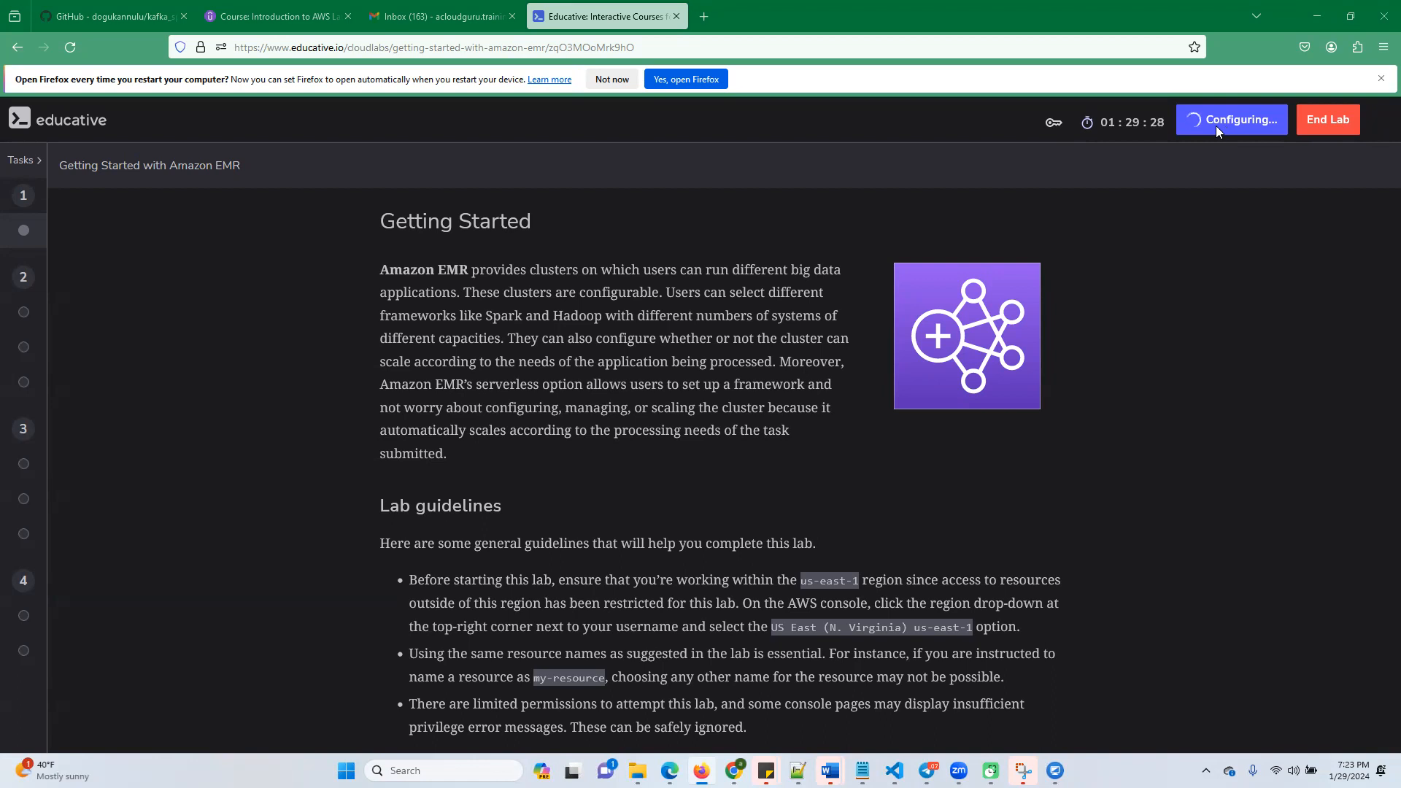
Read the lab guidelines on the Getting Started page and advance to the Create an S3 Bucket task
scroll(932, 485, "down", 2)
scroll(812, 581, "up", 2)
scroll(838, 534, "down", 3)
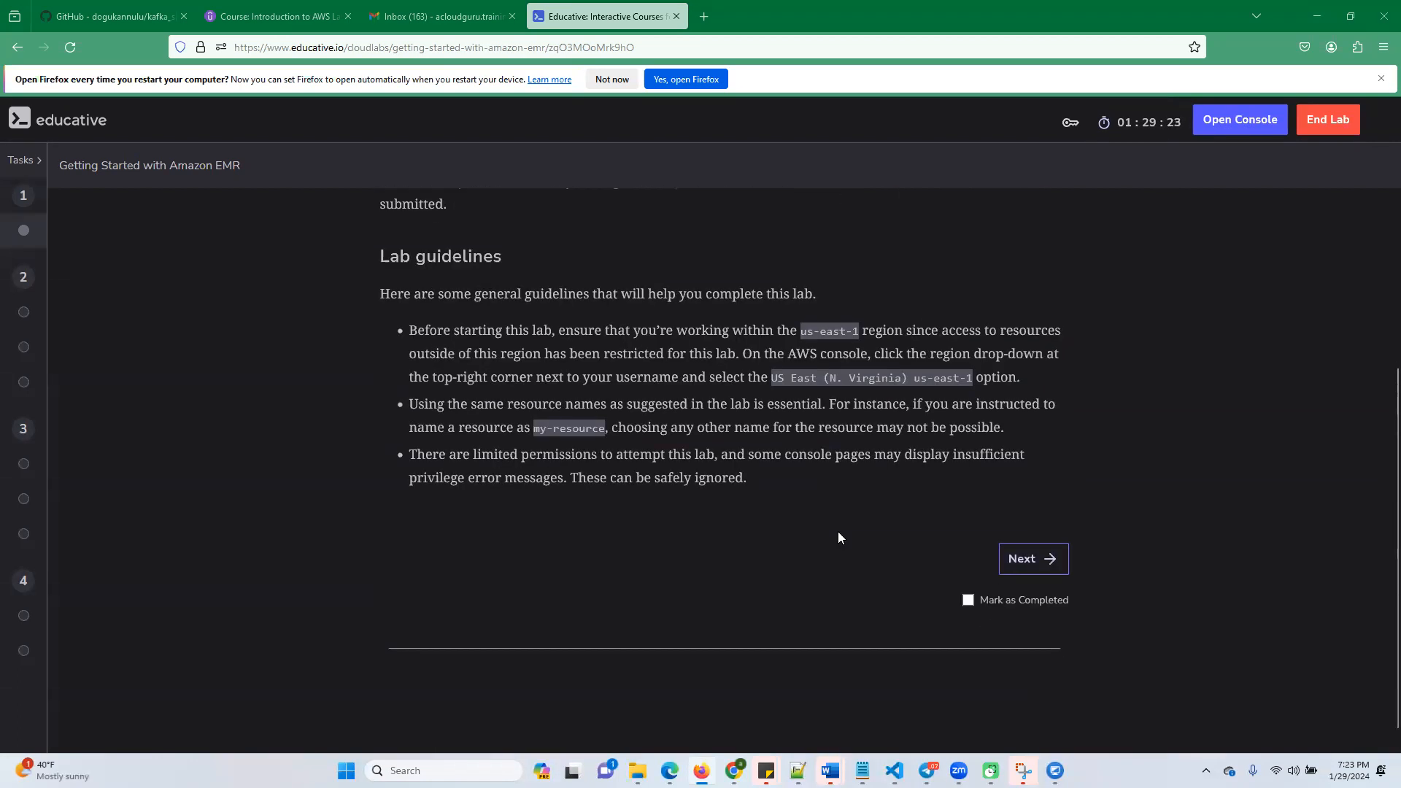
scroll(838, 532, "up", 3)
scroll(838, 537, "down", 3)
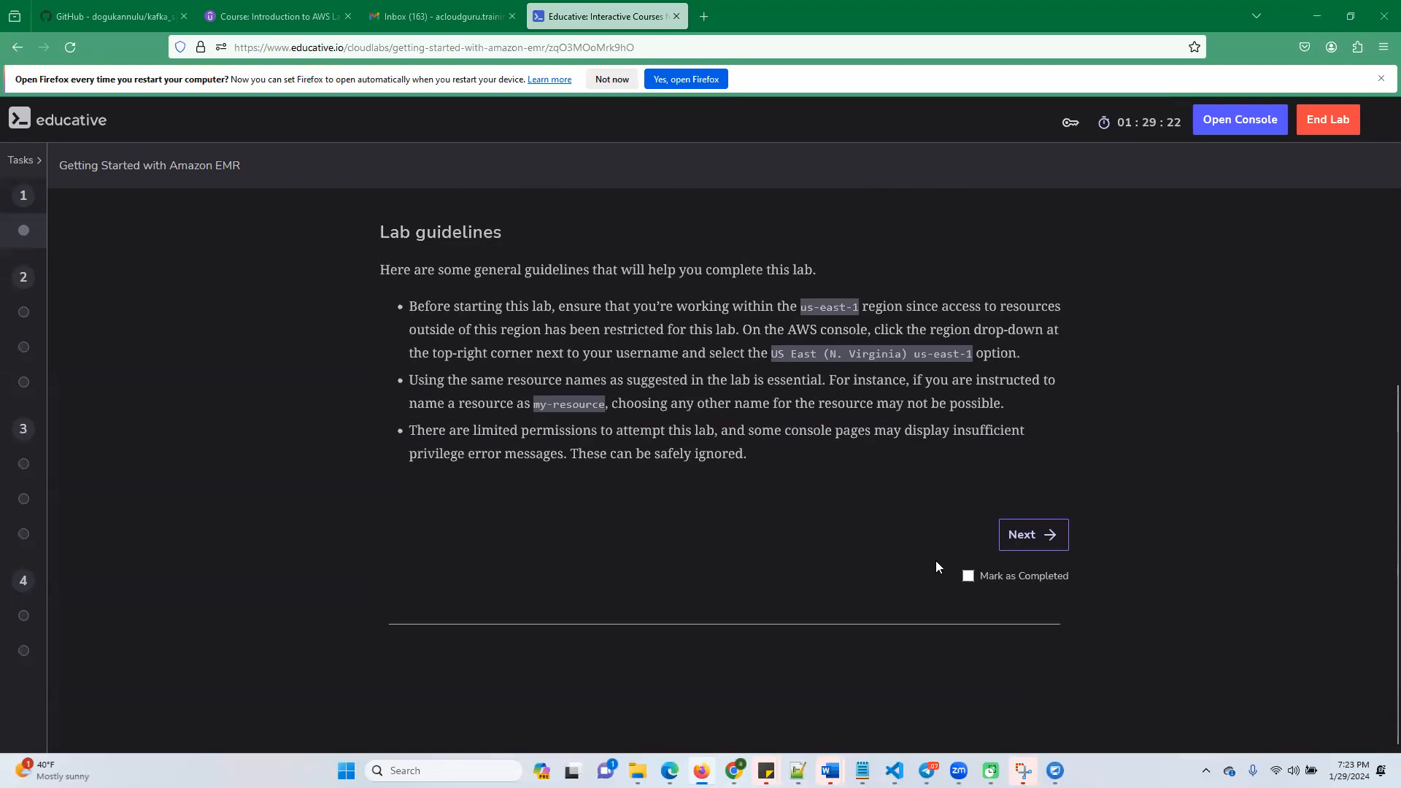
left_click(1024, 538)
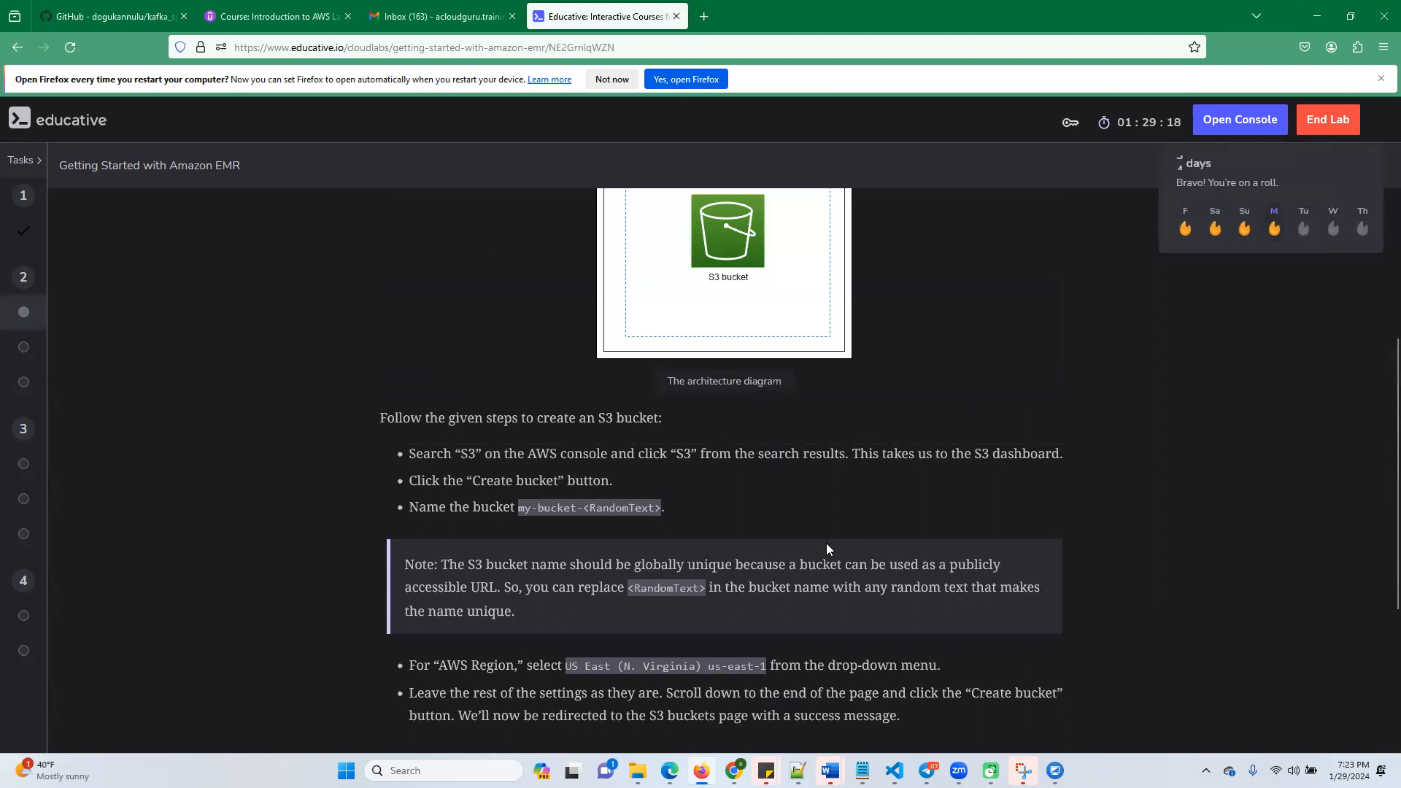
Examine the architecture diagram and the bucket name and region instructions in the Create an S3 Bucket task
scroll(826, 543, "up", 3)
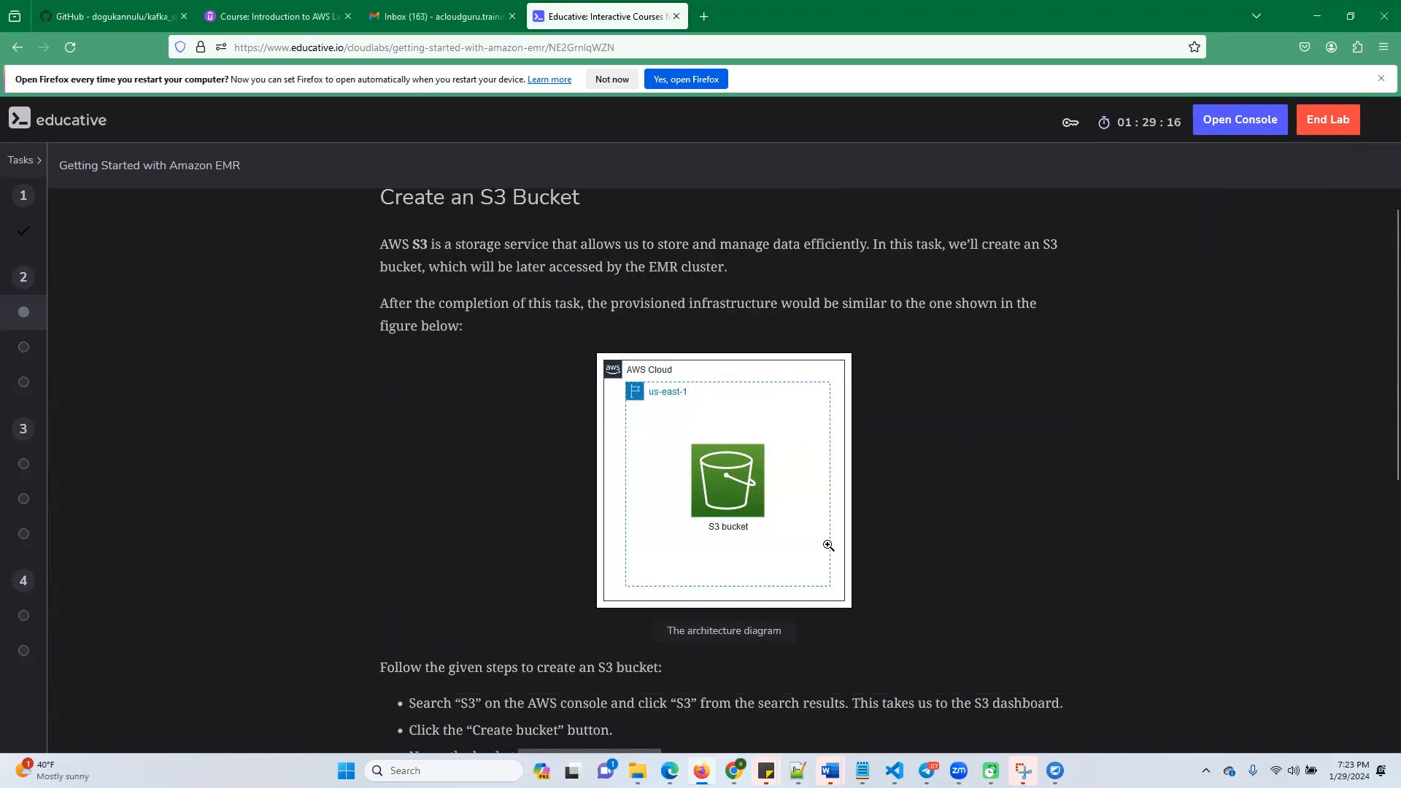
scroll(826, 545, "down", 4)
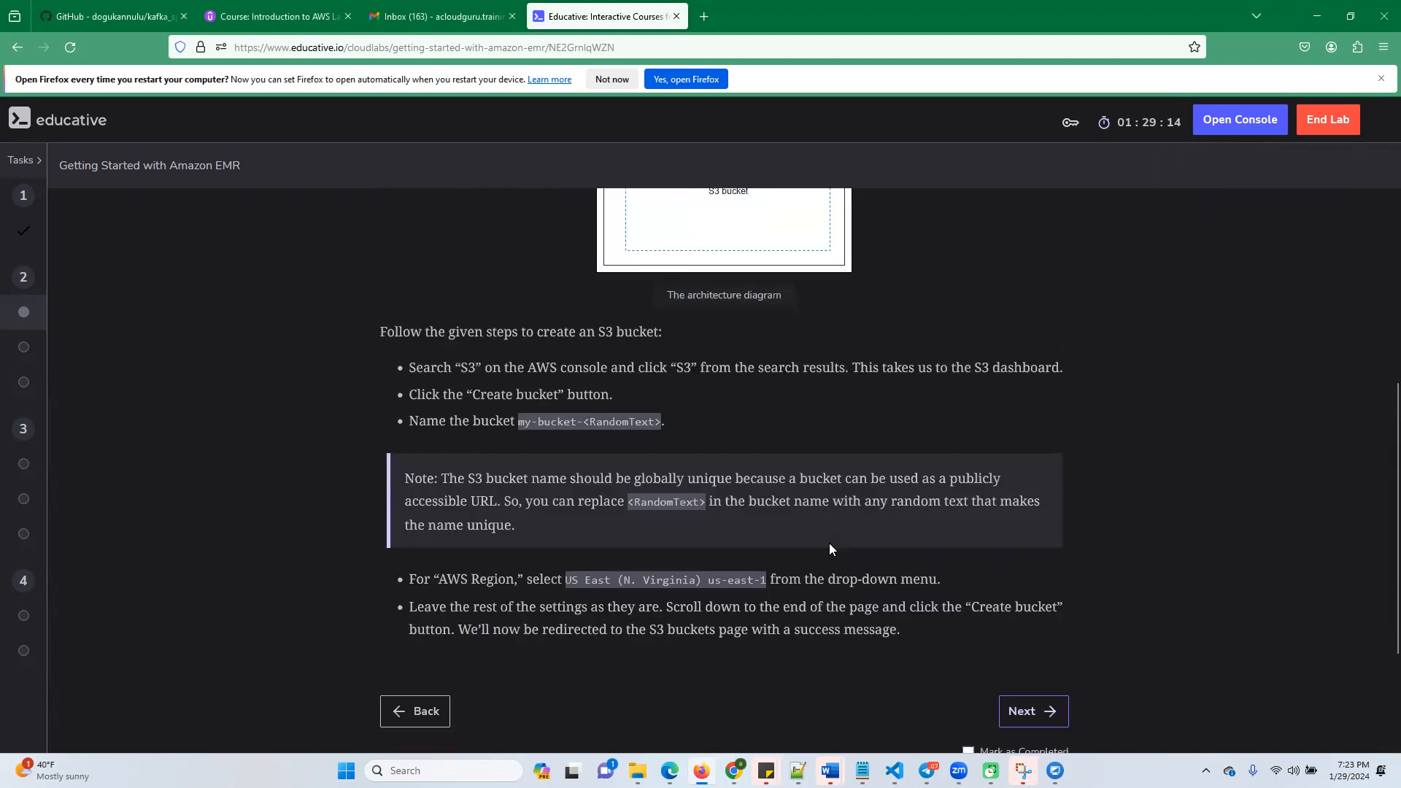
scroll(830, 549, "down", 2)
scroll(826, 527, "up", 3)
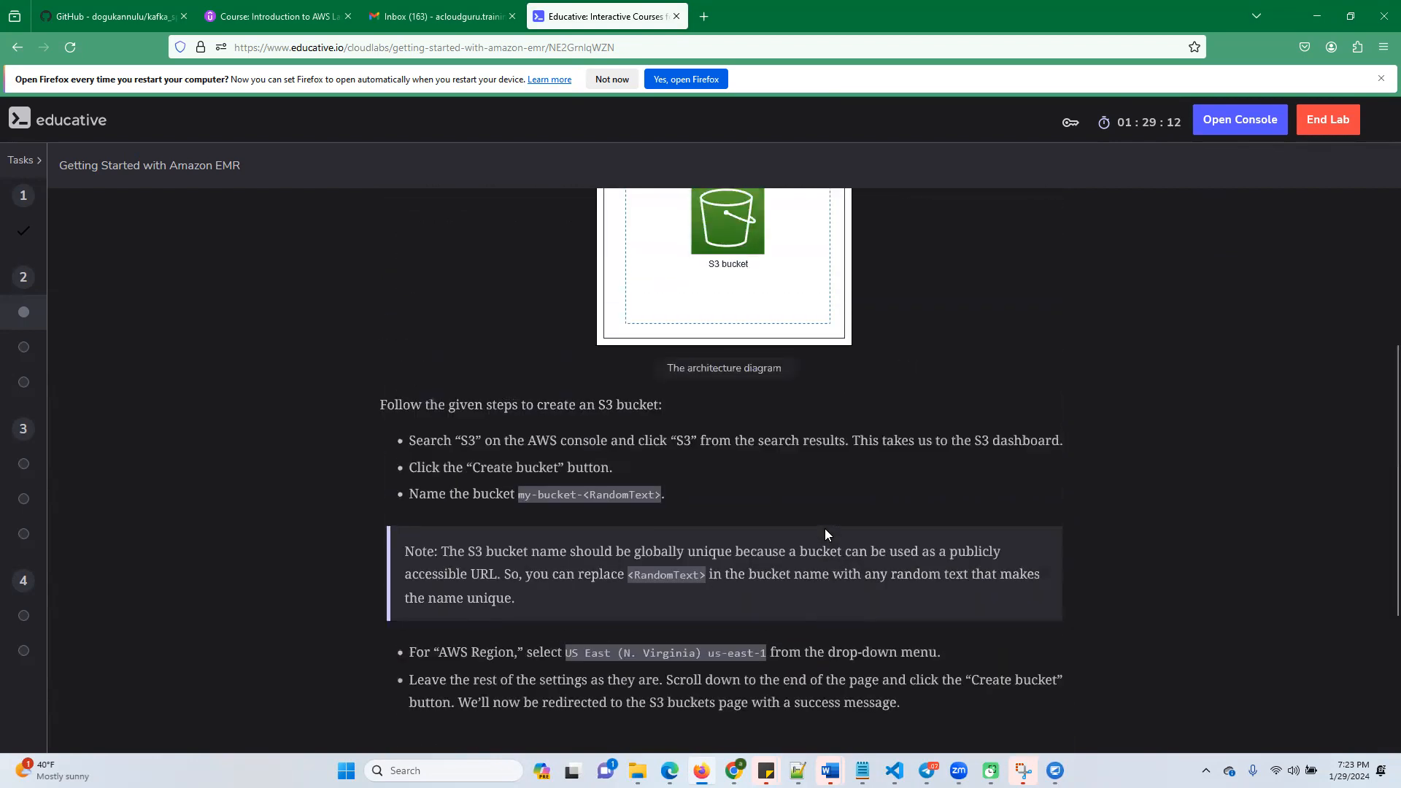
scroll(754, 530, "down", 2)
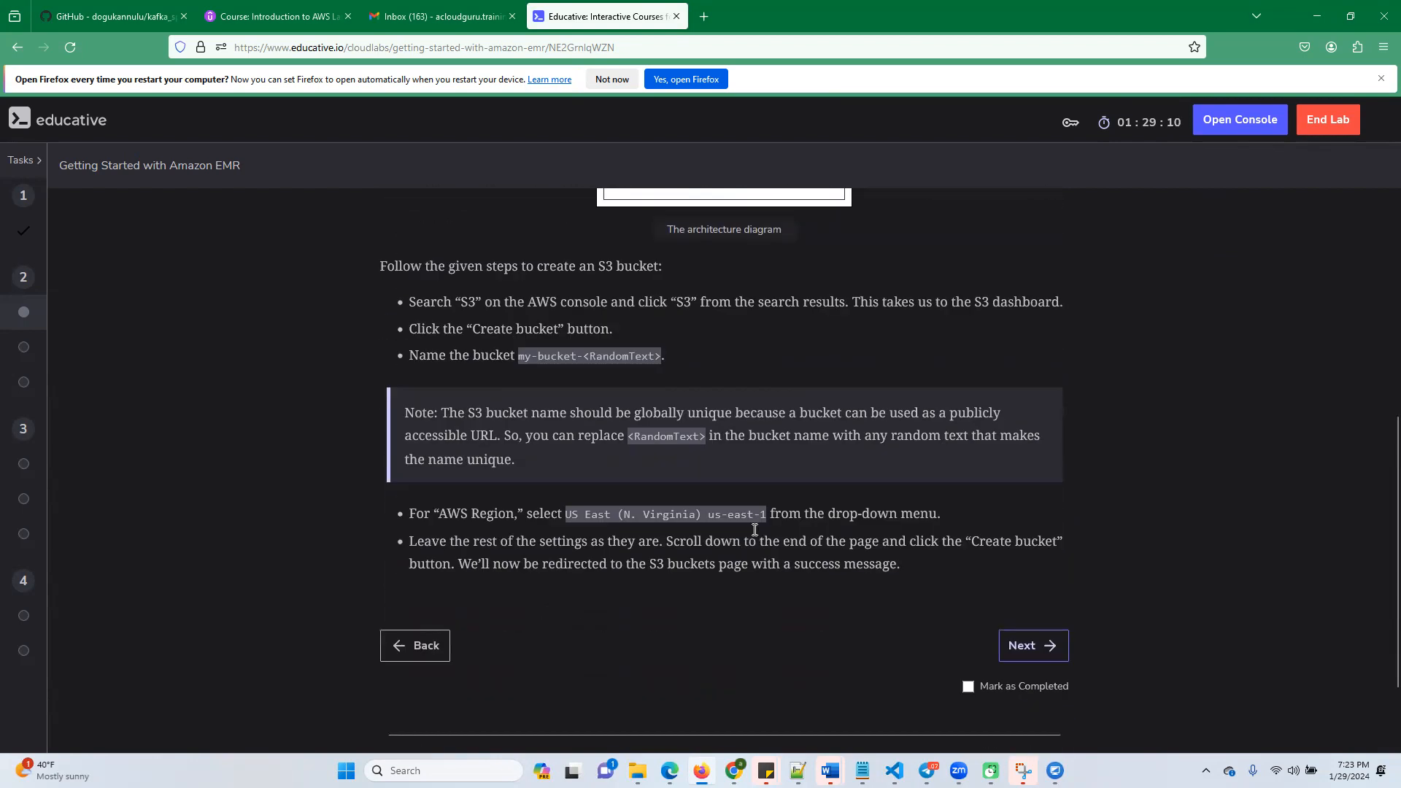
scroll(819, 570, "up", 3)
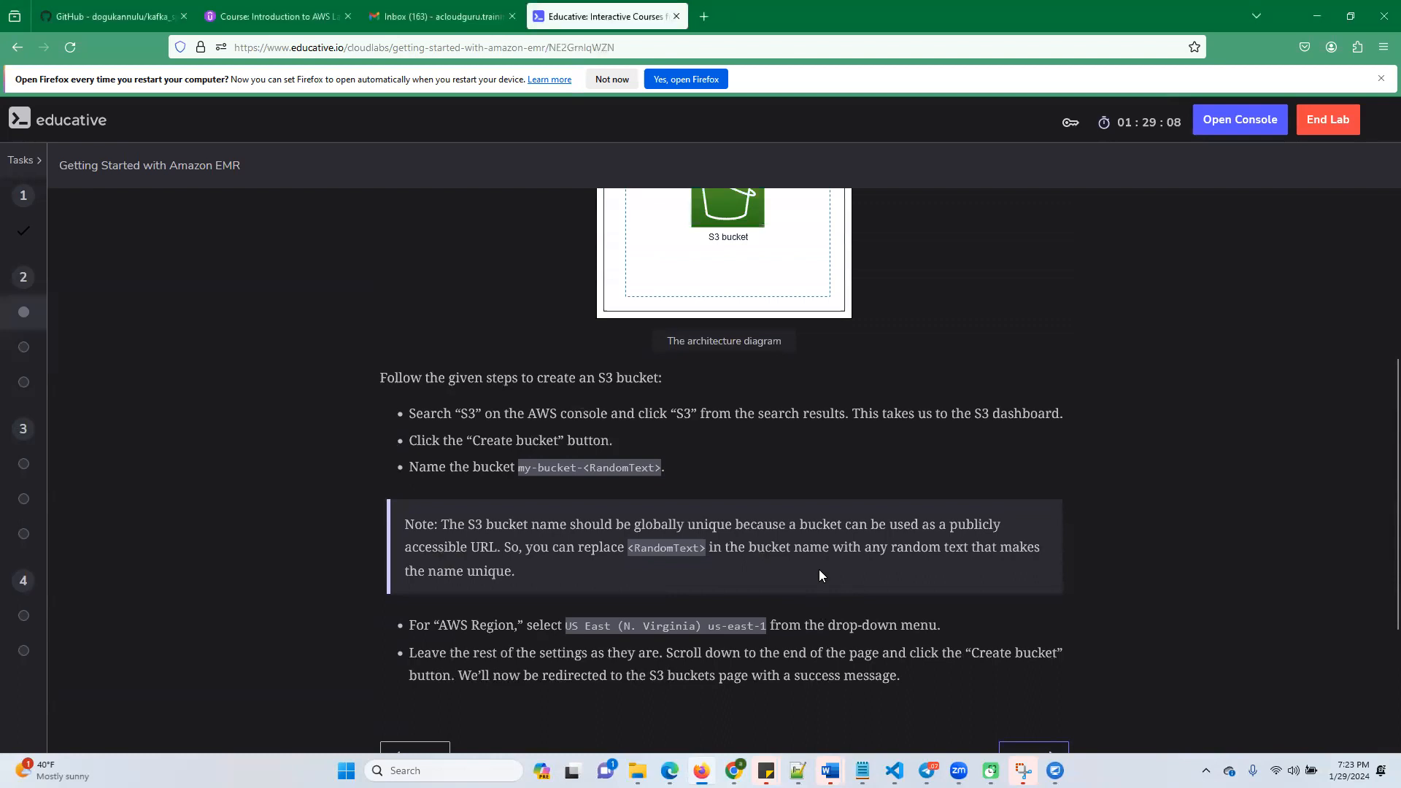
scroll(819, 571, "down", 3)
scroll(970, 584, "down", 1)
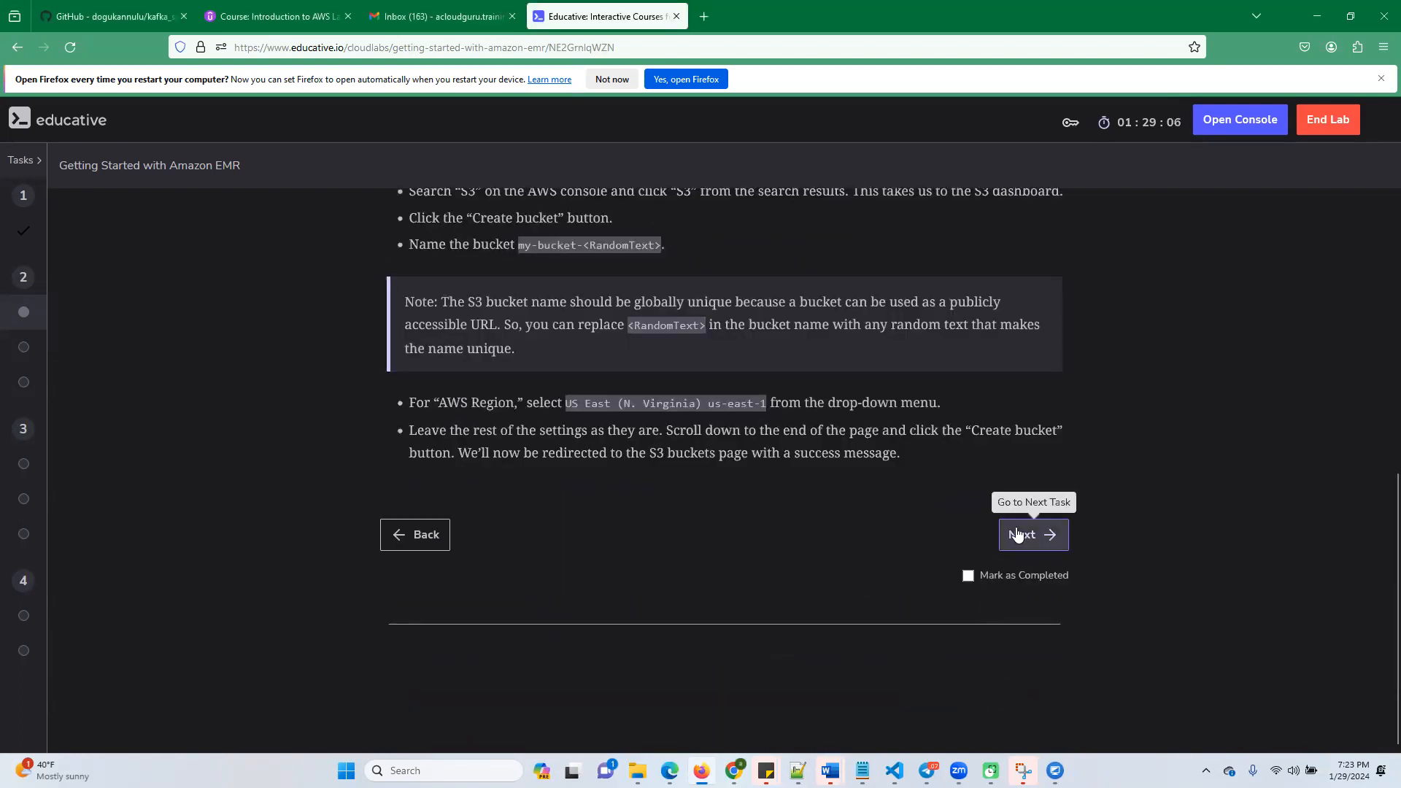
scroll(564, 504, "up", 2)
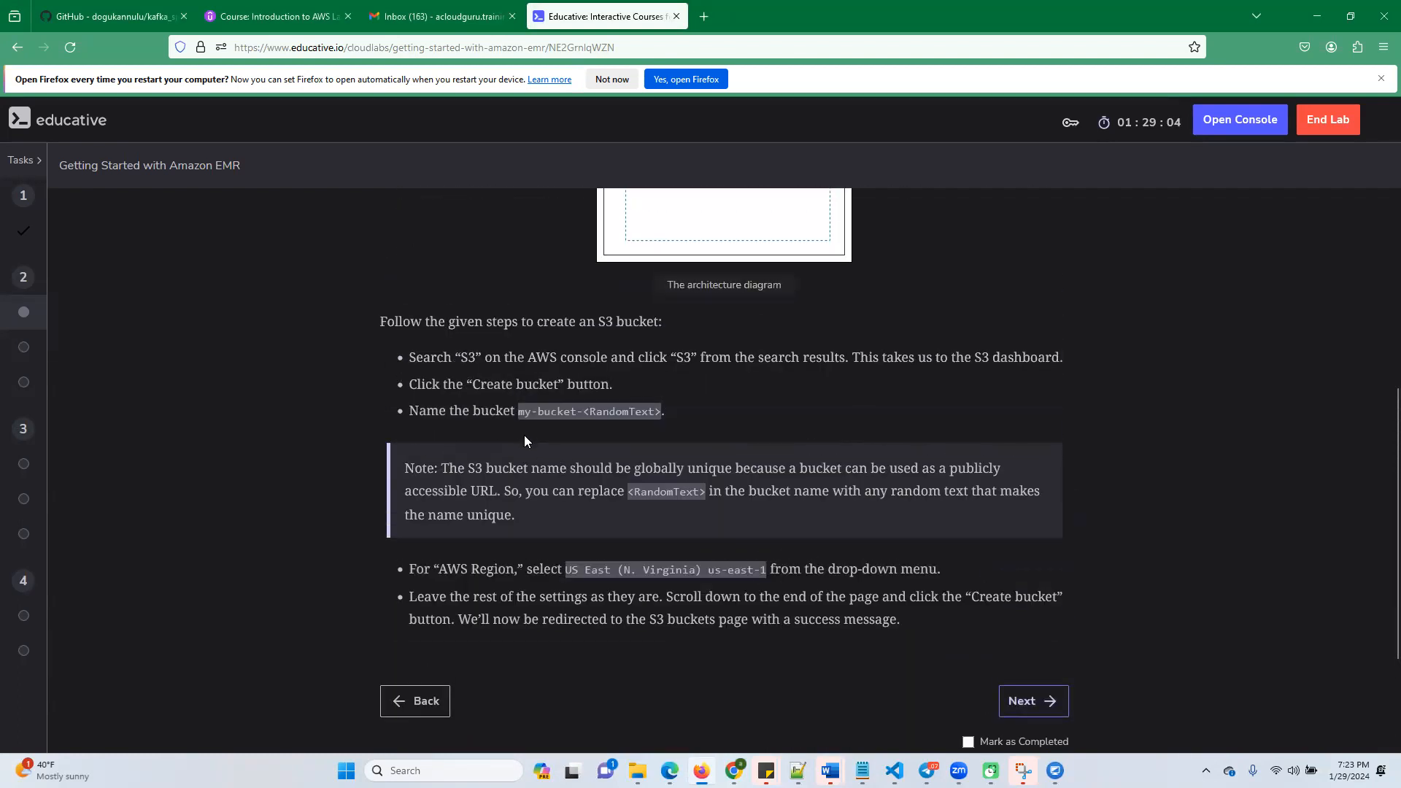
Highlight my-bucket in the naming instruction and open the AWS console from the lab
left_click_drag(518, 410, 577, 413)
left_click(1237, 122)
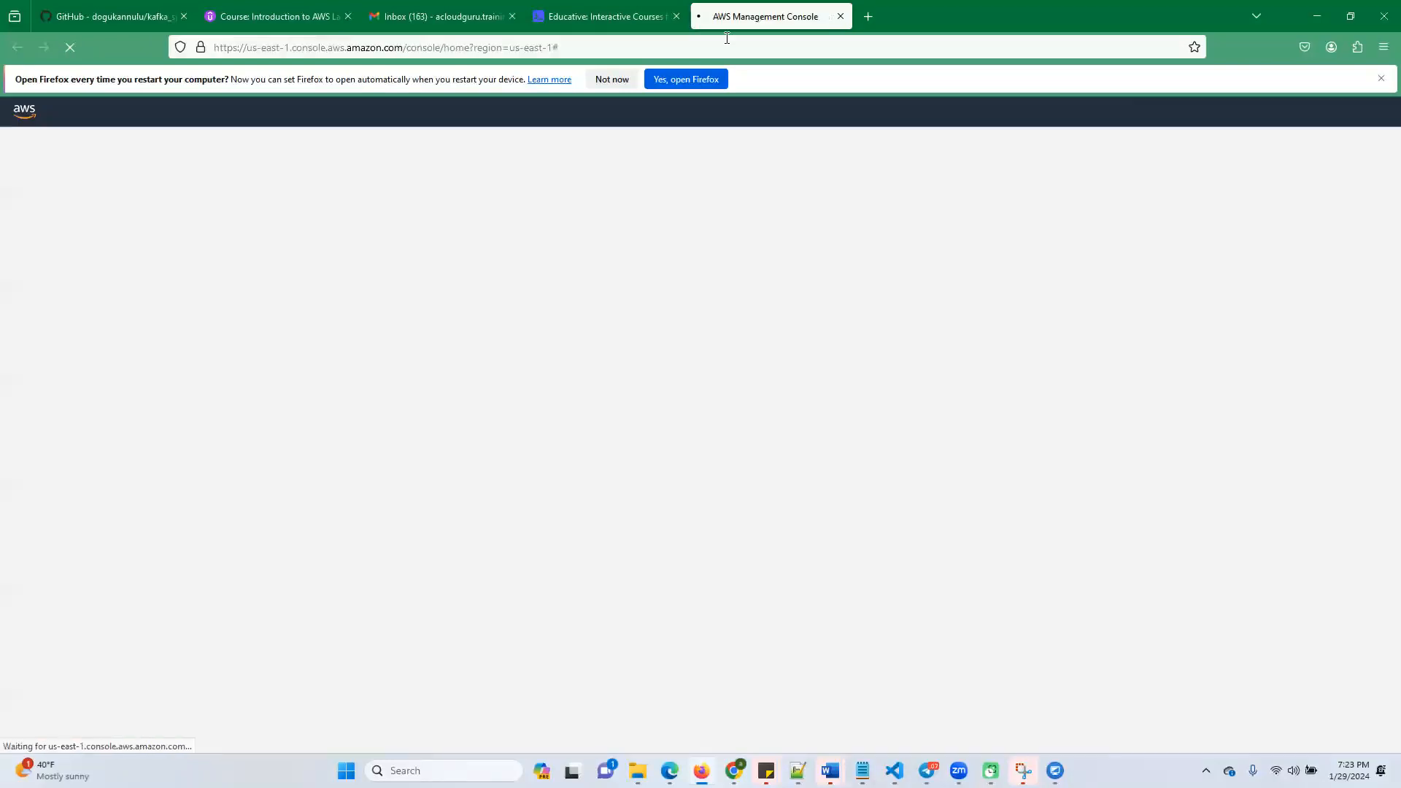
Return to the lab and examine the diagram, code files and upload instructions of the Upload Data in an S3 Bucket task
left_click(605, 16)
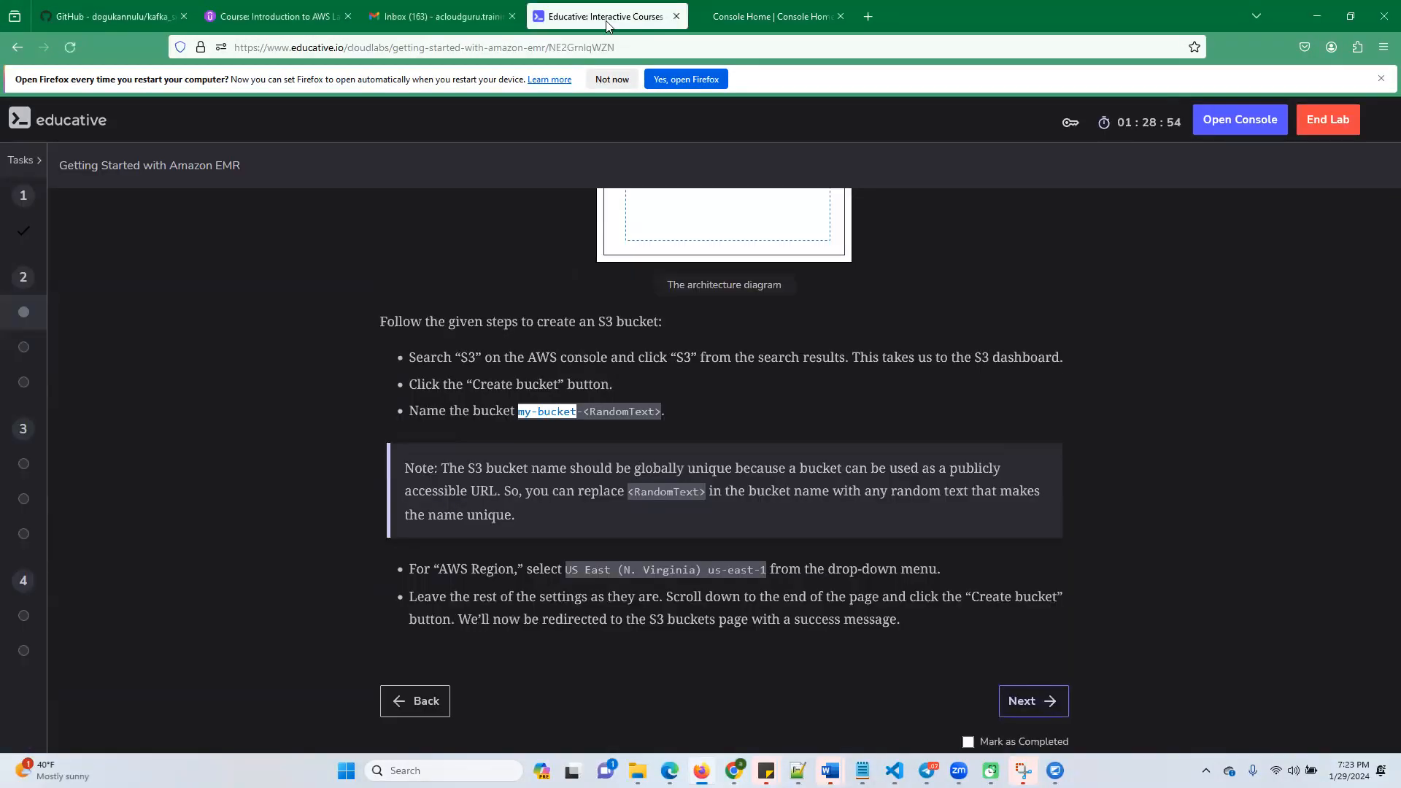
scroll(930, 643, "down", 3)
left_click(1023, 537)
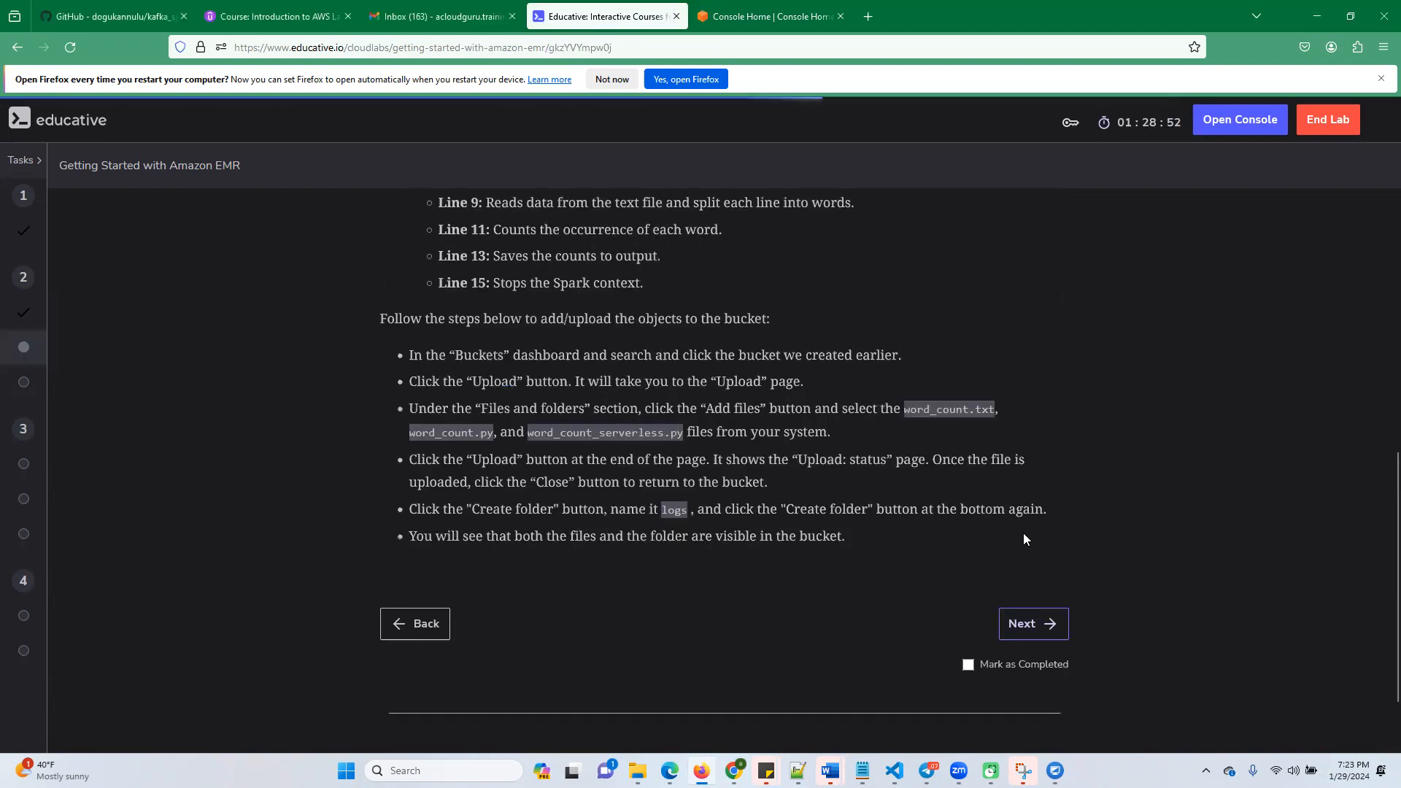
scroll(1007, 542, "up", 5)
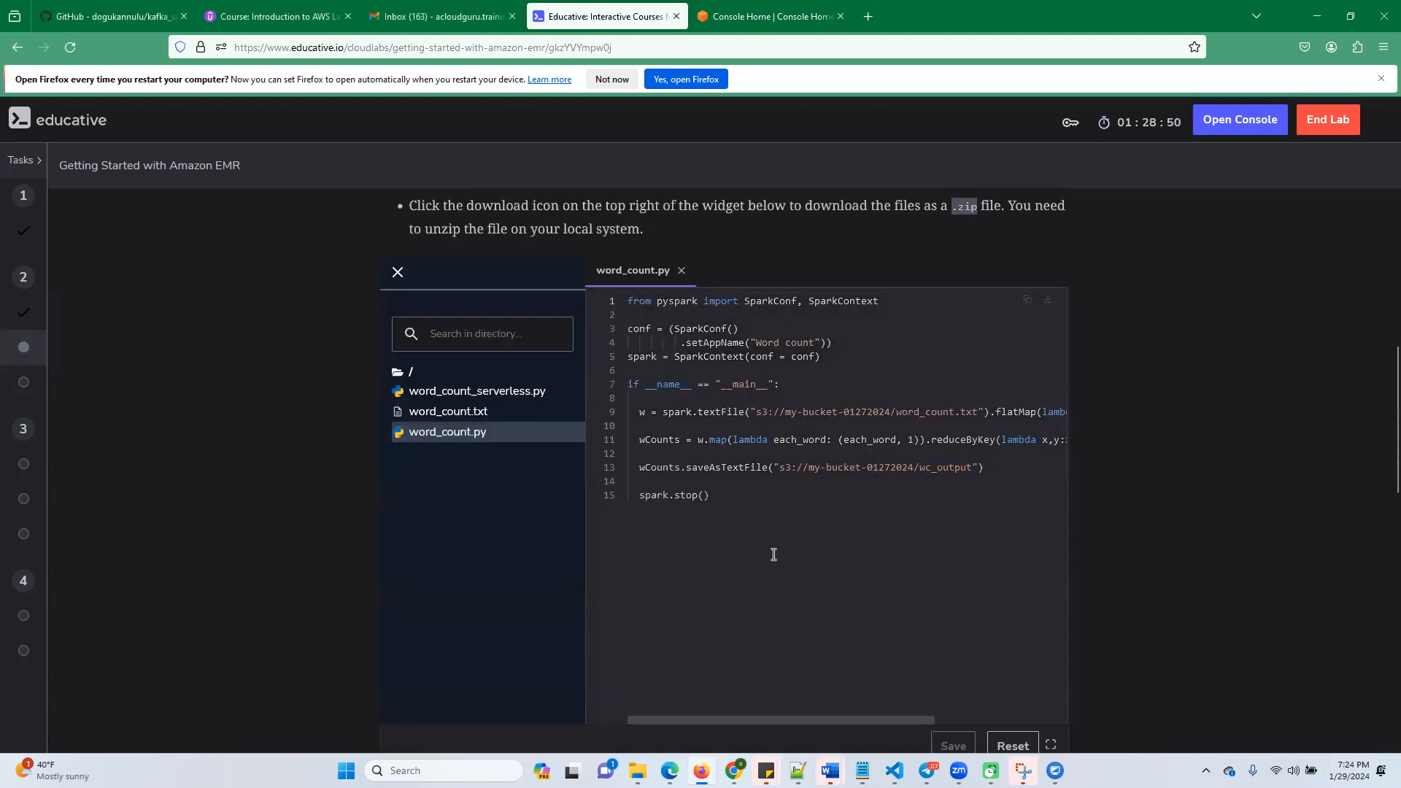
scroll(696, 479, "up", 6)
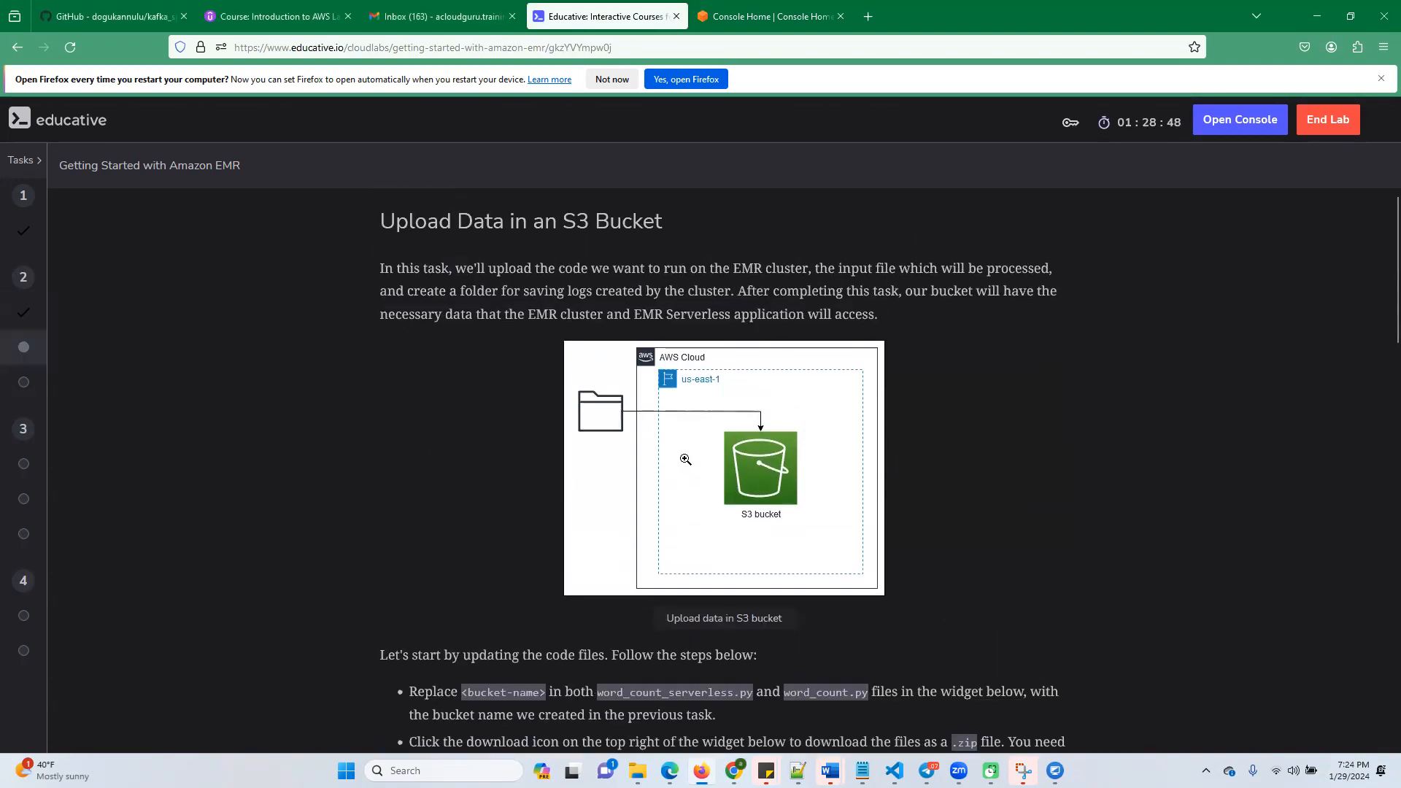
scroll(689, 474, "down", 6)
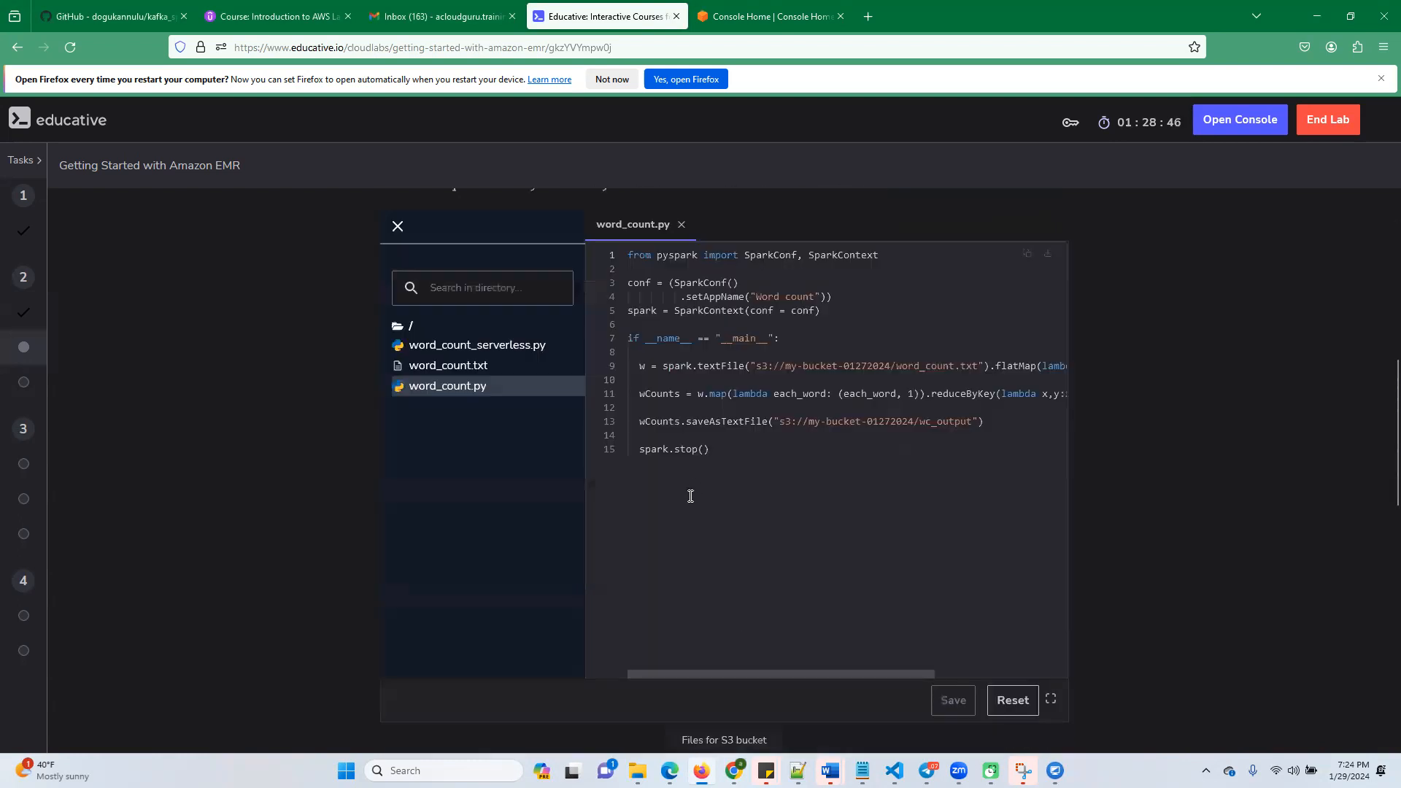
scroll(693, 489, "down", 5)
scroll(747, 484, "up", 11)
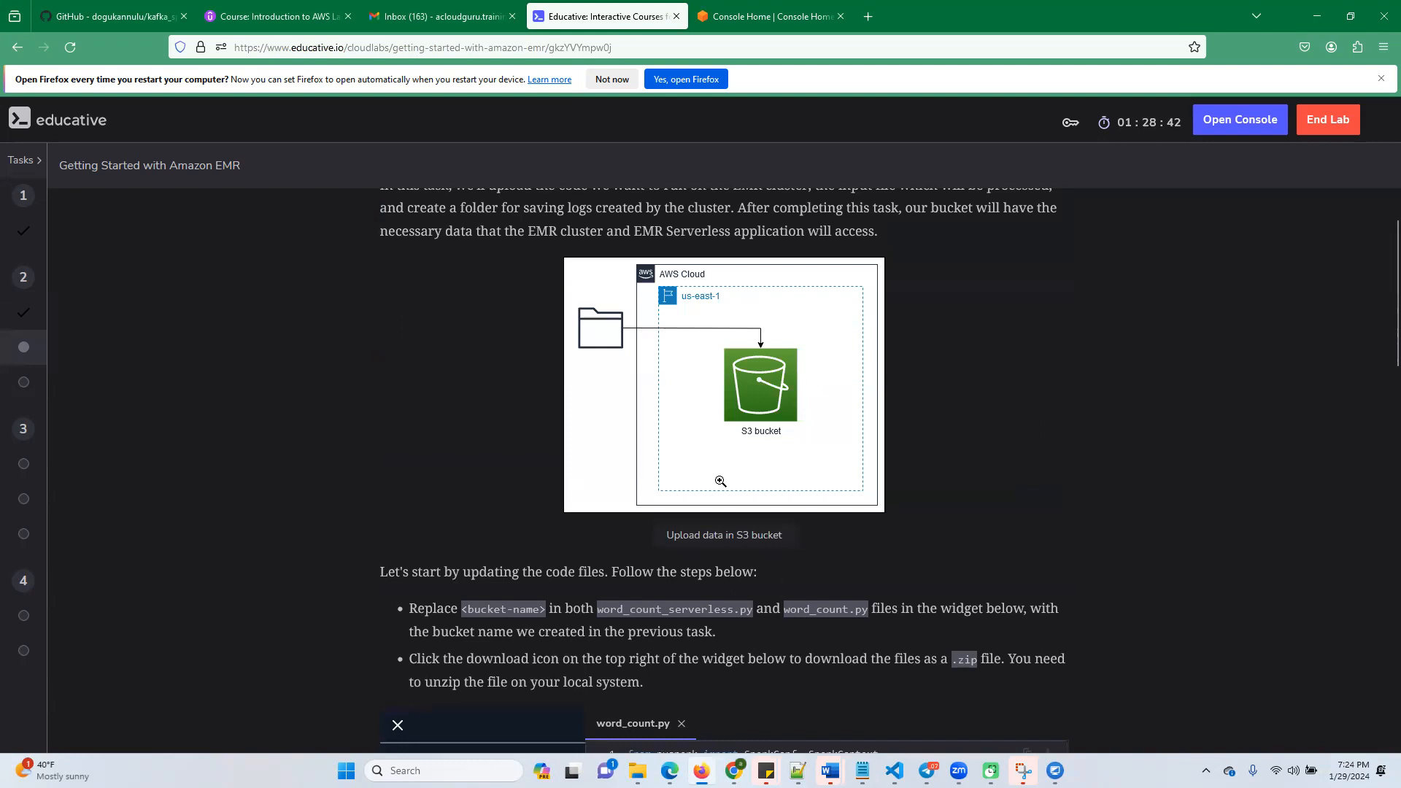
scroll(720, 481, "up", 1)
scroll(720, 481, "down", 1)
scroll(556, 618, "up", 1)
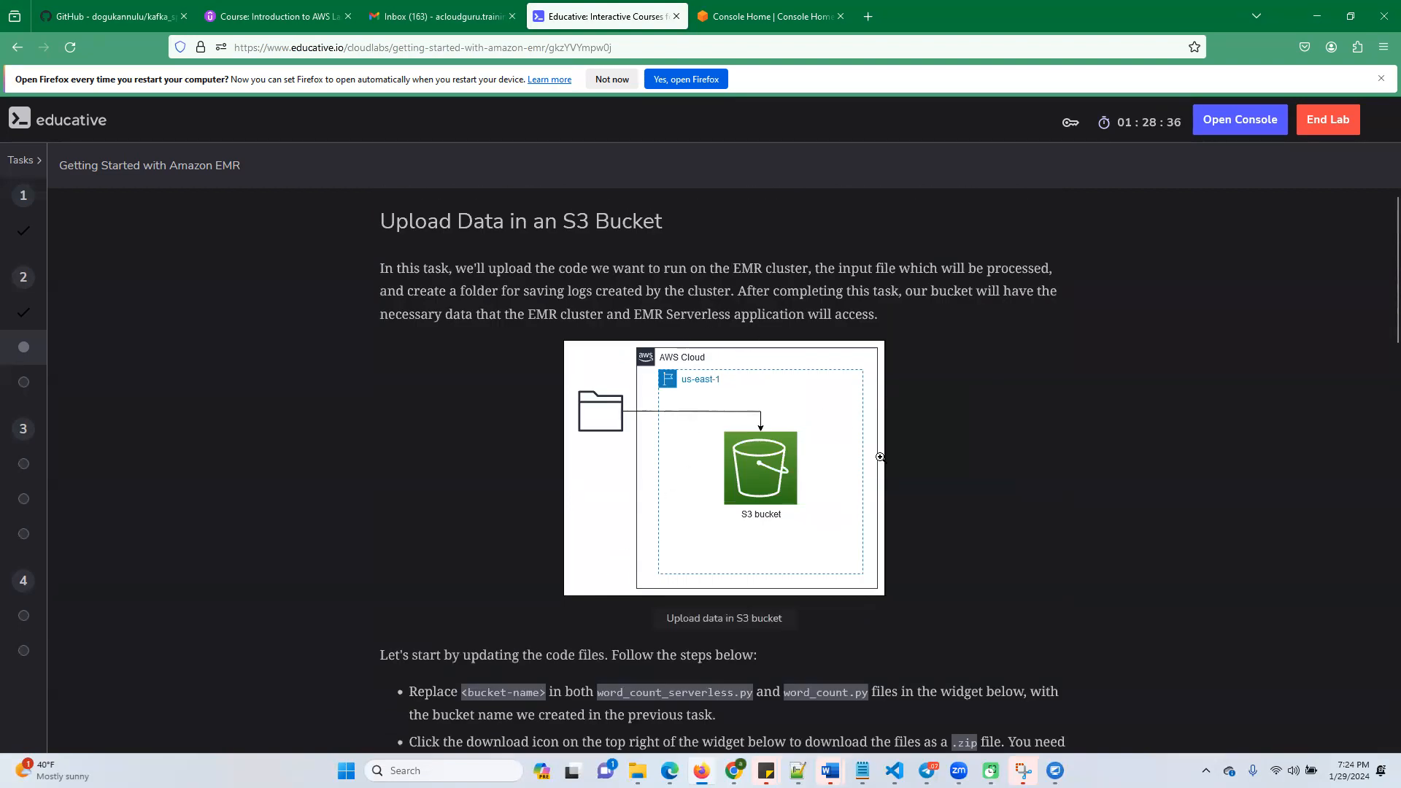
scroll(966, 688, "down", 18)
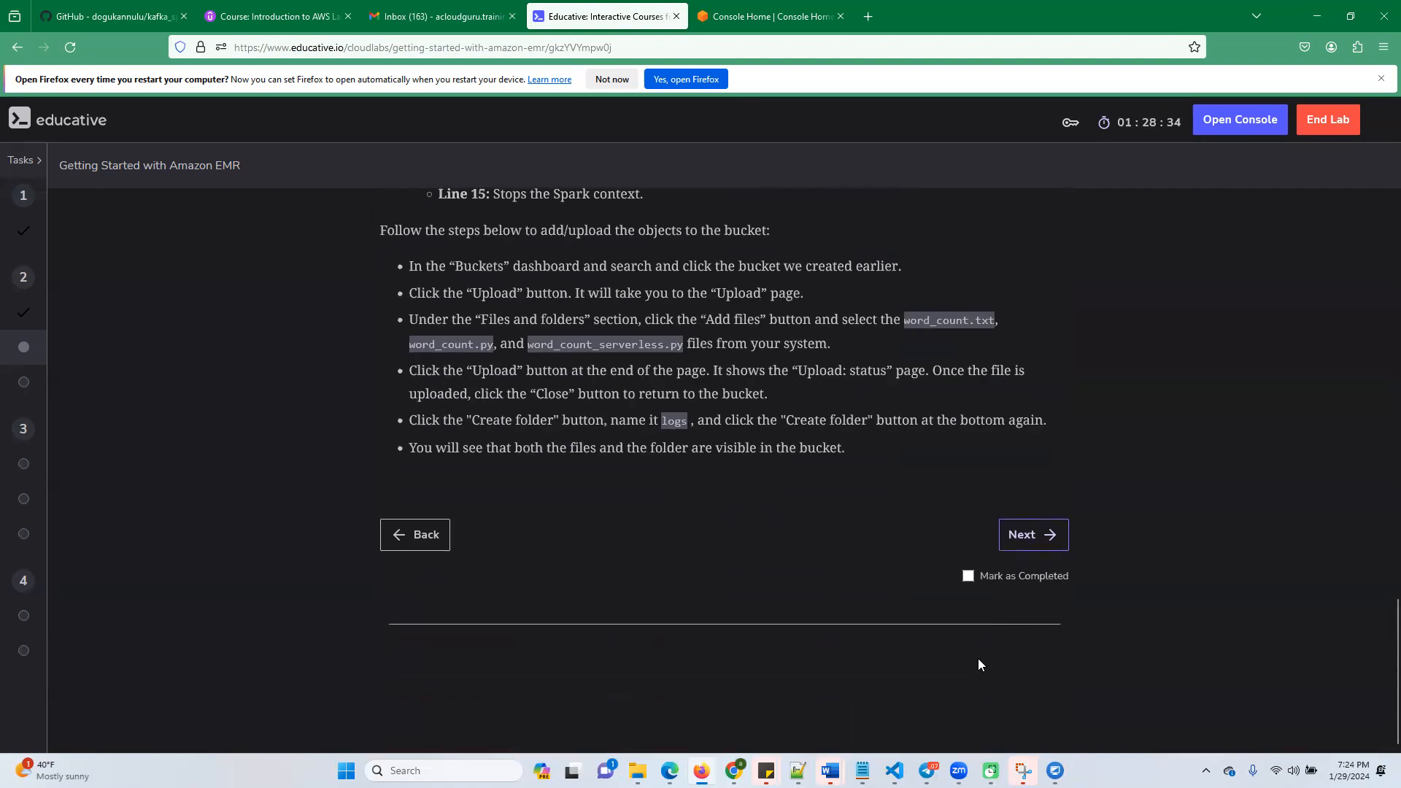
Go back to the Create an S3 Bucket task and highlight the bucket name prefix my-bucket- in its instructions
left_click(426, 535)
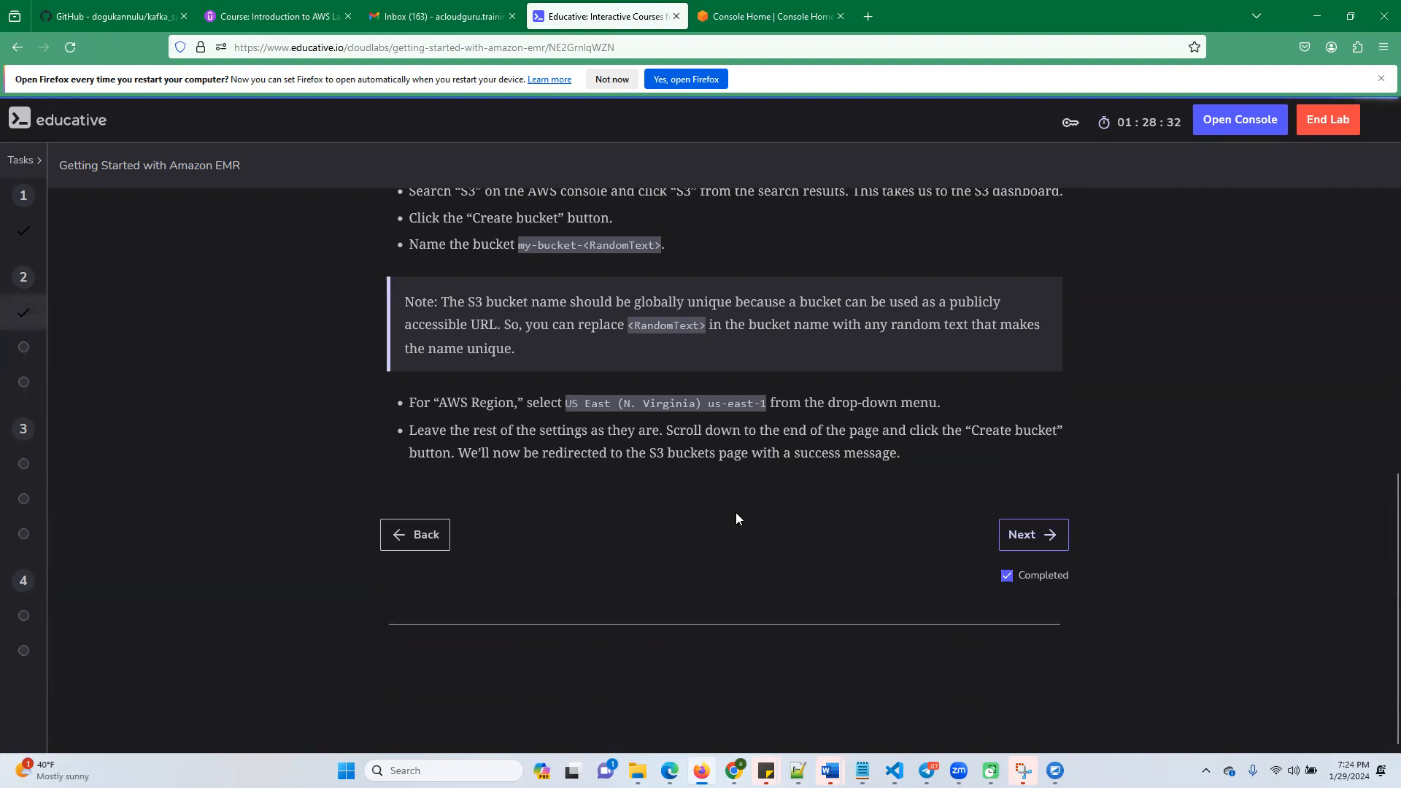
scroll(735, 513, "up", 7)
scroll(724, 542, "up", 1)
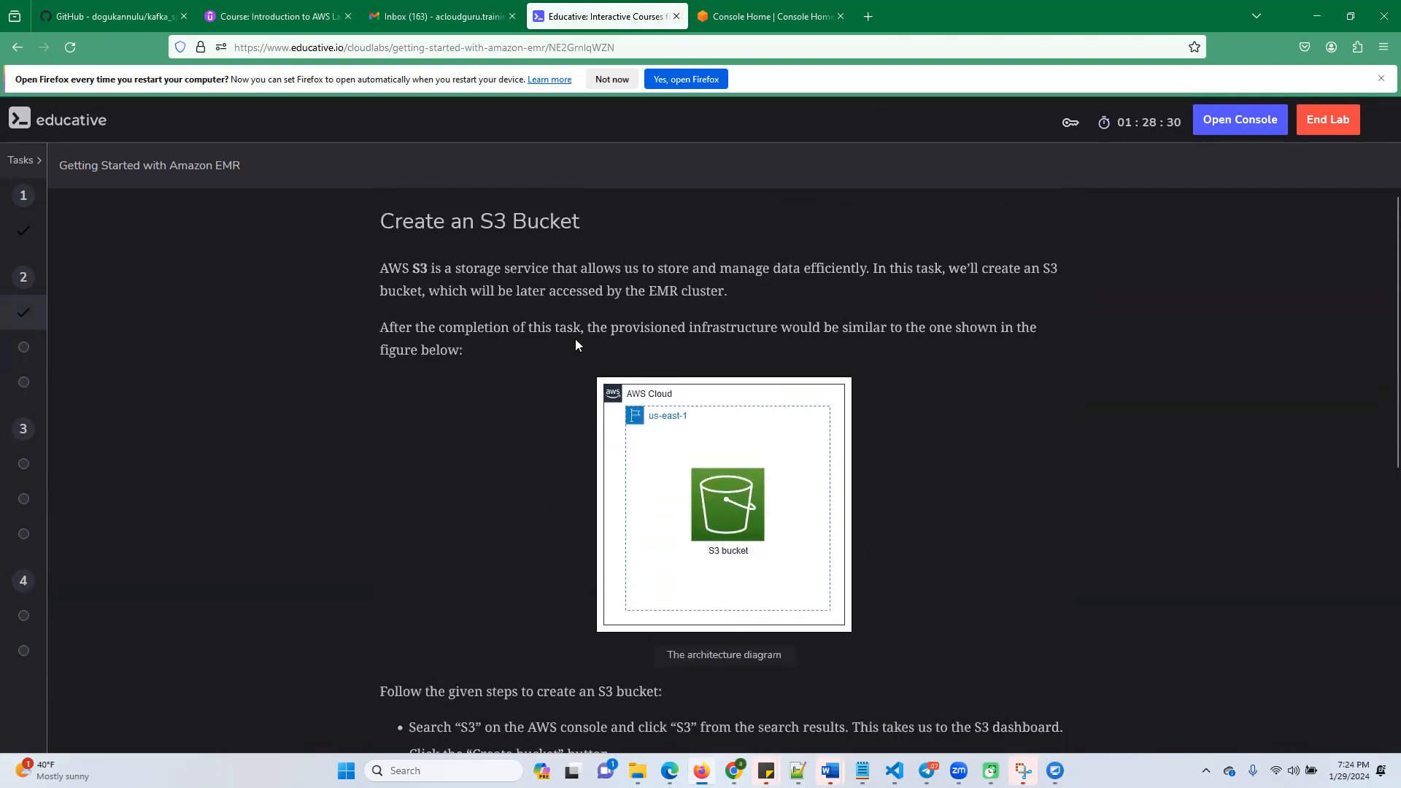
scroll(575, 342, "down", 3)
left_click_drag(519, 533, 584, 534)
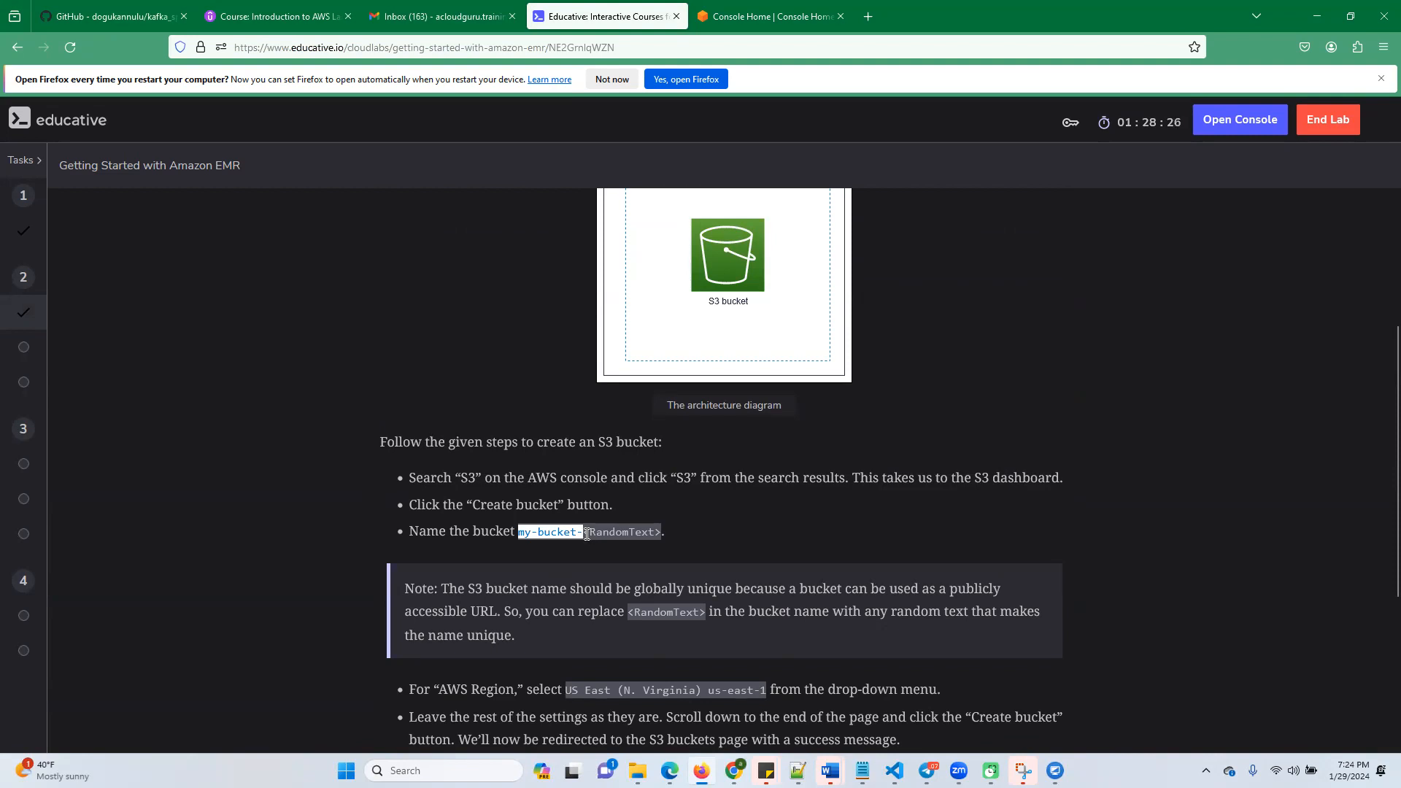
Switch to the AWS console, search the services for s3 and open S3 in a separate browser tab
left_click(759, 16)
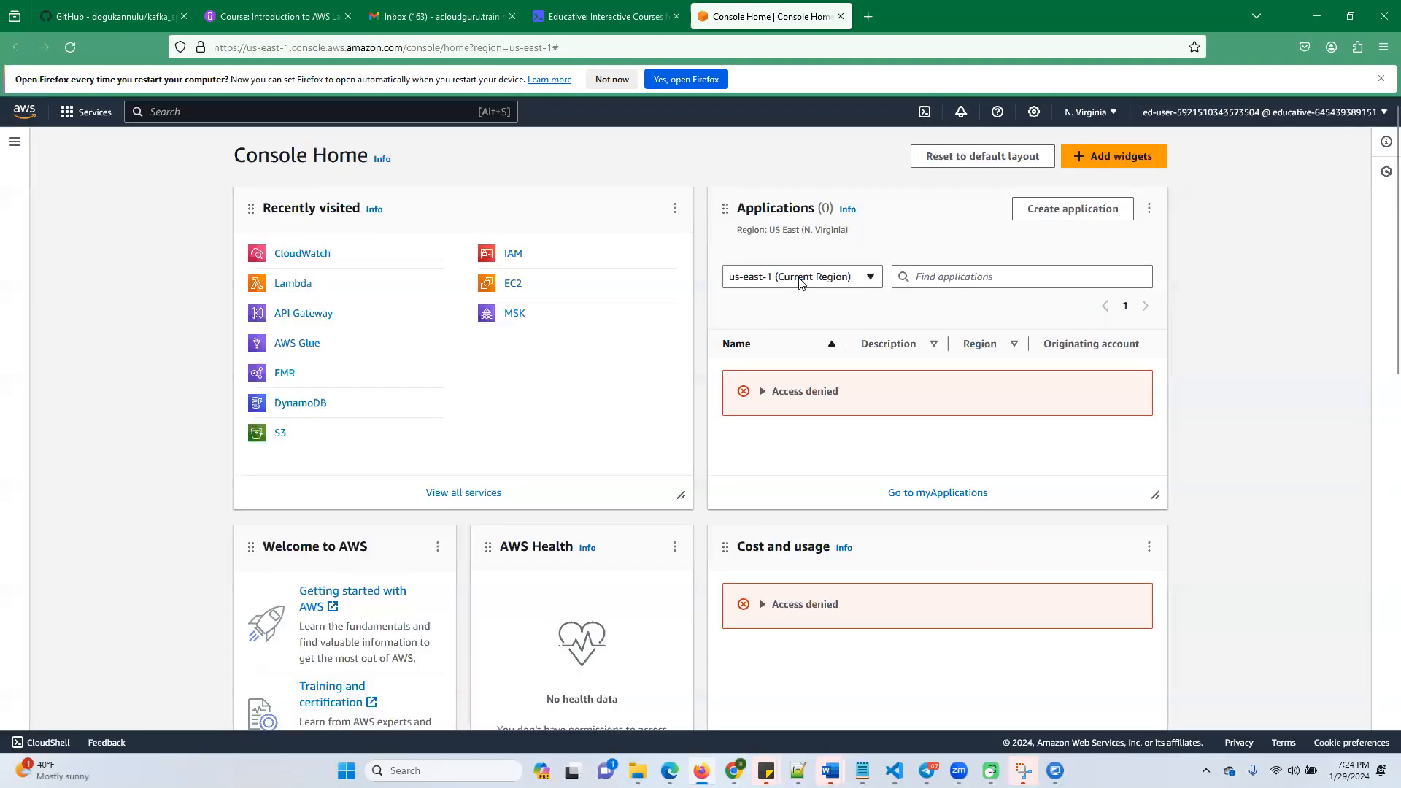
key("alt+s")
type("s3")
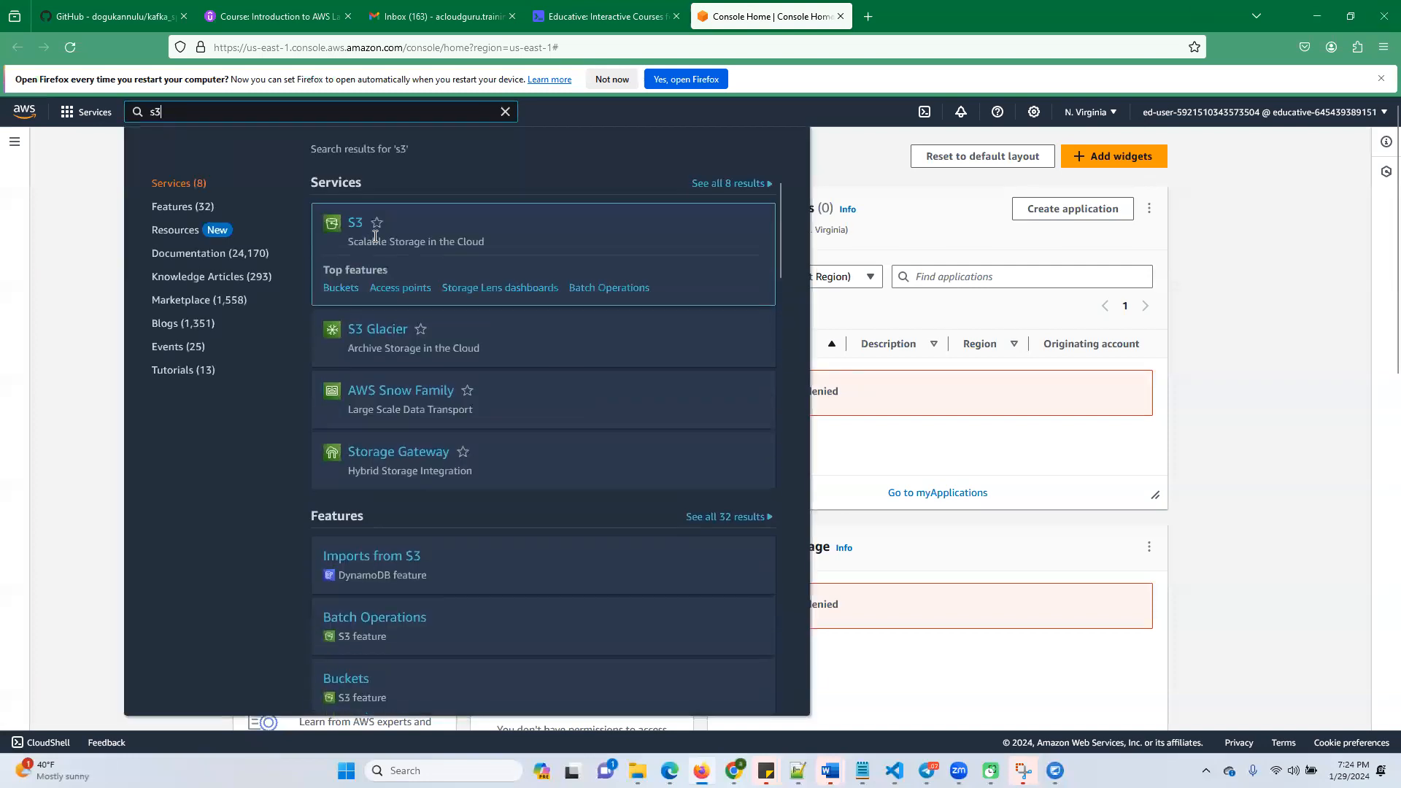
right_click(354, 224)
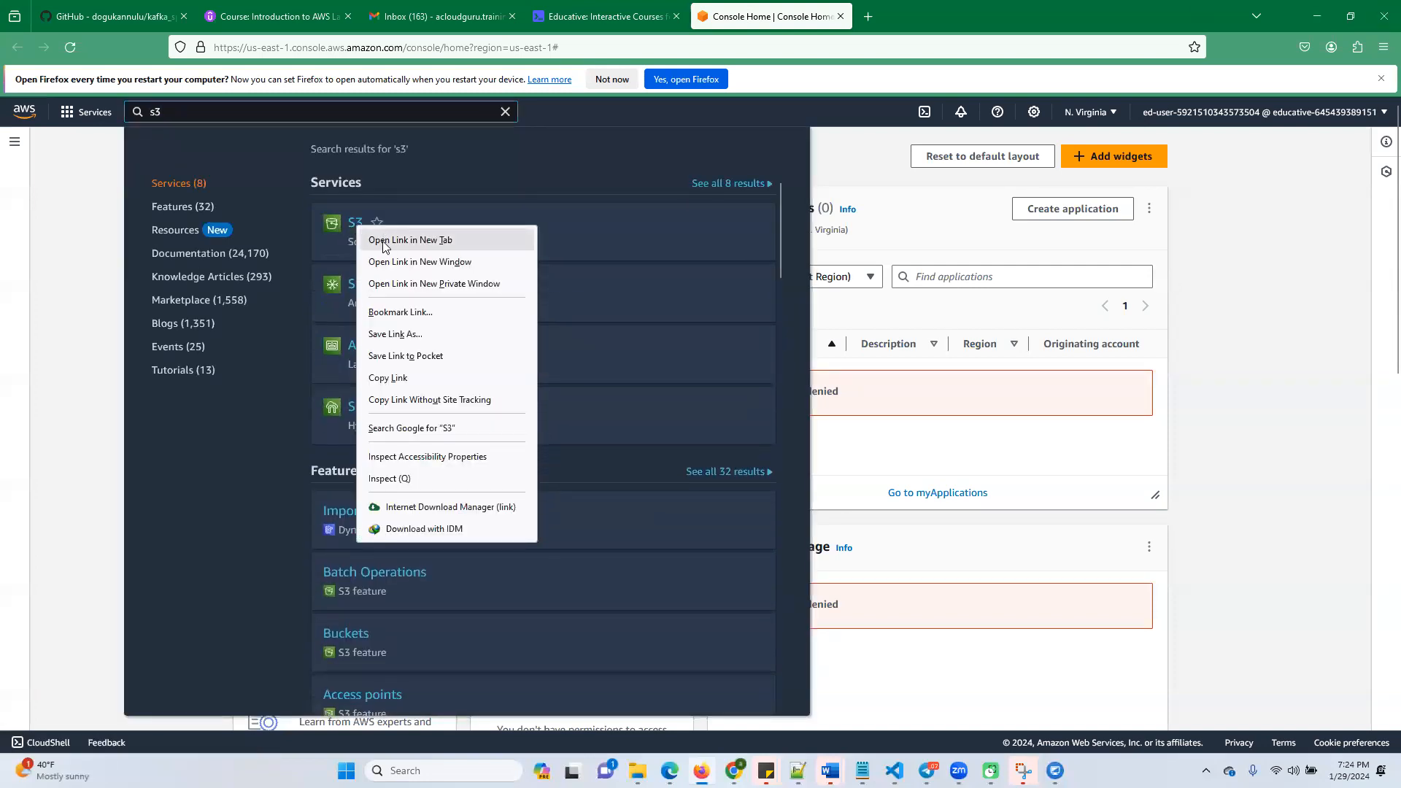
left_click(382, 241)
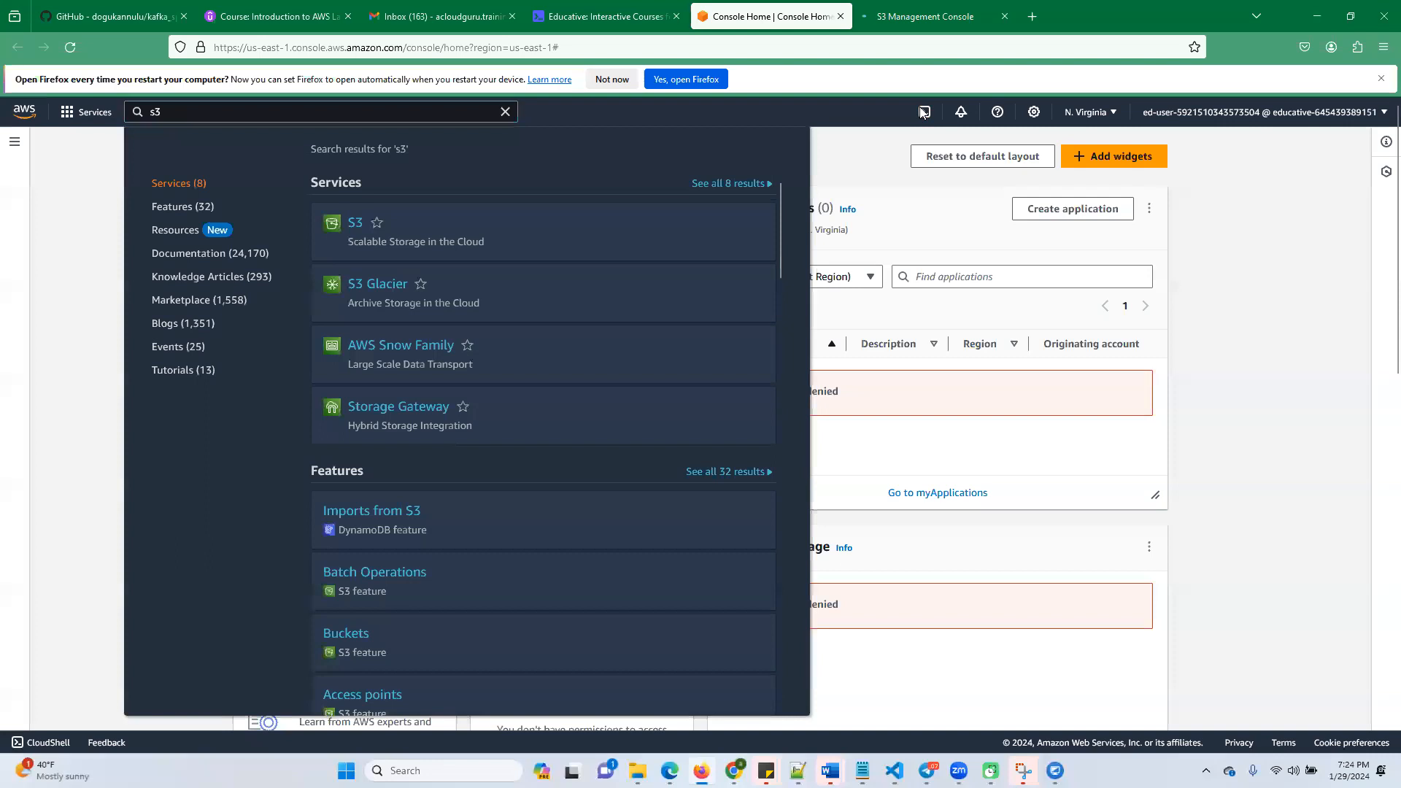
left_click(915, 16)
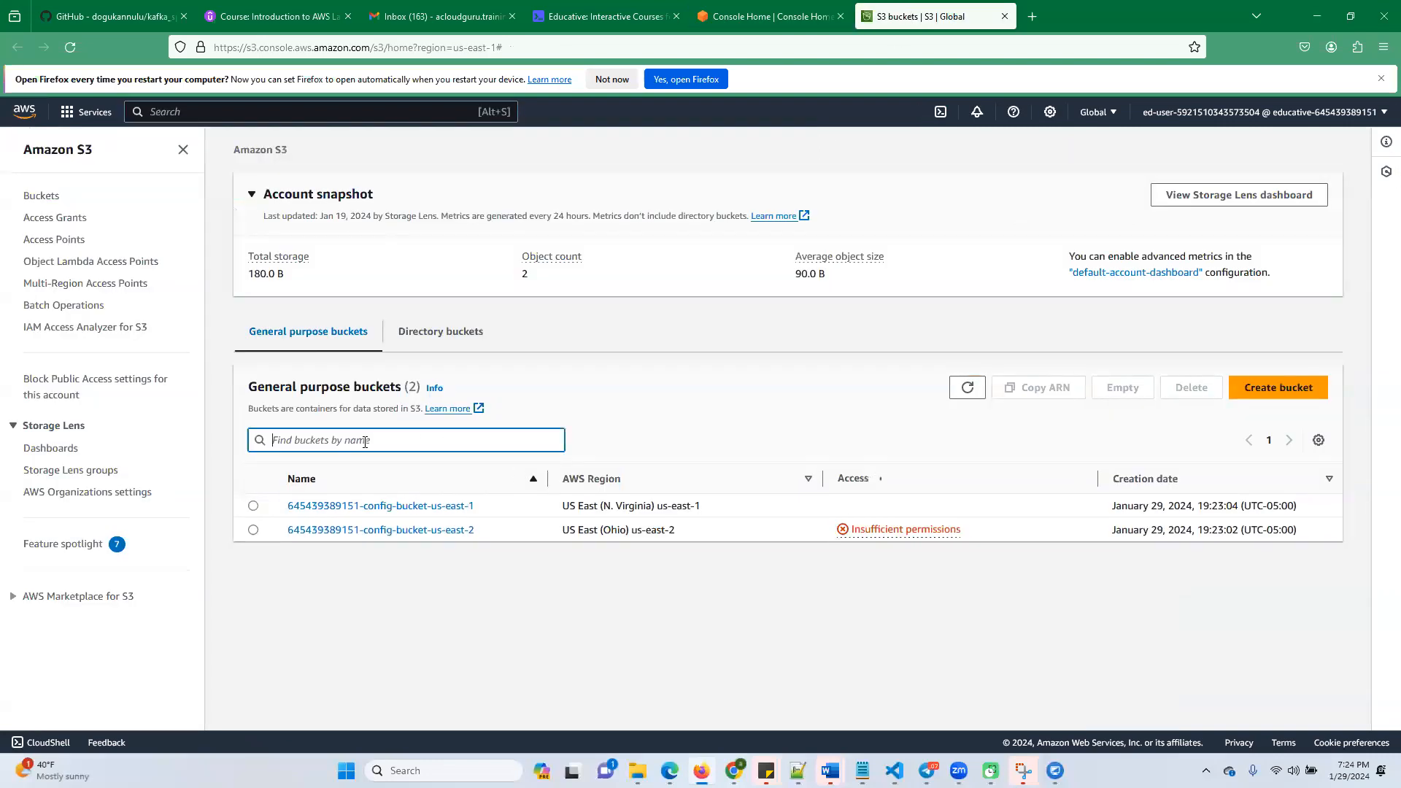
Create an S3 bucket named my-bucket-01292024 with the default settings and open it
left_click(1271, 389)
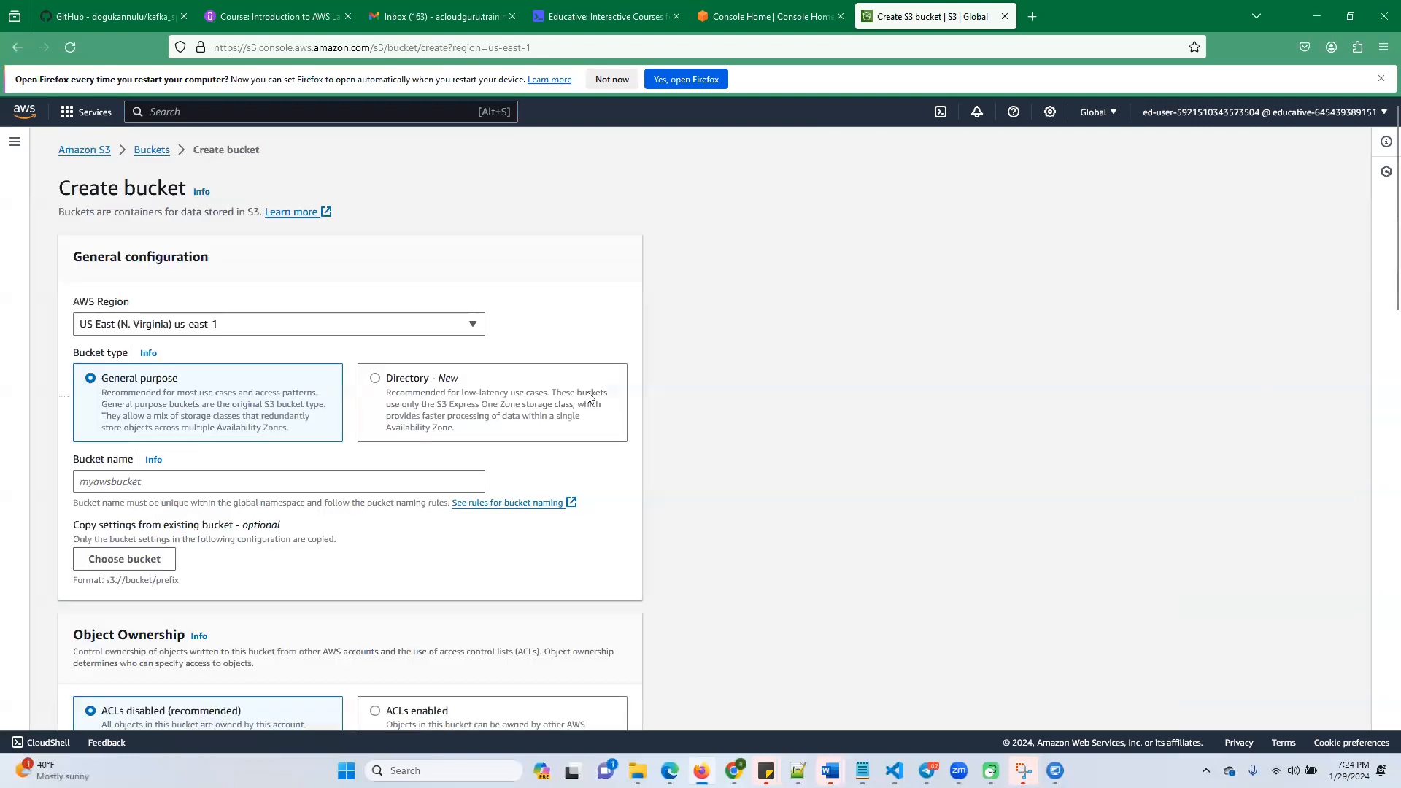
left_click(178, 481)
type("my-bucket-")
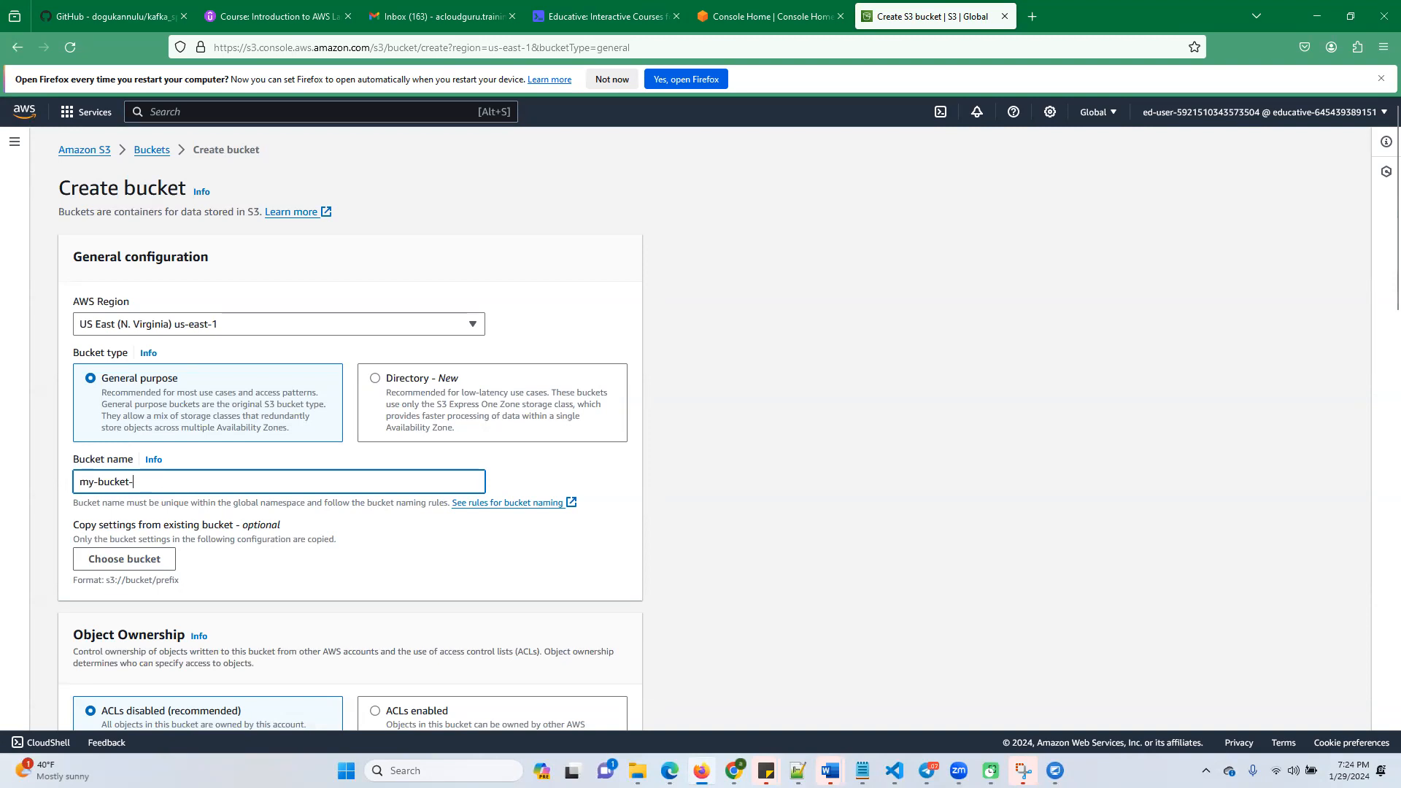
type("01292024")
scroll(408, 598, "down", 15)
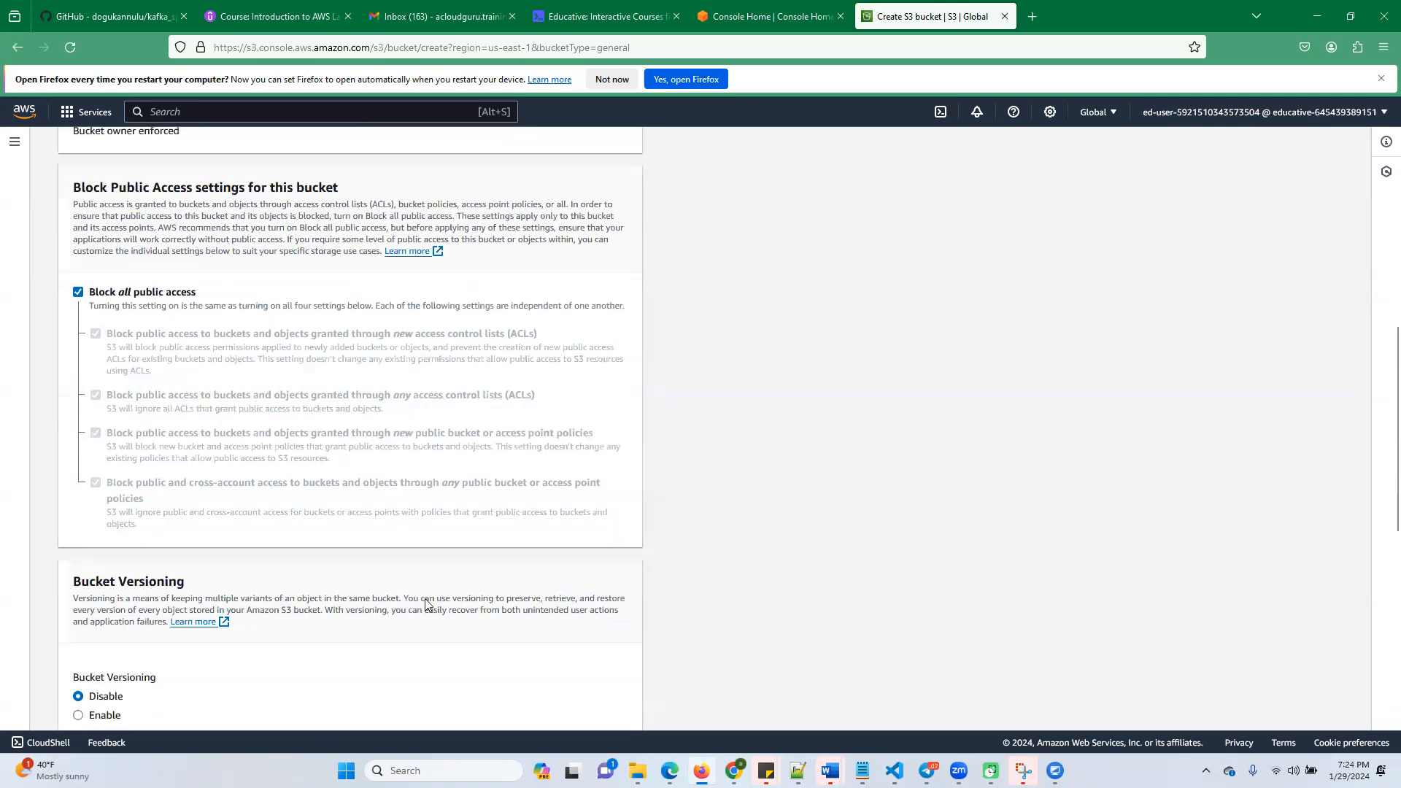
scroll(447, 632, "down", 2)
left_click(587, 704)
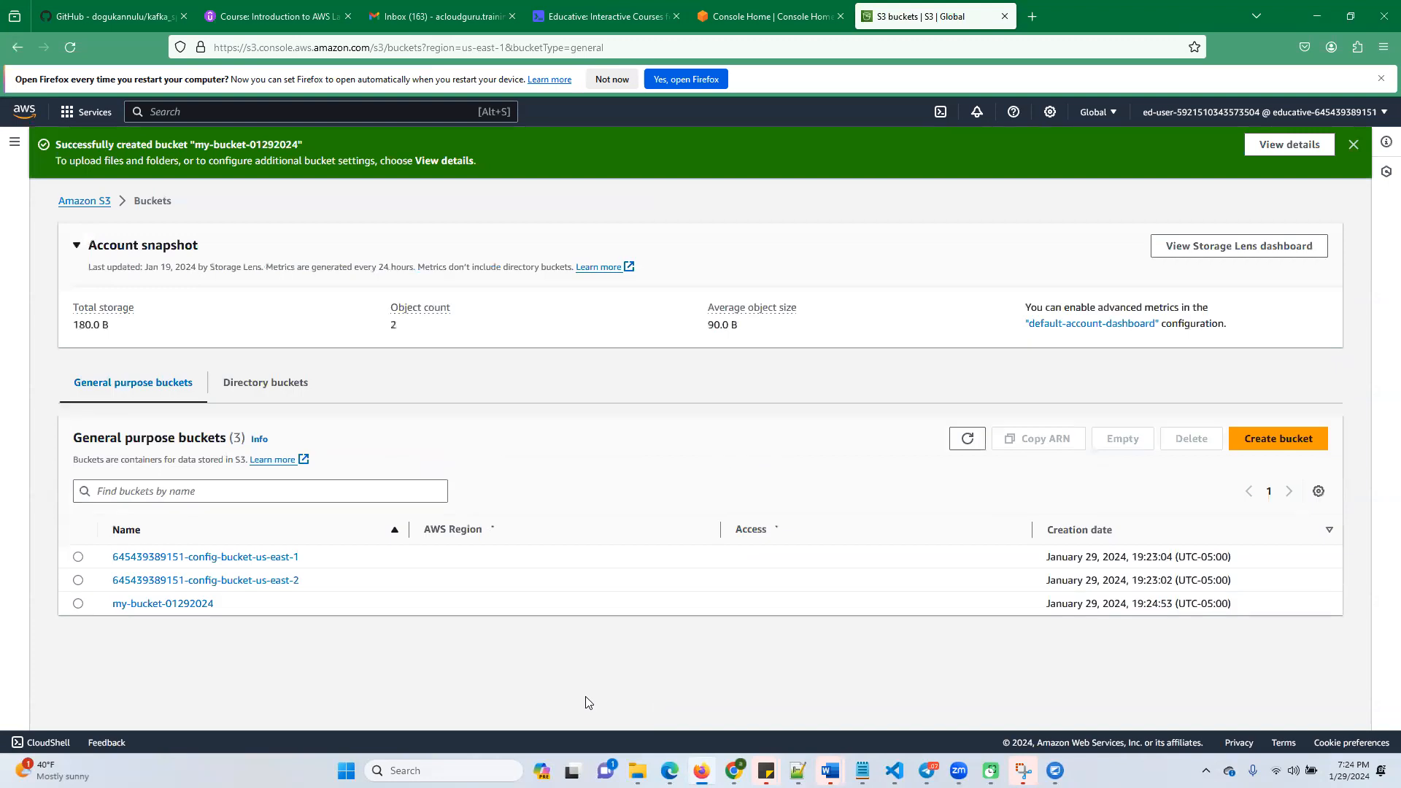
left_click(172, 604)
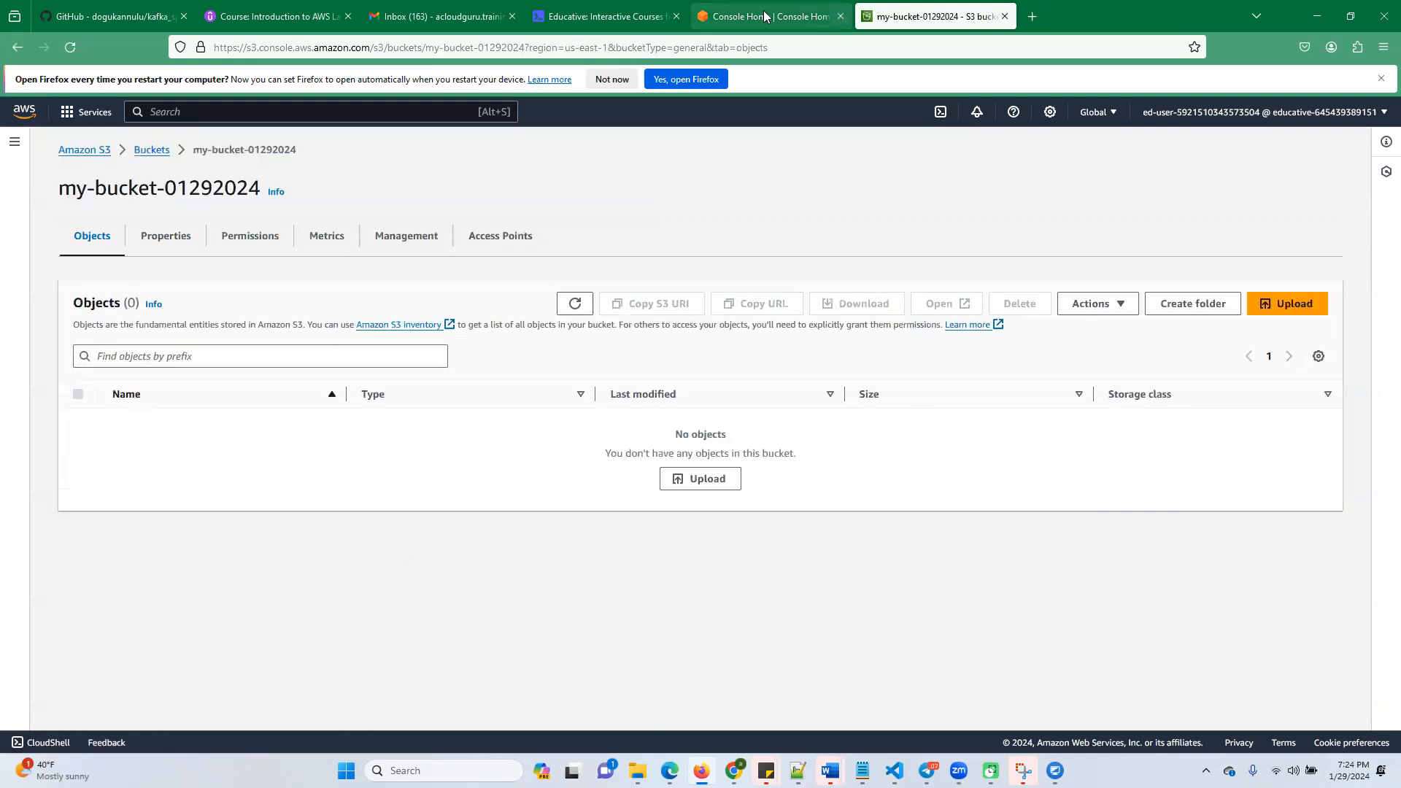
Check the Create an S3 Bucket instructions in the lab again and return to the my-bucket-01292024 page
left_click(762, 16)
left_click(647, 17)
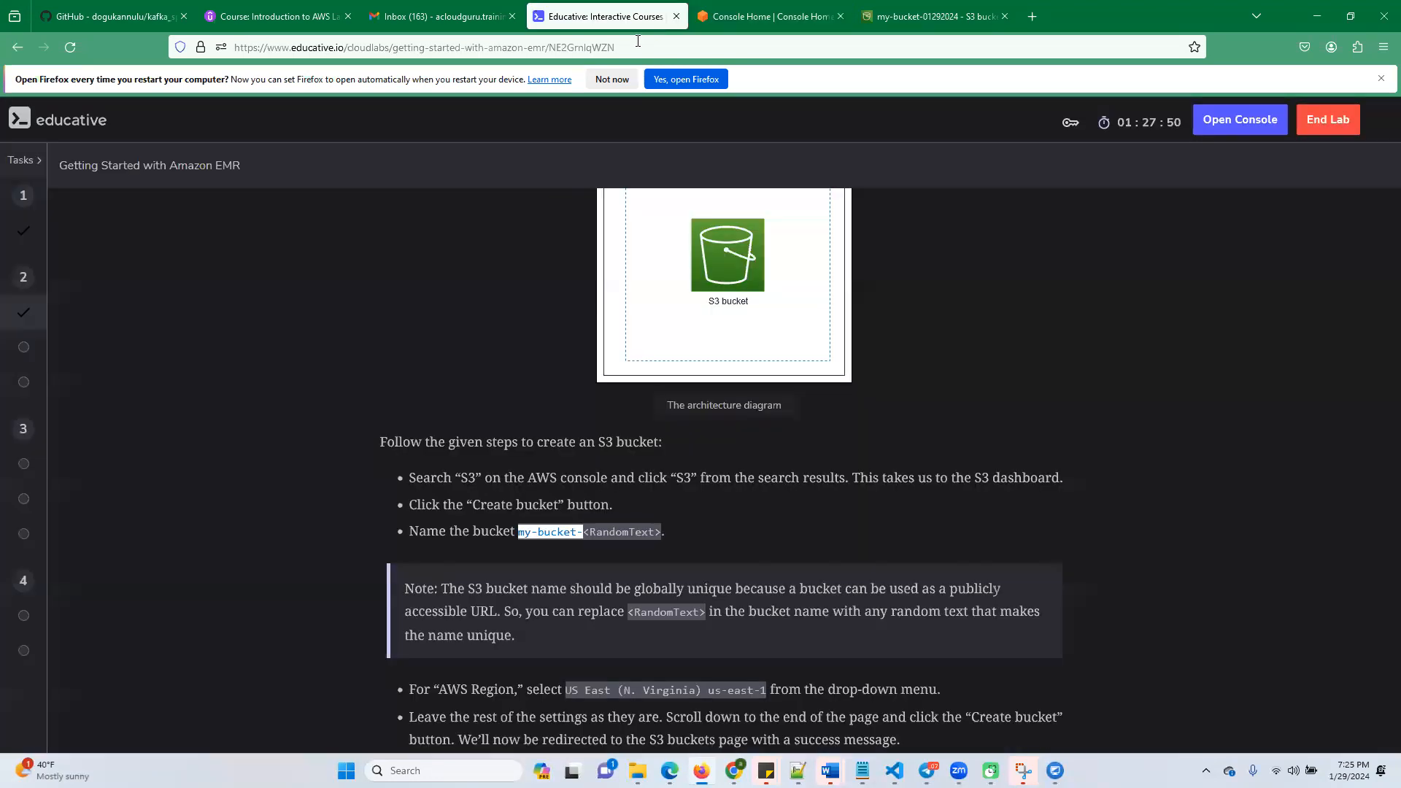
scroll(605, 550, "down", 3)
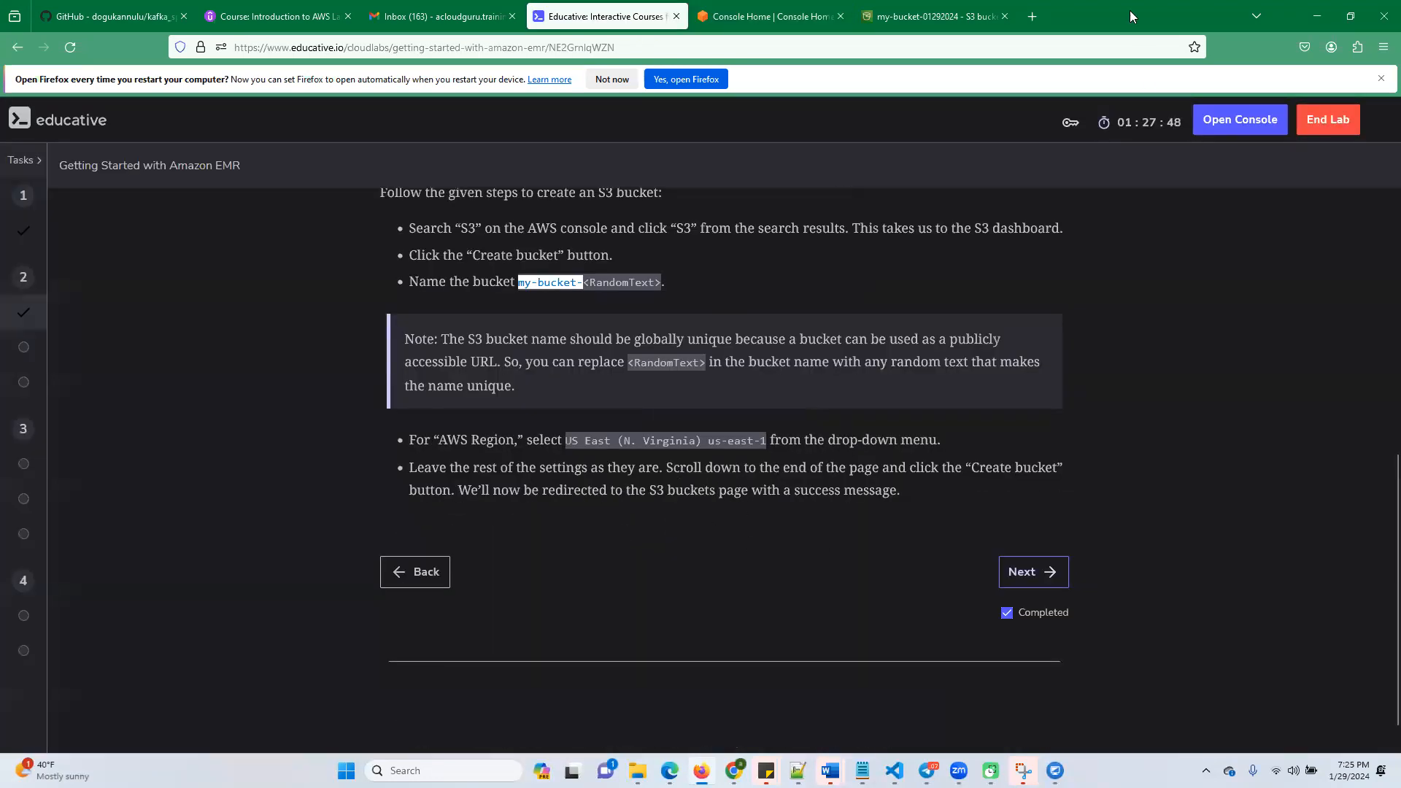
left_click(934, 19)
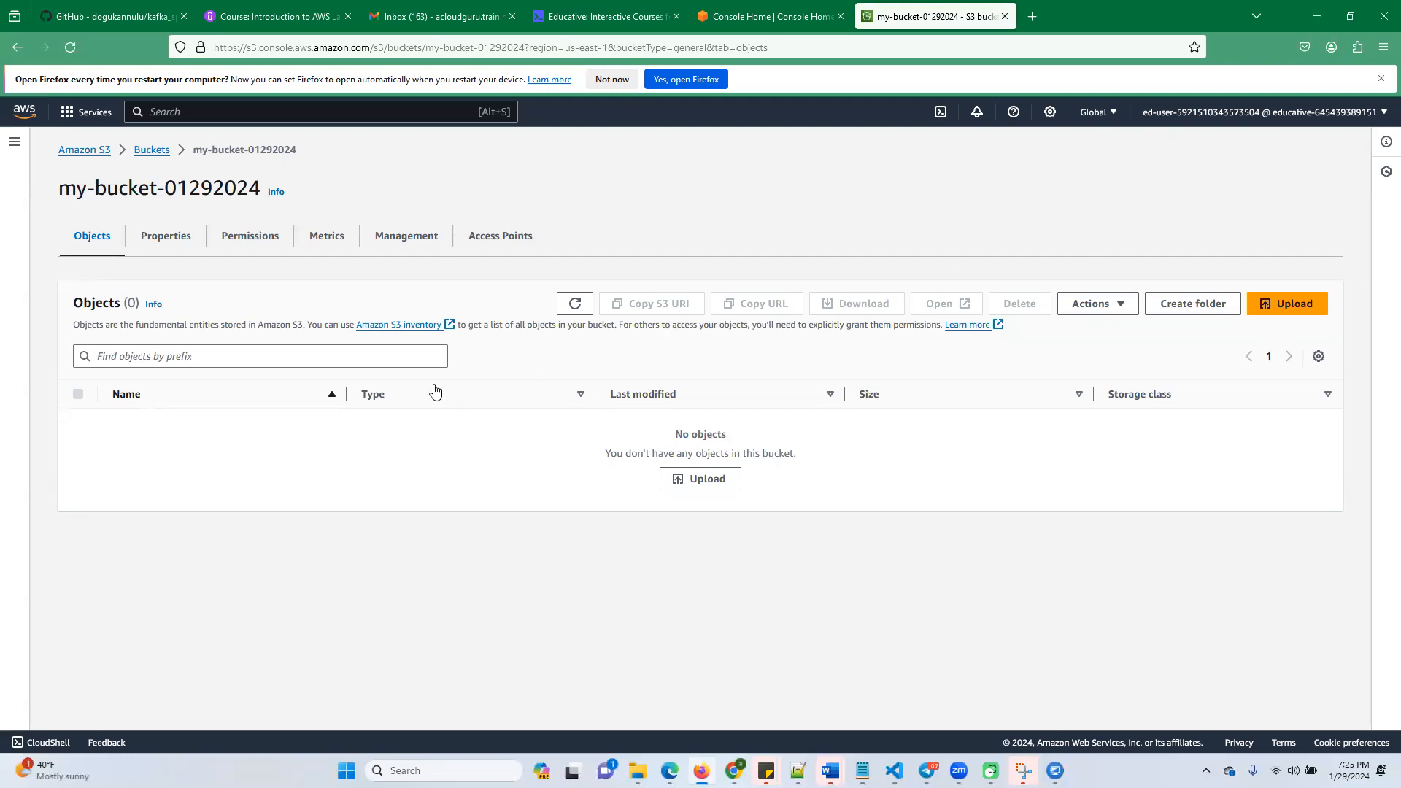
Return to the S3 buckets list, switch back to the lab and advance to the task on uploading data to the bucket
left_click(157, 151)
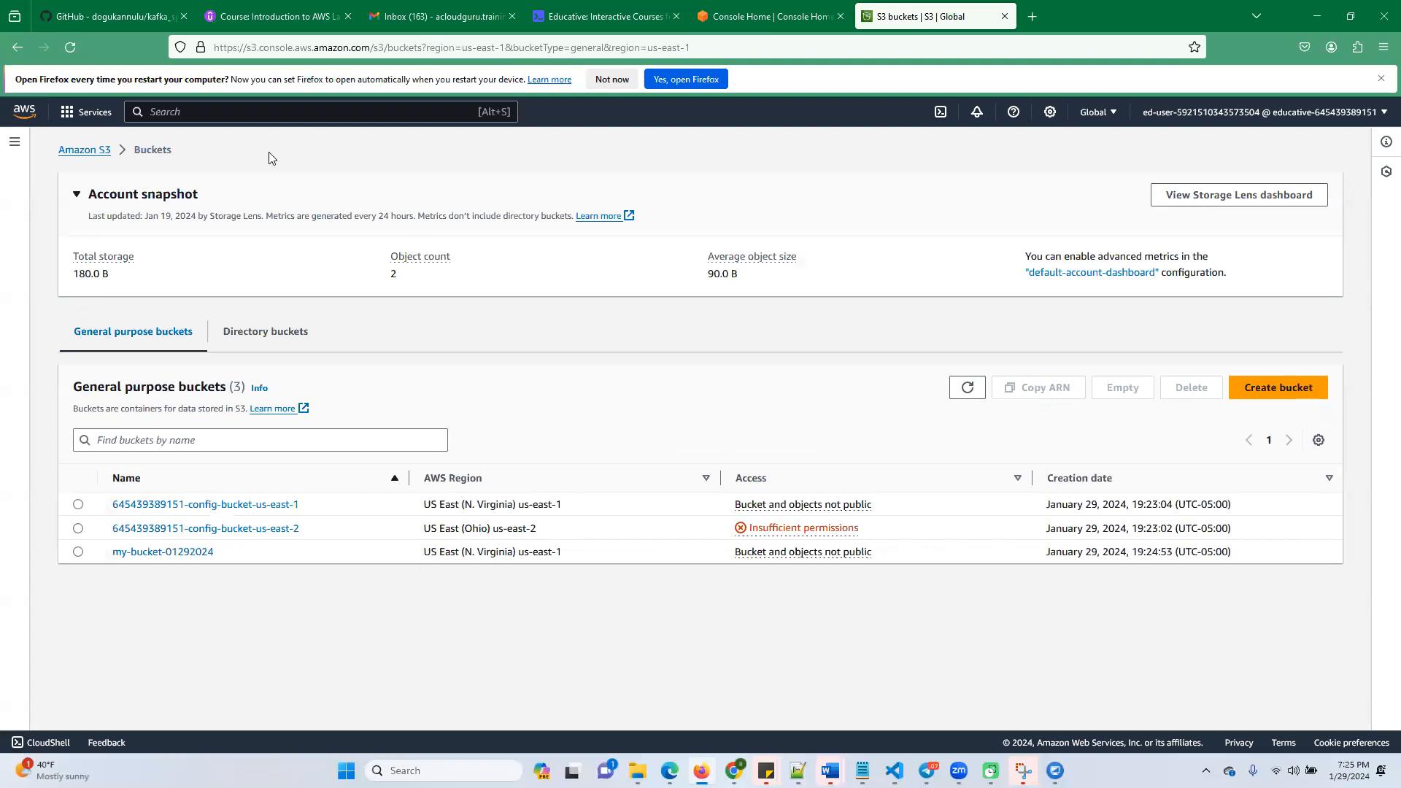
left_click(620, 21)
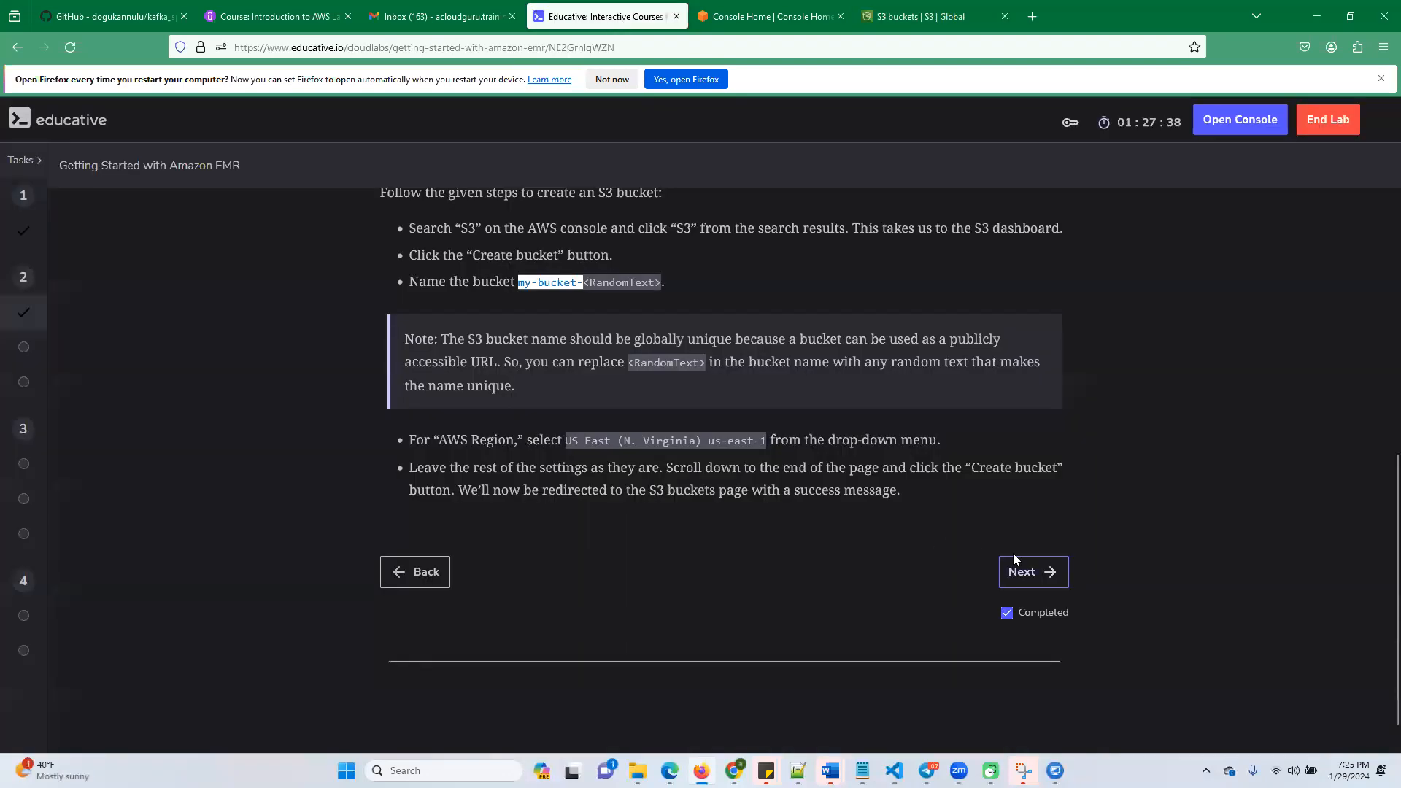
left_click(1035, 573)
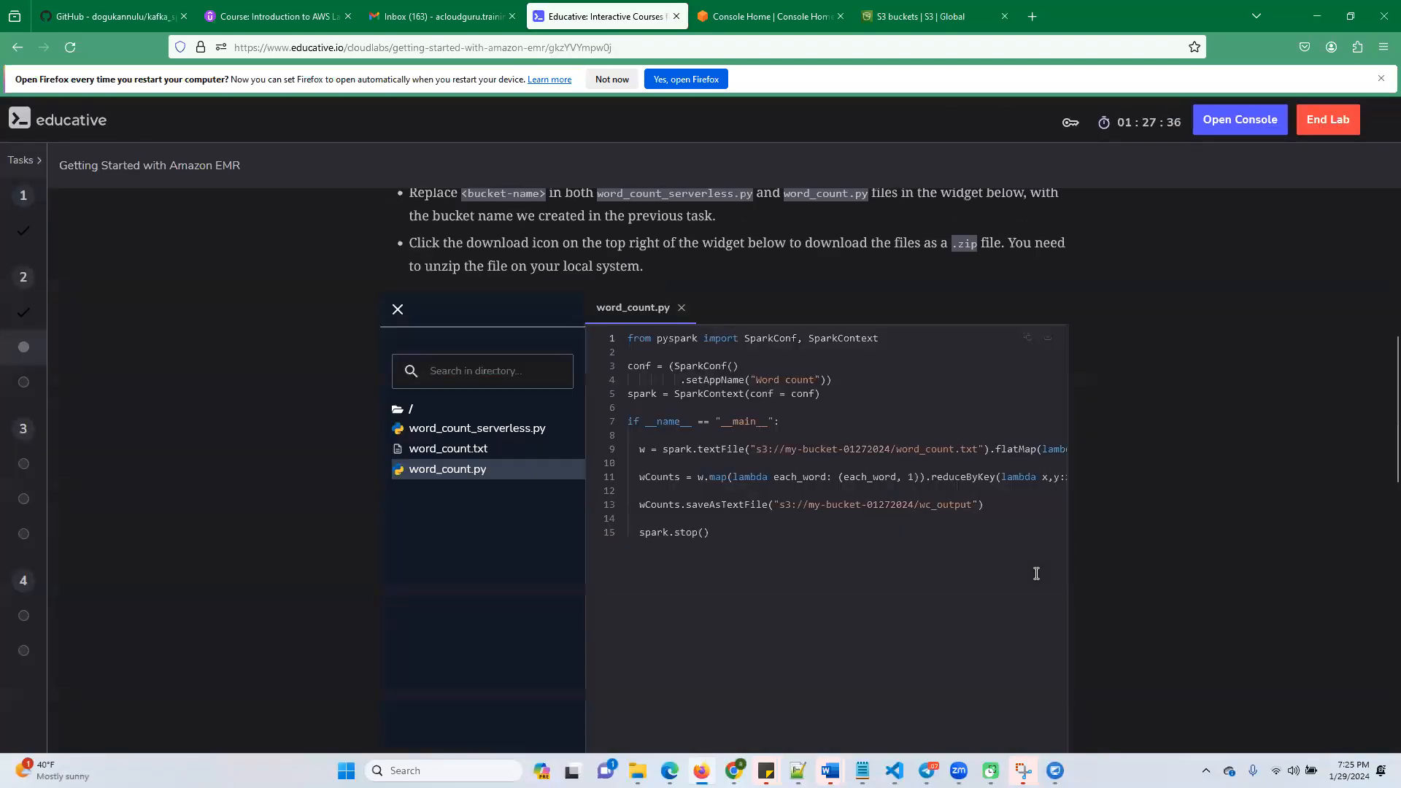
Read the code update instructions and examine word_count_serverless.py, highlighting its output folder wc_output_serverless
scroll(532, 393, "up", 6)
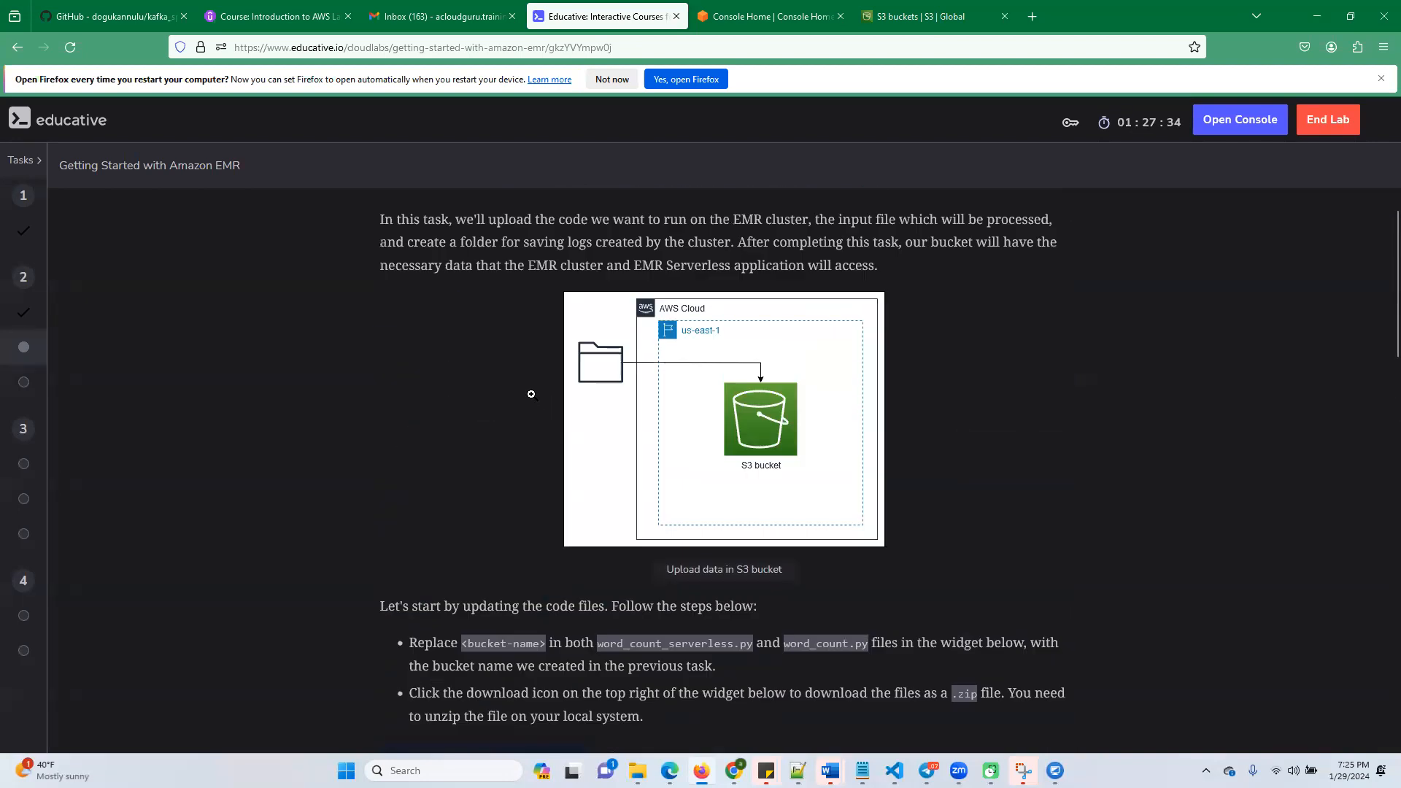
scroll(547, 468, "down", 4)
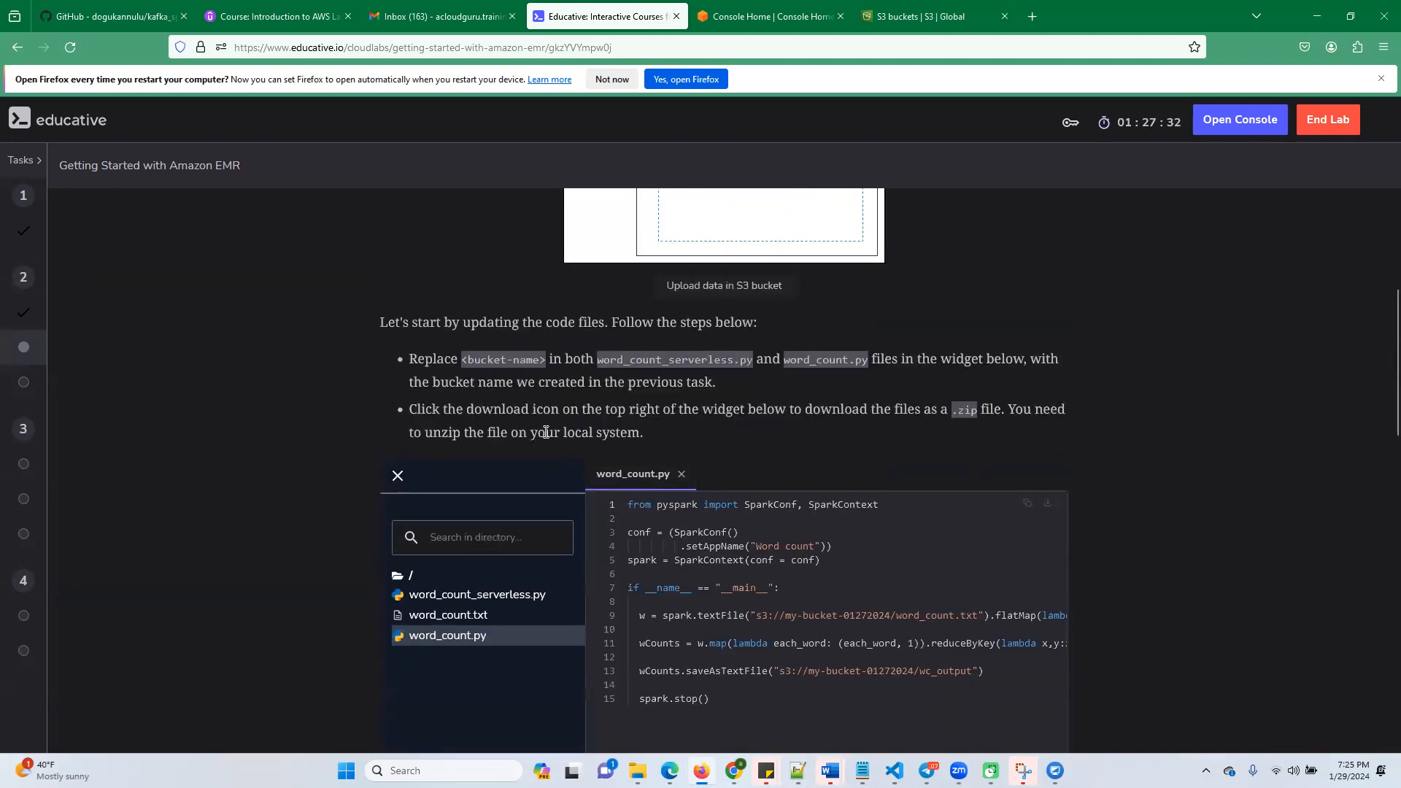
scroll(546, 432, "down", 2)
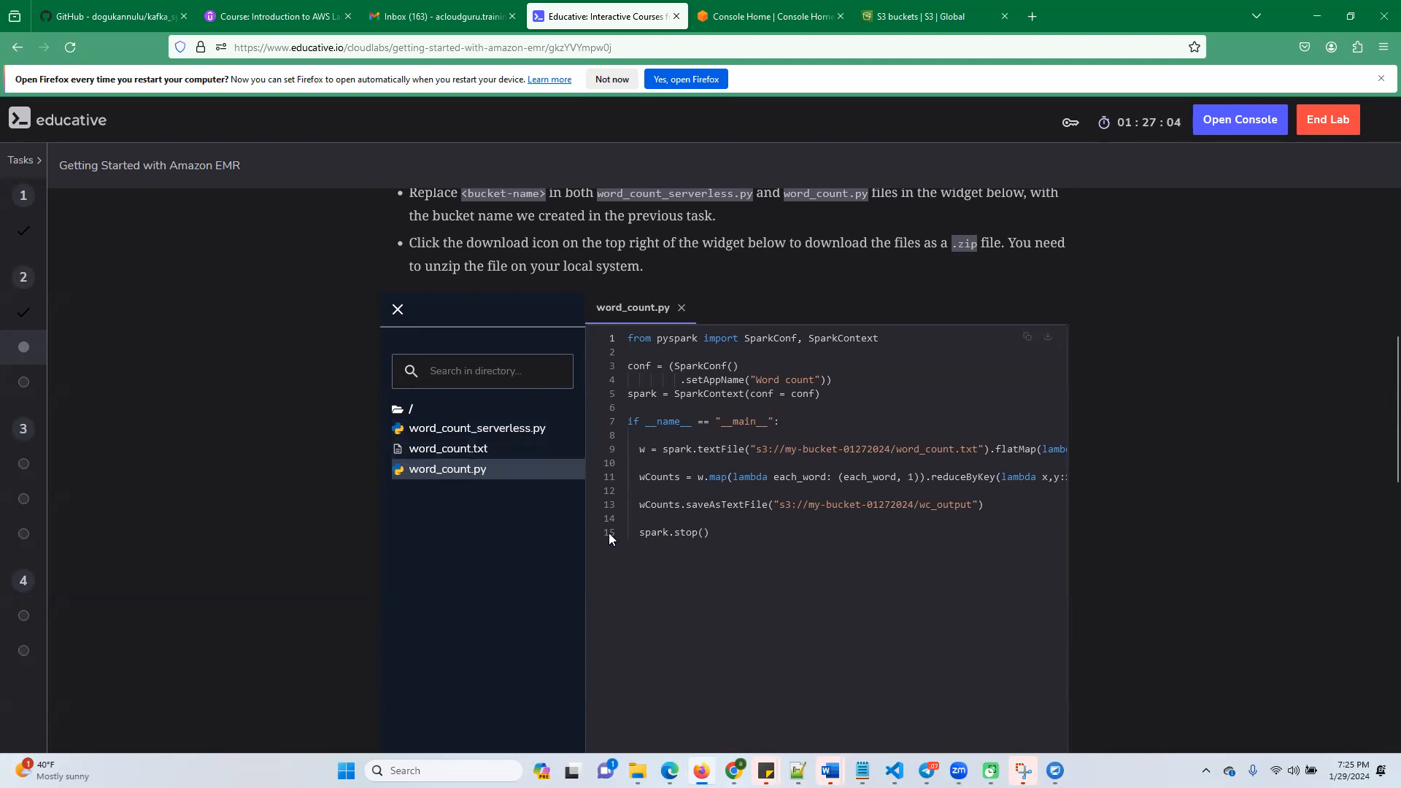
scroll(620, 525, "up", 1)
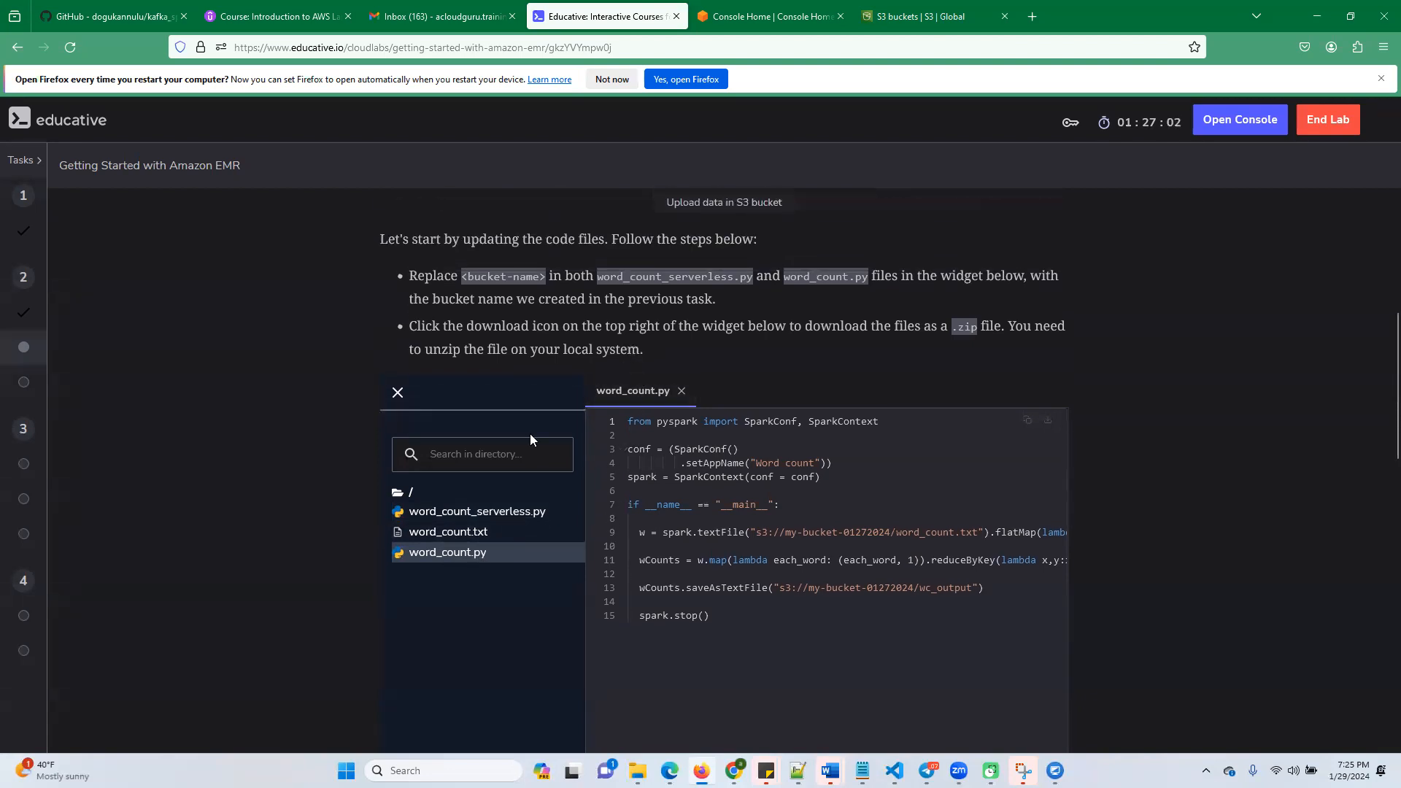
scroll(438, 521, "down", 1)
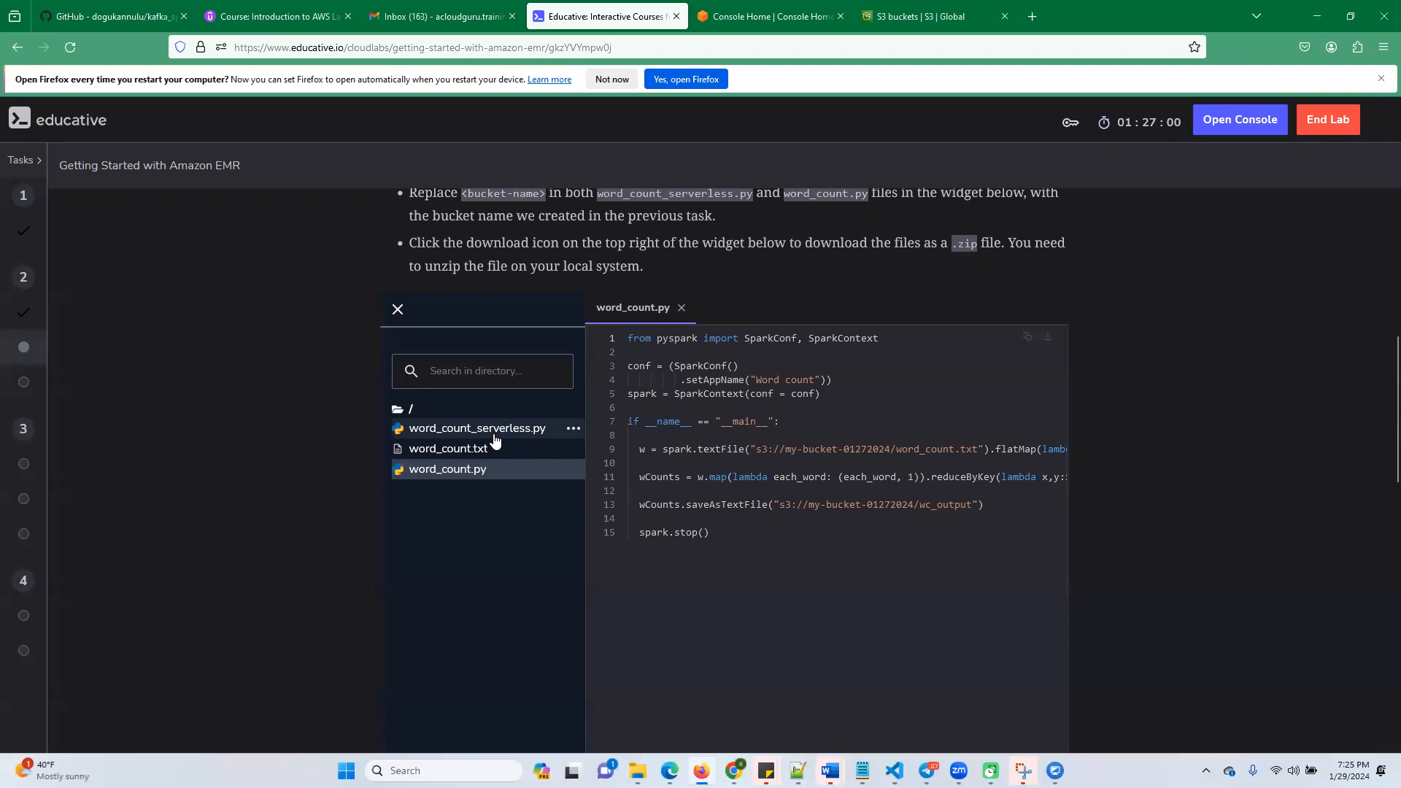
left_click(455, 431)
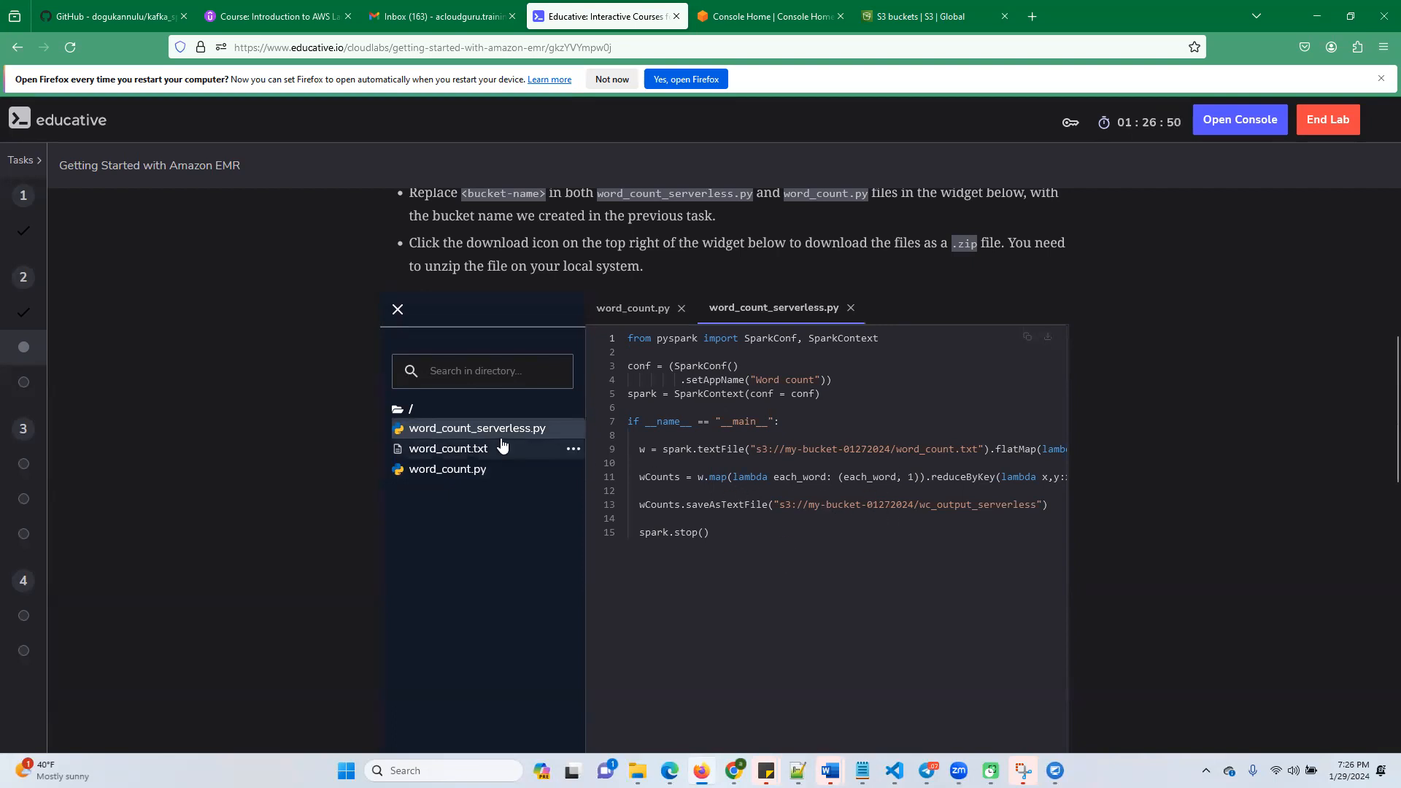
double_click(945, 506)
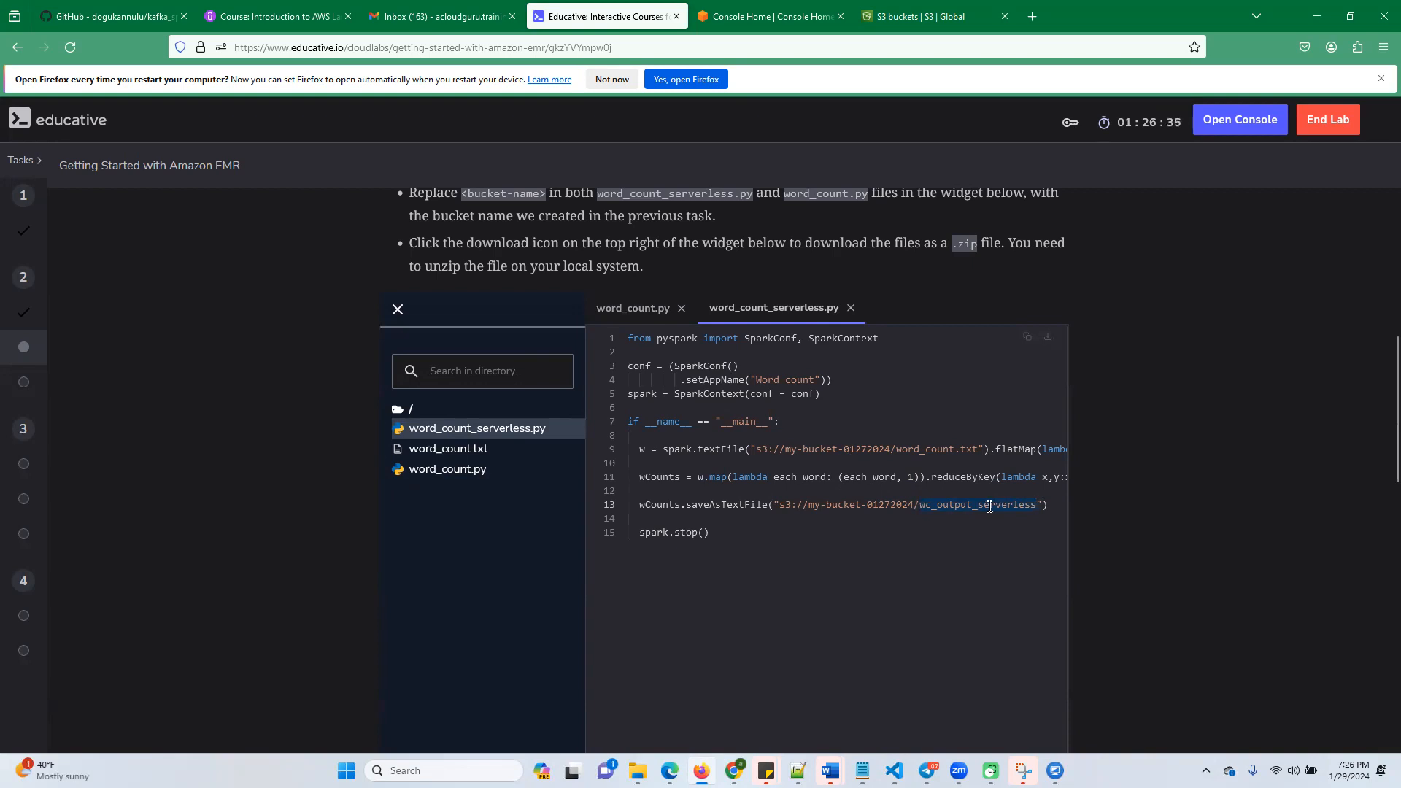
Check the output folder wc_output in word_count.py and view the input text in word_count.txt
left_click(445, 470)
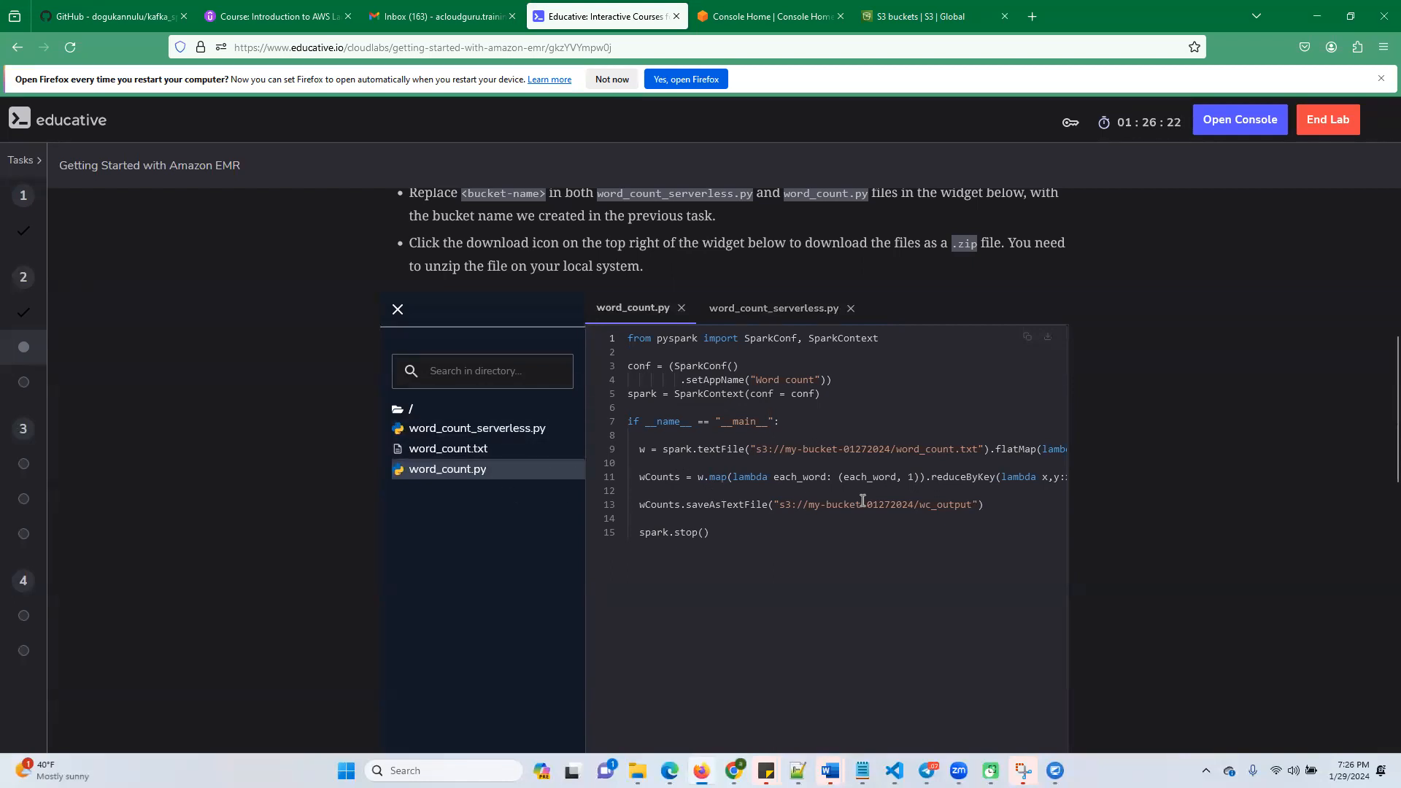
double_click(952, 508)
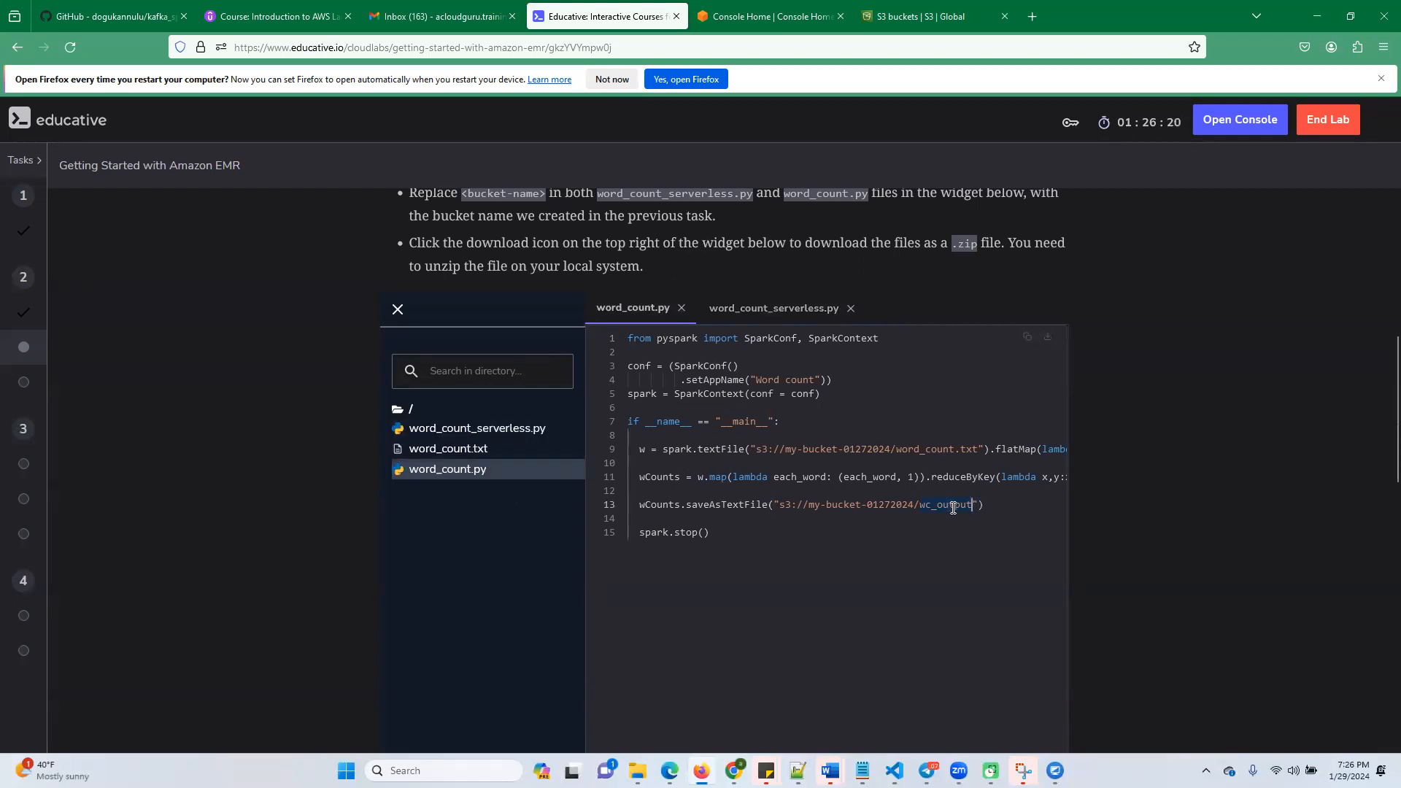
left_click(462, 448)
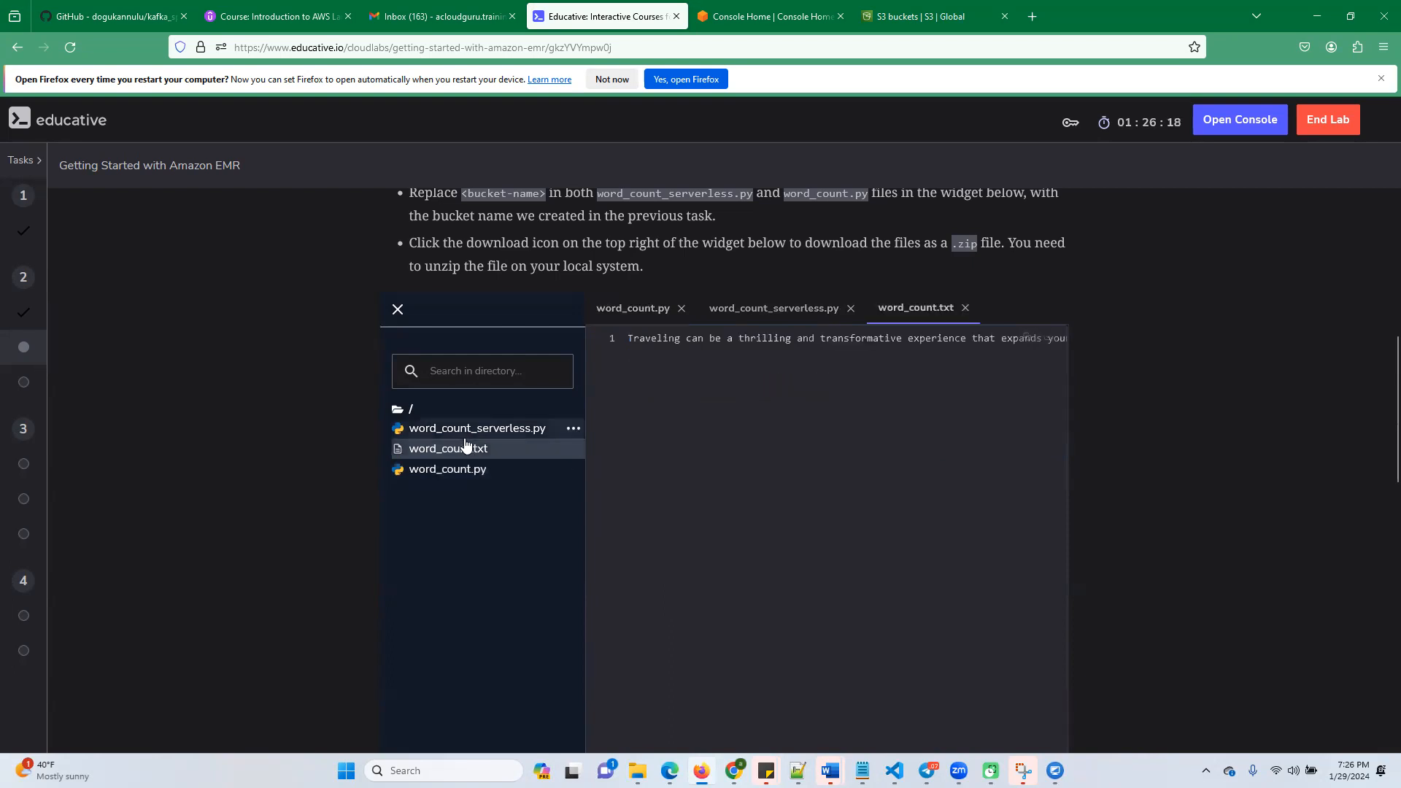
left_click(727, 337)
left_click(655, 341)
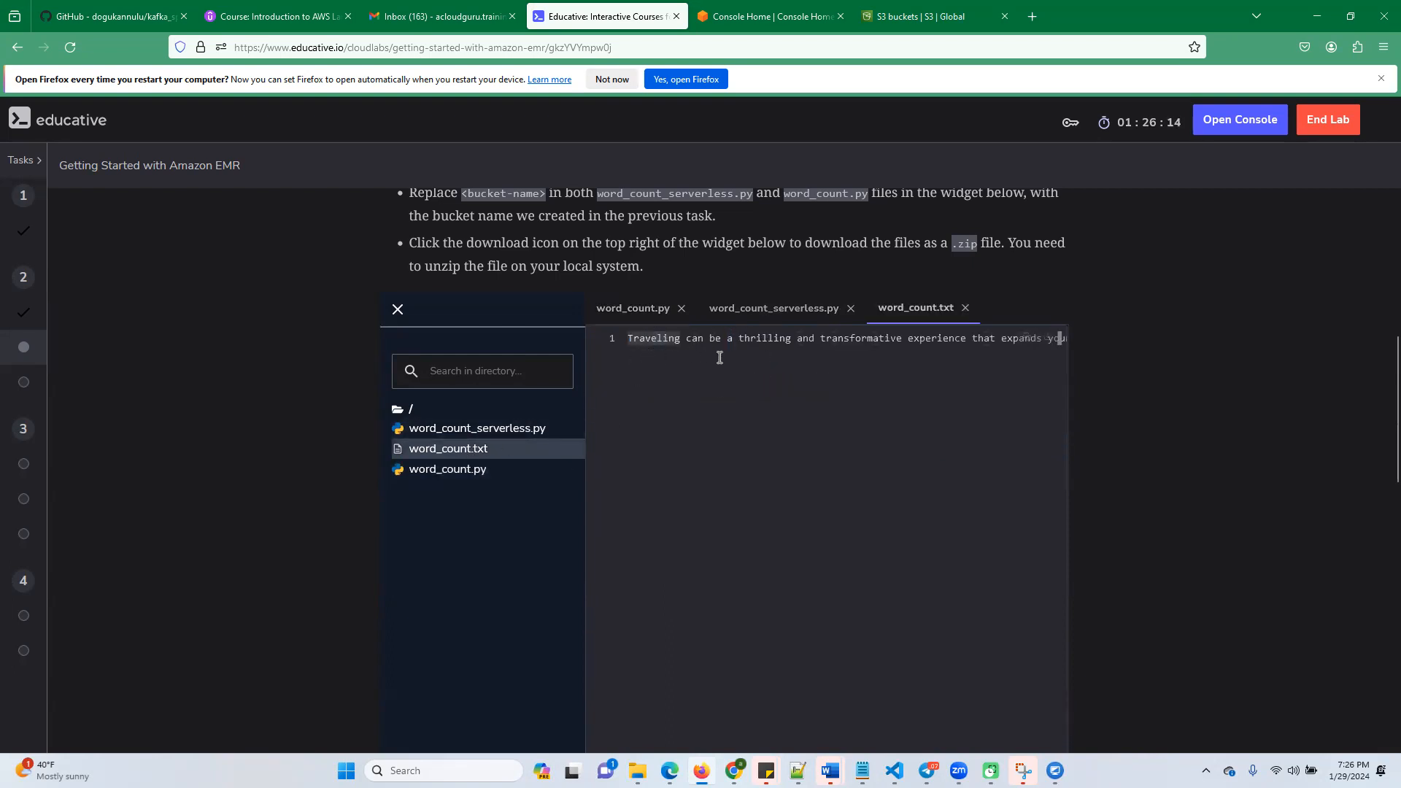
Examine the logic in word_count.py, highlighting the flatMap split, the reduceByKey count and the wc_output save path
left_click(425, 473)
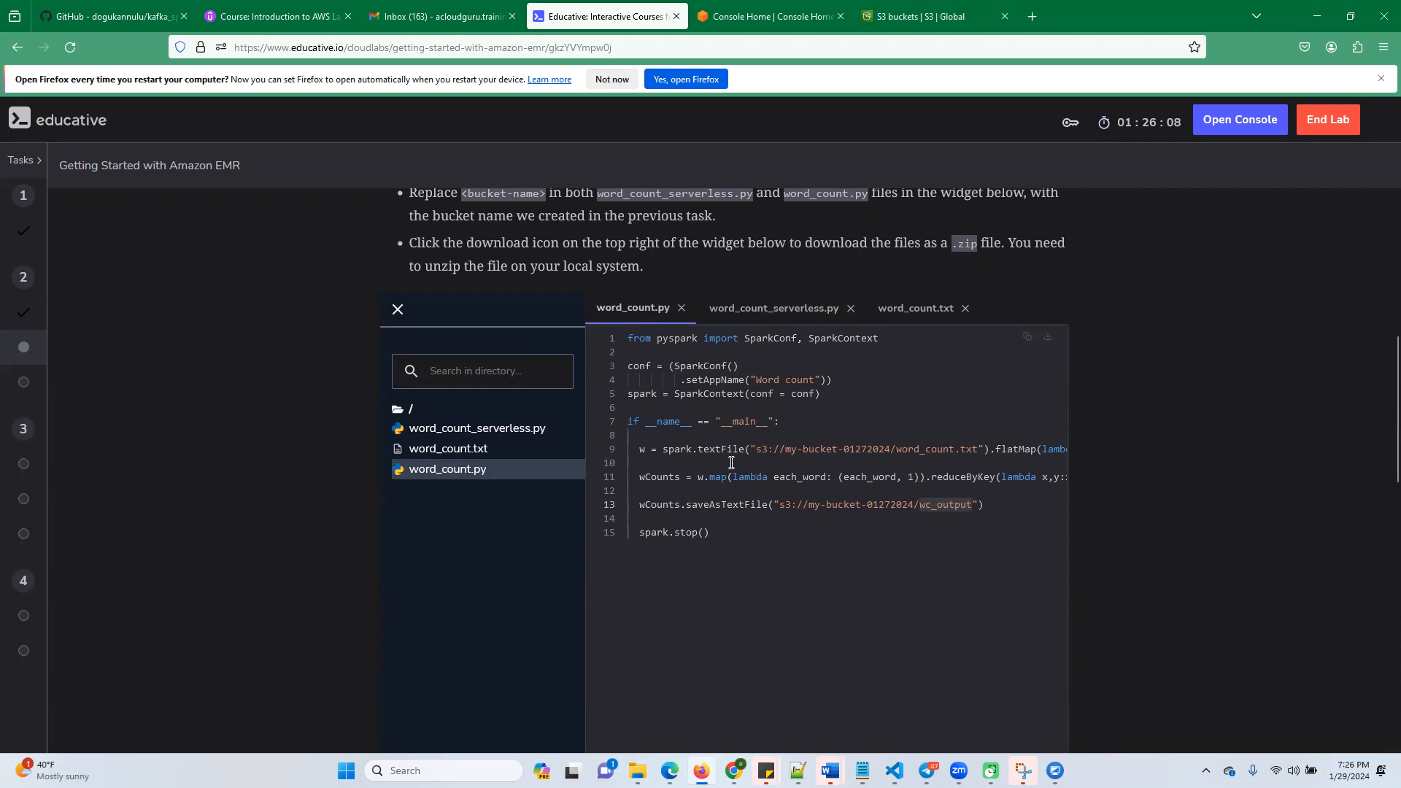
left_click_drag(995, 453, 834, 449)
left_click(980, 452)
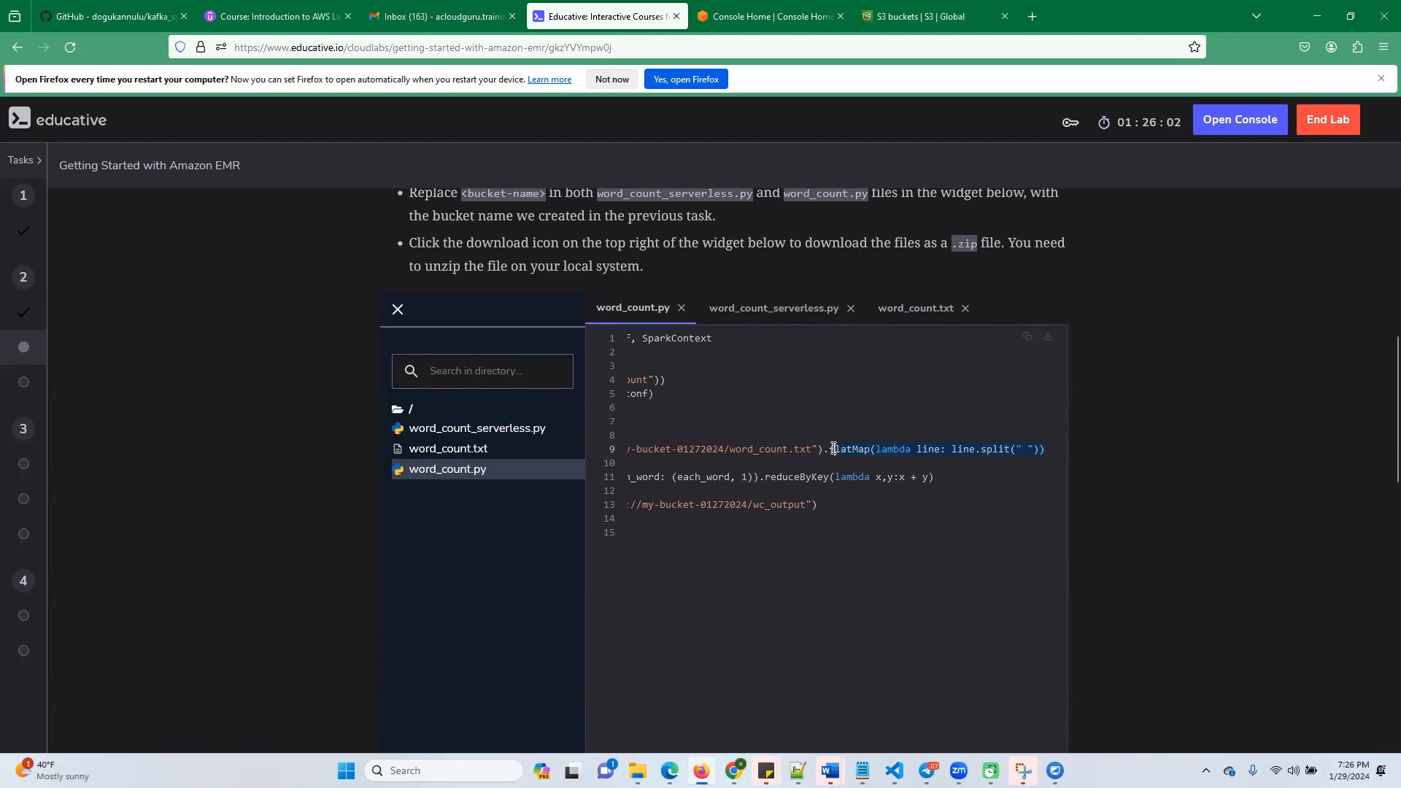
left_click_drag(620, 448, 601, 450)
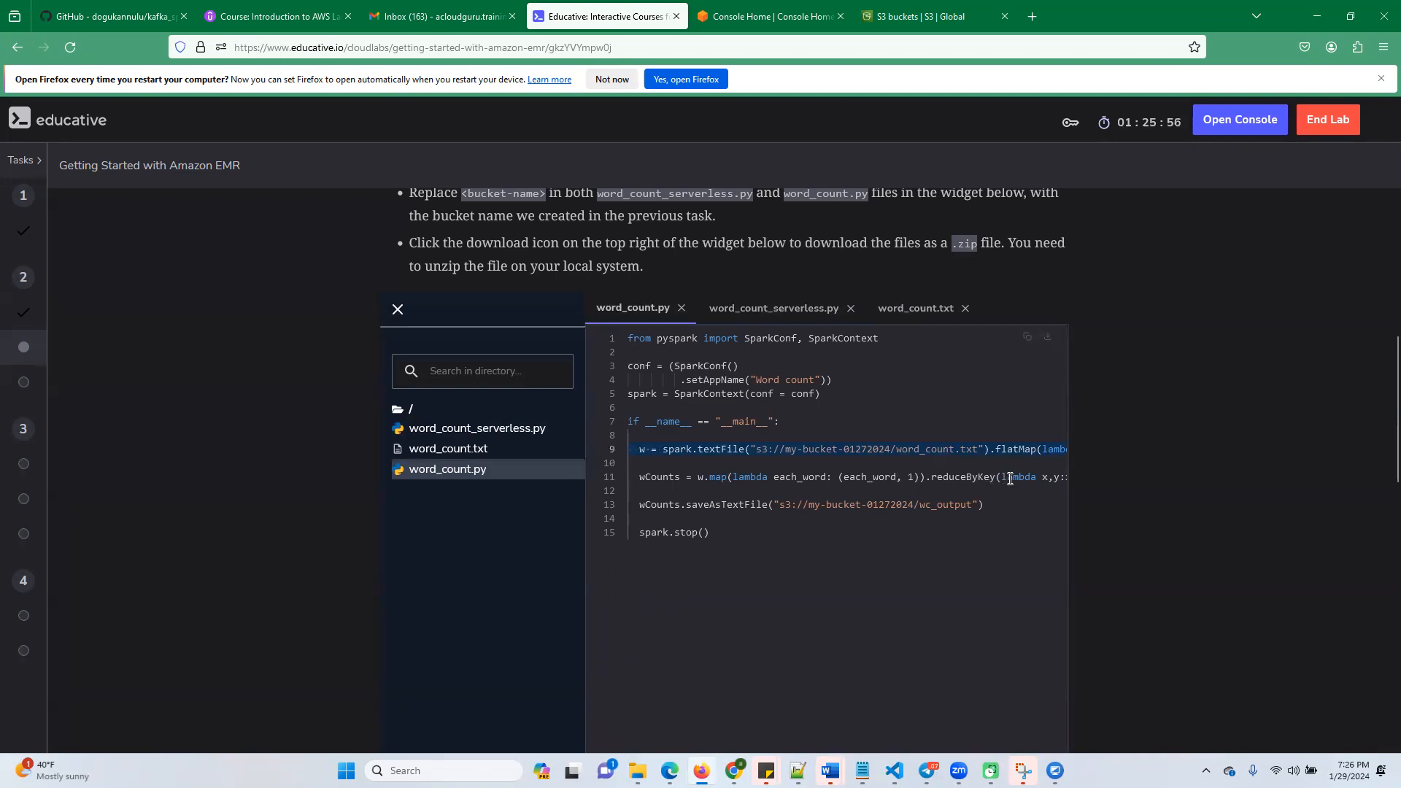
left_click_drag(966, 478, 1071, 483)
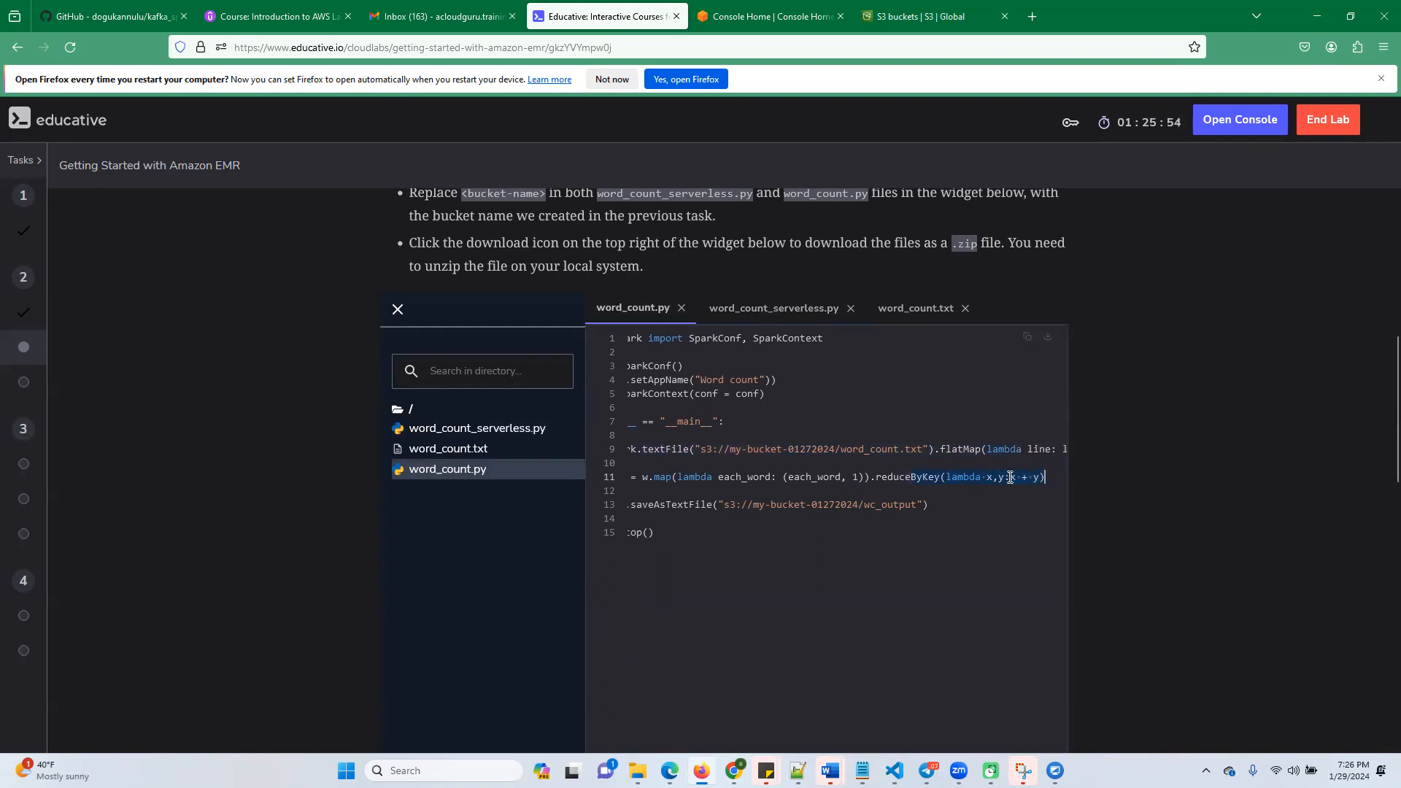
left_click(928, 521)
left_click(644, 510)
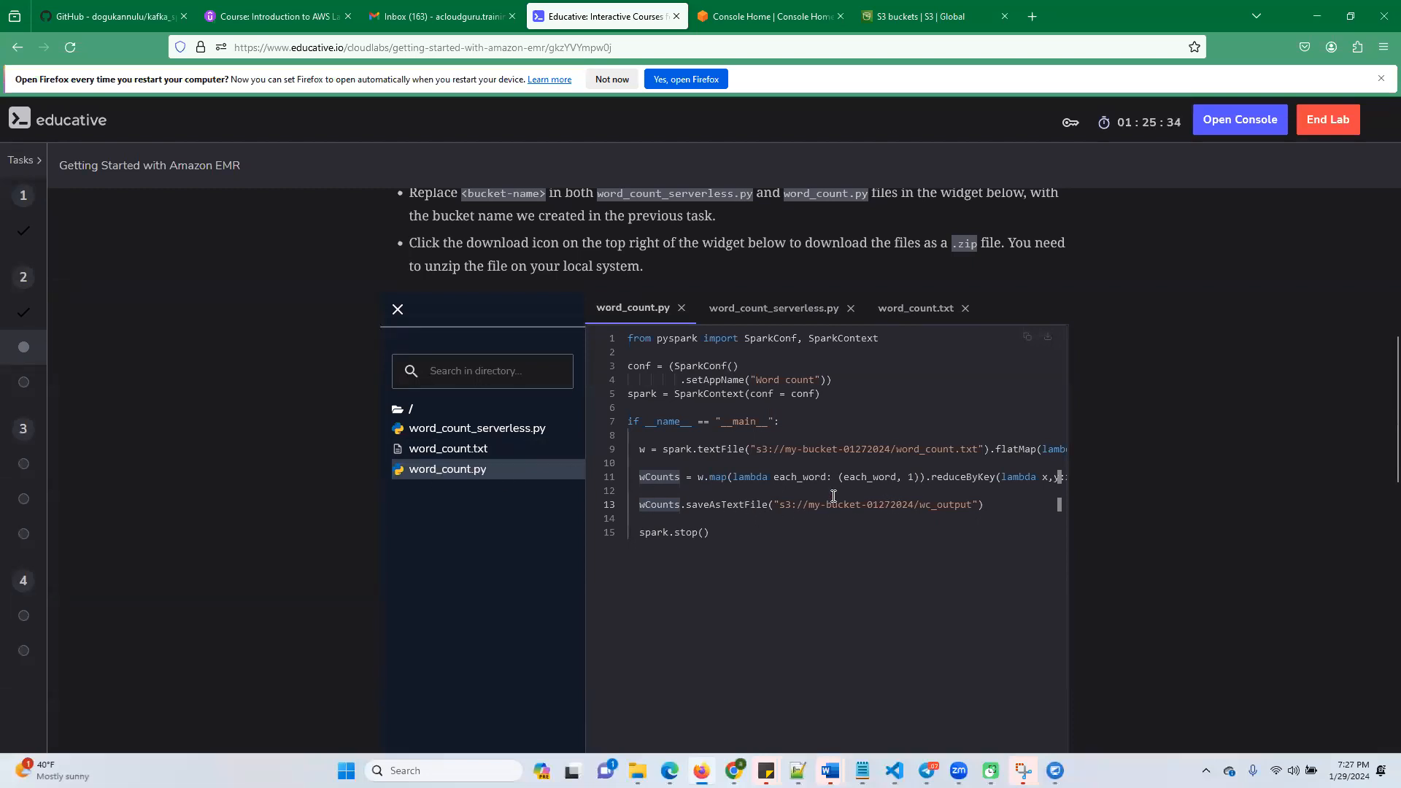
left_click_drag(927, 504, 963, 504)
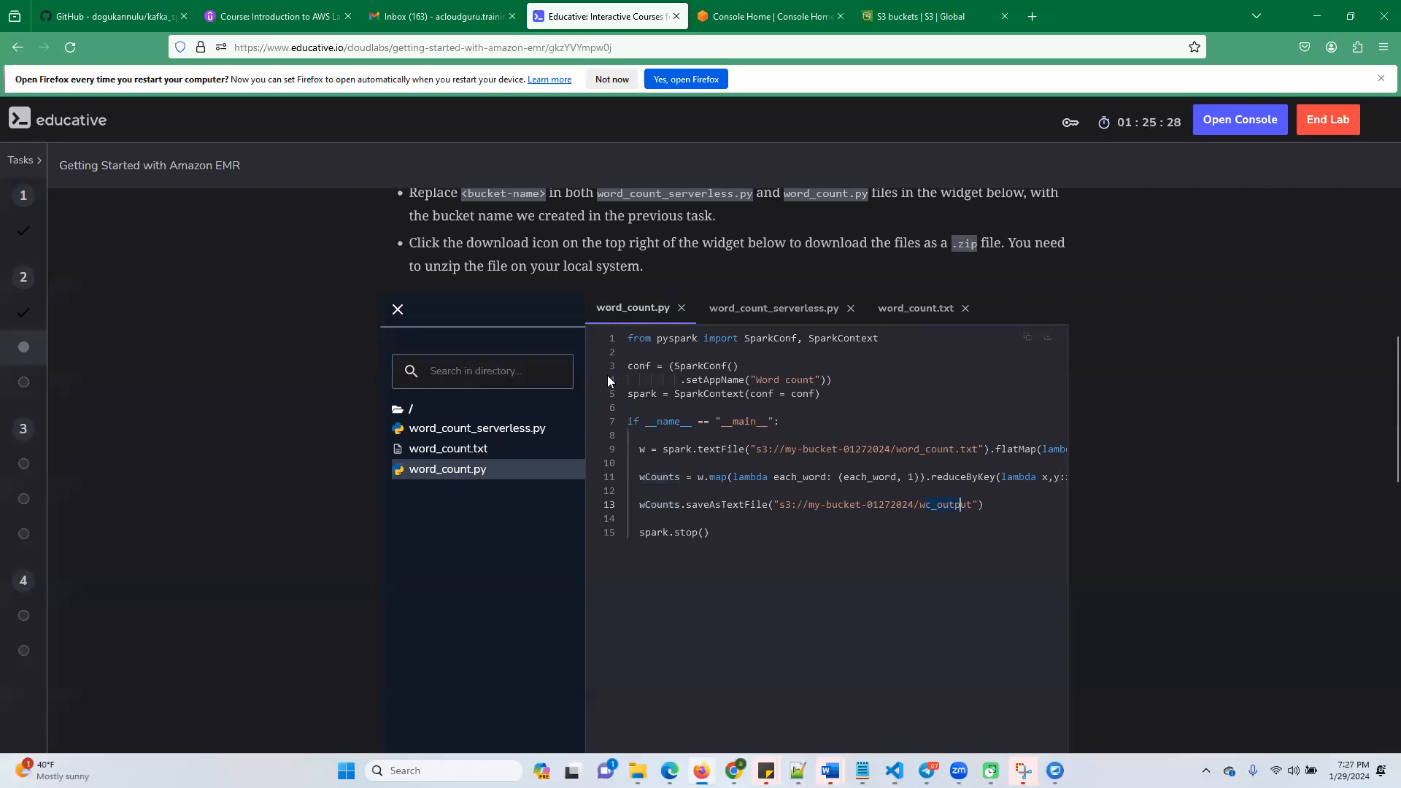
Download the code widget files as a zip archive and show it in the Downloads folder
scroll(1026, 349, "up", 2)
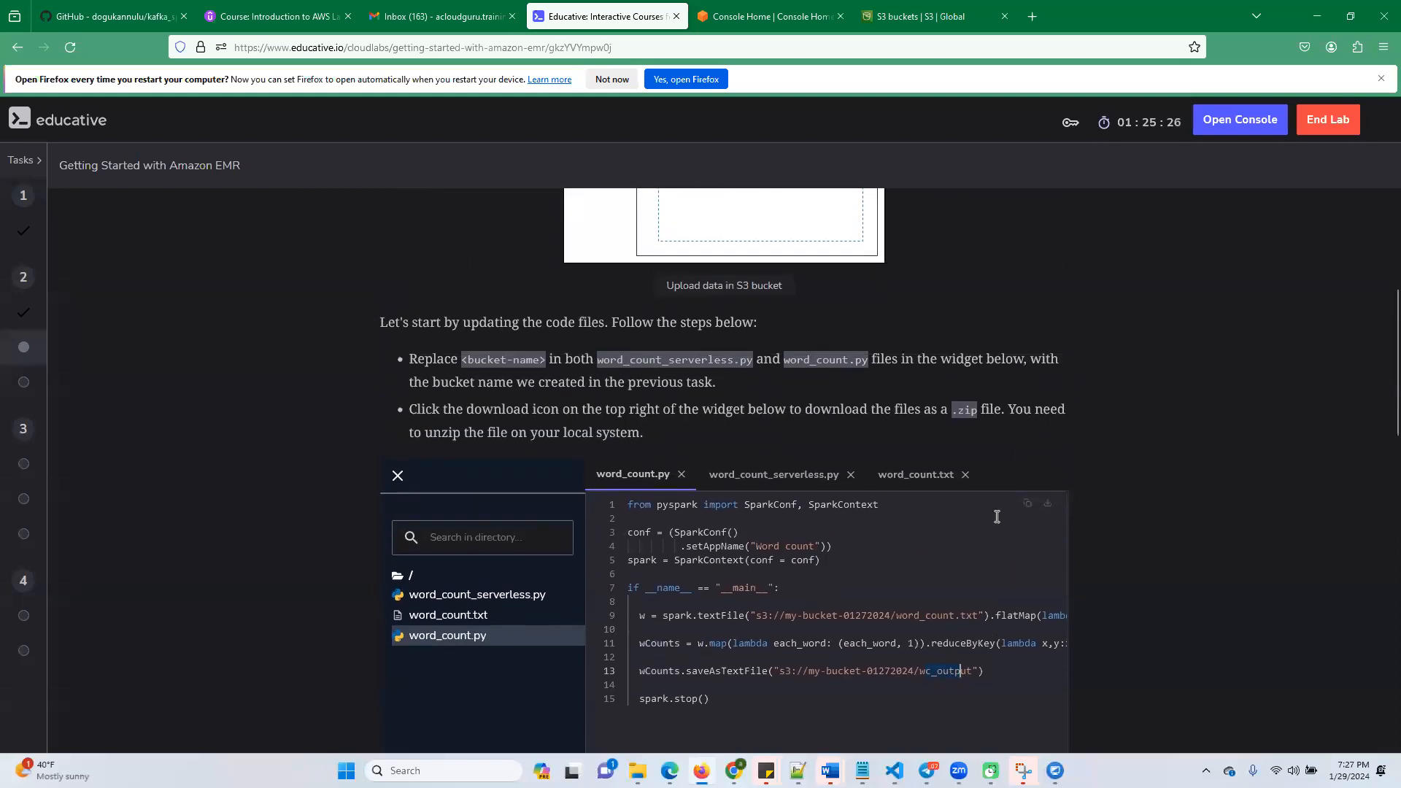
scroll(1045, 305, "down", 3)
left_click(1048, 254)
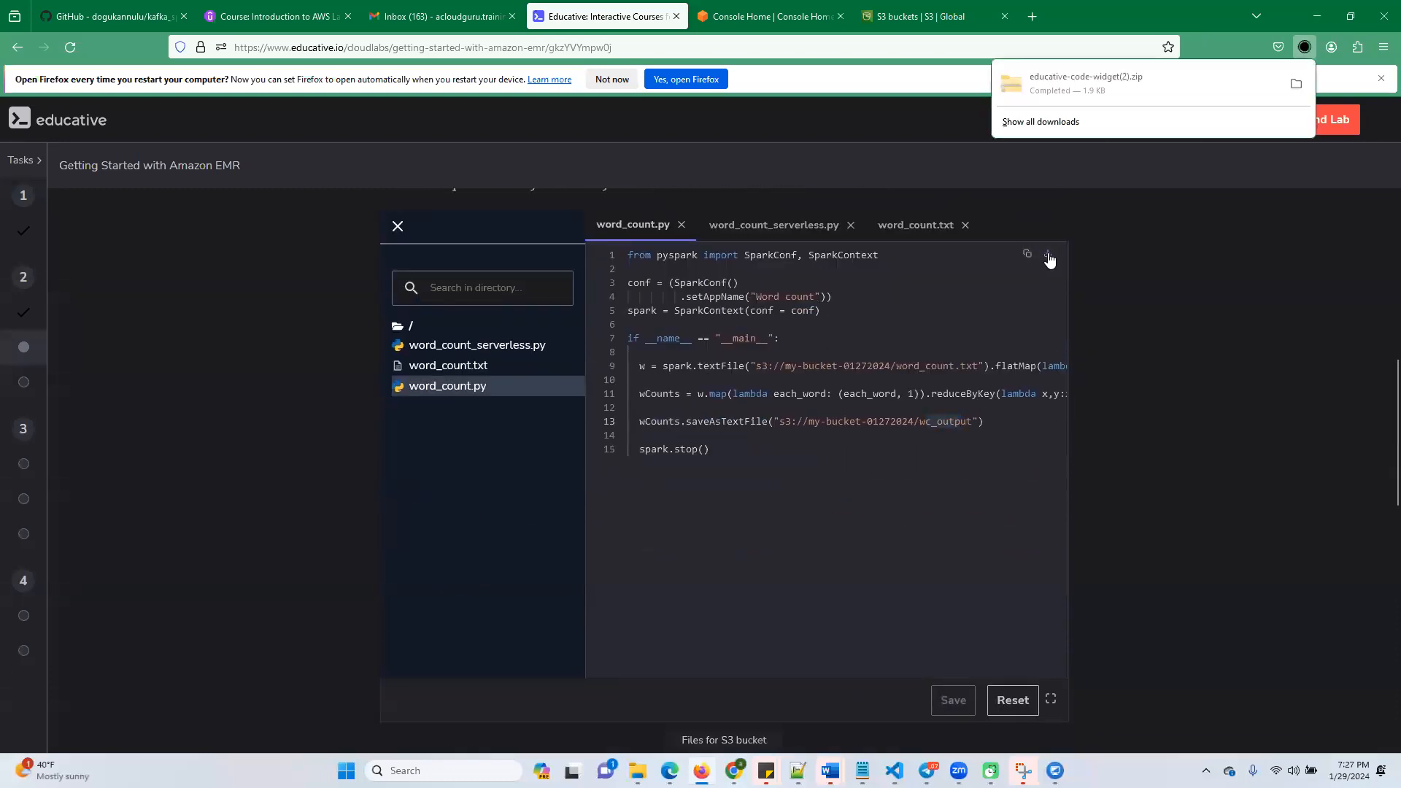
left_click(1296, 83)
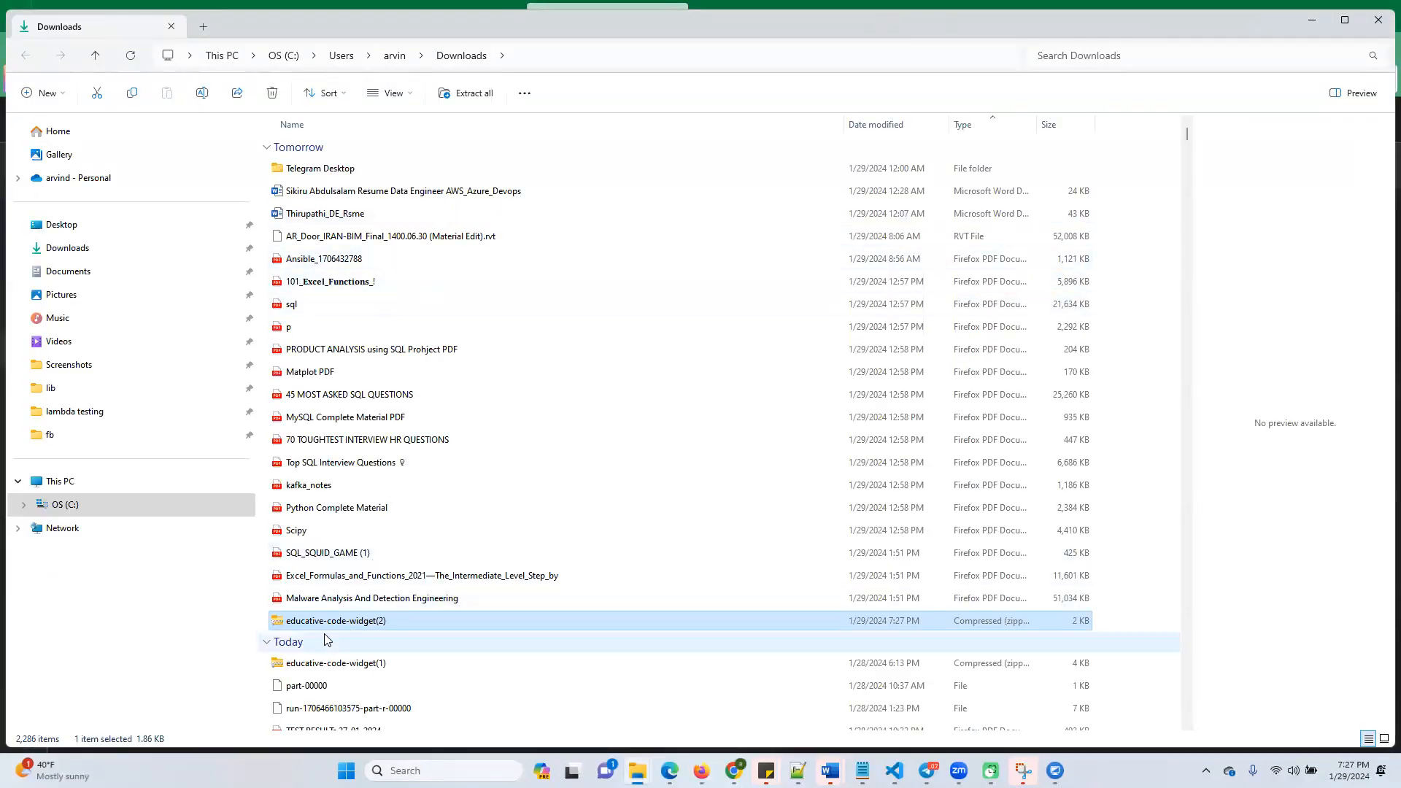
Extract the older educative-code-widget(1) archive in the Downloads folder
key("Down")
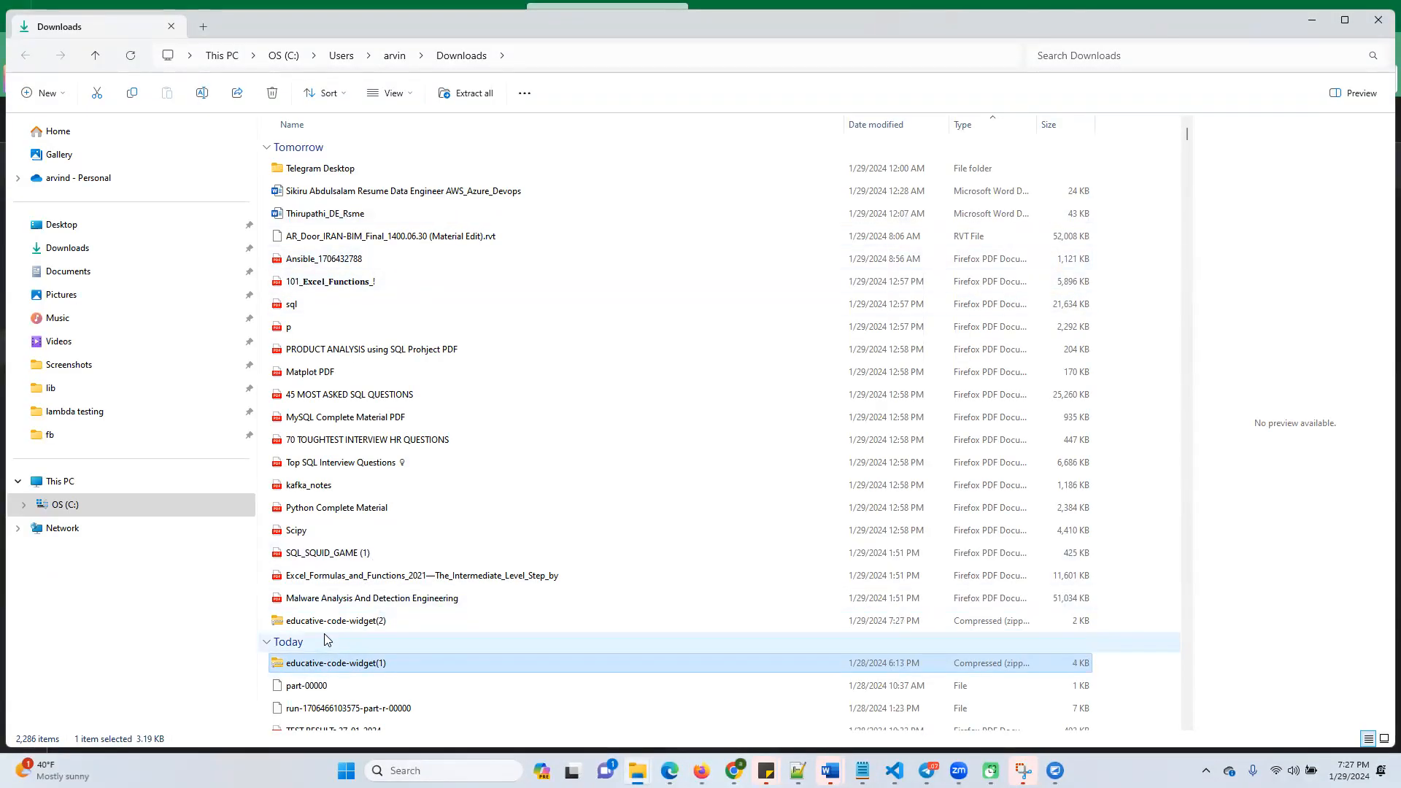
right_click(348, 668)
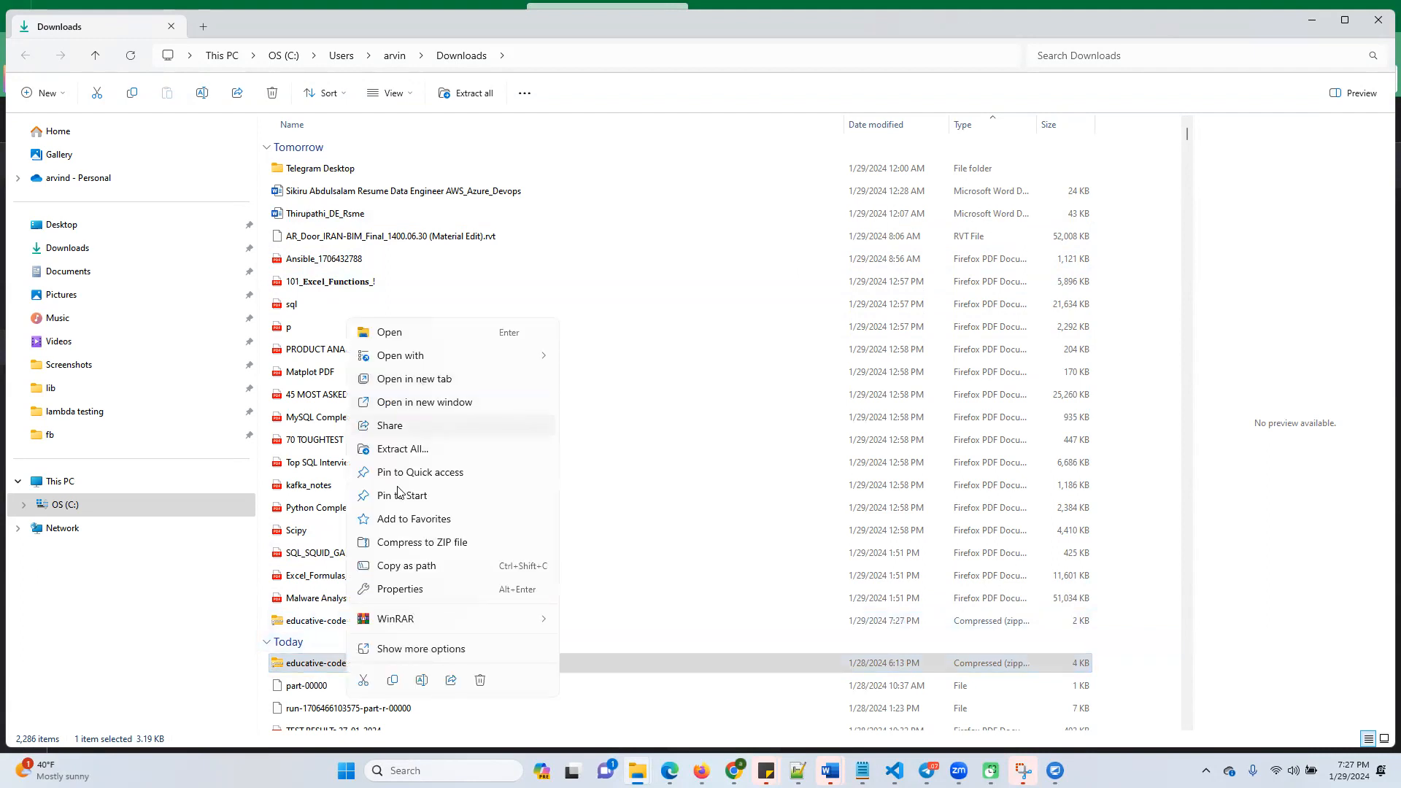
left_click(405, 448)
left_click(821, 523)
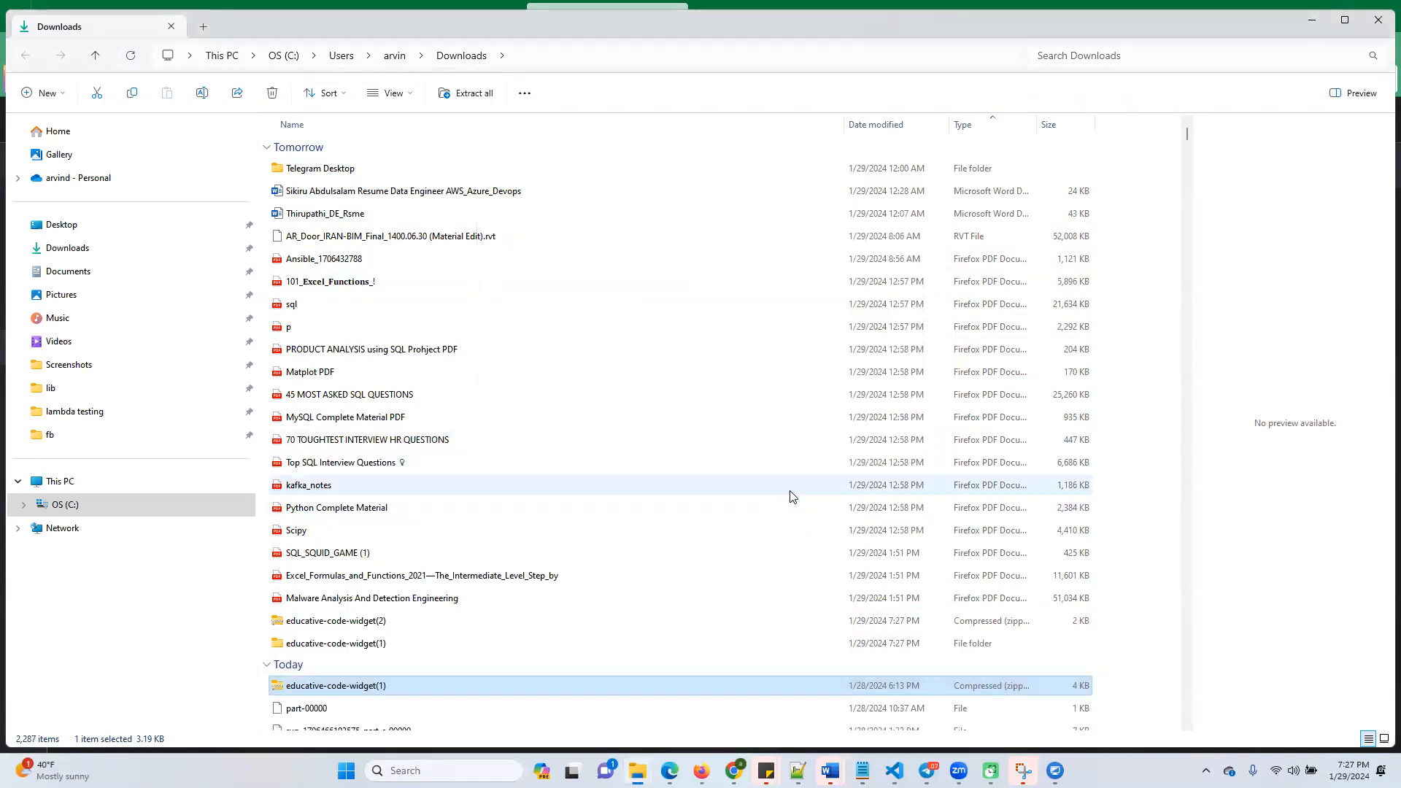
Inspect the extracted educative-code-widget(1) folder down to LambdaFolder and return to Downloads
left_click(340, 646)
double_click(340, 646)
double_click(372, 171)
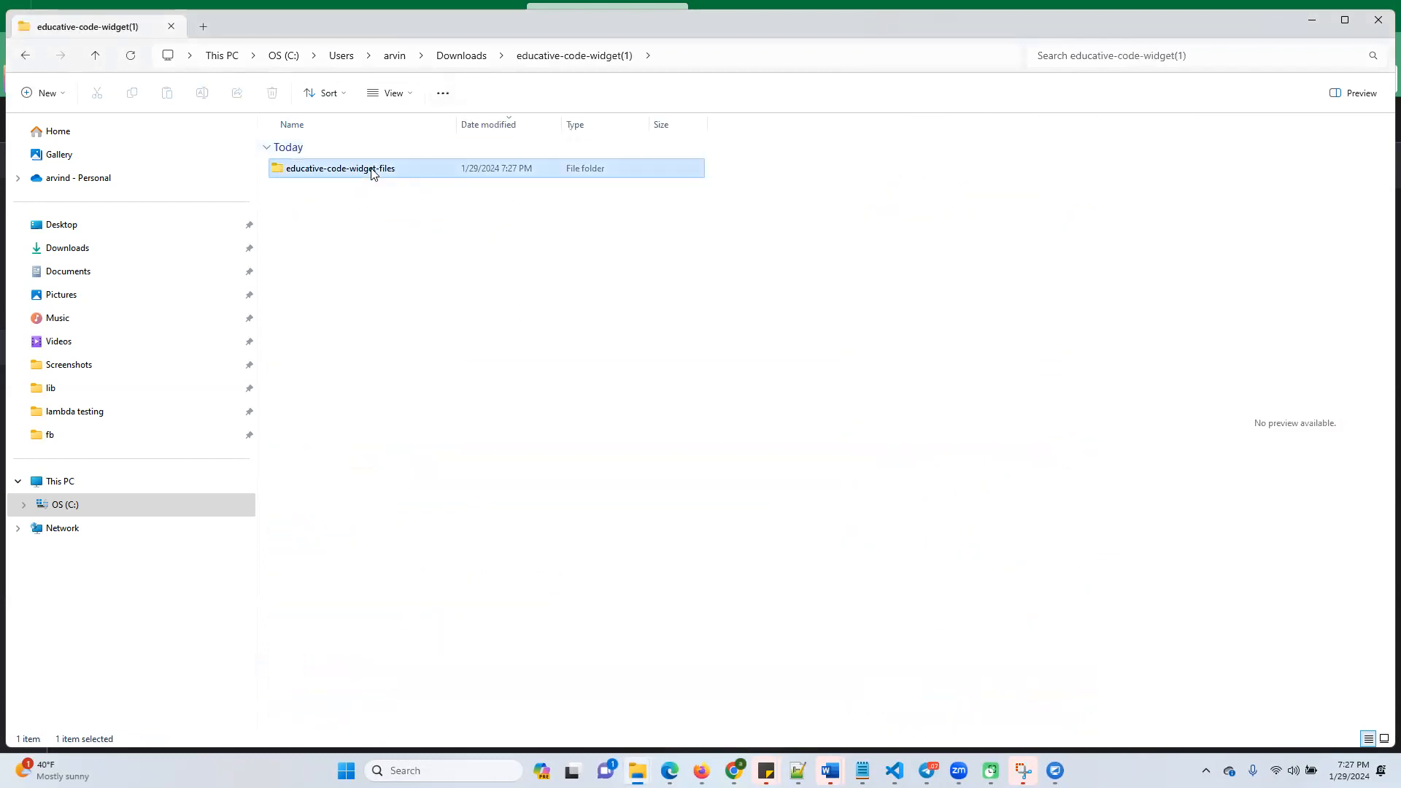
double_click(338, 174)
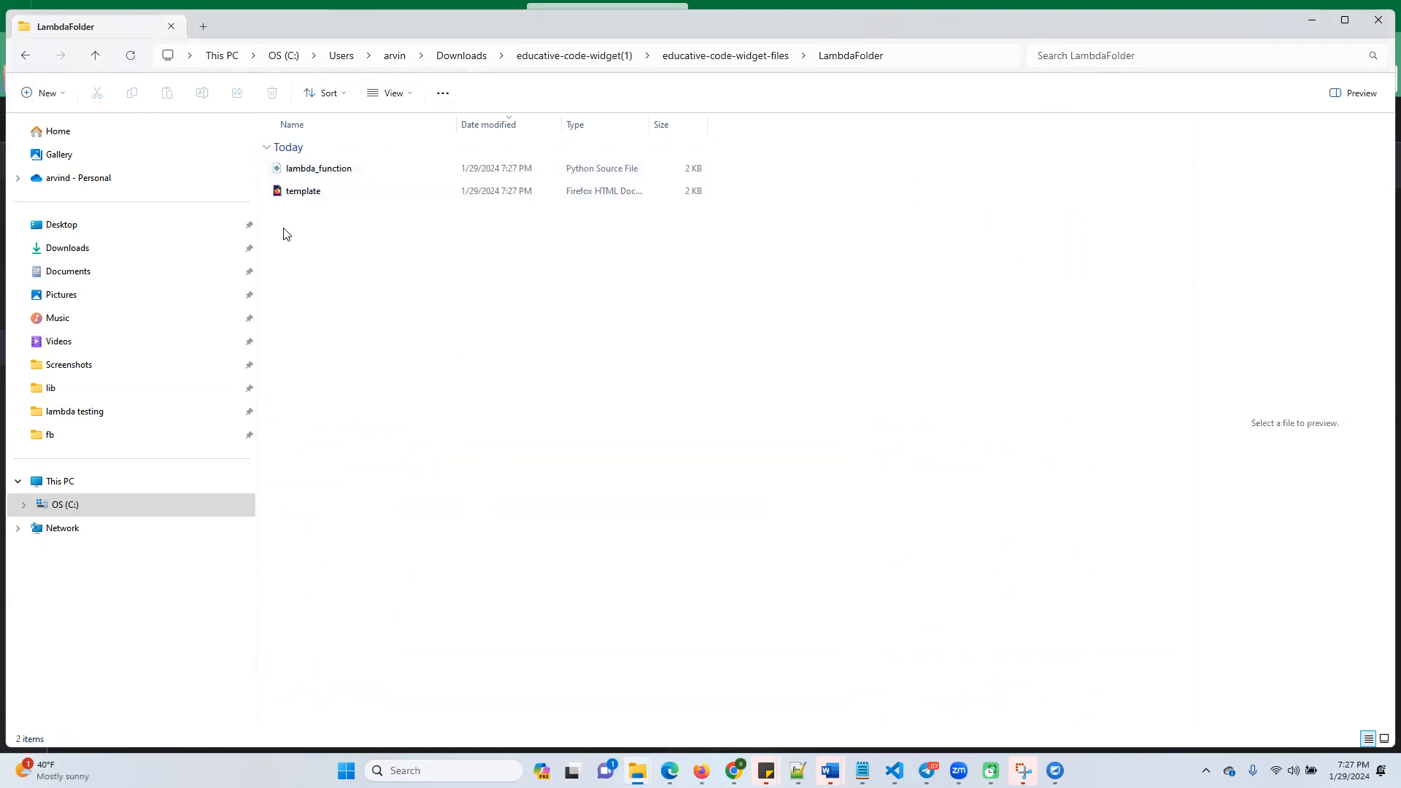
left_click(583, 60)
left_click(460, 57)
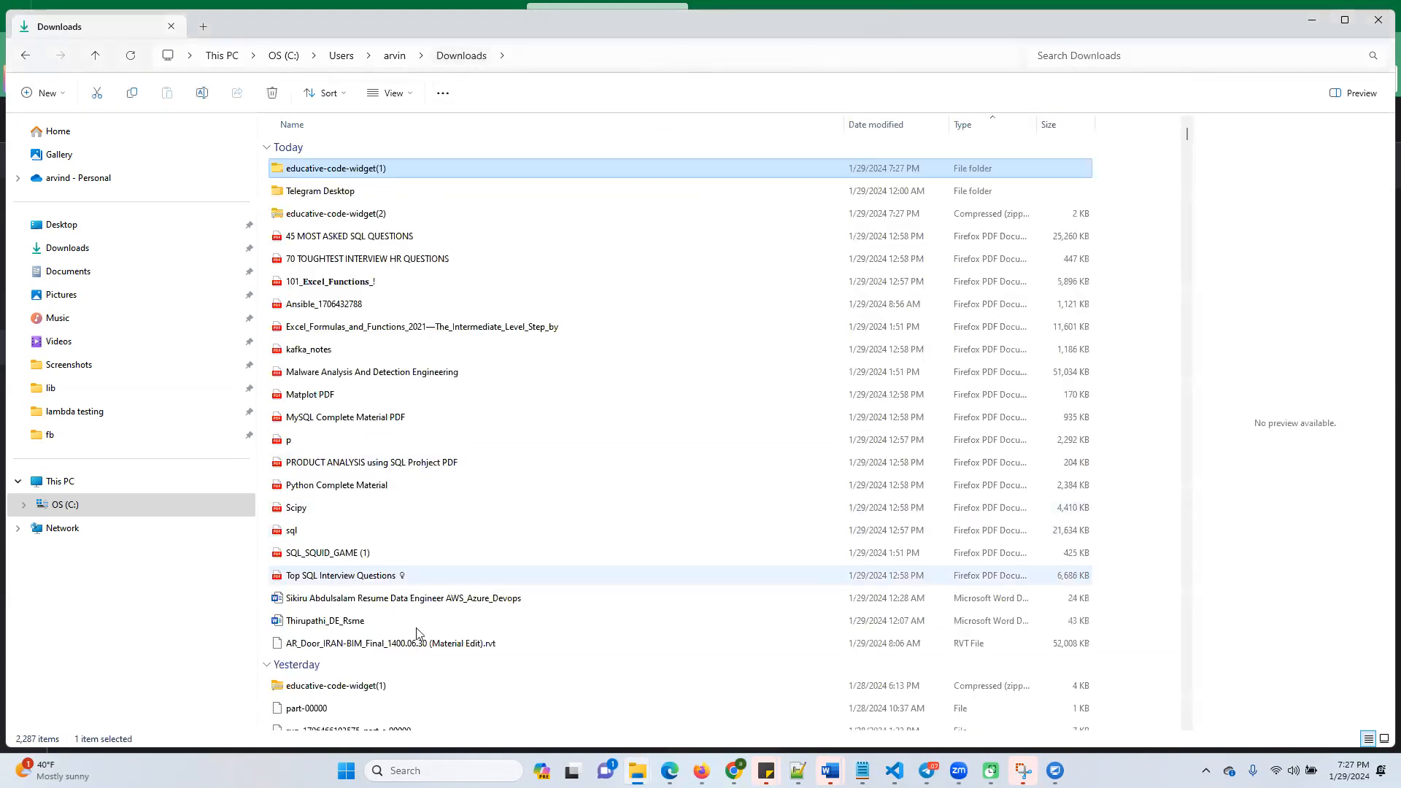
Extract the educative-code-widget(2) archive in Downloads and open its educative-code-widget-files folder
left_click(321, 213)
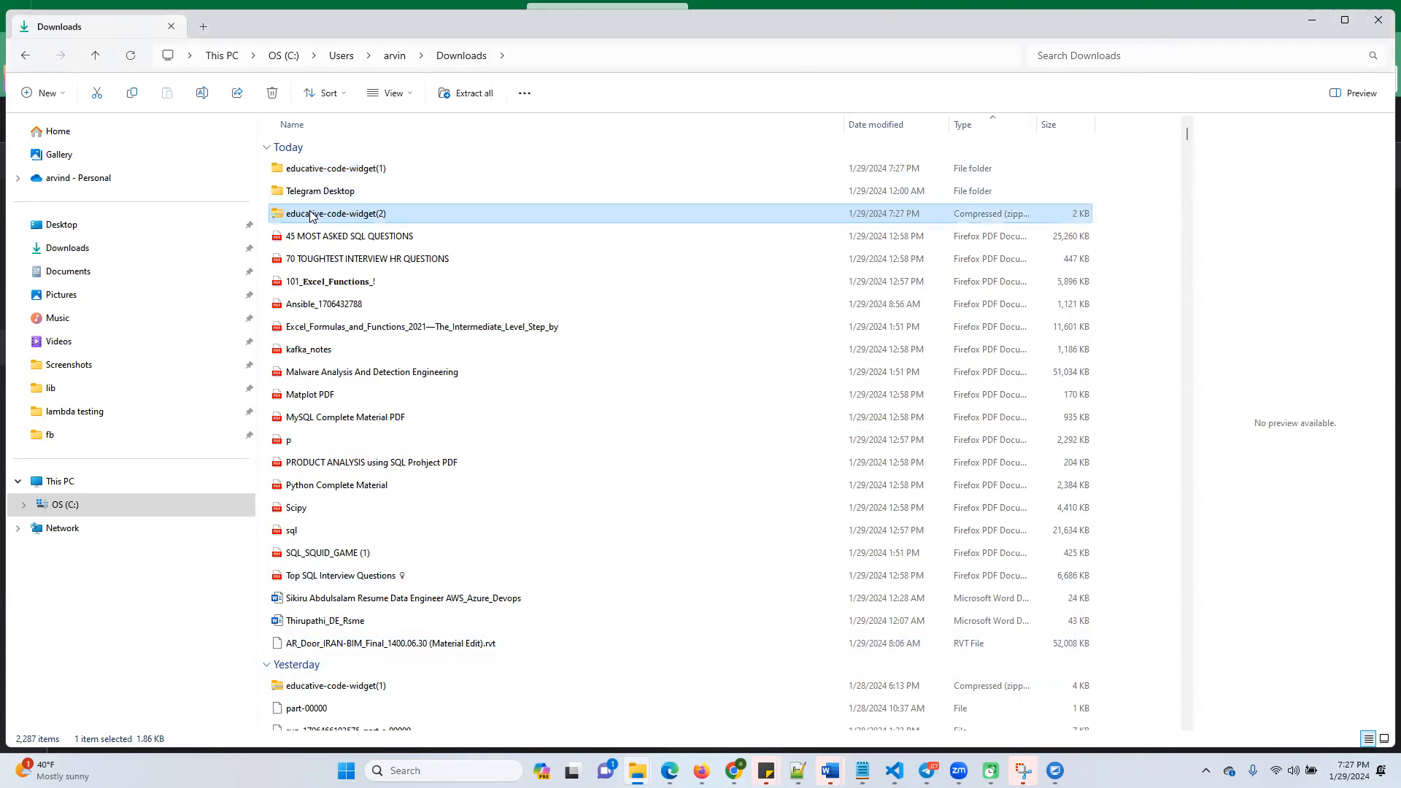
right_click(312, 214)
mouse_move(420, 281)
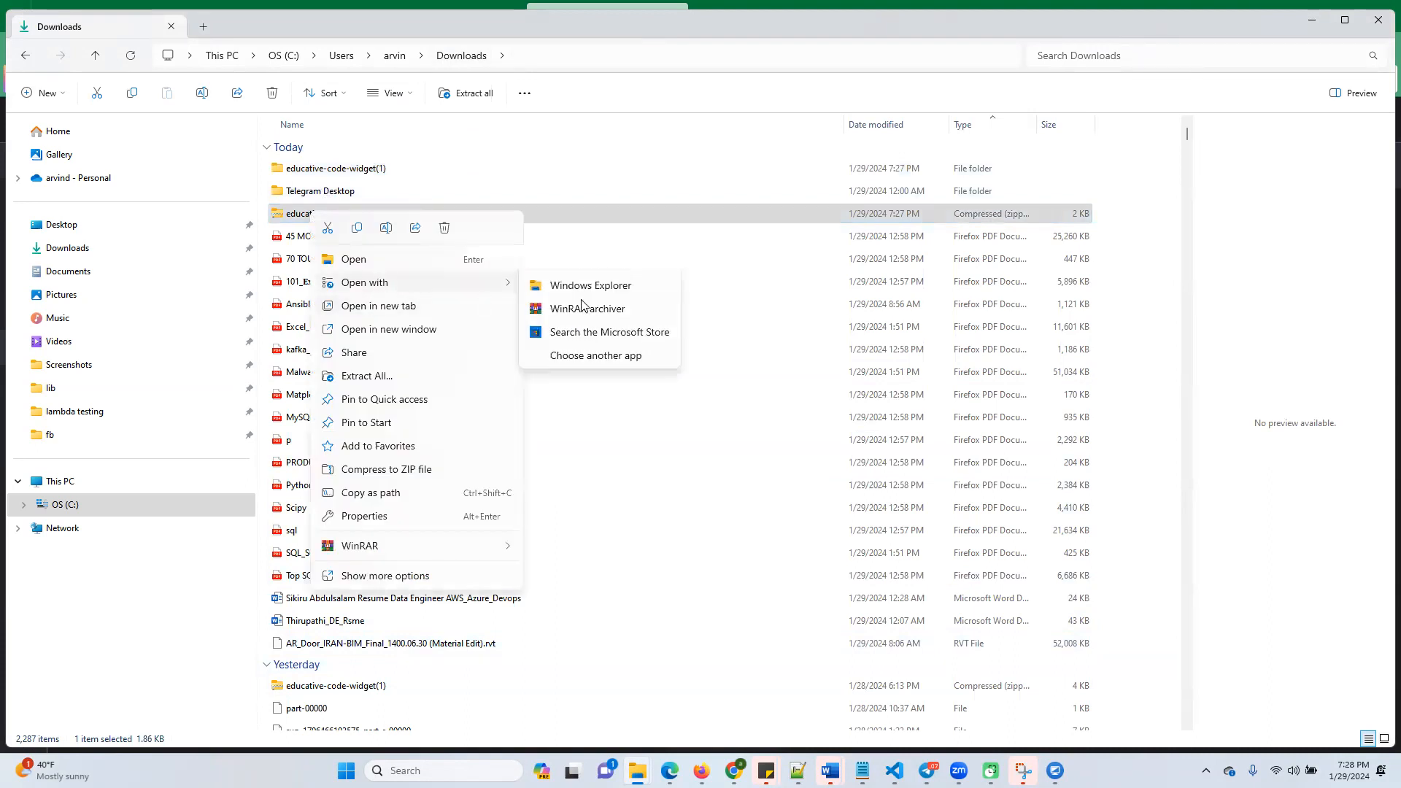
left_click(369, 377)
left_click(833, 524)
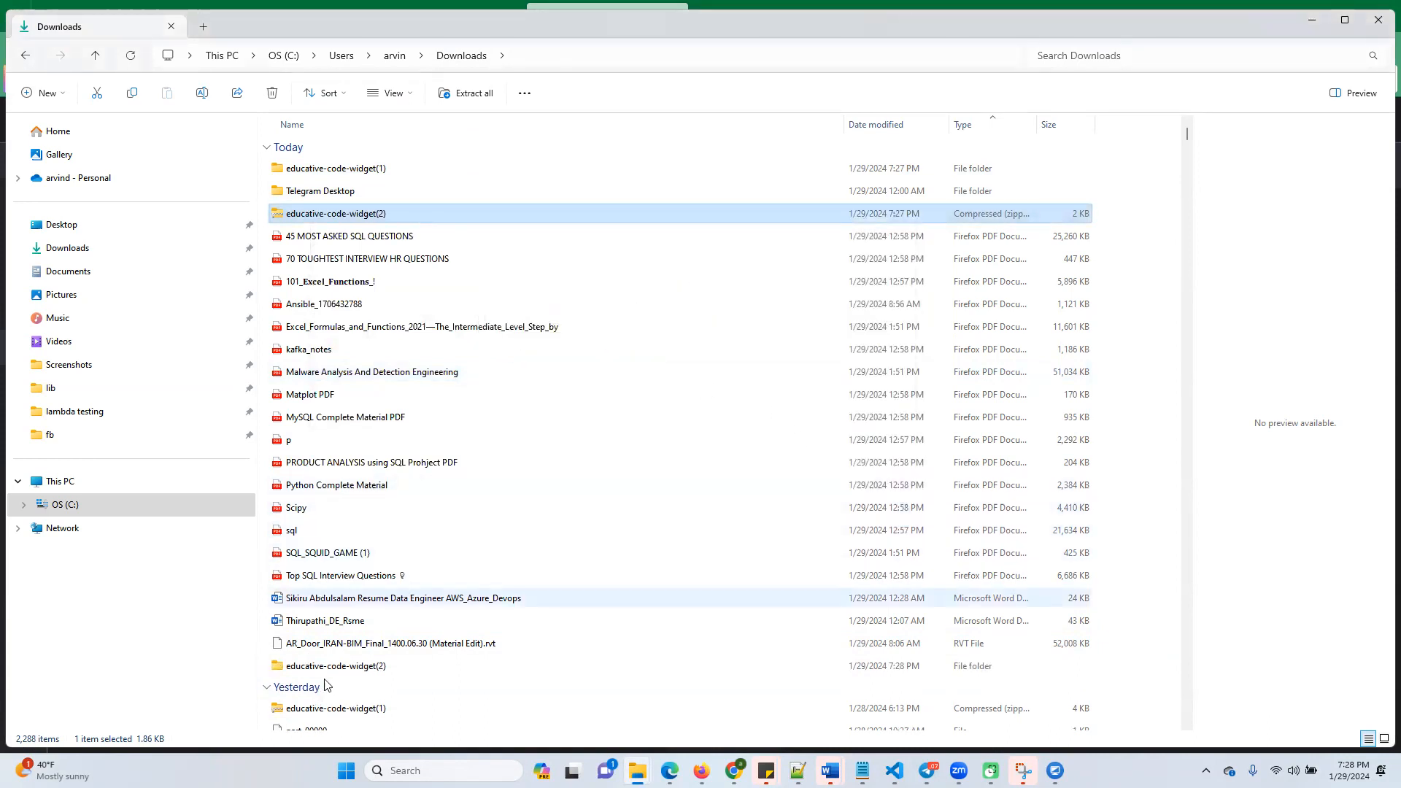
double_click(365, 667)
double_click(351, 169)
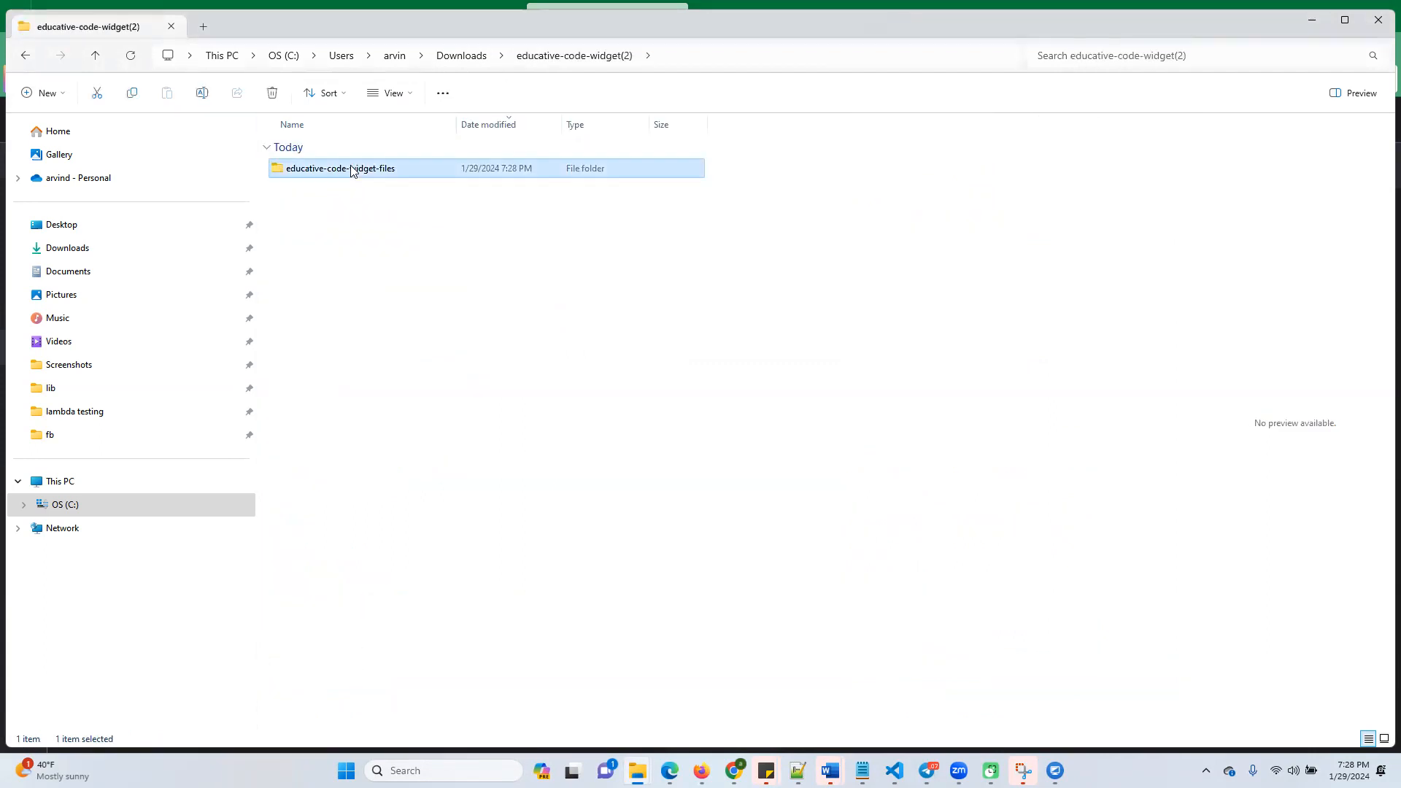
Select the full path of the extracted educative-code-widget-files folder and return to the AWS Console Home page in the browser
left_click(850, 57)
key("ctrl+c")
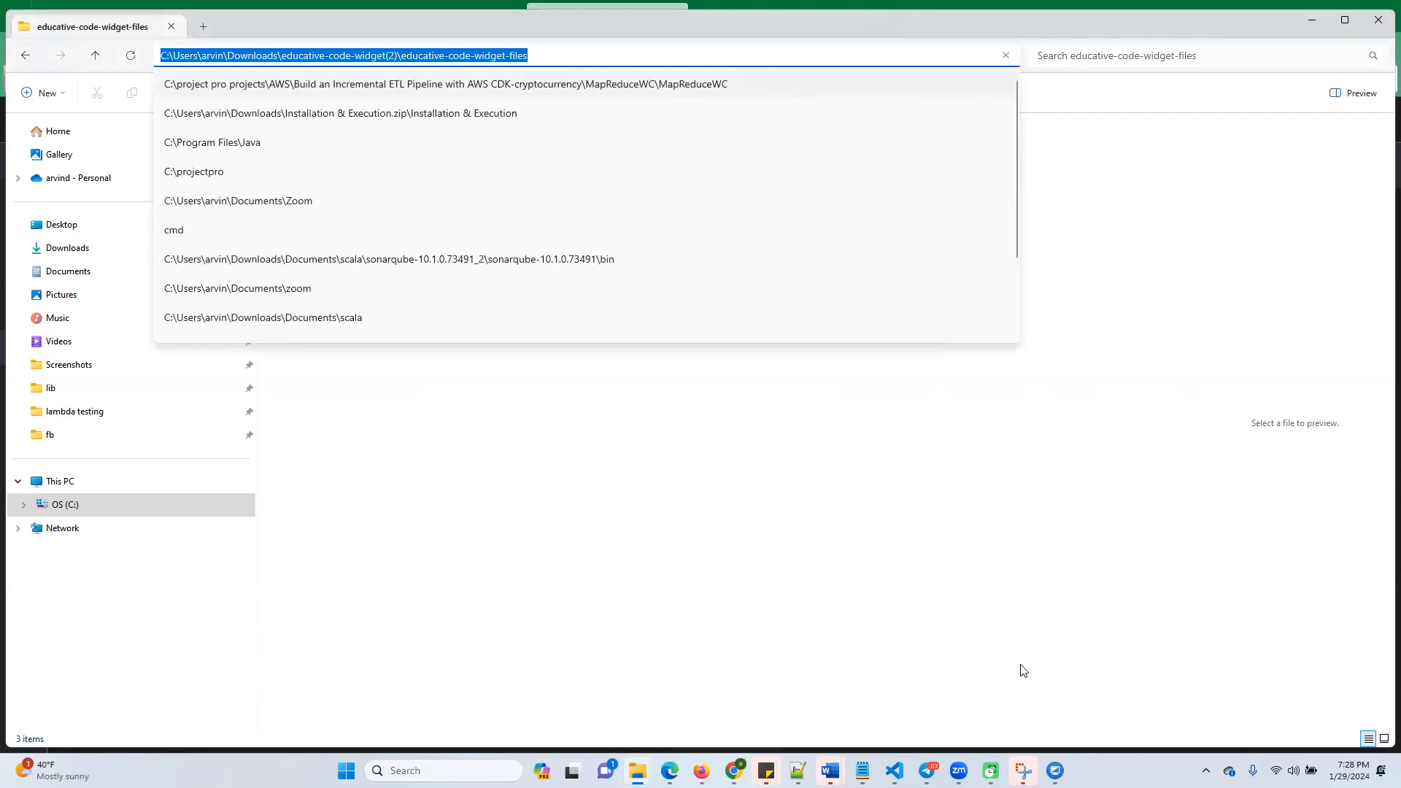
left_click(1311, 20)
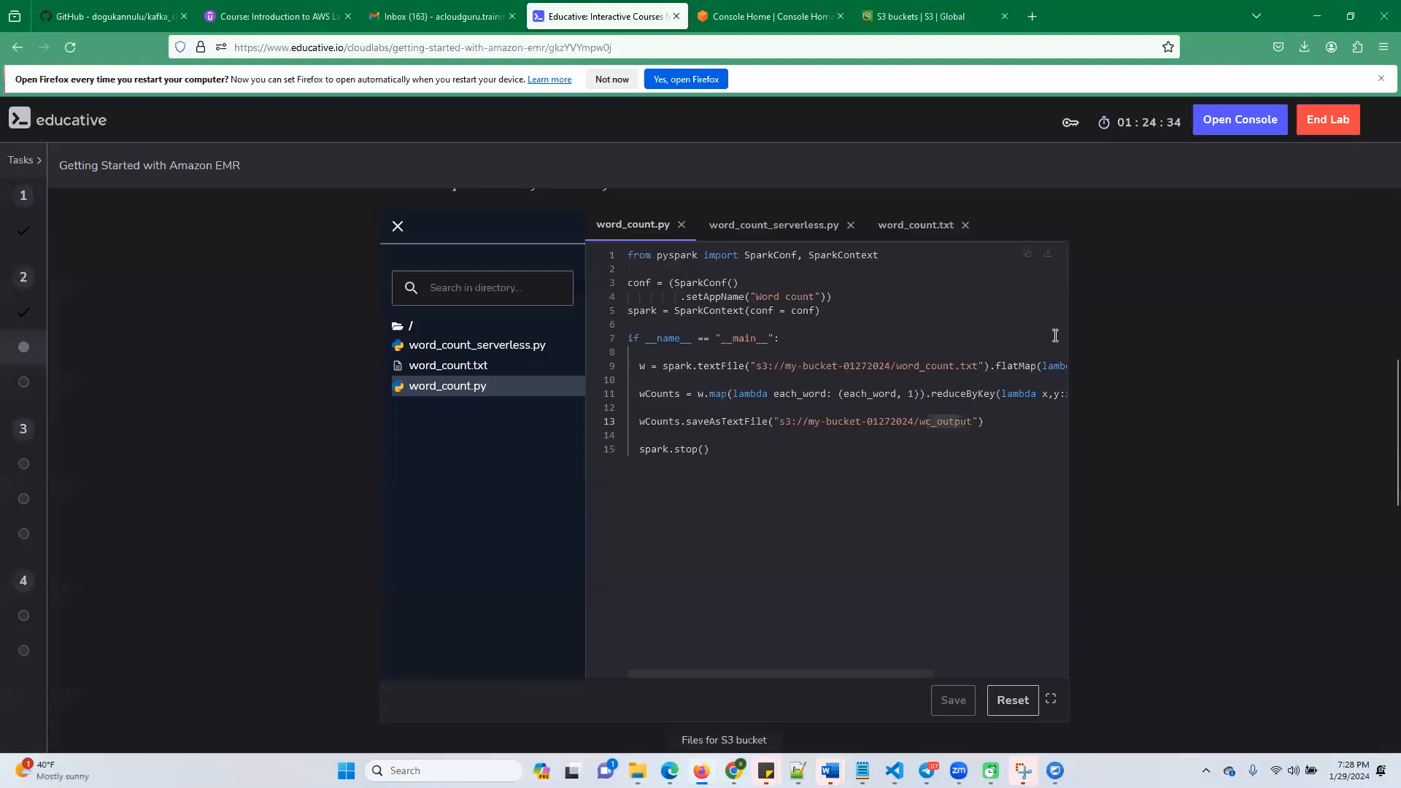
left_click(779, 18)
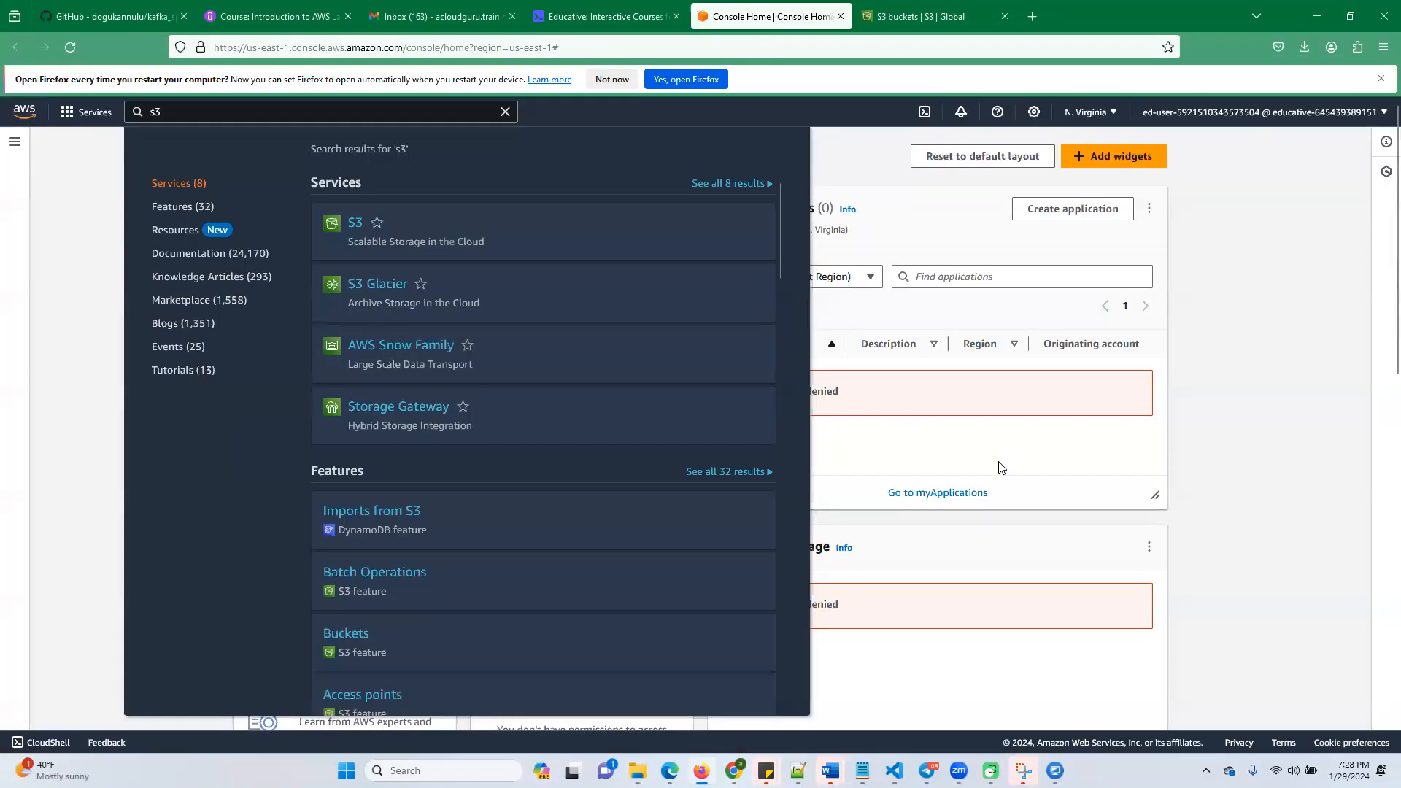
Open the my-bucket-01292024 bucket in Amazon S3
left_click(1341, 448)
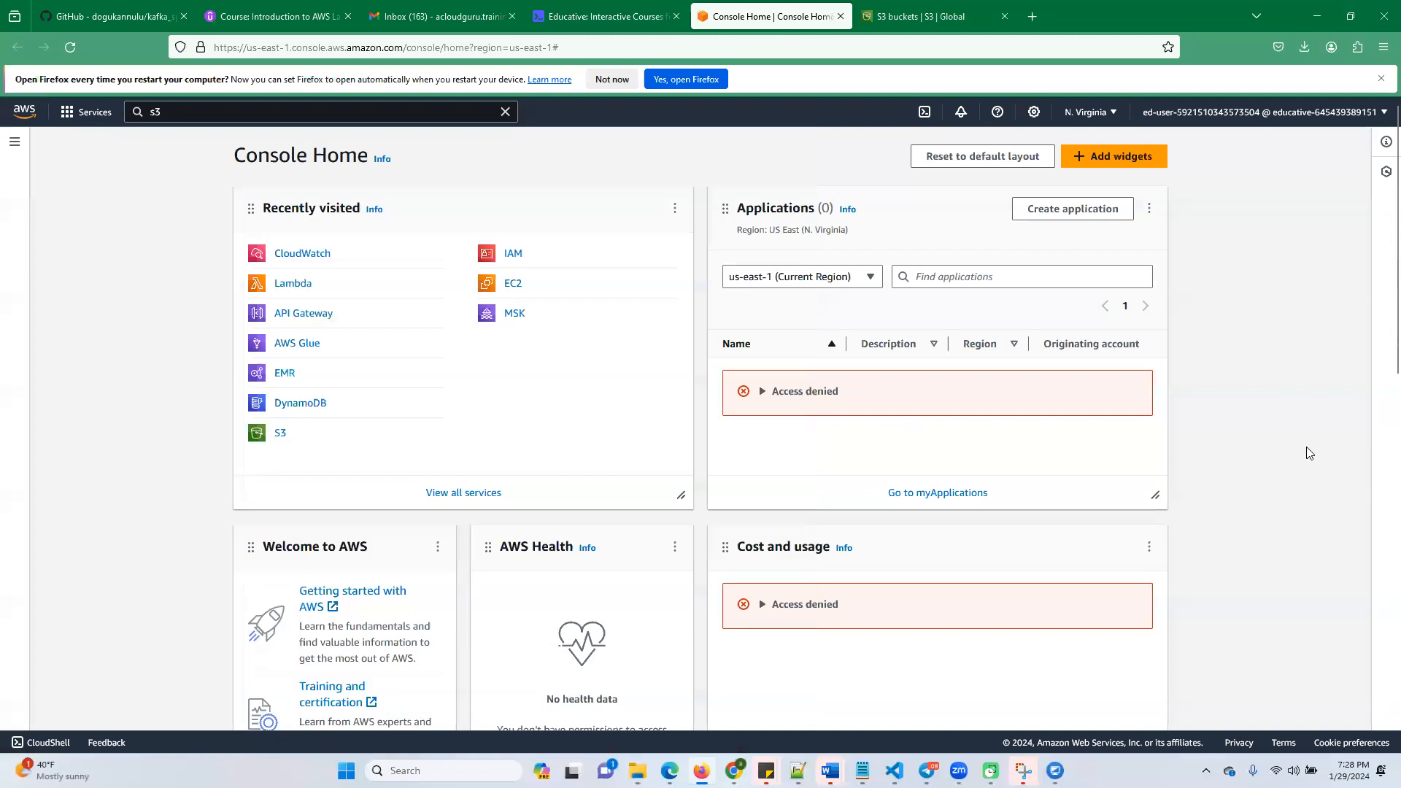
left_click(280, 431)
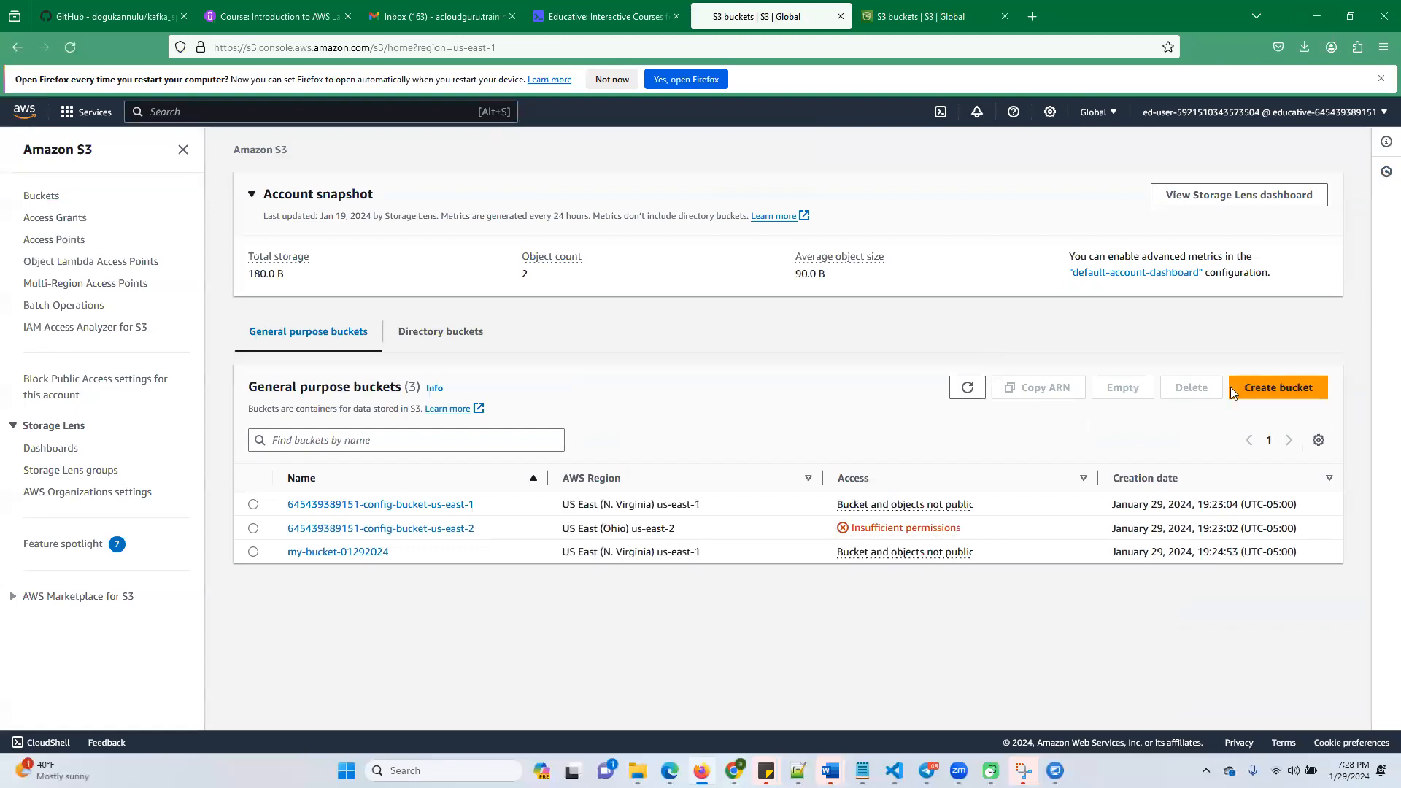
left_click(324, 553)
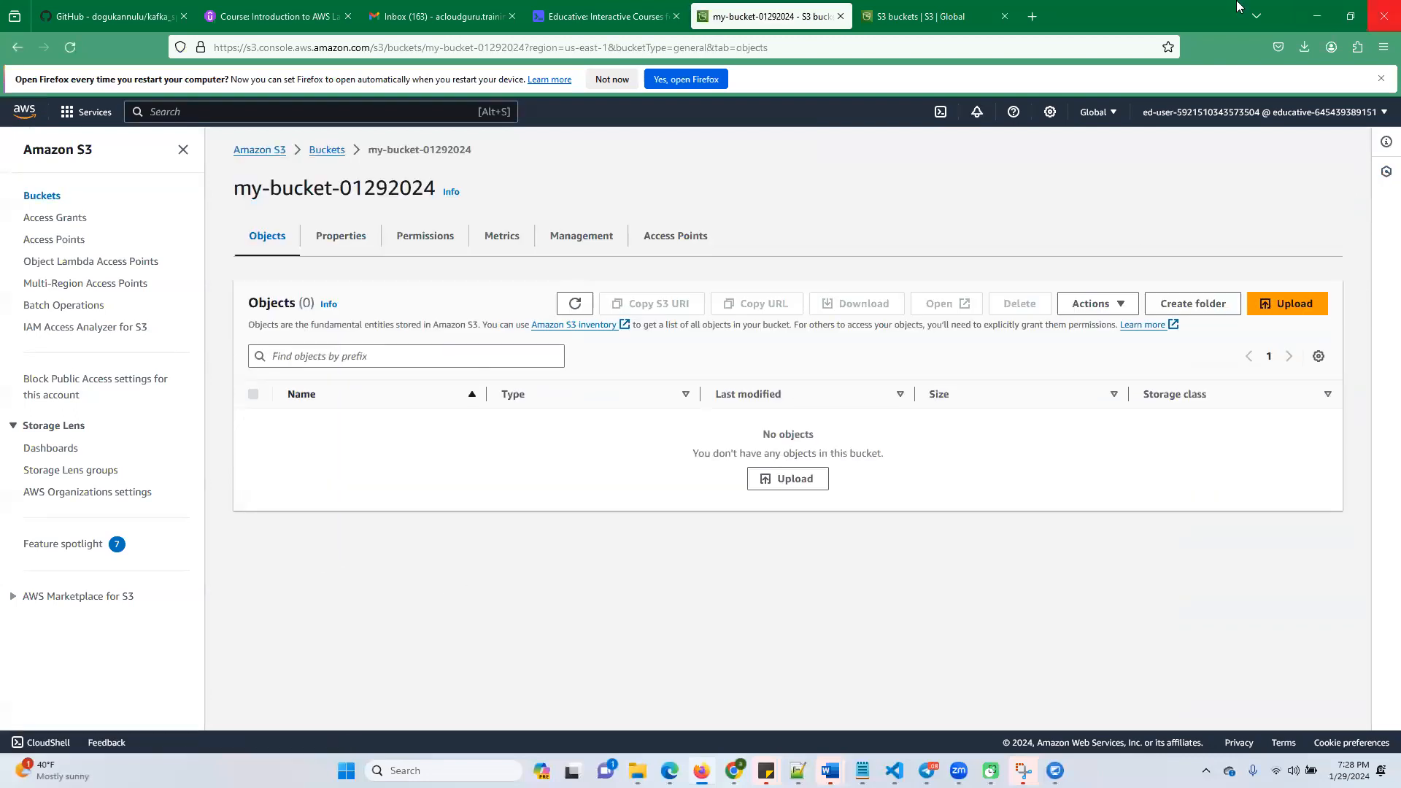
Start an upload to the bucket and add word_count.py, word_count.txt and word_count_serverless.py from the extracted educative-code-widget-files folder
left_click(1286, 308)
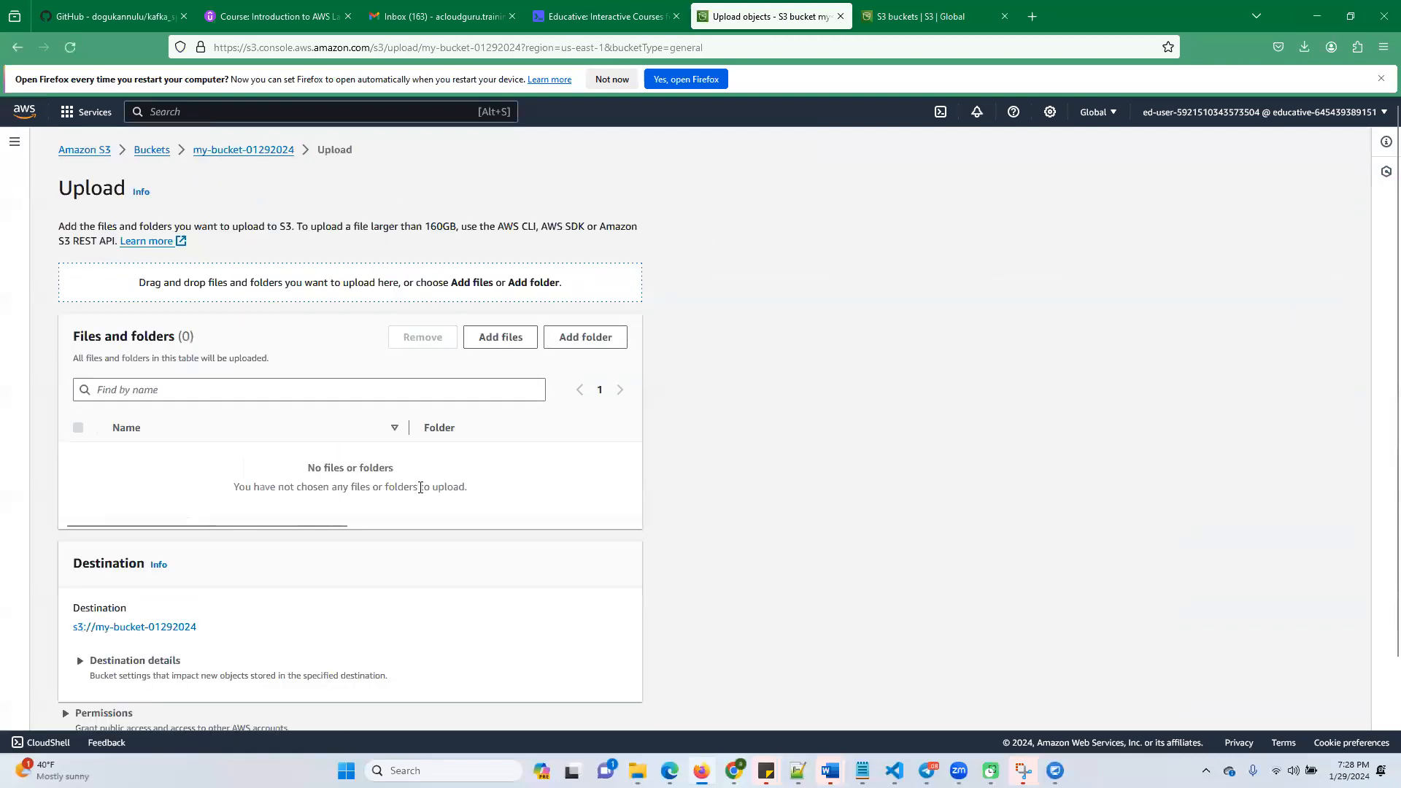
left_click(502, 339)
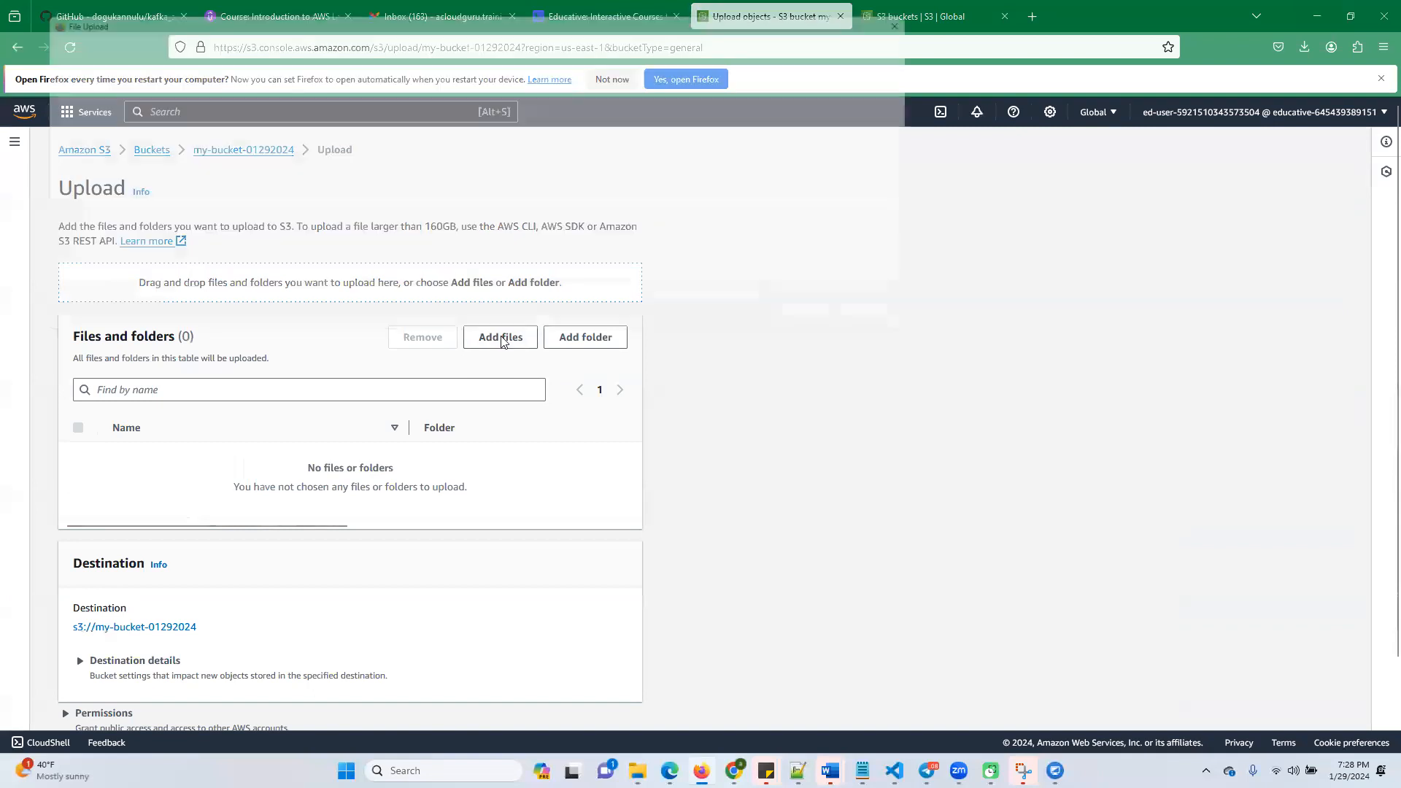
key("ctrl+v")
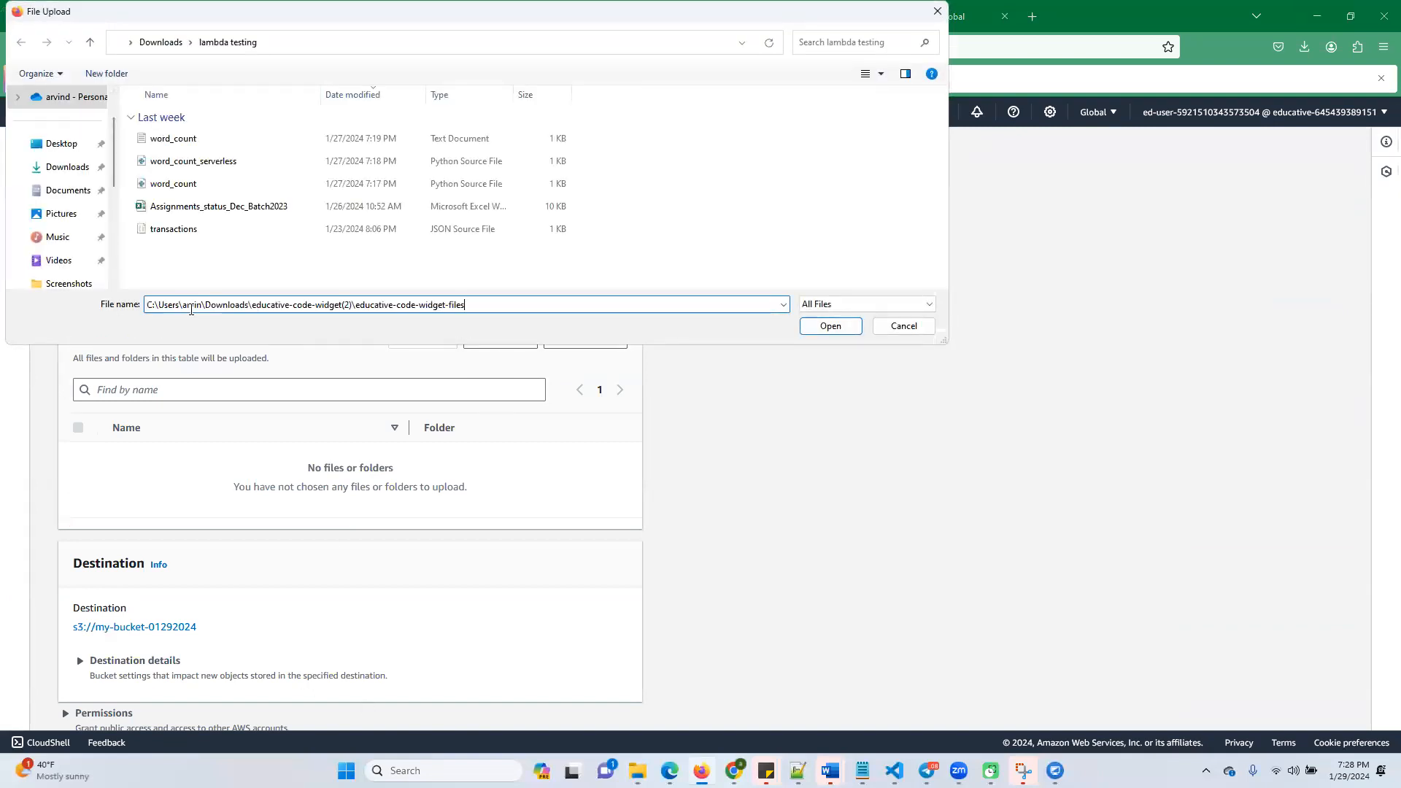
left_click(831, 326)
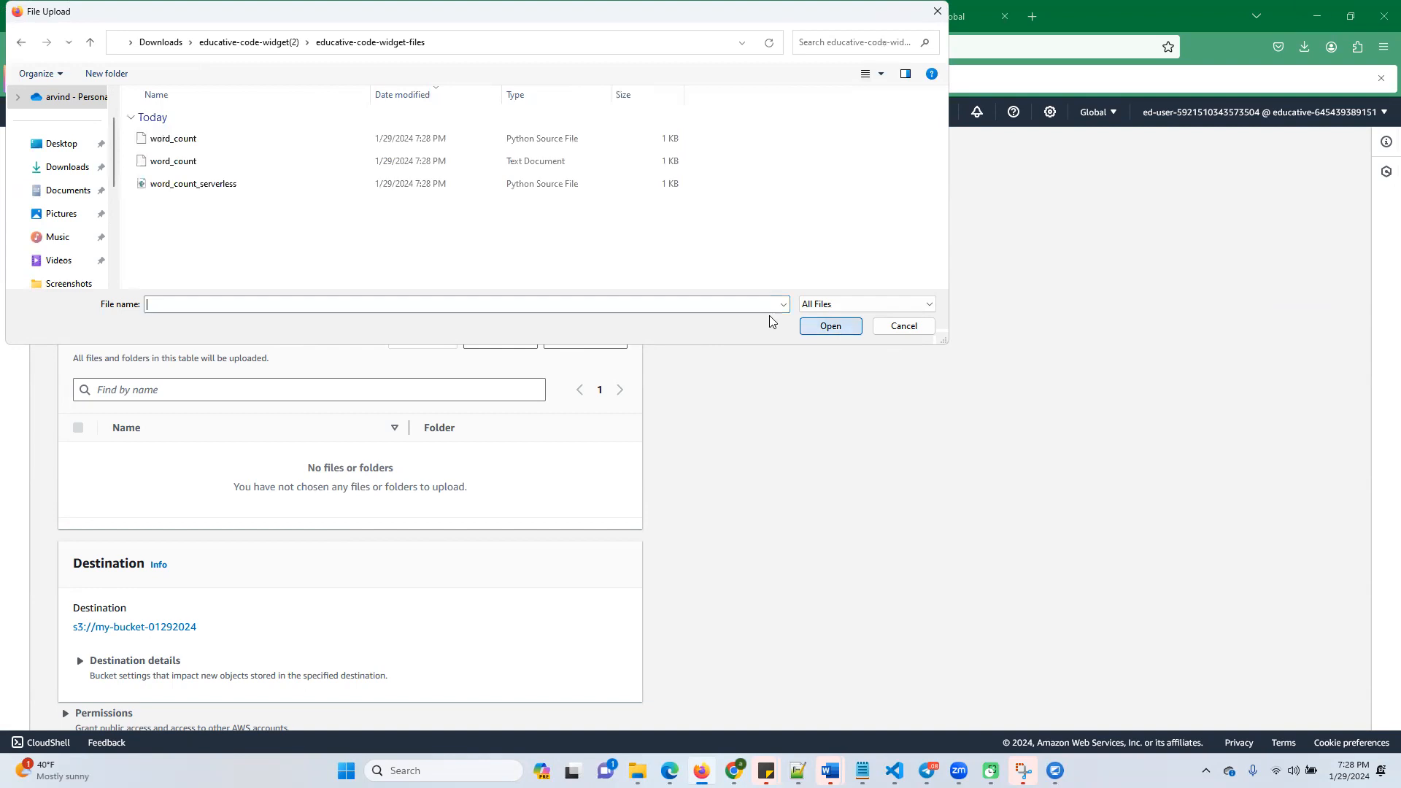
left_click(178, 138)
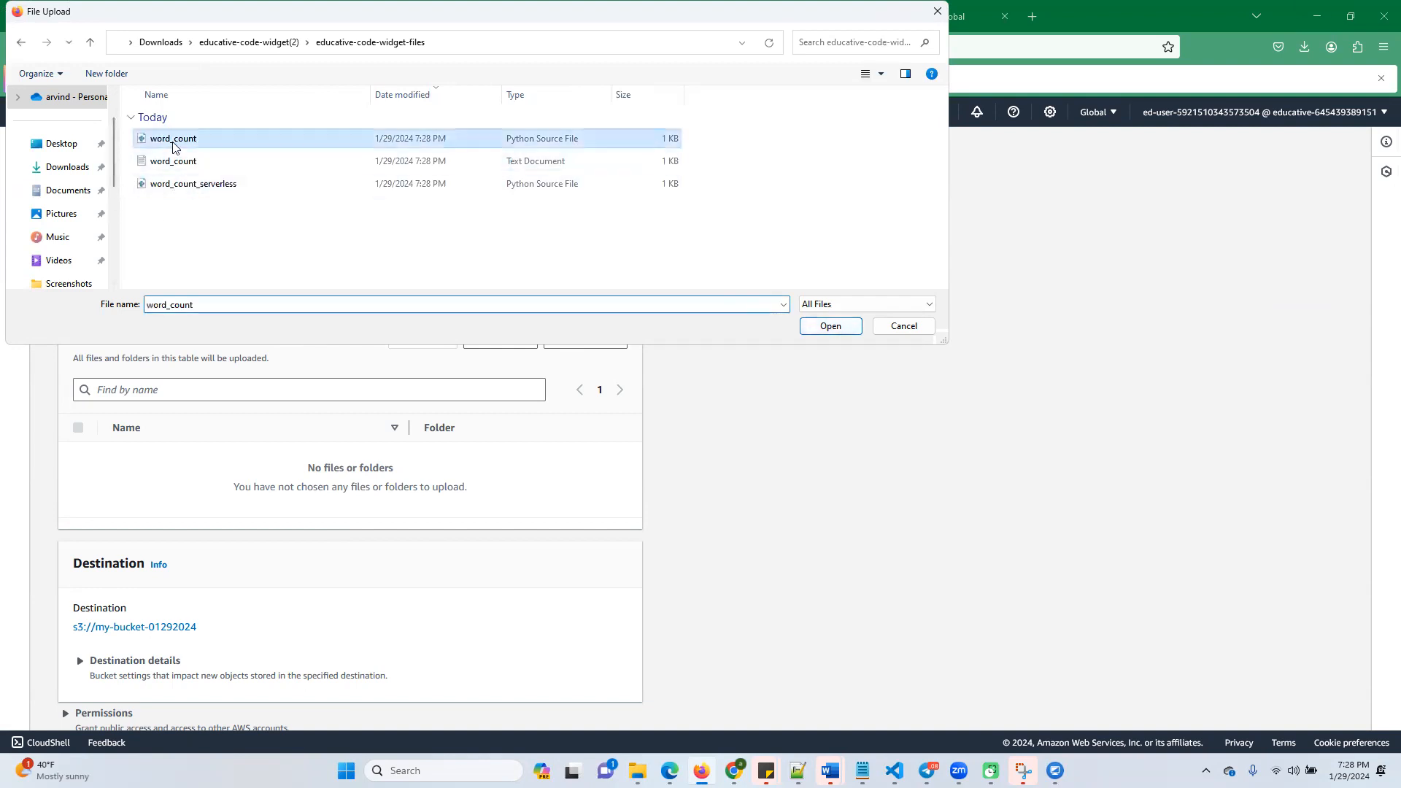
left_click(210, 188, "shift")
left_click(839, 326)
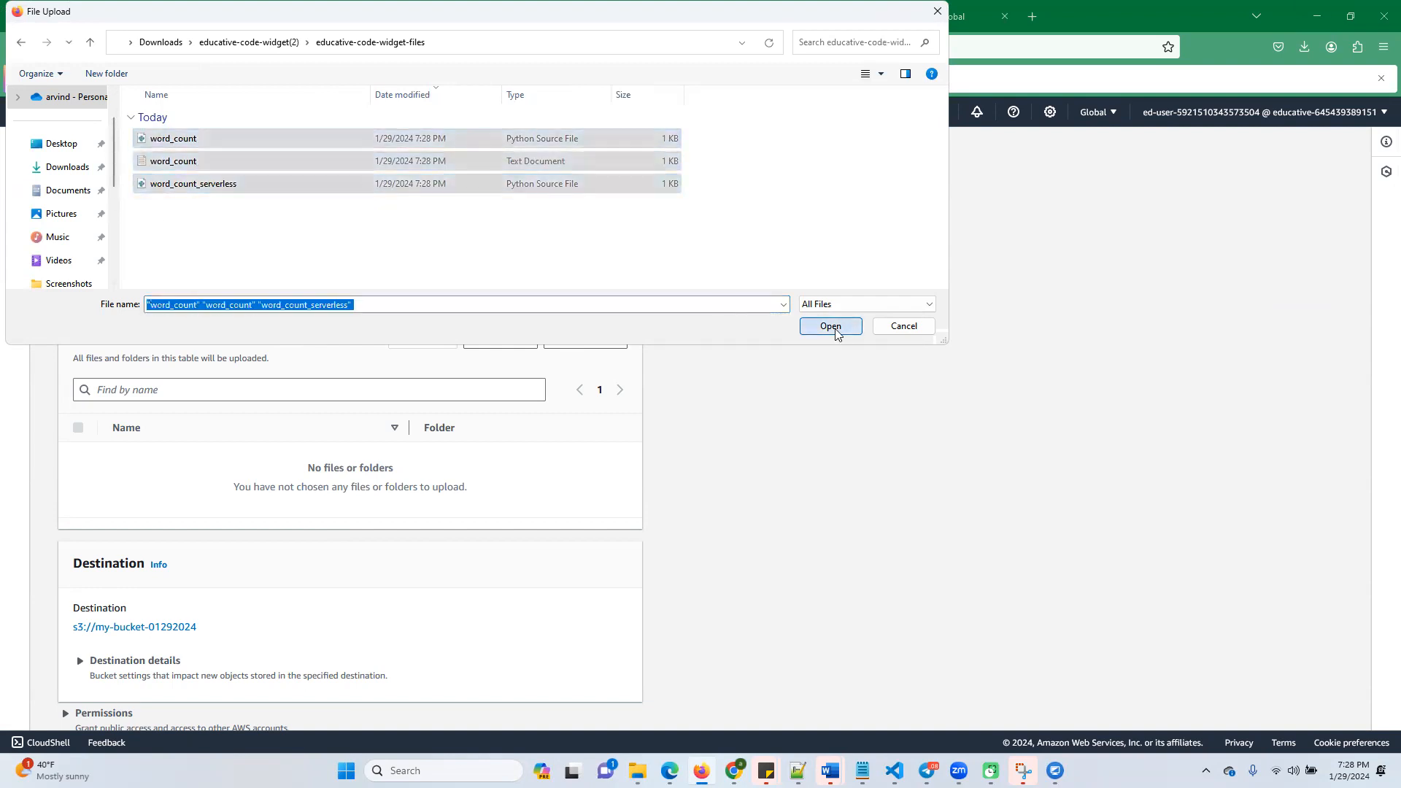
Upload the three word count files to my-bucket-01292024 with default permissions and close the upload status page
scroll(339, 557, "down", 2)
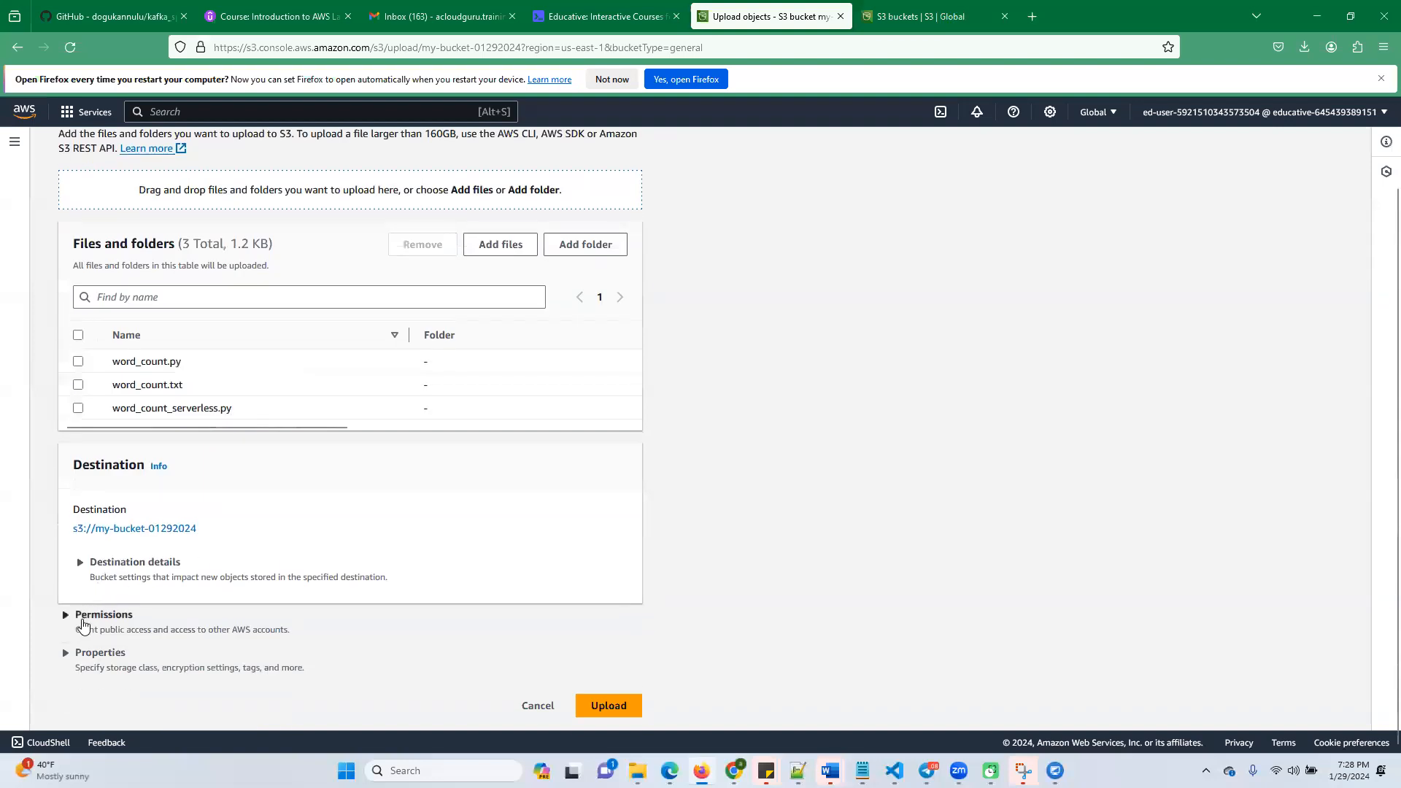
left_click(67, 618)
left_click(67, 617)
left_click(624, 704)
left_click(1307, 255)
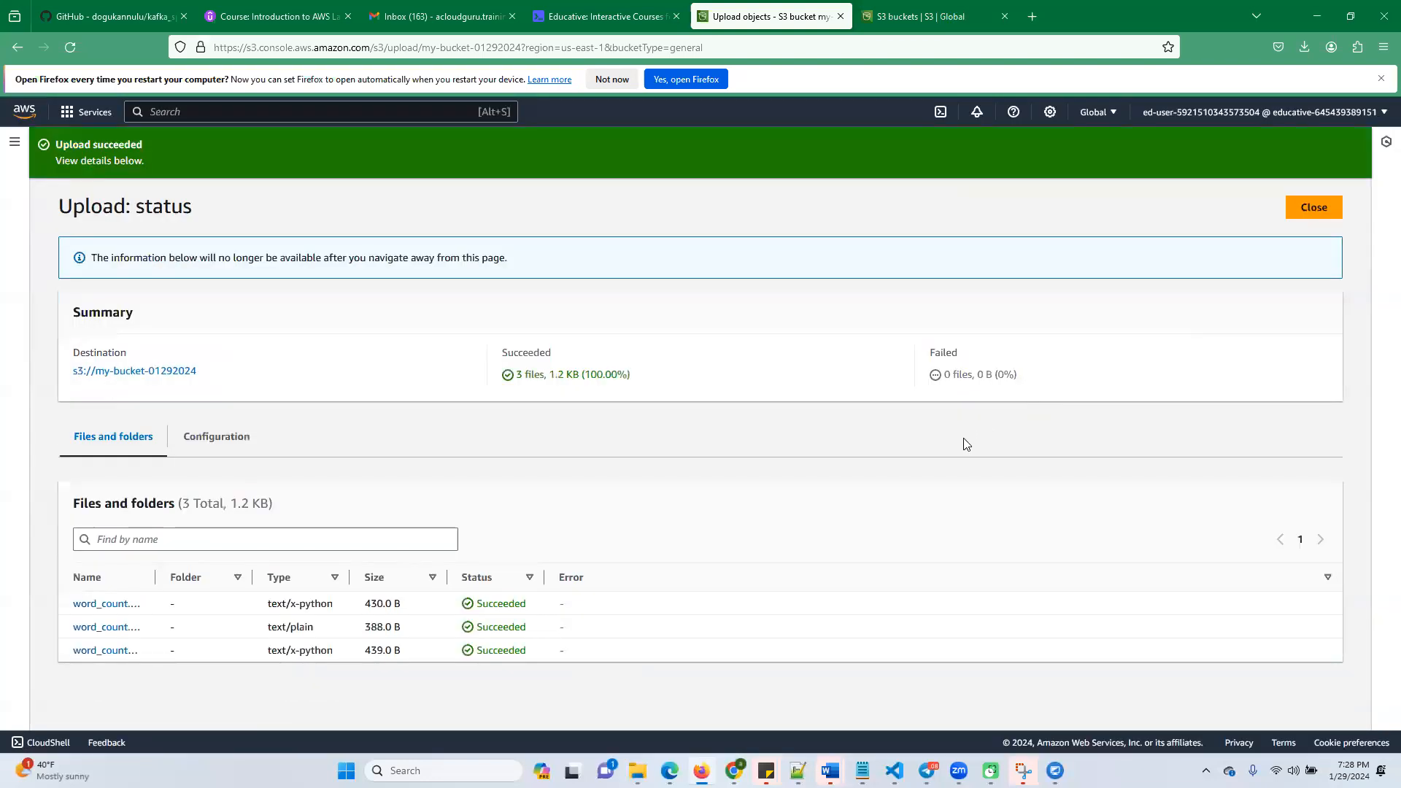
left_click(1314, 208)
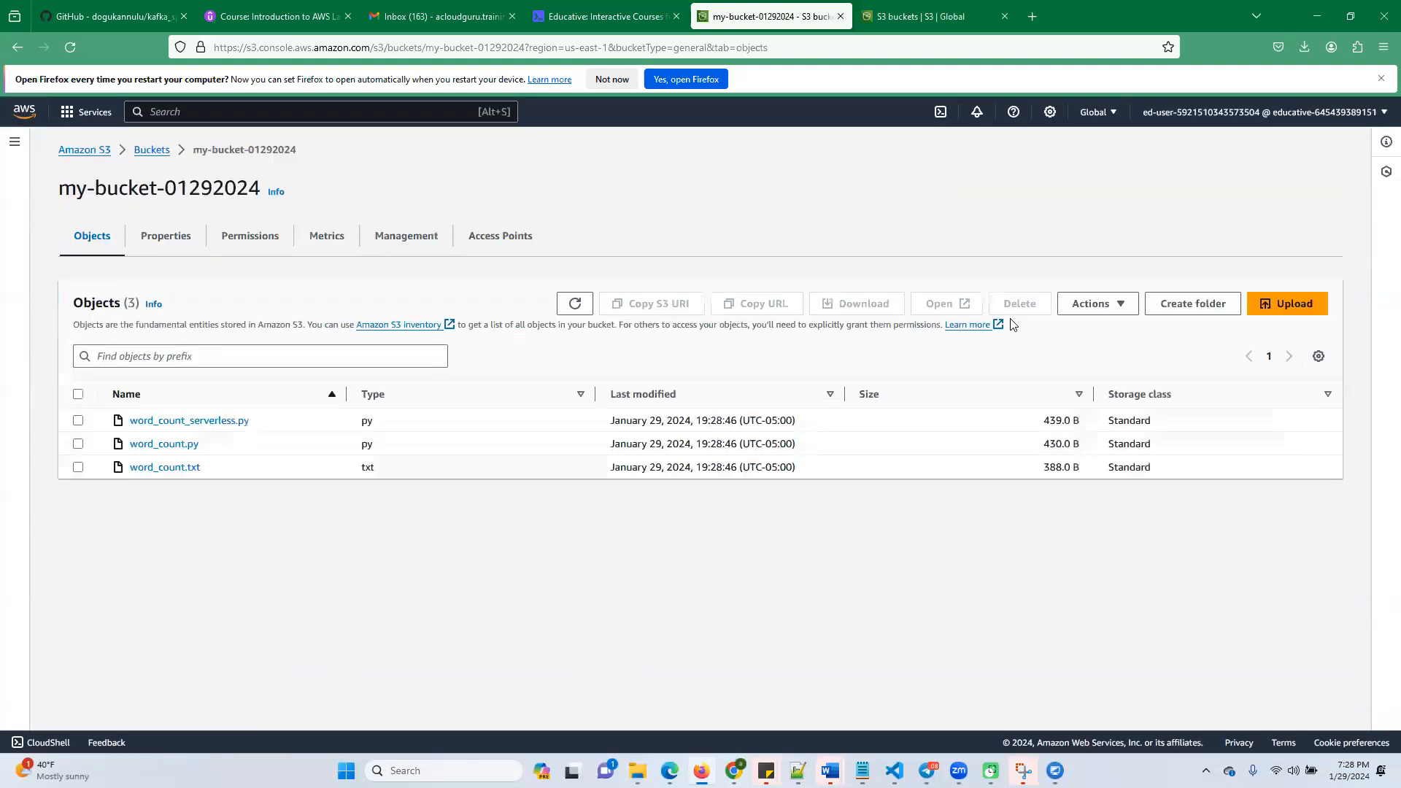
Check the remaining upload instructions in the Educative lab, glancing at the IAM roles task and returning to the upload task
left_click(577, 27)
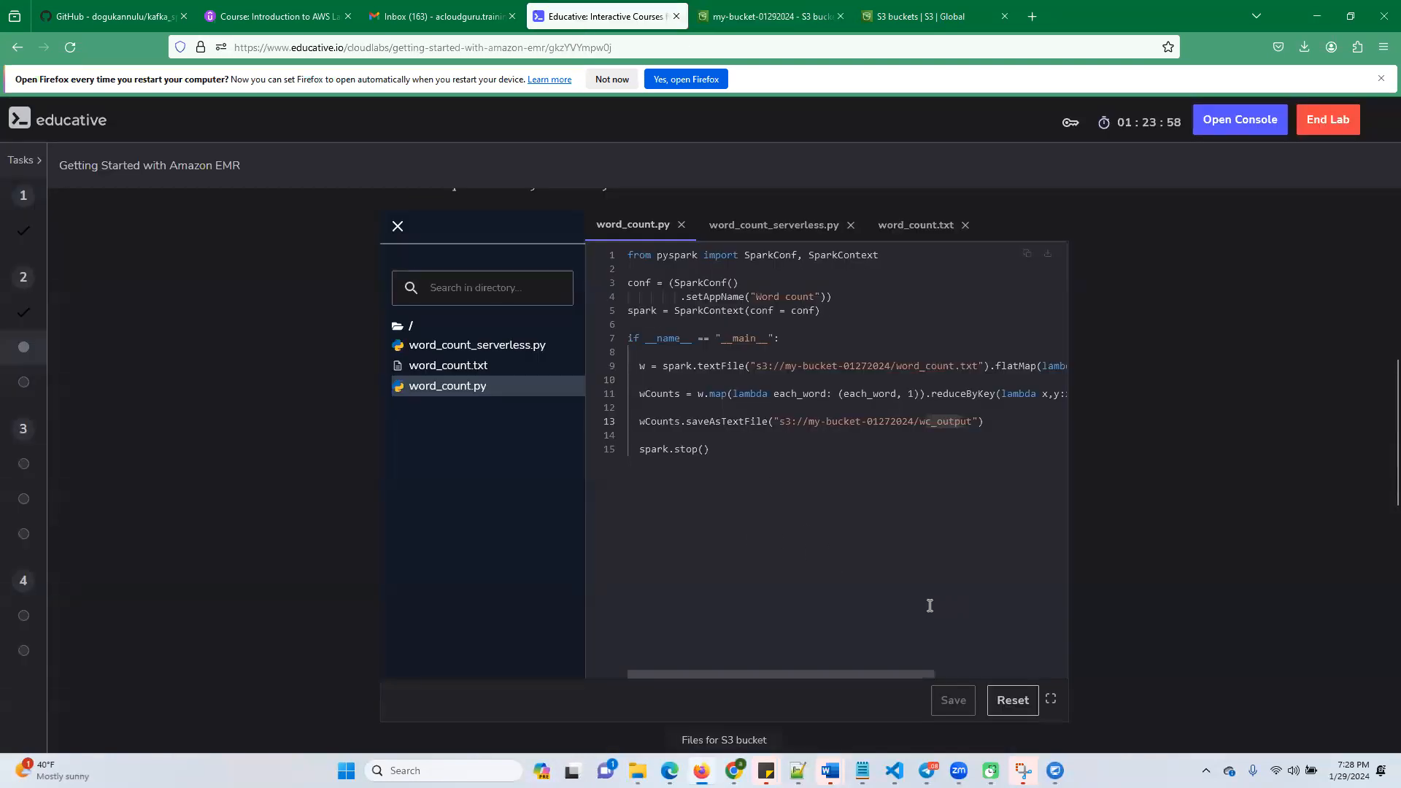
scroll(929, 606, "up", 3)
scroll(895, 568, "down", 10)
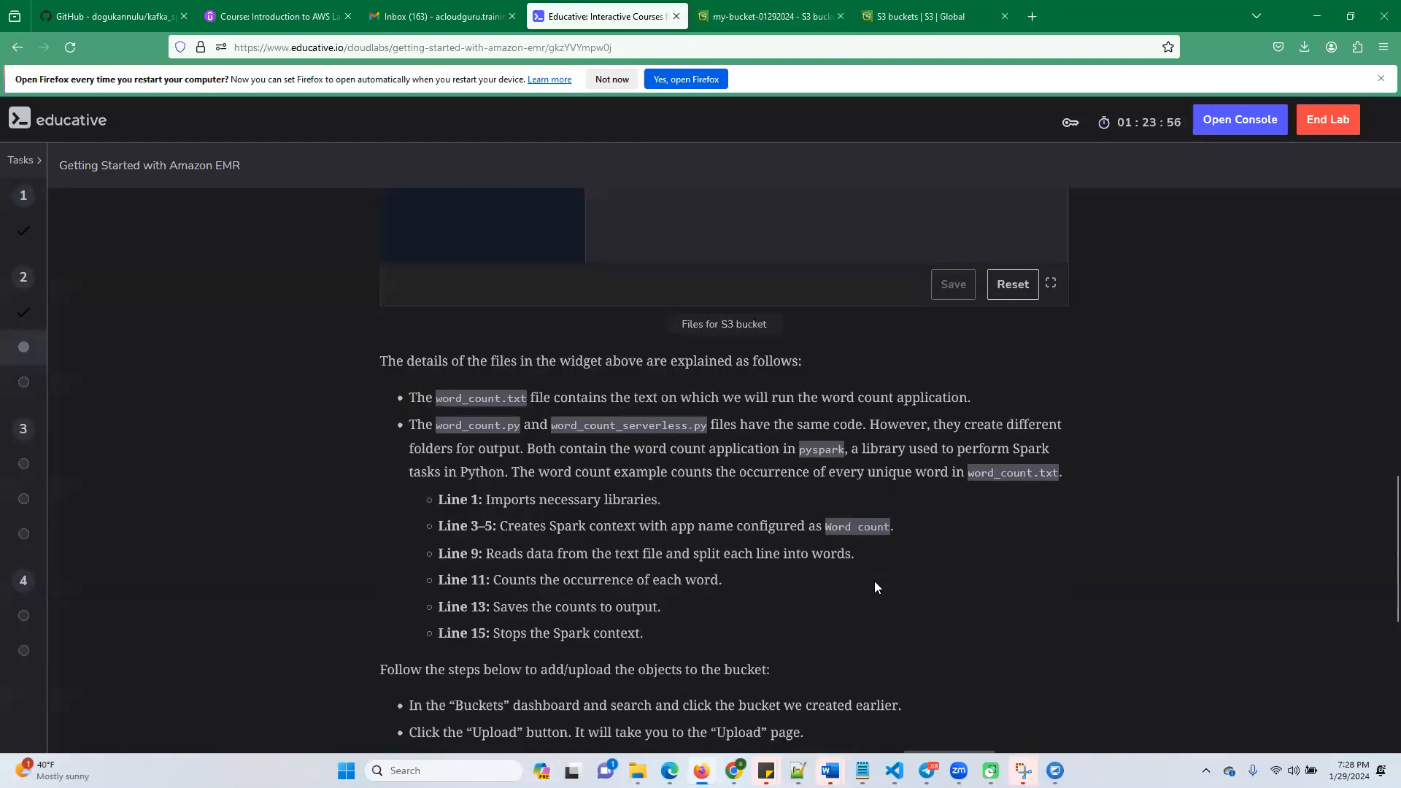
scroll(874, 581, "down", 6)
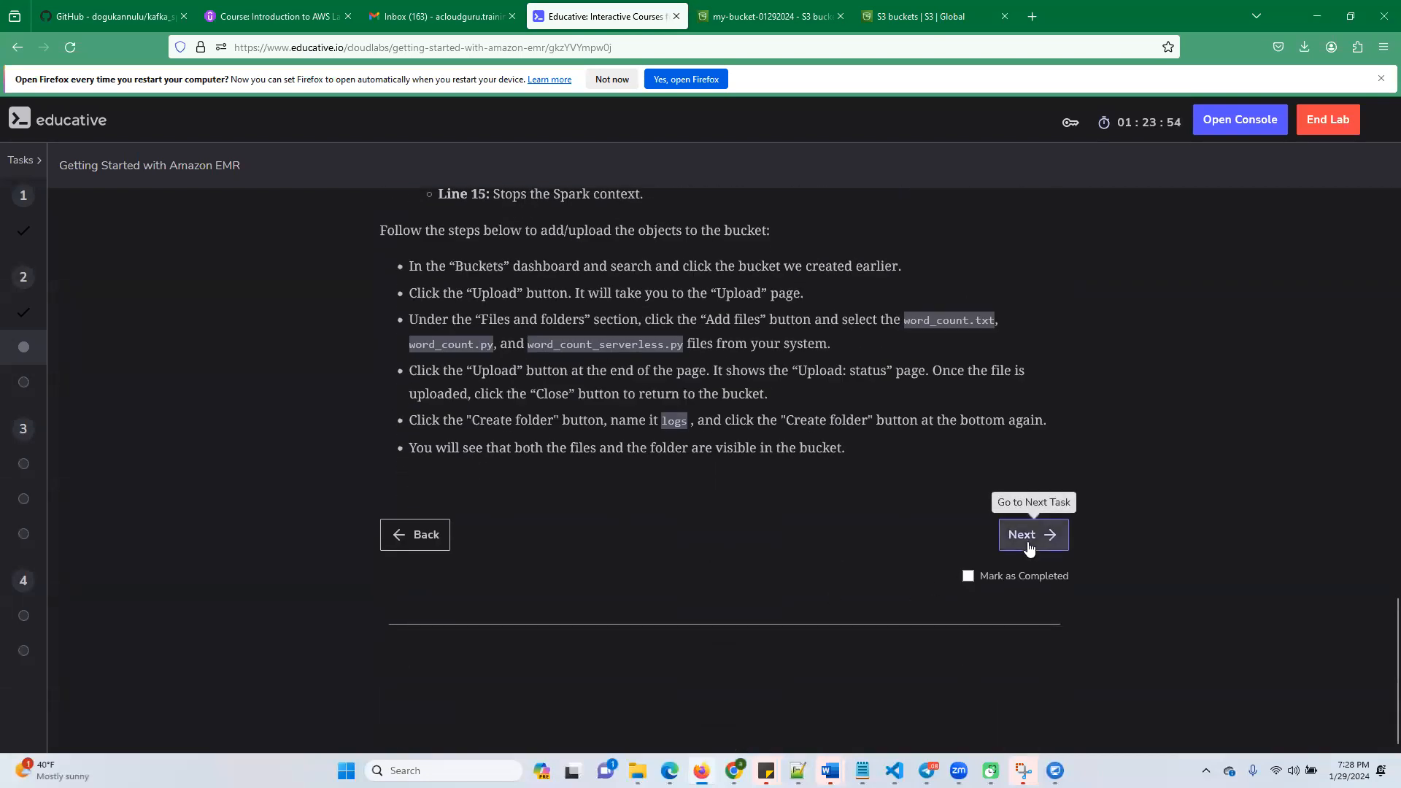
left_click(1028, 544)
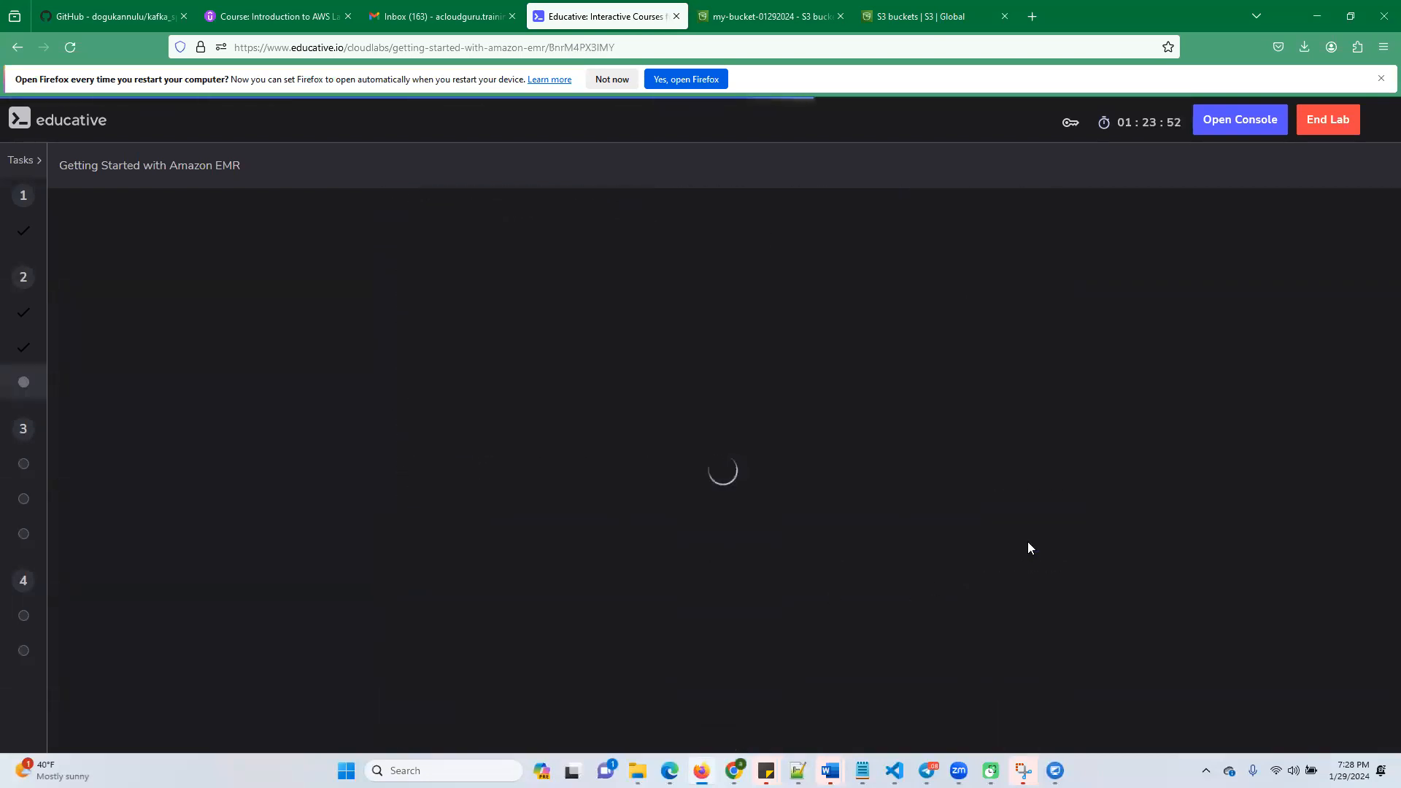
scroll(690, 541, "down", 12)
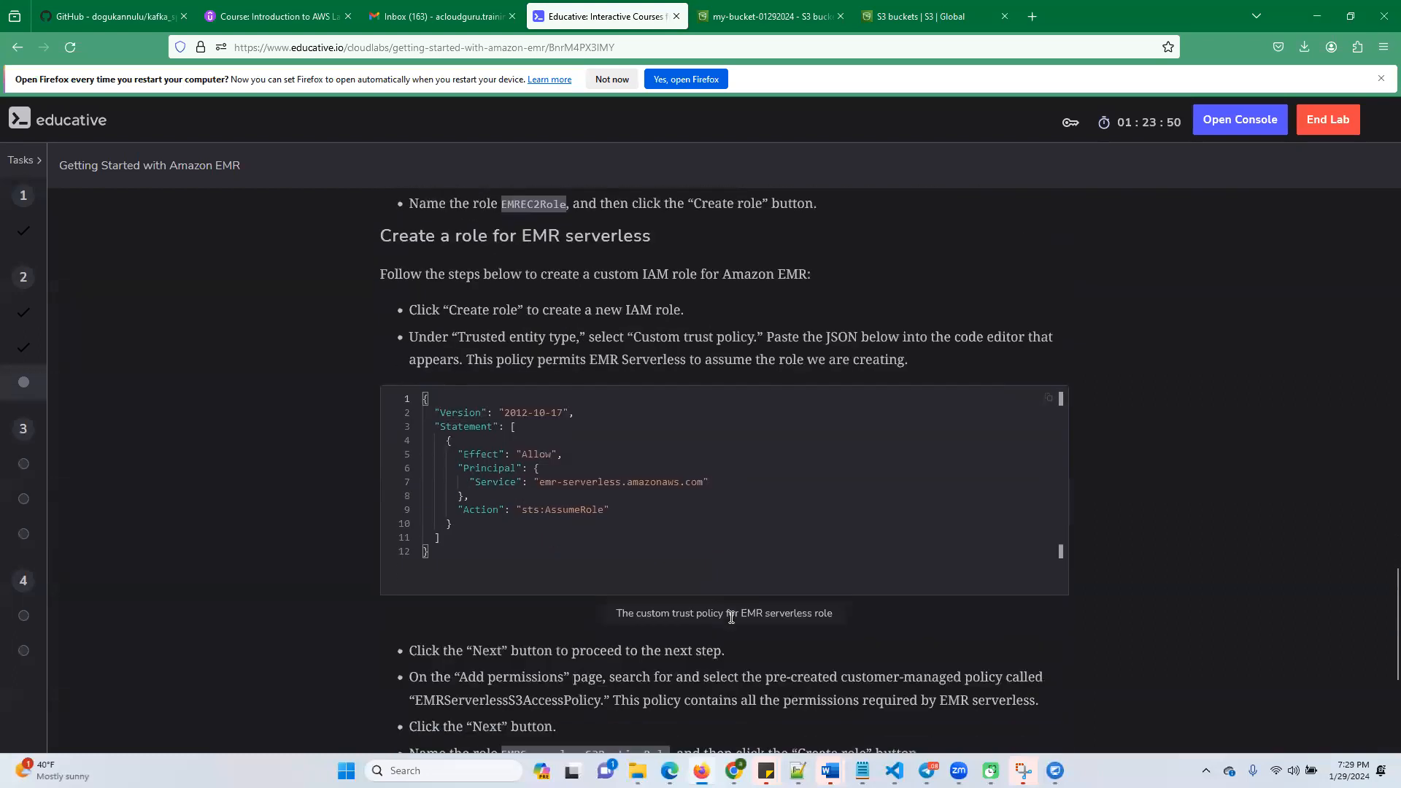
left_click(410, 542)
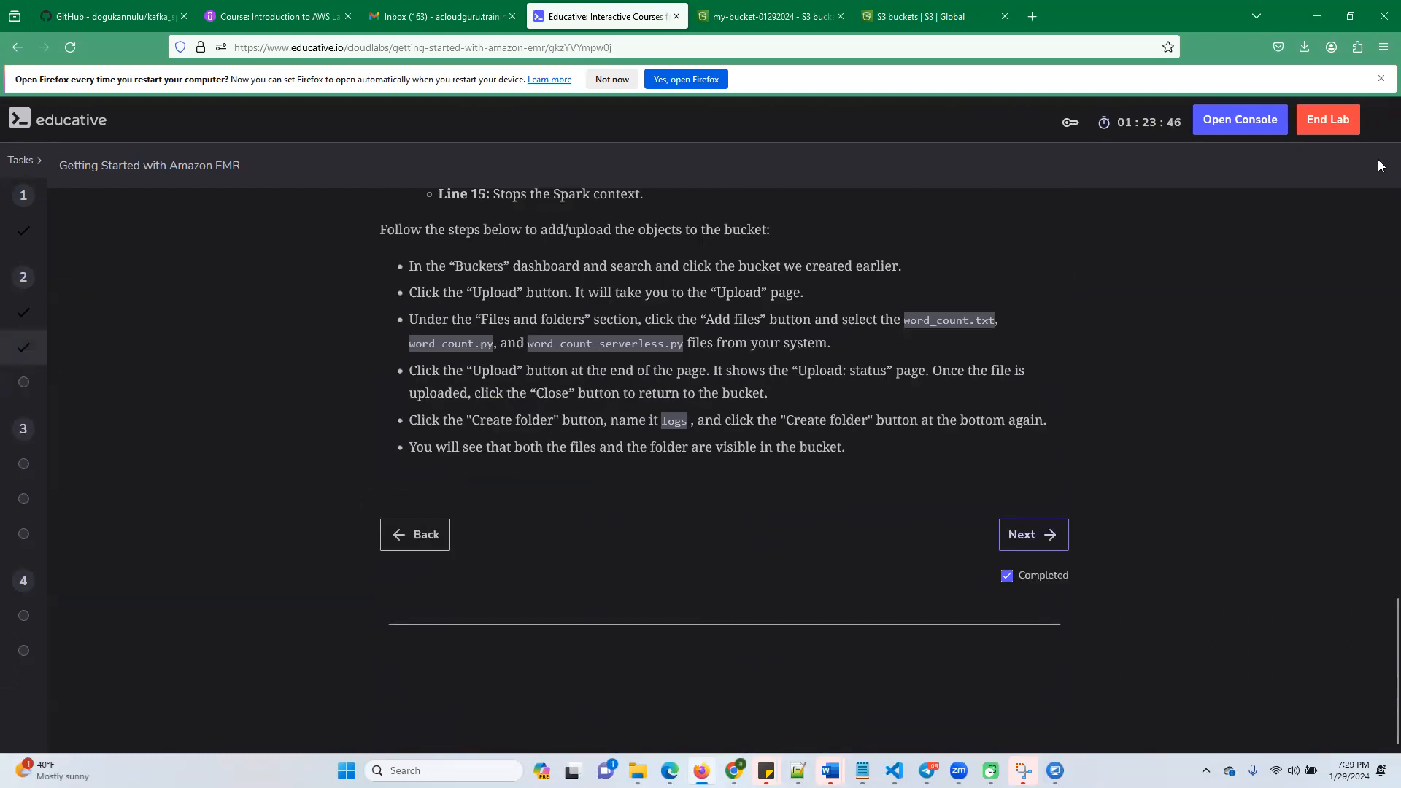
Create a folder named logs in my-bucket-01292024 without specifying an encryption key
left_click(919, 16)
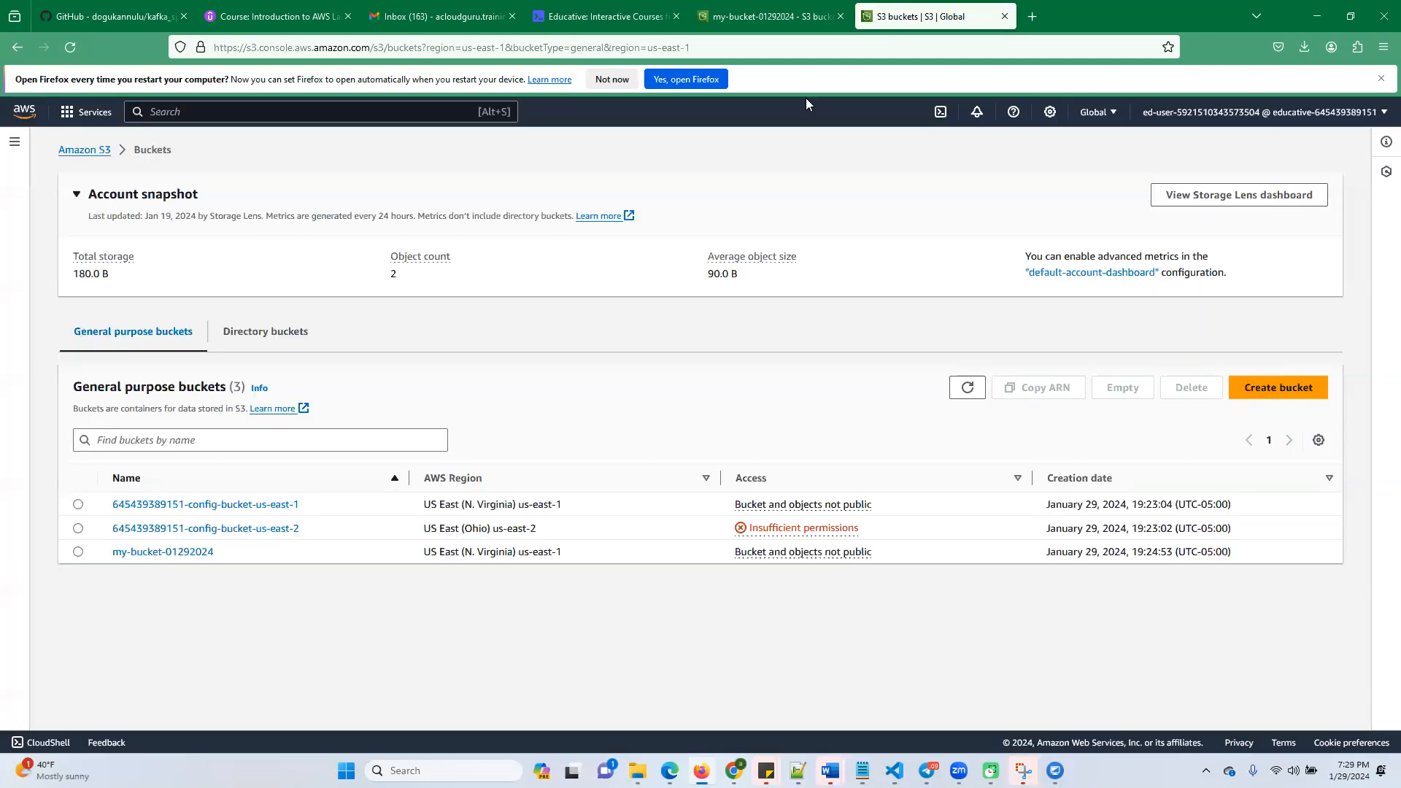
left_click(1258, 387)
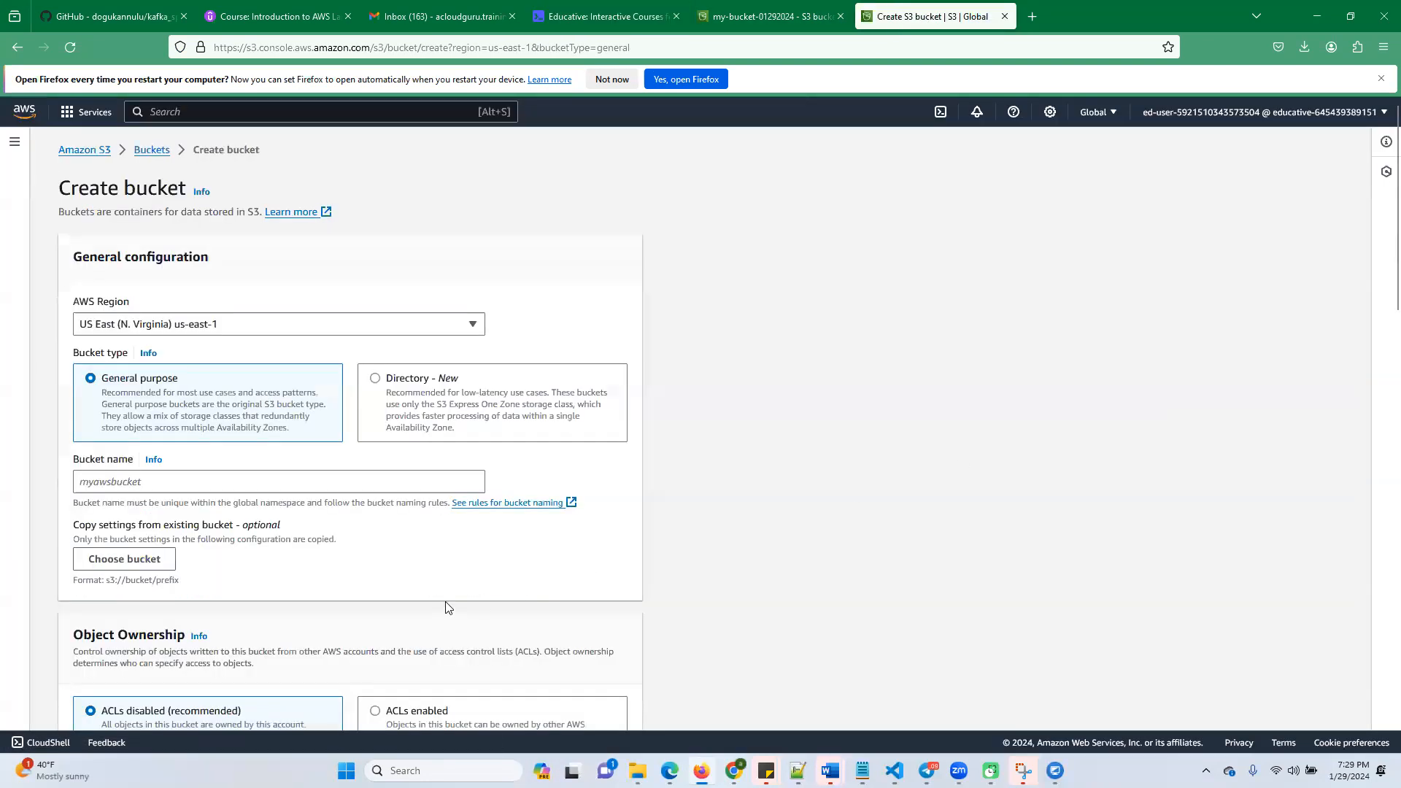
left_click(13, 50)
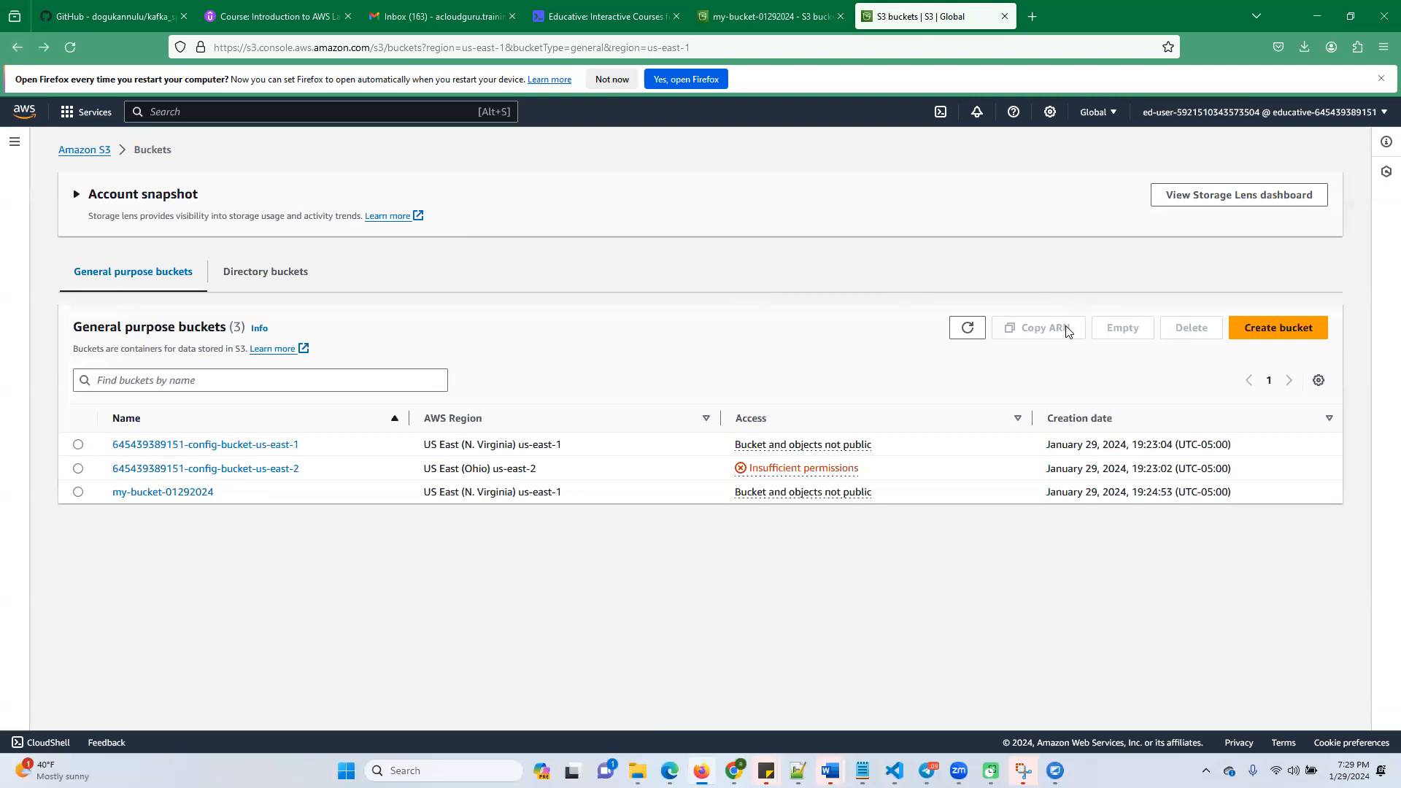
left_click(161, 554)
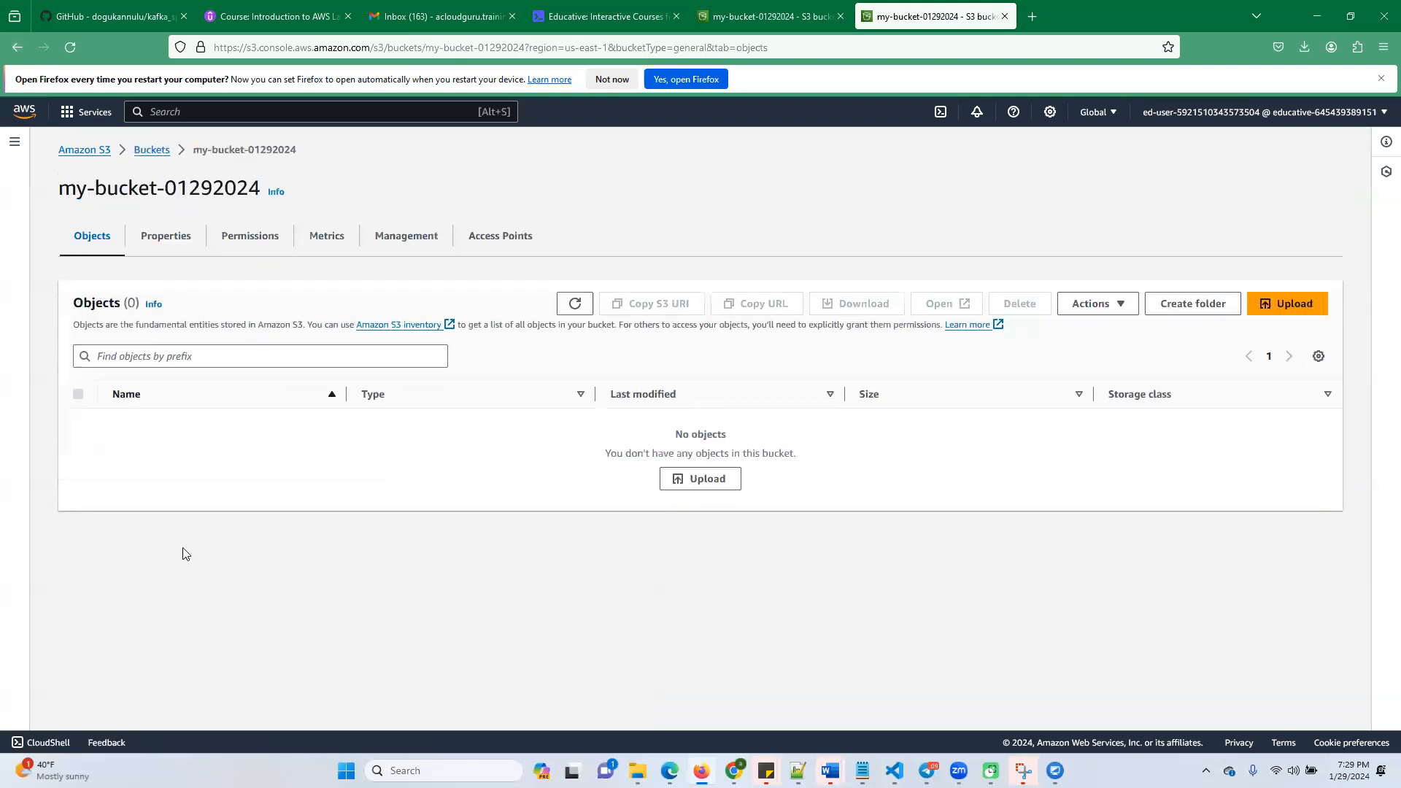
left_click(1188, 315)
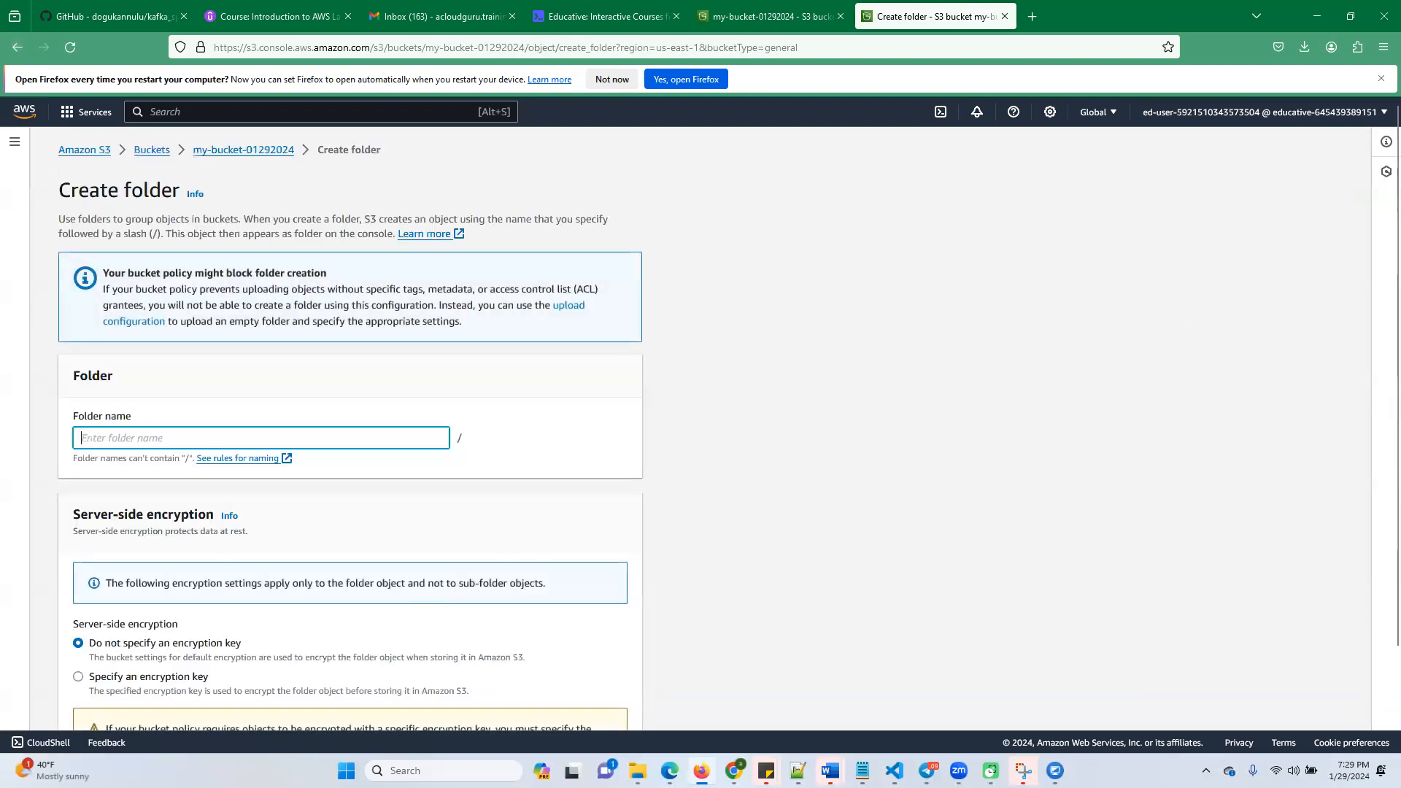
type("log")
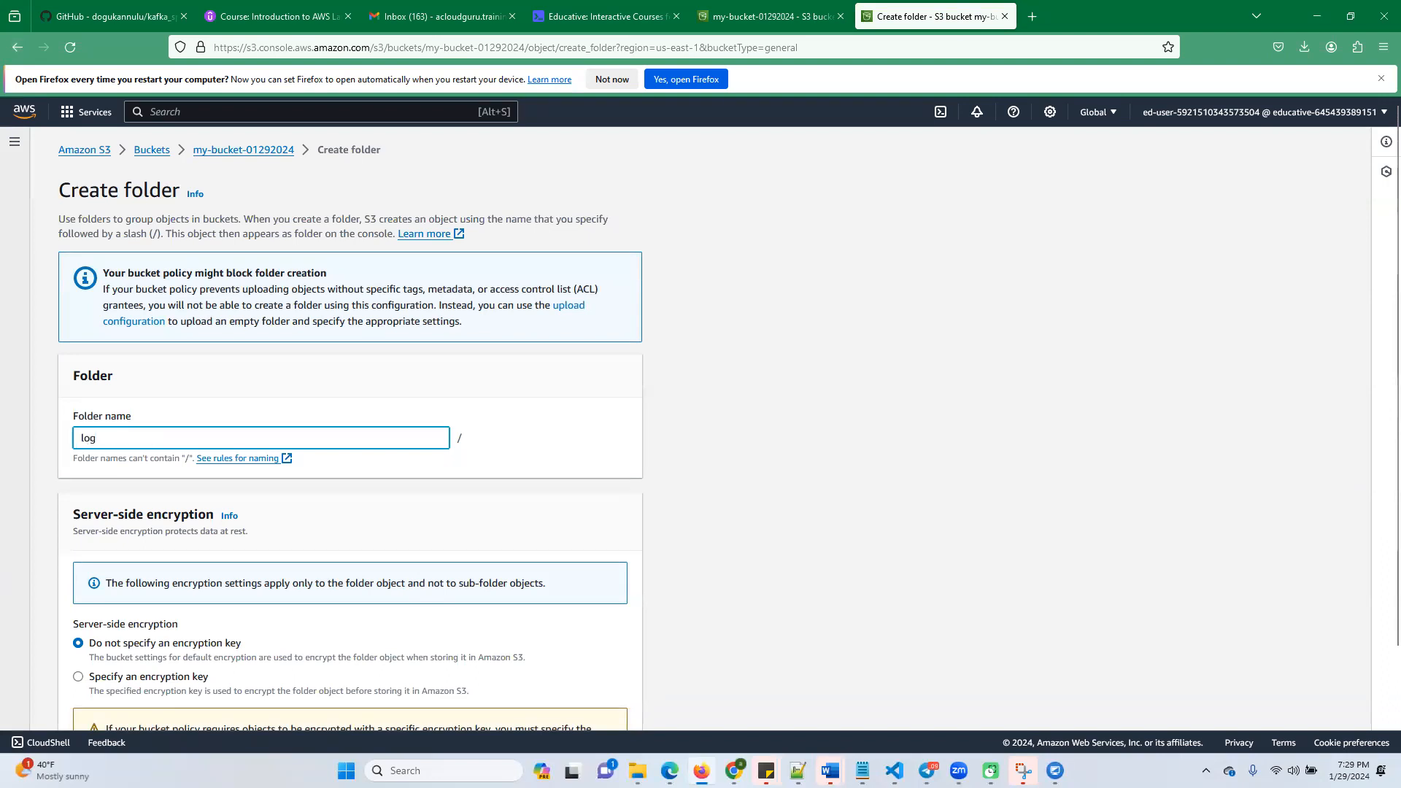
scroll(327, 534, "down", 2)
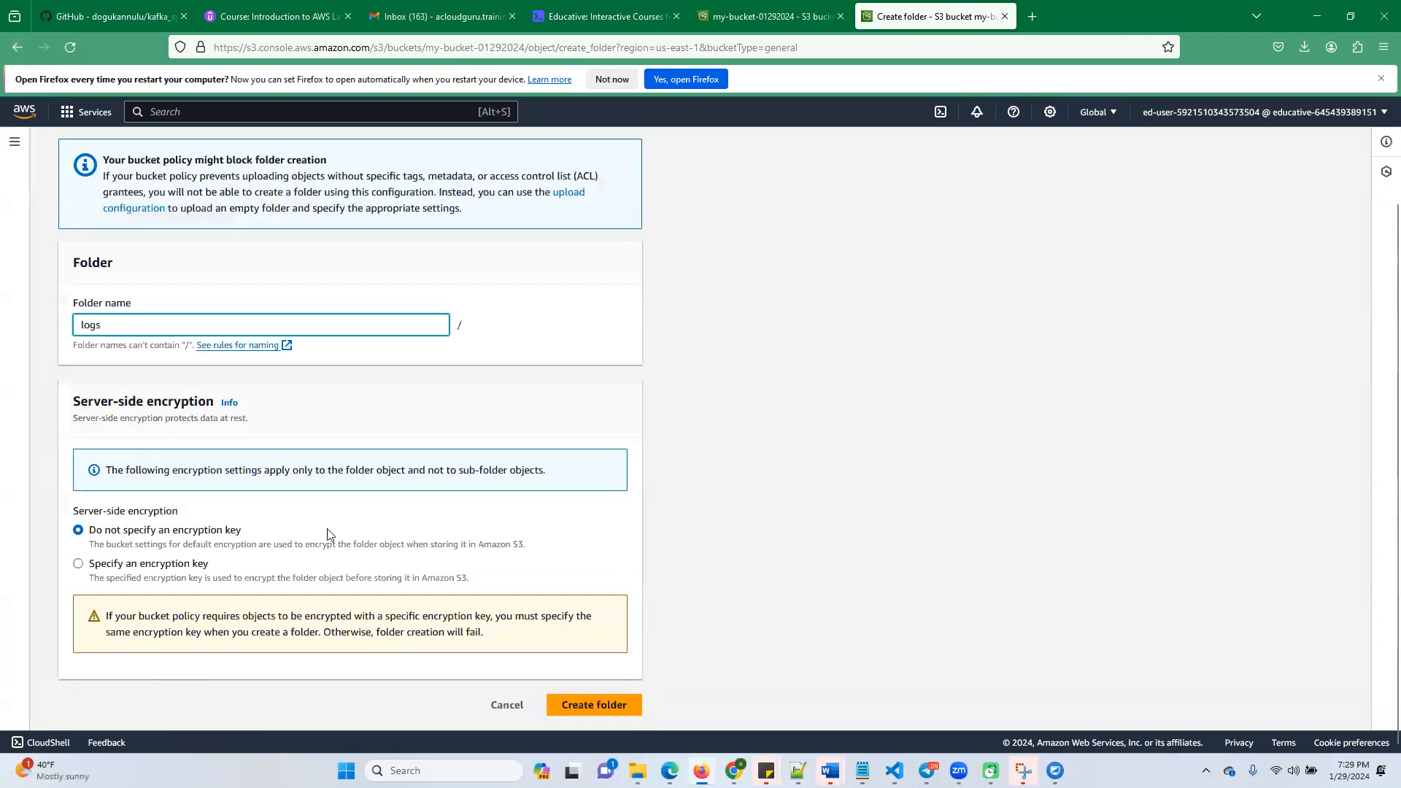
left_click(581, 702)
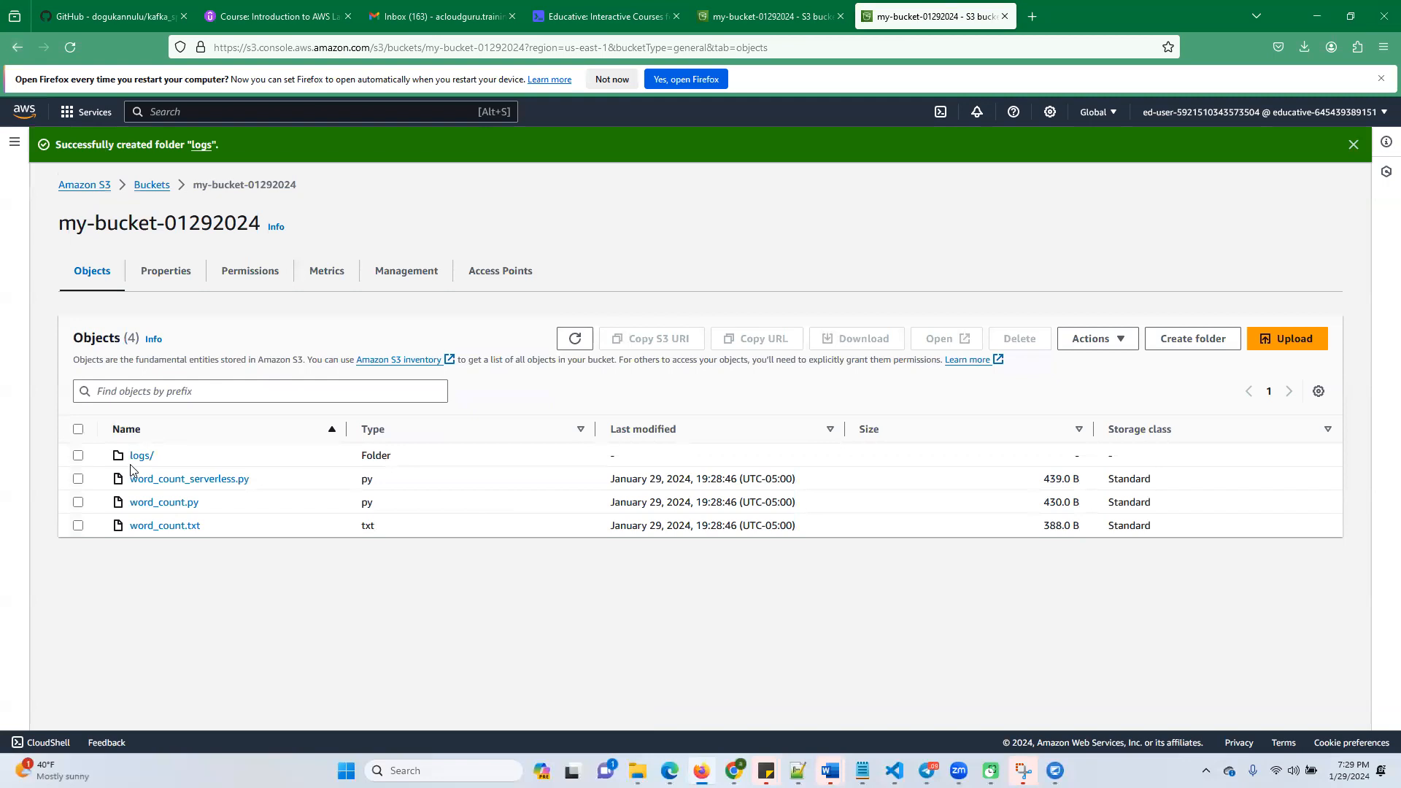
Recheck the upload task in the Educative lab and advance to the Create IAM Roles task
left_click(605, 16)
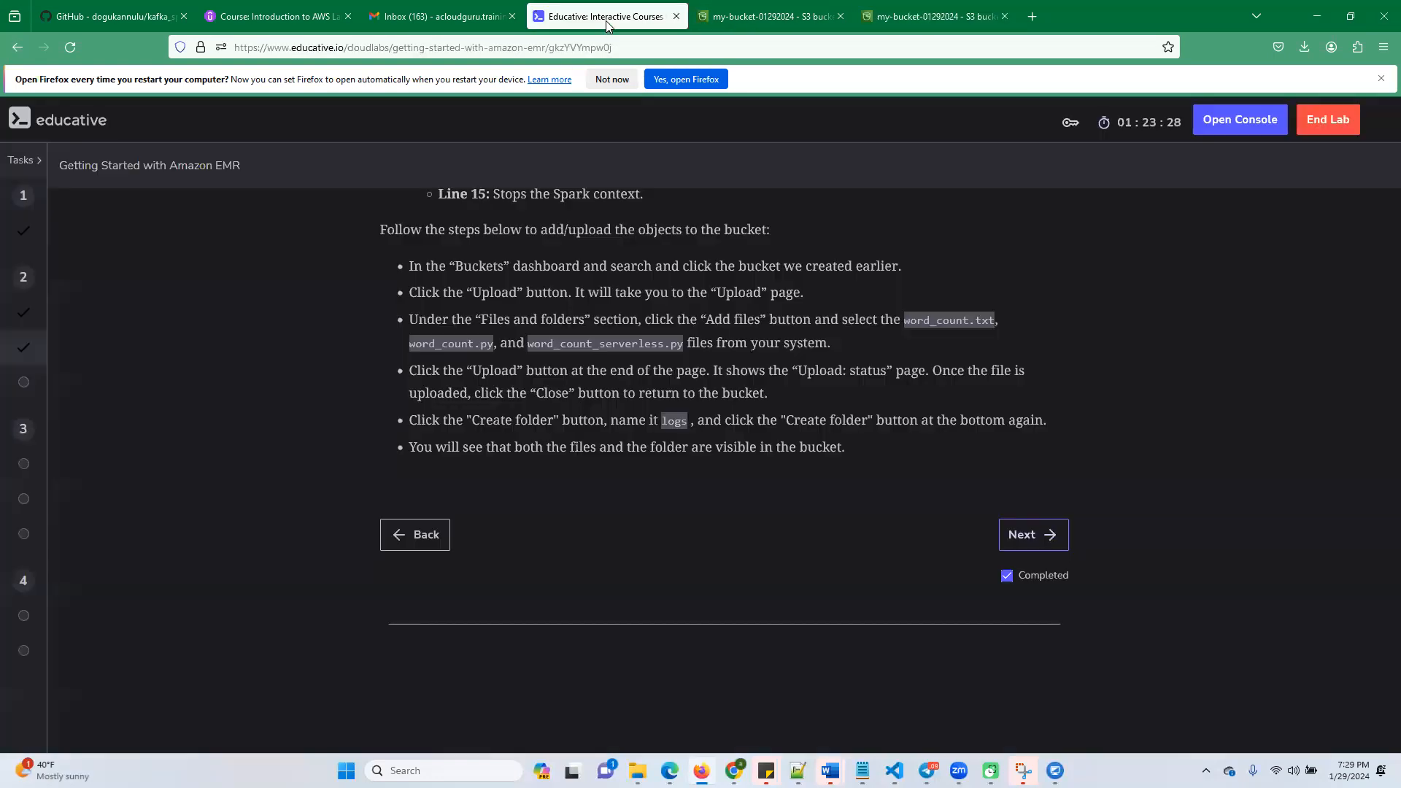
scroll(591, 431, "up", 15)
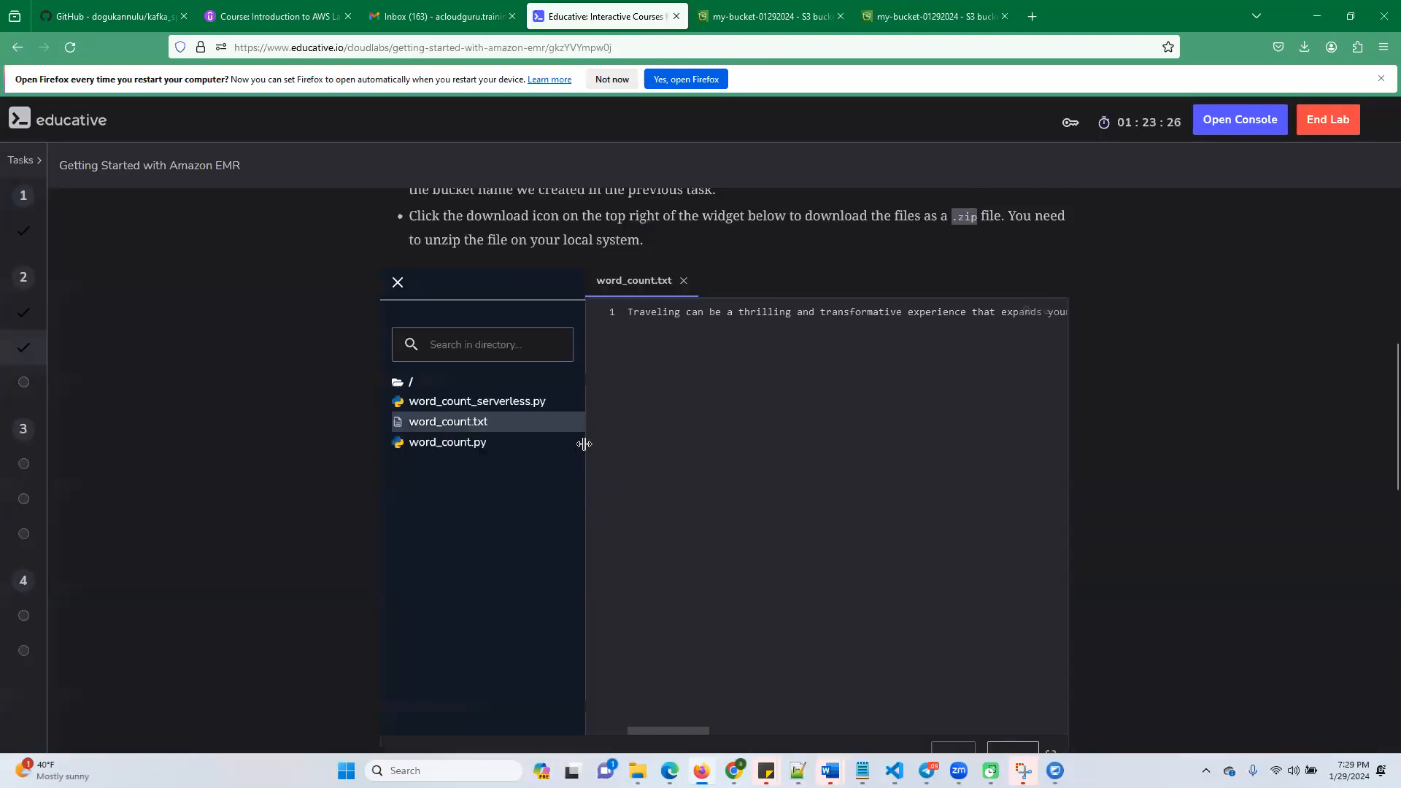
scroll(581, 442, "up", 1)
scroll(737, 613, "down", 12)
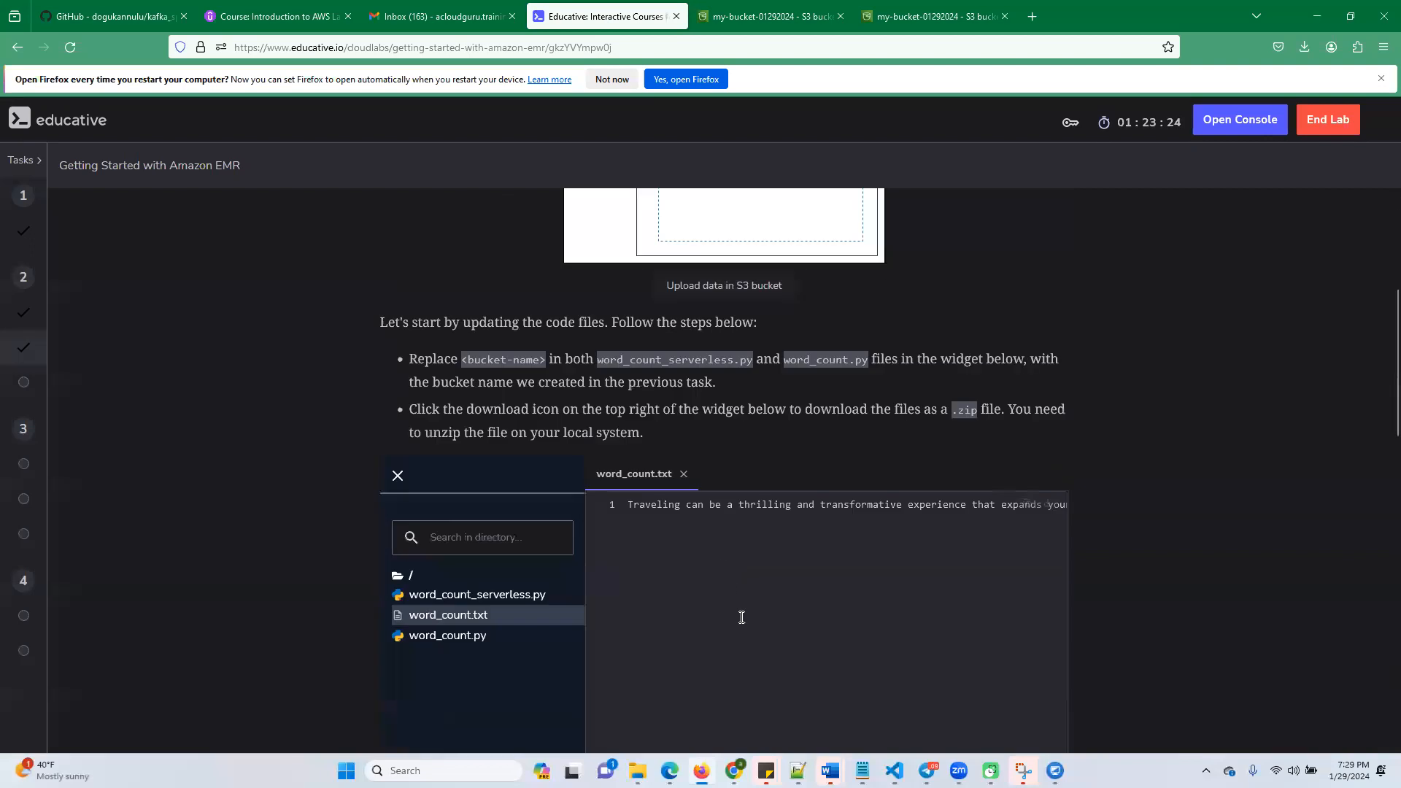
scroll(734, 621, "down", 4)
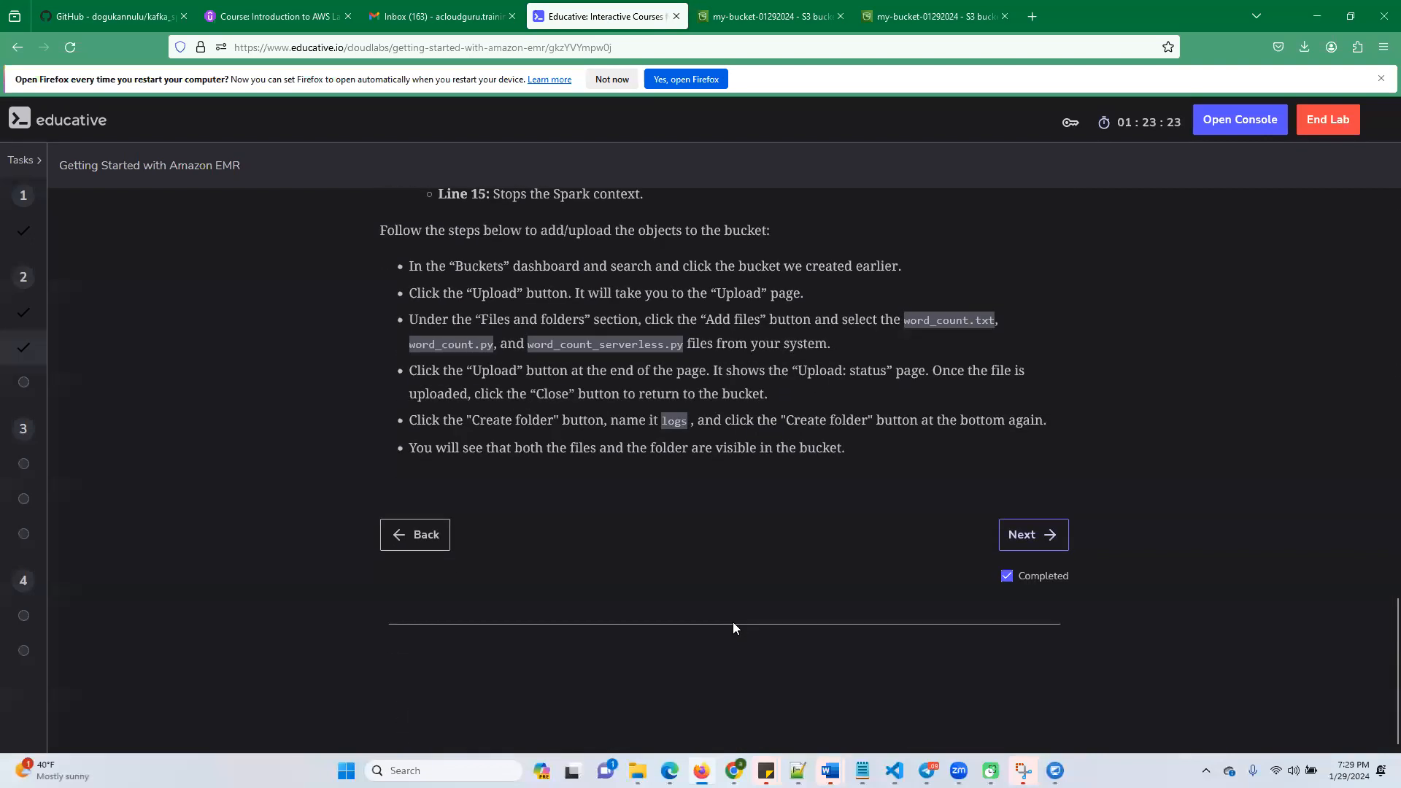
left_click(1033, 536)
Read the lab instructions for creating the EMR cluster role with a custom trust policy, and return to the S3 bucket page
scroll(588, 483, "up", 6)
scroll(587, 477, "up", 15)
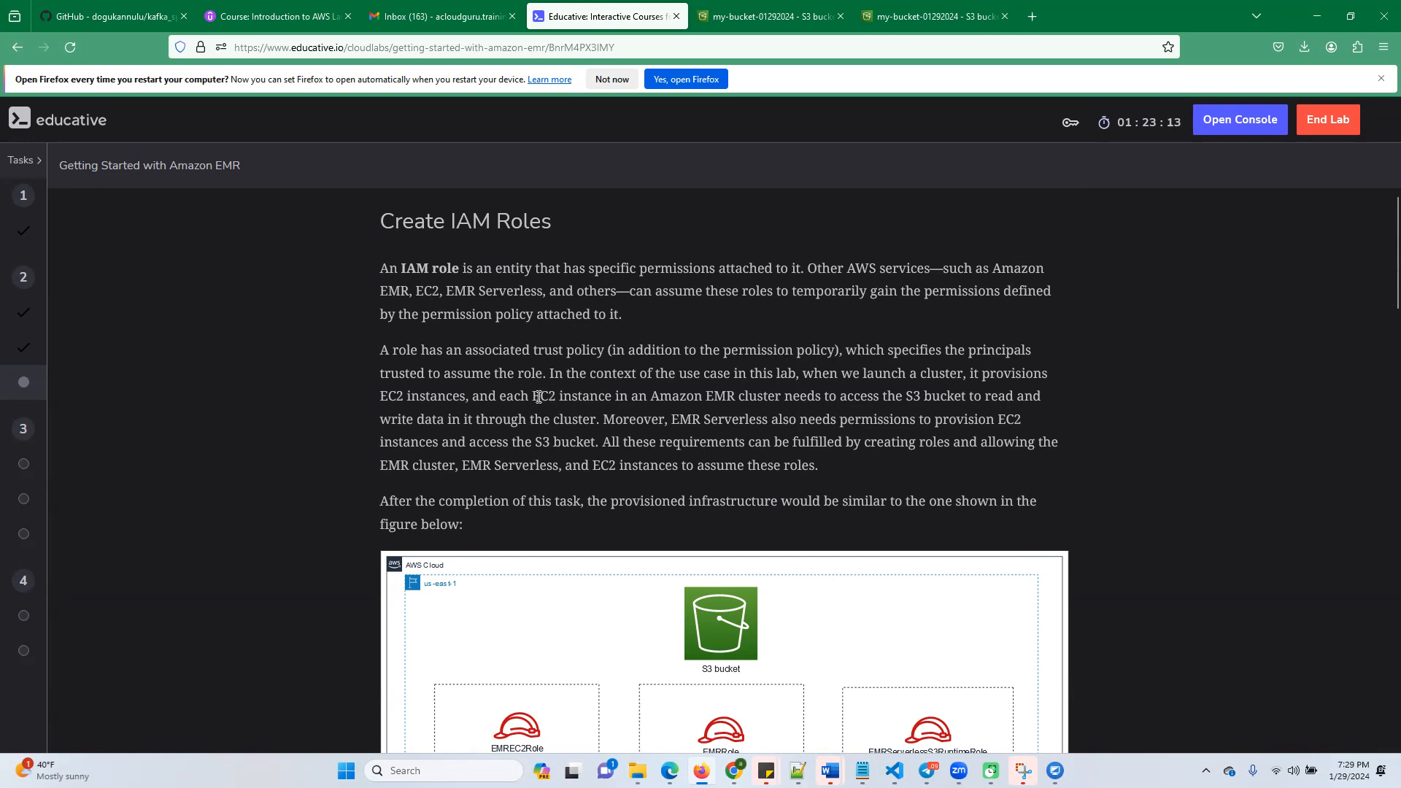
scroll(590, 467, "down", 9)
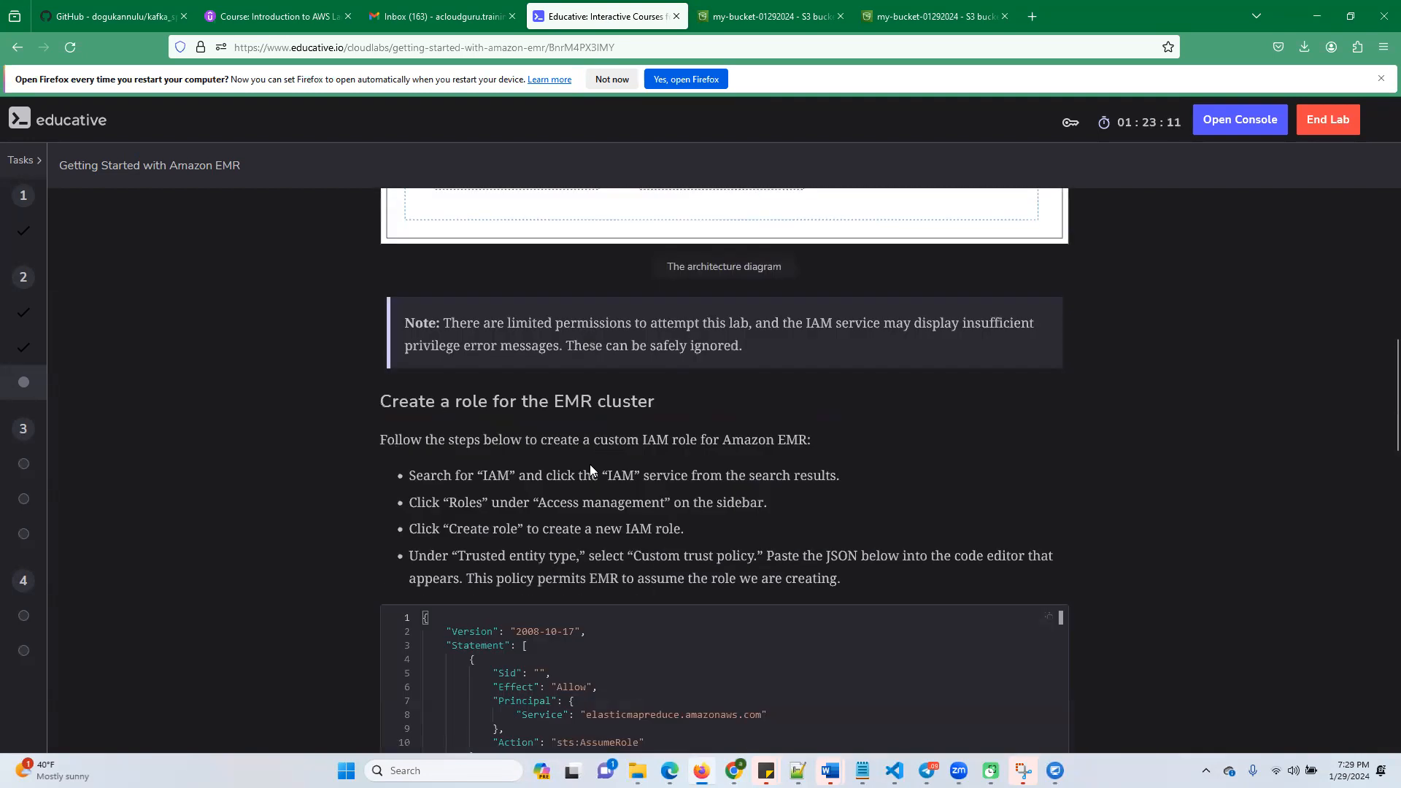
scroll(589, 464, "down", 1)
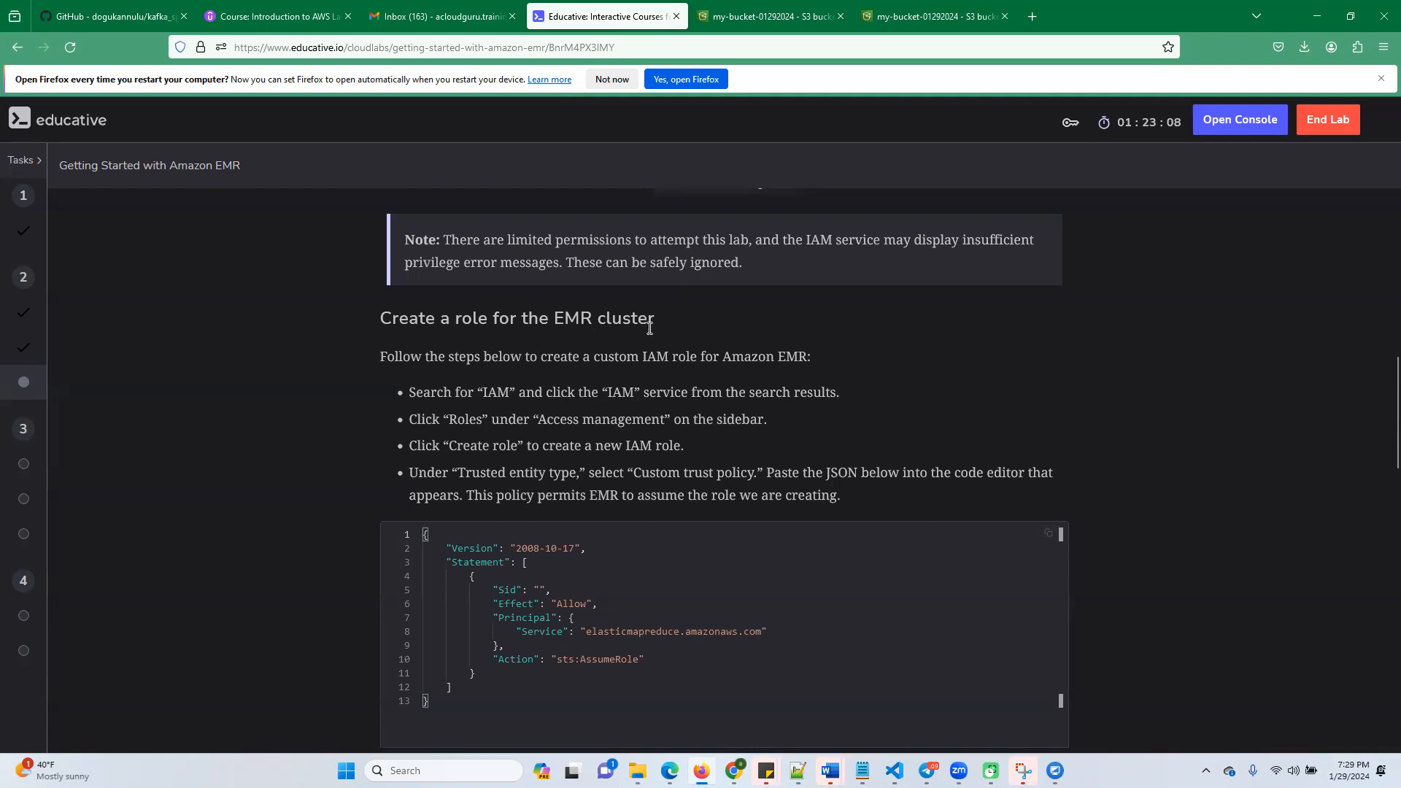
scroll(656, 358, "down", 1)
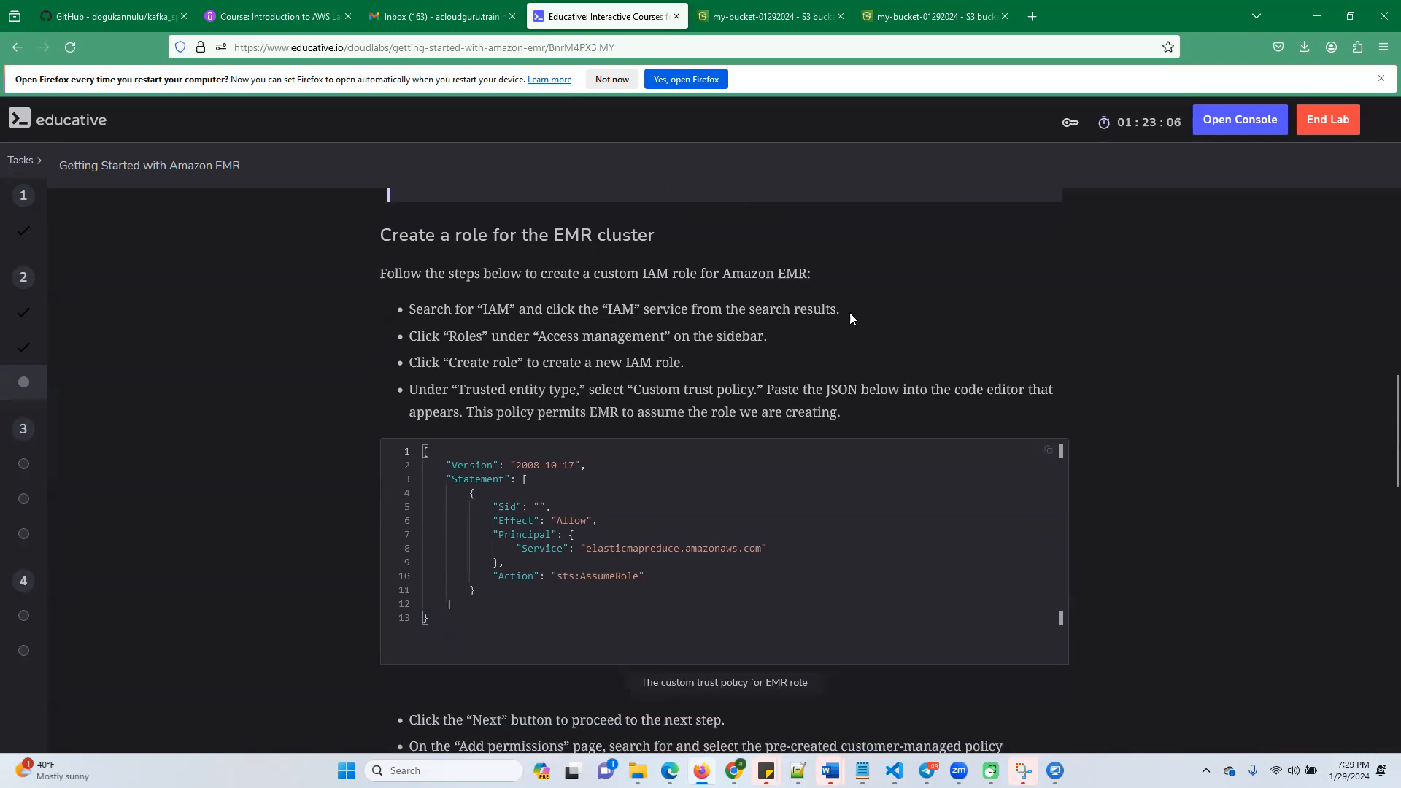
left_click(767, 18)
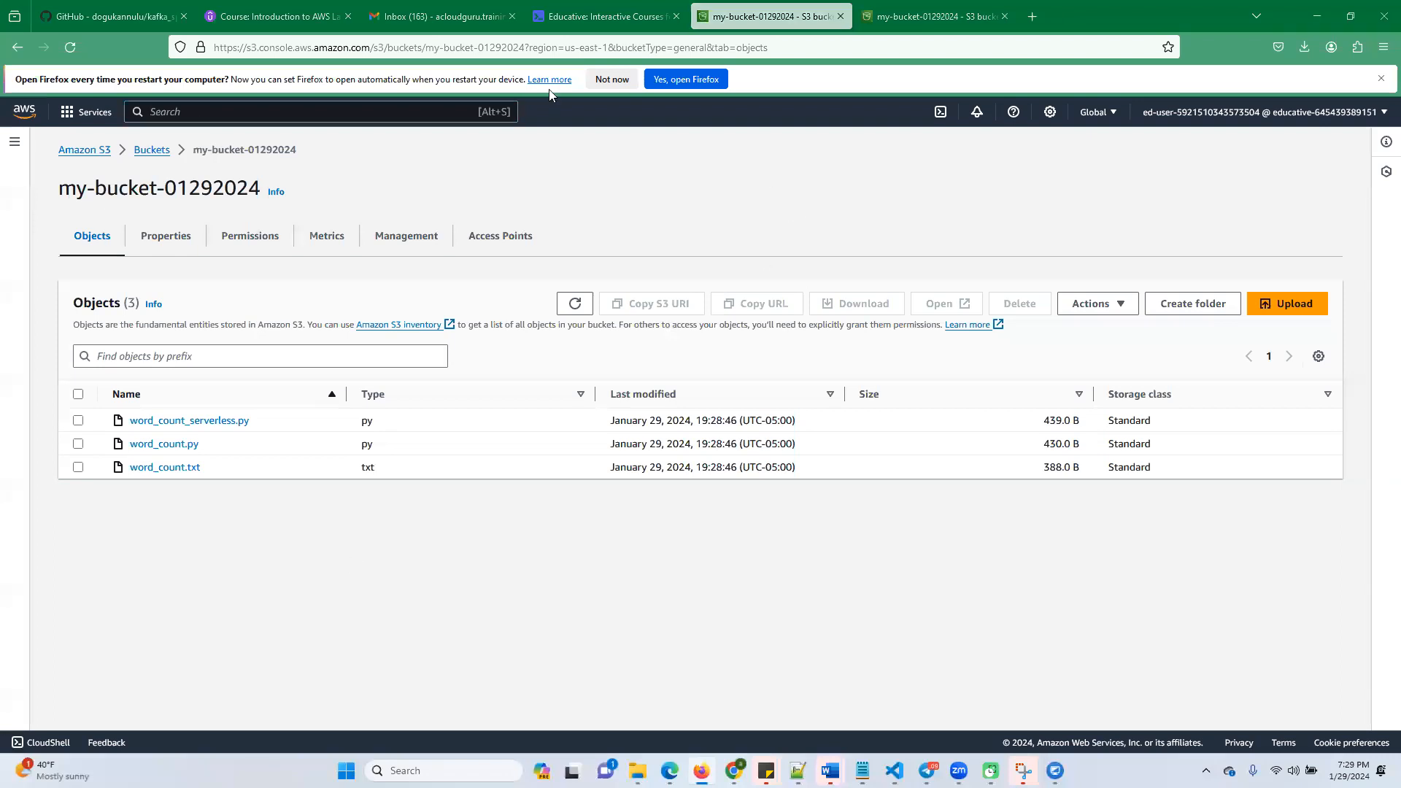
Search the AWS console for roles, open the IAM Roles page and start creating a new role
type("roles")
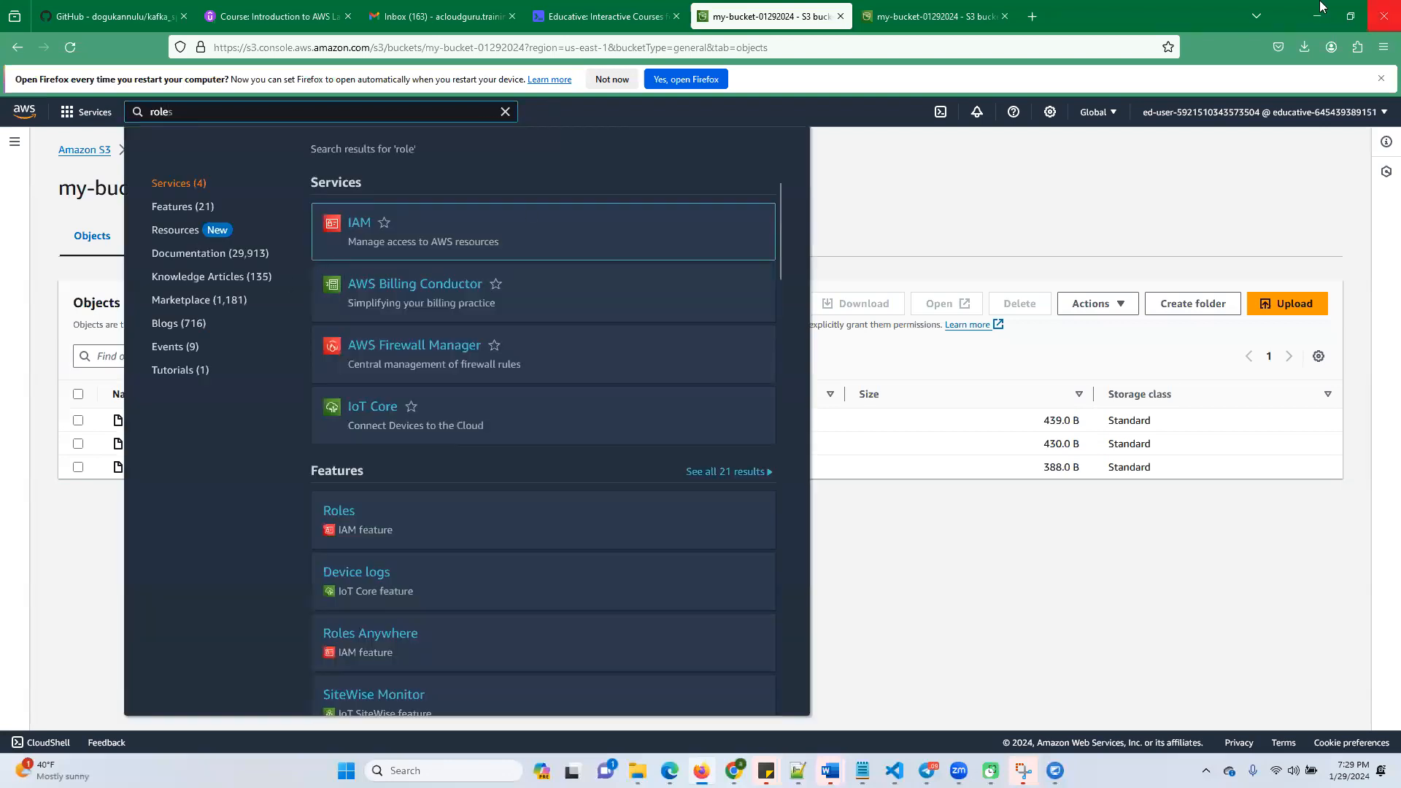
mouse_move(358, 232)
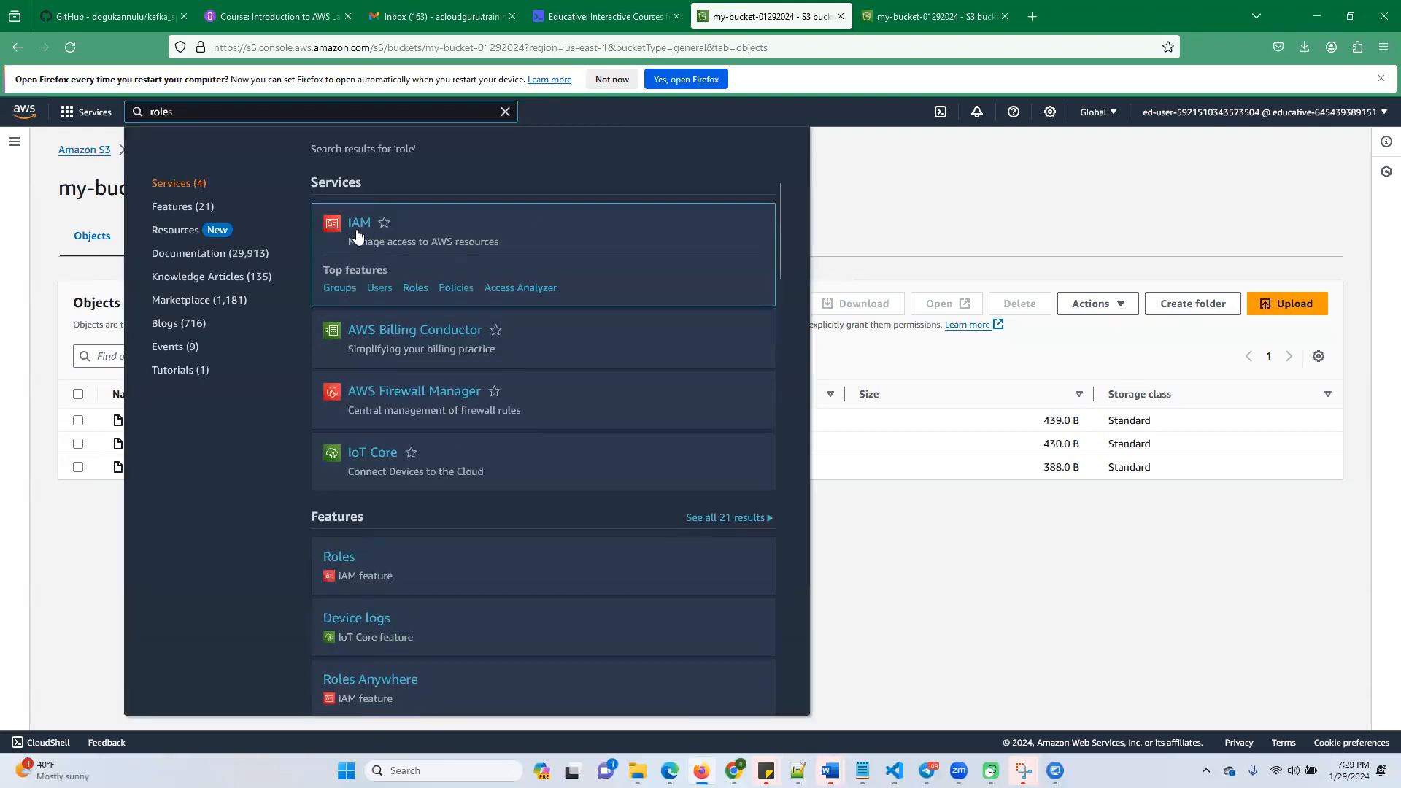
left_click(415, 287)
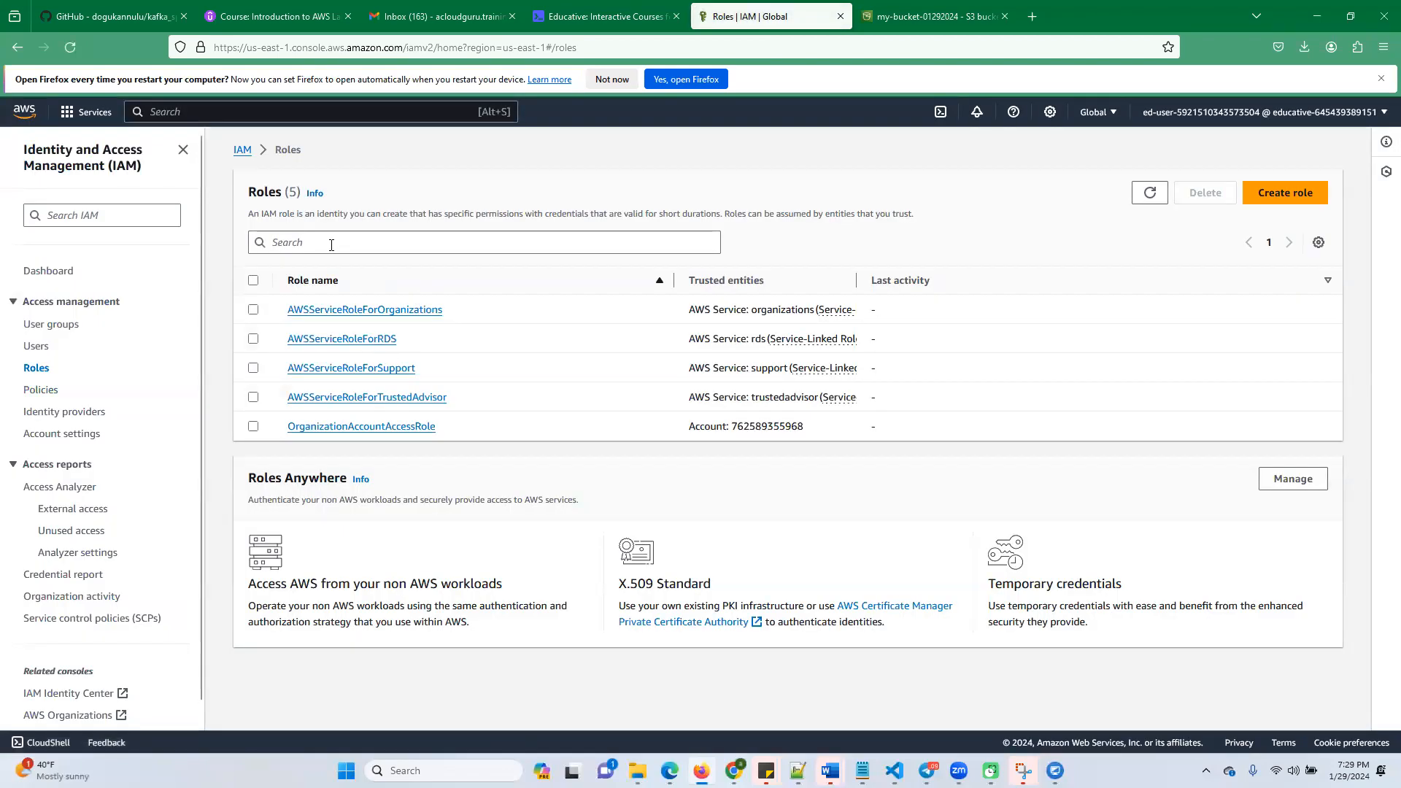
left_click(1270, 194)
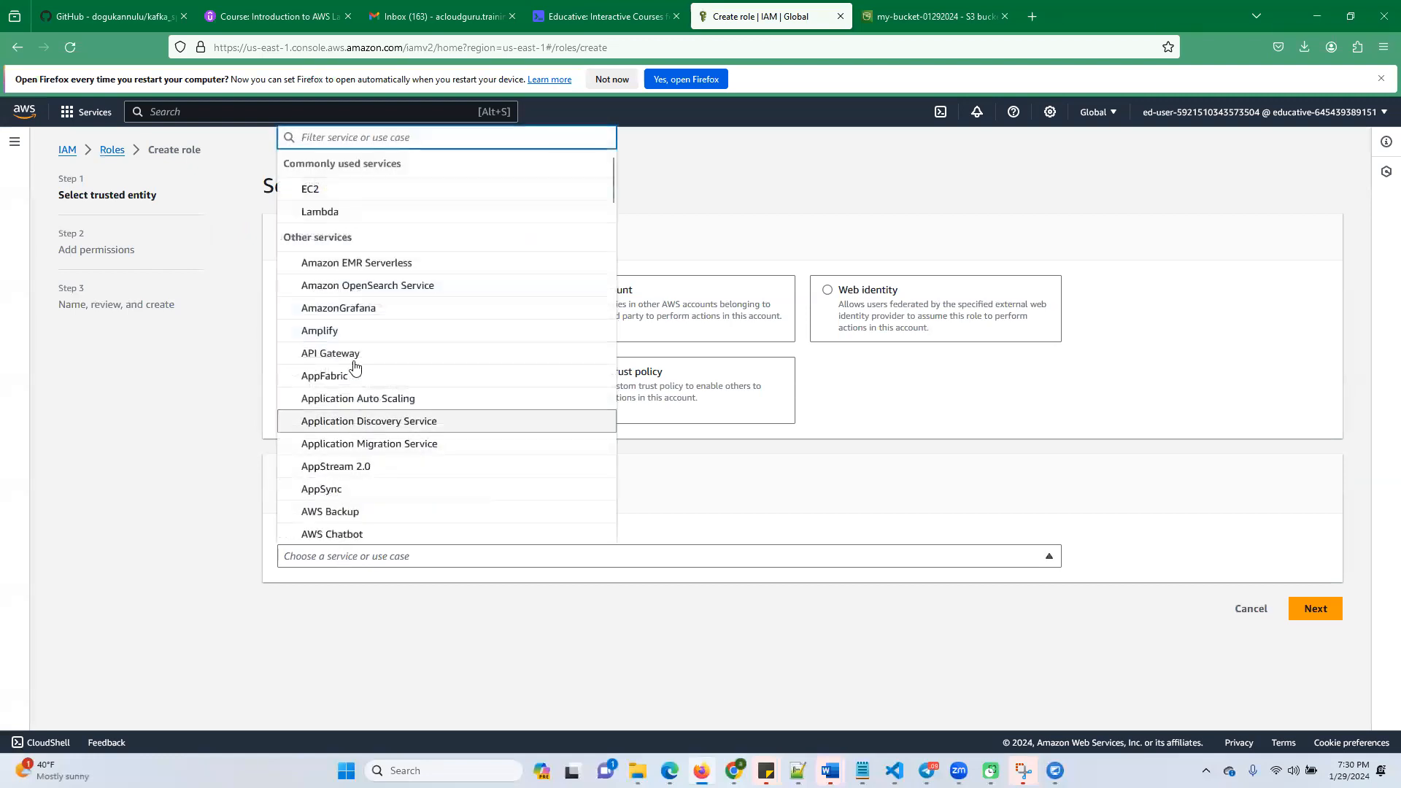
Choose EMR as the role's trusted AWS service with the EMR use case and continue to the permissions
type("emr")
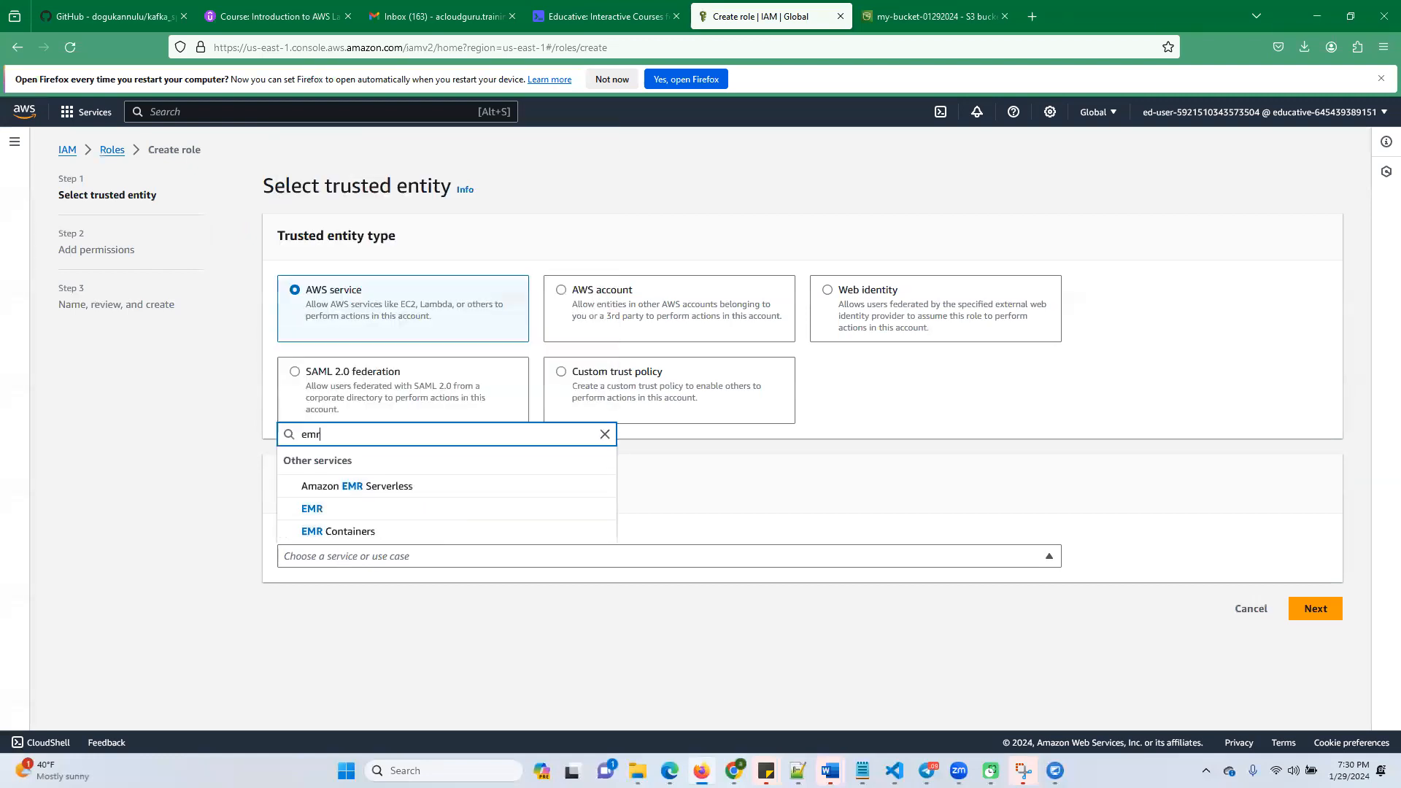
left_click(313, 509)
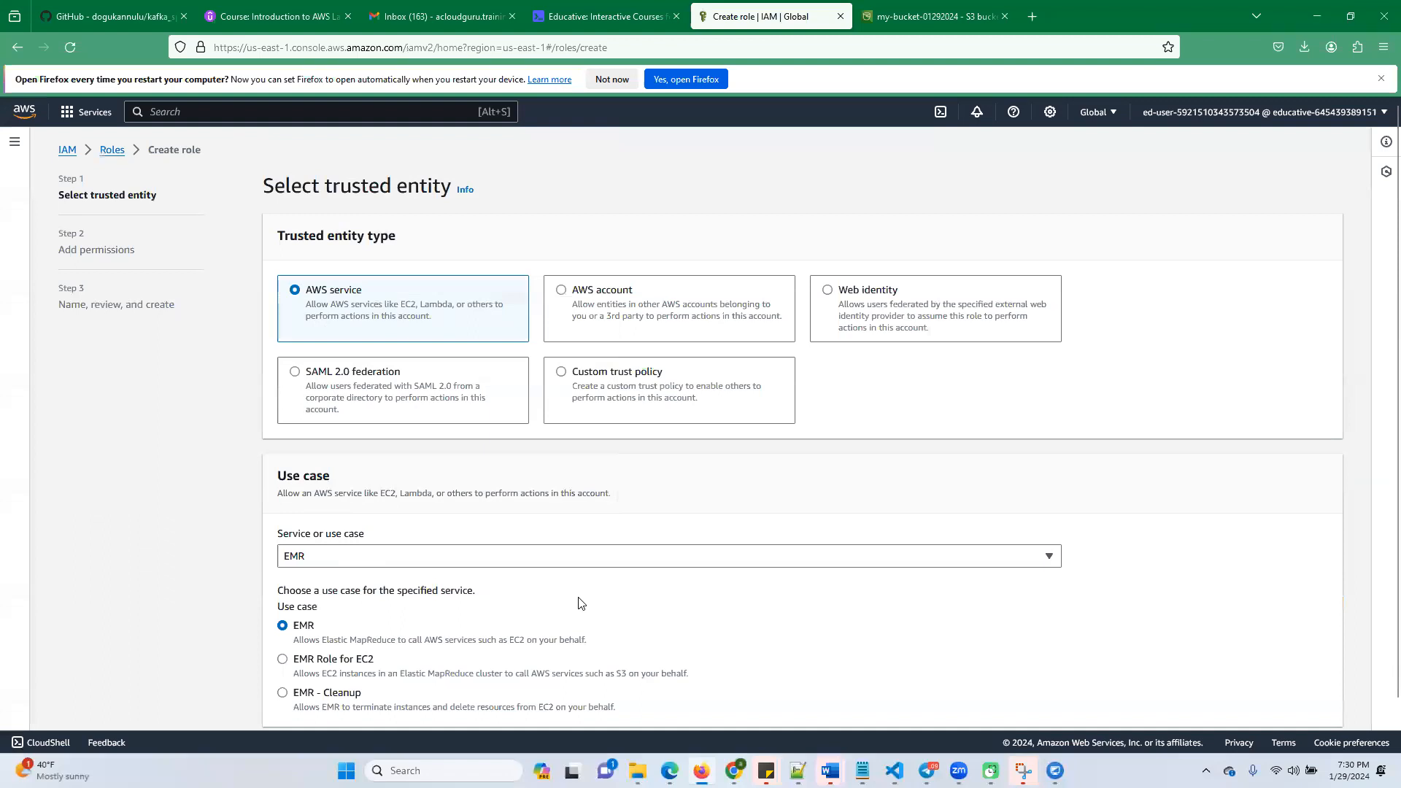
scroll(581, 603, "down", 1)
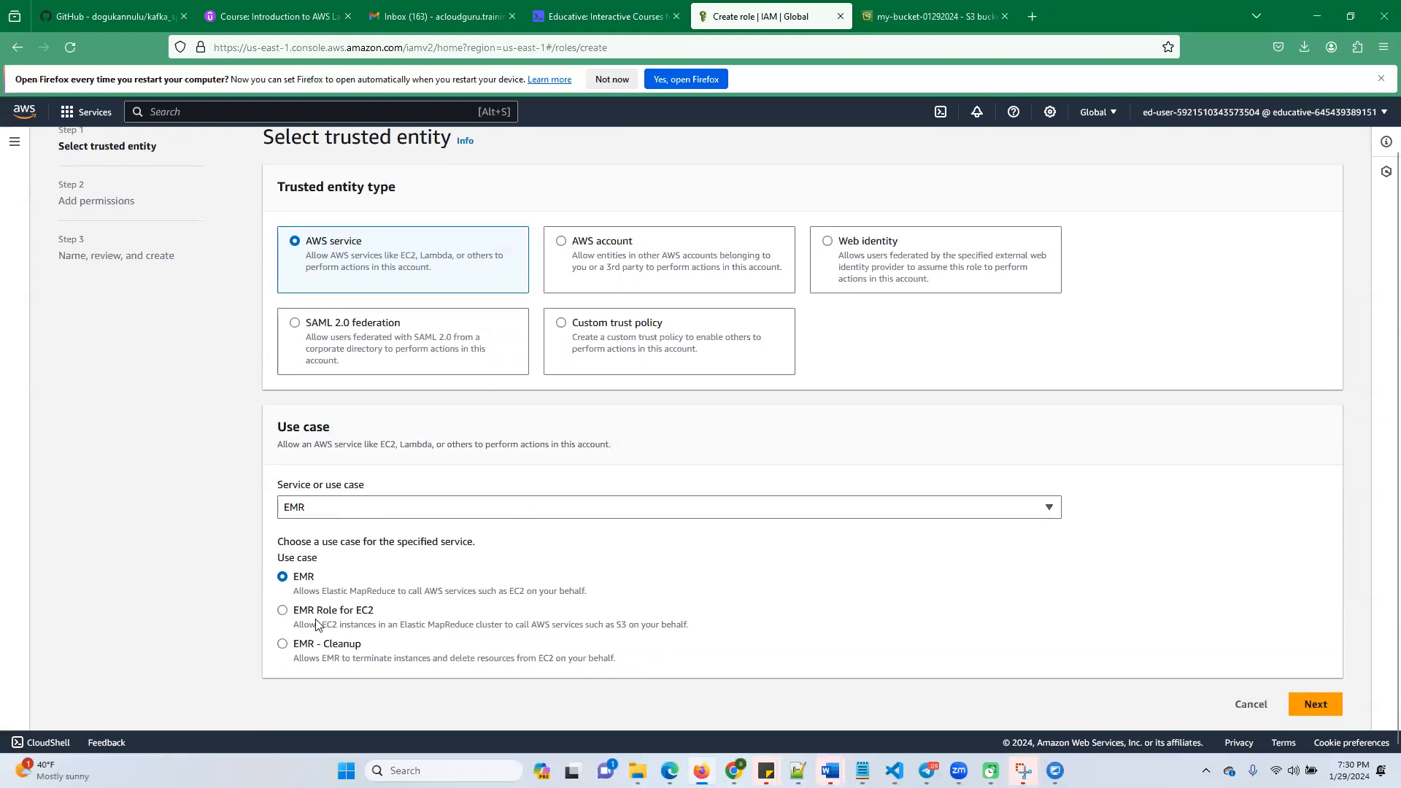
left_click(1314, 702)
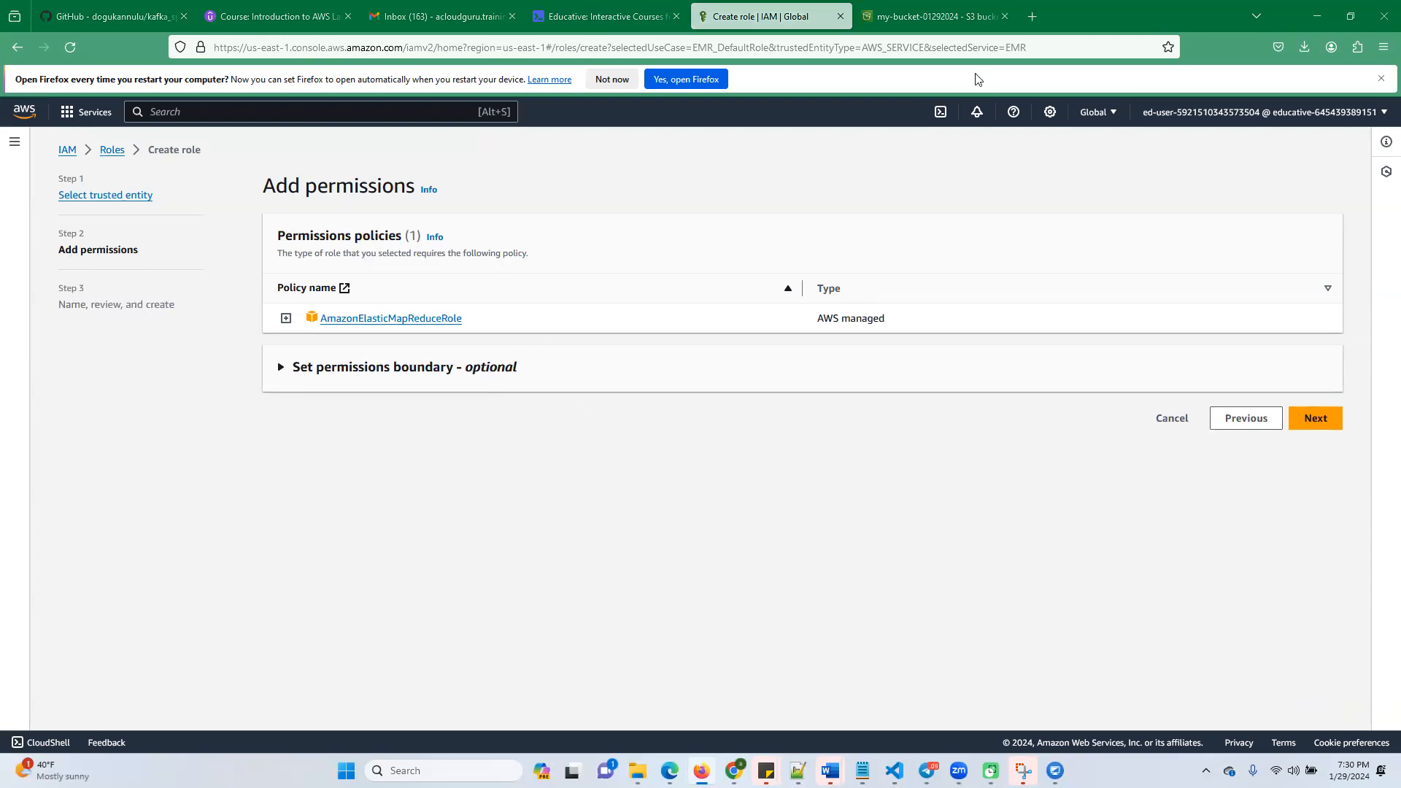
Copy the full custom trust policy JSON for the EMR role from the Educative lab instructions
left_click(608, 14)
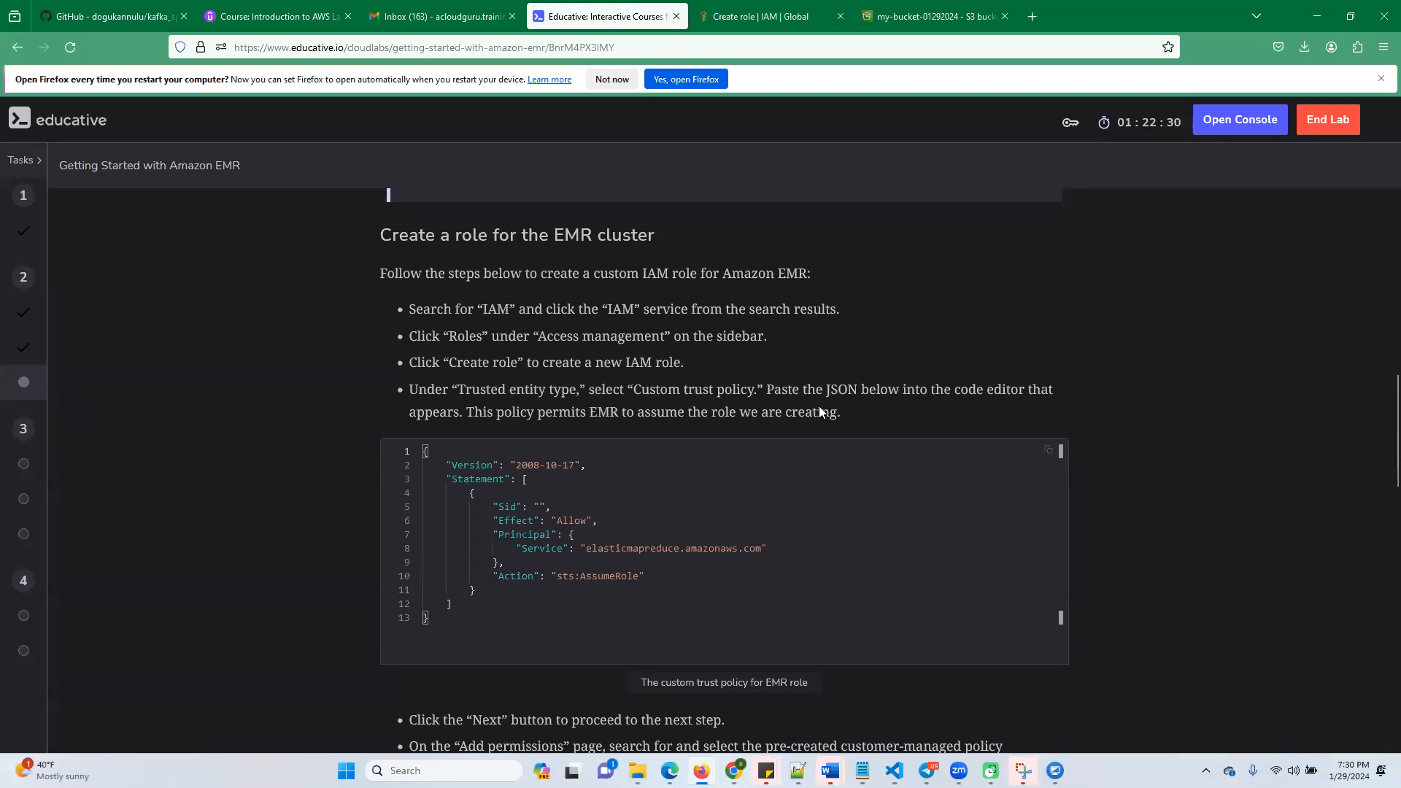
scroll(613, 431, "down", 3)
scroll(452, 331, "up", 1)
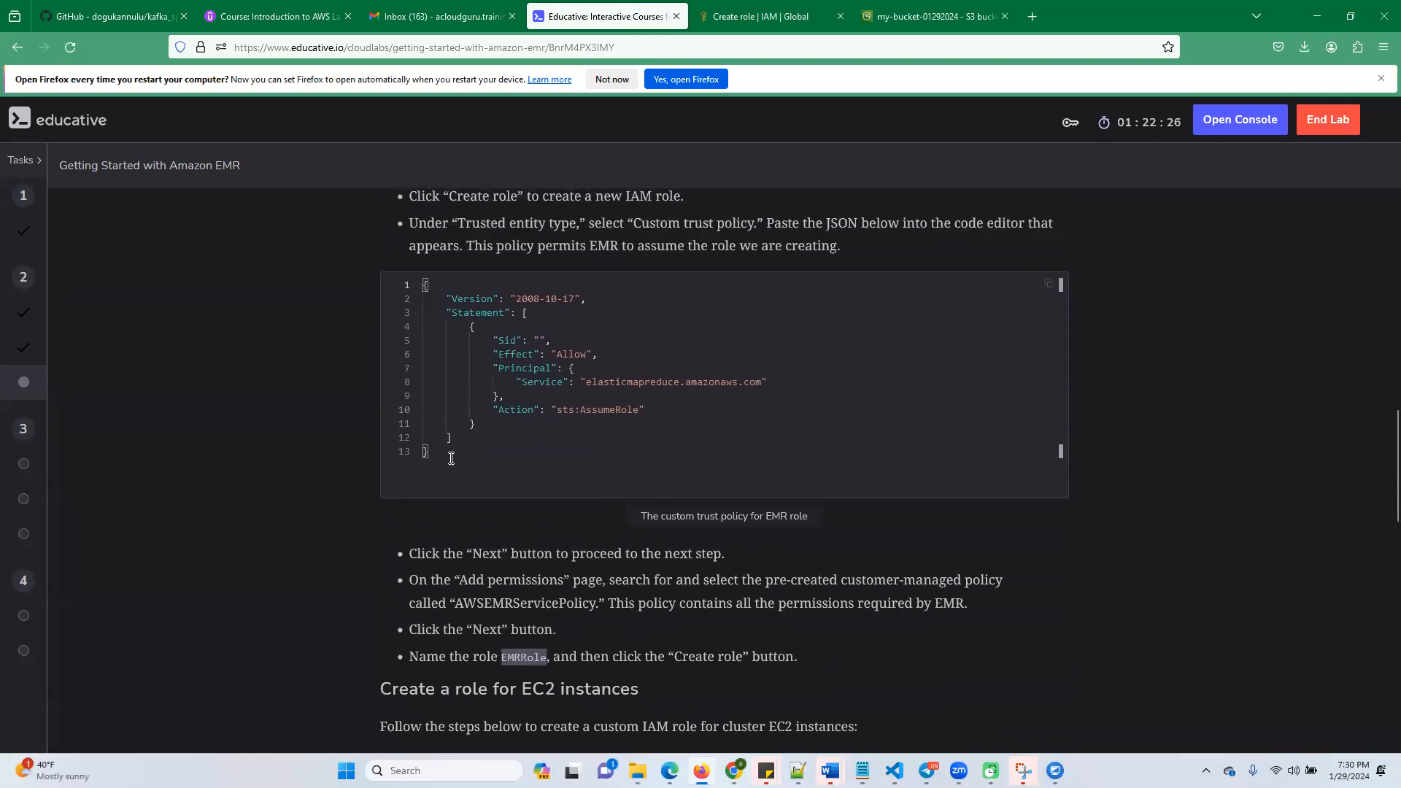
left_click_drag(451, 457, 417, 269)
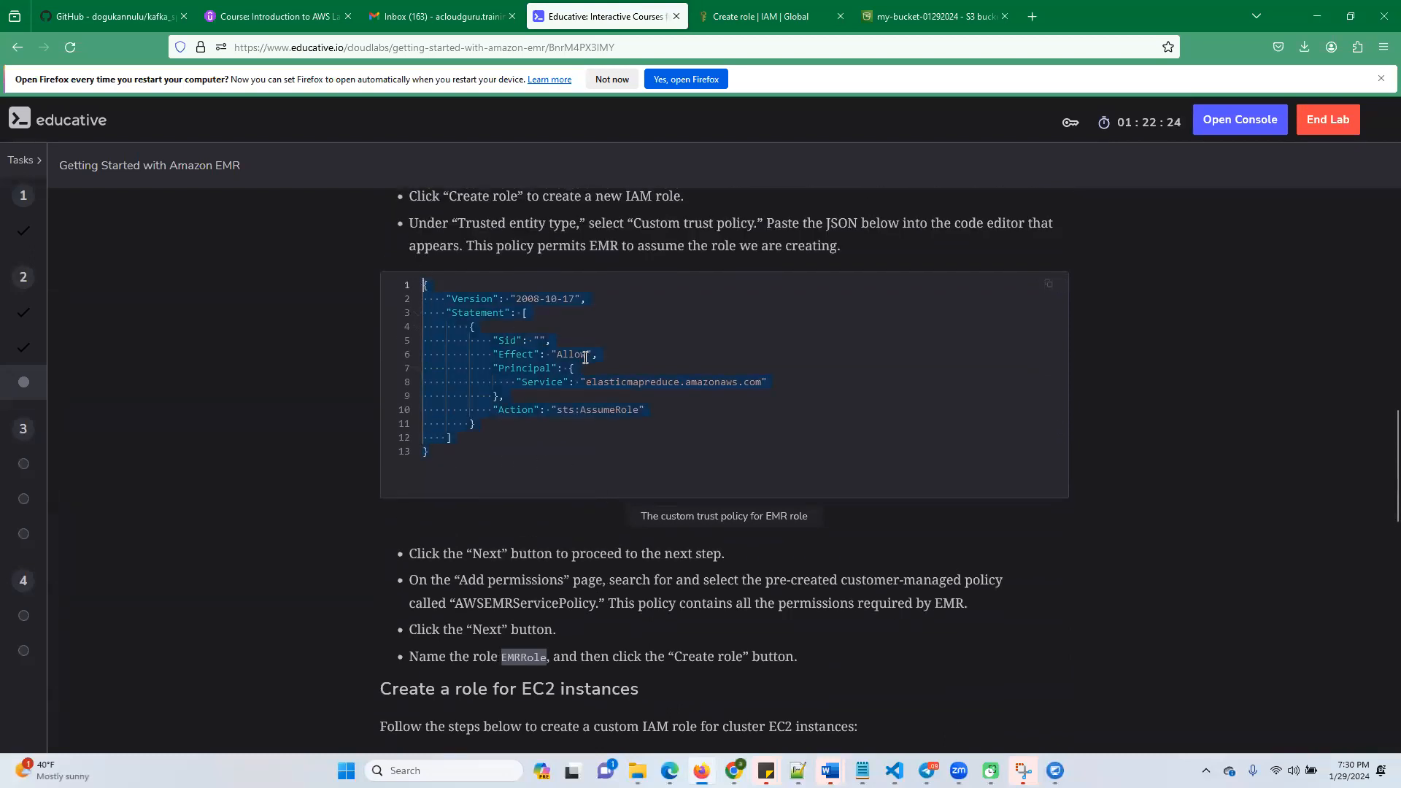
key("ctrl+c")
scroll(570, 508, "up", 3)
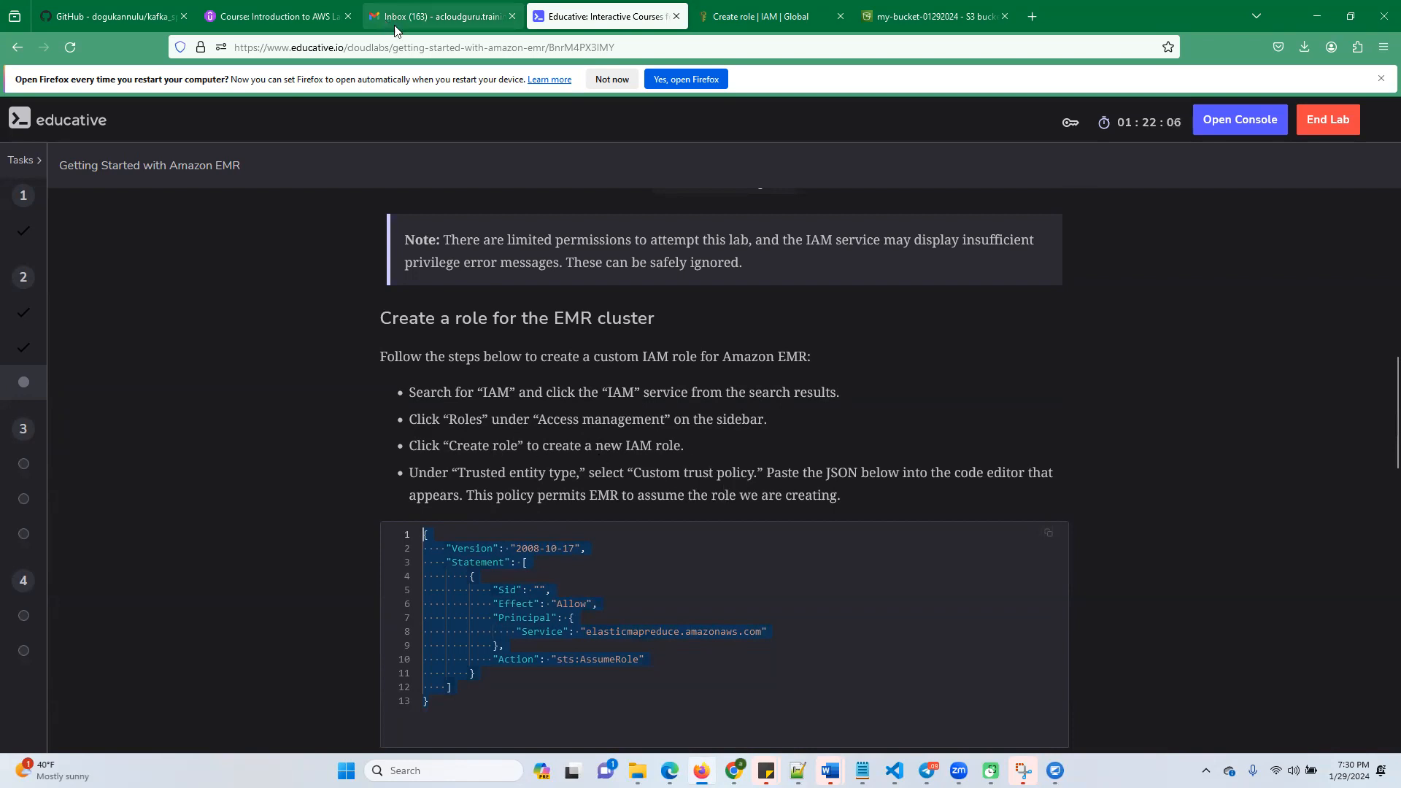
Return to the trusted entity selection of the new IAM role and choose the custom trust policy type
left_click(757, 17)
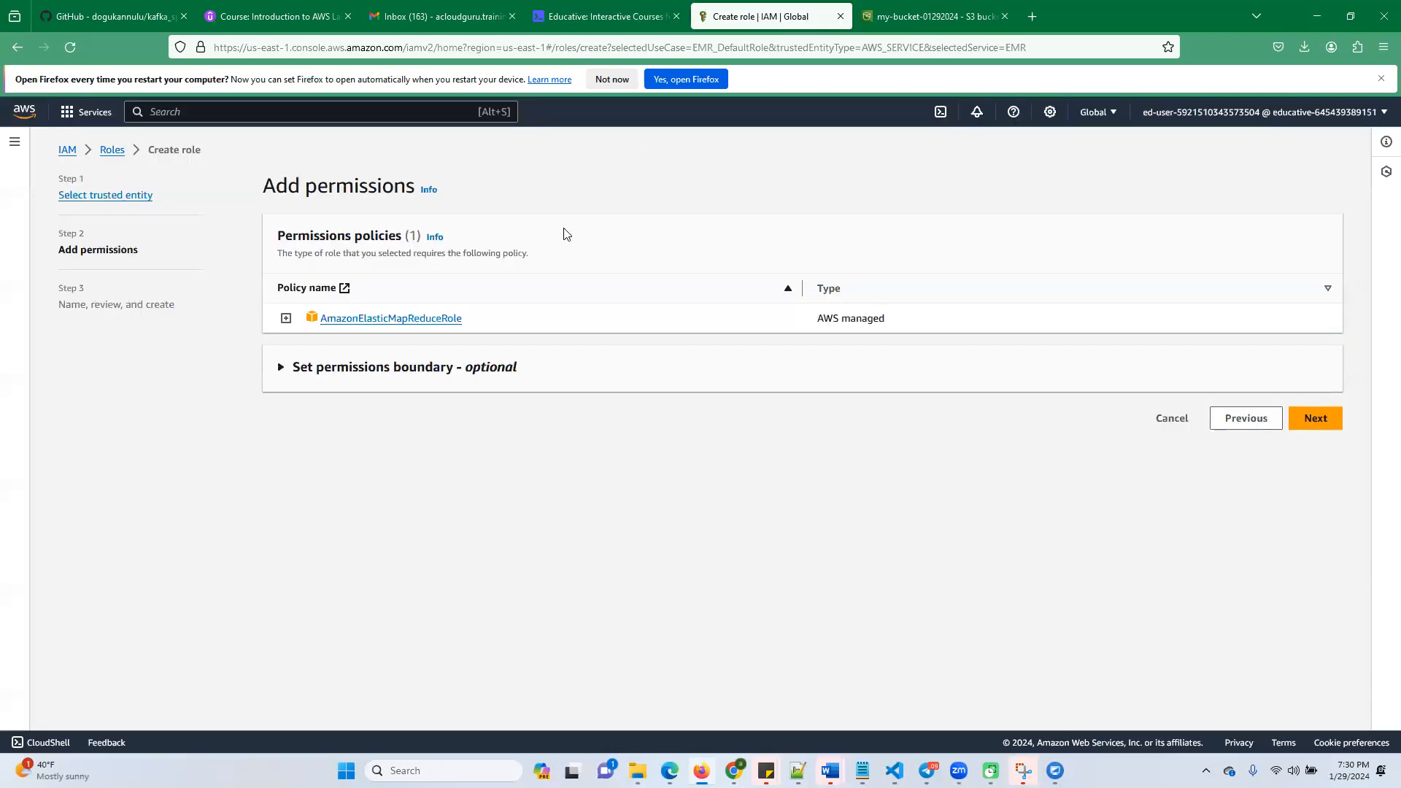
left_click(1246, 422)
left_click(566, 373)
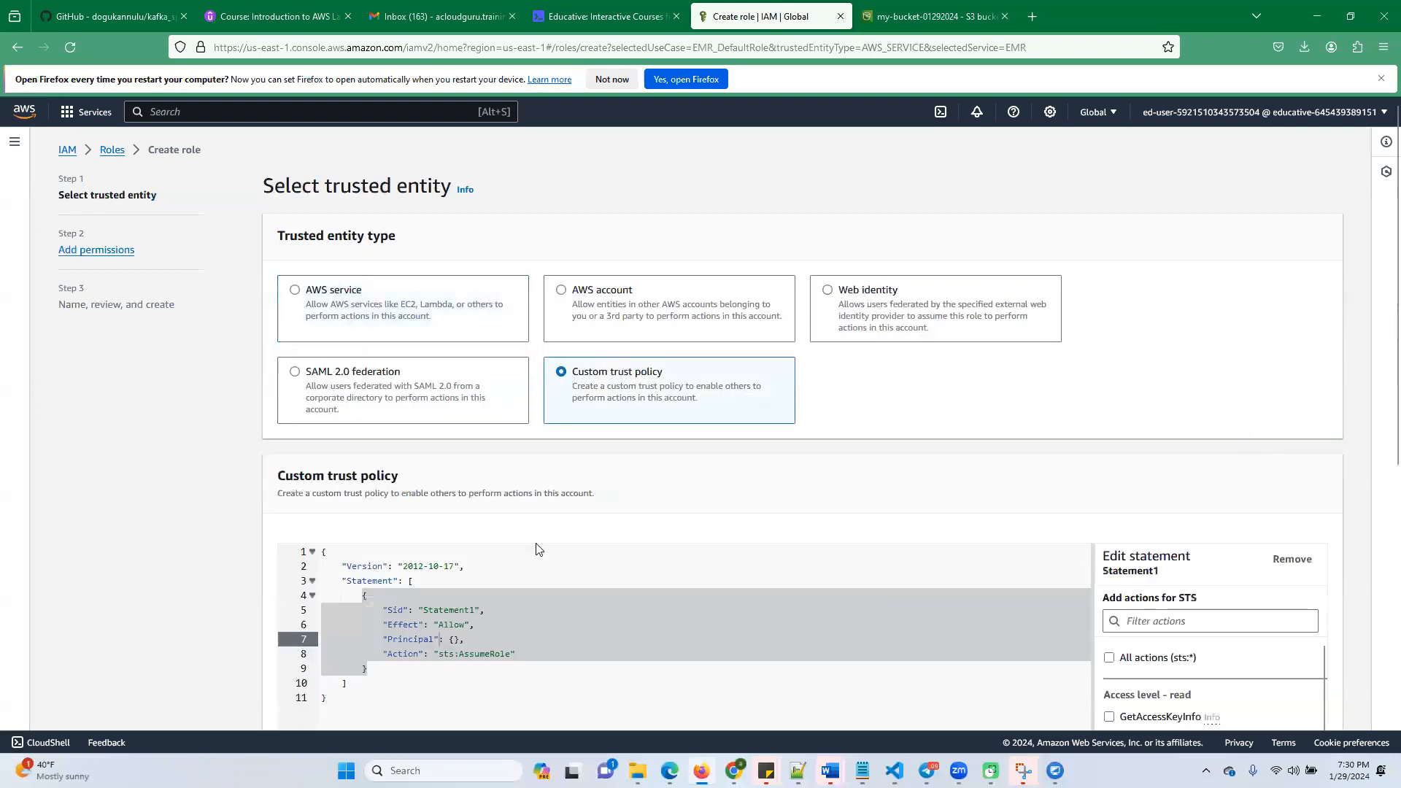
Replace the default trust policy JSON with the copied elasticmapreduce.amazonaws.com policy and continue to the permissions
scroll(388, 547, "down", 3)
left_click(378, 492)
key("ctrl+a")
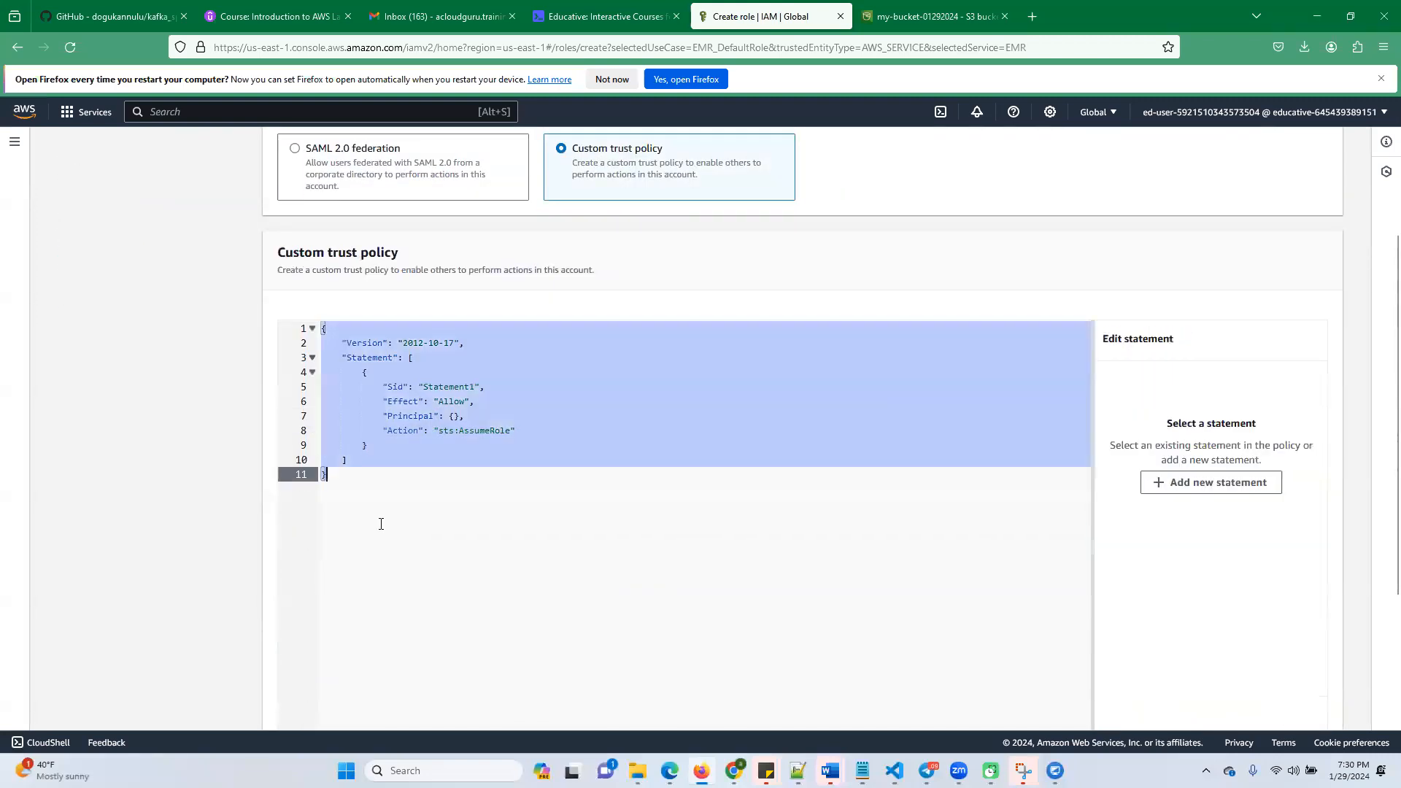
key("BackSpace")
key("ctrl+b")
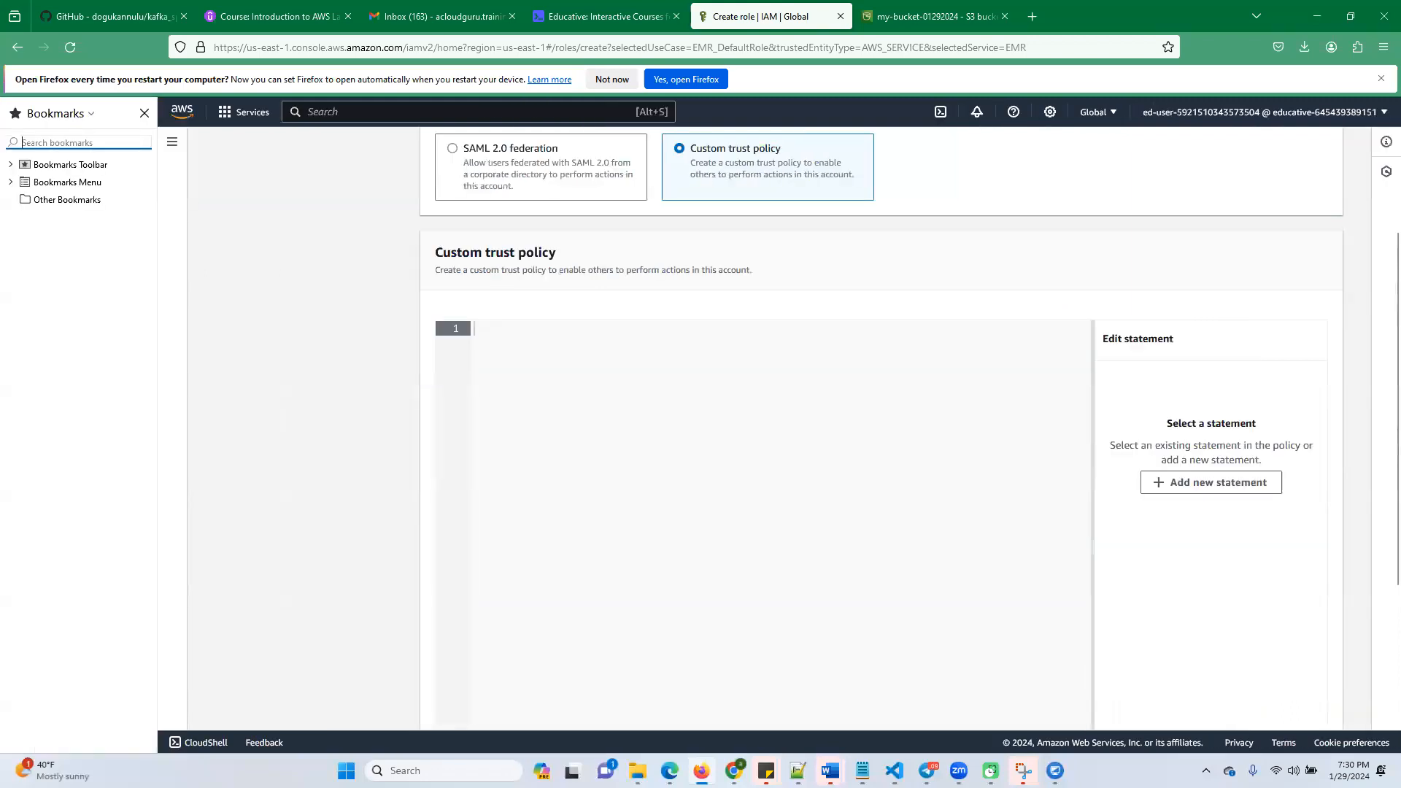
left_click(144, 112)
key("ctrl+v")
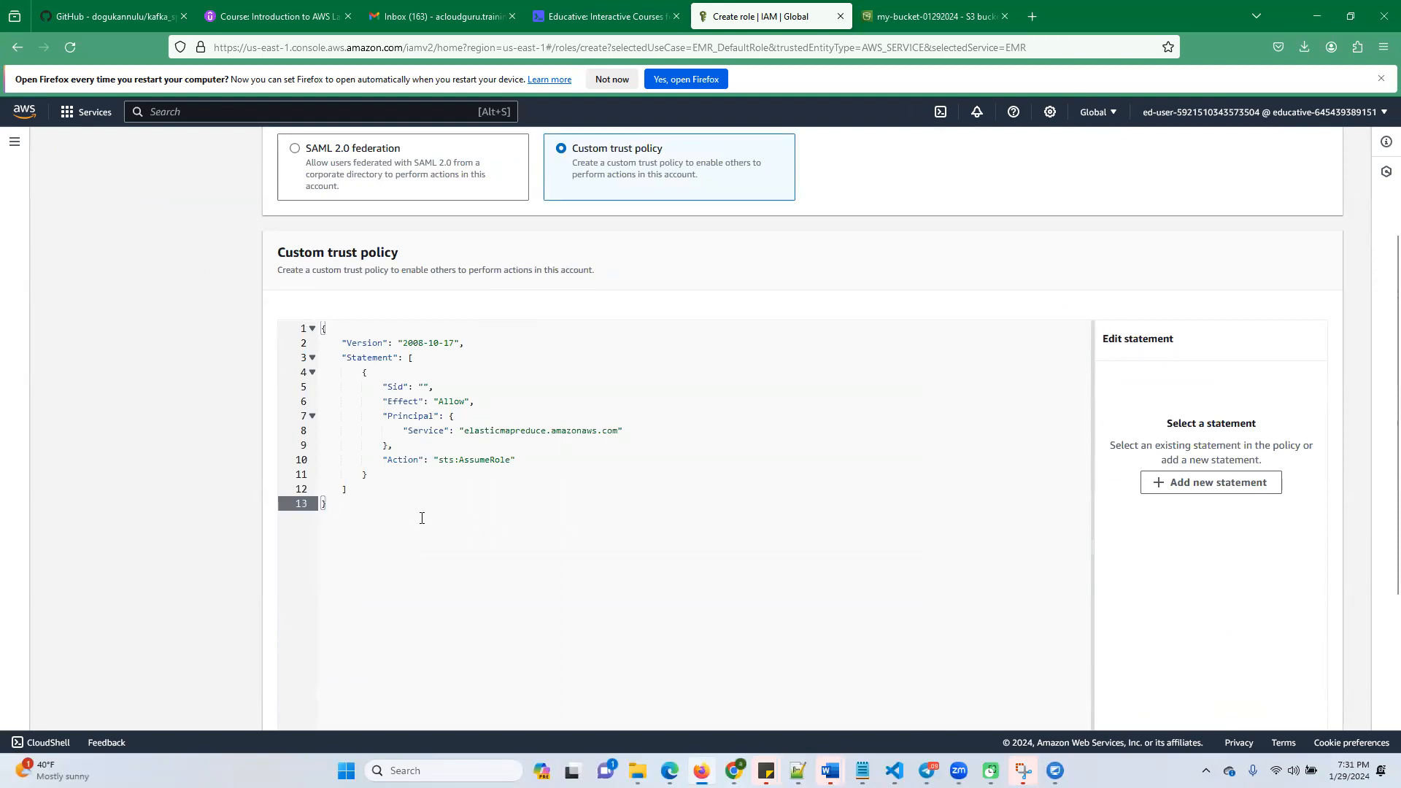
scroll(439, 513, "up", 3)
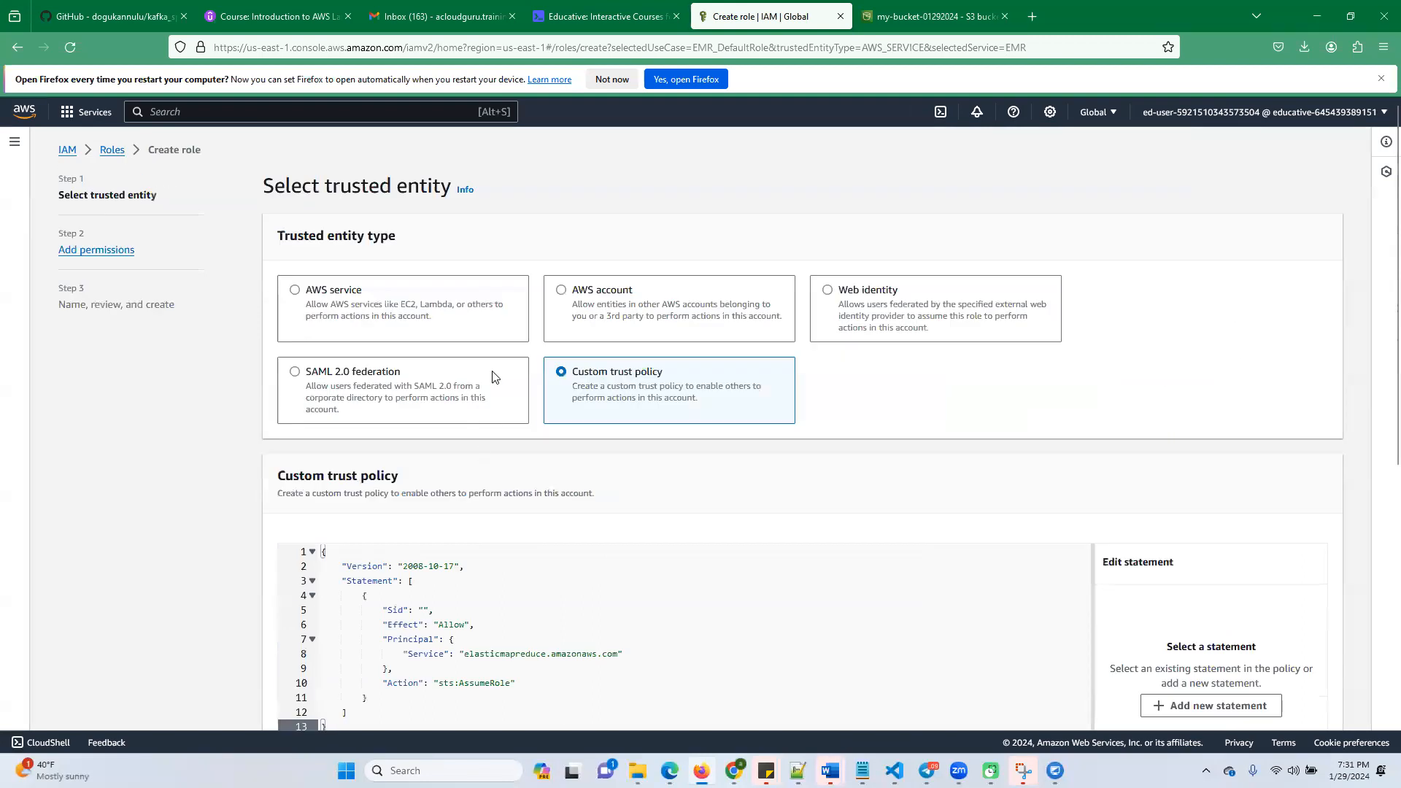
scroll(473, 615, "down", 6)
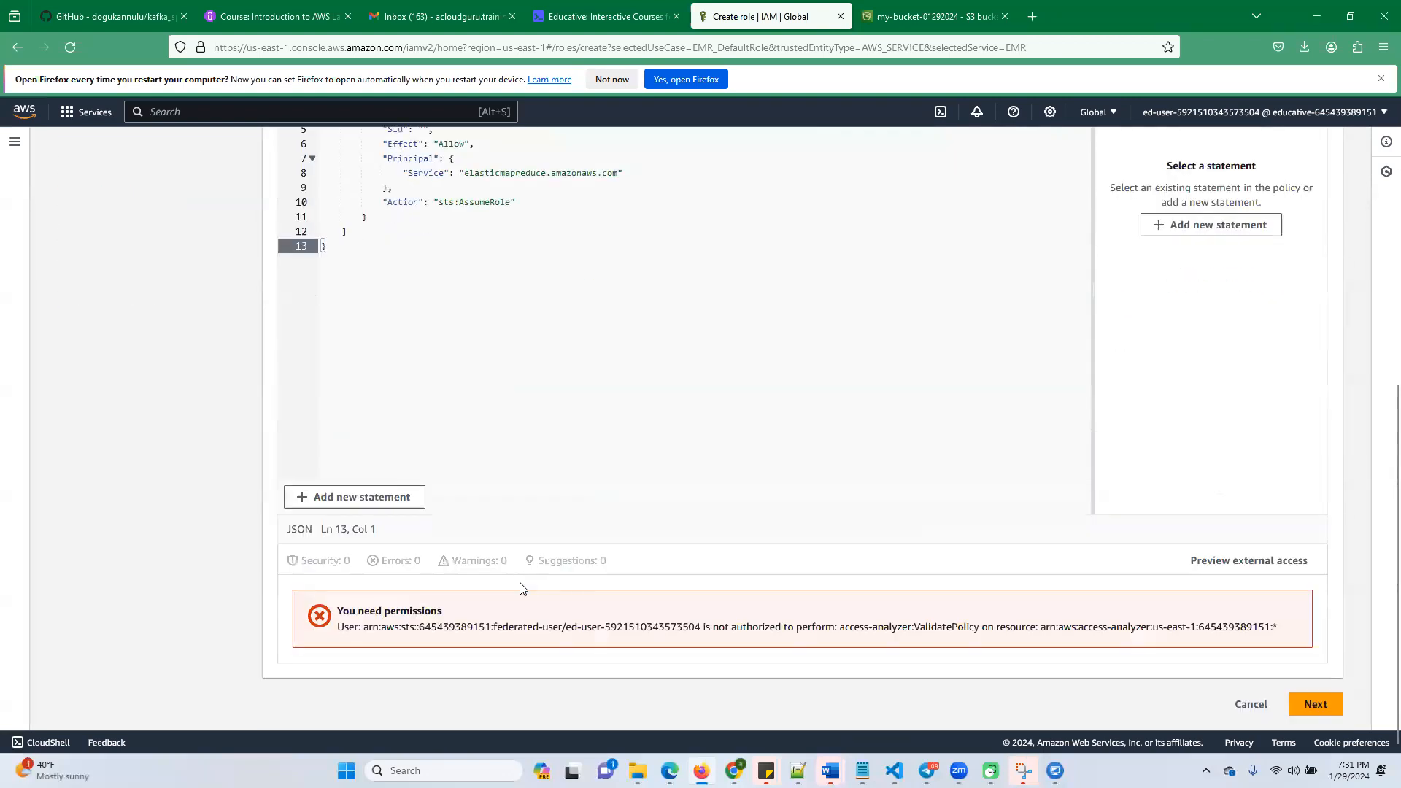
scroll(986, 484, "up", 6)
scroll(986, 483, "down", 6)
left_click(1315, 704)
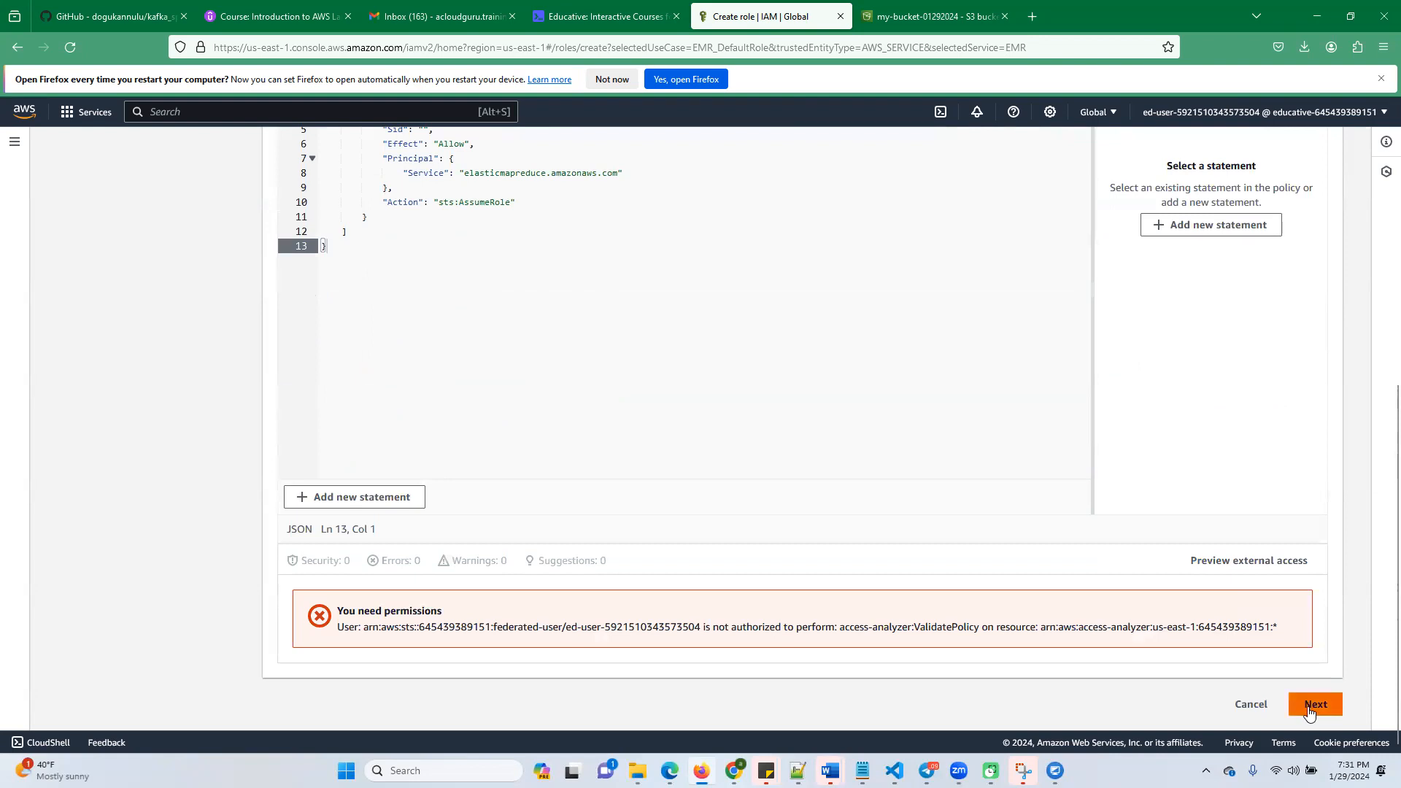
Find the required permissions policy in the Educative lab instructions and copy its name, AWSEMRServicePolicy
left_click(599, 16)
scroll(599, 569, "down", 5)
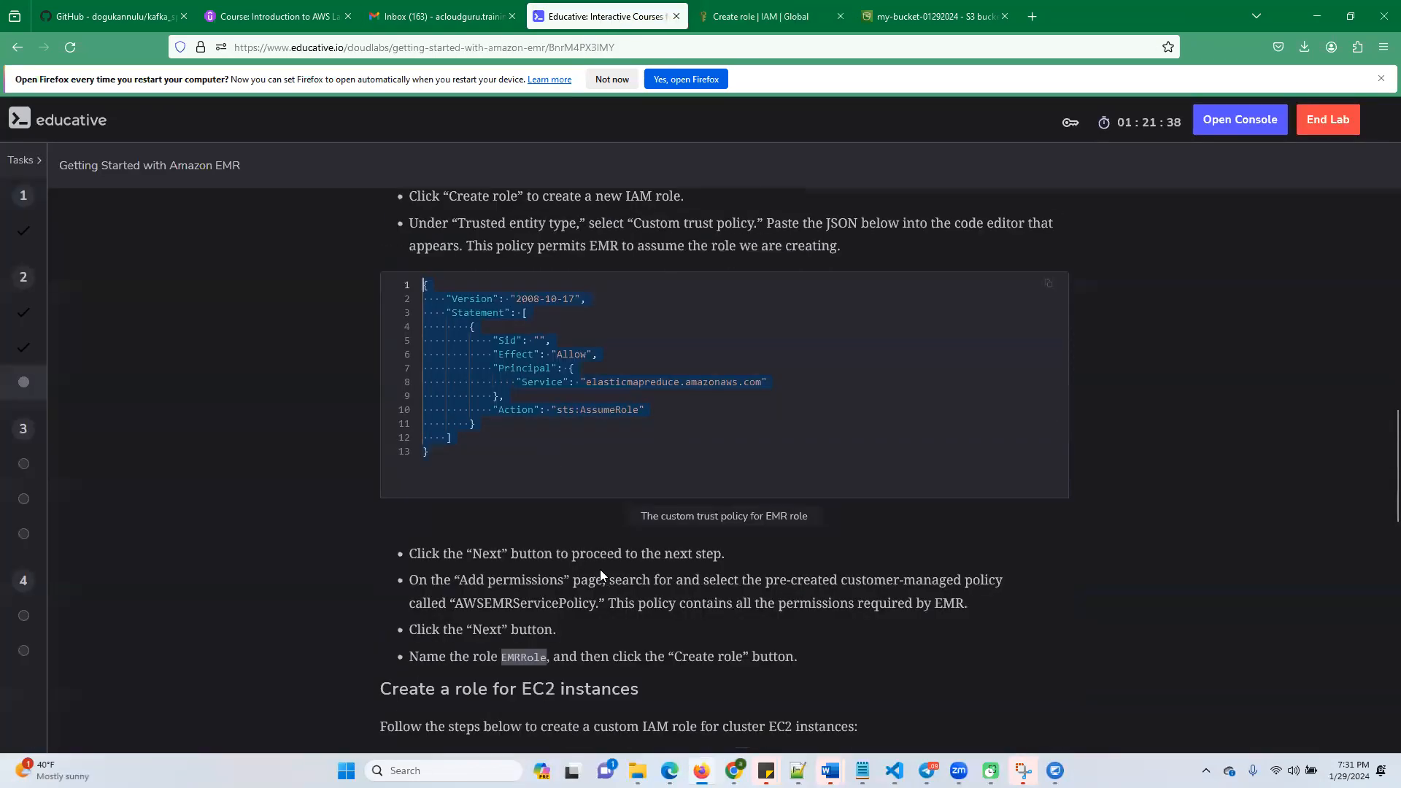
double_click(516, 436)
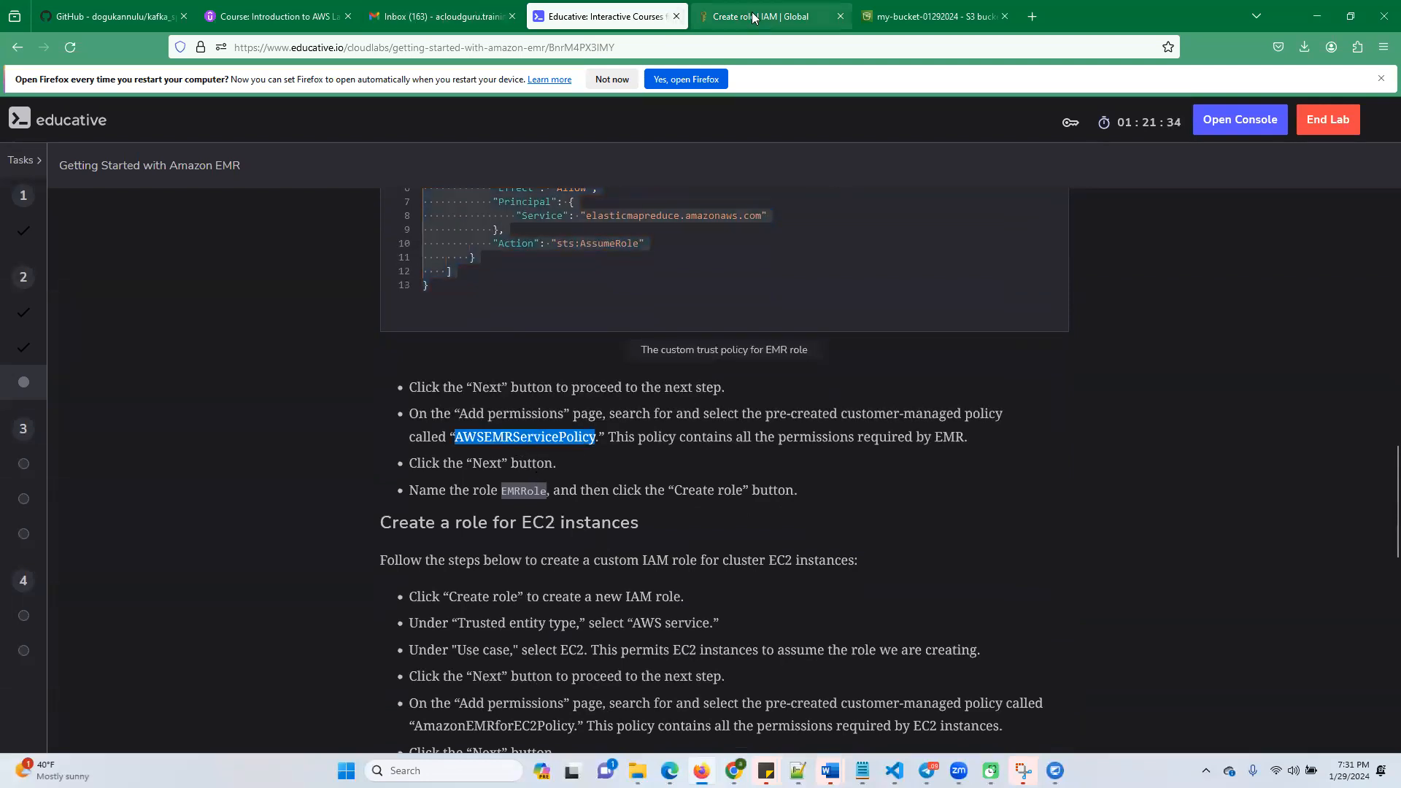
Back in the IAM role creation, find and select the AWSEMRServicePolicy policy and continue to naming and review
left_click(921, 13)
left_click(772, 18)
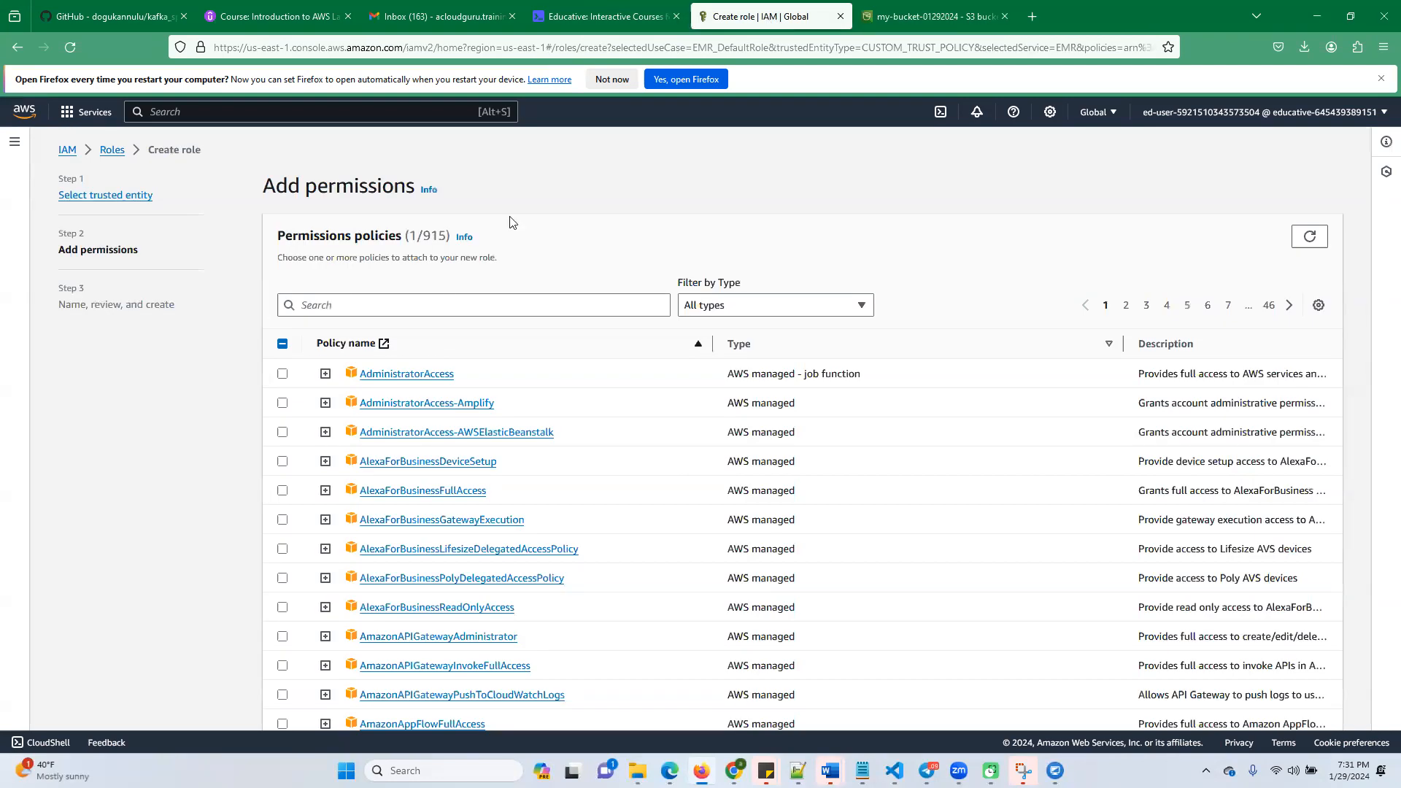
left_click(416, 296)
key("ctrl+v")
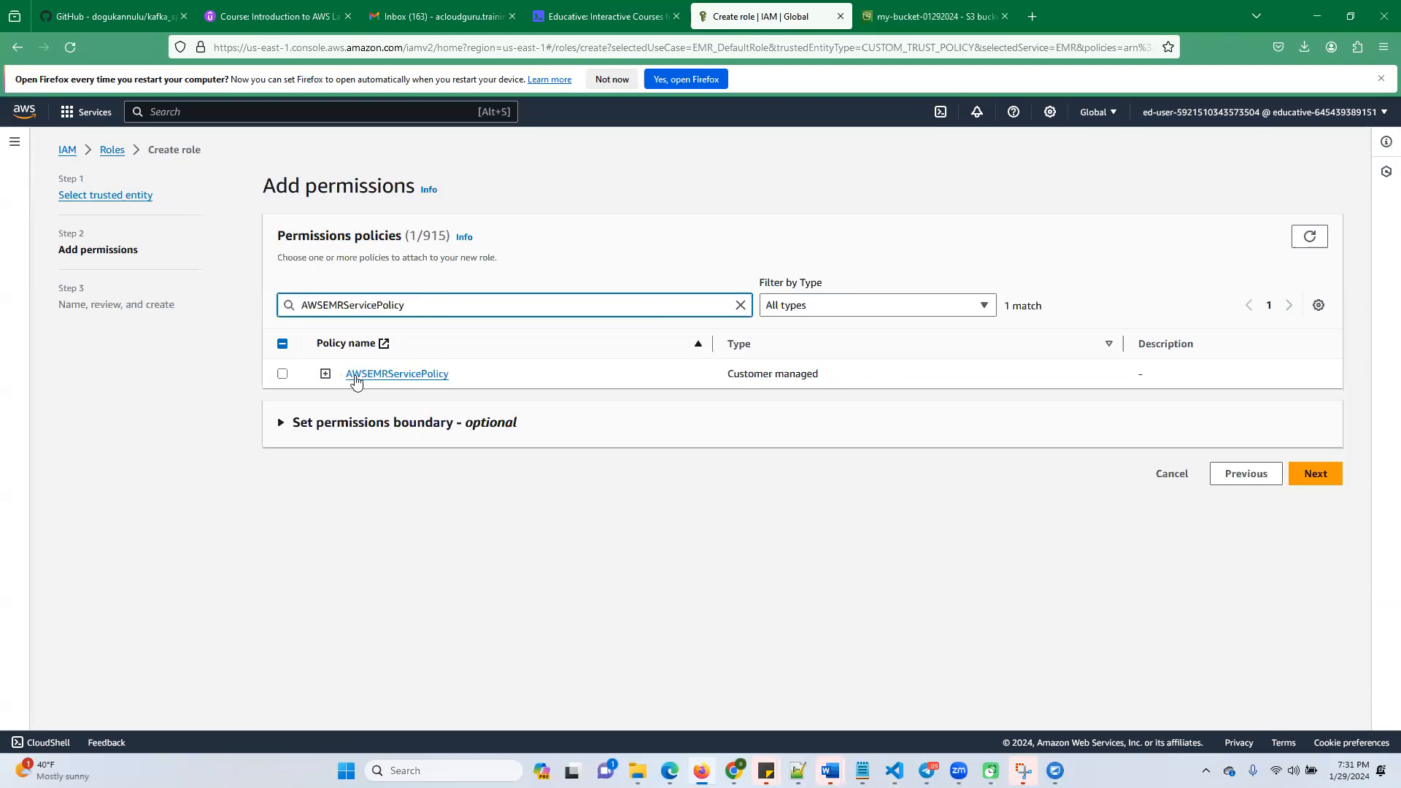
left_click(283, 373)
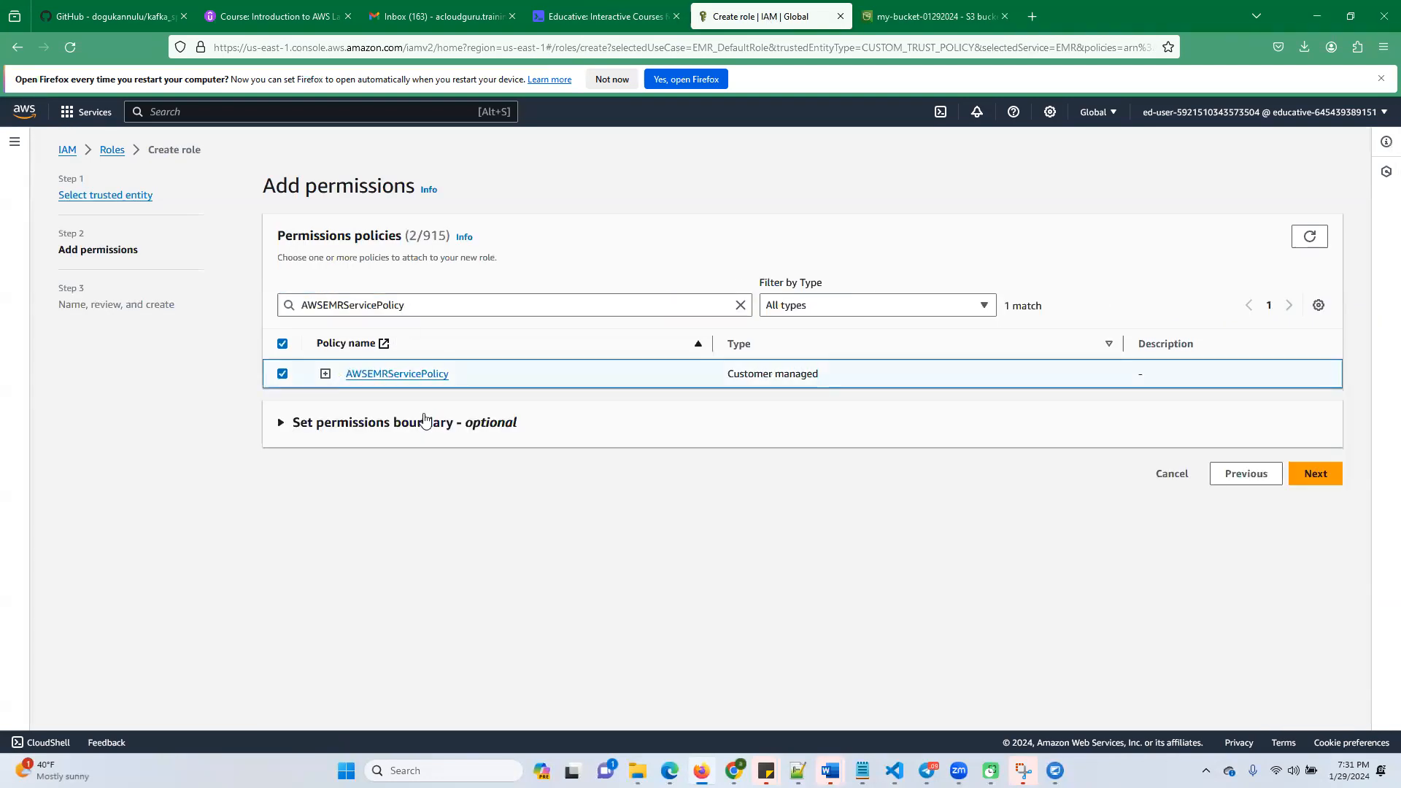
left_click(1316, 473)
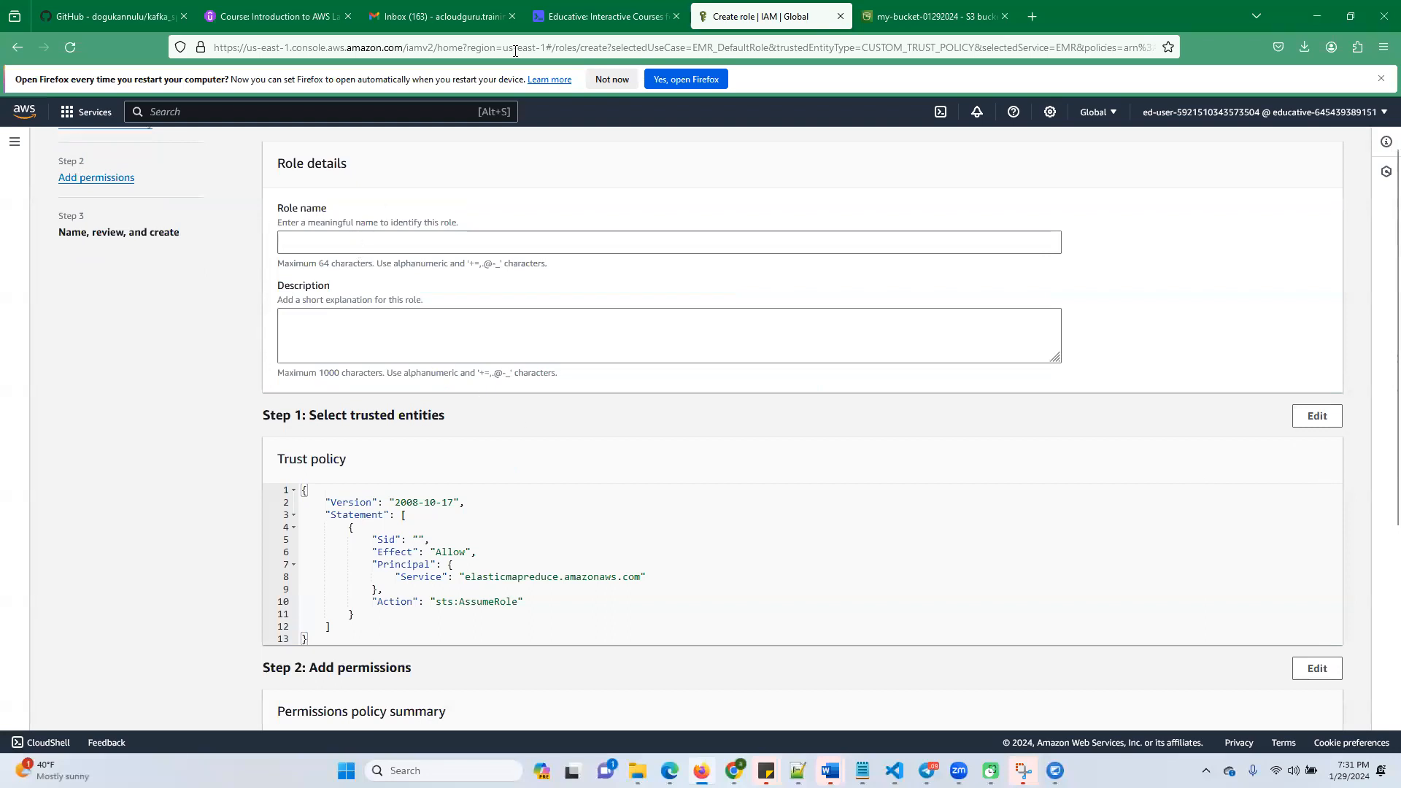
Name the role EMRRole, copying the name from the Educative lab instructions, and create the role
left_click(598, 16)
left_click(514, 490)
double_click(515, 489)
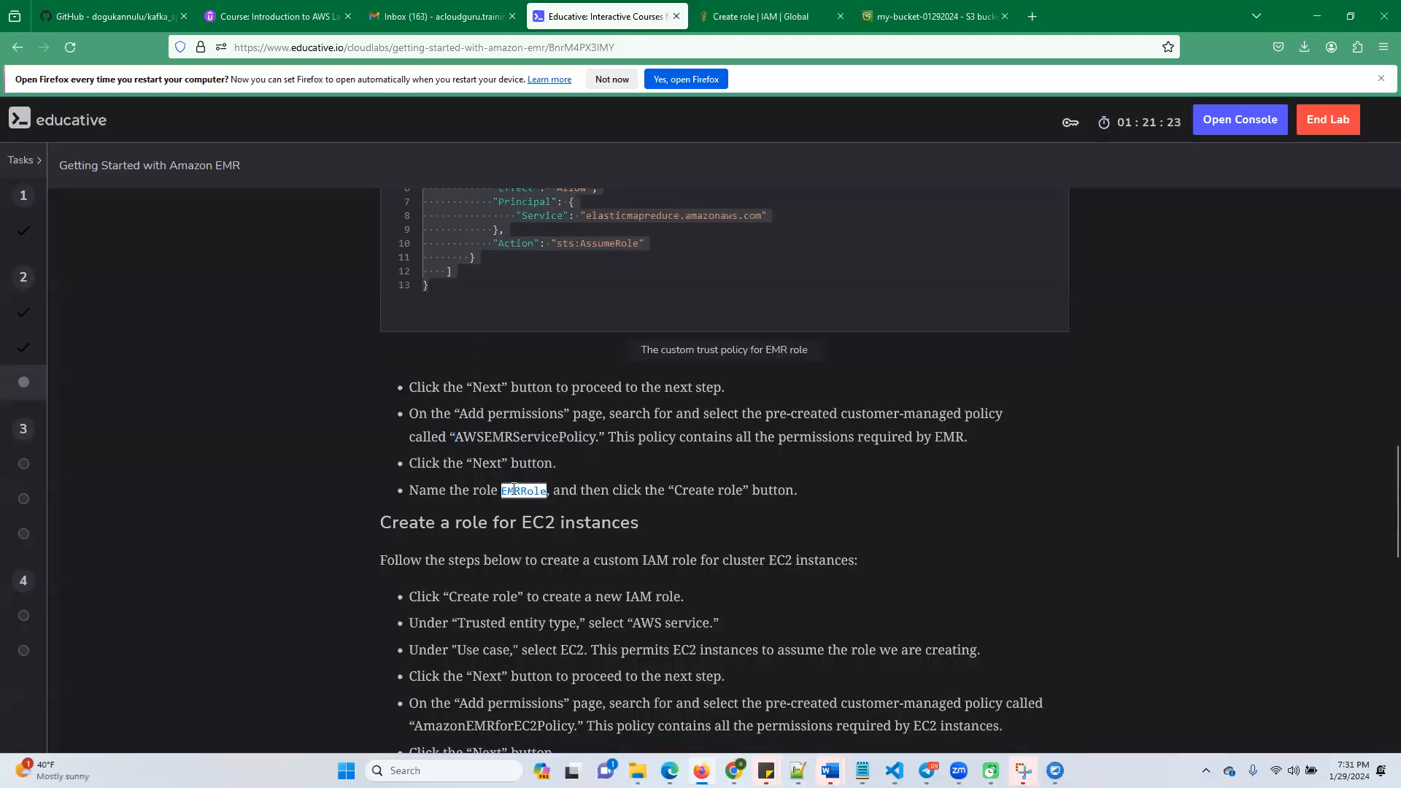
left_click(941, 18)
left_click(761, 20)
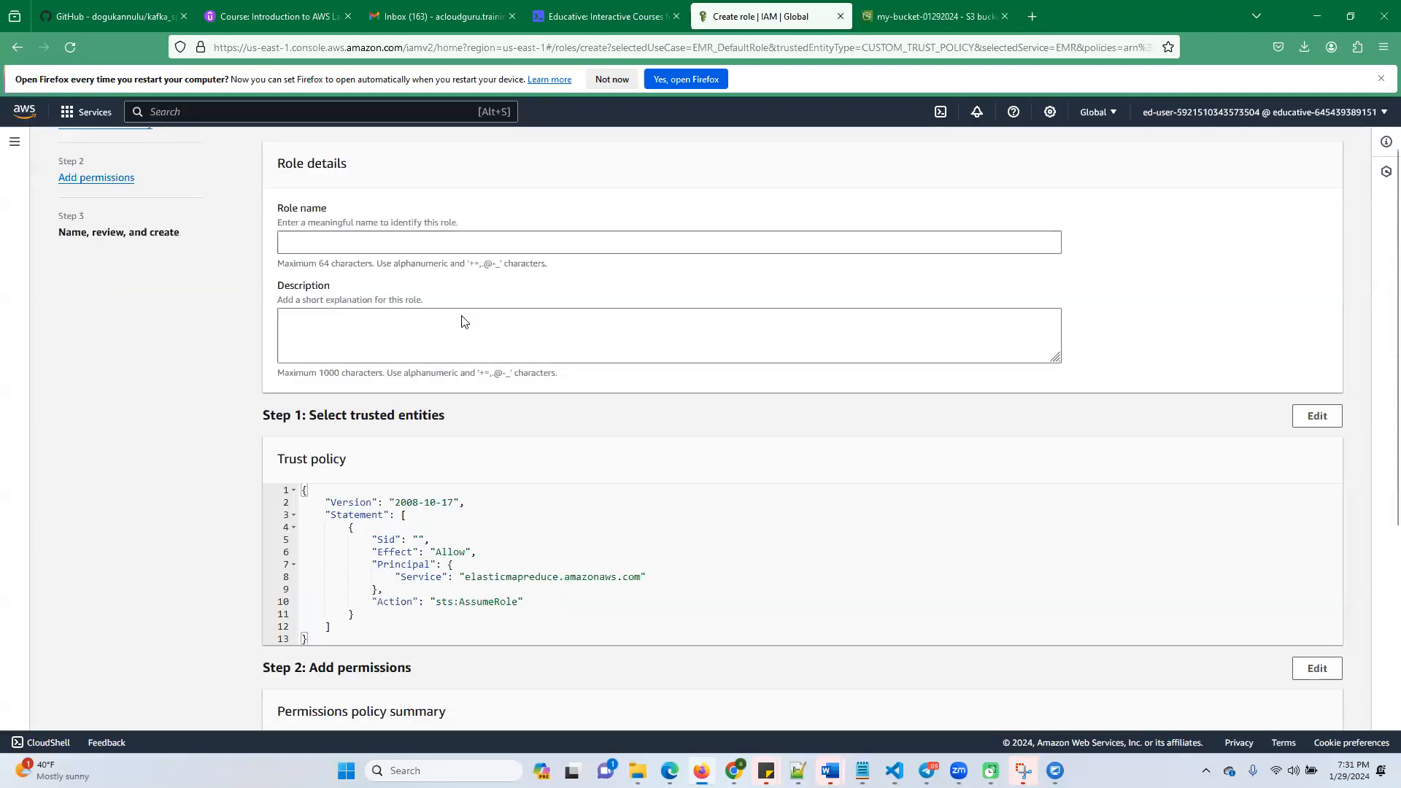
left_click(332, 245)
key("ctrl+v")
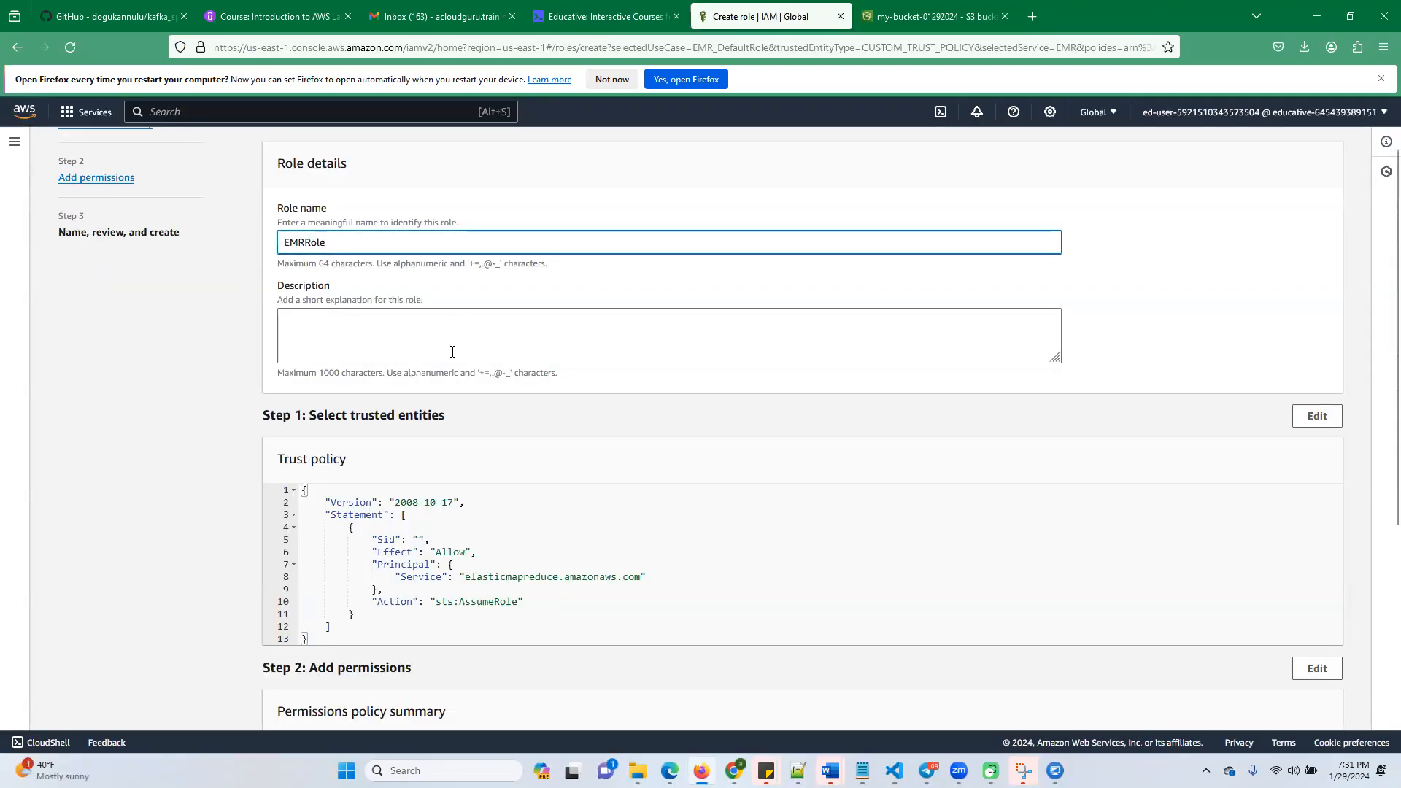
scroll(711, 590, "down", 5)
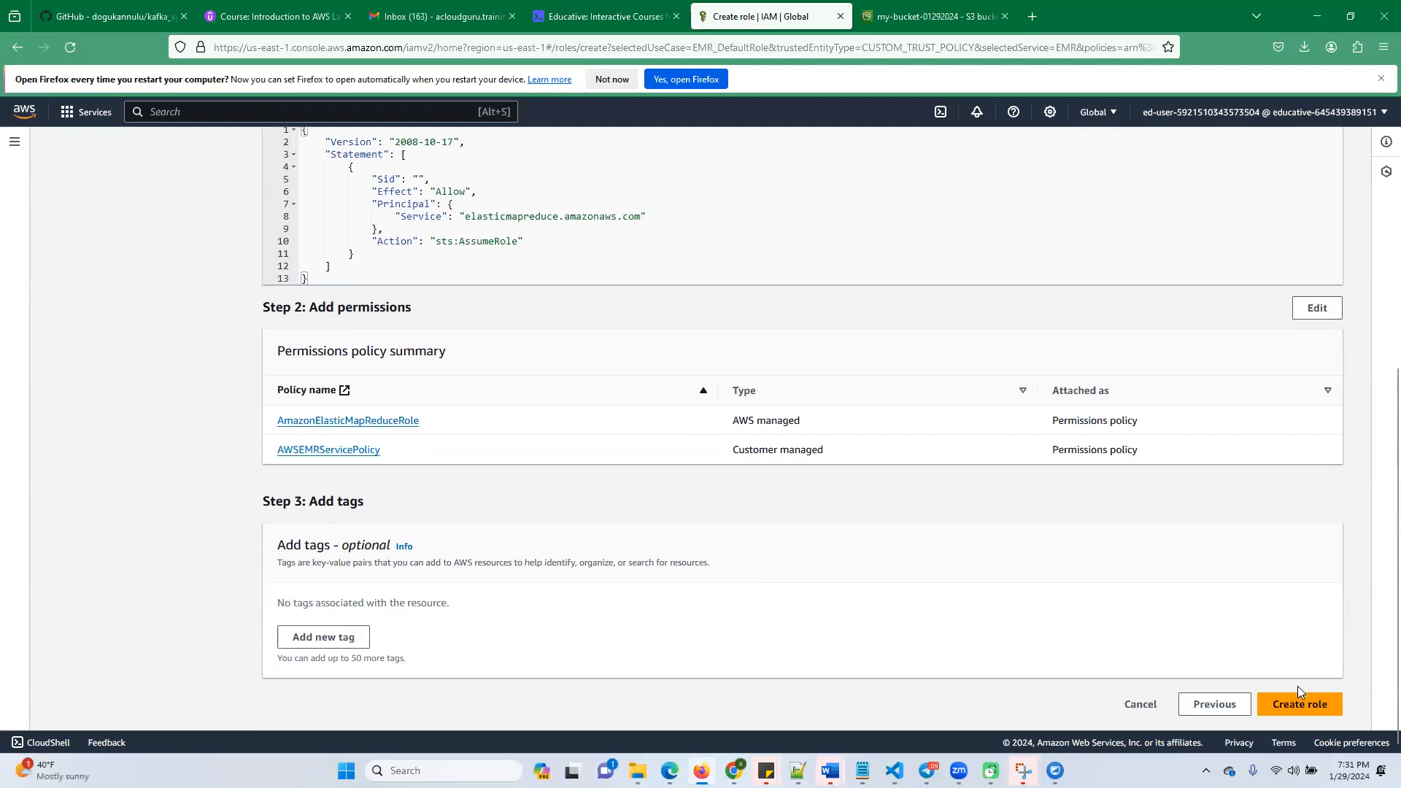
left_click(1293, 705)
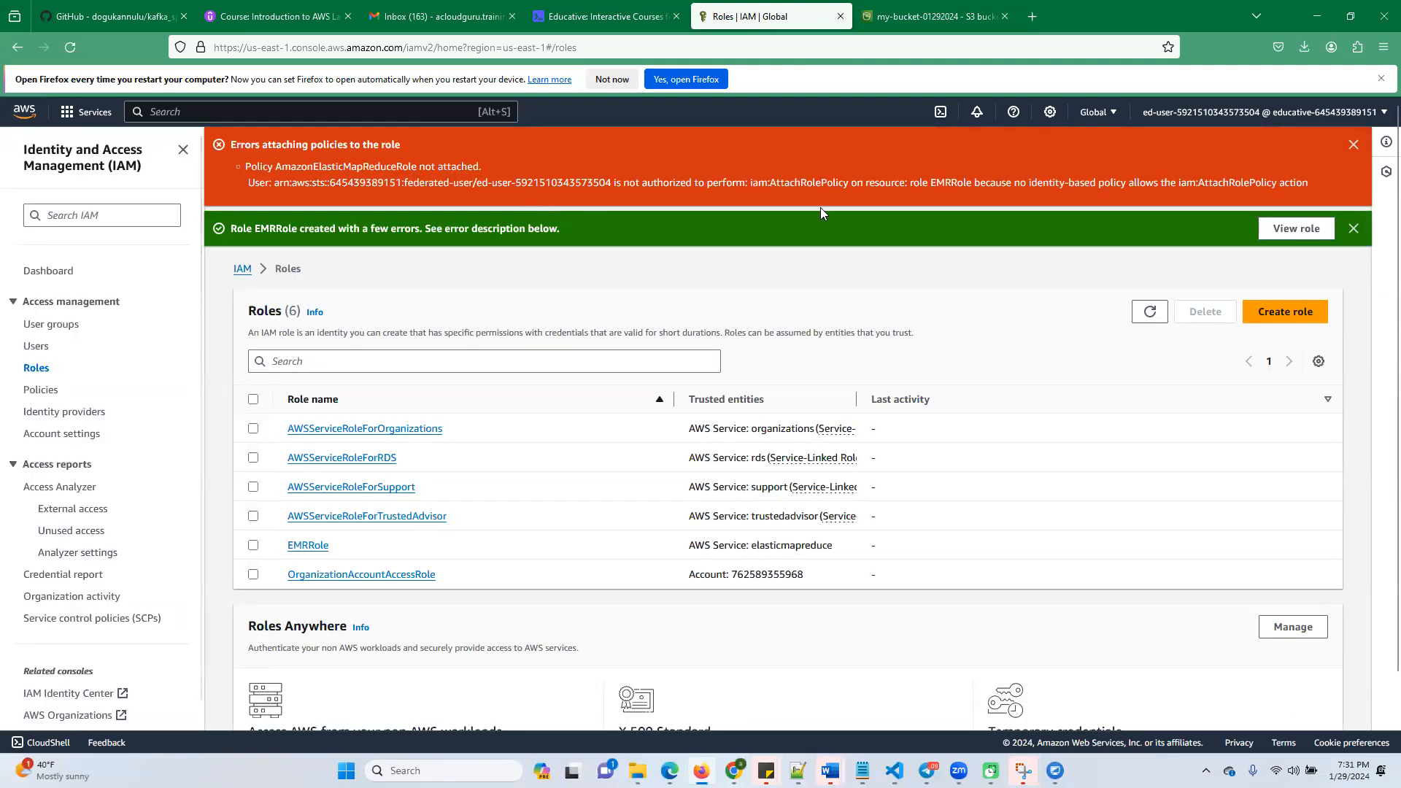
Dismiss the policy error, open EMRRole from the roles list and start attaching policies to it
left_click(1354, 145)
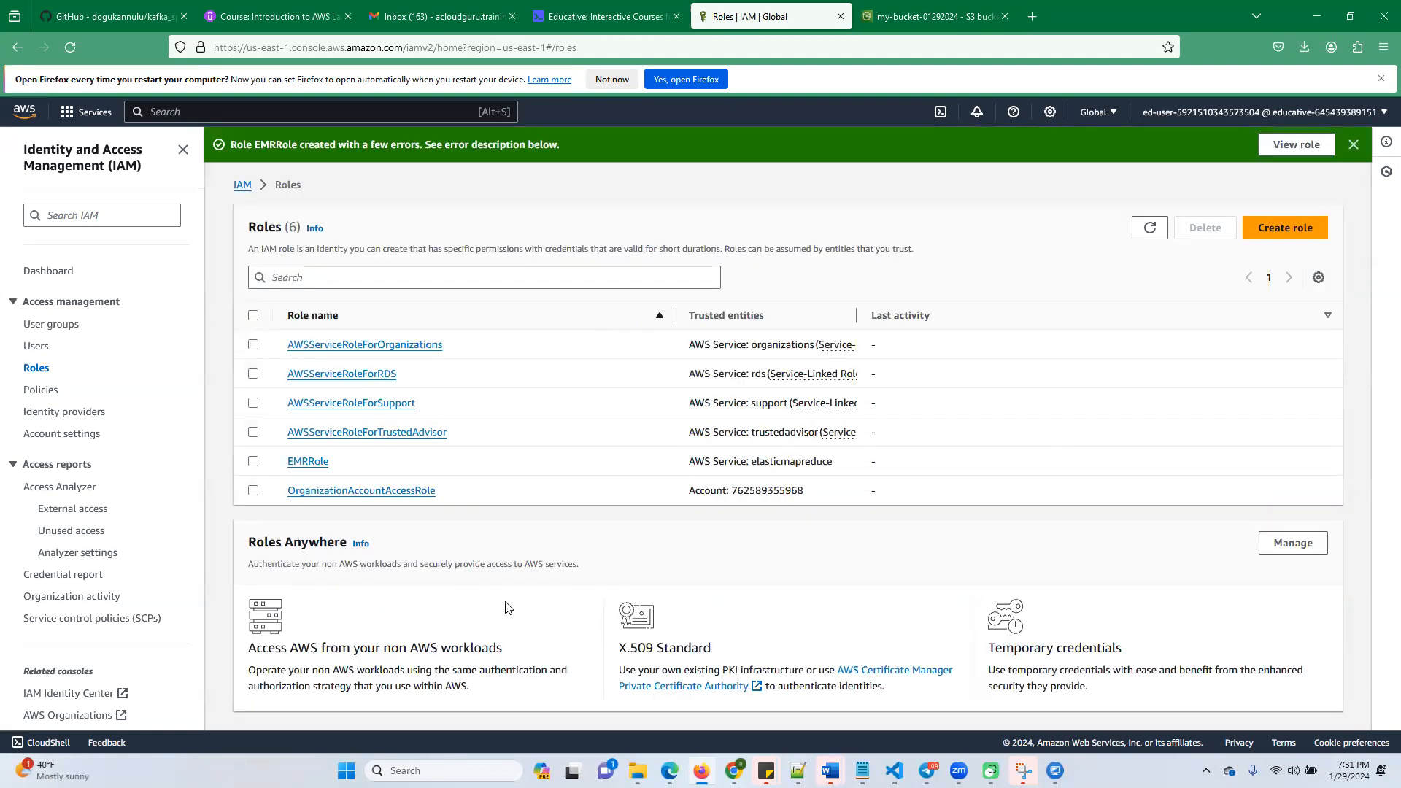
left_click(308, 462)
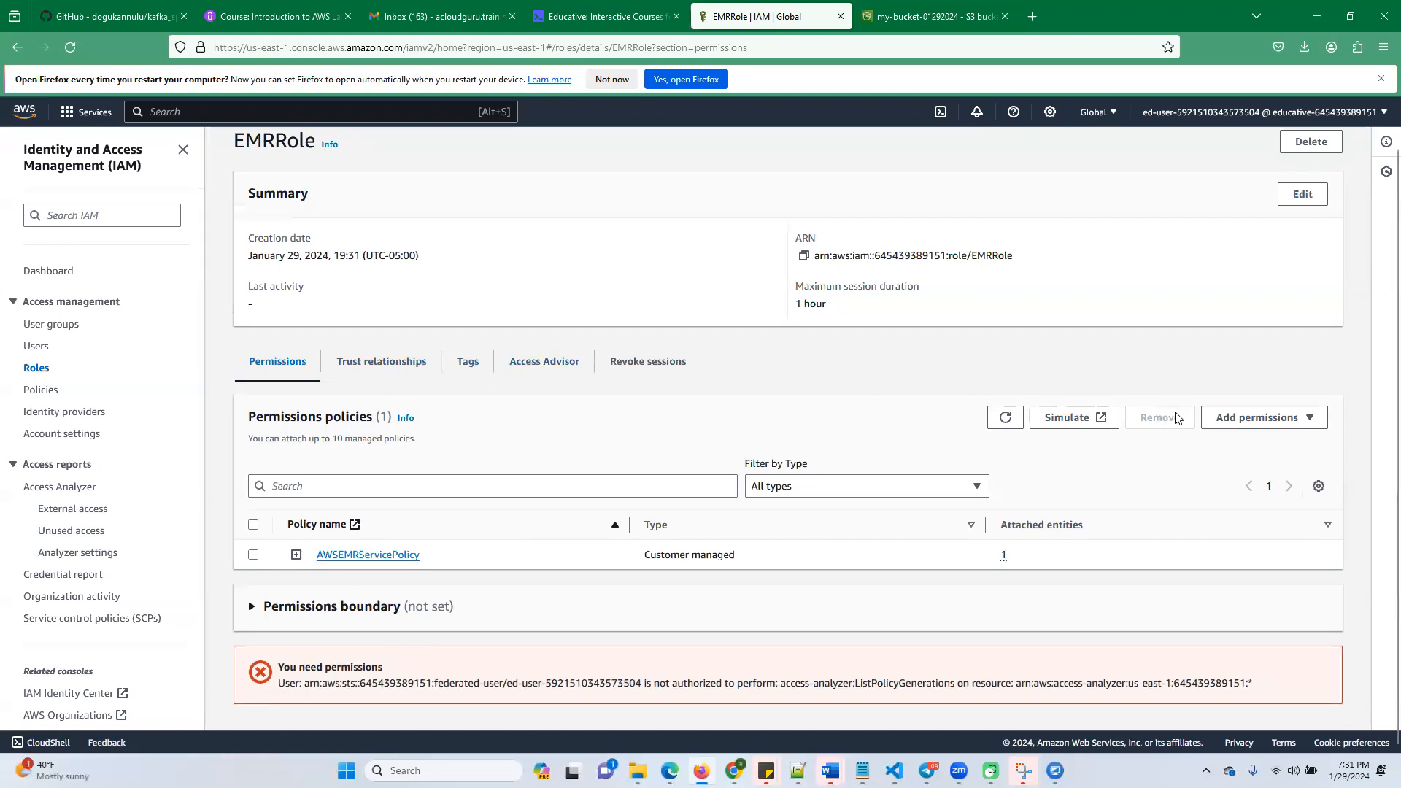
left_click(1266, 418)
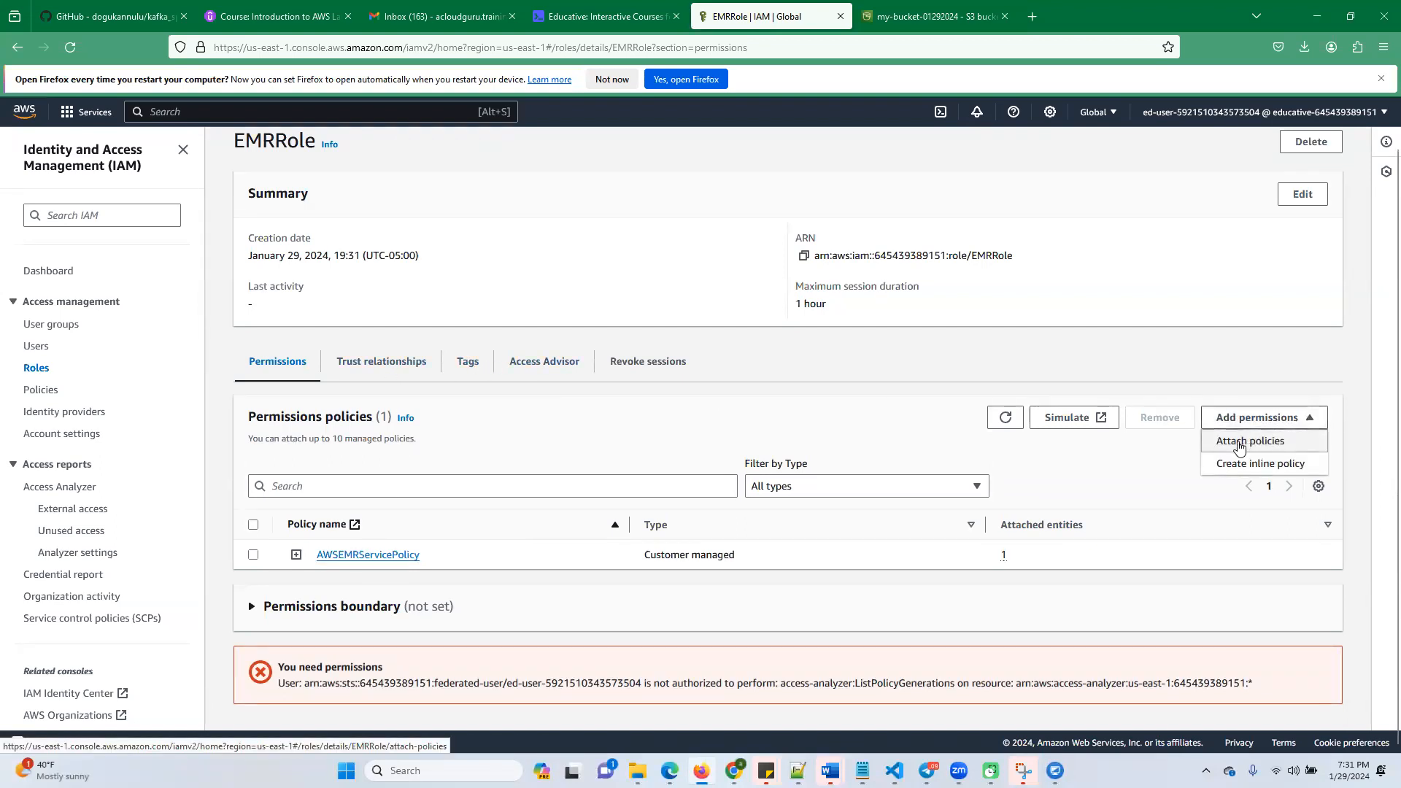
left_click(1244, 443)
left_click(170, 300)
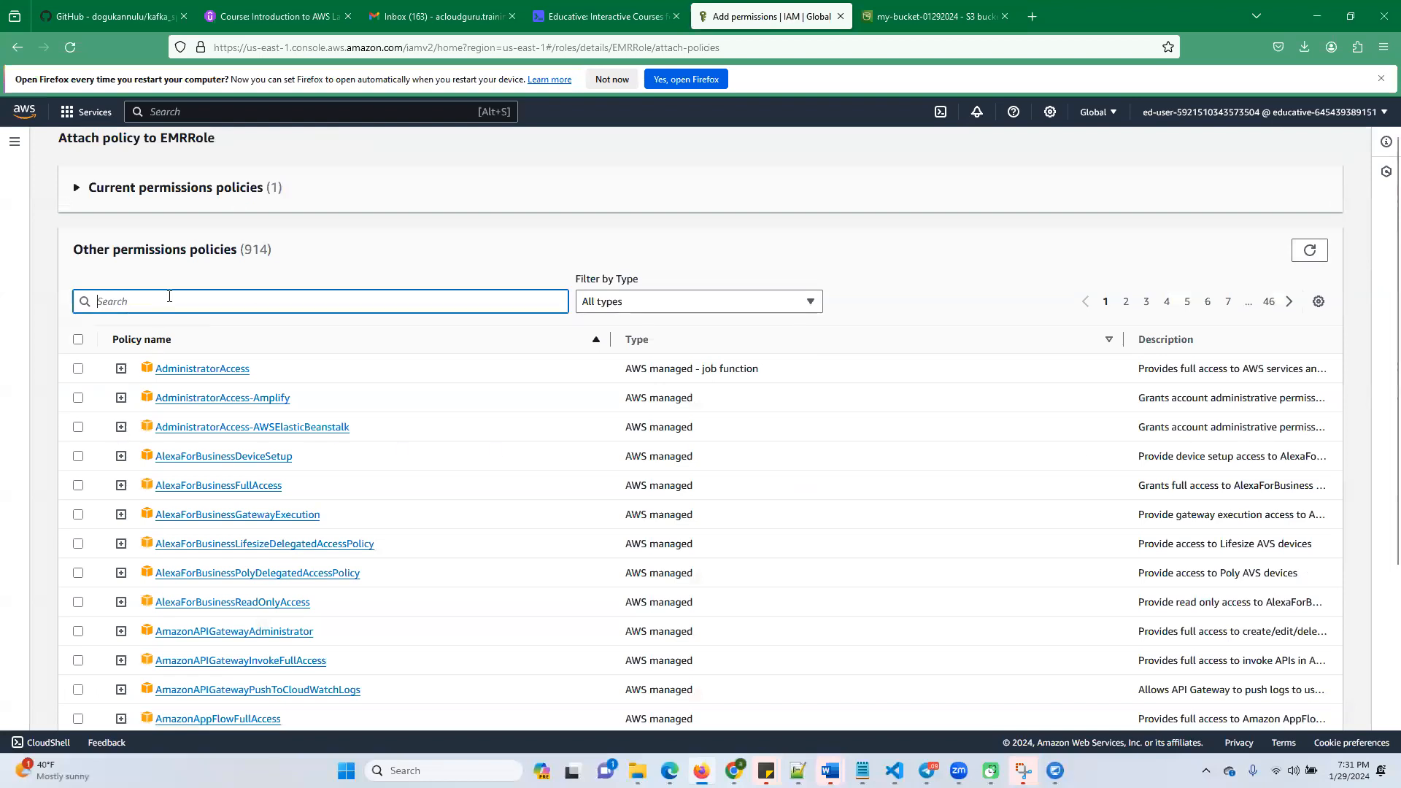
type("EMRRole")
double_click(179, 354)
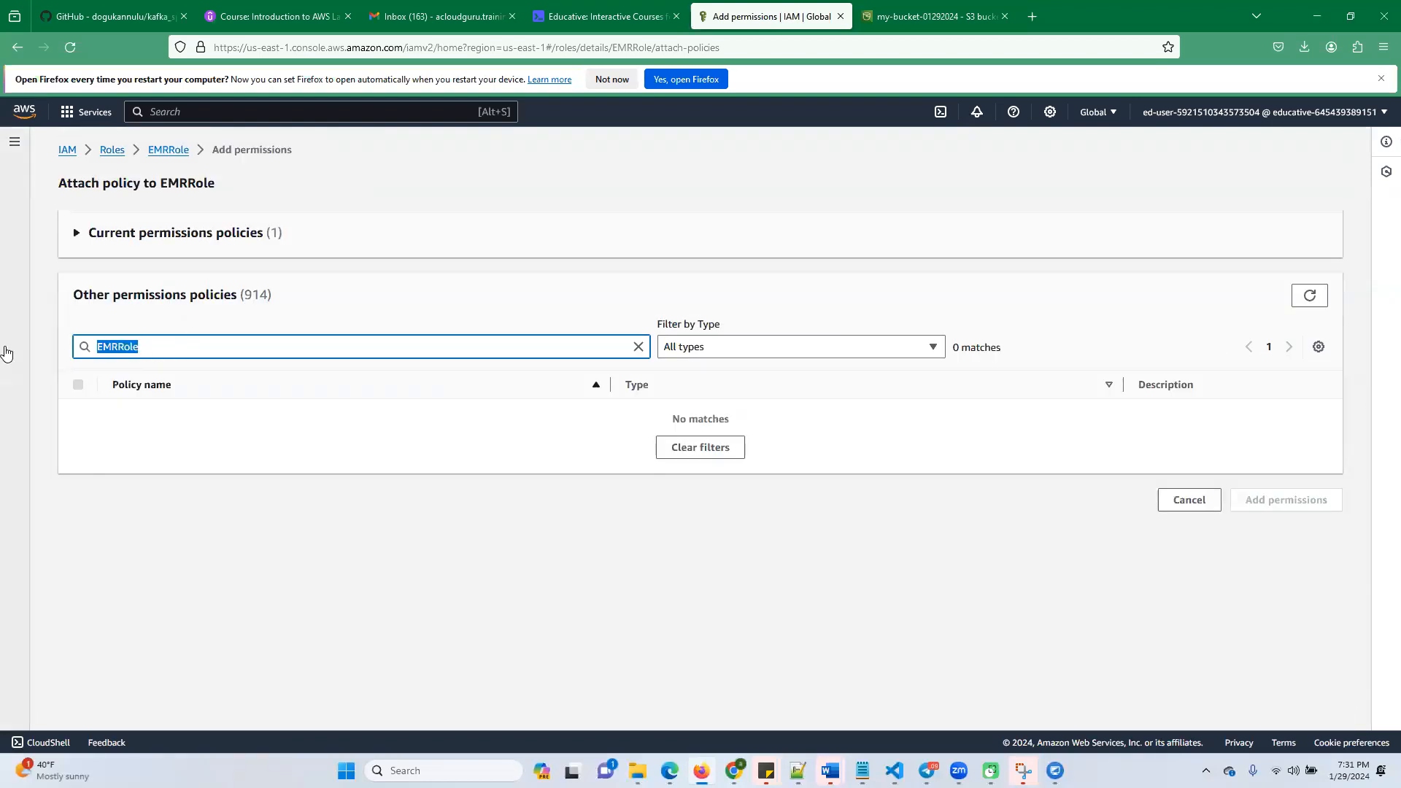
key("BackSpace")
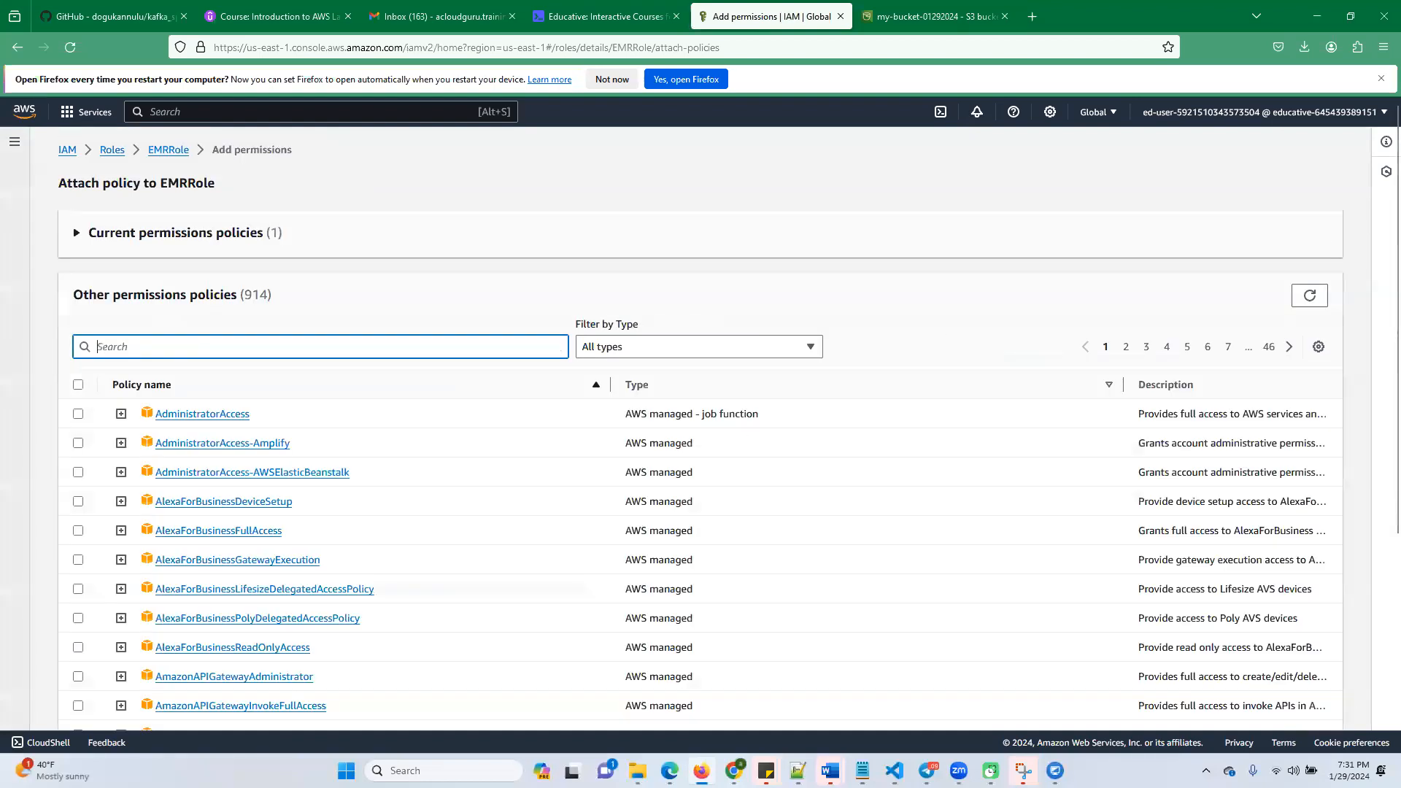
Copy AWSEMRServicePolicy from the Educative lab instructions, search EMRRole's attachable policies for it in IAM, and expand the role's current permissions policies
left_click(606, 16)
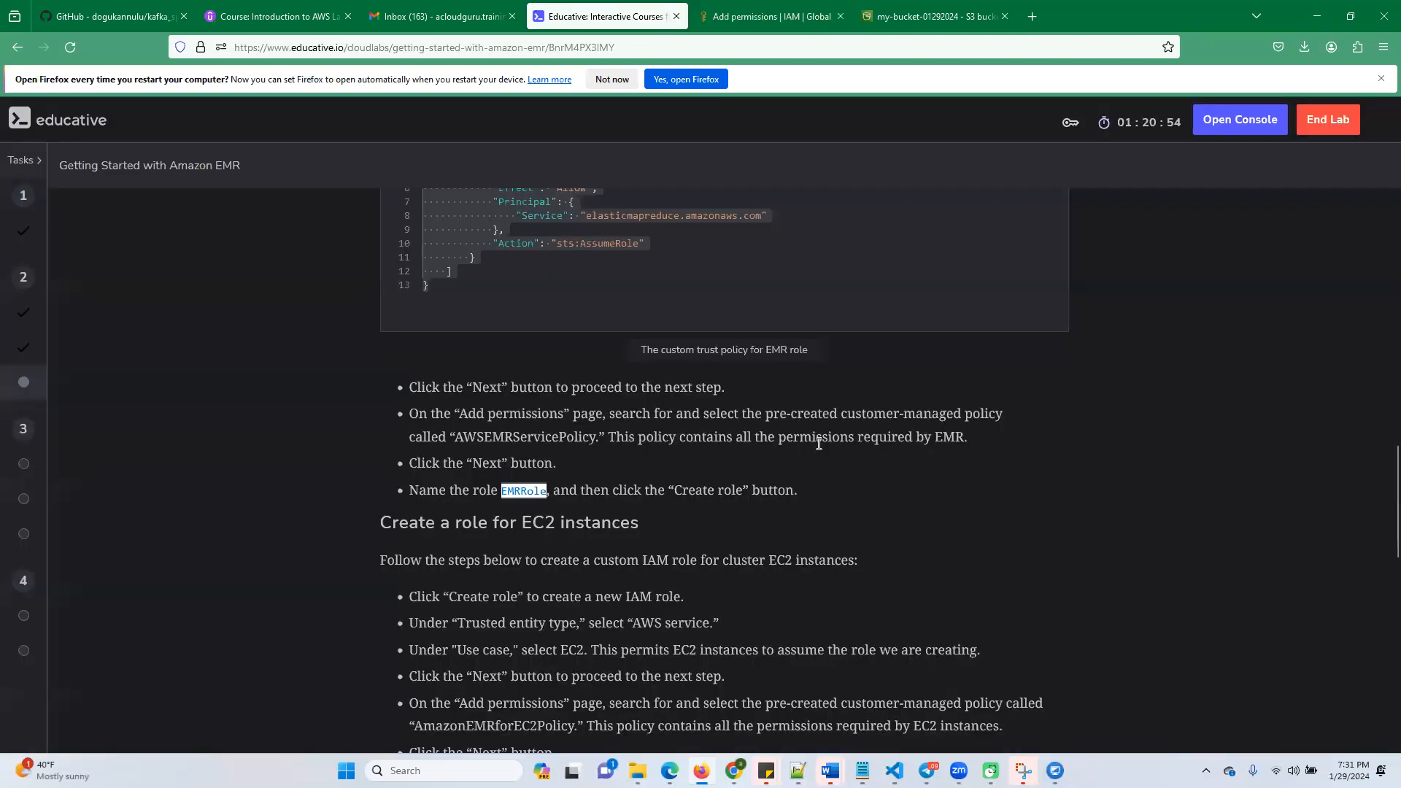
double_click(540, 437)
key("ctrl+c")
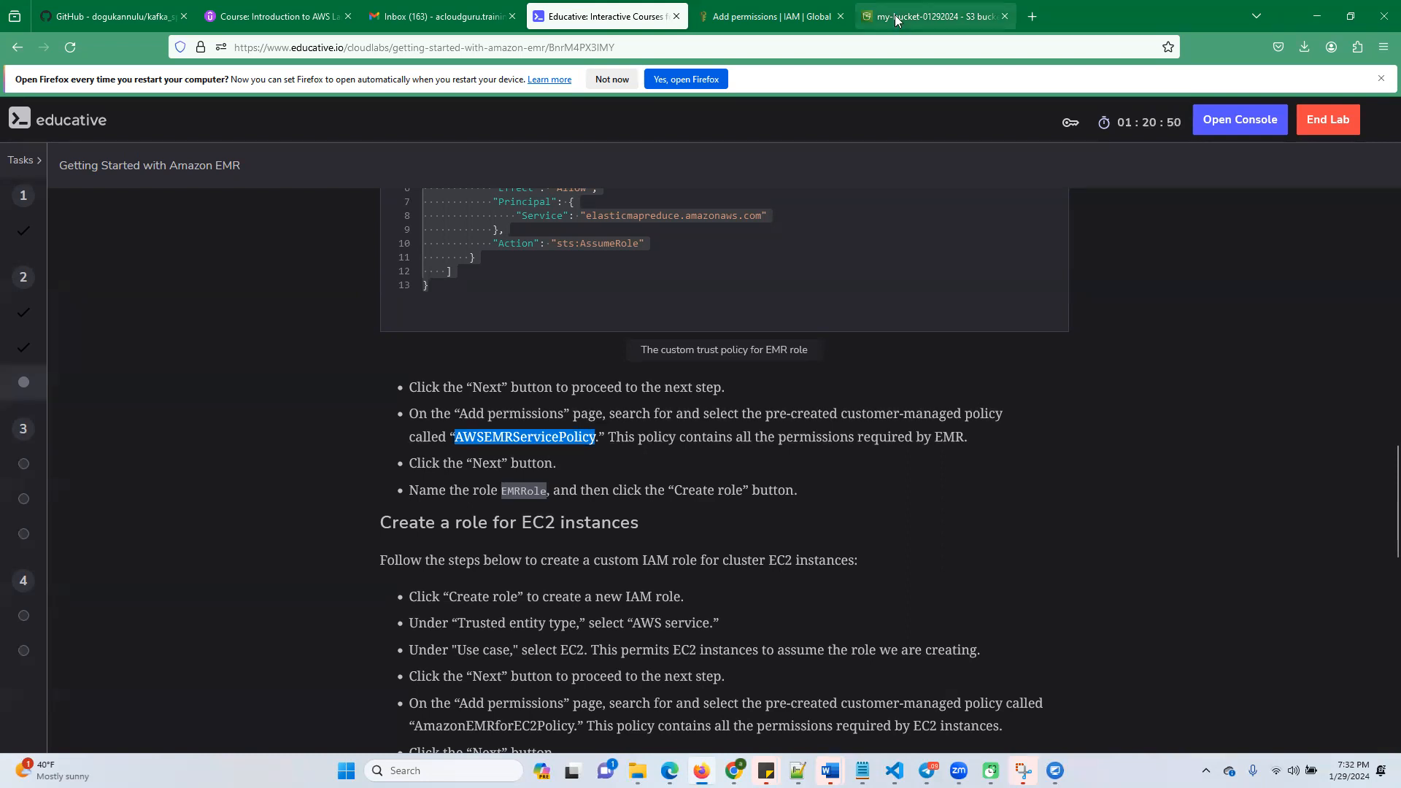
left_click(766, 18)
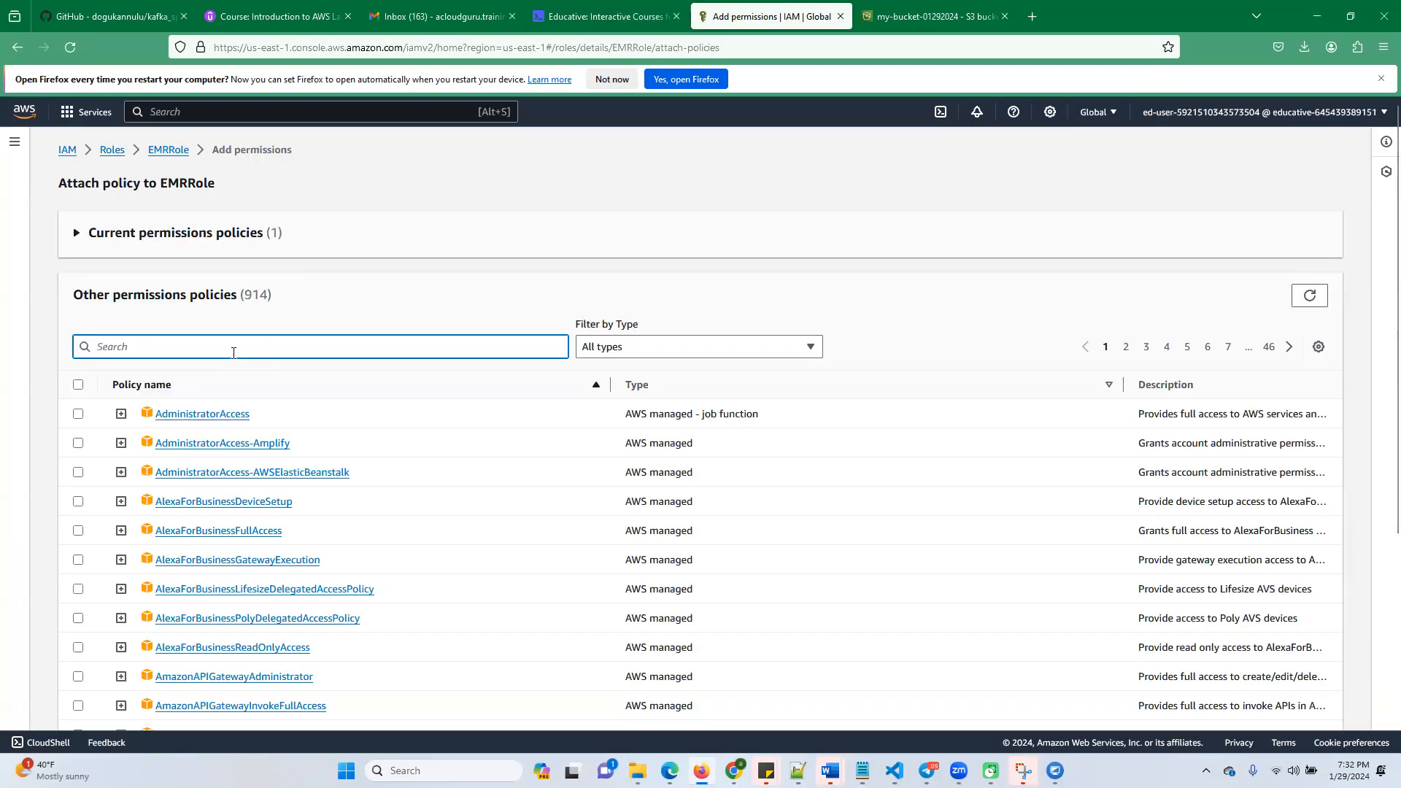
key("ctrl+v")
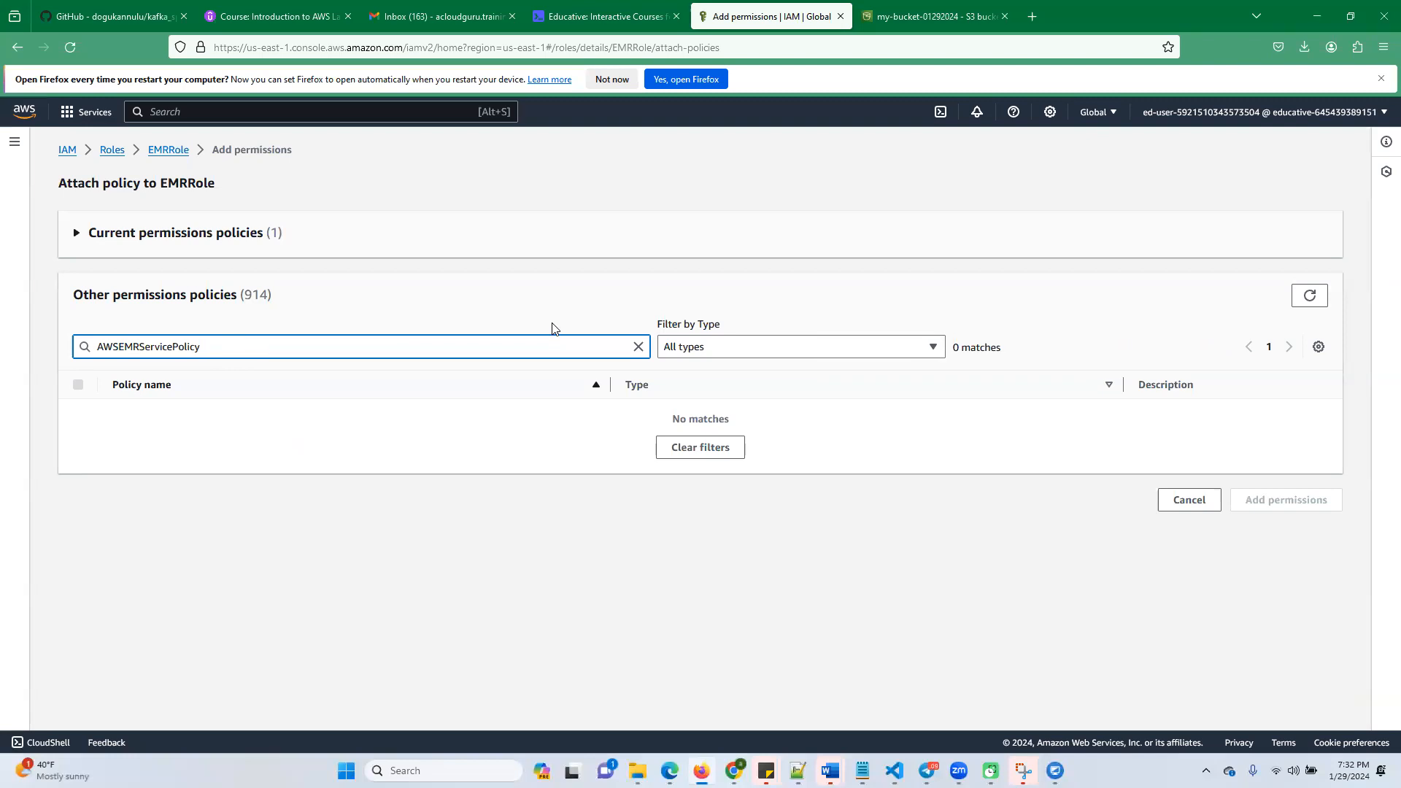
left_click(438, 294)
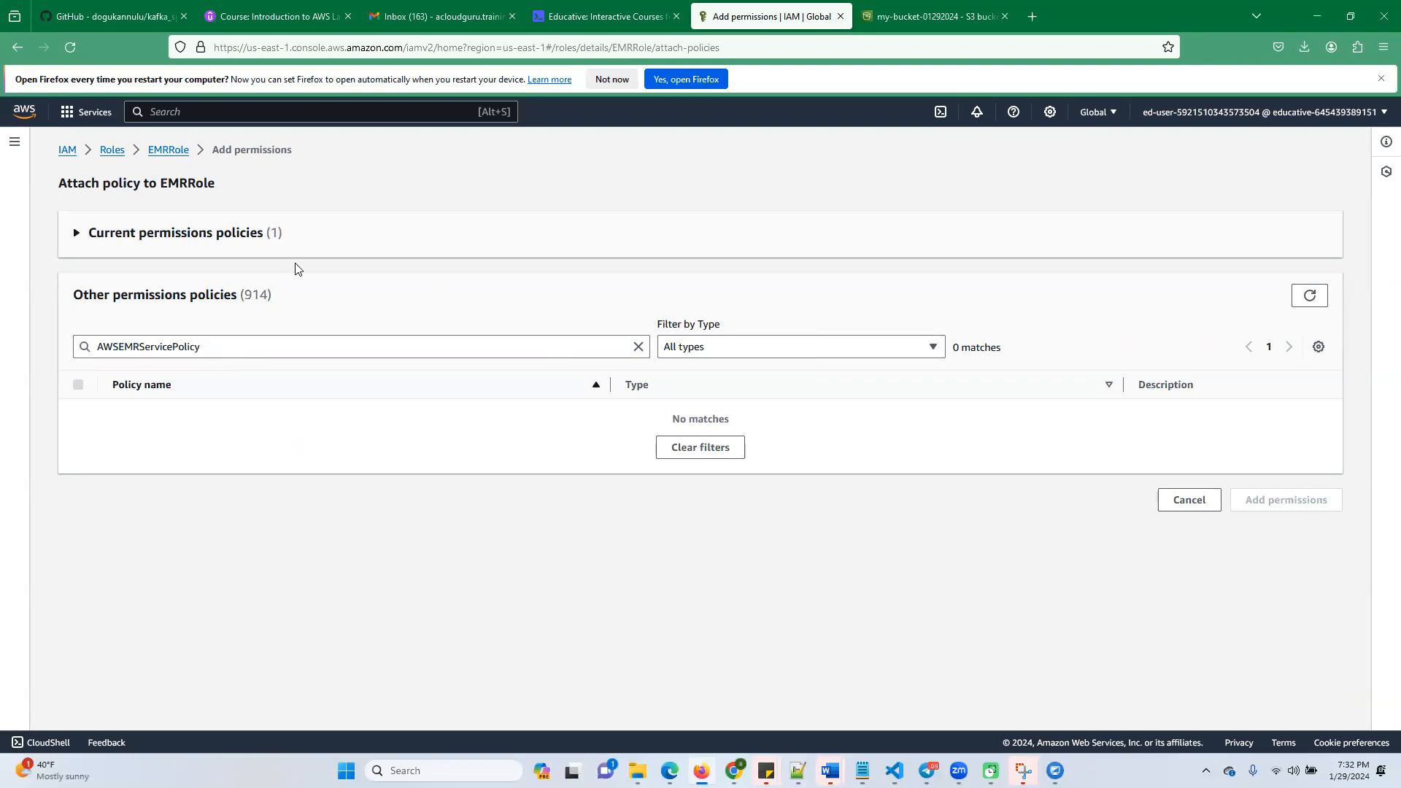
left_click(86, 234)
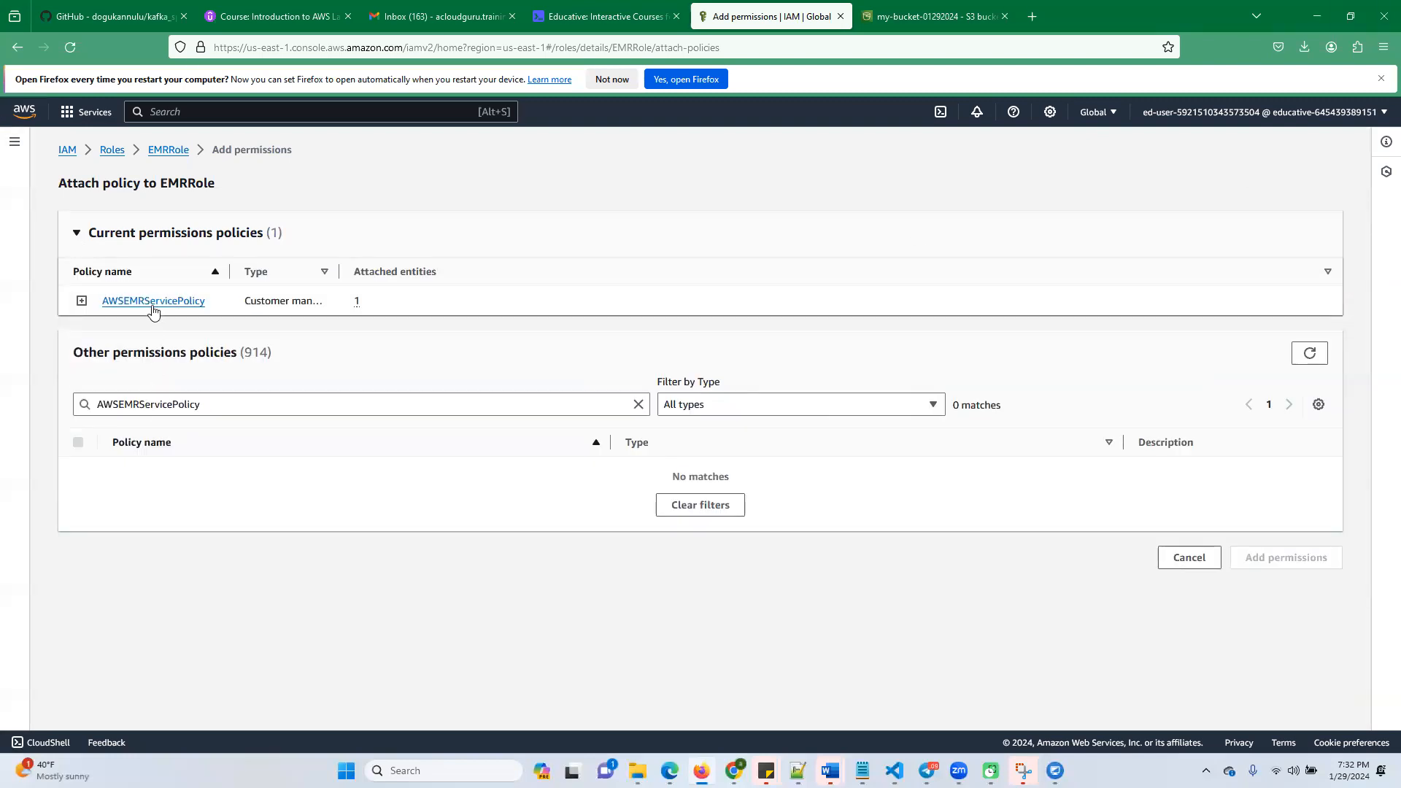
Return to the EMRRole details and delete the role, entering EMRRole to confirm the deletion
left_click(170, 150)
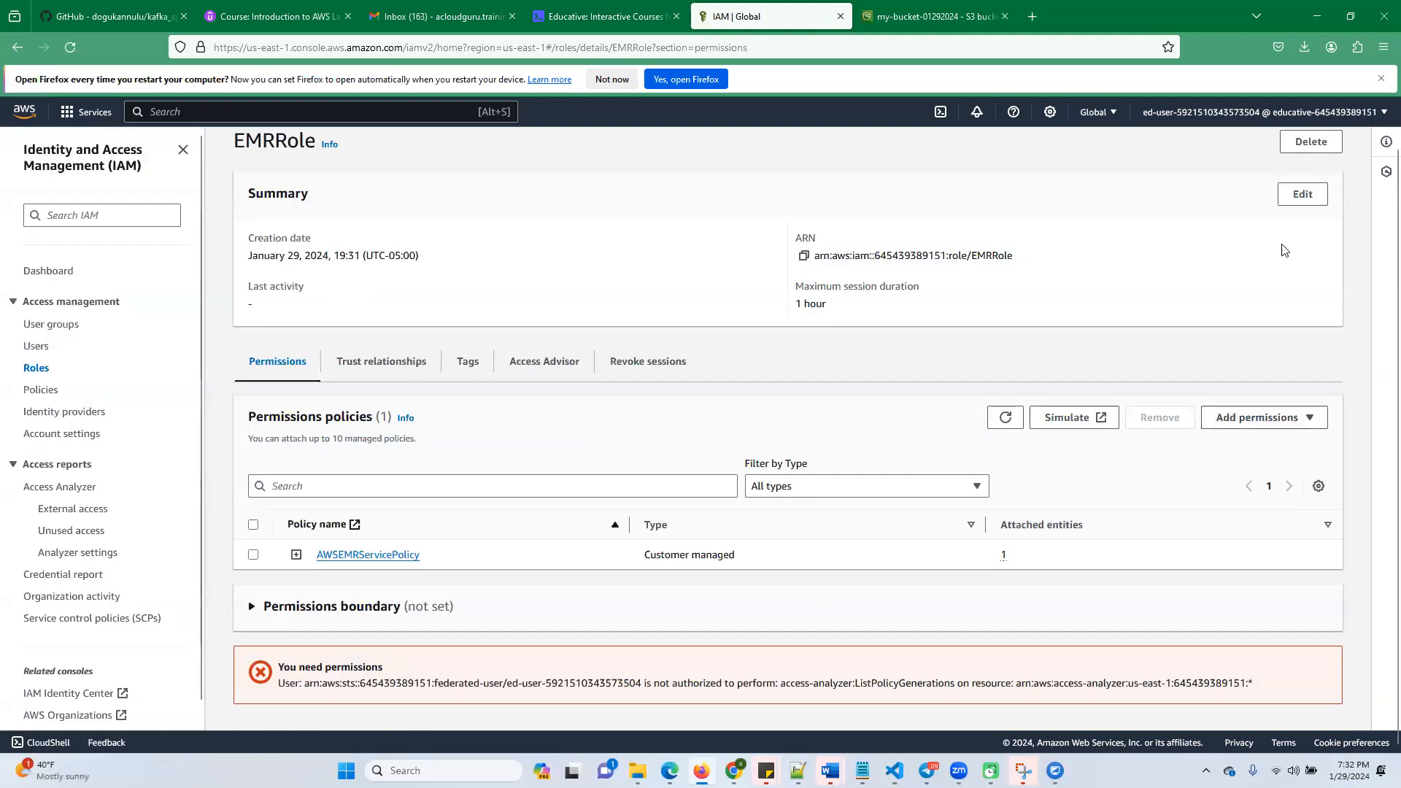
left_click(1307, 141)
left_click(592, 531)
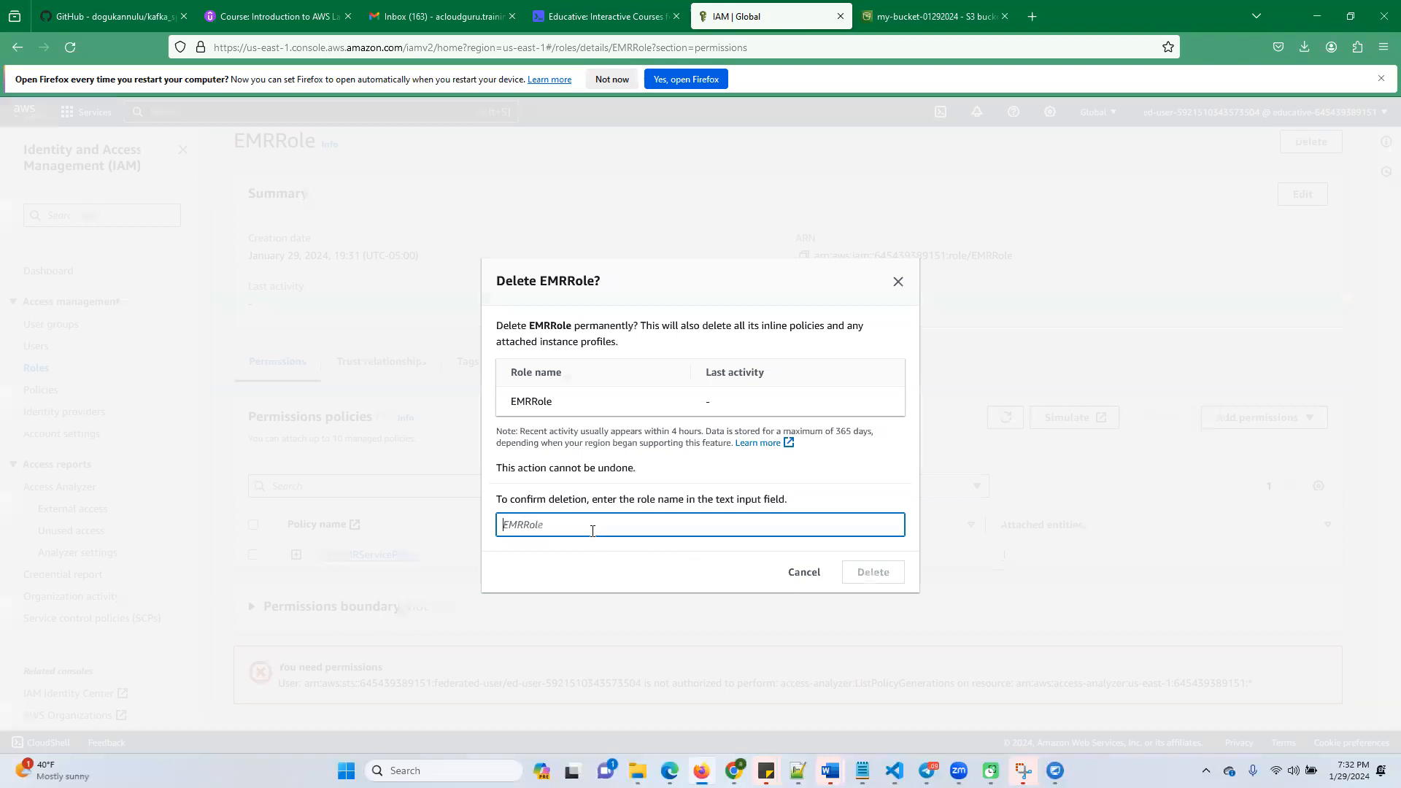
type("EMRRole")
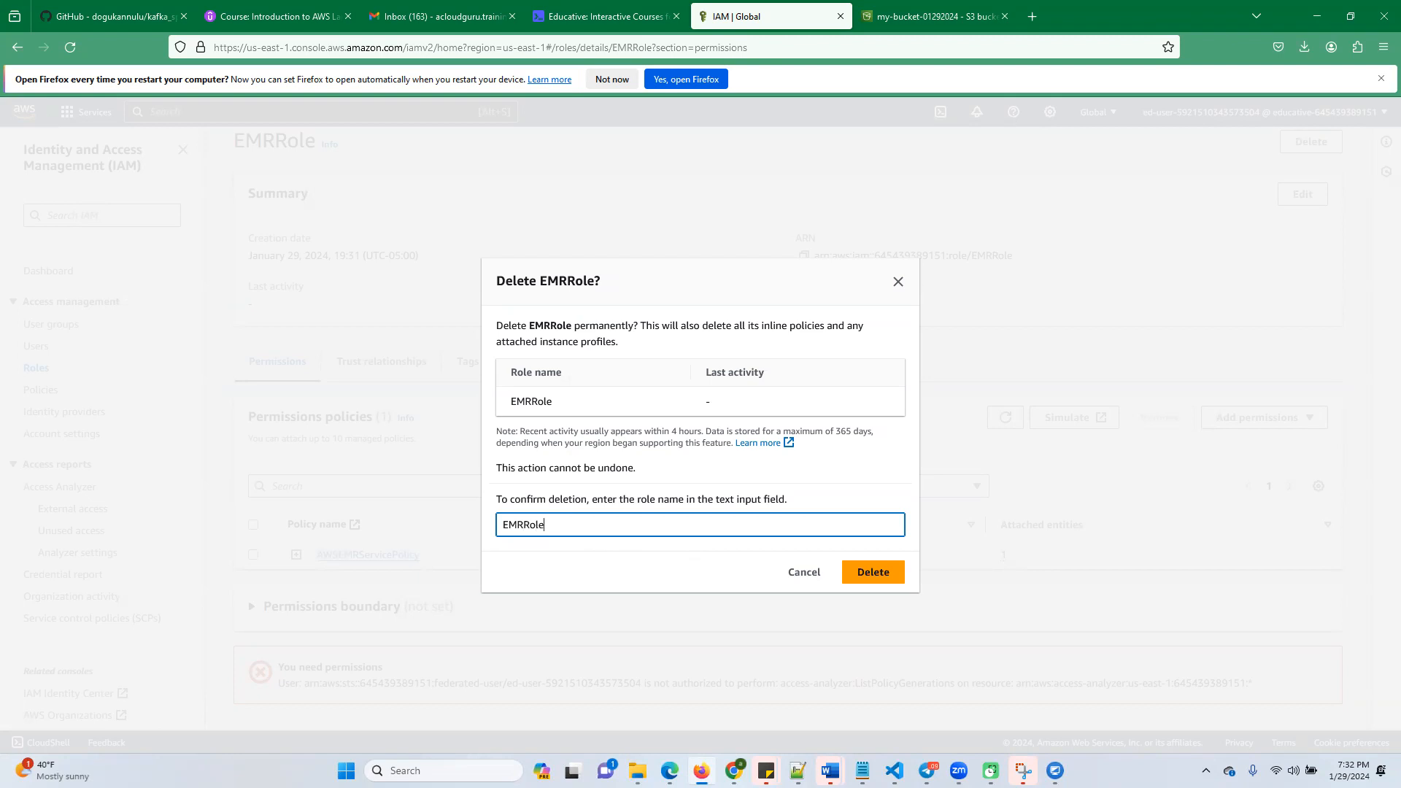
left_click(889, 573)
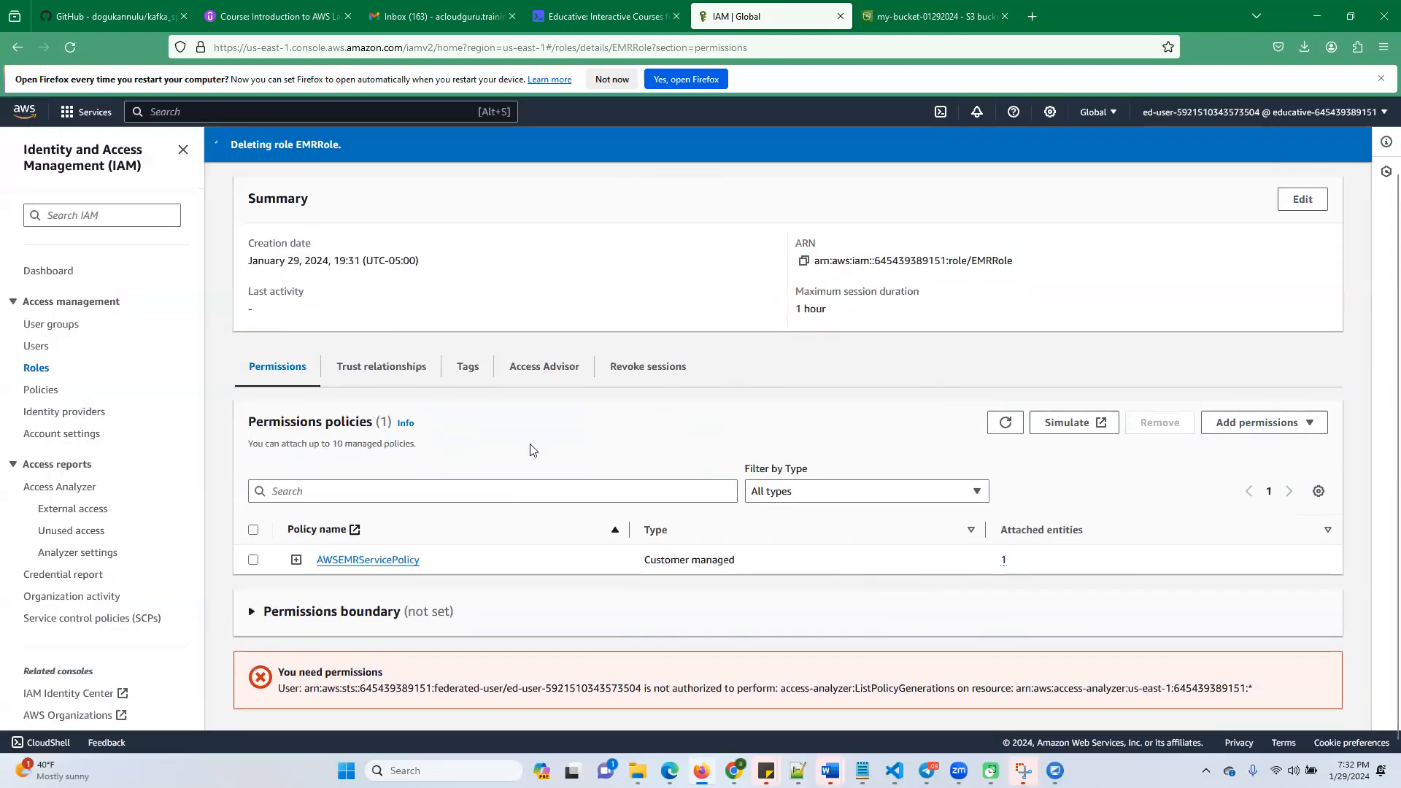
Start creating a new IAM role with Custom trust policy as the trusted entity type
left_click(1276, 237)
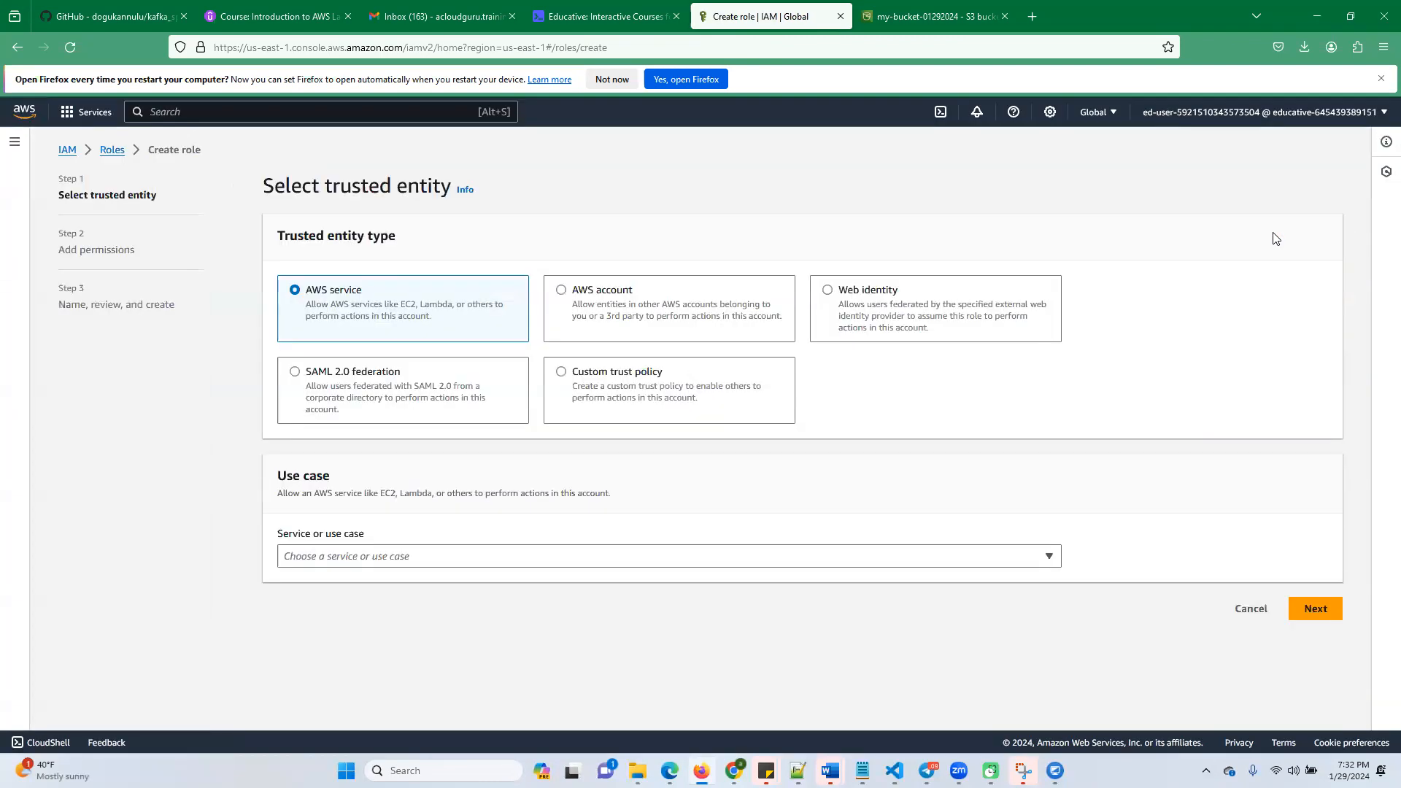
left_click(559, 378)
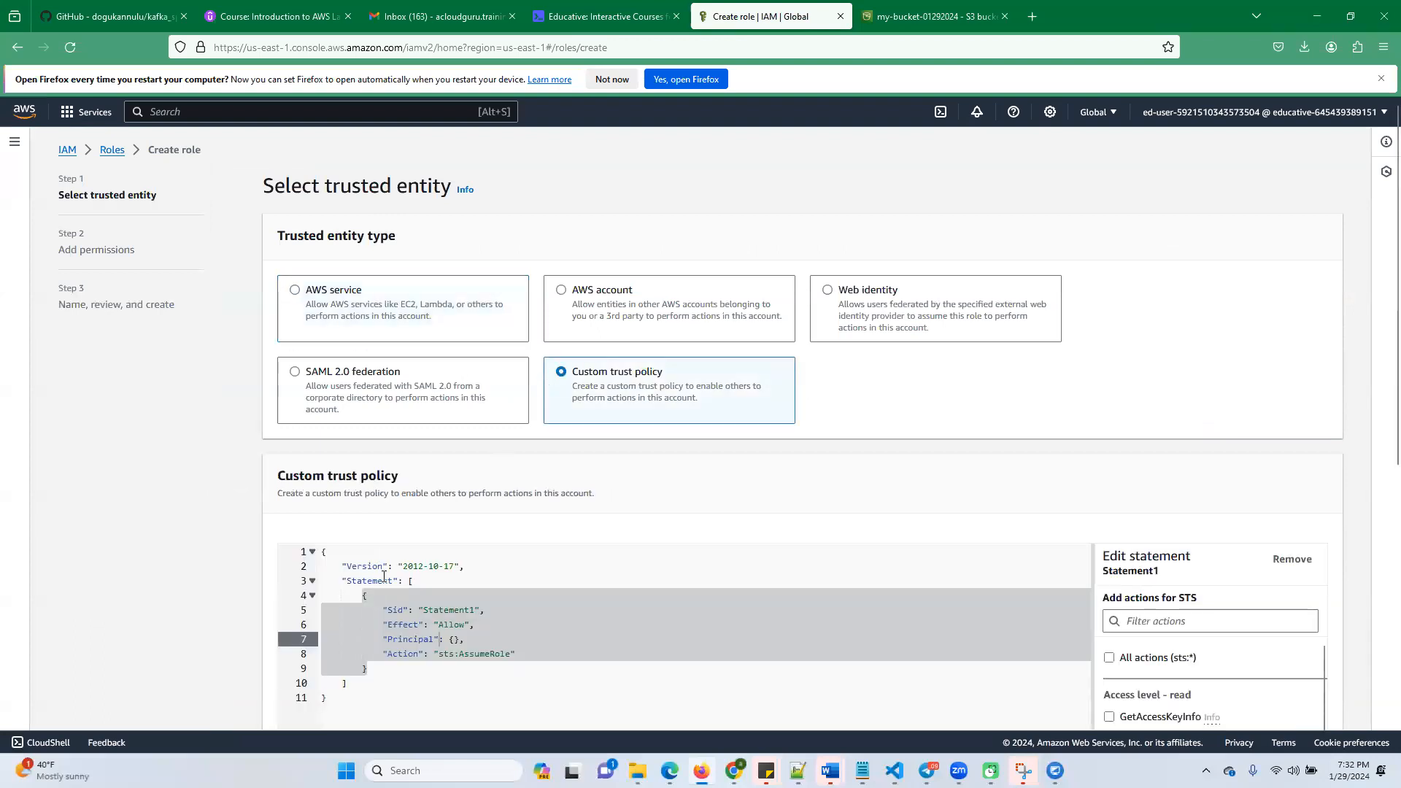
left_click(379, 657)
Copy the custom trust policy JSON for the EMR role from the Educative lab instructions
left_click(606, 16)
scroll(537, 448, "up", 5)
right_click(517, 492)
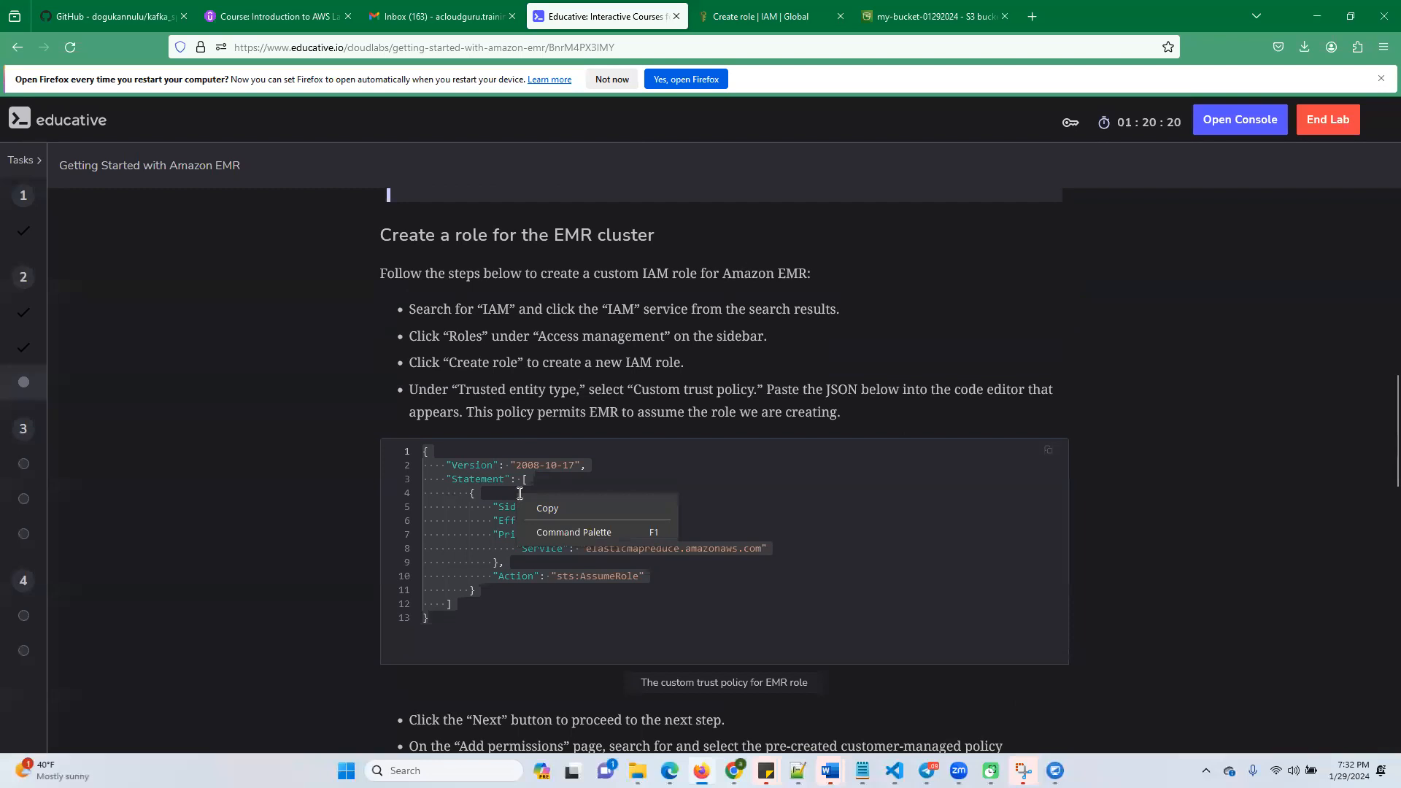
left_click(559, 516)
Back in the IAM role creation, replace the default trust policy with the copied JSON and continue to adding permissions
left_click(792, 22)
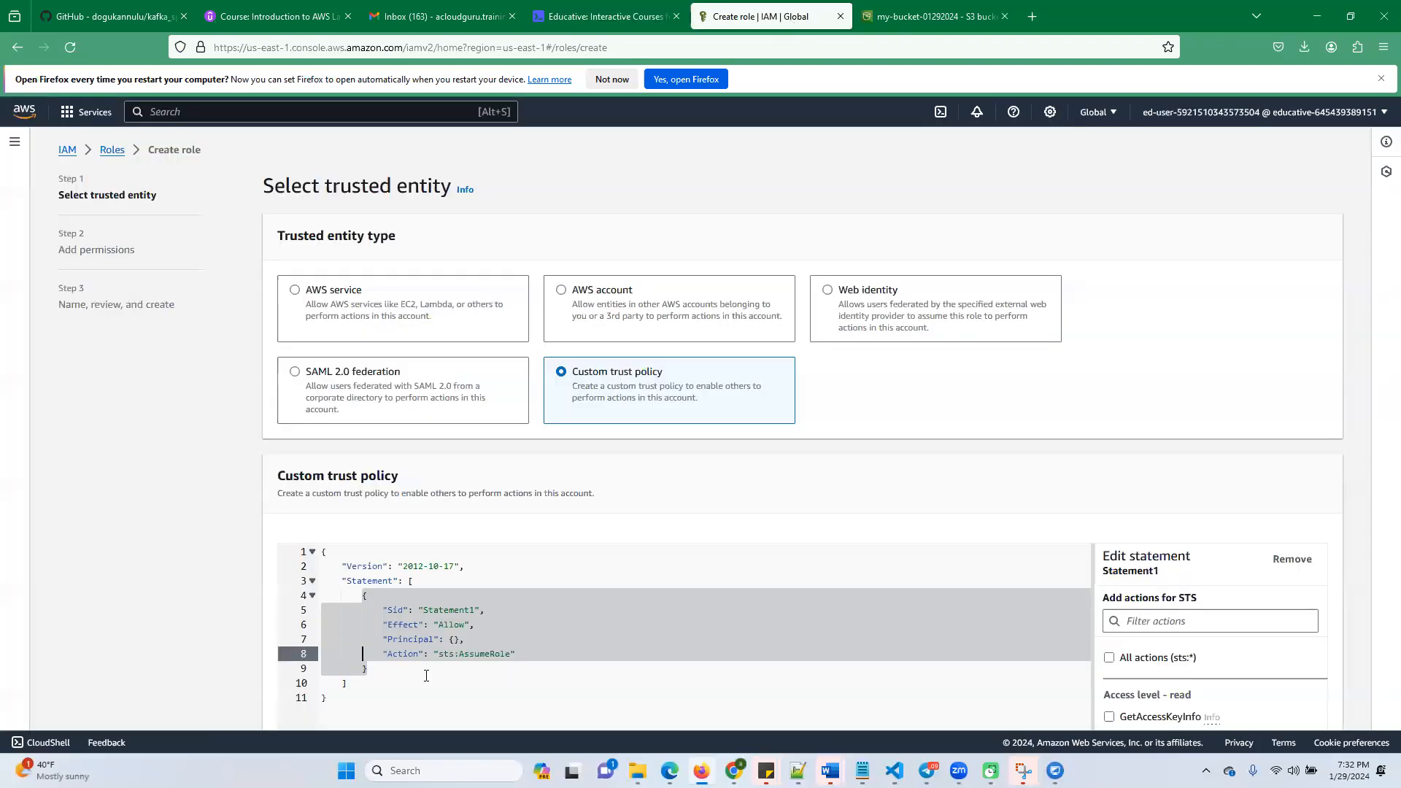
key("ctrl+a")
key("BackSpace")
type("{     \"Version\": \"2008-10-17\",     \"Statement\": [         {             \"Sid\": \"\",             \"Effect\": \"Allow\",             \"Principal\": {                 \"Service\": \"elasticmapreduce.amazonaws.com\"             },             \"Action\": \"sts:AssumeRole\"         }     ] }")
scroll(510, 598, "down", 5)
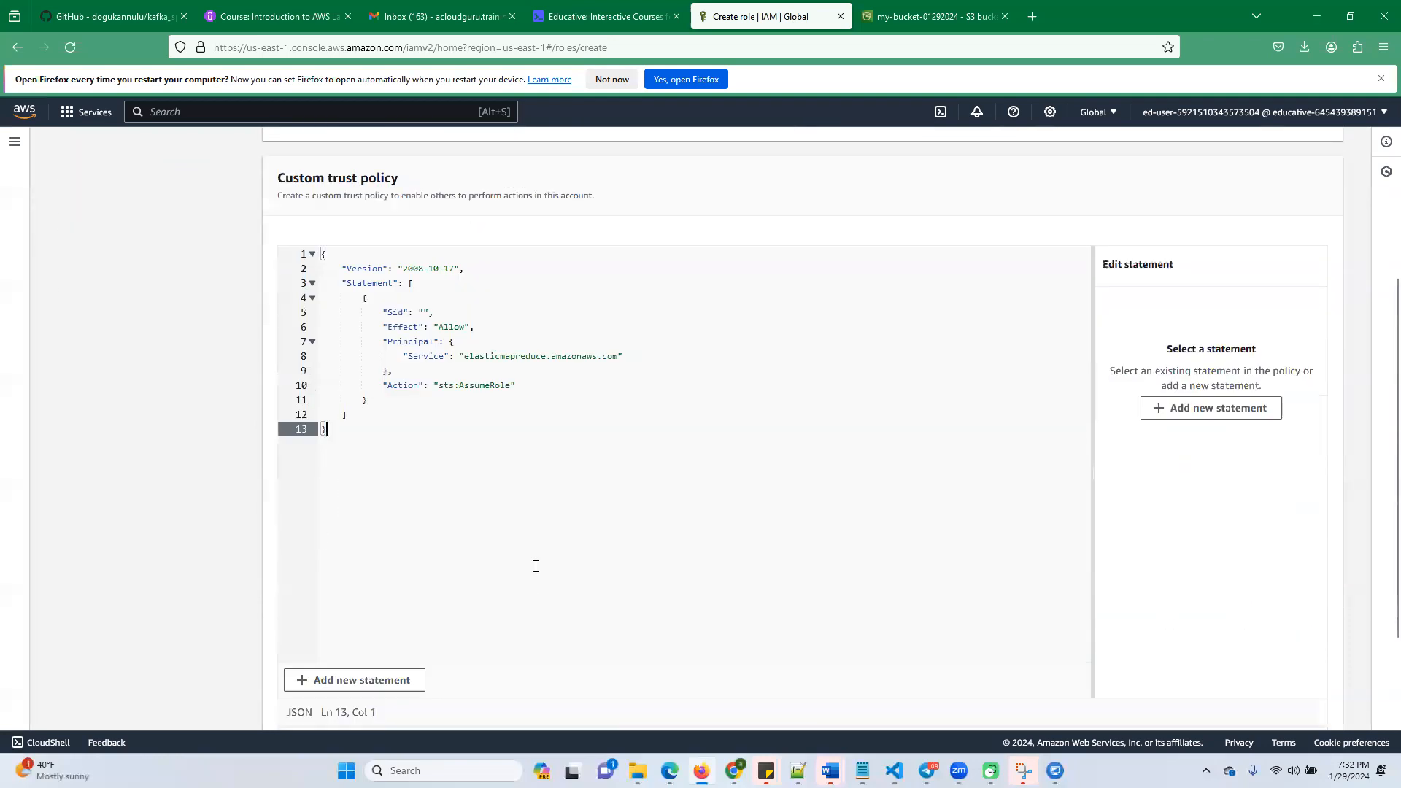
scroll(502, 680, "down", 2)
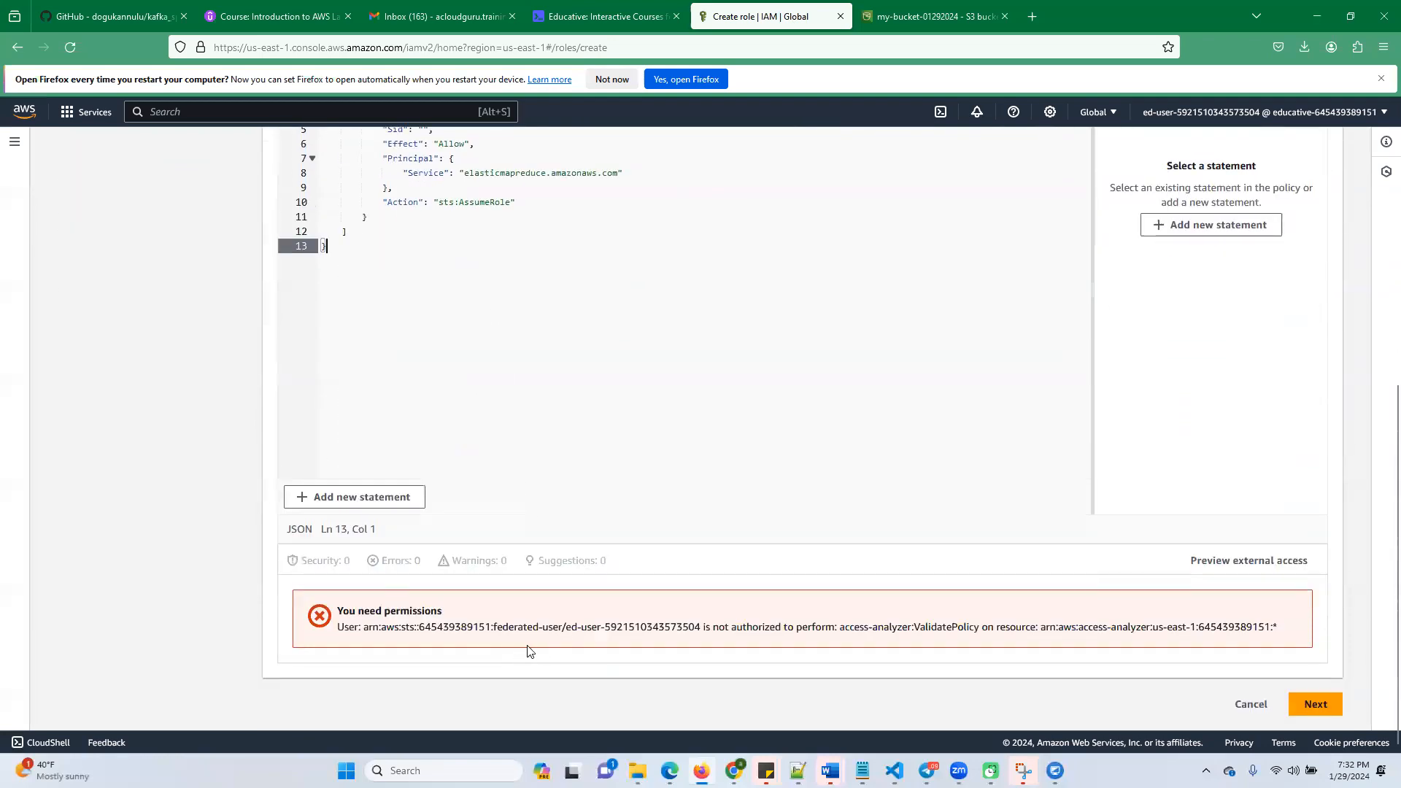
left_click(1316, 704)
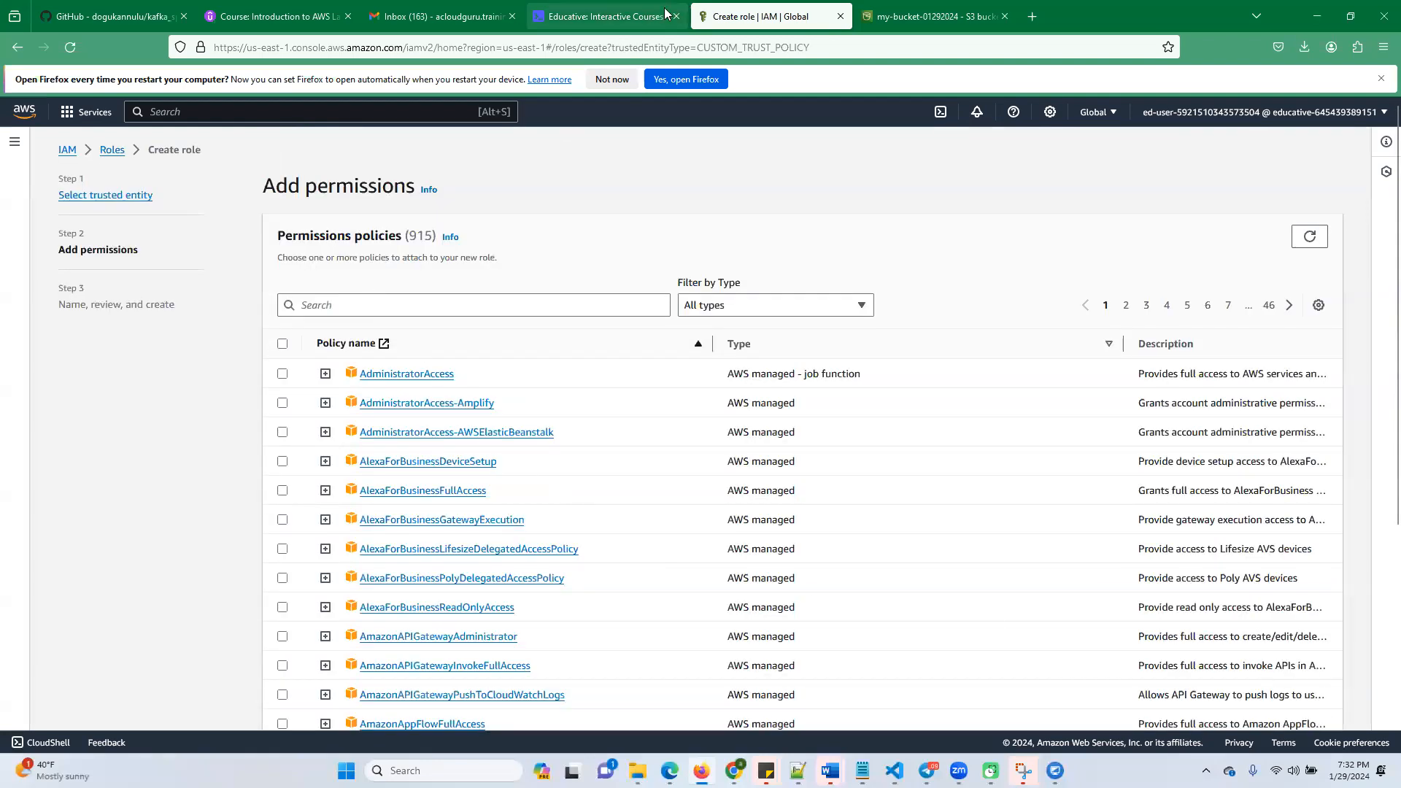
Copy the policy name AWSEMRServicePolicy from the EMR cluster role section of the Educative lab instructions
left_click(606, 16)
scroll(547, 569, "down", 3)
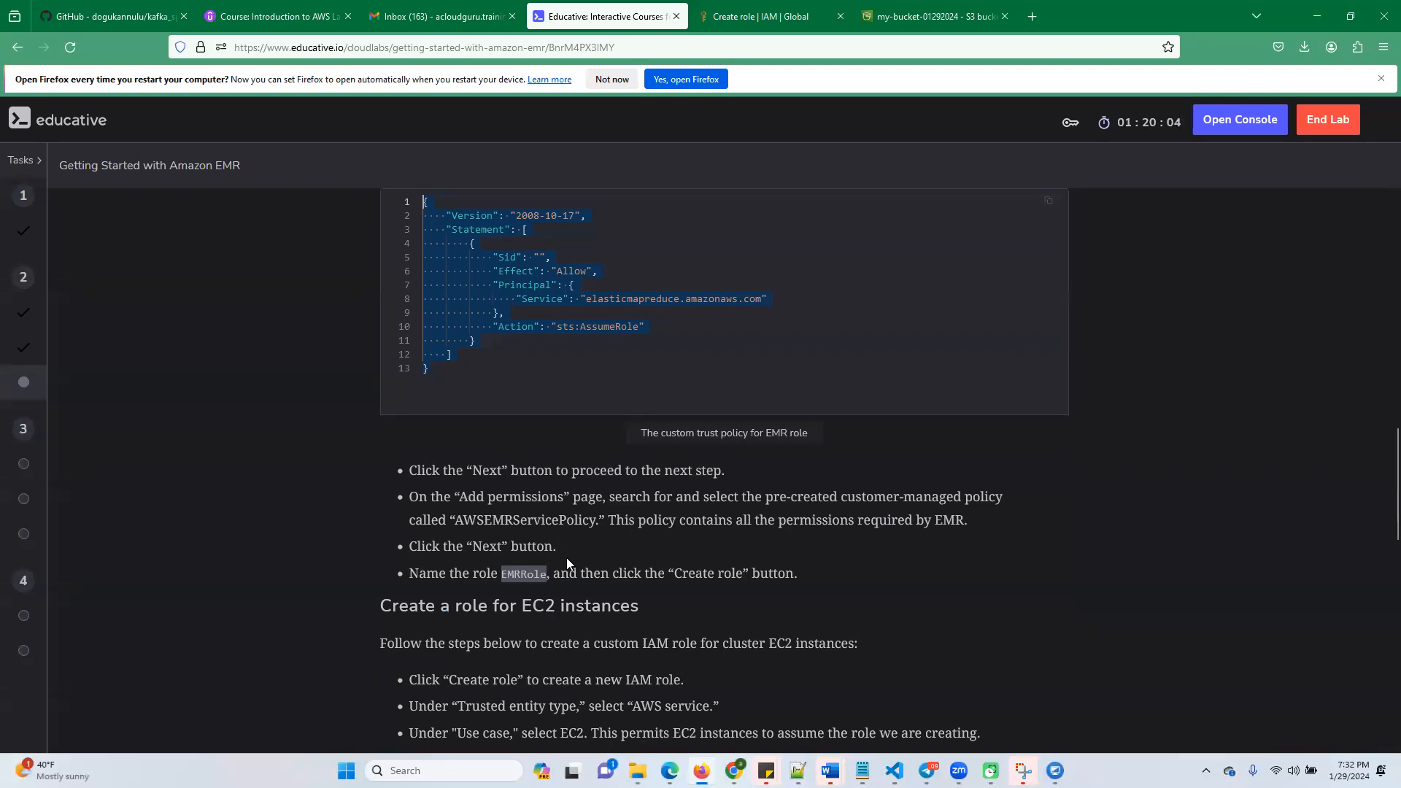
double_click(535, 518)
key("ctrl+c")
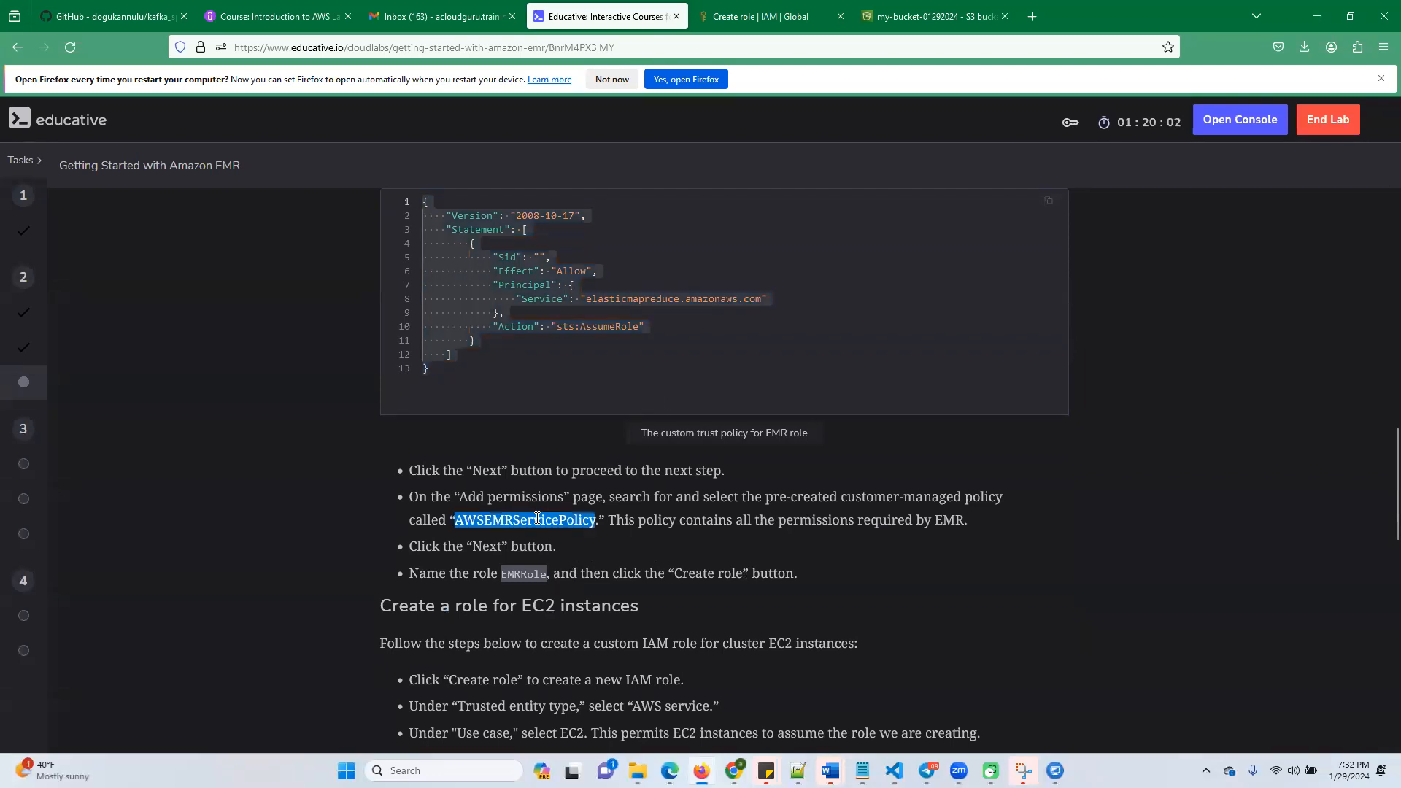
scroll(548, 341, "up", 3)
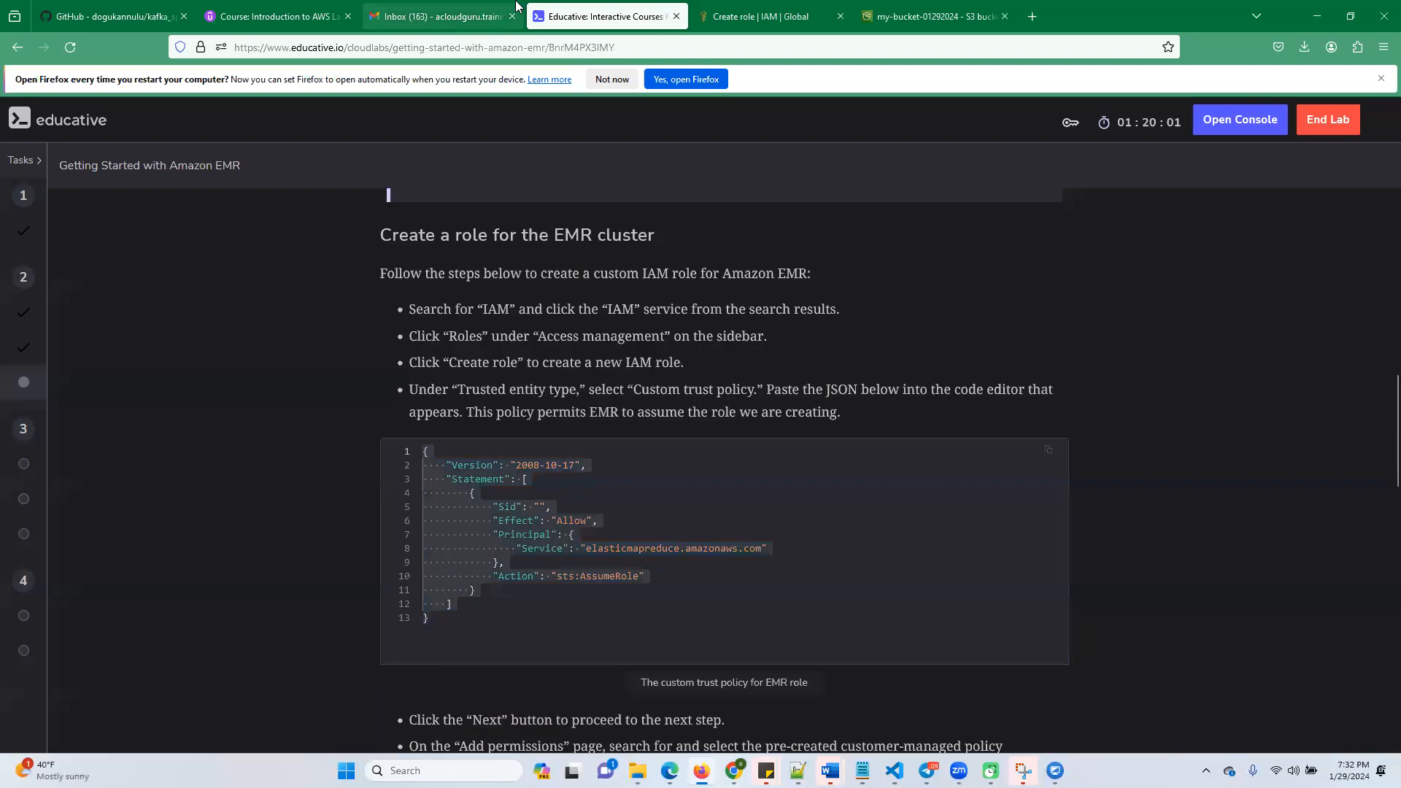
In the IAM role creation, find and select the AWSEMRServicePolicy policy, and proceed to naming and review
left_click(762, 17)
left_click(460, 299)
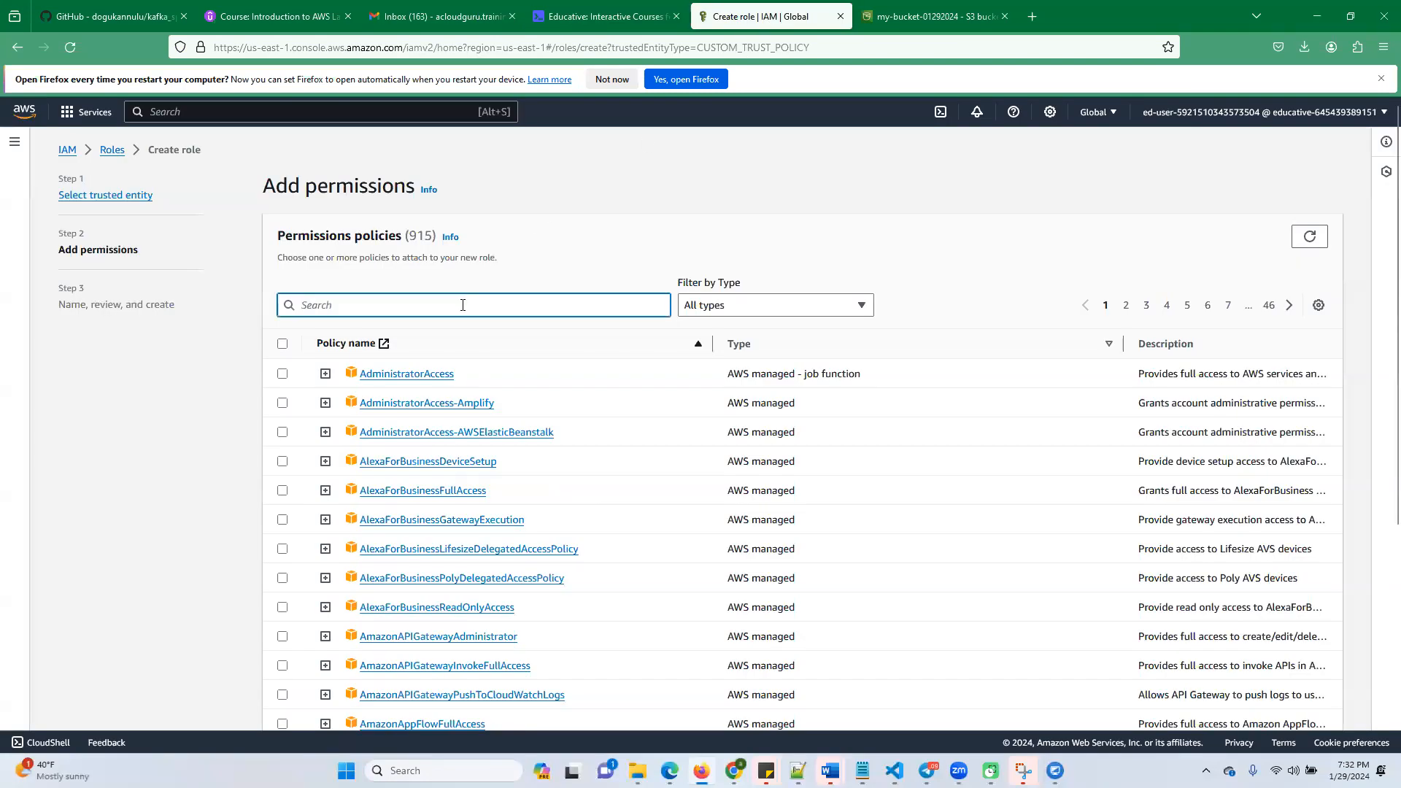
key("ctrl+v")
left_click(283, 374)
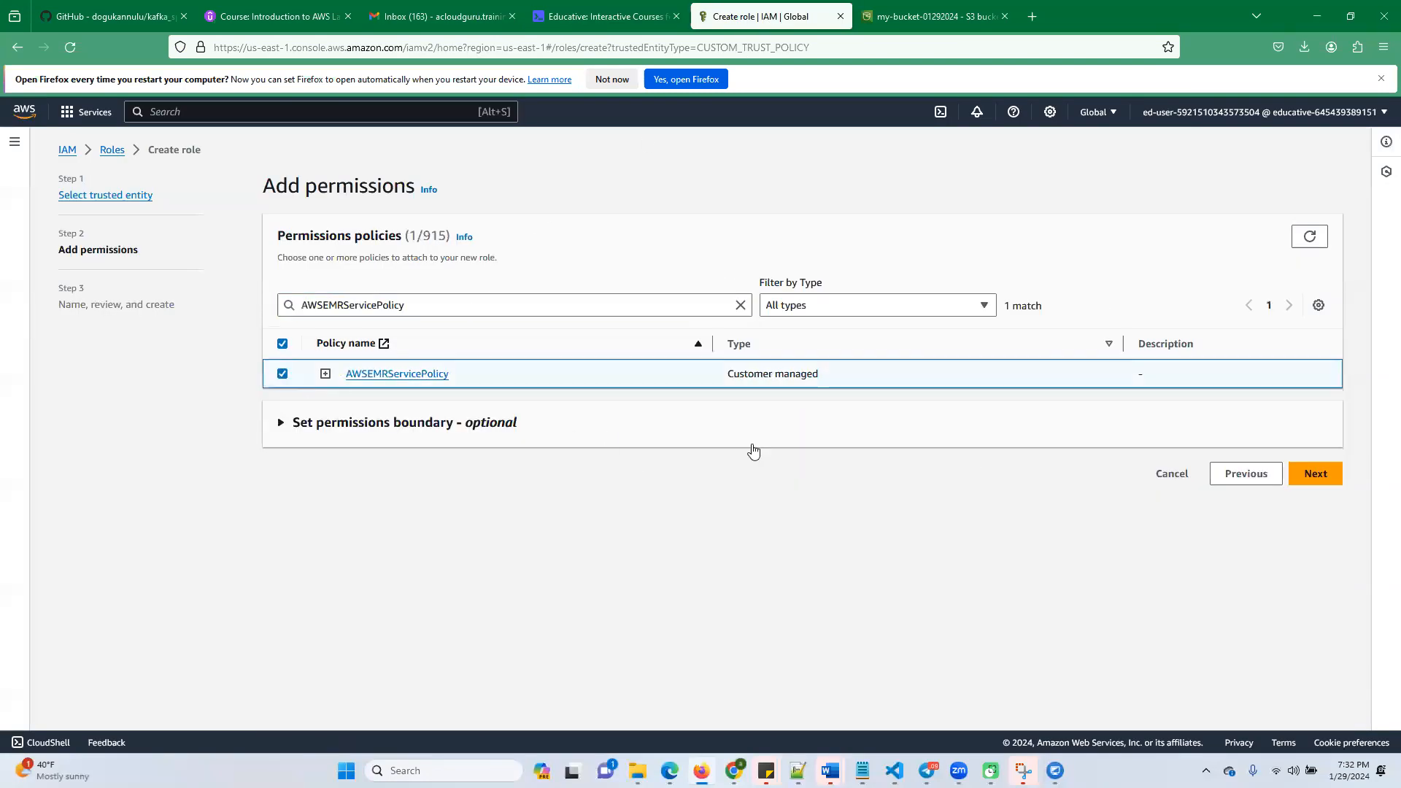
left_click(1315, 474)
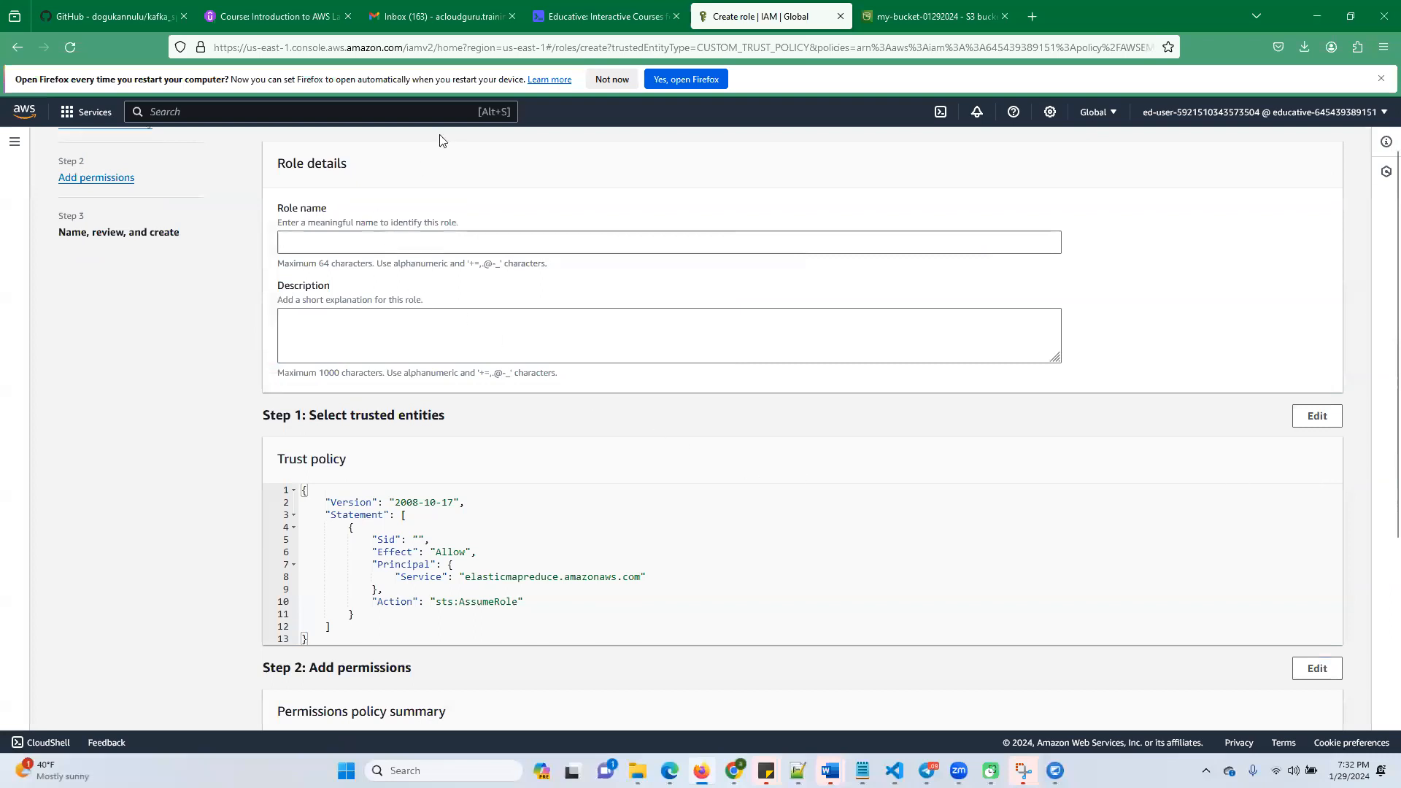
Copy the name EMRRole from the Educative lab instructions, enter it as the role name in IAM and create the role
left_click(605, 16)
scroll(529, 511, "down", 3)
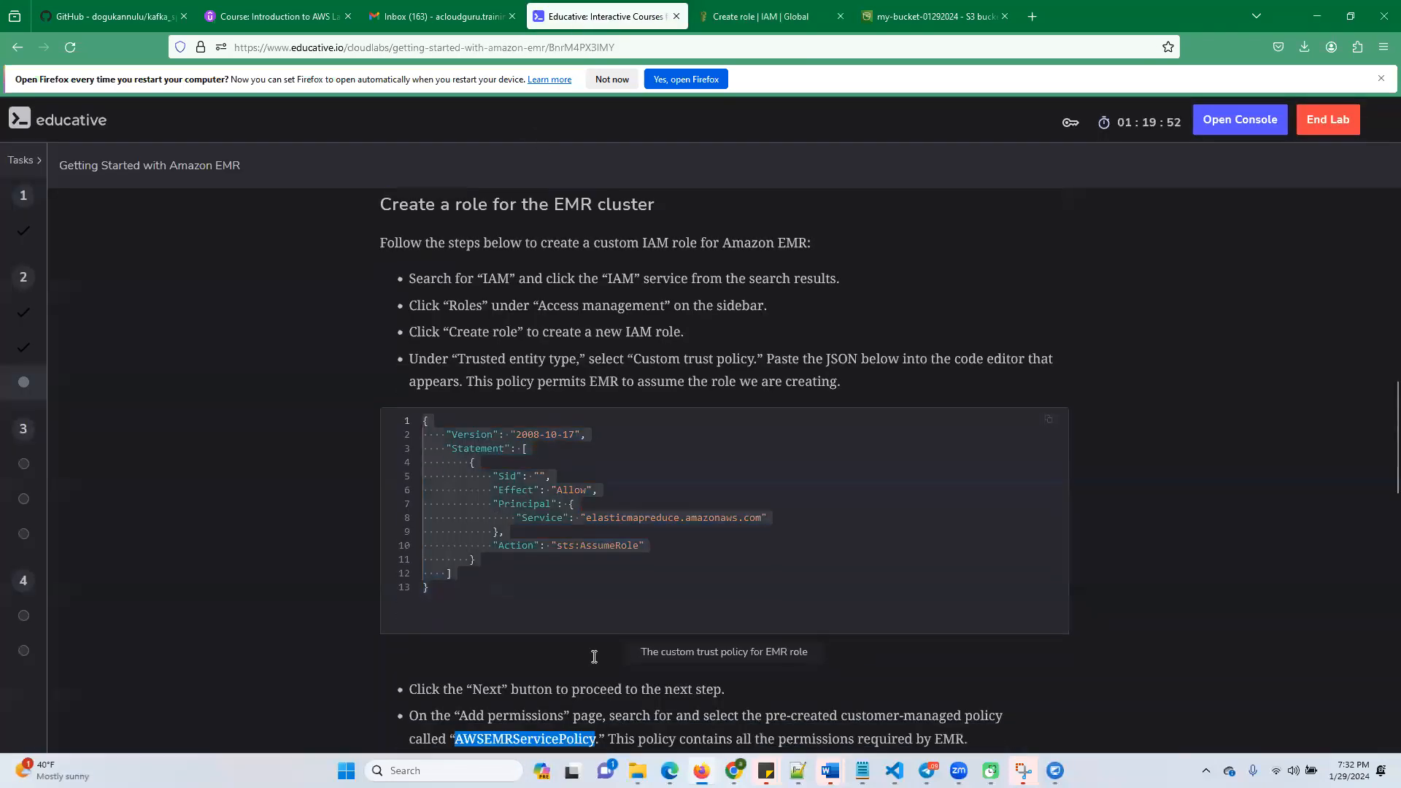
double_click(524, 574)
key("ctrl+c")
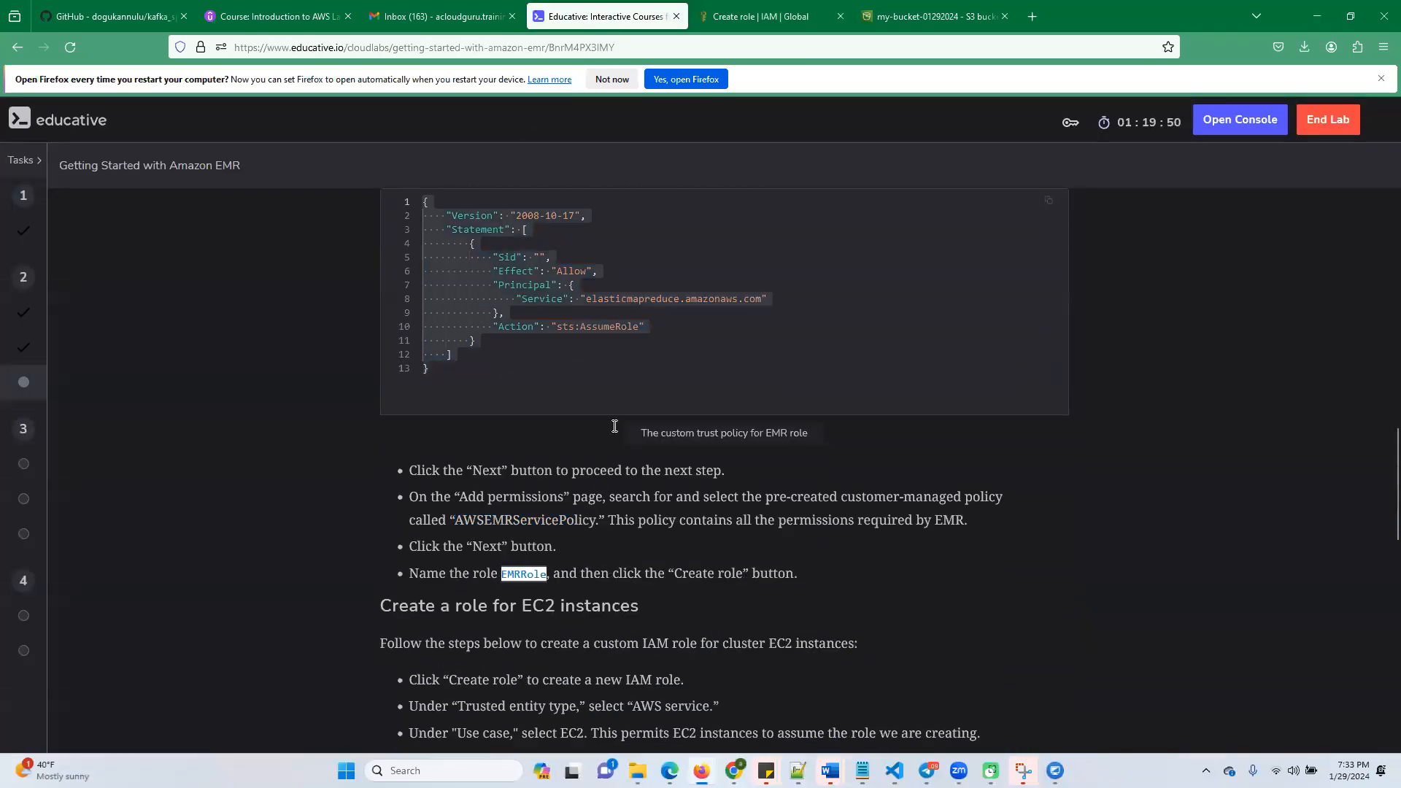
left_click(736, 16)
left_click(438, 242)
key("ctrl+v")
scroll(994, 590, "down", 4)
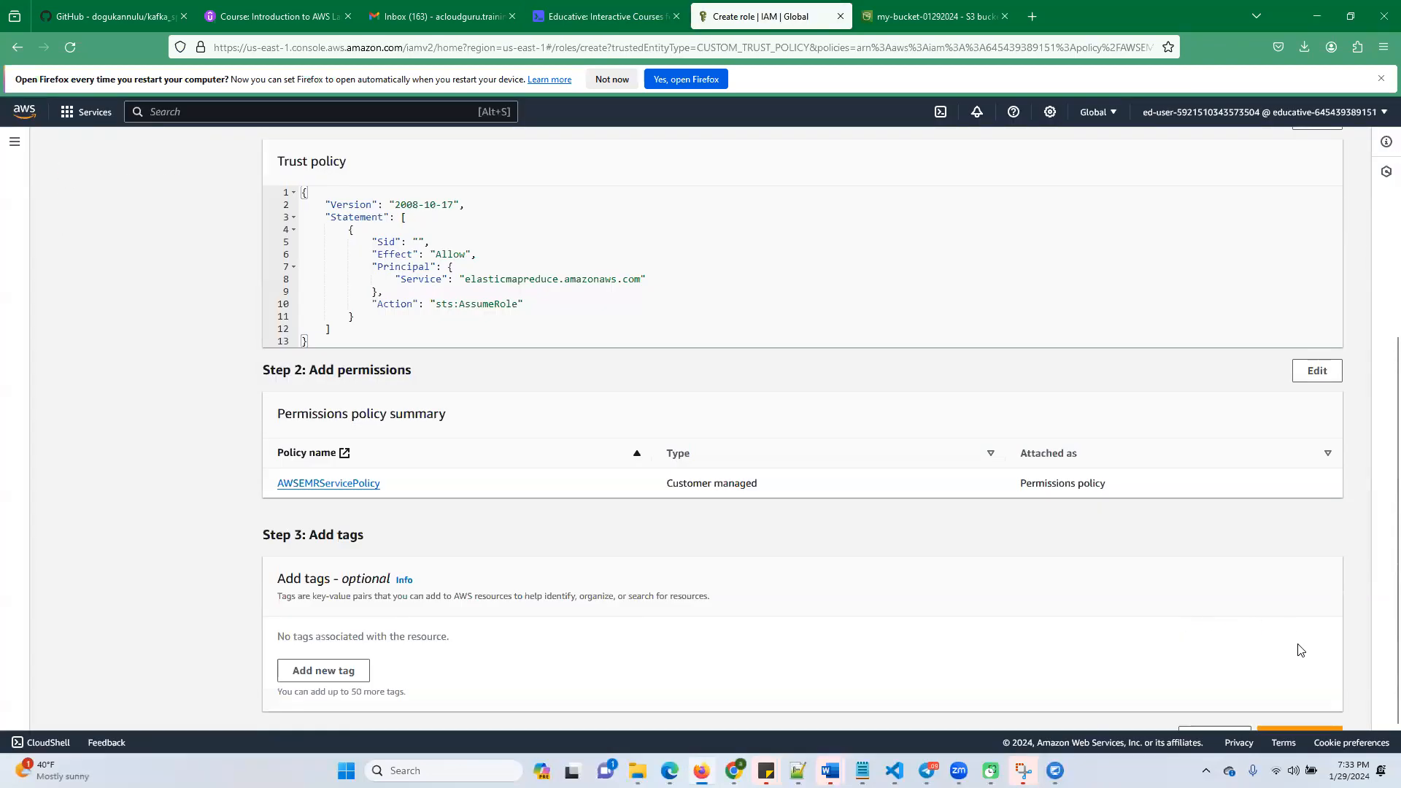
scroll(1298, 650, "down", 1)
left_click(1291, 704)
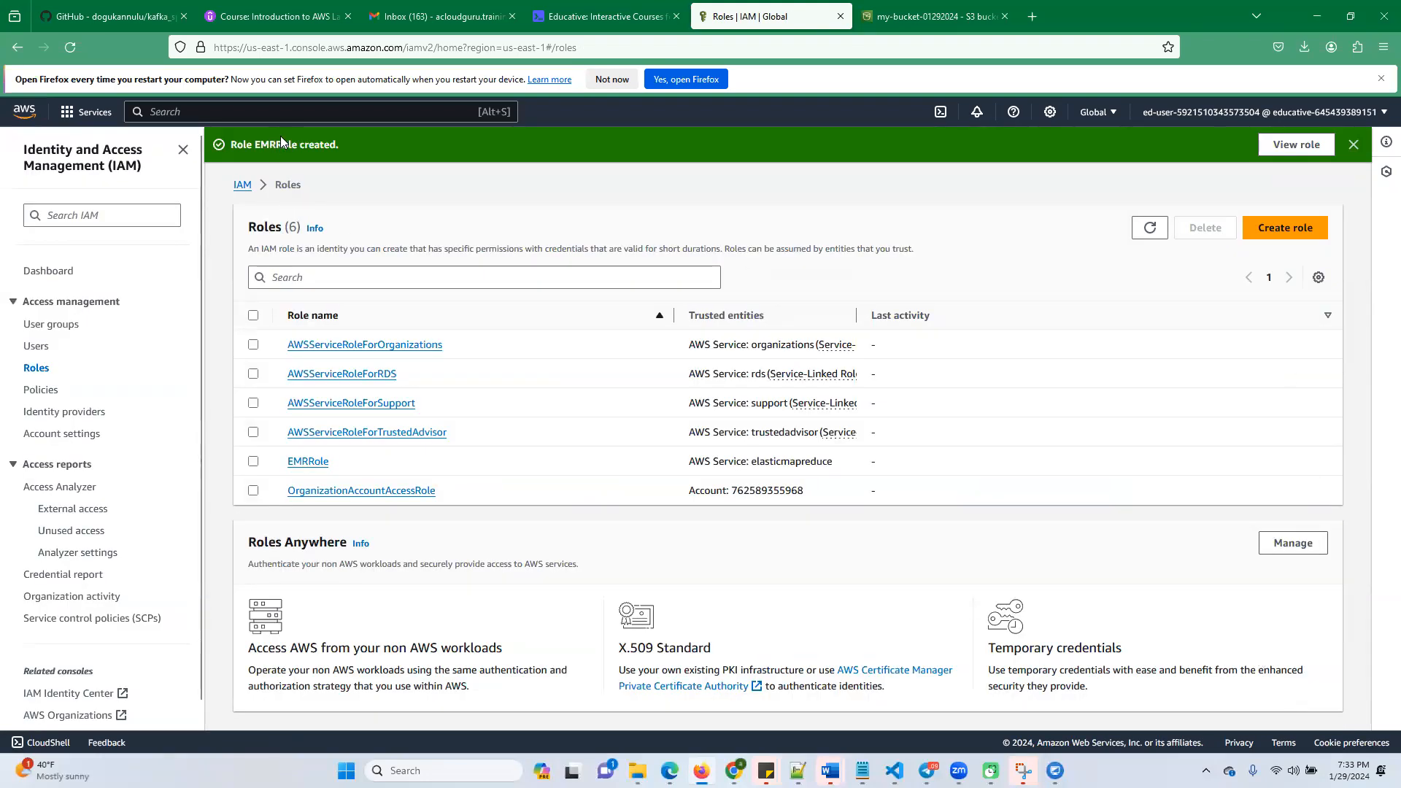
Find the EC2 instance role section in the Educative lab instructions and copy the policy name AmazonEMRforEC2Policy
left_click(605, 16)
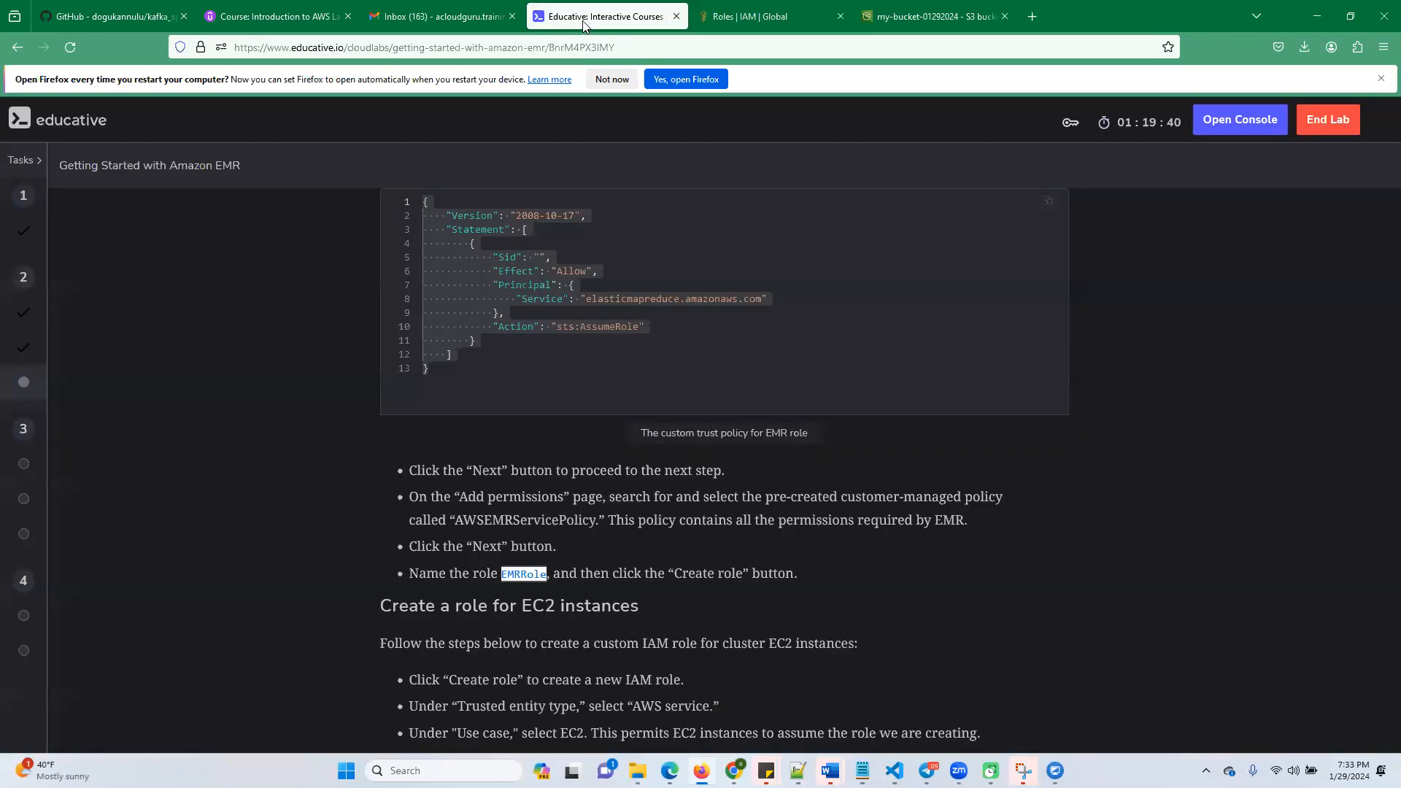
scroll(628, 577, "down", 3)
scroll(616, 561, "down", 1)
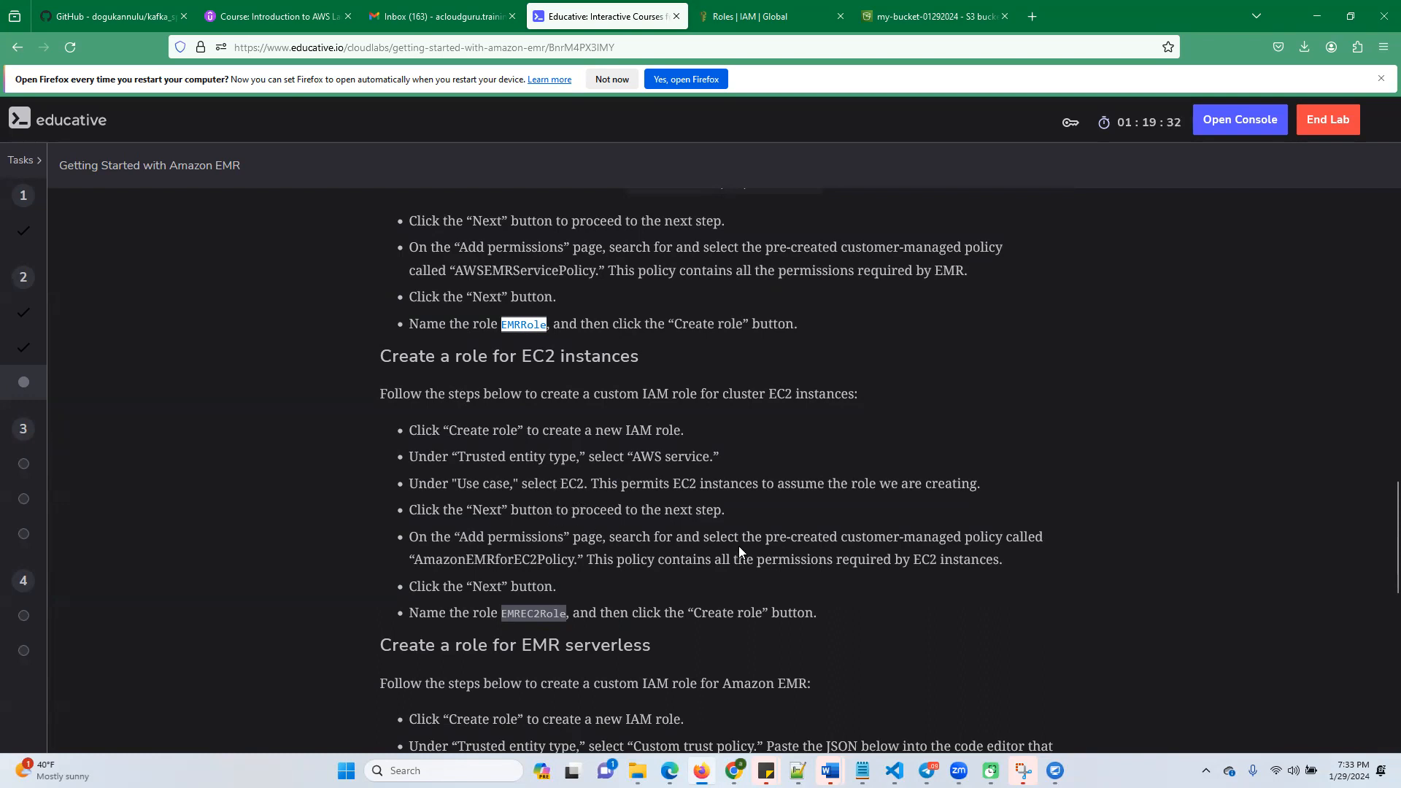
double_click(541, 559)
key("ctrl+c")
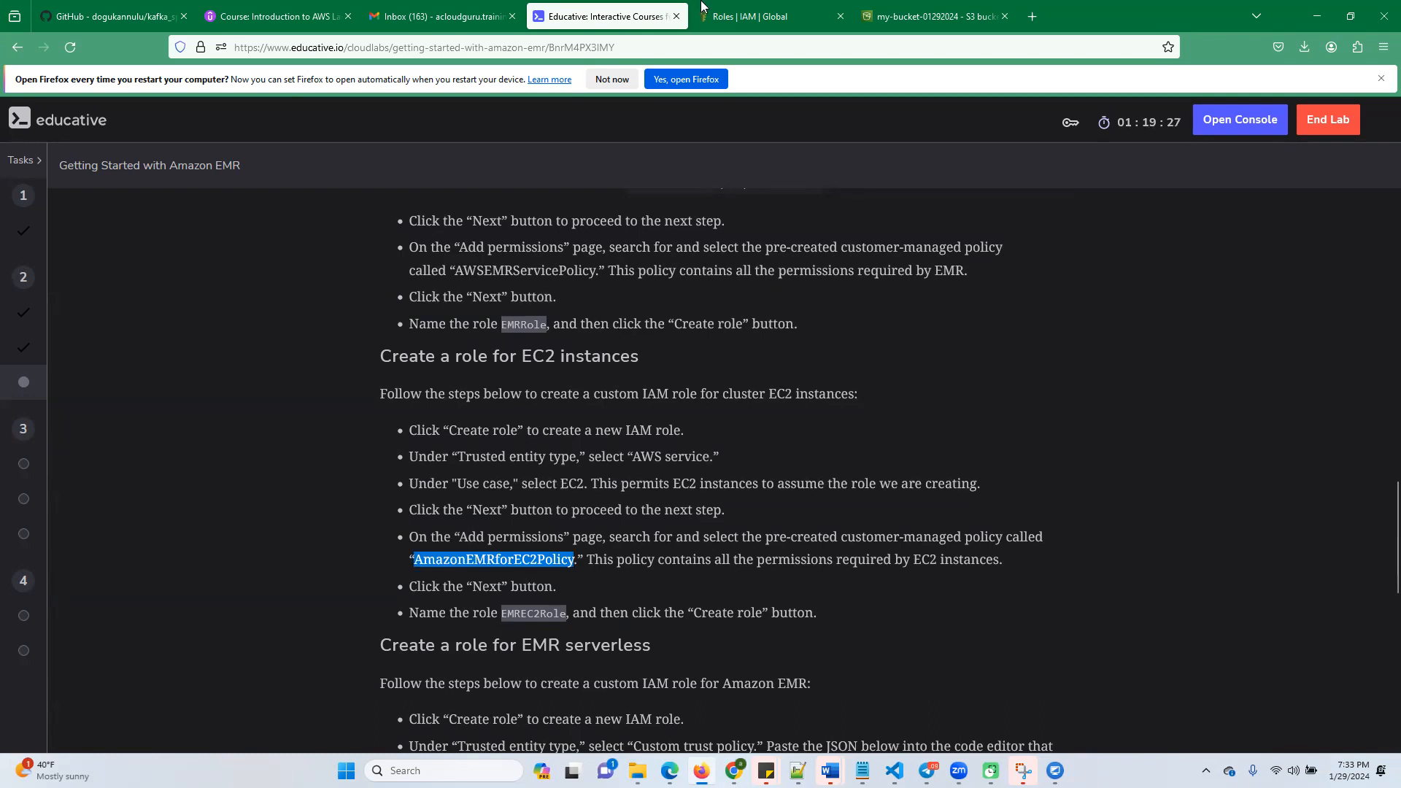
Start a new IAM role for an AWS service with the EC2 use case and proceed to adding permissions
left_click(739, 26)
left_click(1278, 228)
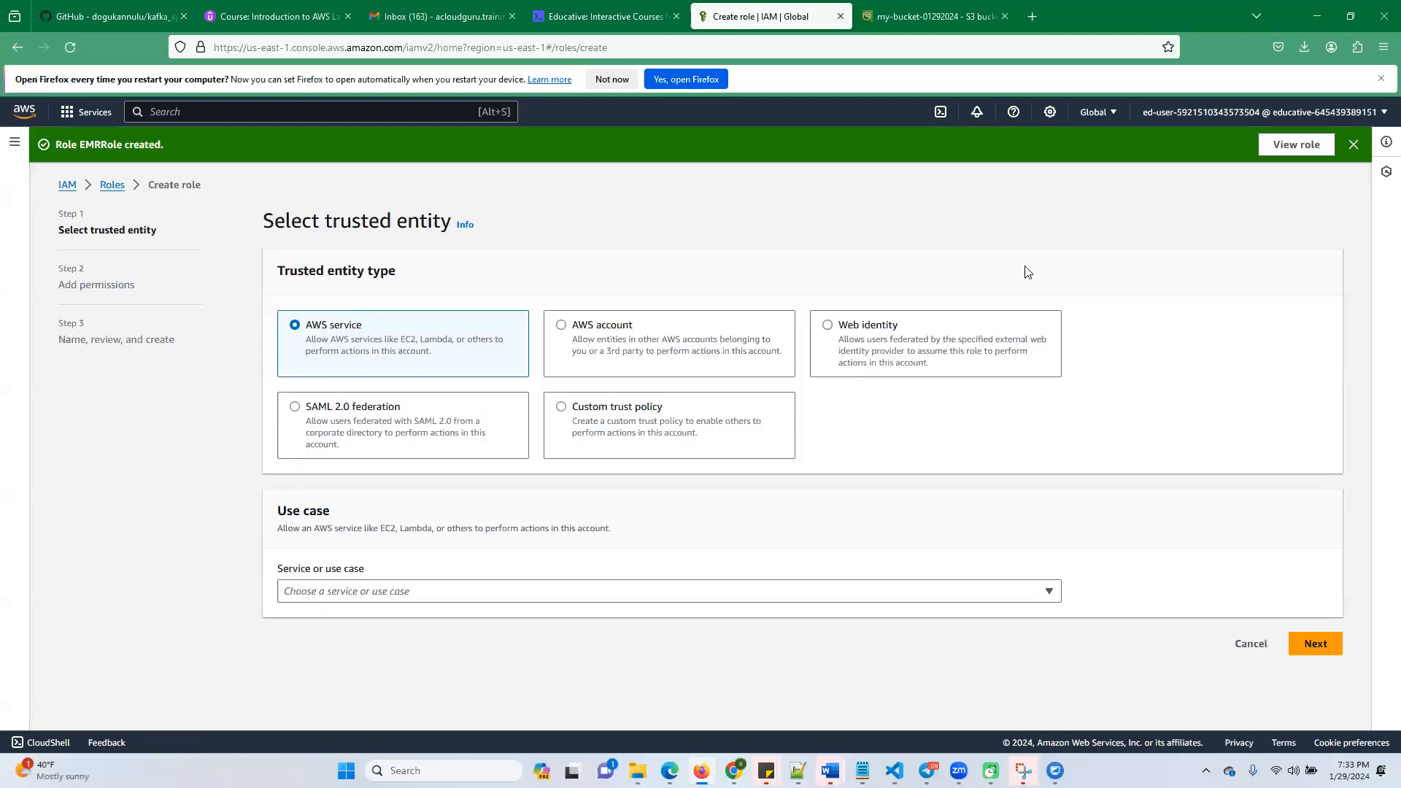
left_click(351, 591)
type("ec2")
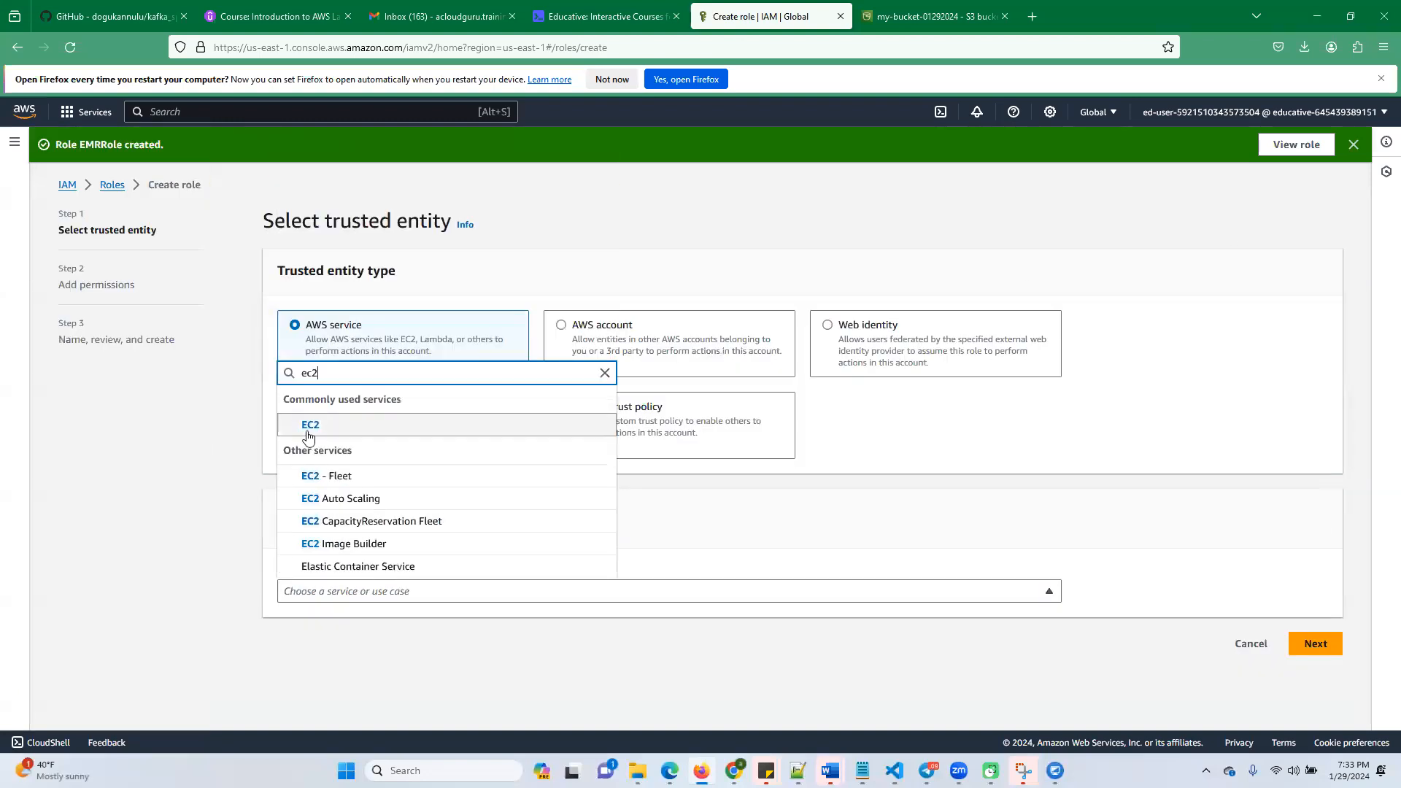
left_click(310, 436)
scroll(688, 594, "down", 4)
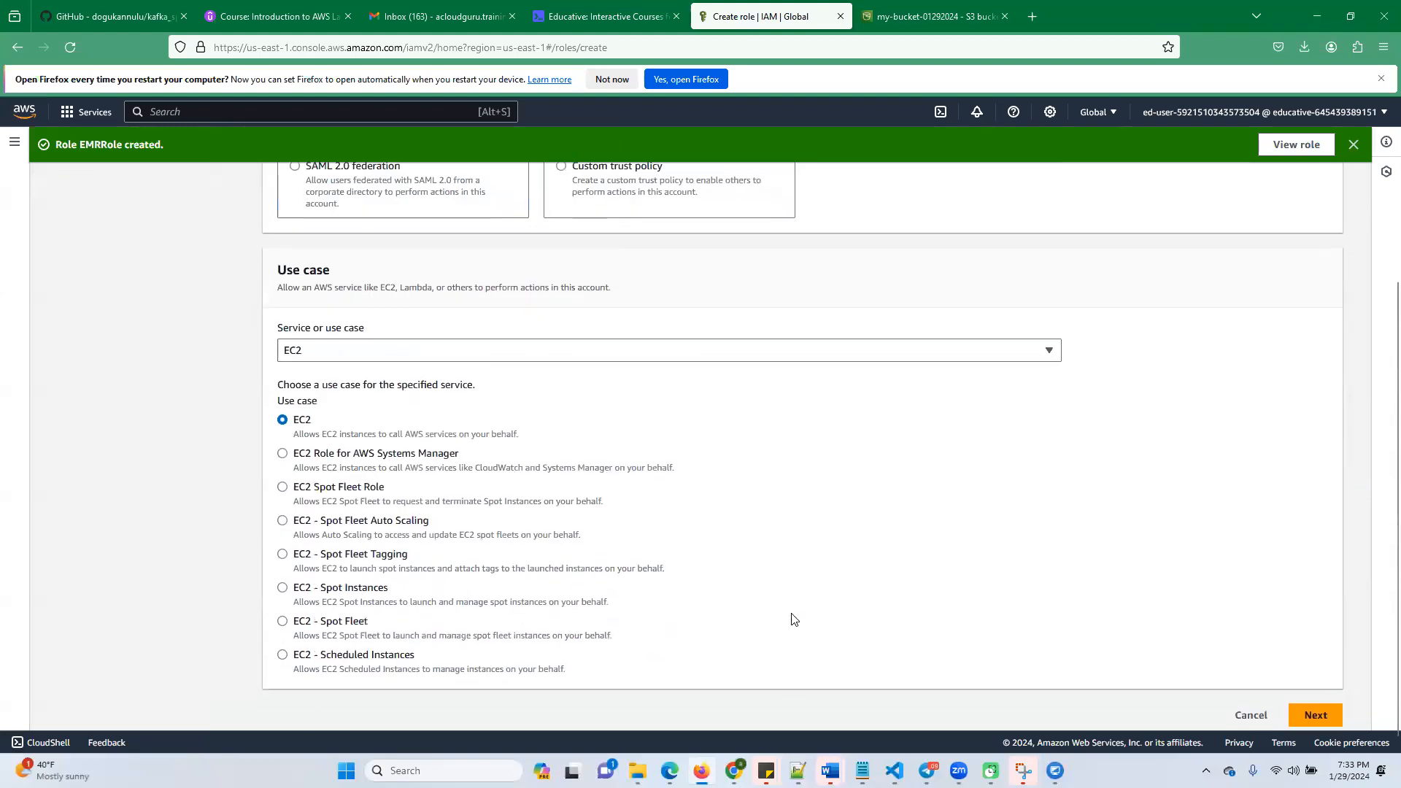
left_click(1317, 714)
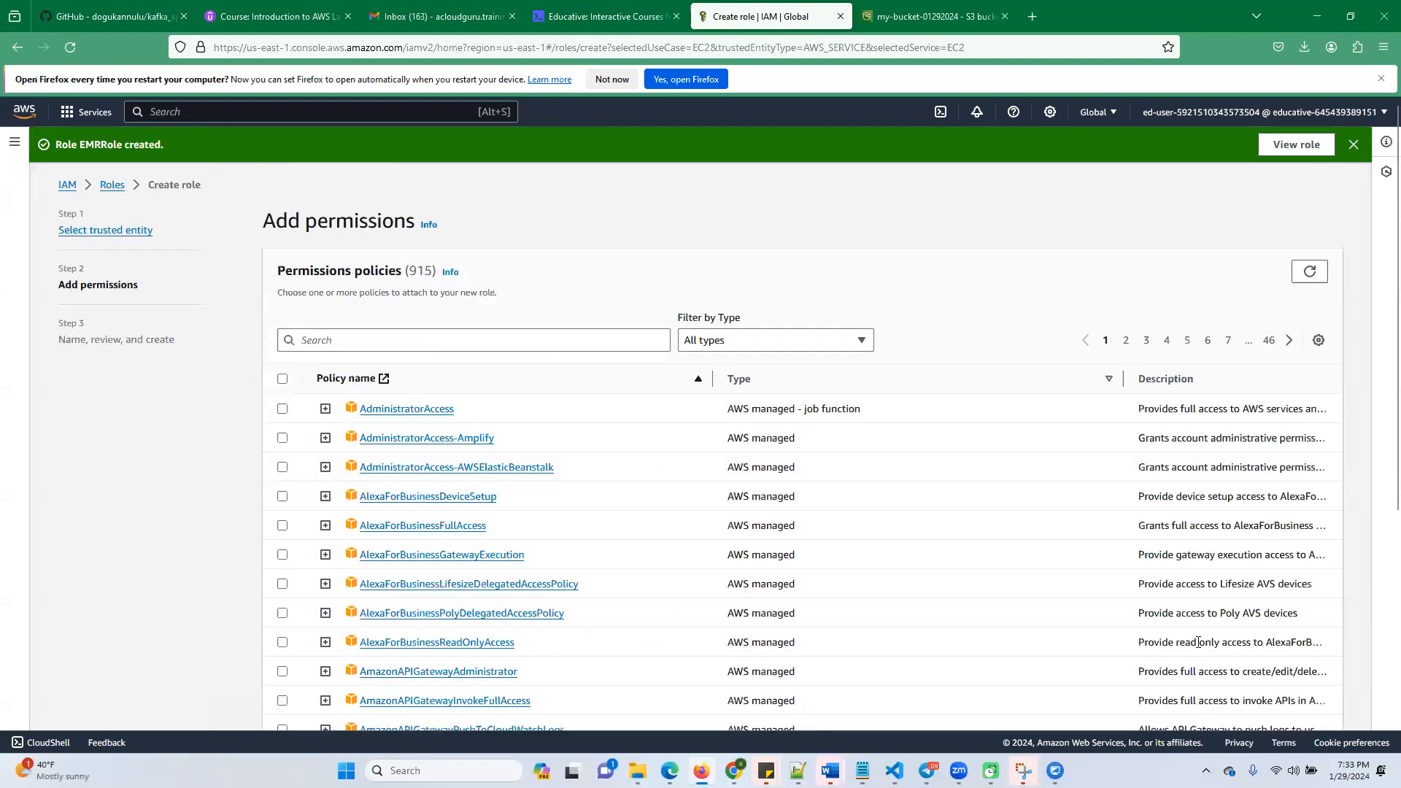
Find and select the AmazonEMRforEC2Policy policy for the role, and proceed to naming and review
left_click(321, 341)
key("ctrl+v")
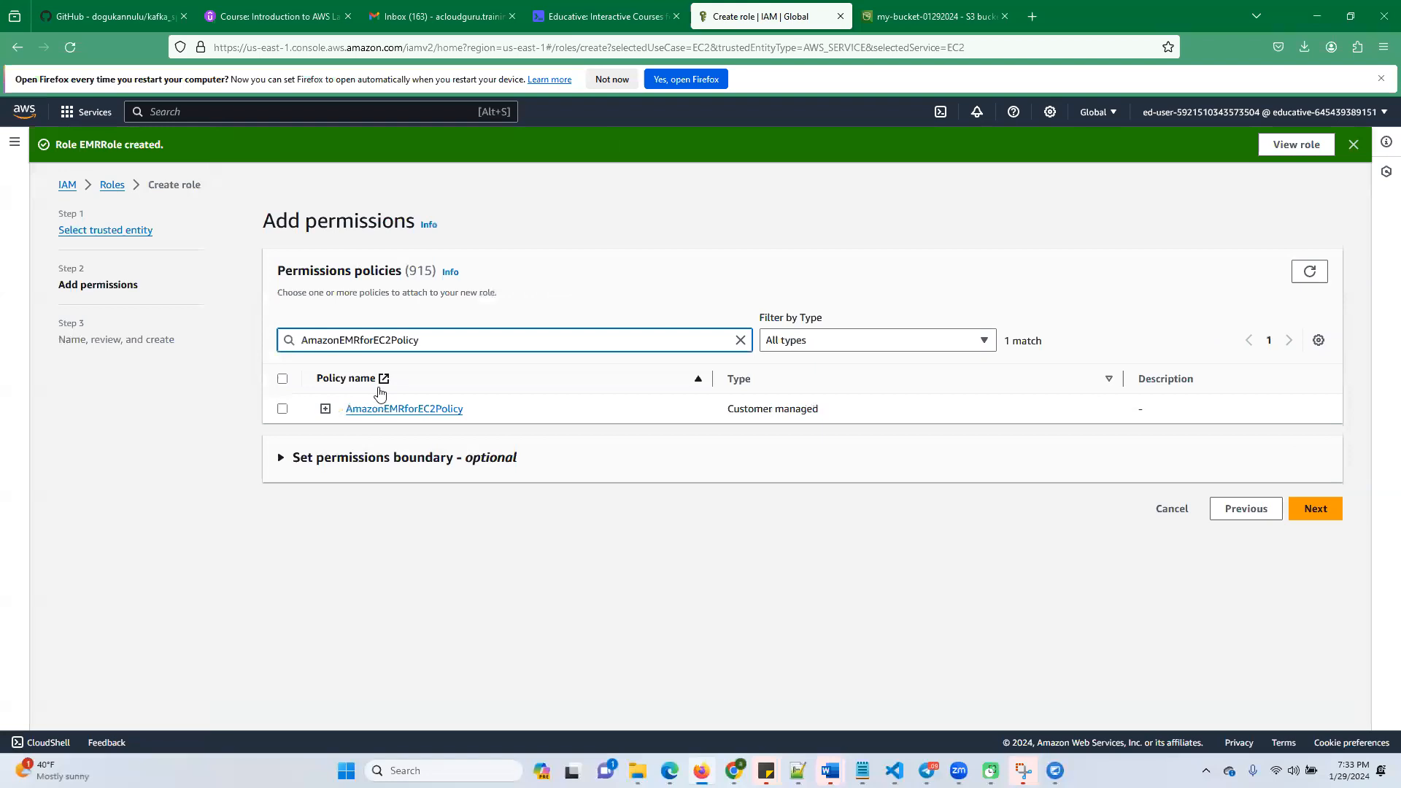
left_click(281, 408)
left_click(1316, 509)
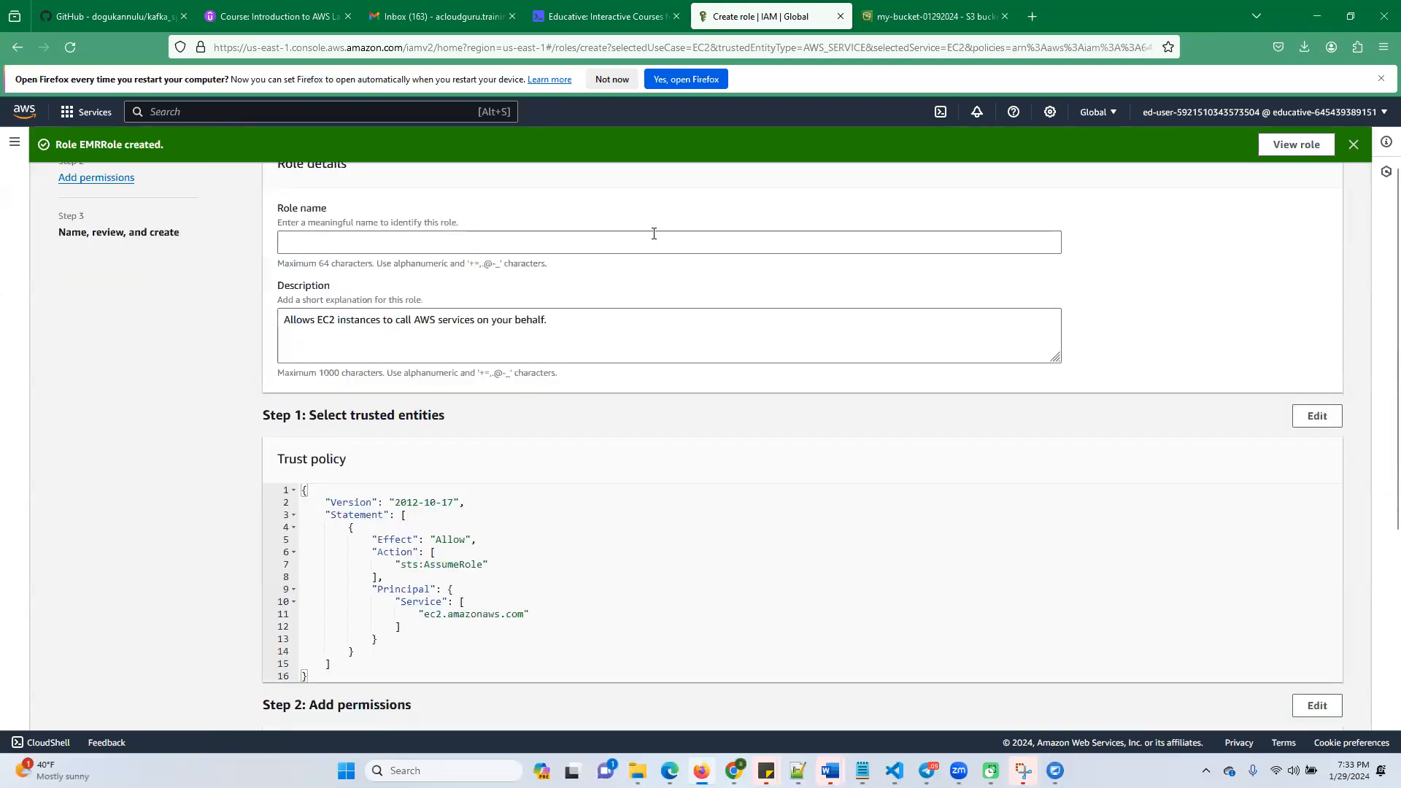
Copy the name EMREC2Role from the Educative lab instructions, enter it as the role name in IAM and create the role
left_click(605, 16)
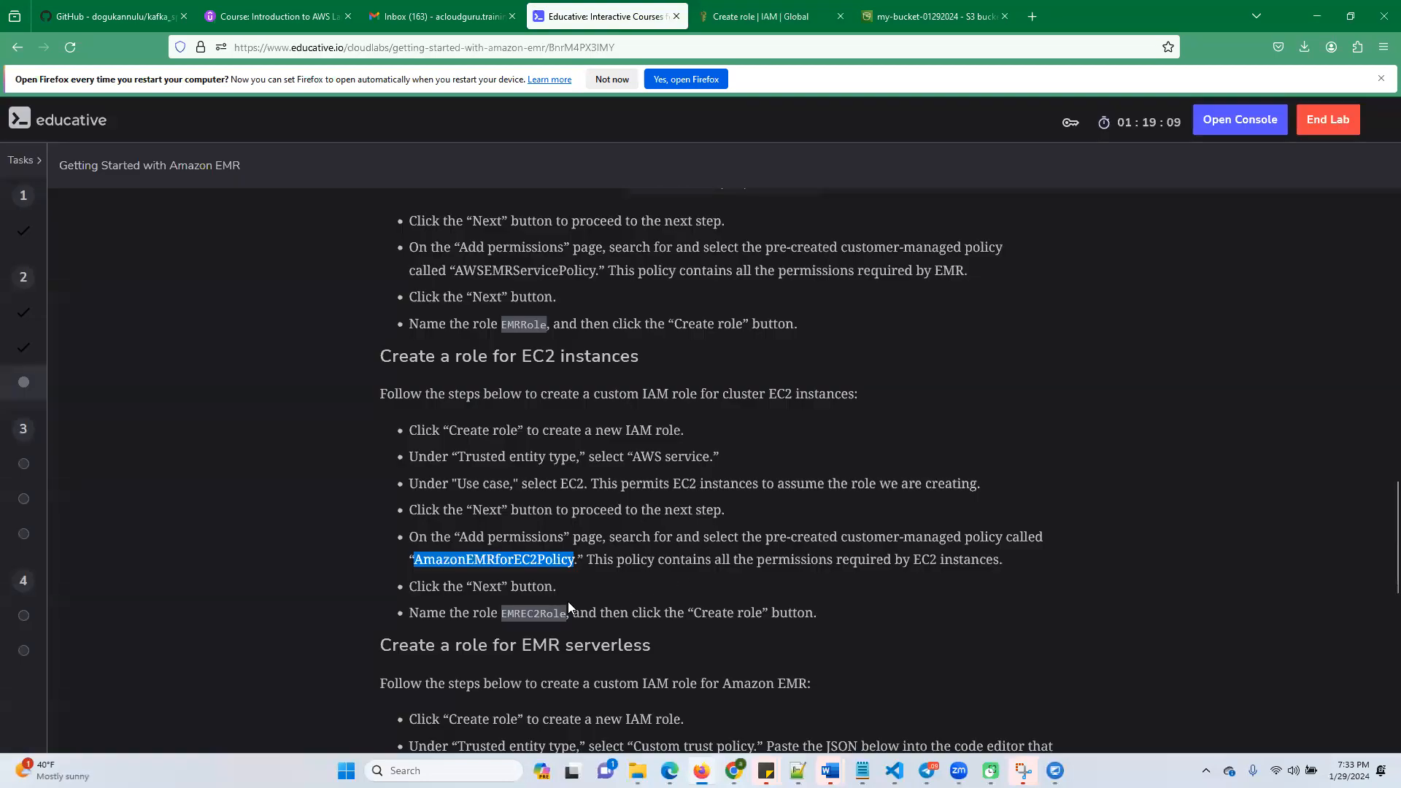
double_click(527, 610)
key("ctrl+c")
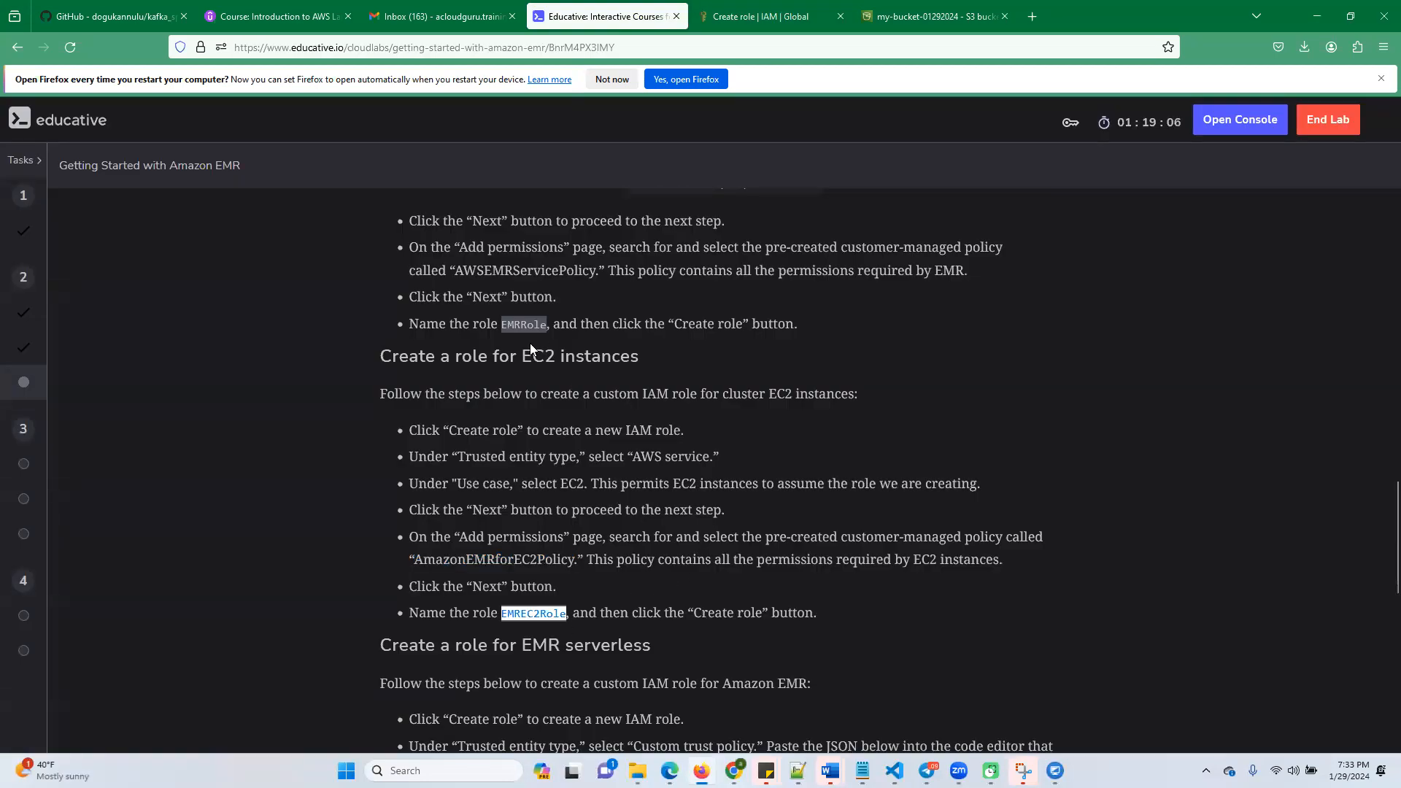
left_click(763, 16)
left_click(346, 246)
key("ctrl+v")
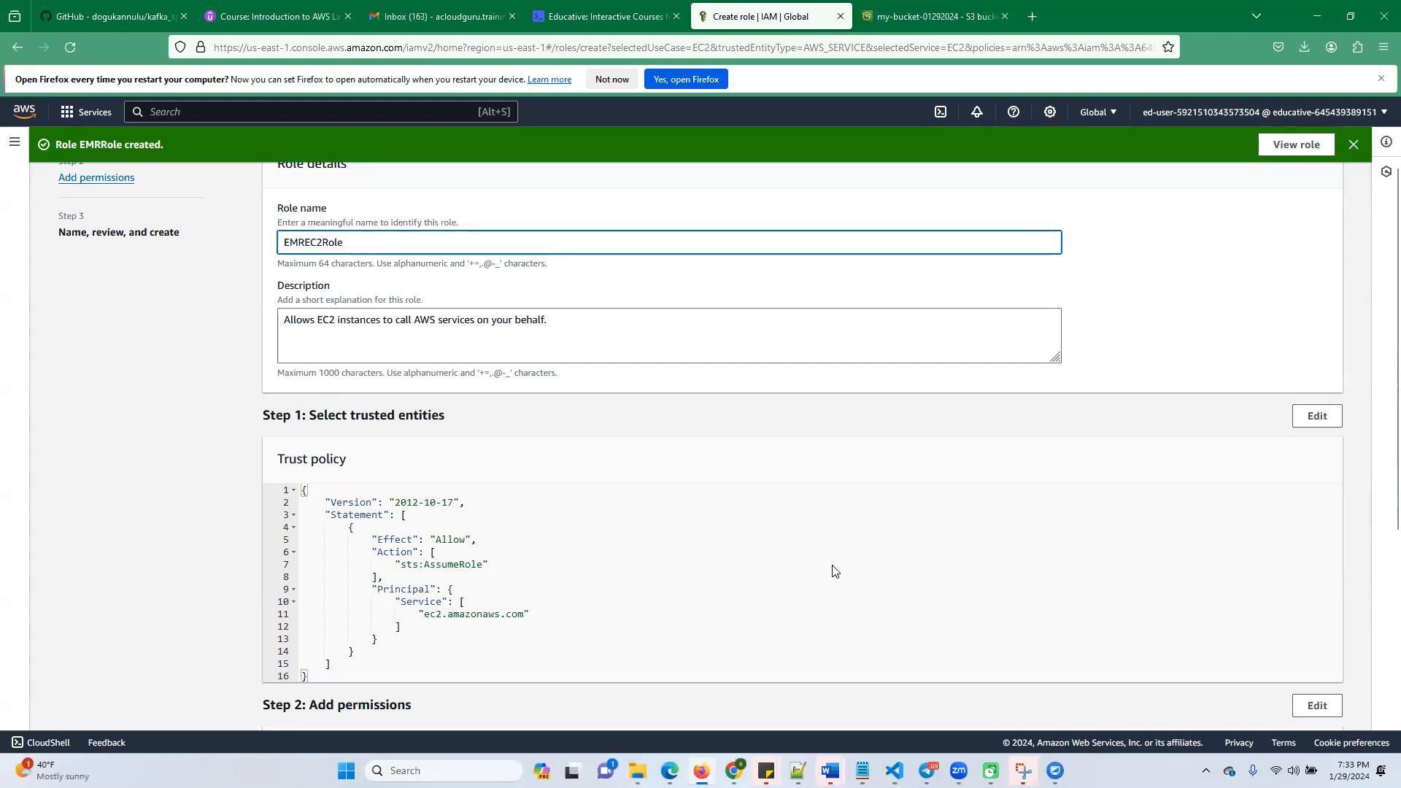
scroll(1273, 608, "down", 5)
left_click(1290, 706)
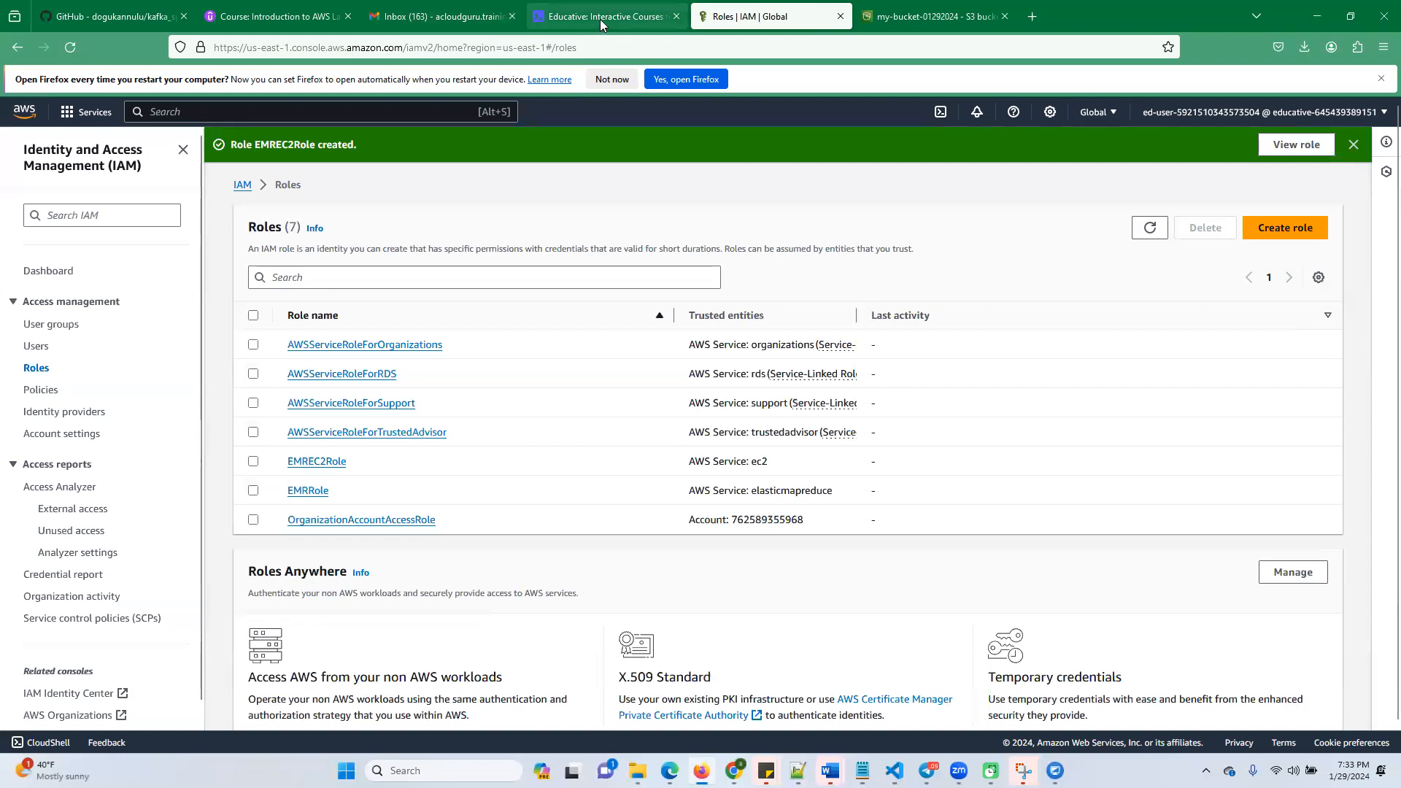
Find the EMR serverless role section in the Educative lab instructions and copy its custom trust policy JSON
left_click(600, 18)
scroll(598, 530, "down", 4)
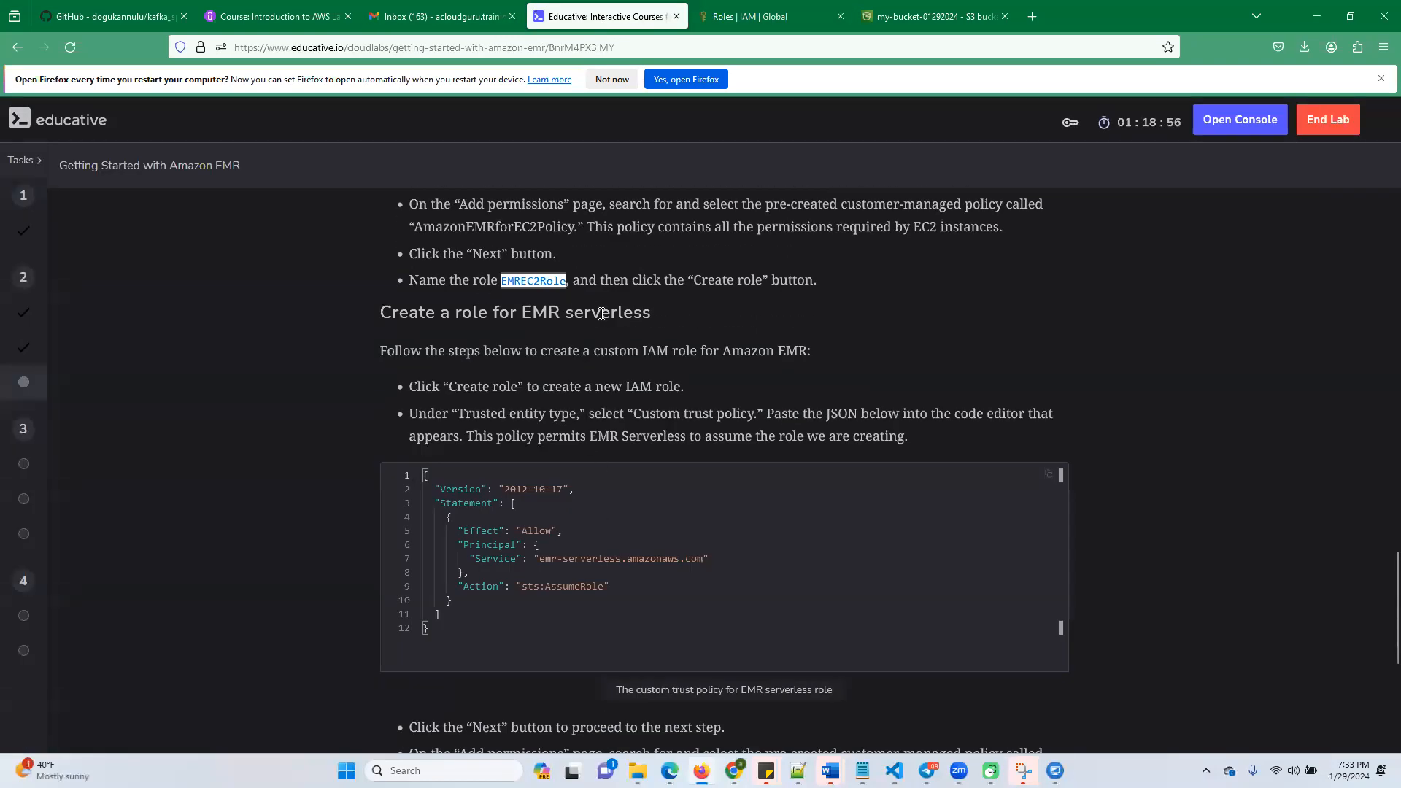
left_click_drag(445, 632, 408, 471)
key("ctrl+c")
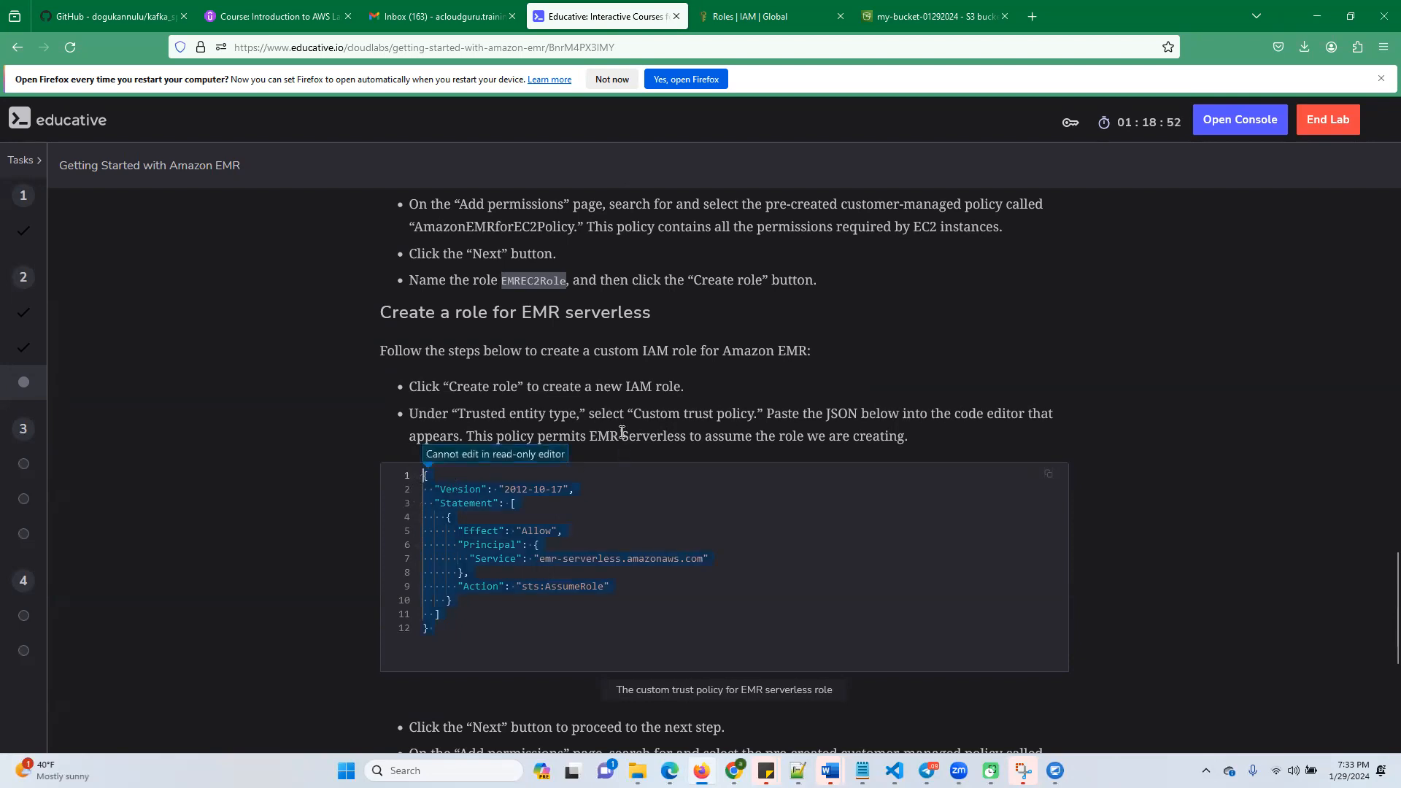
scroll(621, 432, "up", 8)
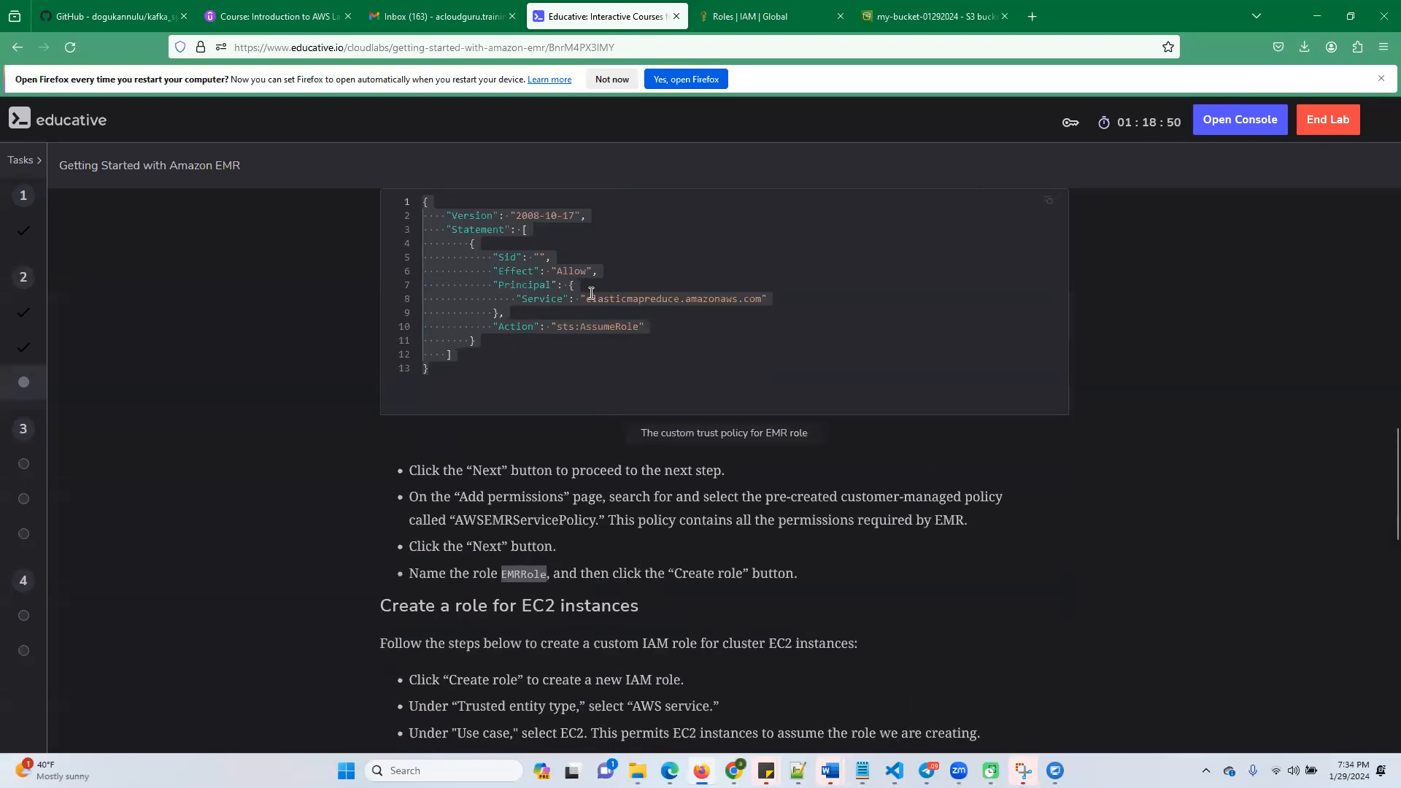
scroll(569, 383, "up", 3)
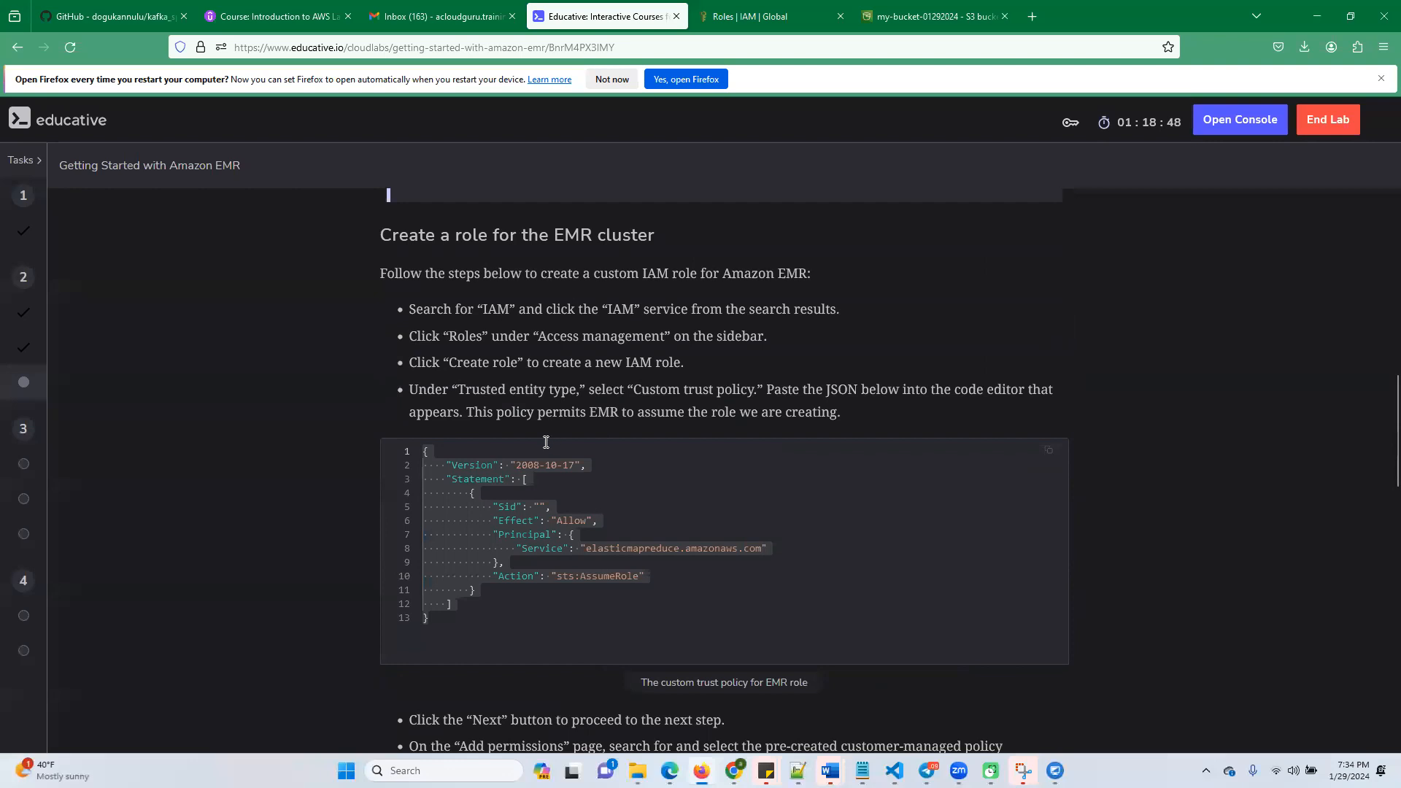
scroll(561, 454, "down", 11)
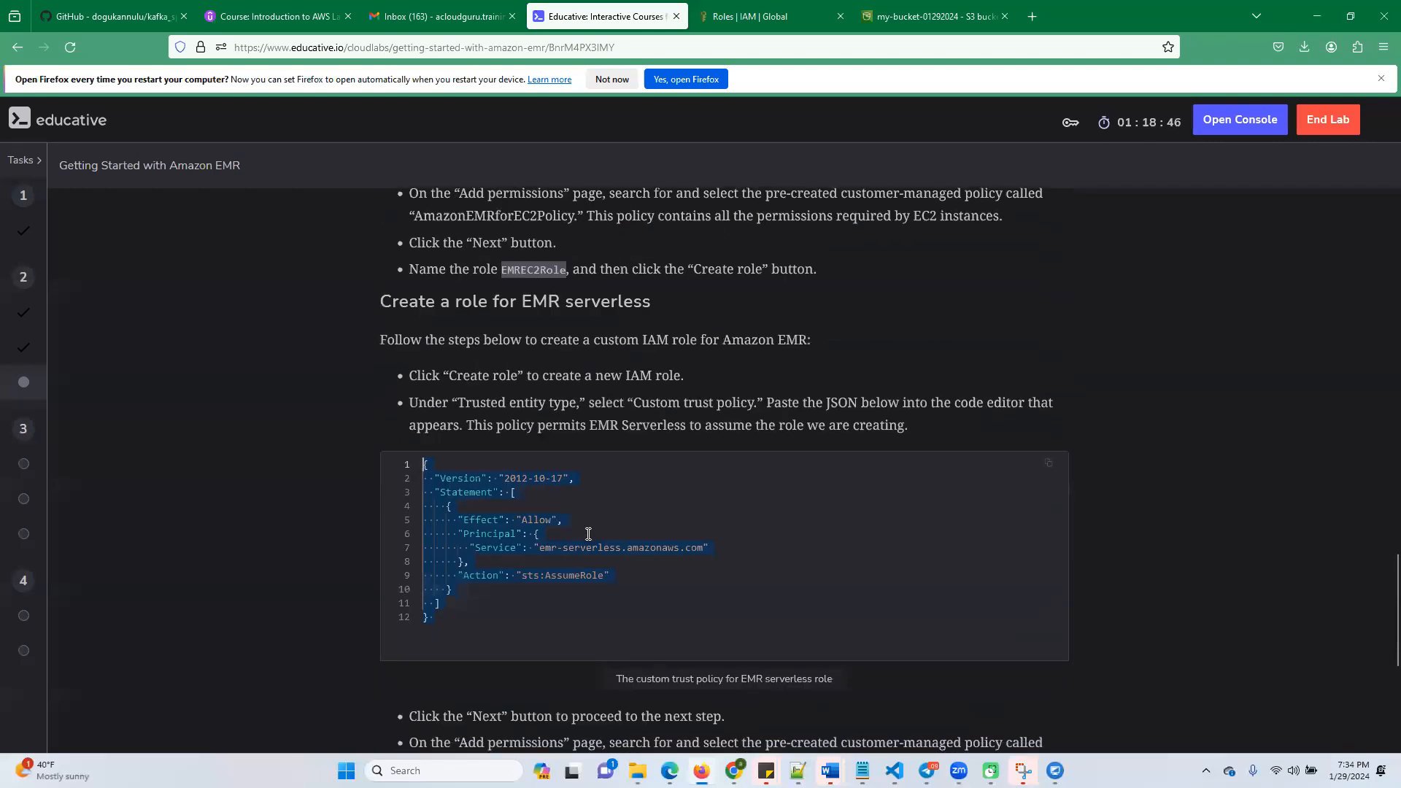
scroll(577, 506, "up", 2)
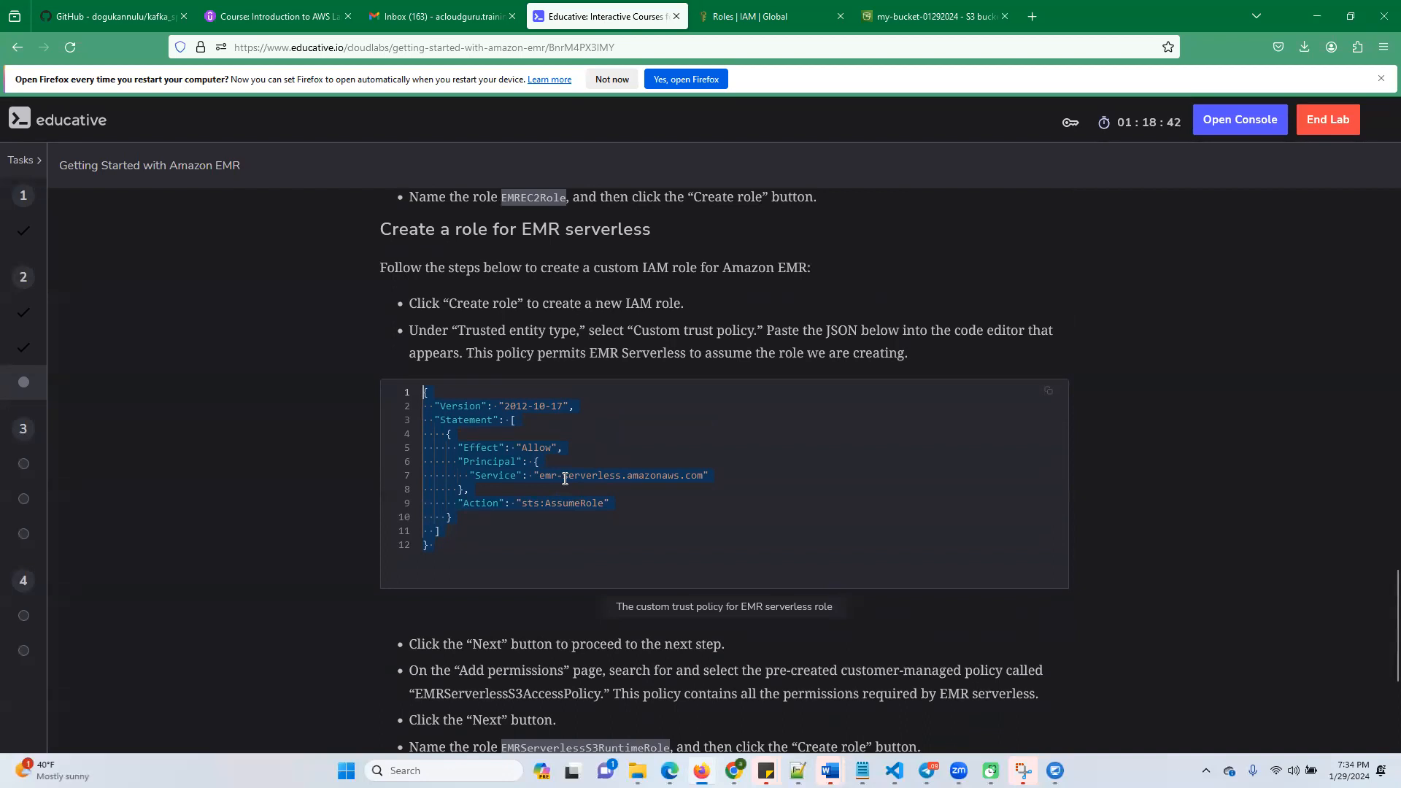
key("ctrl+c")
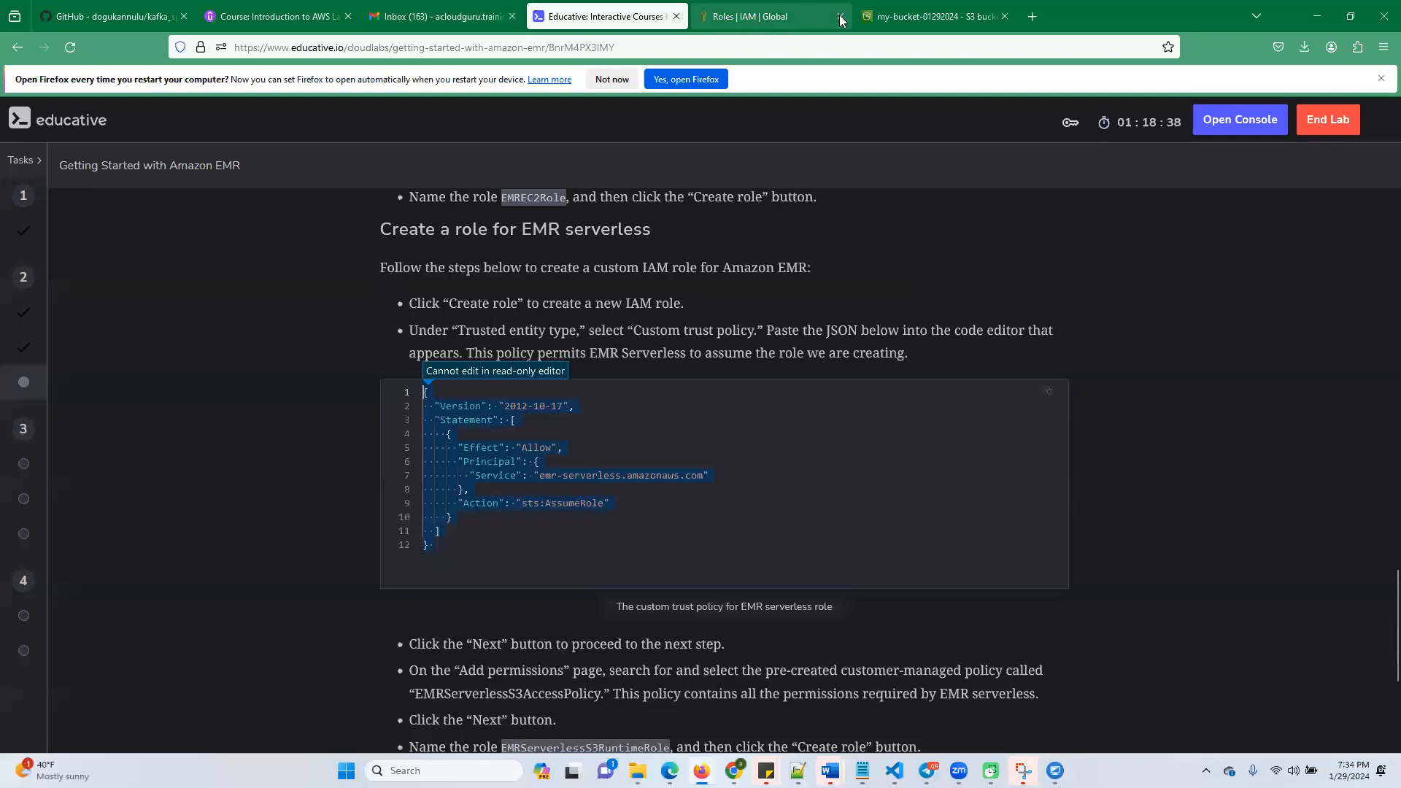
Start another new role in IAM with Custom trust policy as the trusted entity type
left_click(761, 22)
left_click(1285, 226)
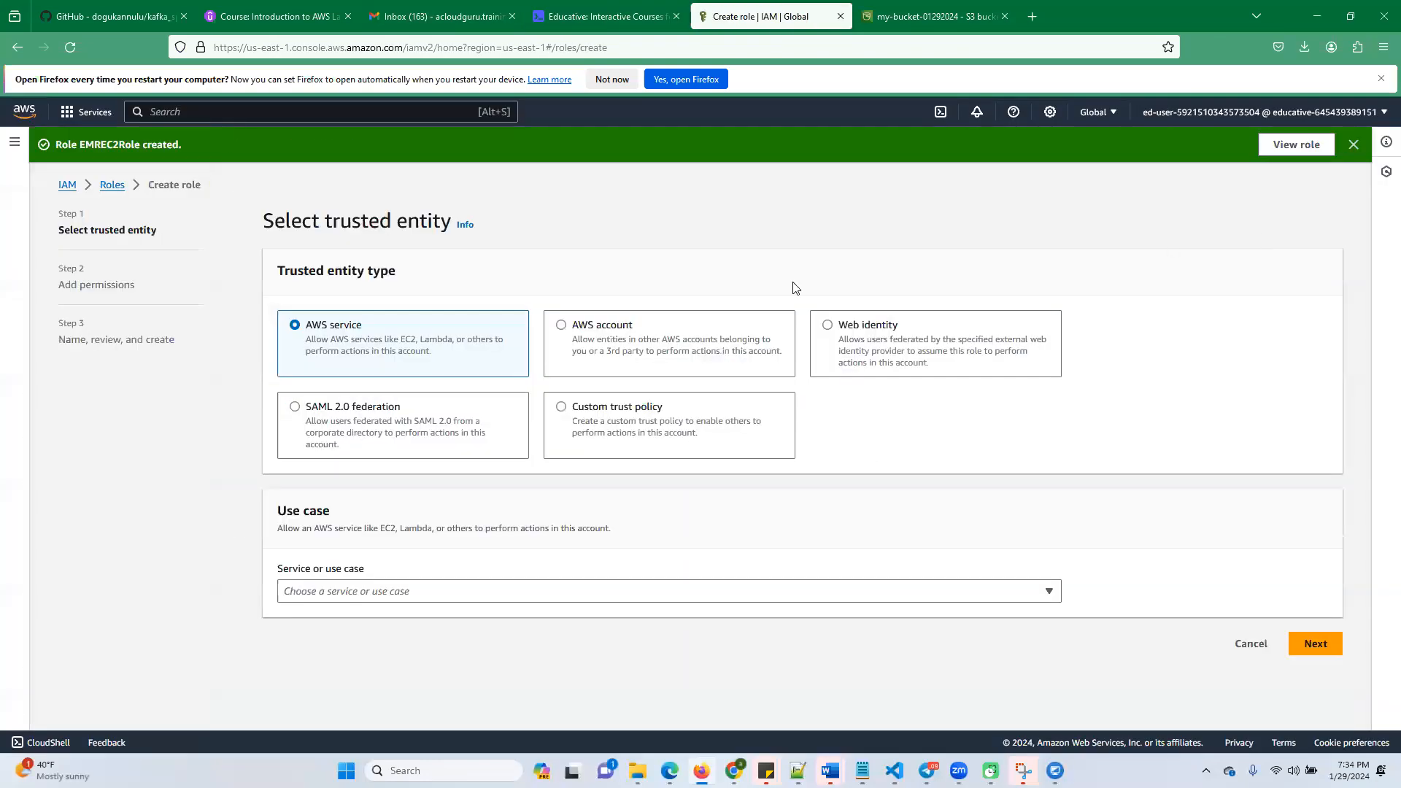
left_click(561, 407)
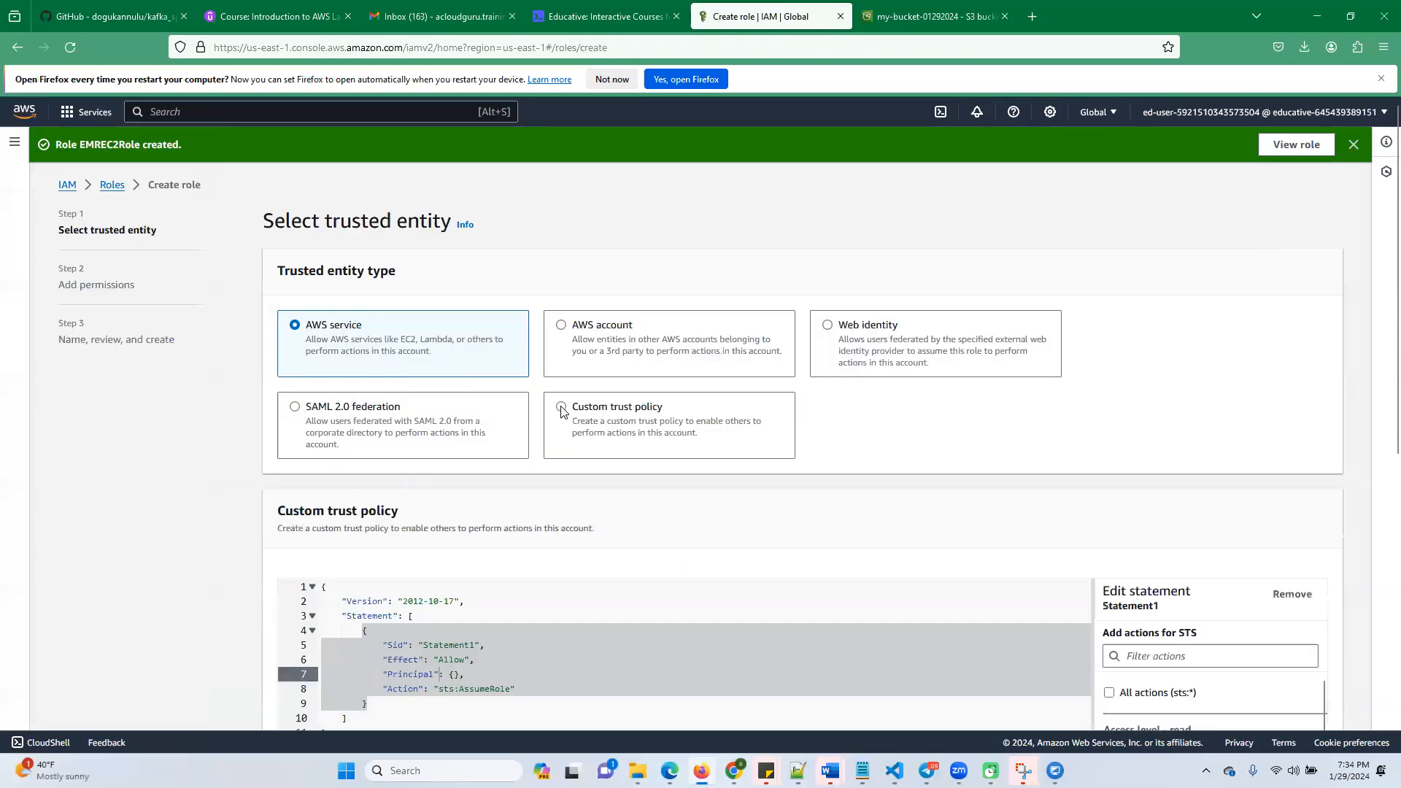
Return to the Educative lab instructions and copy the EMR serverless trust policy JSON again
left_click(613, 16)
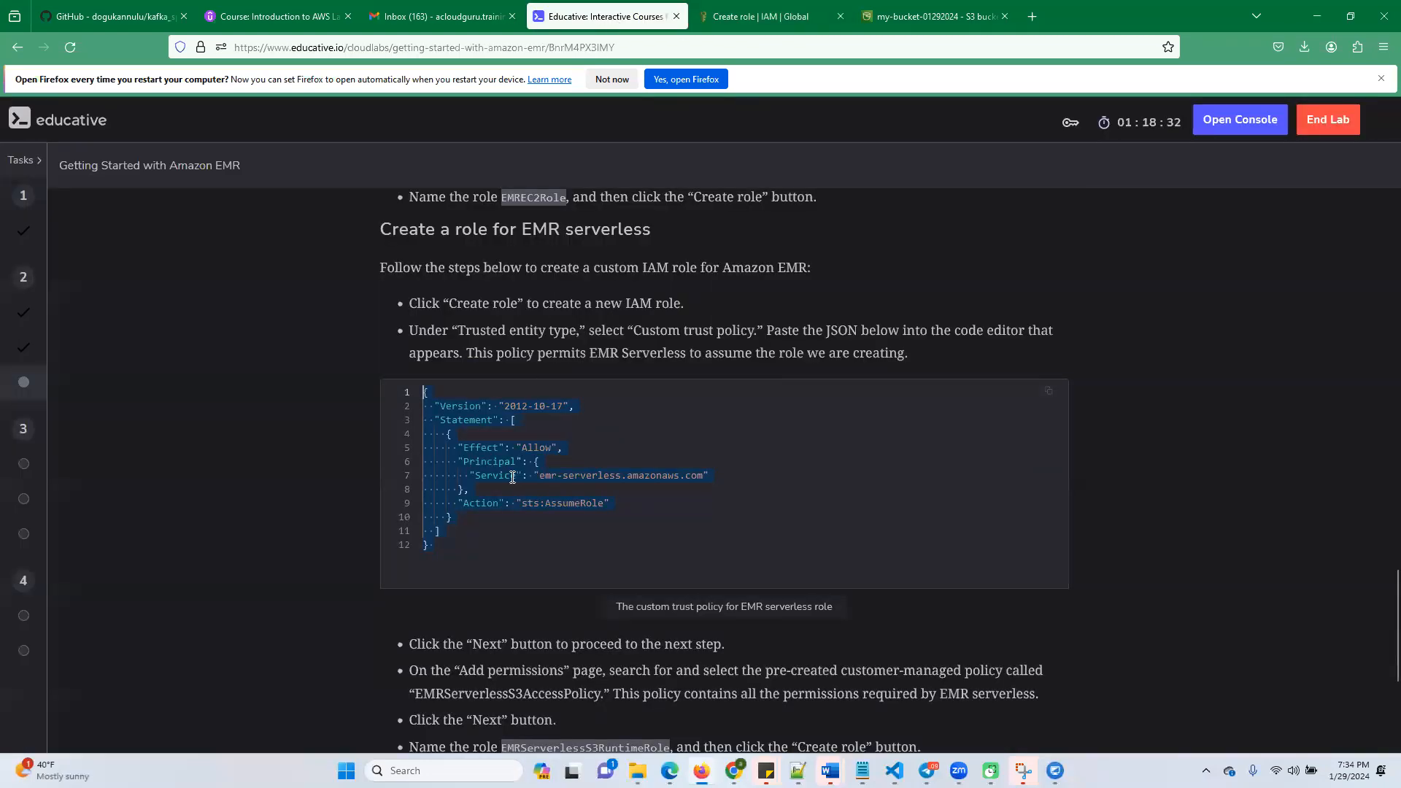
scroll(515, 485, "down", 3)
scroll(515, 485, "up", 3)
right_click(489, 457)
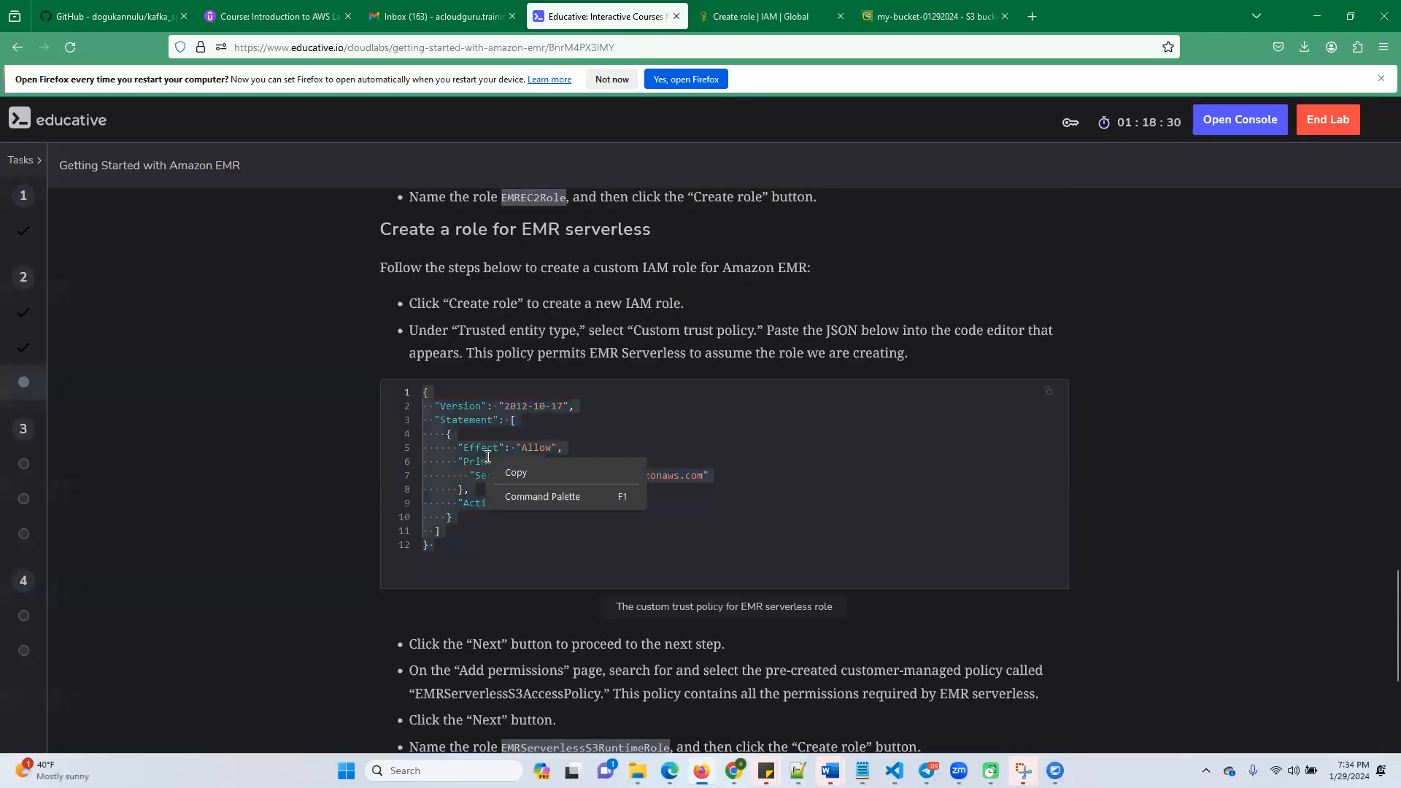
left_click(517, 473)
Replace the default custom trust policy in IAM with the copied emr-serverless.amazonaws.com JSON and proceed to adding permissions
left_click(759, 16)
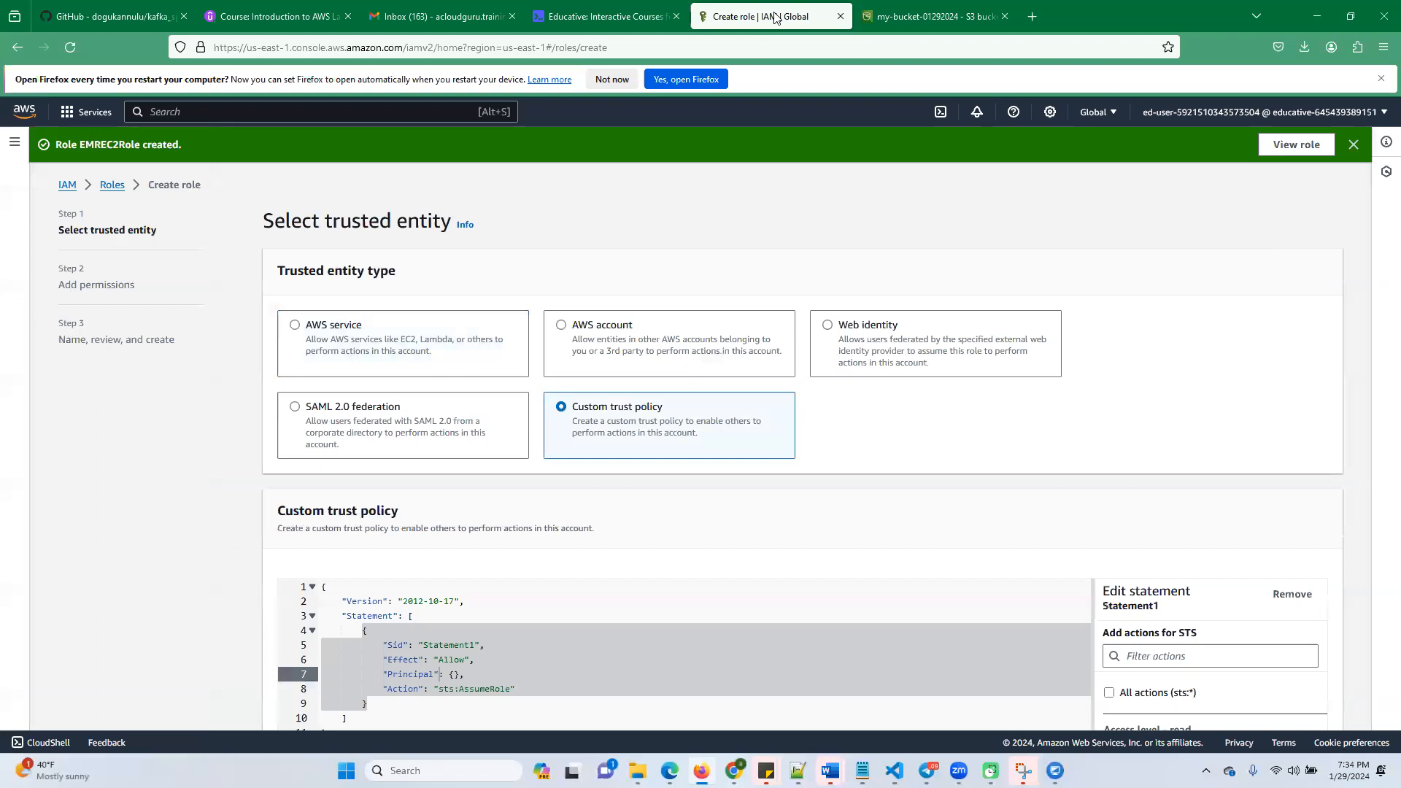
scroll(486, 529, "down", 2)
left_click(459, 572)
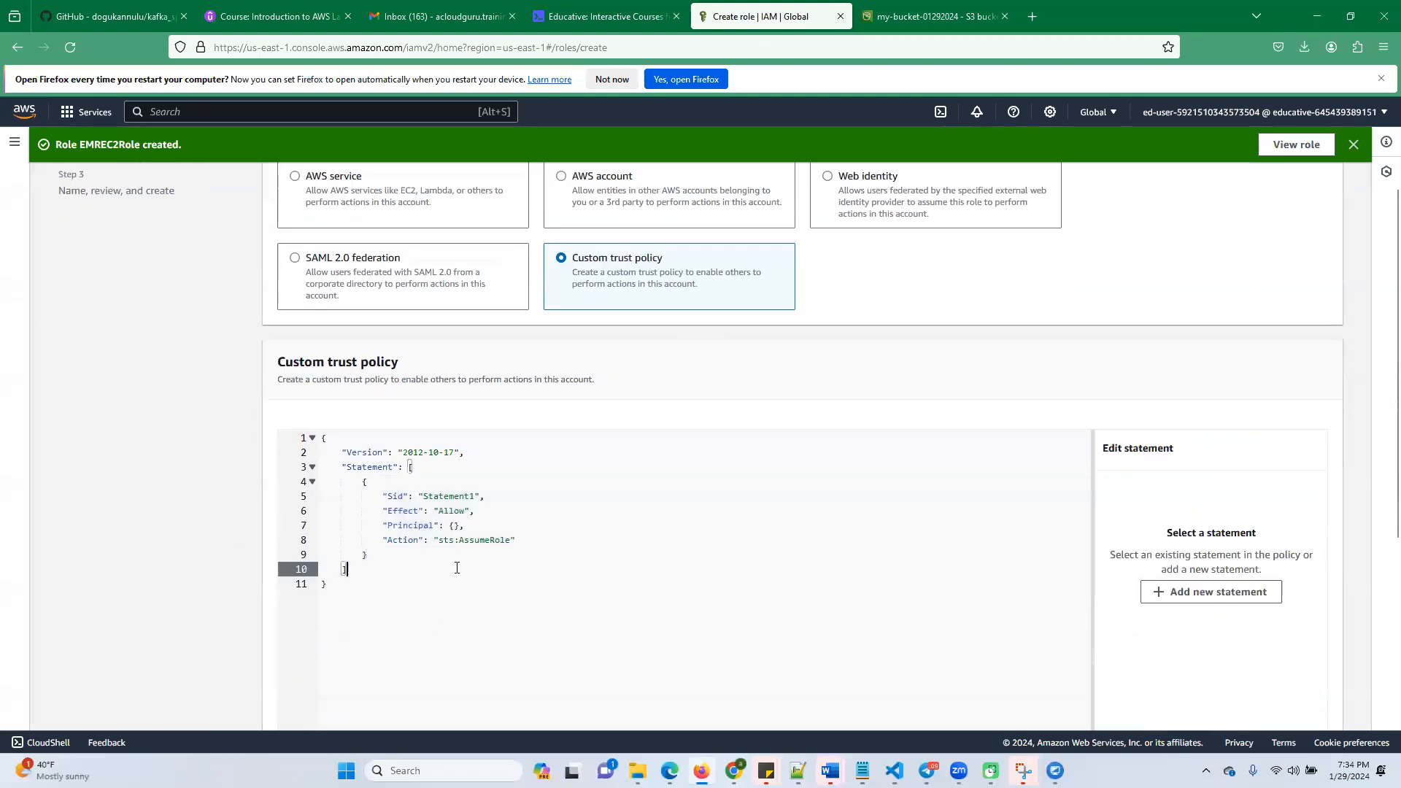
key("ctrl+a")
key("ctrl+v")
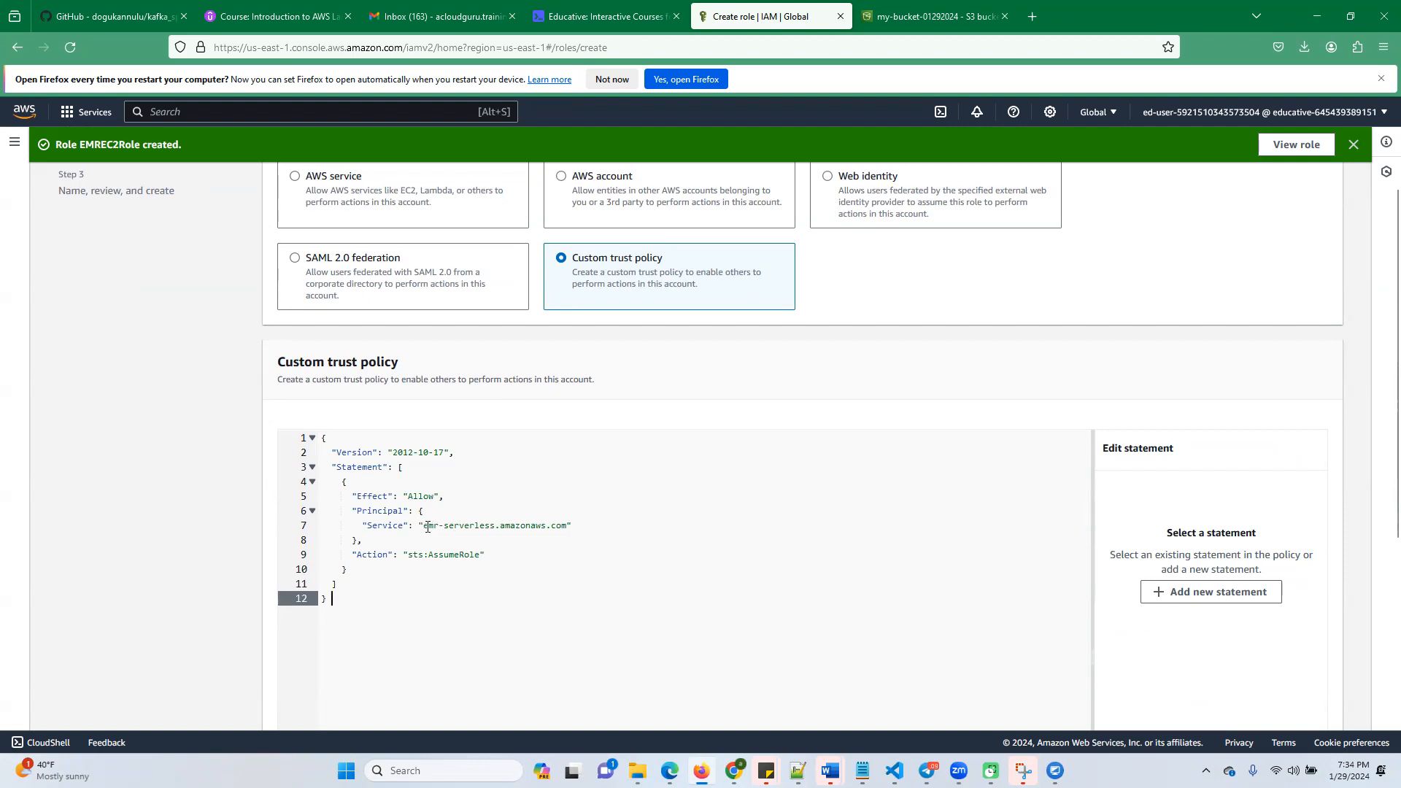
left_click_drag(428, 526, 547, 526)
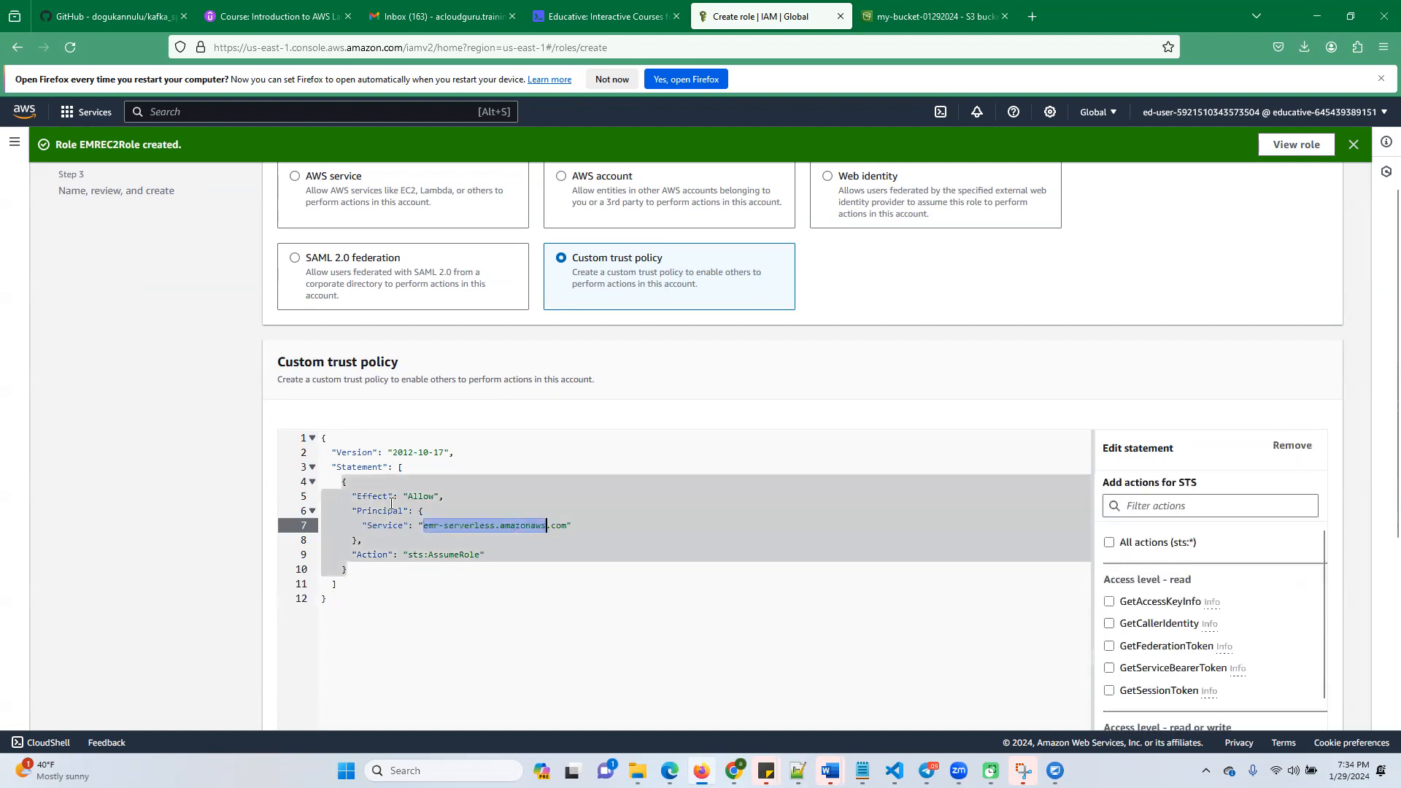
scroll(725, 579, "down", 5)
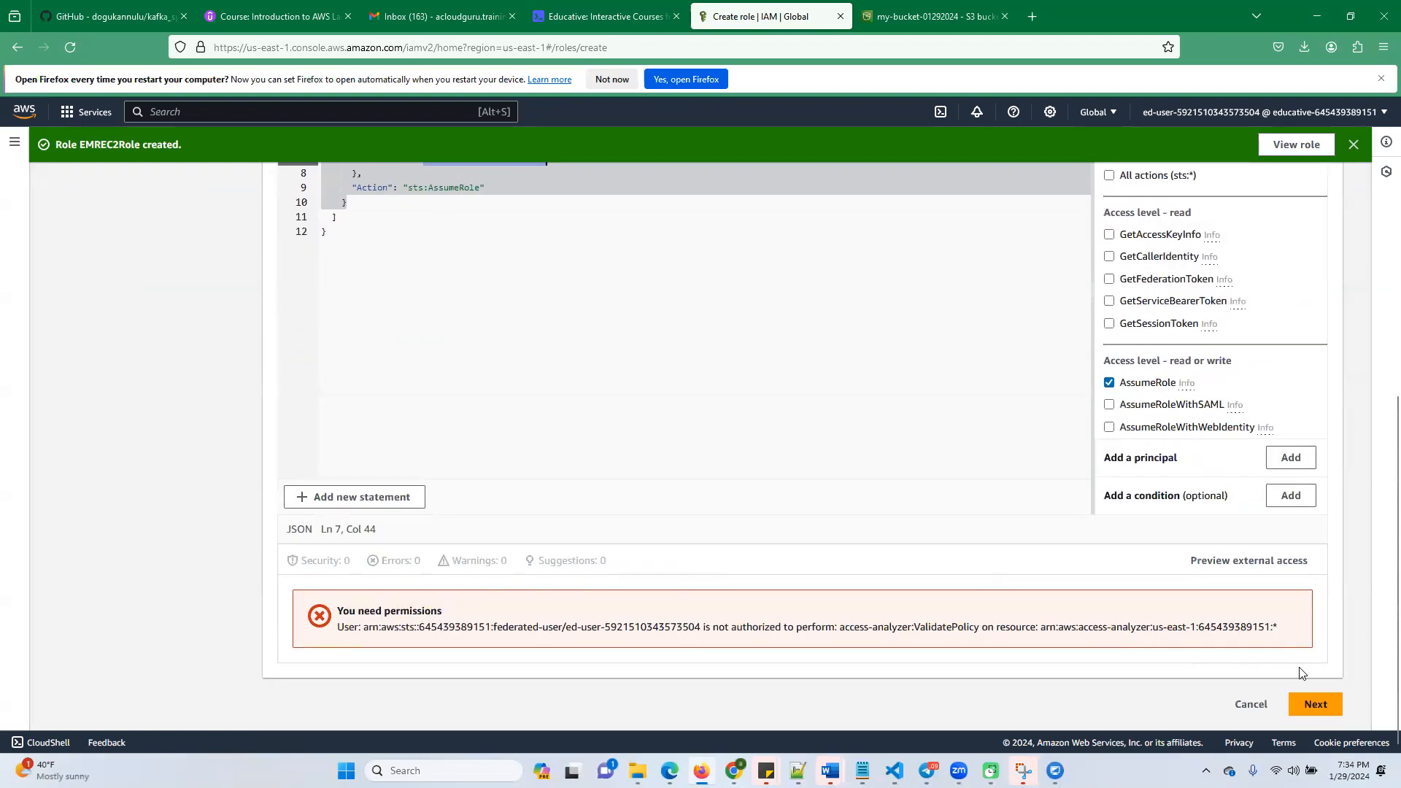
left_click(1315, 705)
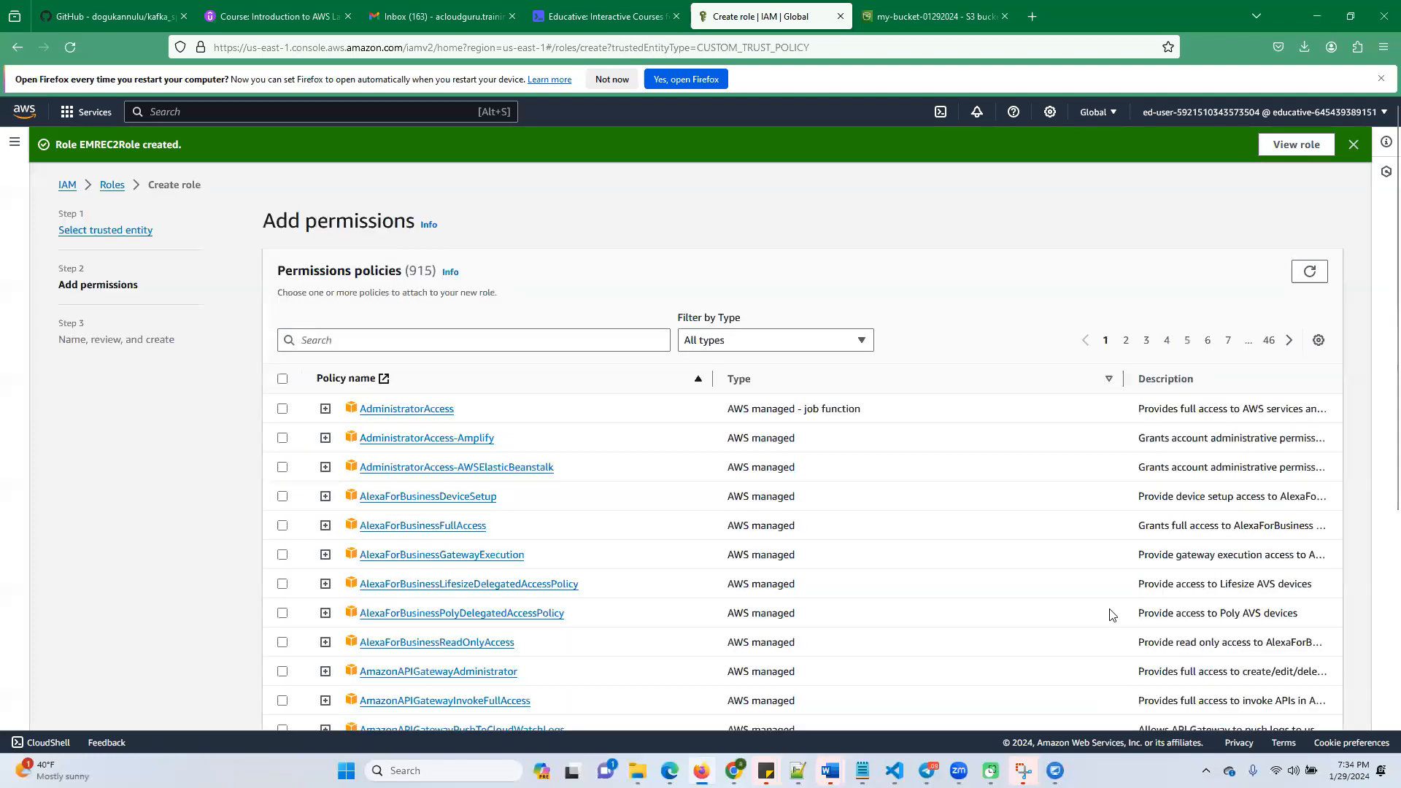
Copy the policy name EMRServerlessS3AccessPolicy from the Educative lab instructions and review the earlier role sections
left_click(609, 22)
scroll(670, 549, "down", 3)
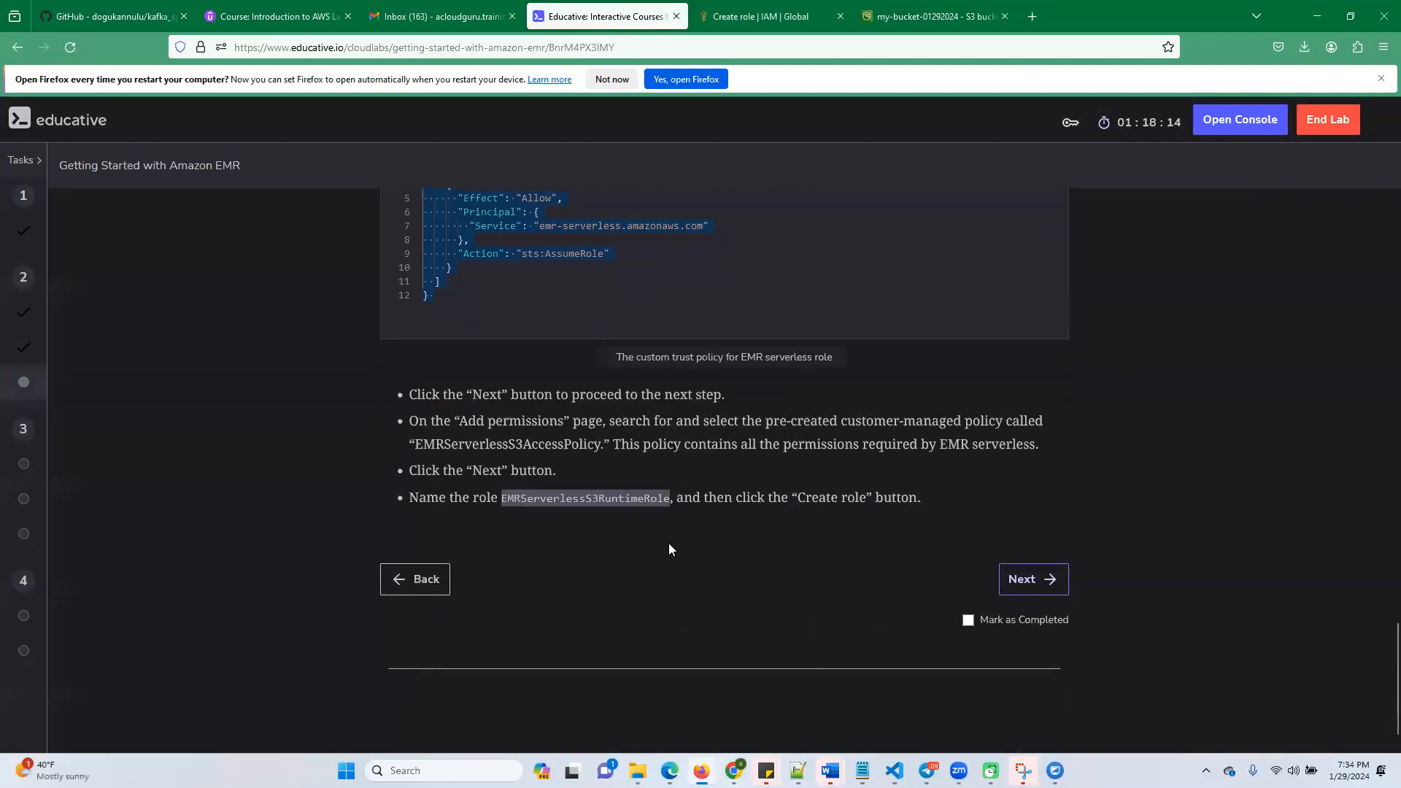
double_click(523, 445)
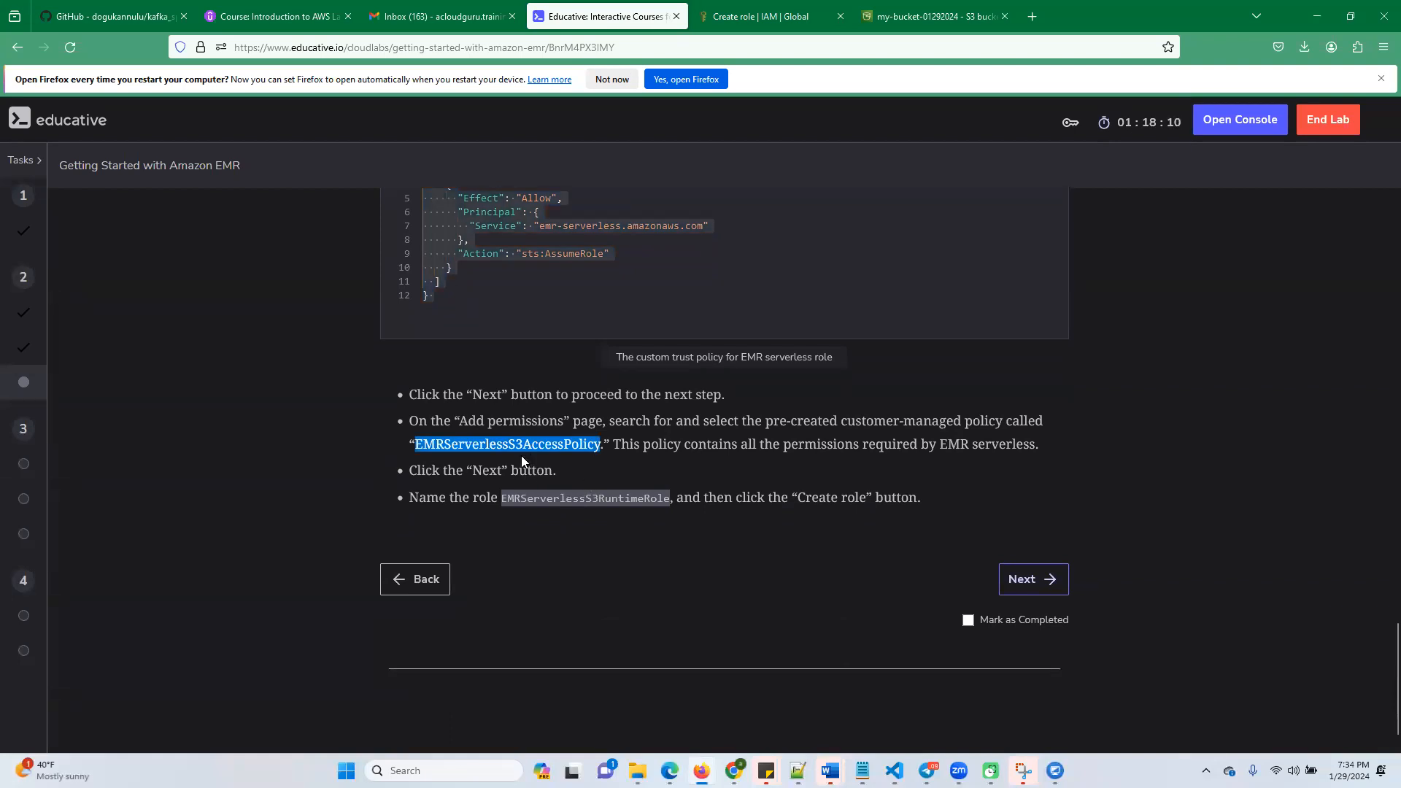
scroll(606, 525, "up", 3)
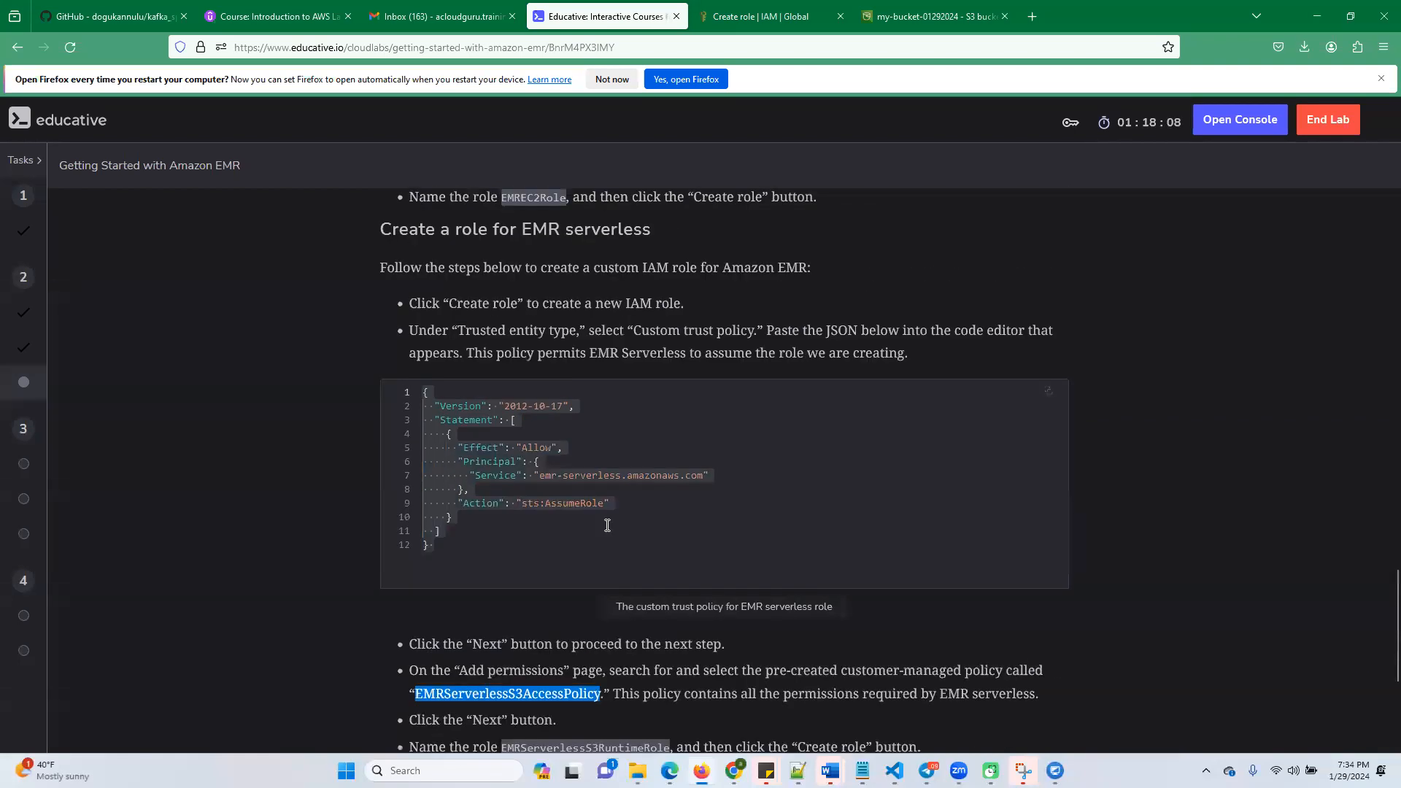
scroll(607, 525, "up", 11)
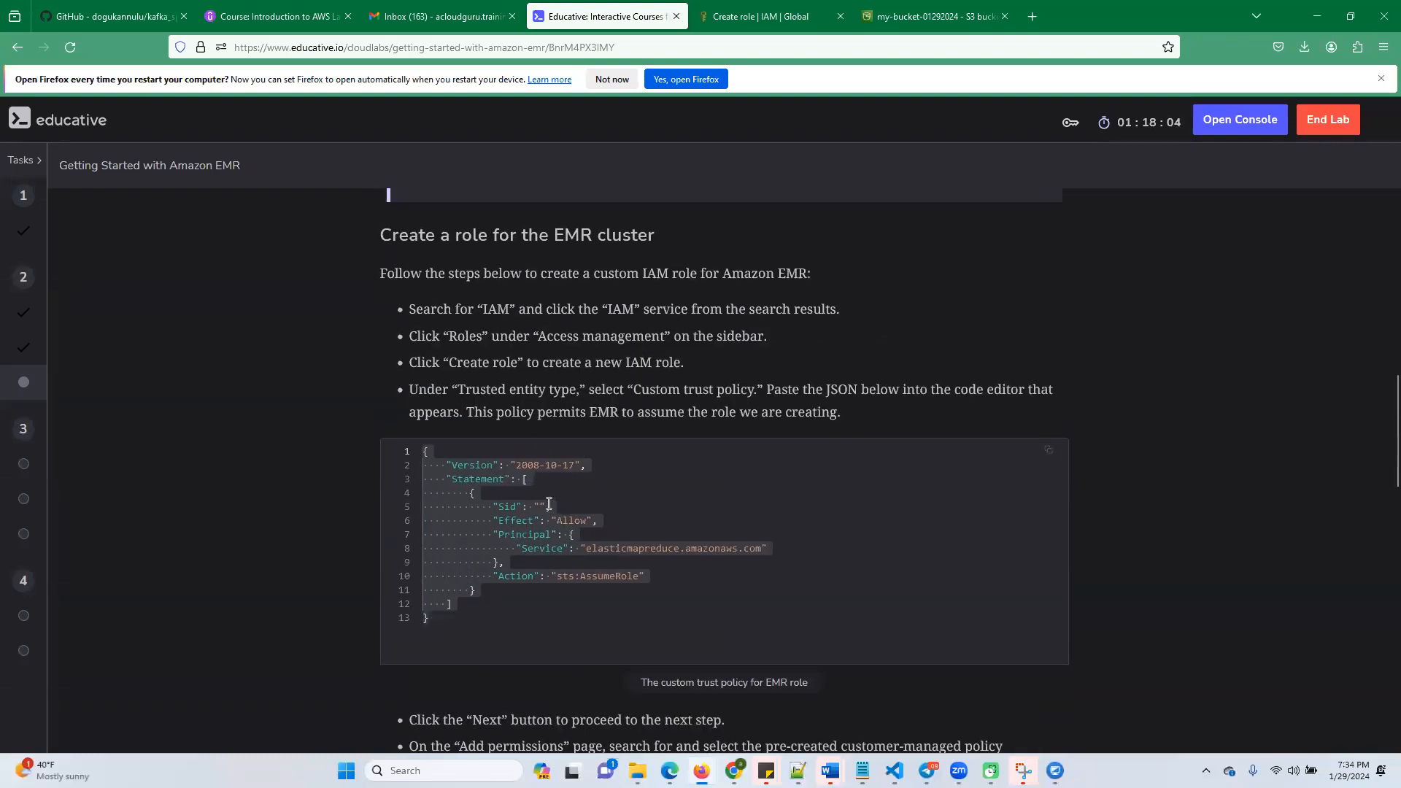
scroll(556, 539, "down", 2)
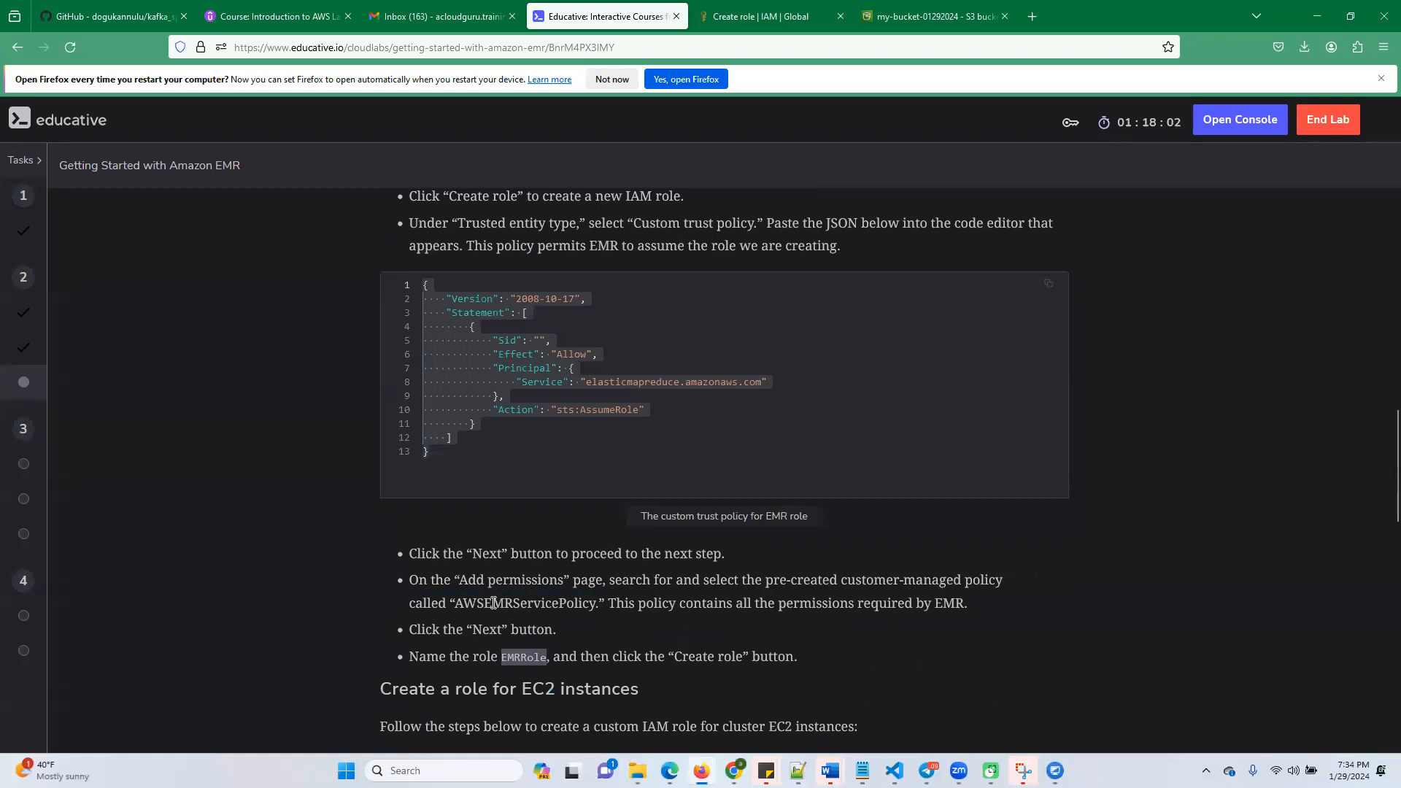
scroll(583, 591, "down", 12)
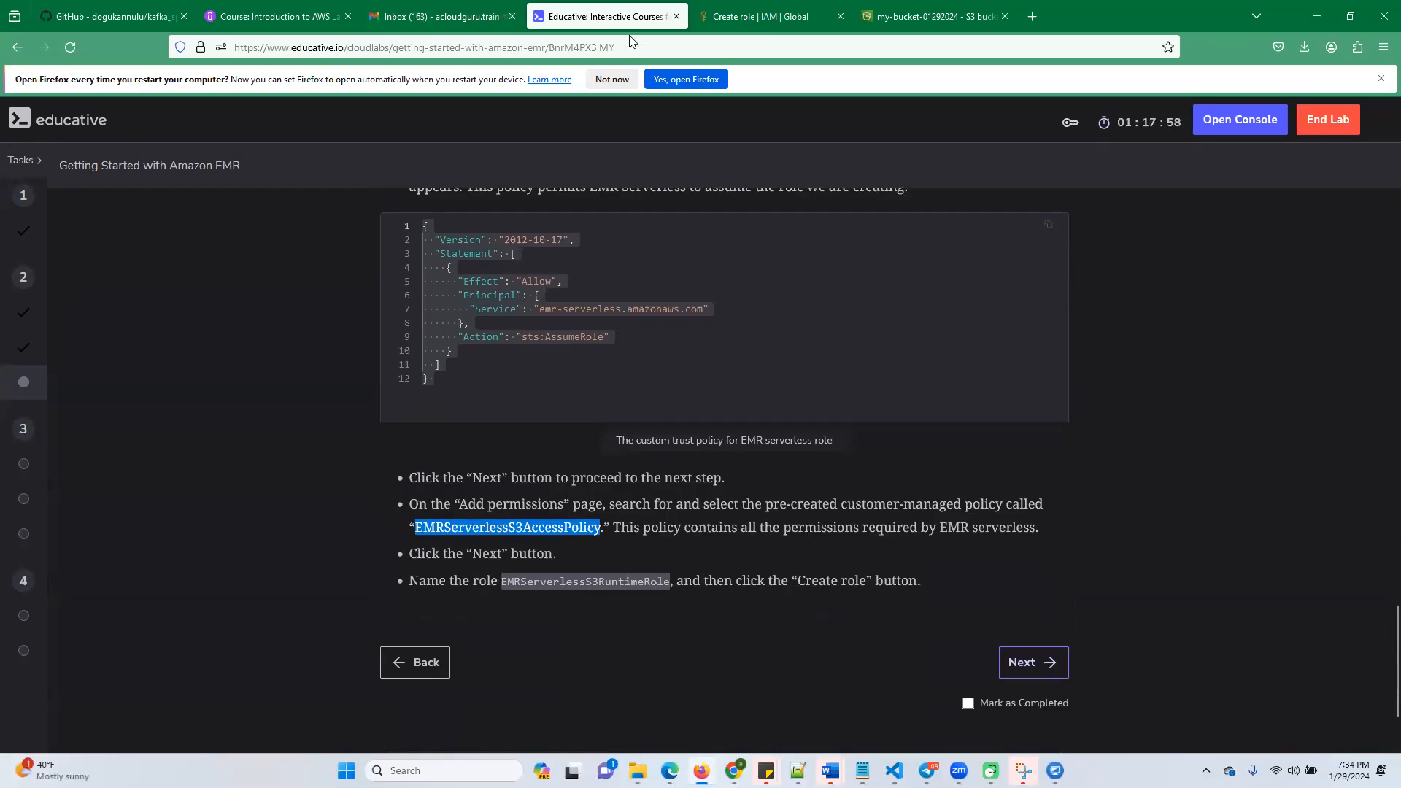
In the IAM role creation, find and select the EMRServerlessS3AccessPolicy policy, and proceed to naming and review
left_click(785, 19)
left_click(396, 338)
key("ctrl+v")
left_click(282, 409)
left_click(1316, 508)
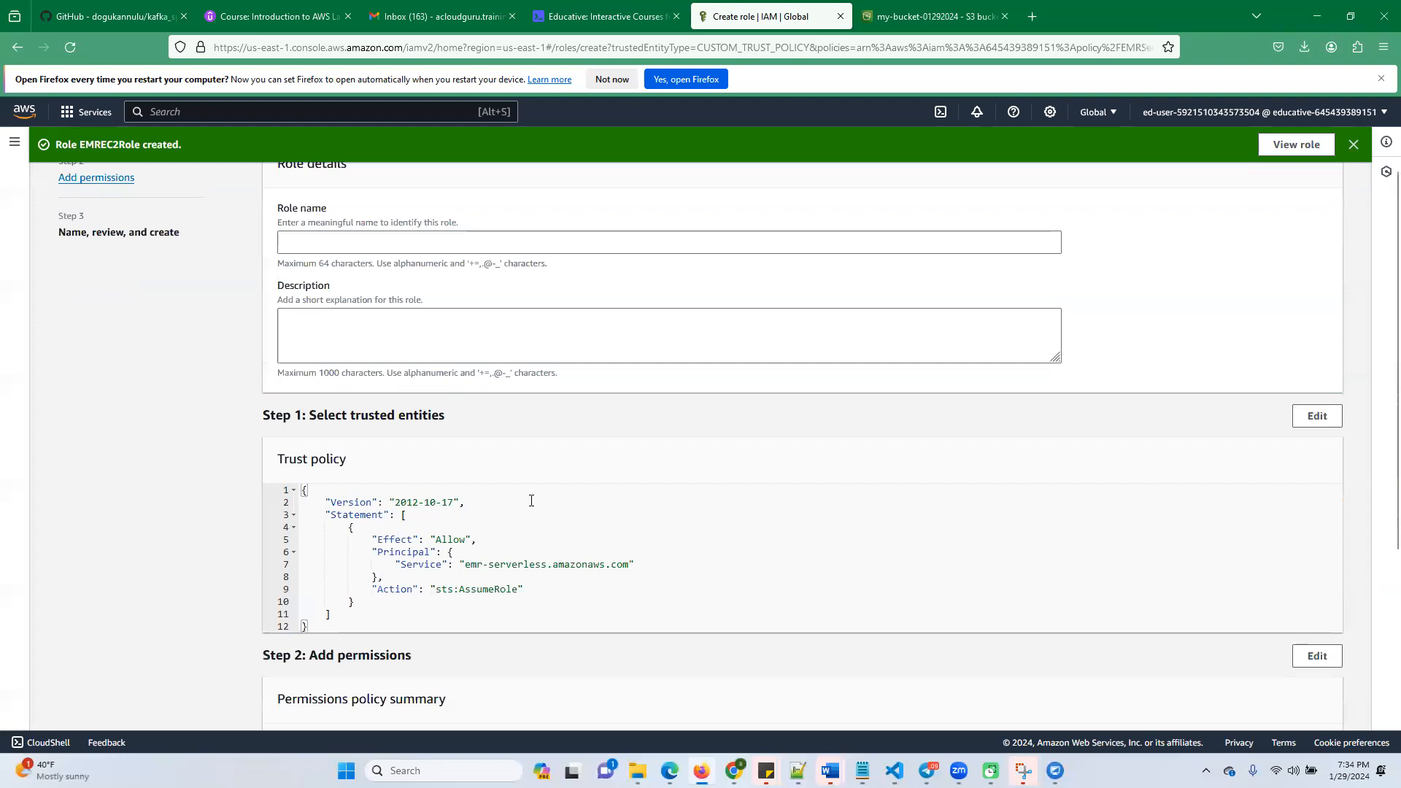
Try to create the EMR serverless role without entering a role name
scroll(1248, 679, "down", 5)
left_click(1306, 706)
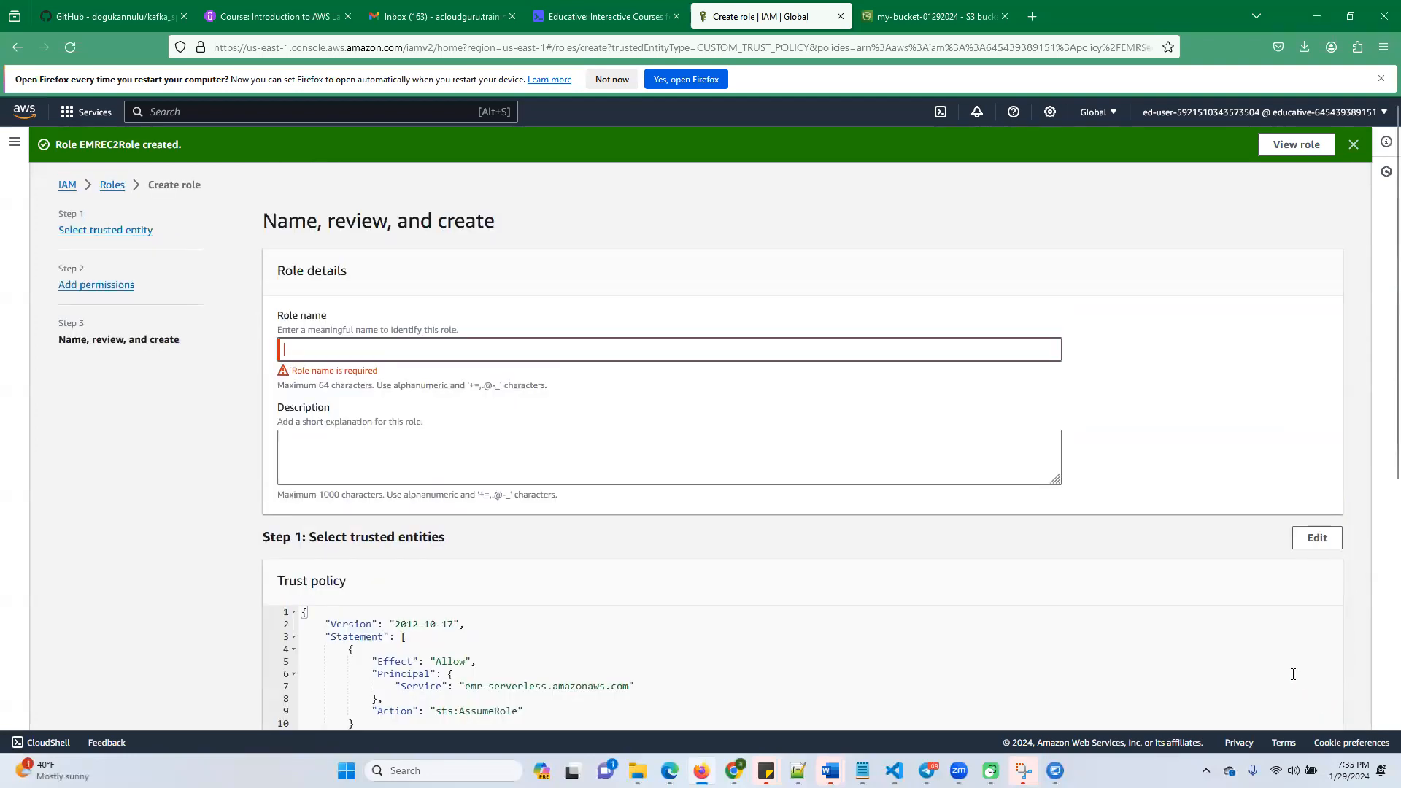
Copy the role name EMRServerlessS3RuntimeRole from the Educative lab, enter it as the IAM role name, and create the role
left_click(606, 16)
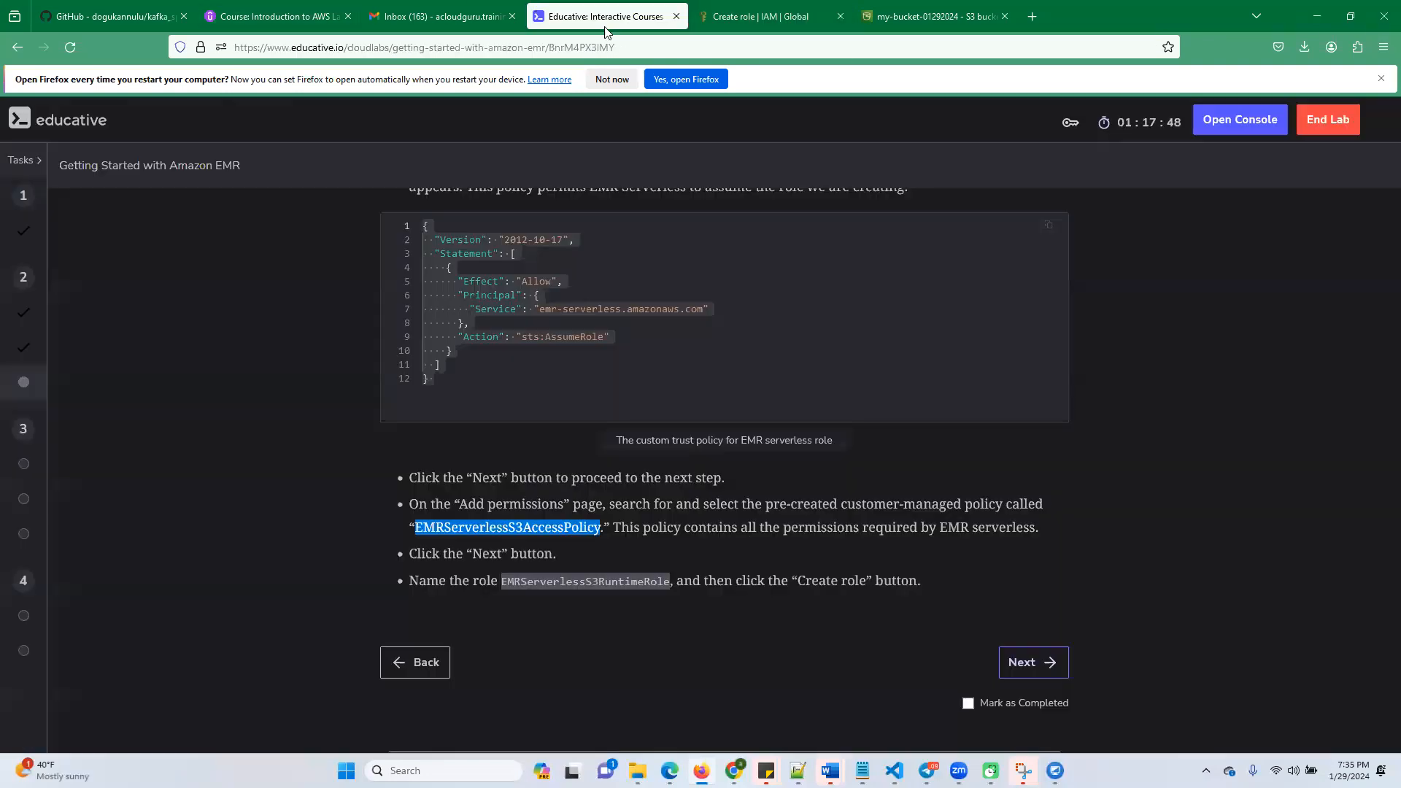
left_click(555, 569)
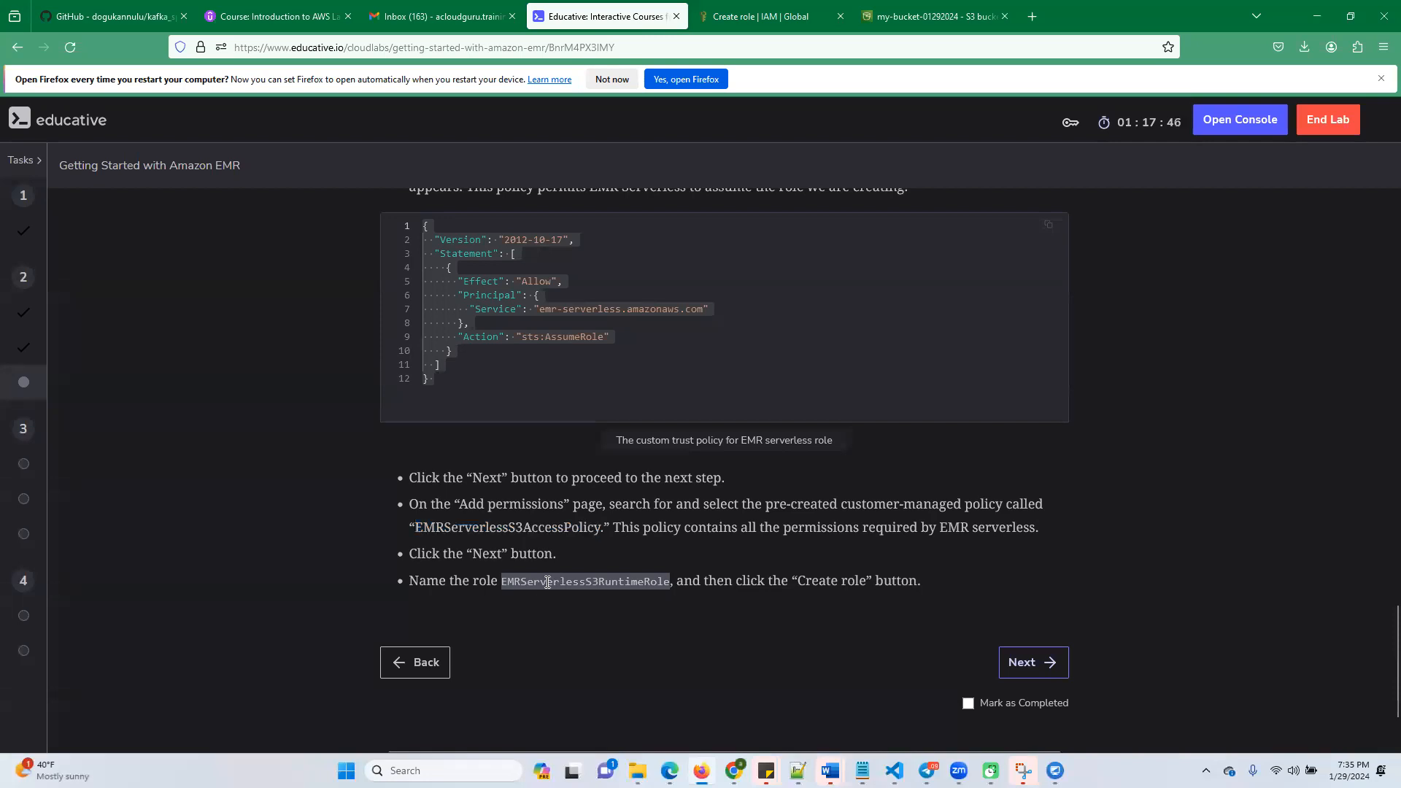
double_click(562, 582)
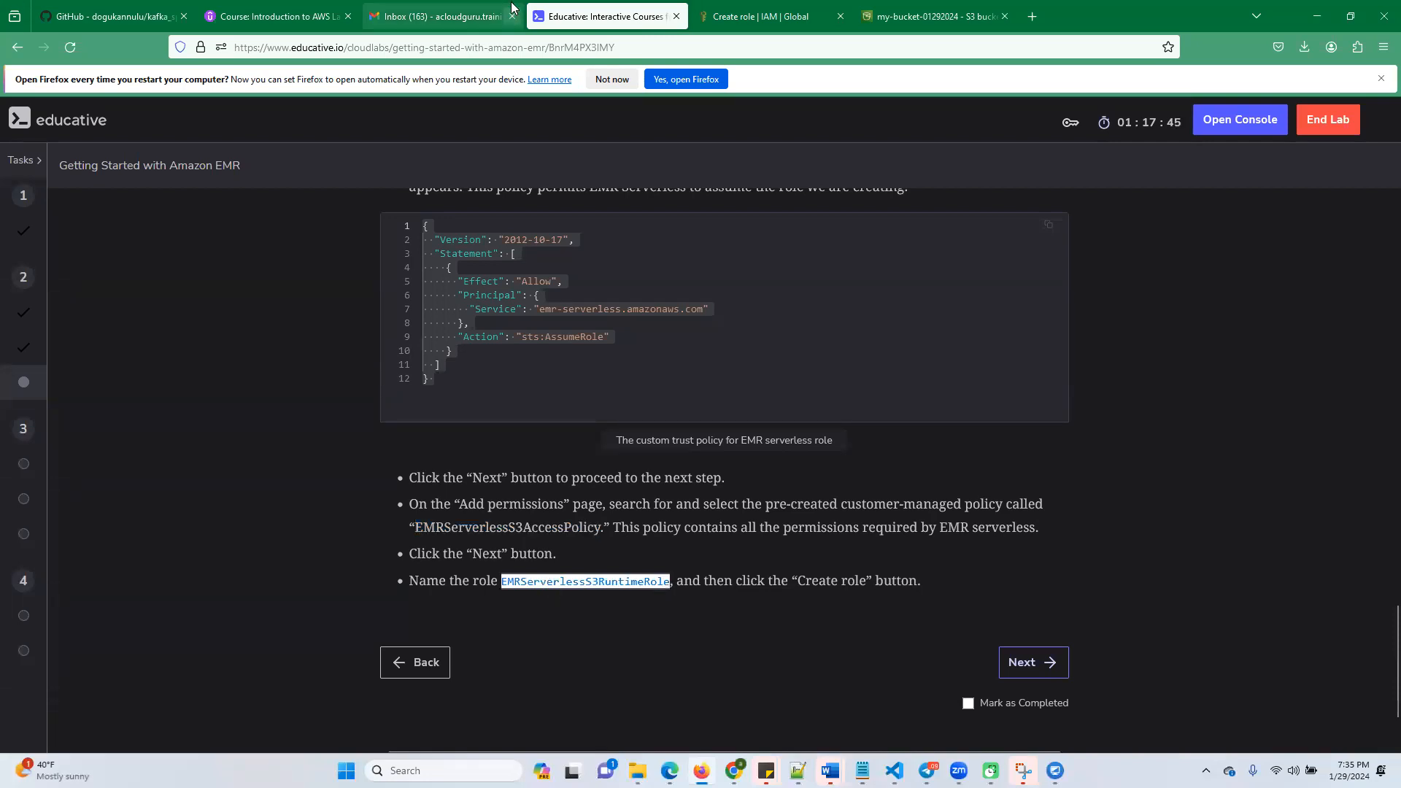
left_click(761, 16)
left_click(342, 356)
key("ctrl+v")
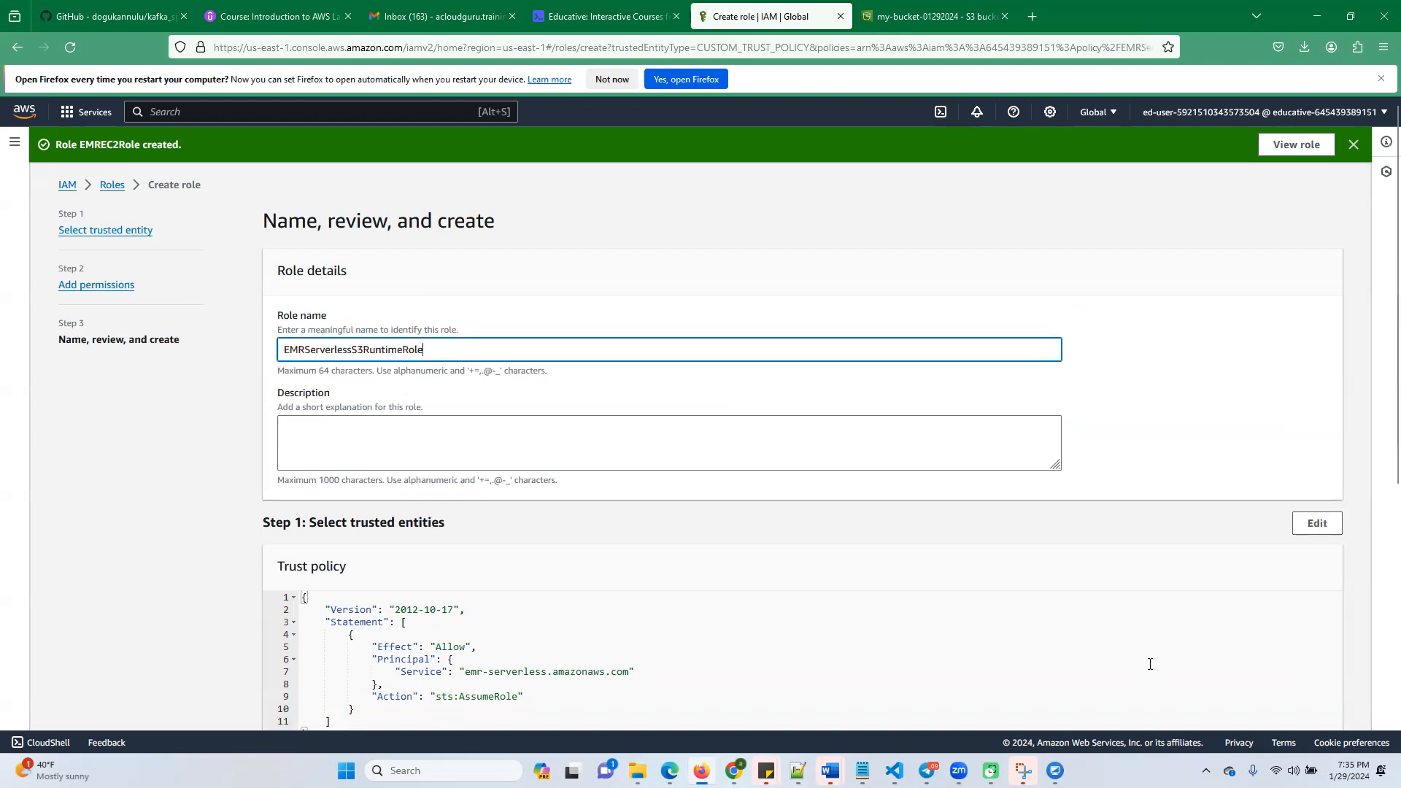
scroll(1241, 678, "down", 6)
left_click(1291, 703)
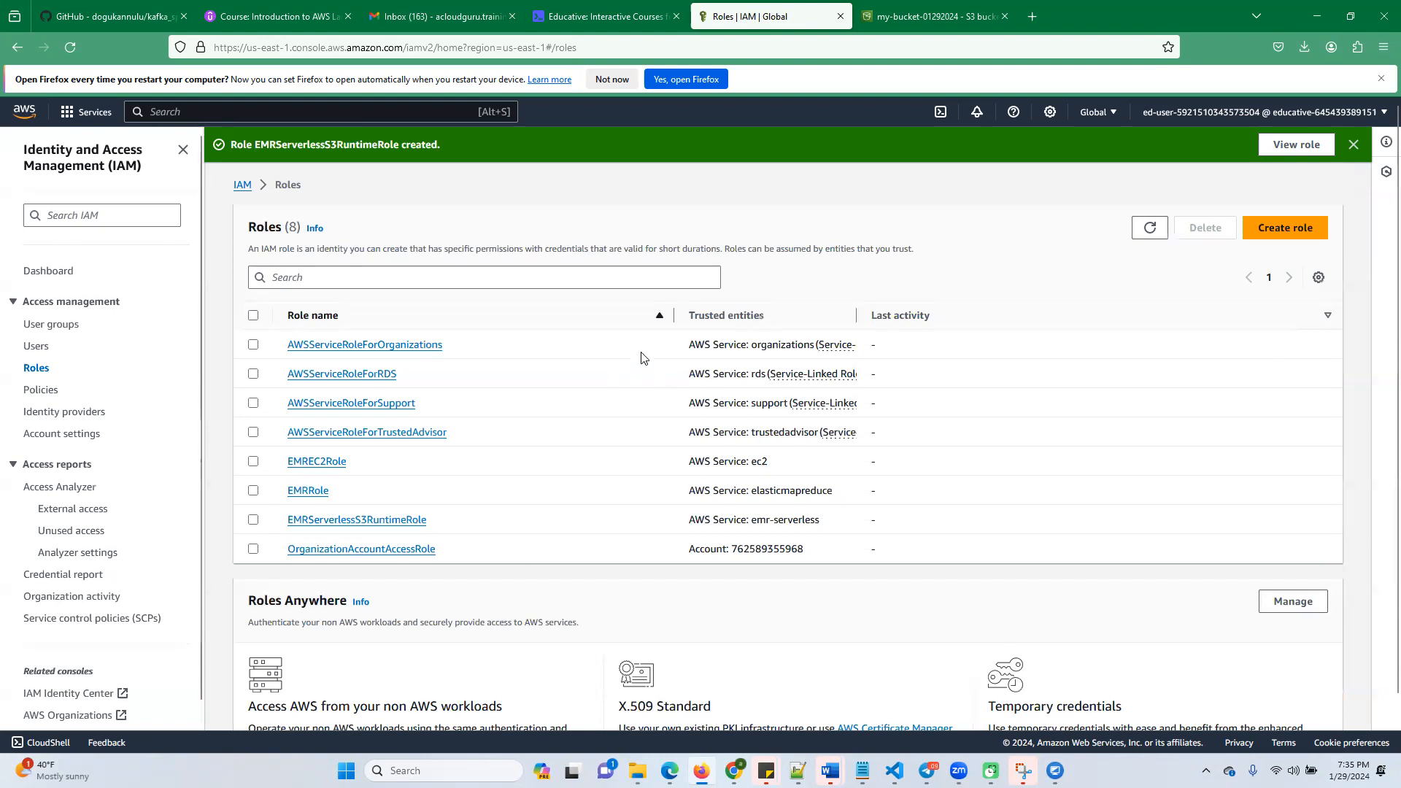
Advance the Educative lab to the EMR cluster creation task and read through its instructions
left_click(614, 22)
left_click(1024, 667)
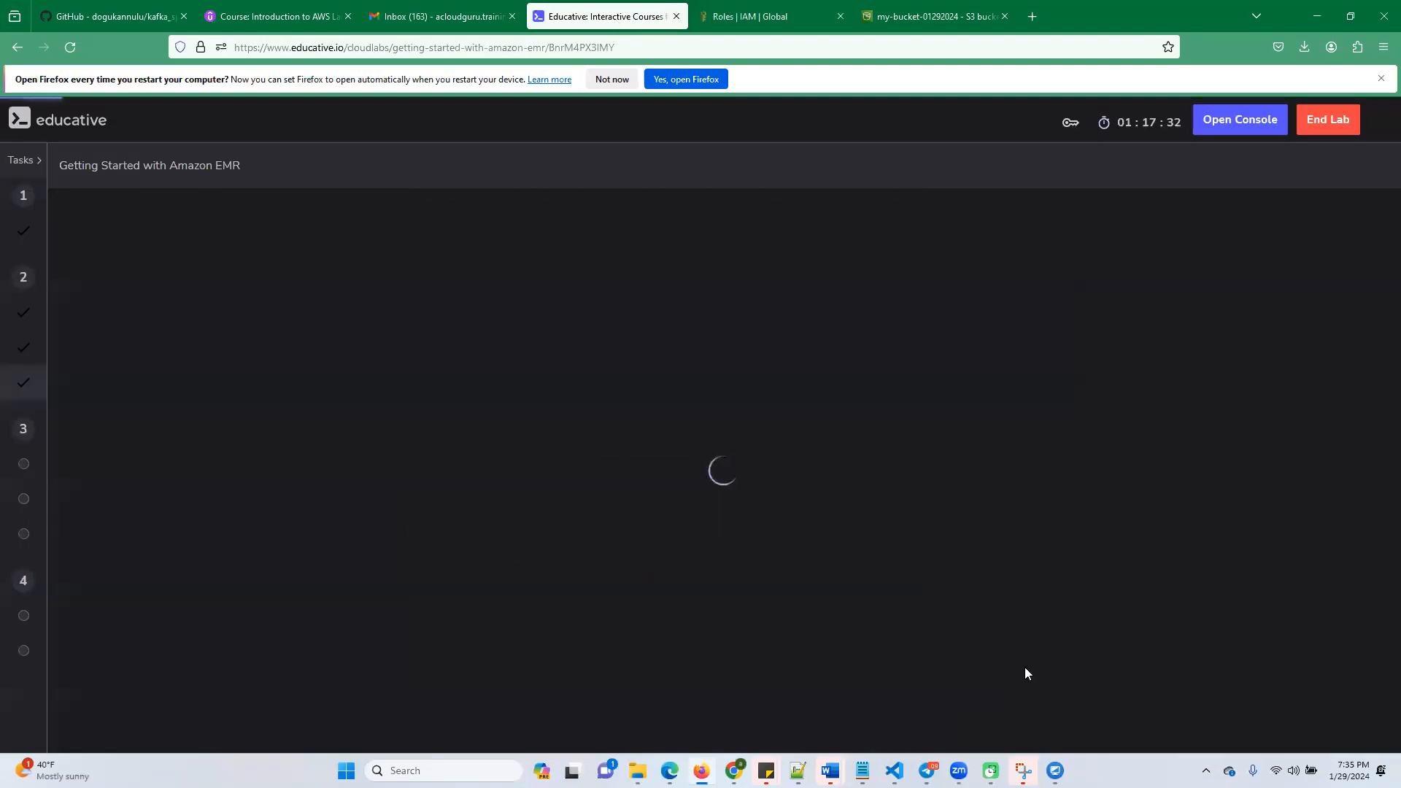
scroll(607, 394, "up", 5)
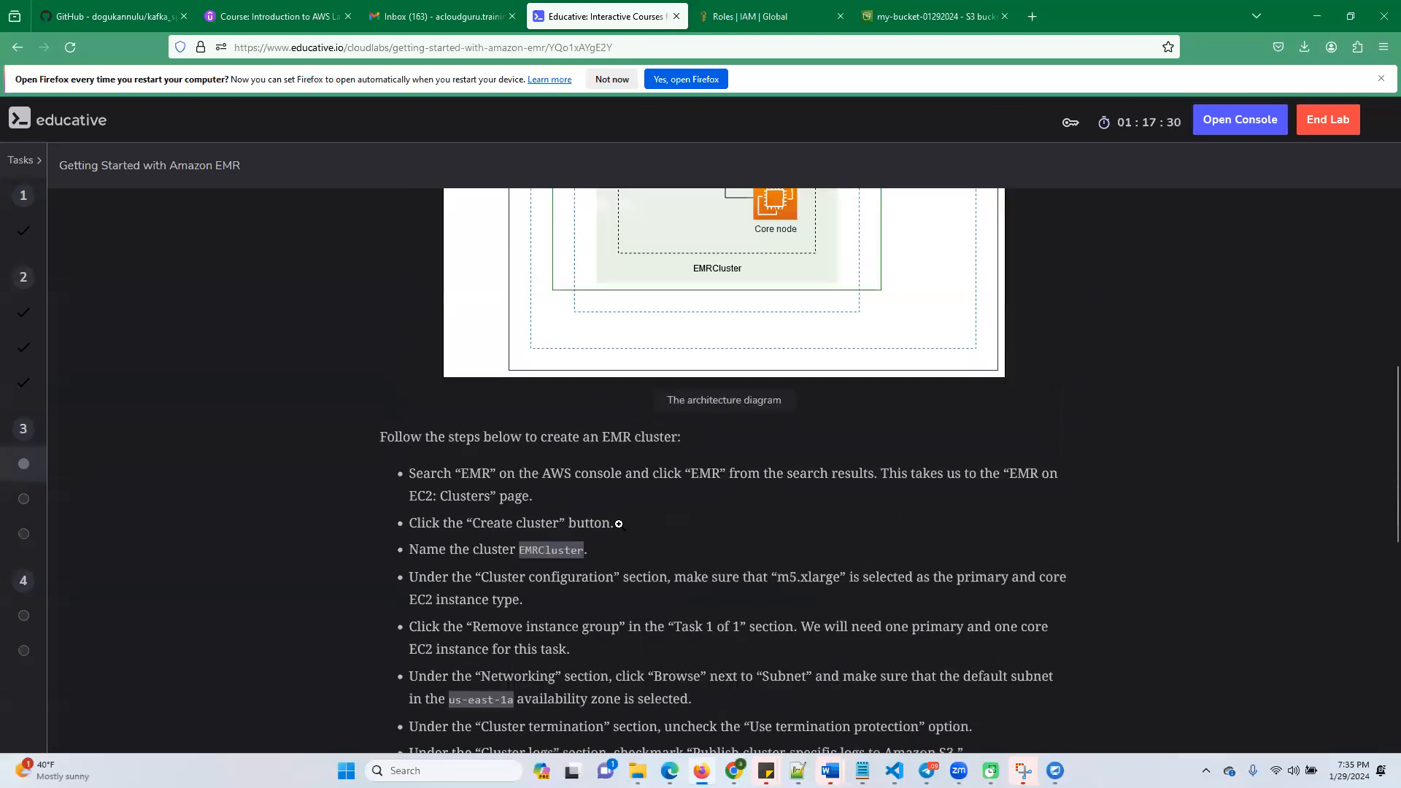
scroll(619, 524, "up", 3)
scroll(605, 496, "down", 8)
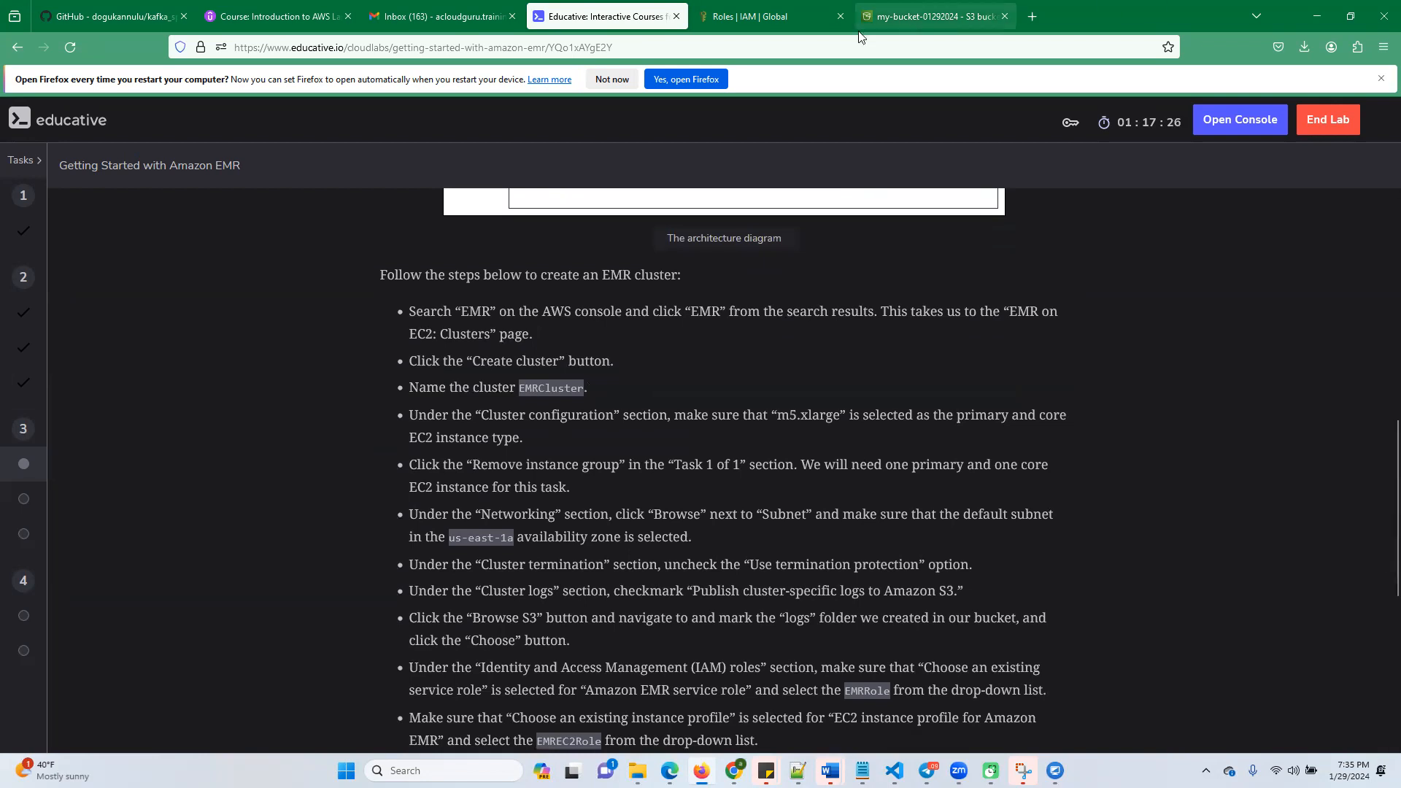
Search the AWS console for emr and open the EMR service in a separate browser tab
left_click(739, 16)
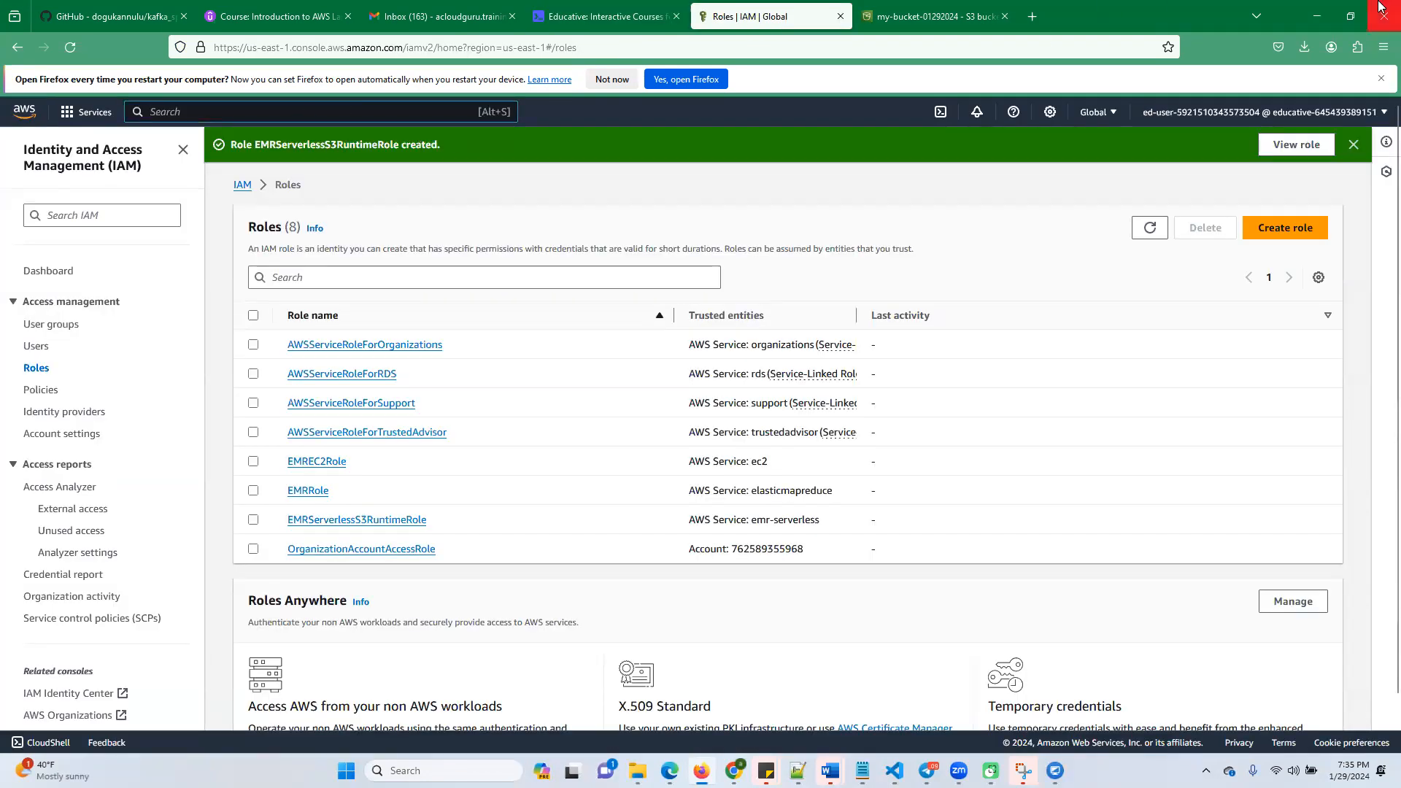
type("emr")
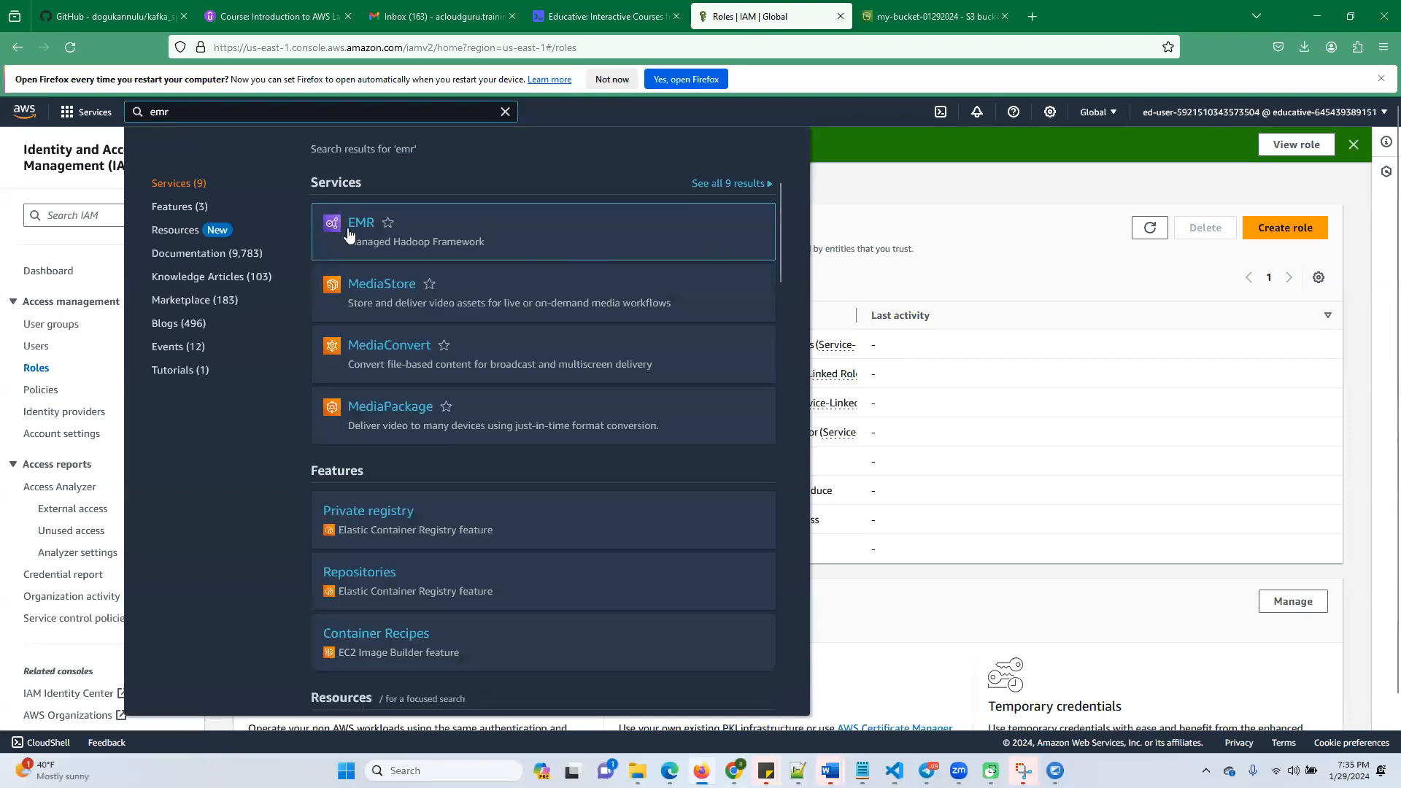
right_click(359, 224)
left_click(391, 240)
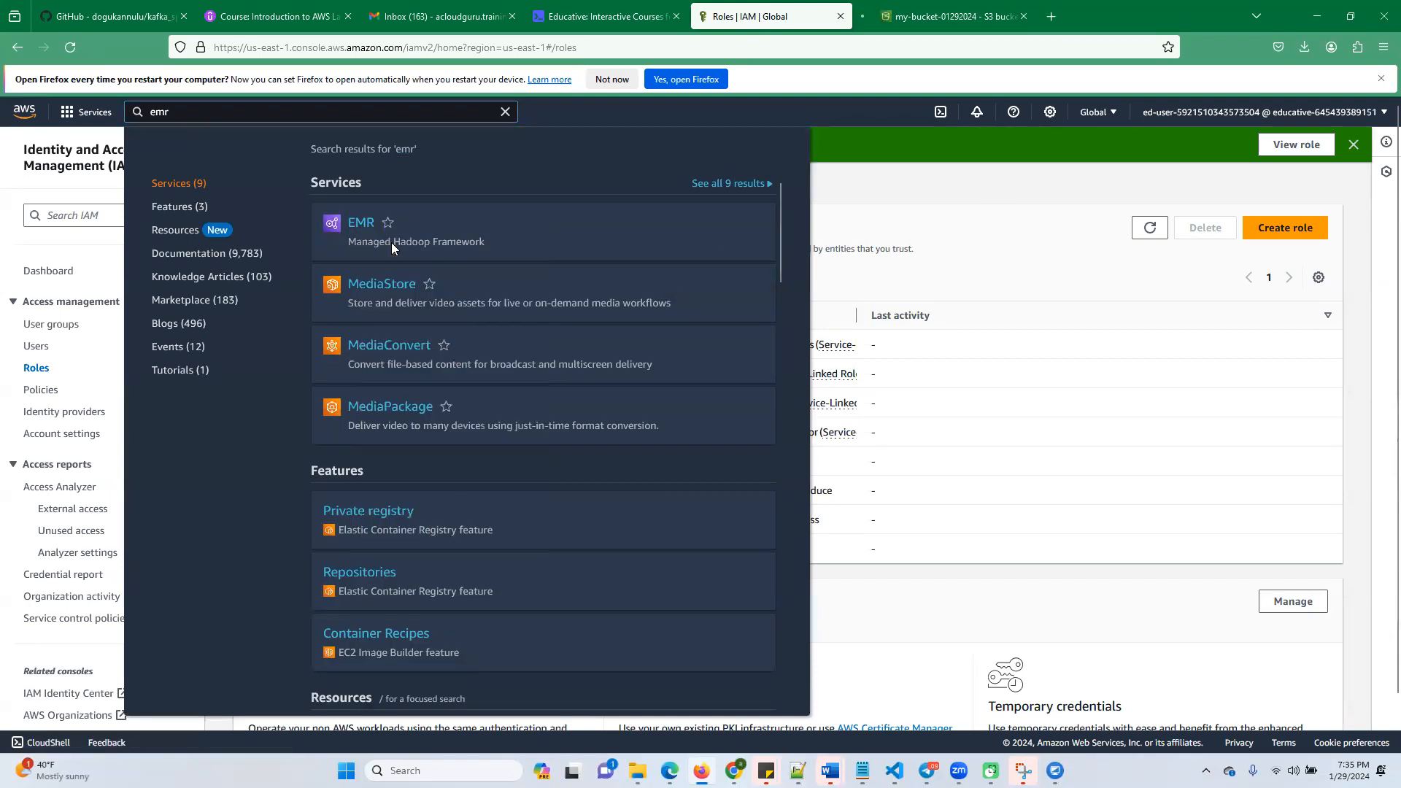
left_click(906, 13)
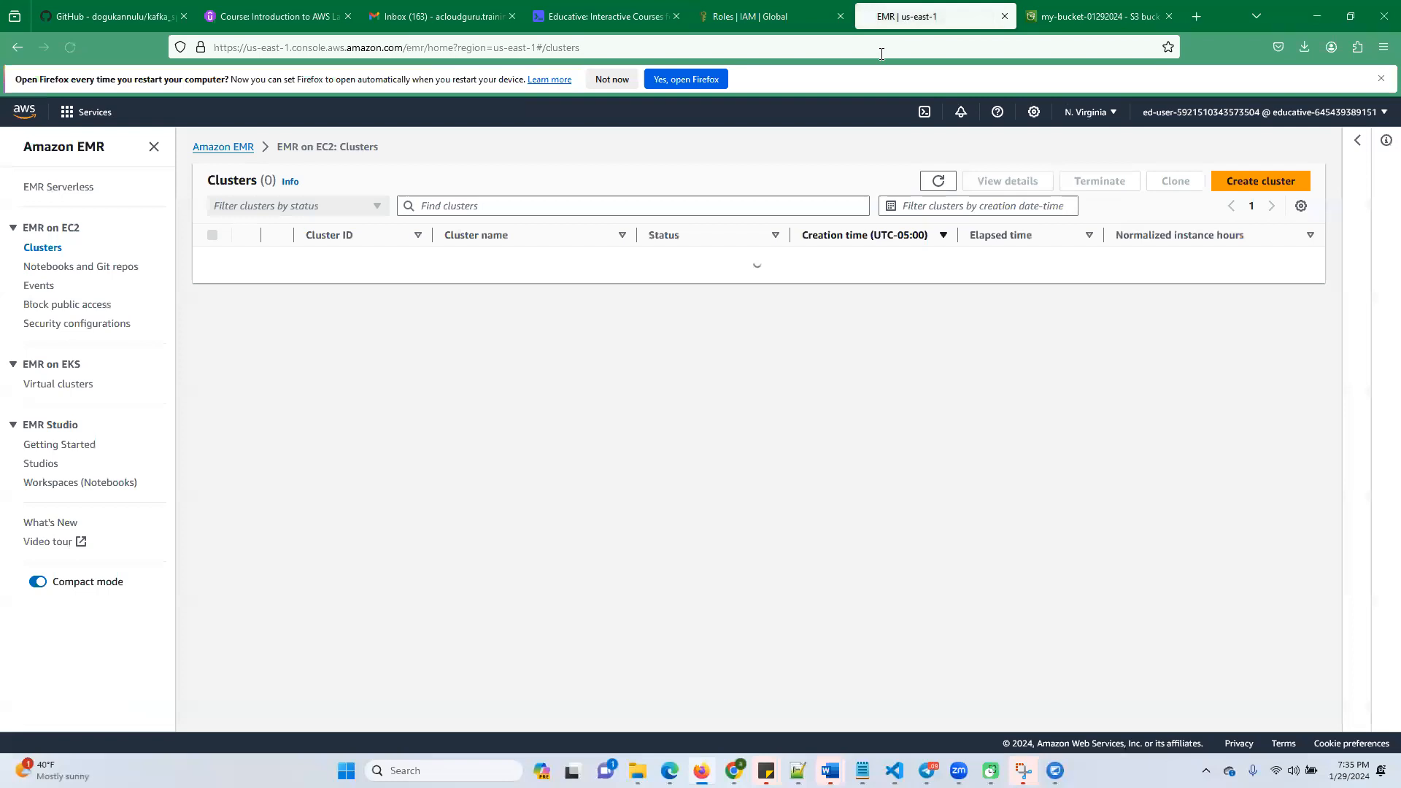
Copy the cluster name from the Educative lab, start creating an EMR cluster, and name it EMRCluster
left_click(616, 17)
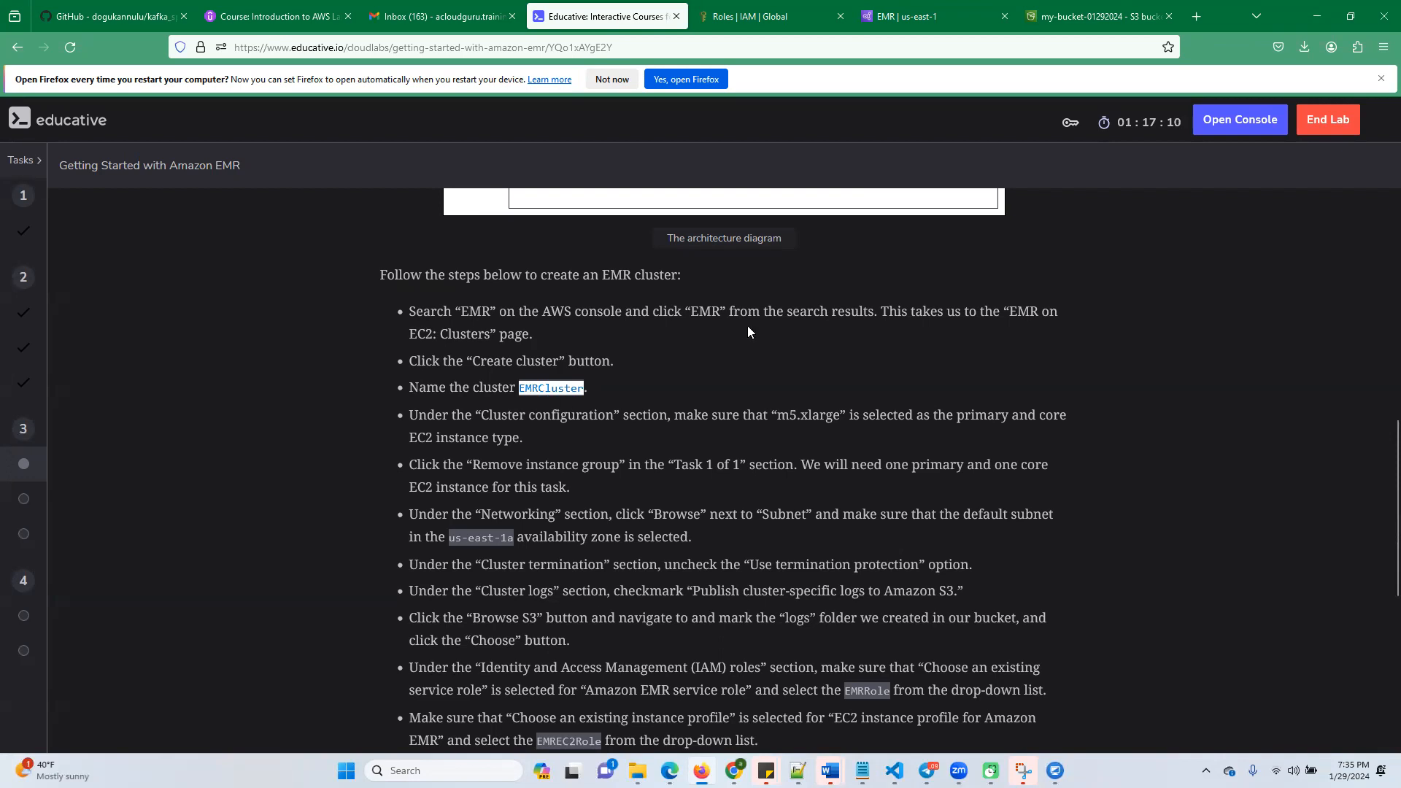
left_click(908, 16)
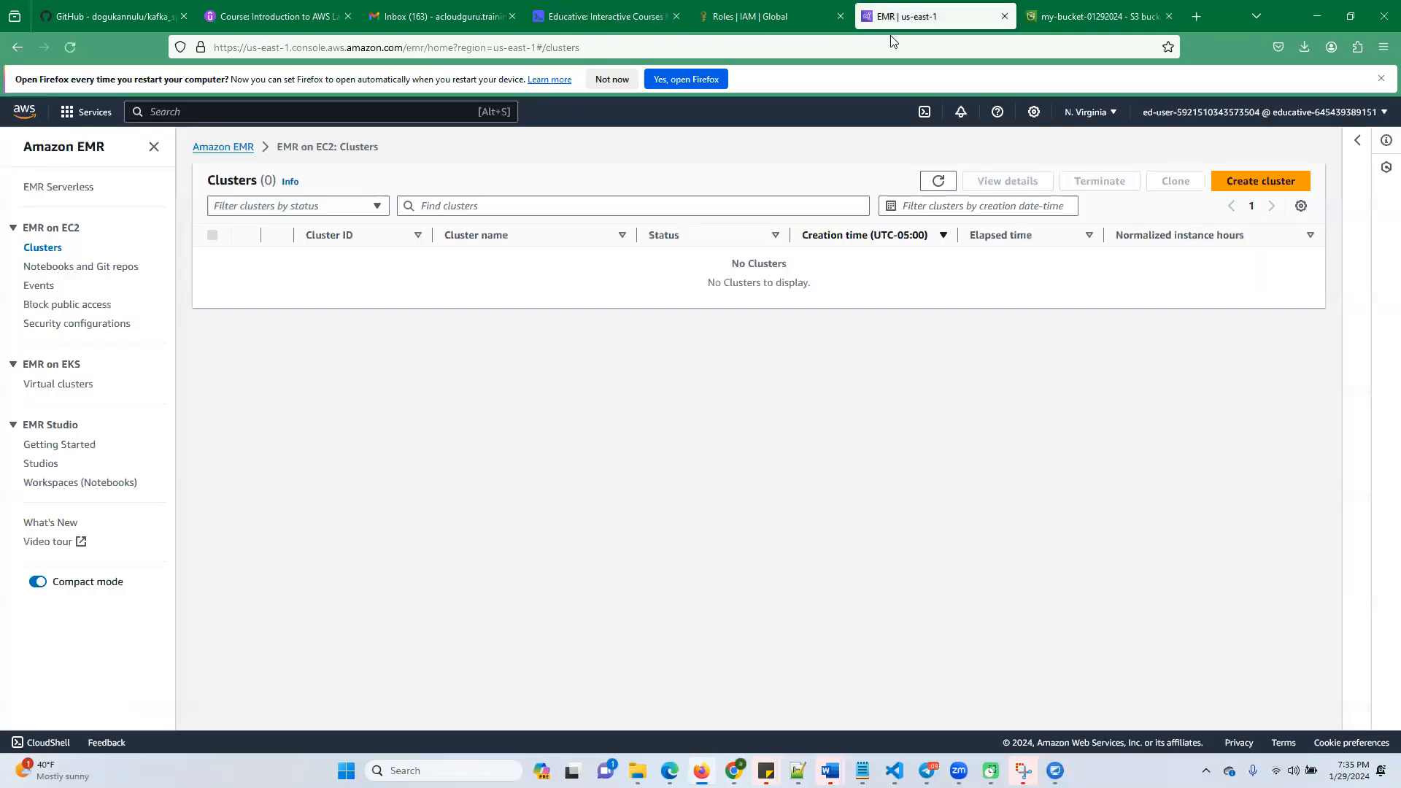
left_click(1258, 182)
left_click_drag(238, 272, 8, 272)
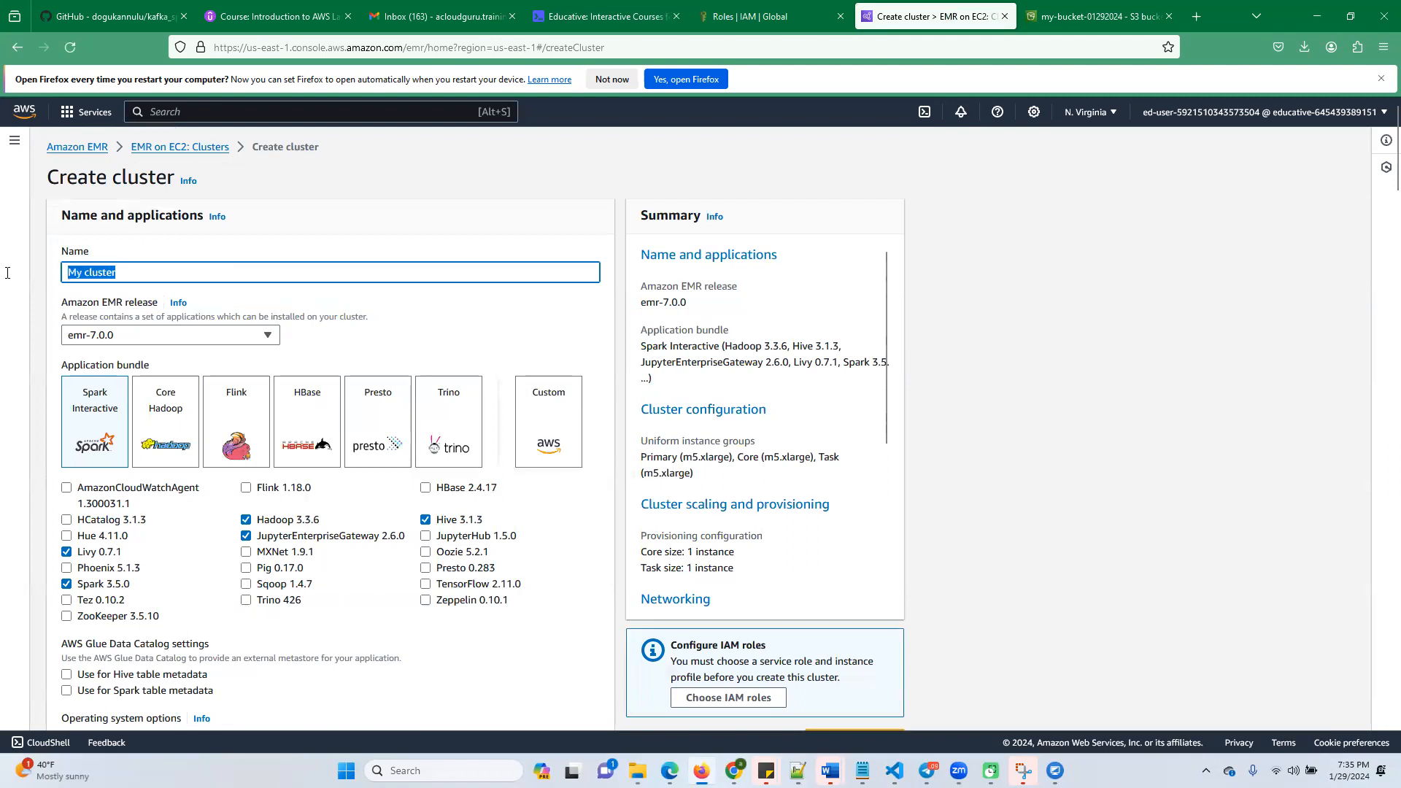
type("EMRCluster")
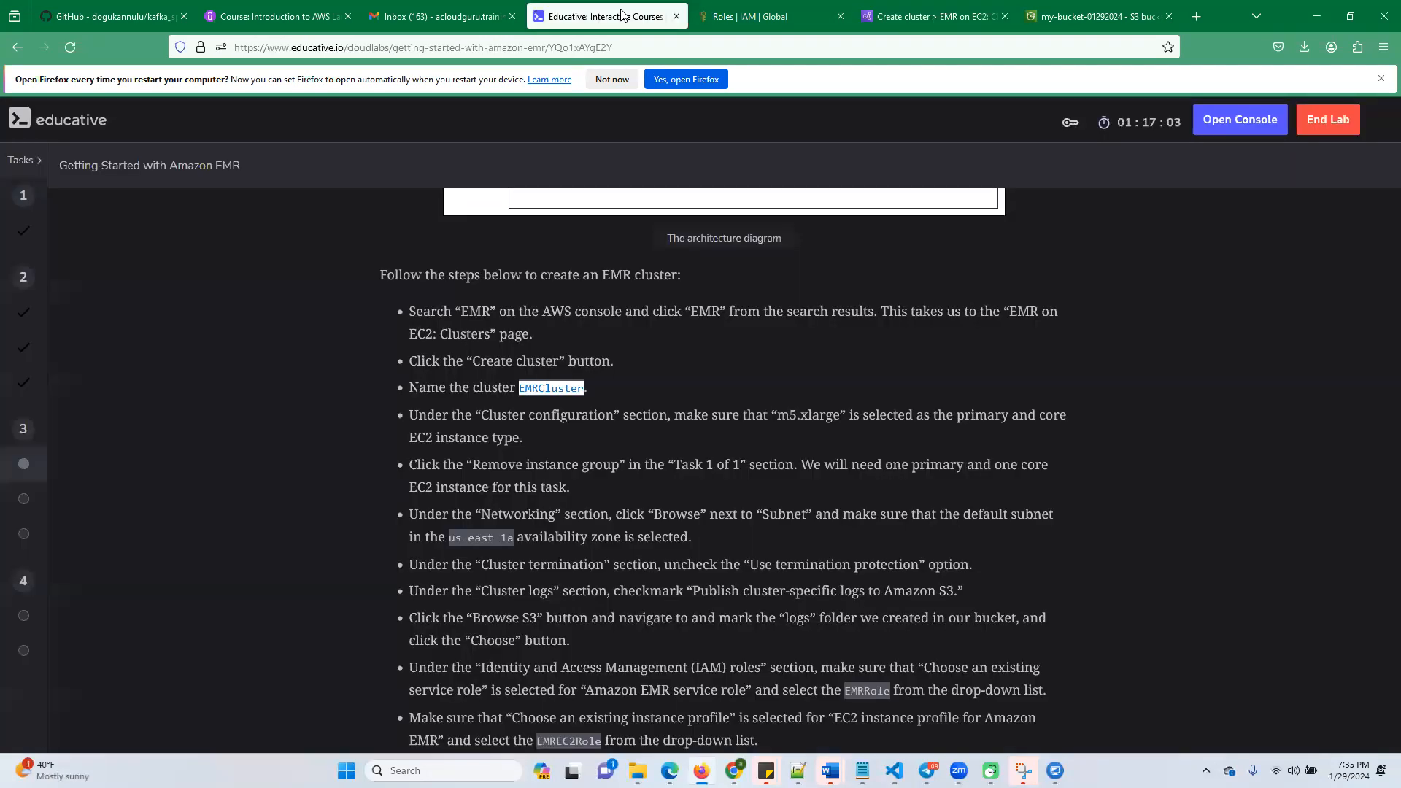
Choose the Custom application bundle for EMRCluster, adding Spark 3.5.0 and Sqoop 1.4.7 and removing Pig 0.17.0
left_click(620, 16)
left_click(935, 22)
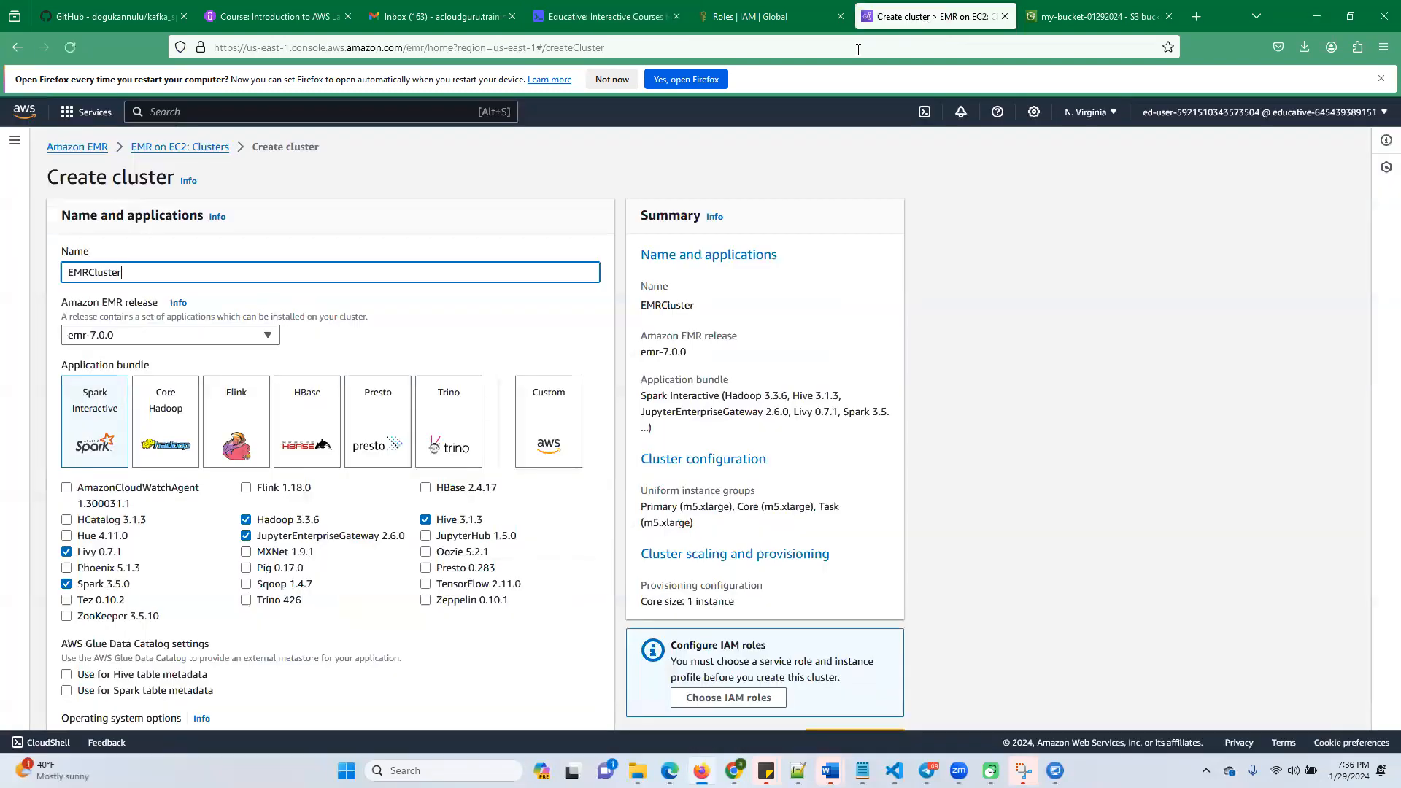
left_click(554, 431)
scroll(128, 502, "down", 2)
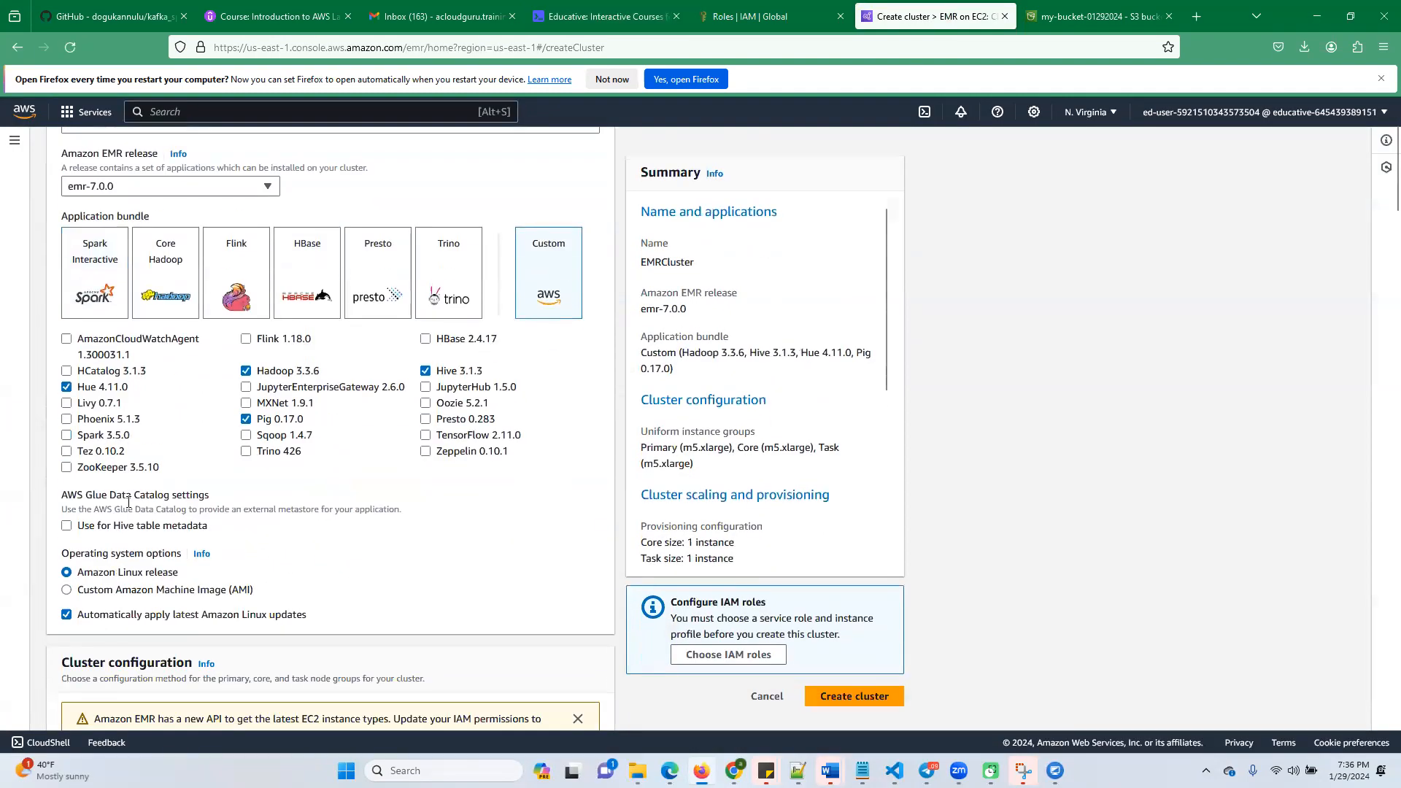
left_click(67, 435)
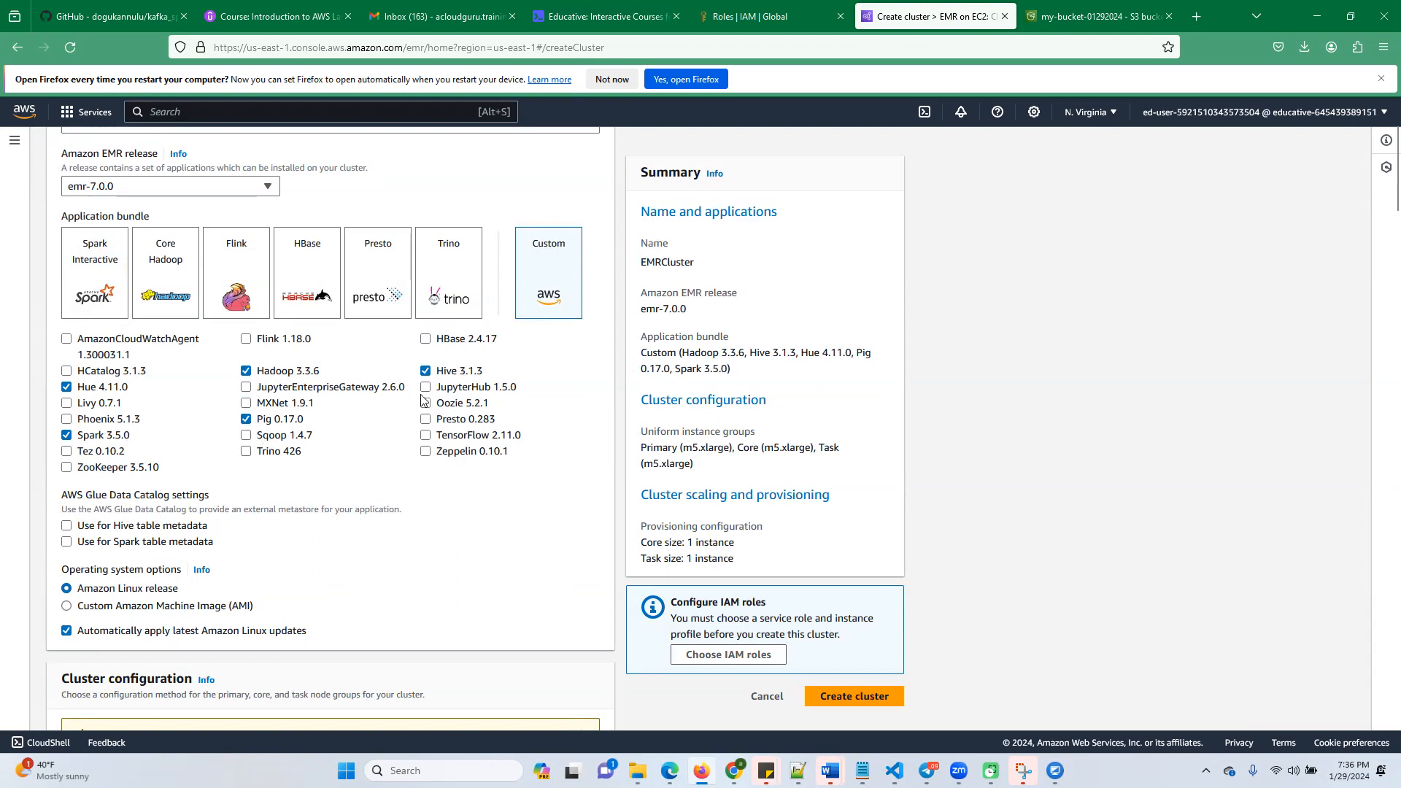
scroll(380, 459, "down", 2)
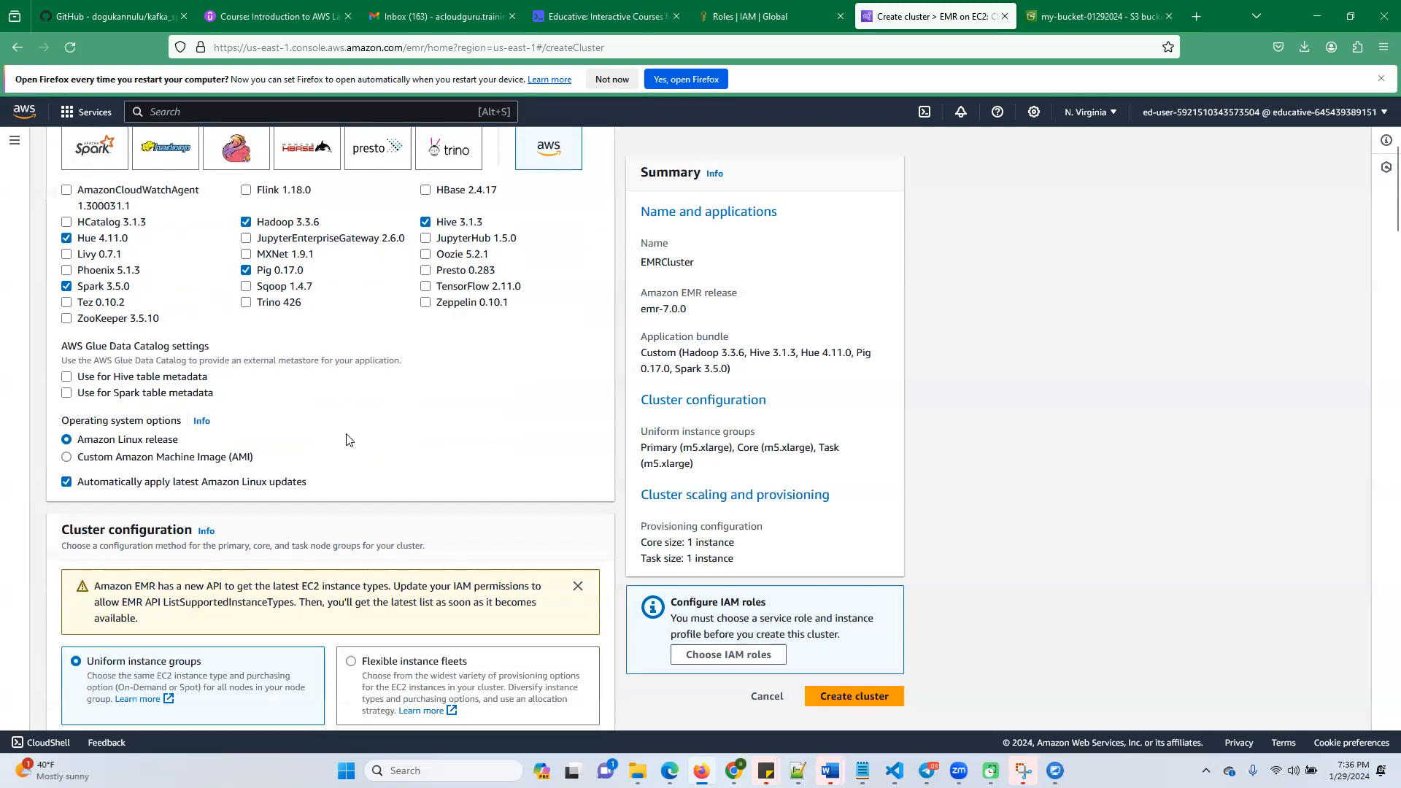
left_click(246, 270)
left_click(246, 286)
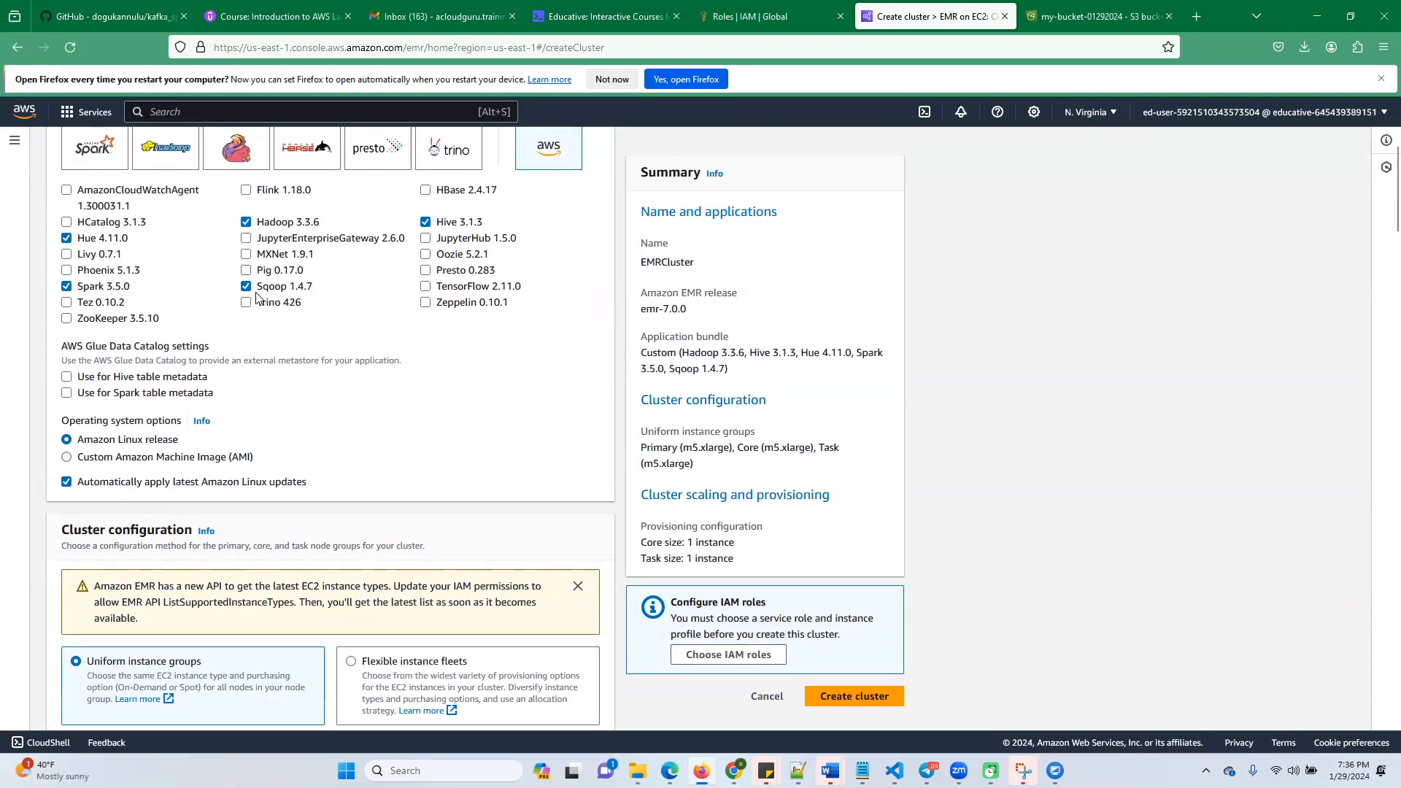
Check that the primary and core groups use m5.xlarge, and remove the Task 1 of 1 instance group
scroll(188, 468, "down", 5)
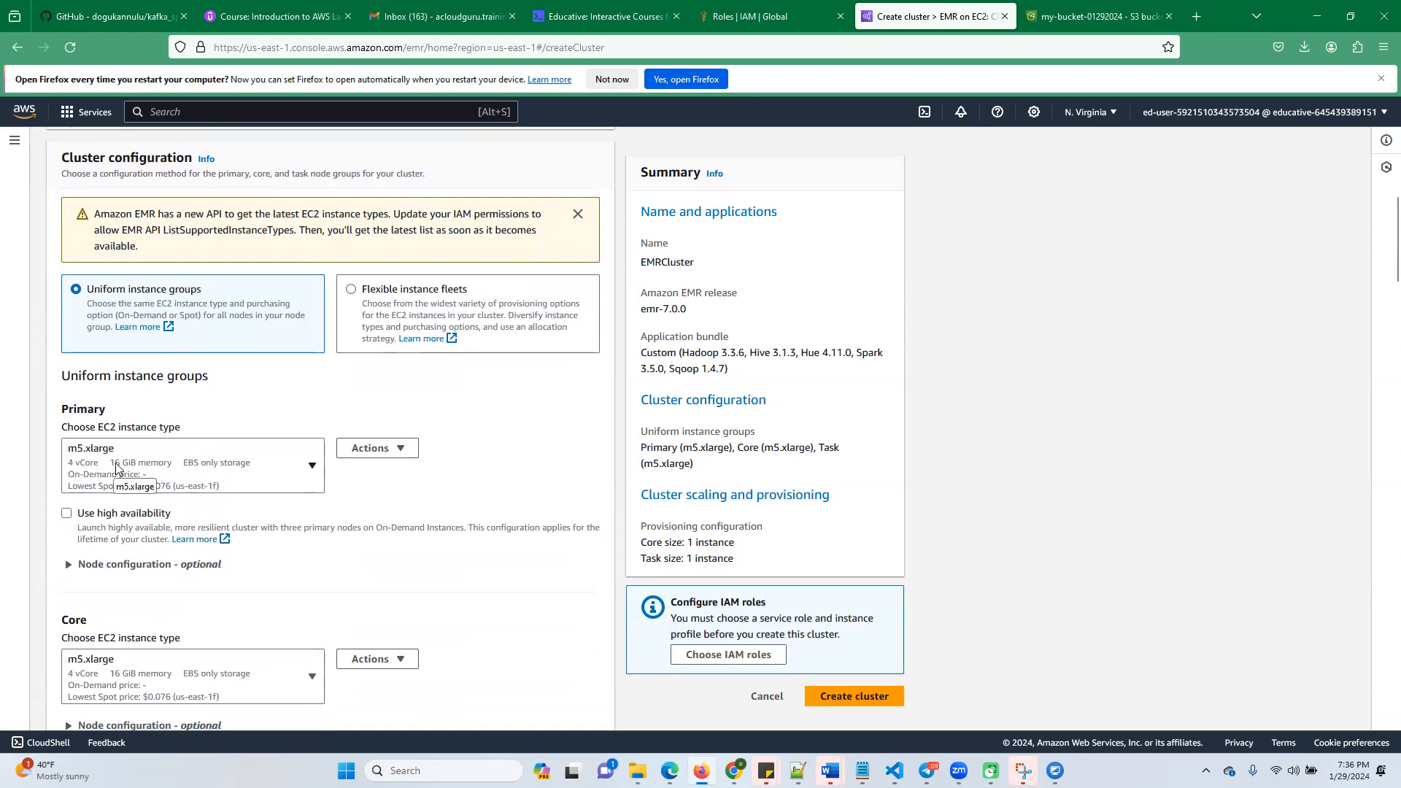
scroll(116, 468, "down", 2)
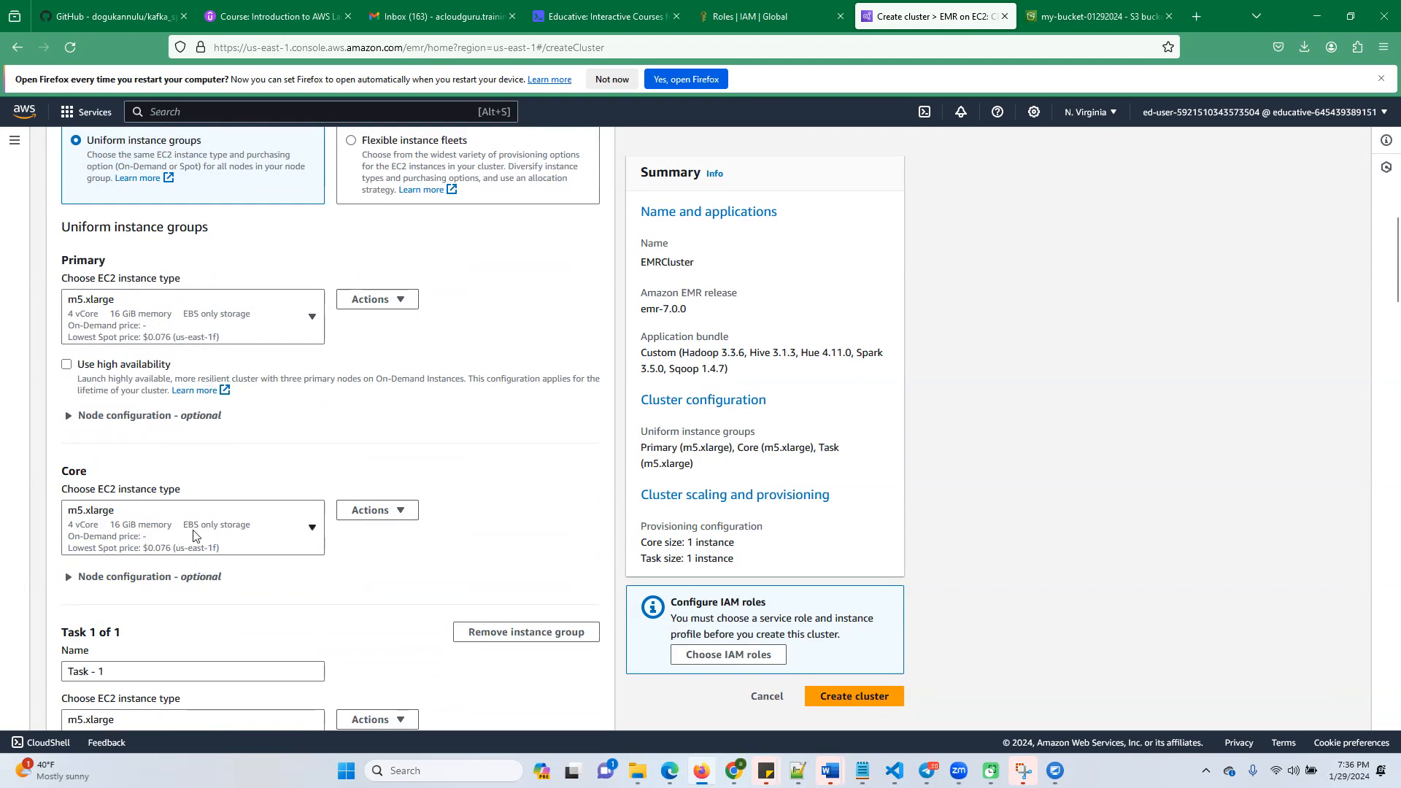
scroll(194, 467, "down", 2)
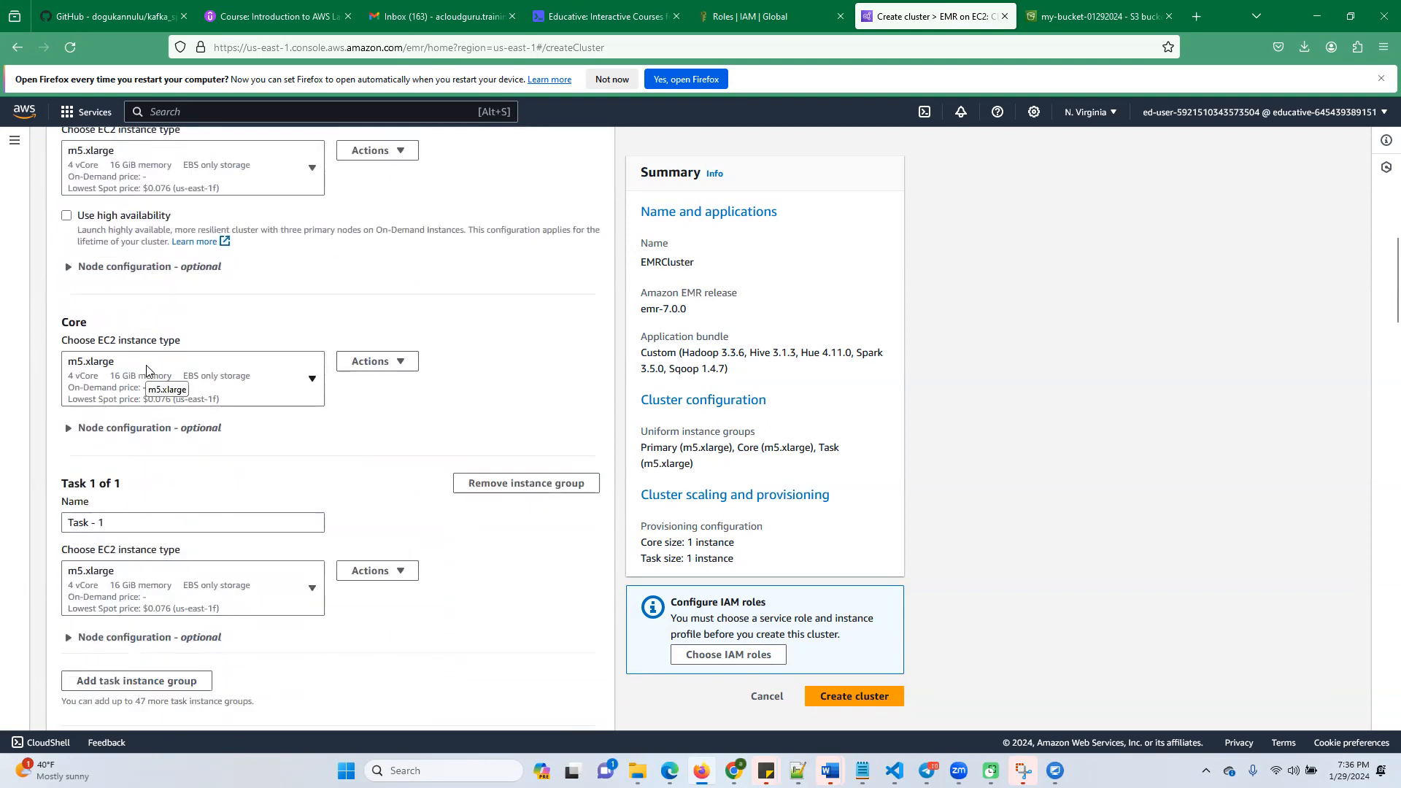
scroll(248, 500, "down", 1)
left_click(502, 417)
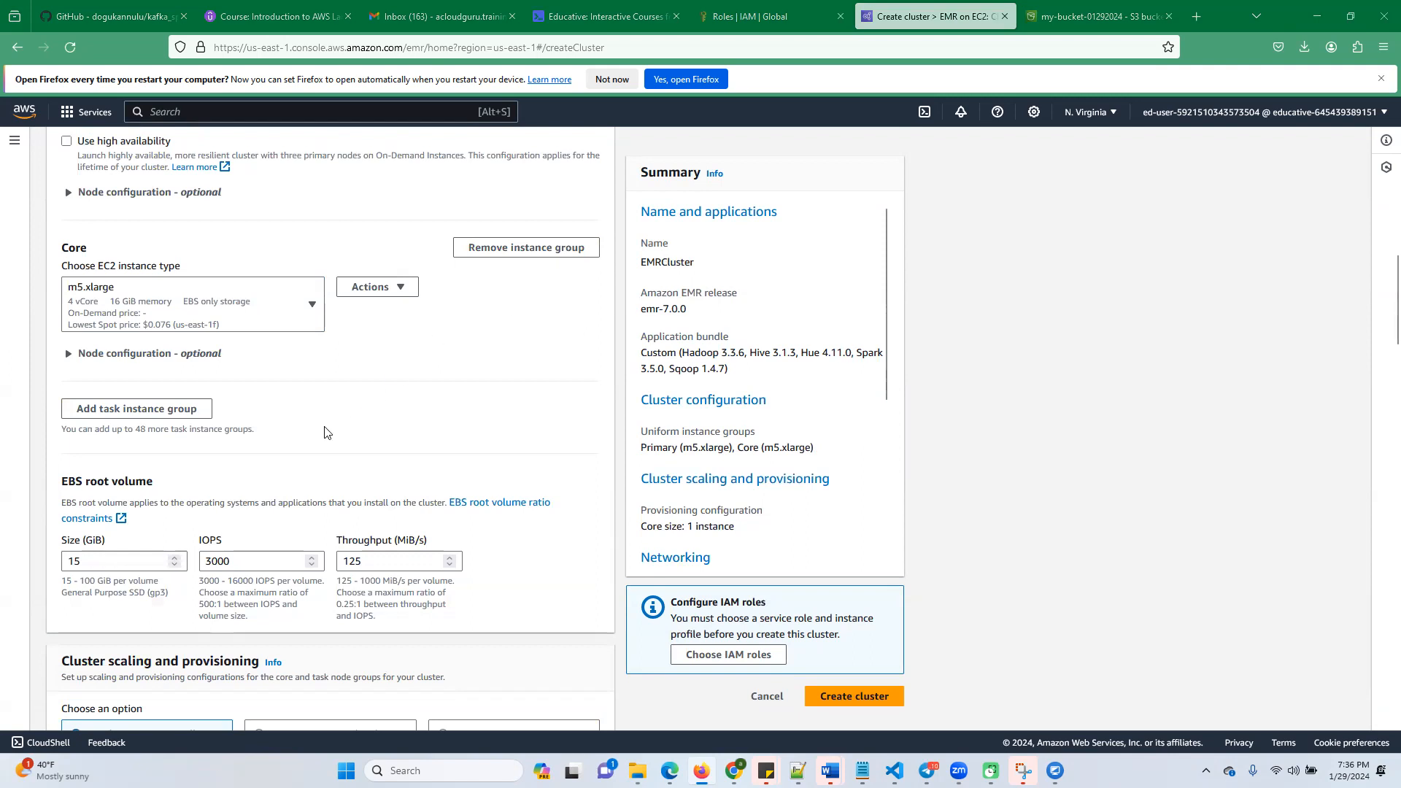
Review the primary and core instance groups, and try adding a task instance group before removing it again
scroll(240, 422, "up", 2)
scroll(154, 425, "up", 2)
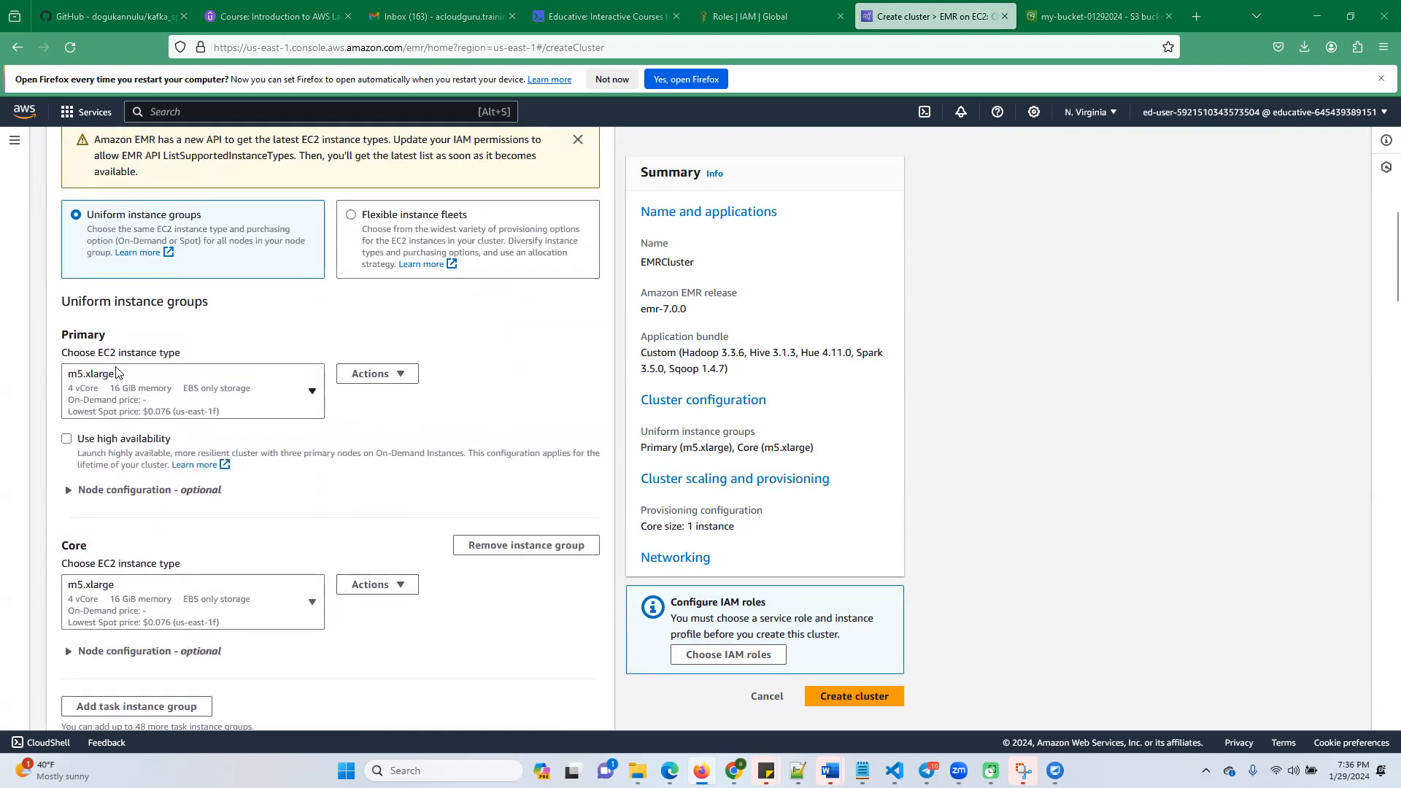
scroll(154, 562, "down", 4)
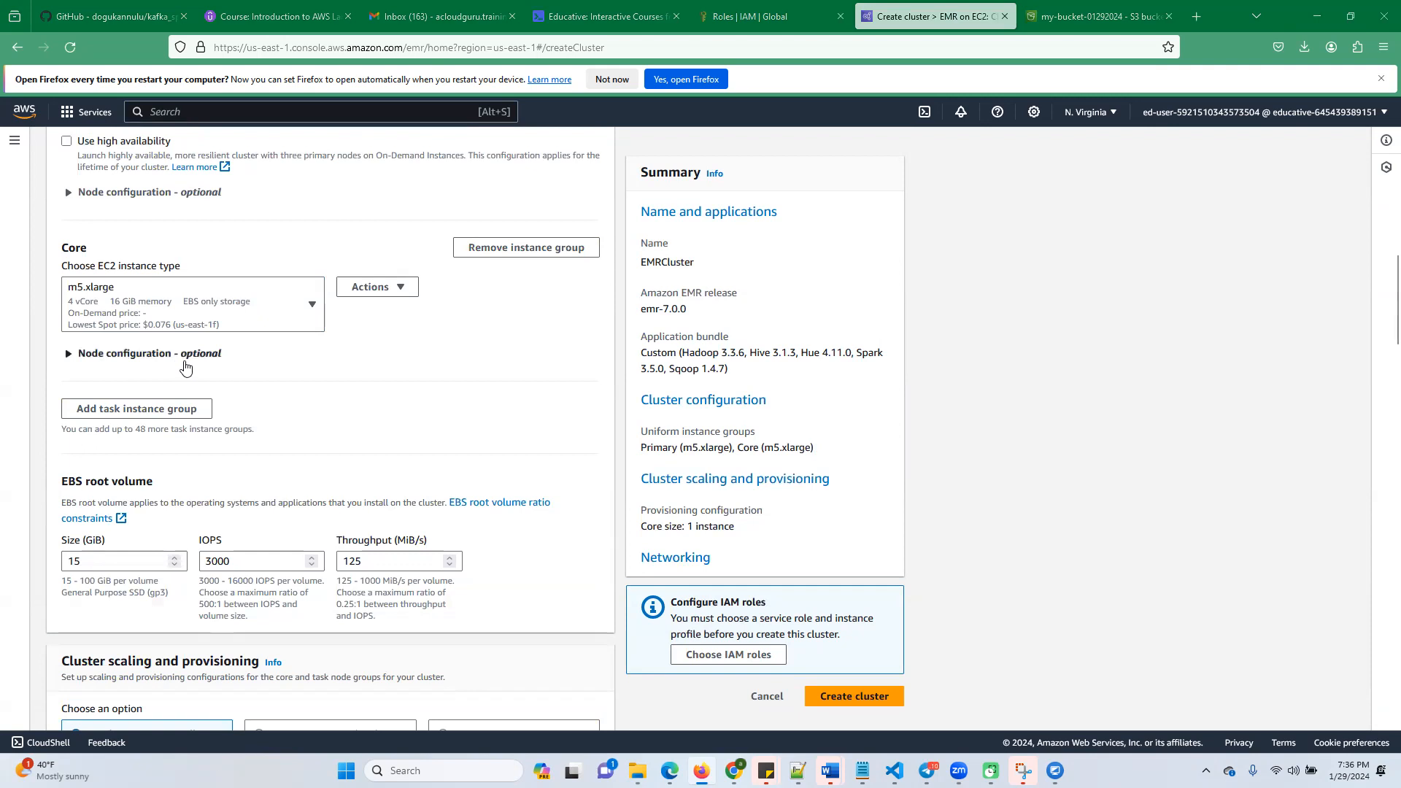
left_click(121, 409)
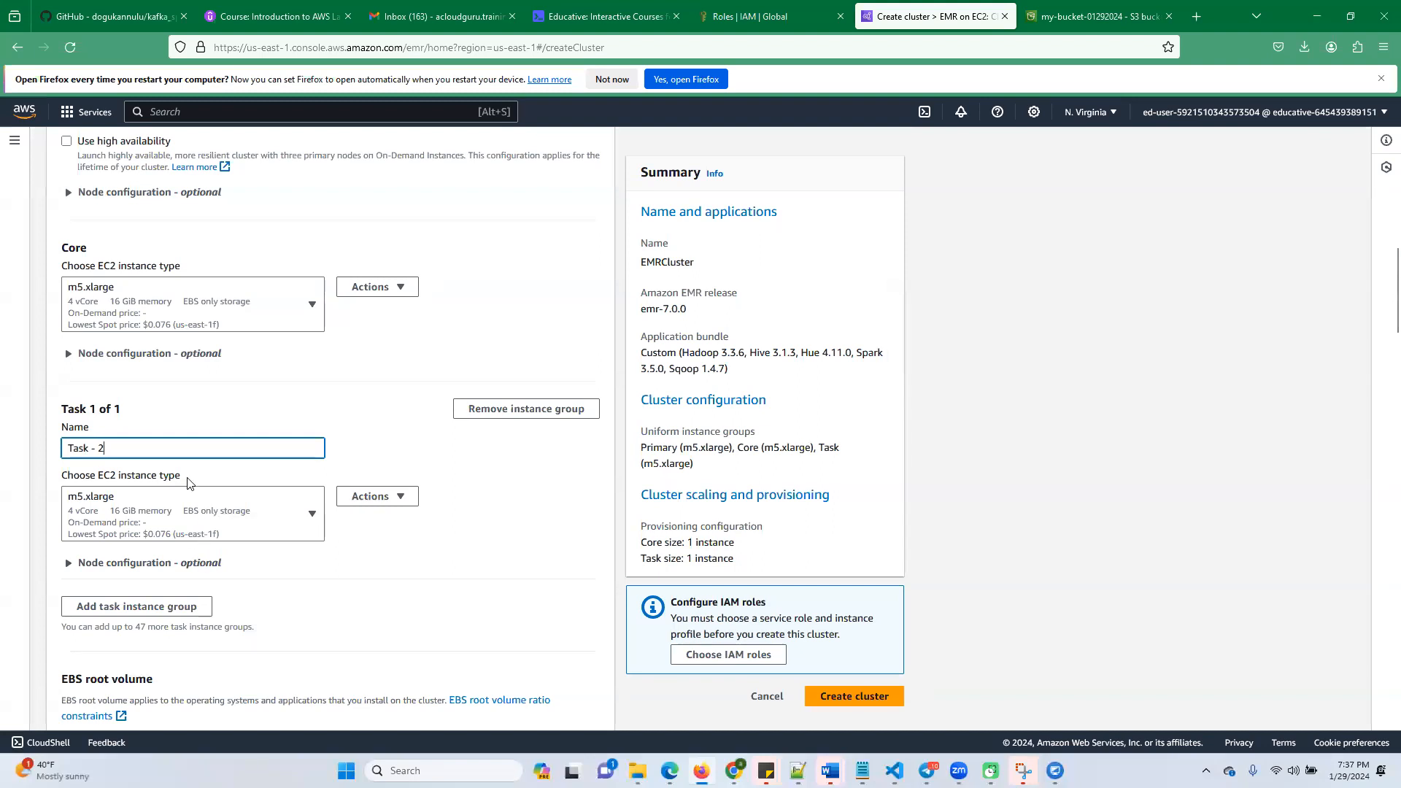
left_click(514, 409)
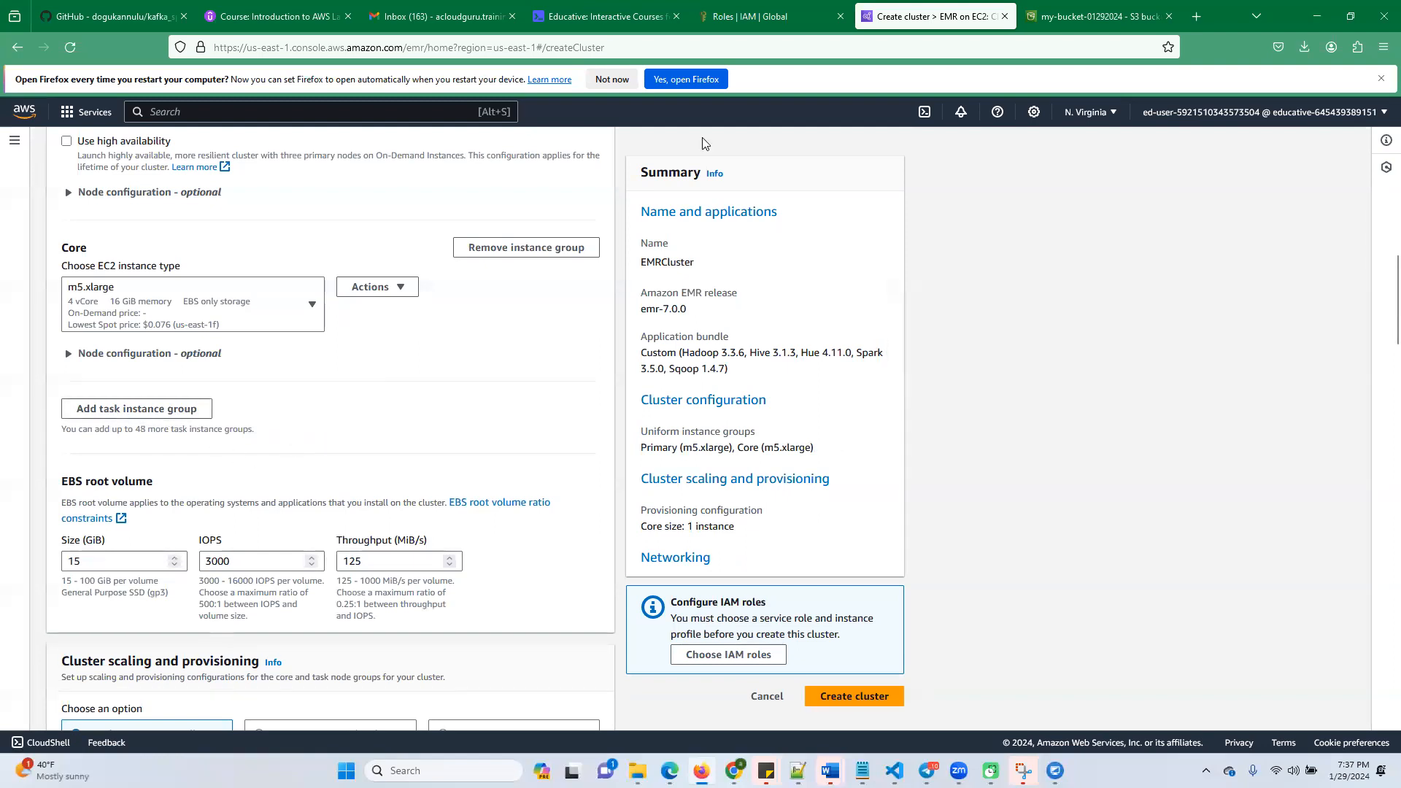
Check the lab's networking instructions, and view the available VPCs for the cluster without changing the selection
left_click(613, 16)
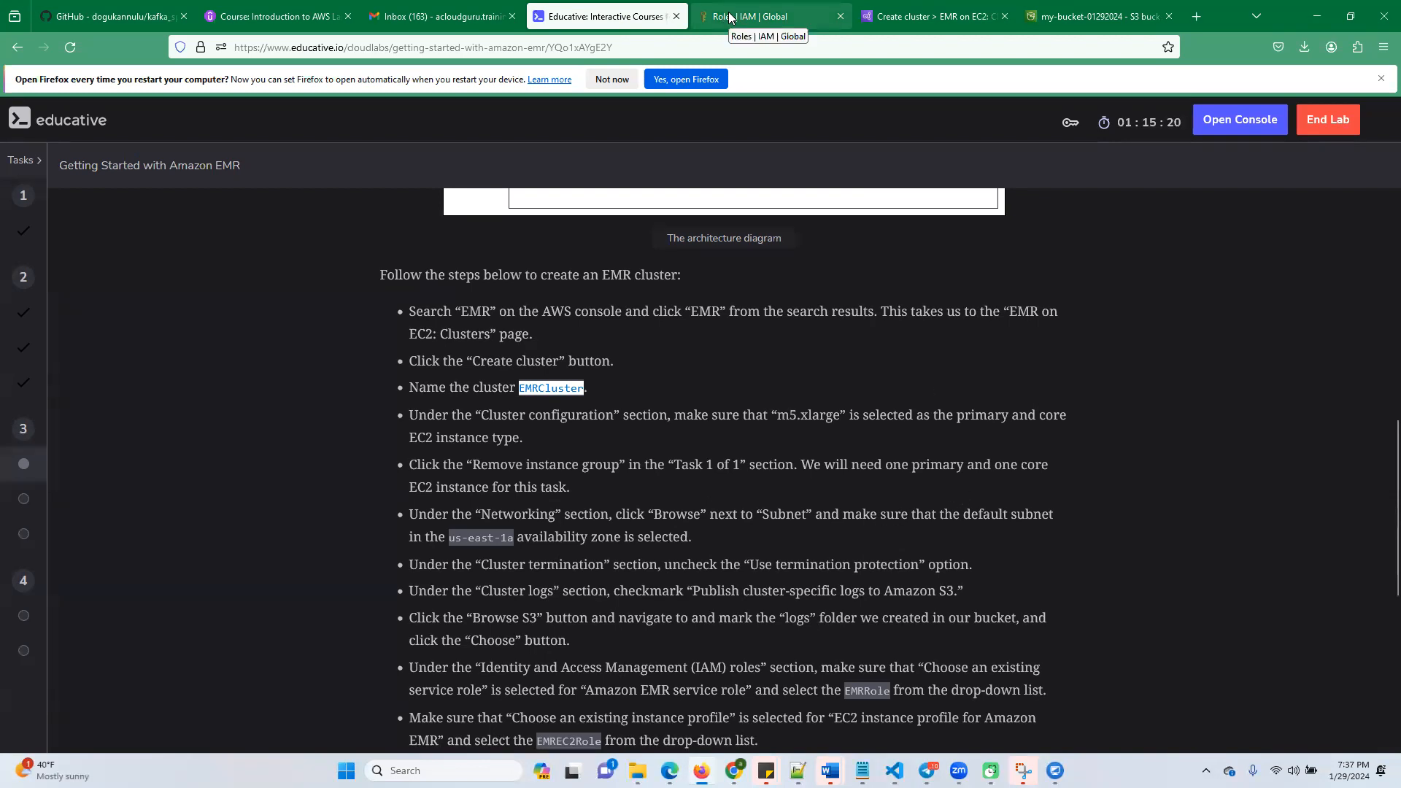
left_click(897, 17)
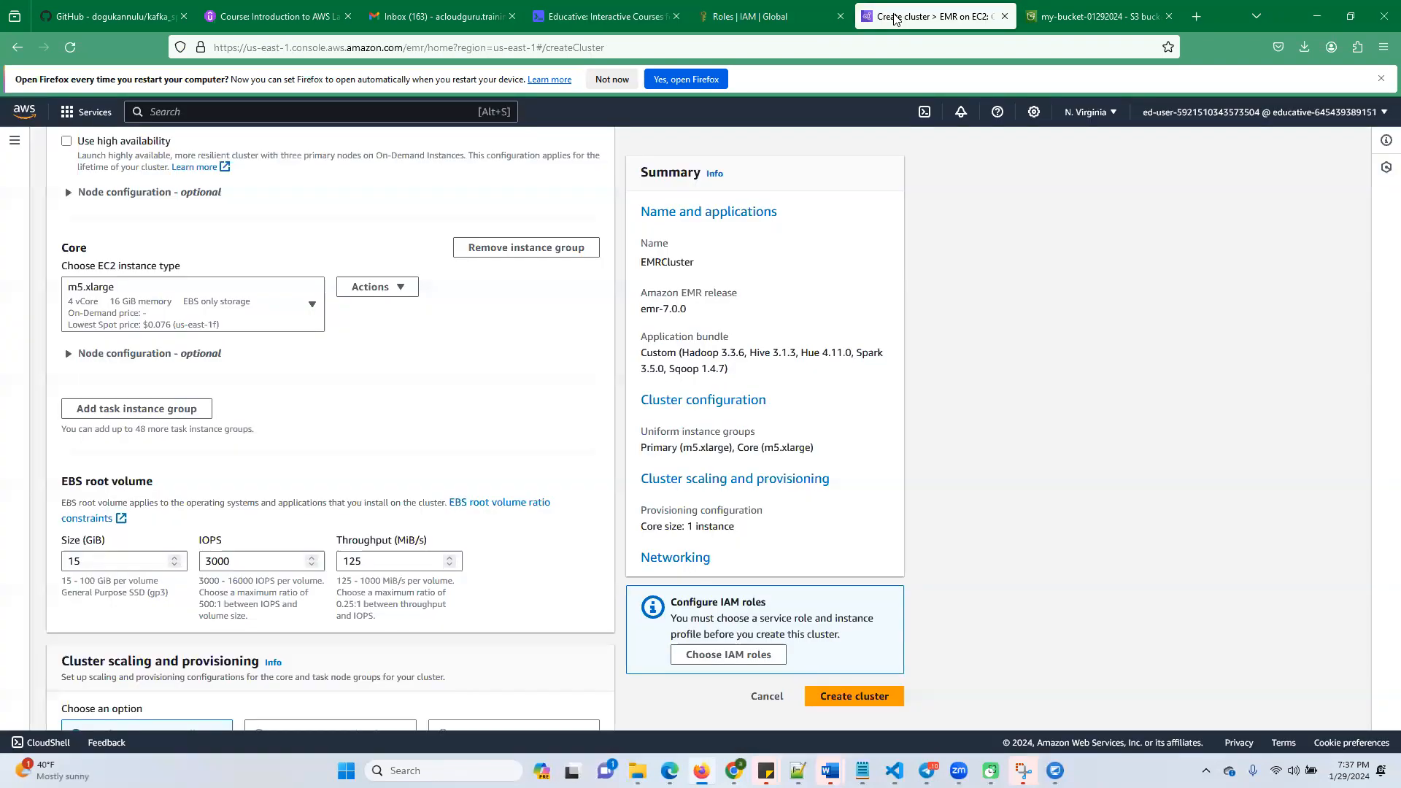
scroll(350, 481, "down", 6)
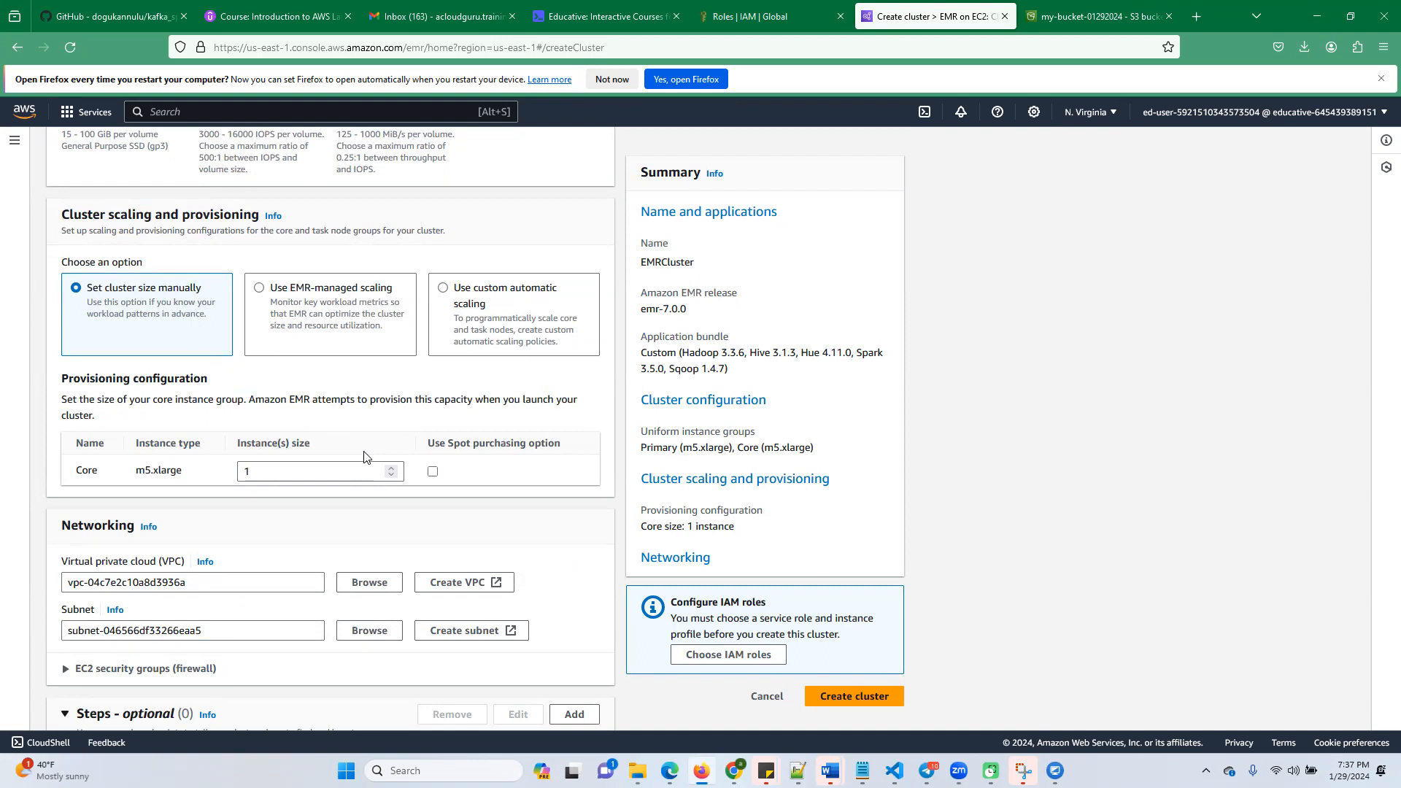
left_click(370, 583)
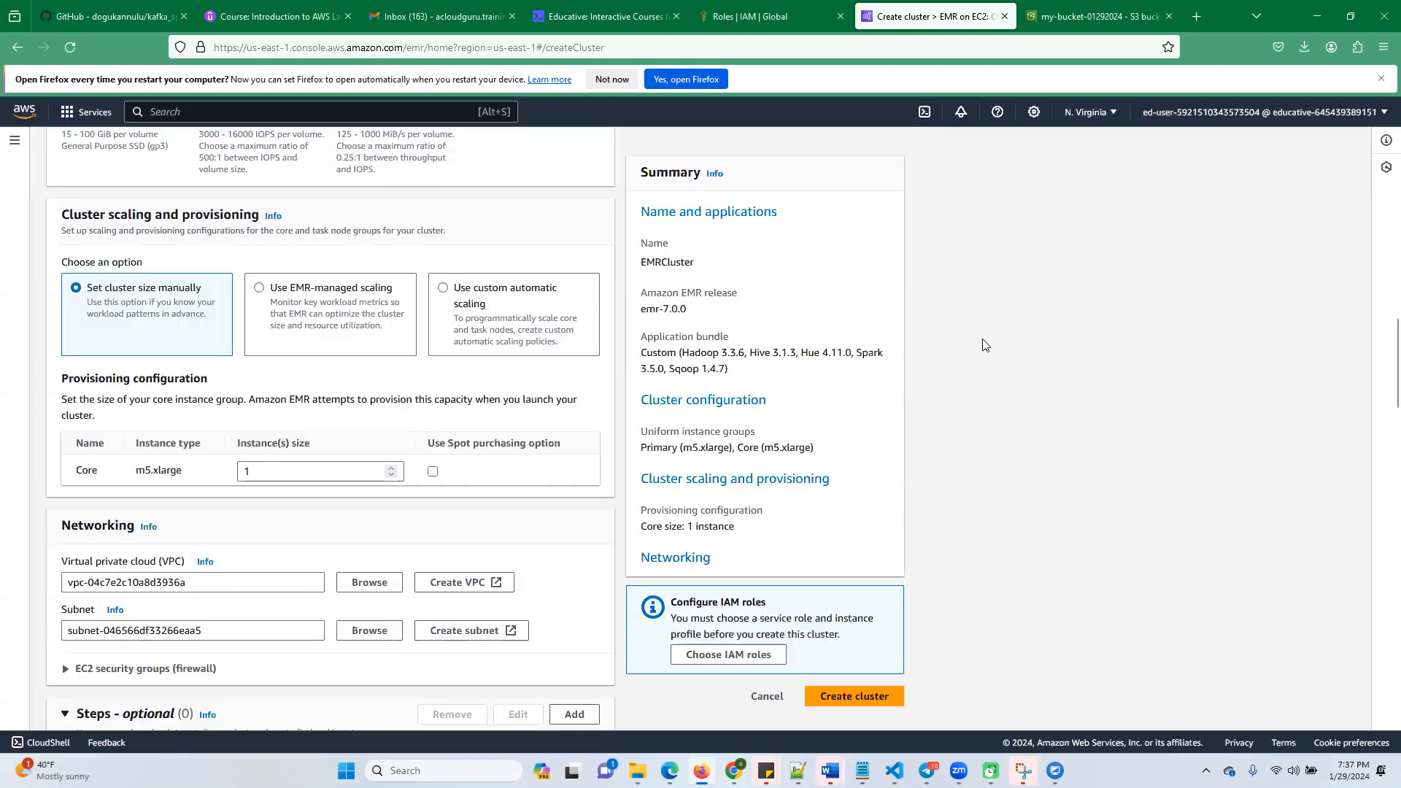
left_click(979, 337)
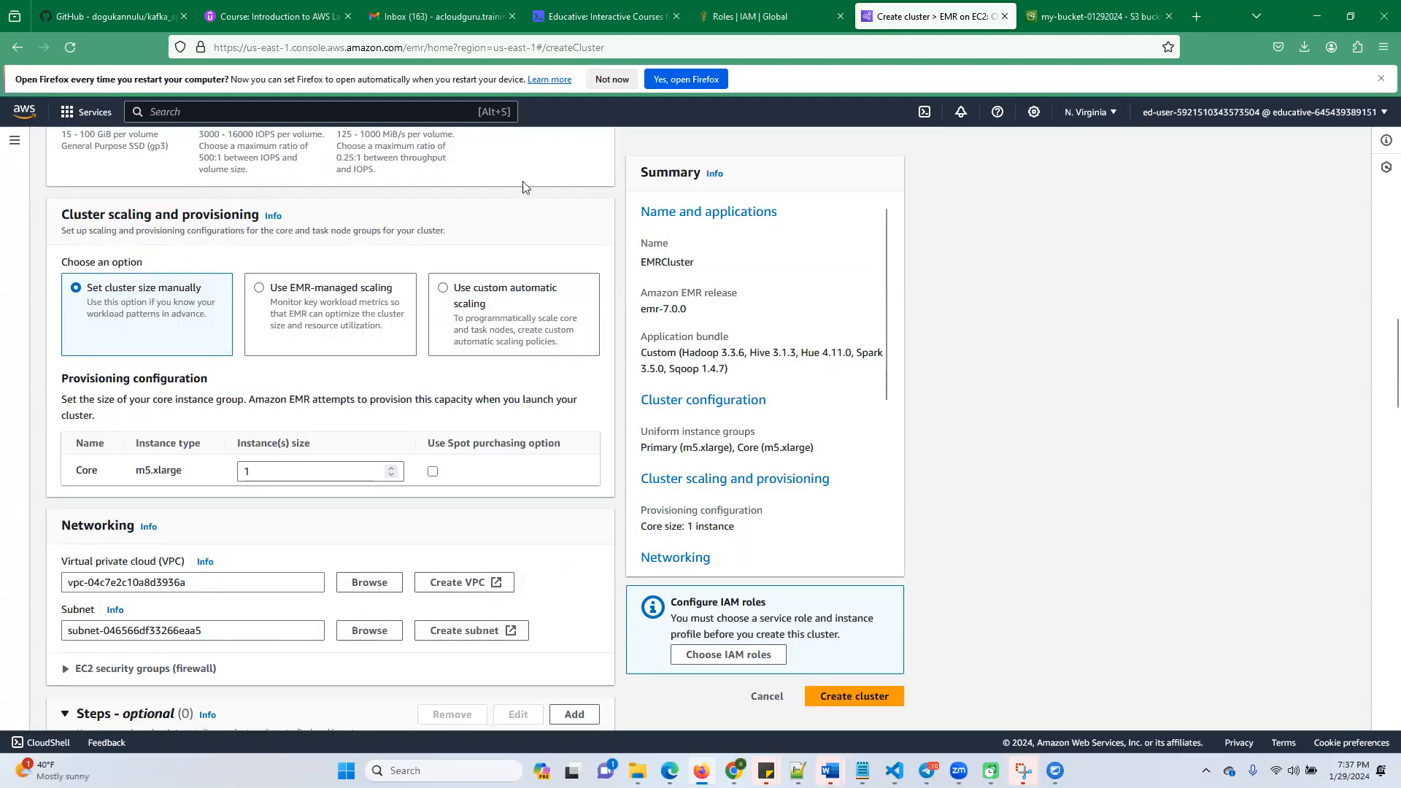
Start creating a new VPC together with its networking resources, and set the auto-generated name tag to project1
left_click(476, 583)
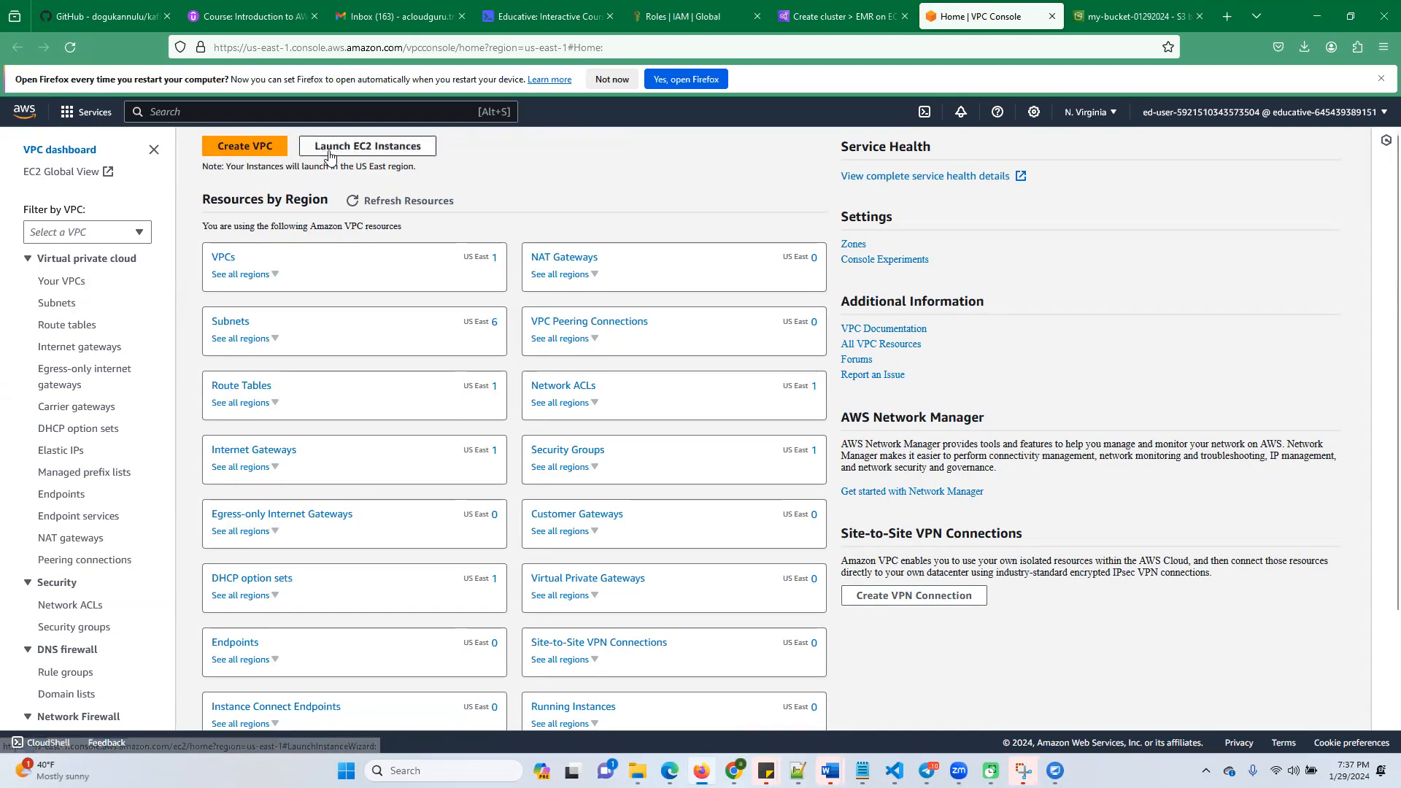
left_click(241, 146)
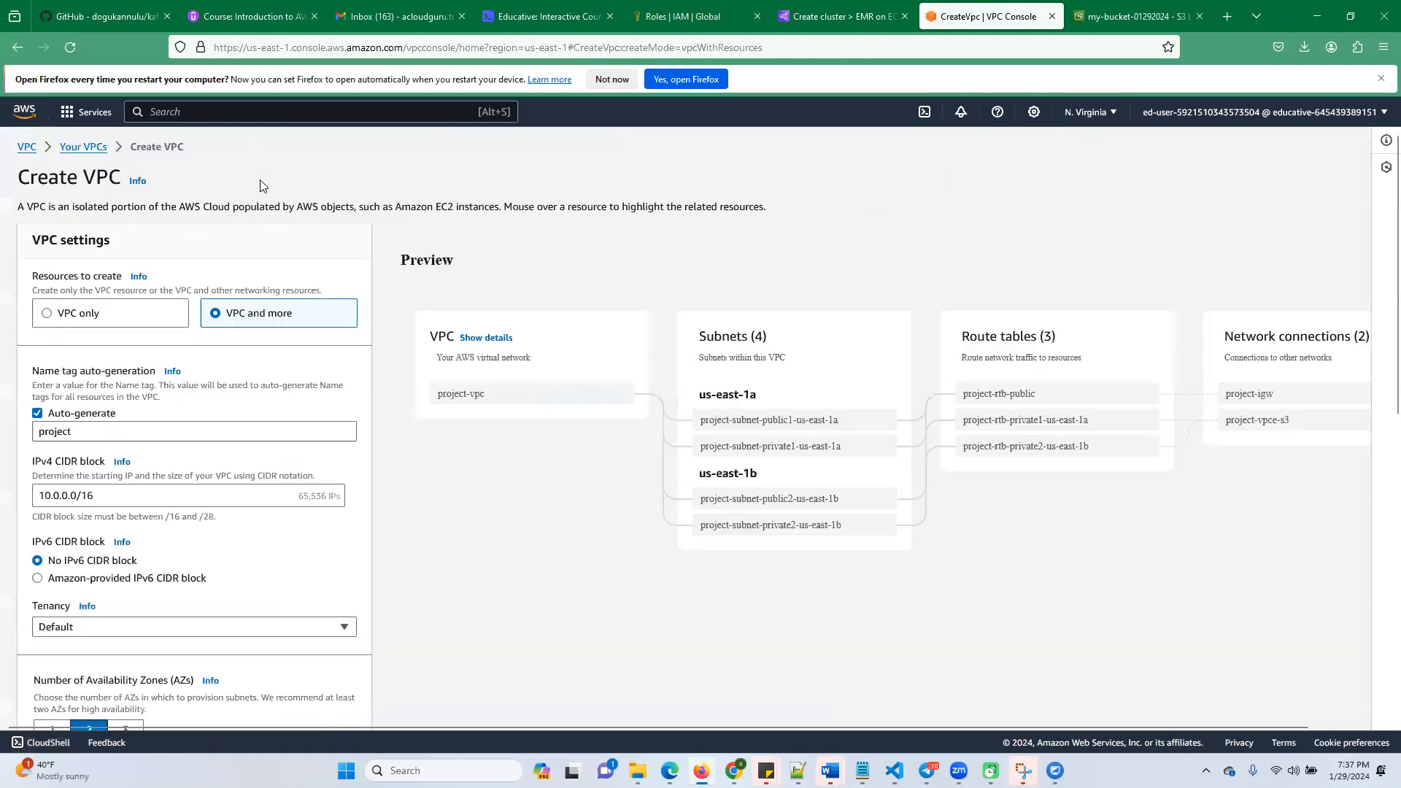
left_click(80, 434)
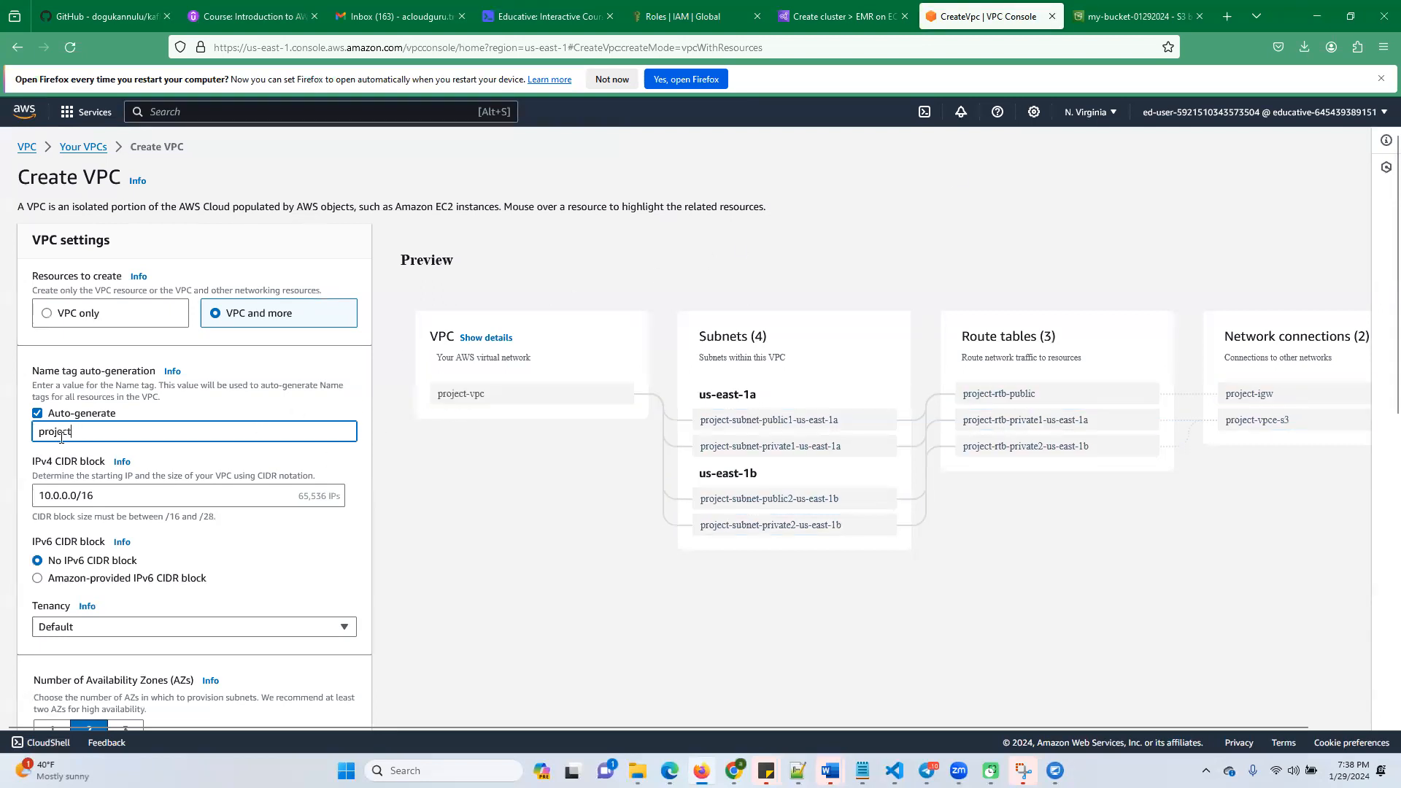
type("1")
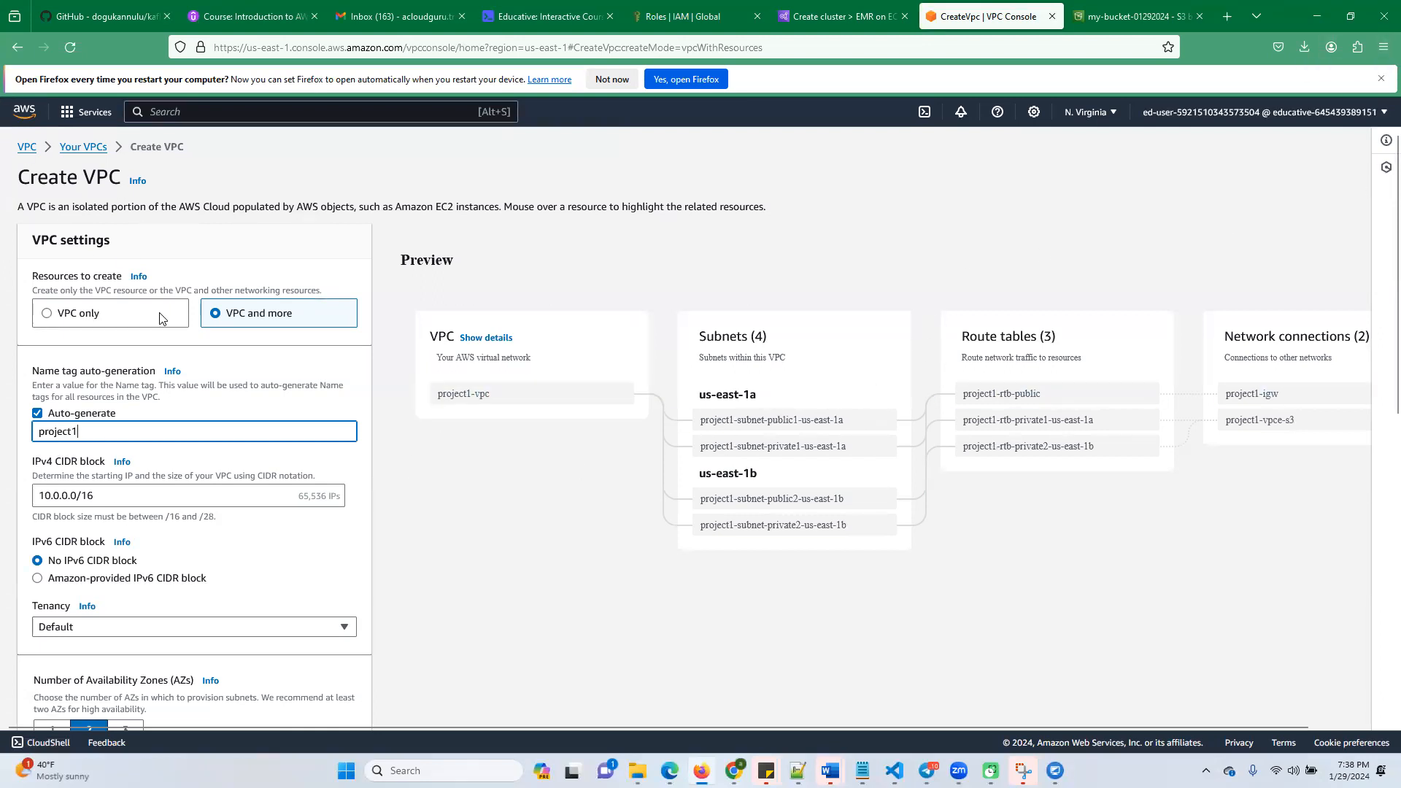
Review the availability zone, subnet, NAT gateway, VPC endpoint and DNS options for the new VPC
scroll(149, 434, "down", 8)
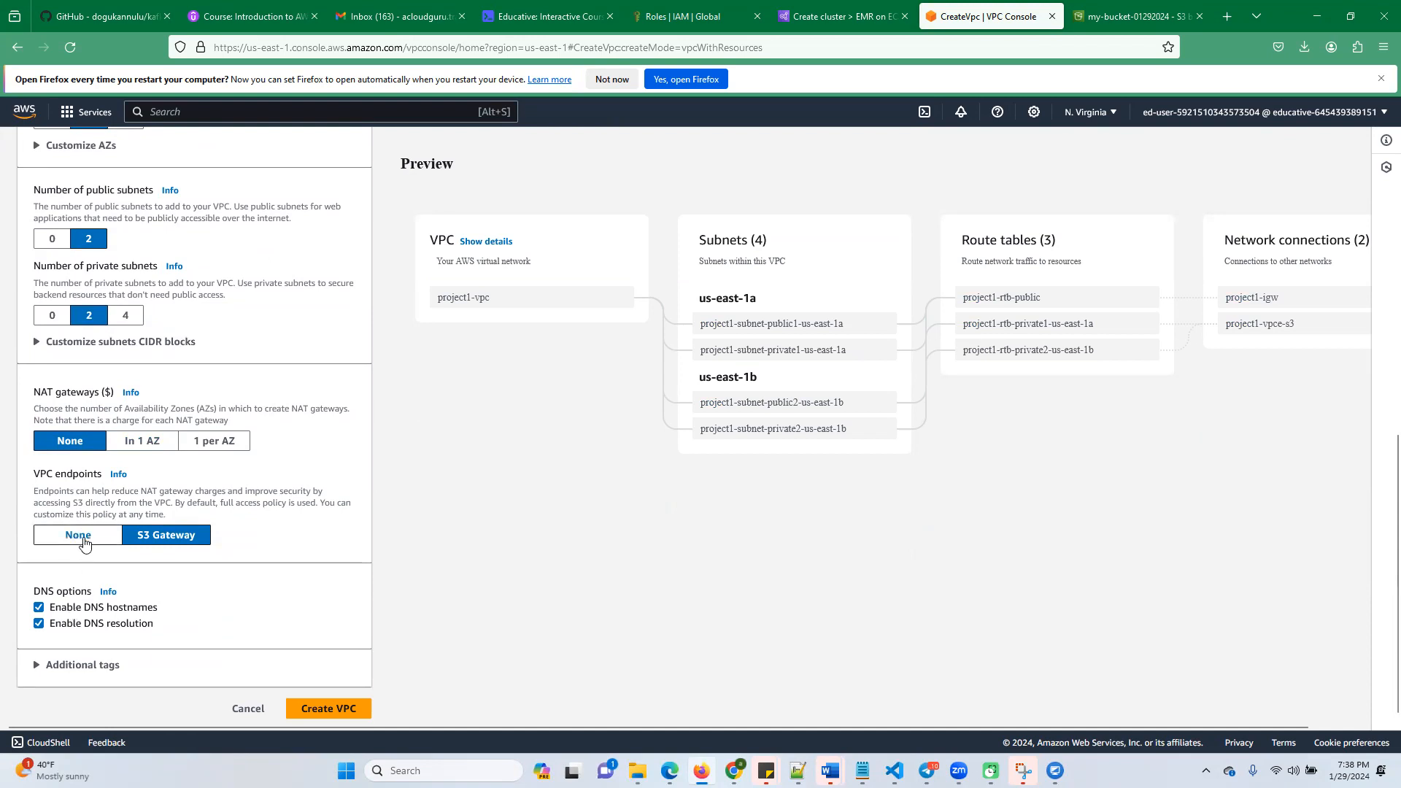
scroll(496, 489, "up", 3)
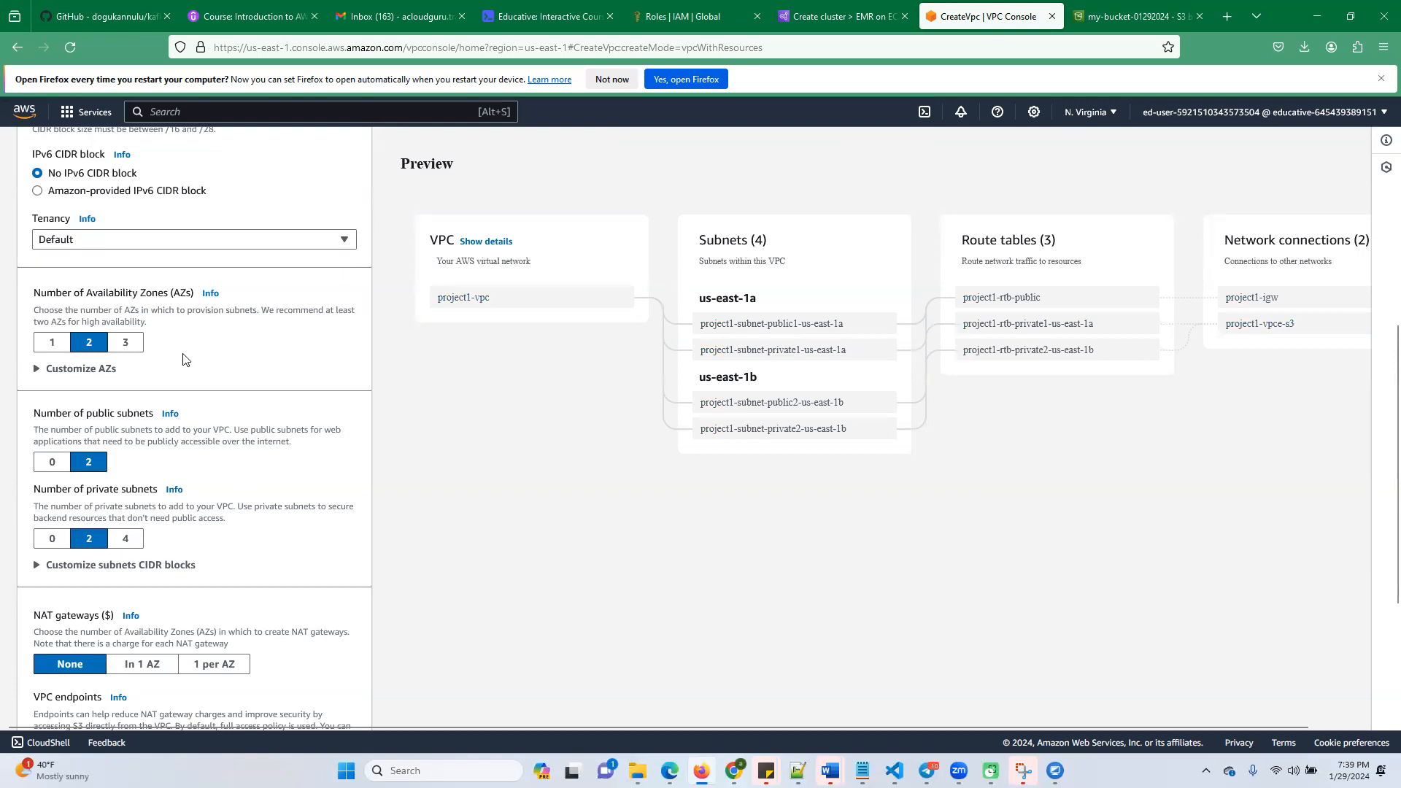
scroll(234, 620, "down", 3)
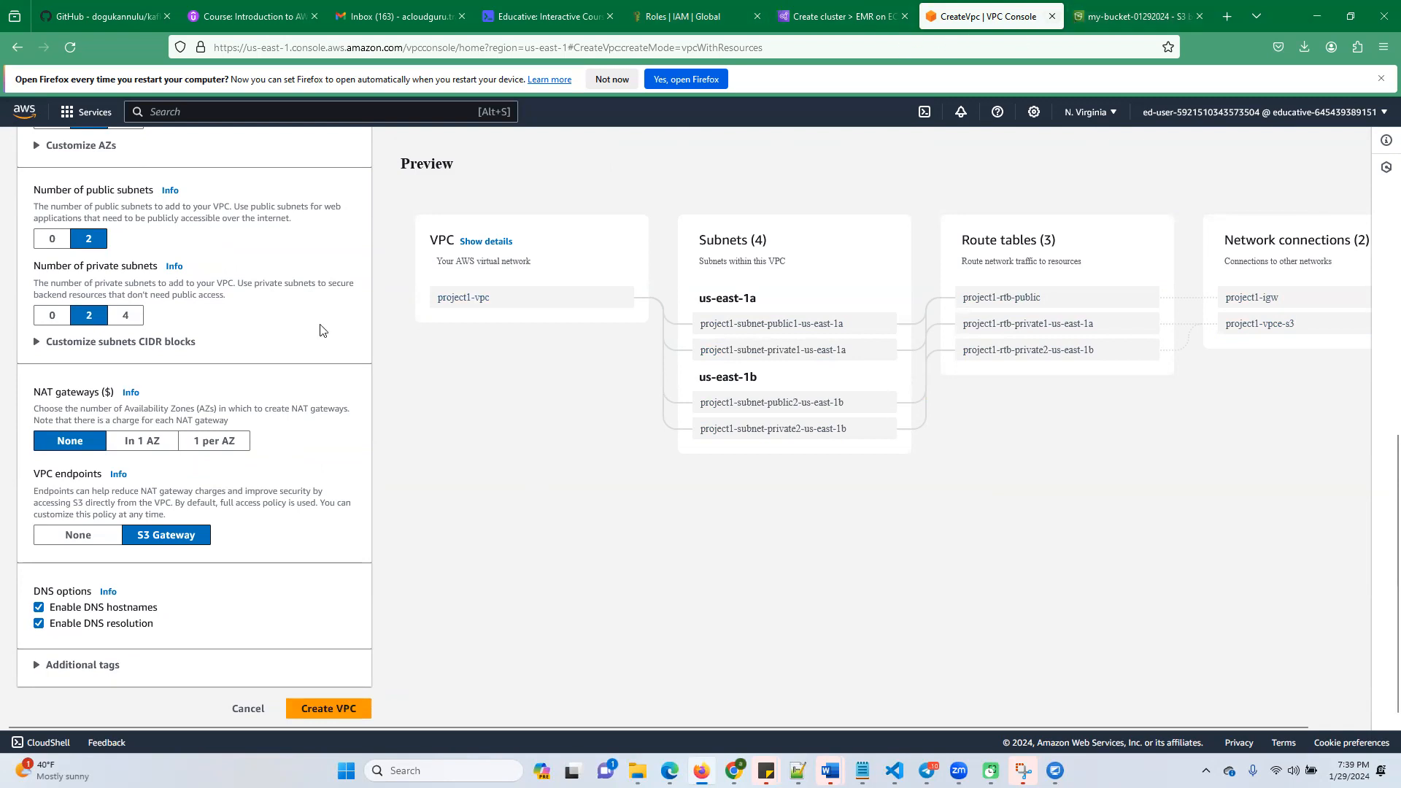
scroll(318, 332, "up", 3)
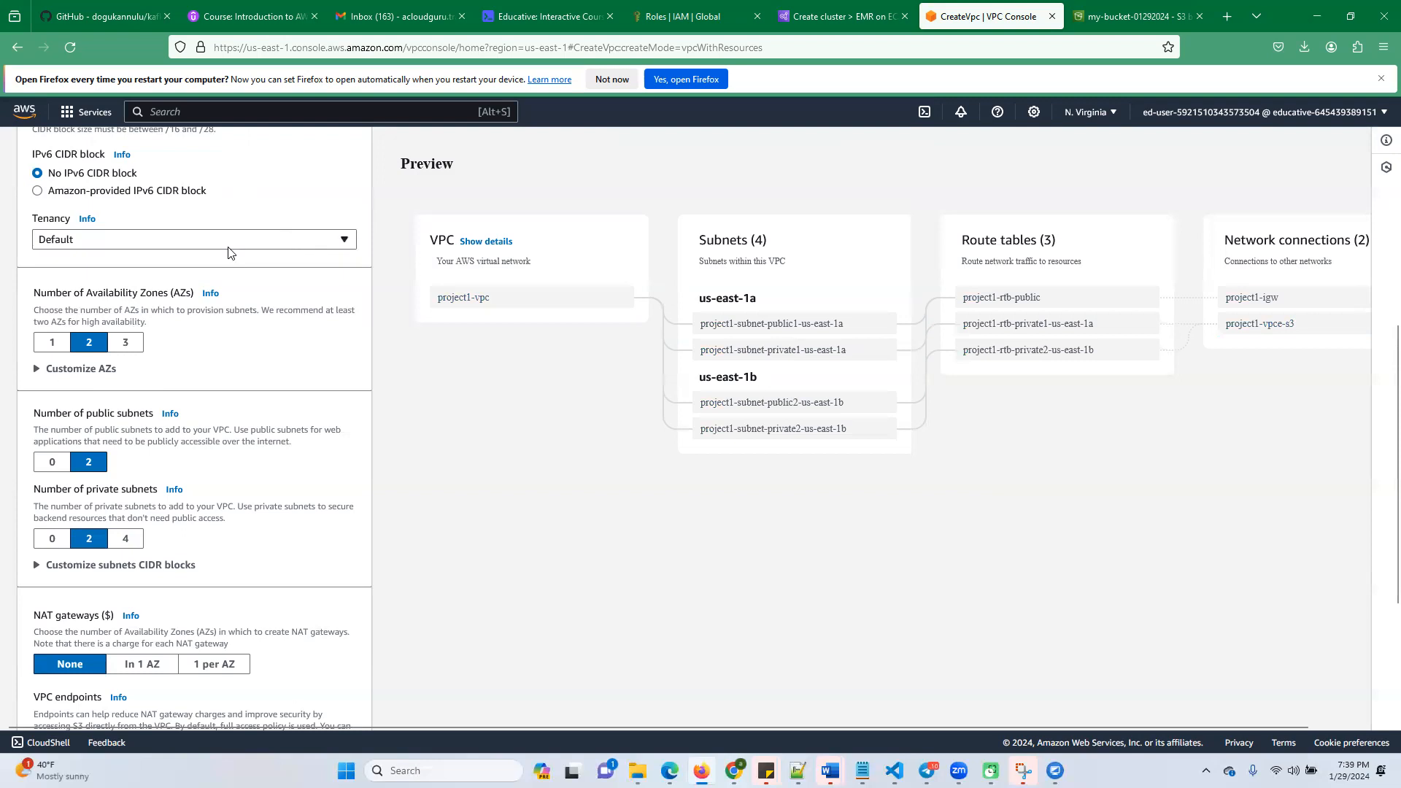
scroll(228, 284, "down", 2)
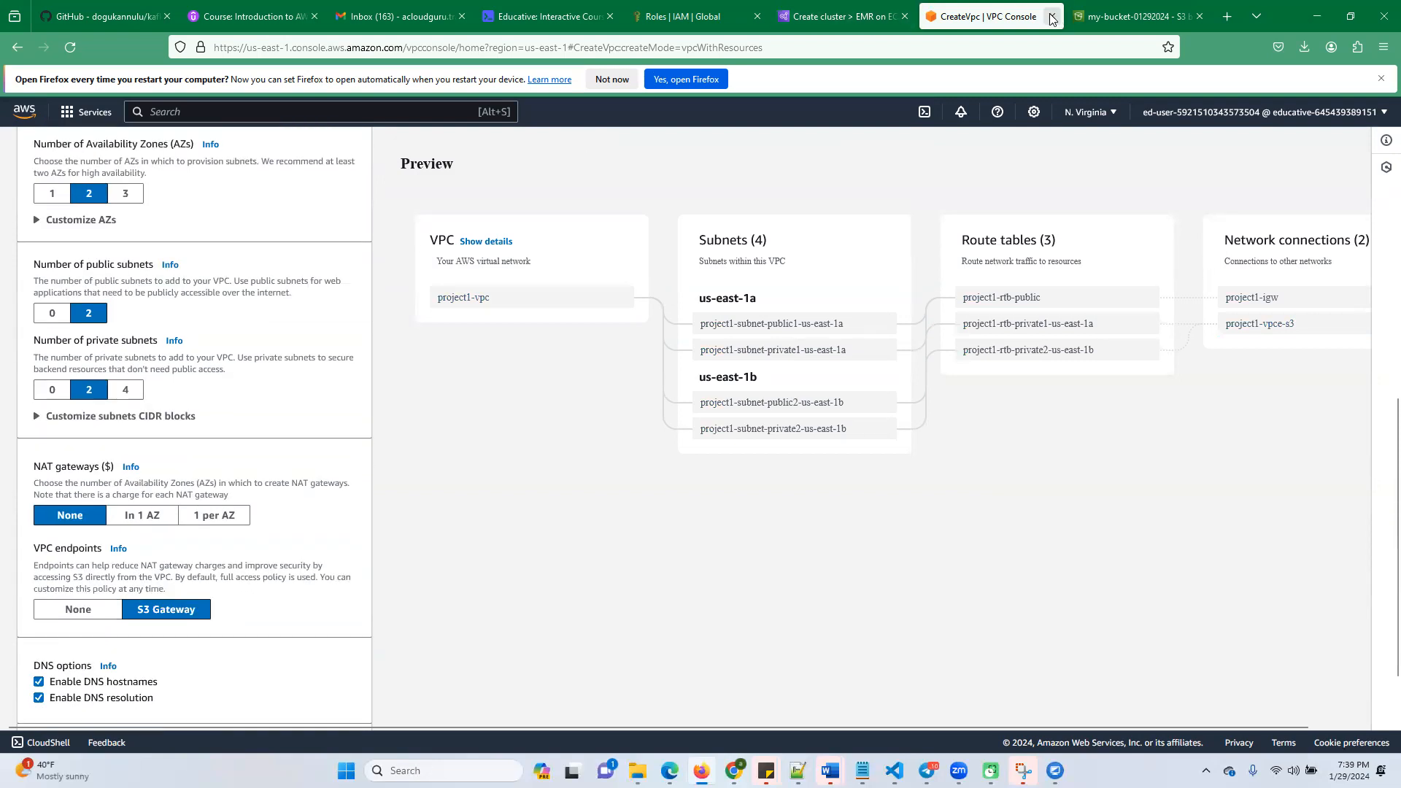
Return to the EMR cluster setup, check the available VPCs, and choose the us-east-1a subnet with CIDR 172.31.16.0/20
left_click(869, 16)
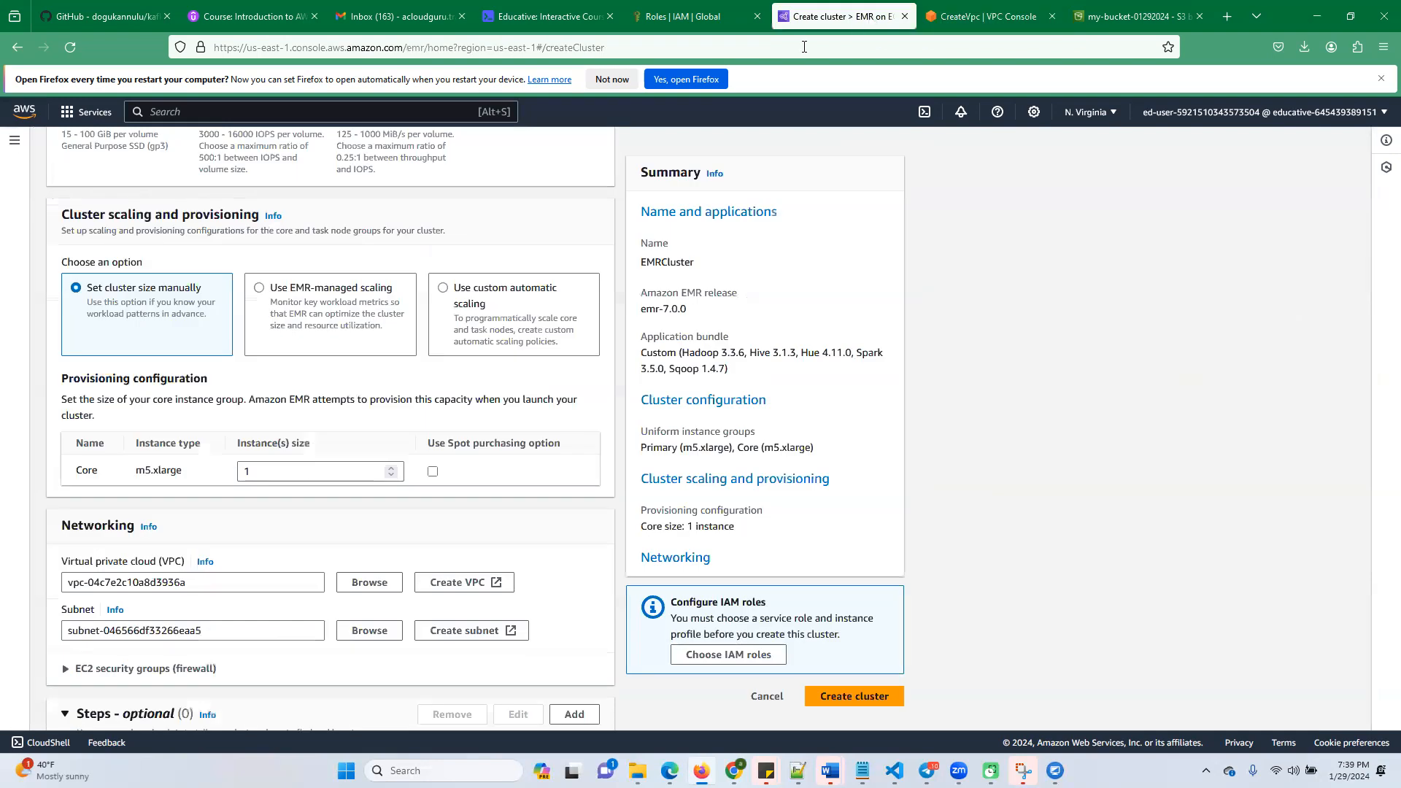
scroll(233, 568, "down", 2)
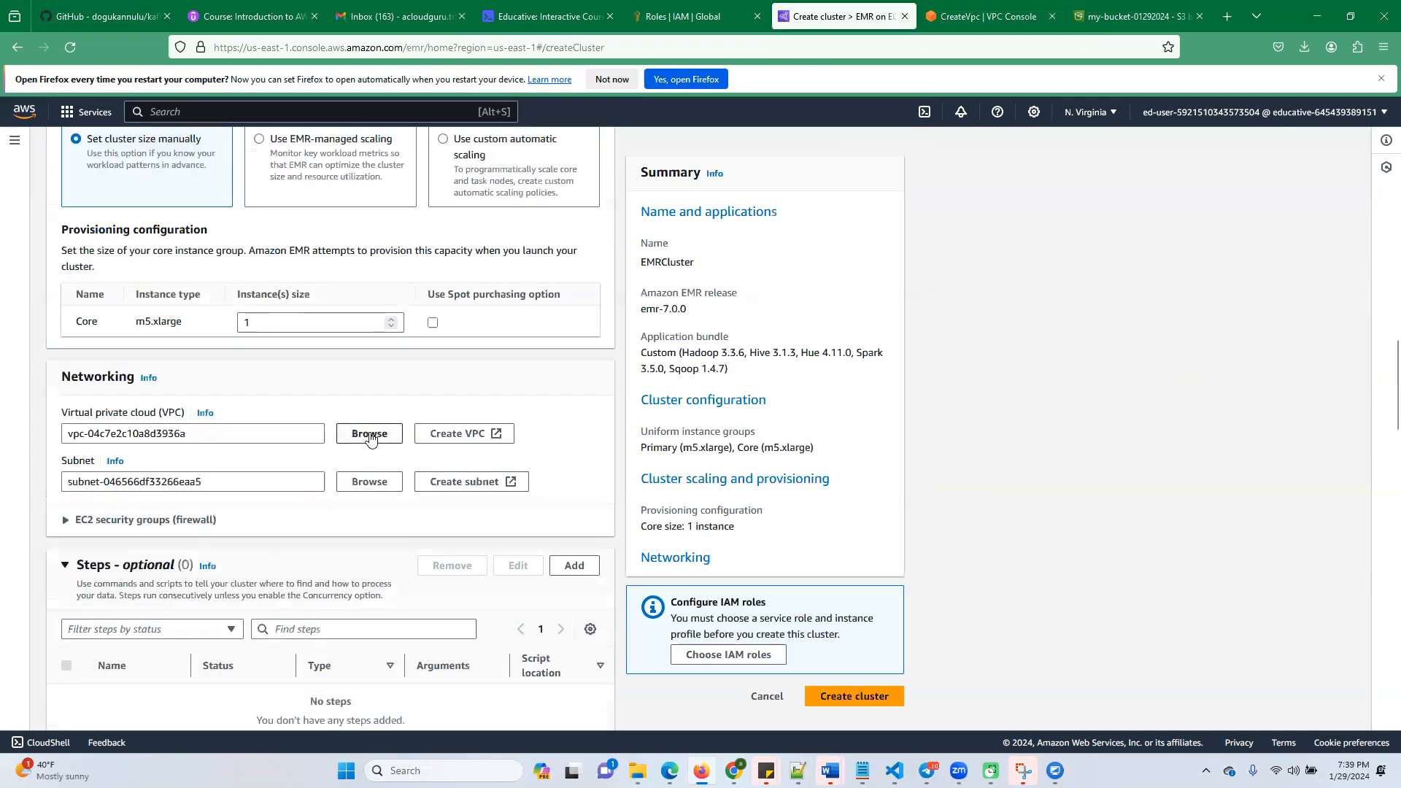
left_click(370, 436)
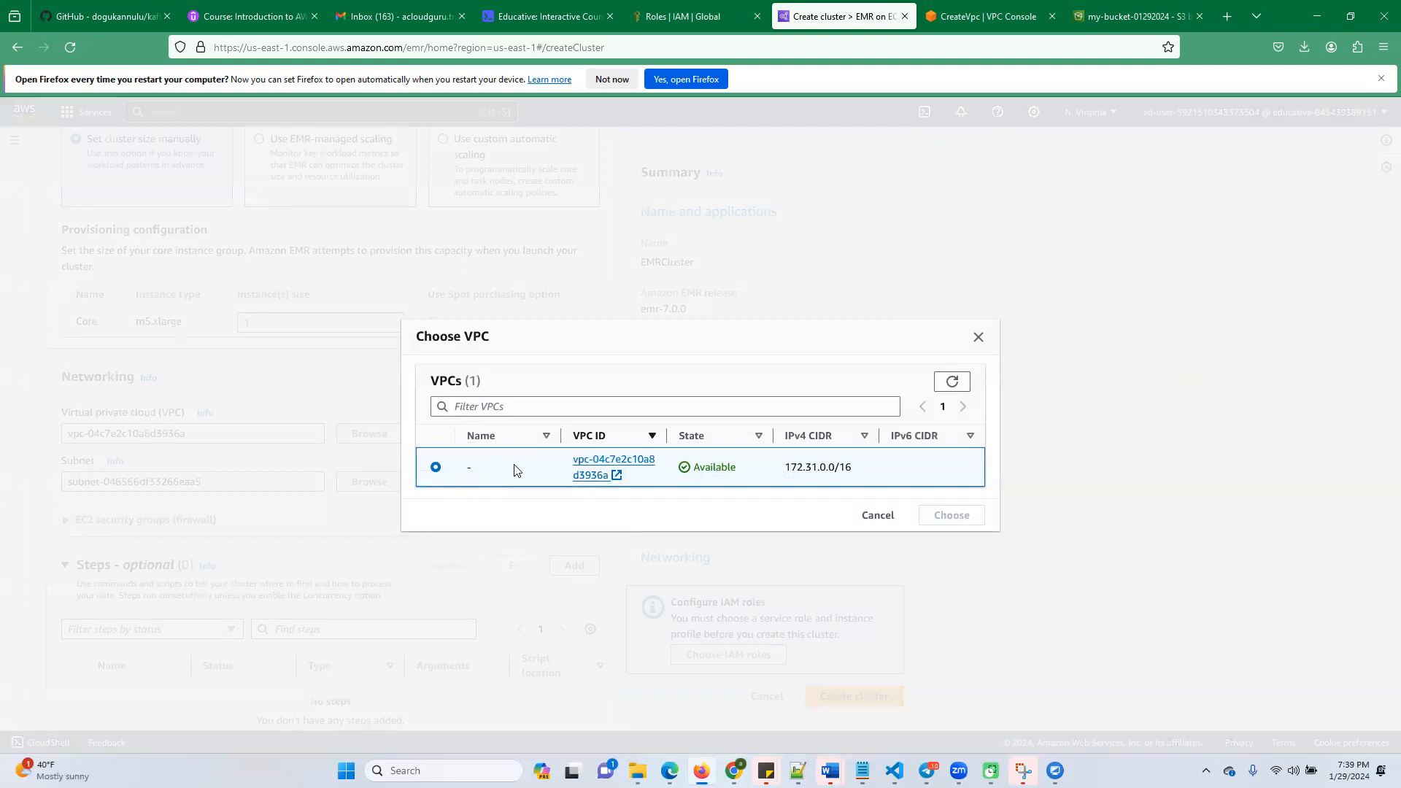
left_click(978, 336)
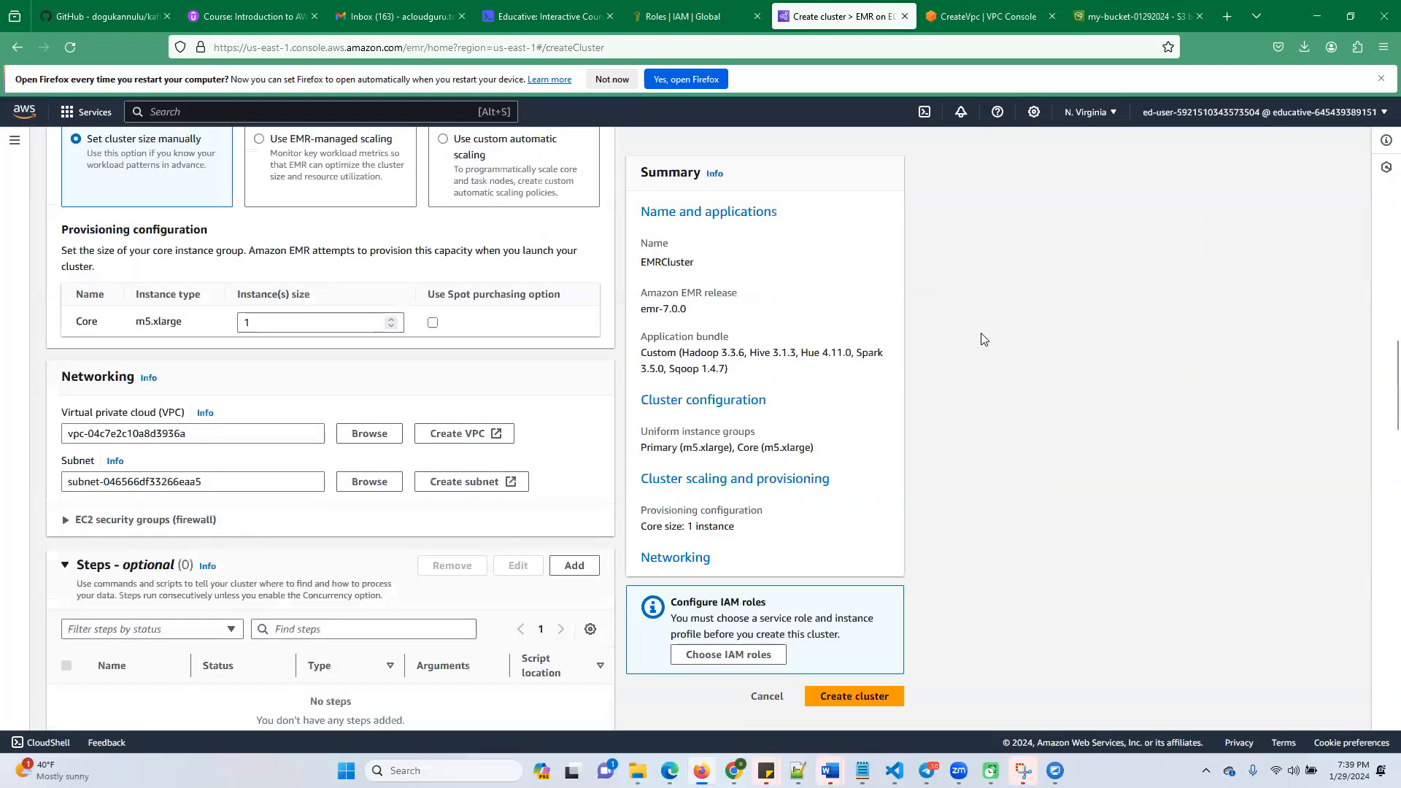
left_click(370, 483)
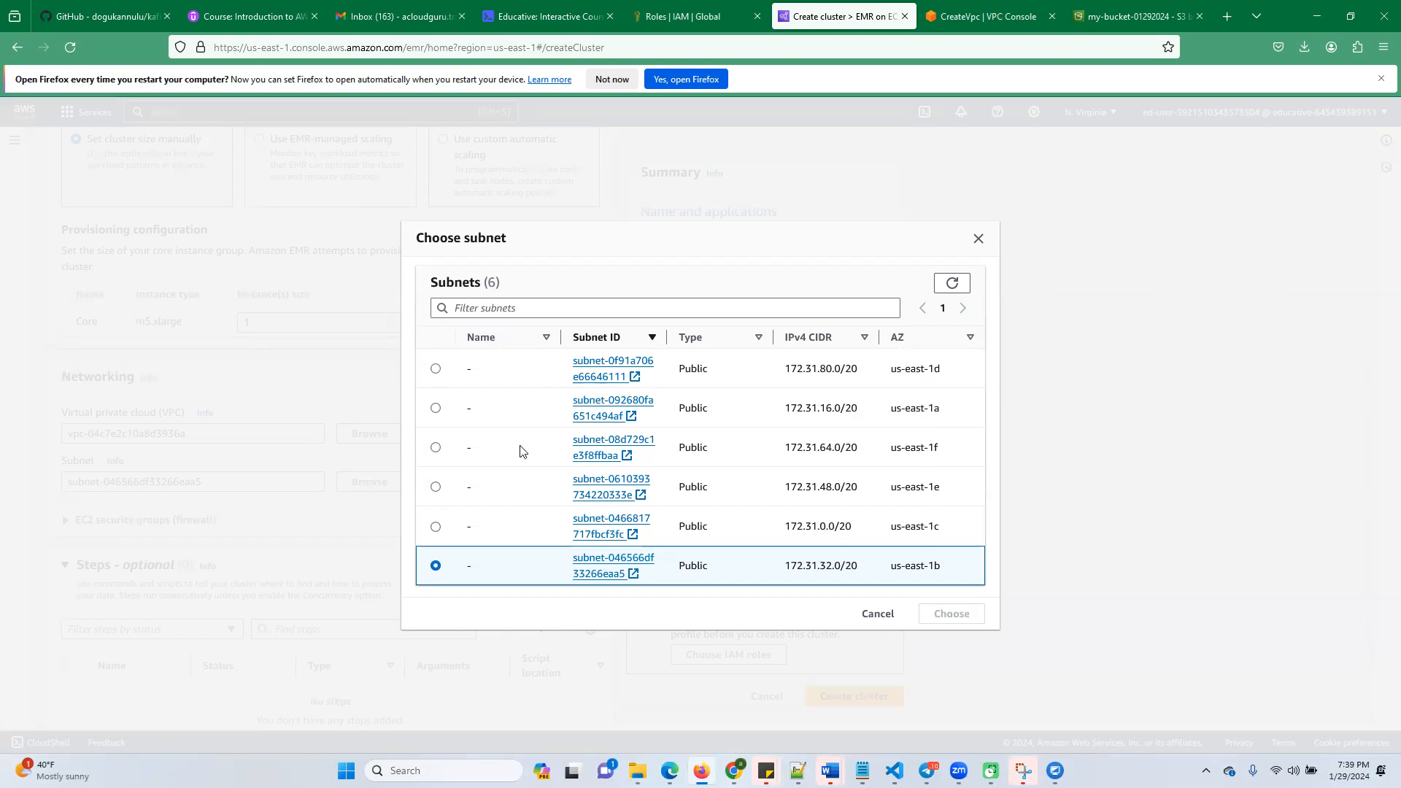
left_click(437, 410)
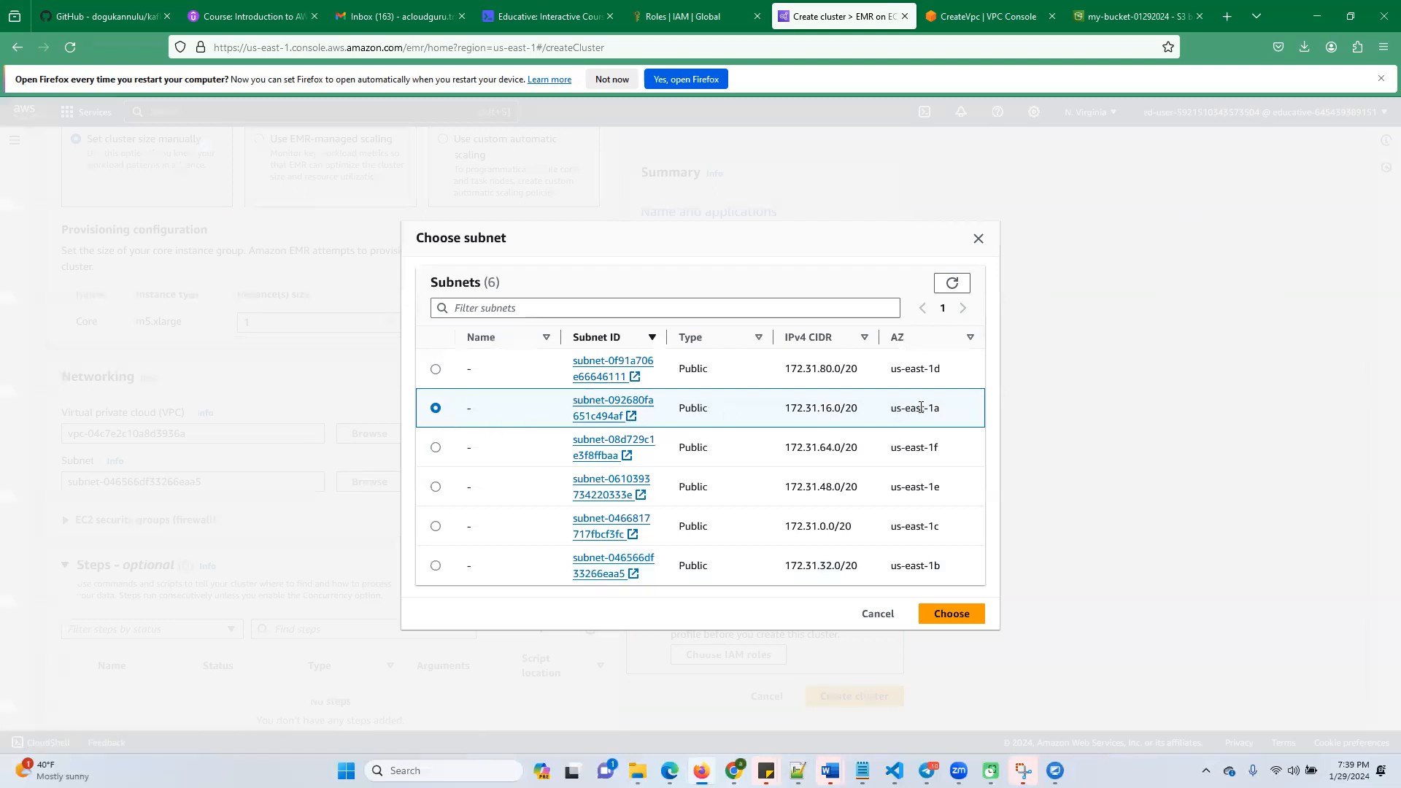
left_click(952, 617)
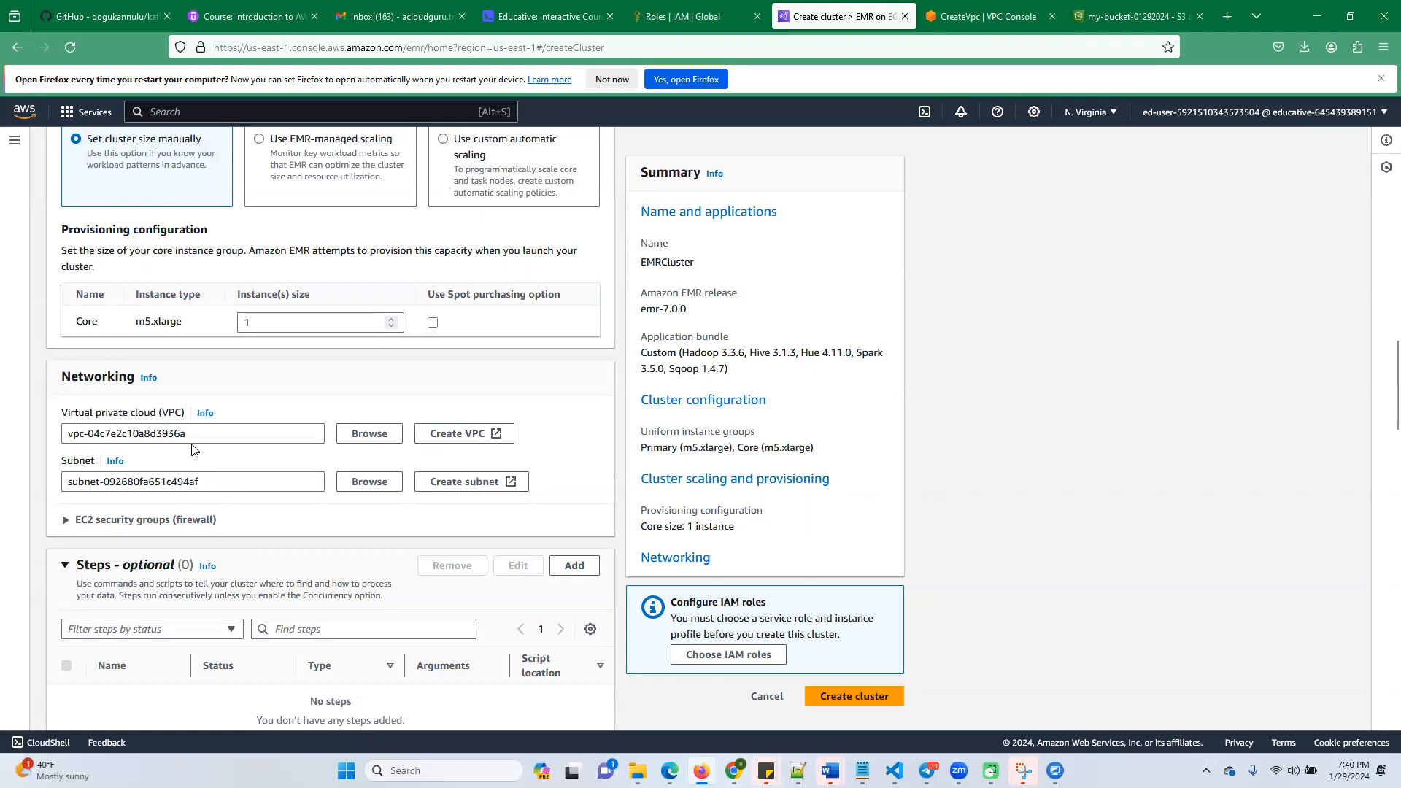
Check the lab's subnet and cluster termination instructions, and turn off termination protection for EMRCluster
scroll(196, 452, "down", 2)
scroll(207, 514, "down", 2)
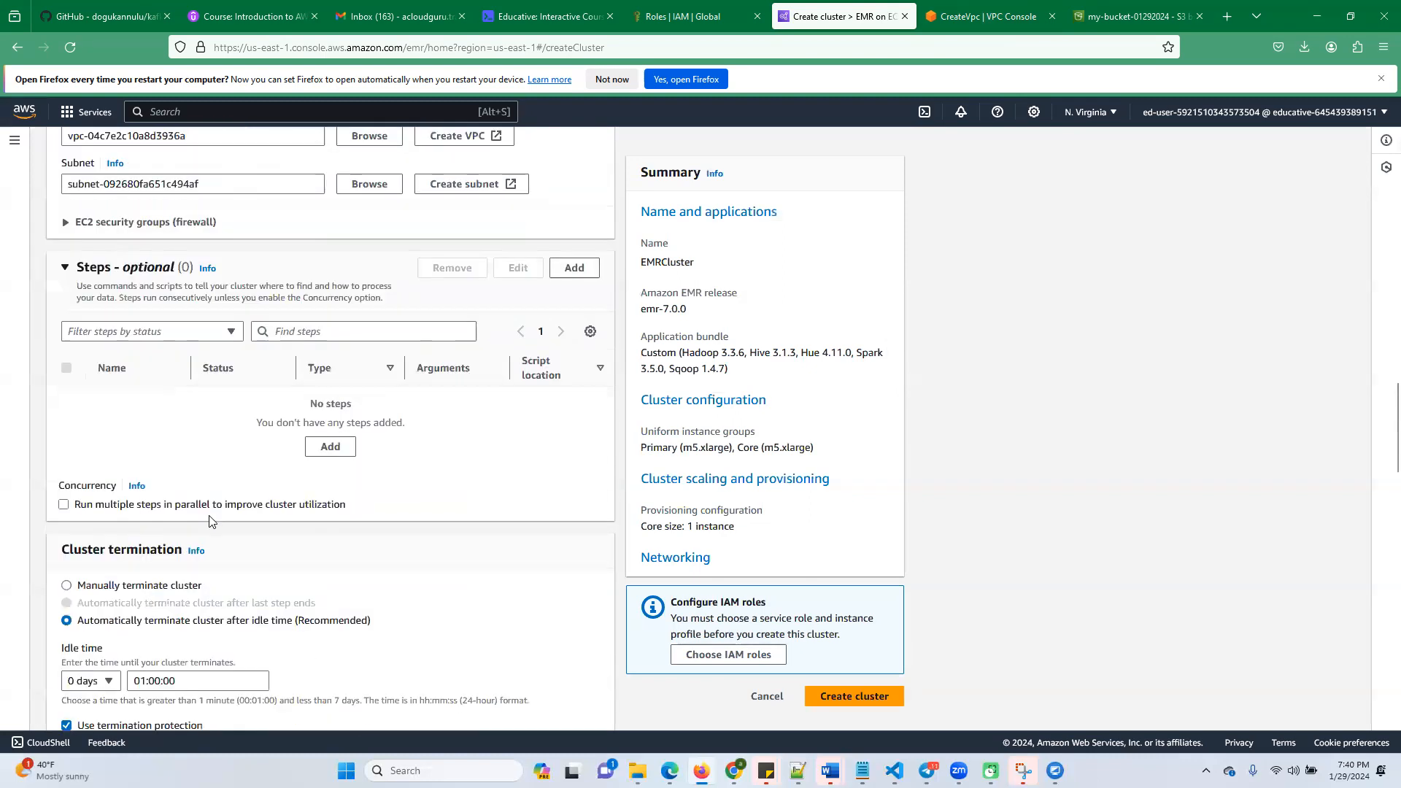
left_click(559, 18)
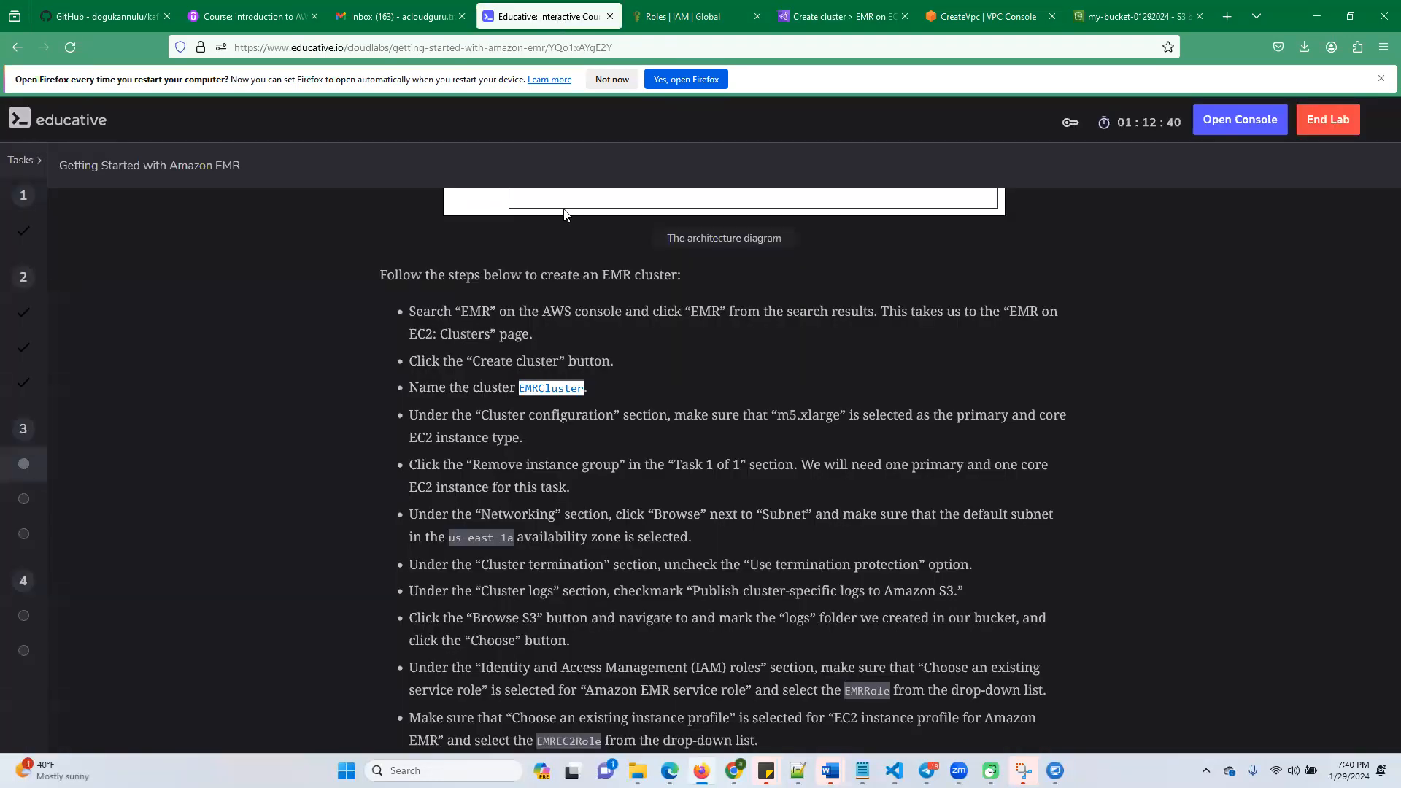
left_click_drag(475, 514, 673, 537)
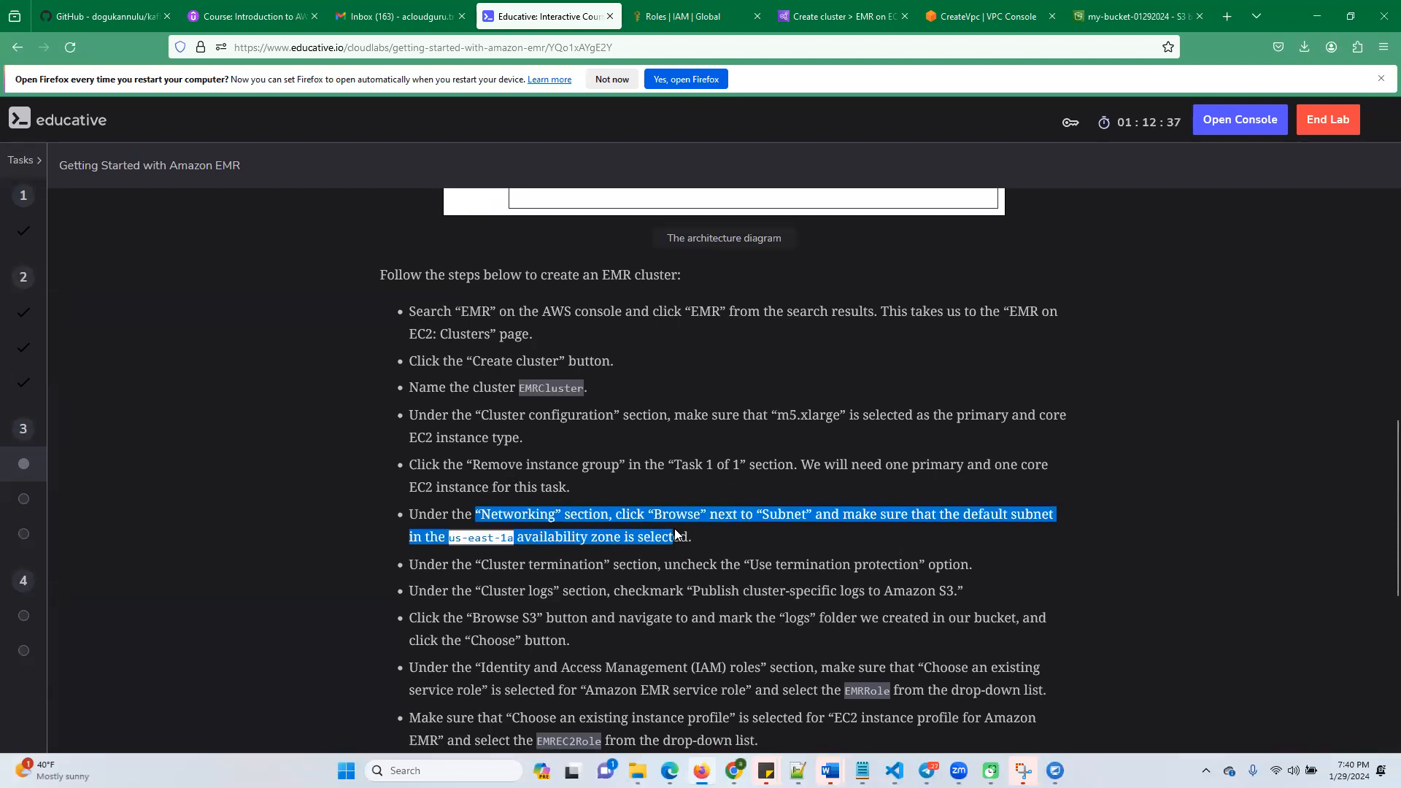
left_click(506, 541)
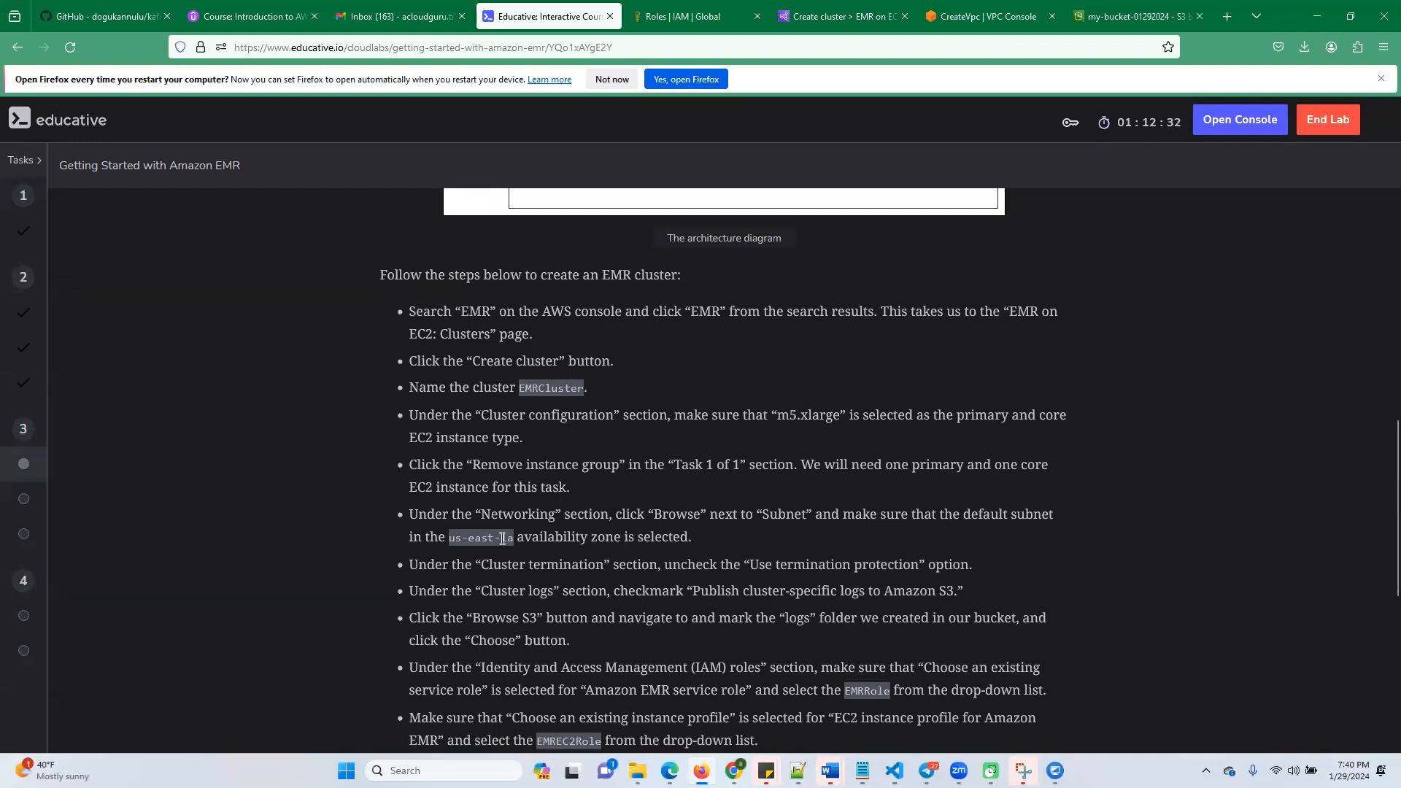
scroll(512, 562, "down", 1)
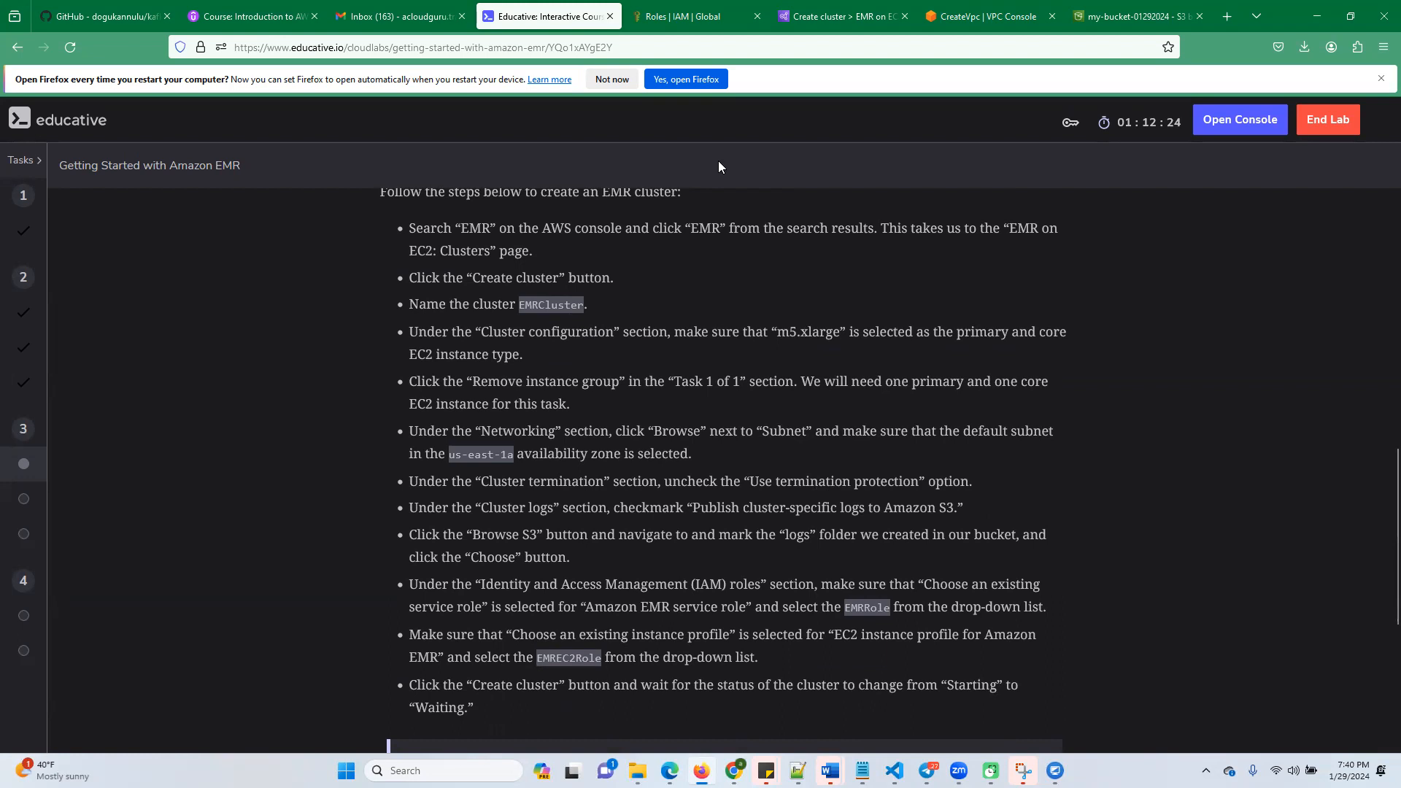
left_click(829, 20)
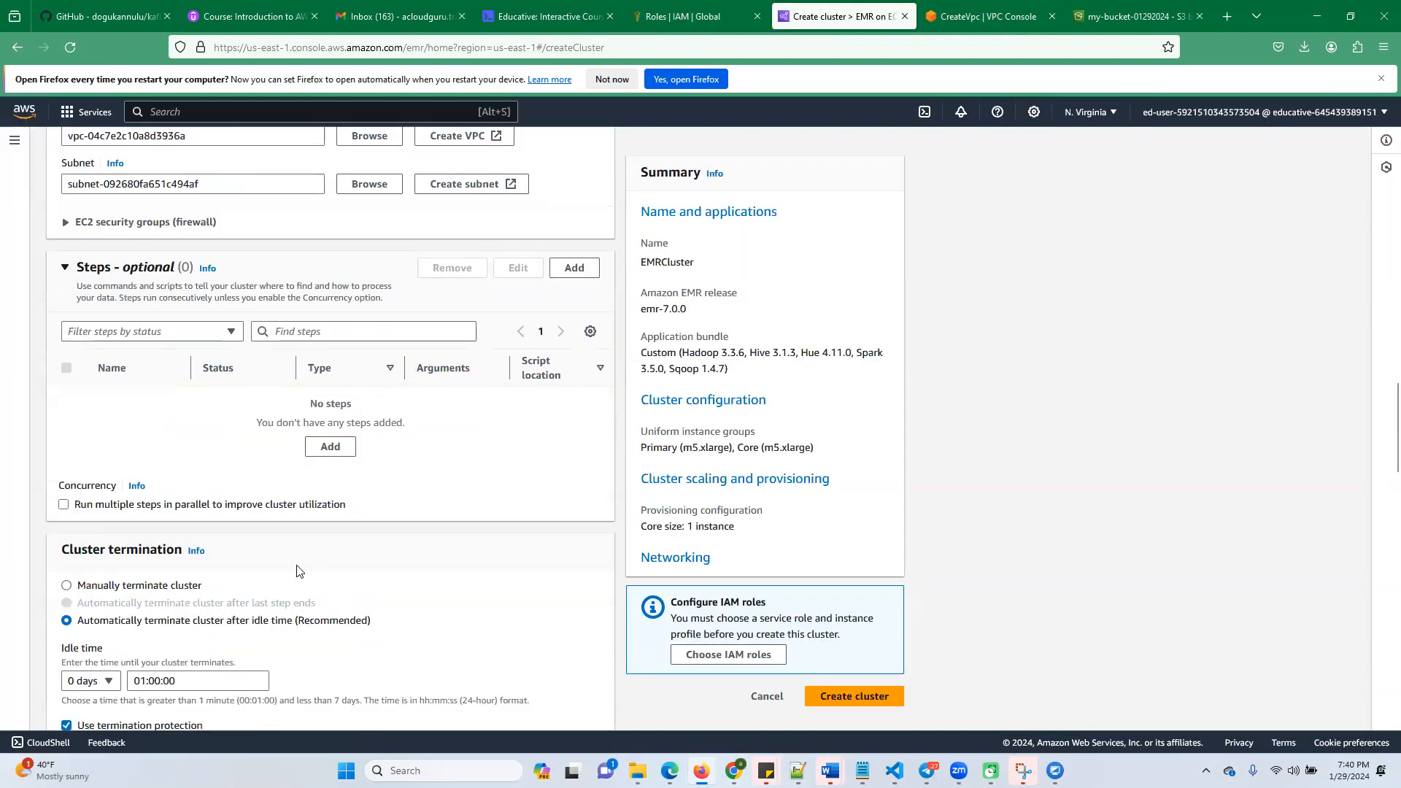
scroll(292, 570, "down", 3)
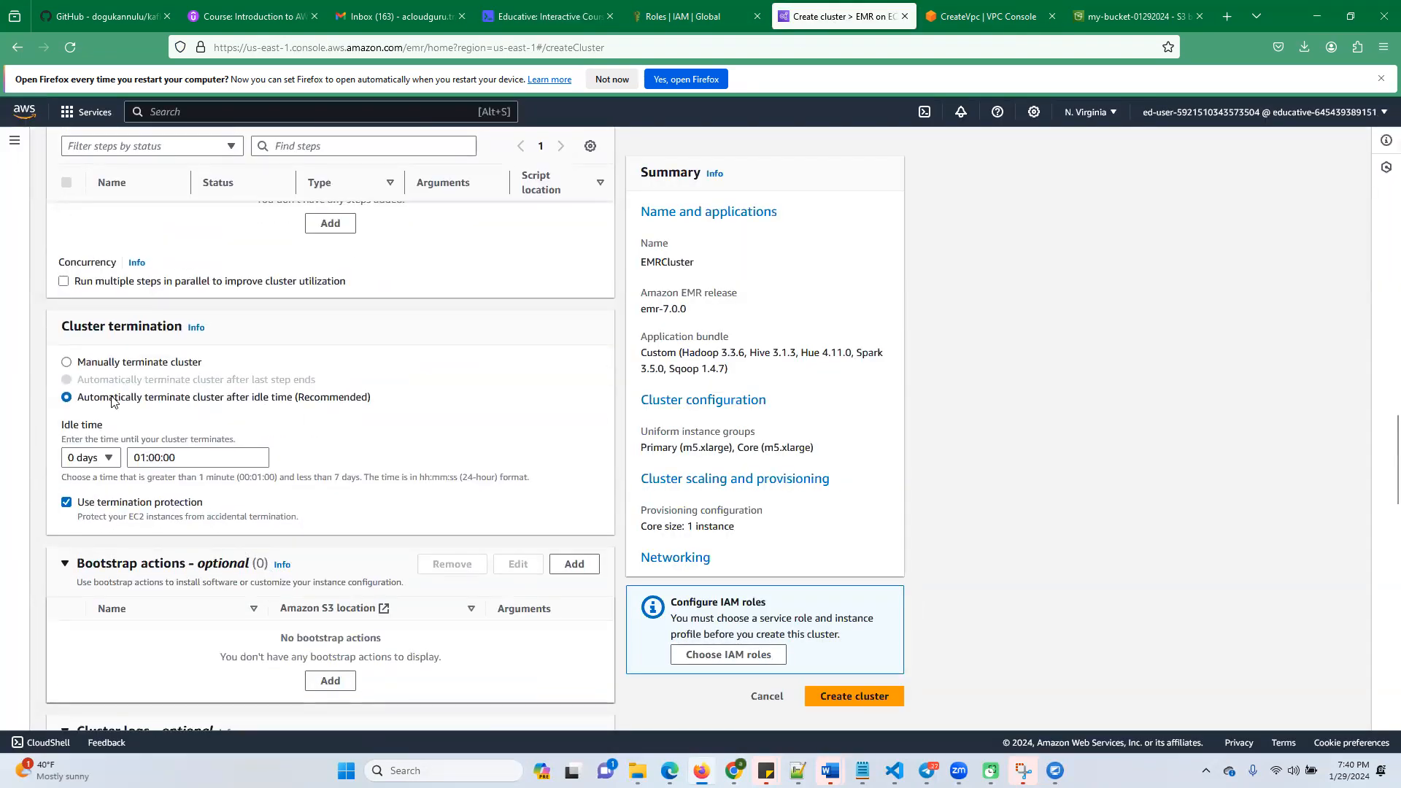
left_click(66, 504)
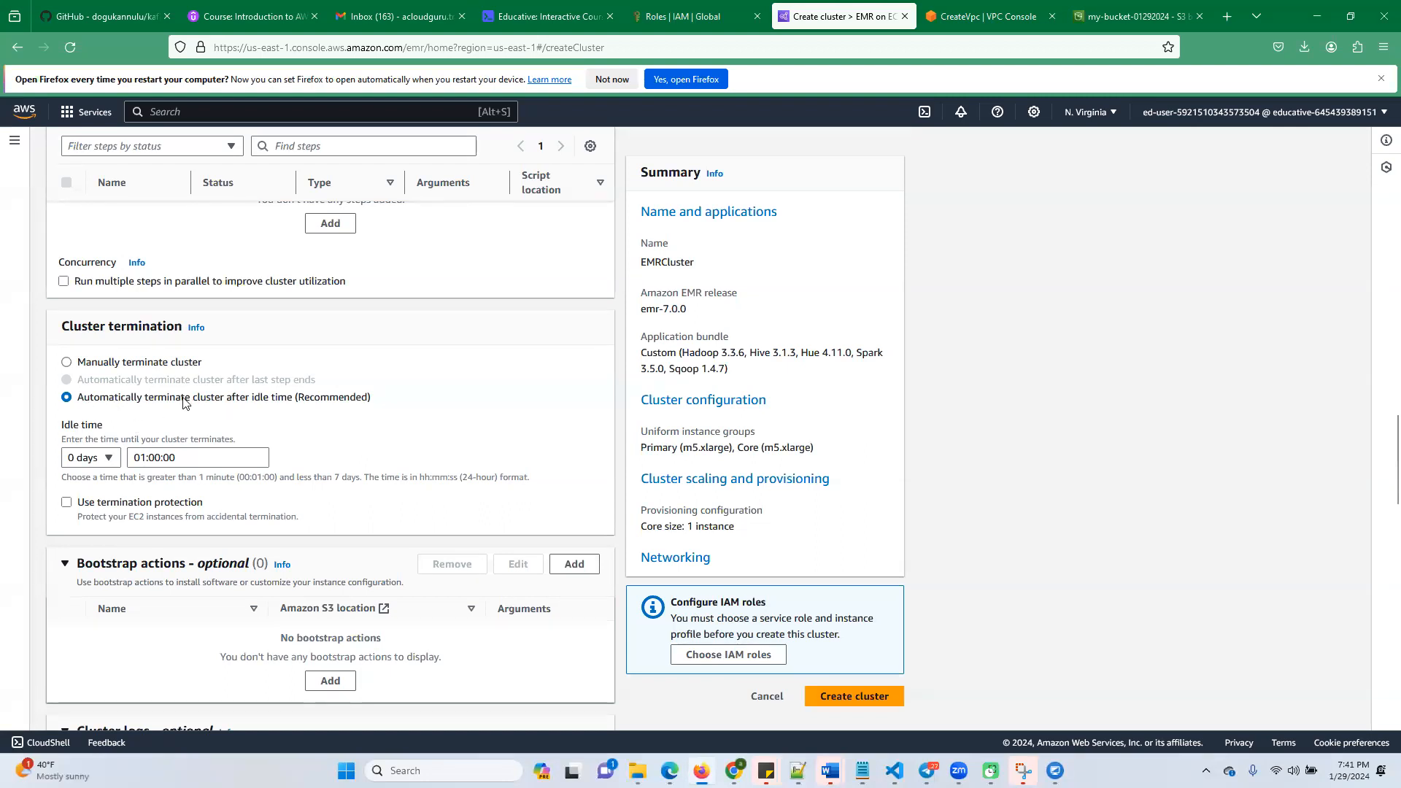
Keep automatic termination after idle time selected for the cluster, and check the lab's instructions for cluster logs
left_click(67, 363)
left_click(66, 398)
left_click(569, 17)
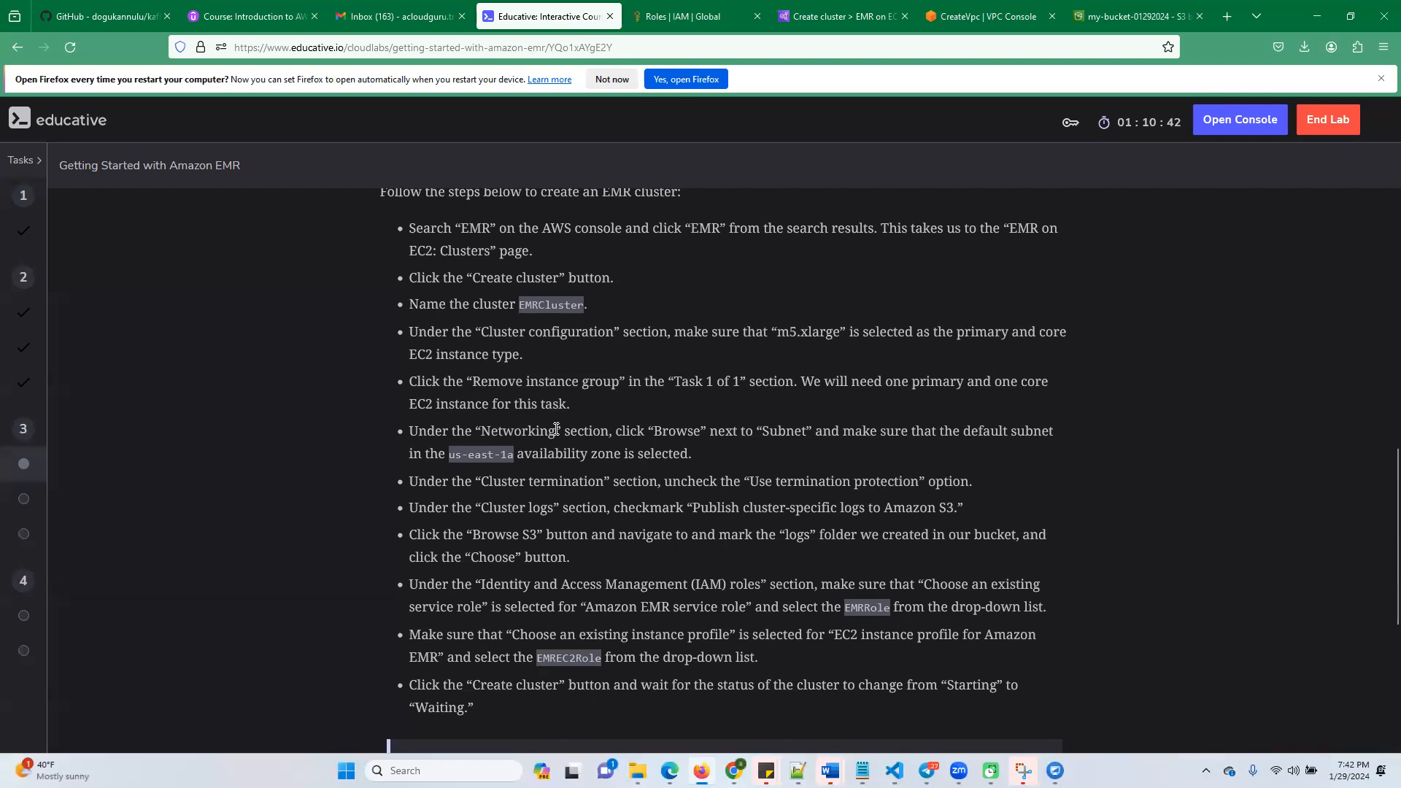
scroll(556, 429, "down", 3)
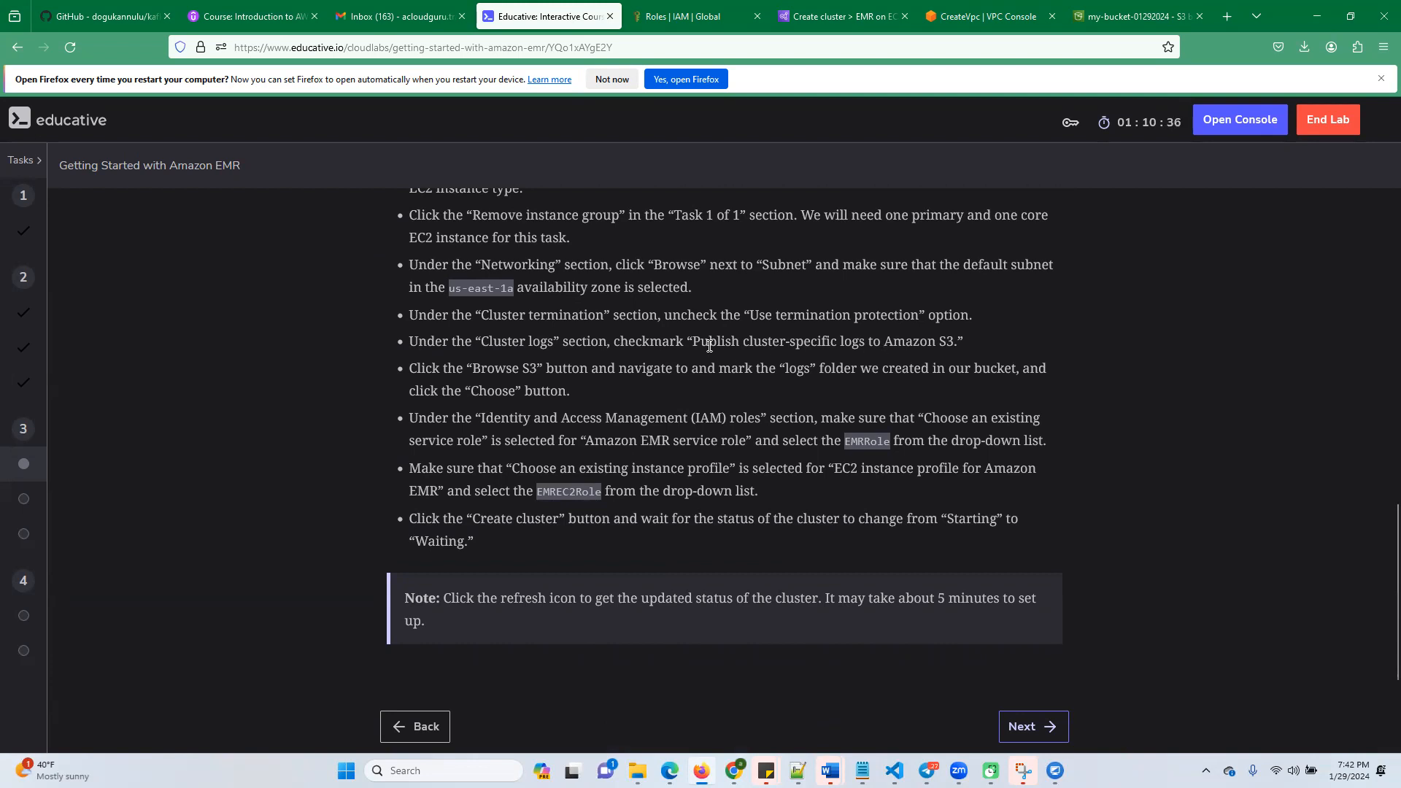
left_click(695, 18)
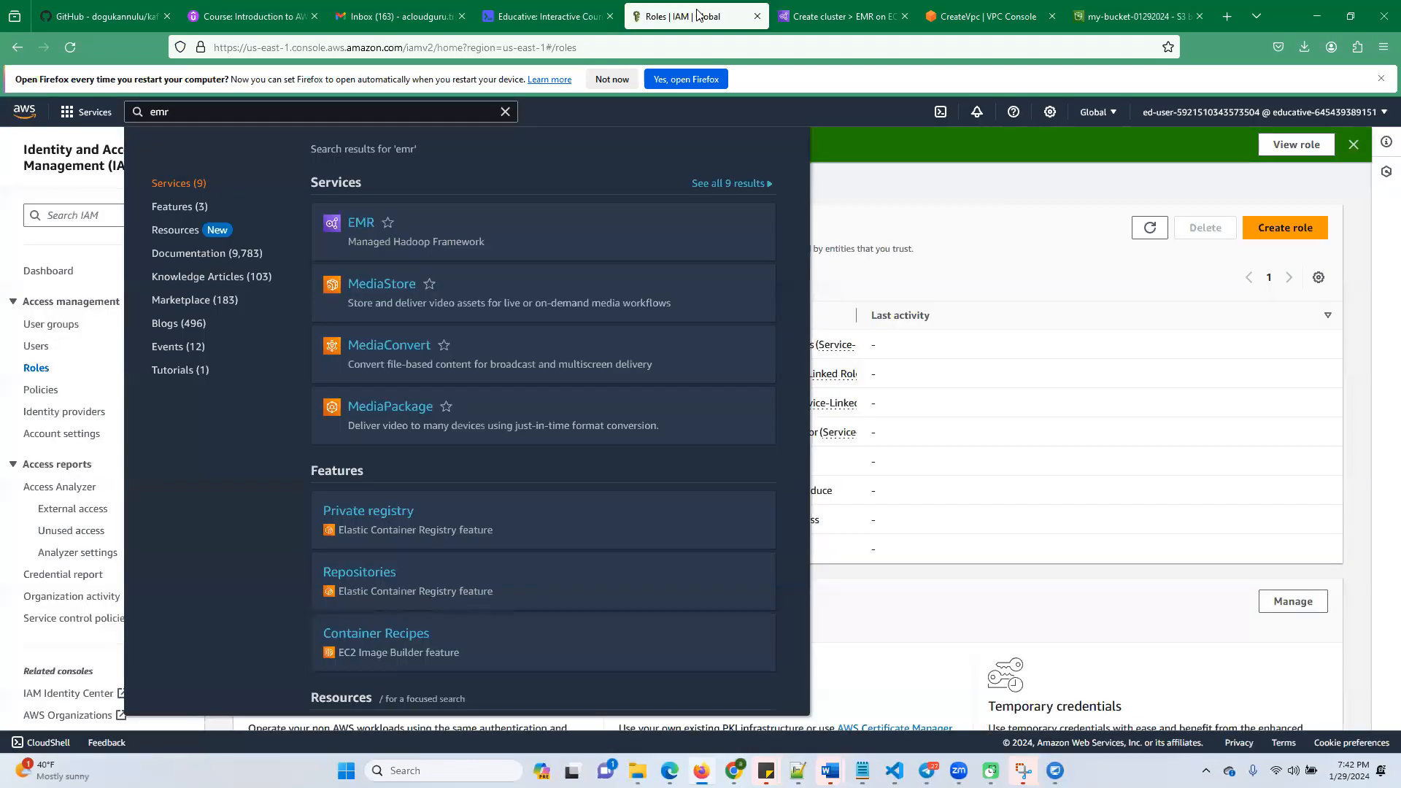
left_click(581, 18)
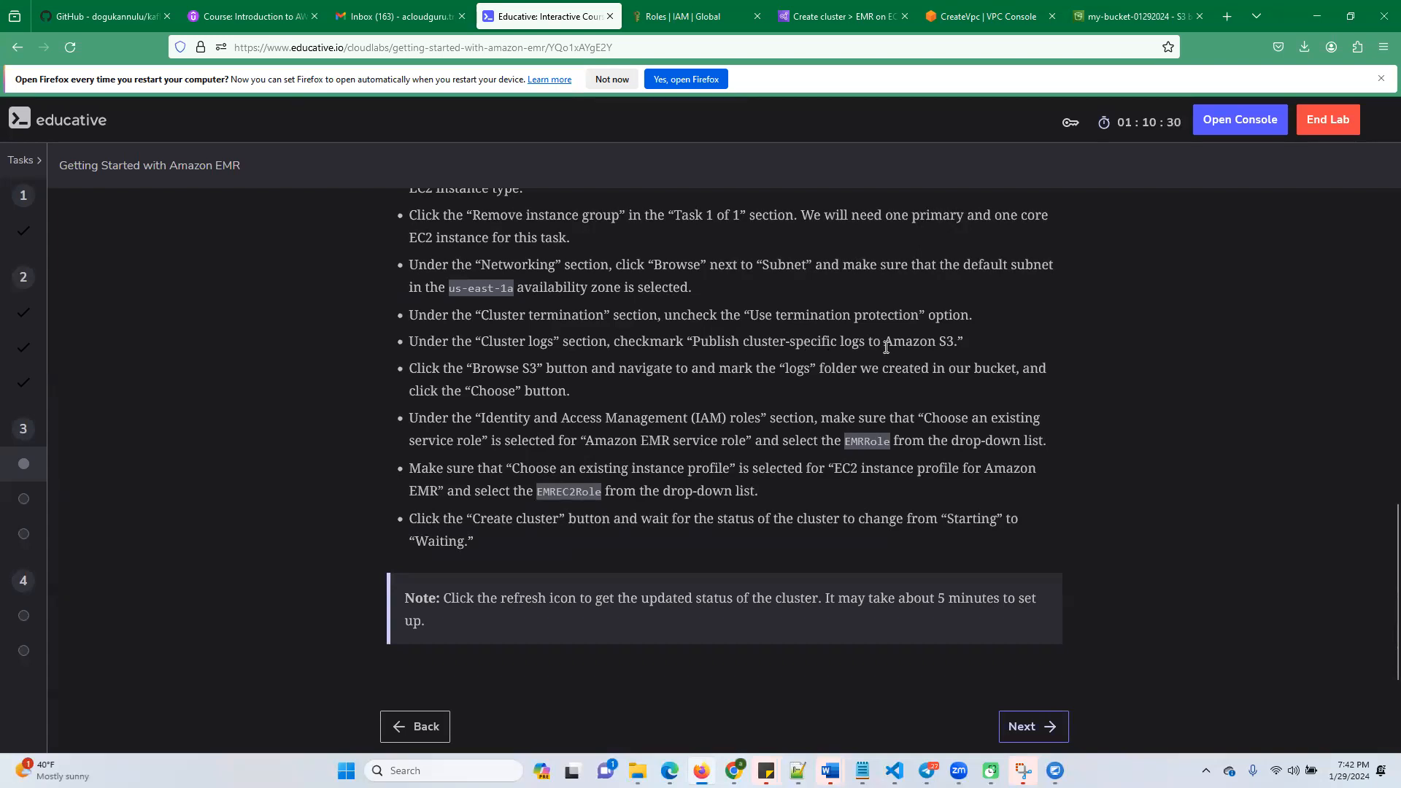
Return to the EMR cluster setup and set the cluster log location to the logs folder in my-bucket-01292024
left_click(772, 19)
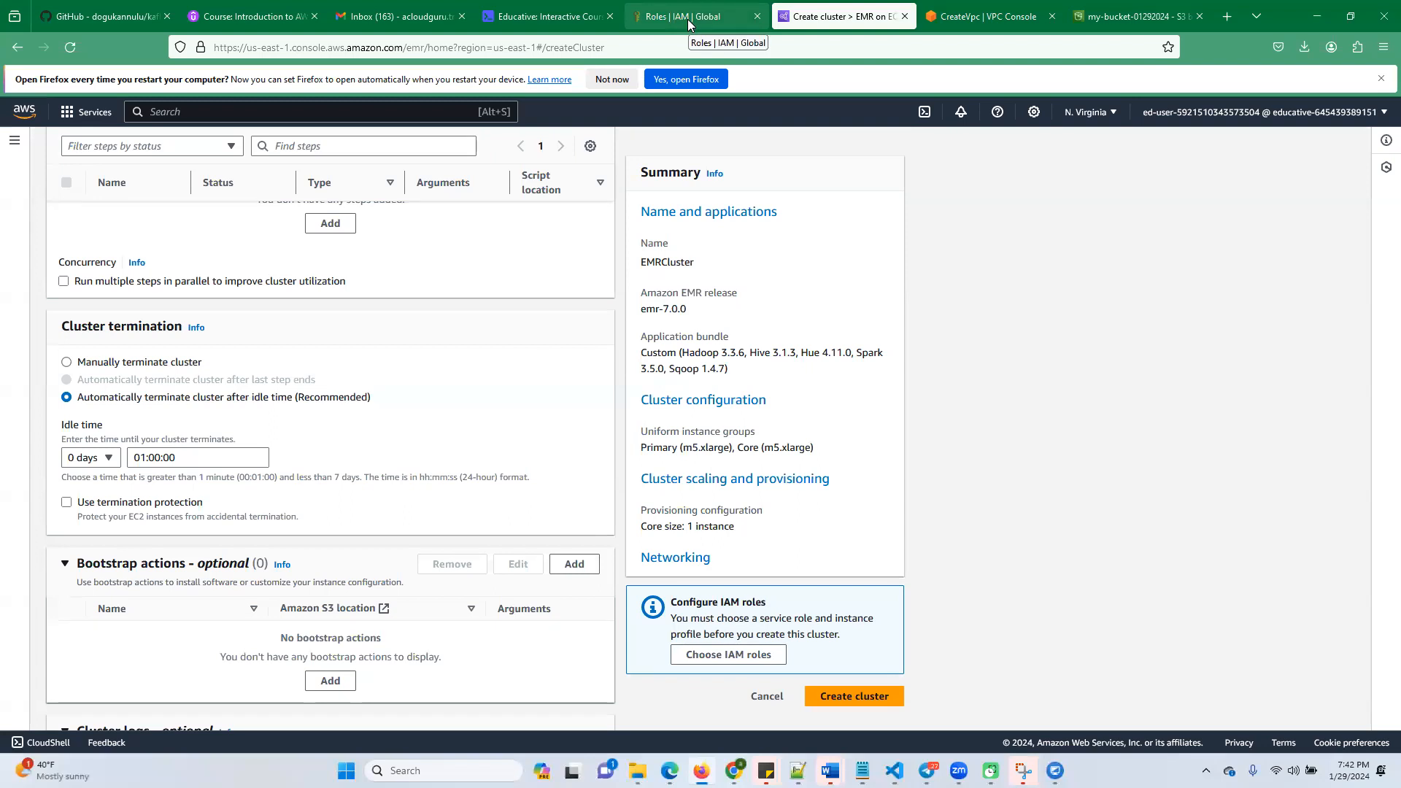
scroll(336, 518, "down", 5)
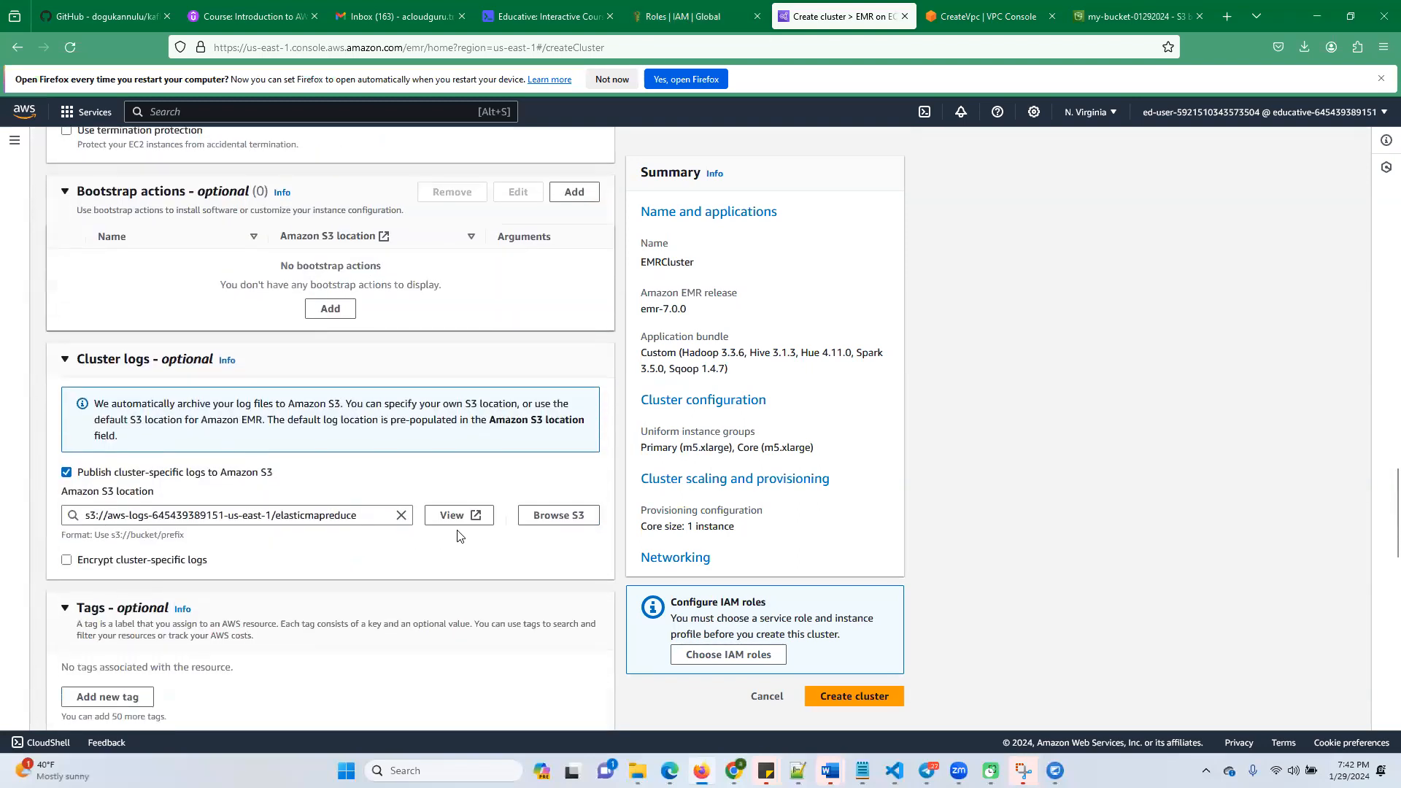
left_click(547, 517)
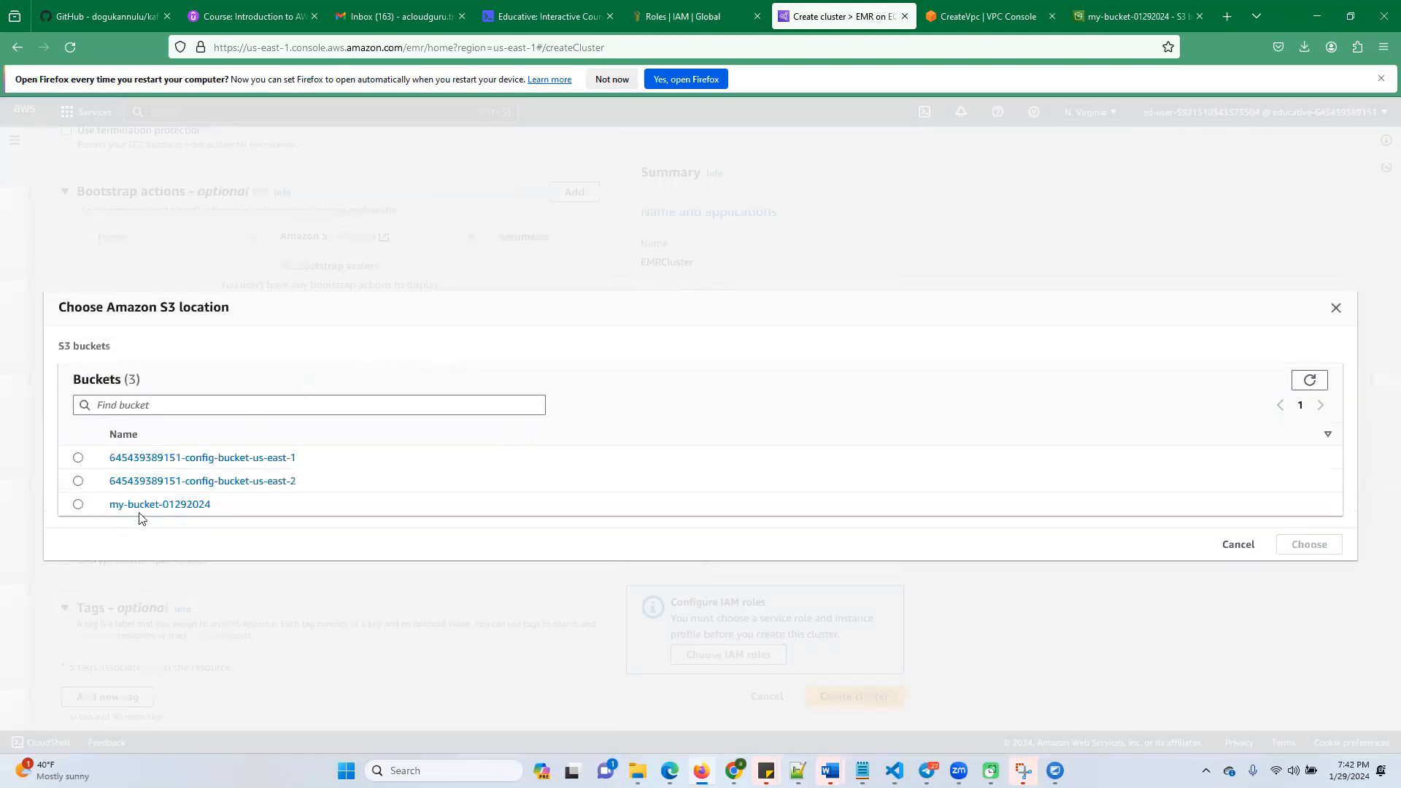
left_click(135, 511)
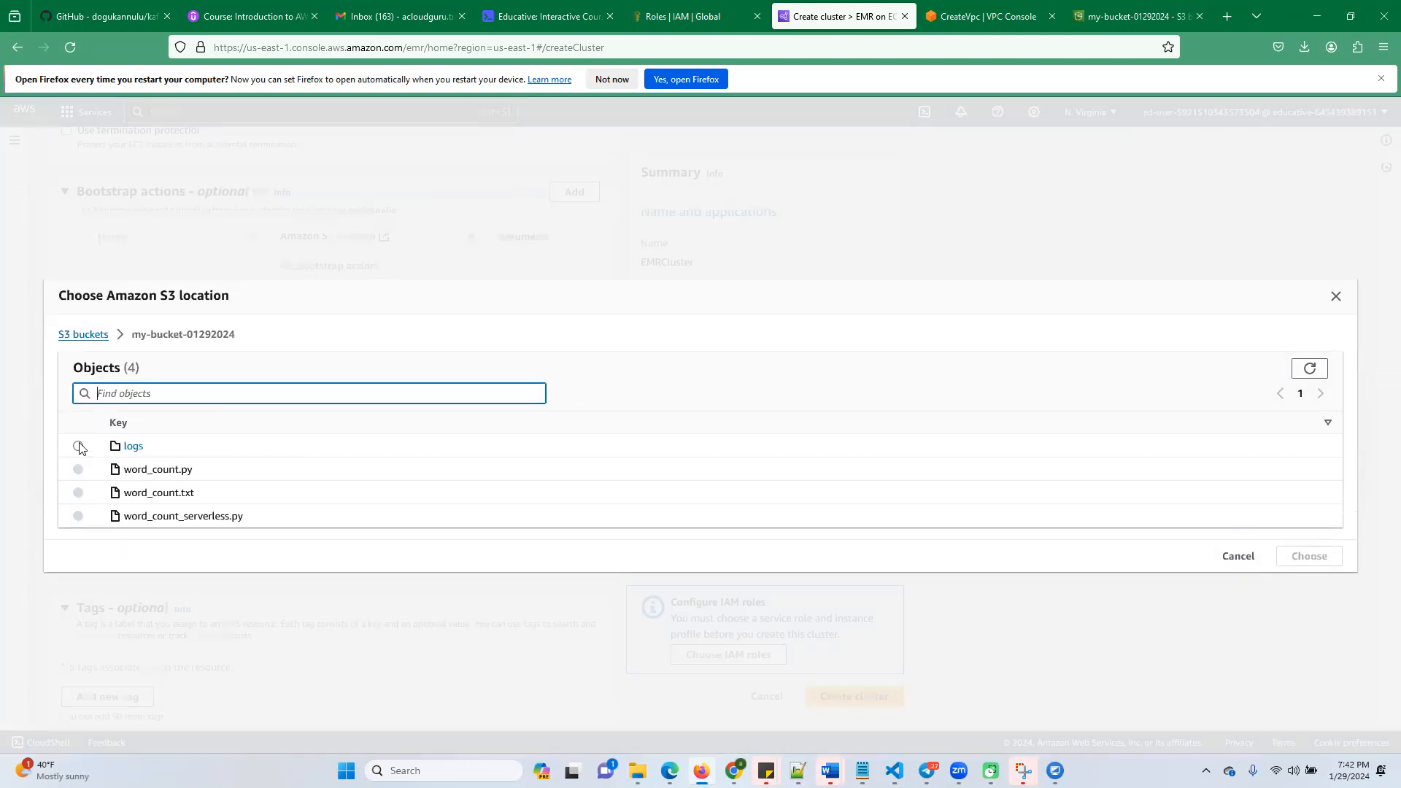
left_click(78, 446)
left_click(1306, 552)
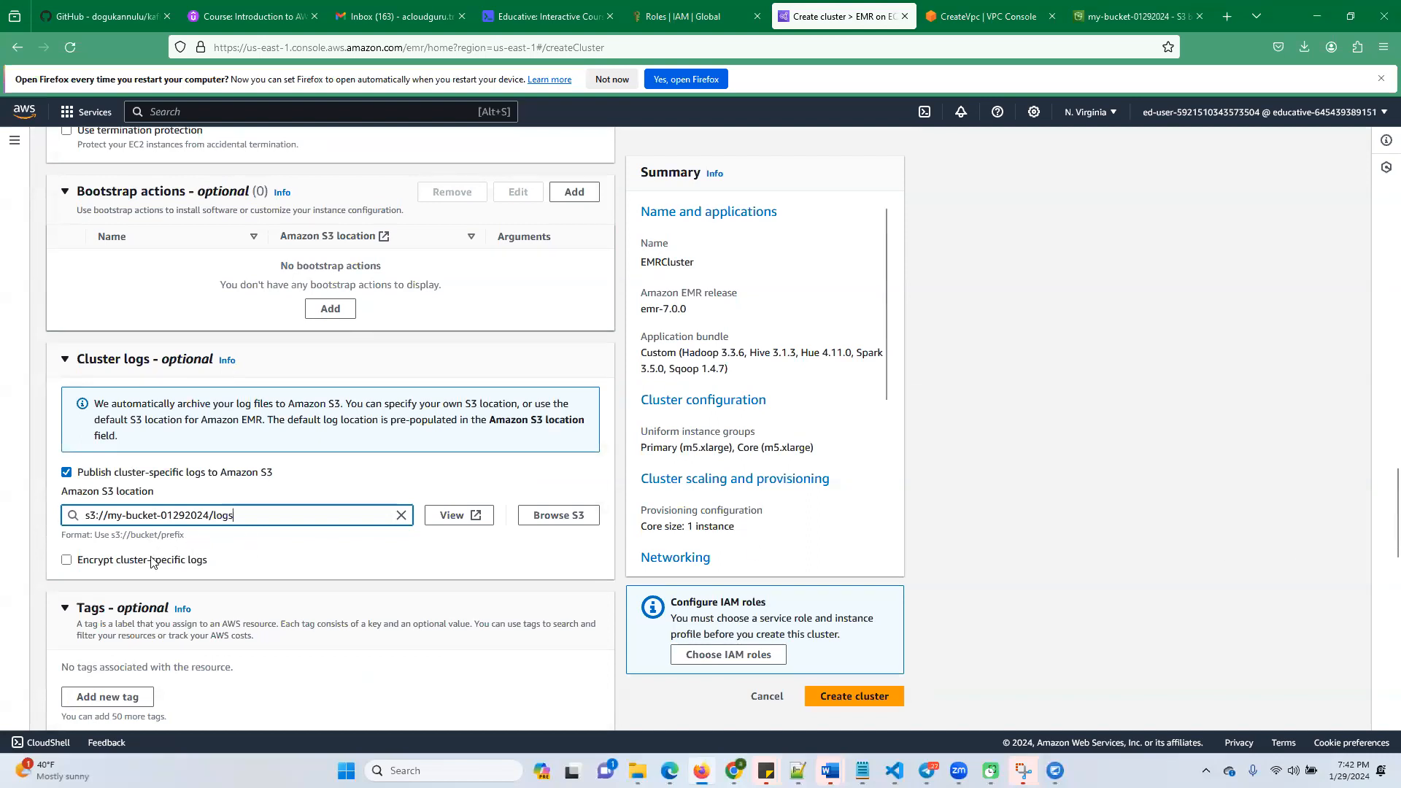
Check the available EC2 key pairs for SSH and review the lab's instructions for the IAM roles
scroll(256, 525, "down", 3)
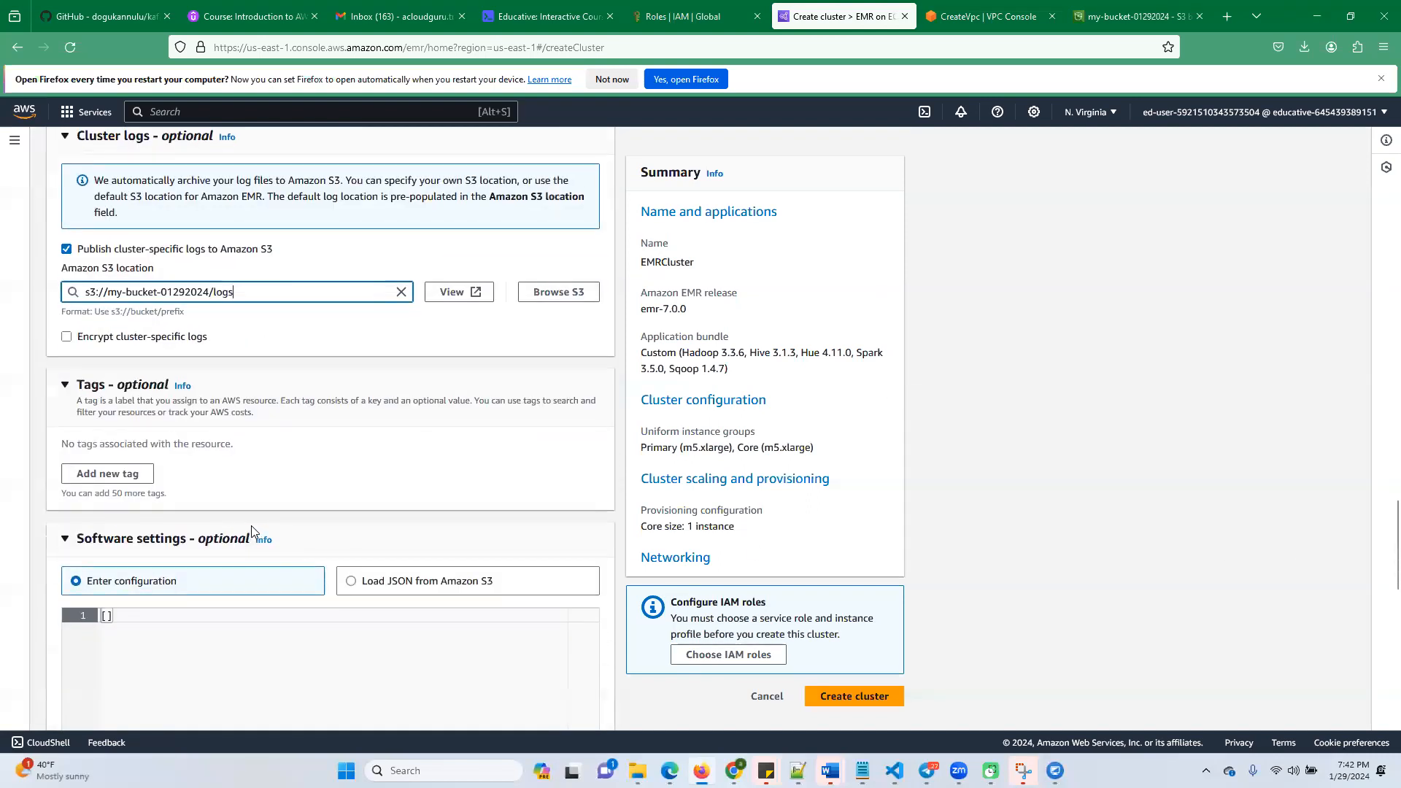
scroll(255, 510, "down", 10)
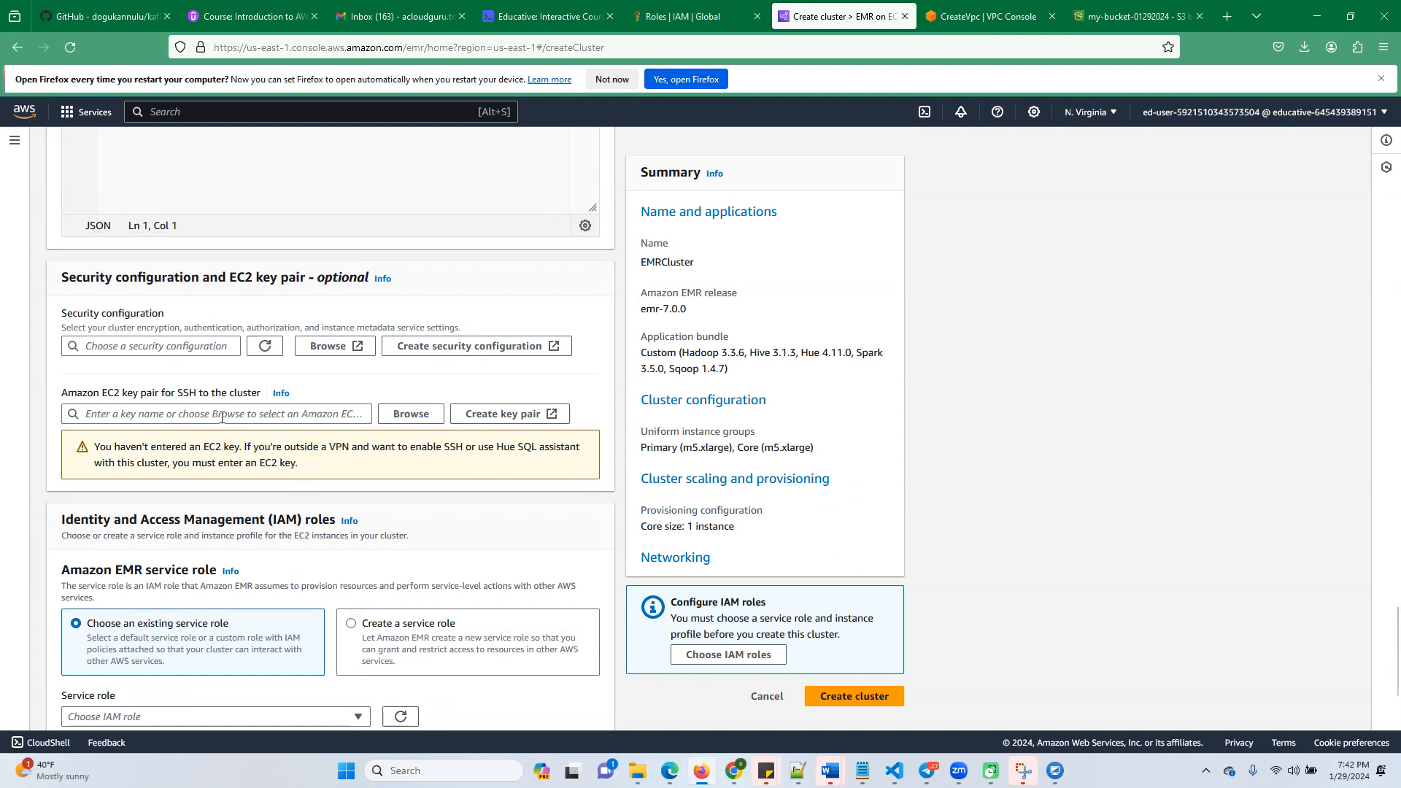
left_click(230, 414)
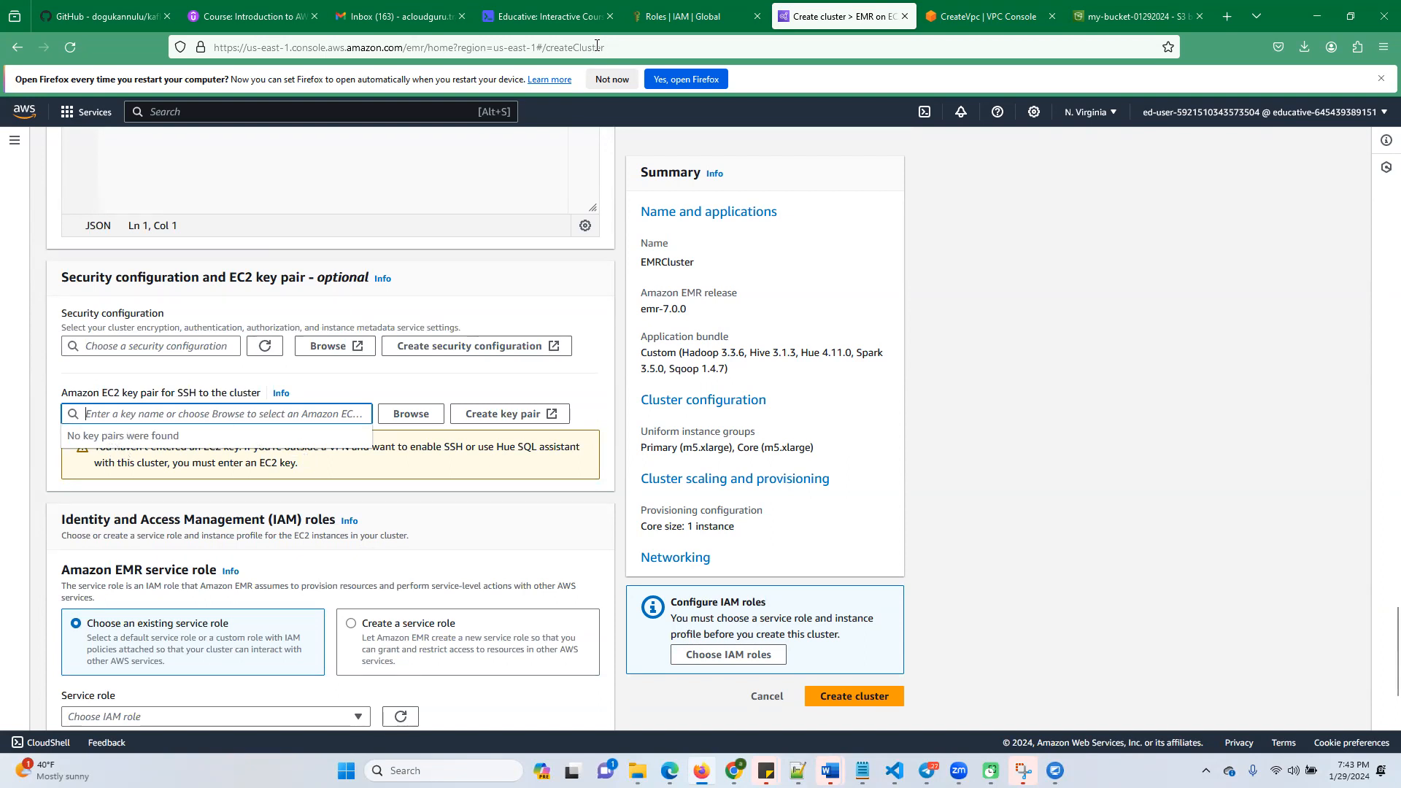
left_click(561, 16)
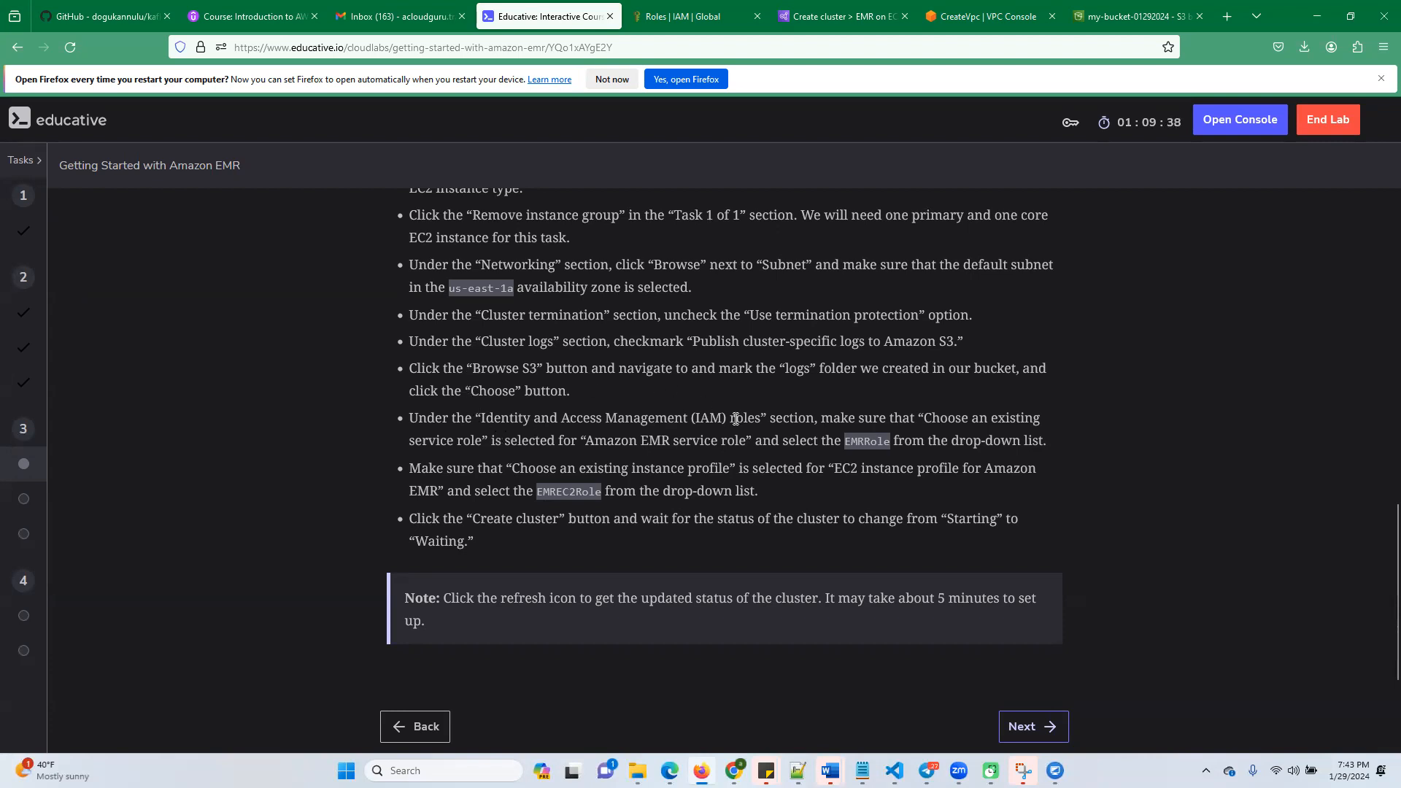
scroll(617, 496, "down", 3)
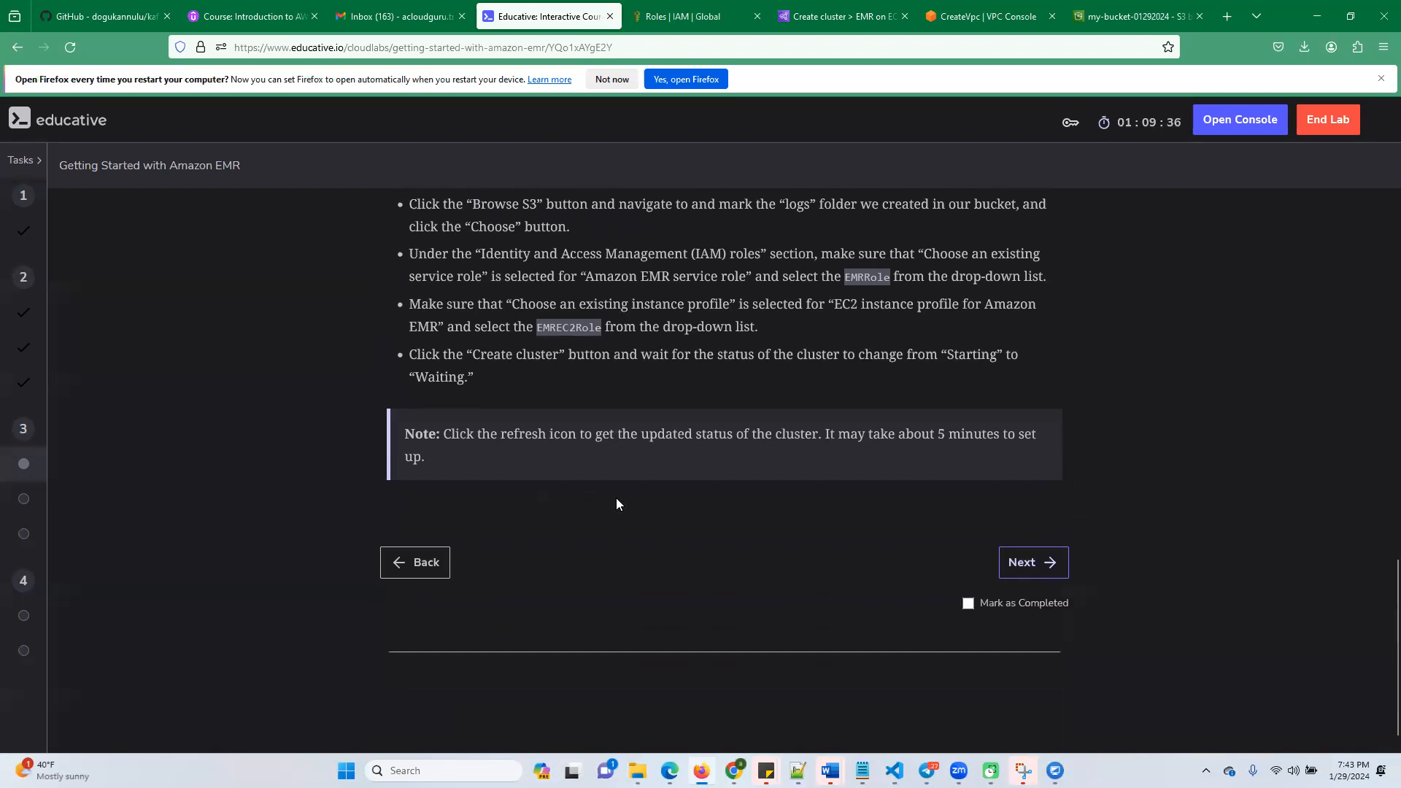
scroll(619, 495, "up", 3)
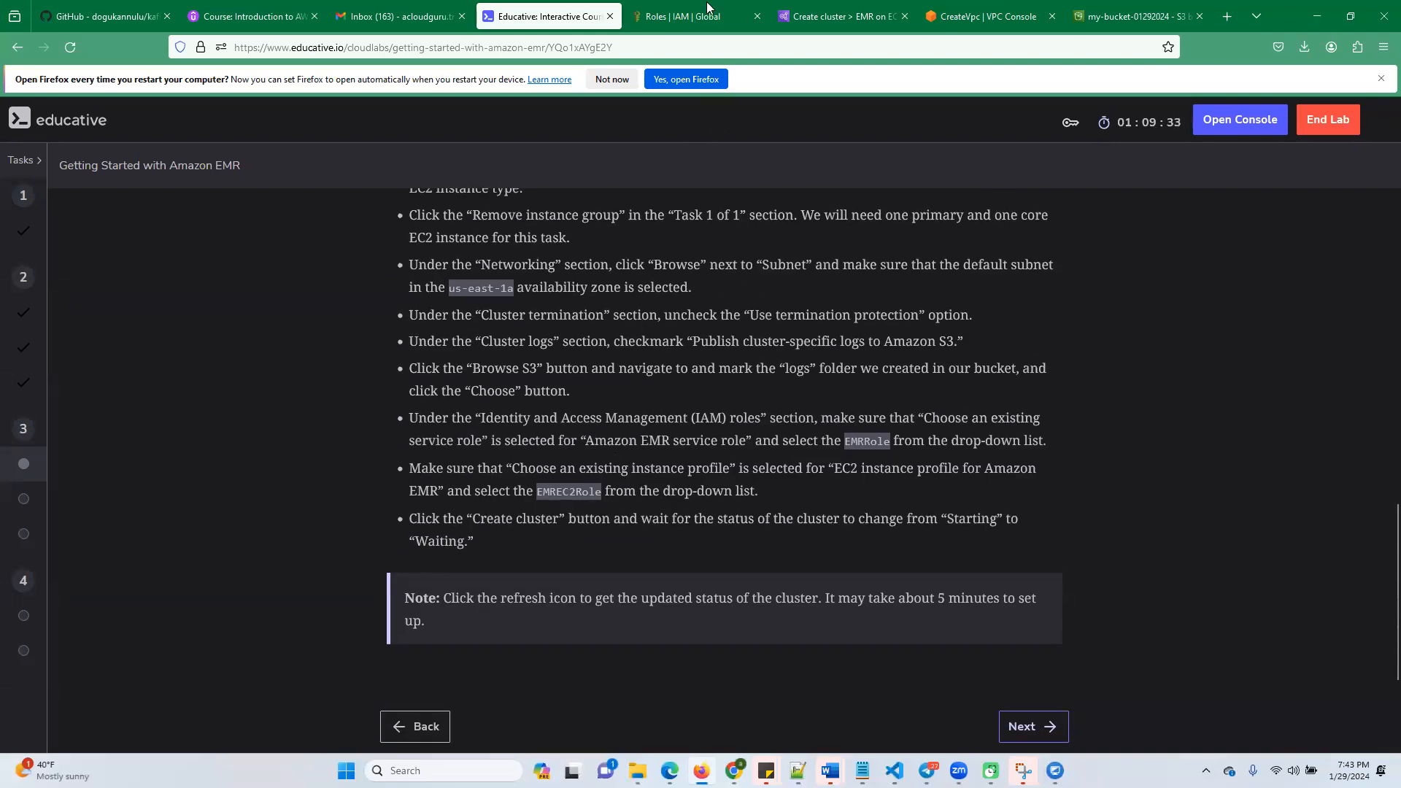
left_click(839, 16)
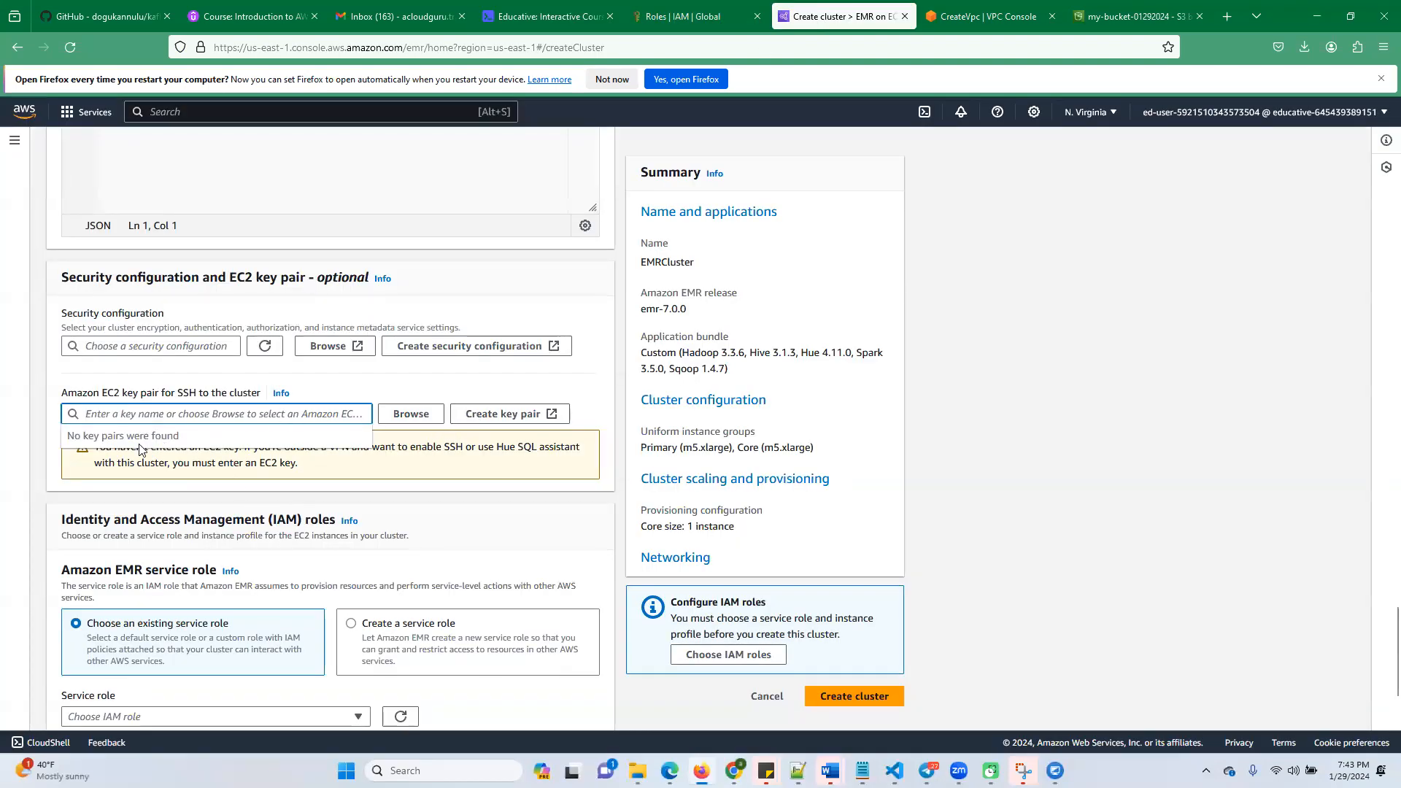
left_click(211, 520)
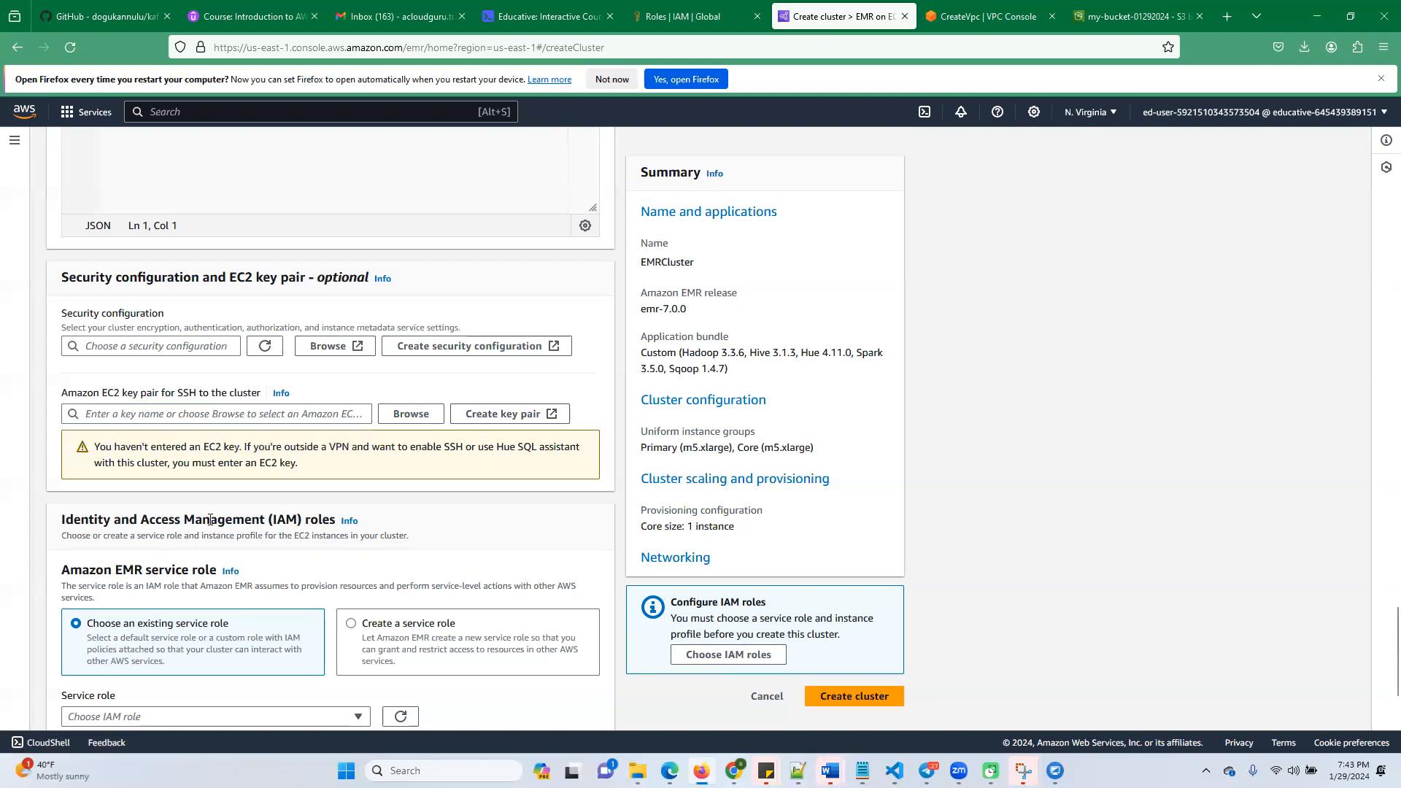
Assign EMRRole as the existing Amazon EMR service role and EMREC2Role as the existing EC2 instance profile
scroll(211, 518, "down", 2)
scroll(219, 504, "down", 2)
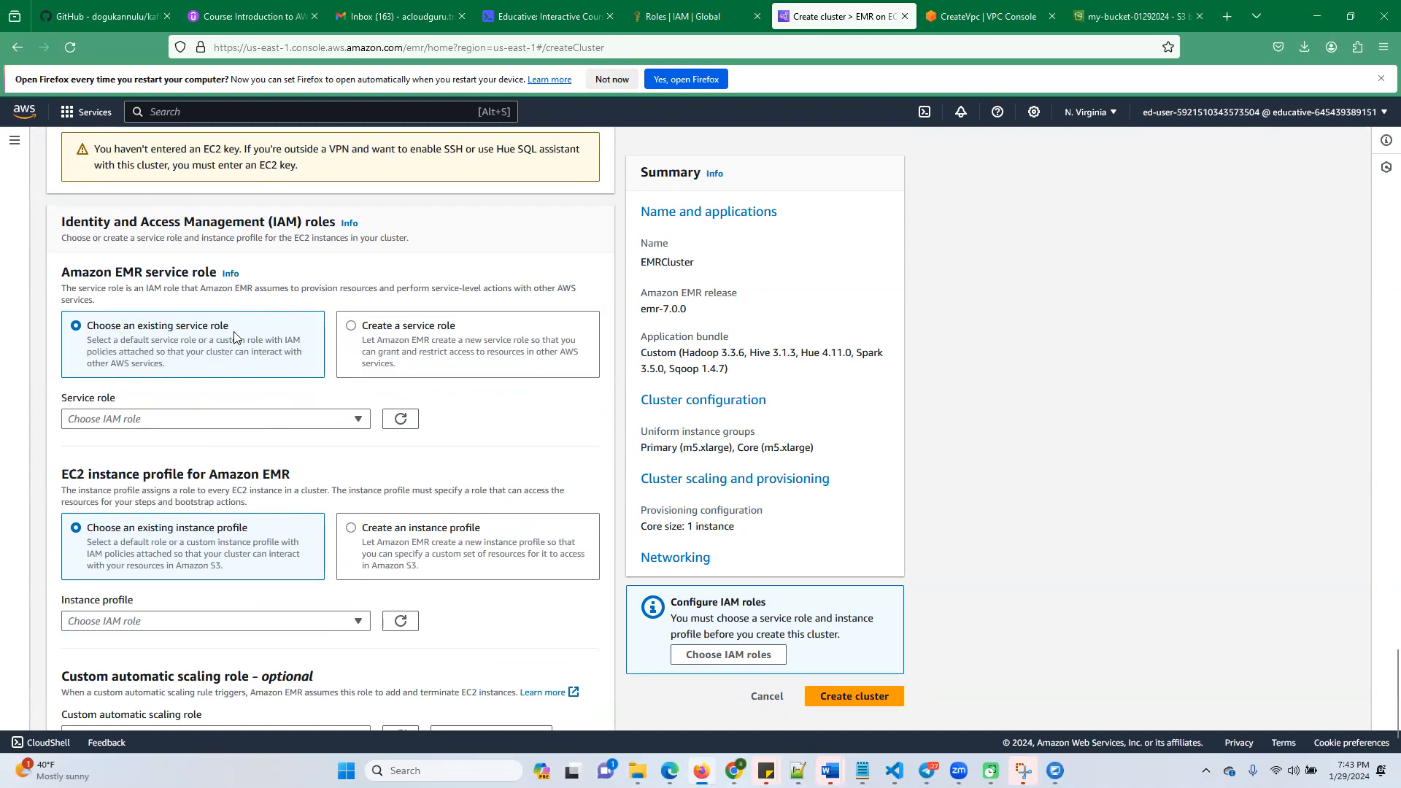
left_click(356, 423)
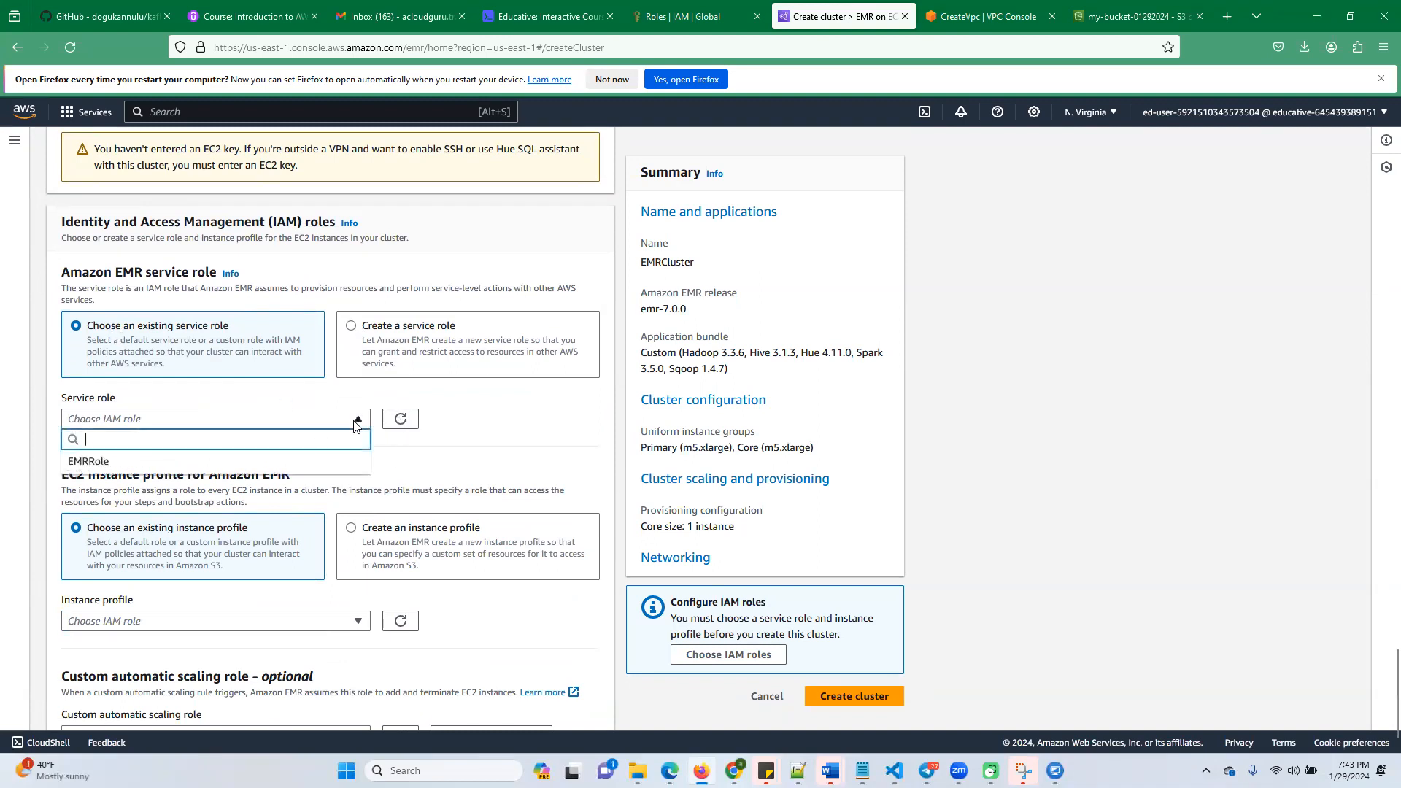
left_click(91, 462)
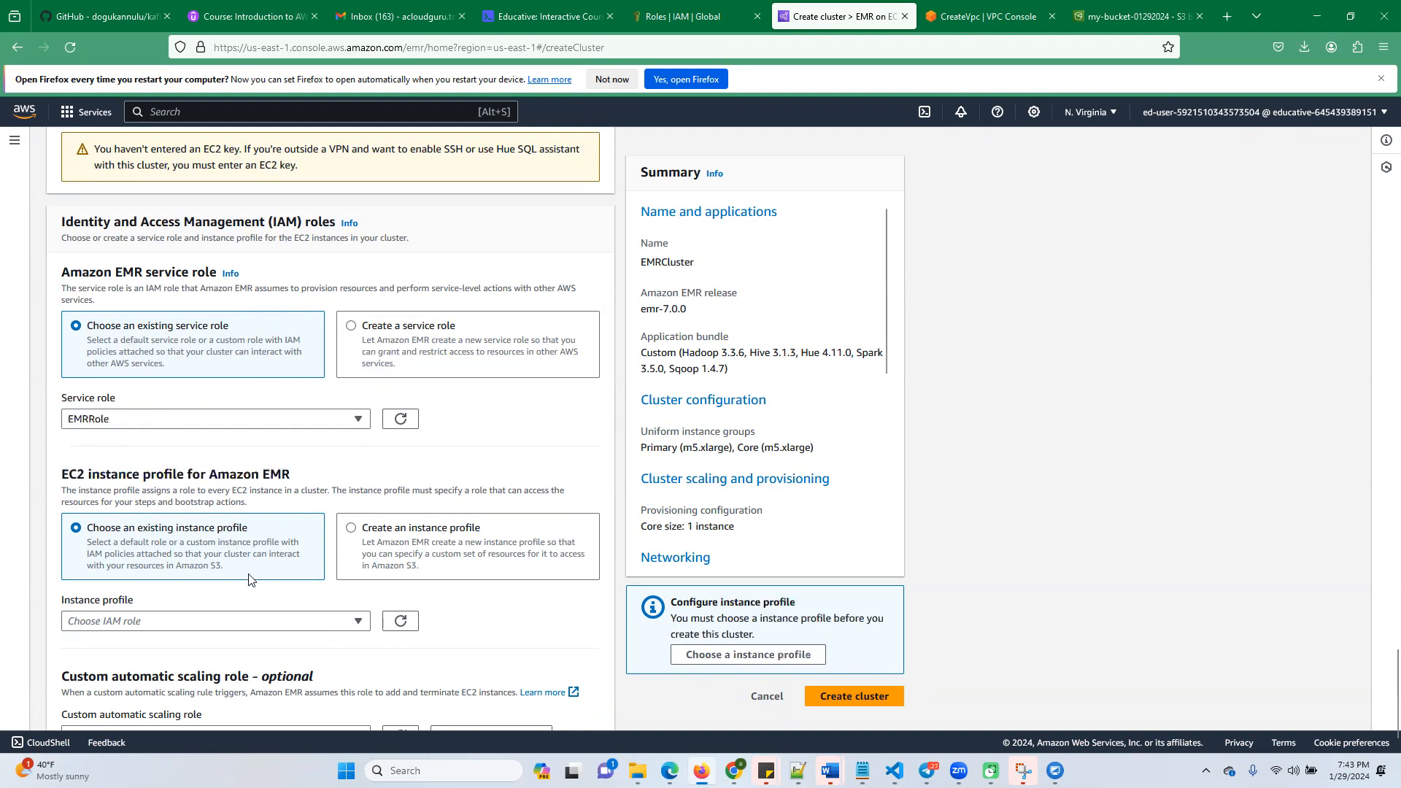
scroll(248, 580, "down", 1)
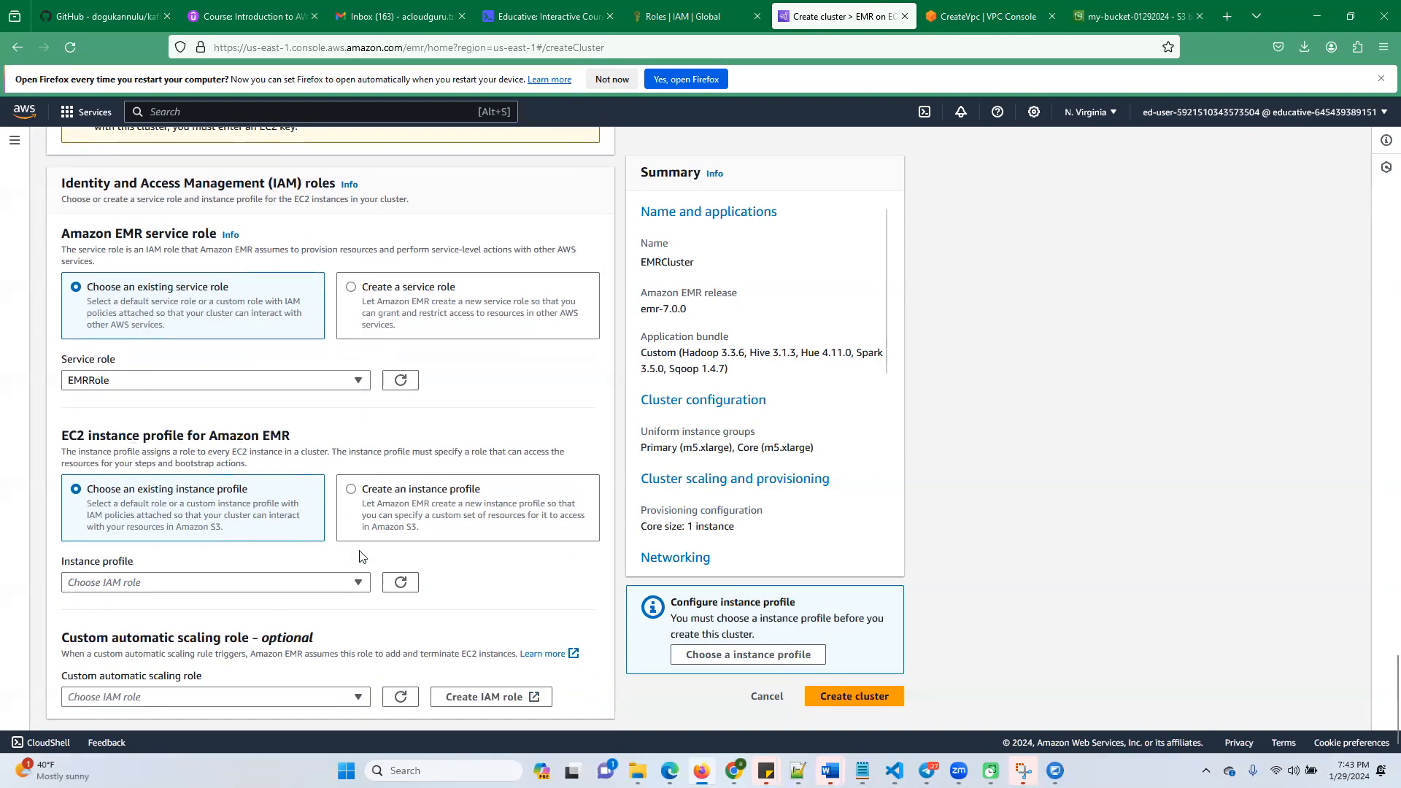
left_click(357, 583)
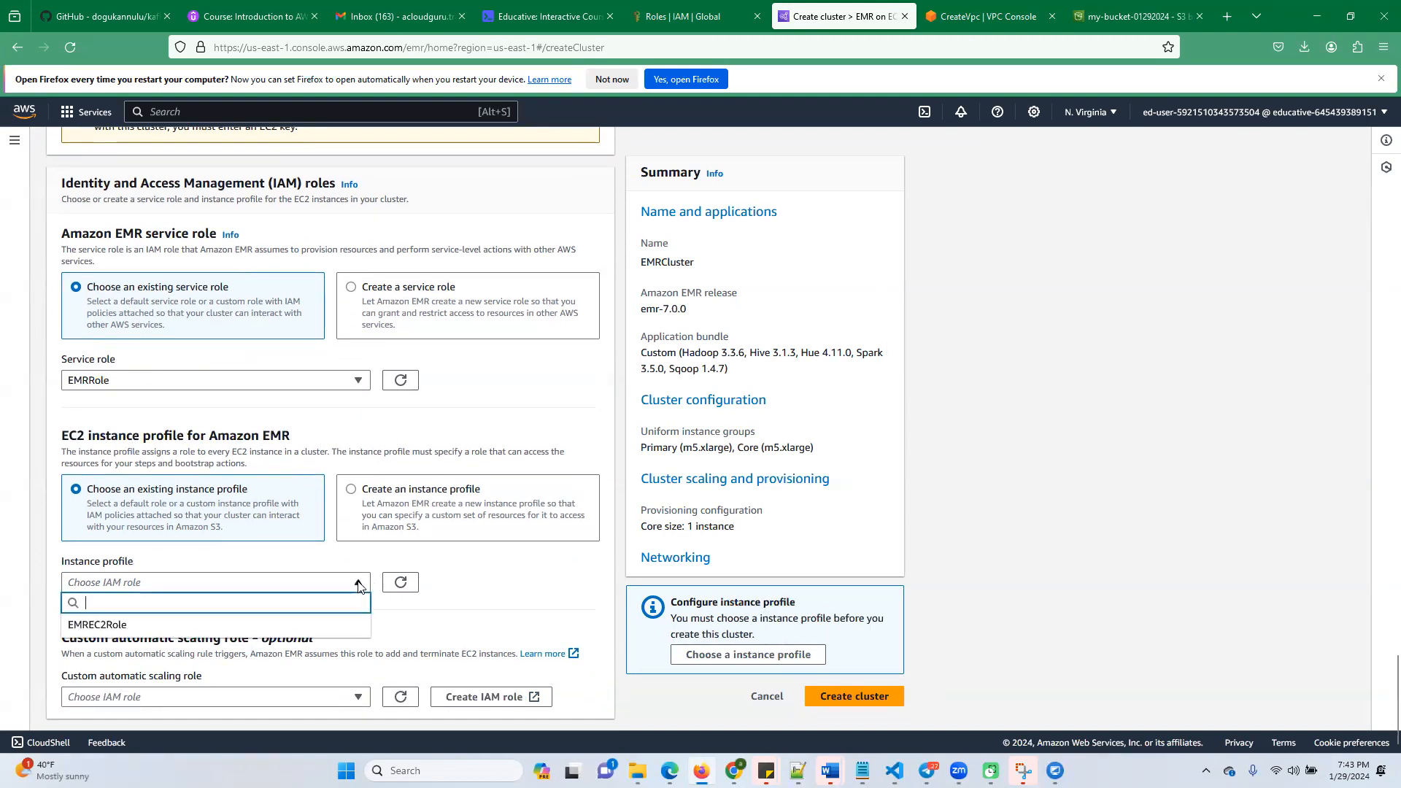
left_click(103, 628)
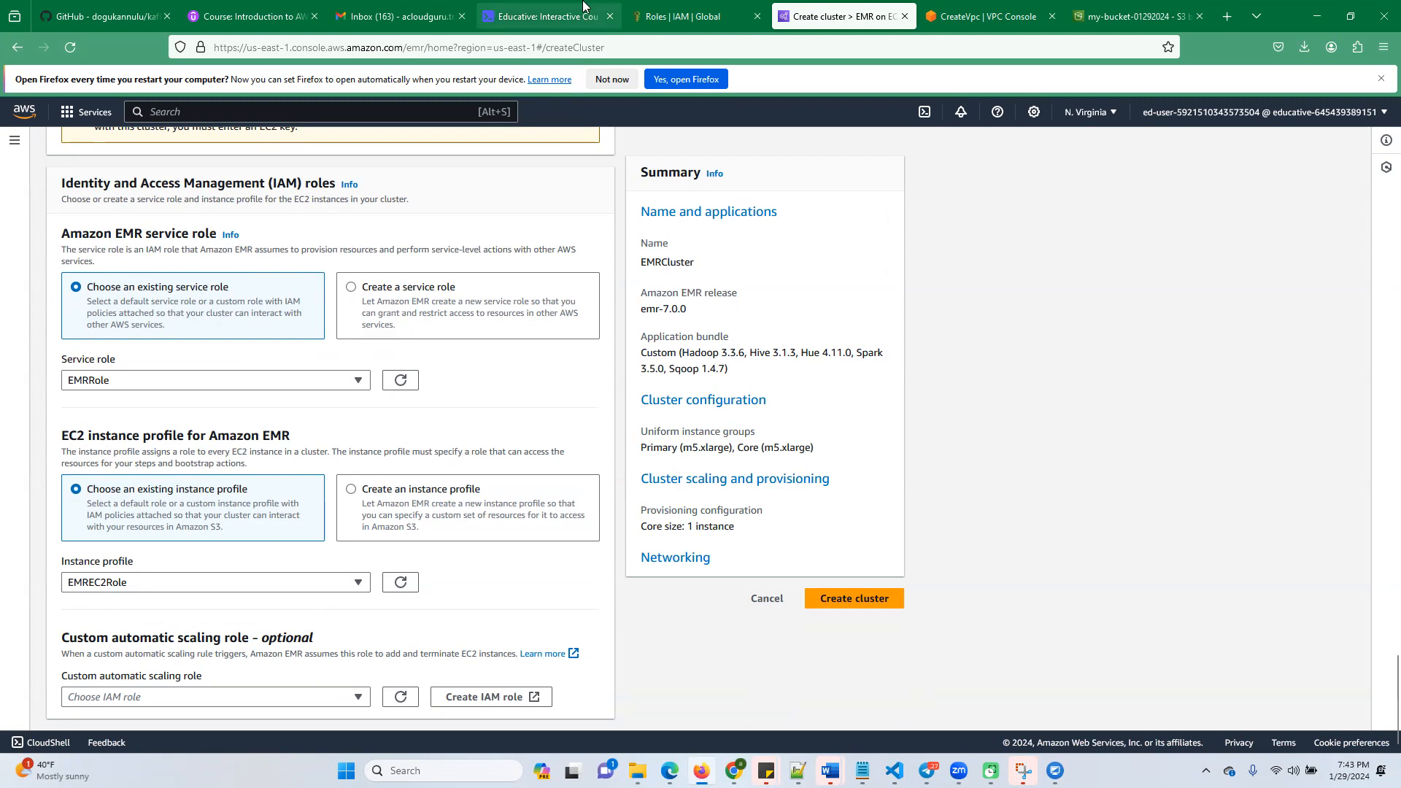
Recheck the lab's IAM role instructions, then create the EMR cluster and go to the list of EC2 clusters
left_click(567, 17)
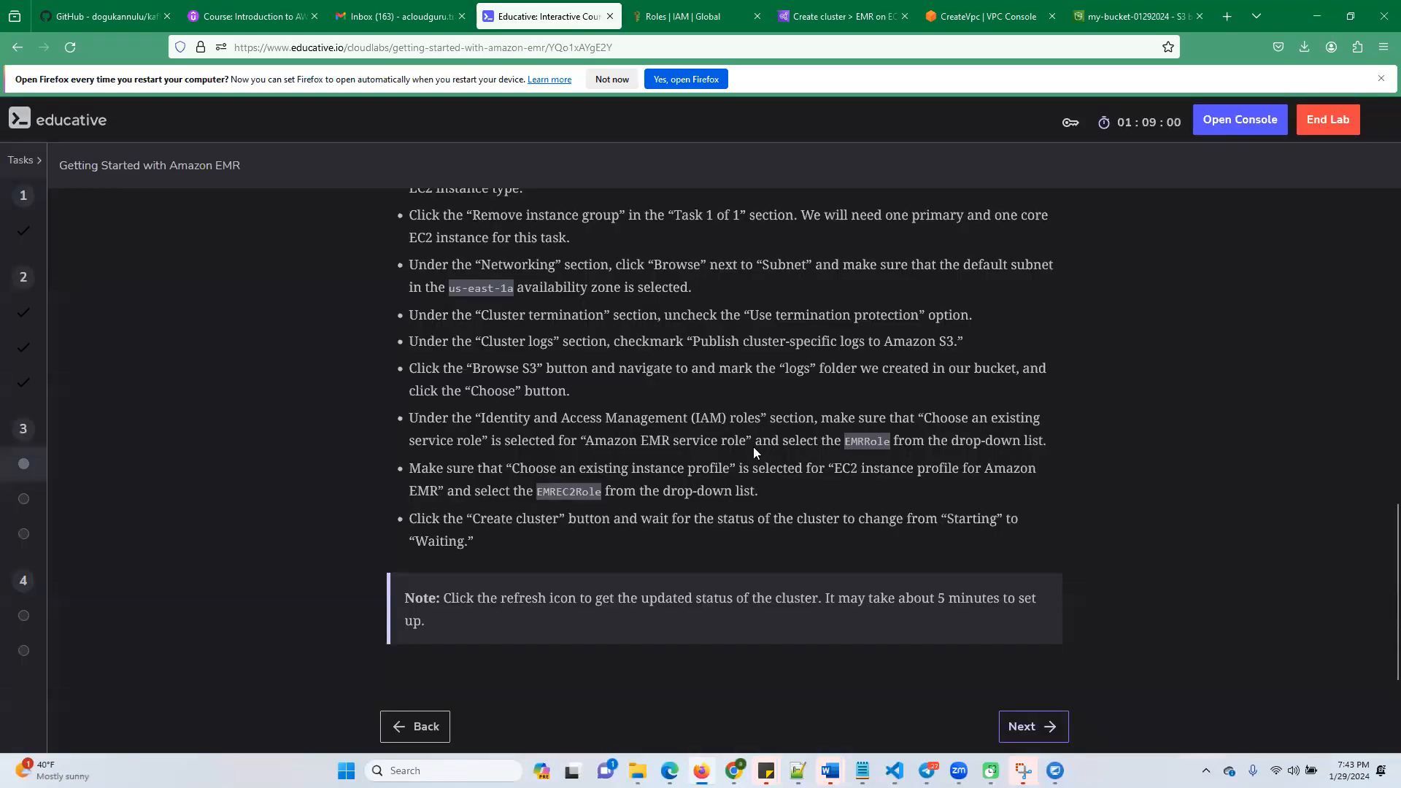
left_click_drag(465, 419, 793, 496)
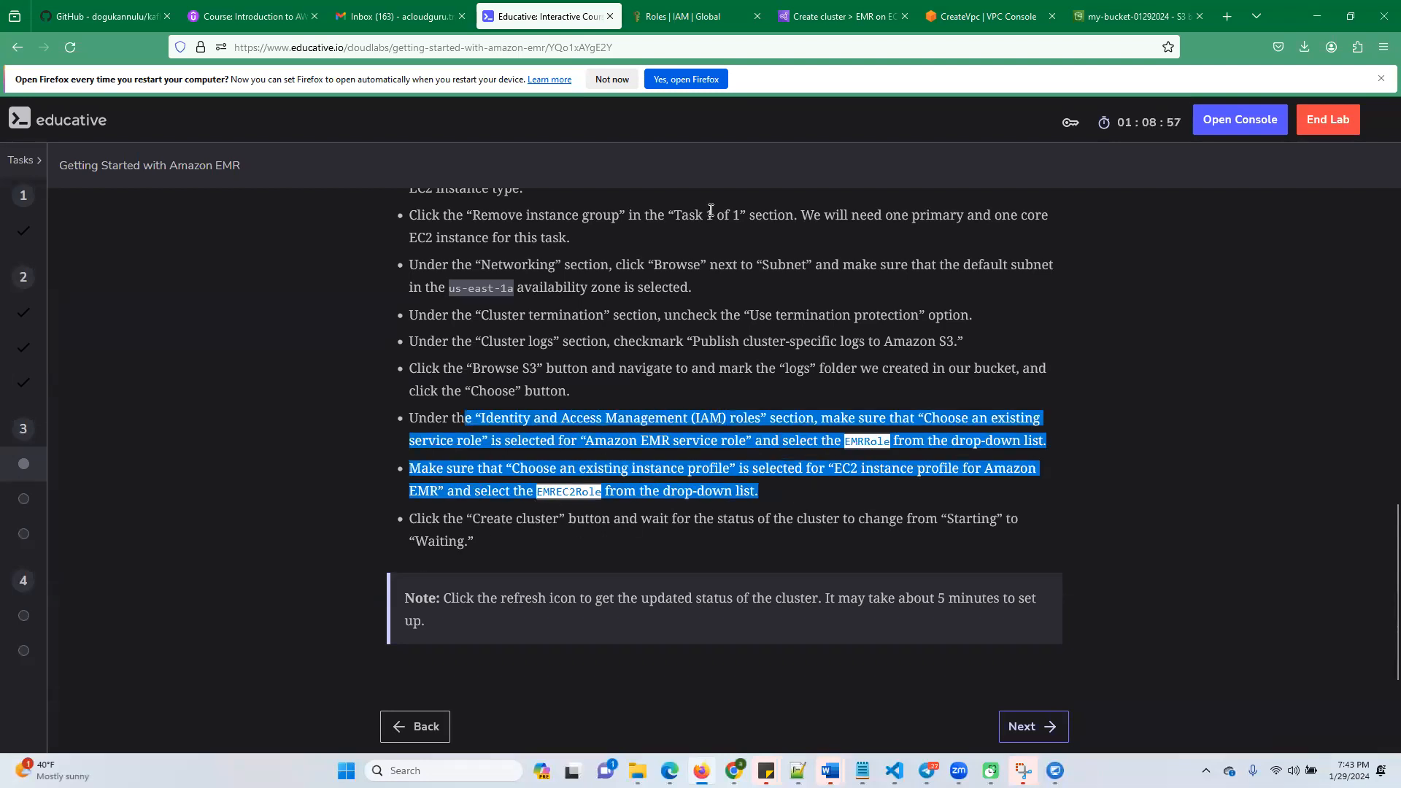
left_click(809, 17)
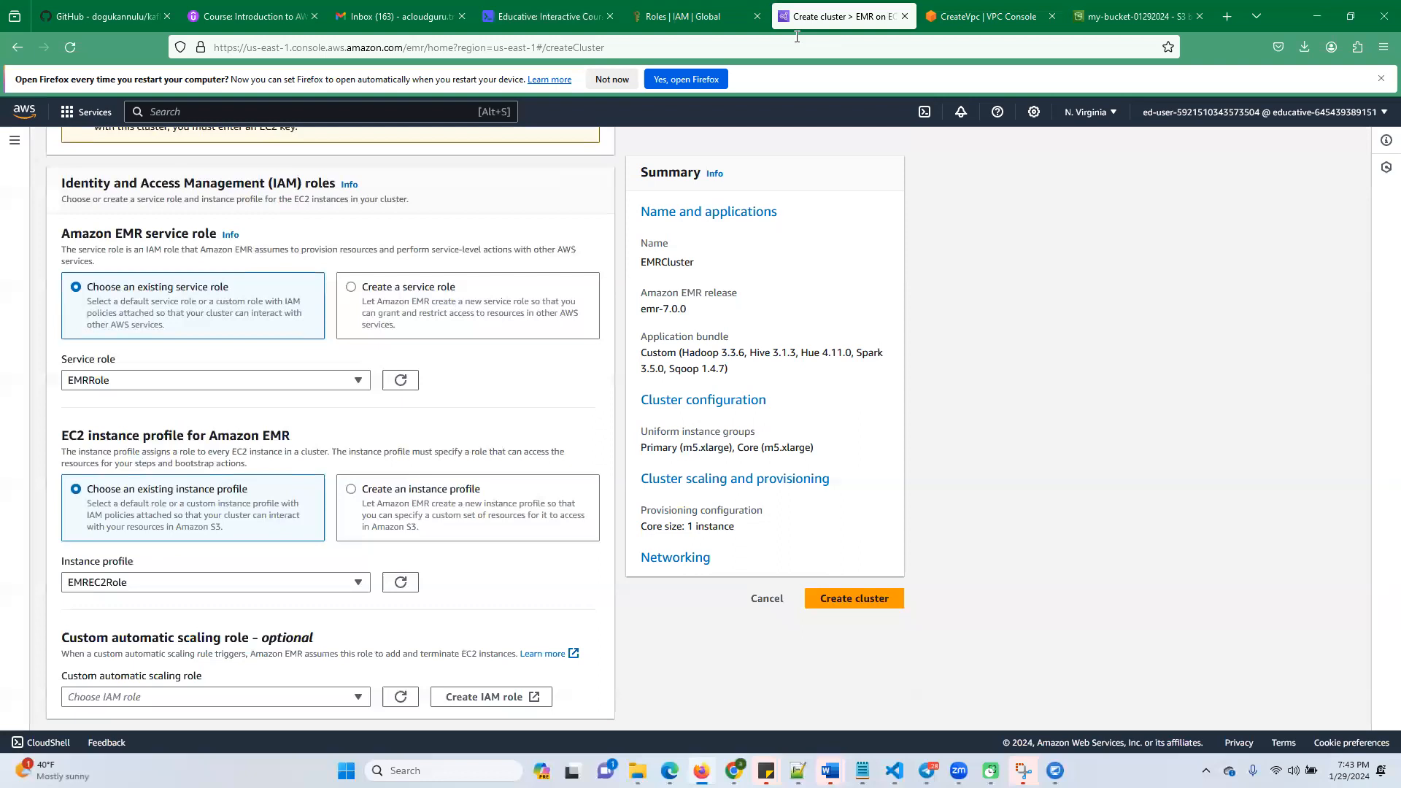
left_click(829, 600)
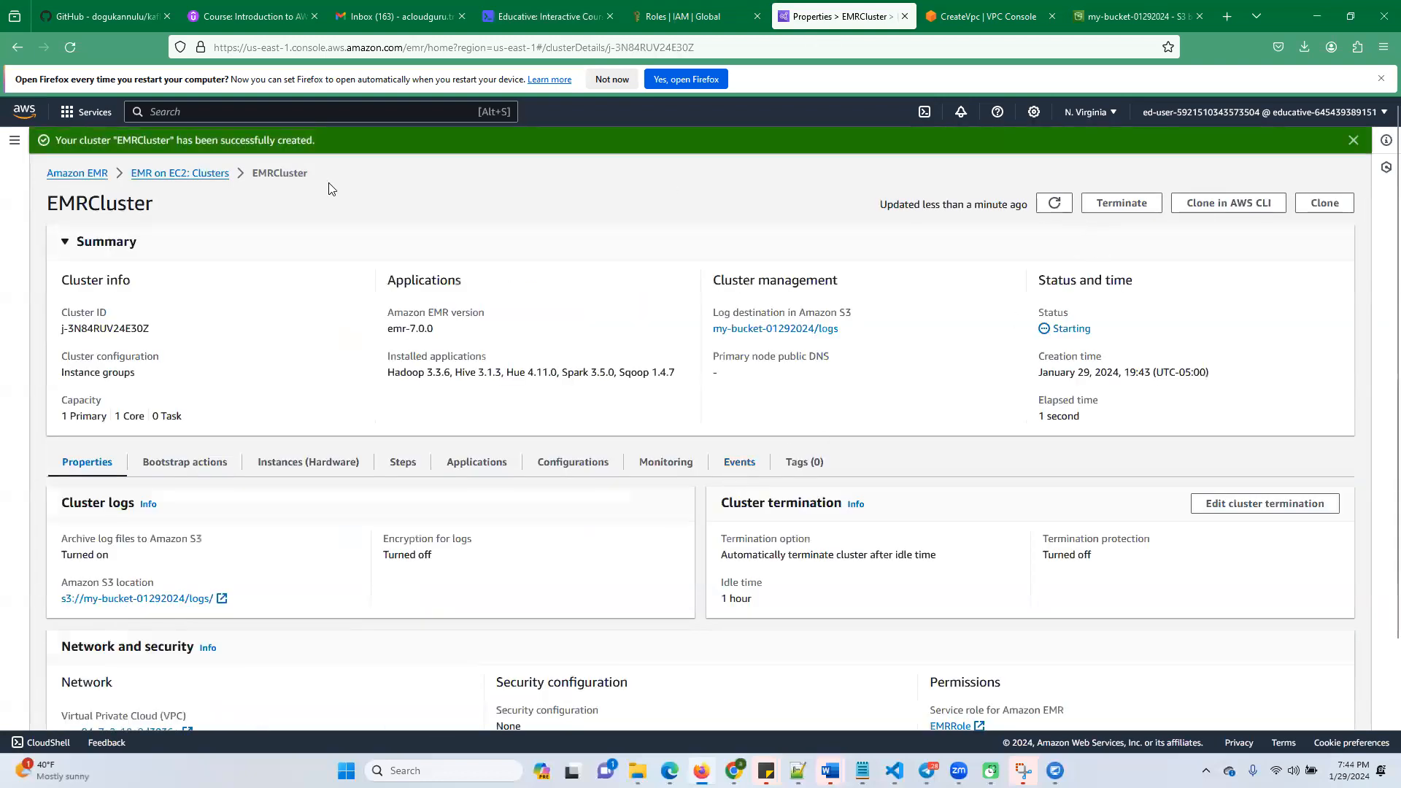
left_click(208, 175)
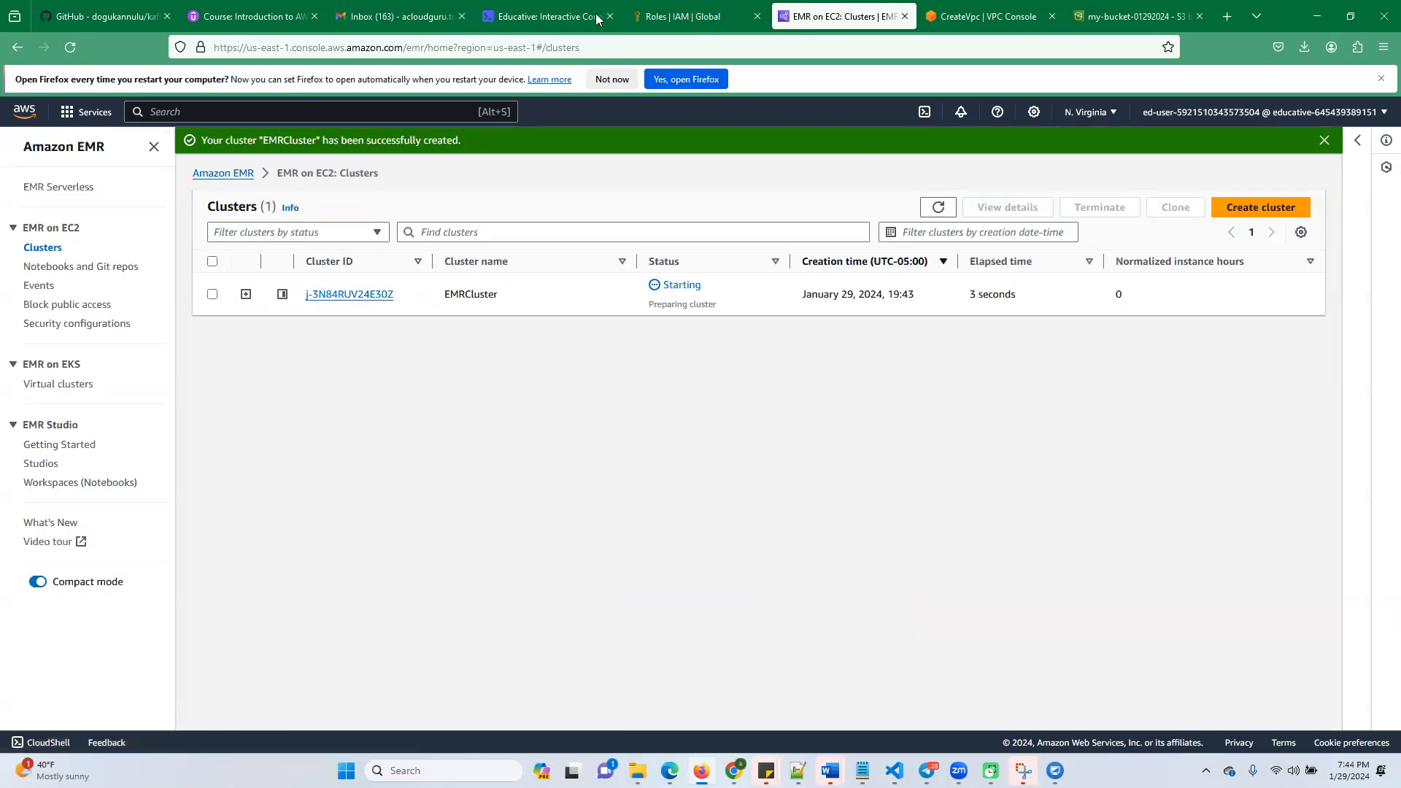
Advance the Educative lab to its next task and read the instructions for running the word count job
left_click(569, 16)
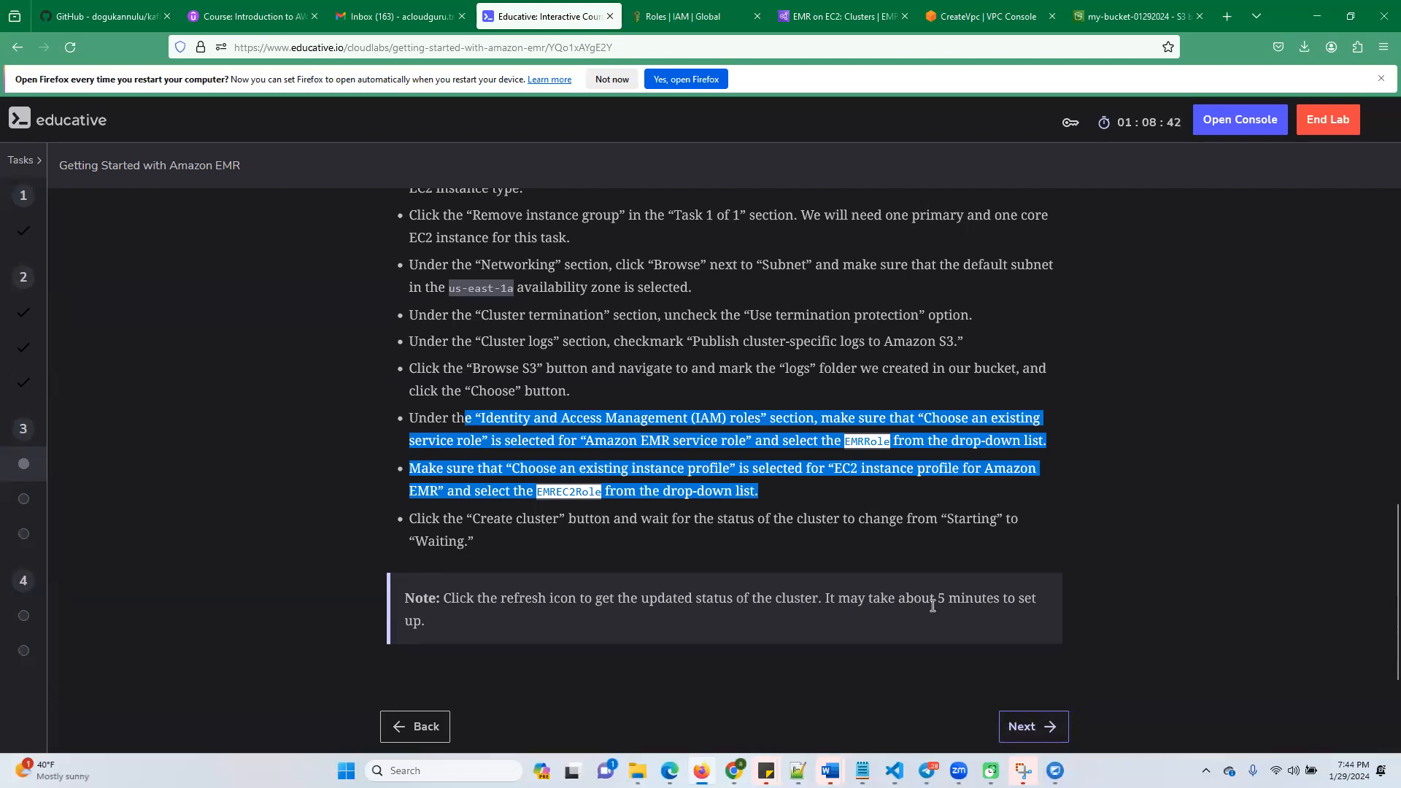
left_click(1031, 728)
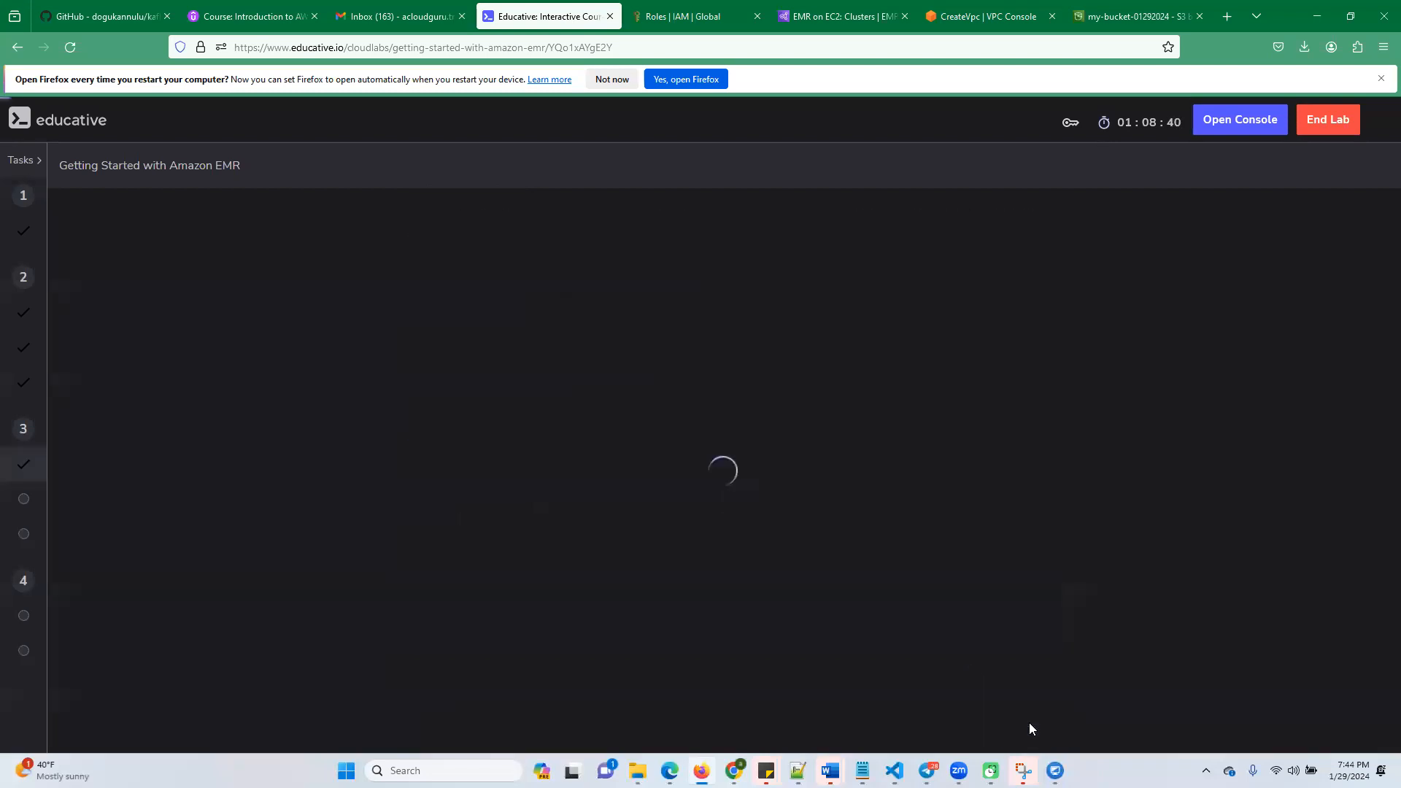
scroll(737, 517, "up", 5)
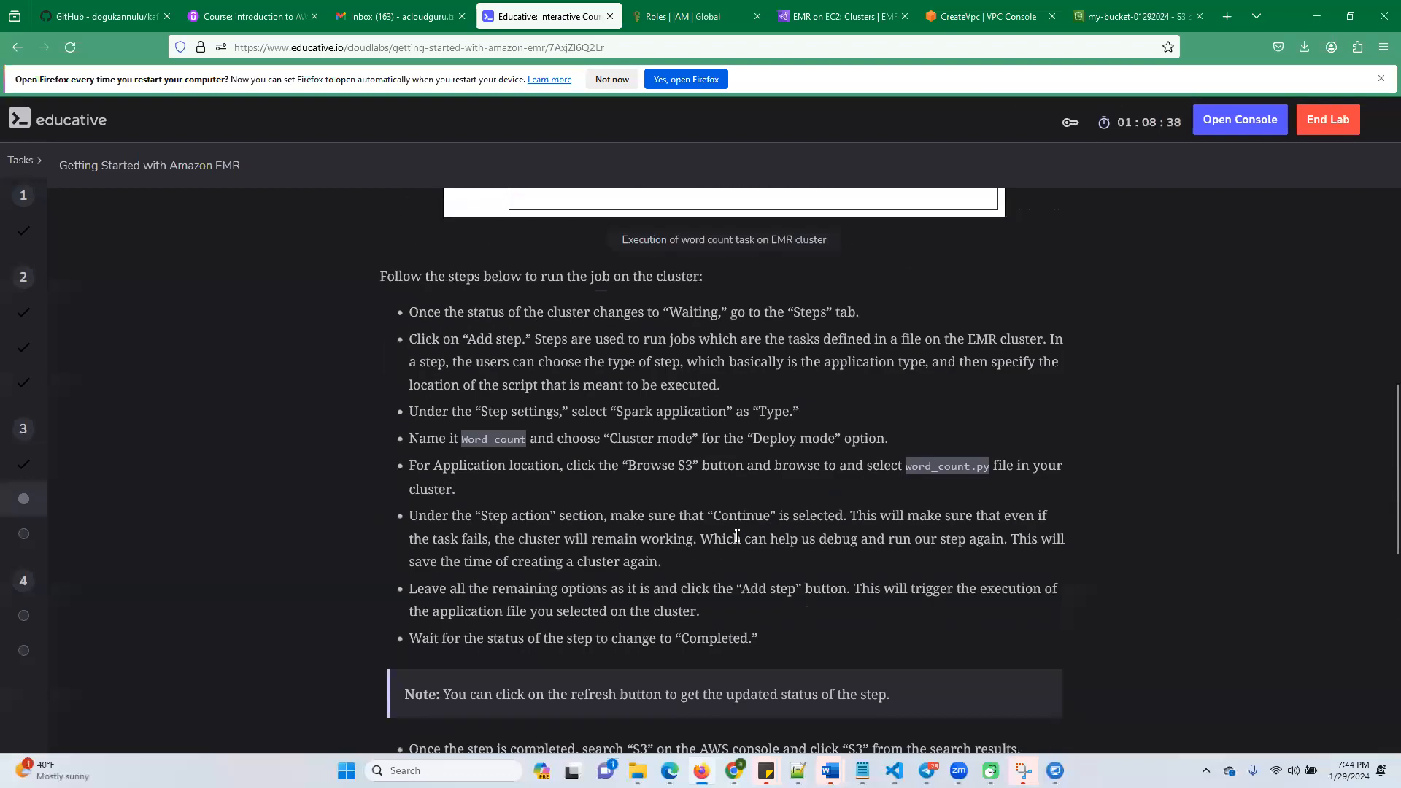
scroll(737, 536, "up", 10)
scroll(738, 552, "down", 7)
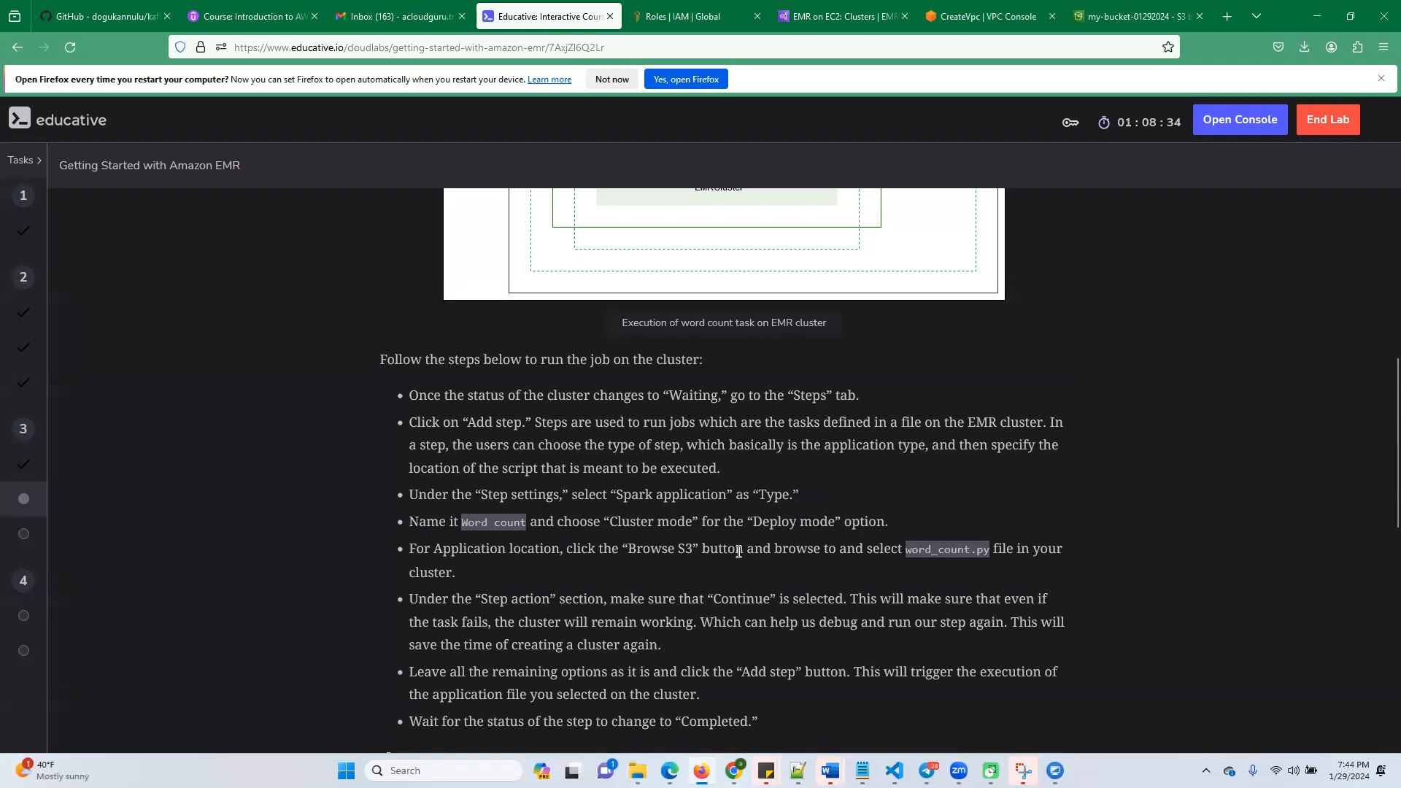
left_click_drag(438, 421, 557, 422)
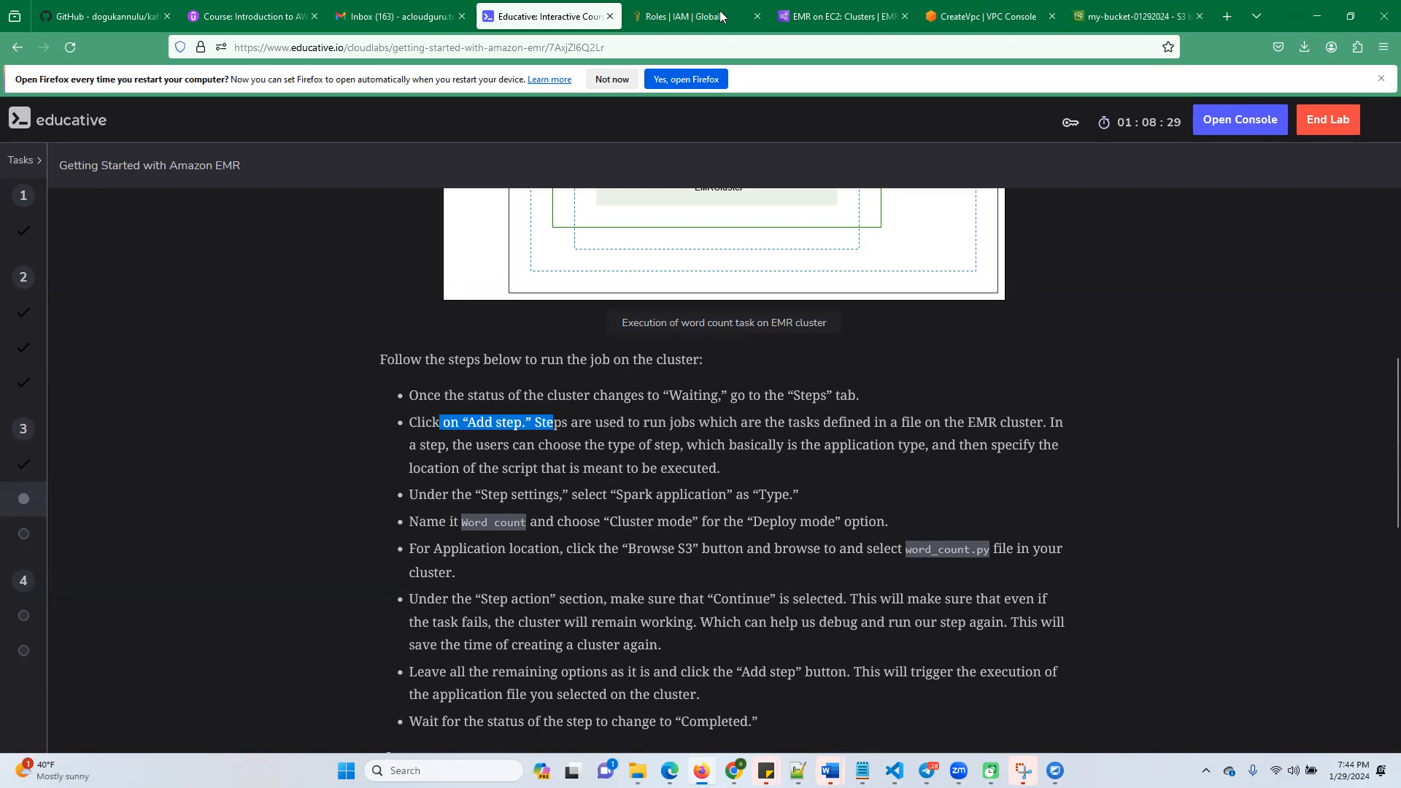
Return to the EMR cluster list and open the details of EMRCluster
left_click(816, 13)
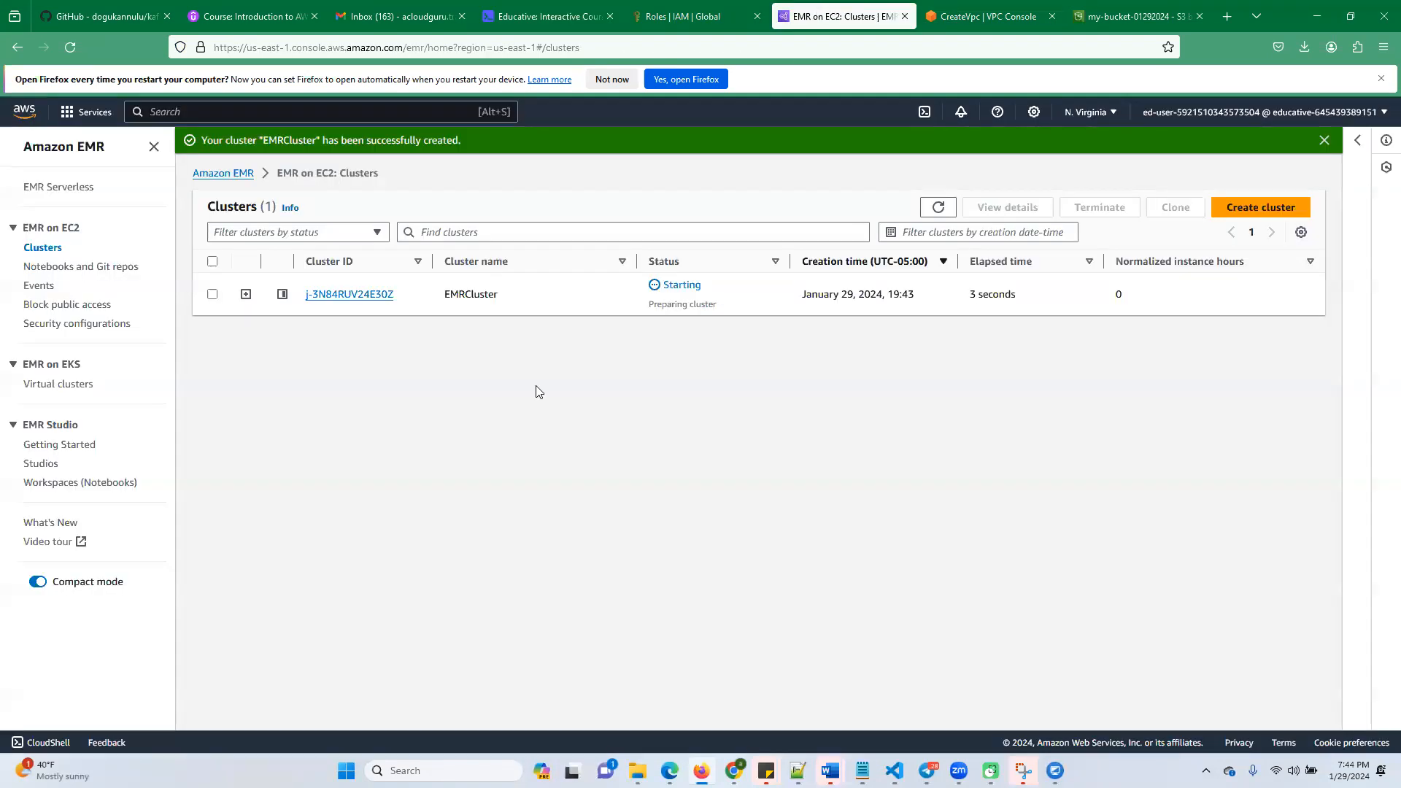
left_click(362, 295)
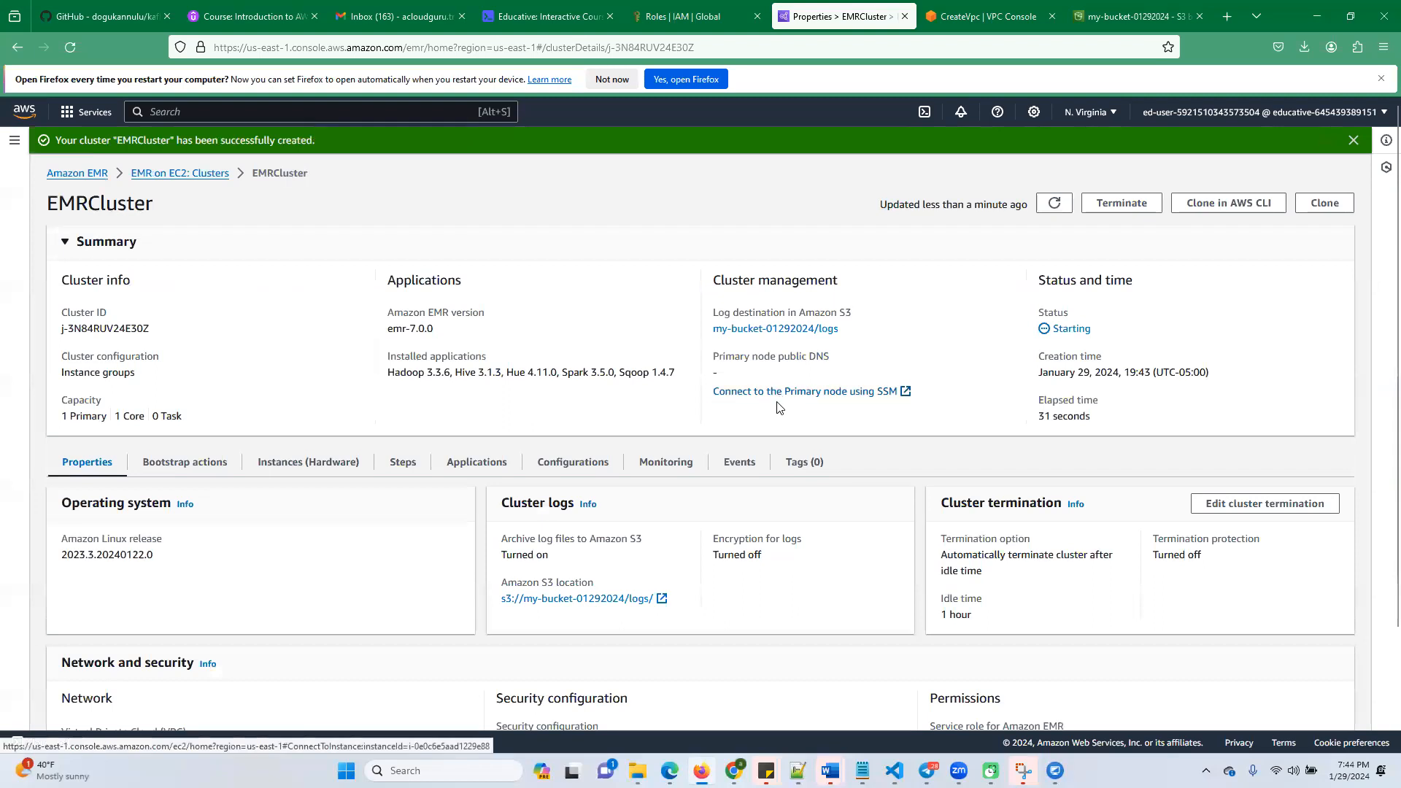
Start adding a new step to EMRCluster and set its type to Spark application
scroll(780, 402, "down", 2)
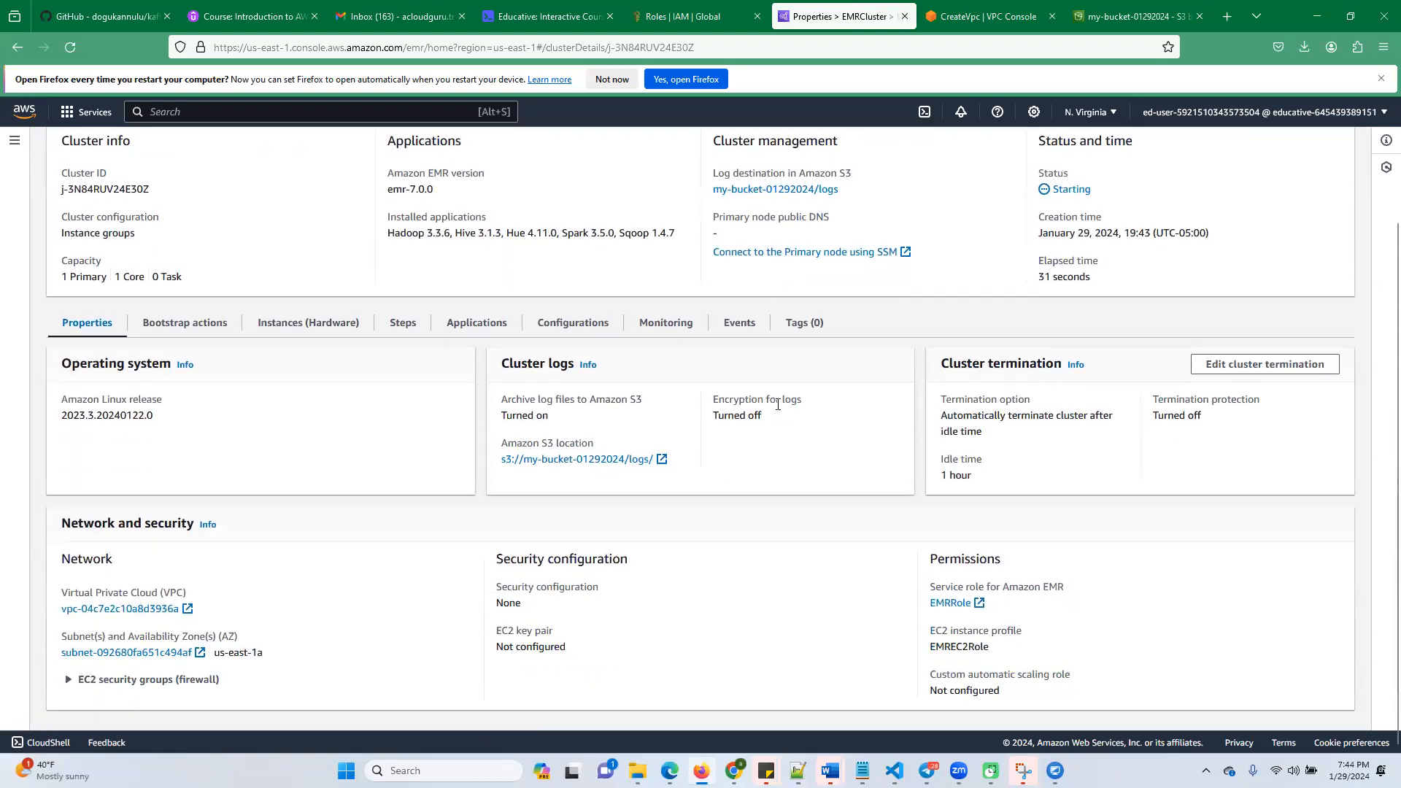
scroll(778, 405, "up", 2)
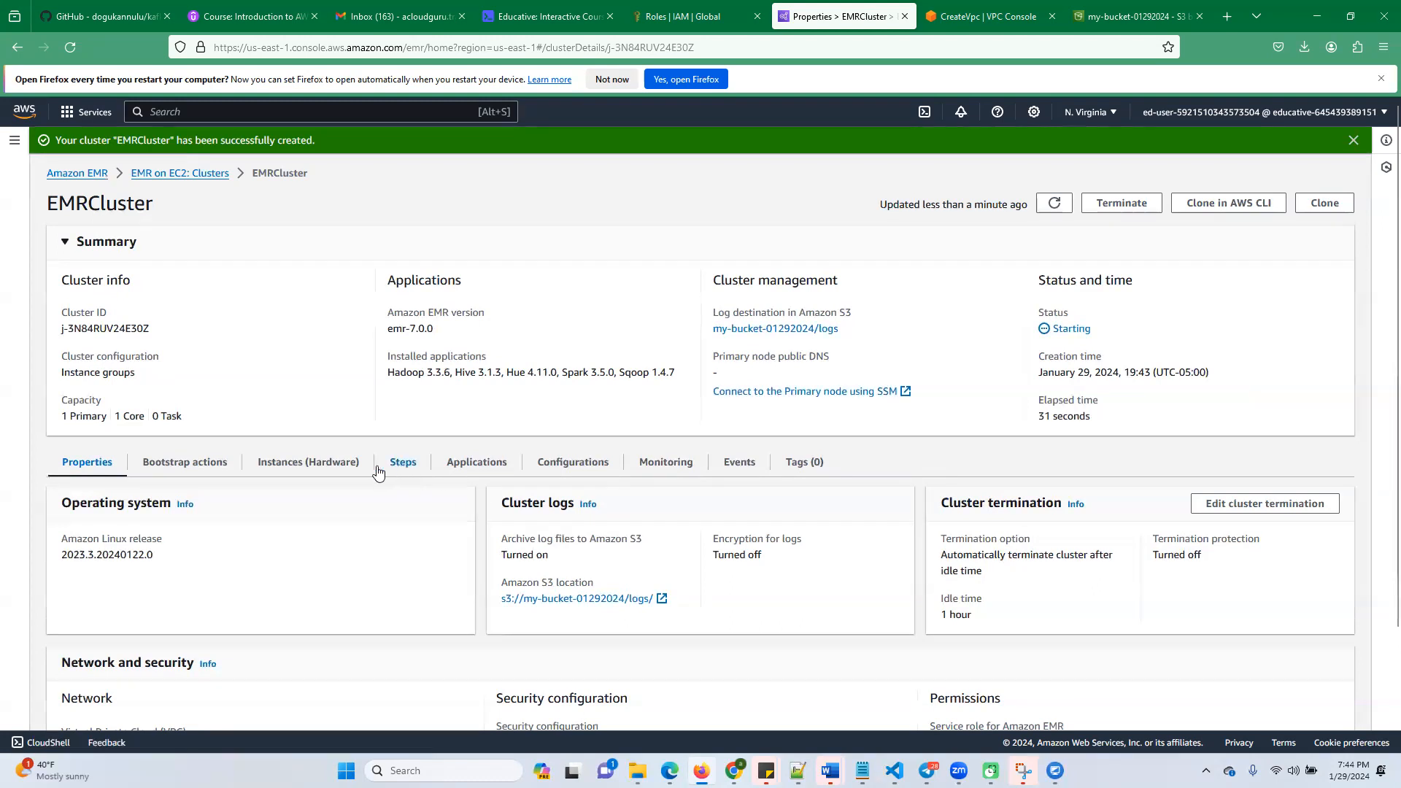
left_click(403, 464)
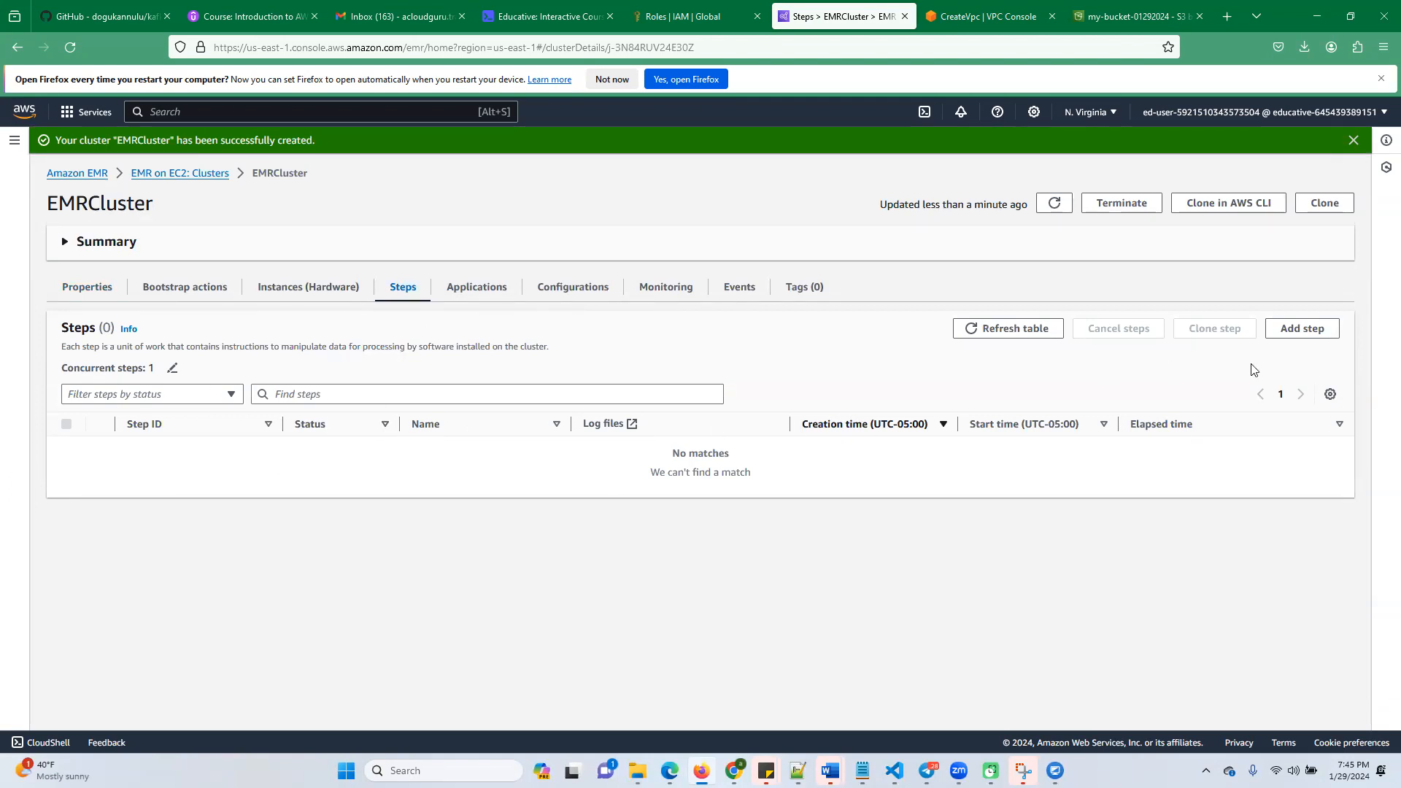
left_click(1294, 330)
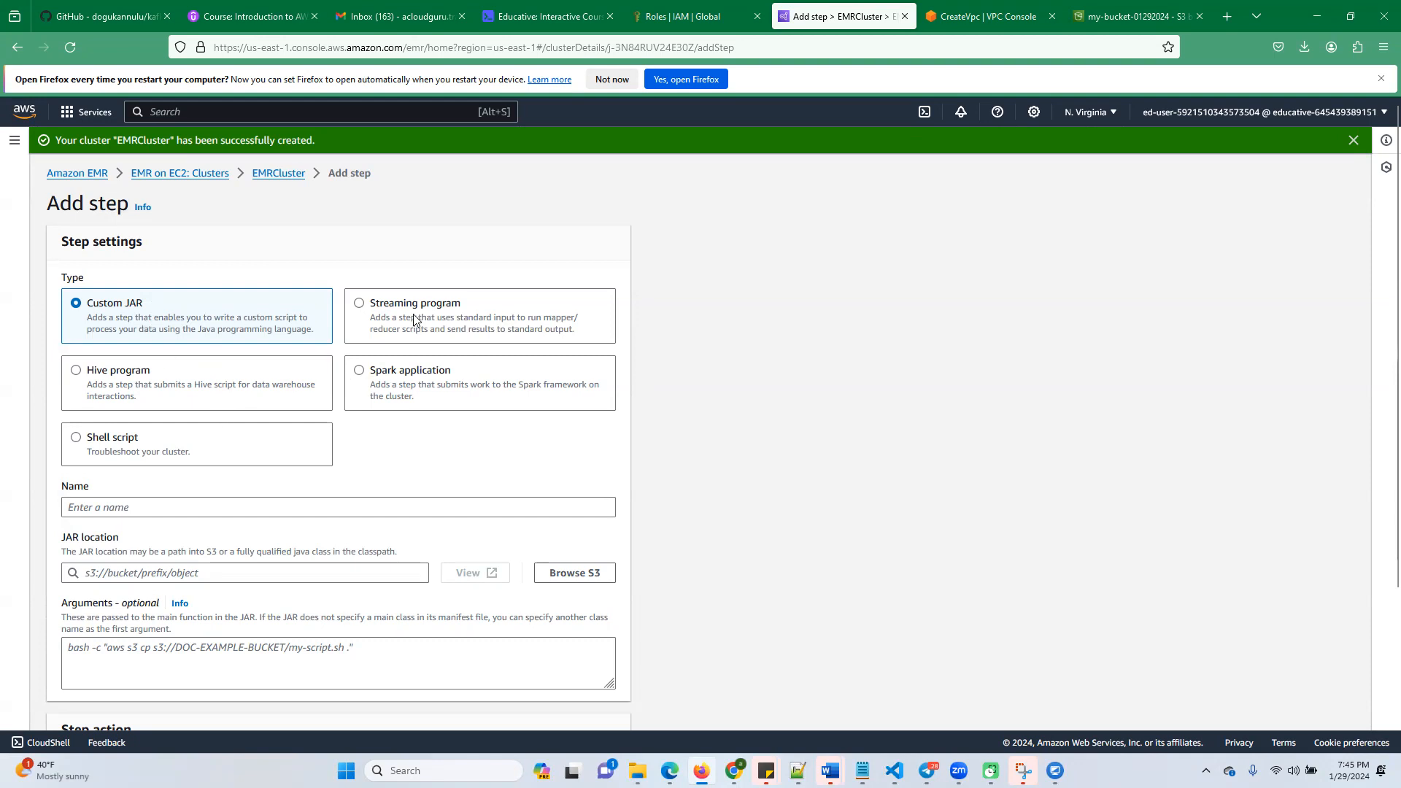
left_click(358, 374)
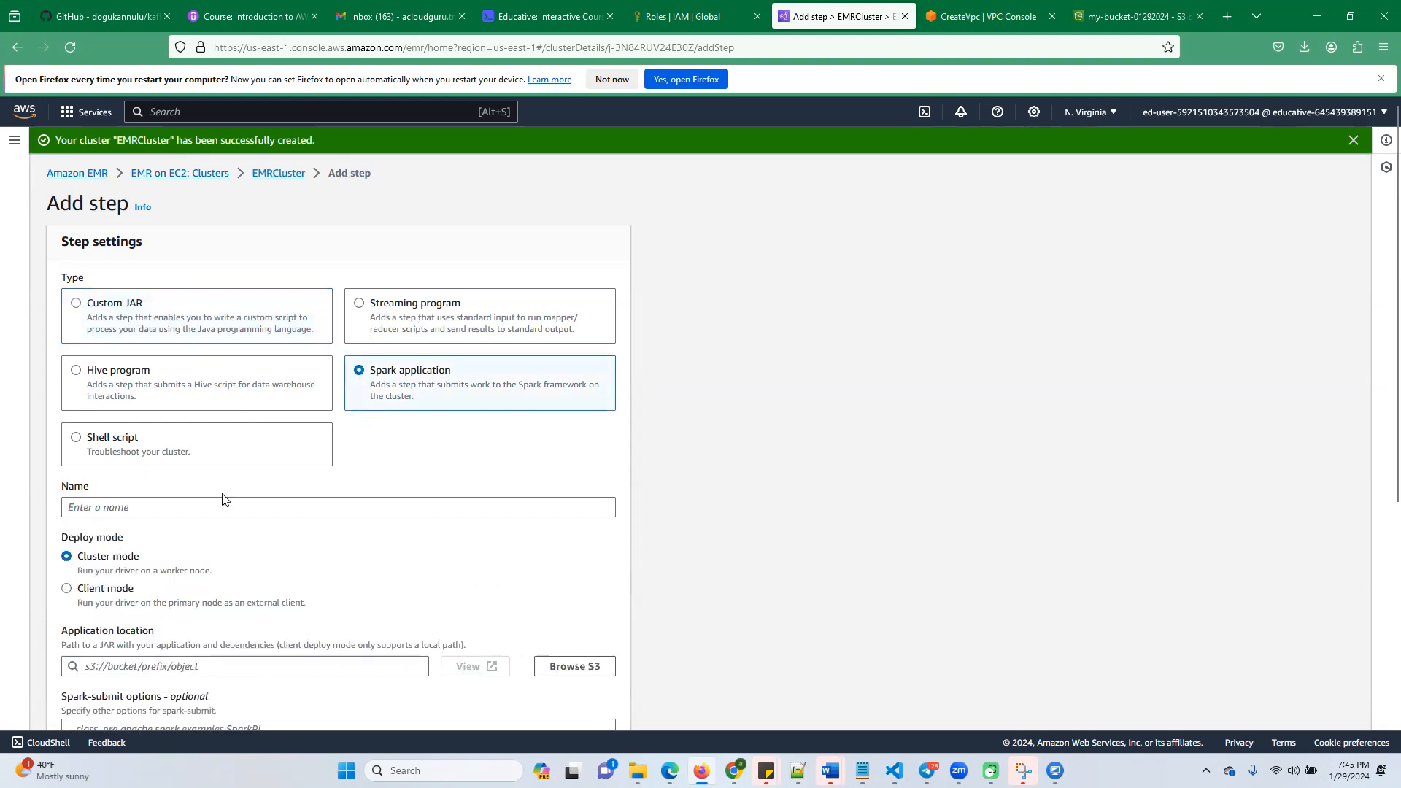
Copy the step name from the Educative lab instructions and name the Spark step Word count, without a leading space
left_click(88, 505)
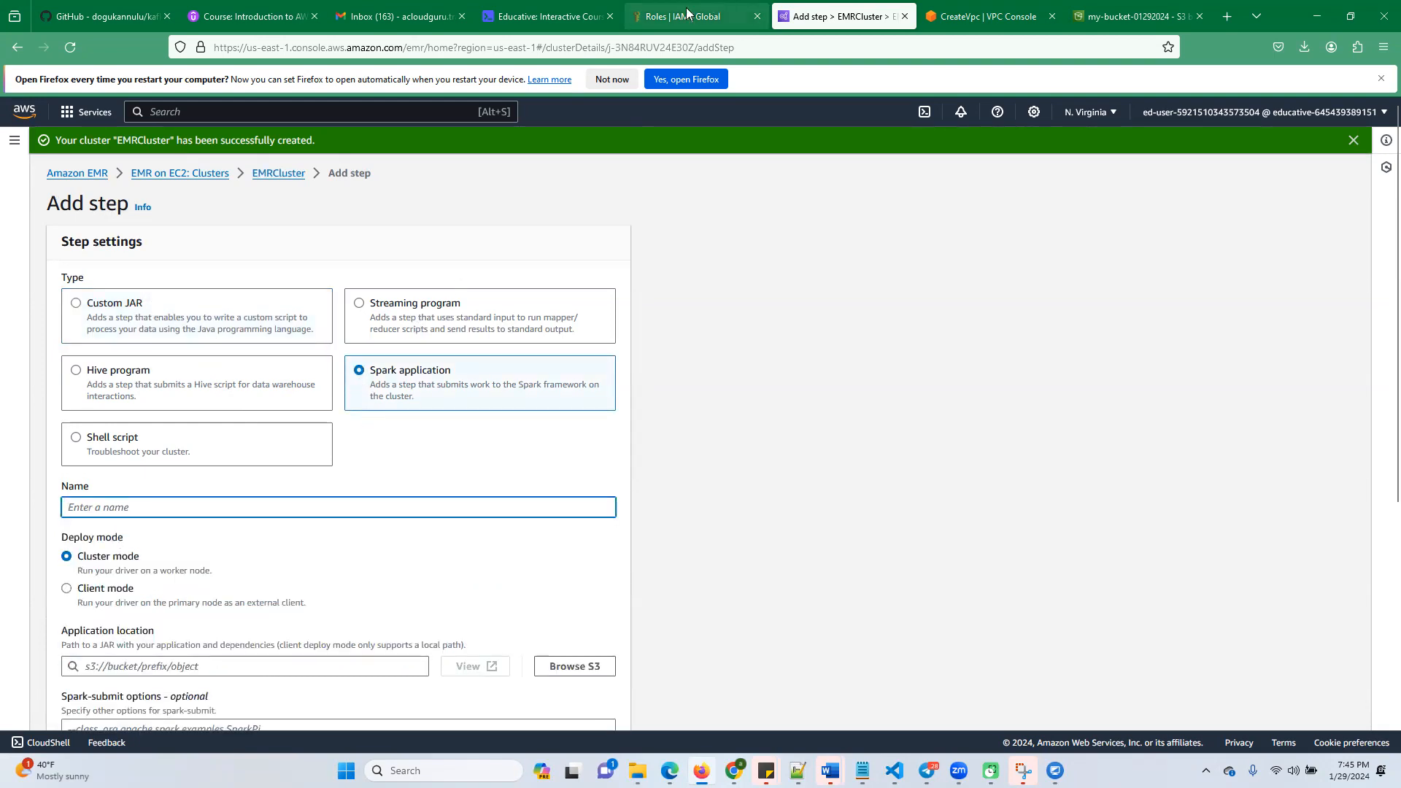
left_click(565, 22)
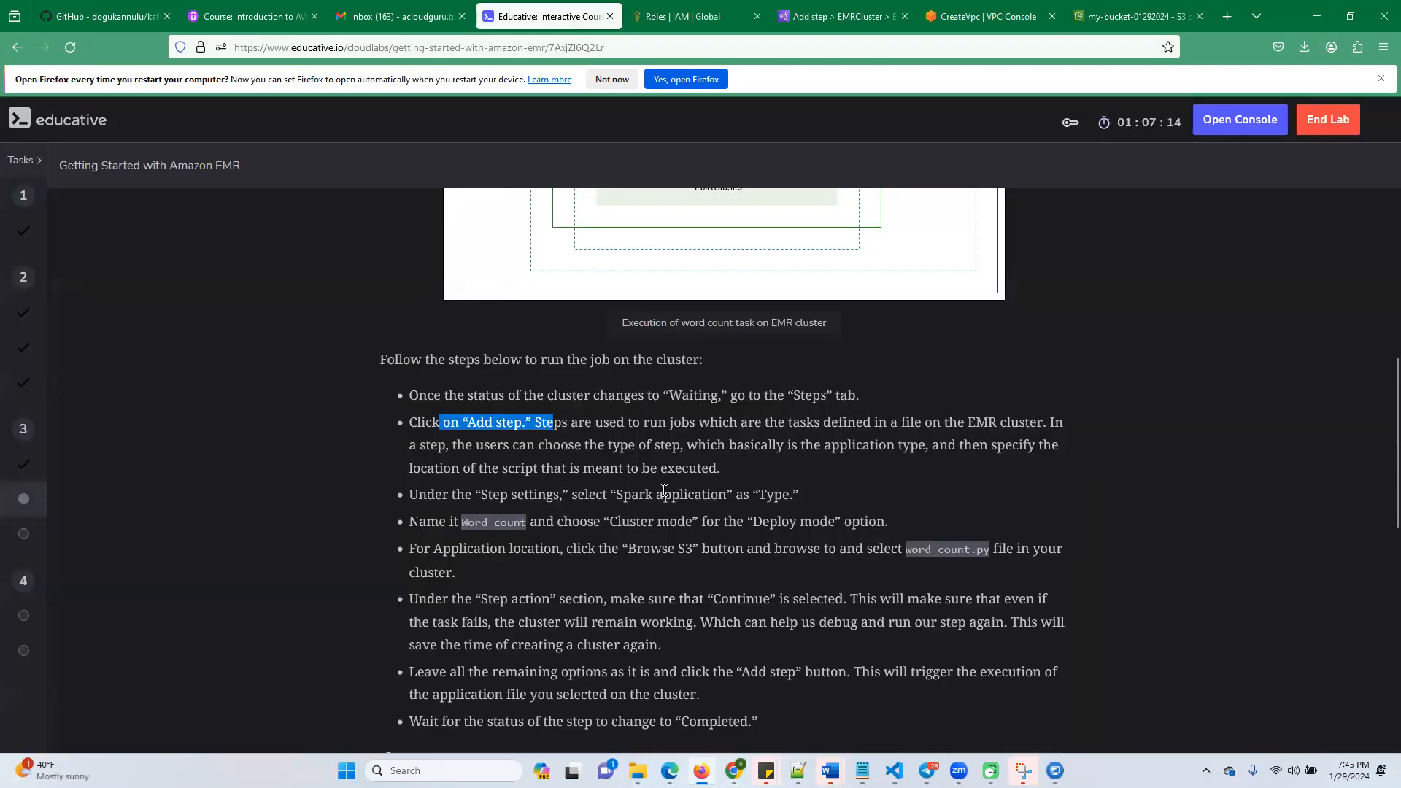
left_click_drag(615, 494, 736, 499)
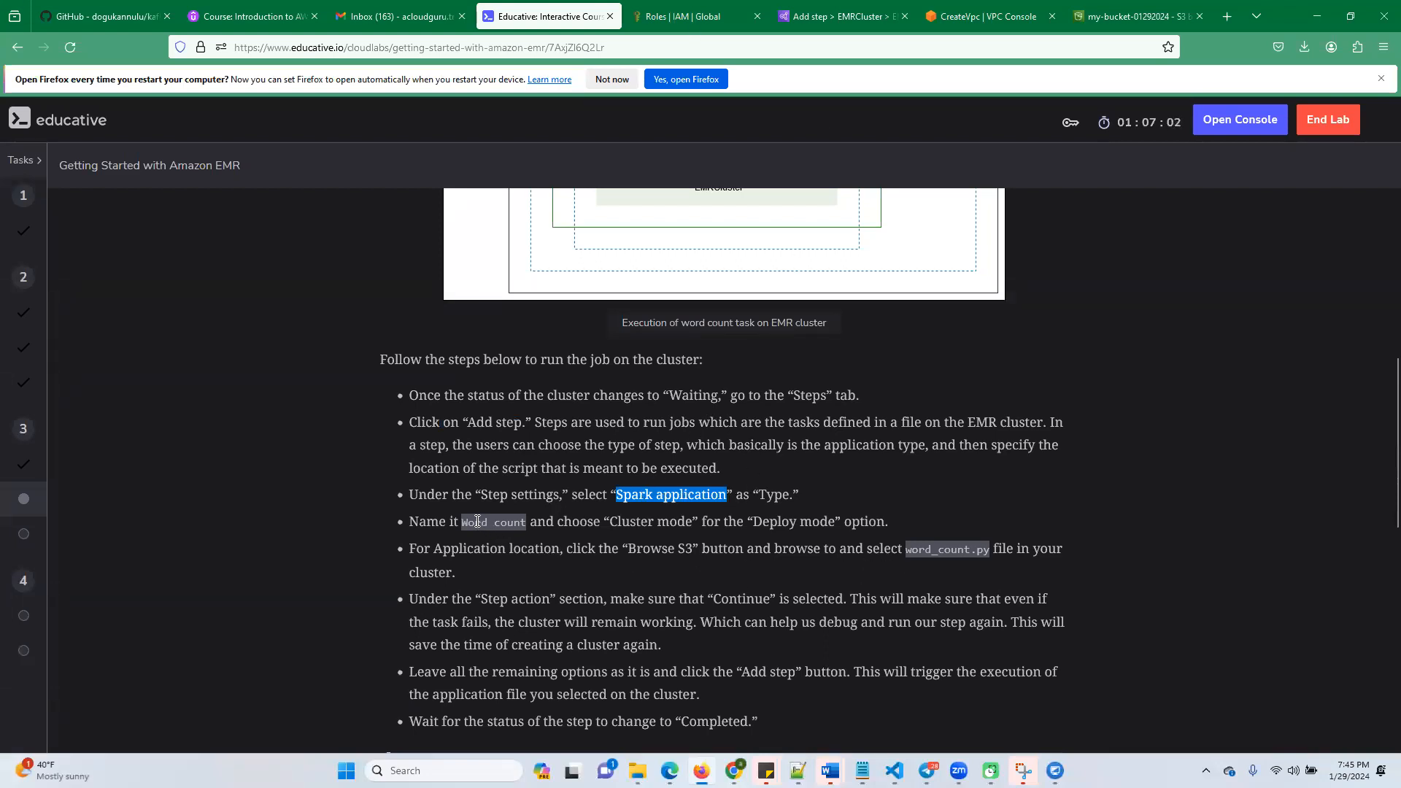
left_click_drag(462, 523, 527, 523)
key("ctrl+c")
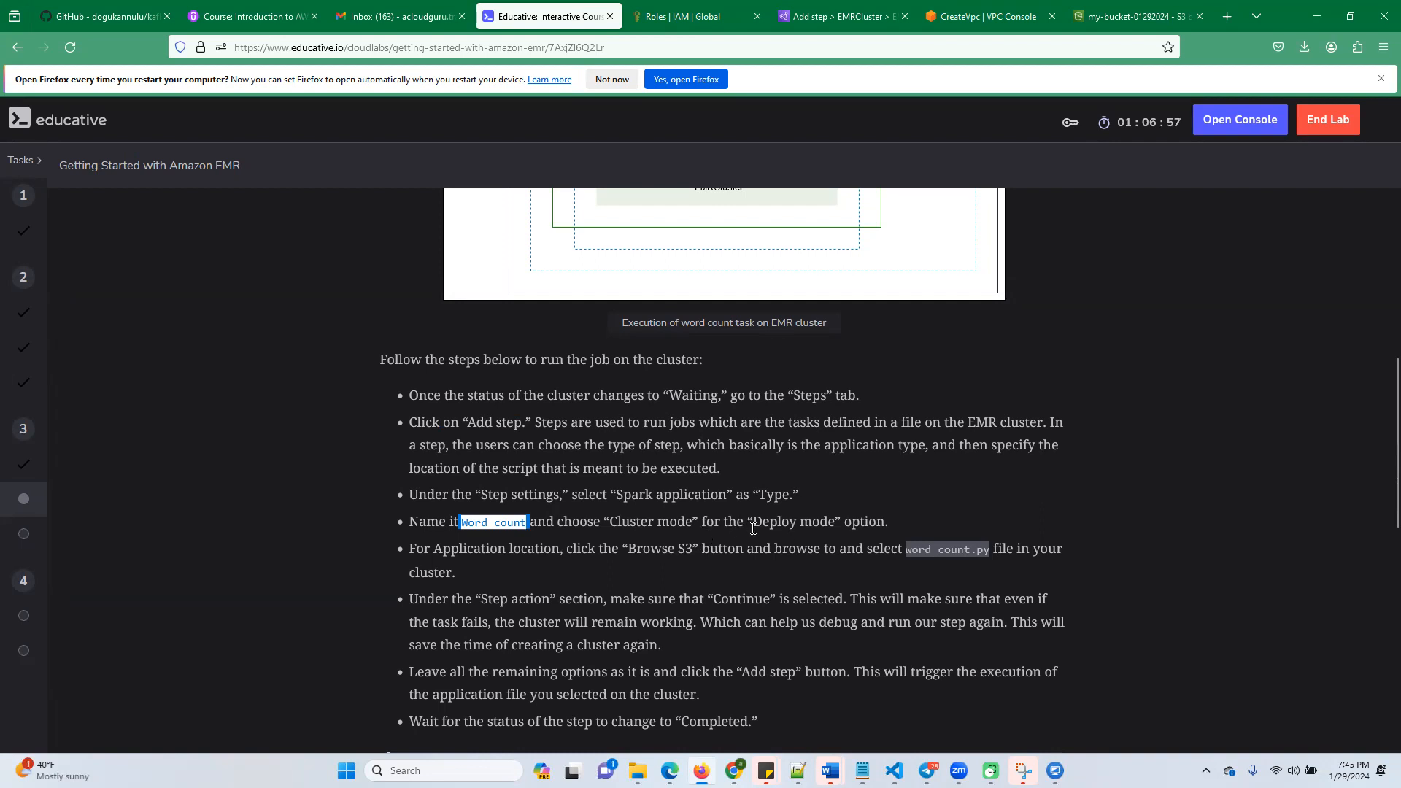
left_click(828, 17)
key("ctrl+v")
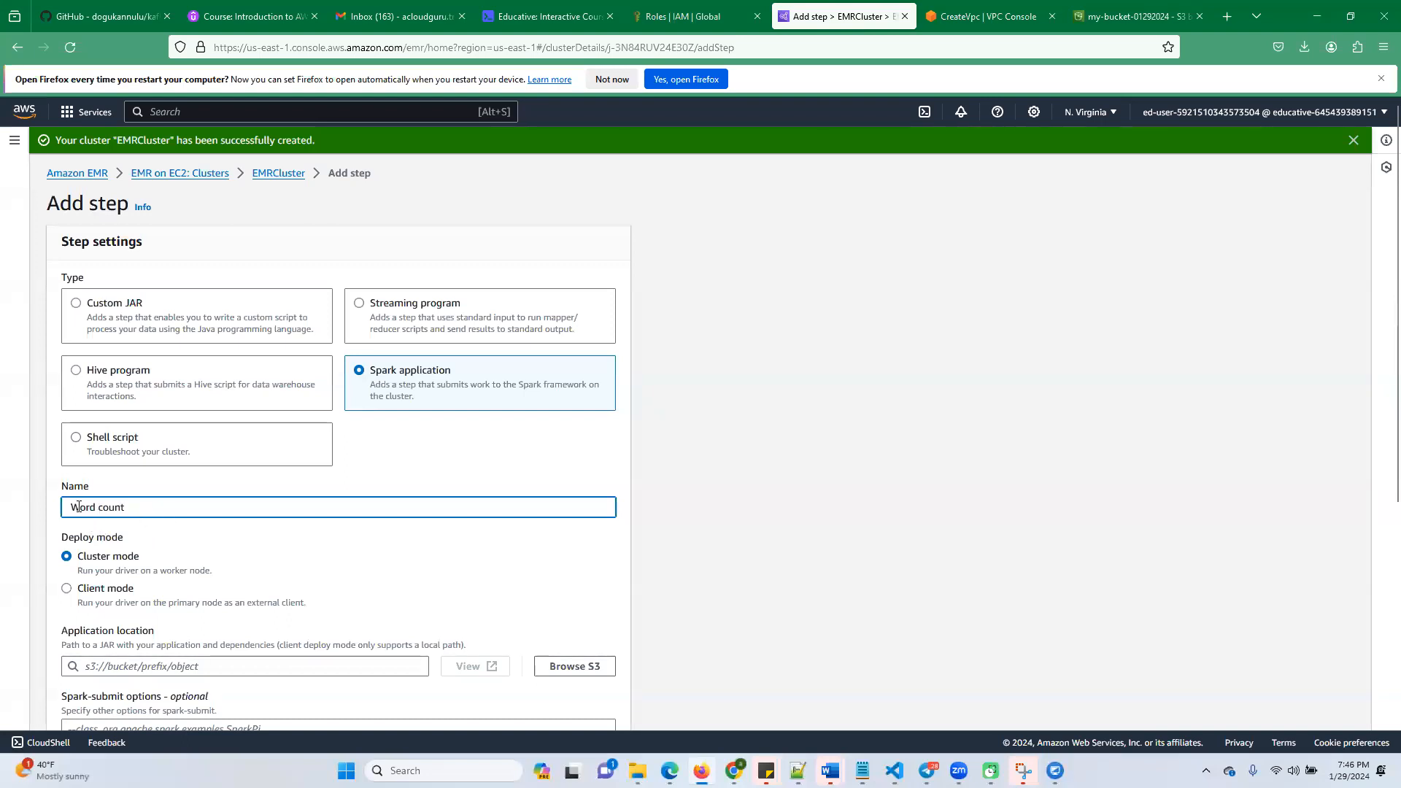
key("Home")
key("Delete")
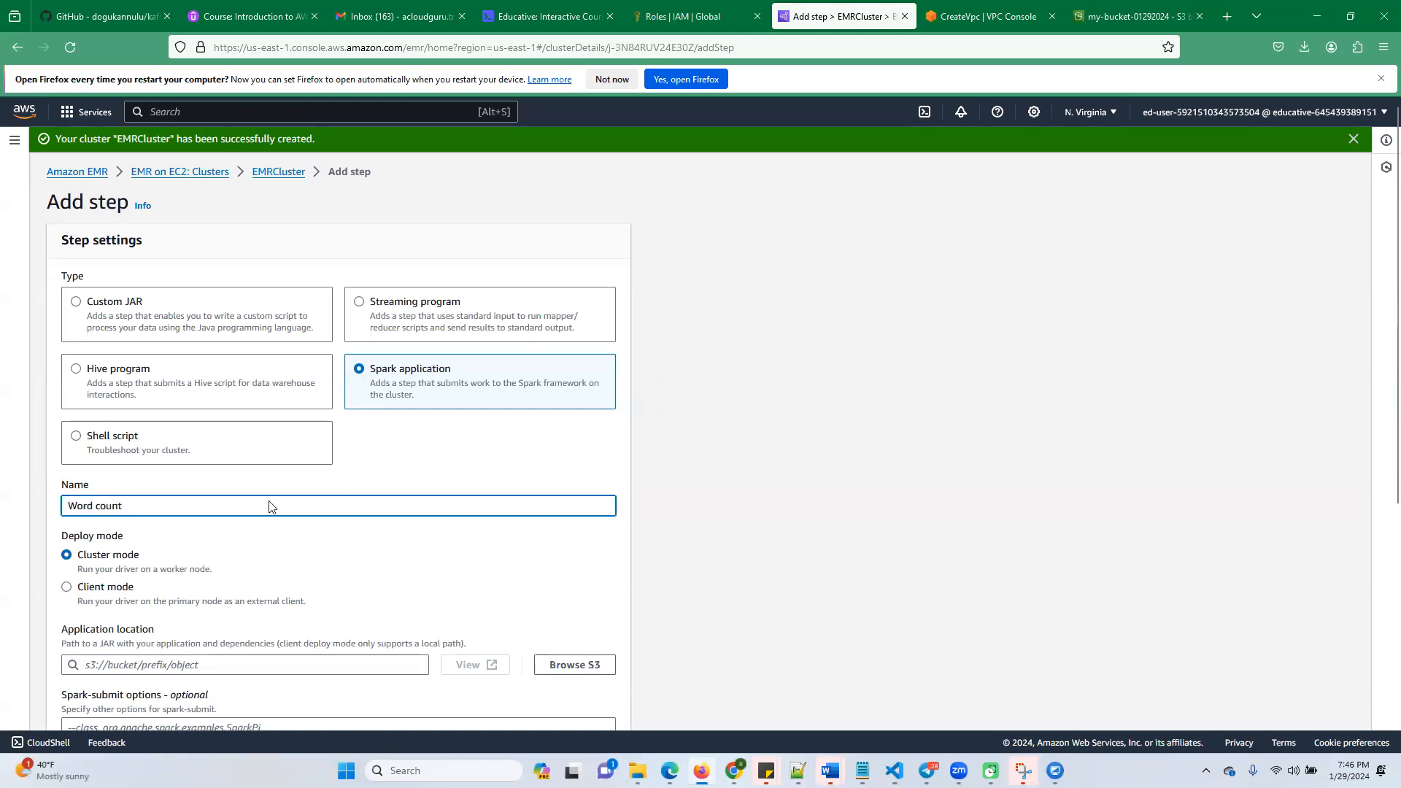
Set the step's application location to word_count.py in the S3 bucket my-bucket-01292024
scroll(269, 502, "down", 2)
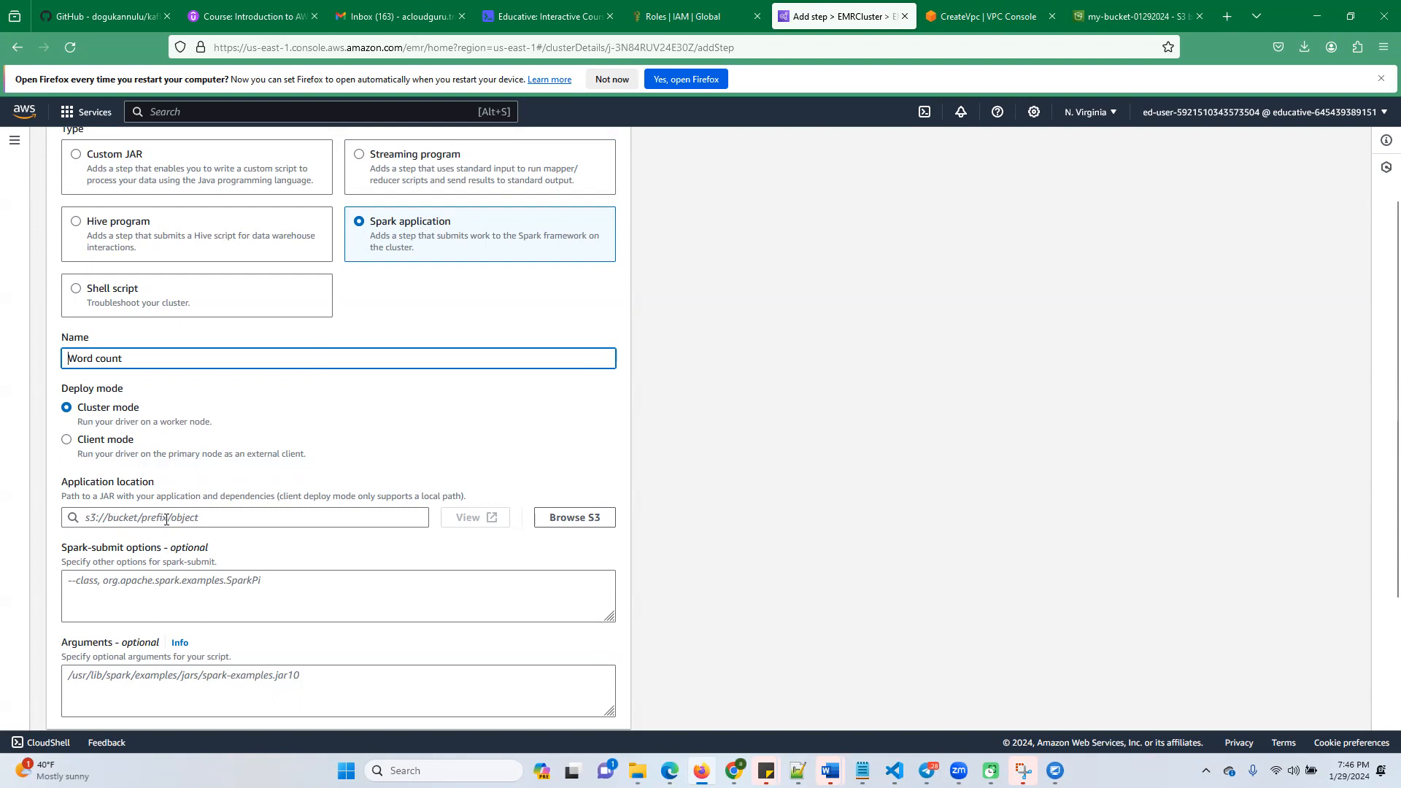
left_click(569, 519)
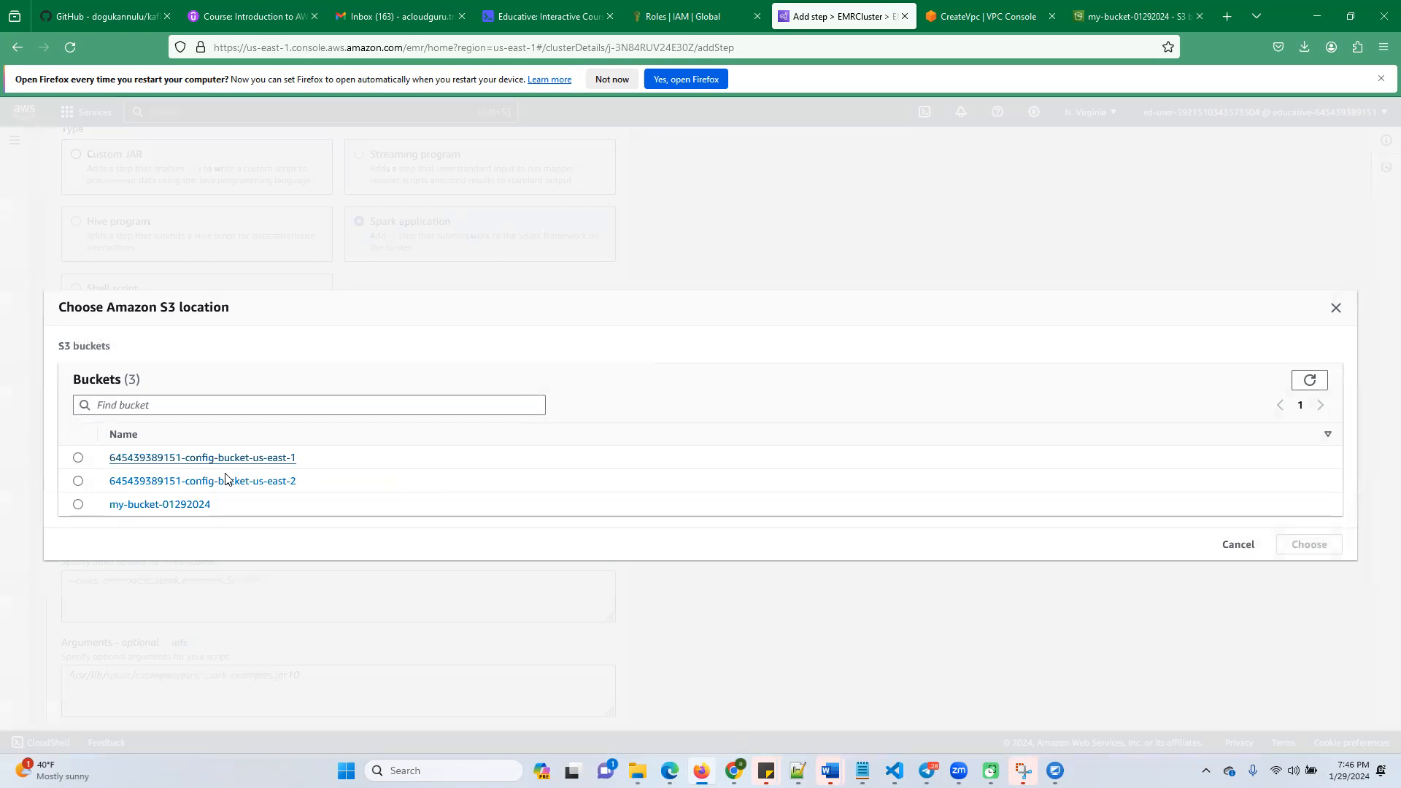
left_click(78, 504)
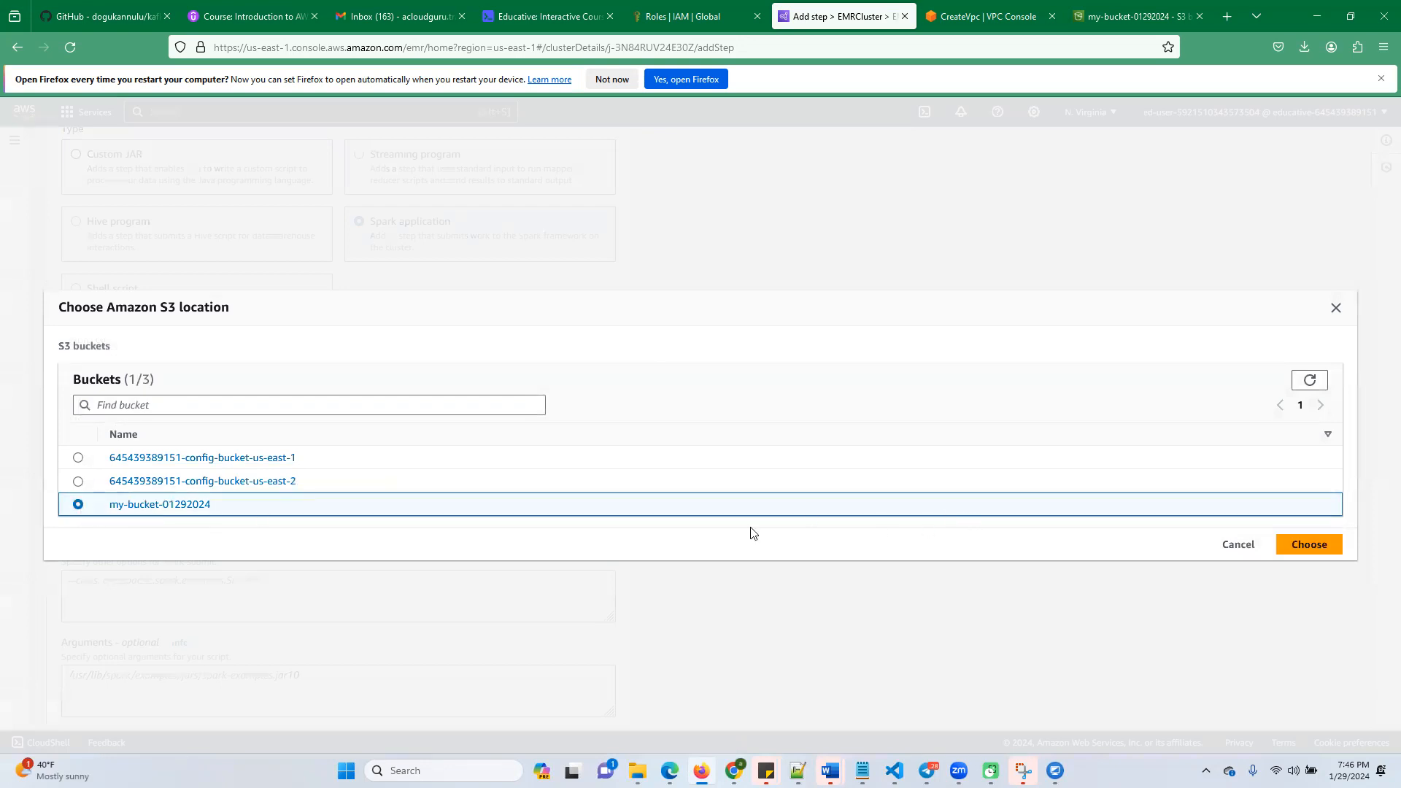
left_click(167, 505)
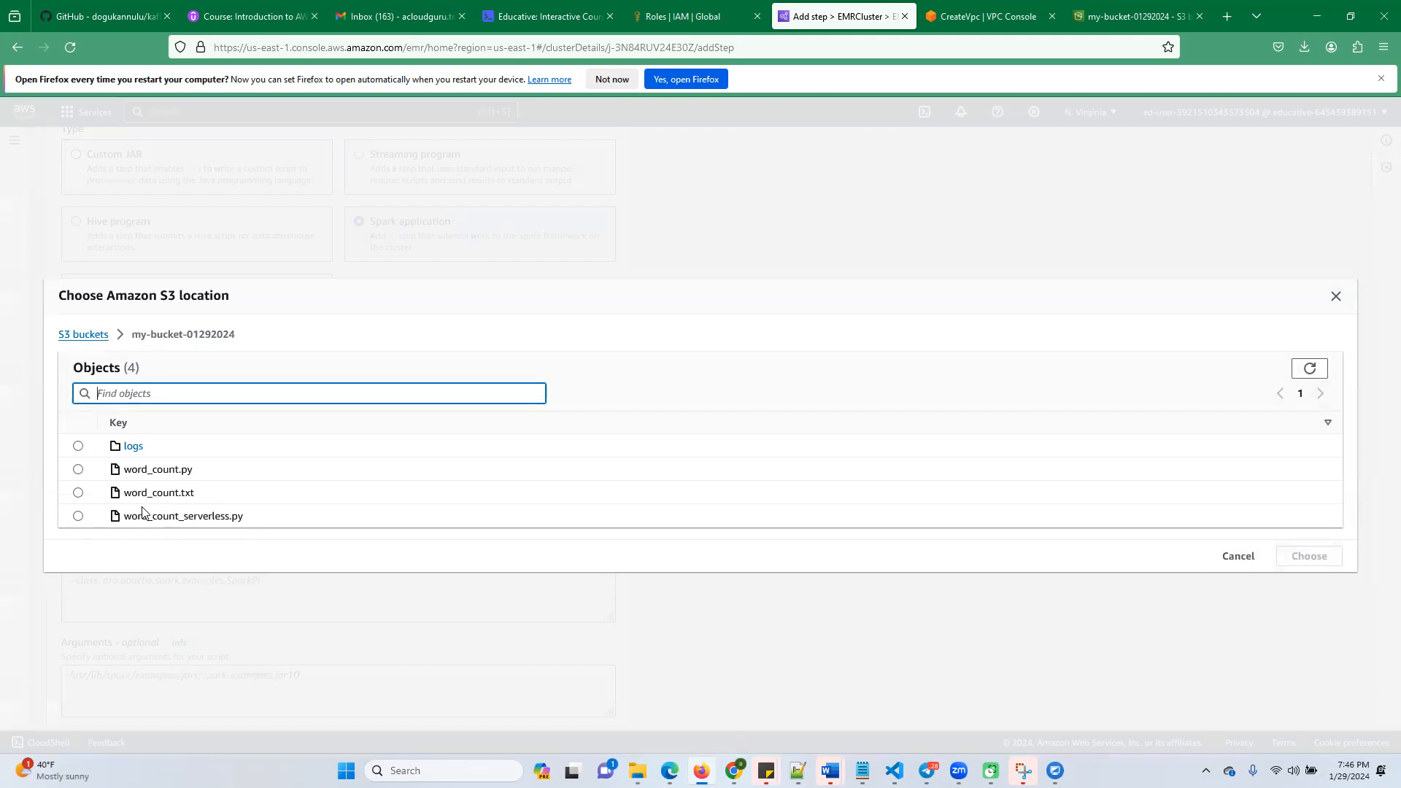
left_click(79, 471)
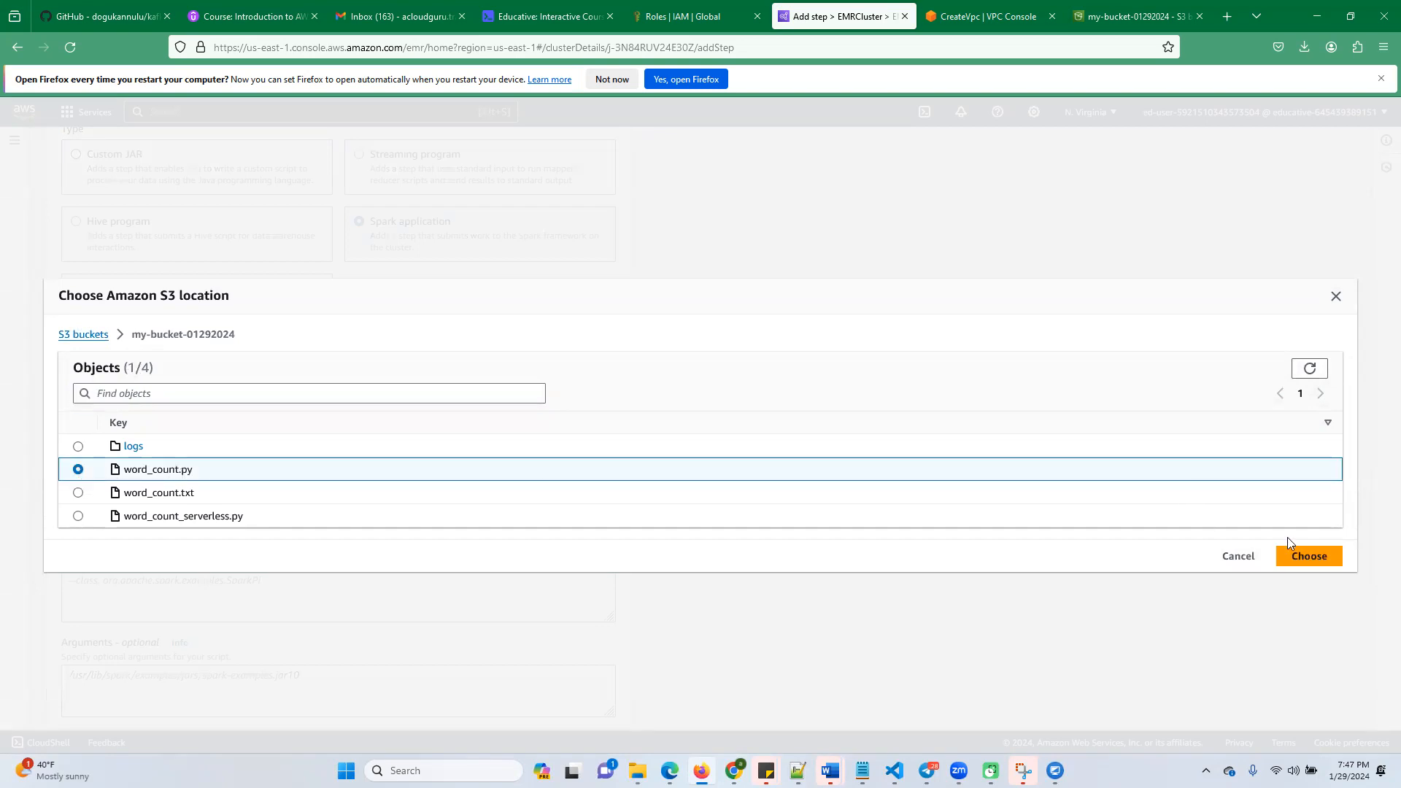
left_click(1310, 558)
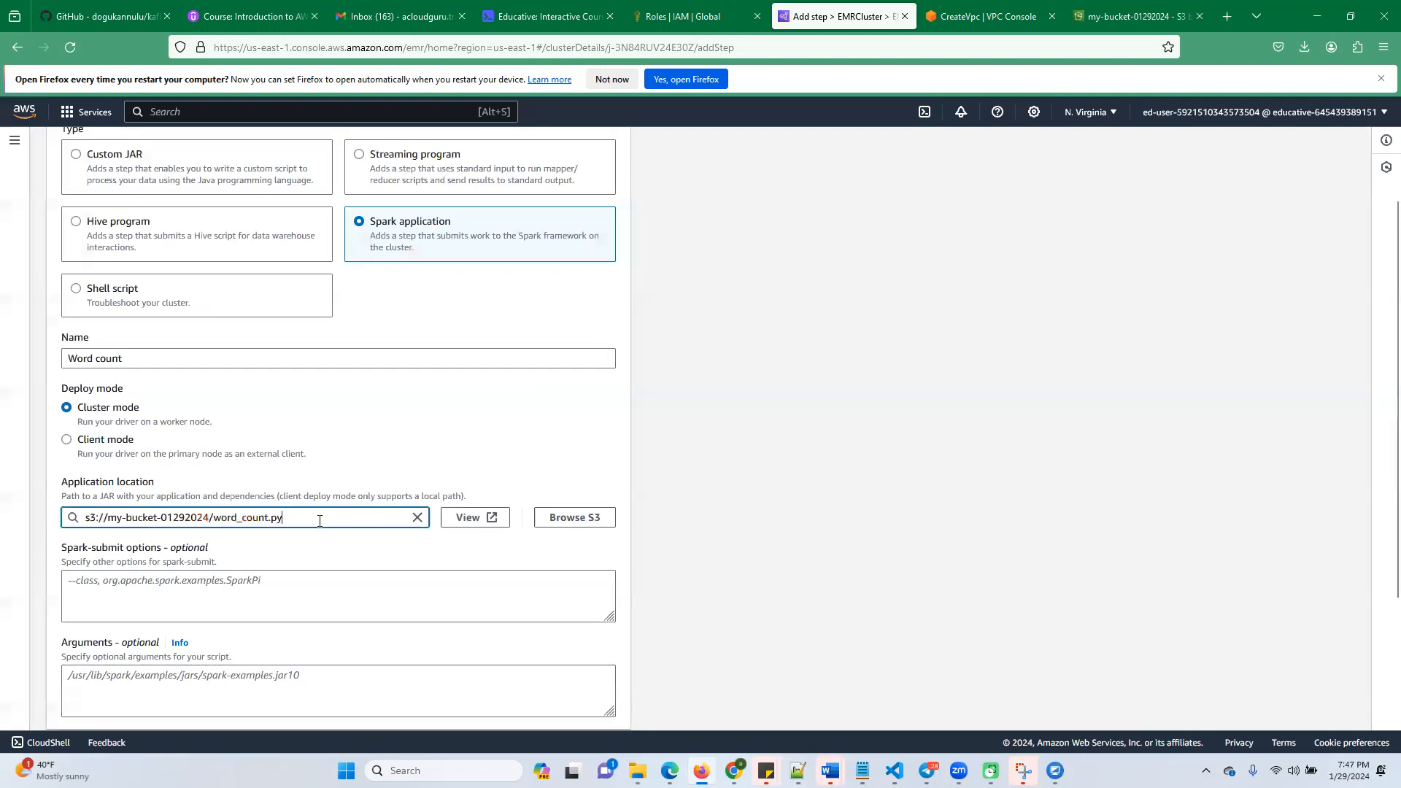
left_click(310, 556)
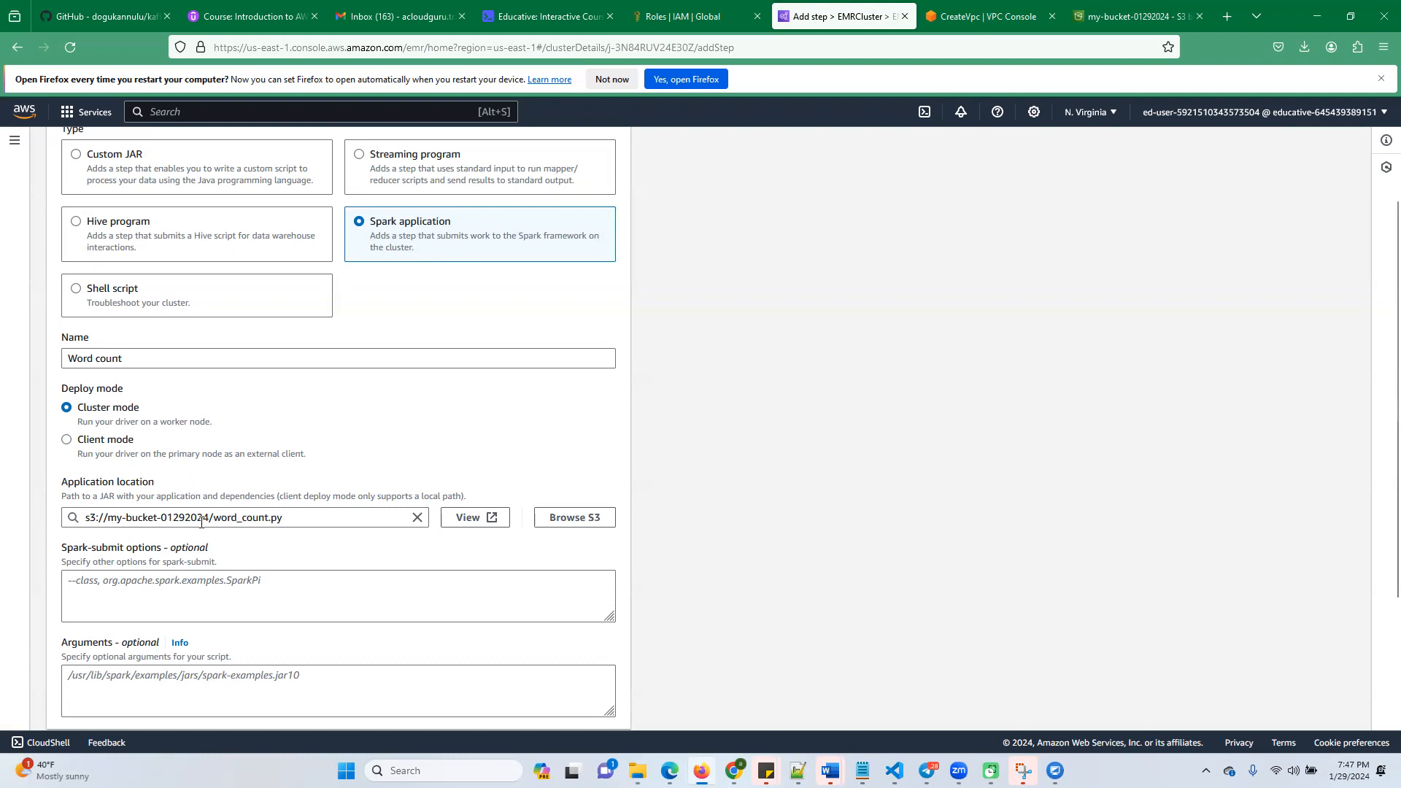
Review the step's type, name, deploy mode, application location and failure action
scroll(303, 520, "down", 1)
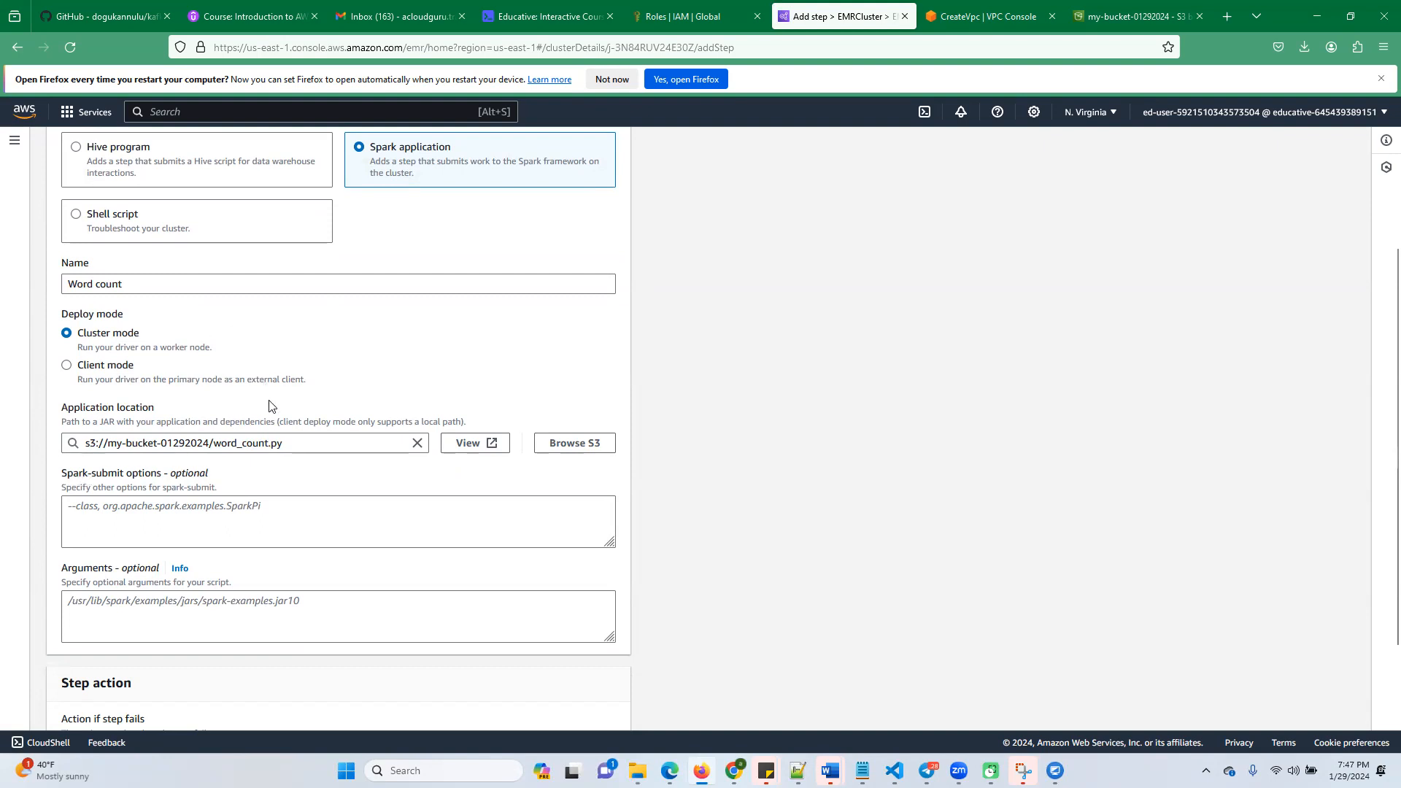
scroll(195, 269, "up", 2)
scroll(235, 380, "down", 2)
scroll(239, 383, "down", 2)
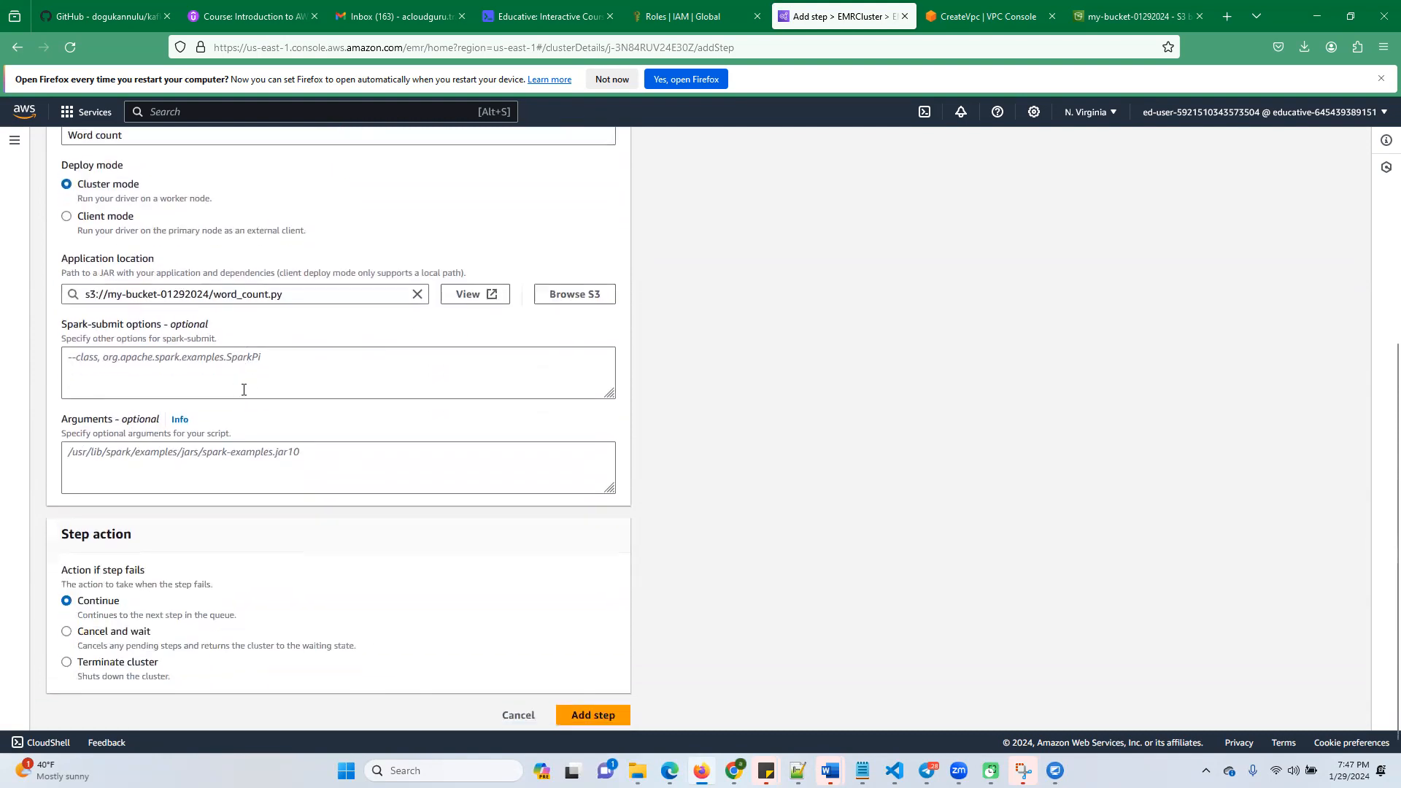
scroll(244, 390, "up", 2)
scroll(182, 481, "up", 2)
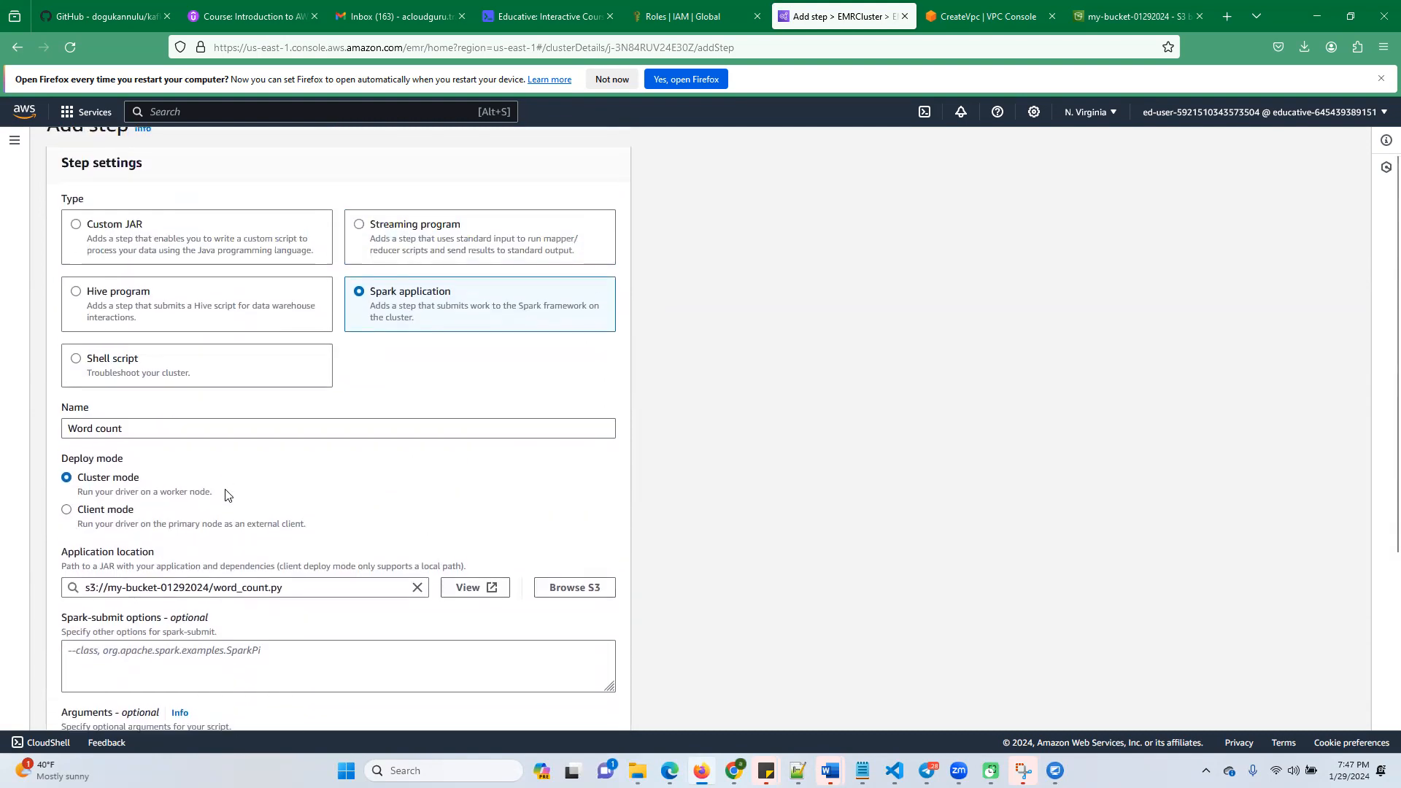
scroll(235, 481, "down", 3)
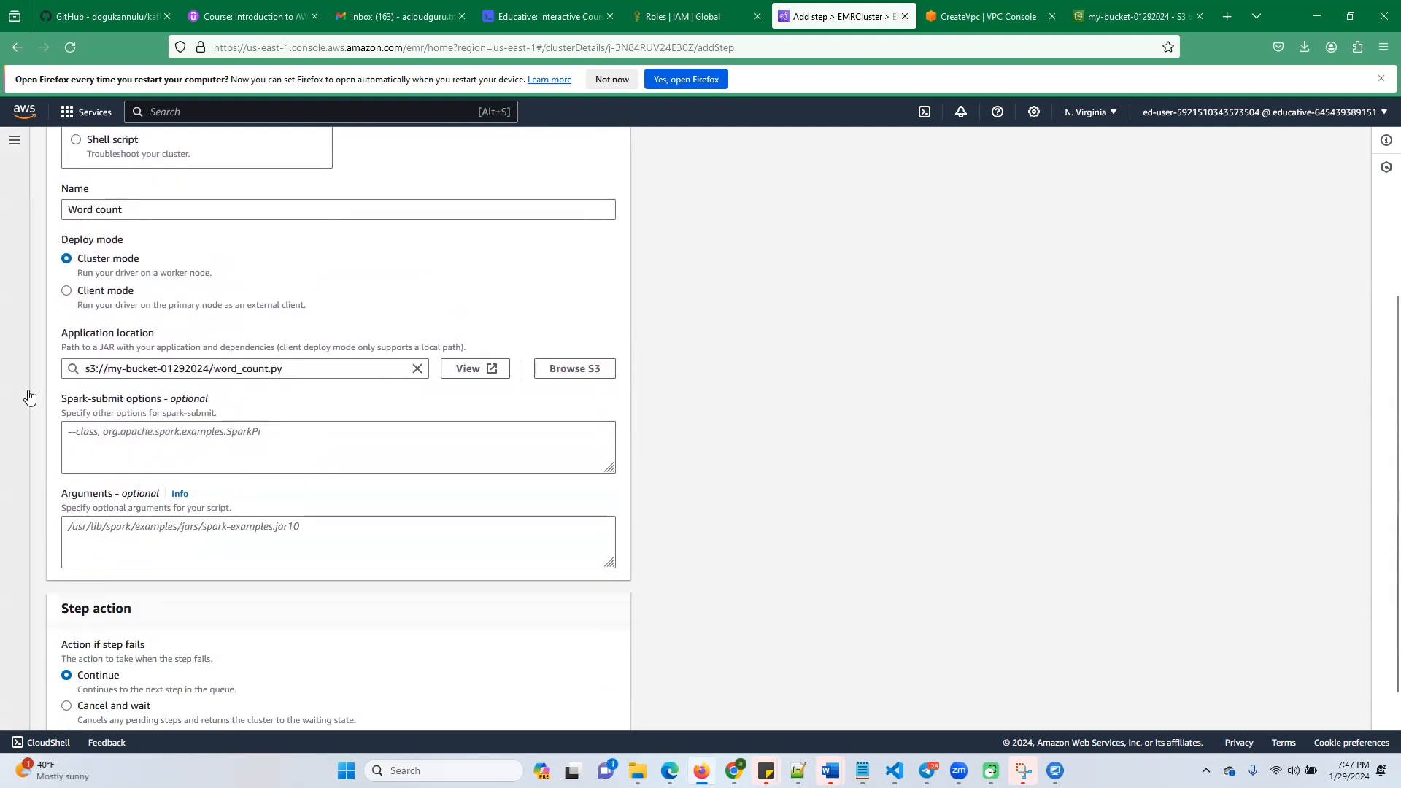
scroll(187, 340, "up", 1)
scroll(207, 382, "down", 2)
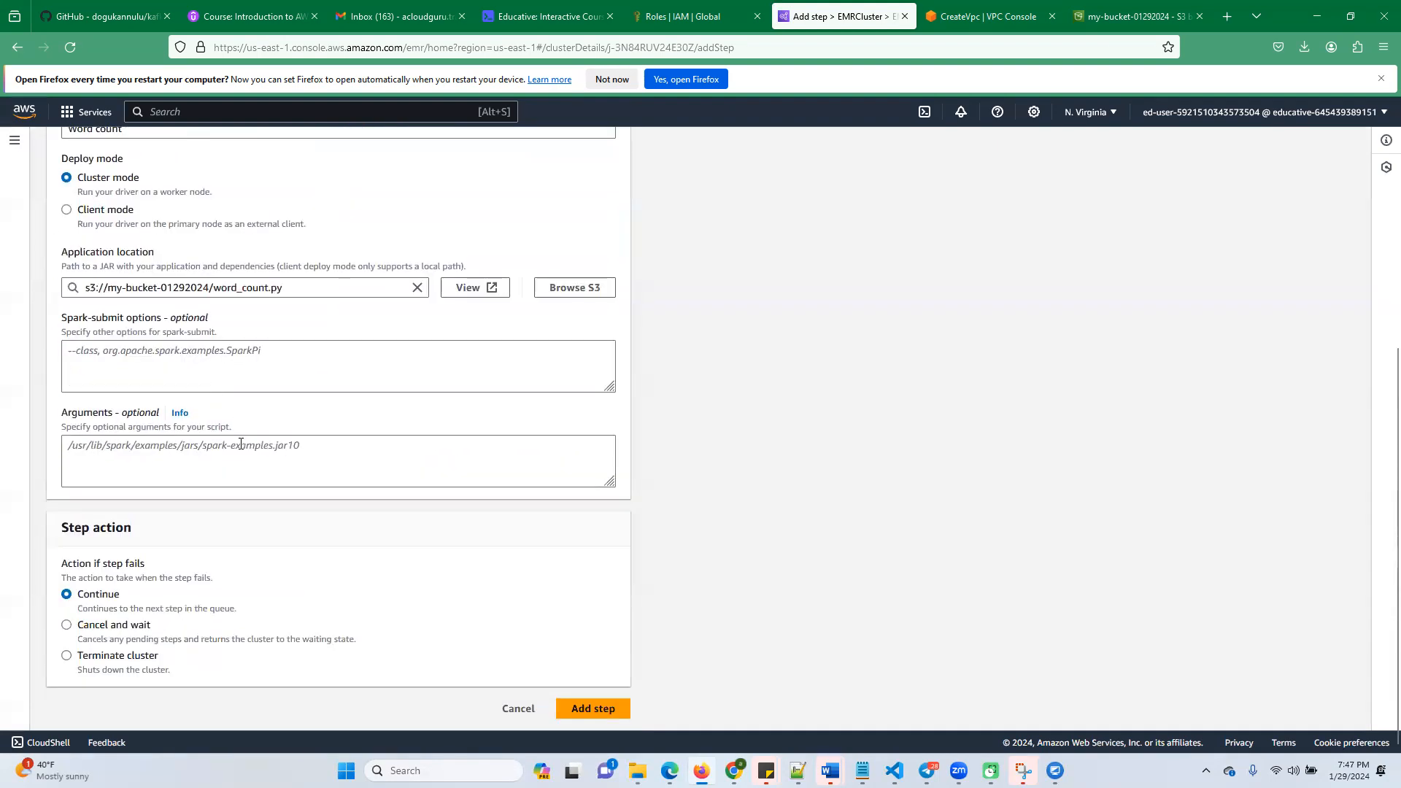
scroll(240, 445, "up", 5)
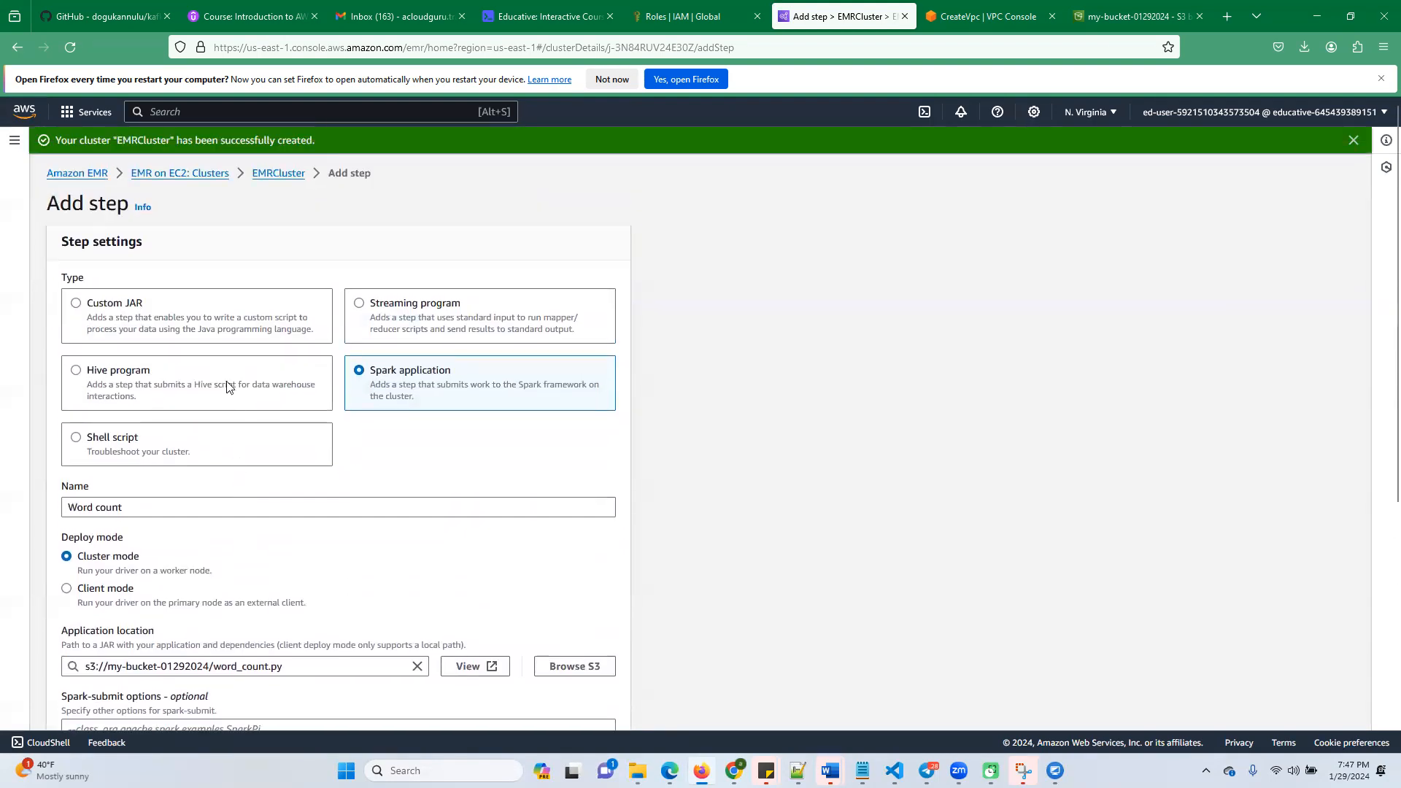
scroll(230, 387, "down", 4)
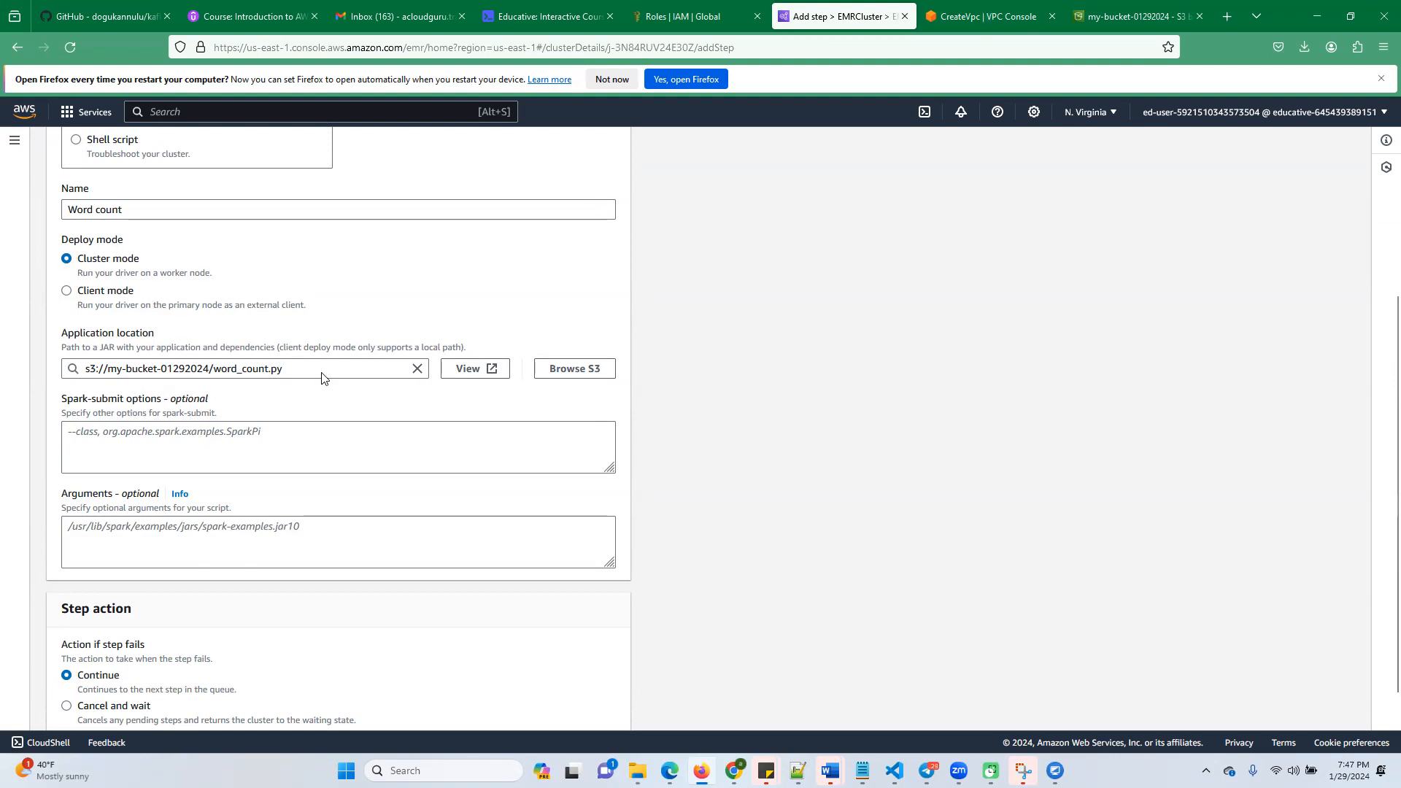
Read the rest of the lab's word count instructions, then add the step to the cluster with Continue as its failure action
left_click(557, 17)
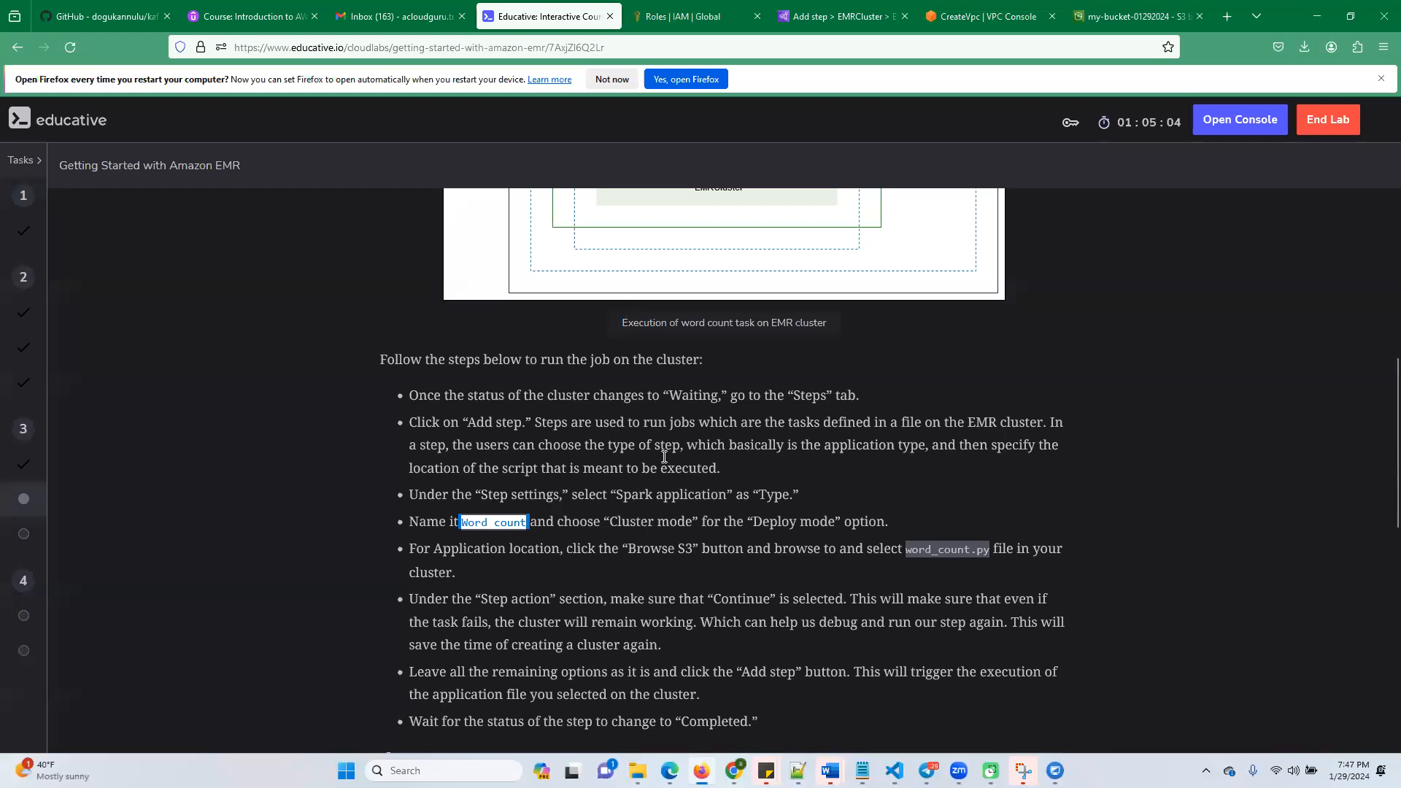
scroll(675, 474, "down", 2)
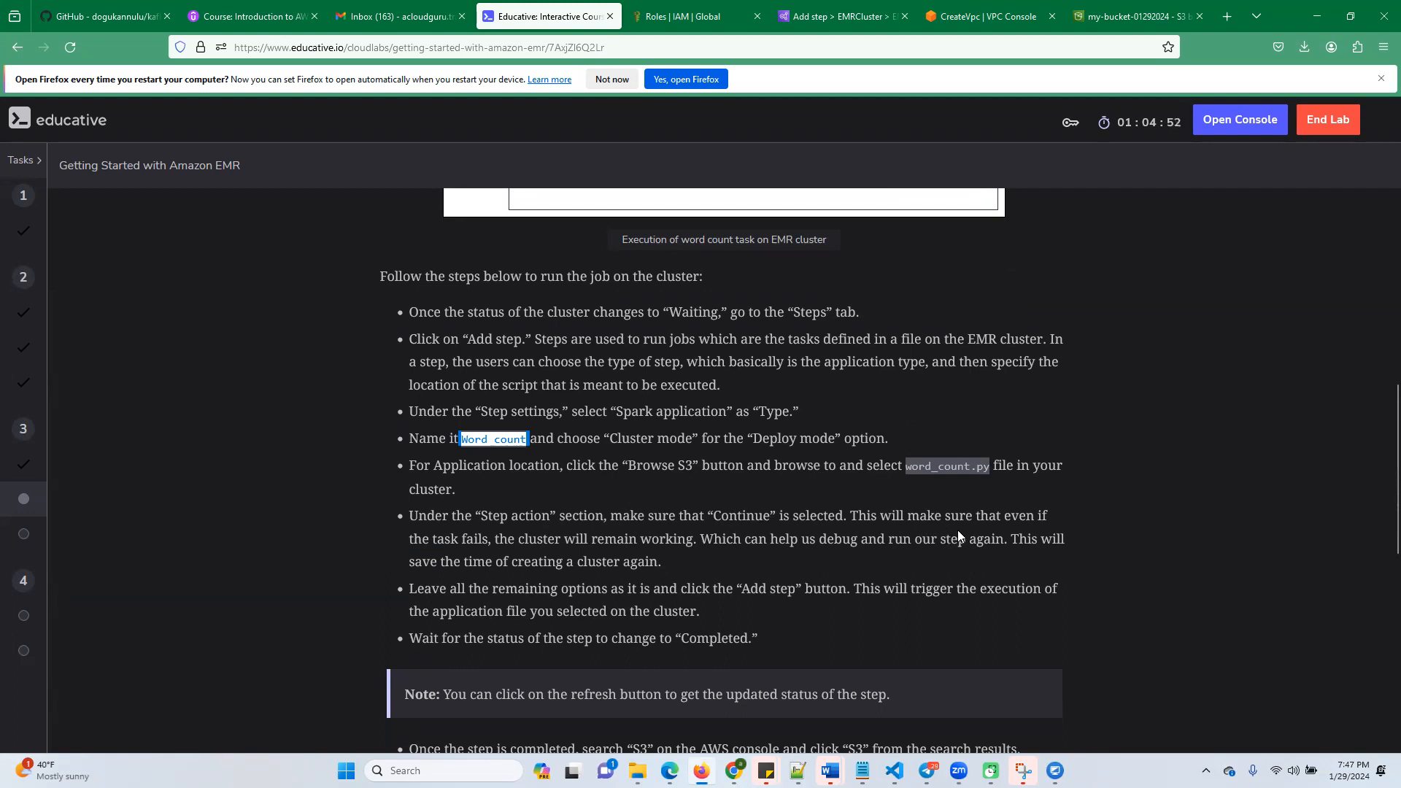
scroll(601, 639, "down", 1)
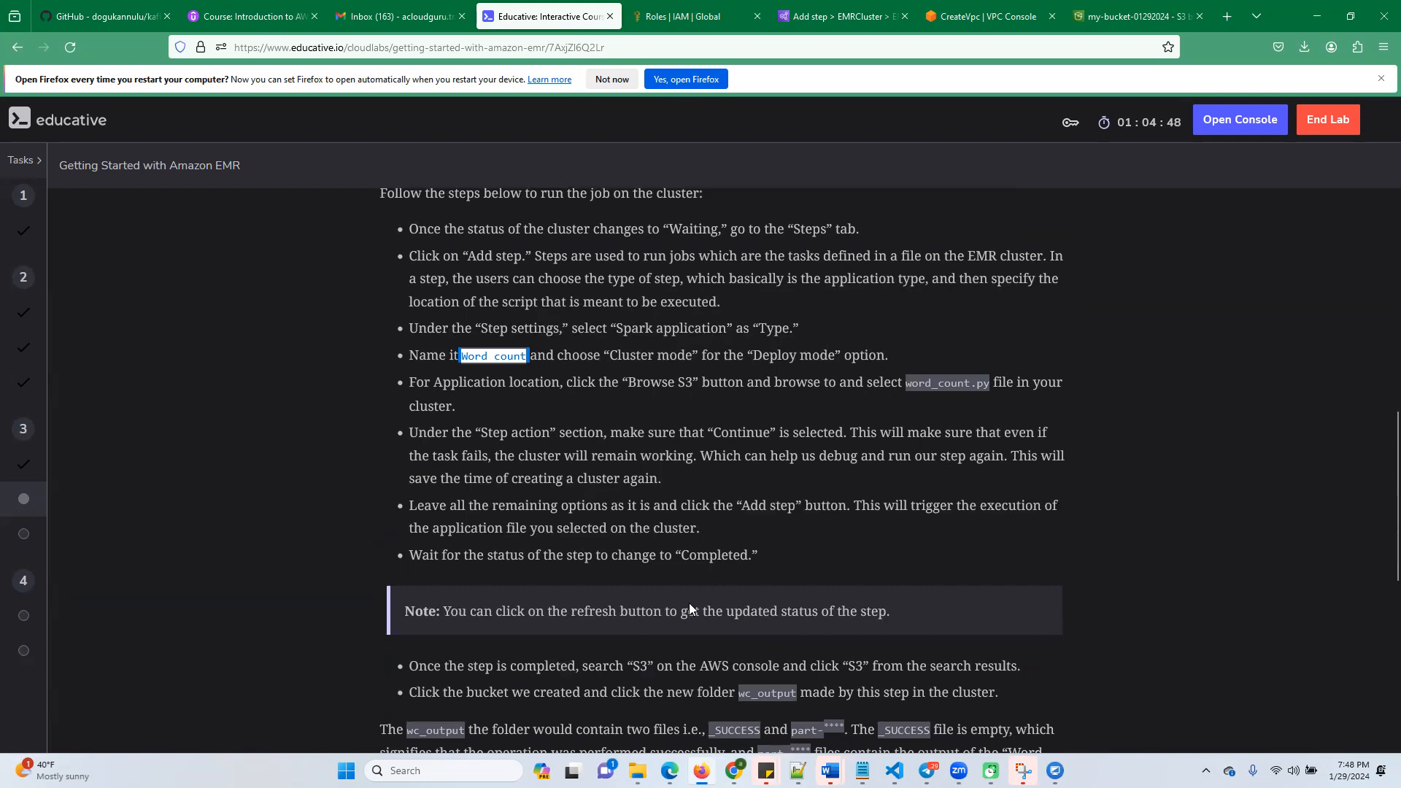
scroll(675, 648, "down", 2)
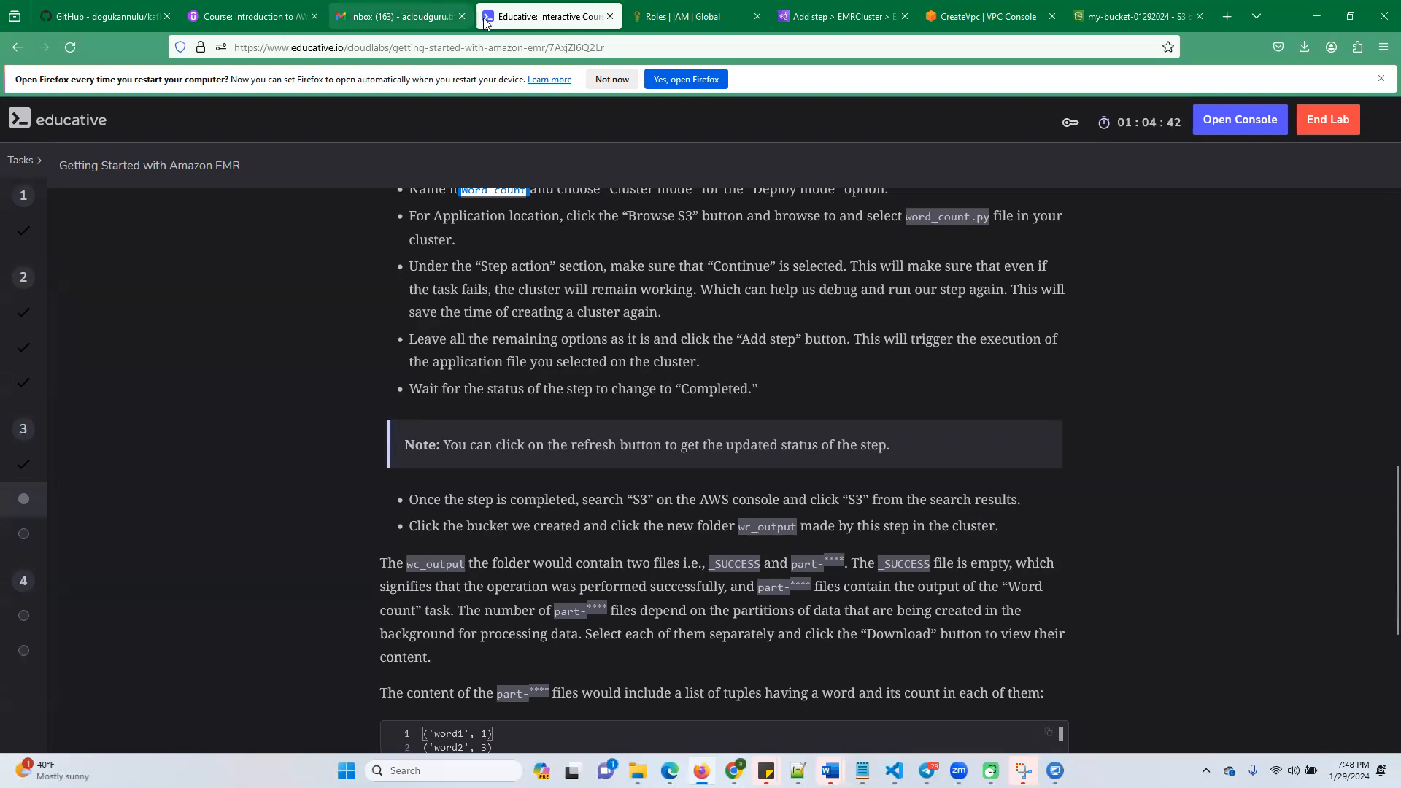
left_click(788, 17)
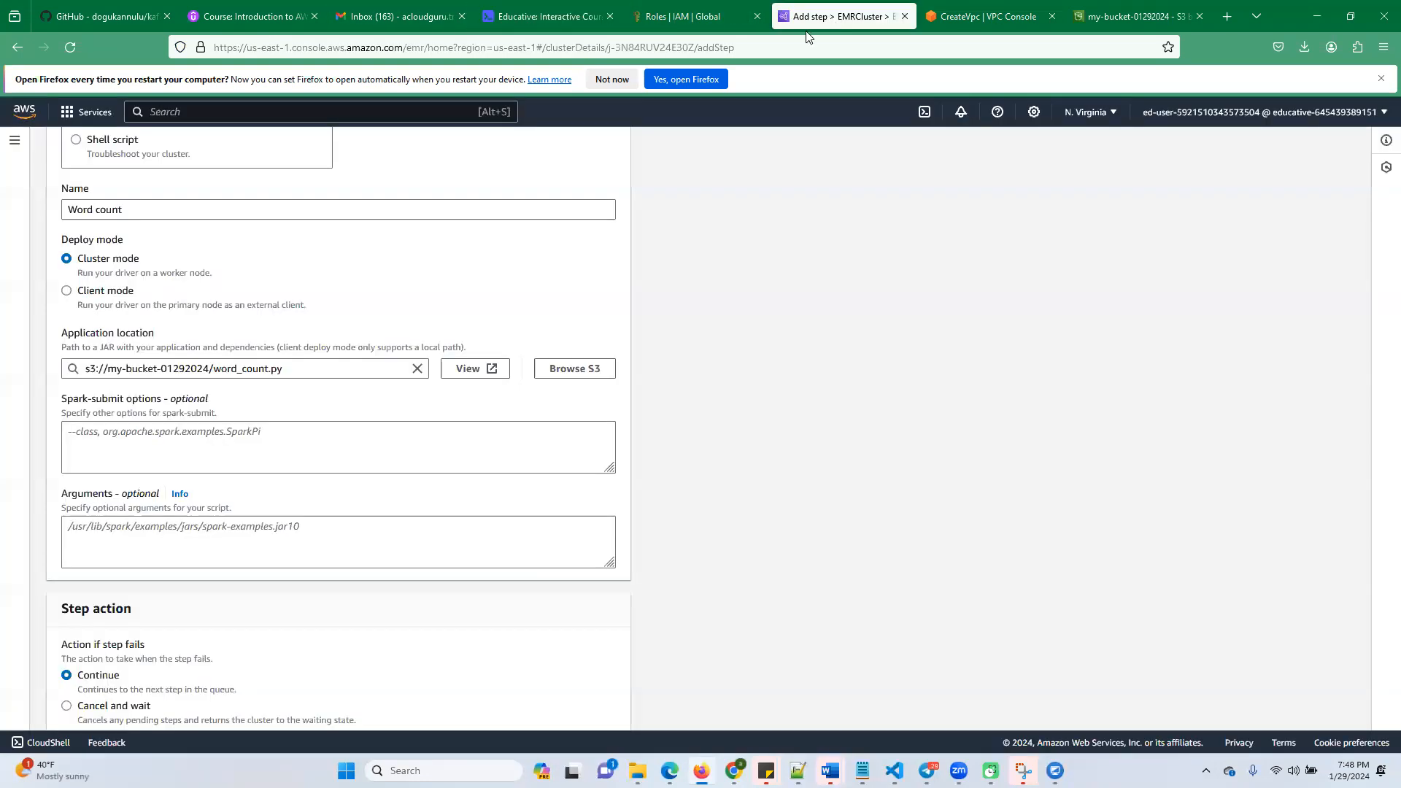
scroll(151, 540, "down", 2)
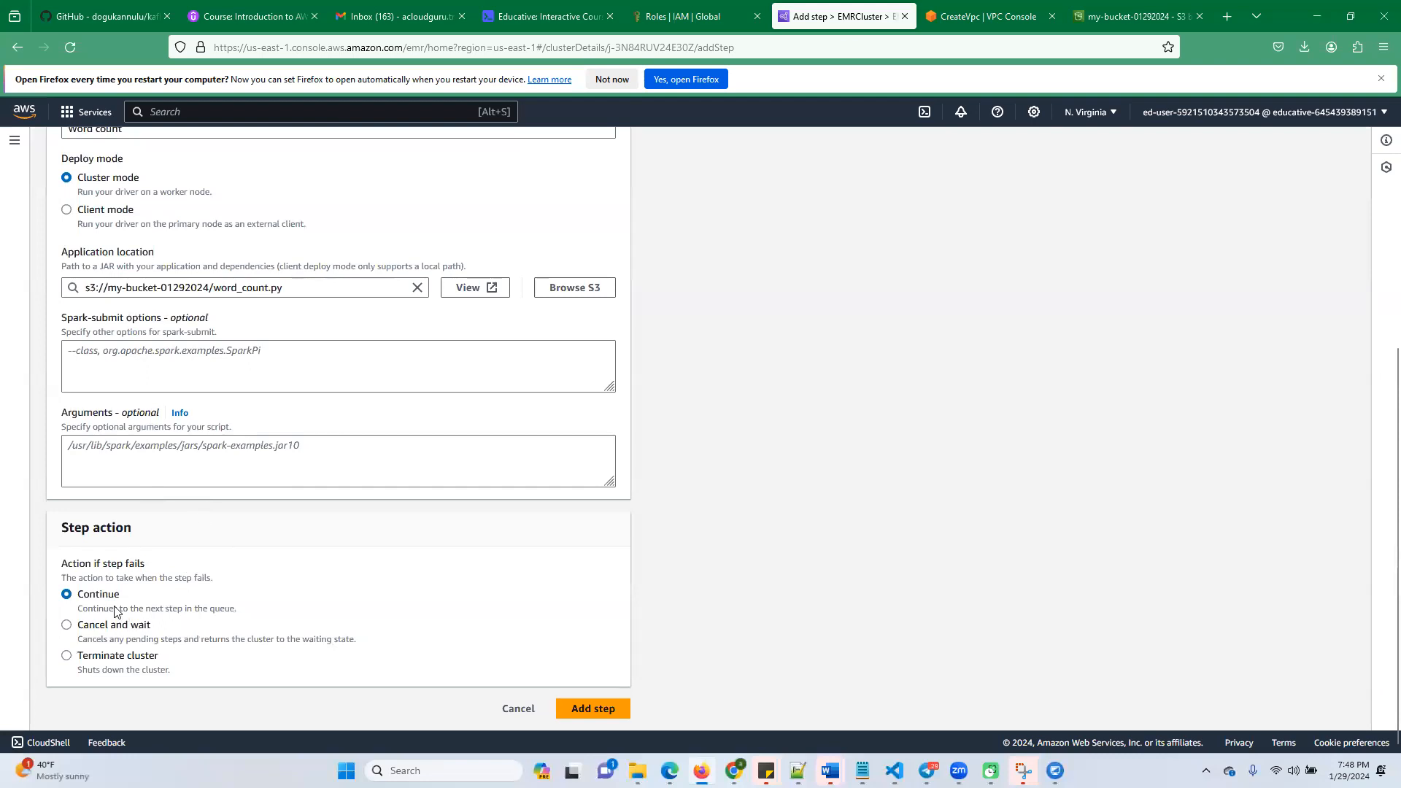
left_click(573, 709)
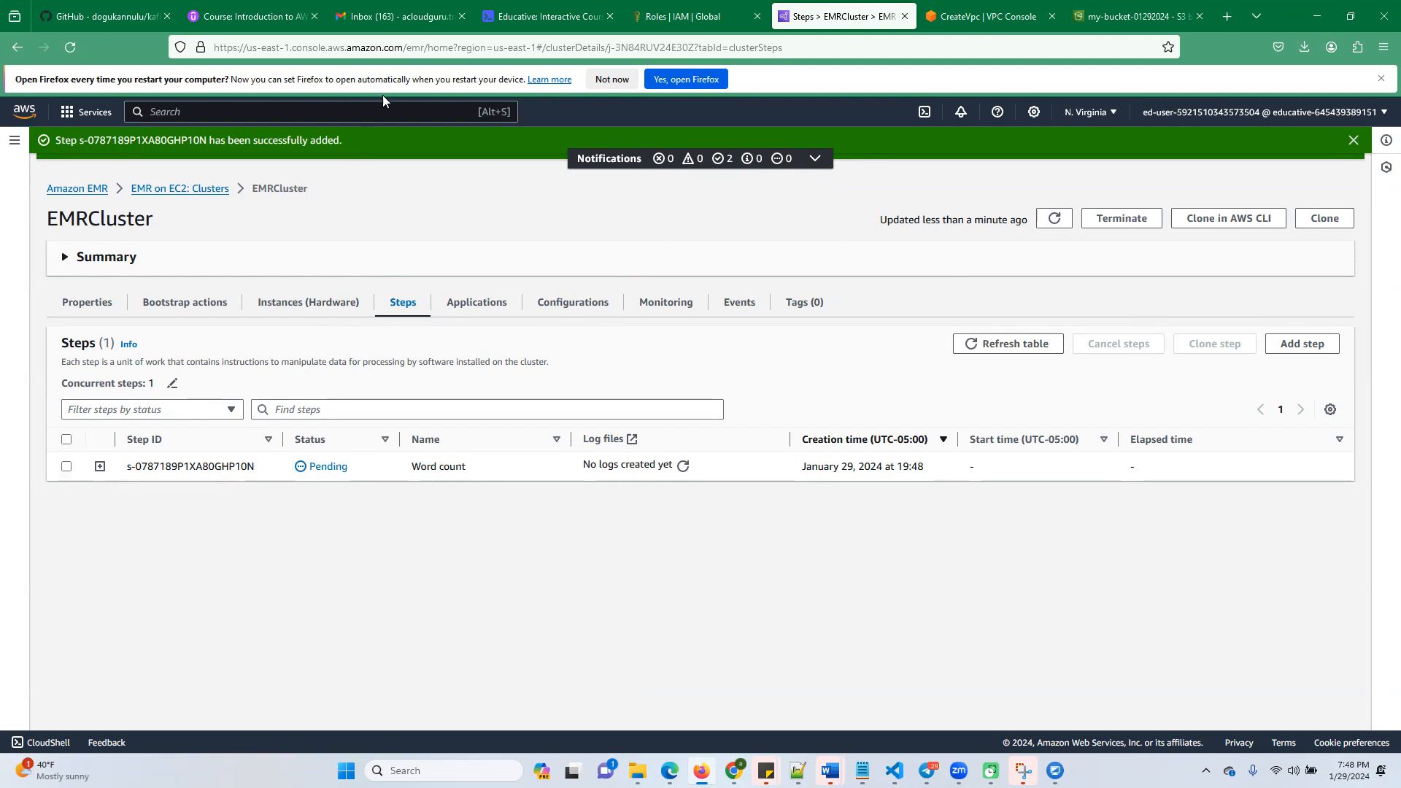
Refresh the cluster's step table and the Word count step's logs, then check EMRCluster's status in the EC2 cluster list
left_click(413, 41)
left_click(297, 304)
left_click(1012, 348)
left_click(683, 467)
left_click(682, 467)
left_click(201, 194)
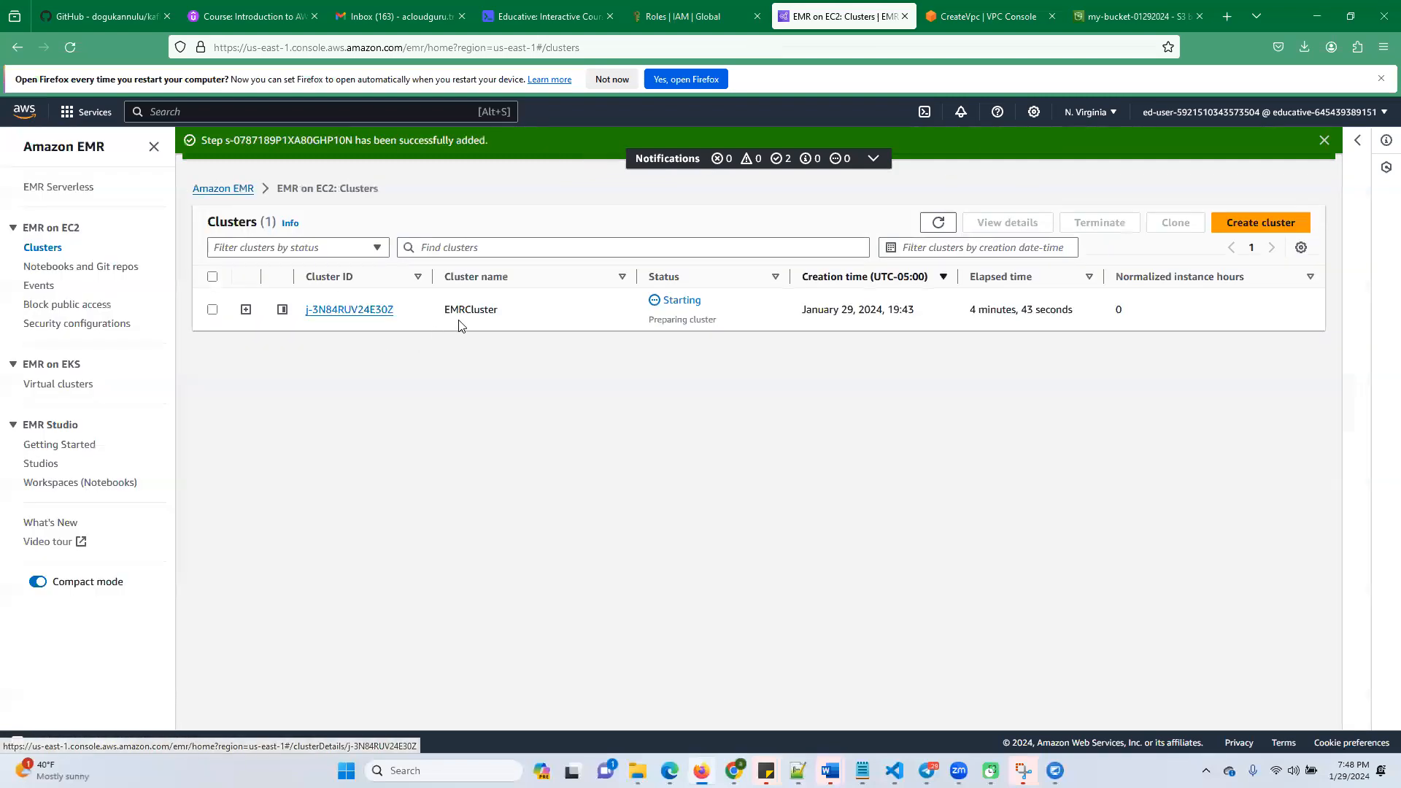
left_click(478, 46)
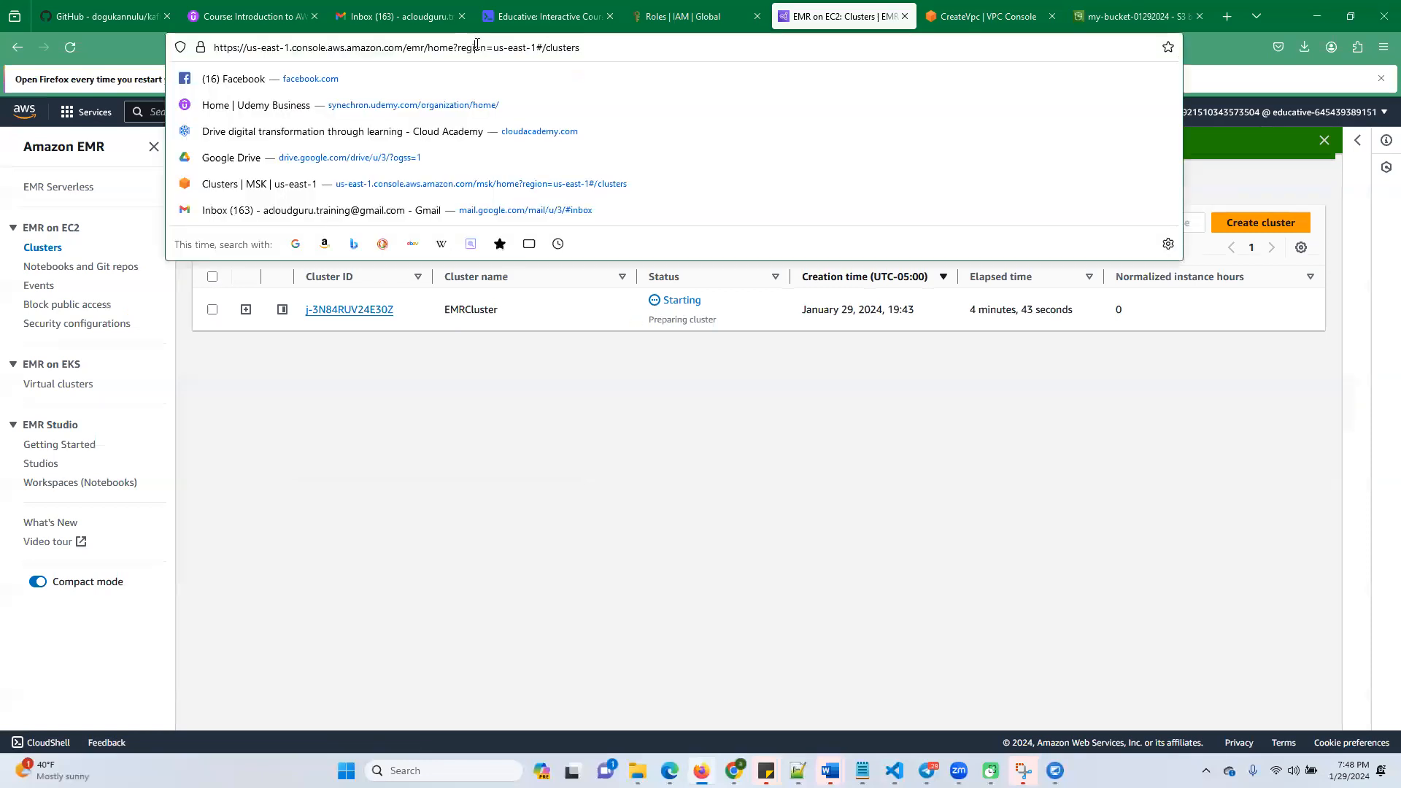
left_click(2, 293)
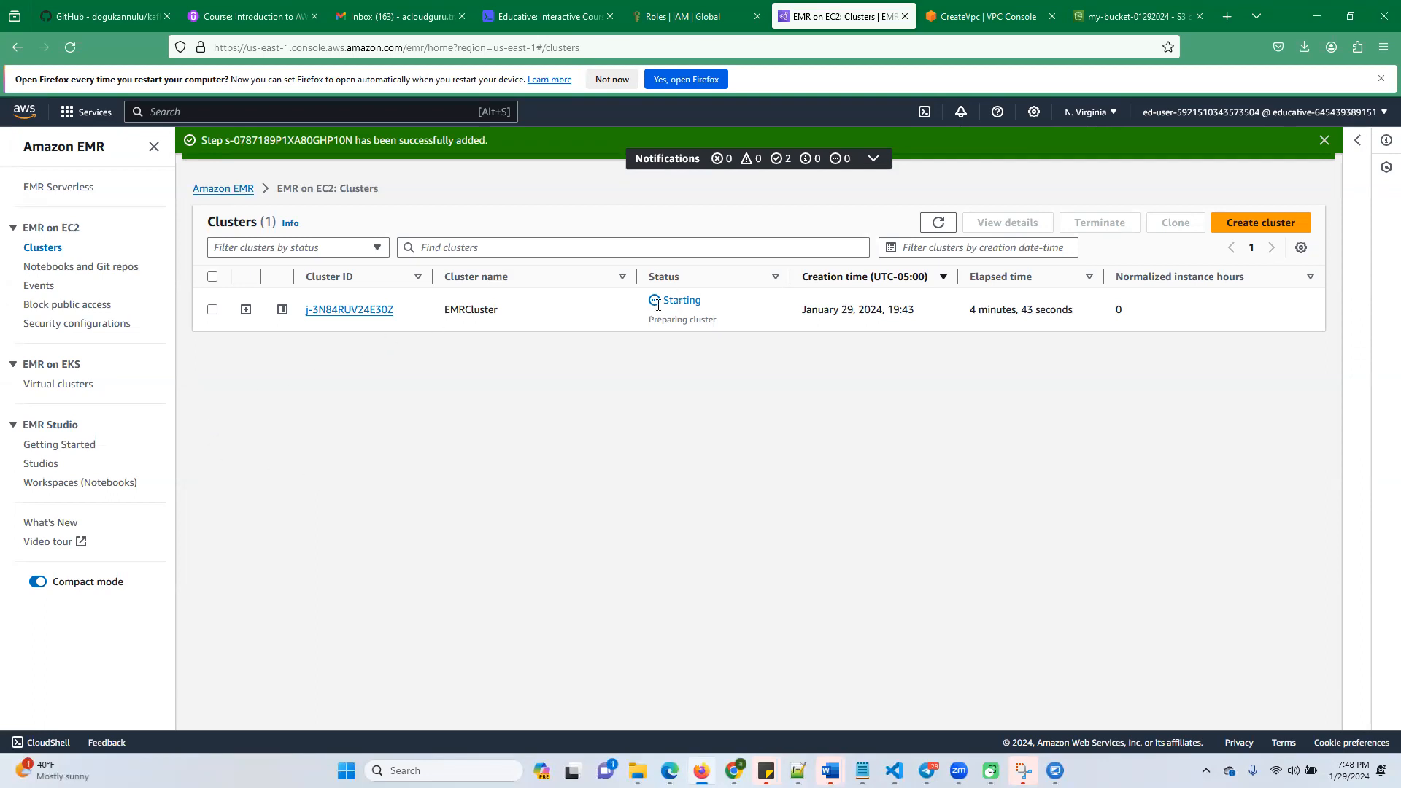
Open EMRCluster's step list and refresh the Word count step's log files
left_click(349, 311)
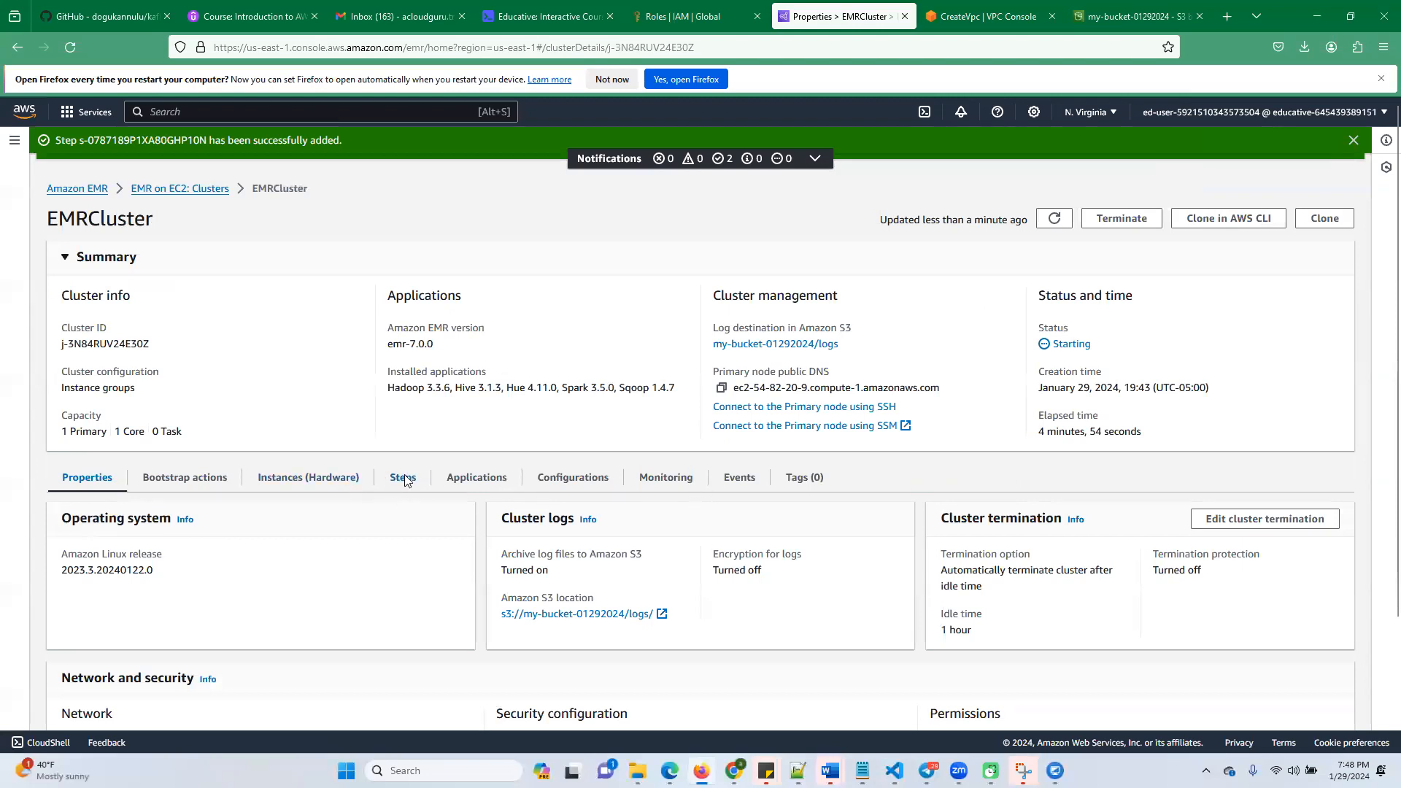
left_click(404, 478)
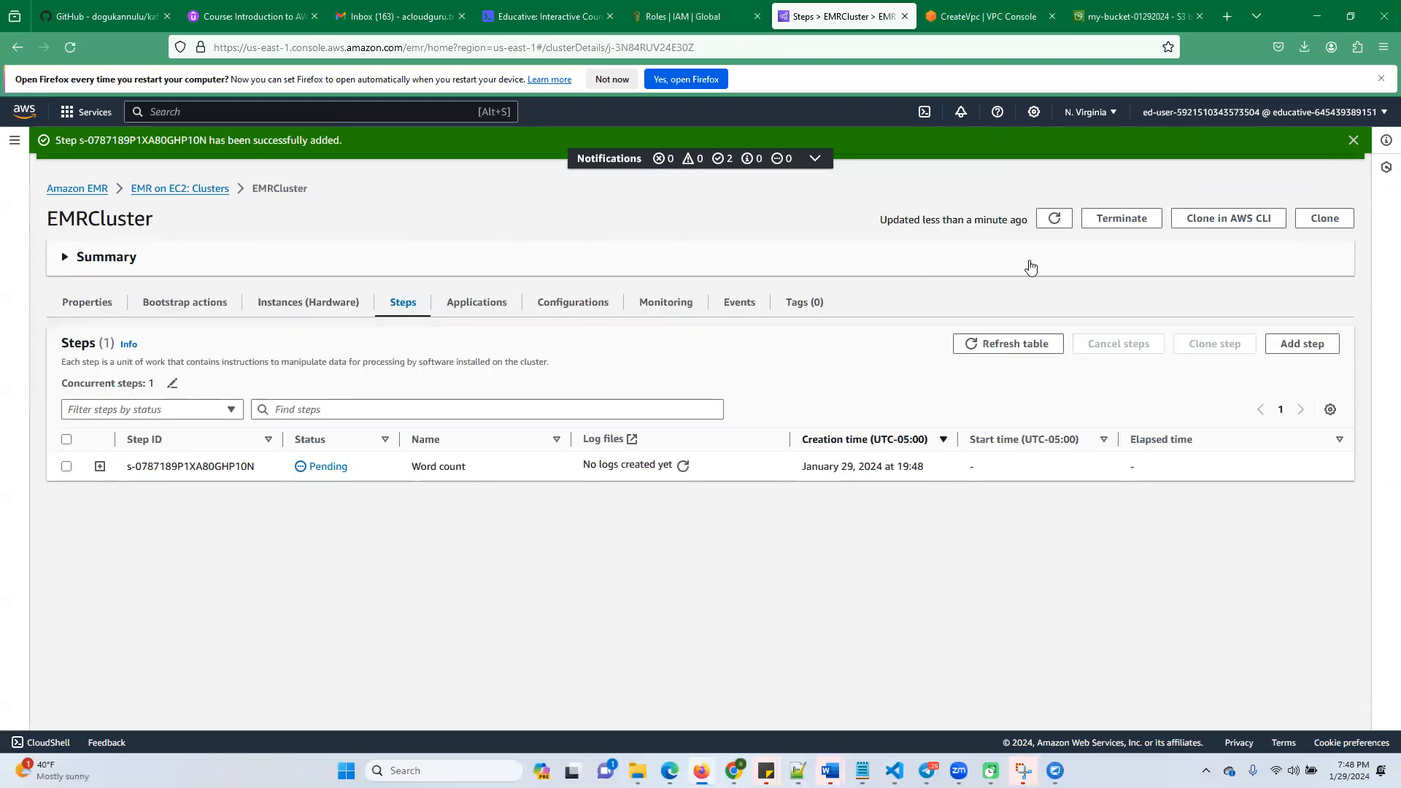
left_click(683, 467)
left_click(683, 467)
left_click(683, 467)
Reread the lab's instructions for running the word count job, then return to EMRCluster's steps
left_click(548, 16)
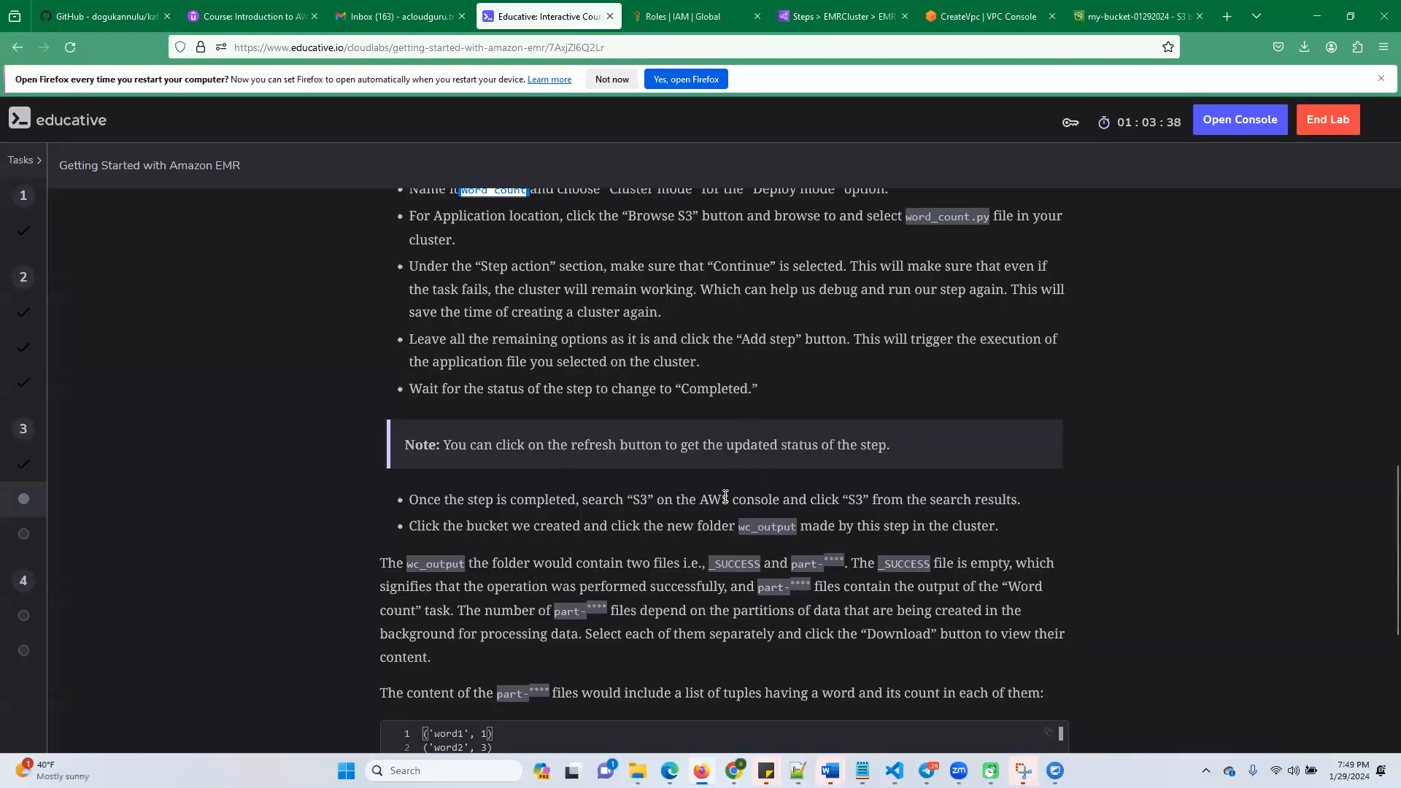
scroll(725, 496, "up", 2)
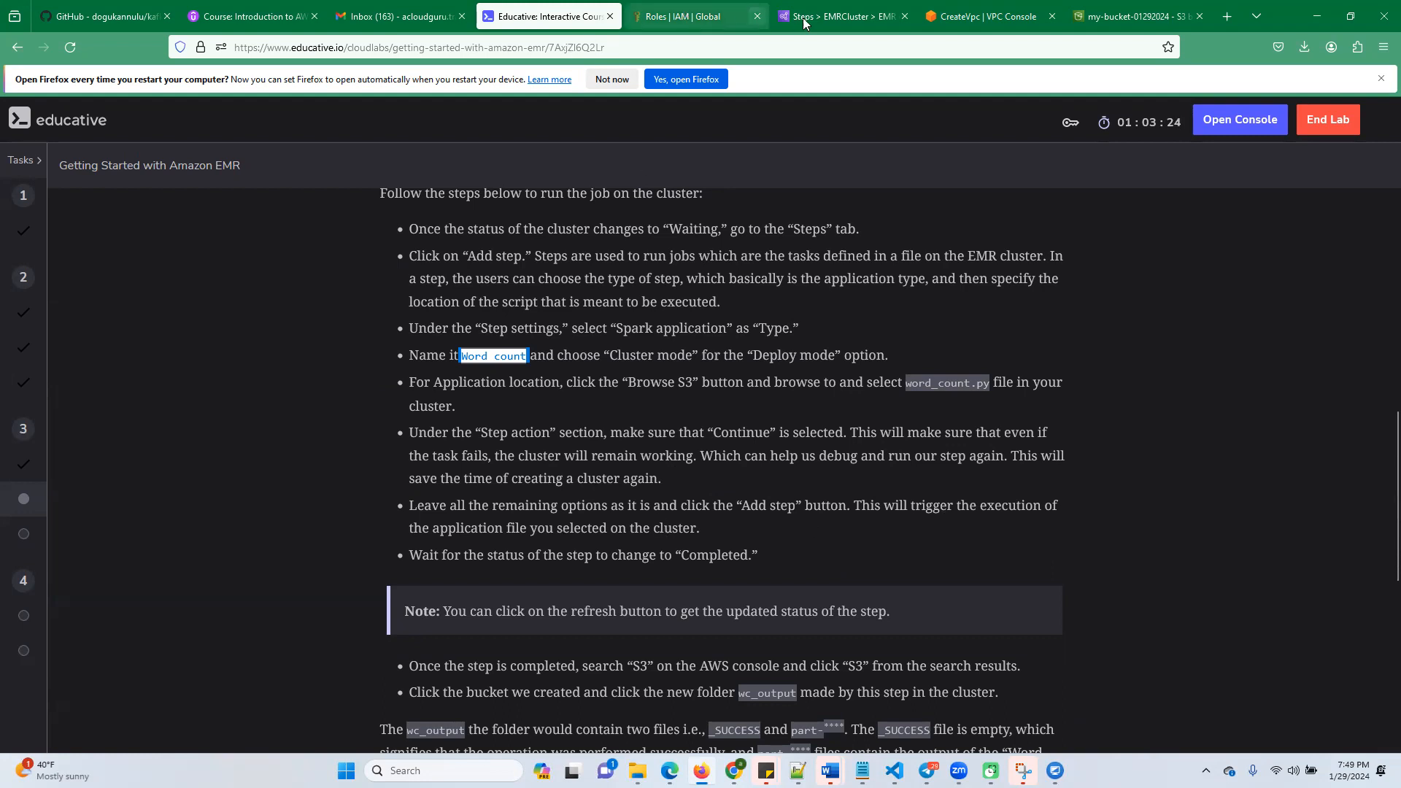
left_click(832, 16)
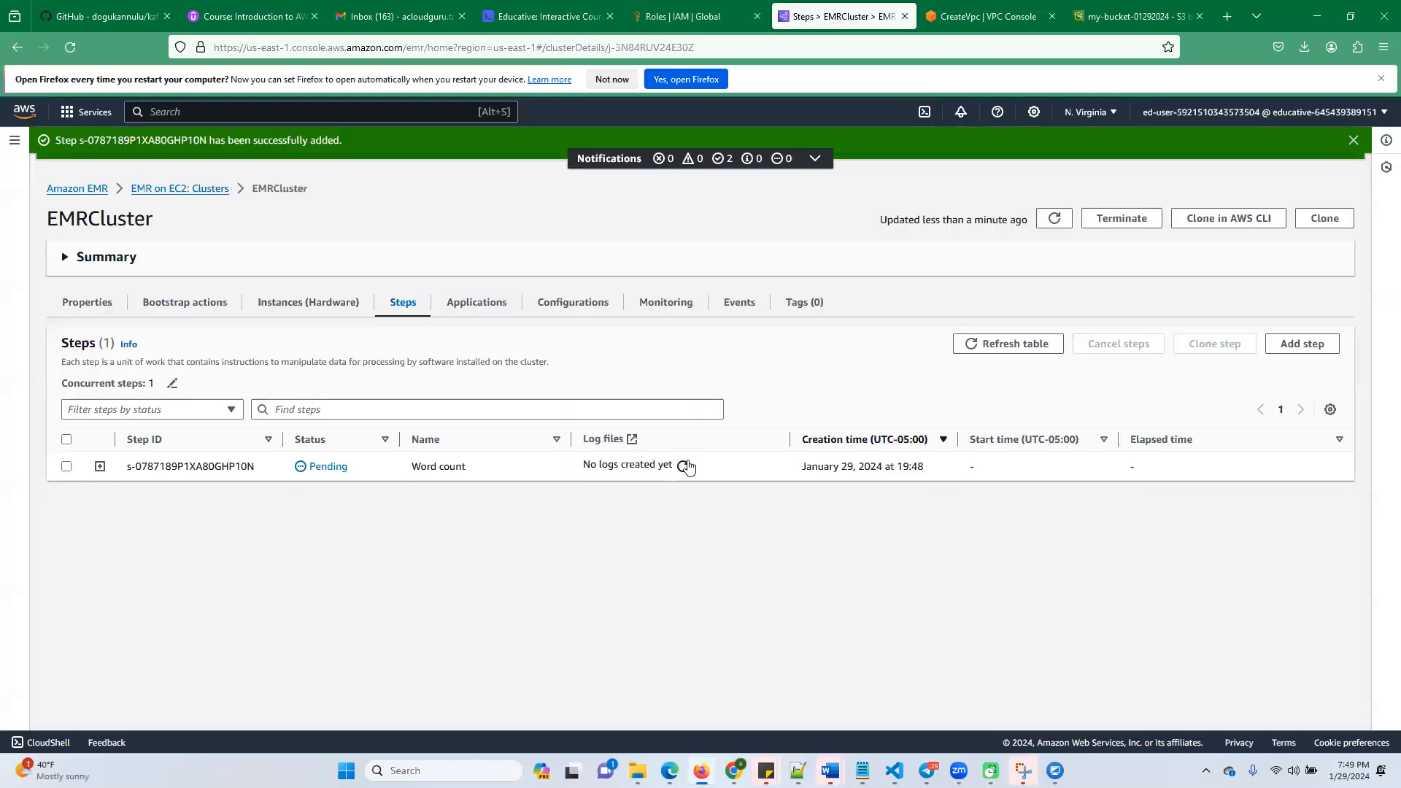
Reload the EC2 cluster list and refresh it several times to check EMRCluster's status
left_click(204, 190)
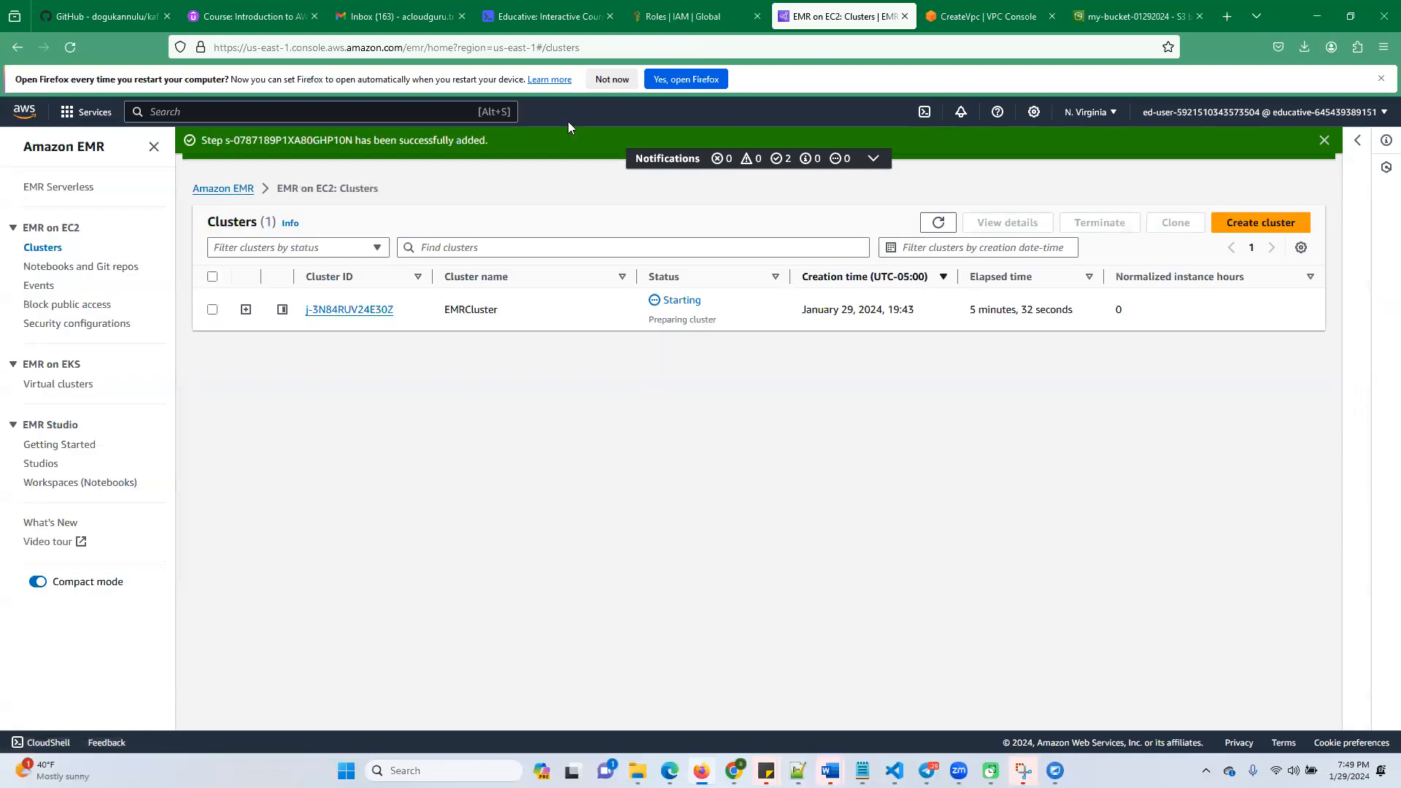
left_click(576, 48)
key("Return")
left_click(939, 224)
left_click(939, 227)
left_click(939, 227)
left_click(937, 227)
Examine the Mac/Linux SSH command for connecting to EMRCluster's primary node, then close the instructions
left_click(375, 312)
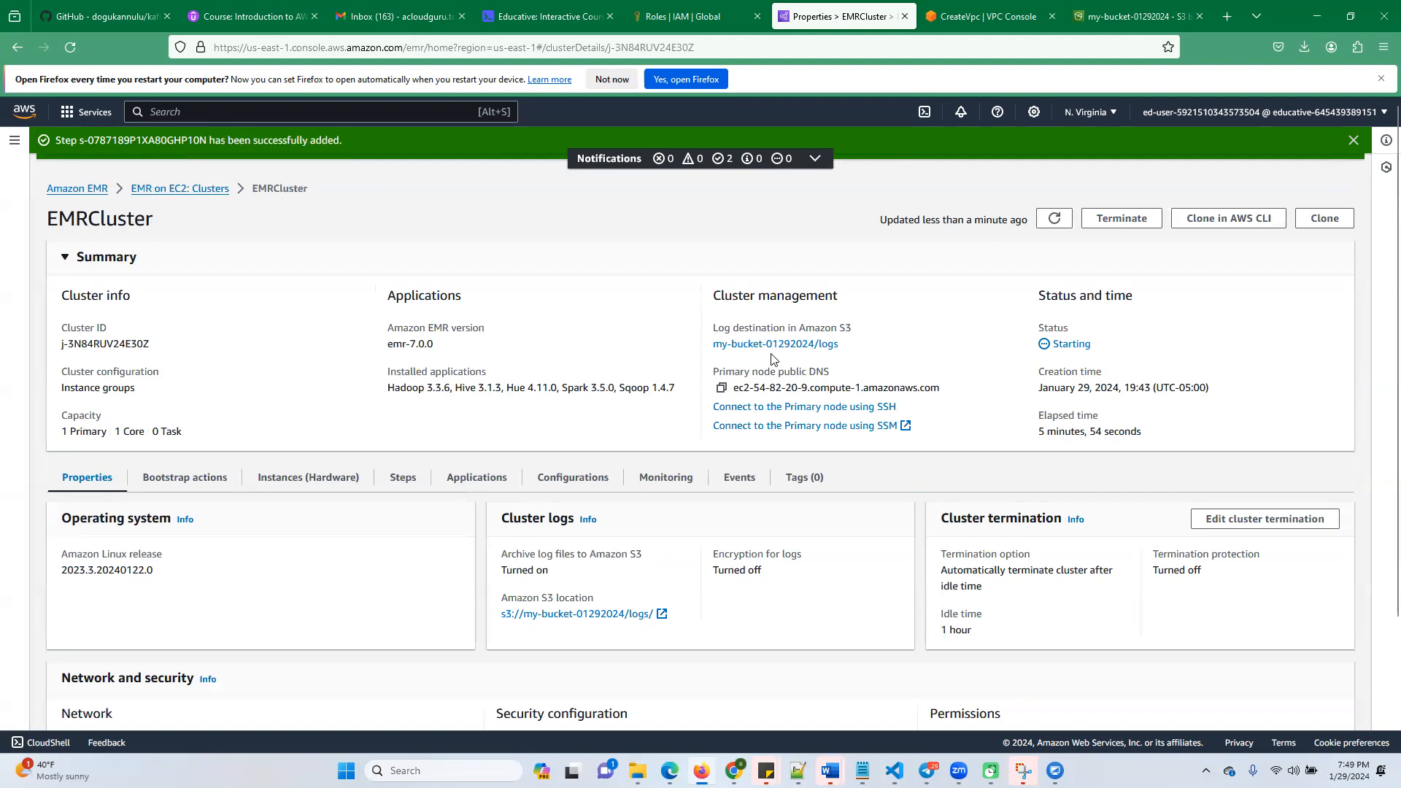
scroll(773, 358, "down", 1)
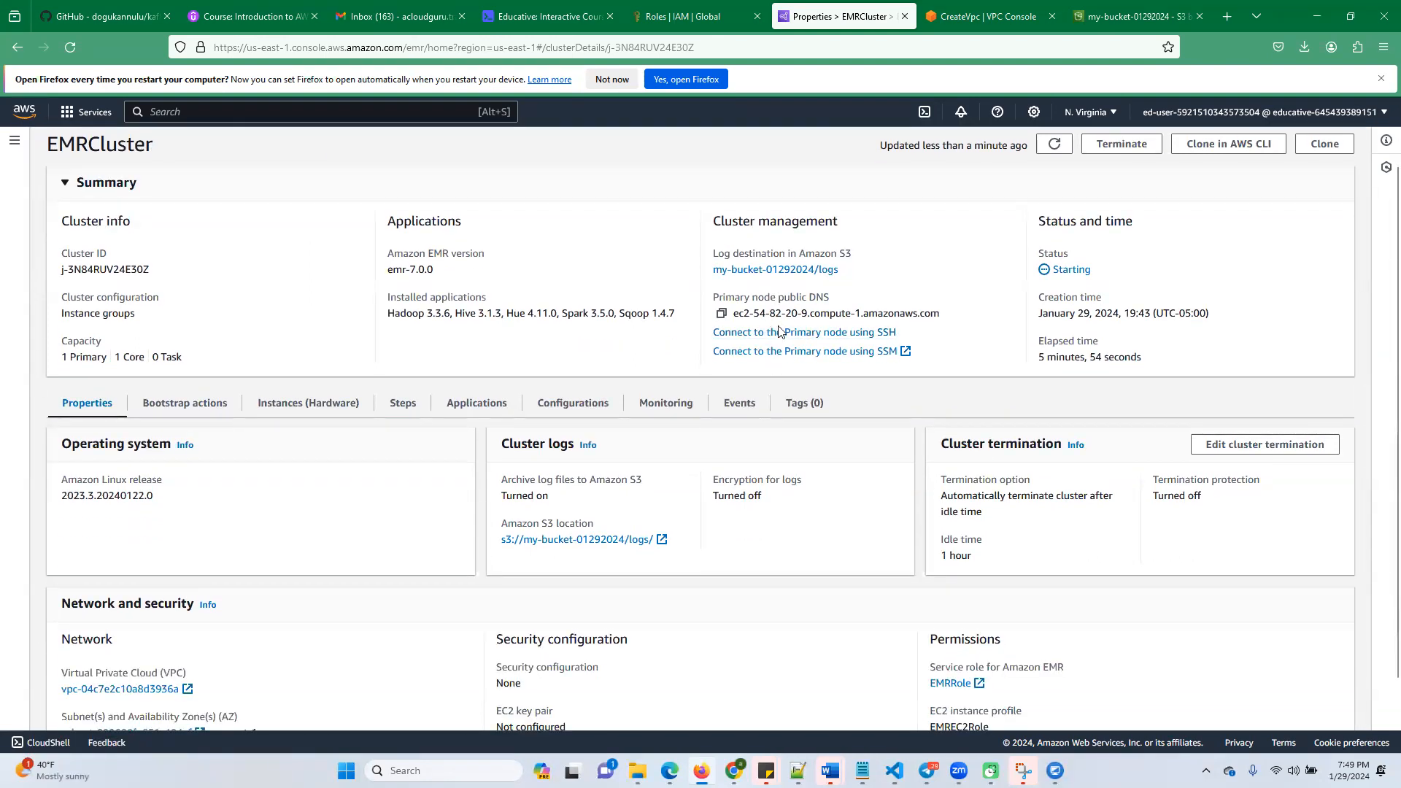
left_click(786, 333)
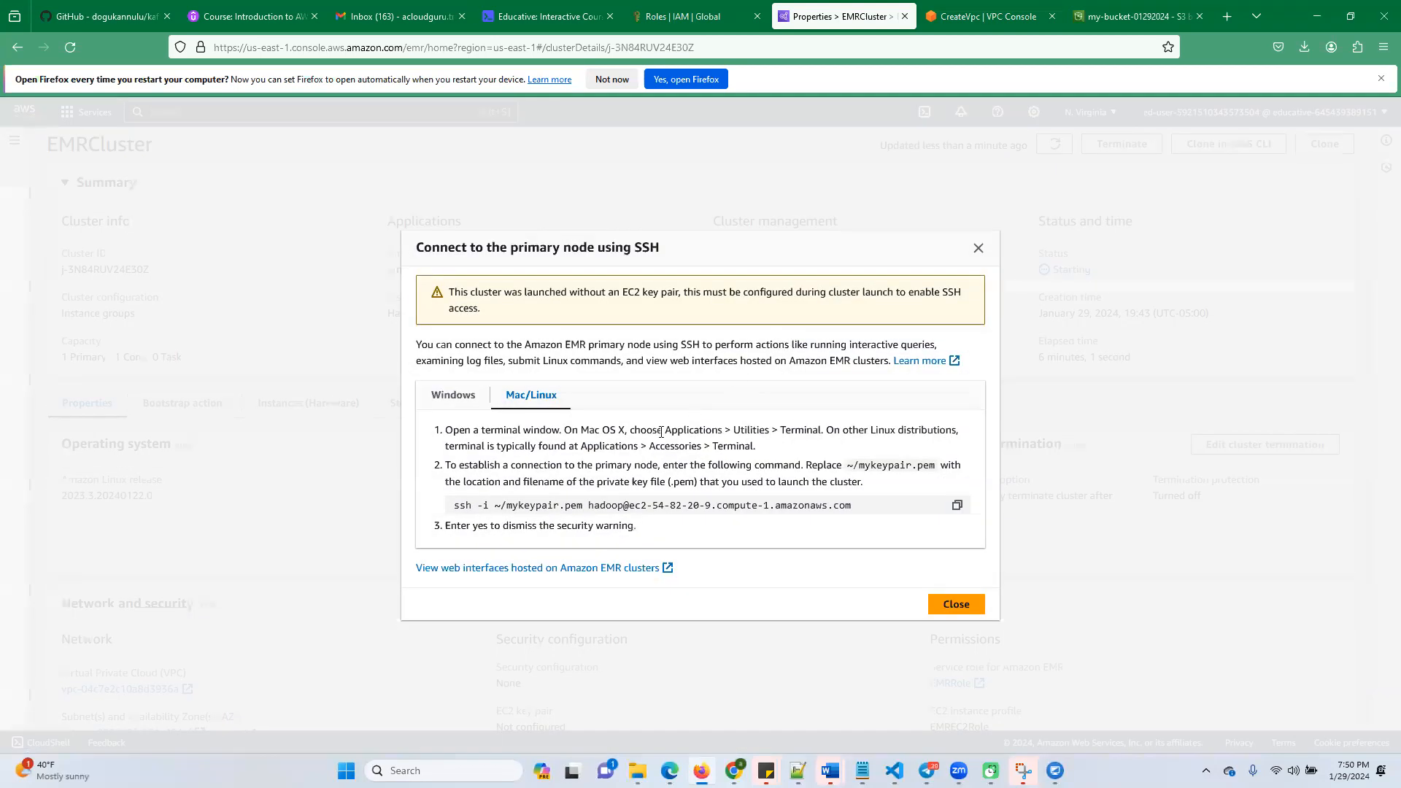
left_click_drag(712, 507, 743, 506)
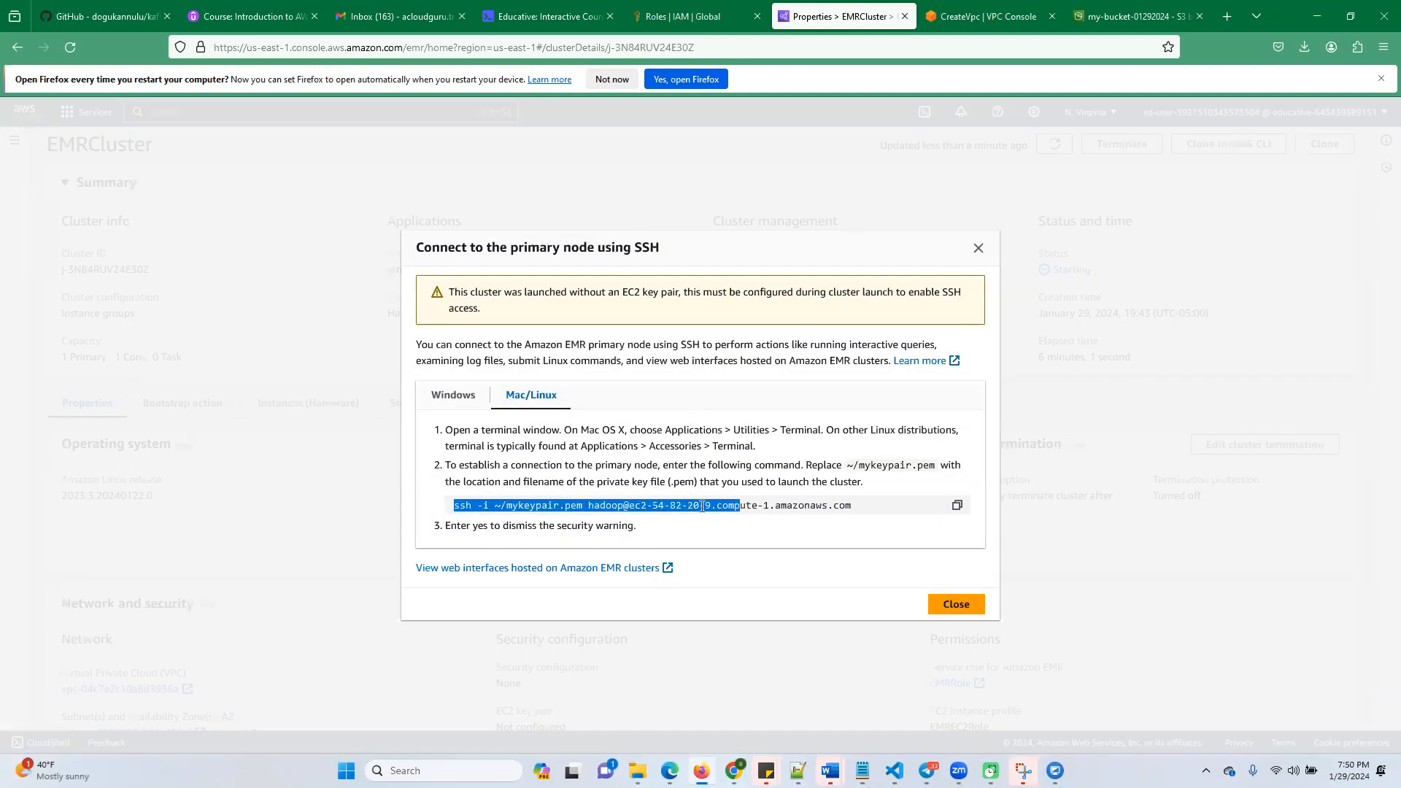
left_click(589, 506)
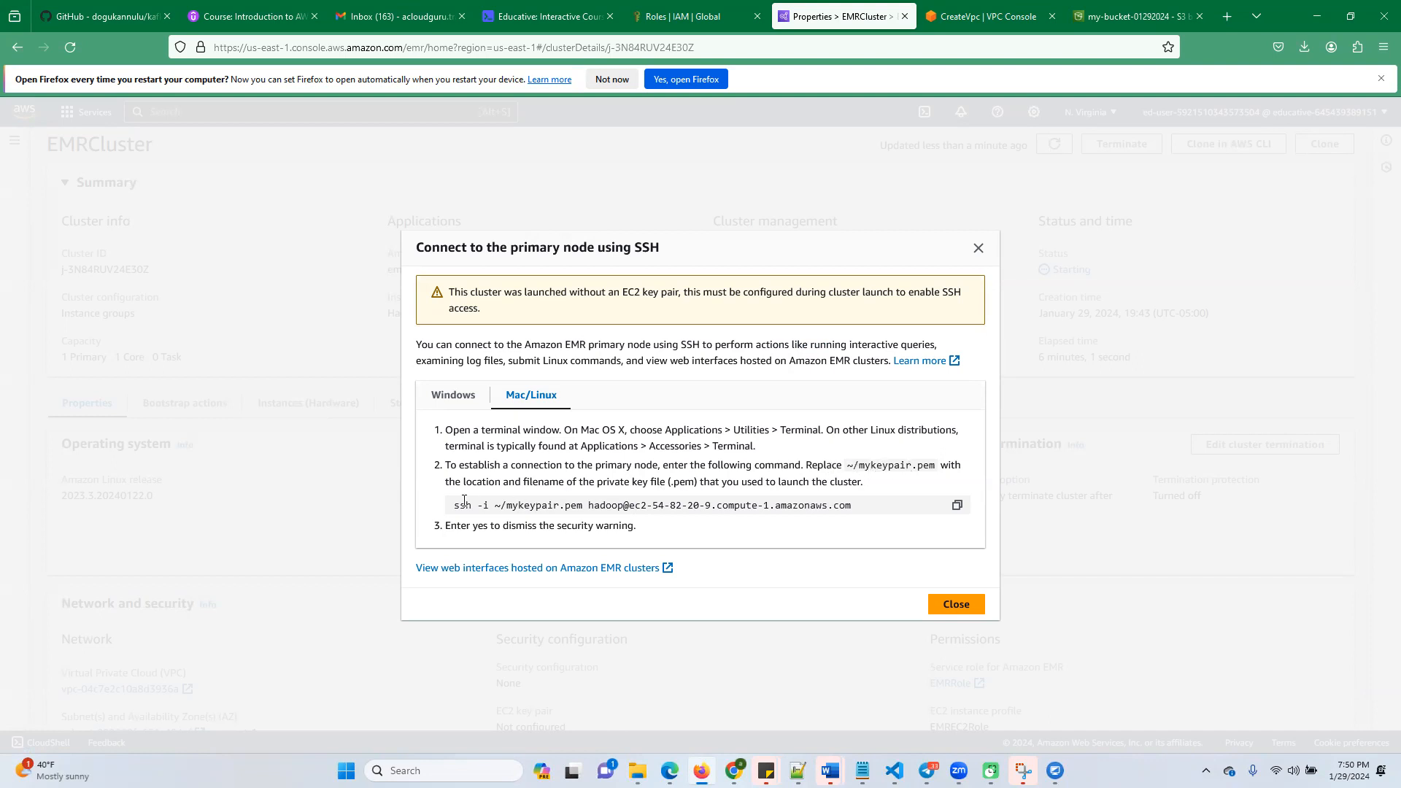
left_click_drag(452, 507, 851, 504)
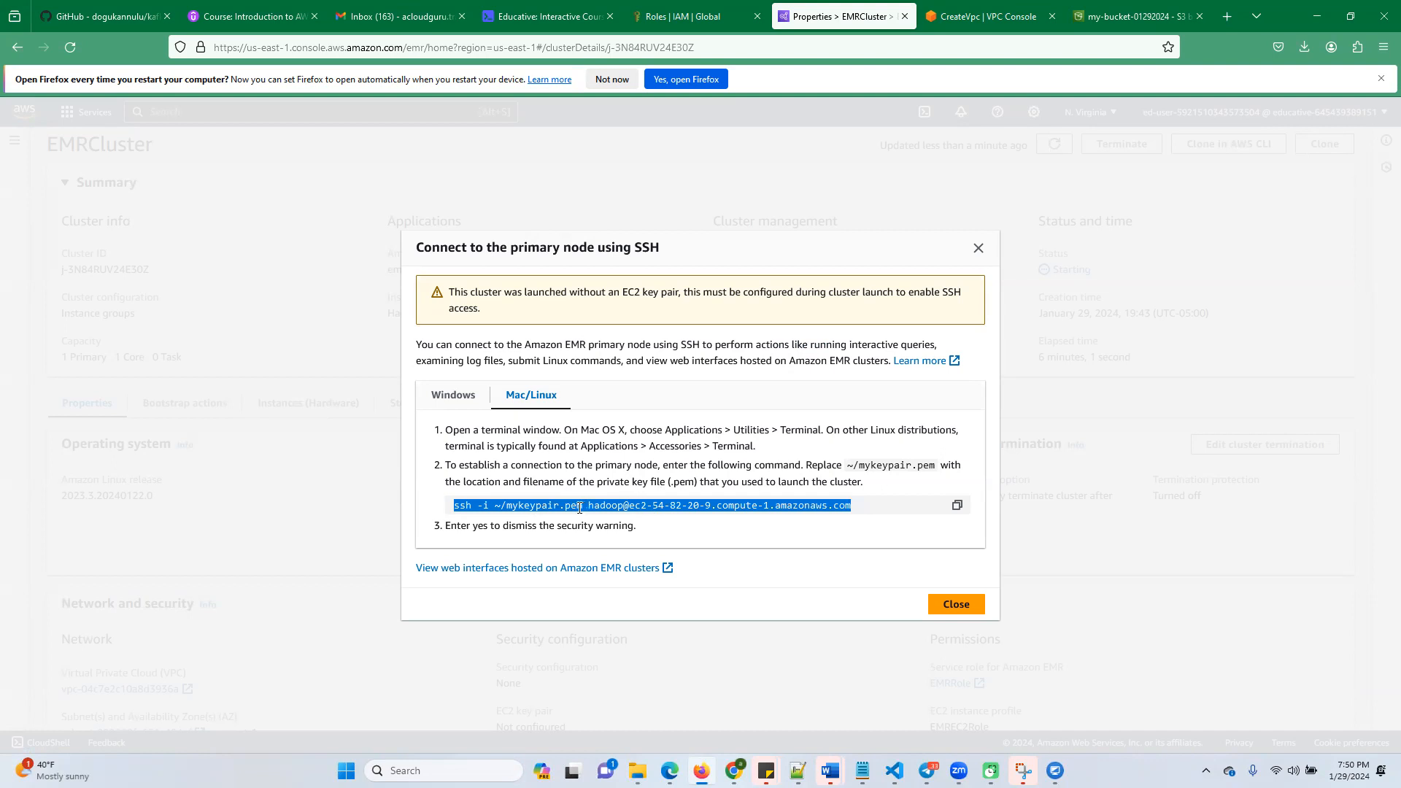
left_click(491, 502)
left_click_drag(452, 504, 858, 509)
left_click(733, 508)
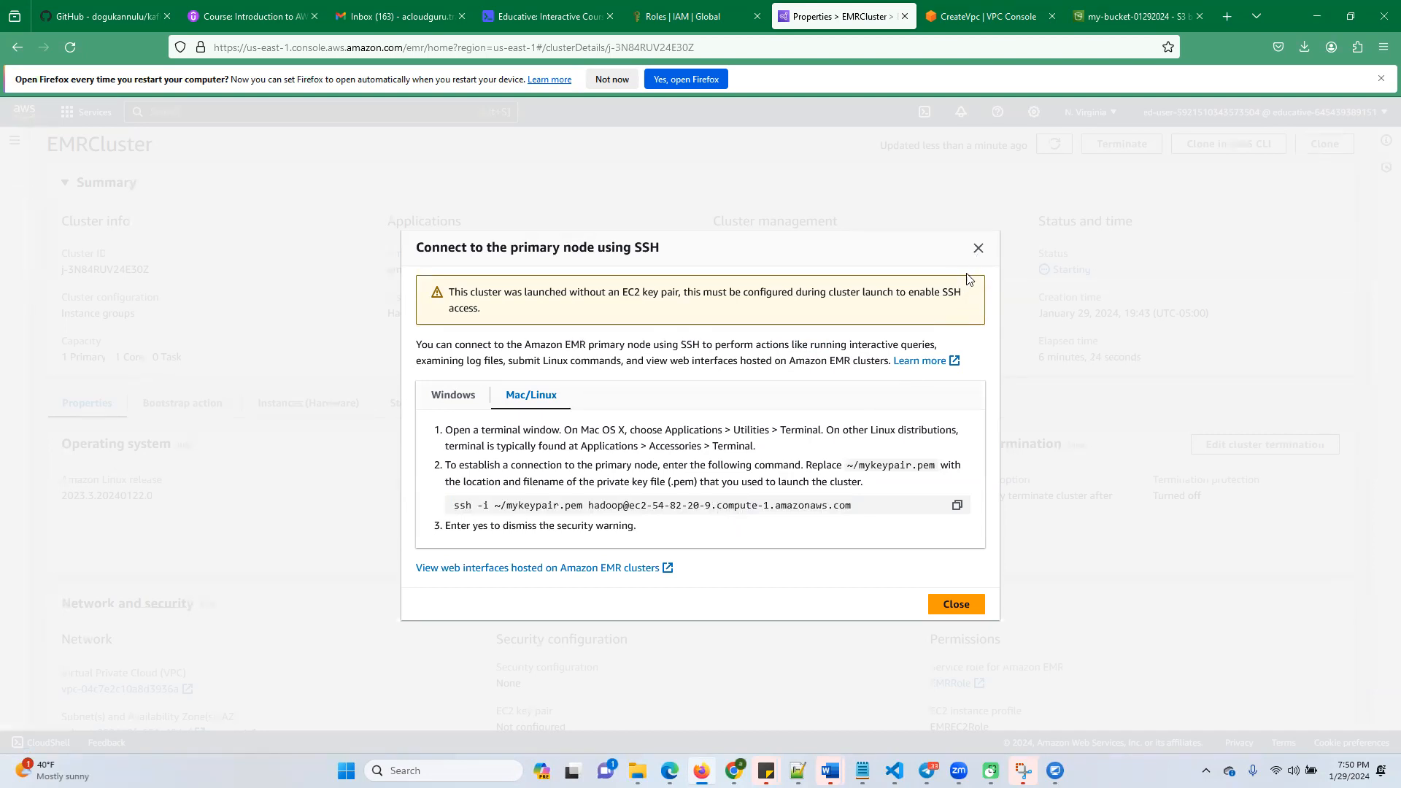
left_click(979, 248)
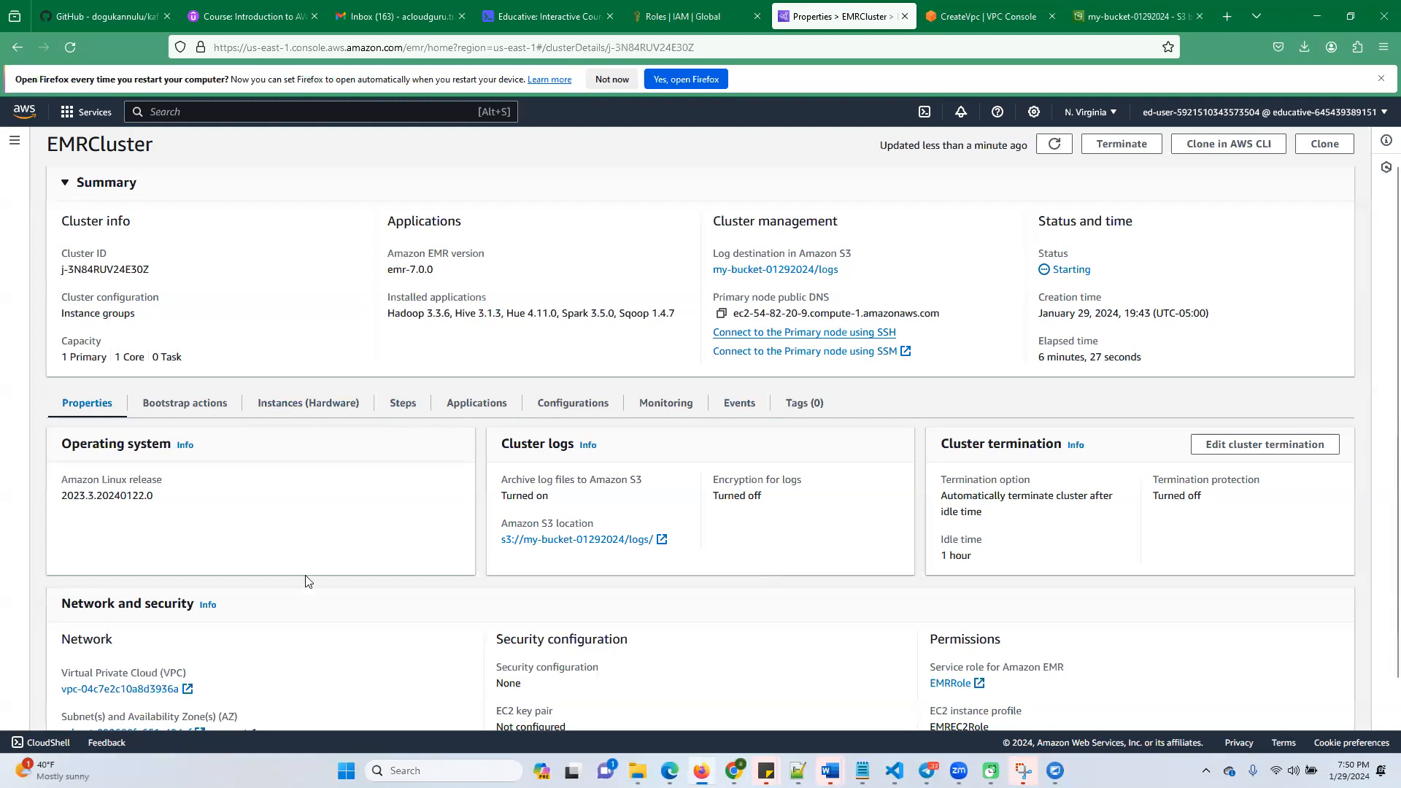
Switch to Notepad++ and begin a new document with the command "spark-submit s3://"
left_click(798, 770)
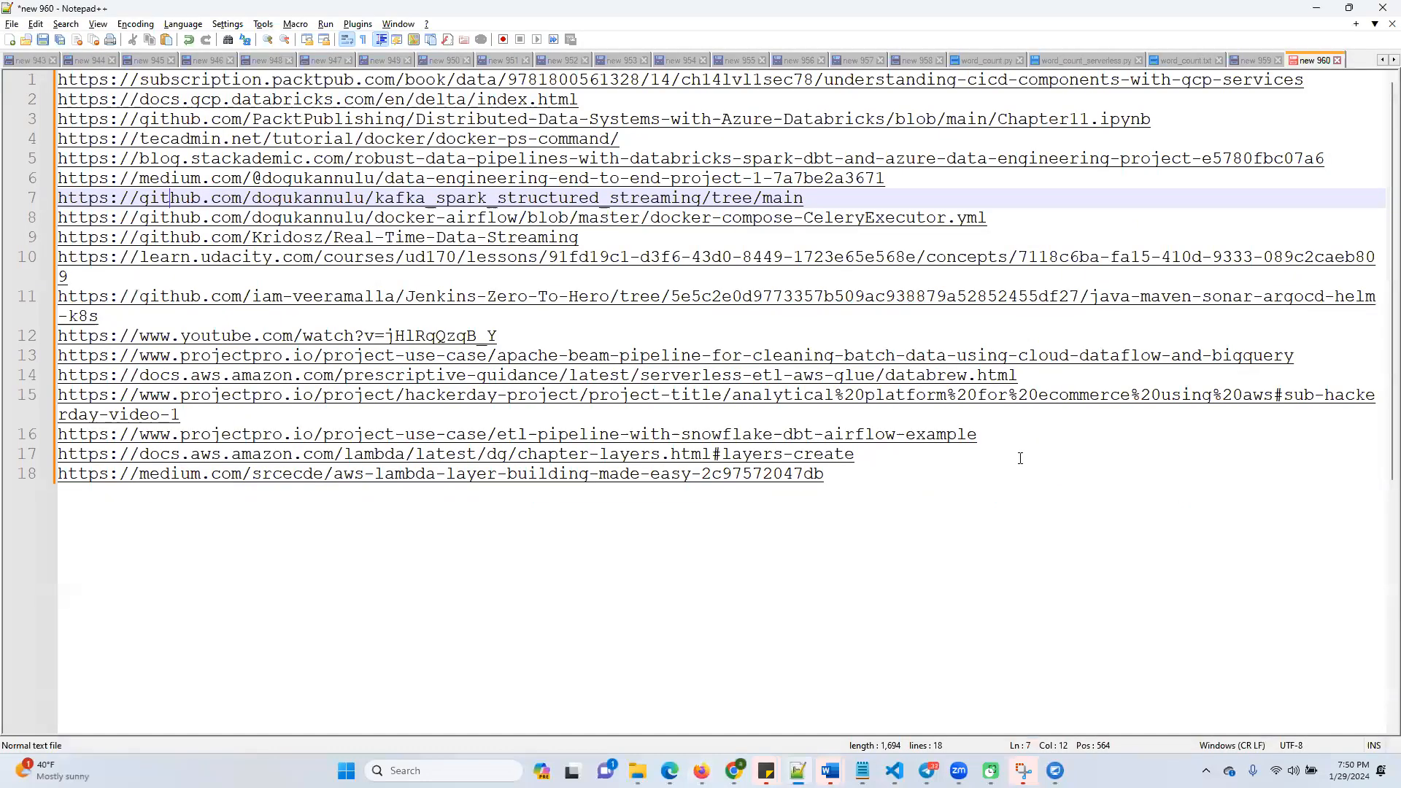
key("ctrl+n")
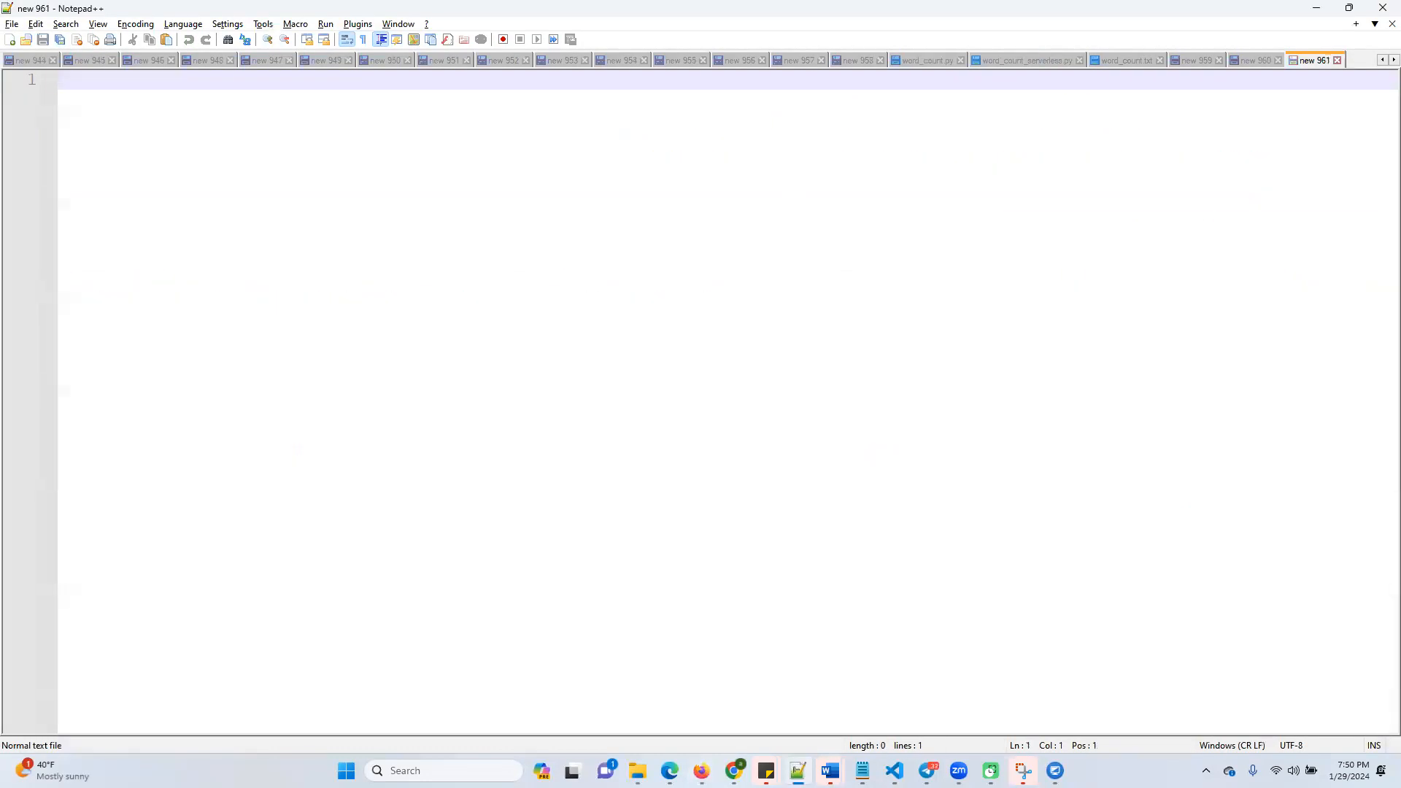
type("spark-submit ")
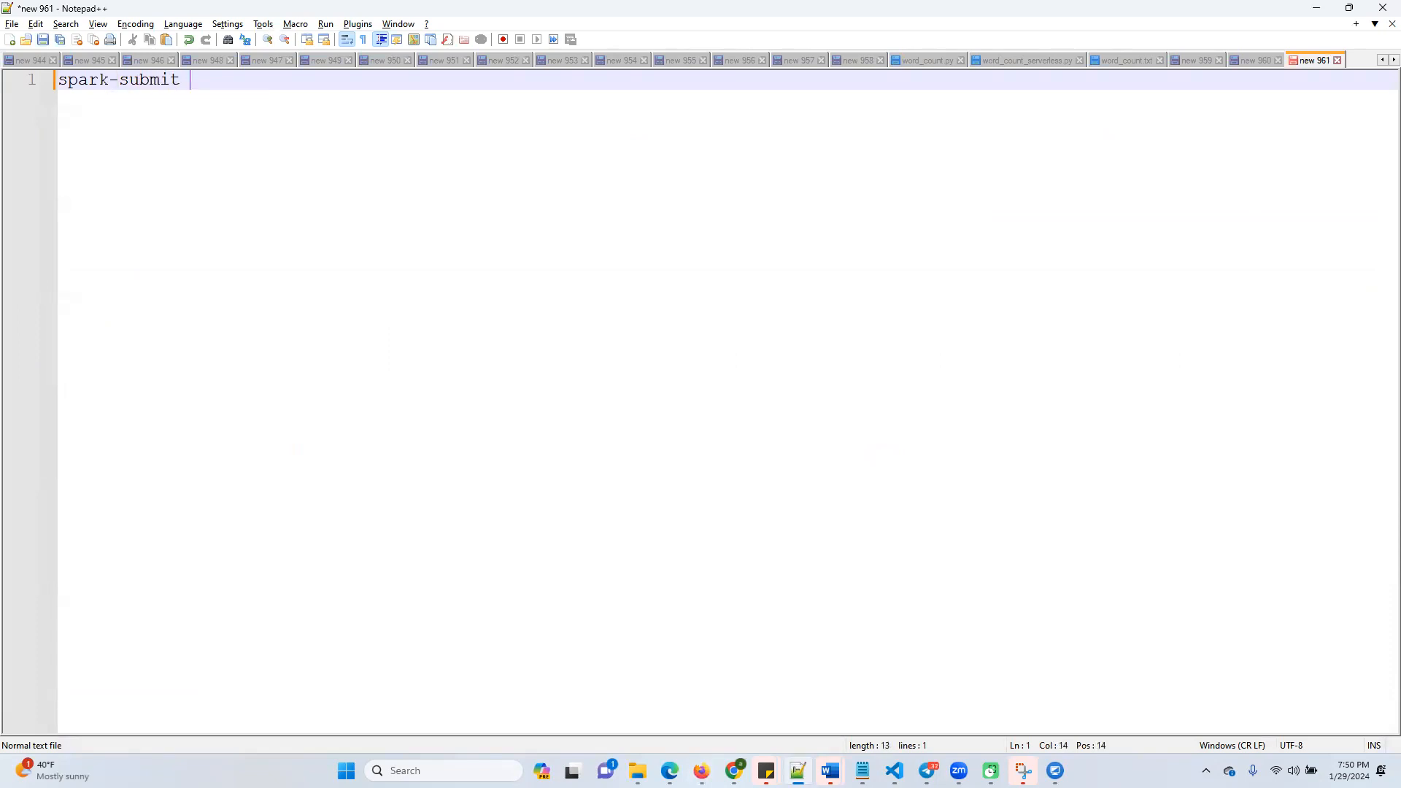
type("s")
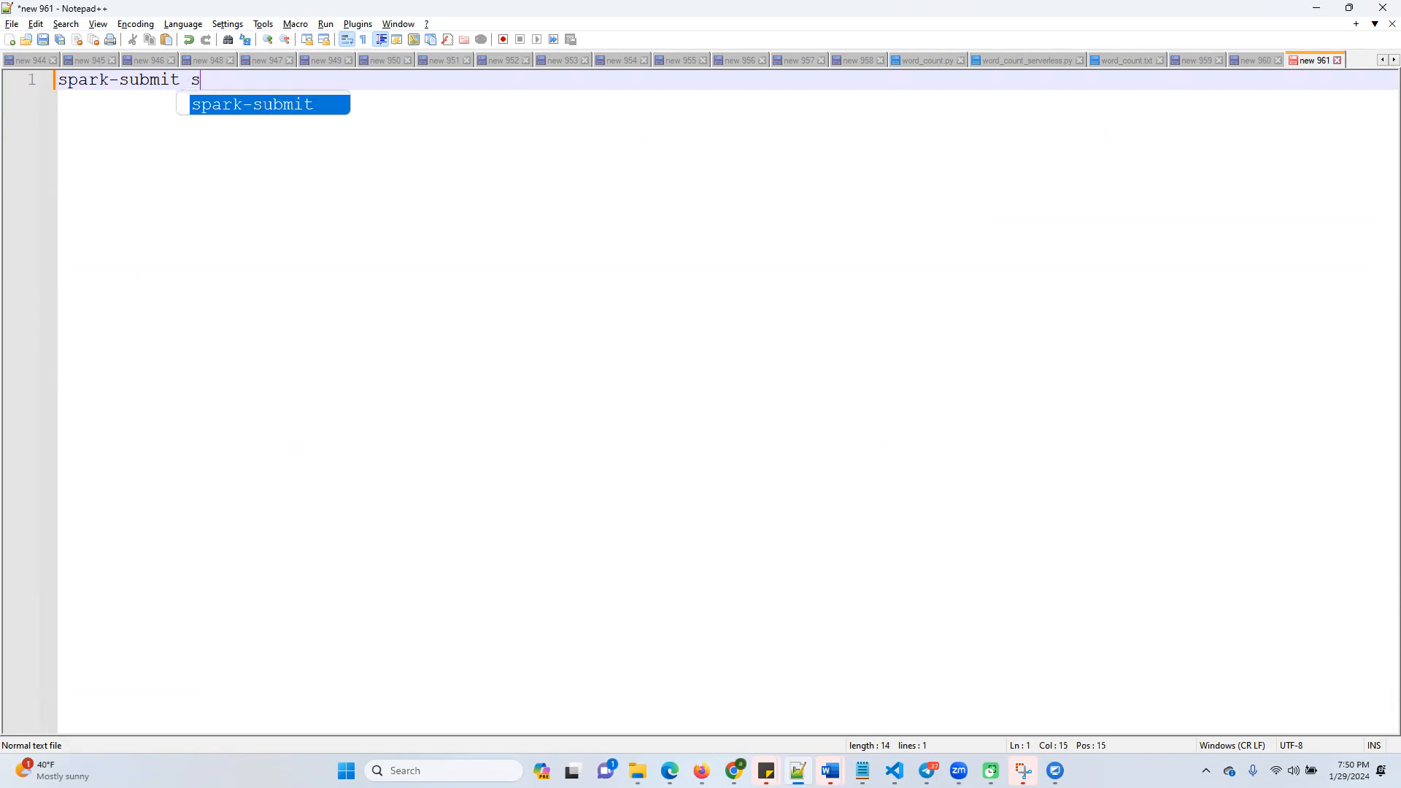
type("3://")
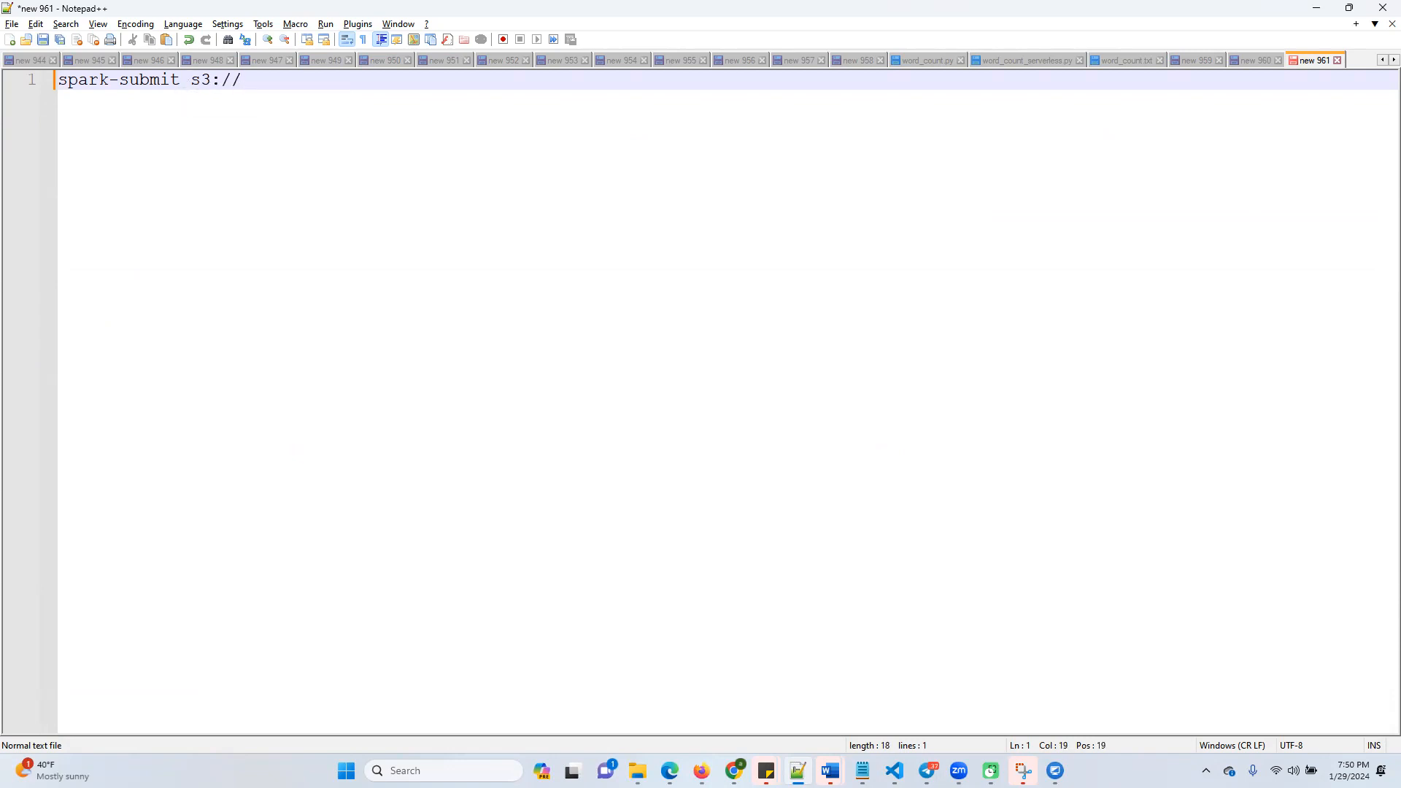
type("my-bucket-2029-01")
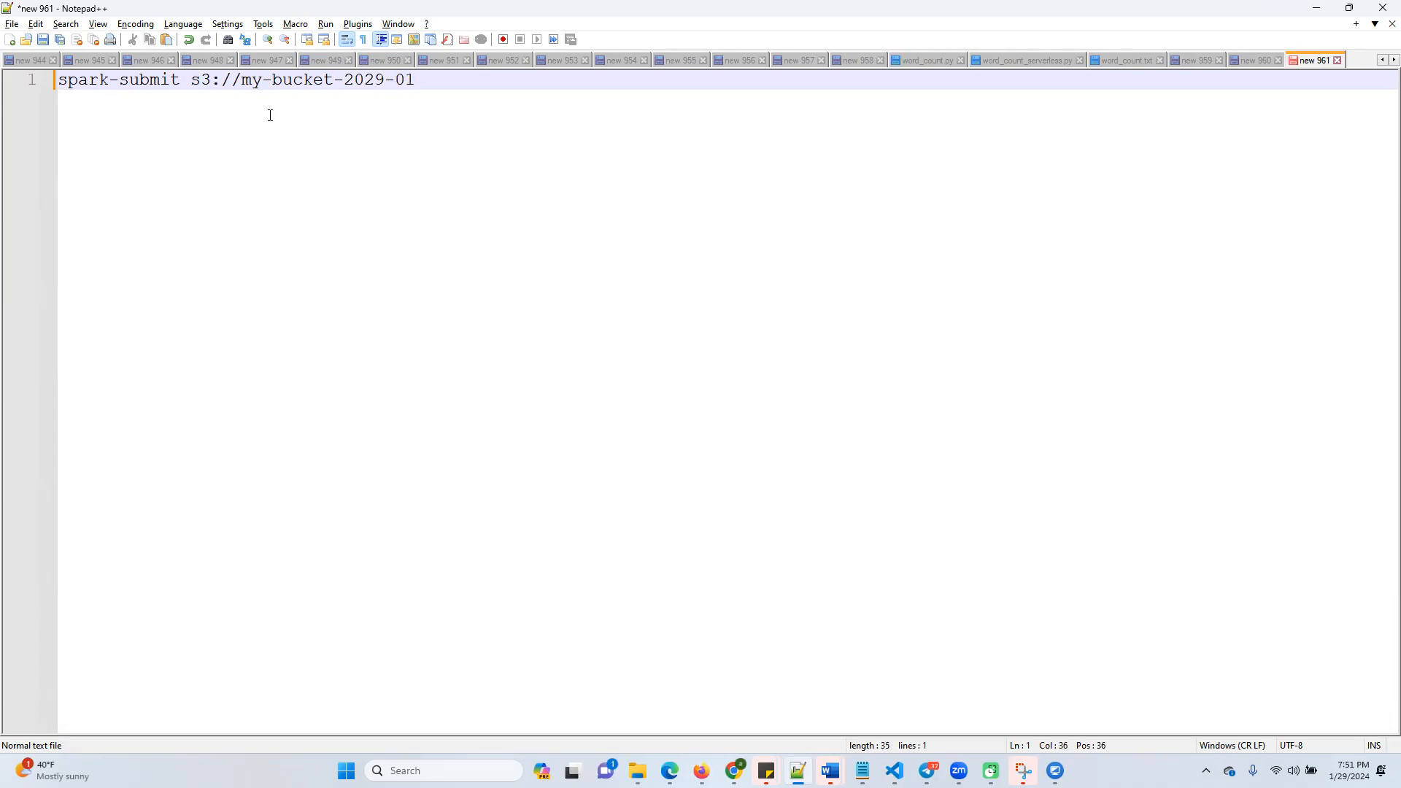
Complete the S3 path in the spark-submit command as my-bucket-2029-01-29/word_count.py
type("-29/word_count.py")
left_click_drag(600, 80, 52, 81)
key("End")
left_click_drag(604, 80, 32, 88)
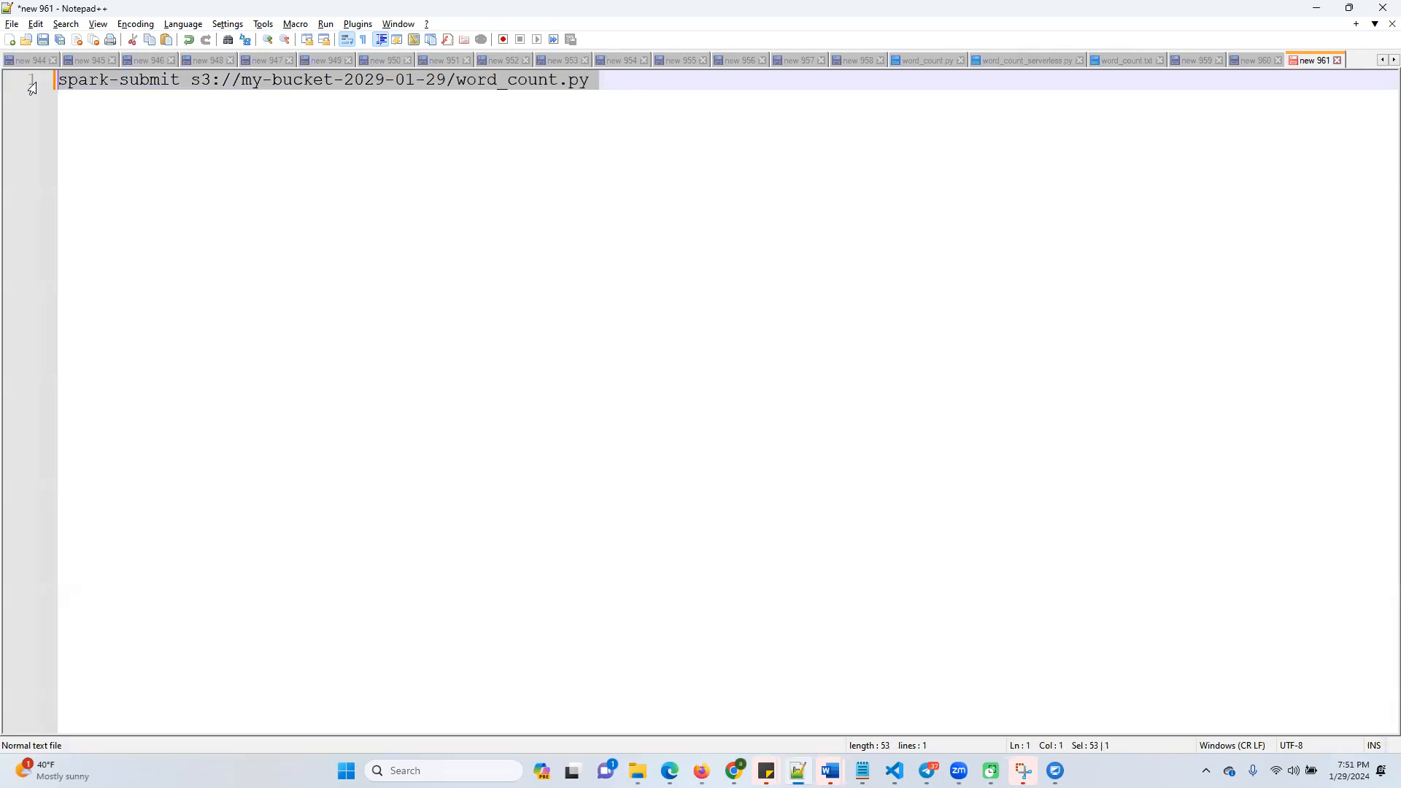
left_click(193, 82)
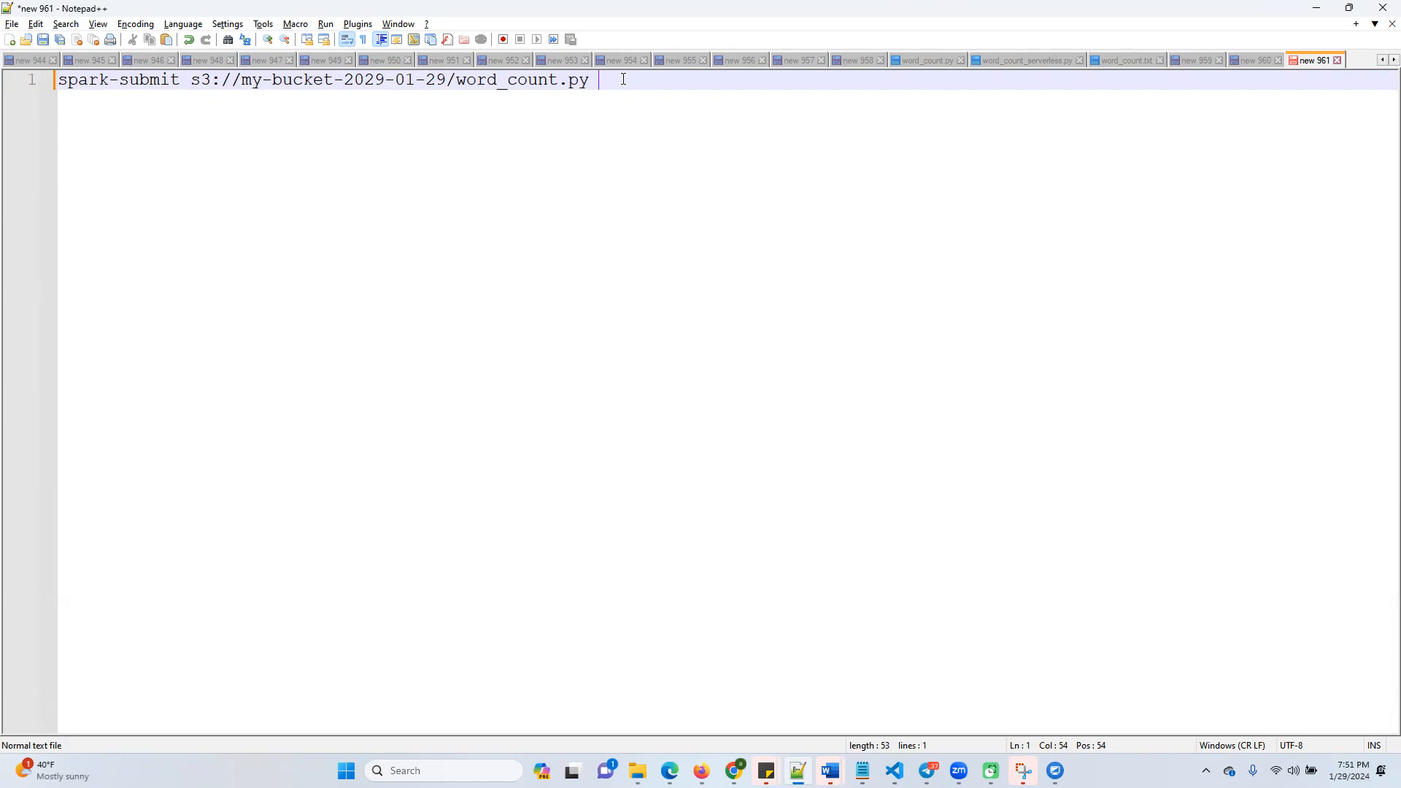
Append the options "--master yarn --deploy-mode cluster" to the spark-submit command
type("--master yarn --deploy-mode clu")
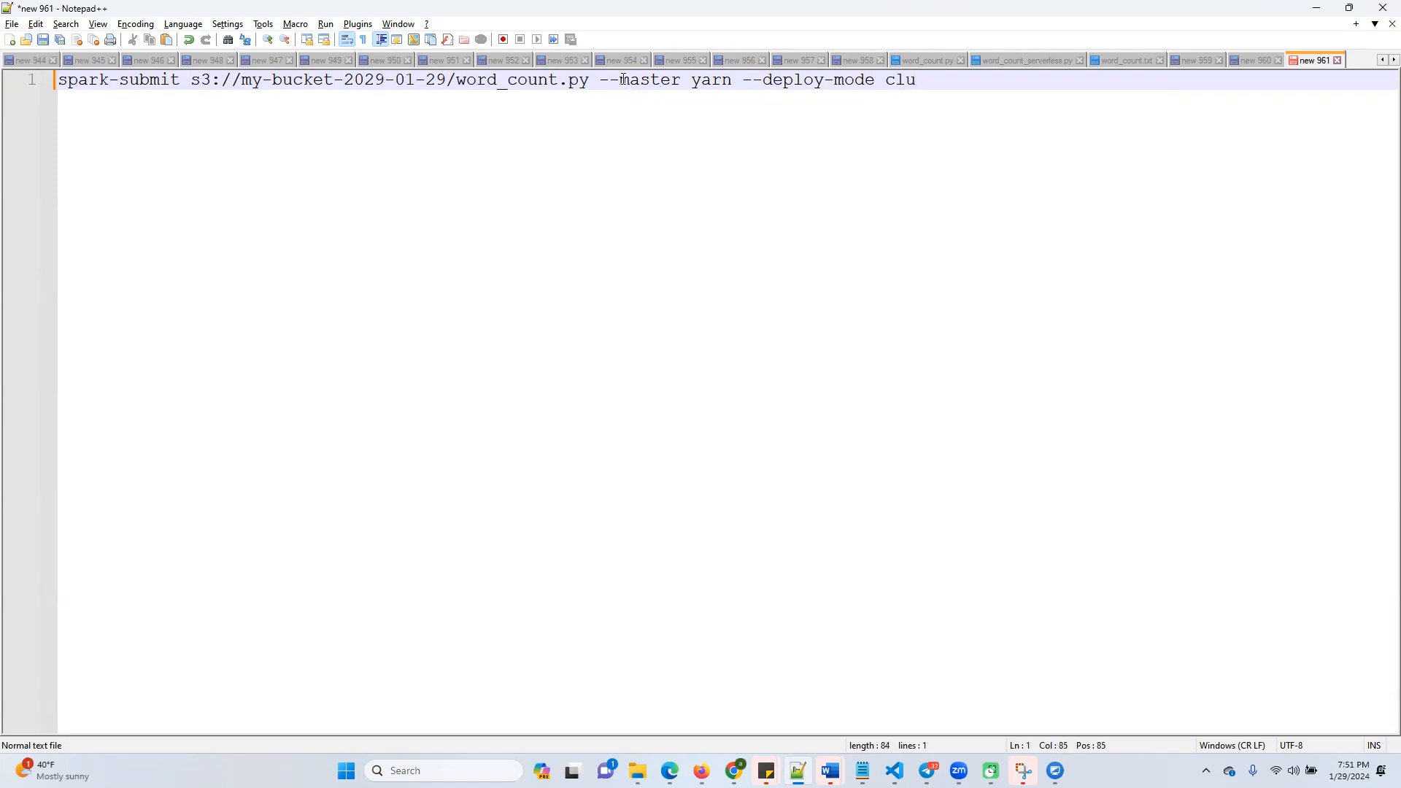
type("ster")
type("    <- EMR master ode")
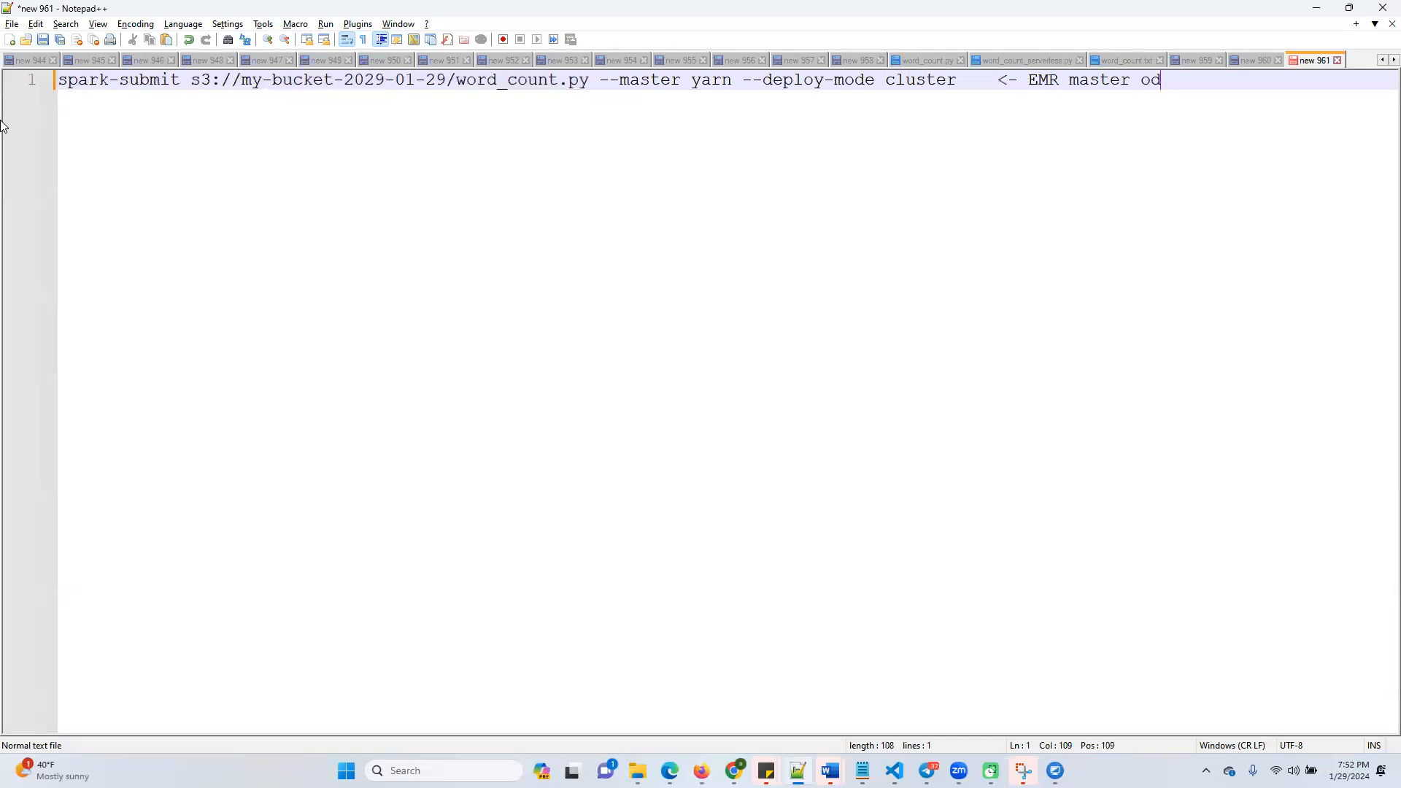
Annotate the end of the spark-submit line with "<- EMR master node" and start a new line
key("BackSpace")
key("BackSpace")
key("BackSpace")
type("nose")
key("BackSpace")
key("BackSpace")
type("de")
key("Return")
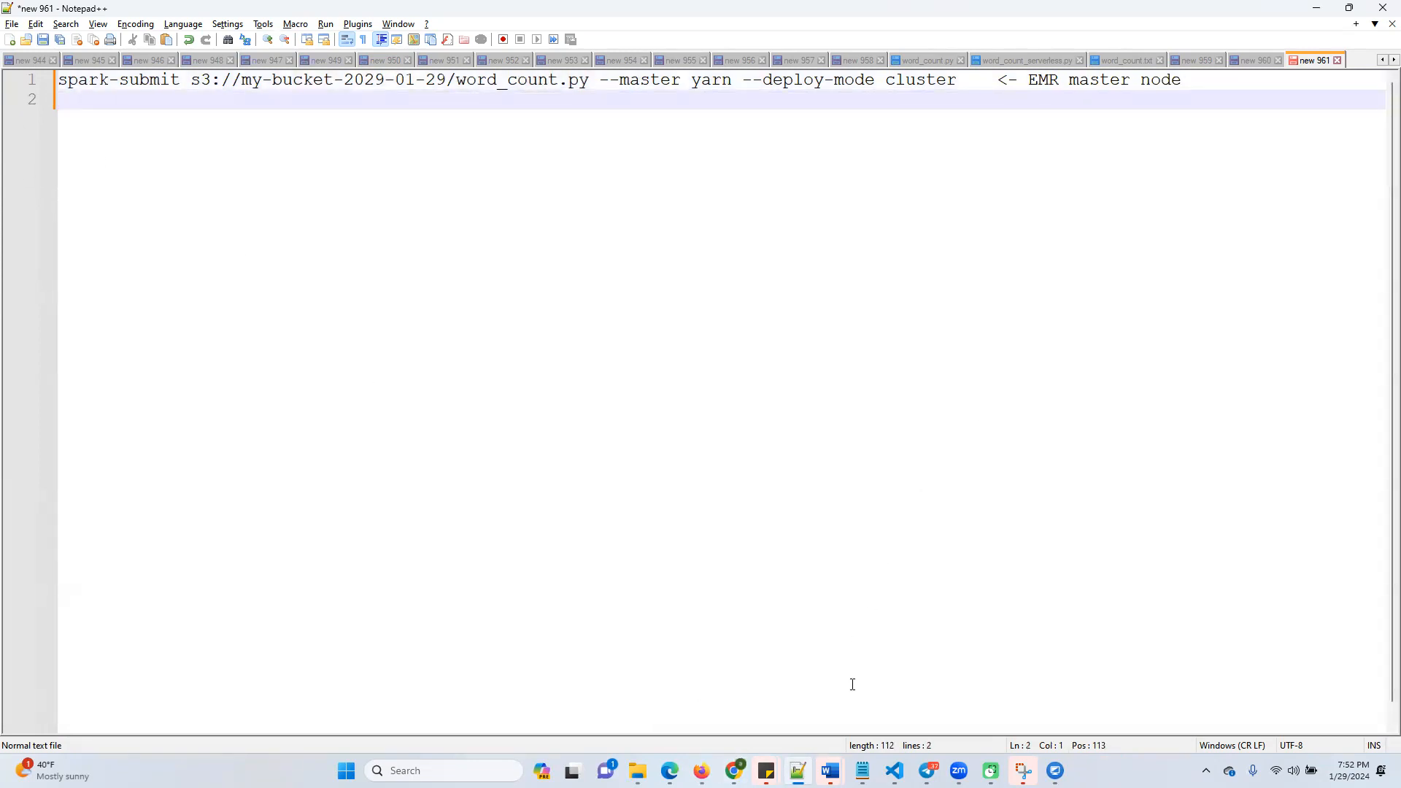
Switch back to EMRCluster in Firefox and copy the SSH command for connecting to the primary node
left_click(735, 724)
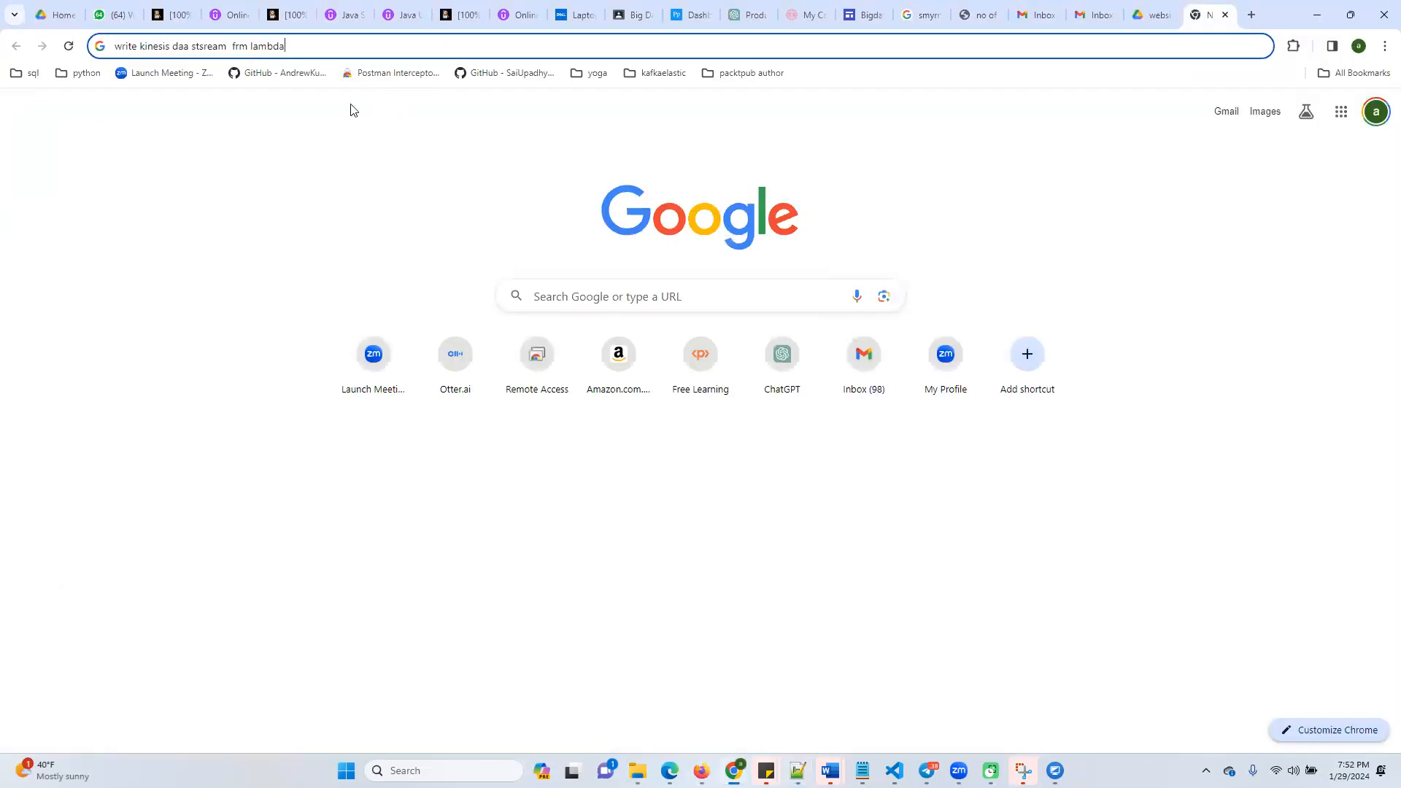
mouse_move(734, 771)
left_click(759, 686)
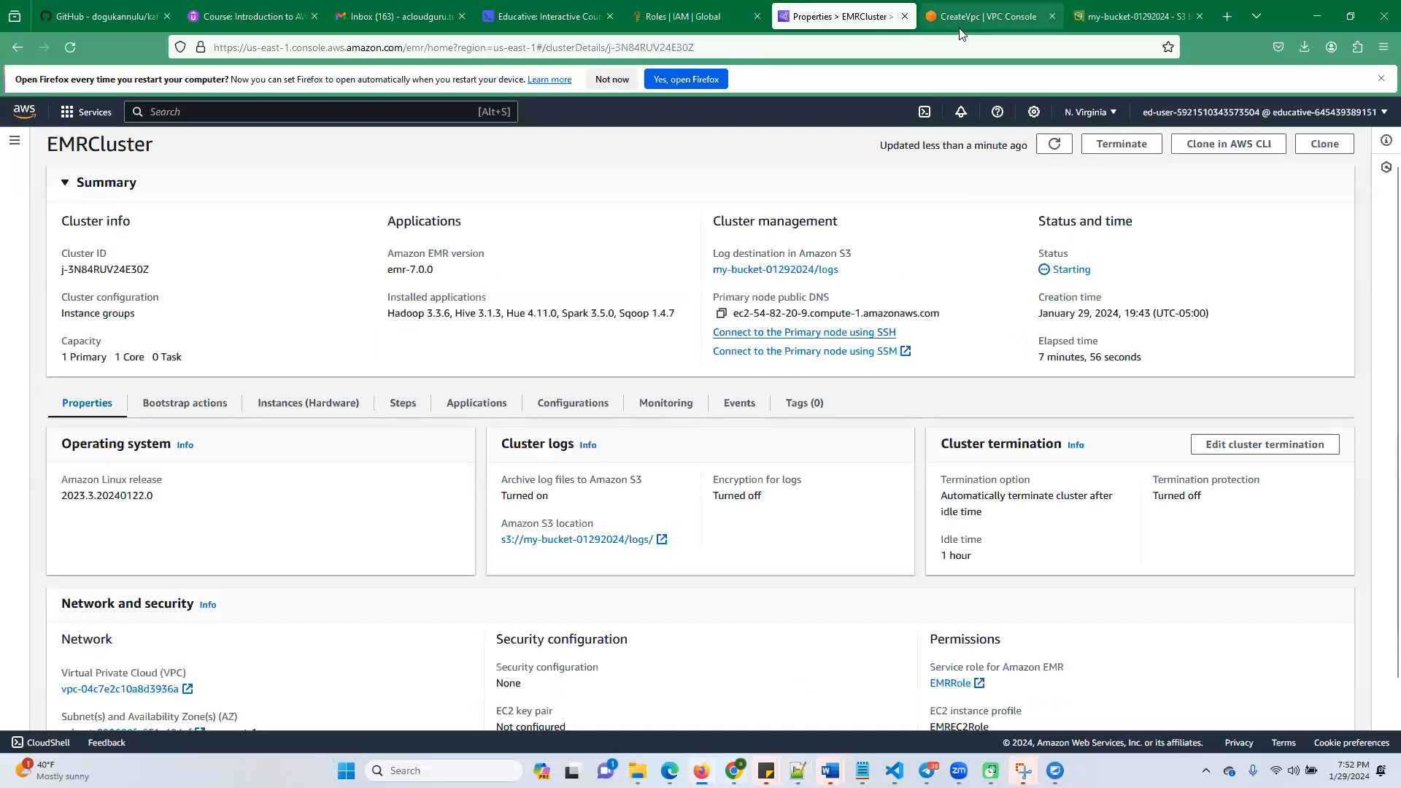
left_click(833, 334)
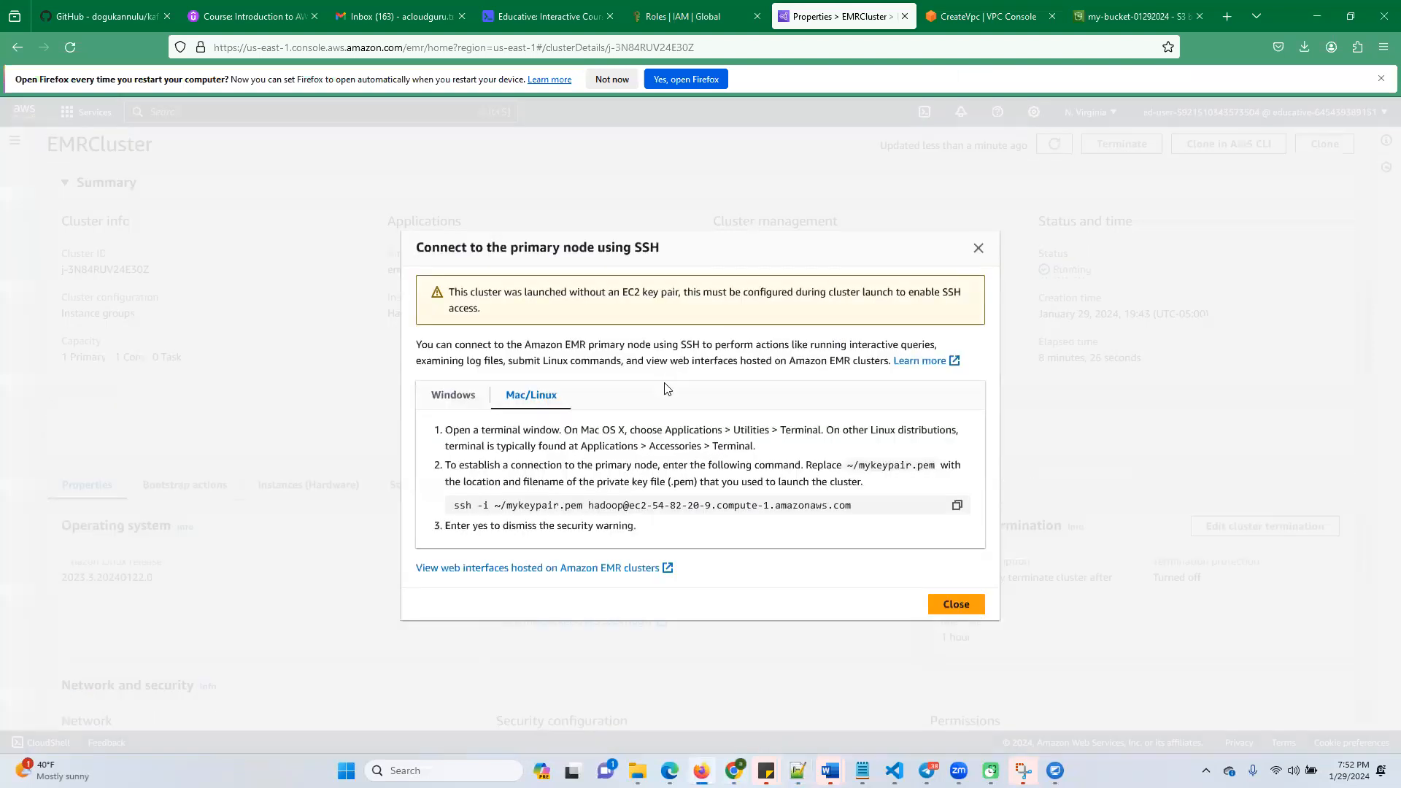
left_click_drag(453, 506, 866, 513)
key("ctrl+c")
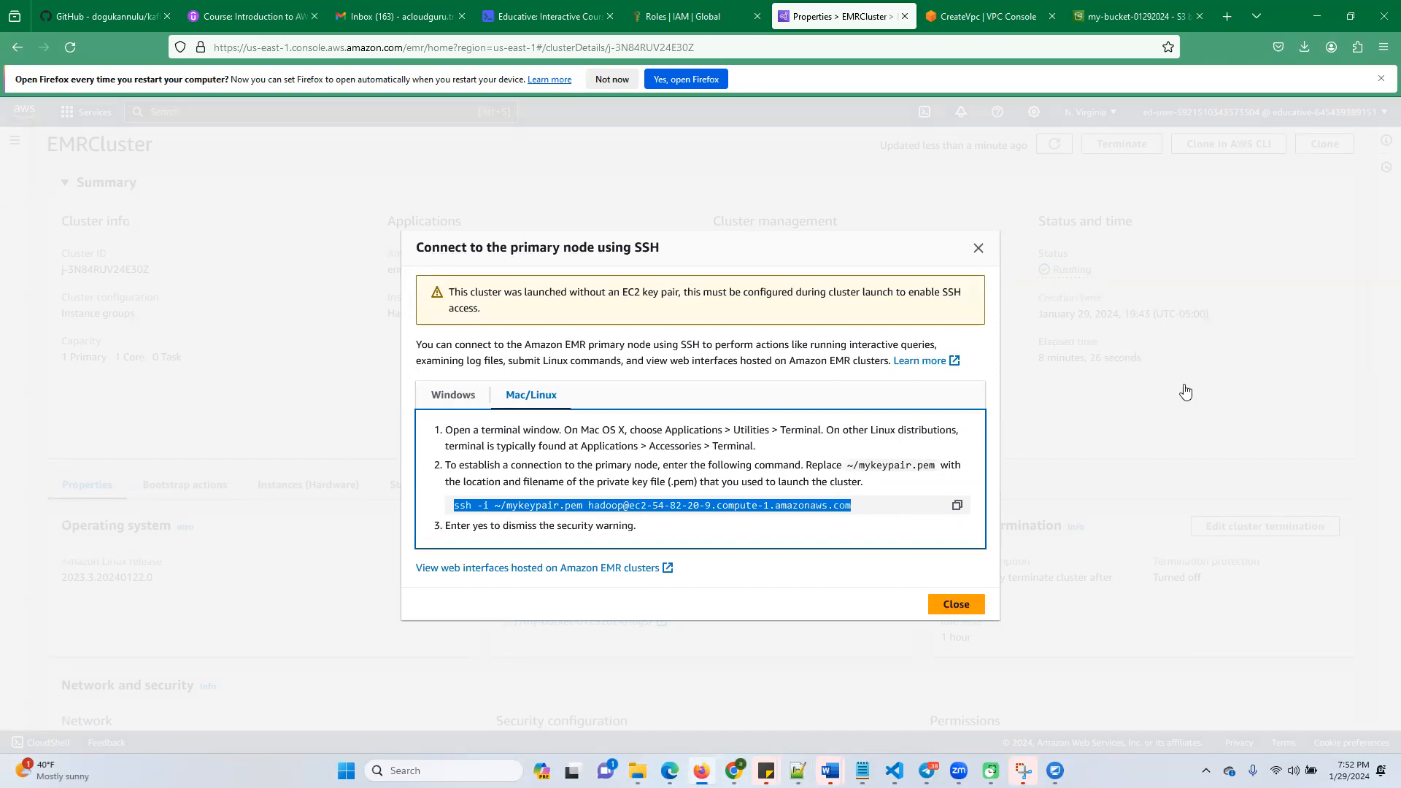
Return to the Notepad++ document, paste the SSH command on its own line above spark-submit, and highlight mykeypair in it
key("alt+Tab")
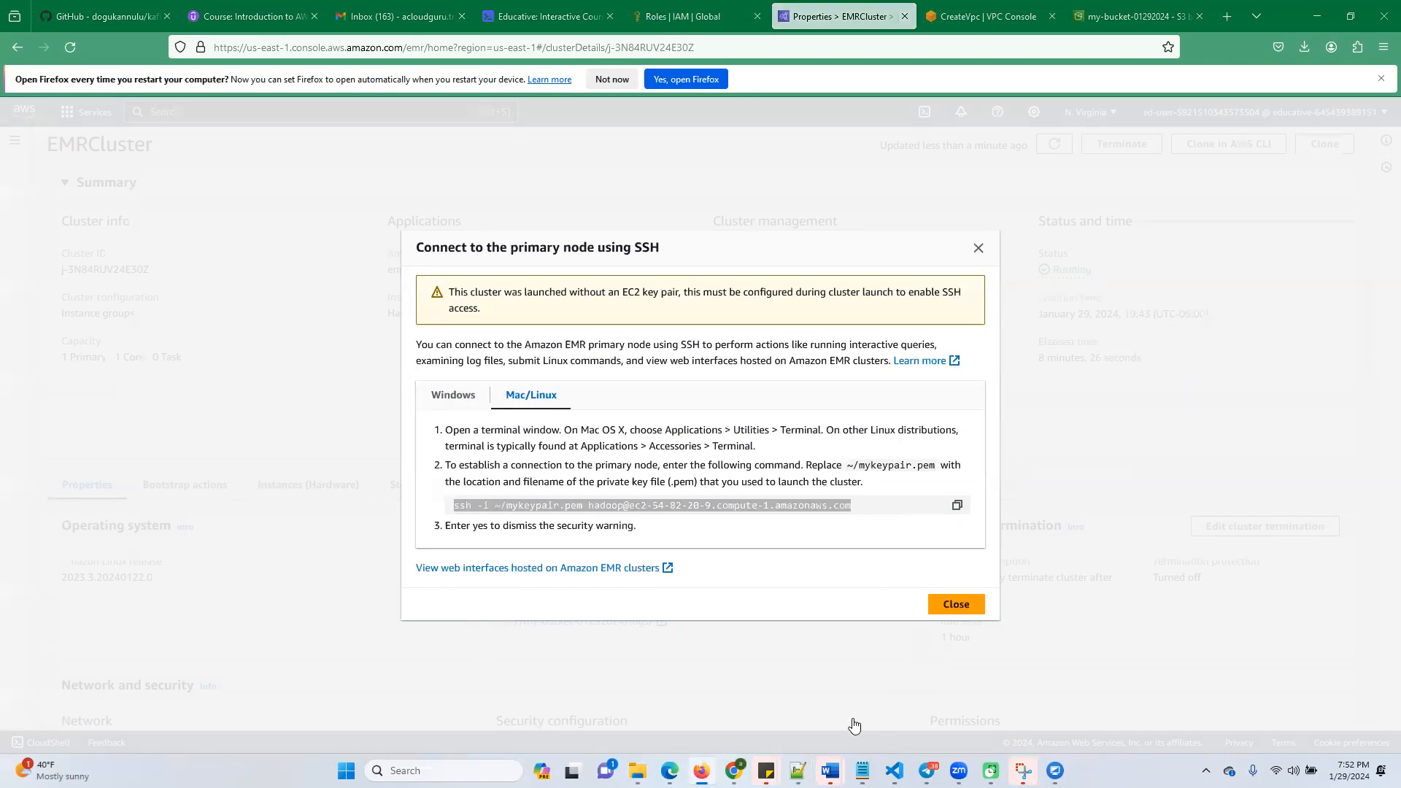
mouse_move(734, 771)
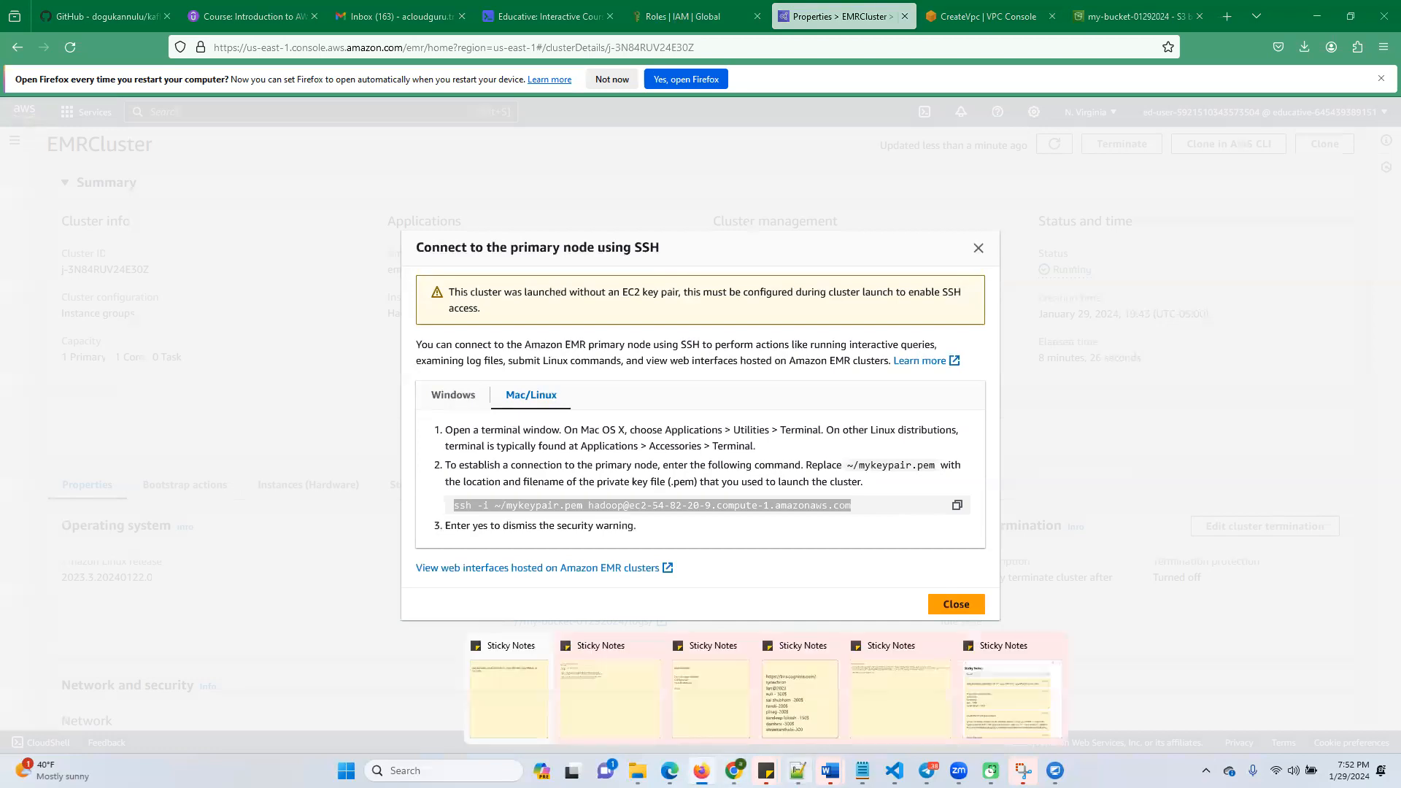
left_click(798, 771)
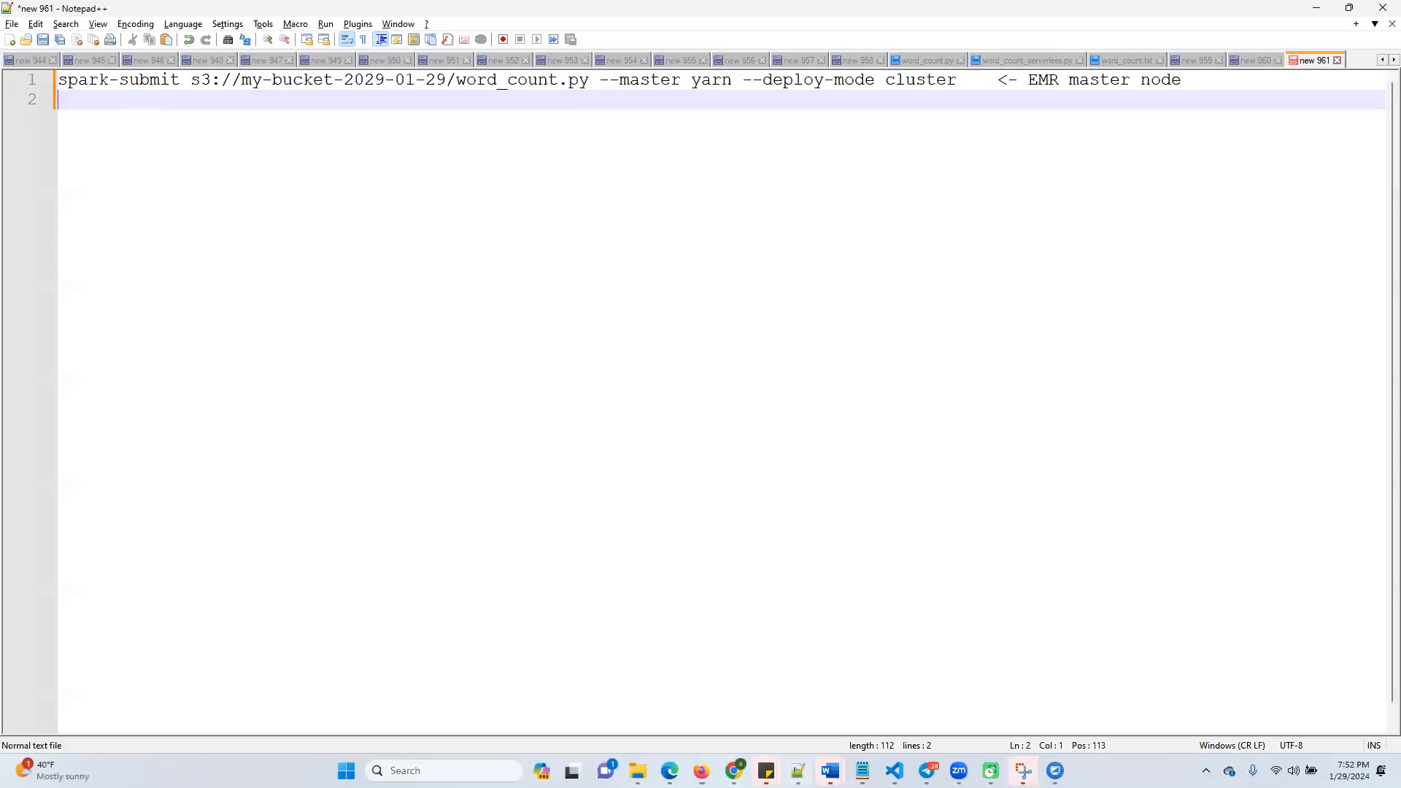
left_click(60, 79)
key("Return")
key("Up")
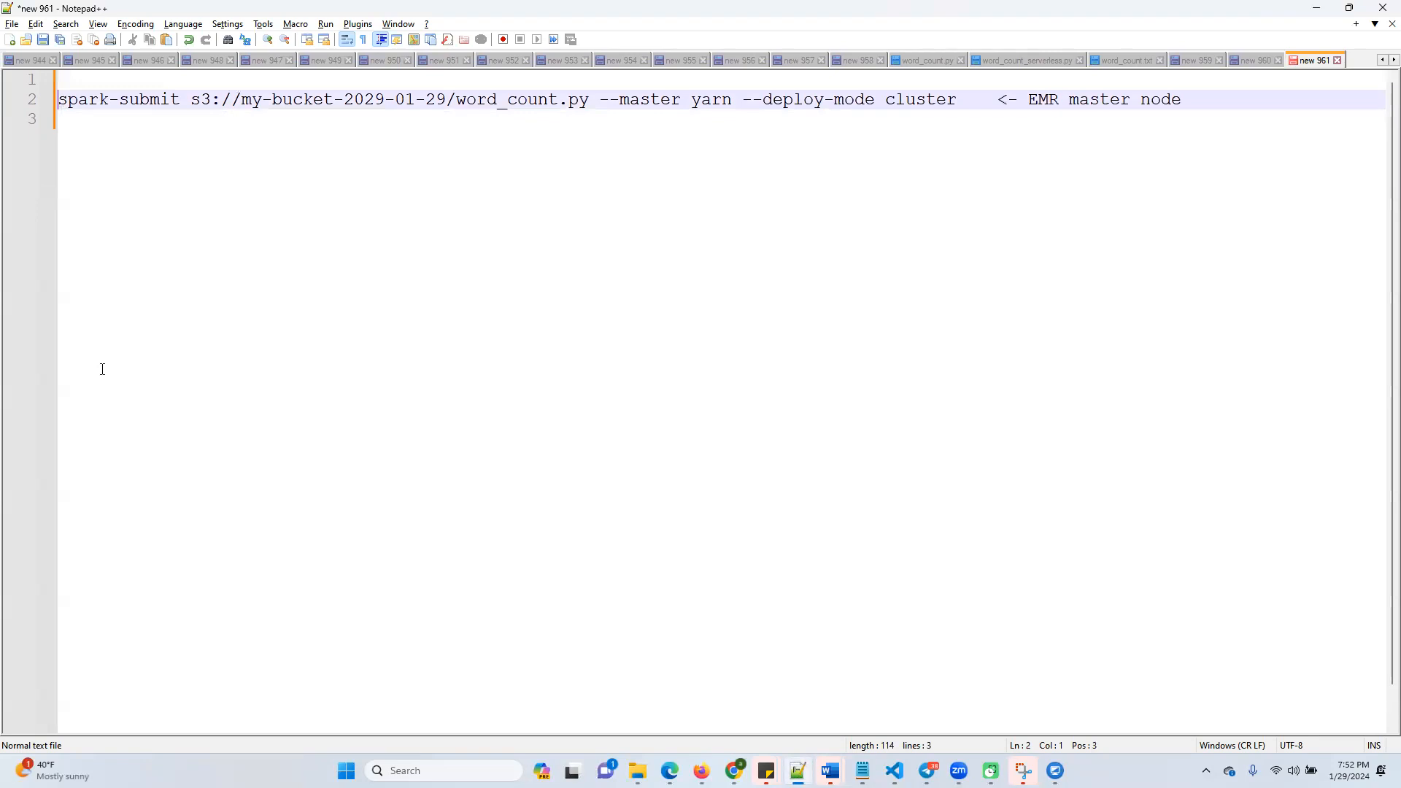
key("ctrl+v")
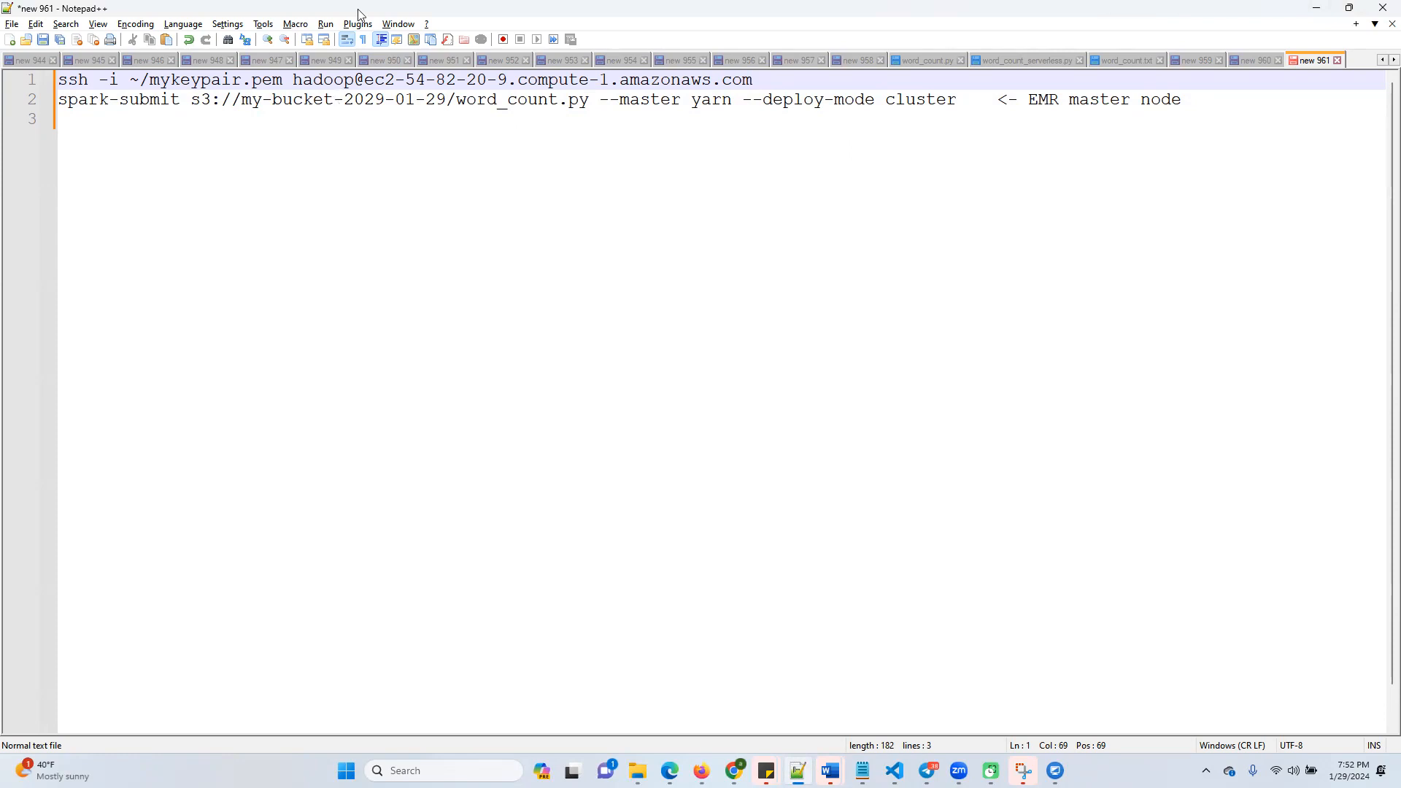
double_click(208, 85)
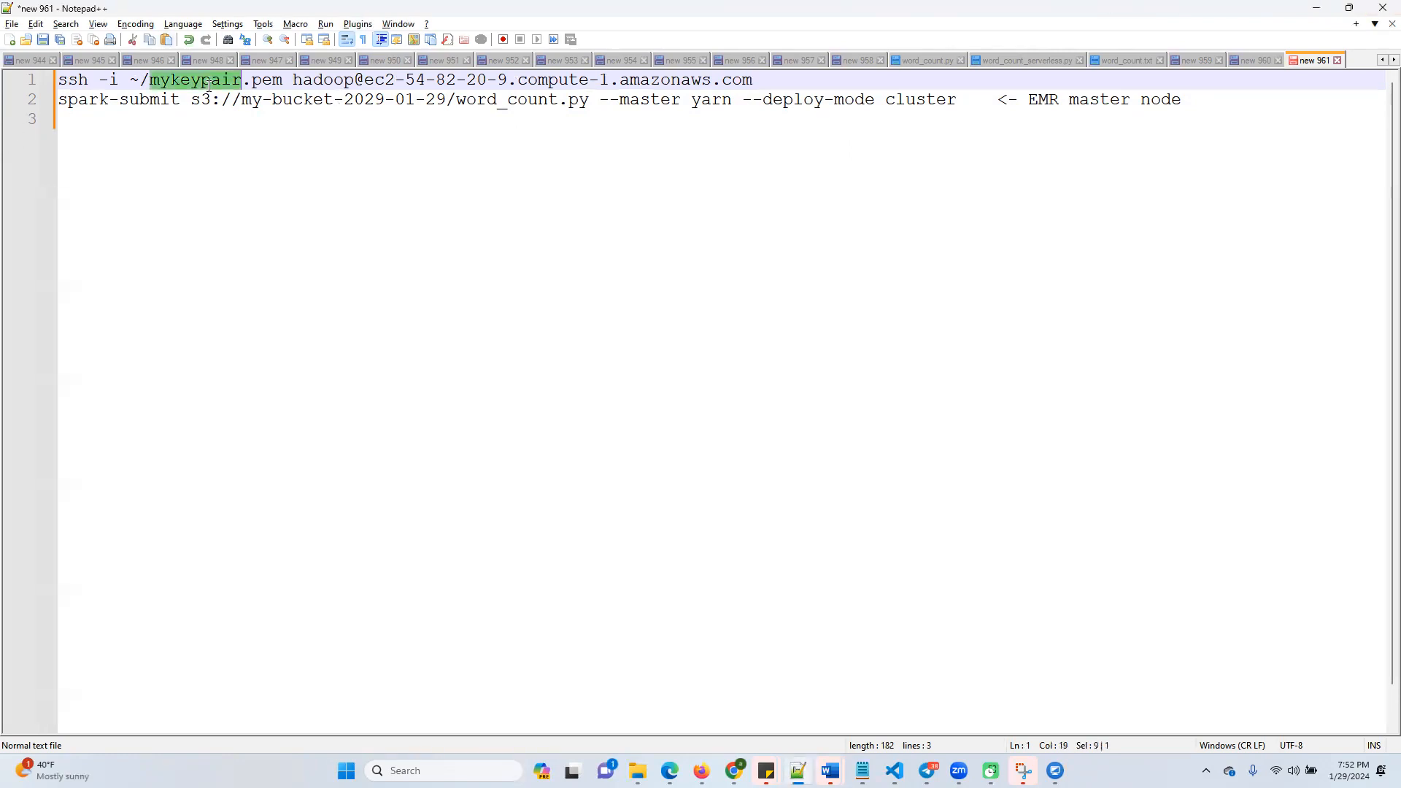
Insert the heading "EMR master node terminal" with a row of equals signs under it between the ssh and spark-submit lines, and highlight all lines
left_click(765, 82)
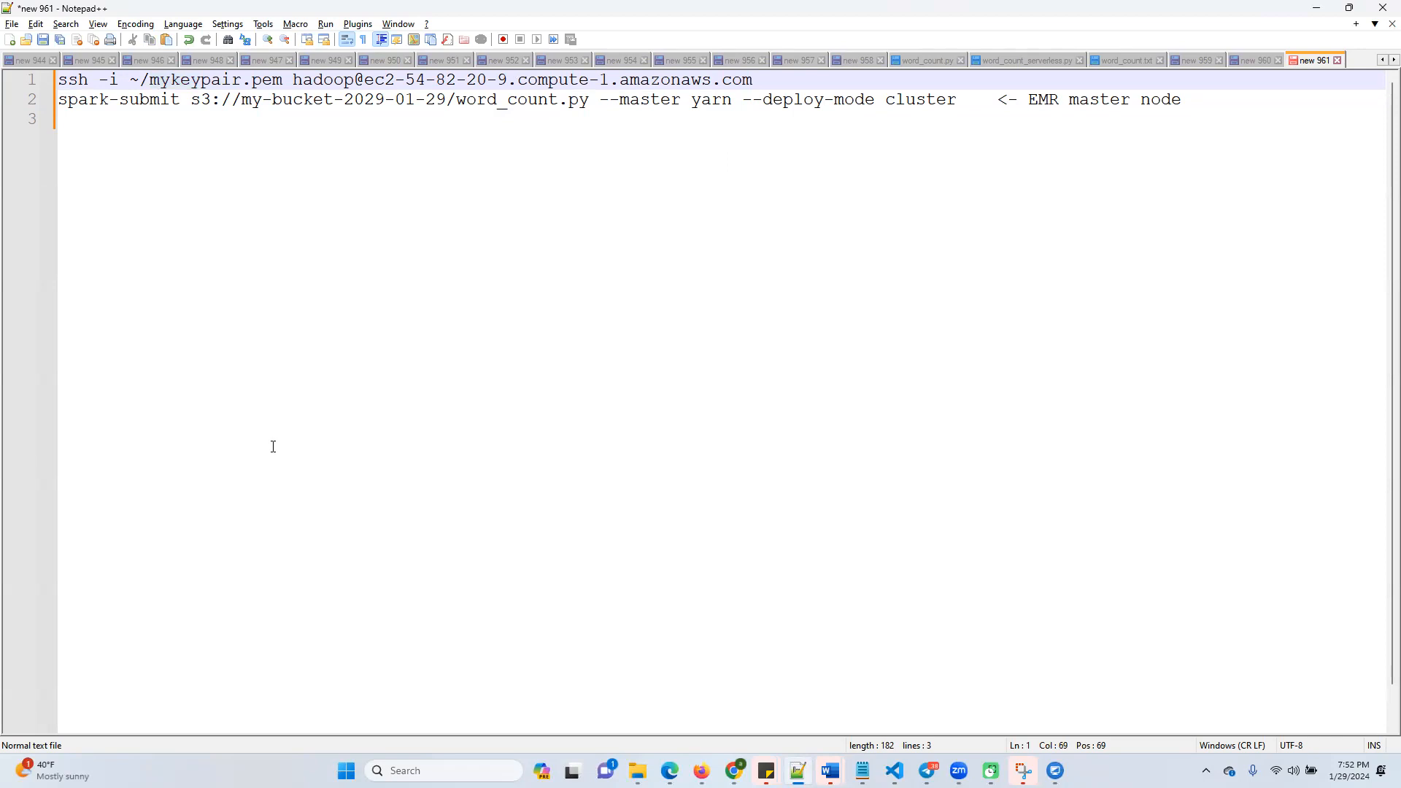
key("Return")
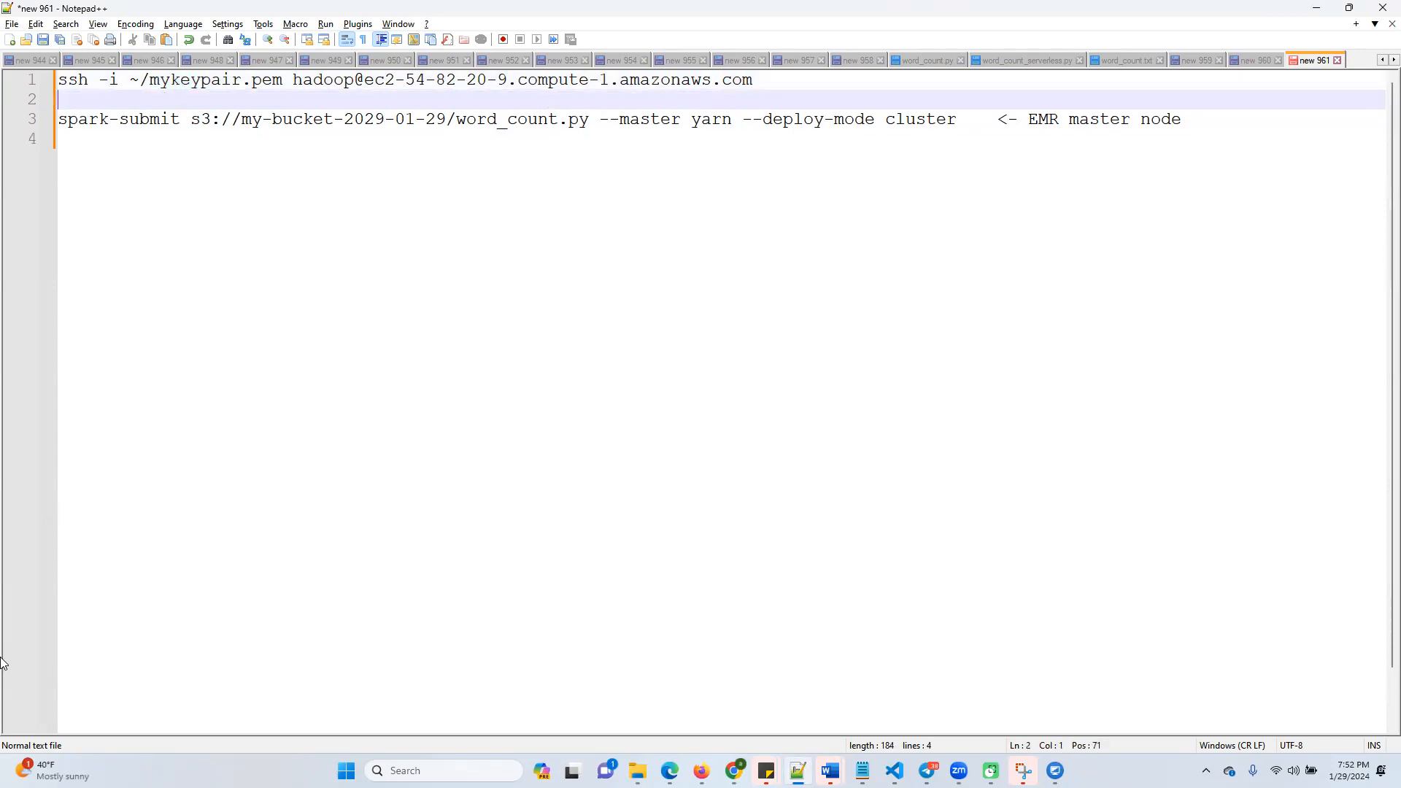
type("Master")
key("BackSpace")
key("BackSpace")
key("BackSpace")
key("BackSpace")
key("BackSpace")
key("BackSpace")
type("EMR master node ")
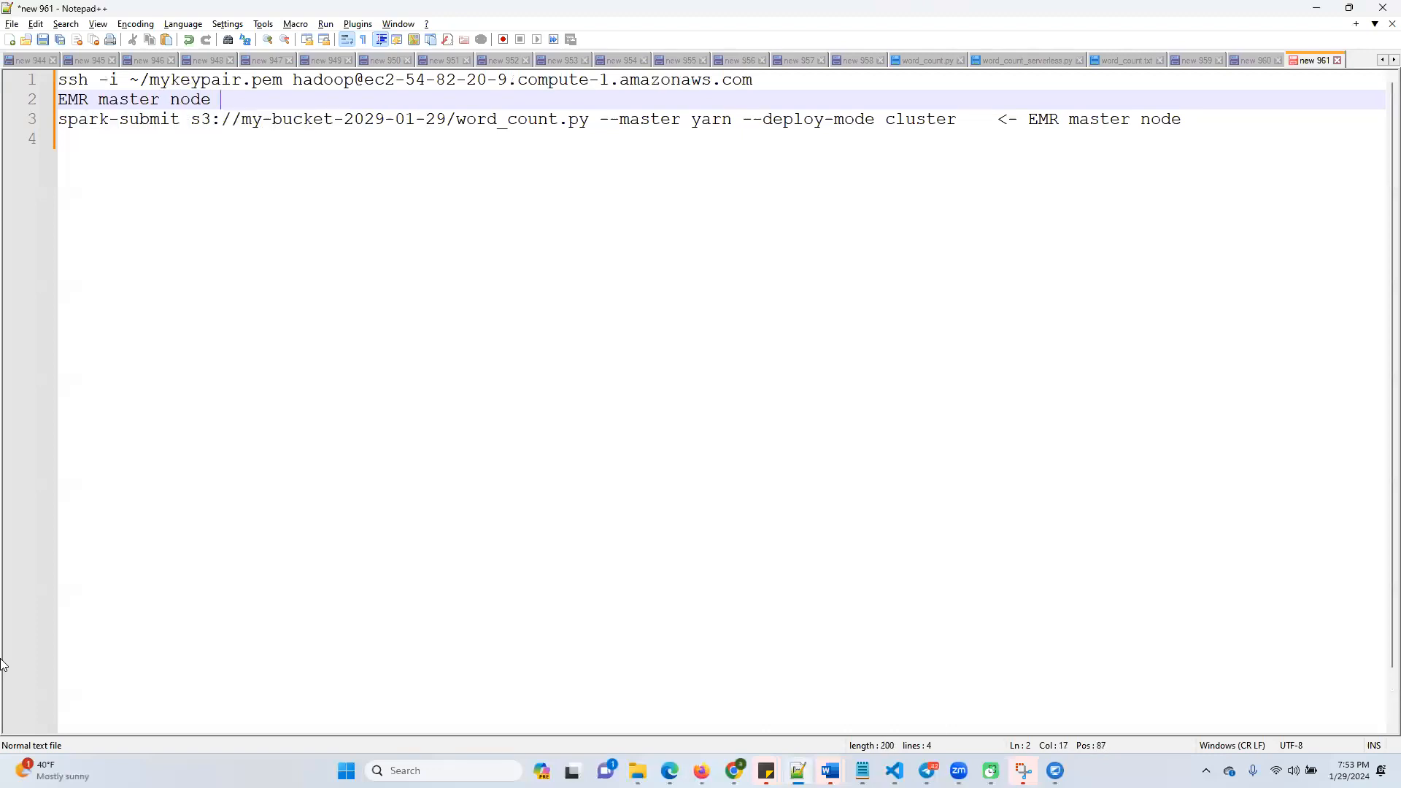
type("terminal")
key("Return")
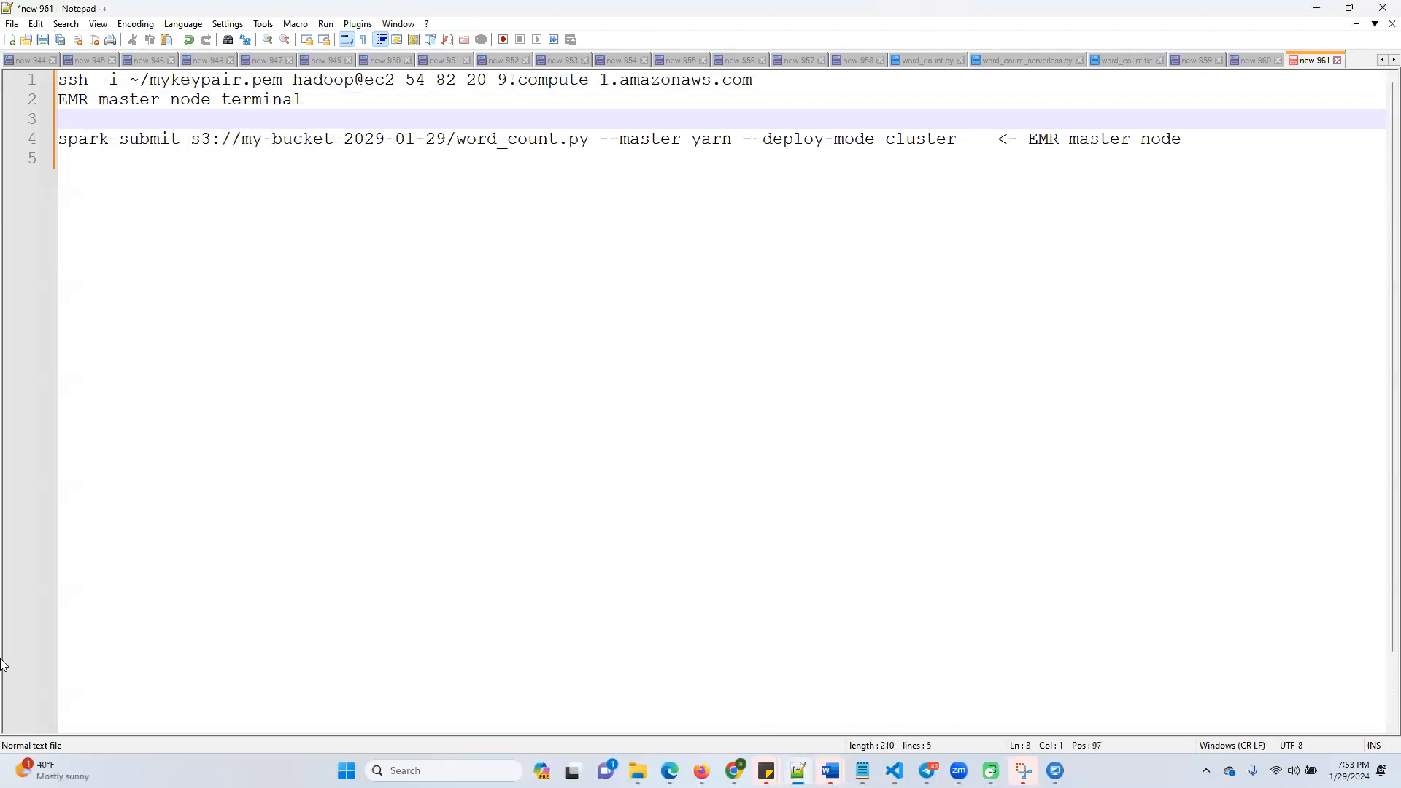
type("============================")
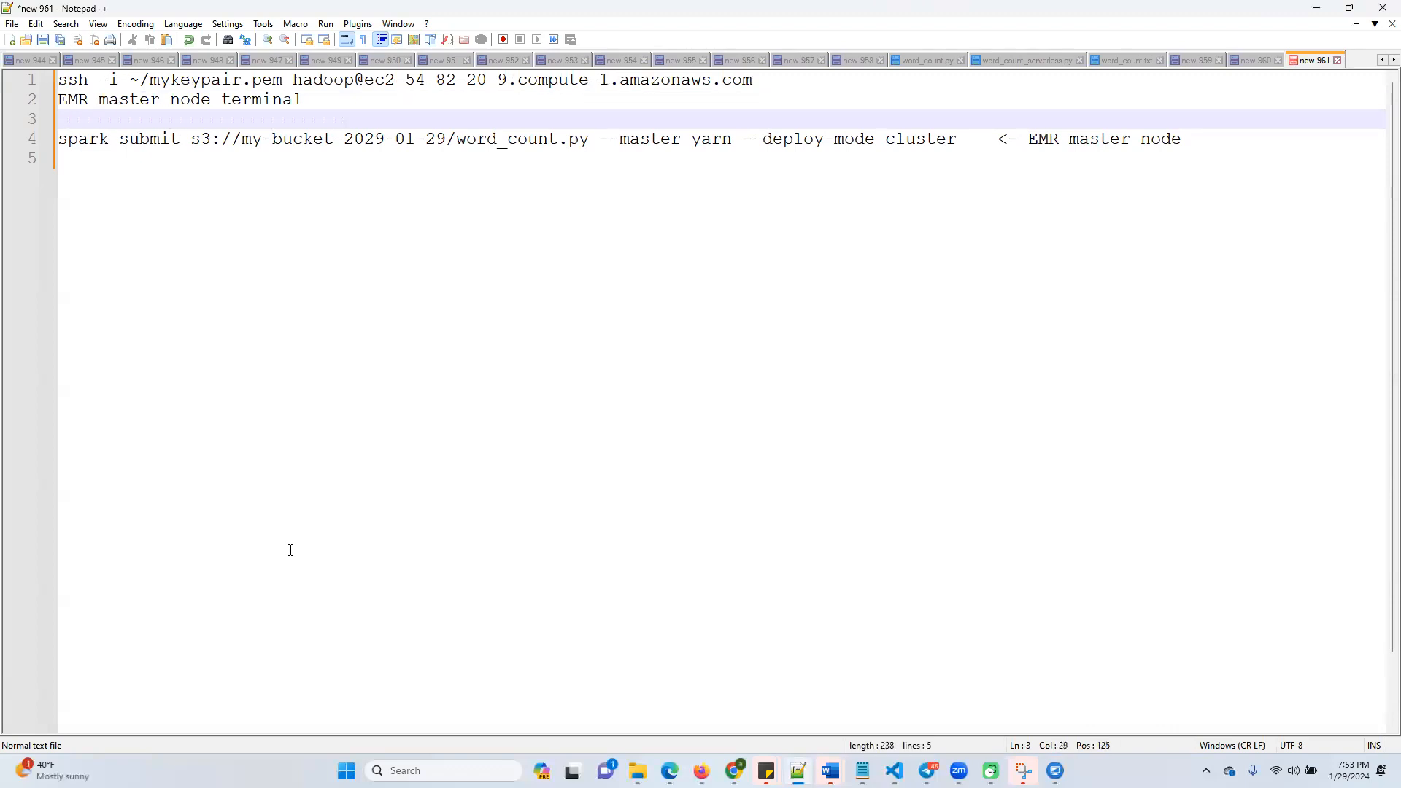
left_click_drag(1184, 139, 59, 79)
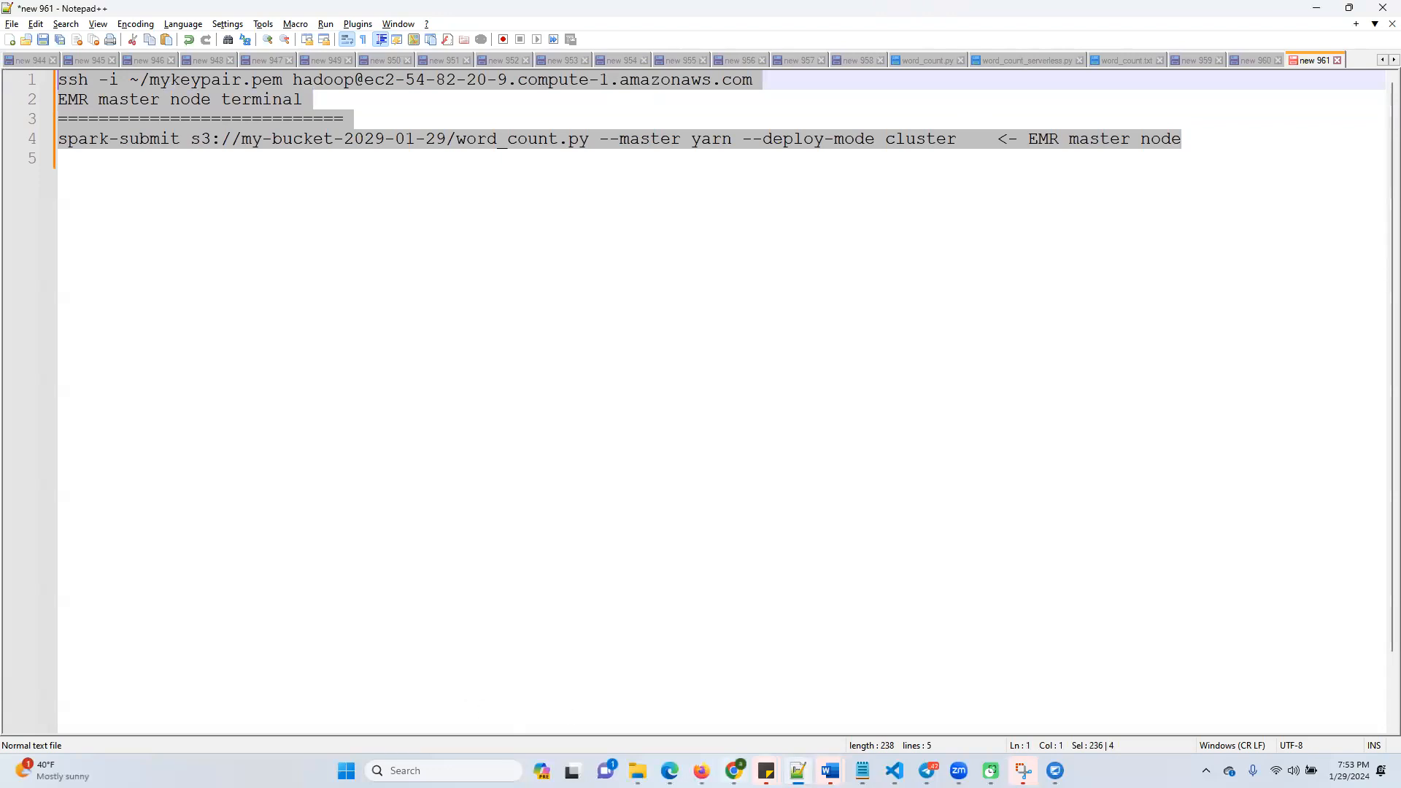
Switch to Firefox, close the SSH connection dialog, and go to the list of EMR on EC2 clusters
mouse_move(735, 770)
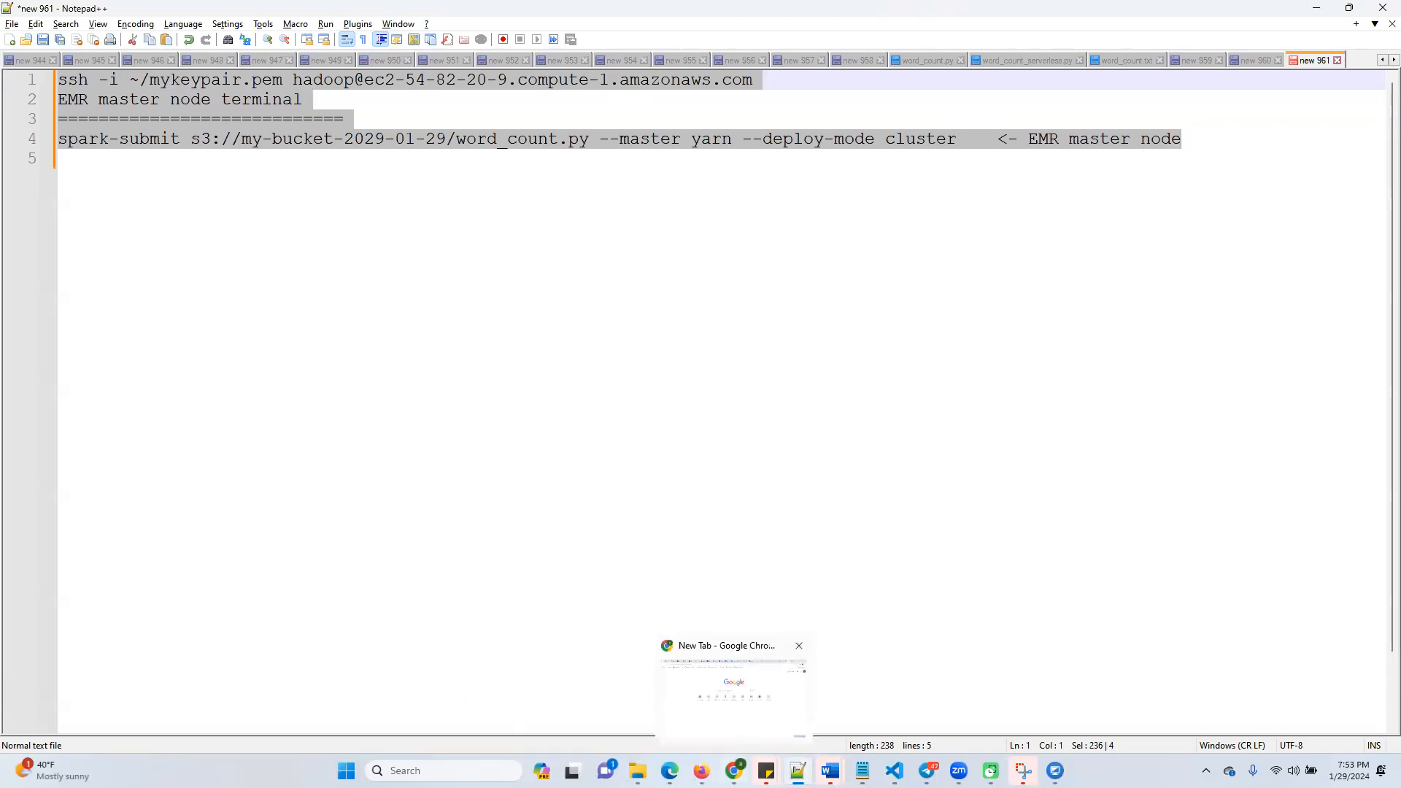
left_click(712, 716)
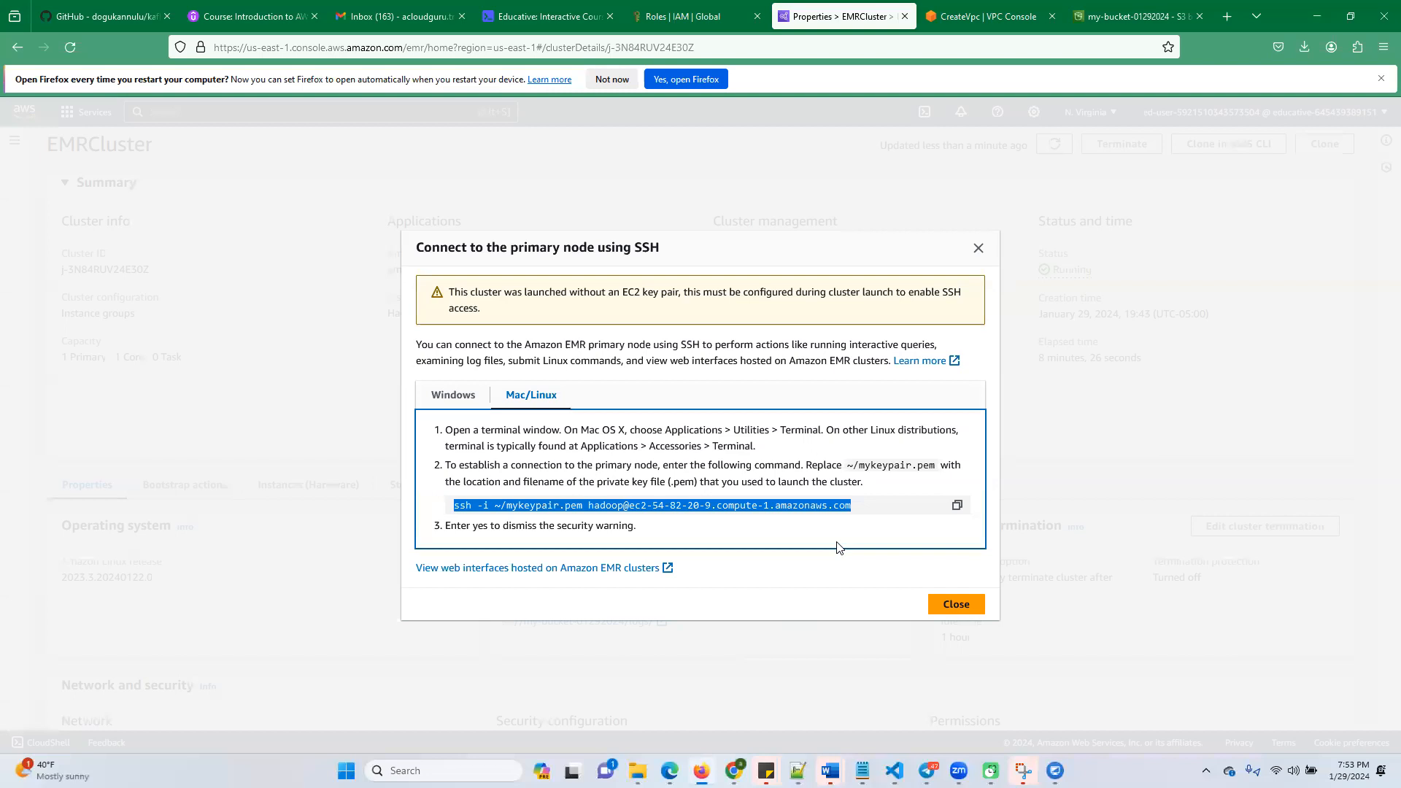
left_click(979, 248)
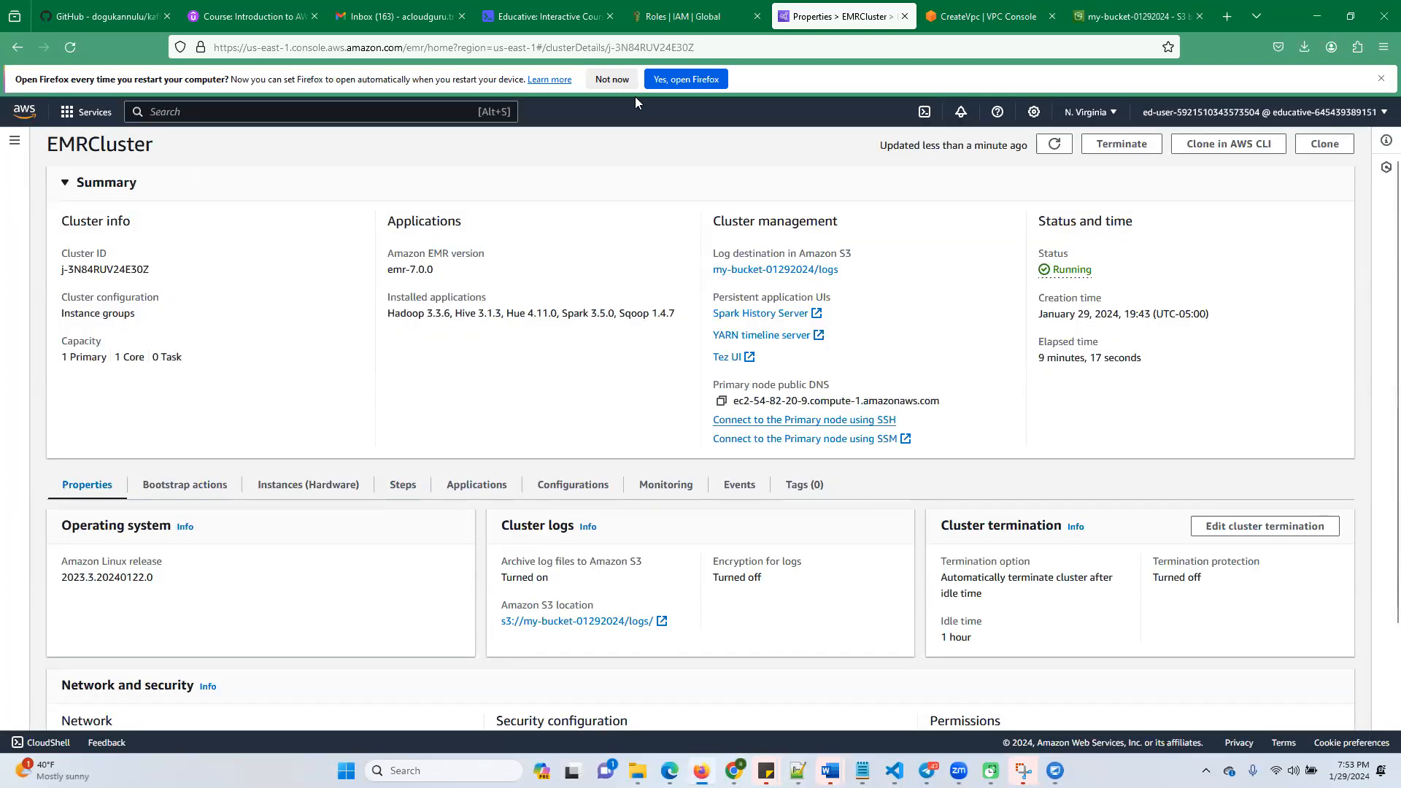
scroll(191, 455, "up", 1)
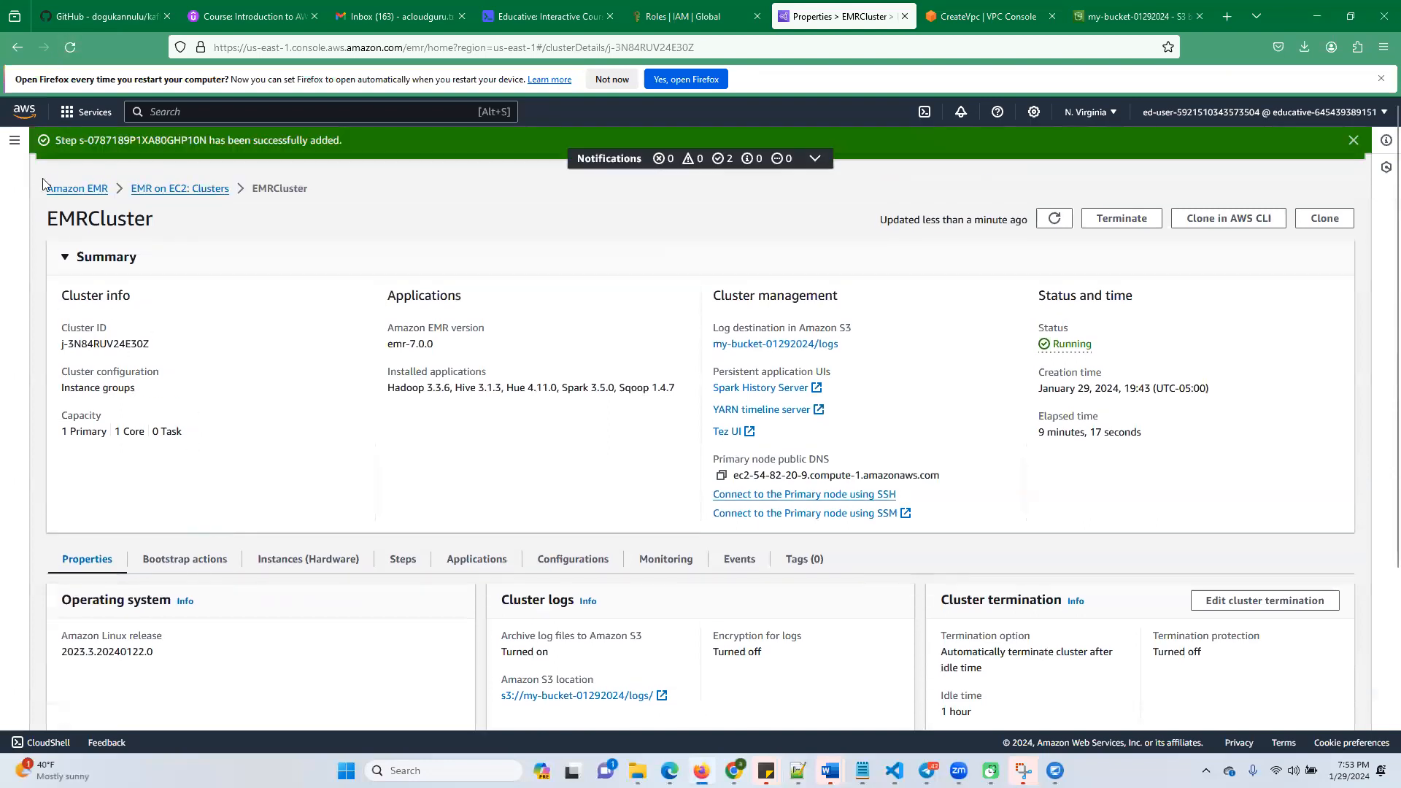
left_click(11, 143)
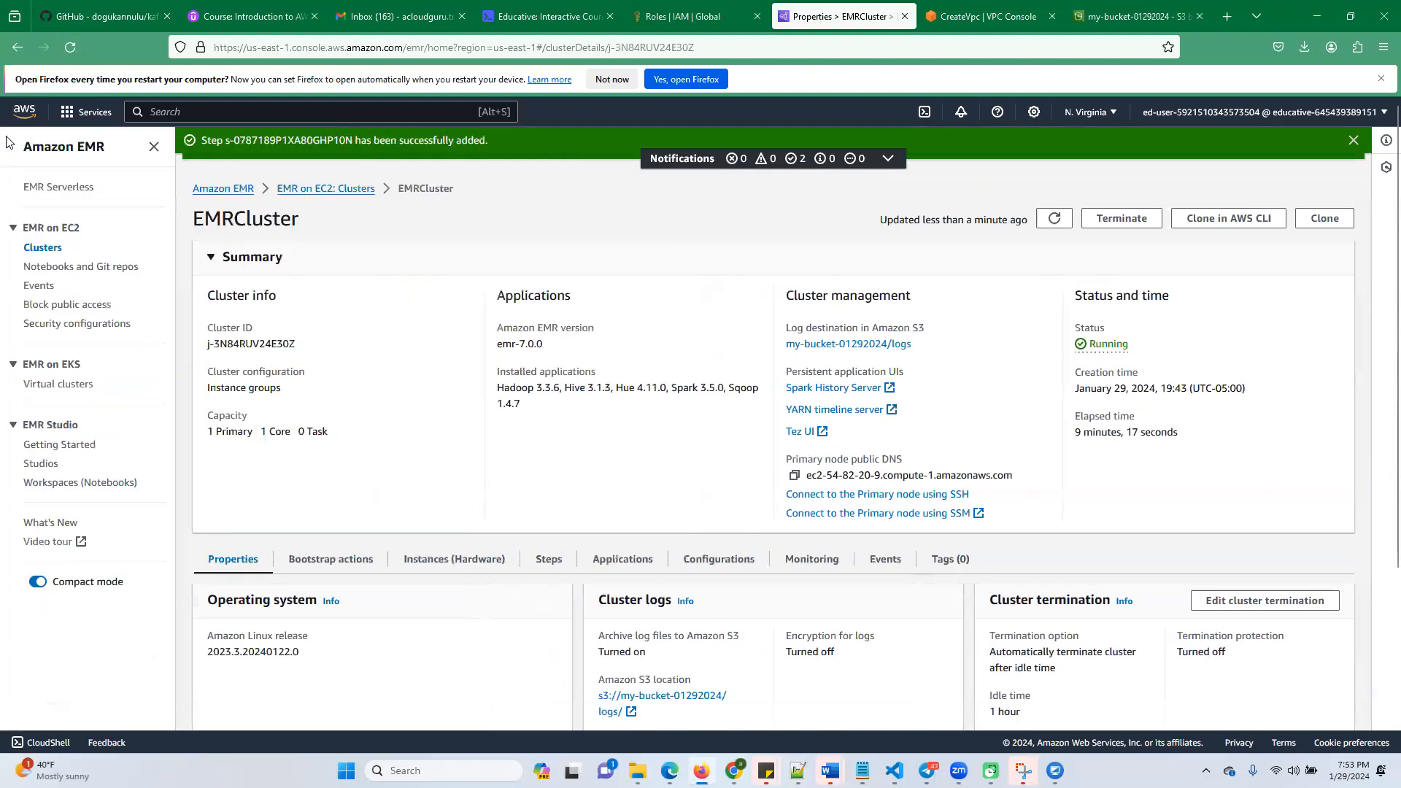
left_click(43, 248)
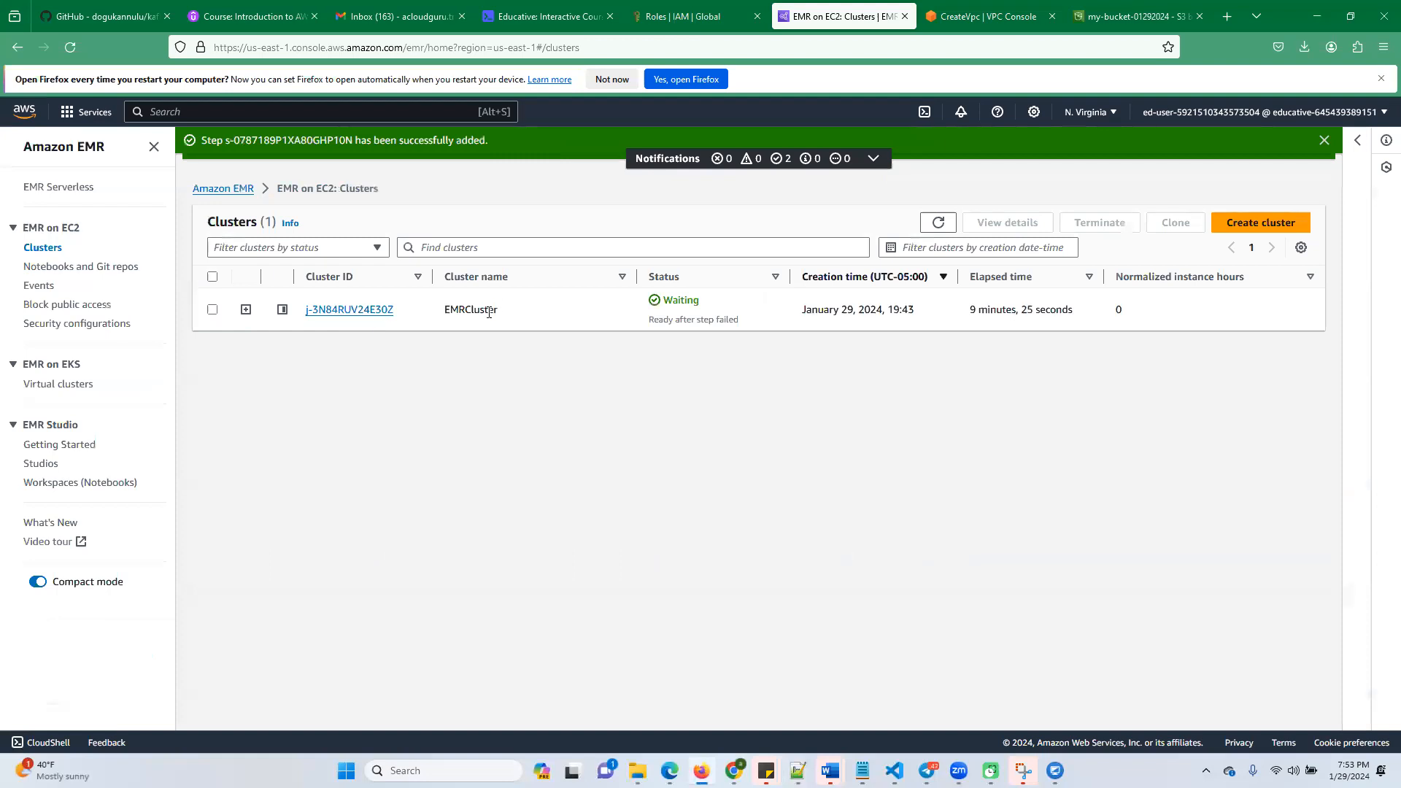
Refresh the cluster list, reopen EMRCluster, and check the status of its Word count step
left_click(352, 48)
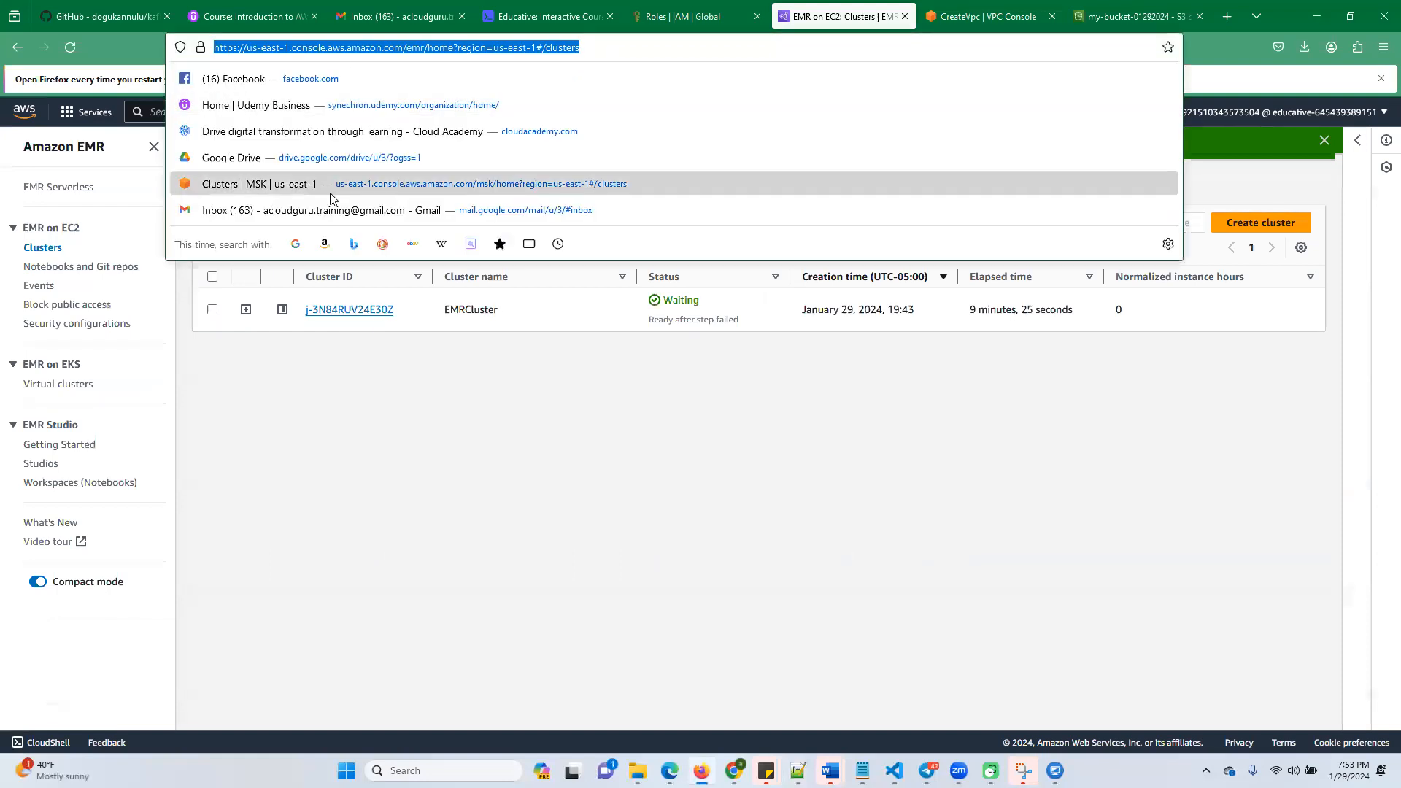
left_click(829, 614)
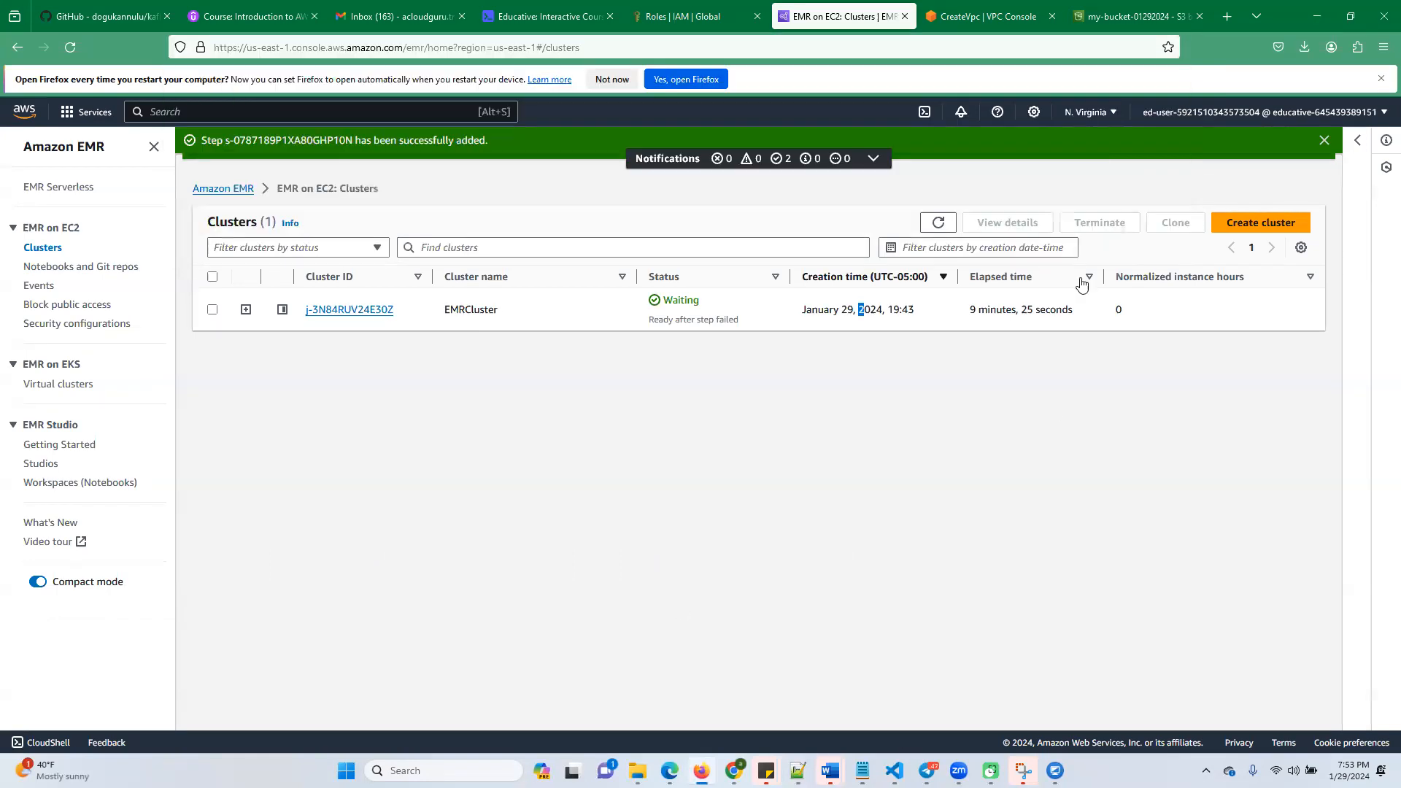
left_click(928, 228)
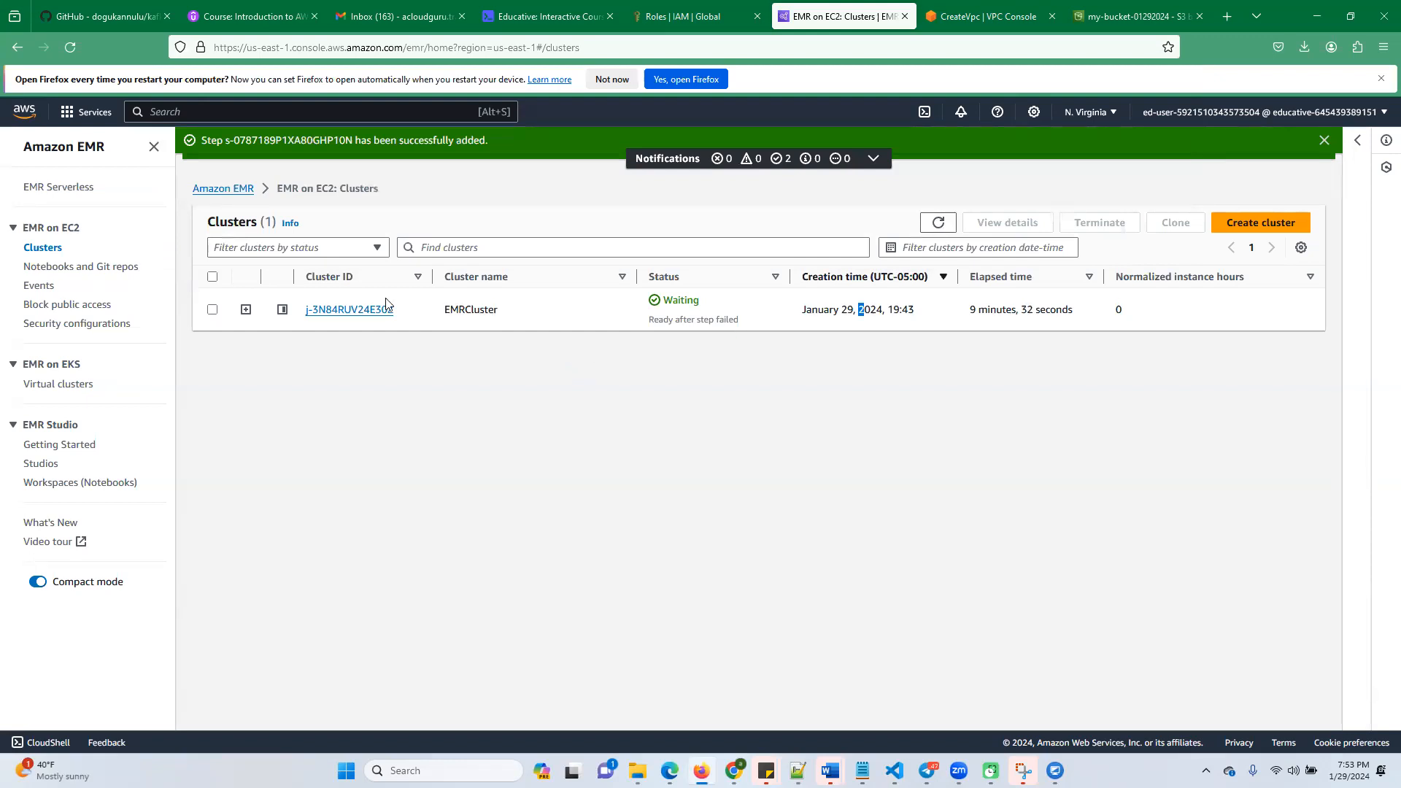
left_click(367, 311)
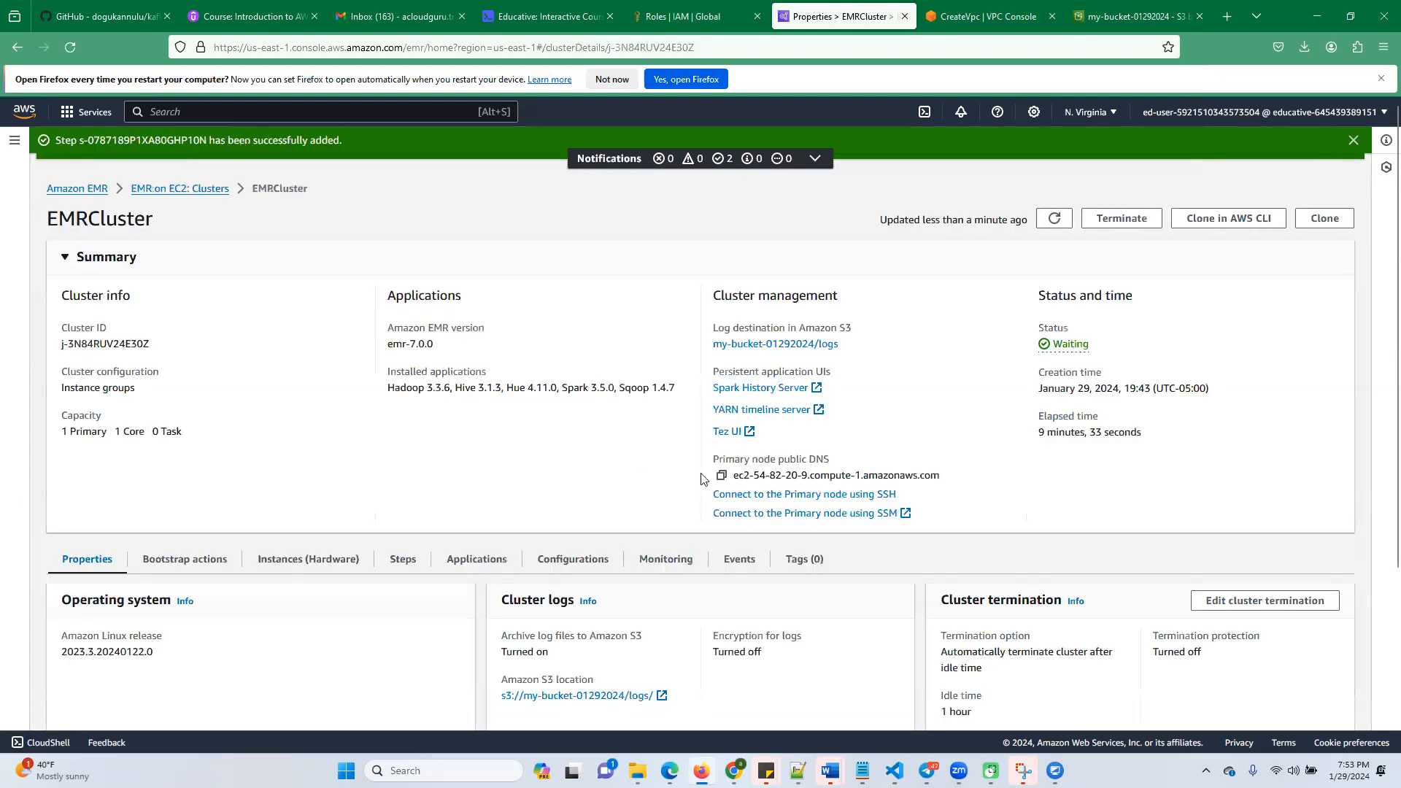
scroll(705, 557, "down", 3)
left_click(417, 337)
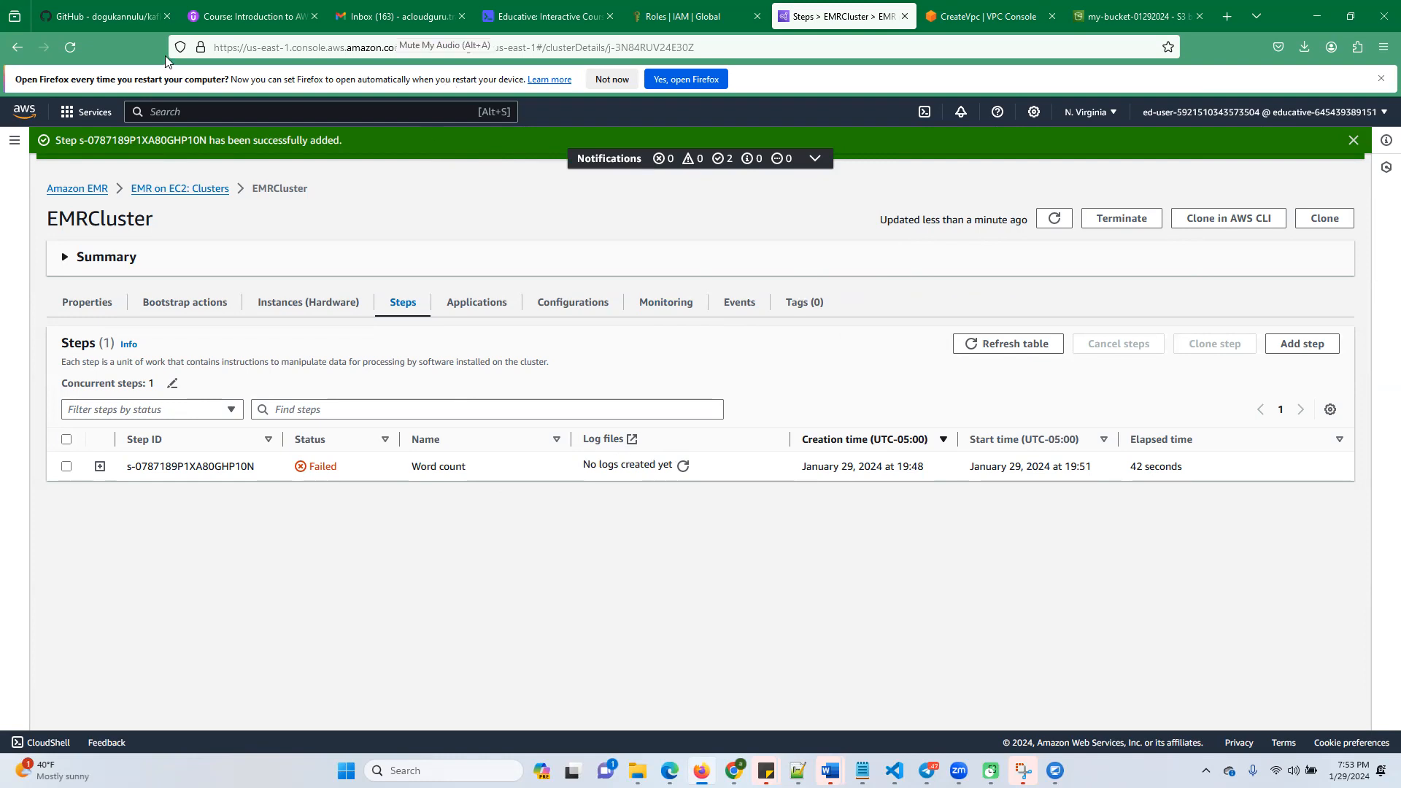
Browse the logs folder of my-bucket-01292024 in S3 down to the cluster's node folder and inspect i-0e58be1042217e310
left_click(1139, 16)
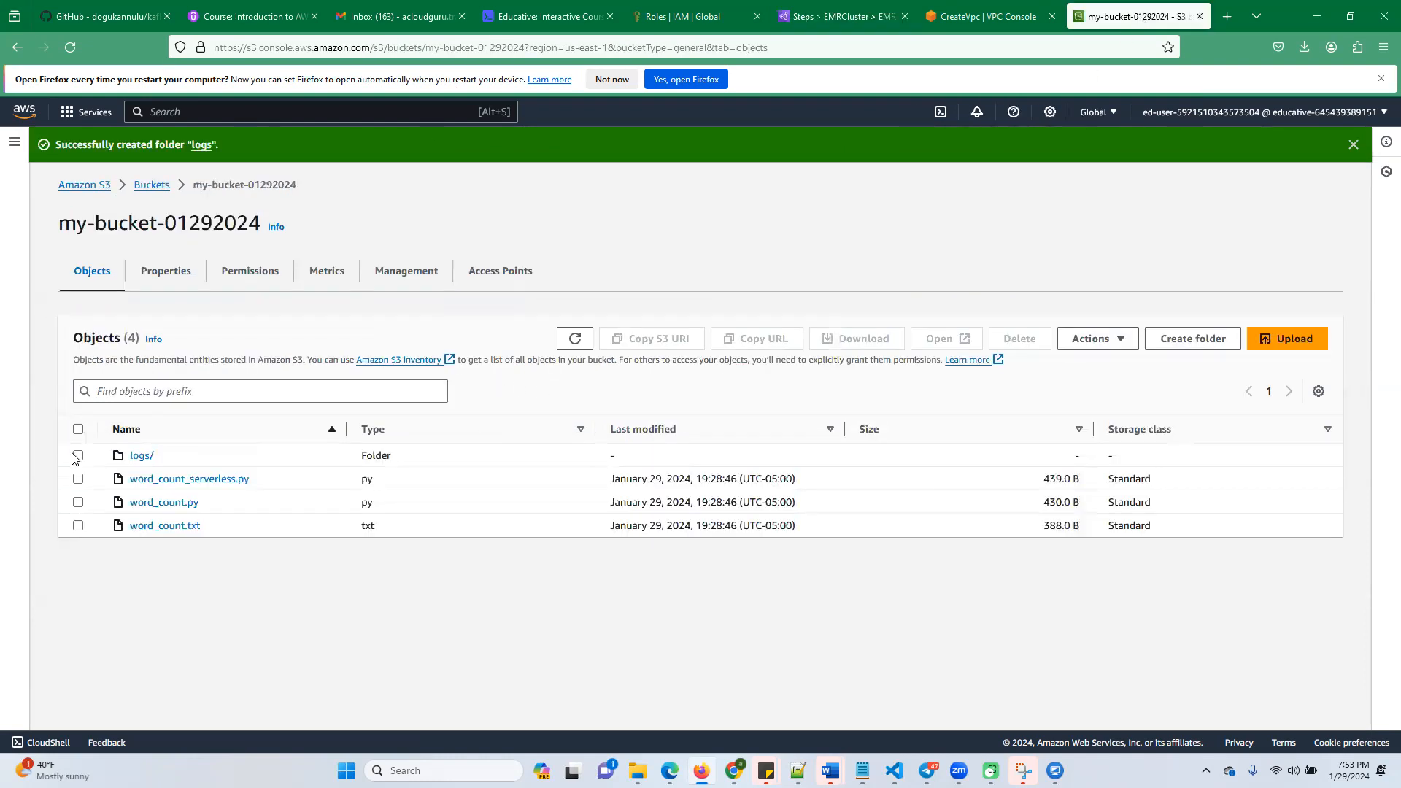
left_click(151, 461)
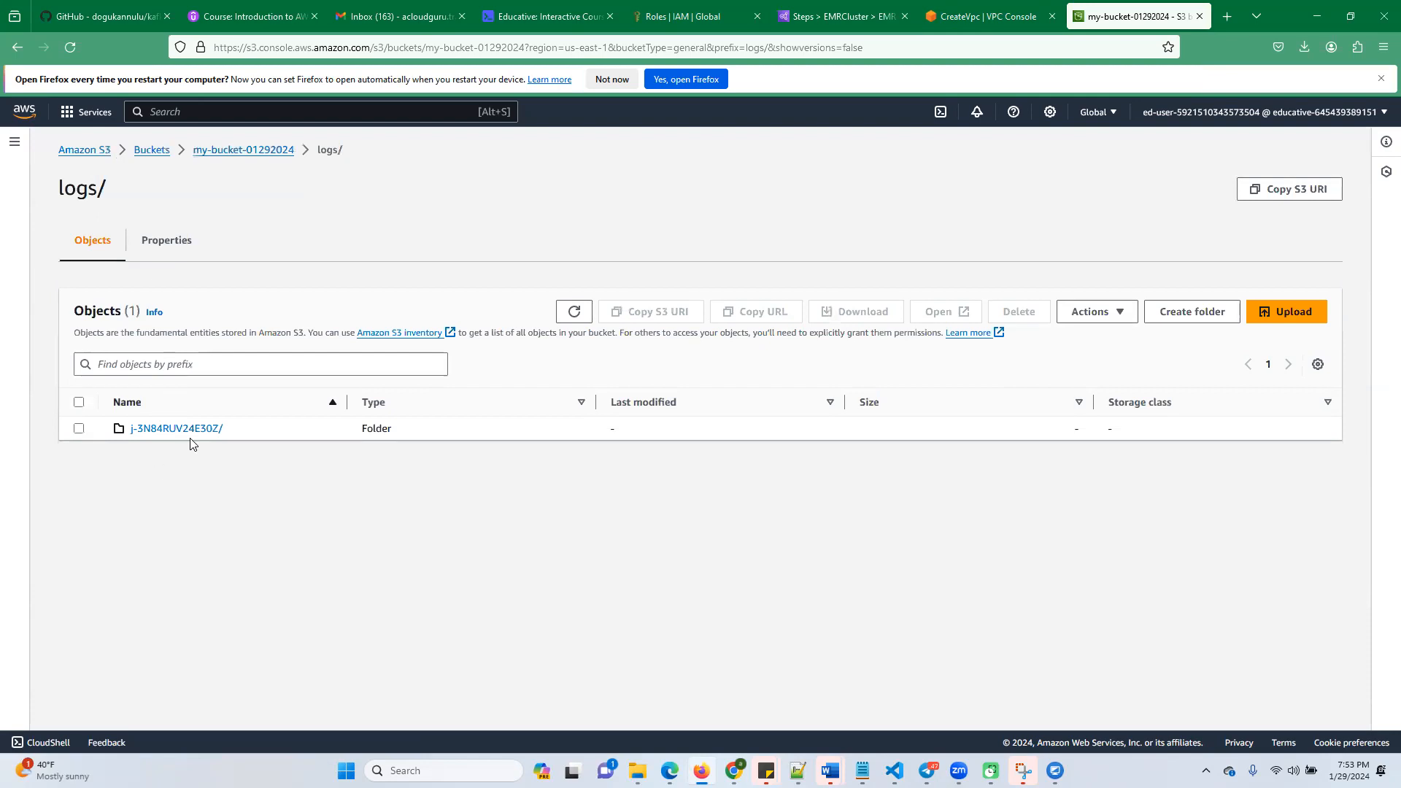
left_click(192, 437)
left_click(141, 430)
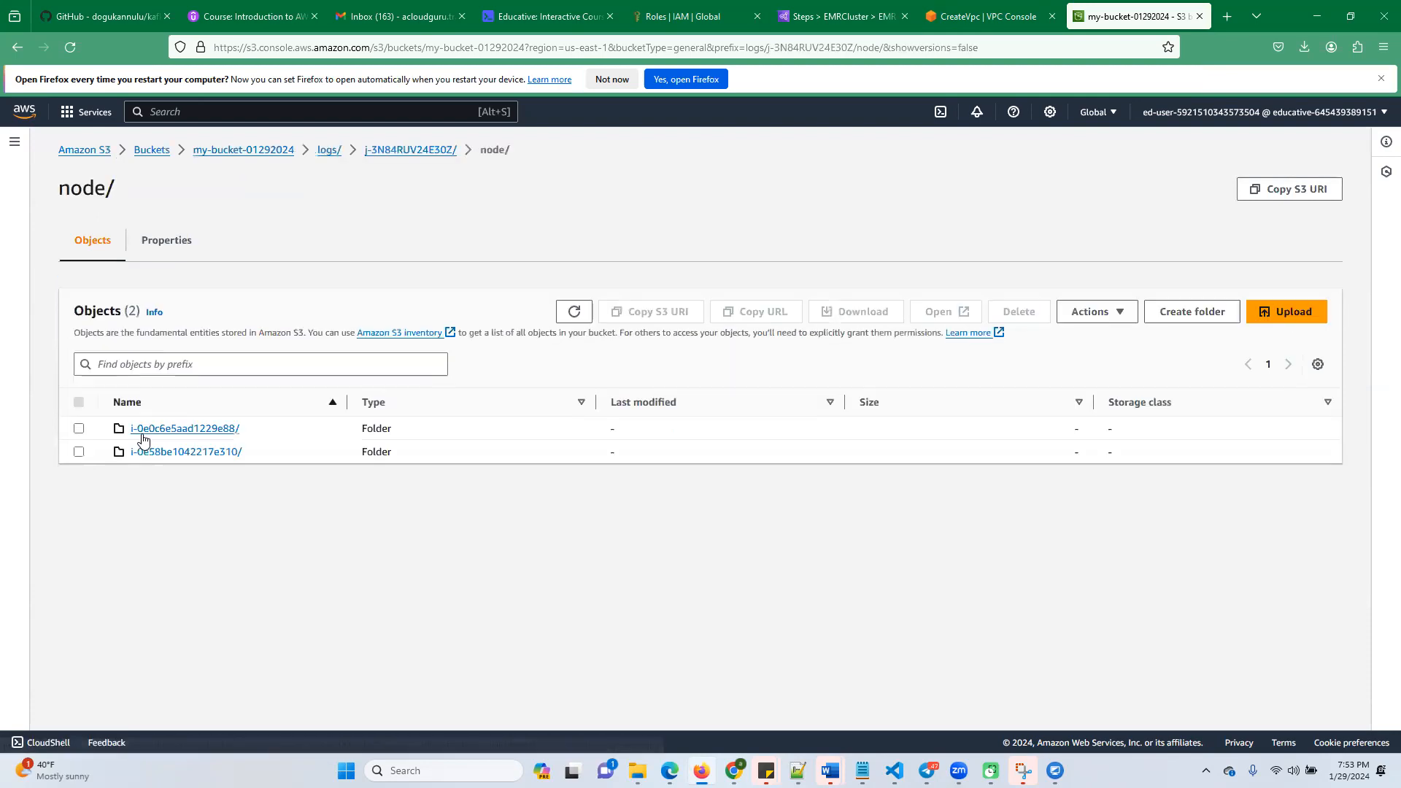
left_click(197, 454)
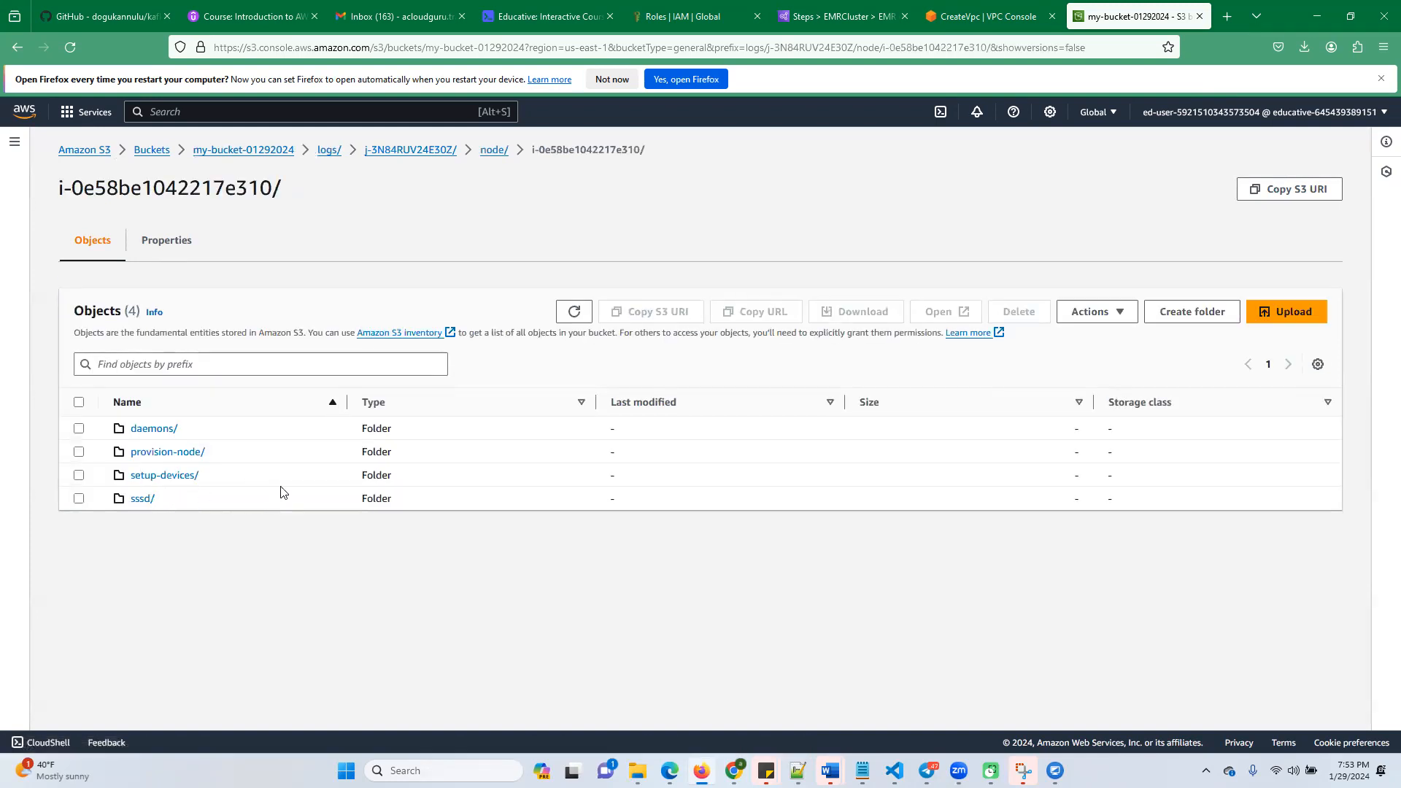
Examine the setup-devices logs of node i-0e0c6e5aad1229e88 and return to the cluster's log folder
left_click(492, 151)
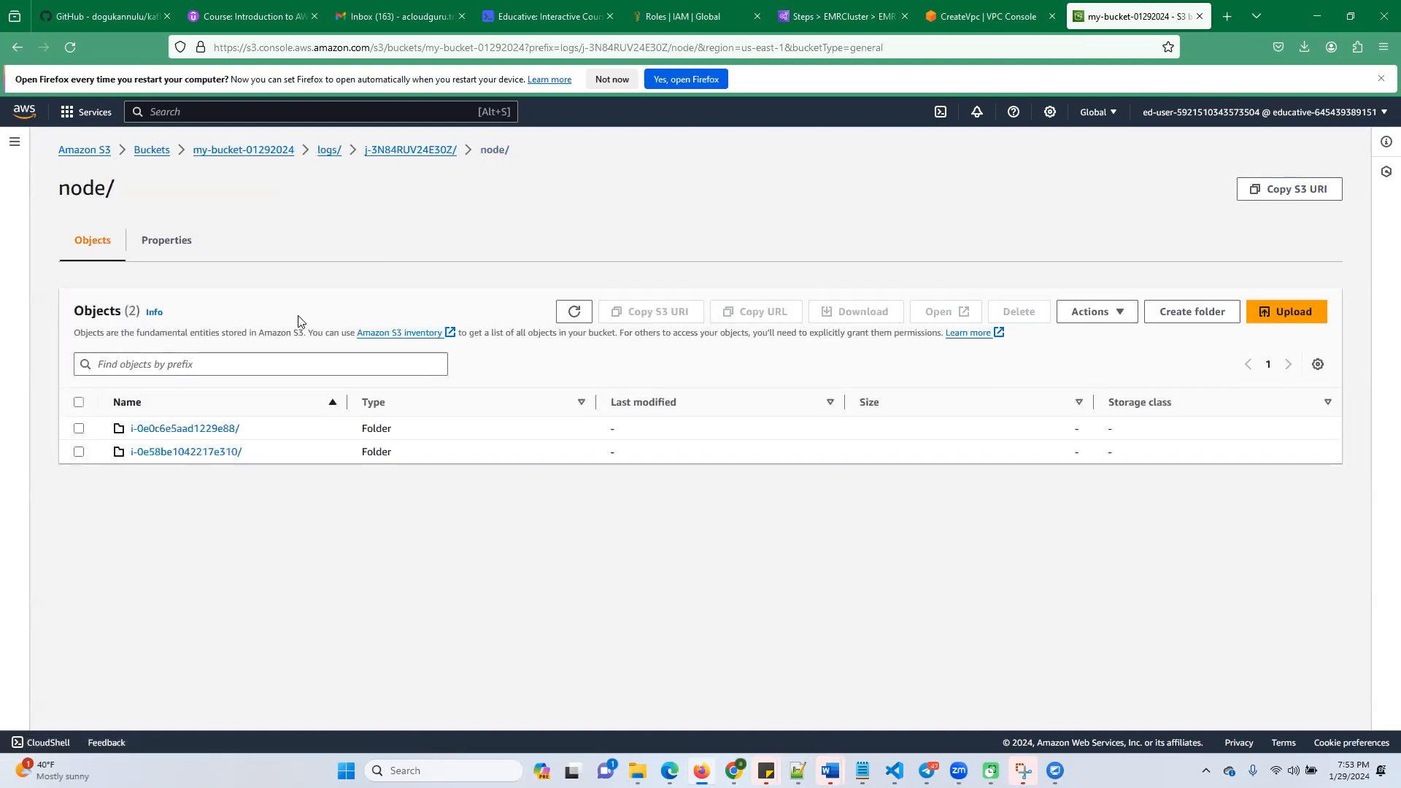
left_click(193, 430)
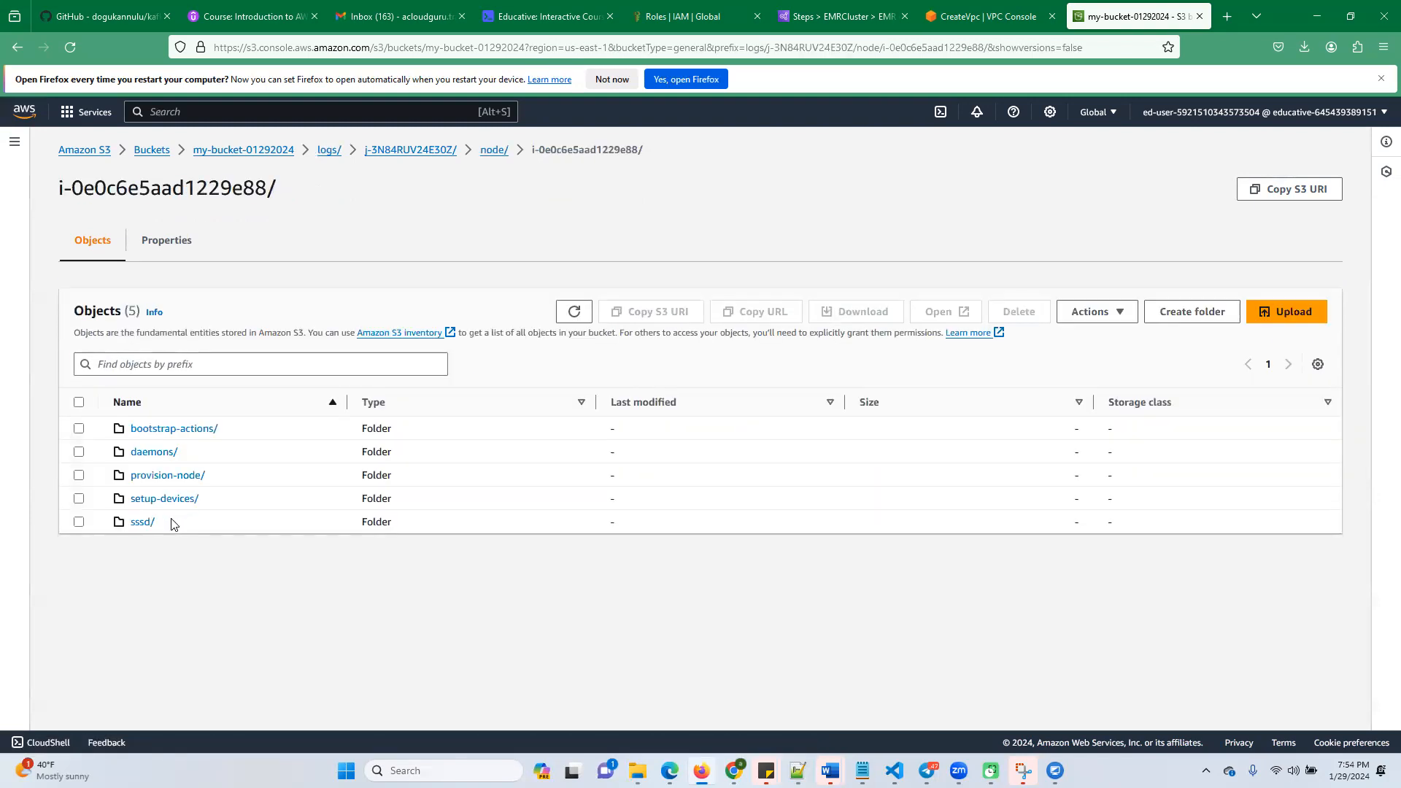
left_click(157, 501)
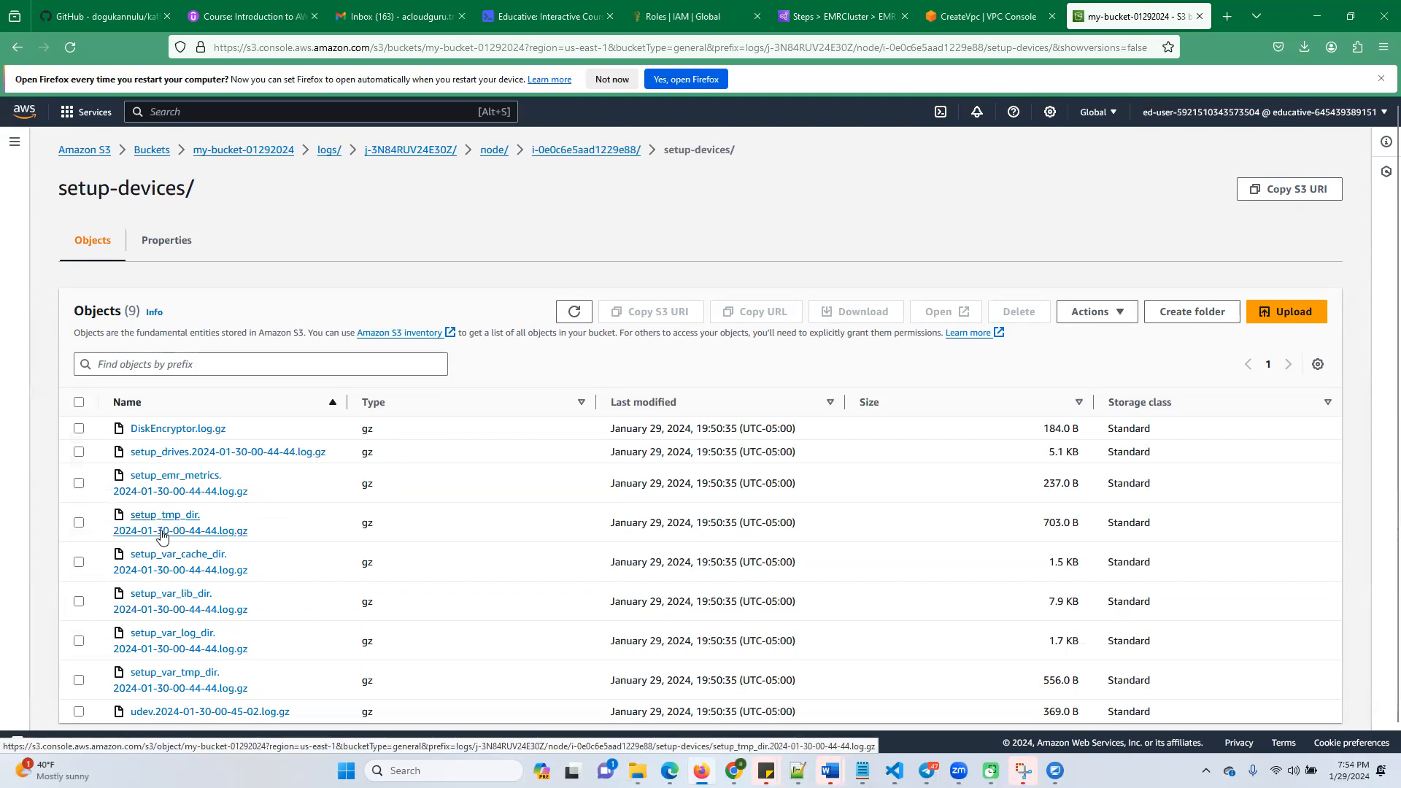
scroll(200, 628, "down", 1)
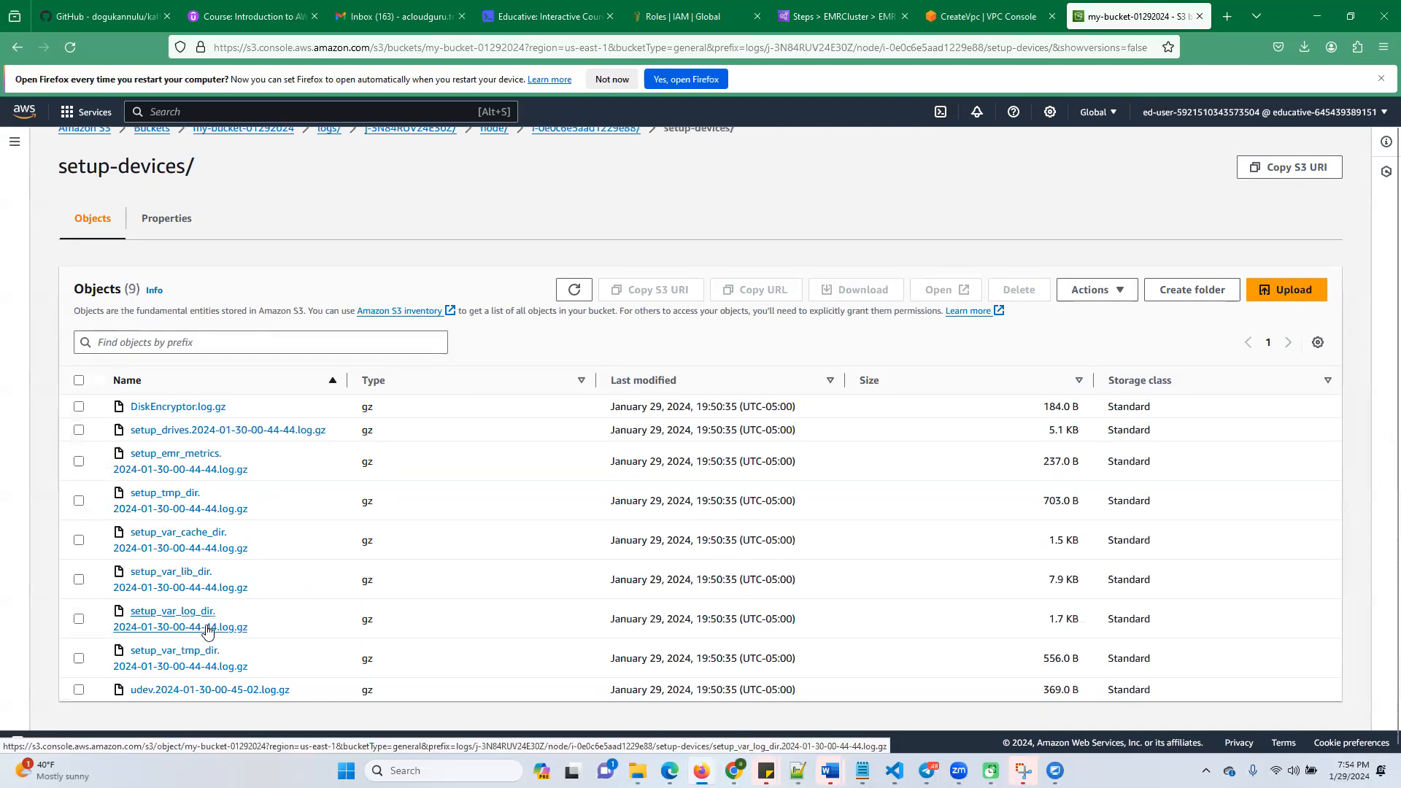
scroll(212, 620, "up", 1)
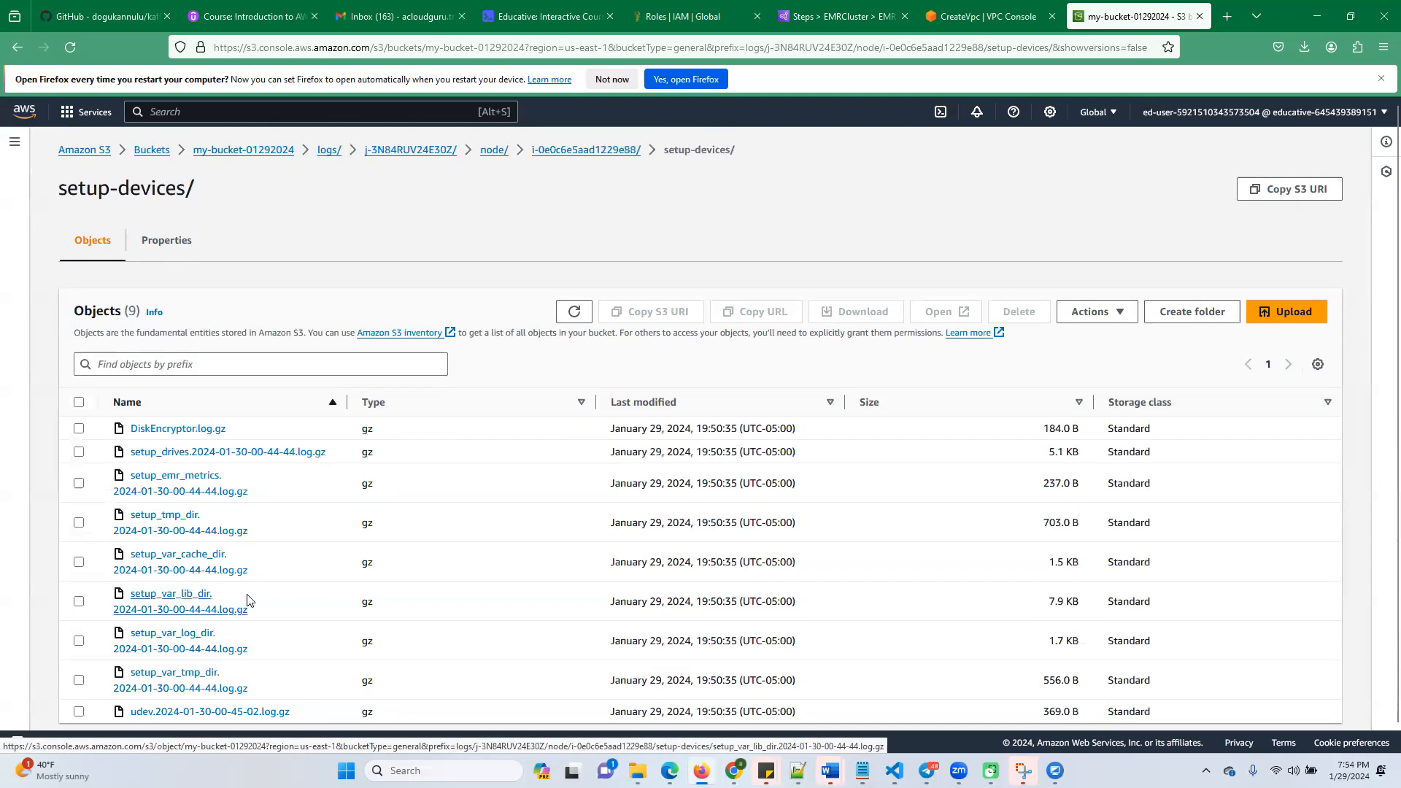
left_click(493, 151)
left_click(424, 151)
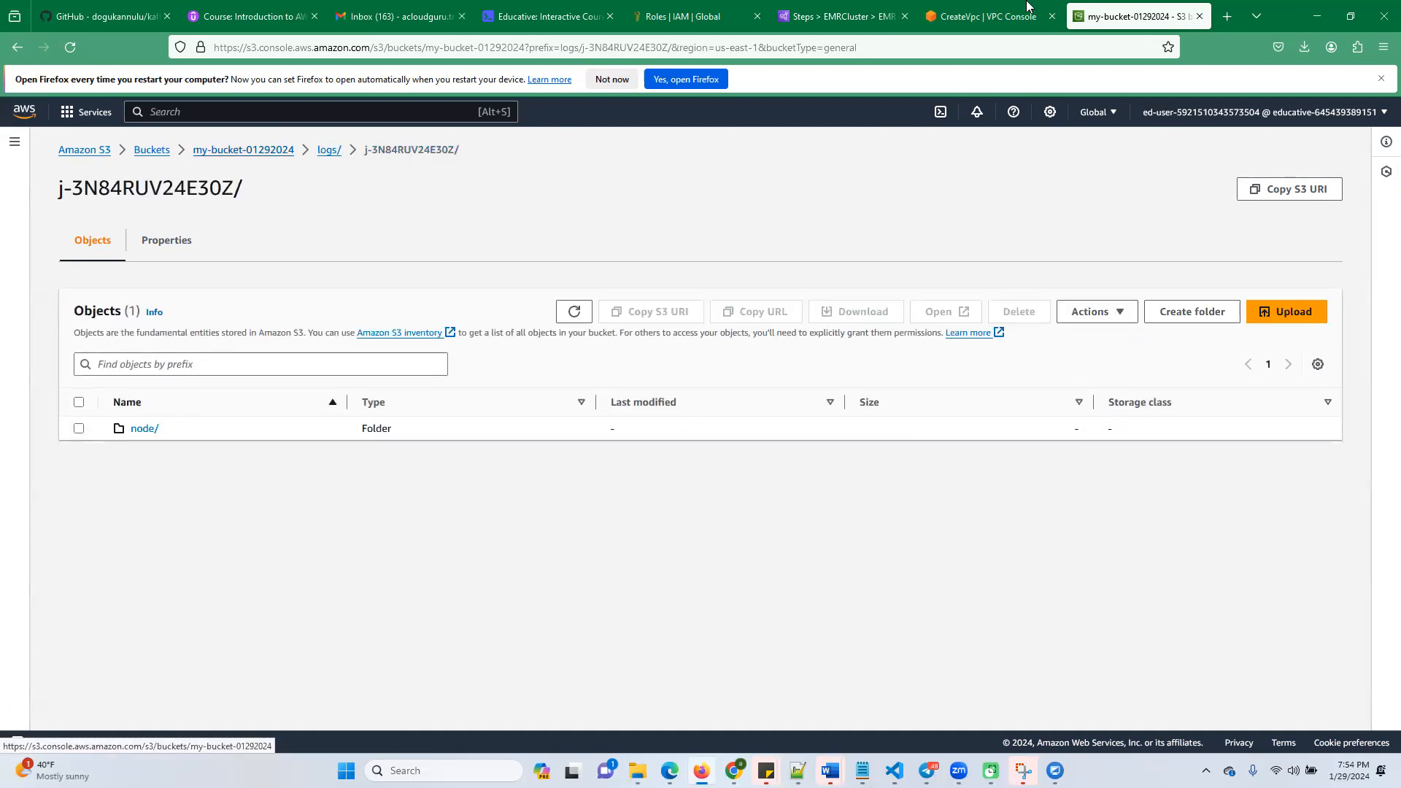
Return to EMRCluster's steps, select the Word count step, and start adding a new step of type Spark application
left_click(864, 17)
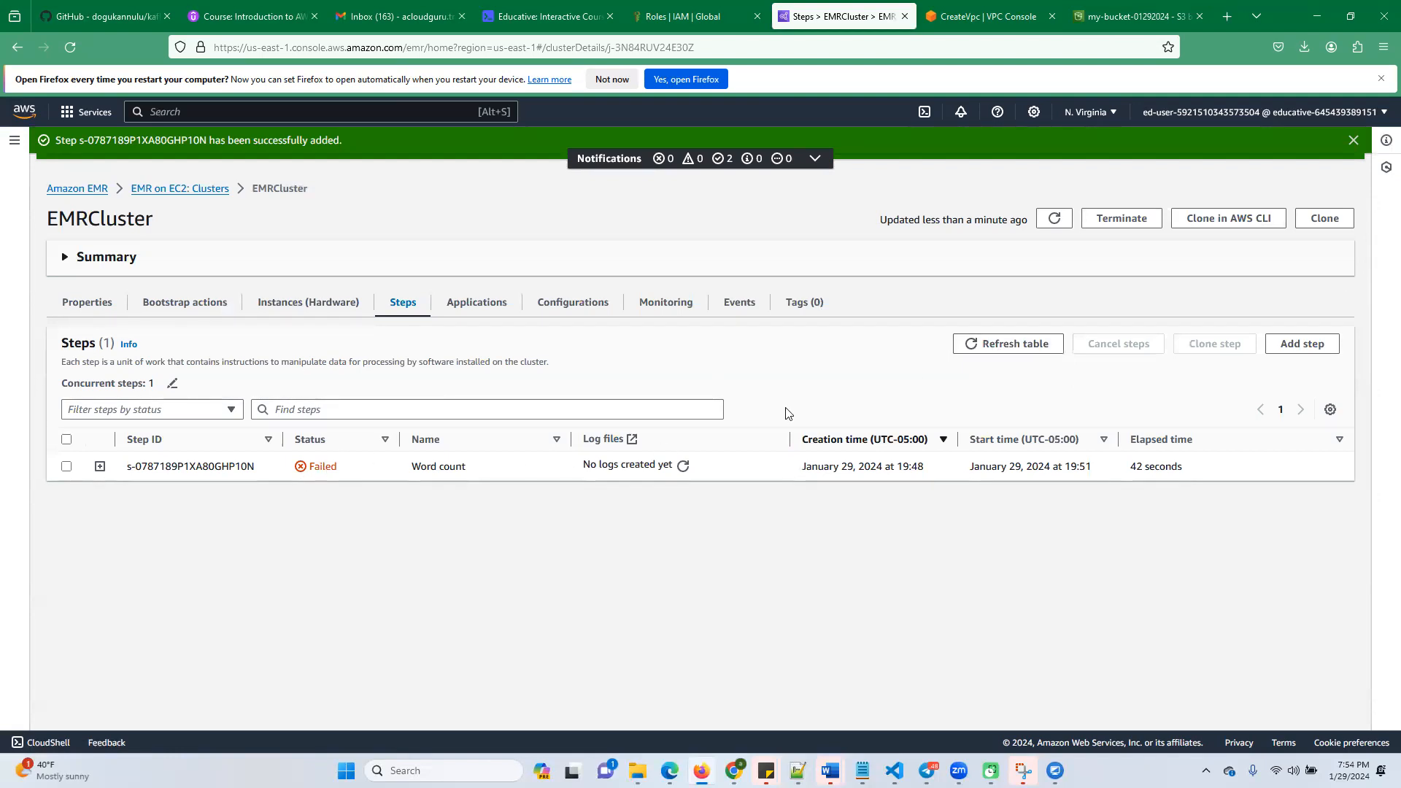
left_click(66, 467)
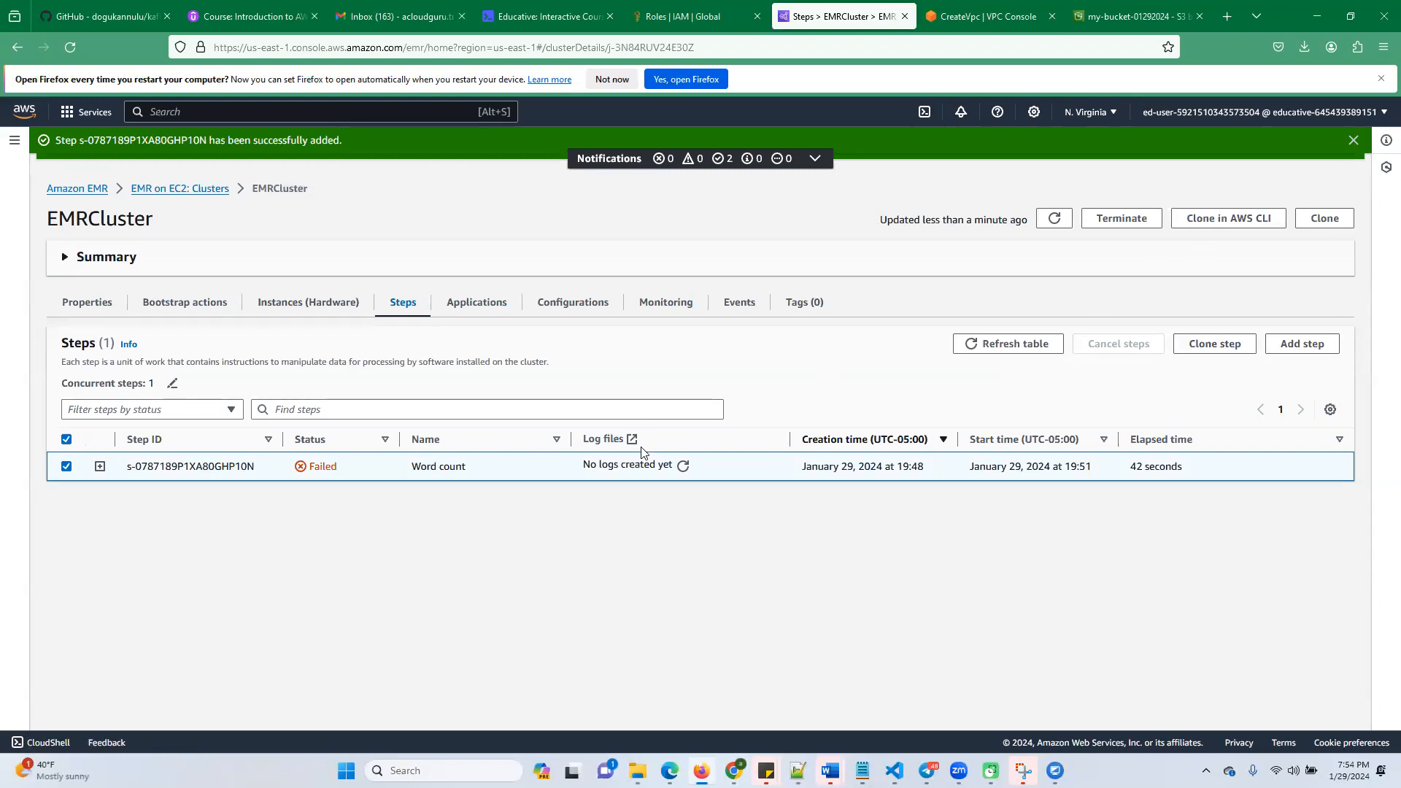
left_click(1294, 351)
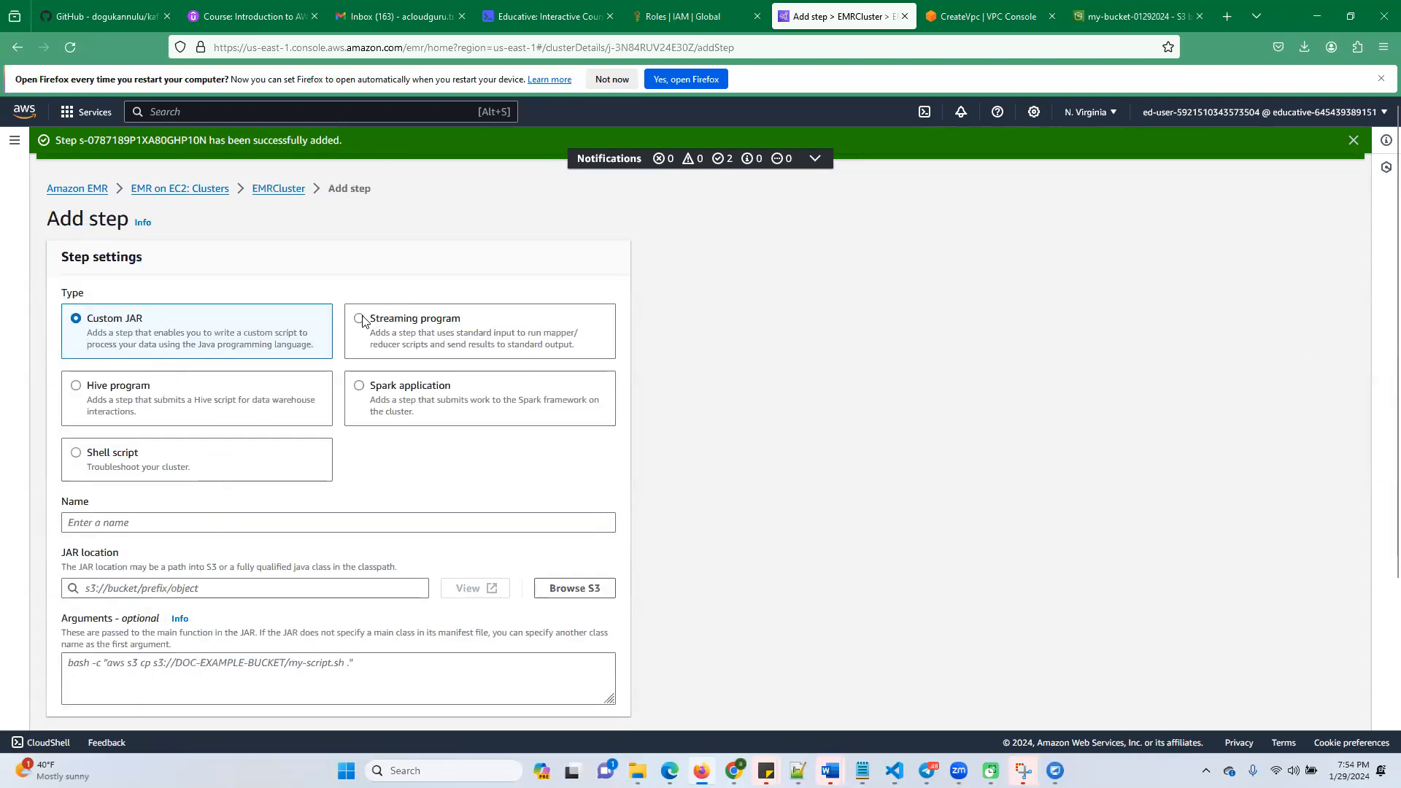
left_click(359, 385)
scroll(269, 540, "down", 3)
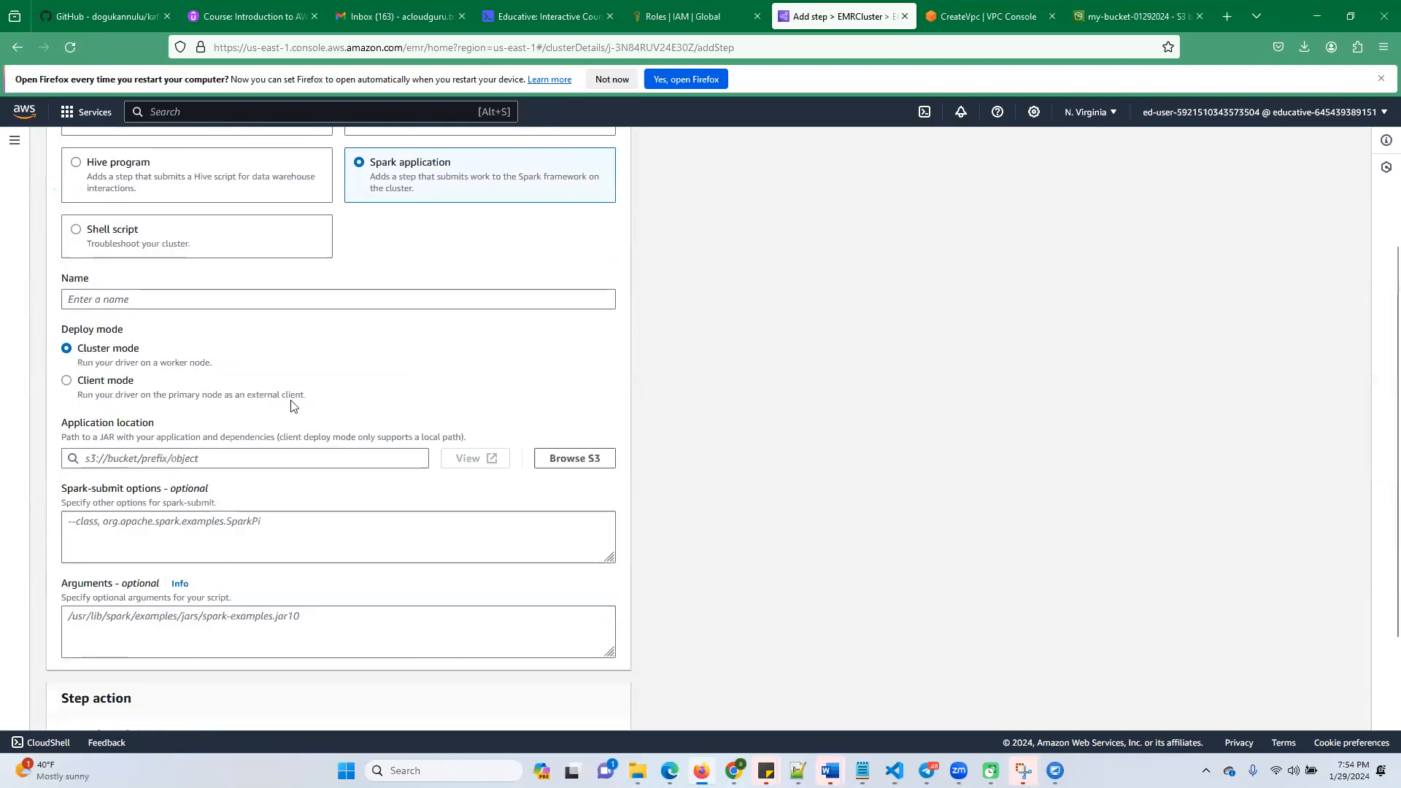
Copy "Spark application" from the Educative lab instructions and paste it as the new step's name
left_click(559, 21)
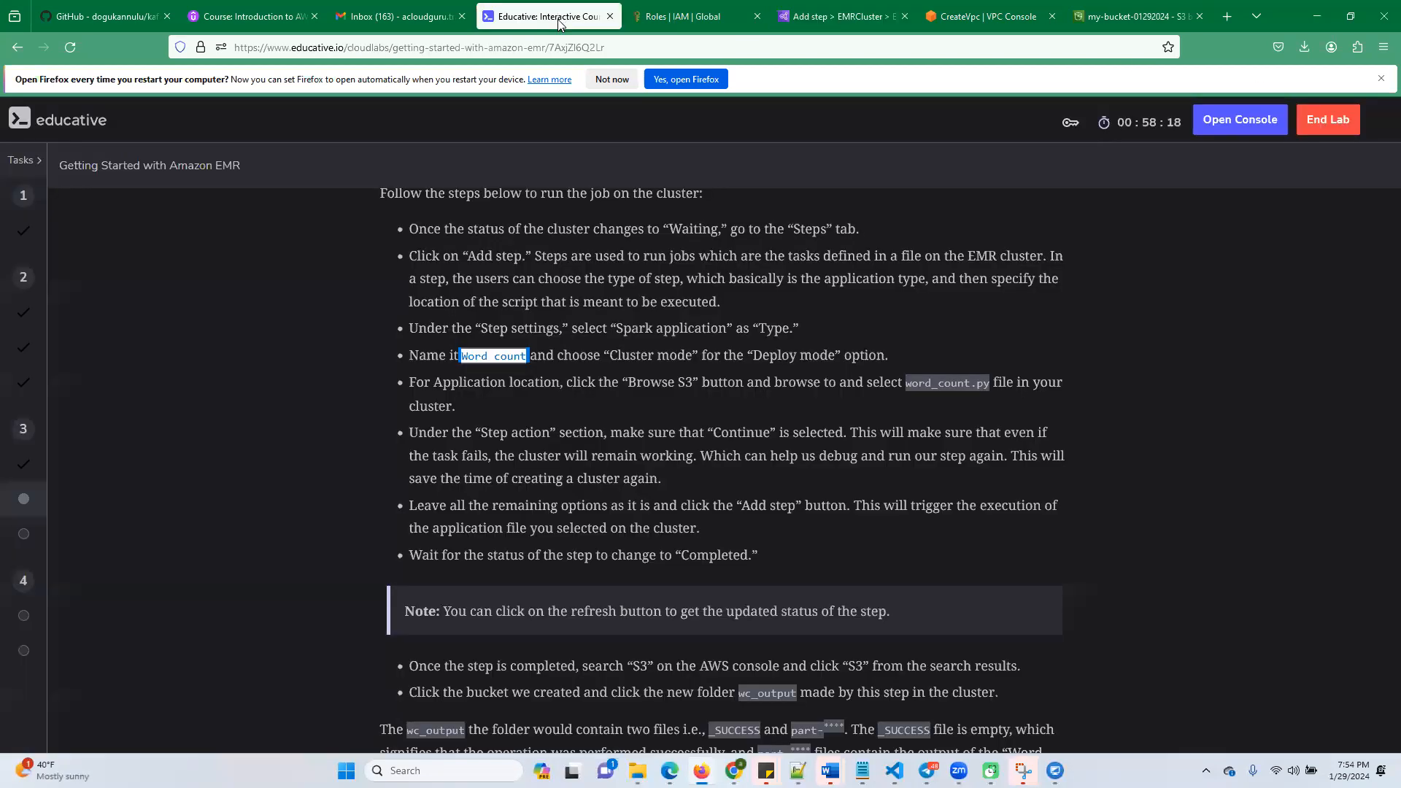
scroll(638, 503, "up", 7)
scroll(702, 499, "down", 4)
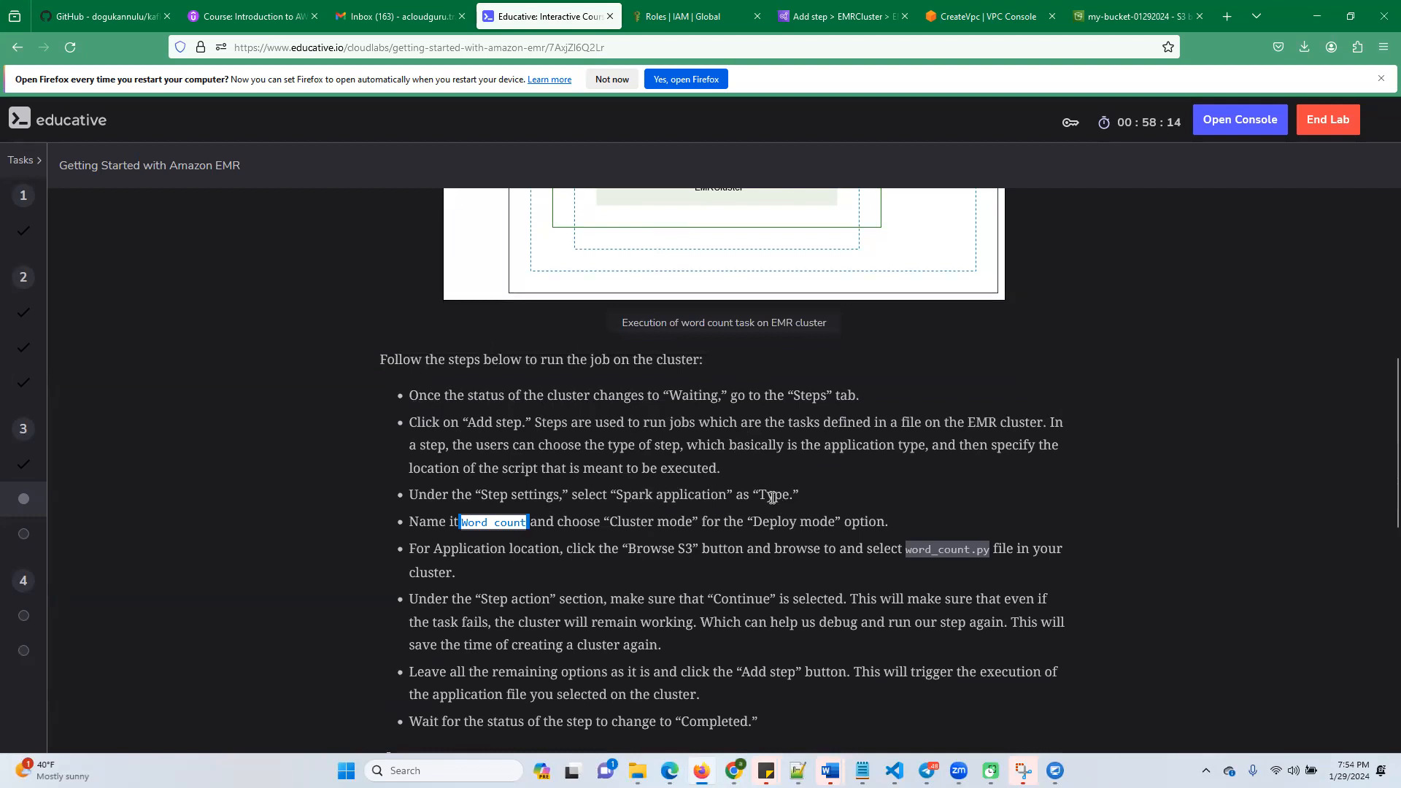
double_click(683, 496)
left_click_drag(618, 496, 726, 496)
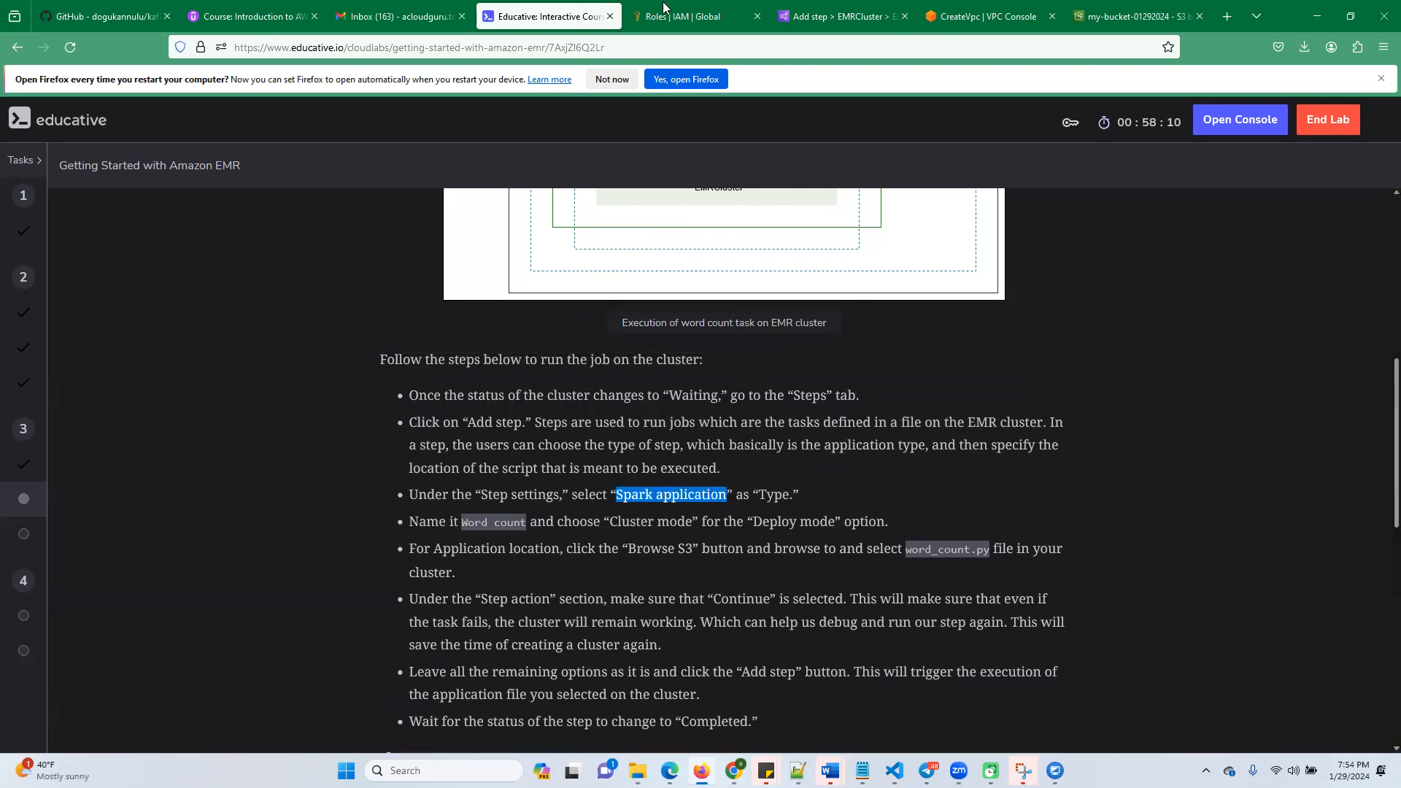
left_click(825, 21)
left_click(227, 300)
type("Spark application")
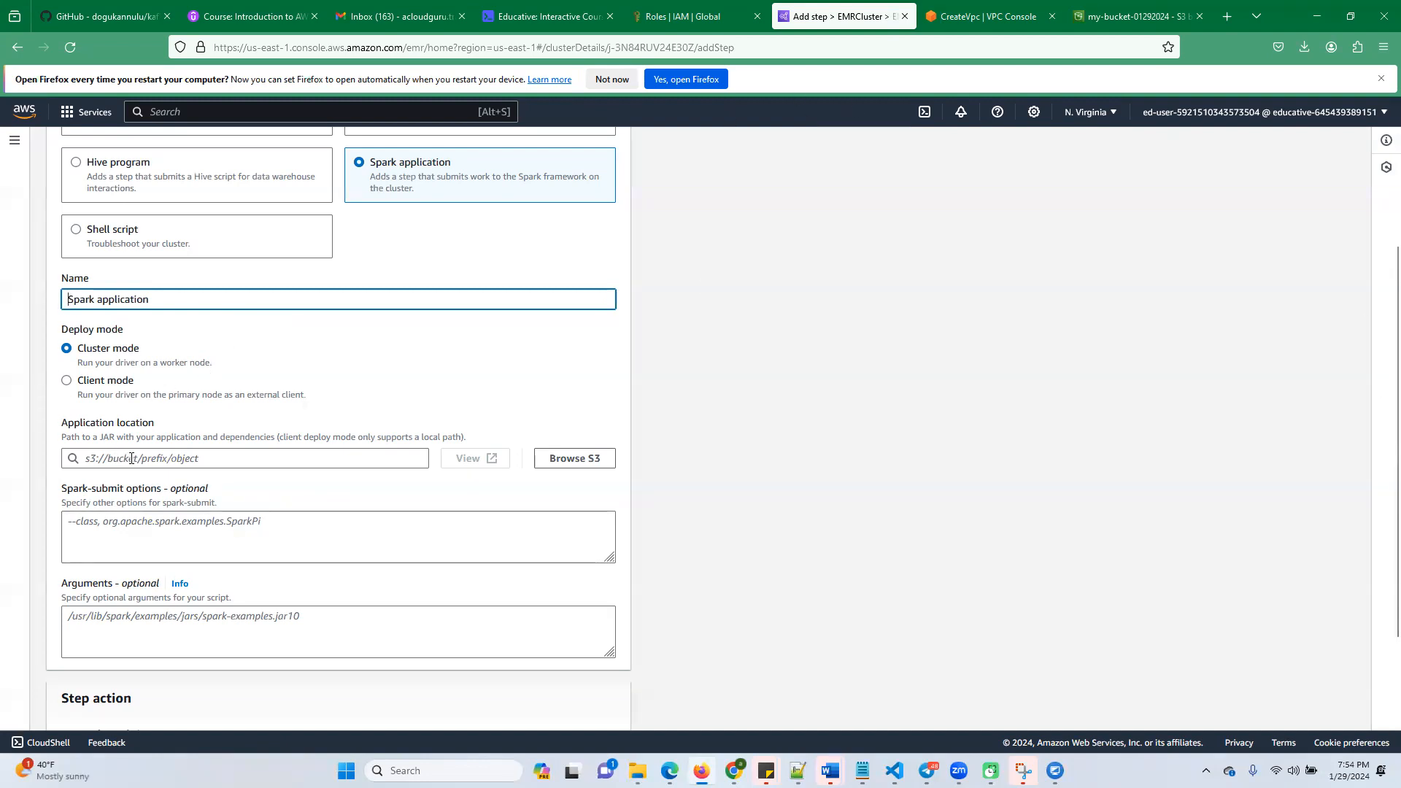
Set the new step's application location to word_count.py in the my-bucket-01292024 bucket
left_click(593, 458)
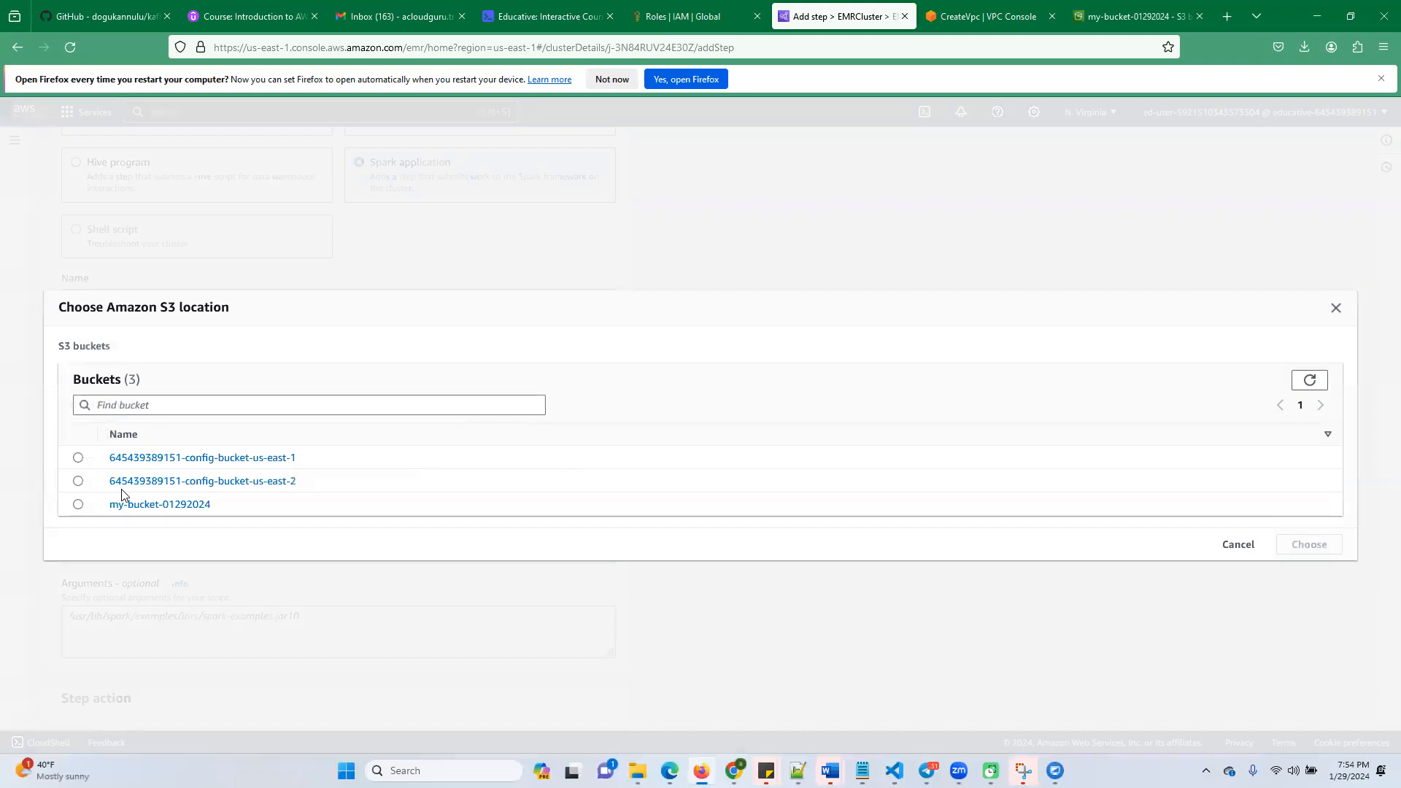
left_click(150, 504)
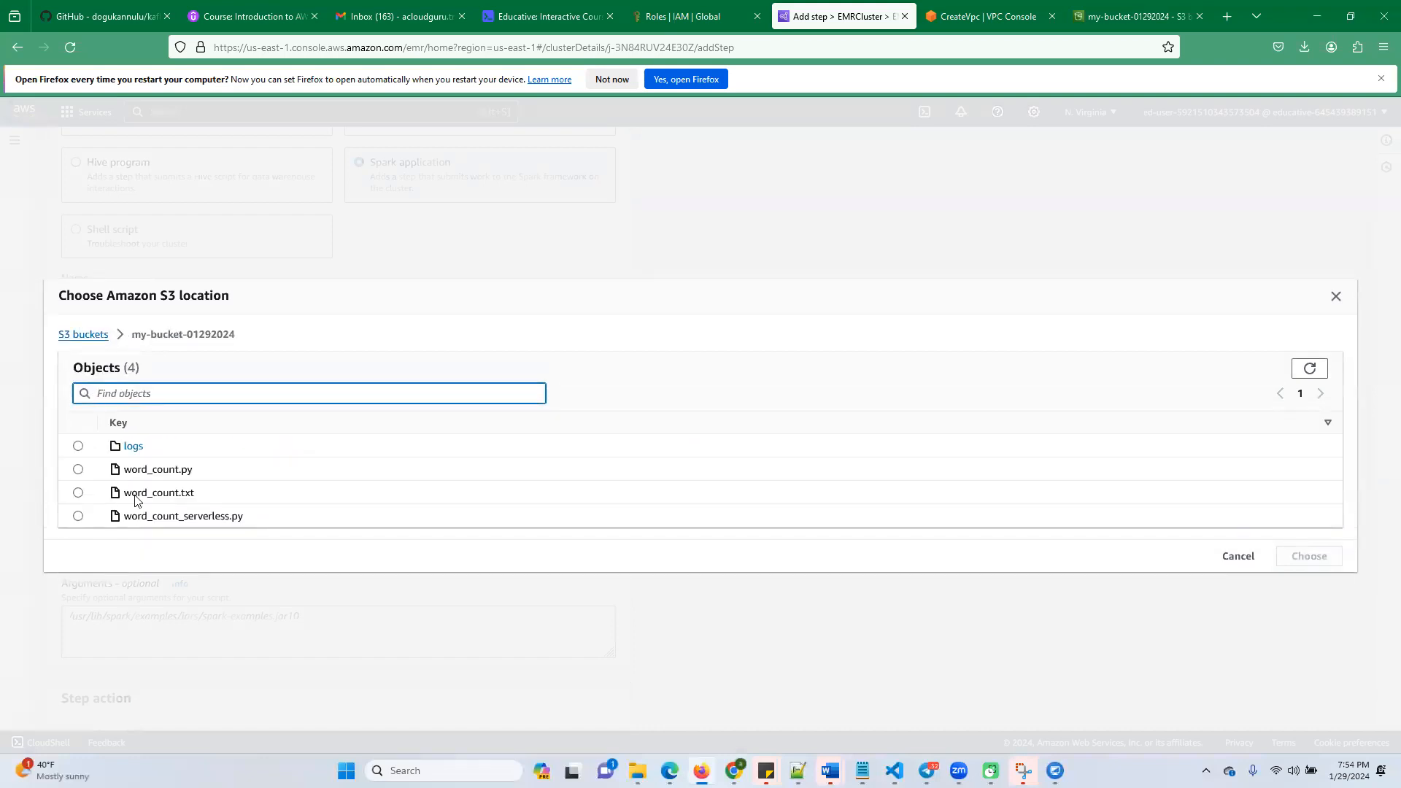
left_click(78, 469)
left_click(1309, 556)
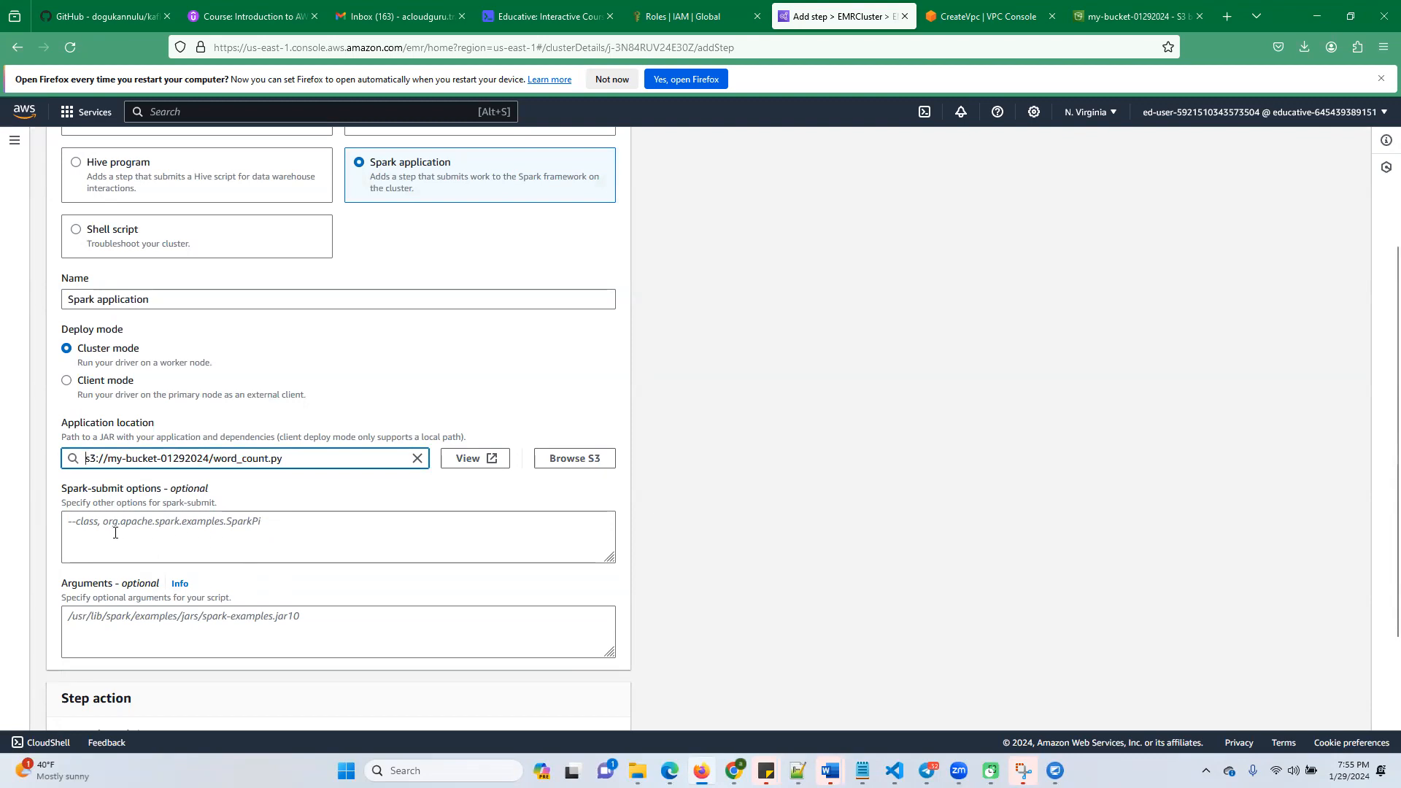
Check the remaining settings against the Educative lab instructions and add the step with Continue as its failure action
left_click(529, 20)
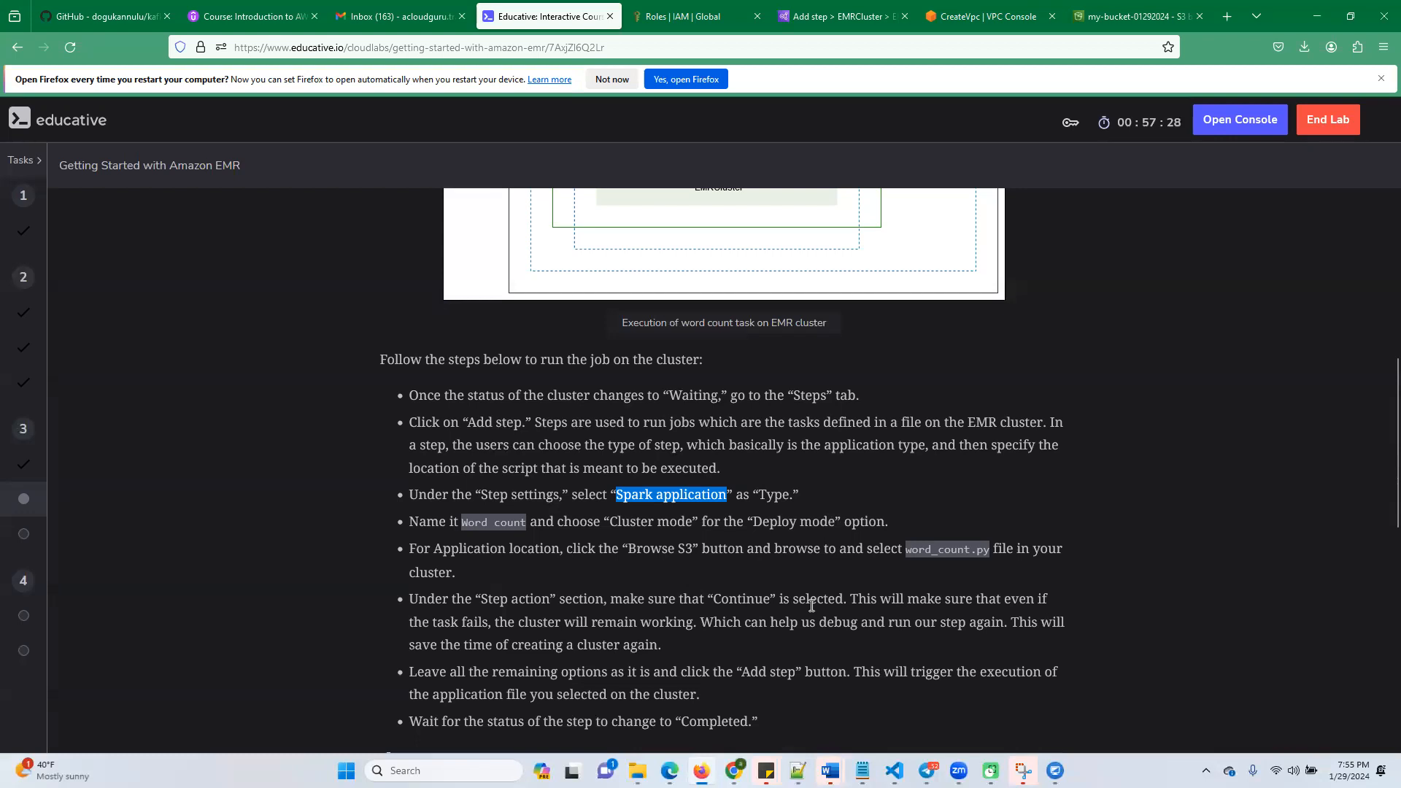
left_click(814, 16)
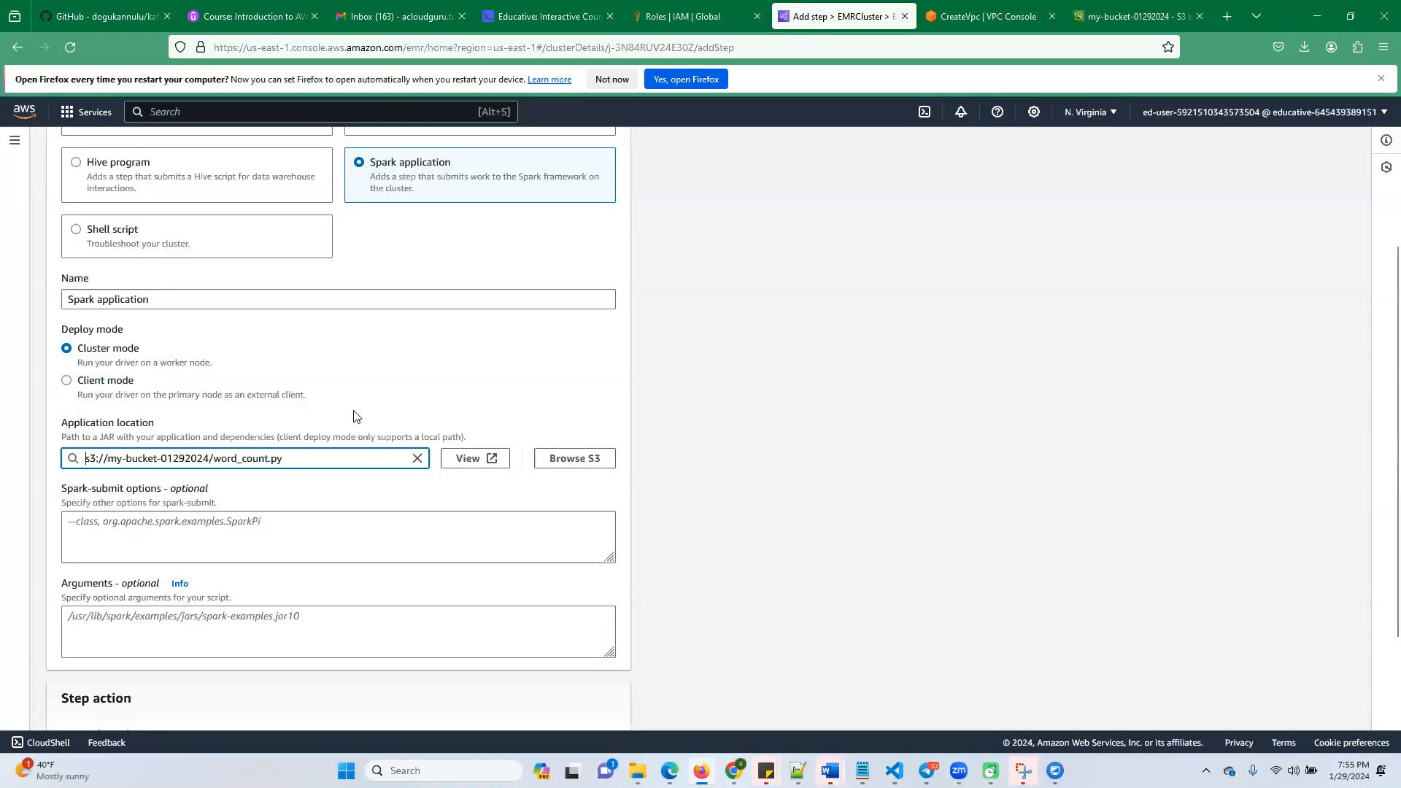
scroll(309, 561, "down", 3)
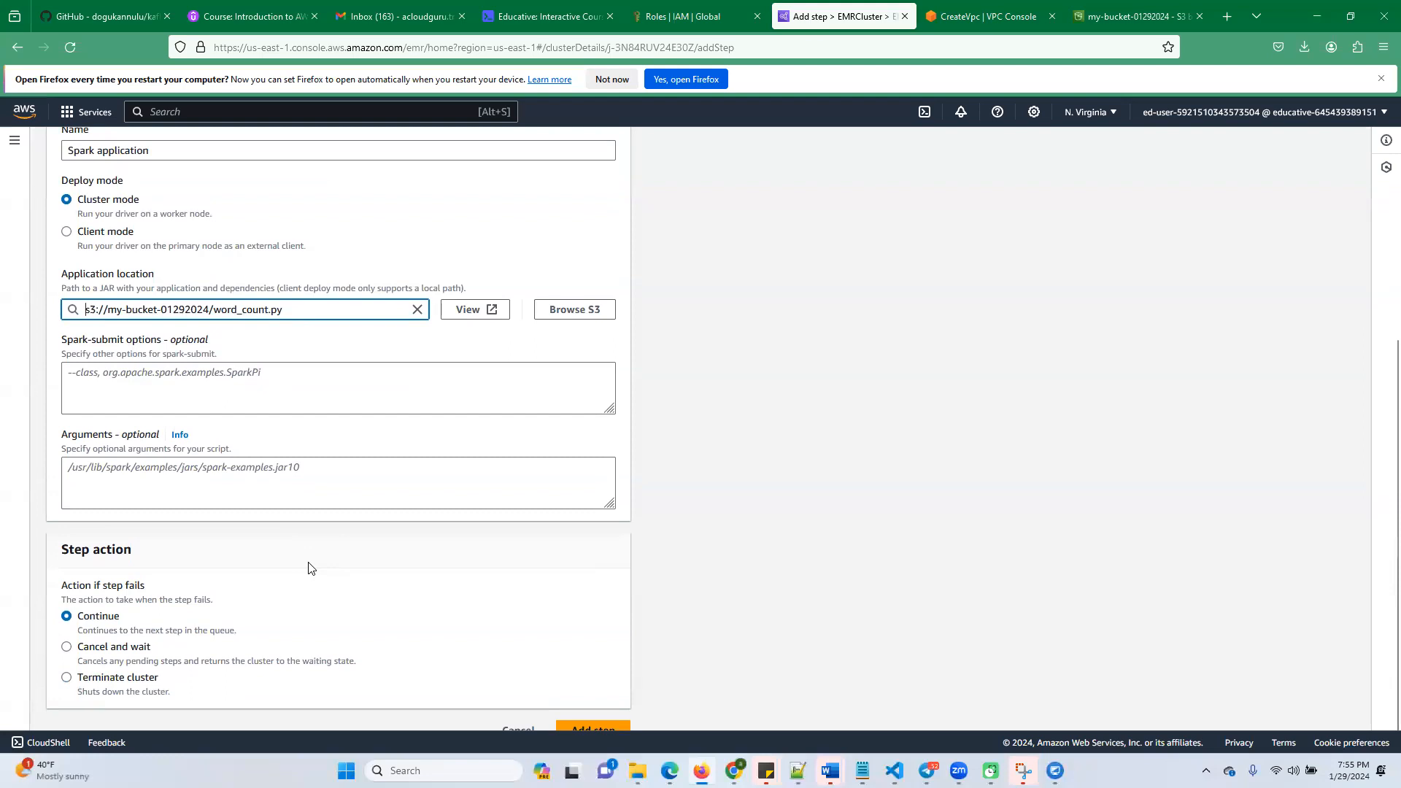
scroll(365, 583, "down", 1)
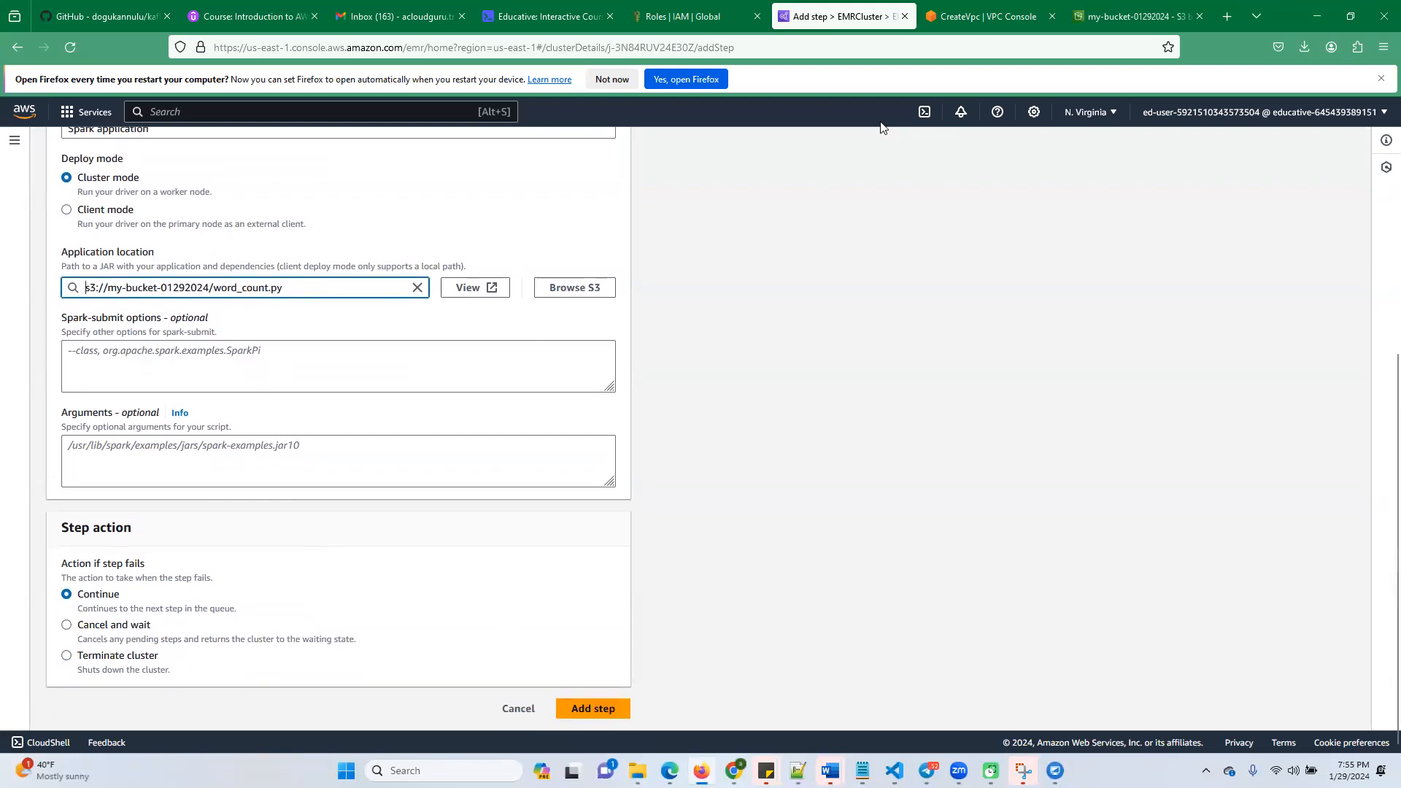
left_click(570, 25)
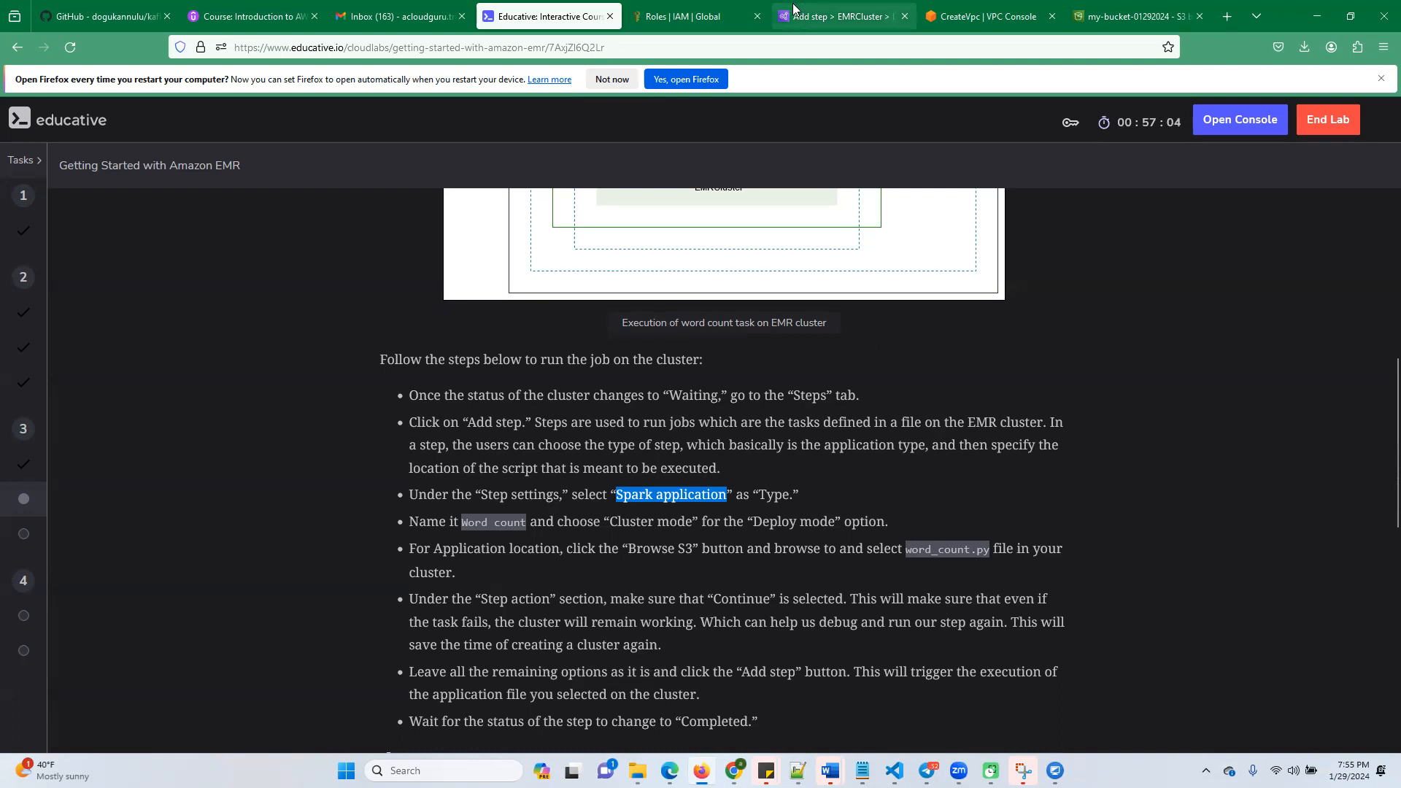
left_click(818, 21)
left_click(584, 709)
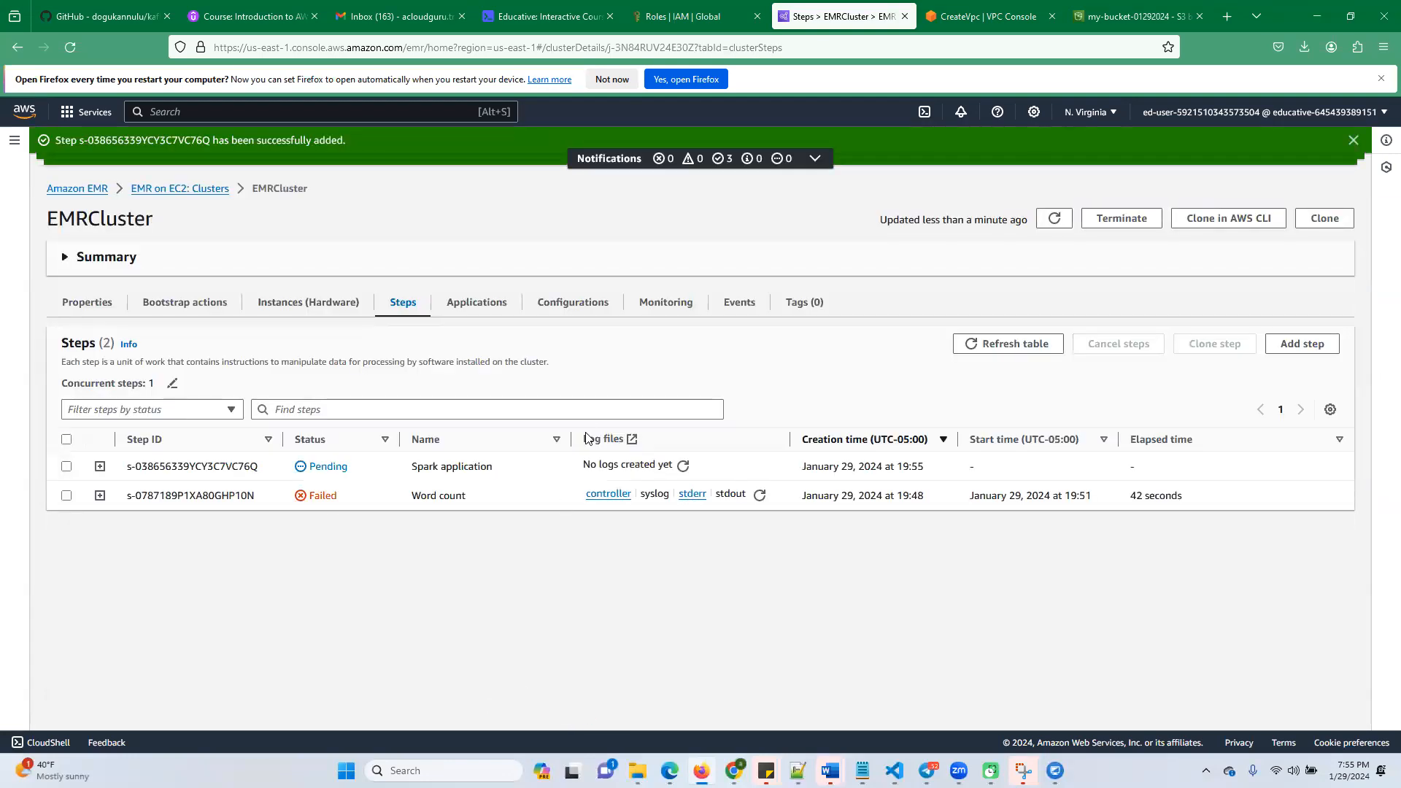
Try to open the Word count step's stderr log and refresh its log files
left_click(693, 496)
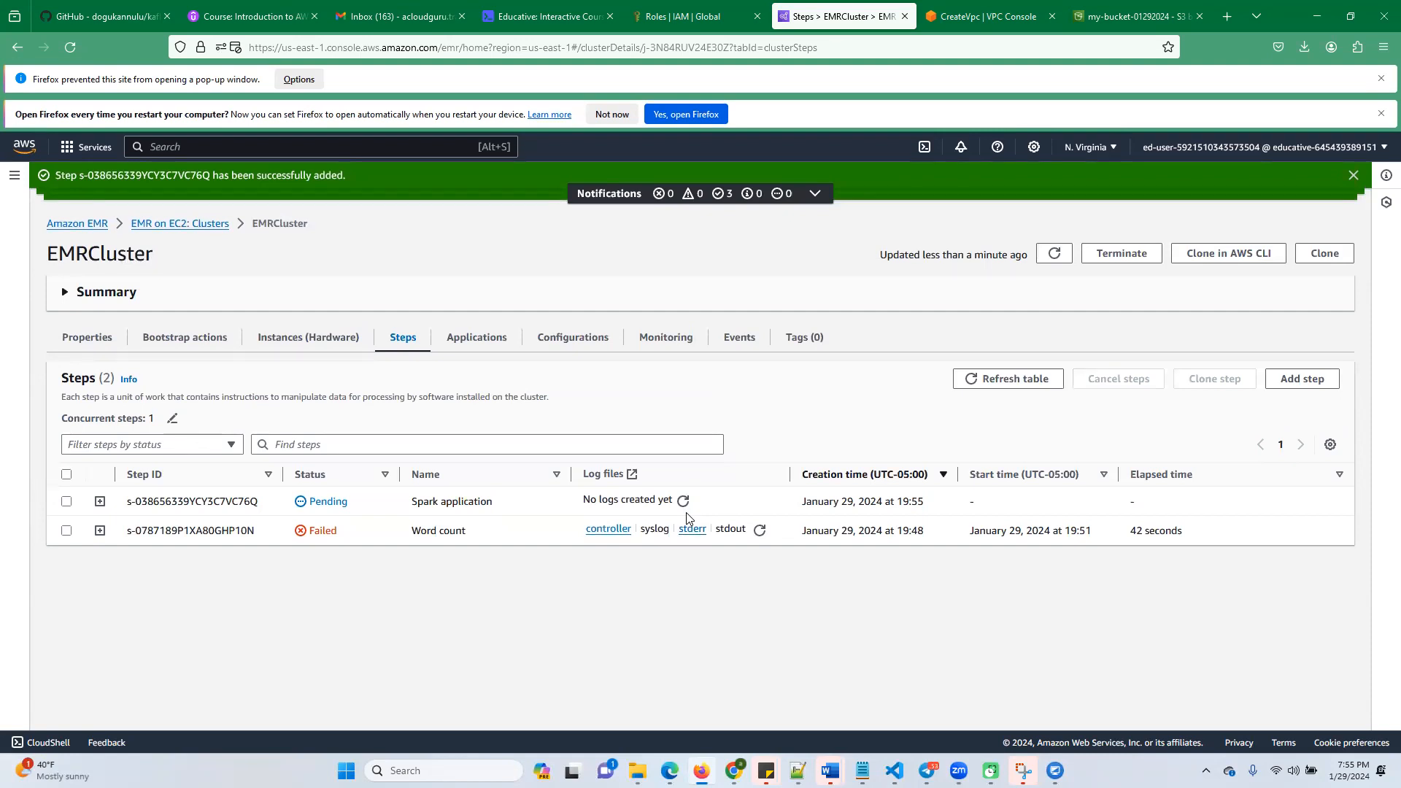
right_click(694, 533)
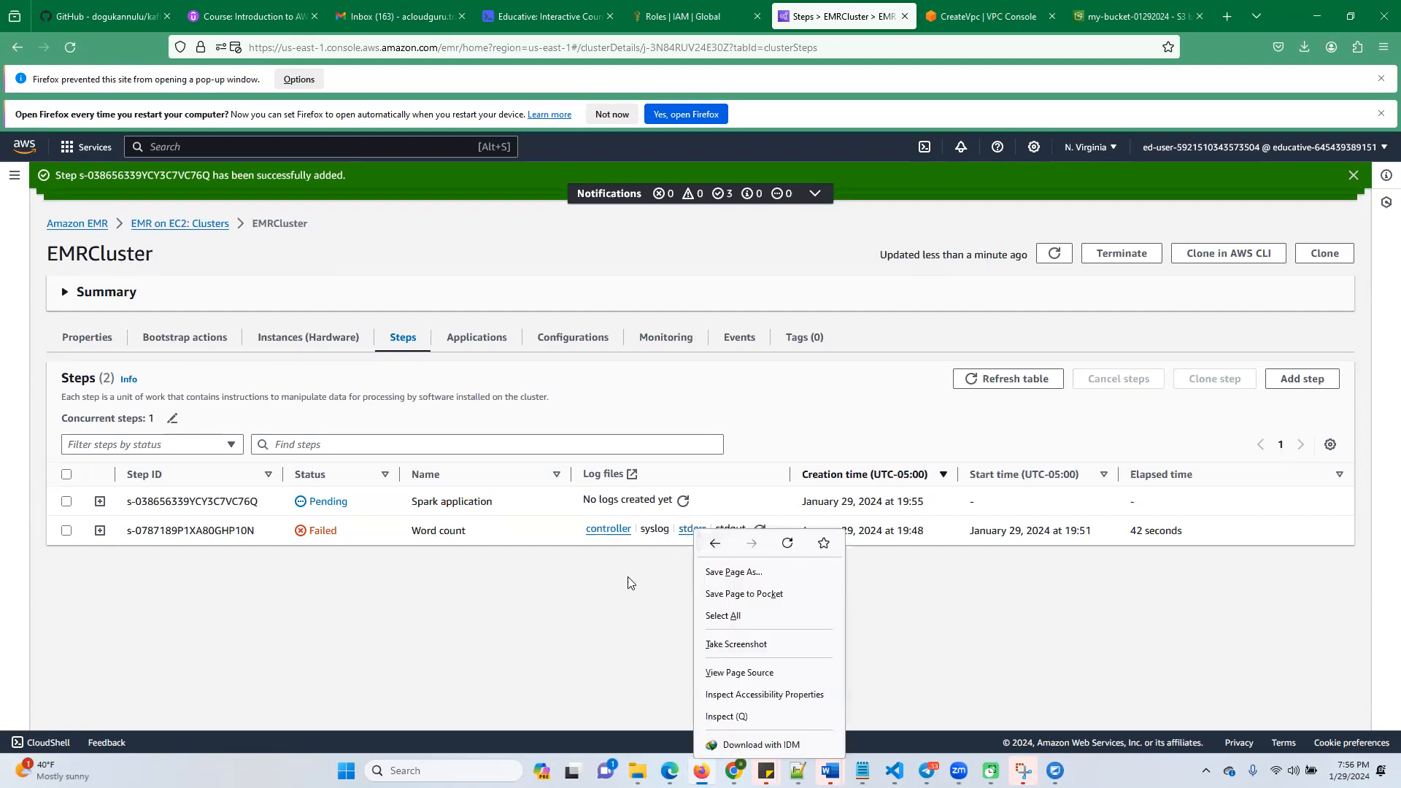
left_click(629, 582)
left_click(691, 529)
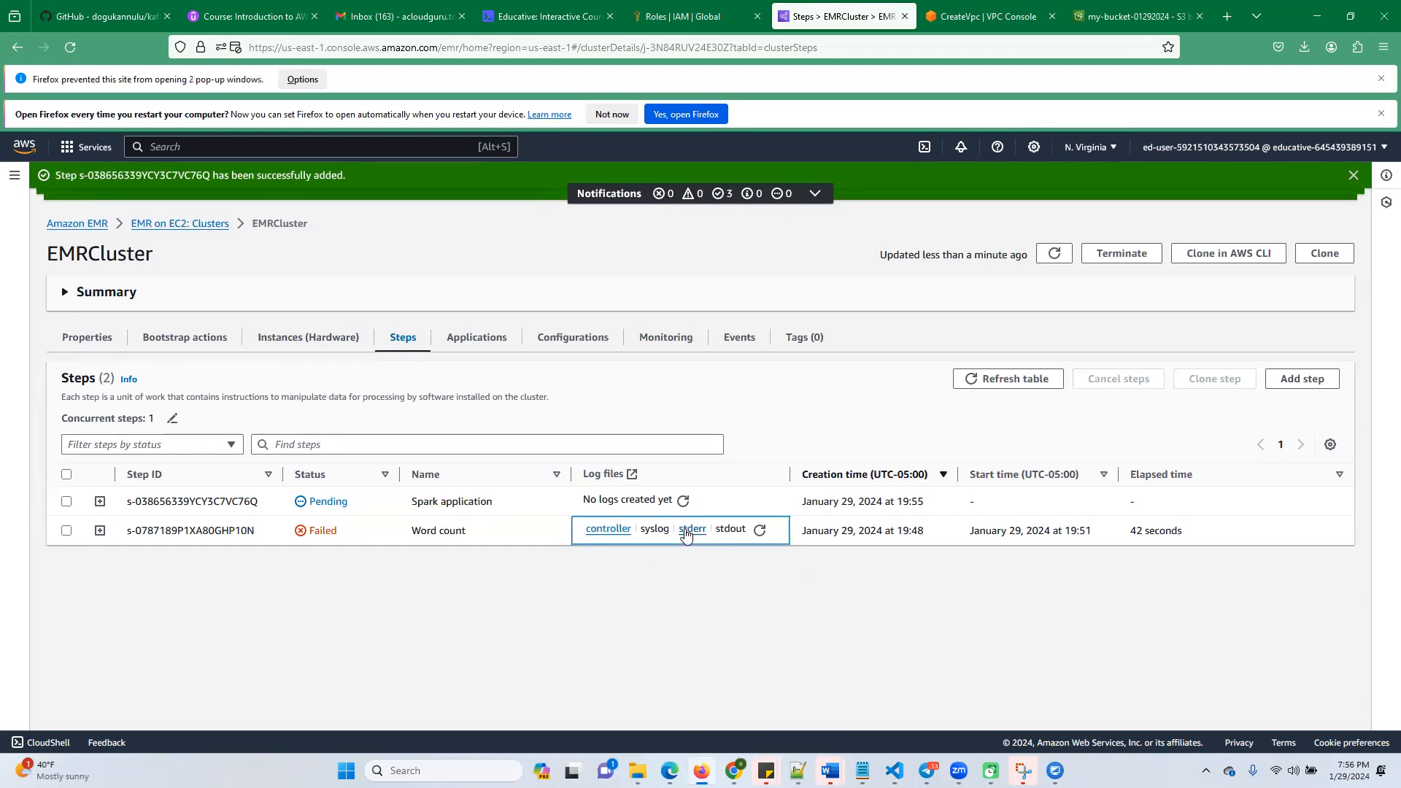
left_click(759, 533)
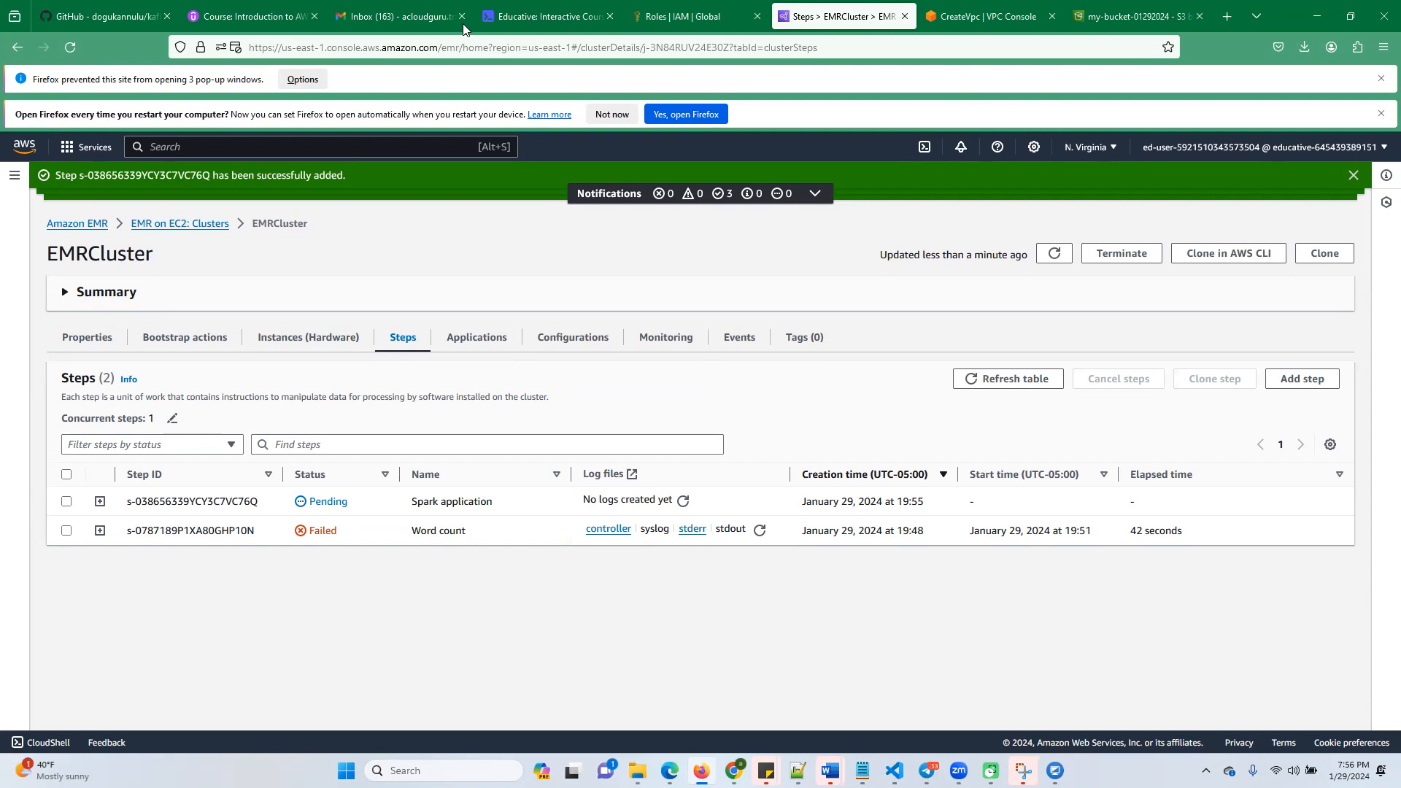
Accept opening Firefox at computer startup and download the Word count step's stderr.gz through its blocked pop-up
left_click(680, 114)
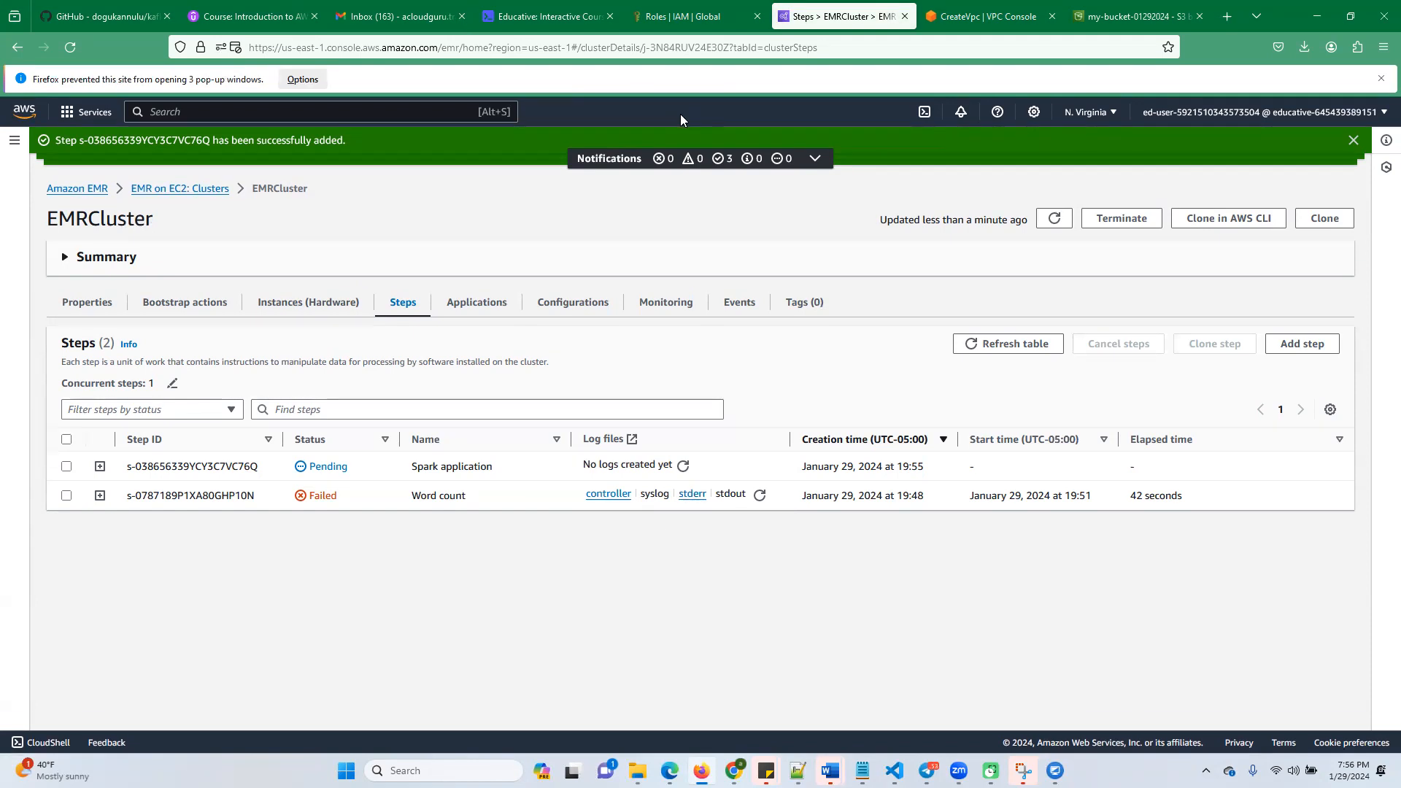
left_click(691, 496)
left_click(304, 80)
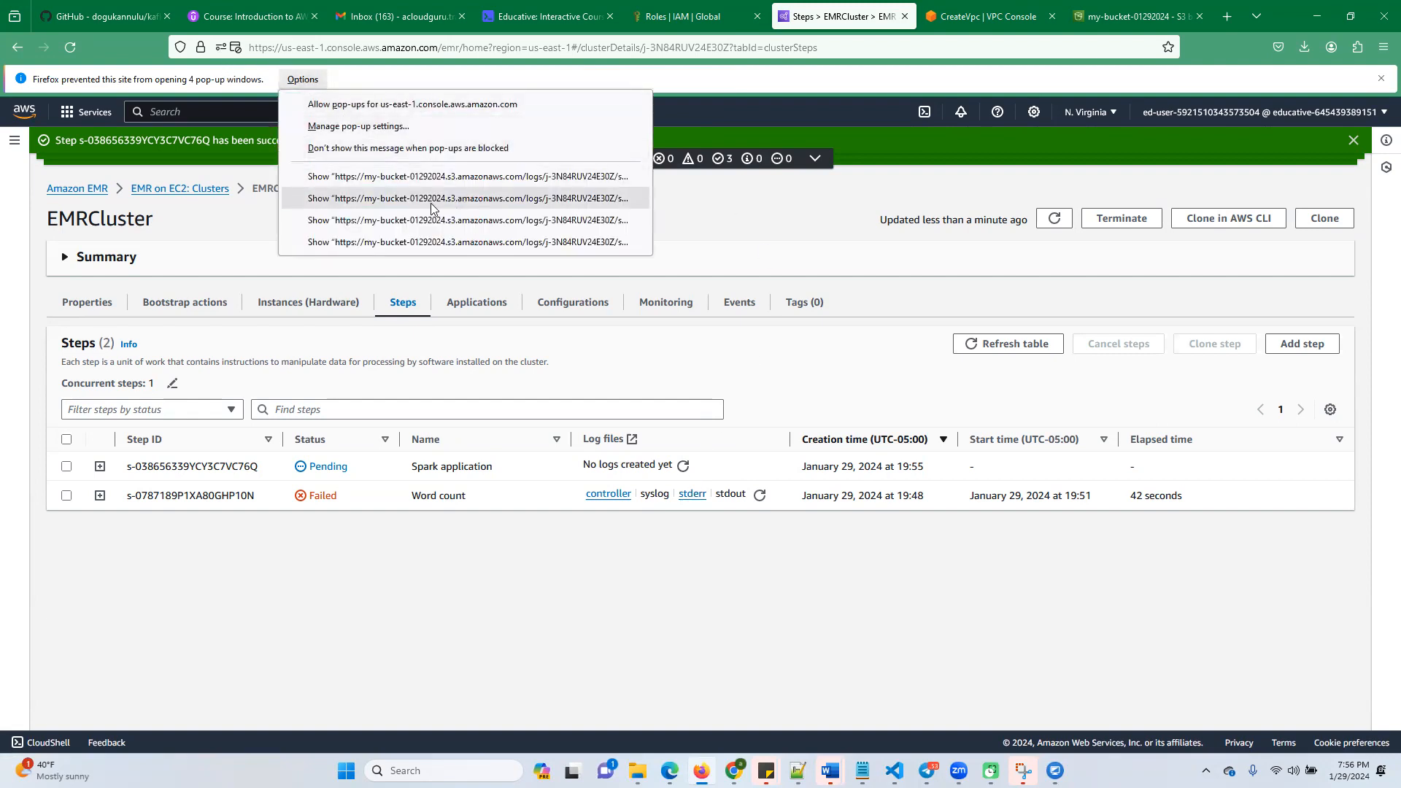
left_click(443, 243)
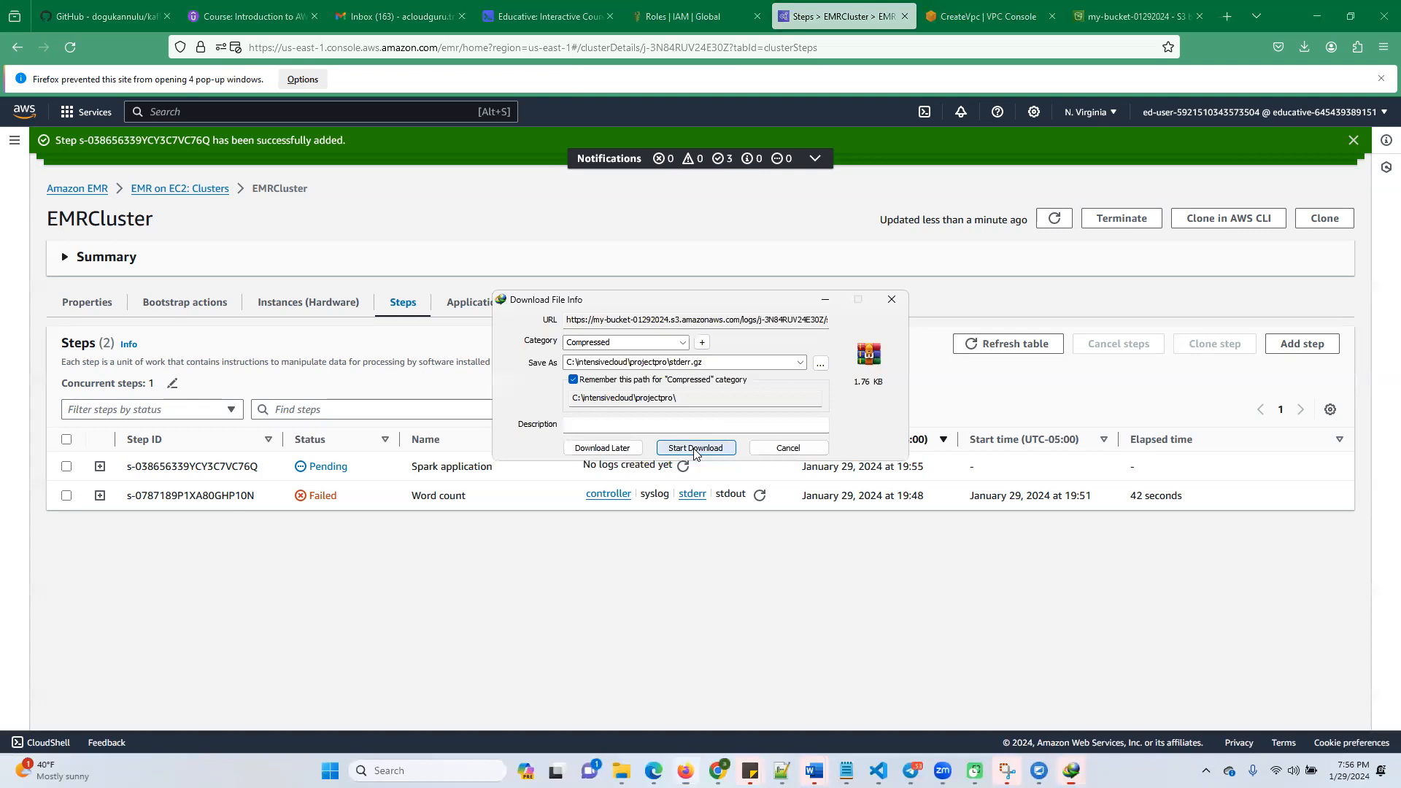
left_click(697, 448)
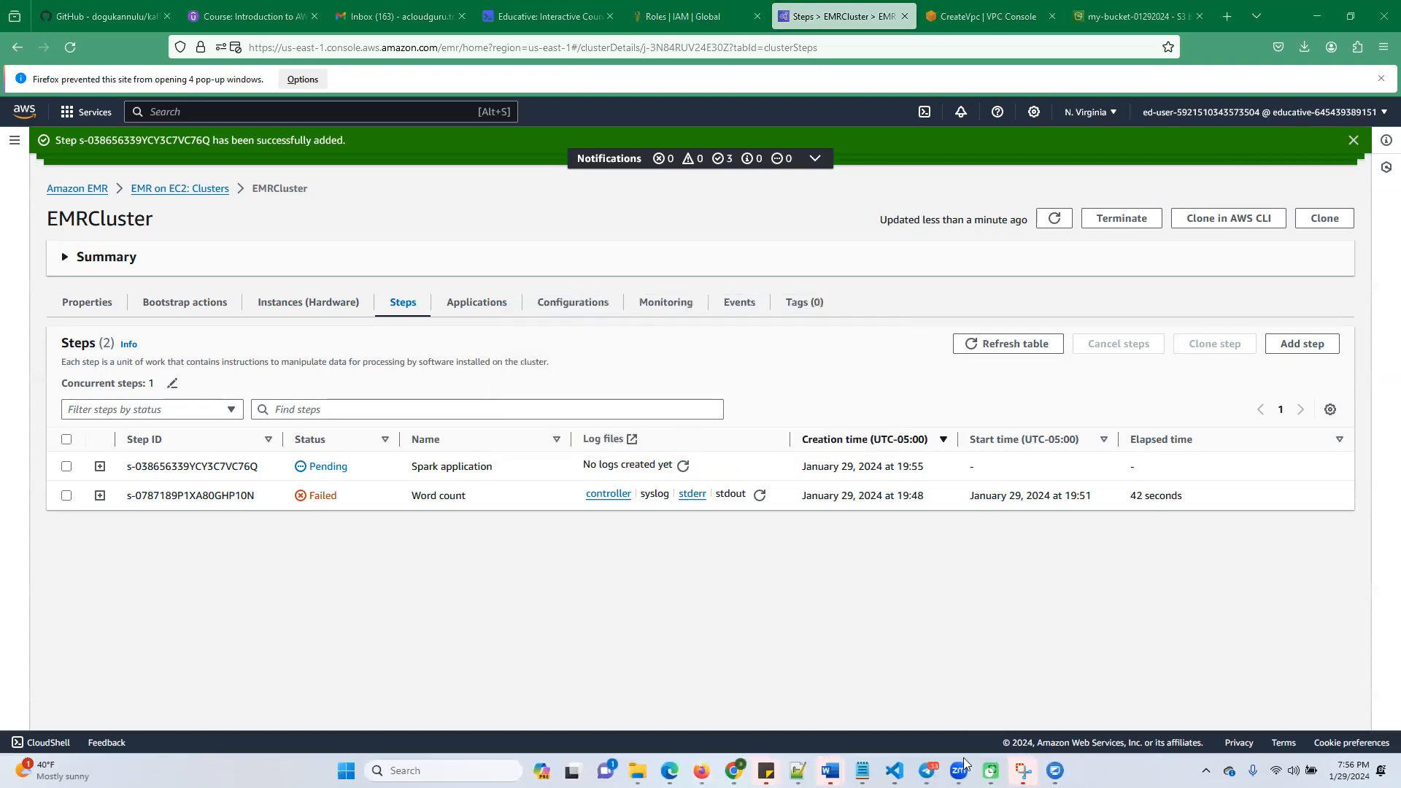
Switch to Internet Download Manager, dismissing its tip, and open the file properties of the downloaded stderr.gz
left_click(409, 771)
type("idm")
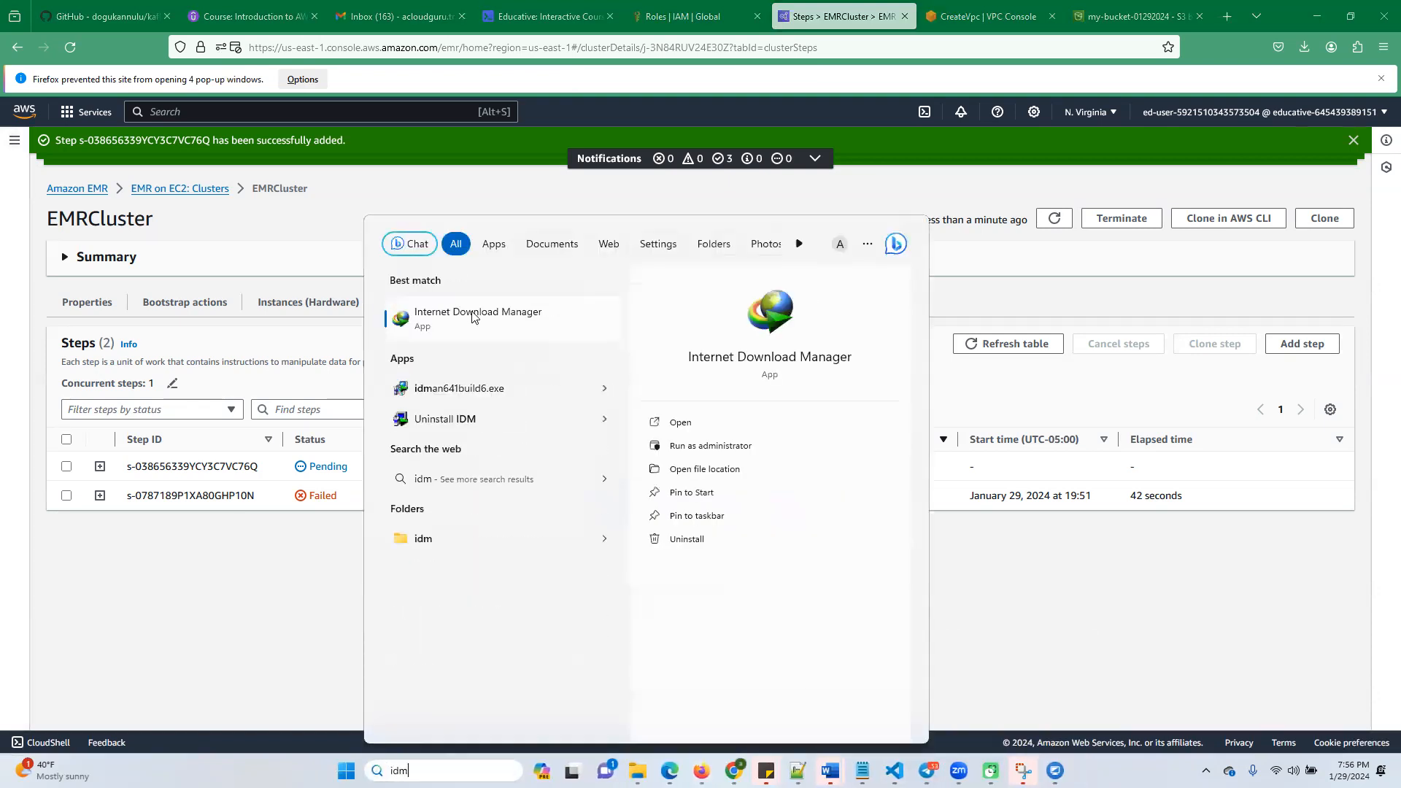
left_click(474, 315)
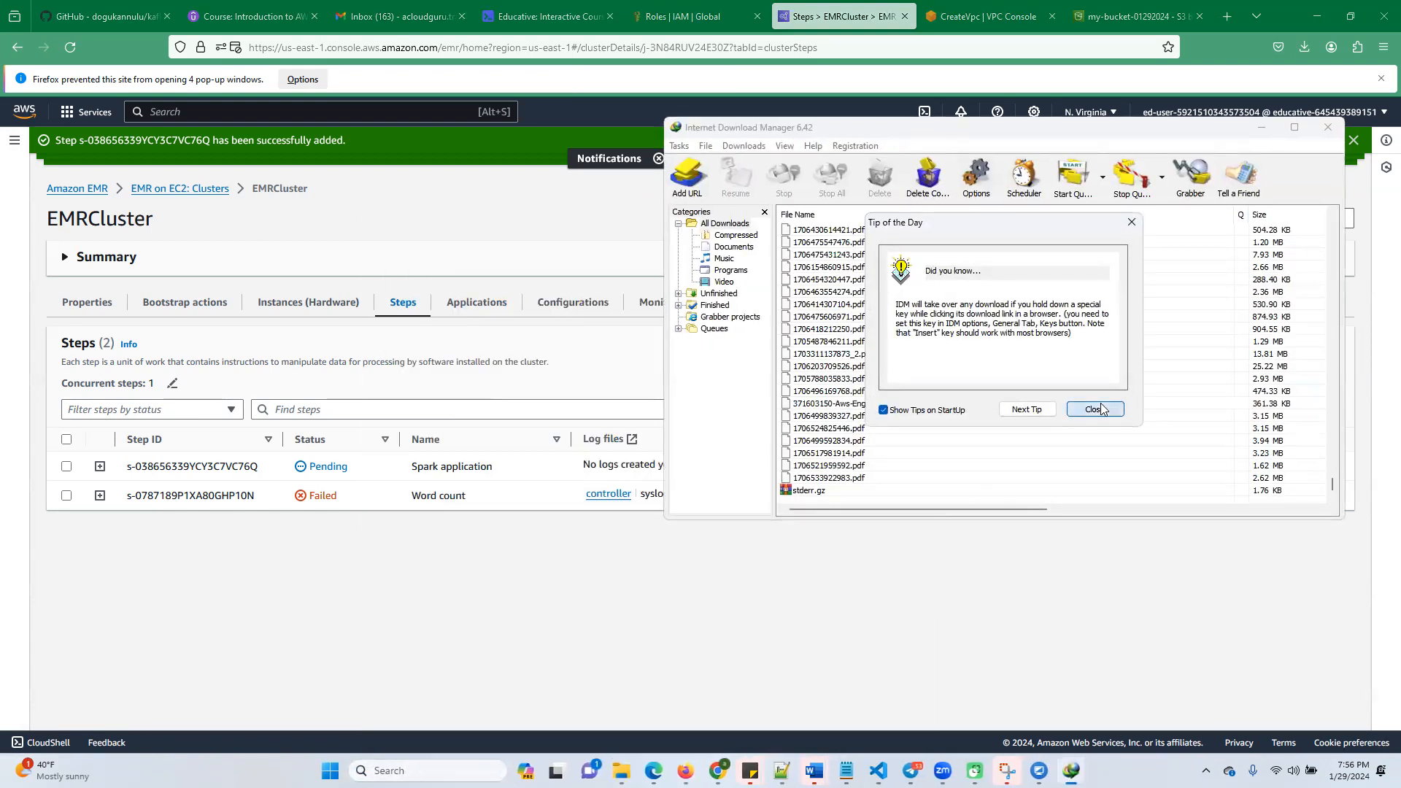
left_click(1101, 410)
double_click(836, 490)
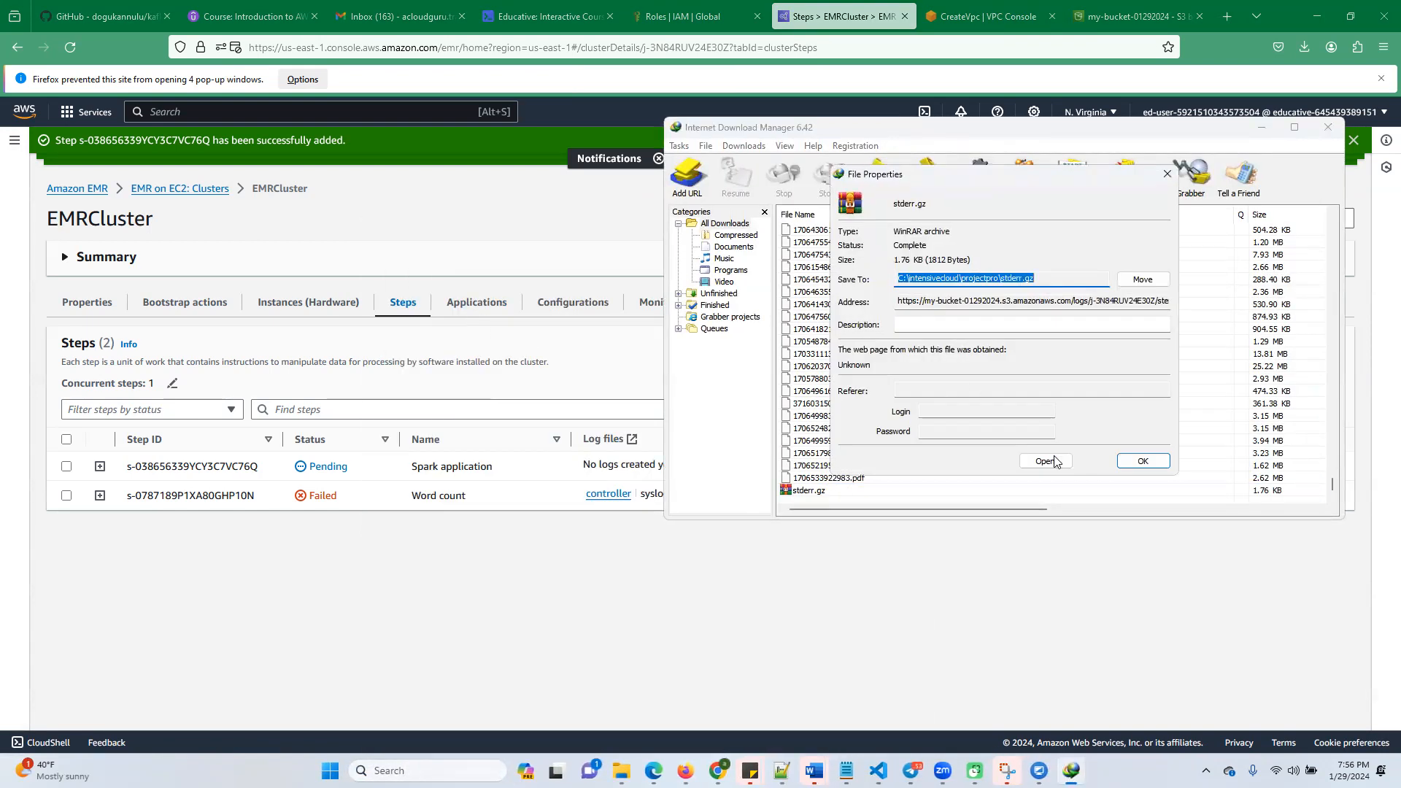
Open the stderr.gz archive with File Explorer from its file properties
left_click(1051, 460)
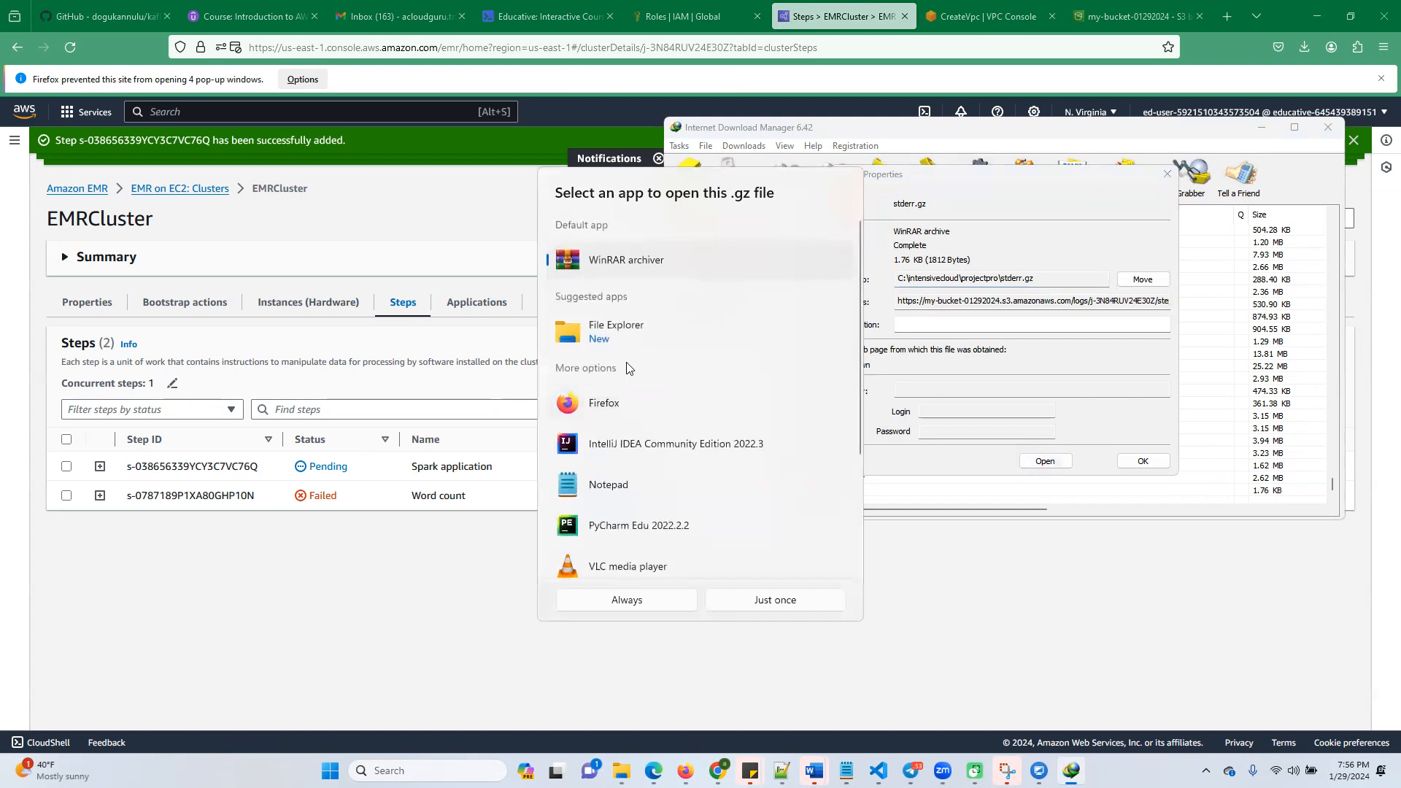
left_click(617, 340)
left_click(625, 260)
double_click(609, 341)
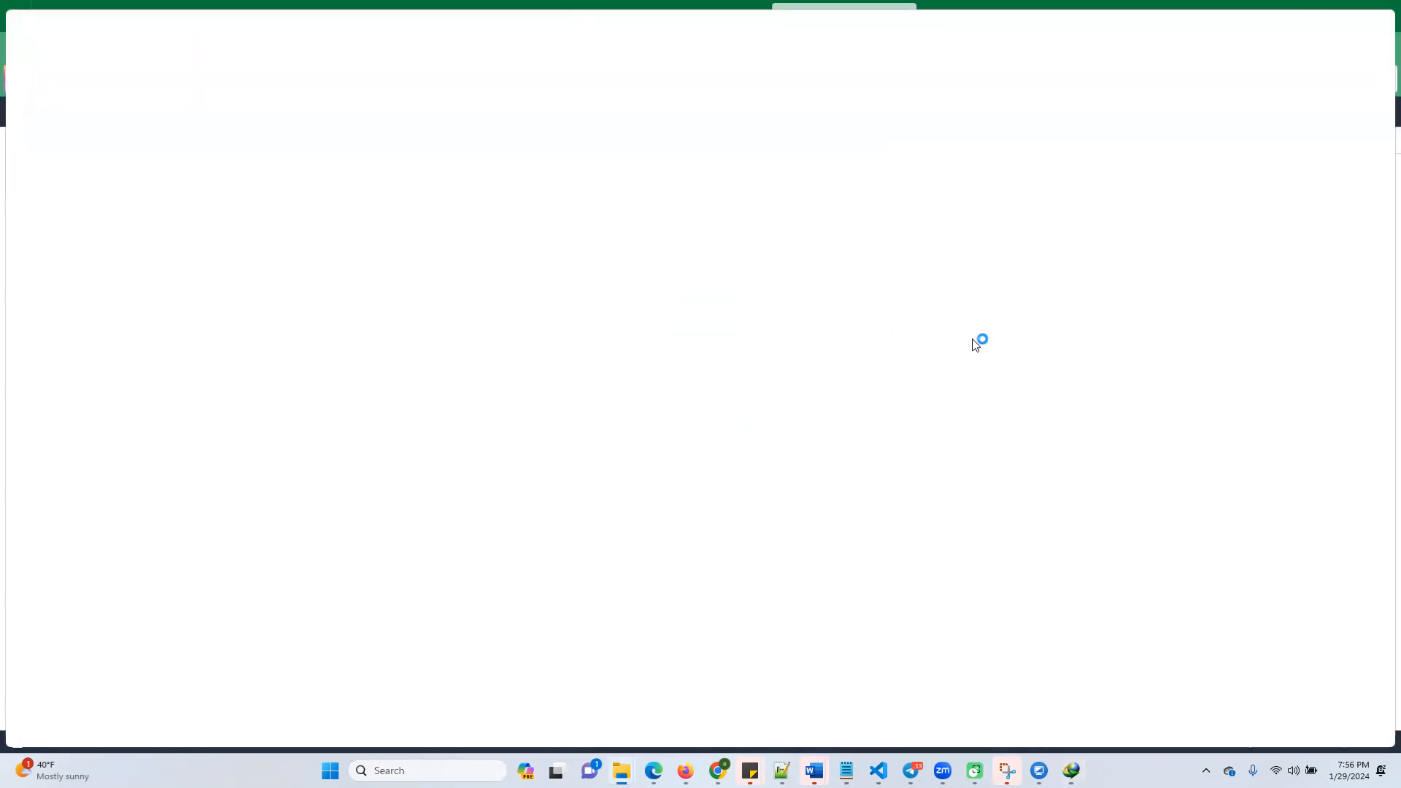
Try to open the stderr file directly inside the archive, and close the archive window and file properties
left_click(294, 139)
right_click(295, 139)
left_click(333, 158)
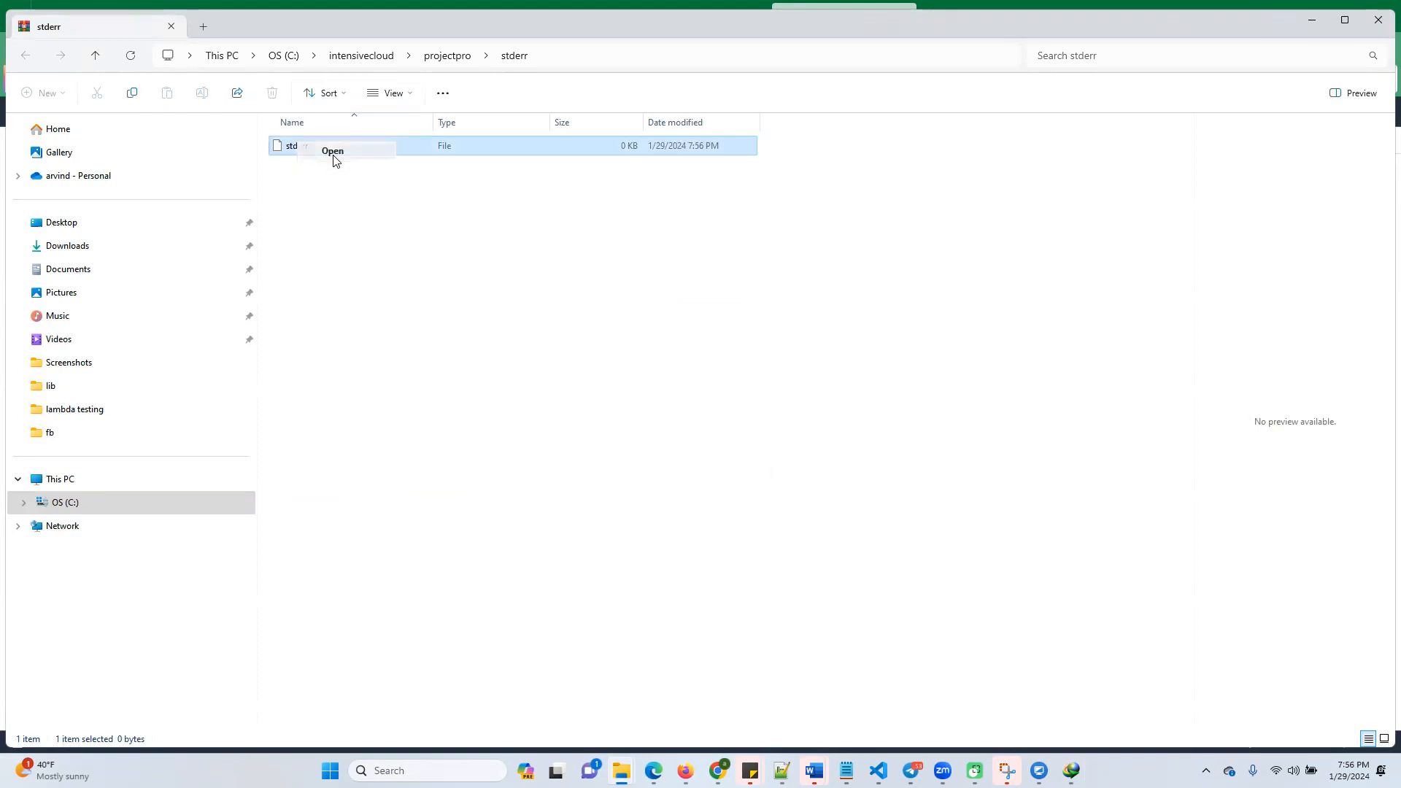
double_click(610, 315)
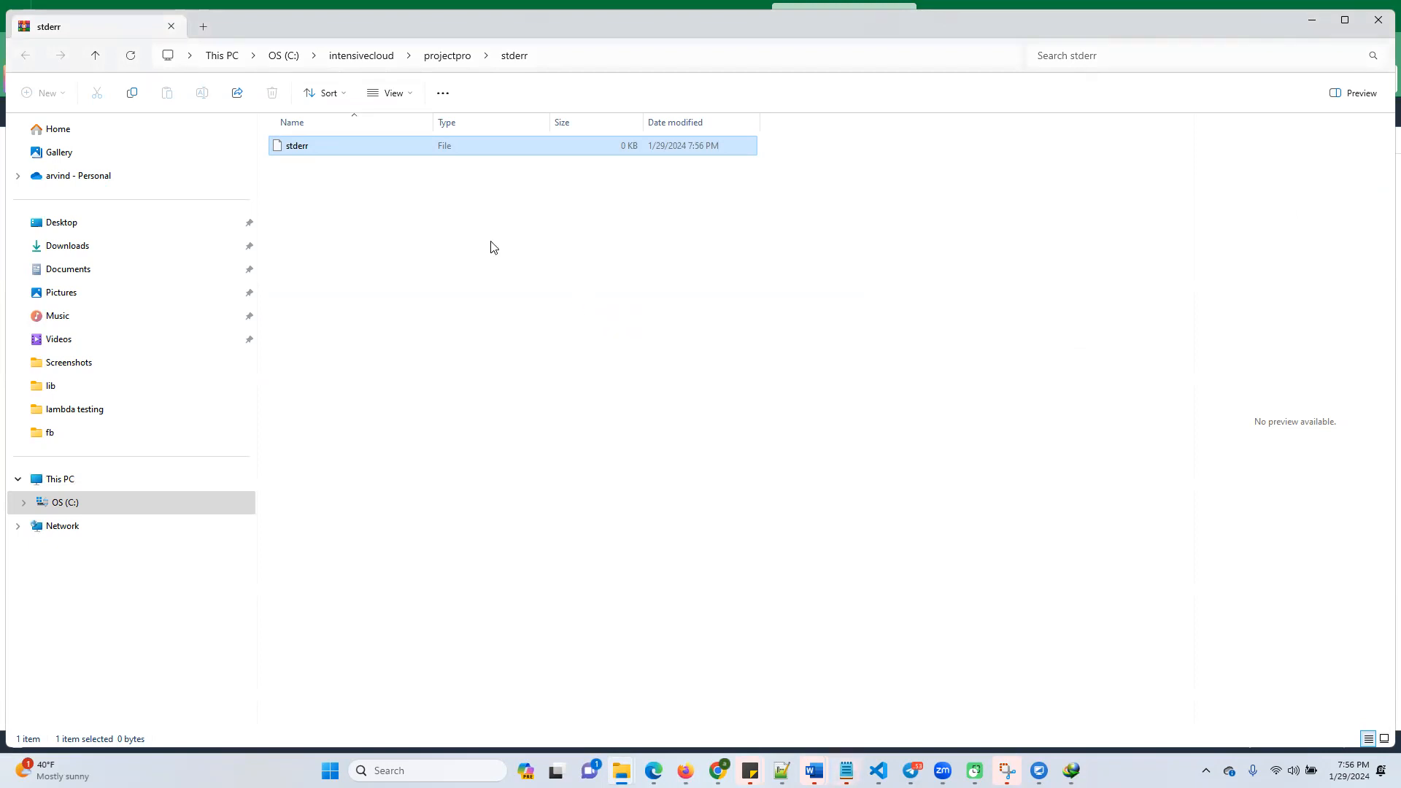
right_click(304, 152)
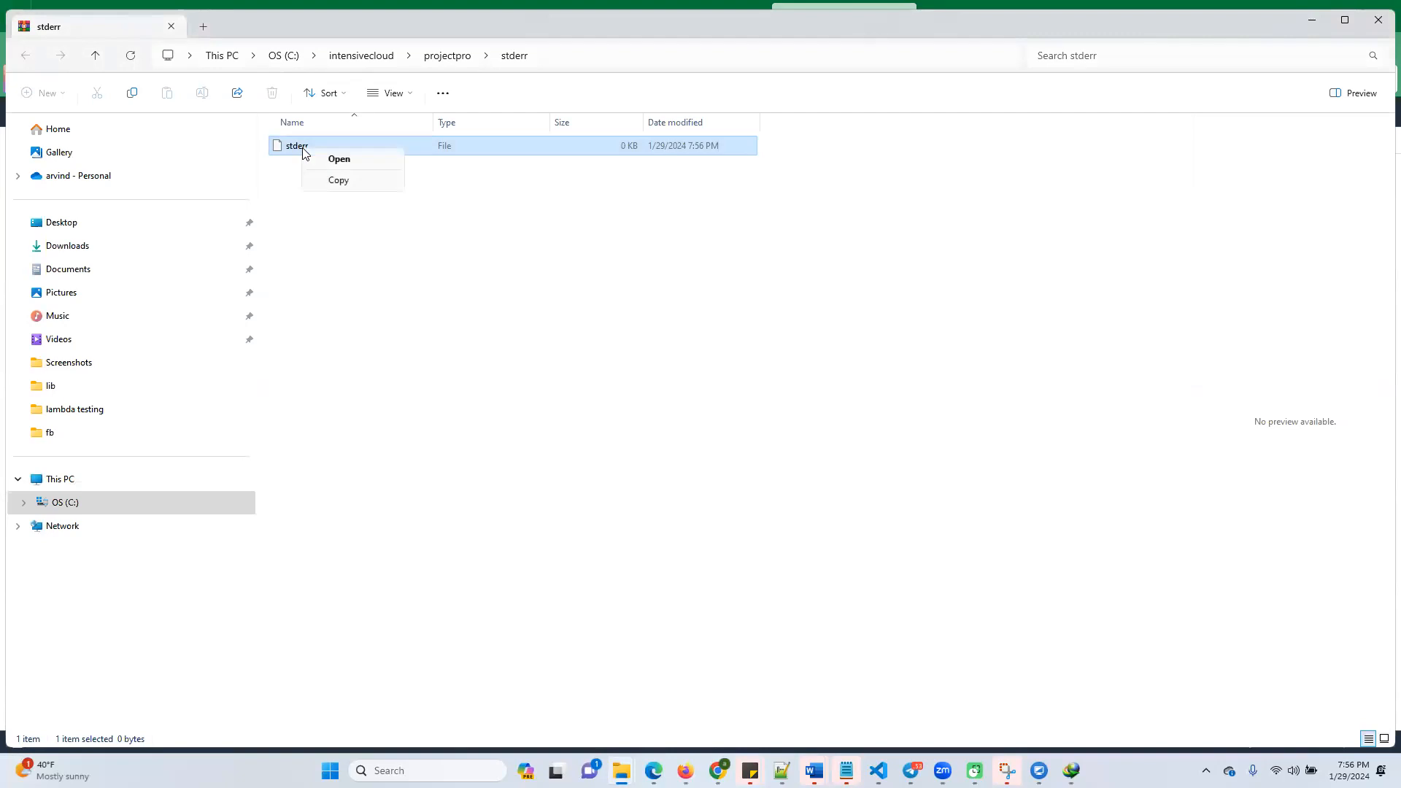
left_click(613, 281)
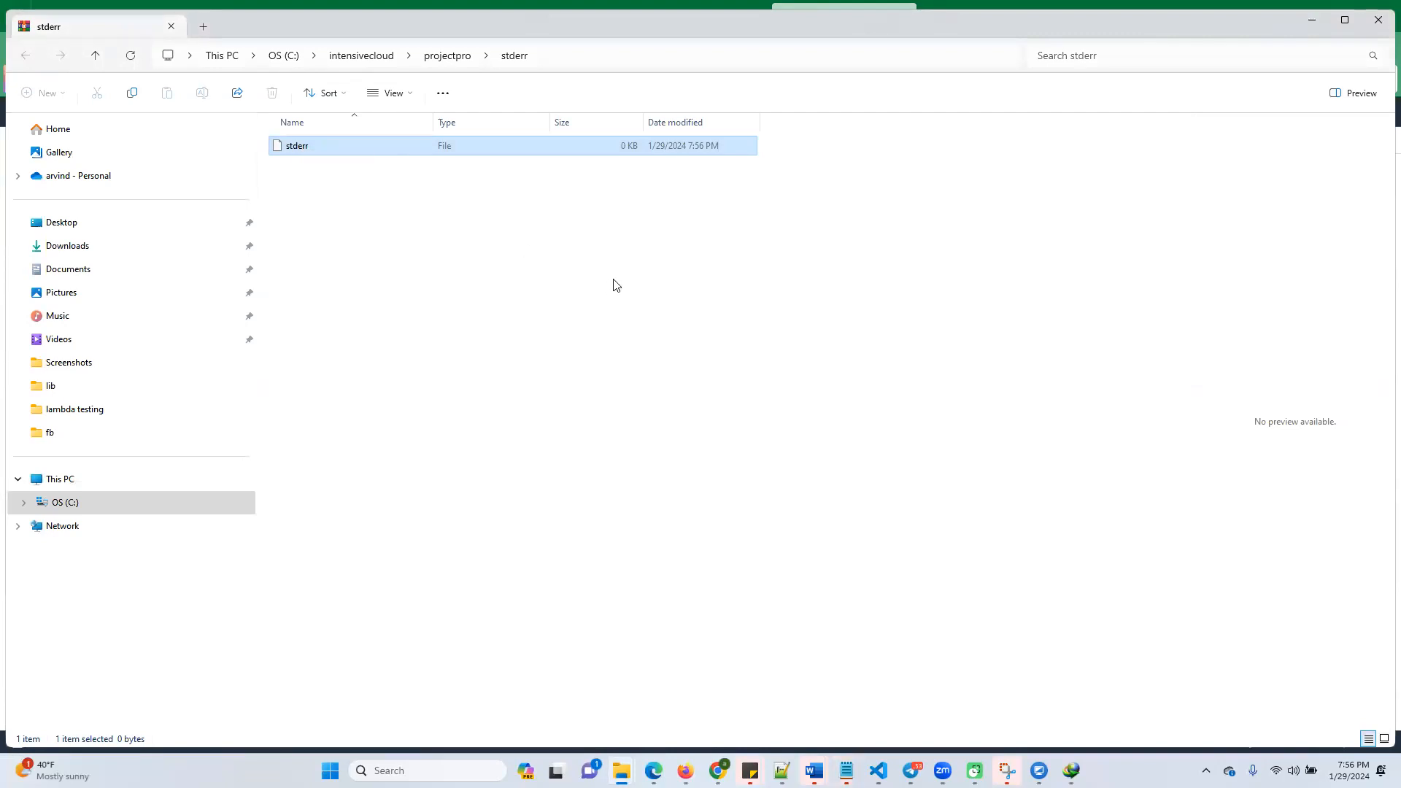
left_click(1379, 22)
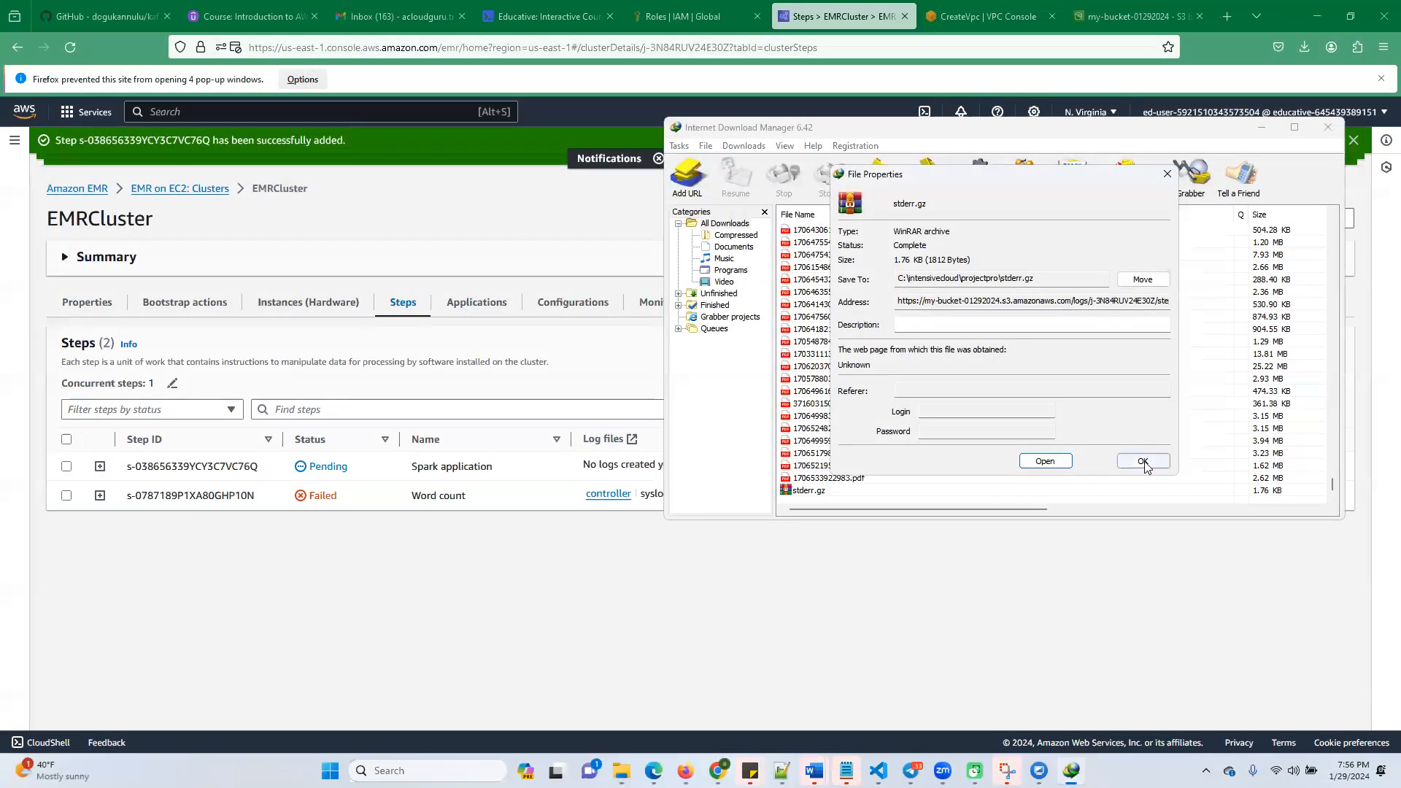
left_click(1145, 463)
Open the download folder of stderr.gz and extract the archive to C:\intensivecloud\projectpro\stderr
right_click(819, 493)
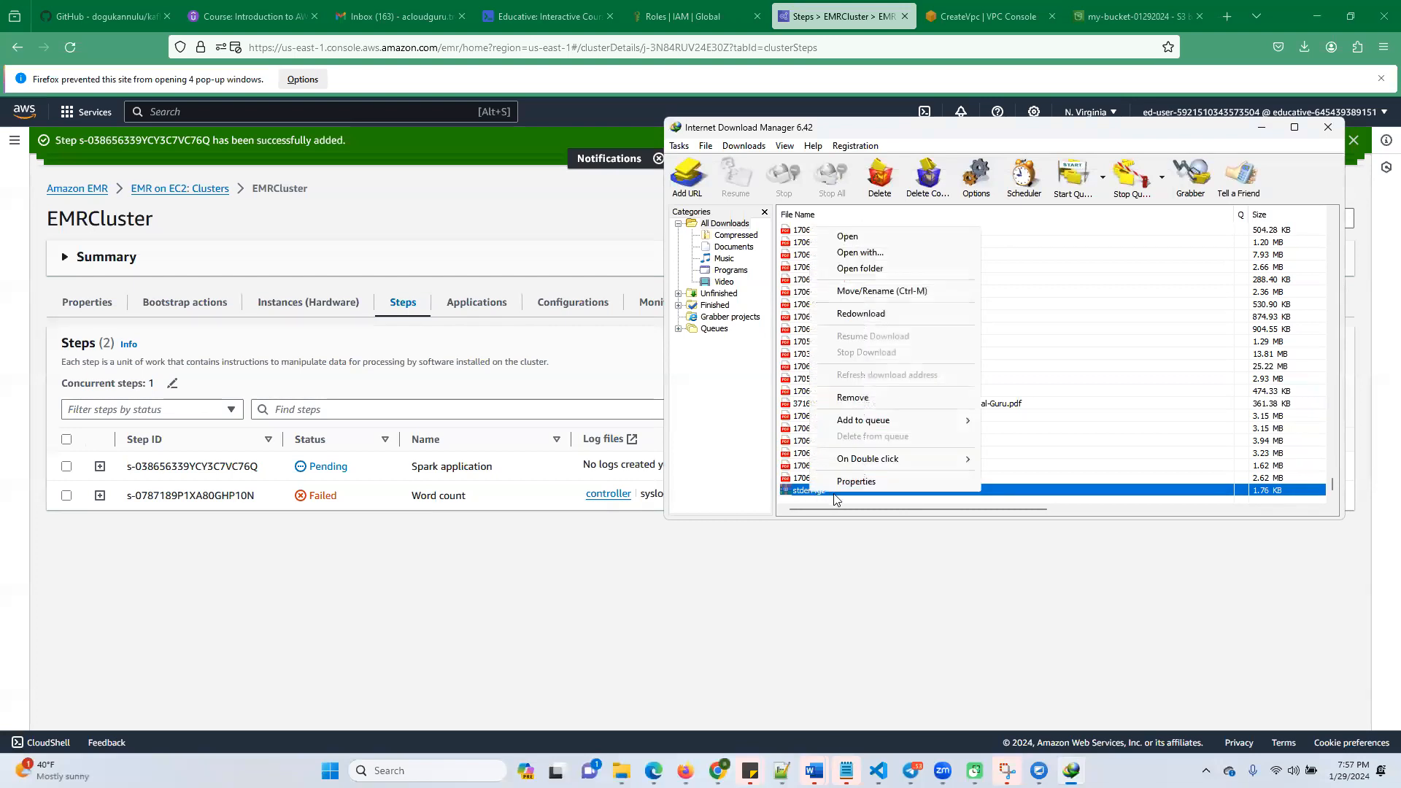
left_click(869, 269)
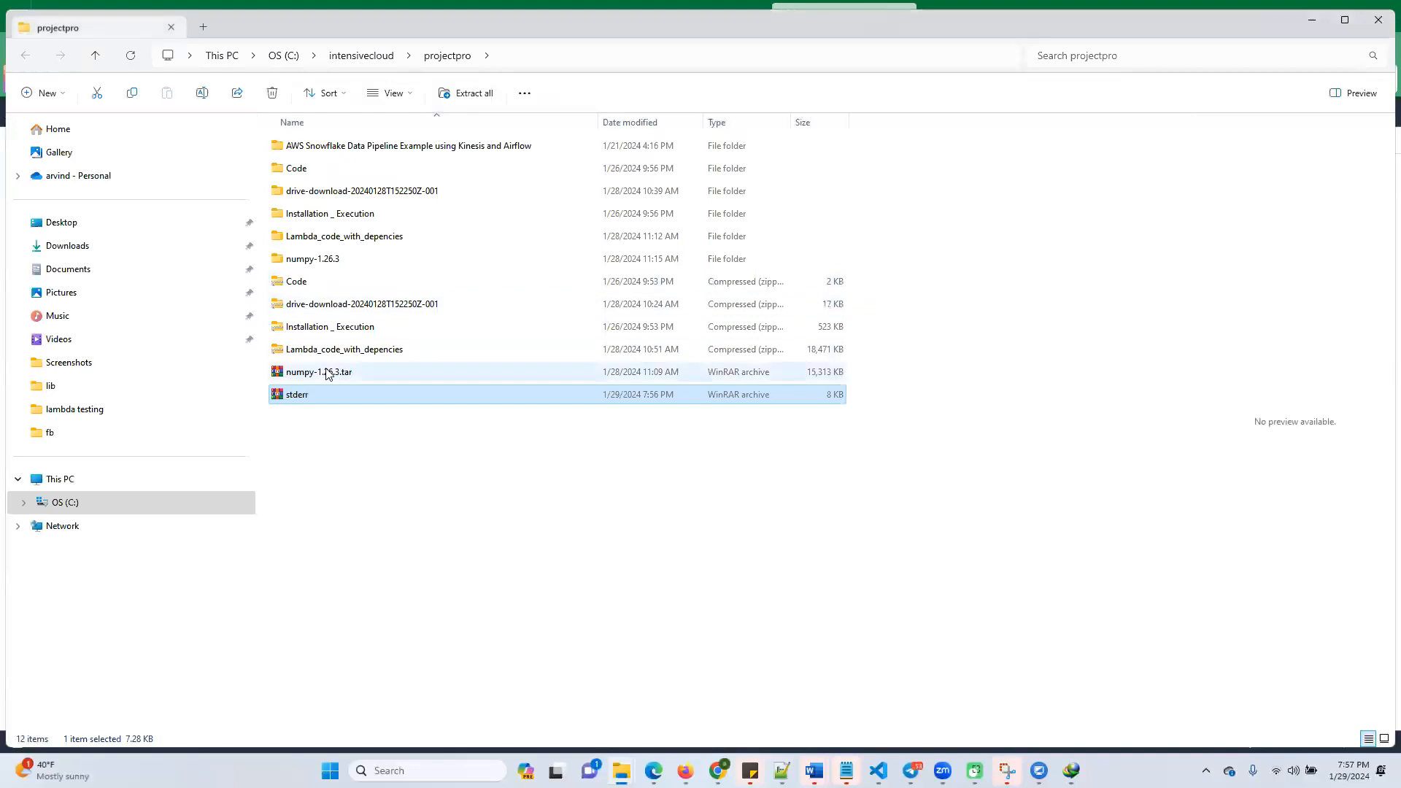
right_click(305, 398)
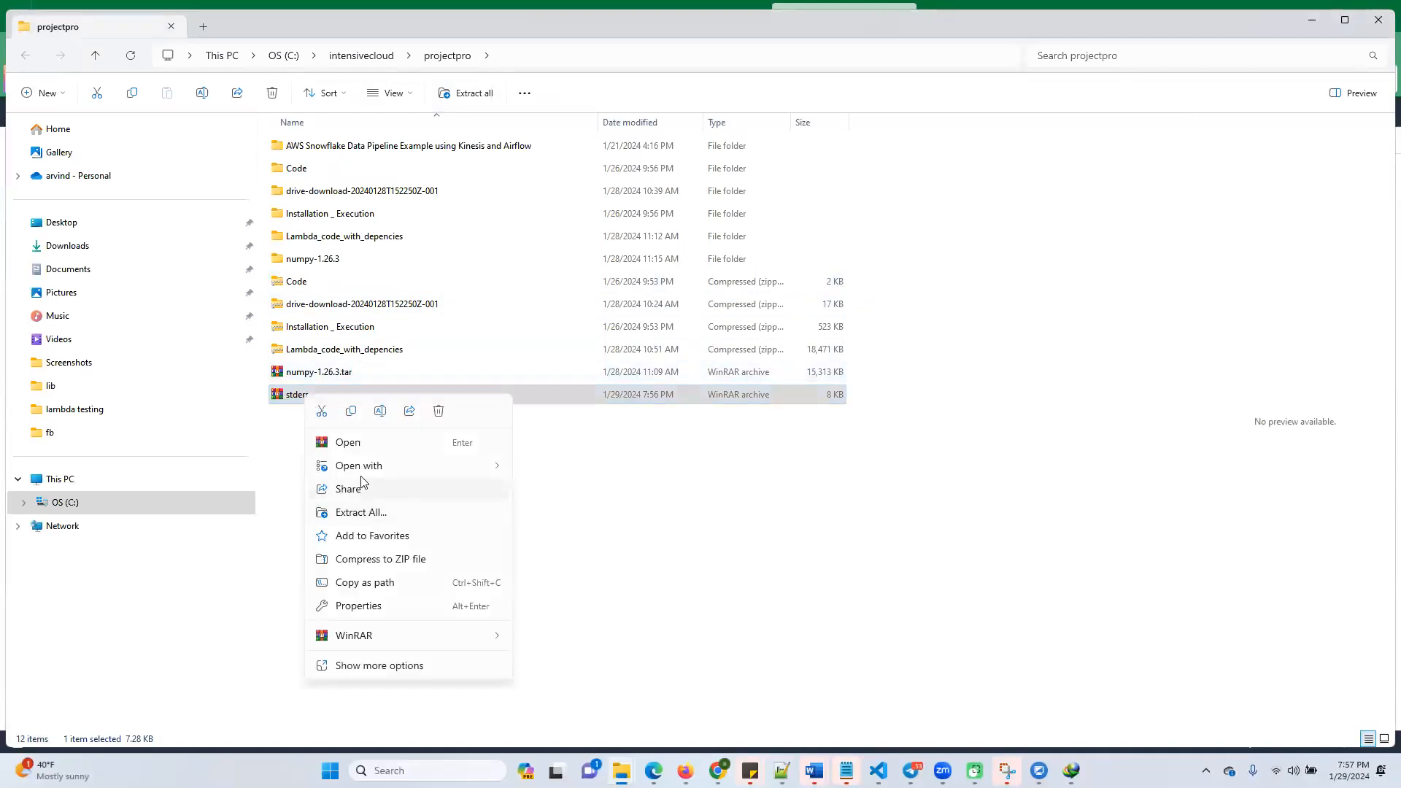
mouse_move(509, 473)
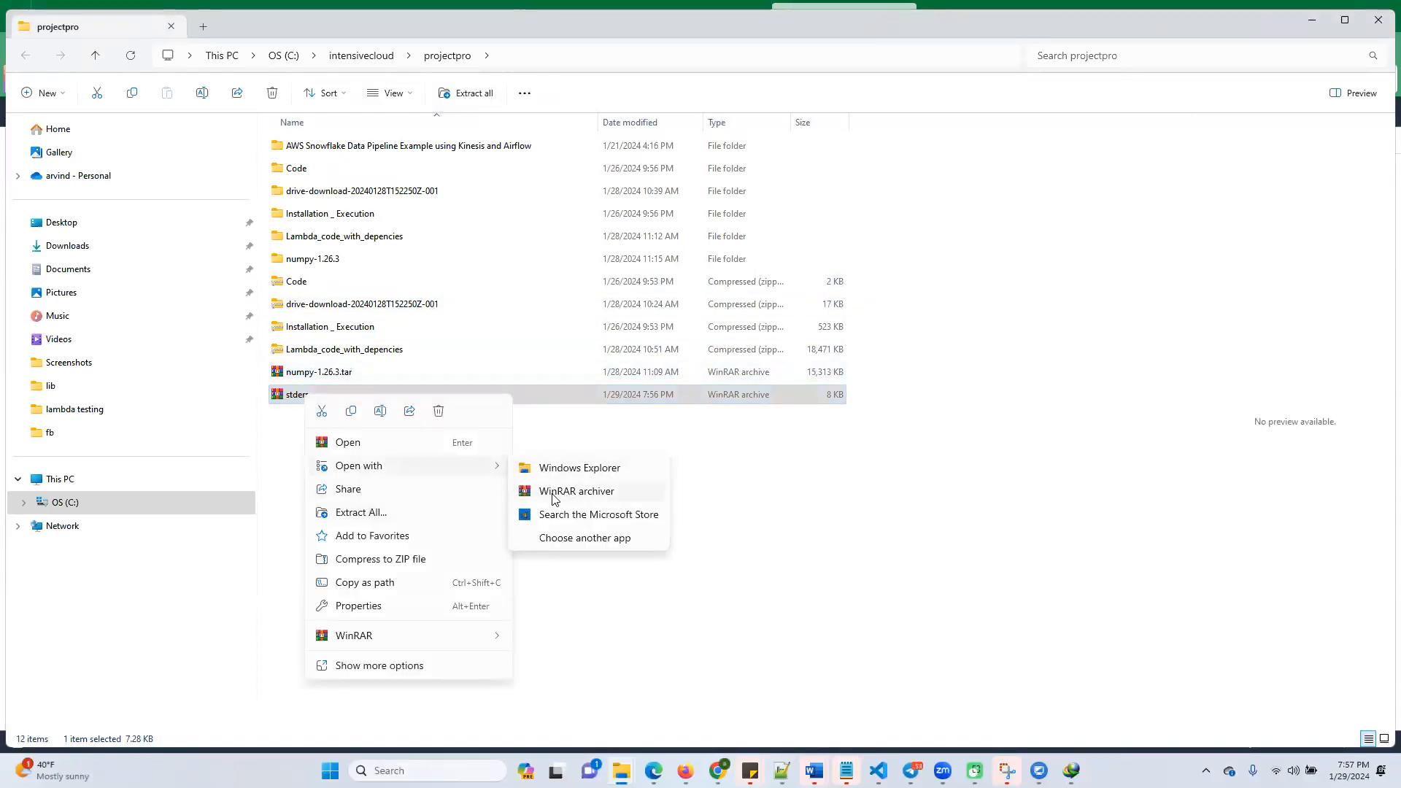
left_click(397, 513)
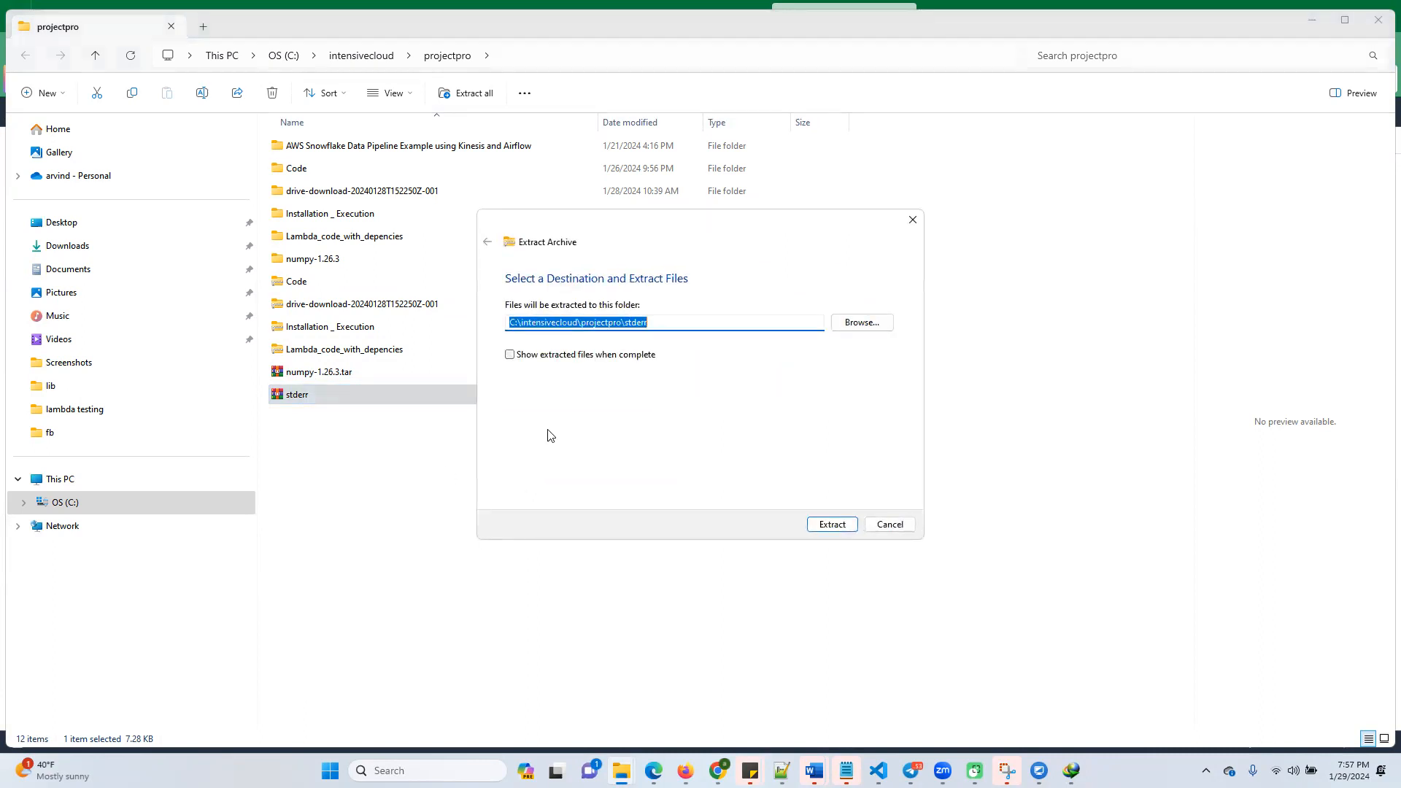
left_click(829, 524)
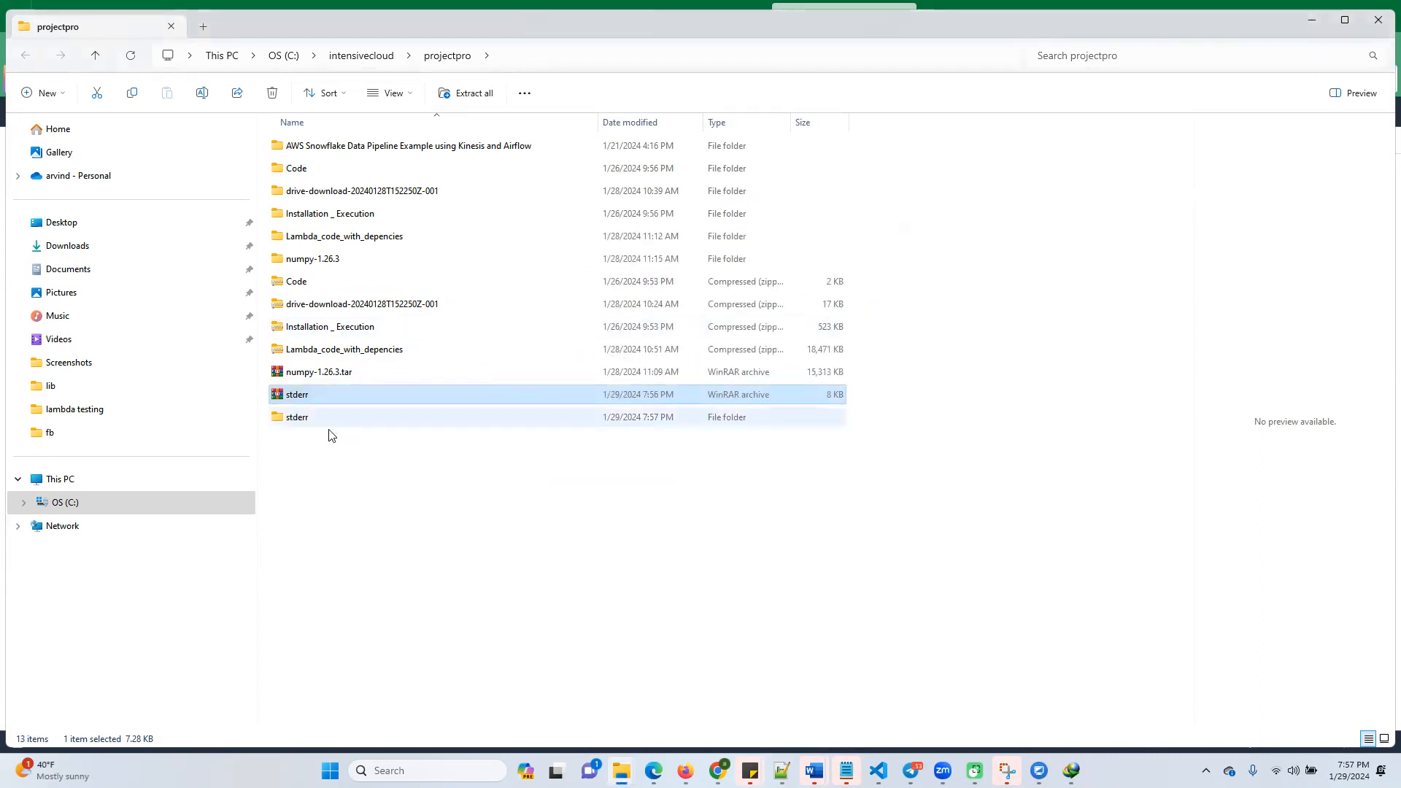
Open the extracted stderr log from the new stderr folder in Notepad
double_click(295, 417)
left_click(305, 145)
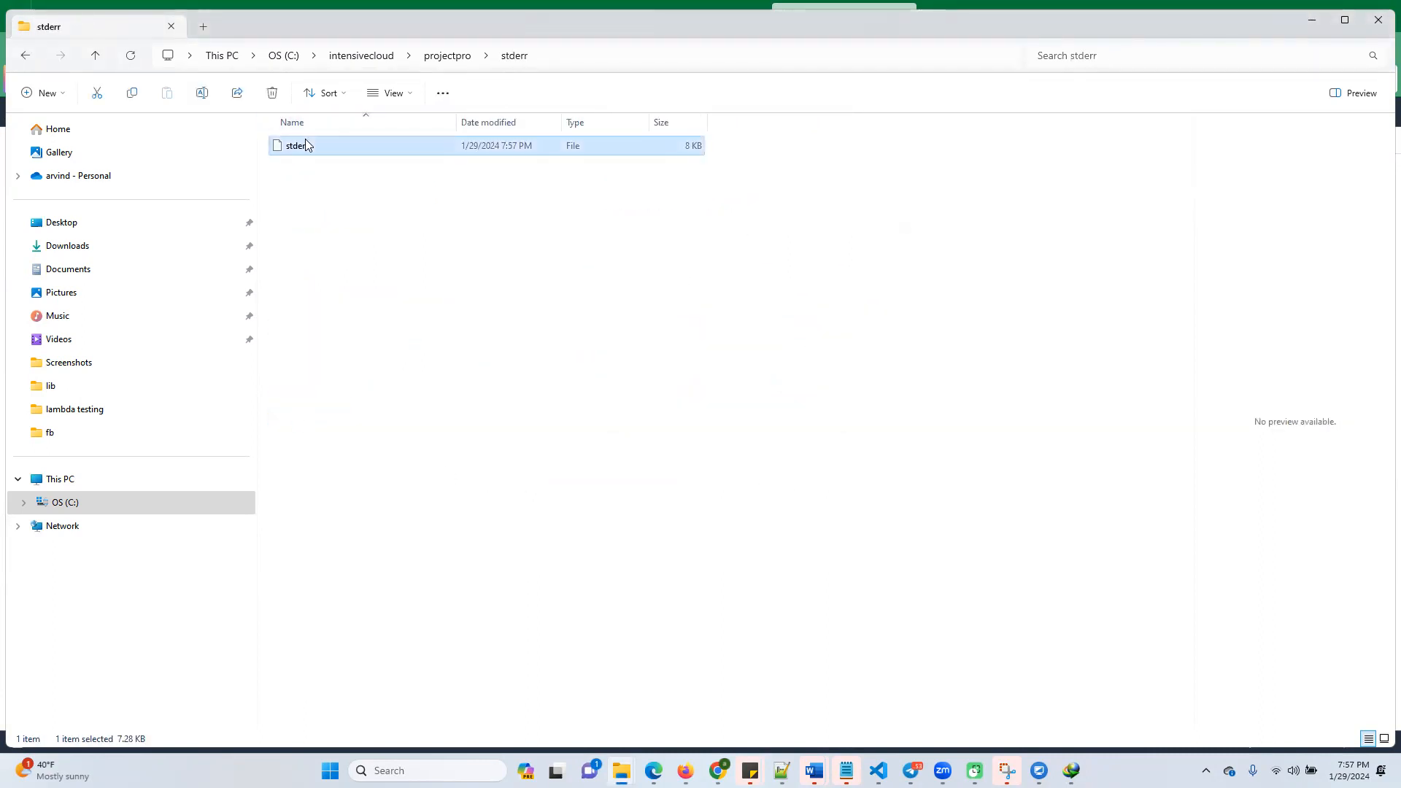
right_click(306, 145)
left_click(361, 335)
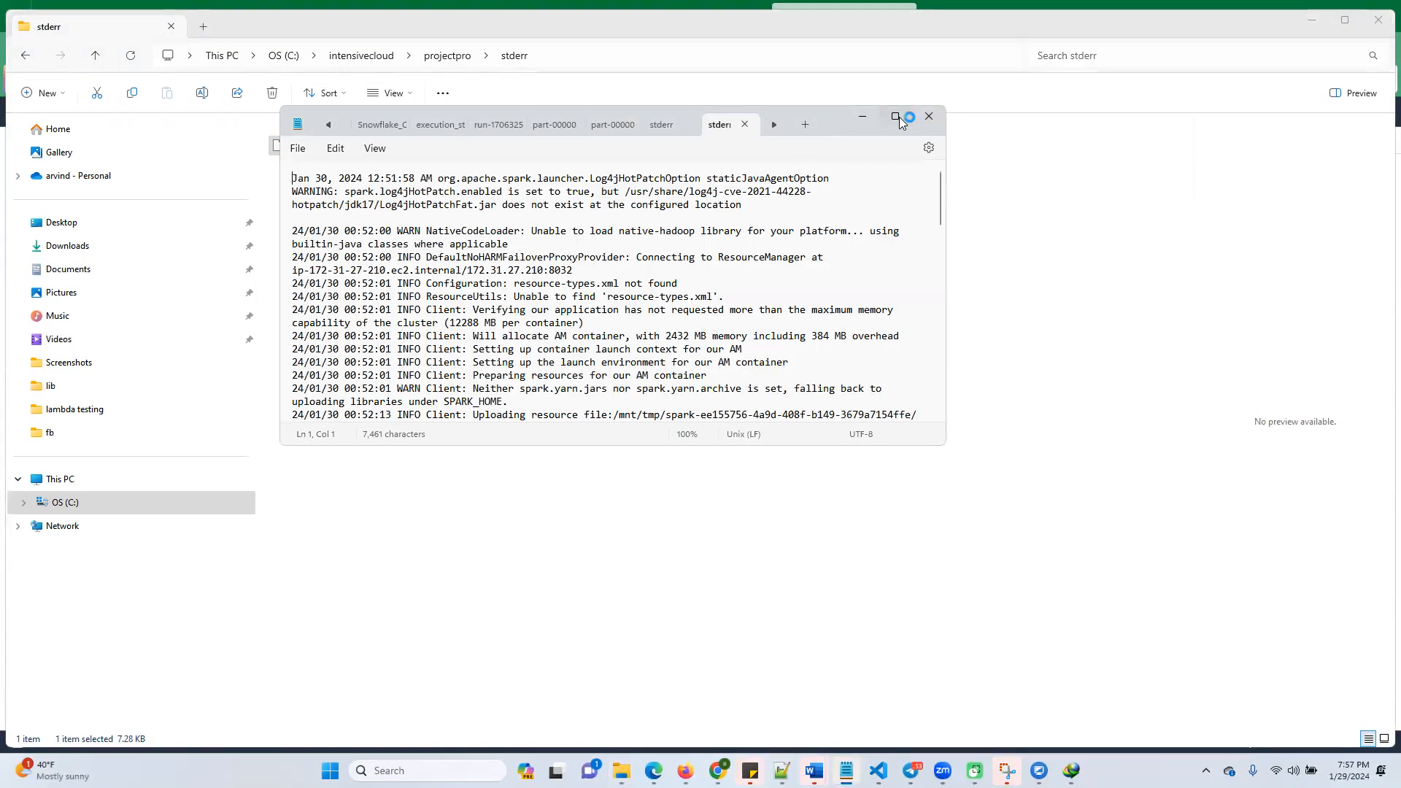
Maximize the Notepad window and read through the whole stderr log
left_click(895, 116)
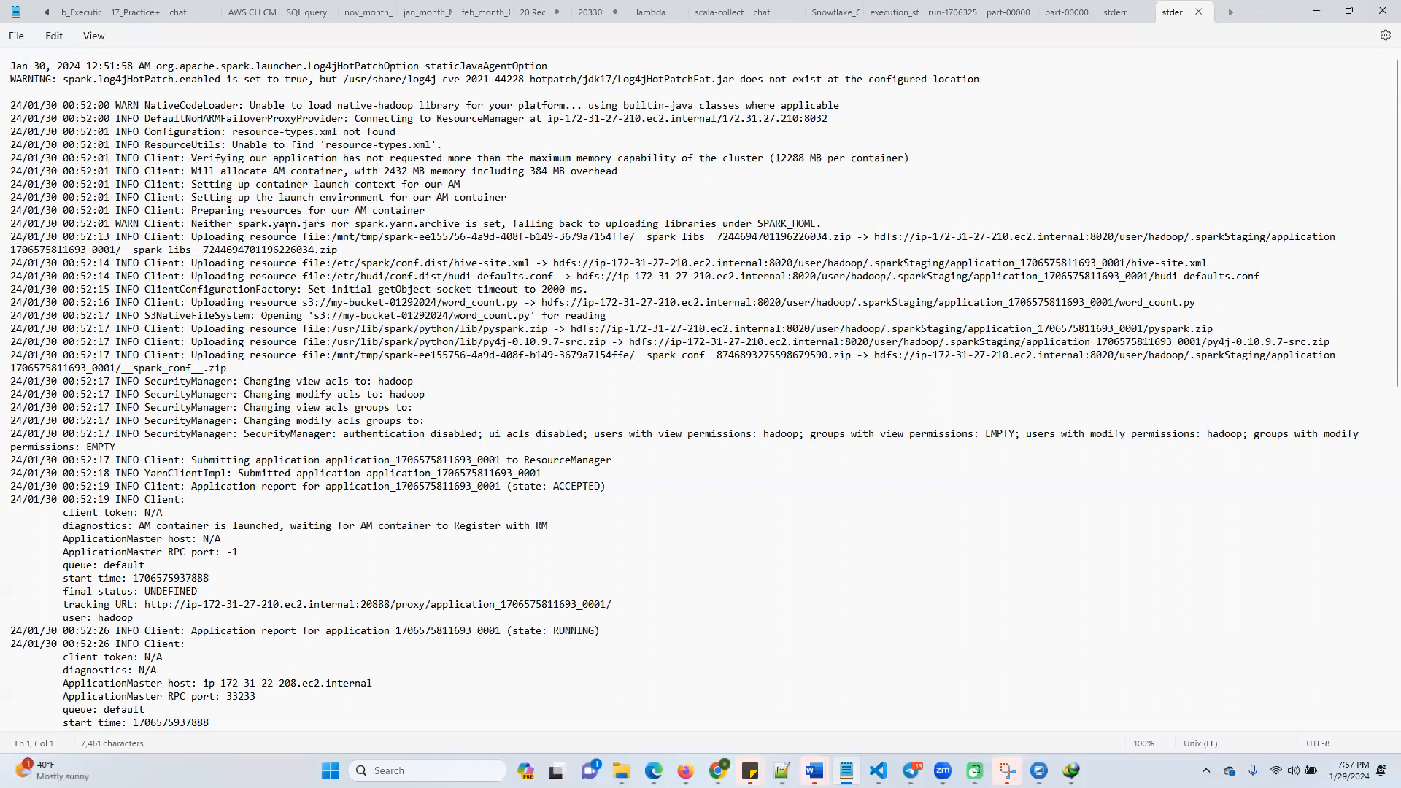
scroll(299, 264, "down", 20)
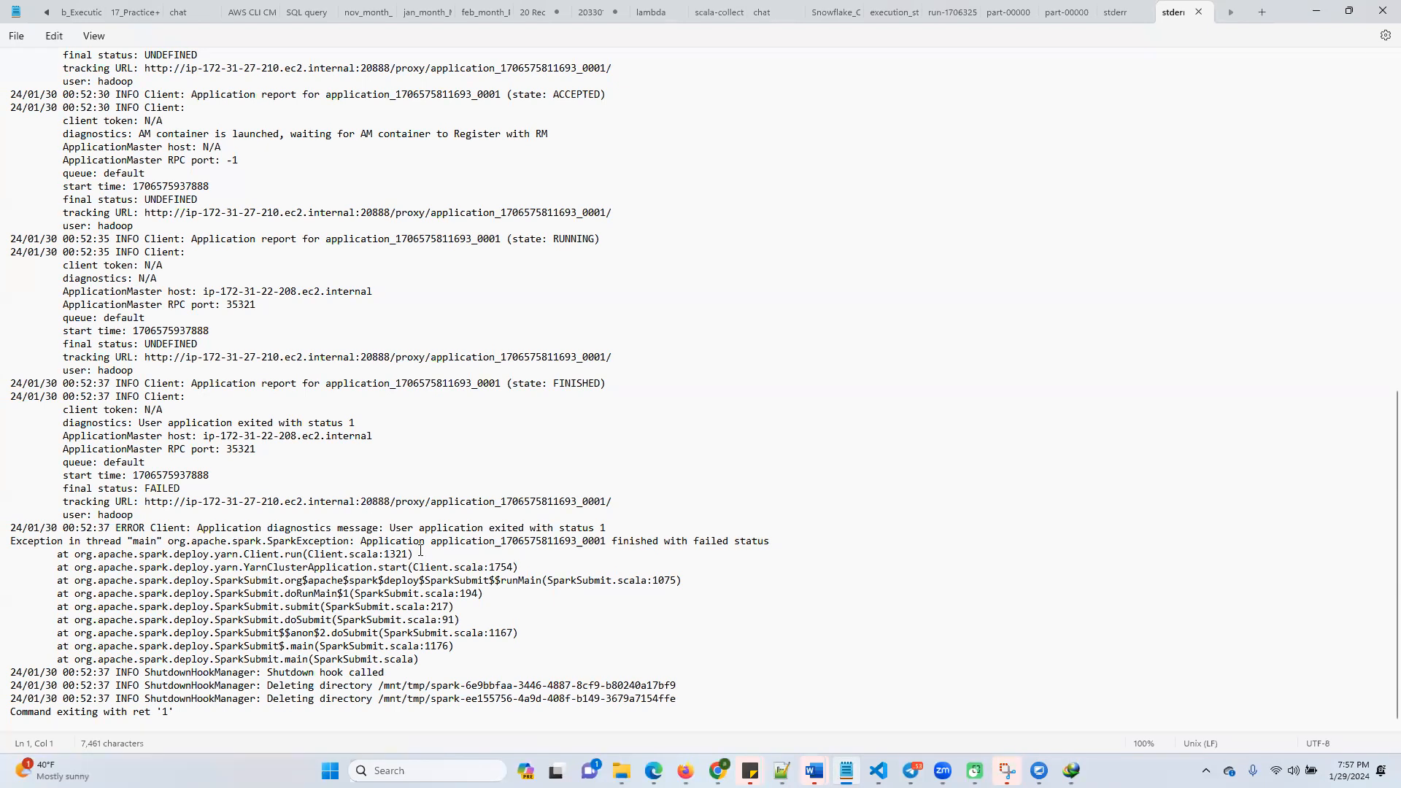
scroll(340, 498, "up", 10)
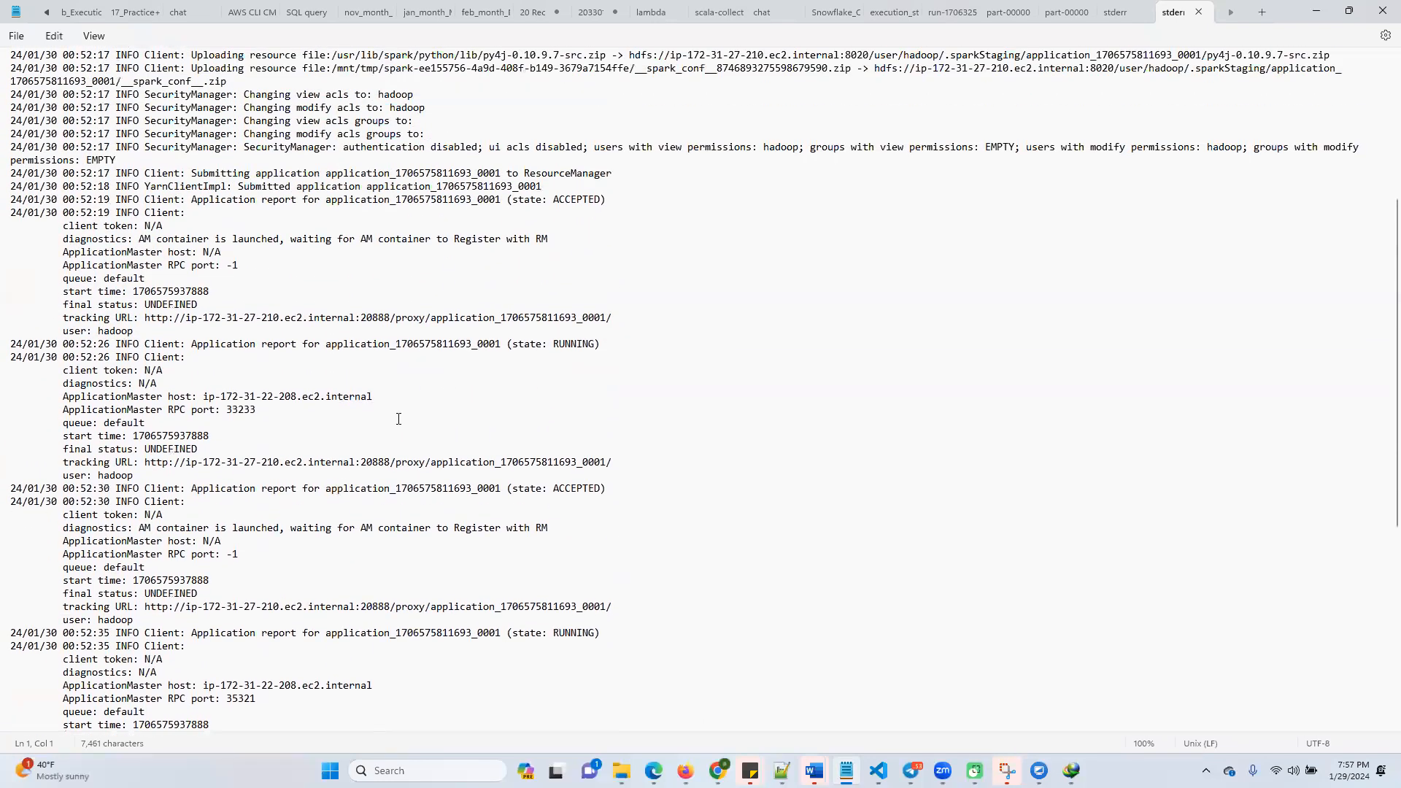
scroll(452, 344, "up", 3)
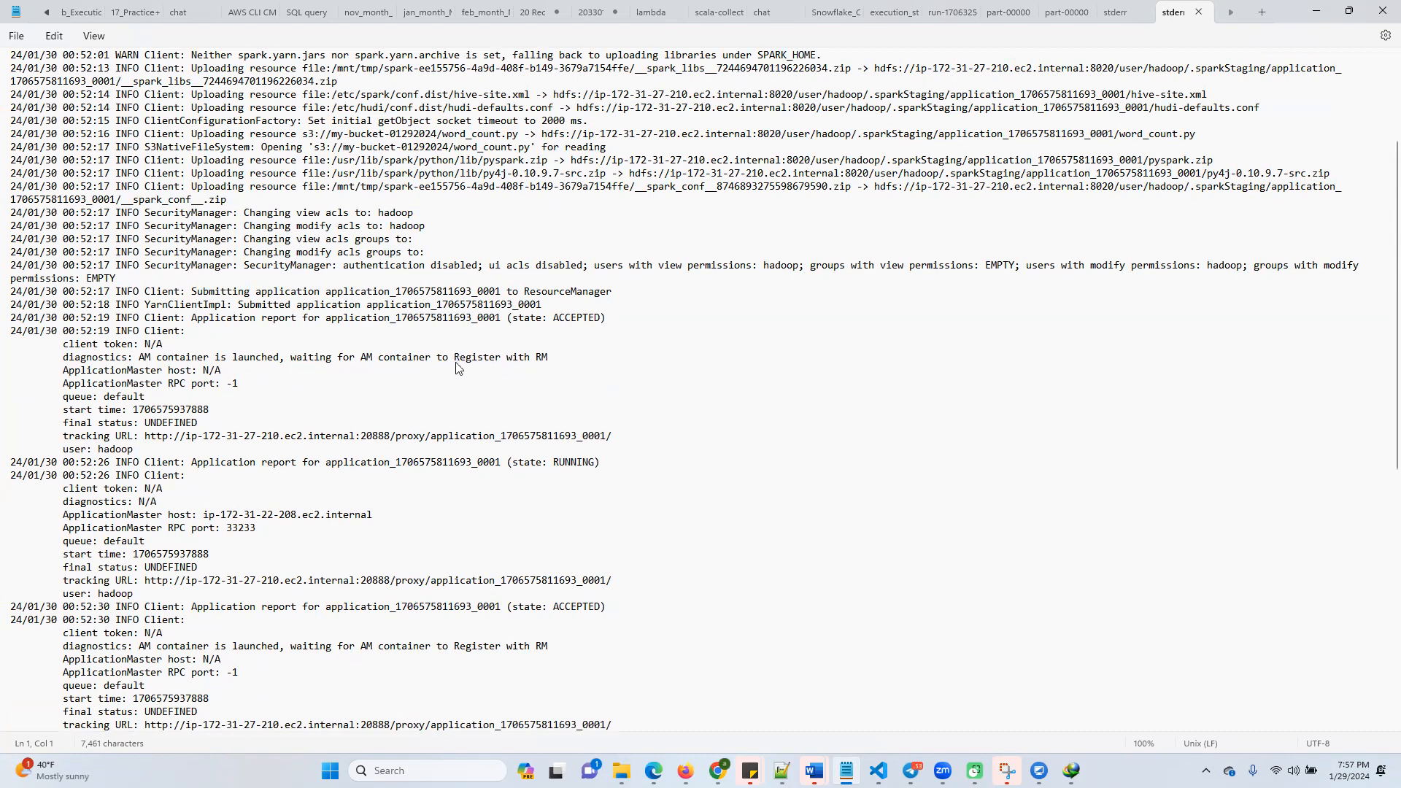
scroll(456, 367, "up", 3)
scroll(456, 371, "up", 2)
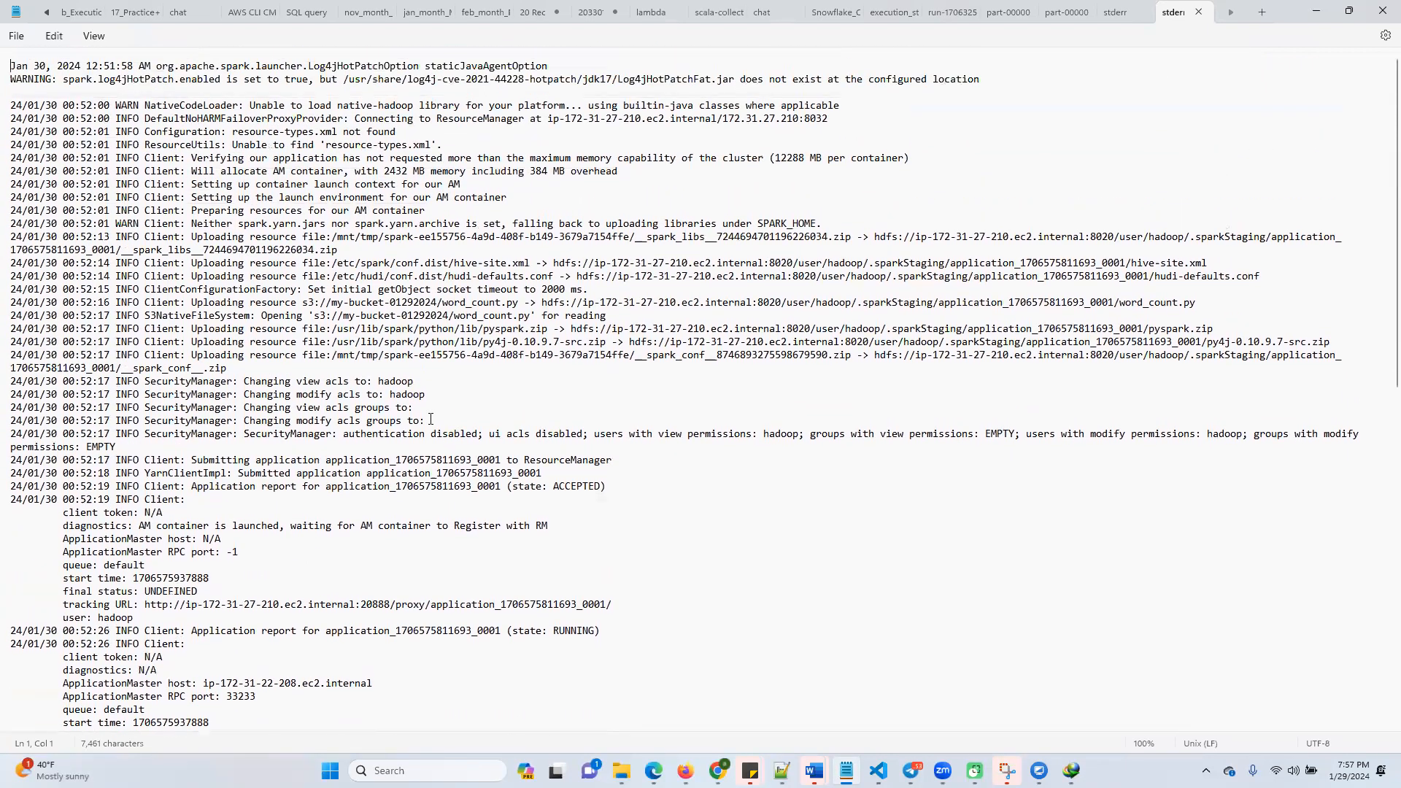
scroll(419, 445, "down", 17)
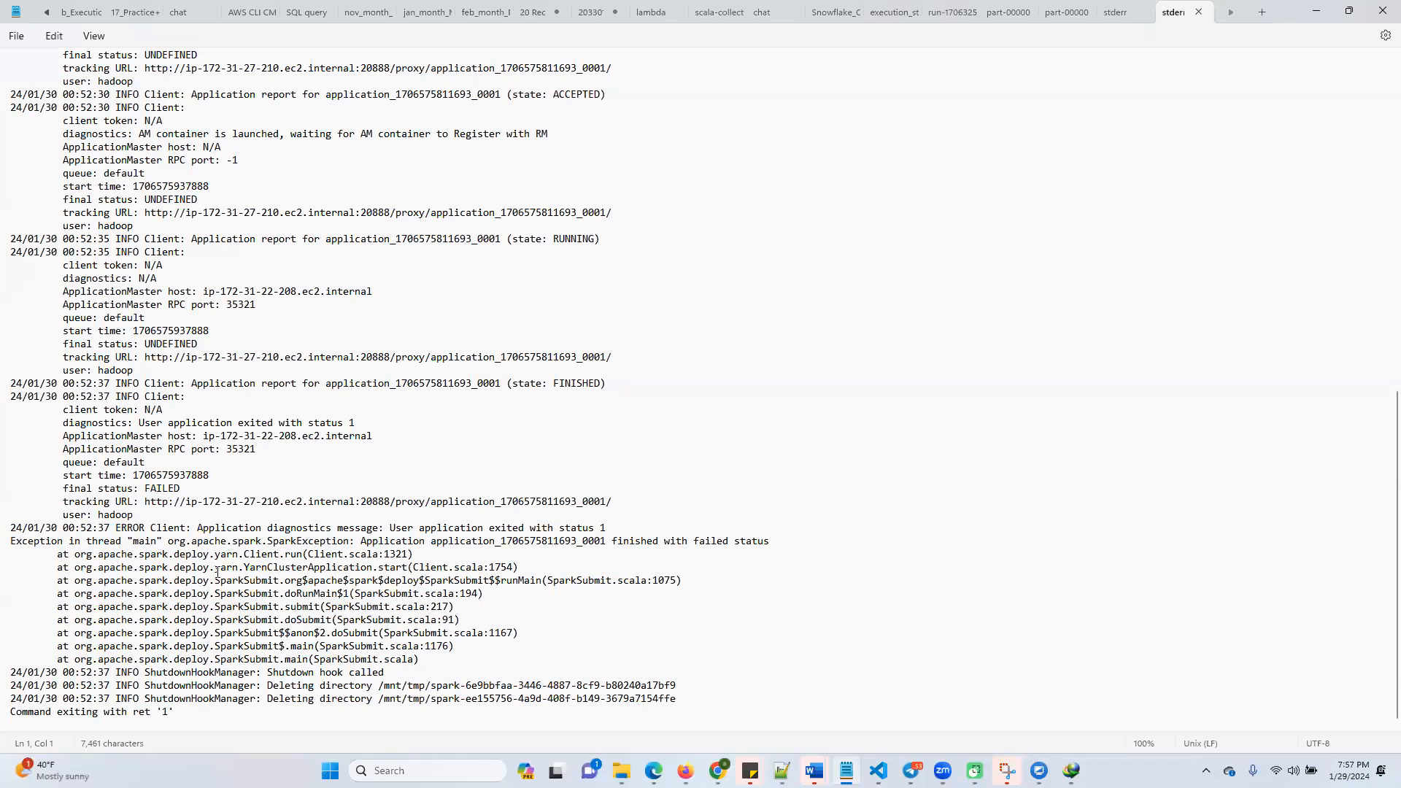
Highlight the ERROR Client diagnostics line and the SparkException trace near the end of the log to examine them
left_click_drag(141, 542, 765, 545)
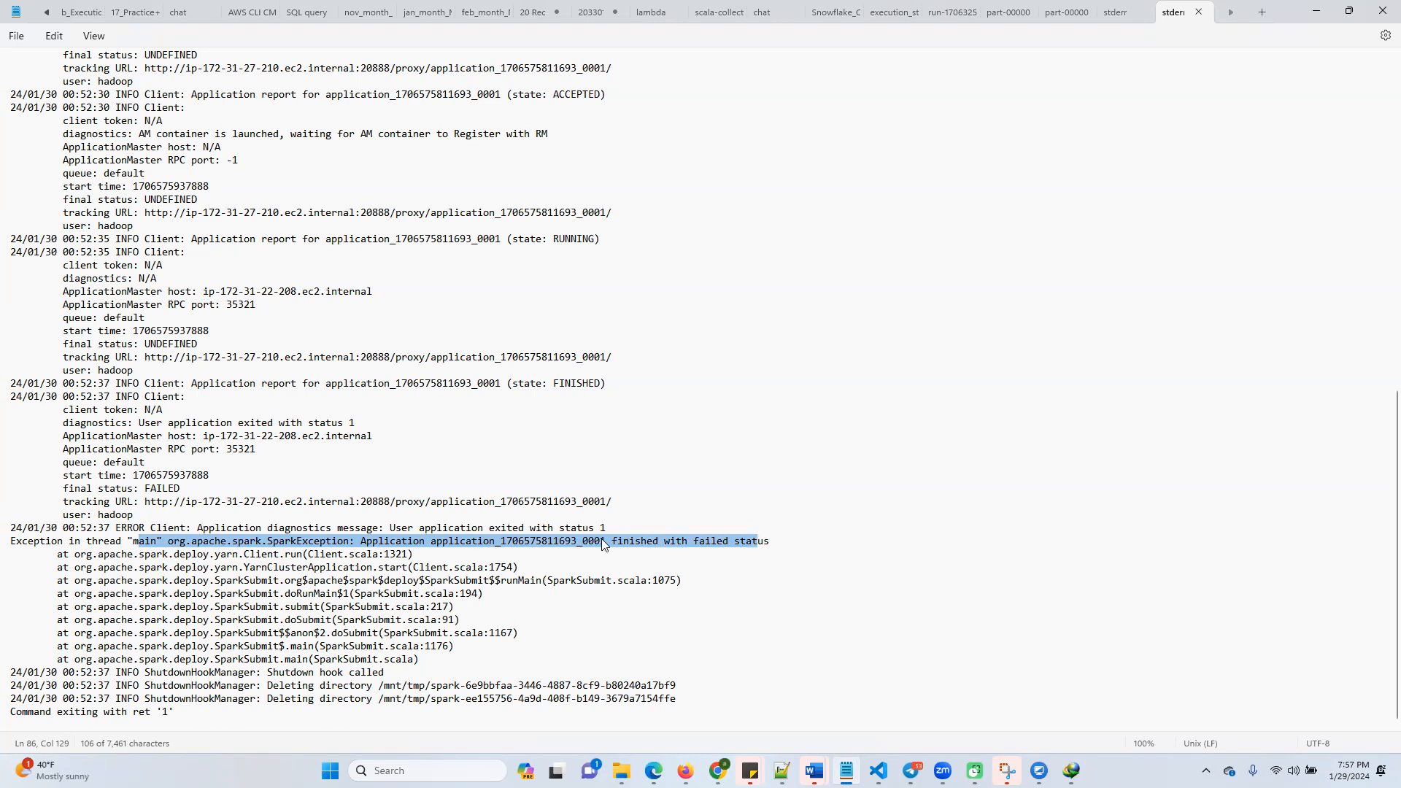
left_click(538, 543)
left_click_drag(292, 534, 610, 533)
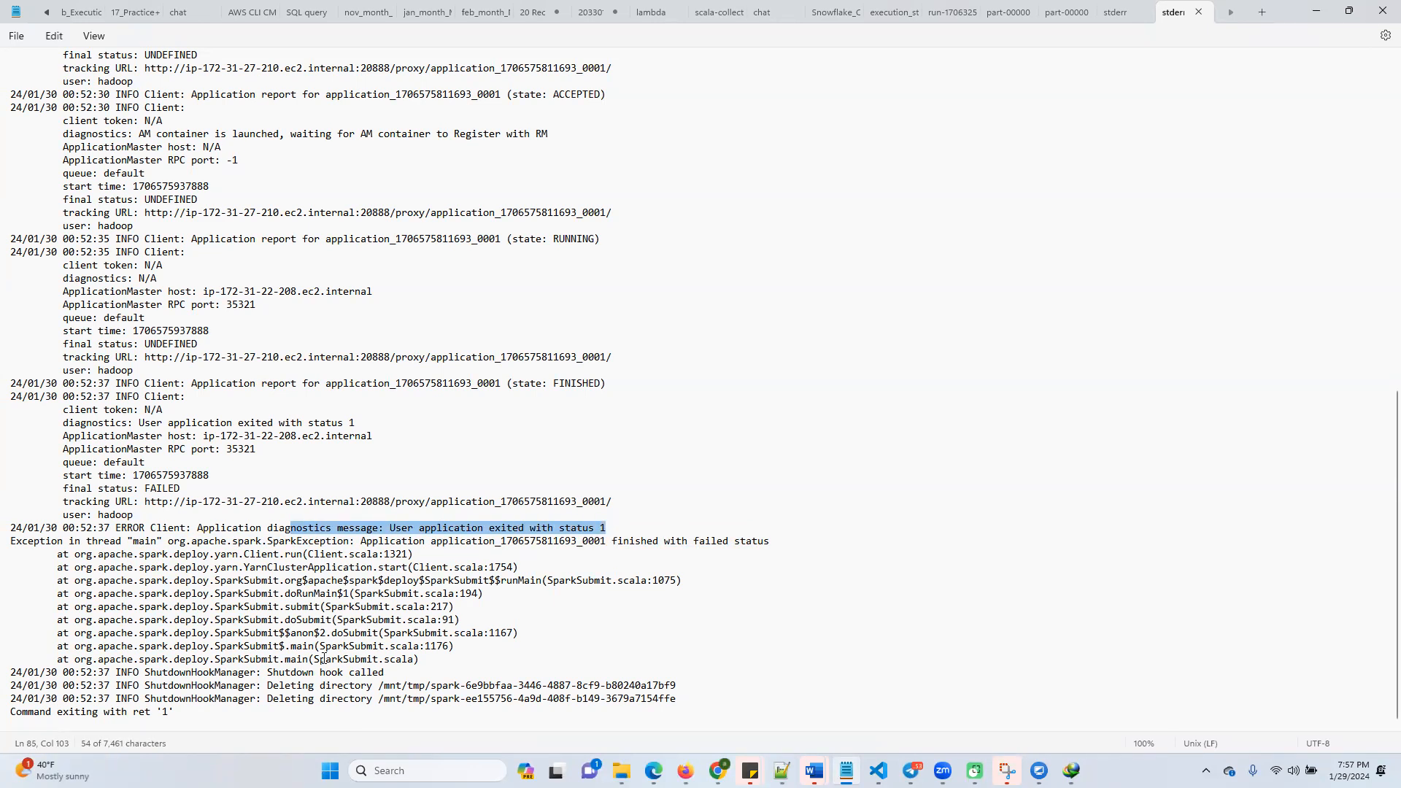
left_click_drag(416, 668, 69, 529)
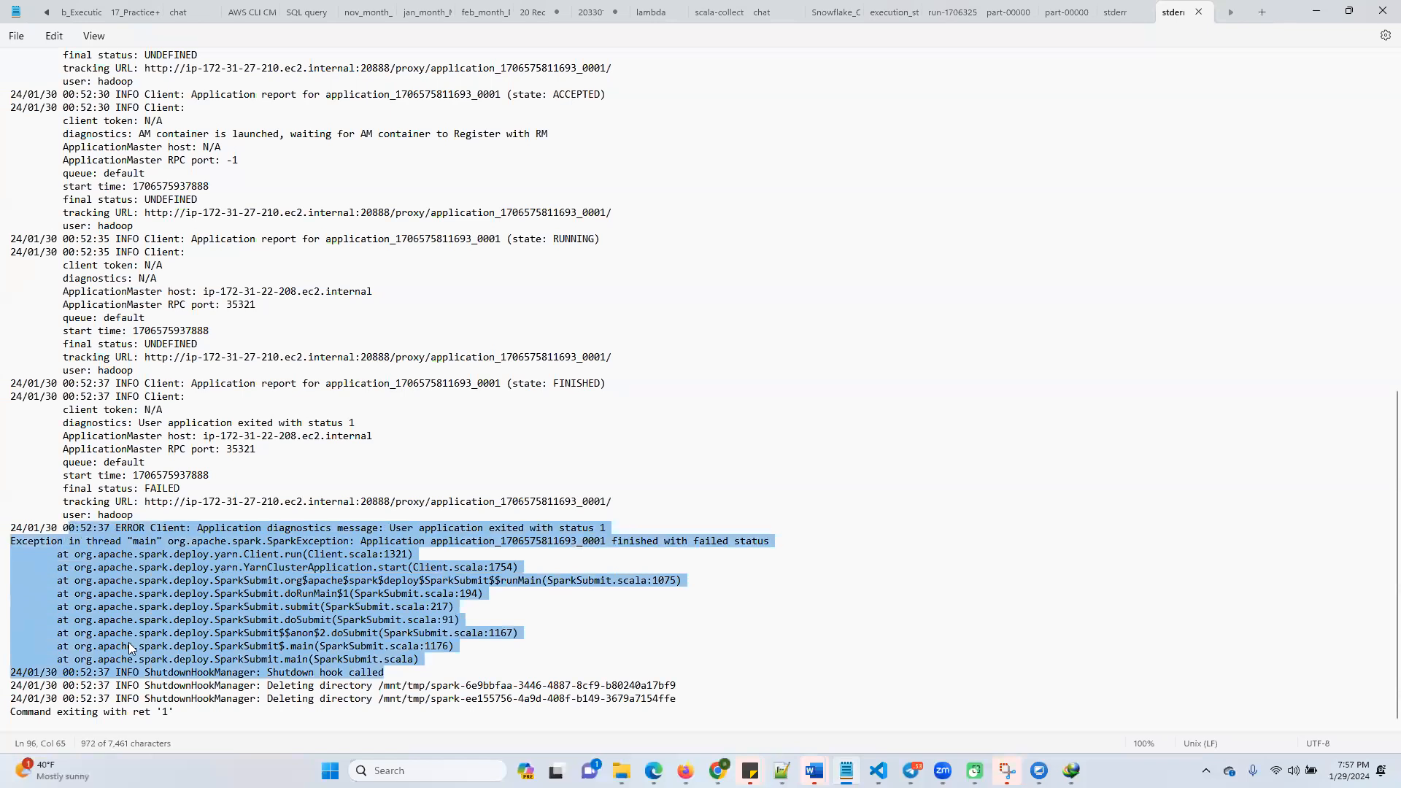
left_click(346, 502)
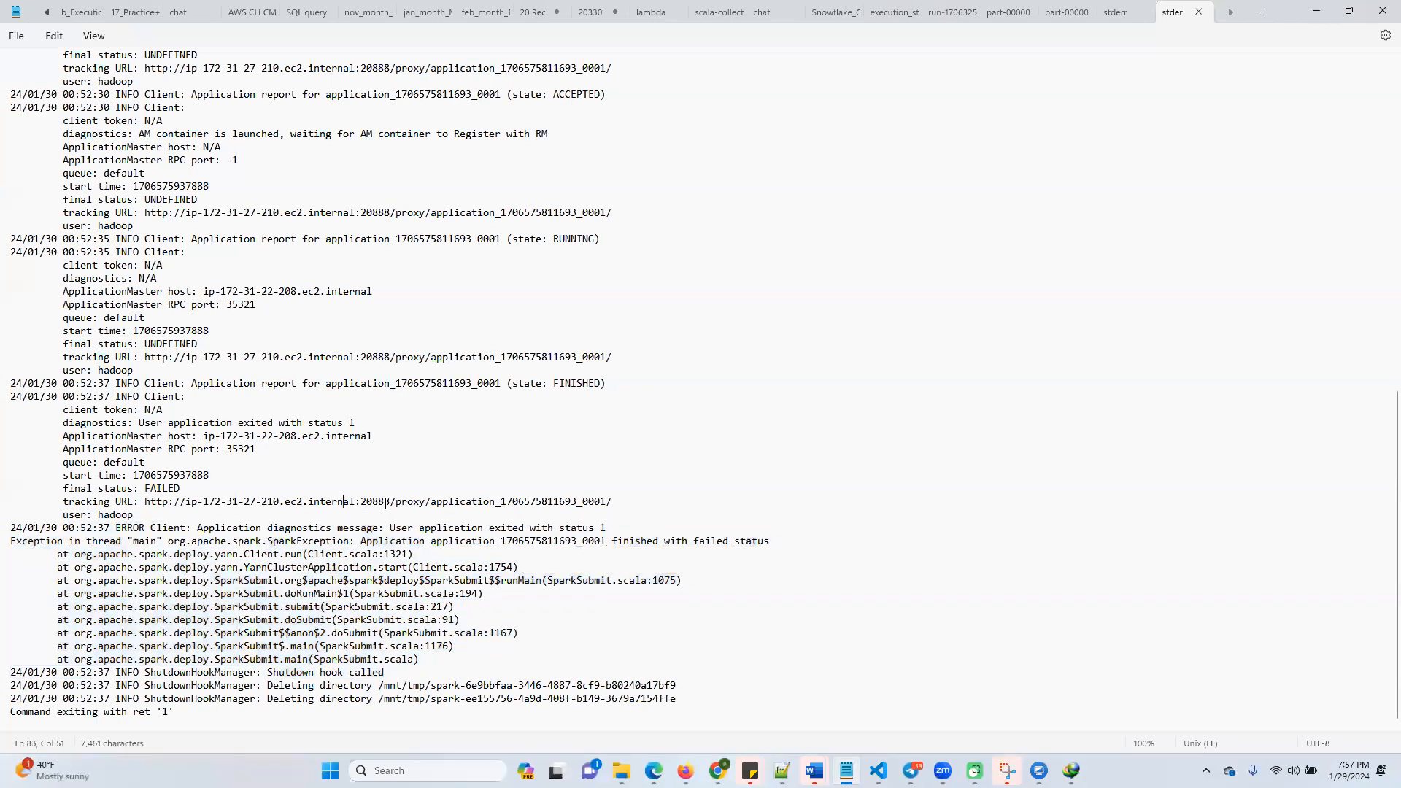
Try to open the tracking URL from the log's final application report in a new Firefox tab, retry once and close the tab
left_click_drag(619, 502, 144, 509)
key("ctrl+c")
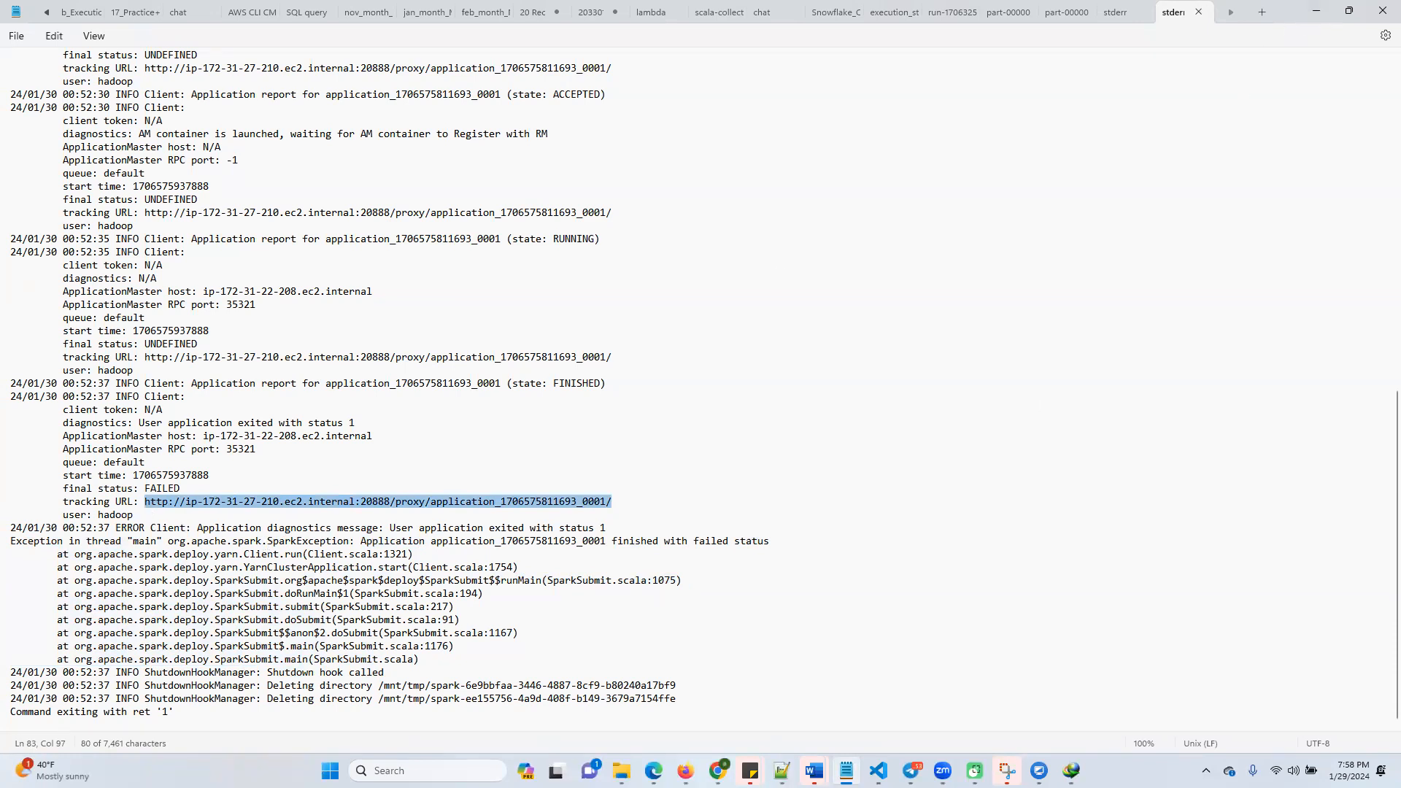
mouse_move(686, 775)
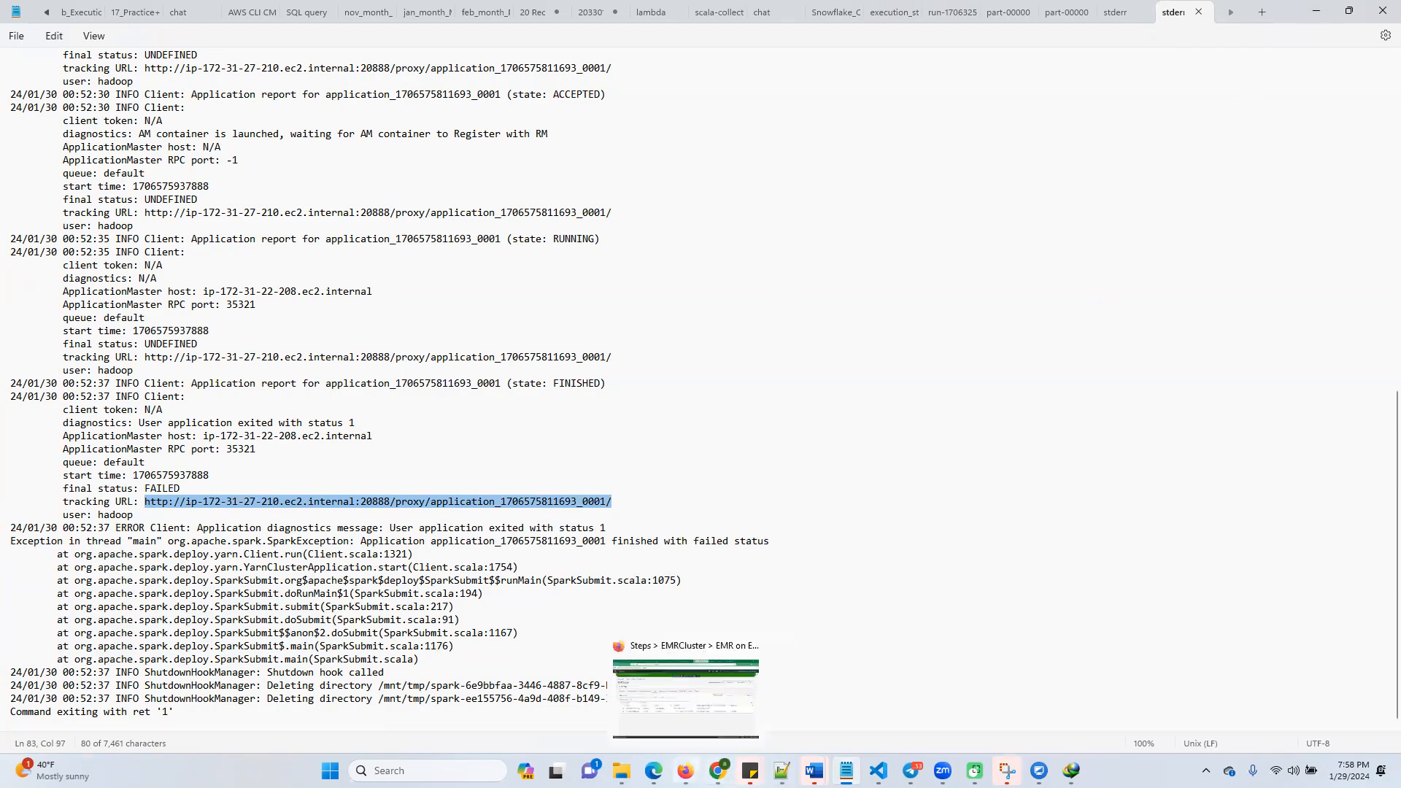
left_click(694, 718)
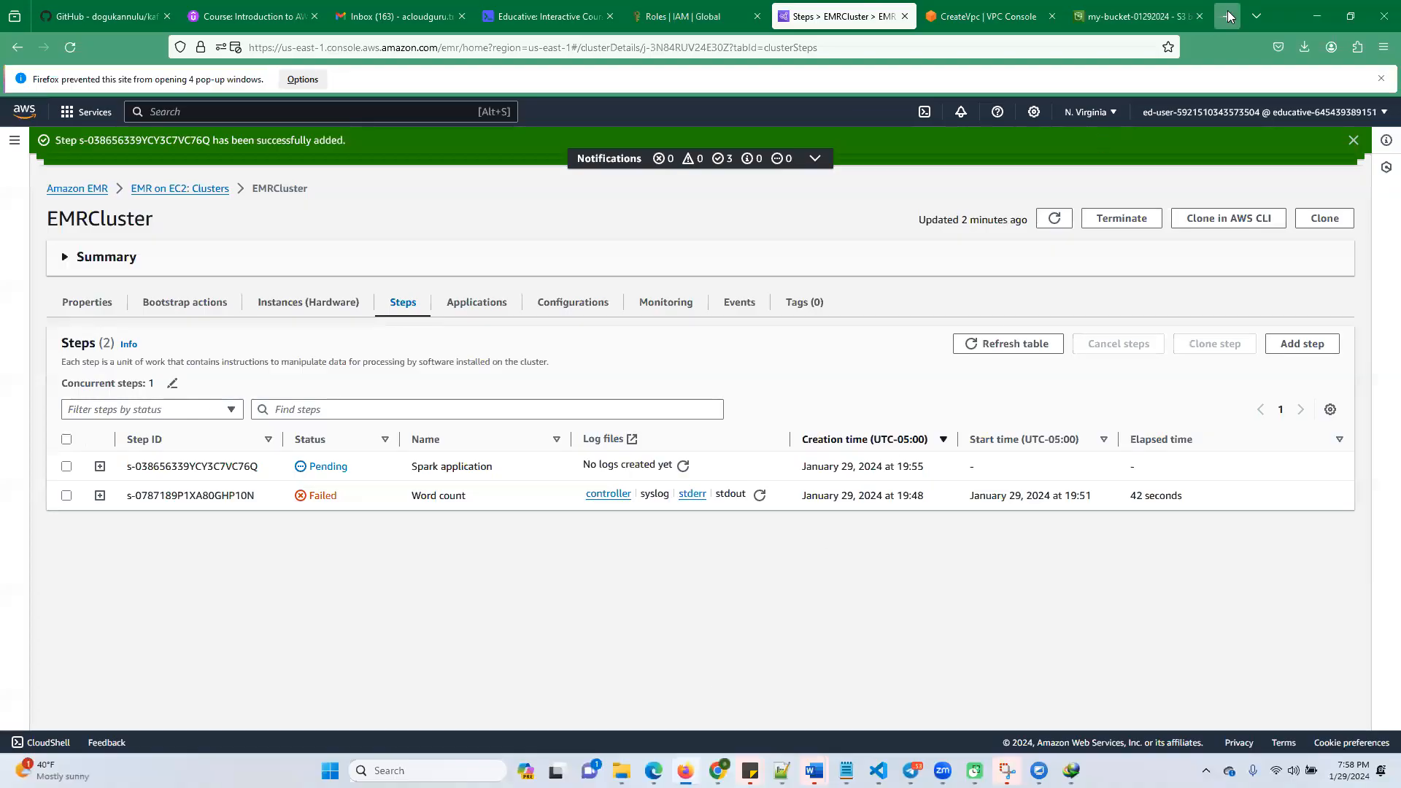
left_click(1228, 17)
key("ctrl+v")
key("Return")
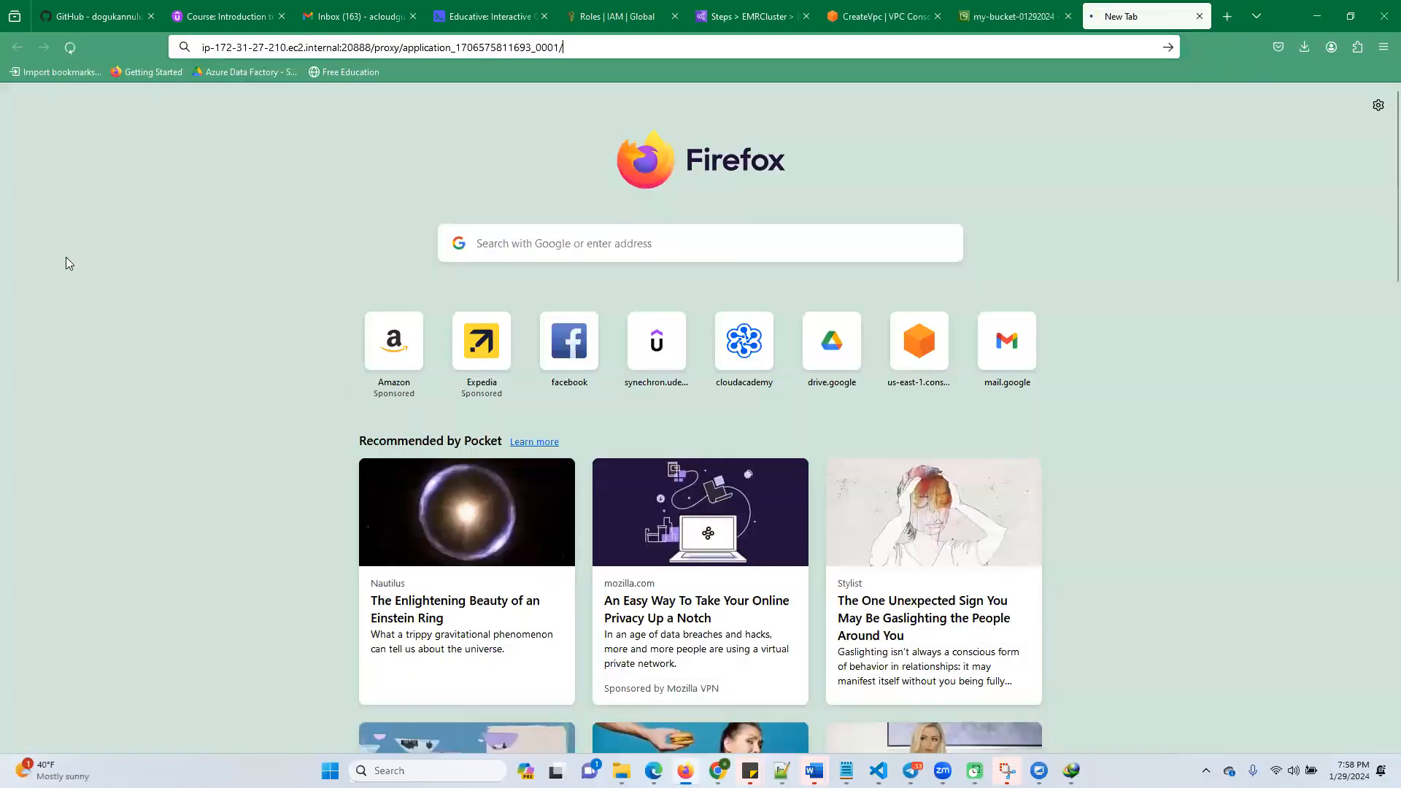
left_click(904, 515)
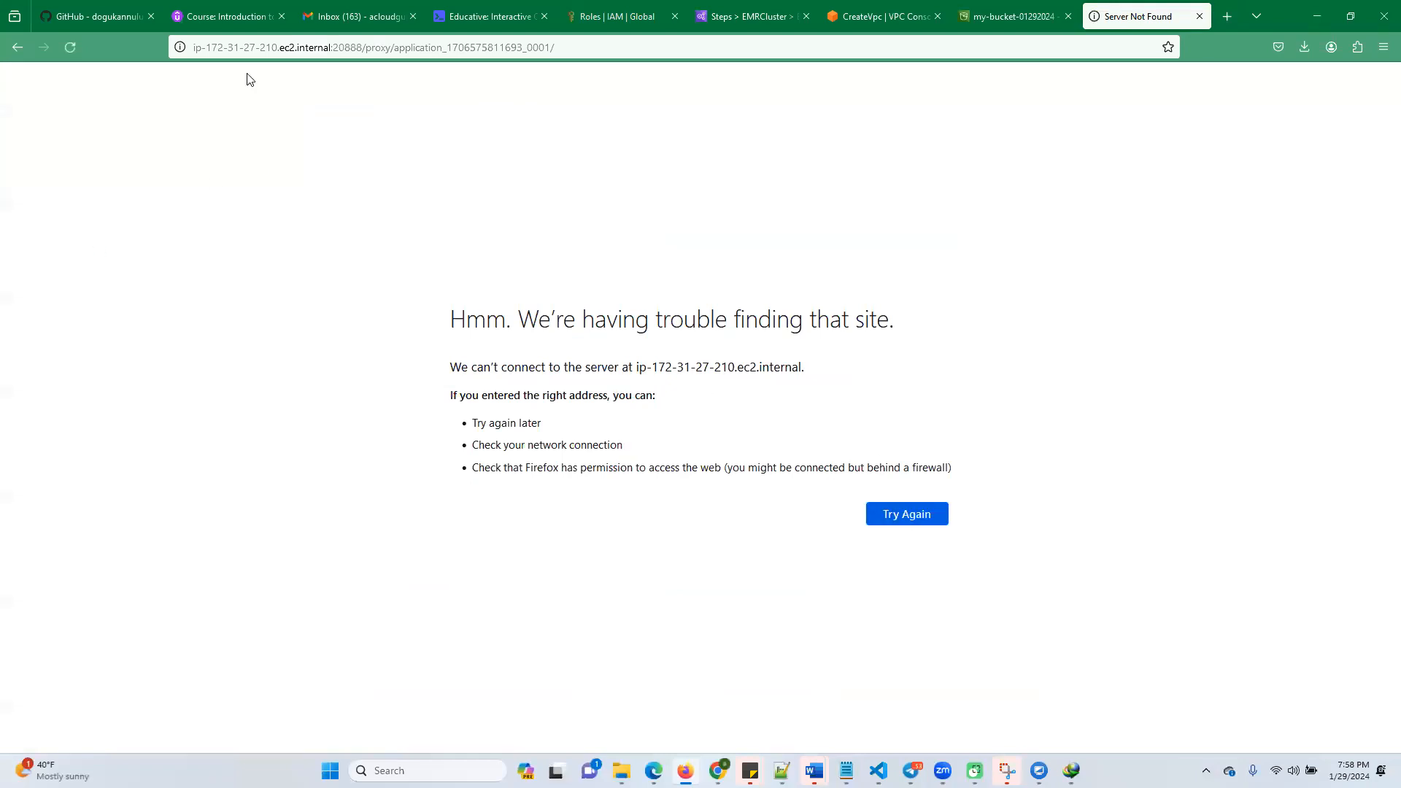
key("ctrl+l")
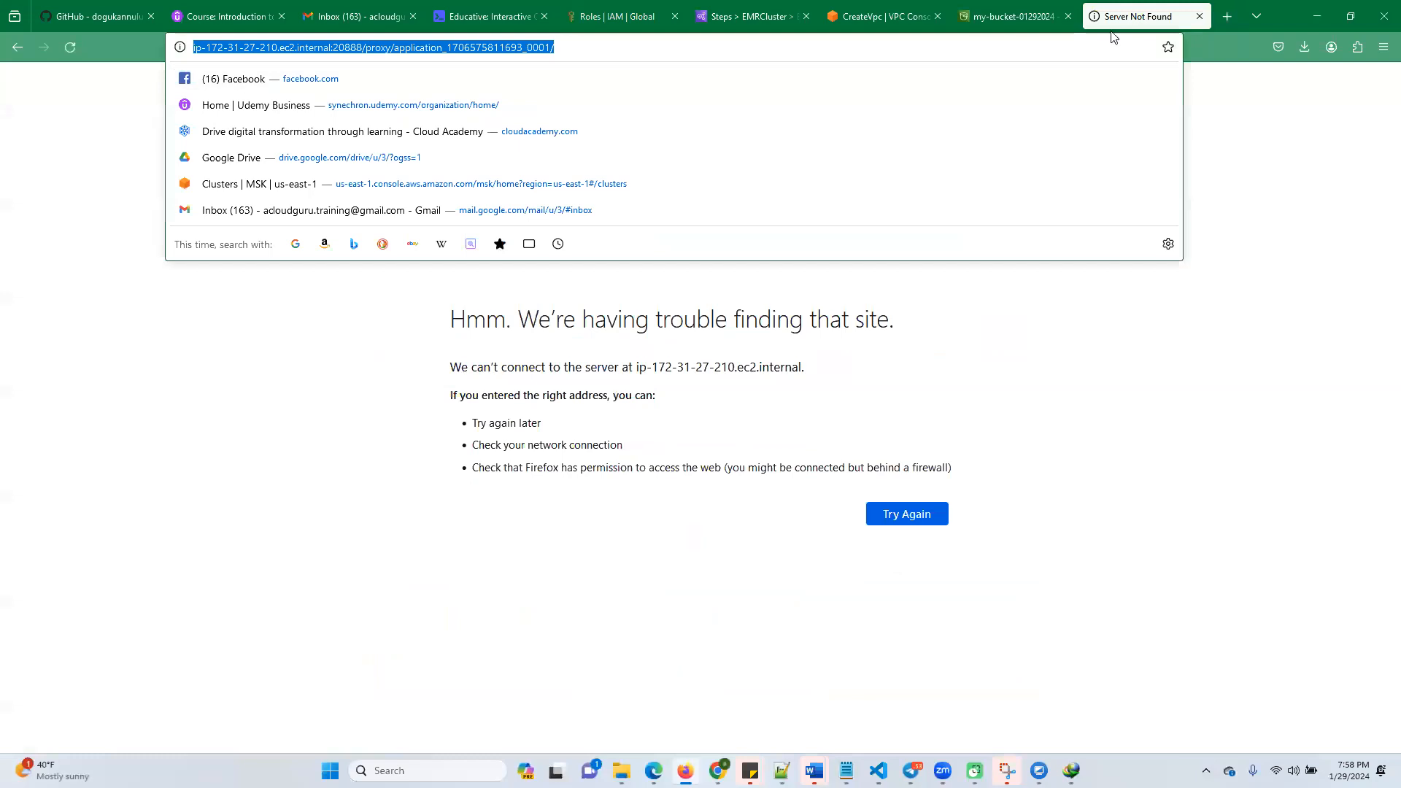
left_click(1199, 16)
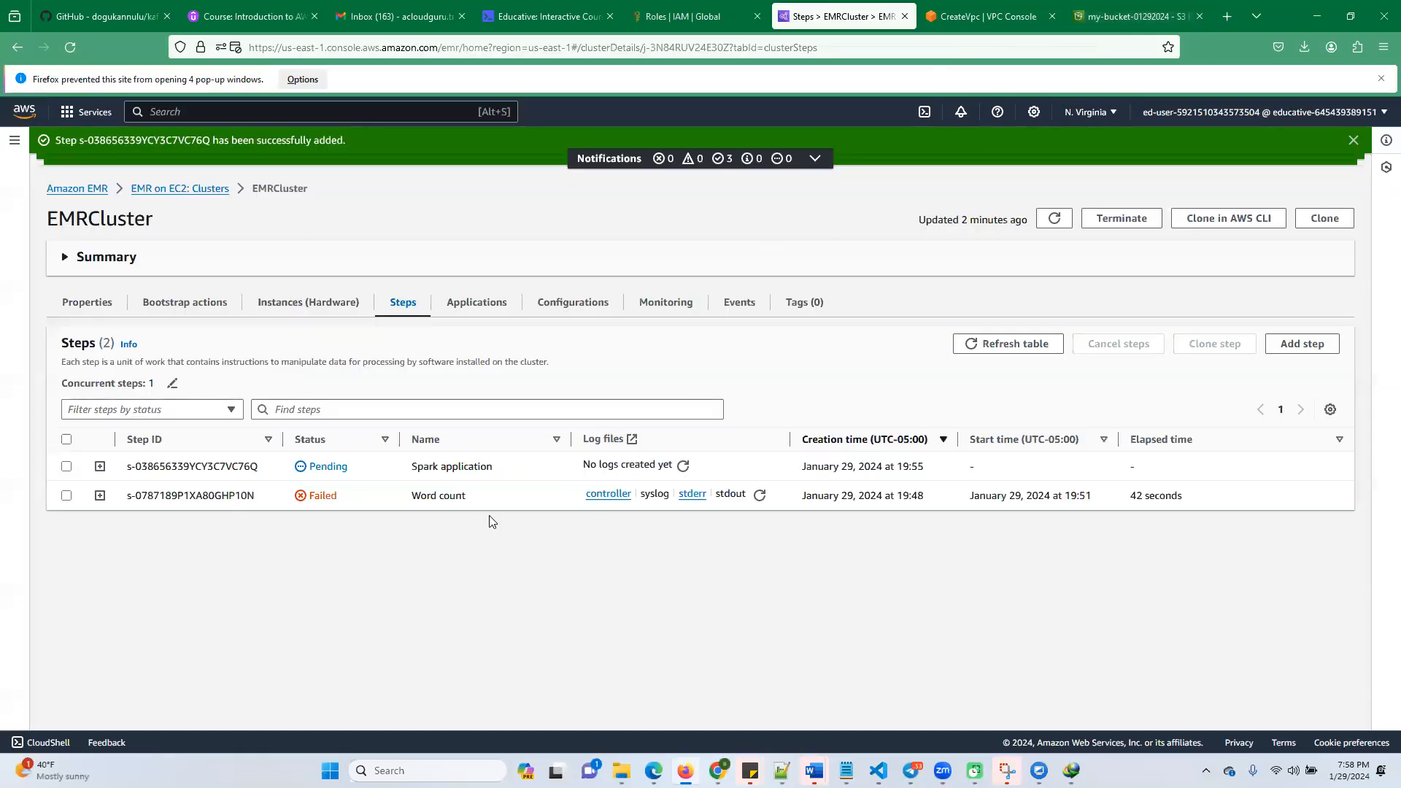
Refresh the EMRCluster steps table, the cluster details and the Spark application step's log files
left_click(683, 467)
left_click(987, 343)
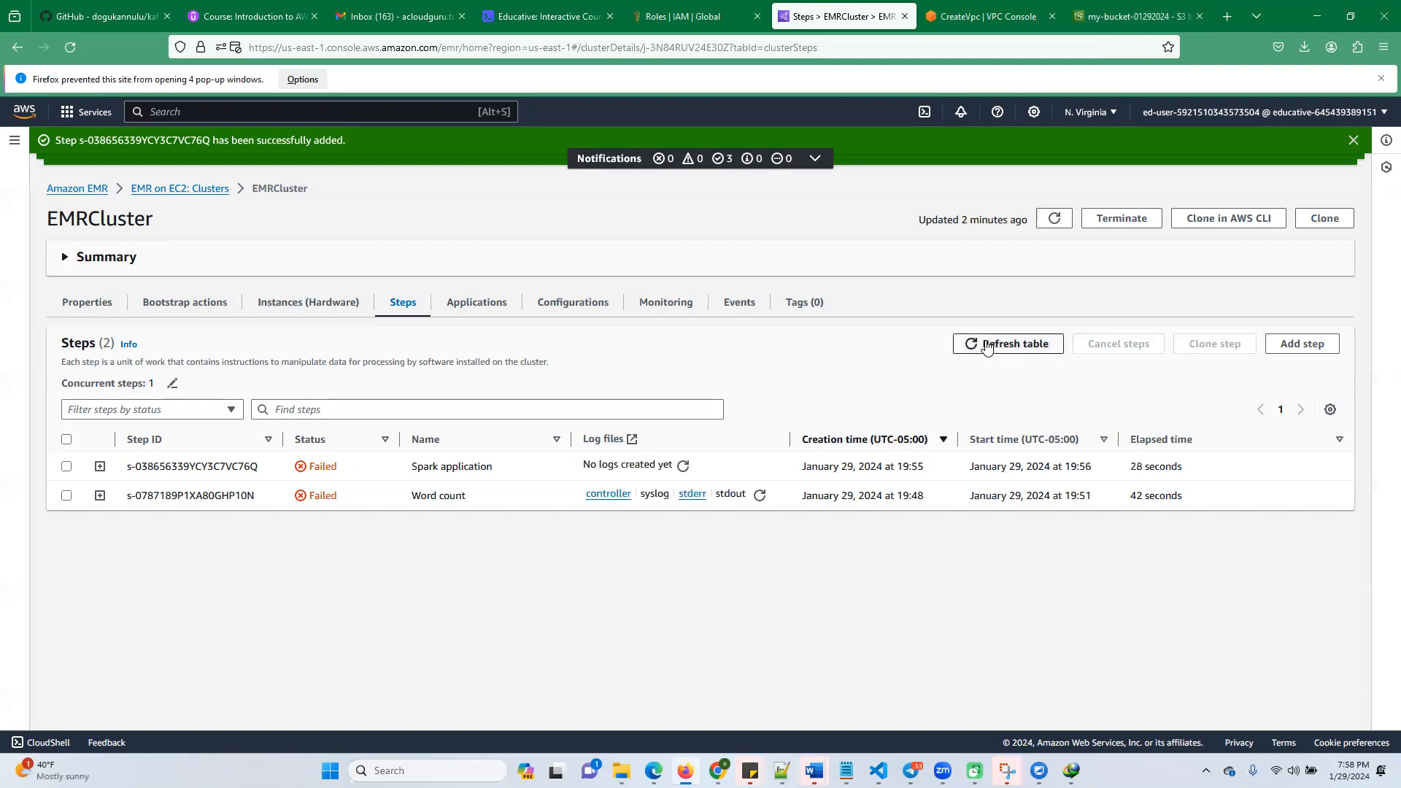
left_click(1043, 222)
left_click(1048, 225)
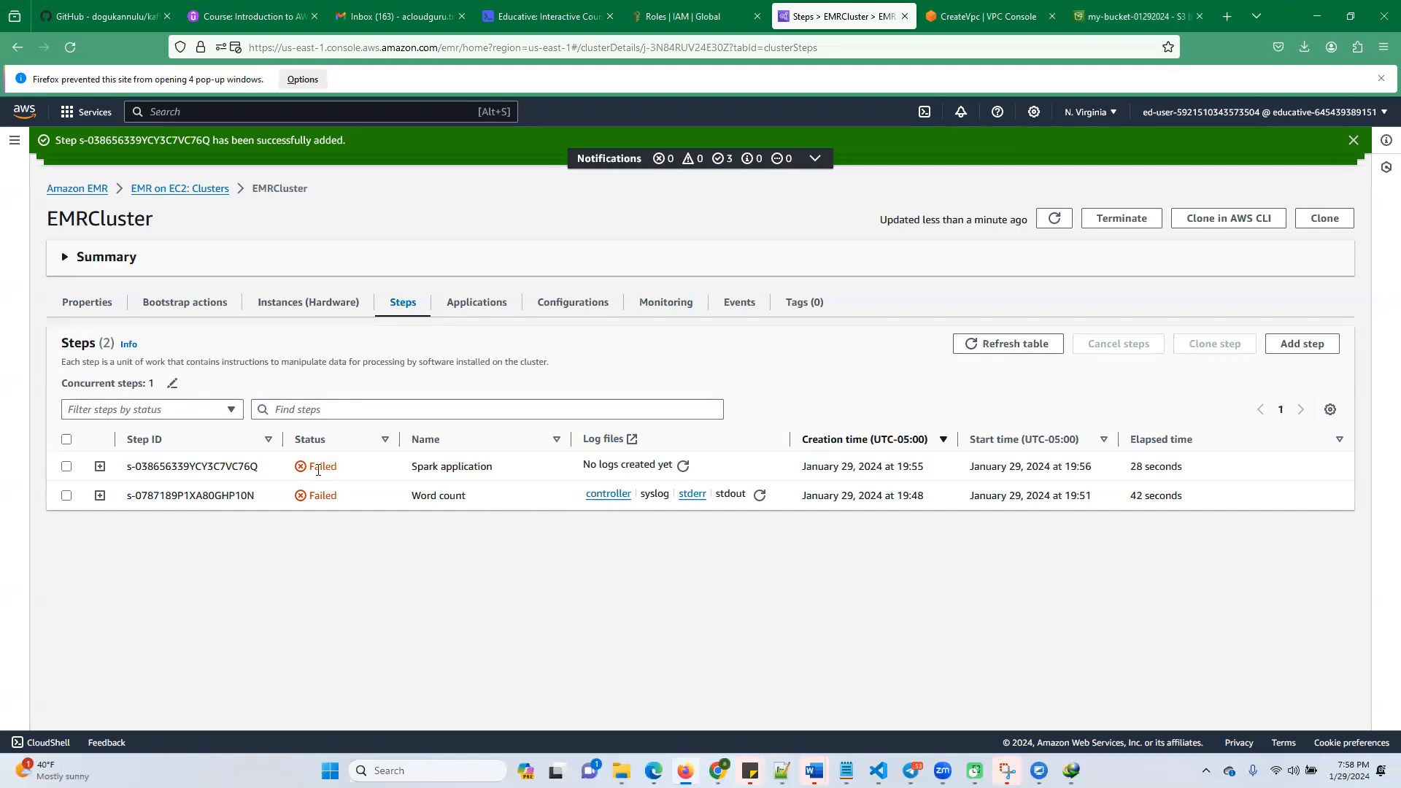
left_click(1054, 221)
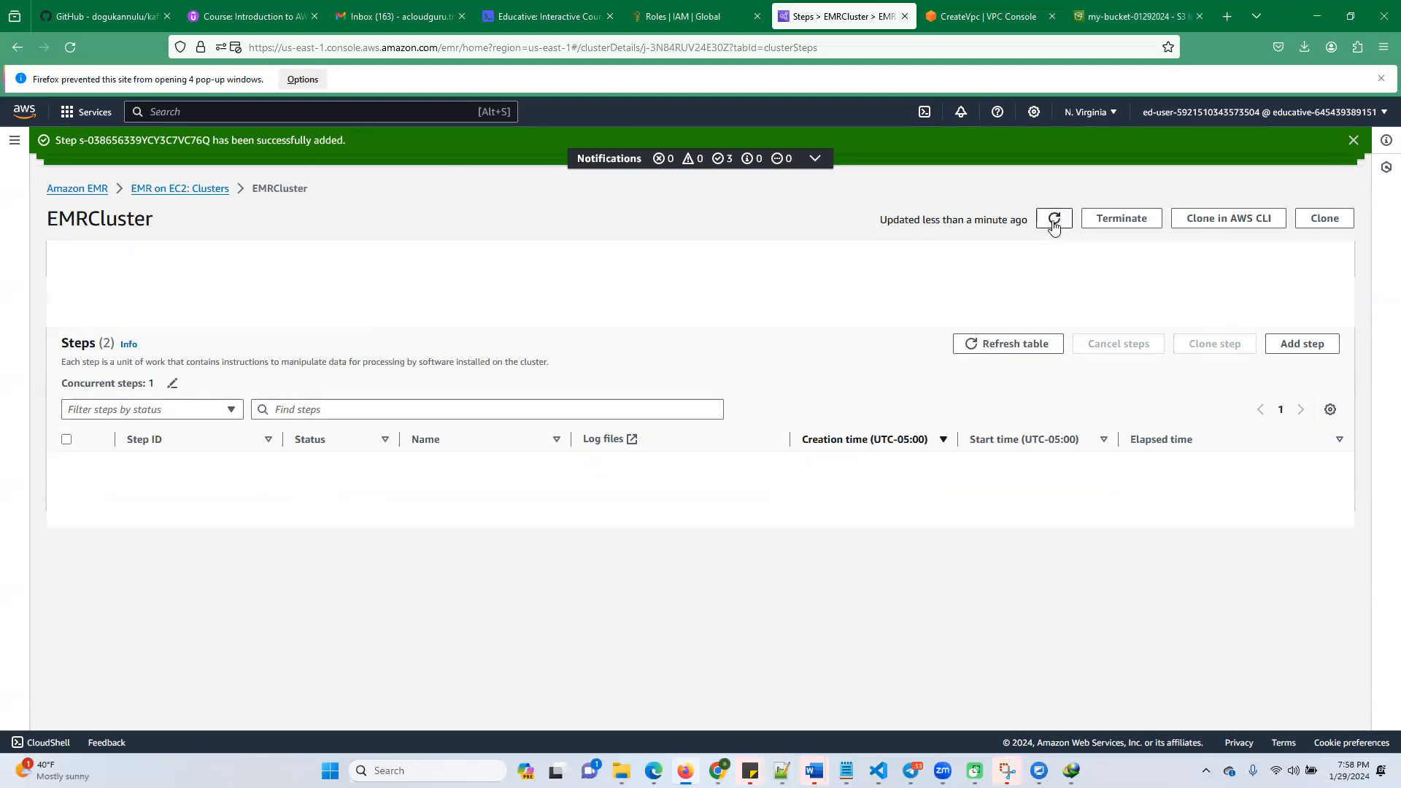
left_click(682, 467)
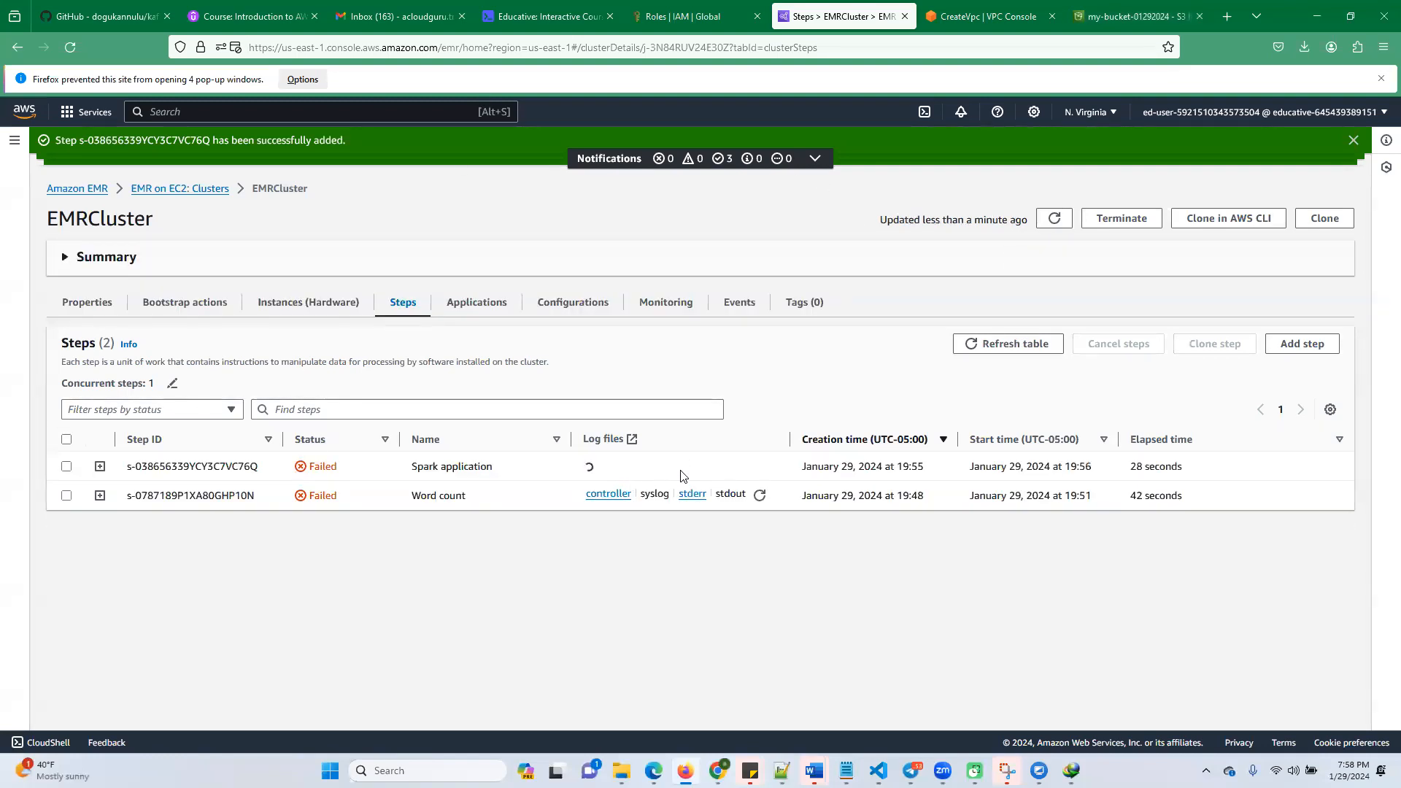
left_click(682, 467)
Request the Word count step's controller log and allow pop-ups for us-east-1.console.aws.amazon.com
left_click(621, 498)
left_click(300, 81)
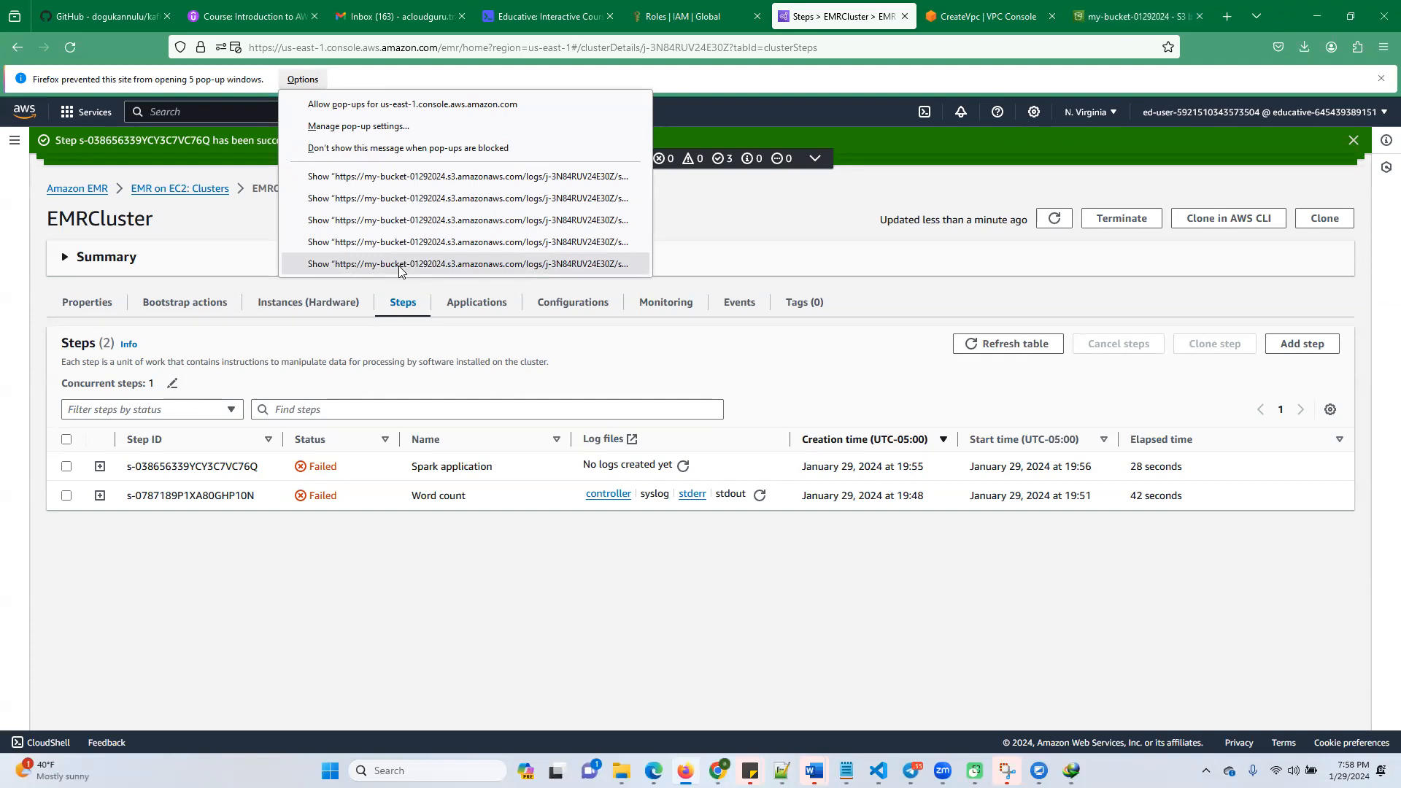
left_click(379, 103)
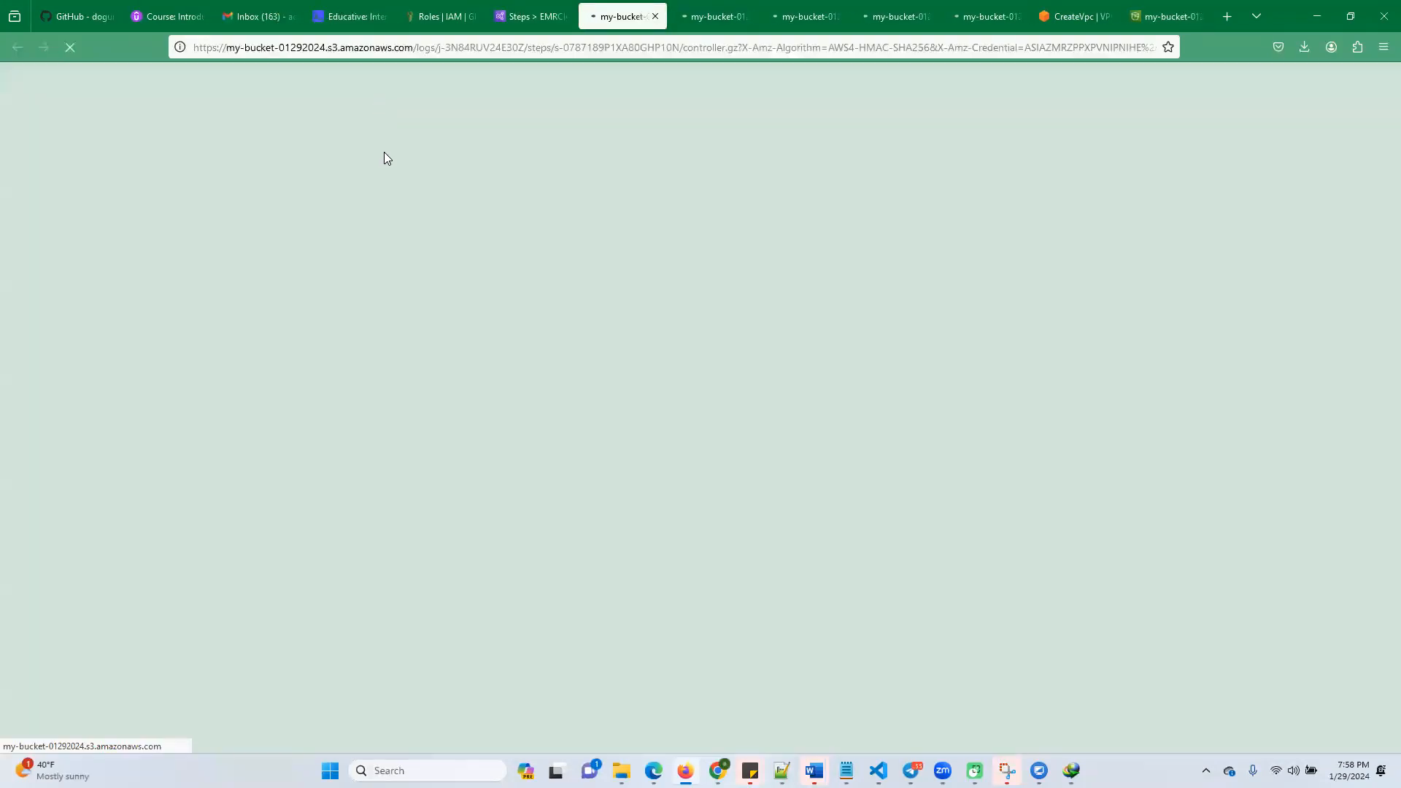
Try to download the log as C:\intensivecloud\projectpro\stderr_2.gz, and cancel replacing the existing file and the remaining download dialogs
left_click(737, 436)
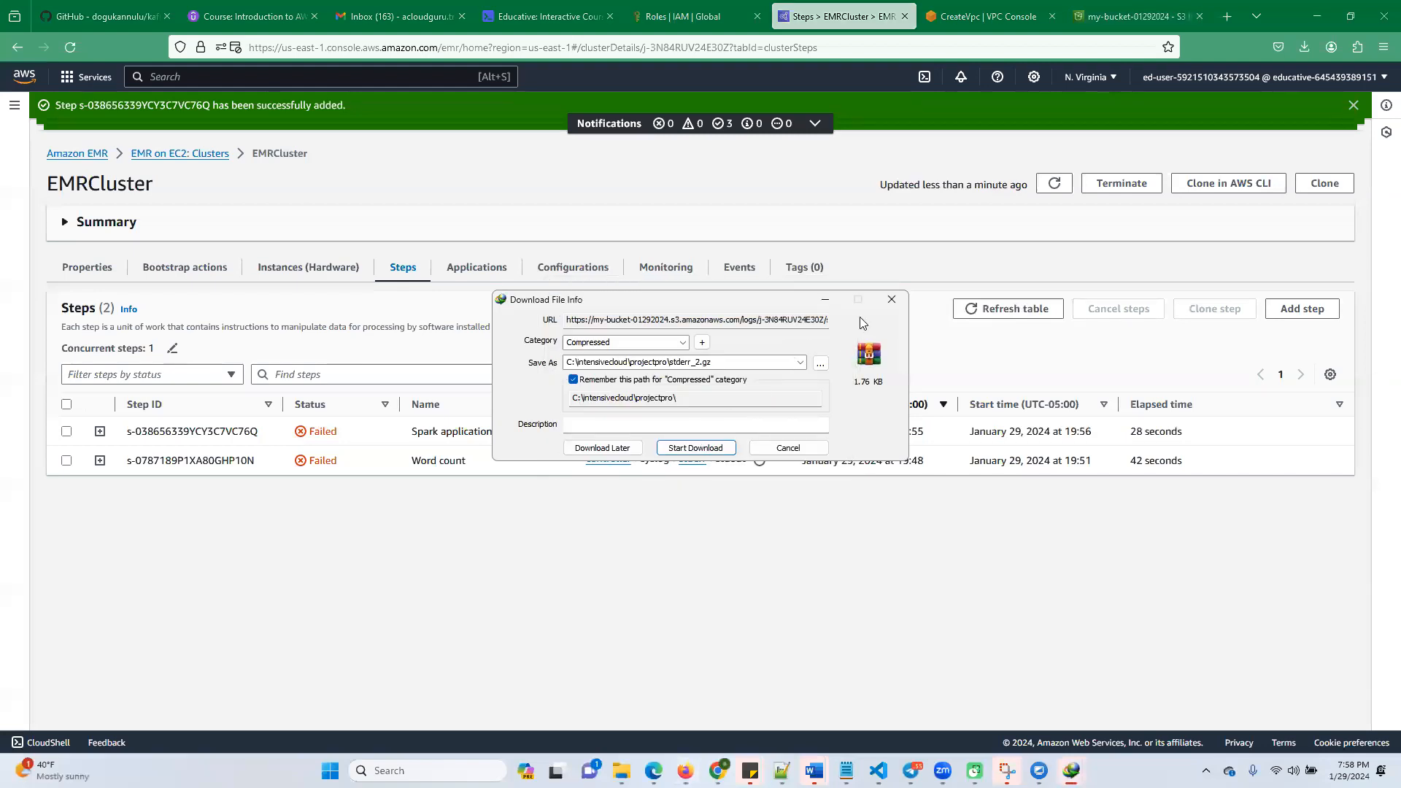
left_click(886, 302)
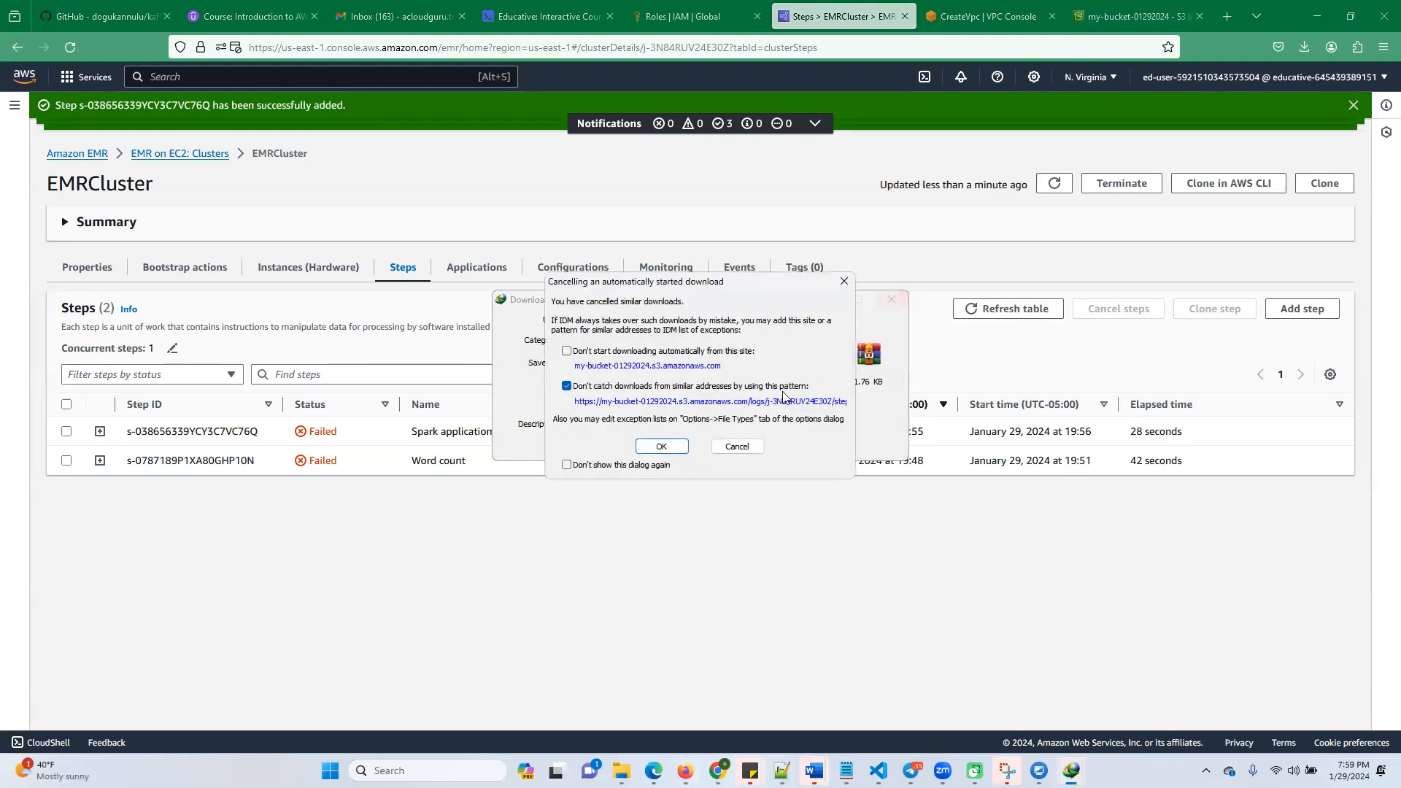
left_click(737, 446)
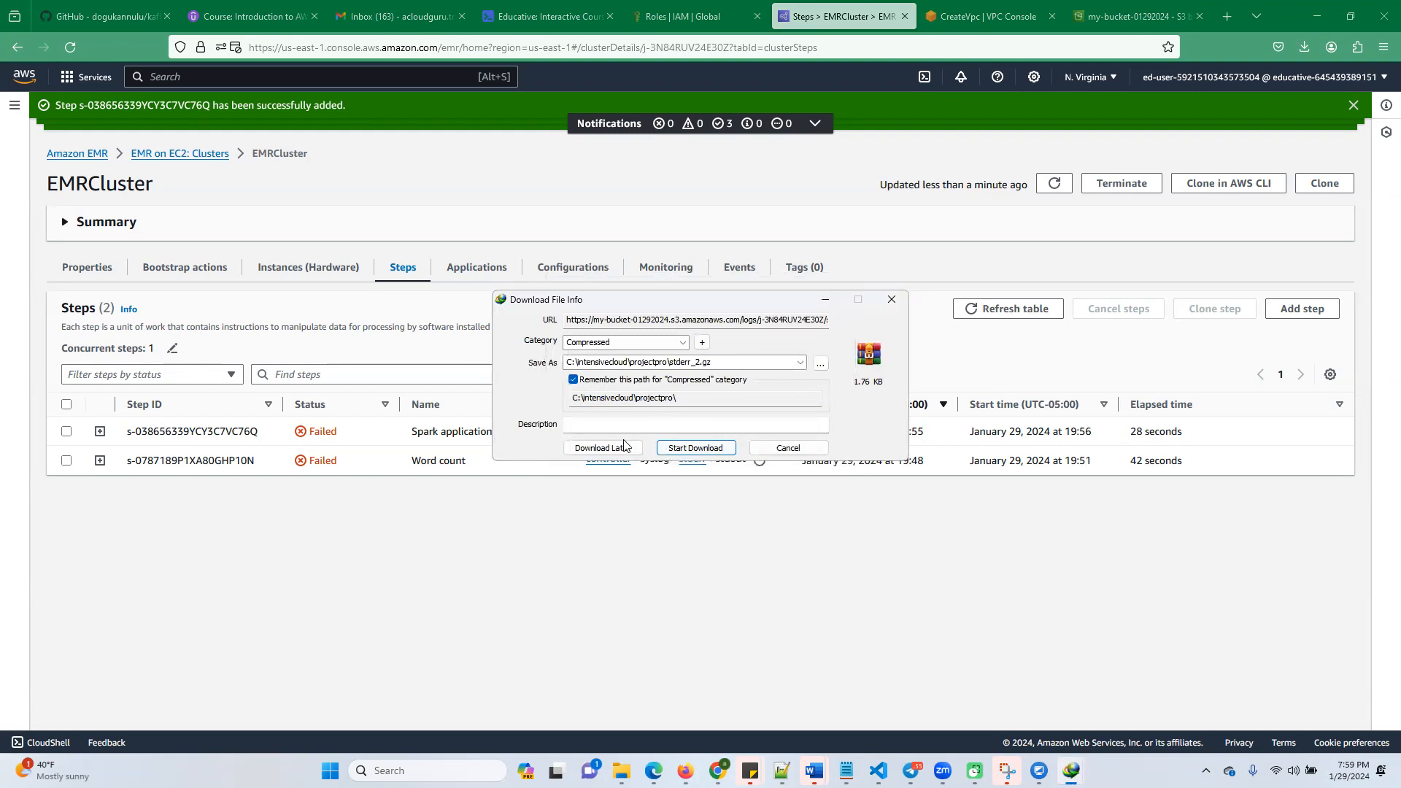
left_click(698, 448)
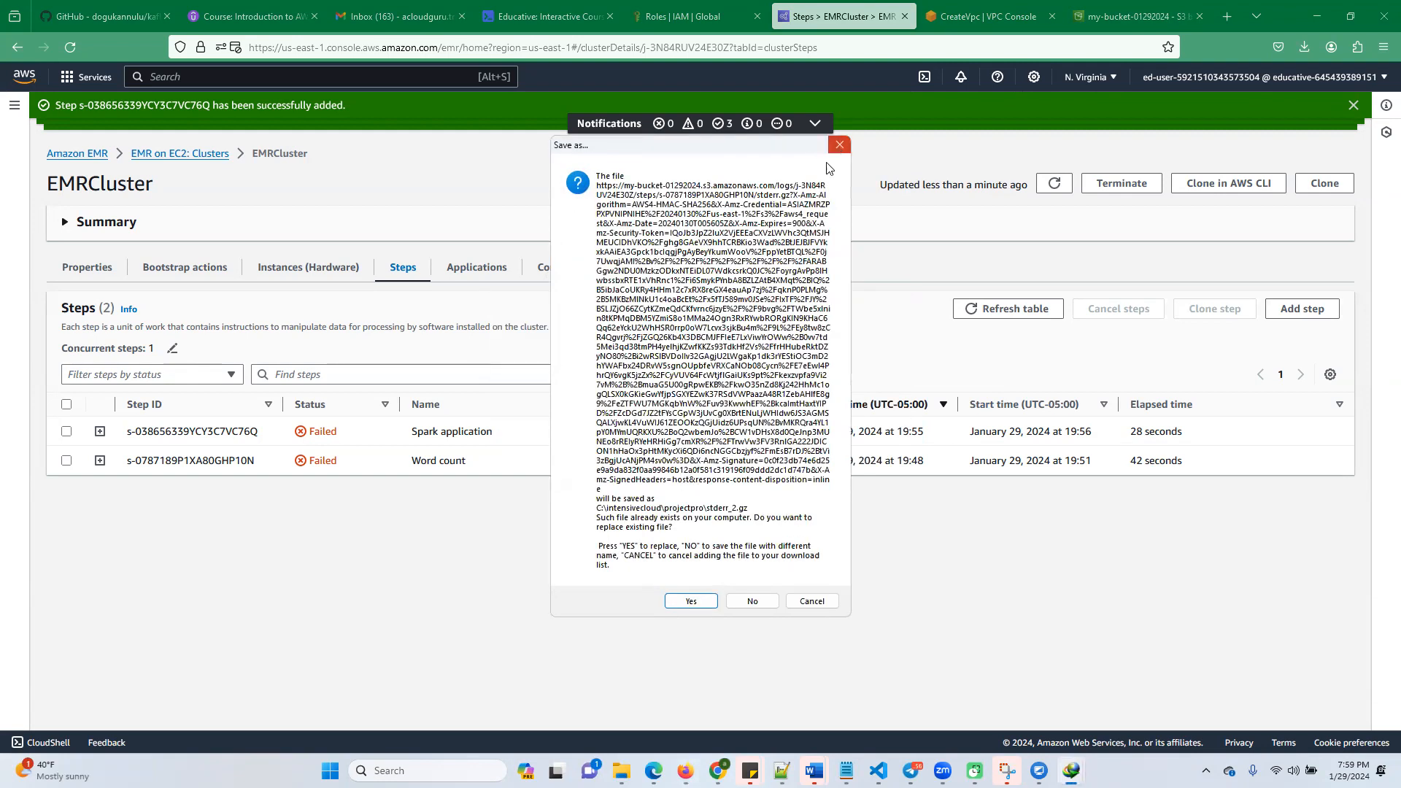
left_click(832, 145)
left_click(846, 282)
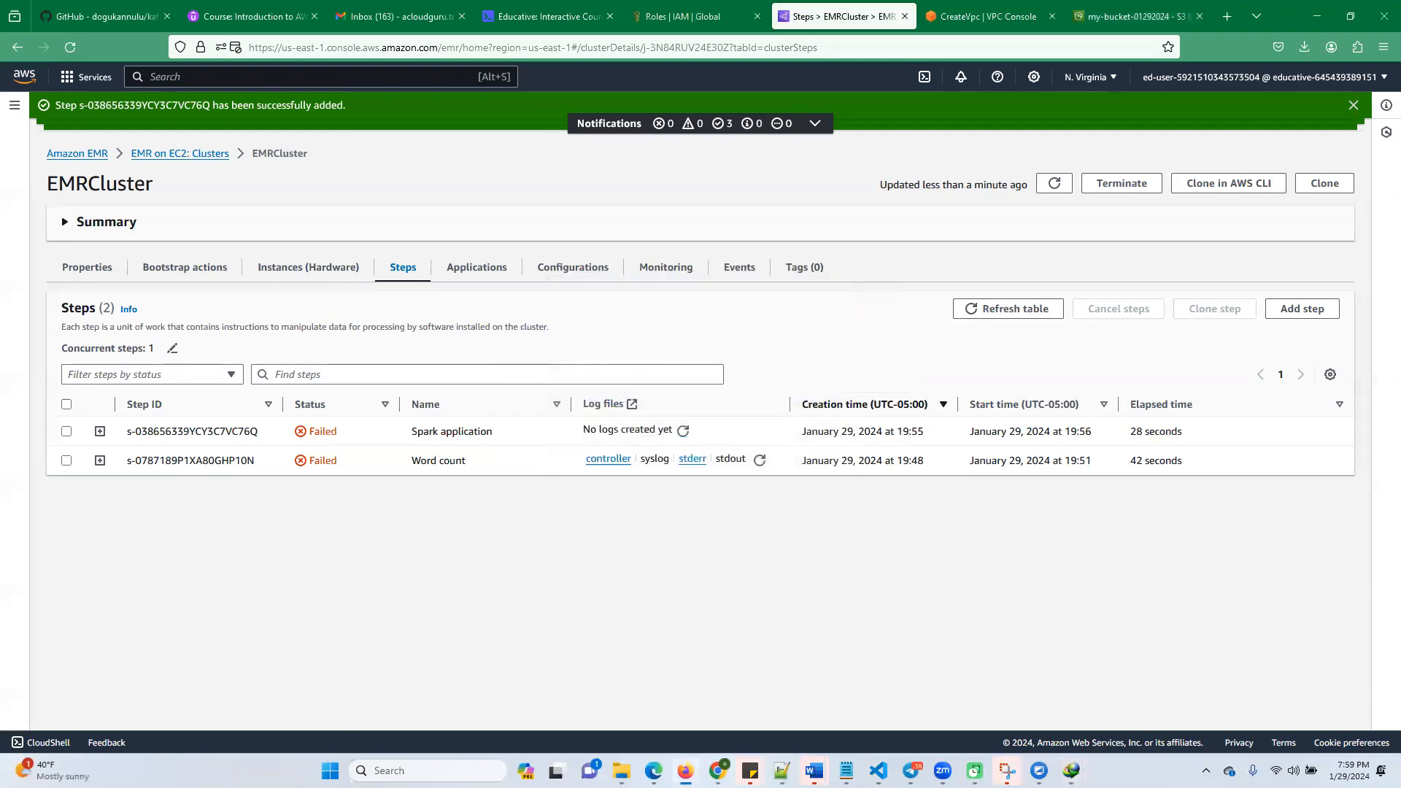
Switch to the stderr folder in File Explorer, go up to projectpro and check the available actions for the stderr_2 archive
left_click(622, 771)
left_click(622, 771)
left_click(622, 771)
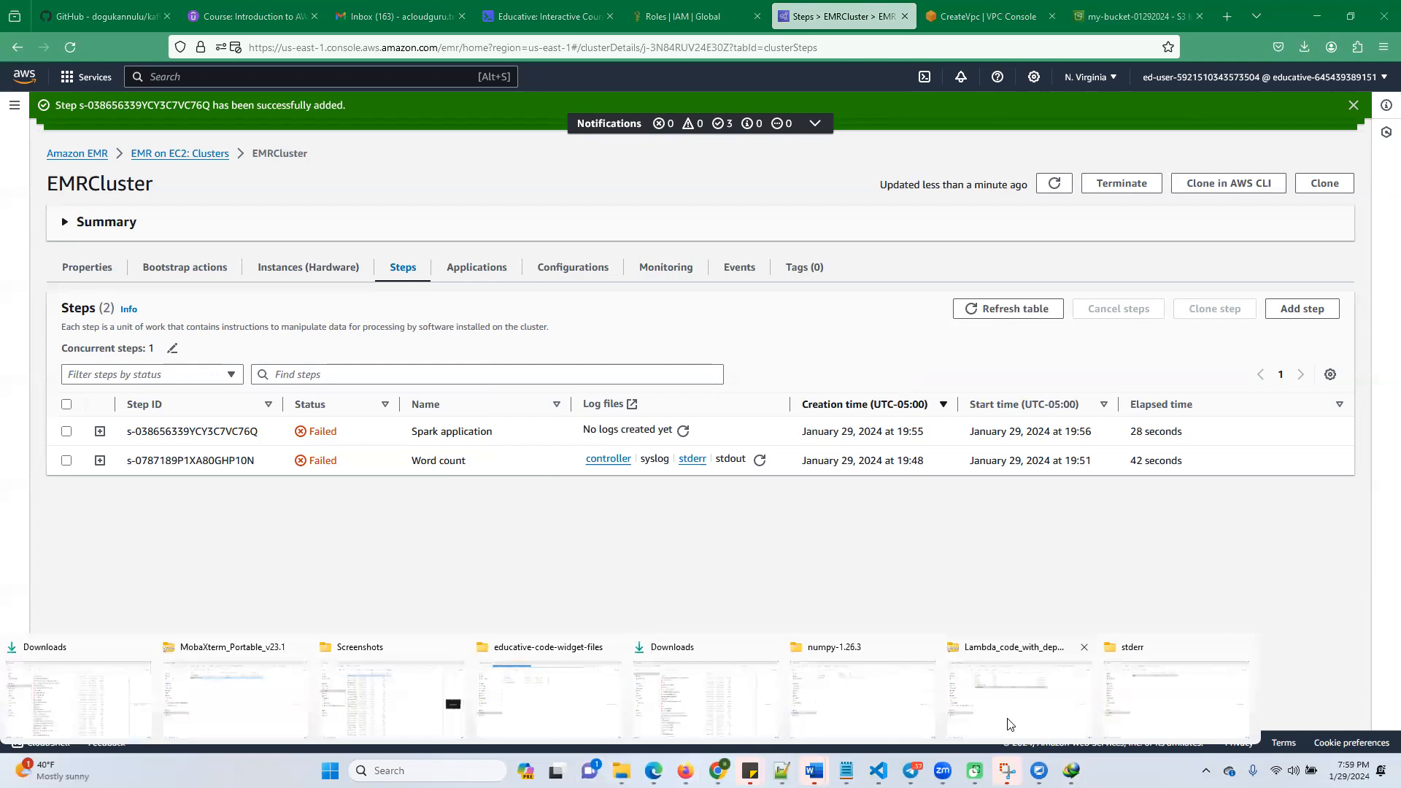
left_click(1117, 702)
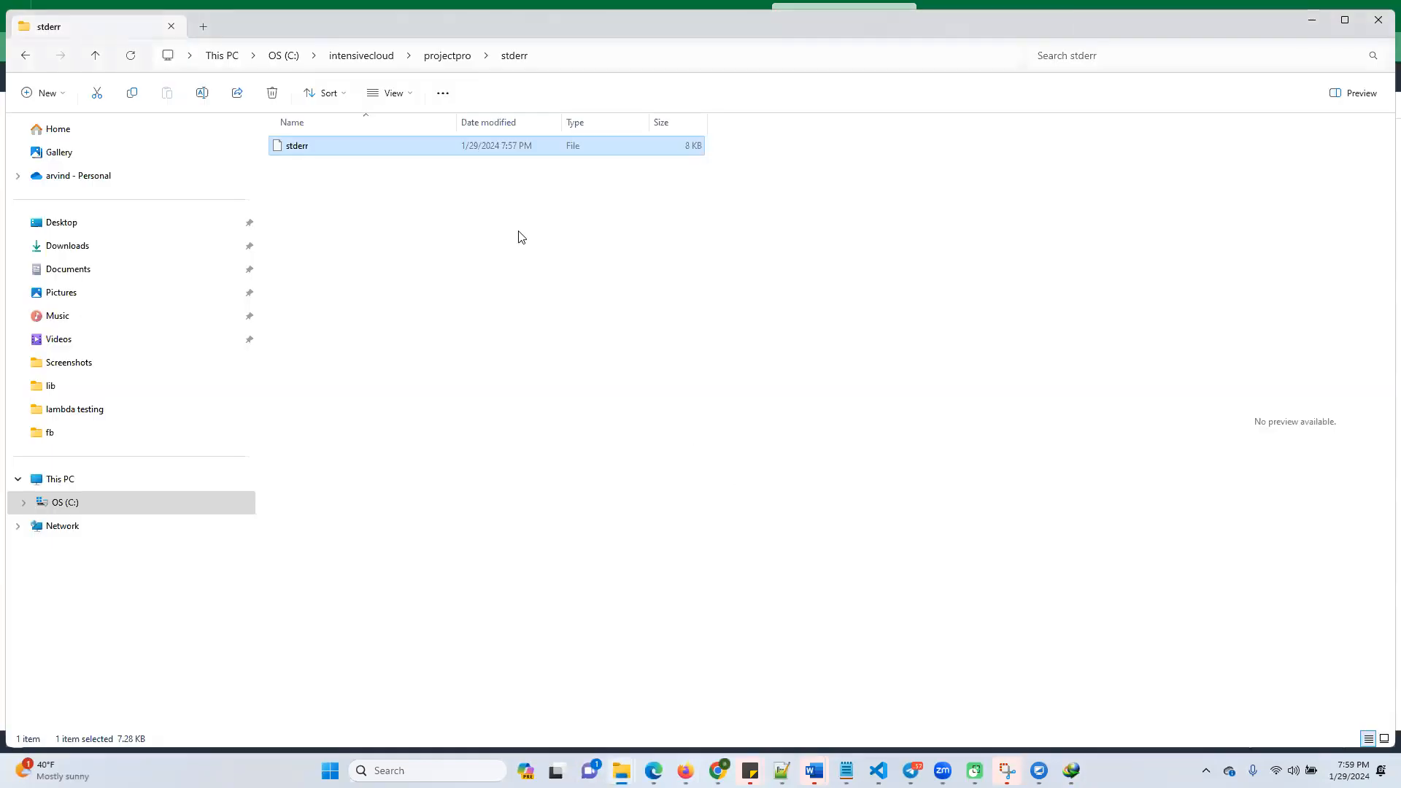
left_click(440, 56)
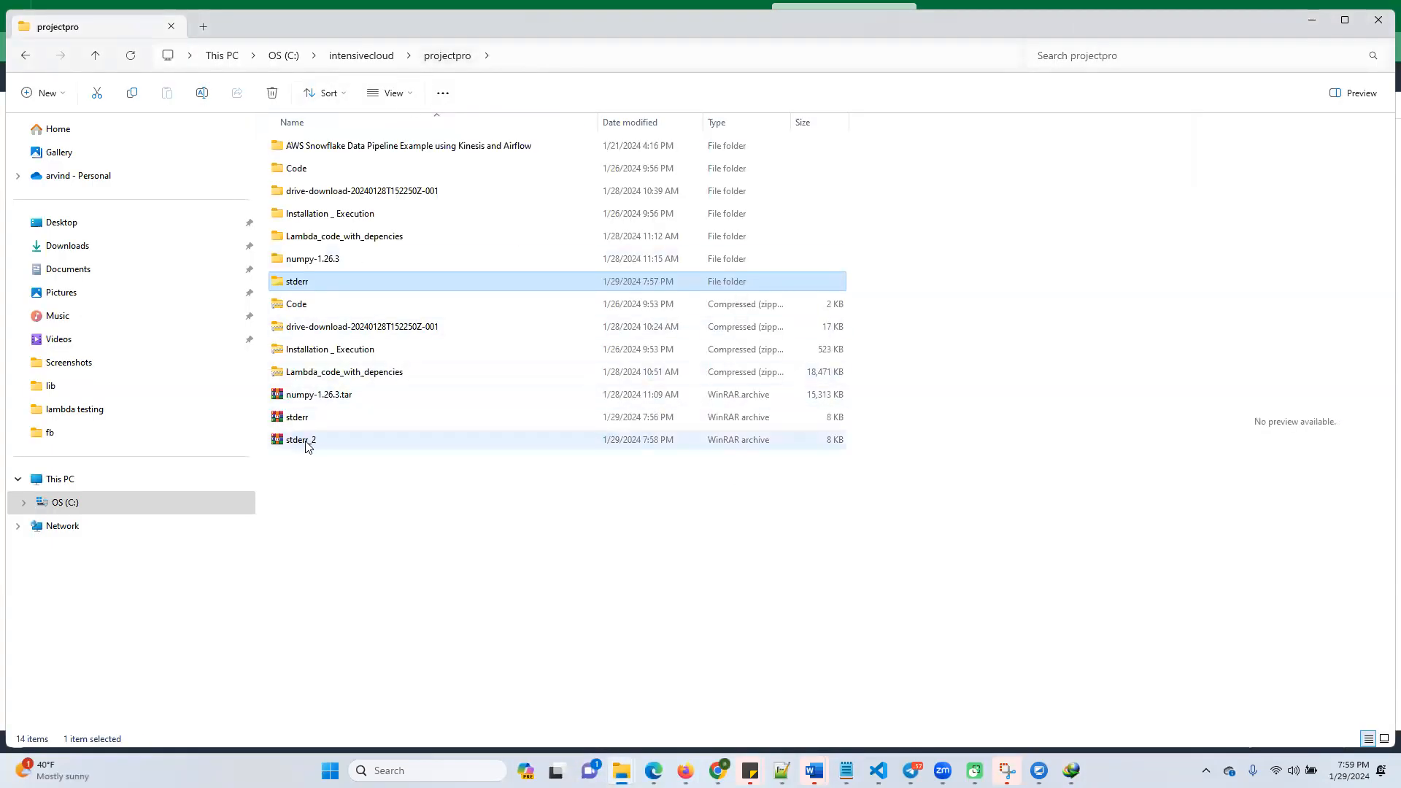
left_click(309, 443)
right_click(309, 444)
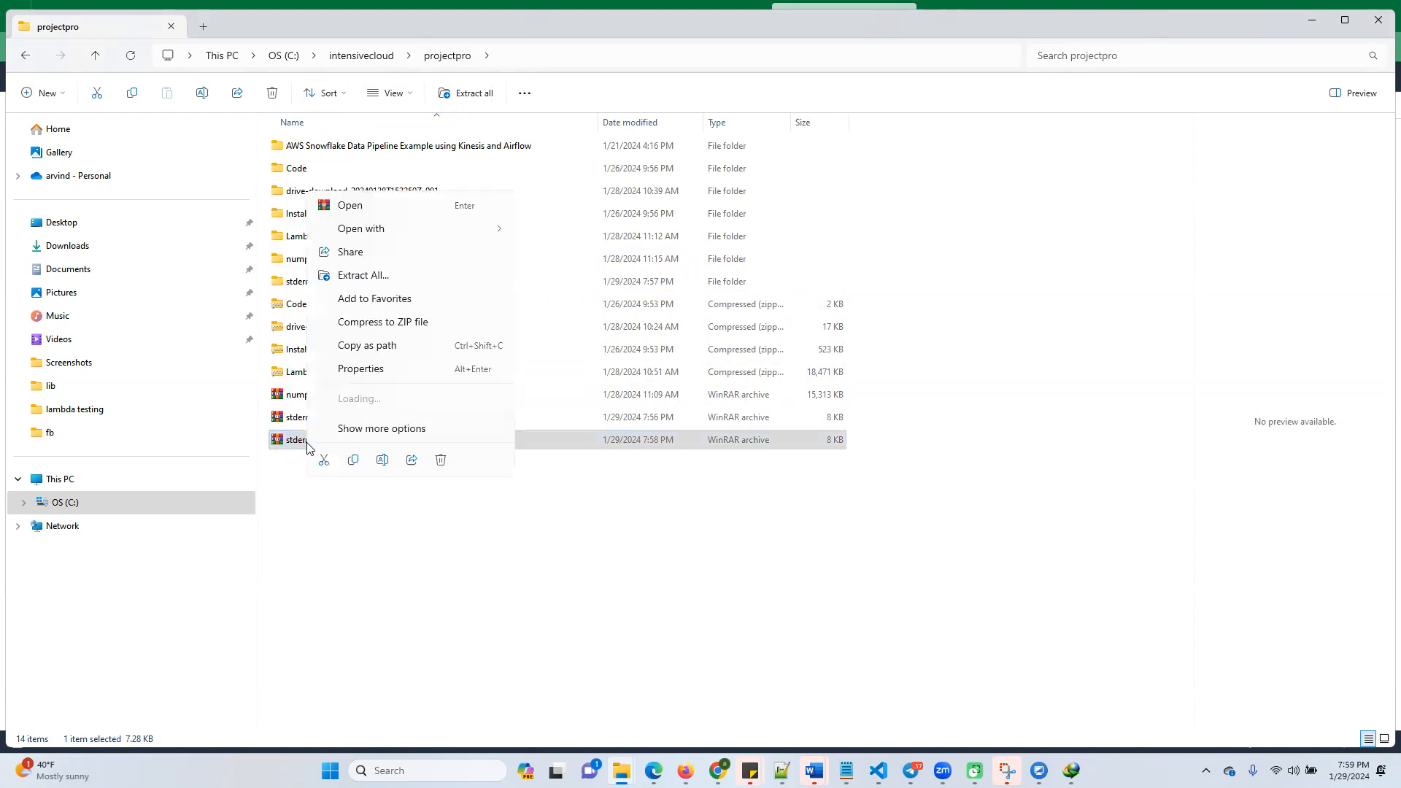
left_click(312, 536)
left_click(312, 537)
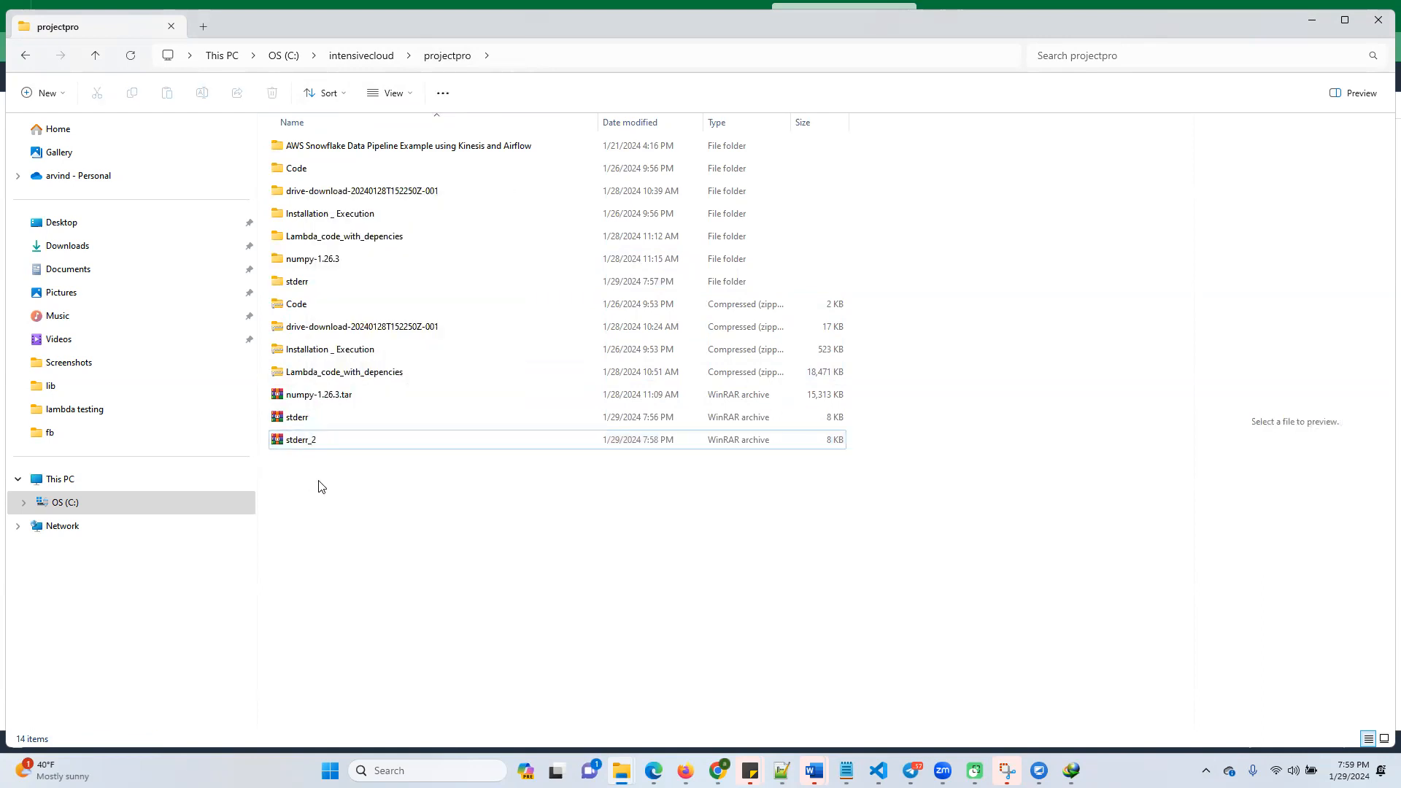
Switch back to the EMR console and download the Word count step's controller log as C:\intensivecloud\projectpro\controller.gz
key("alt+Tab")
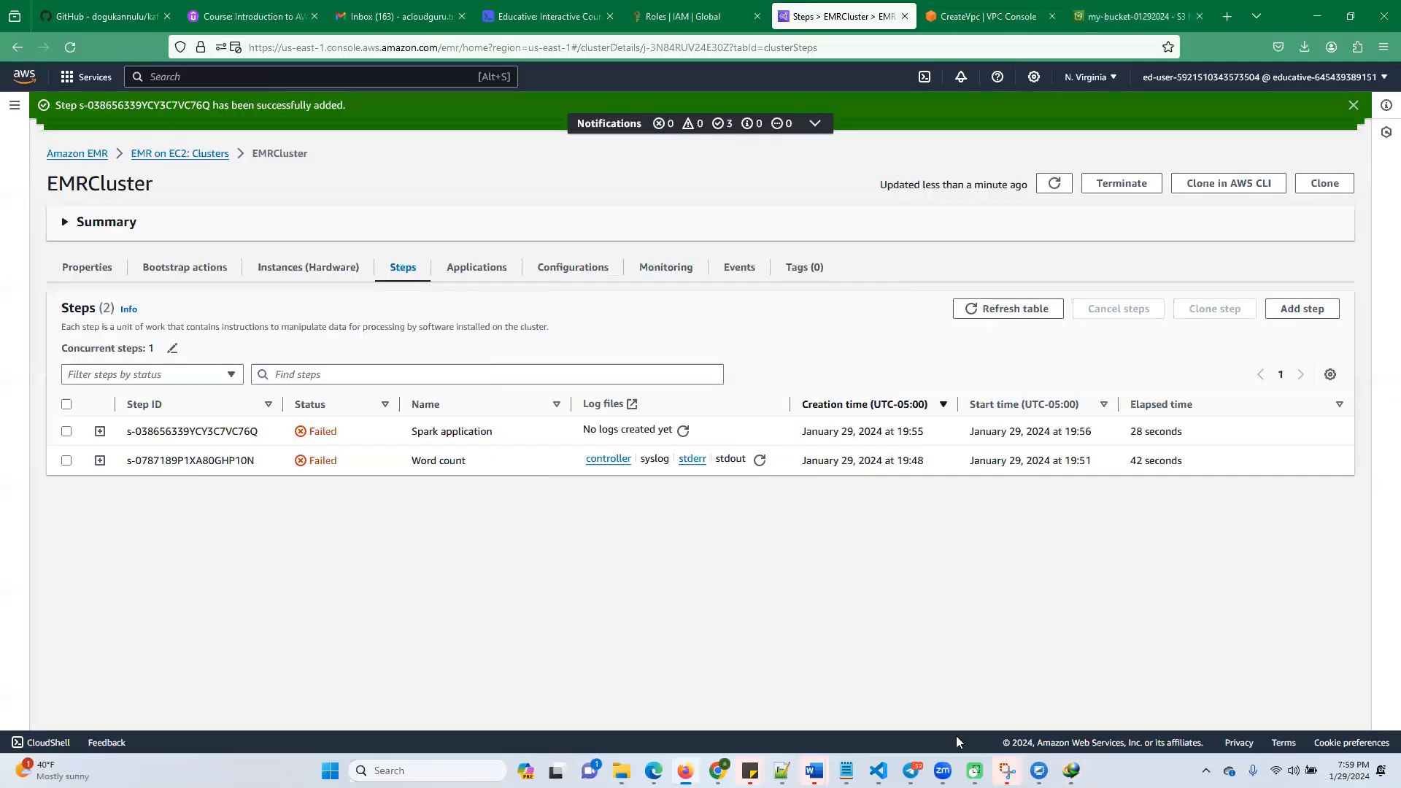
left_click(1071, 770)
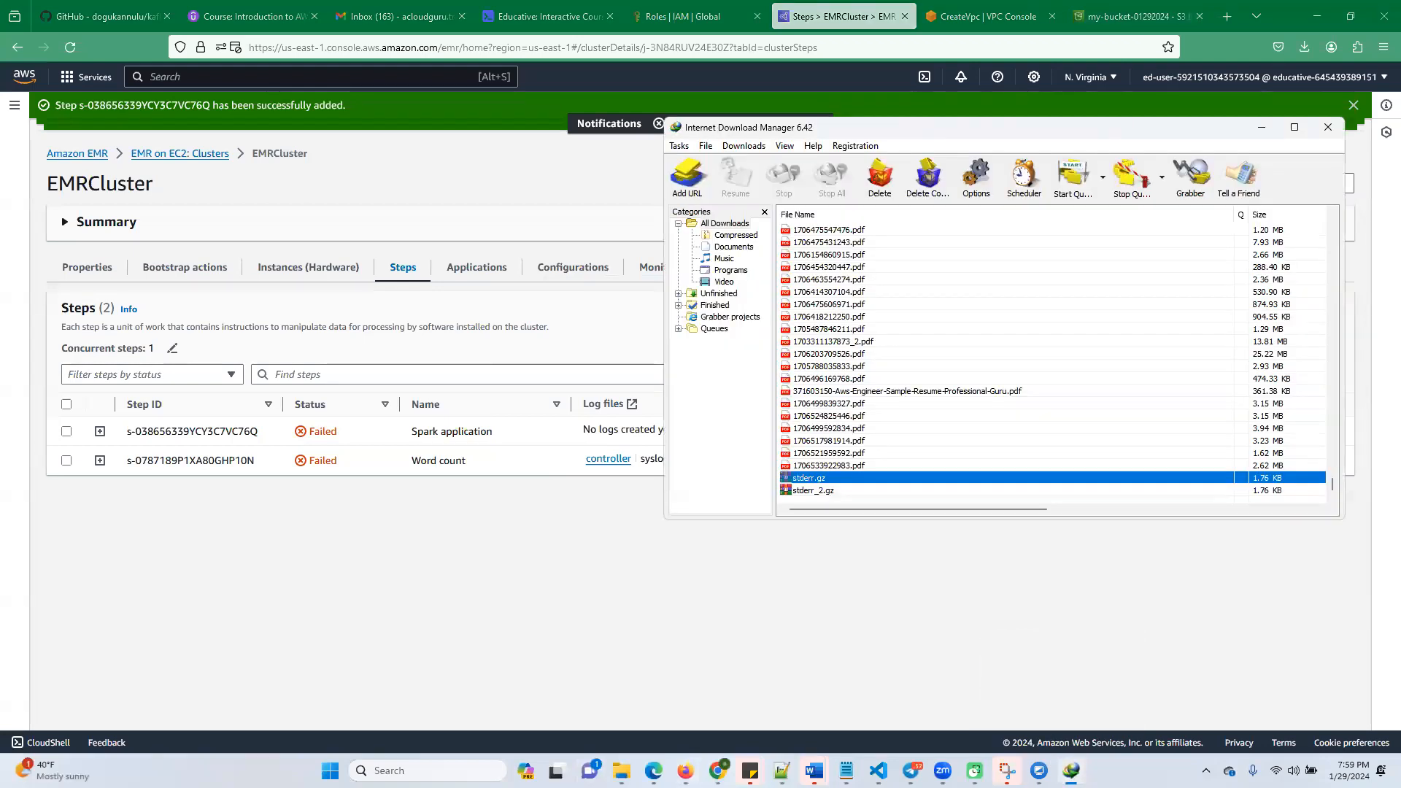
left_click(1071, 771)
left_click(618, 464)
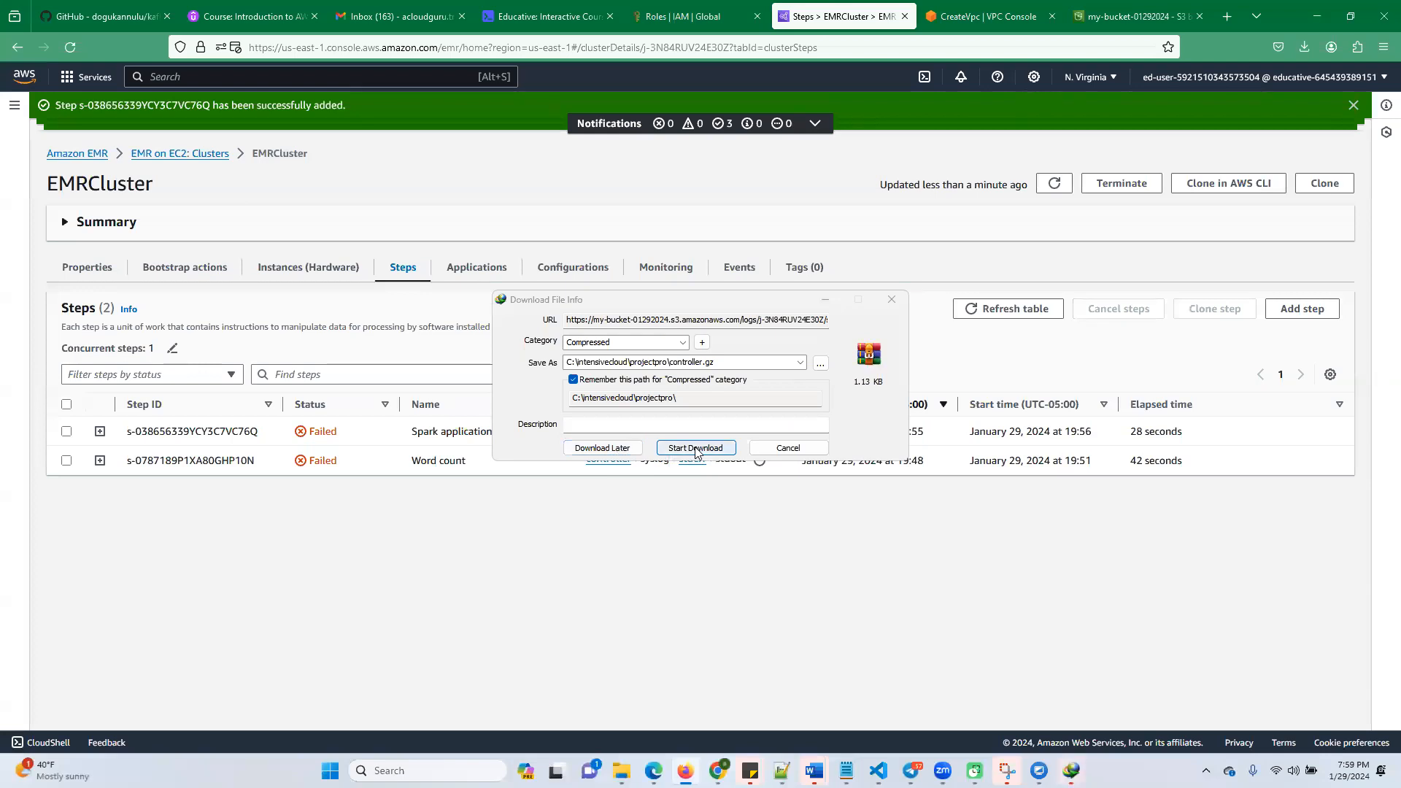
left_click(696, 448)
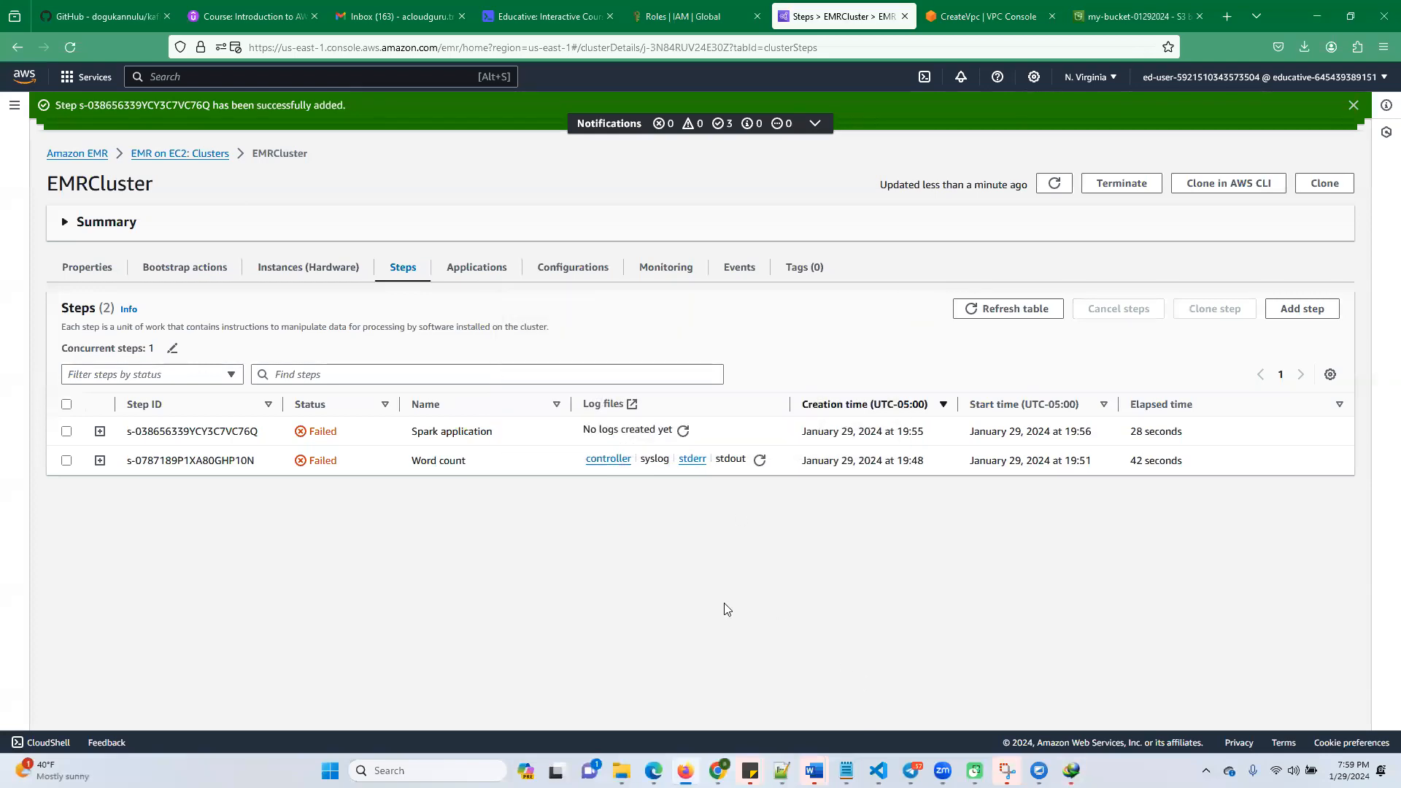
Switch to Internet Download Manager and open the folder containing the downloaded controller.gz
left_click(1071, 770)
left_click(827, 491)
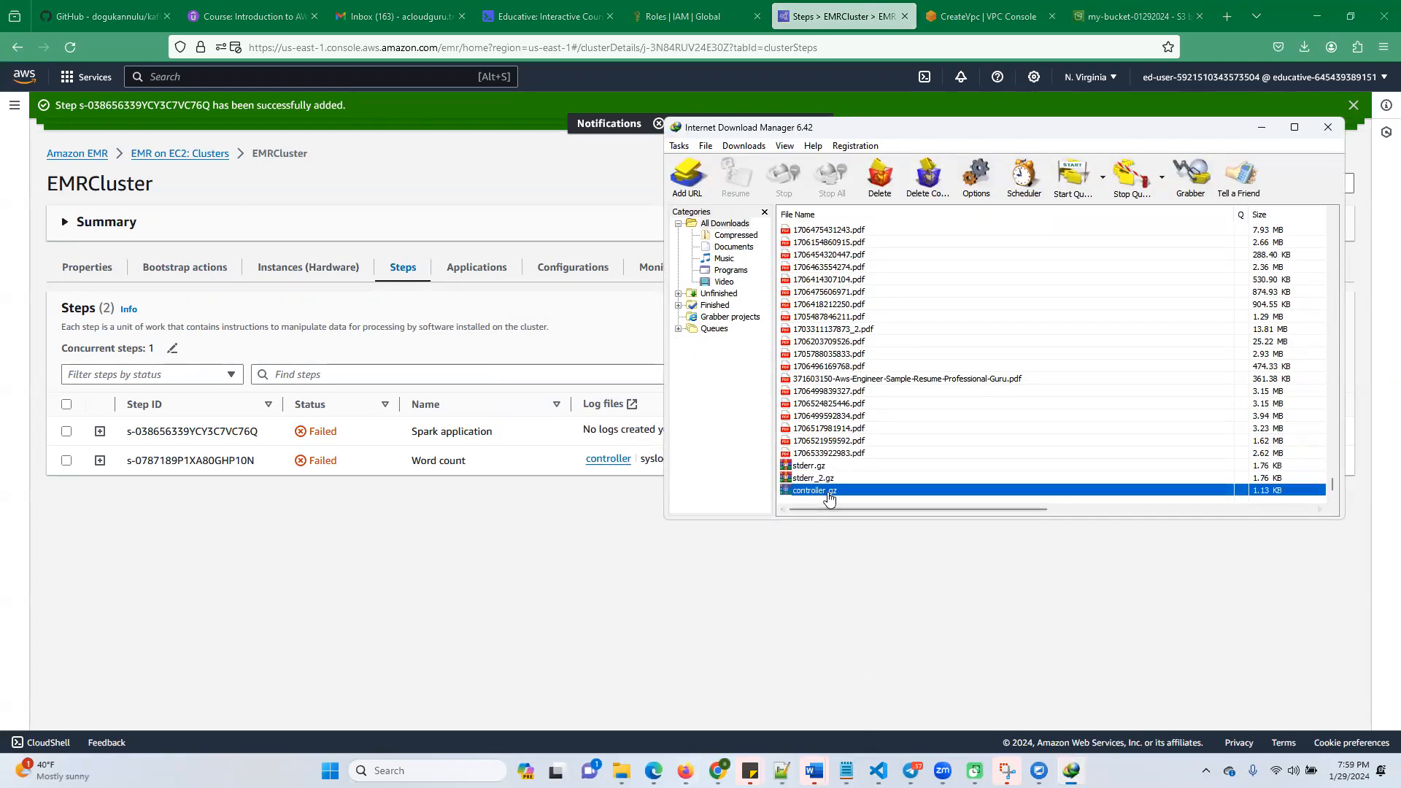
right_click(829, 496)
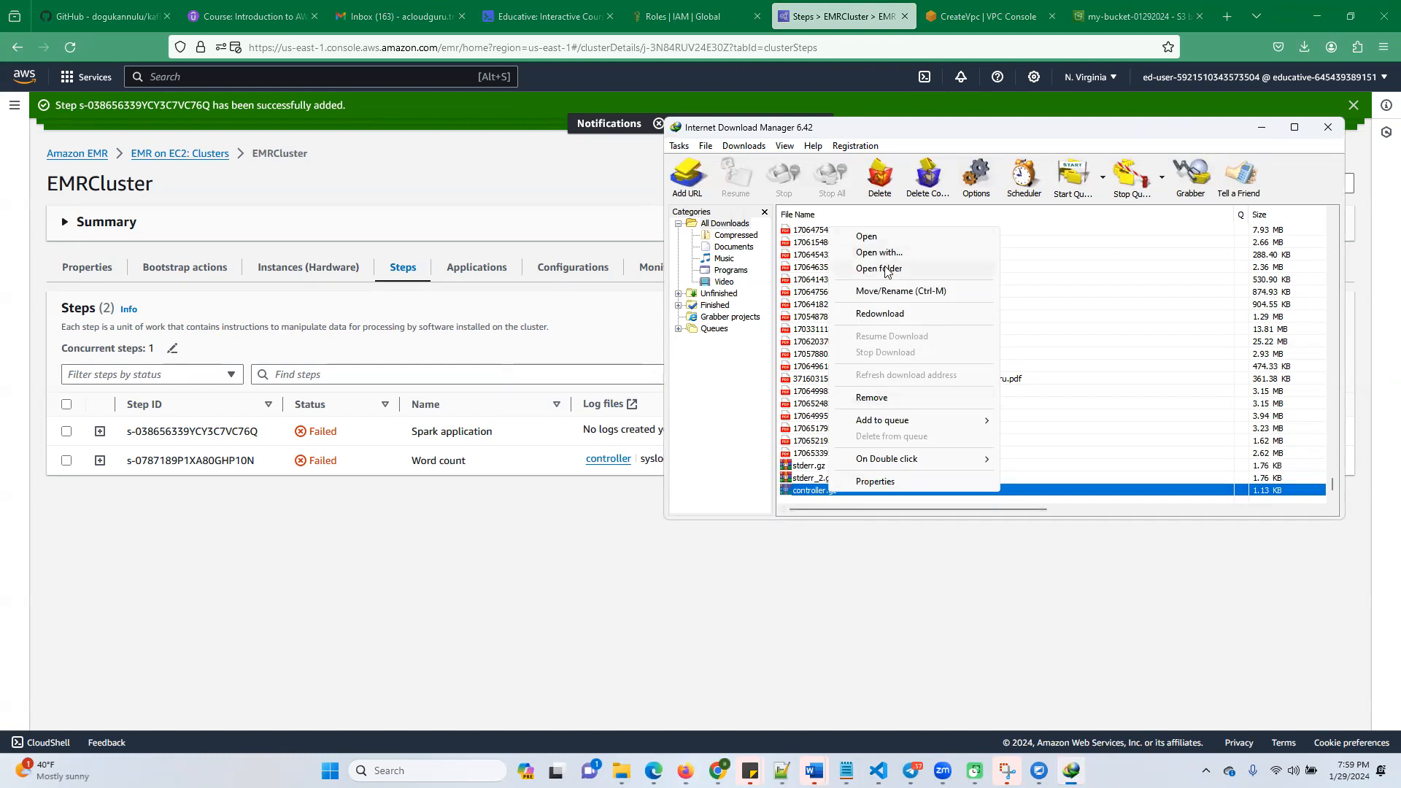
left_click(879, 269)
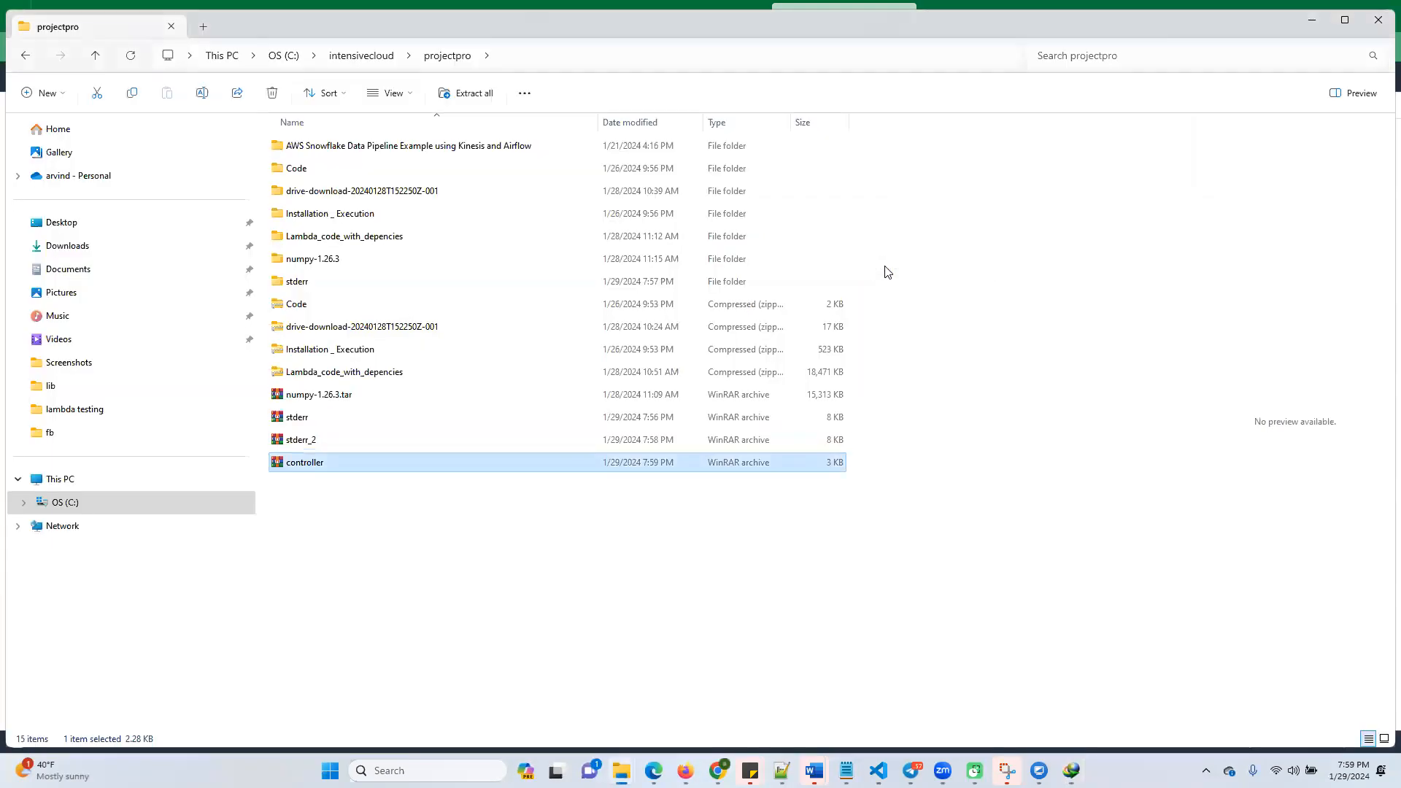
Extract the controller archive into a controller folder inside projectpro
right_click(306, 466)
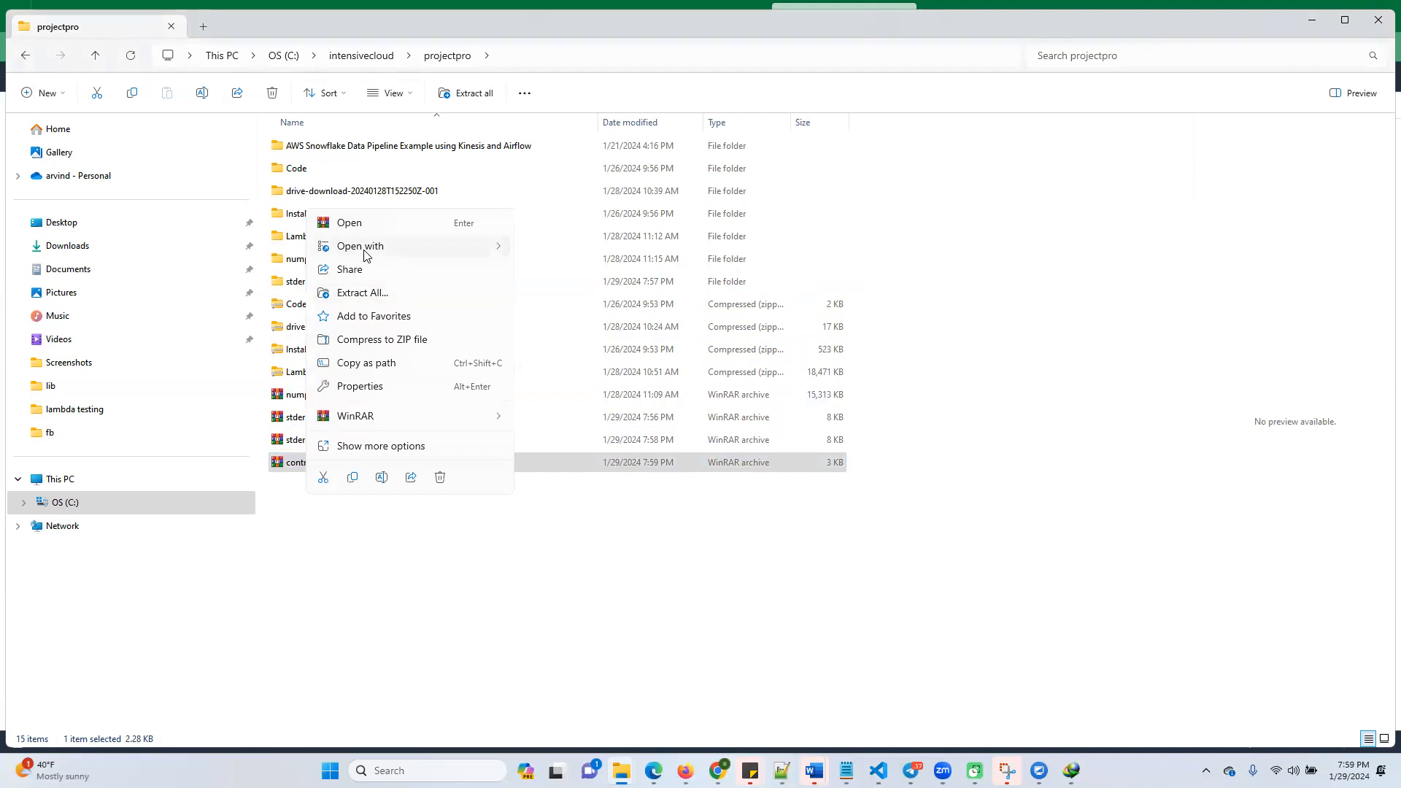
left_click(381, 300)
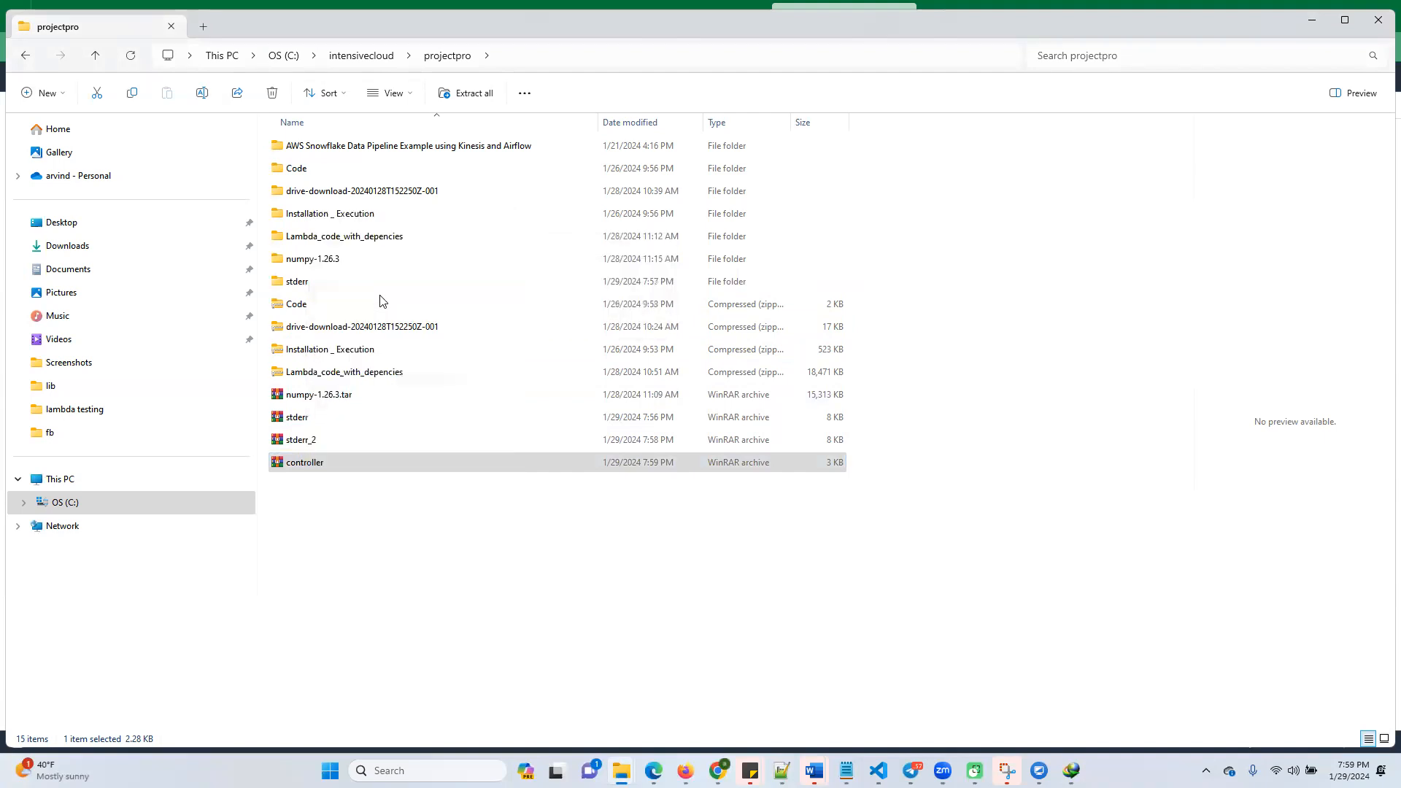
left_click(830, 525)
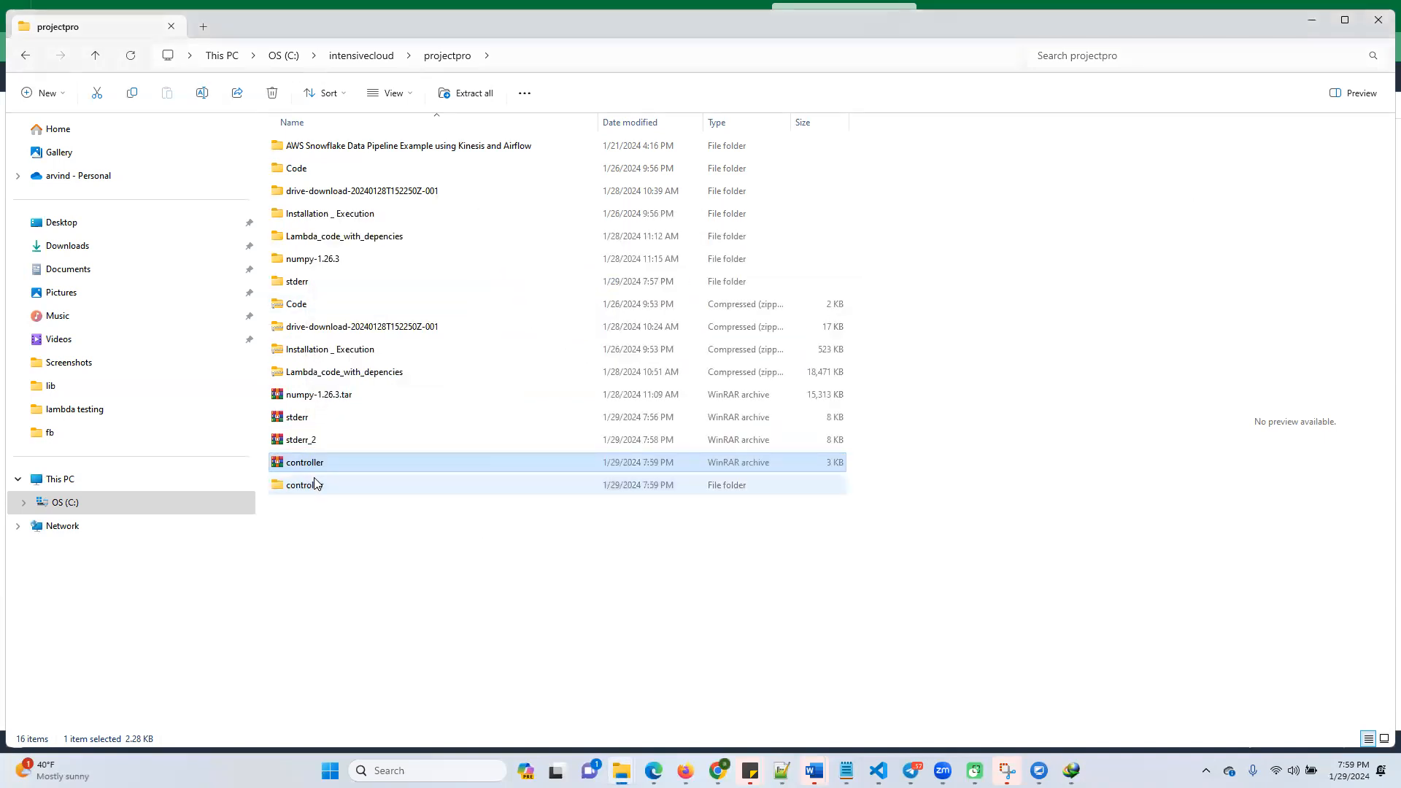
Go into the extracted controller folder and open the controller log file in Notepad
double_click(315, 484)
left_click(306, 145)
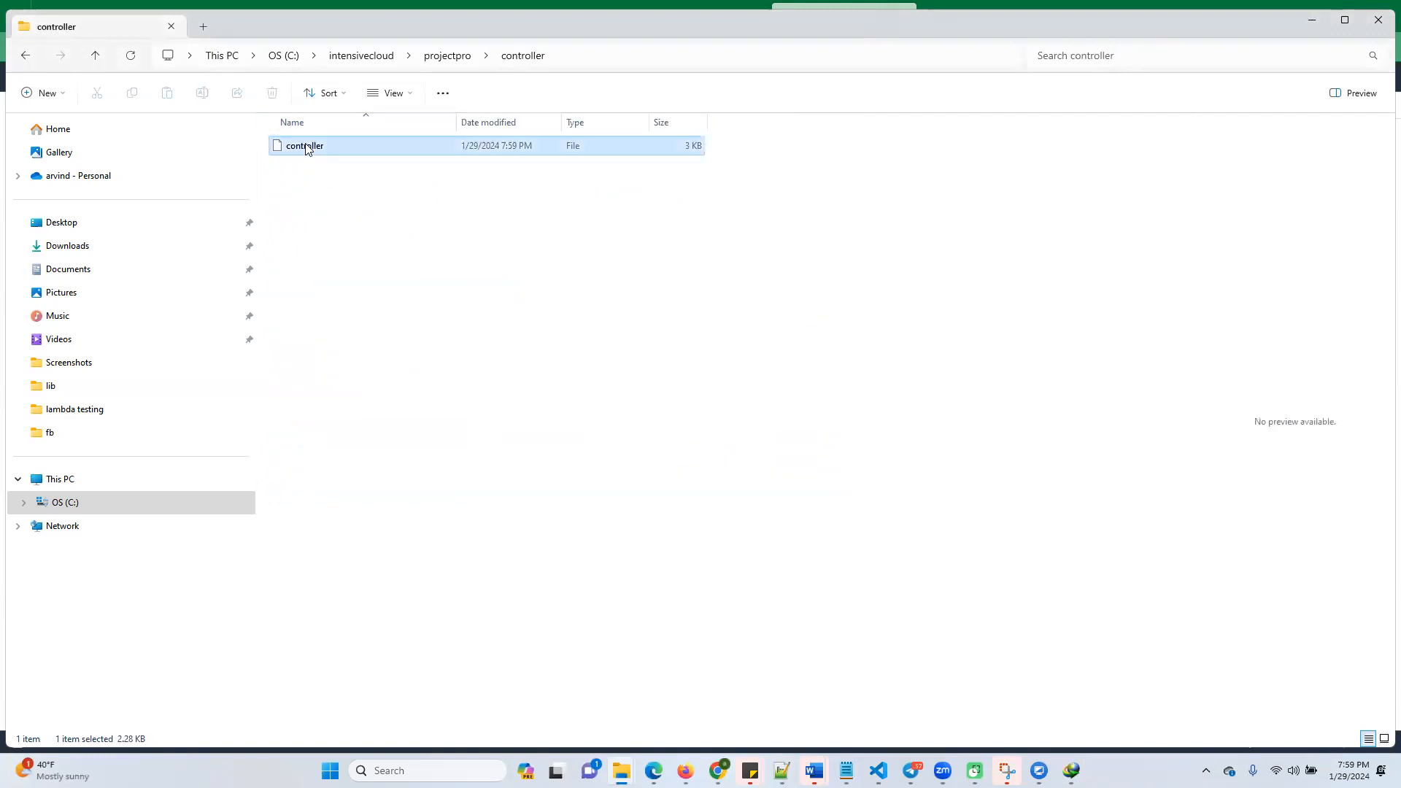
right_click(305, 148)
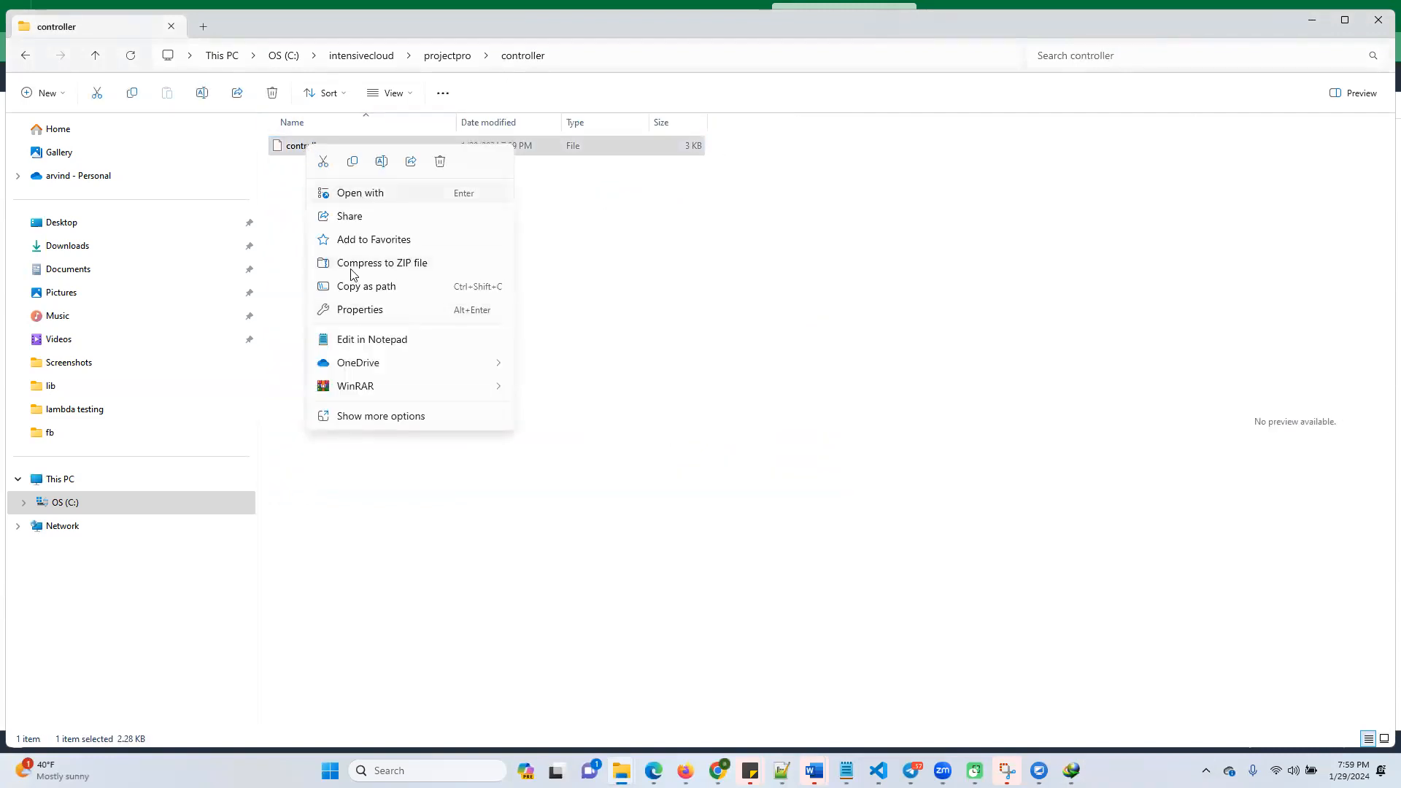
left_click(353, 341)
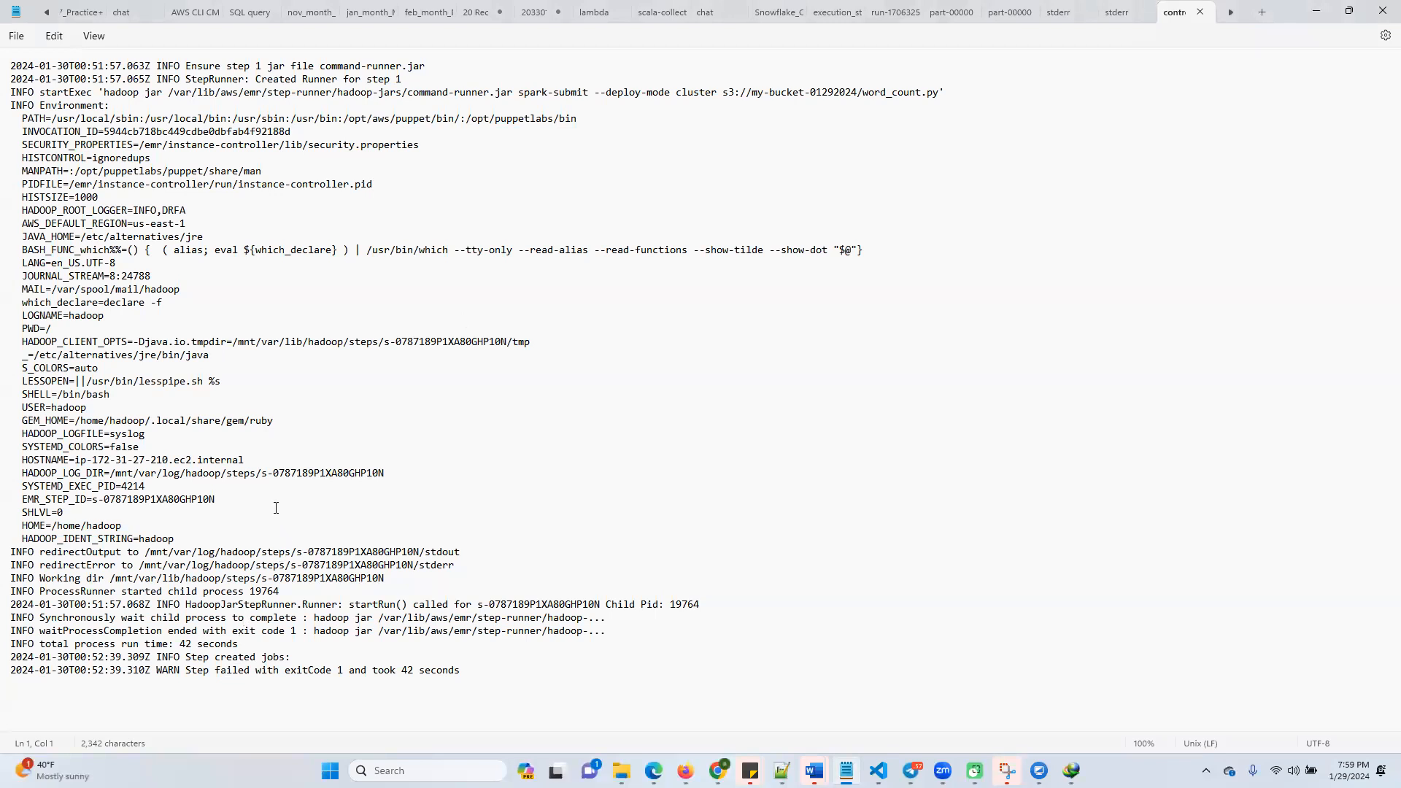
Examine the startExec line of the controller log, checking the spark-submit command and the S3 bucket name in the word_count.py path
left_click_drag(102, 95, 302, 94)
left_click(423, 93)
double_click(825, 92)
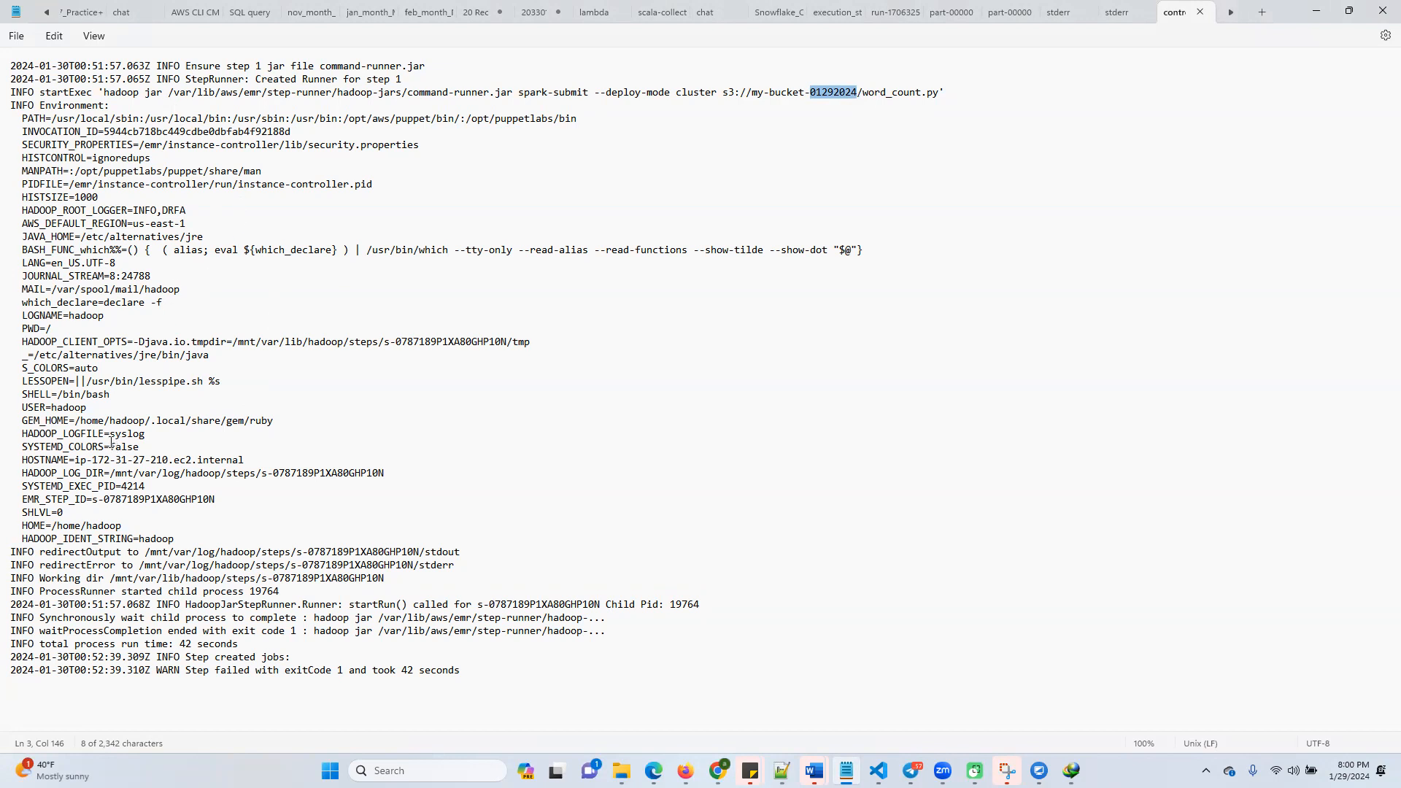
Examine the Word count step's stderr log in Notepad, from the word_count.py upload entries to the SparkException trace
left_click(1124, 6)
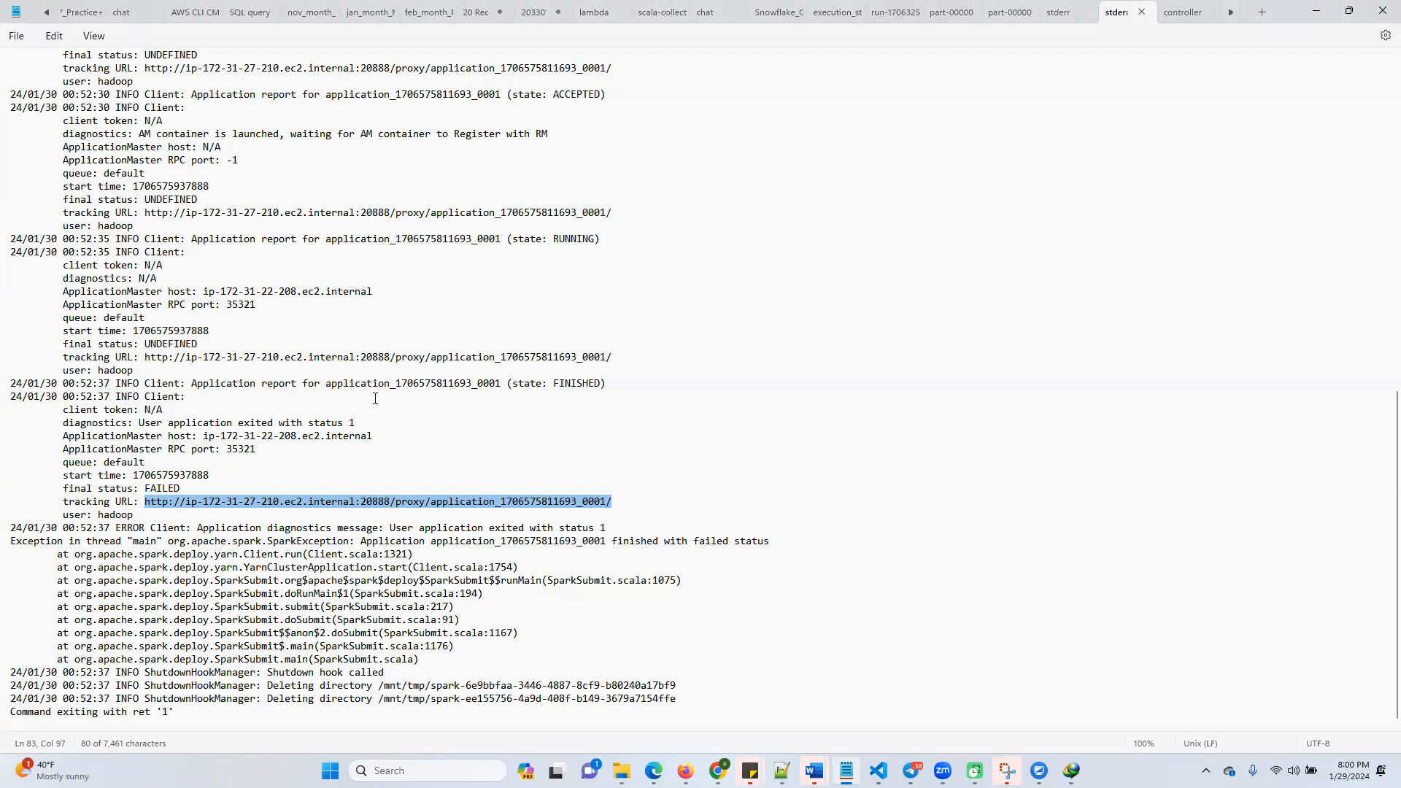
scroll(245, 378, "up", 7)
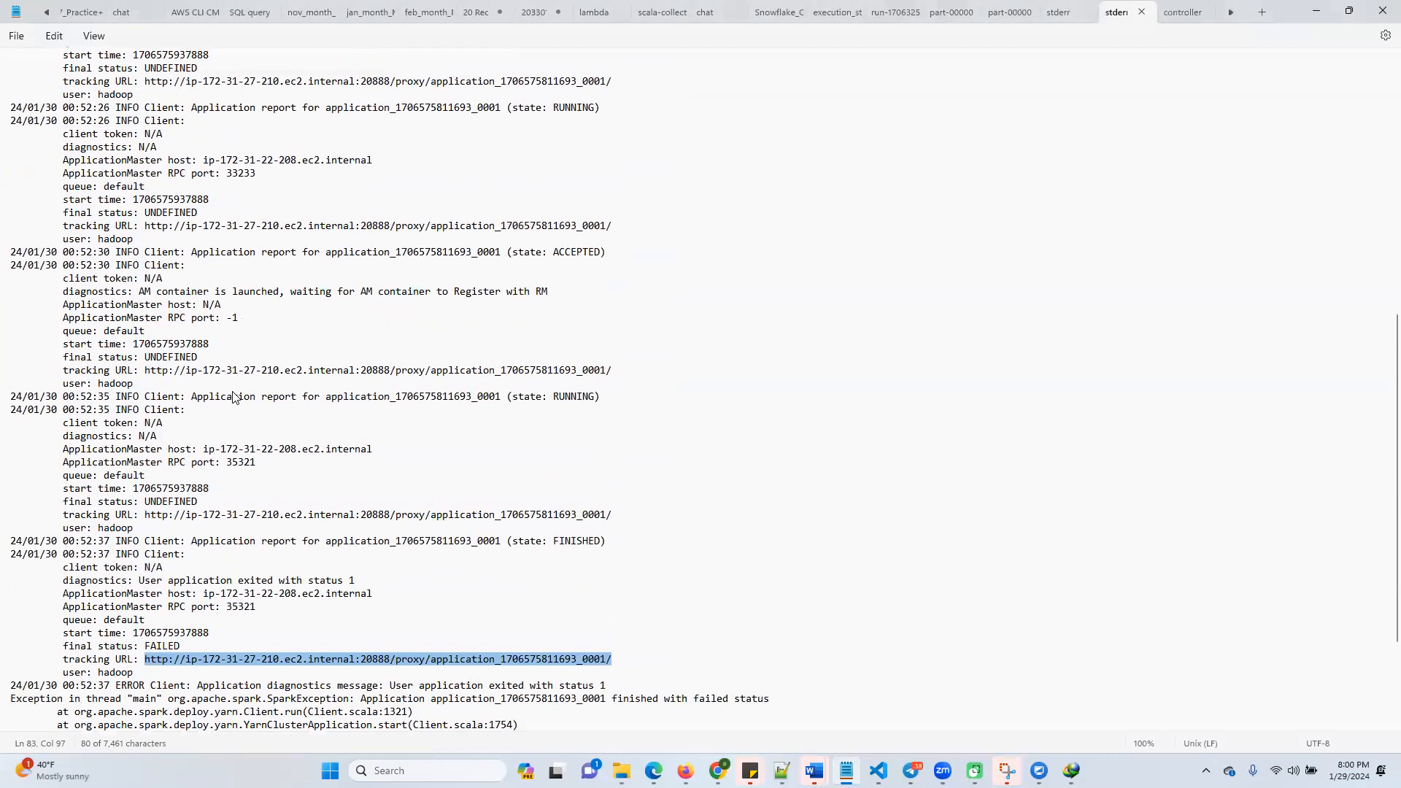
scroll(226, 377, "up", 7)
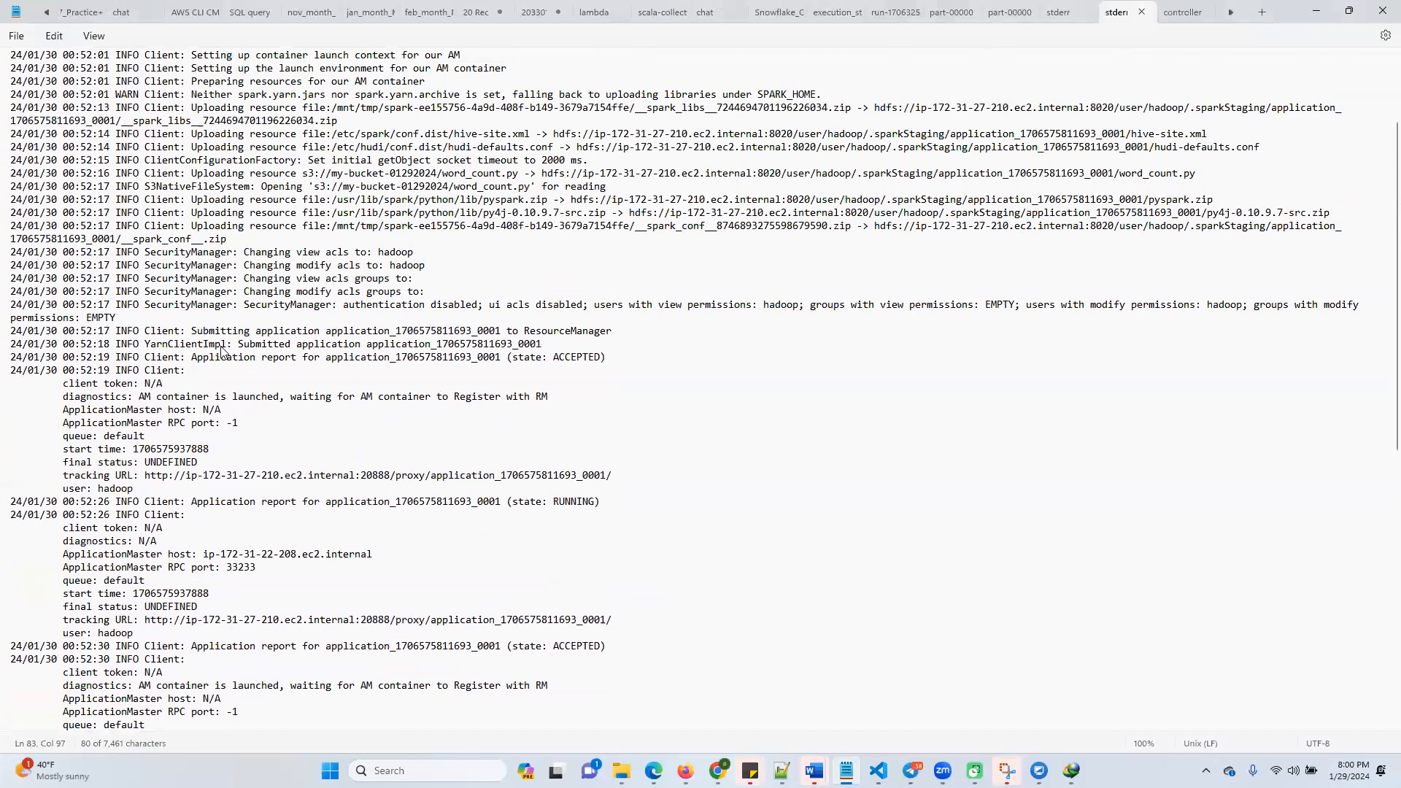
scroll(223, 351, "up", 2)
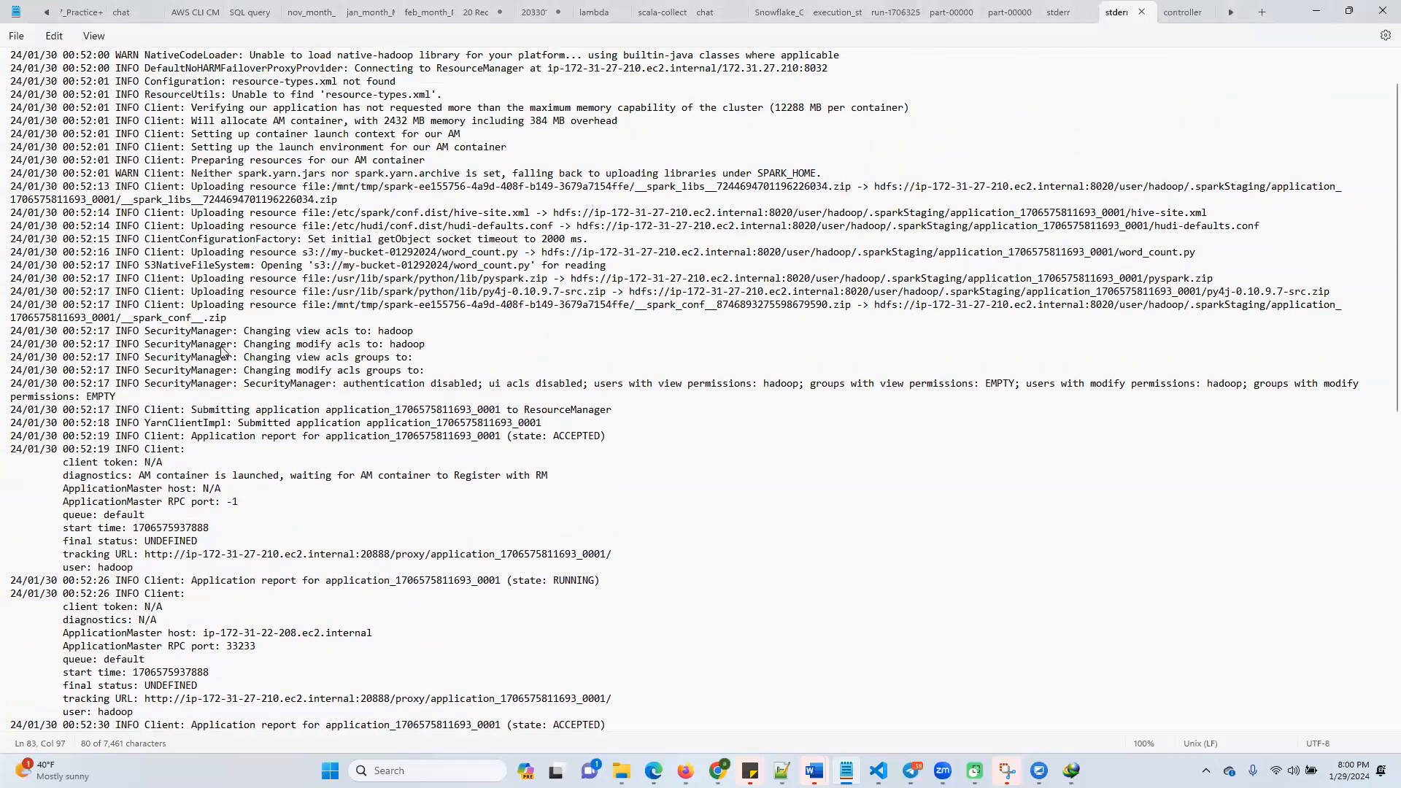
scroll(222, 351, "up", 1)
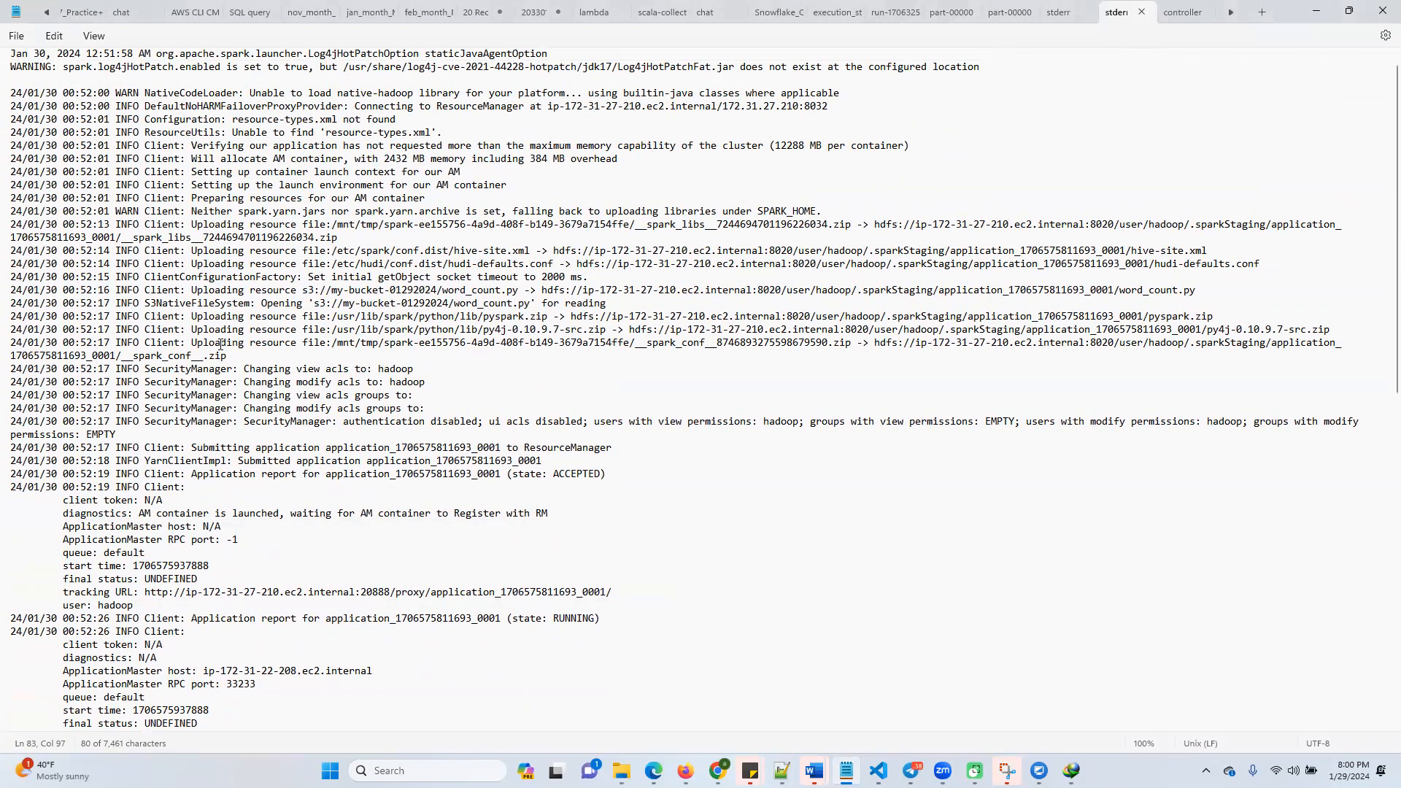
scroll(220, 343, "up", 1)
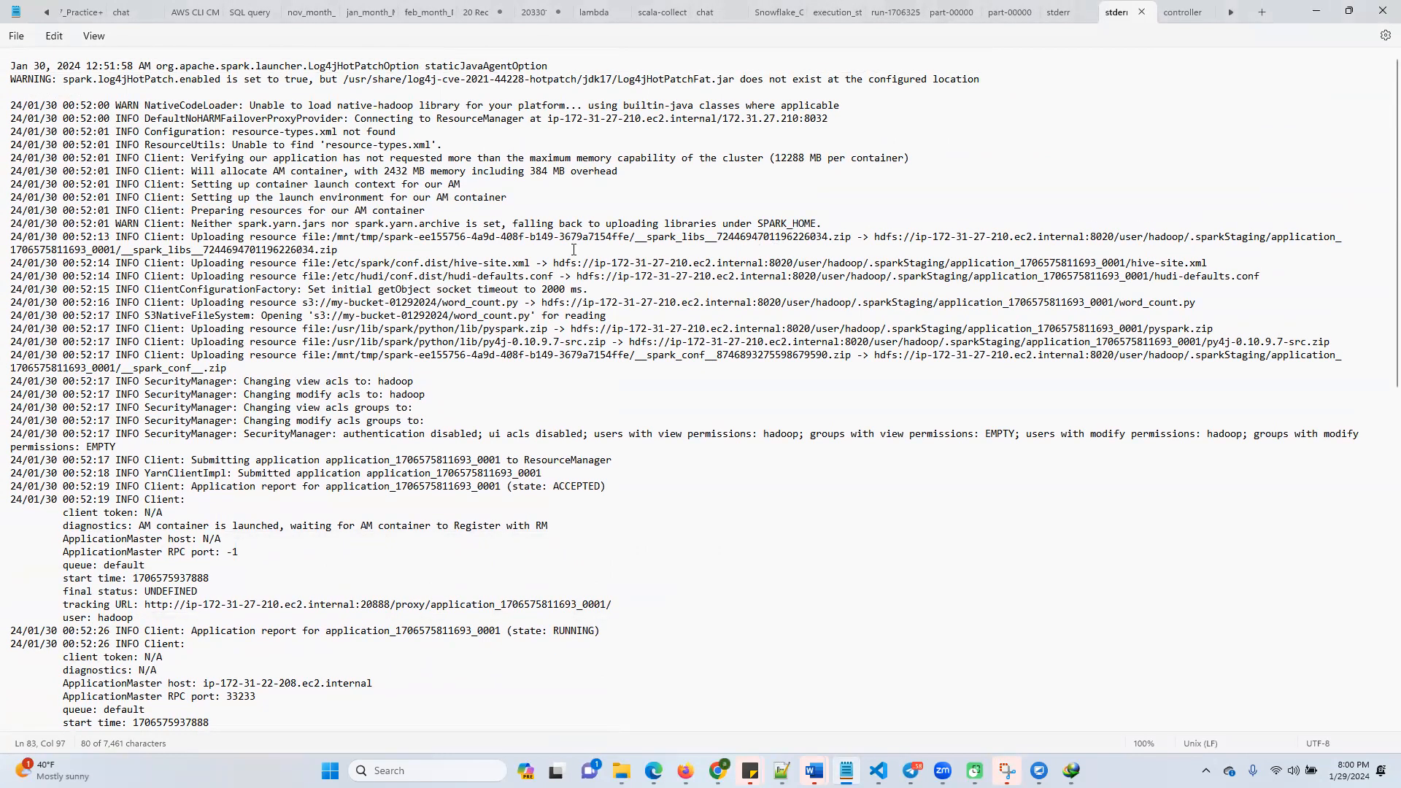
scroll(330, 182, "down", 17)
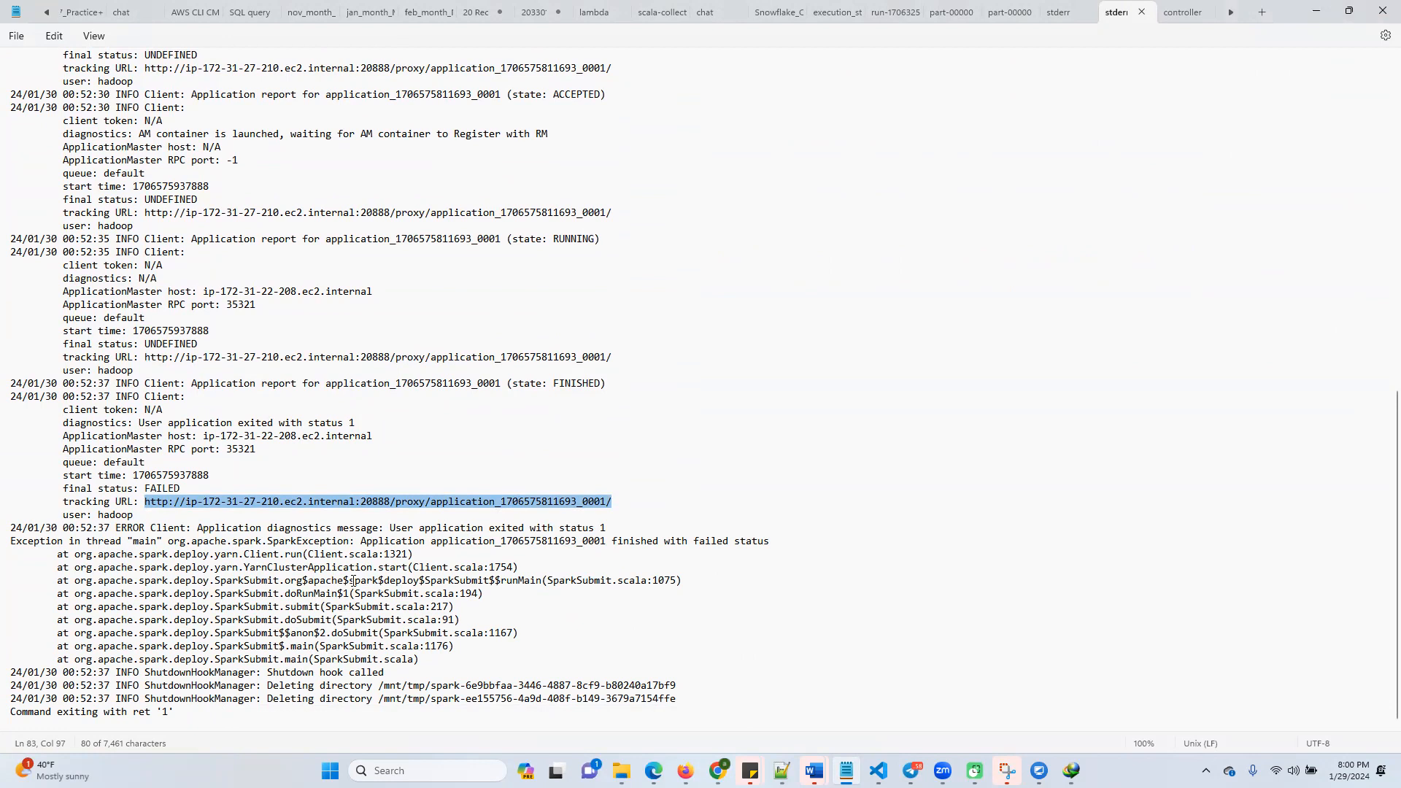
Switch to Firefox and download the stderr log of the failed Spark application step in EMRCluster
left_click(1316, 11)
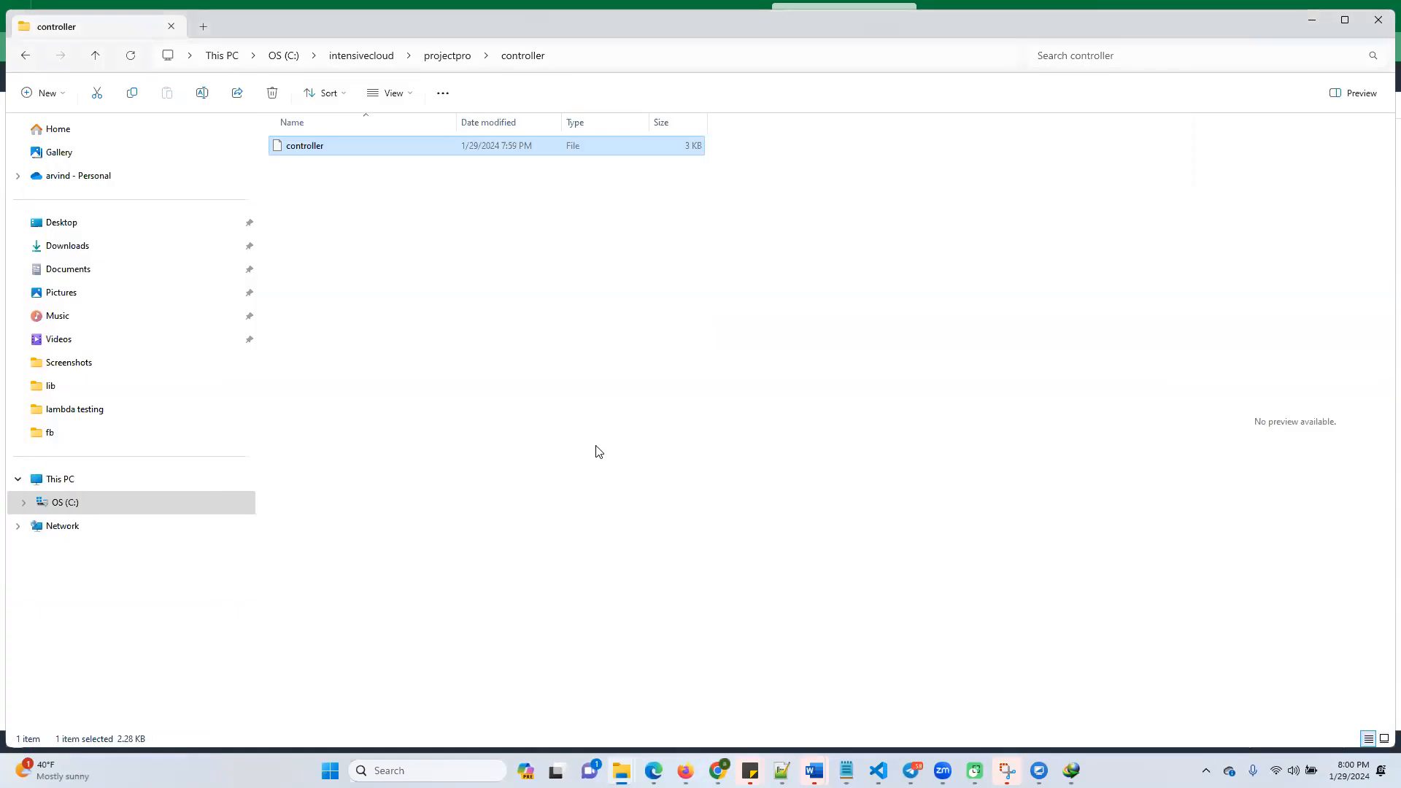
mouse_move(686, 768)
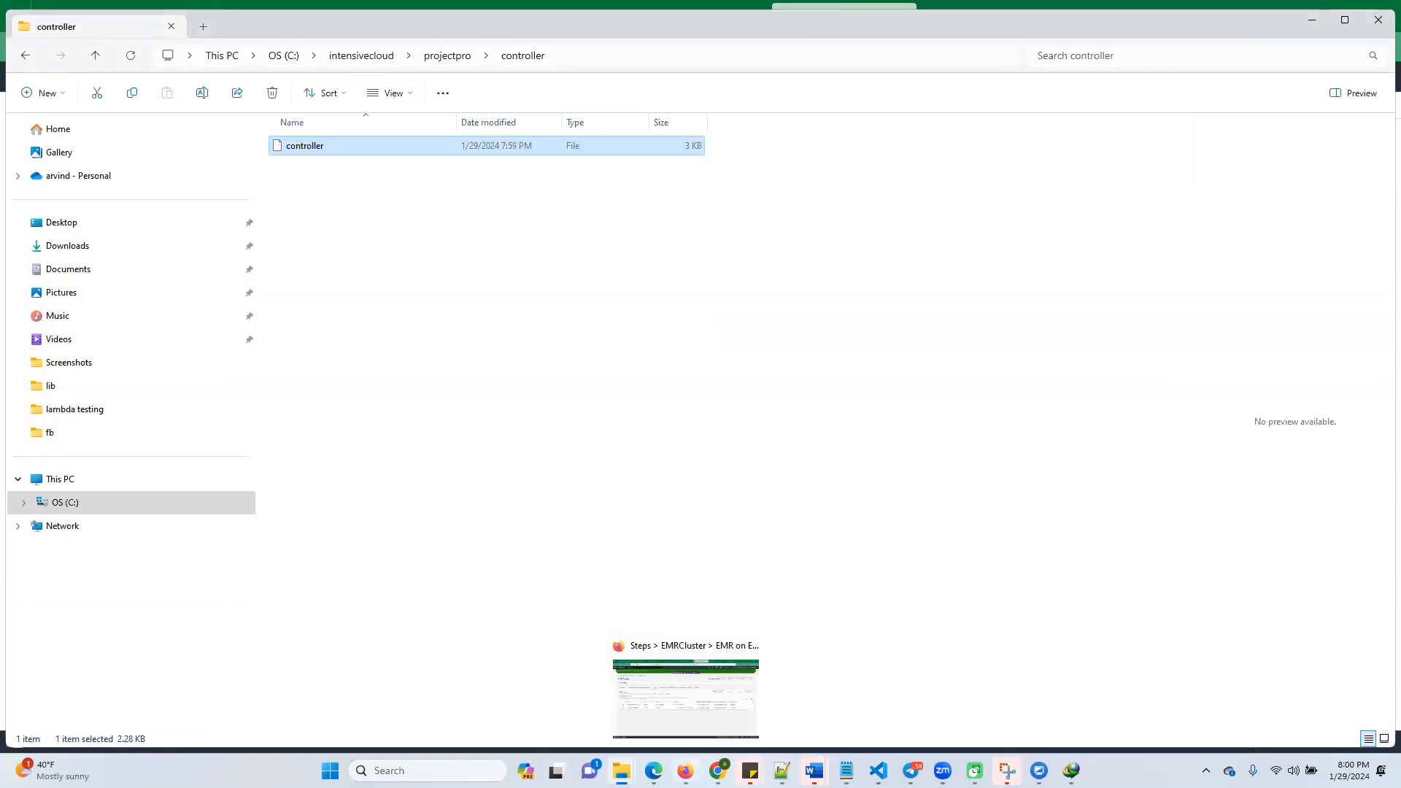
left_click(696, 704)
left_click(683, 432)
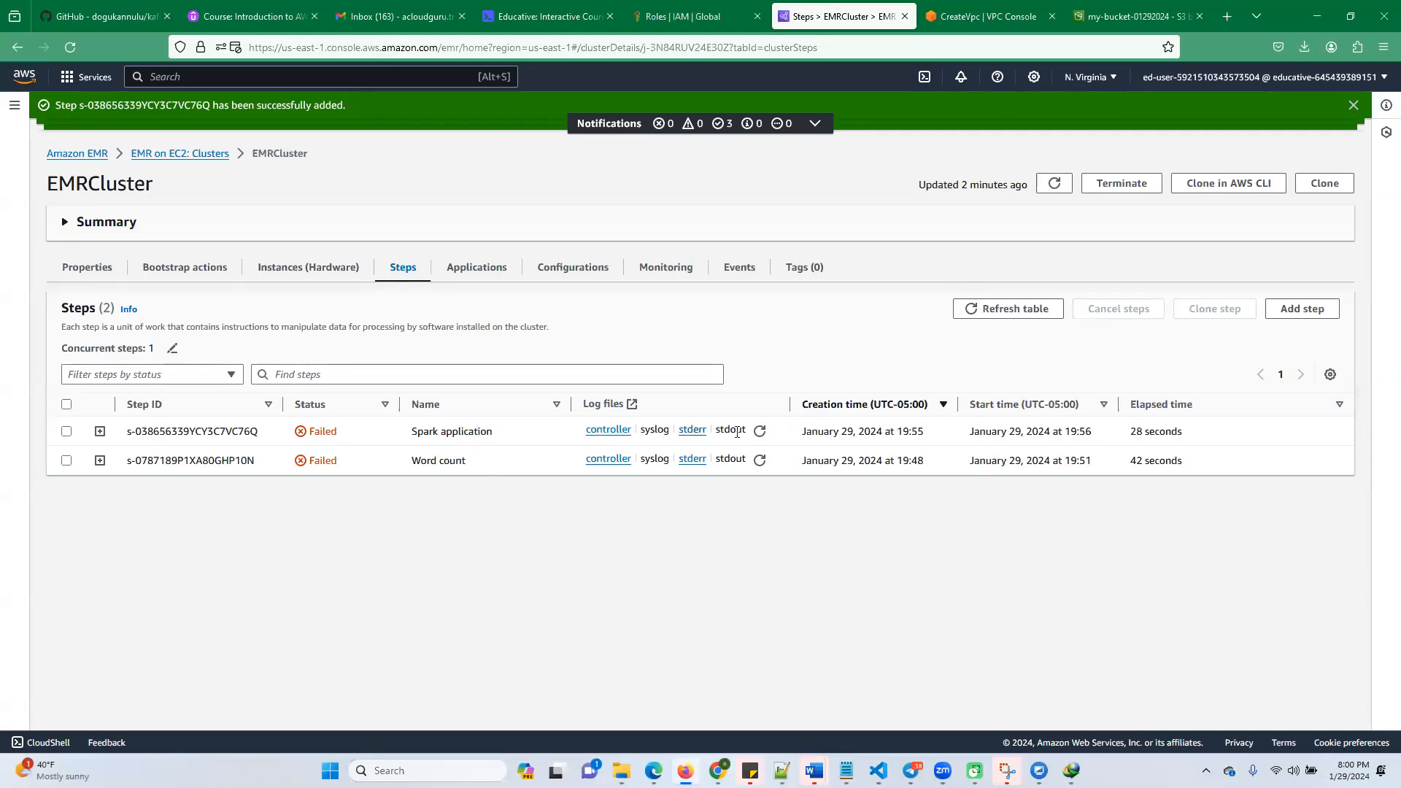
left_click(691, 432)
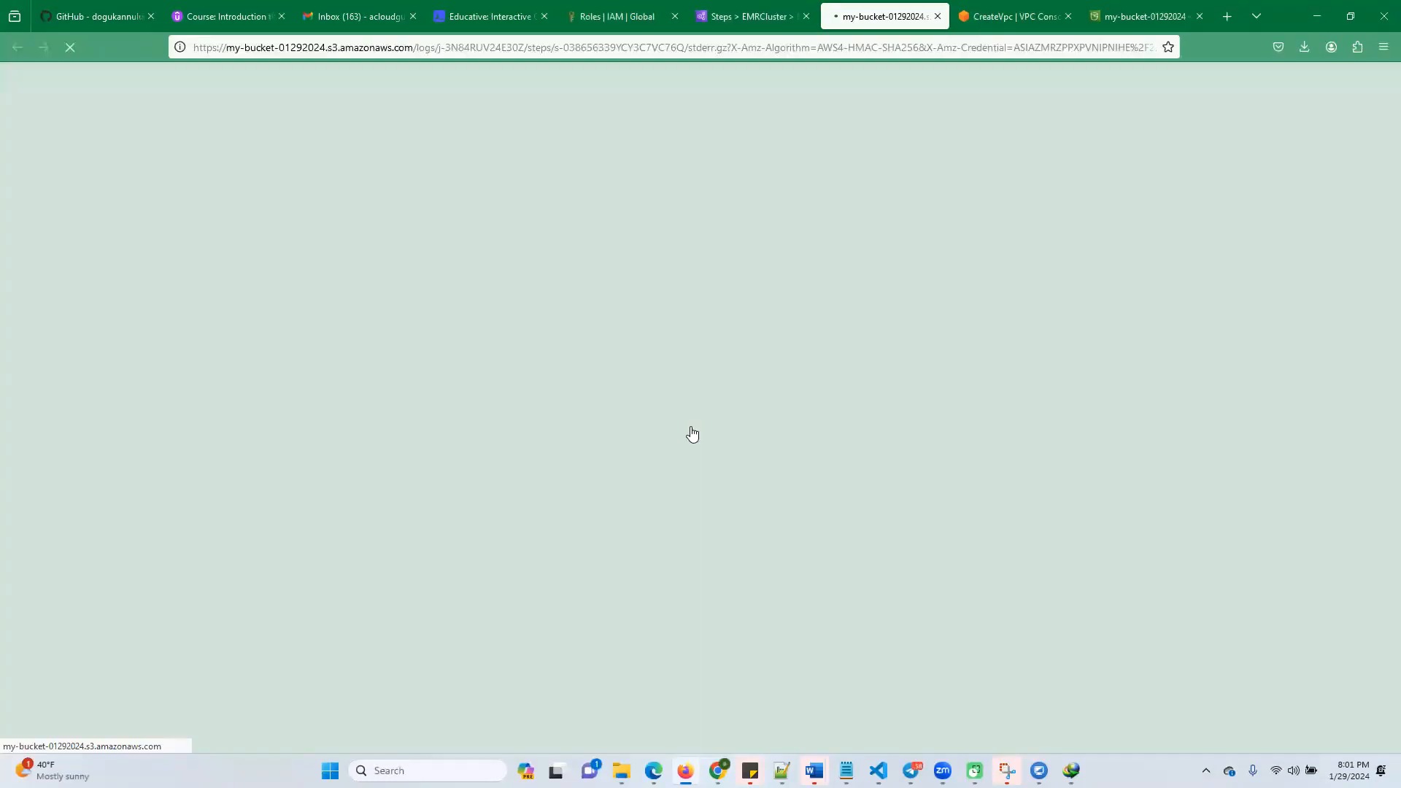
left_click(700, 447)
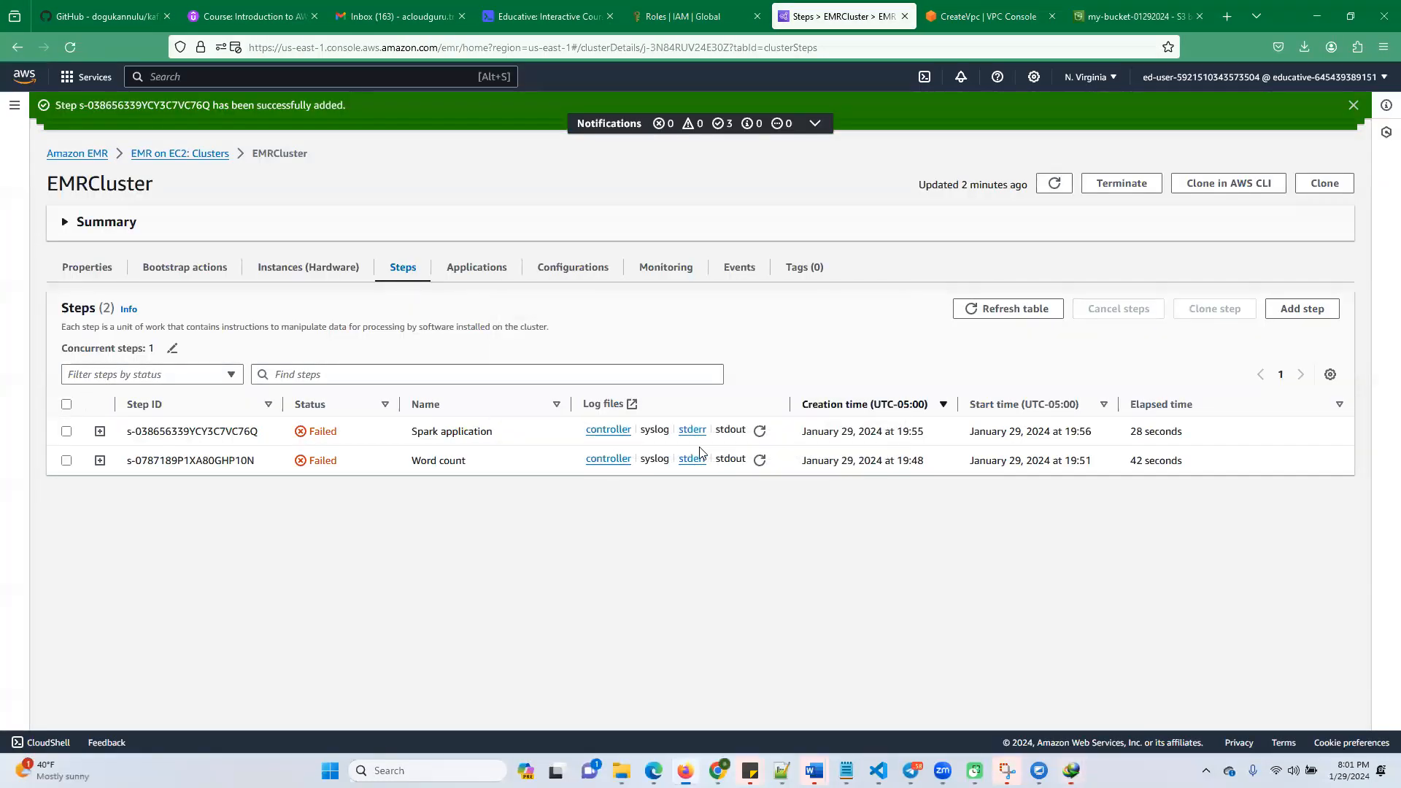
Switch to File Explorer and extract the stderr_3 archive in projectpro into a stderr_3 folder
mouse_move(621, 770)
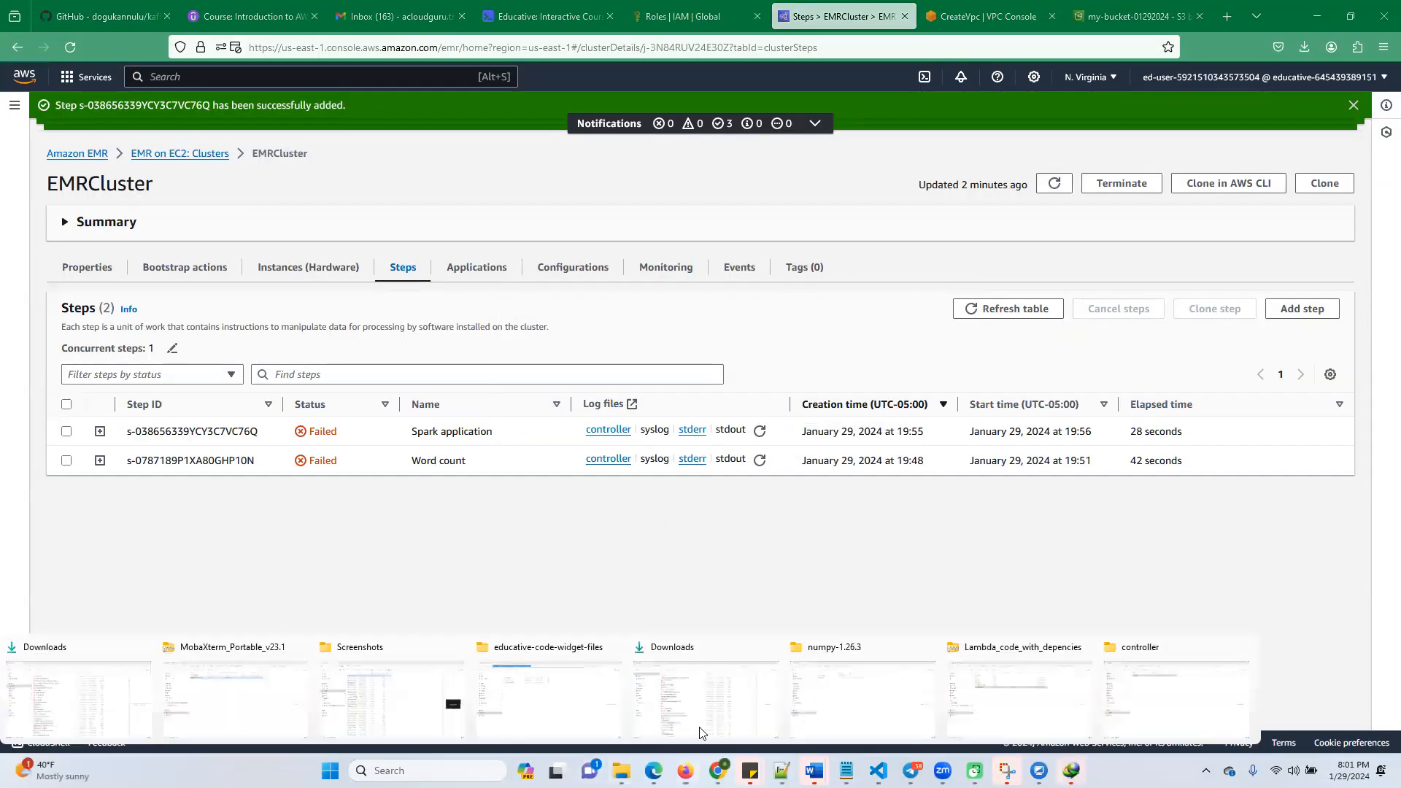
left_click(1155, 701)
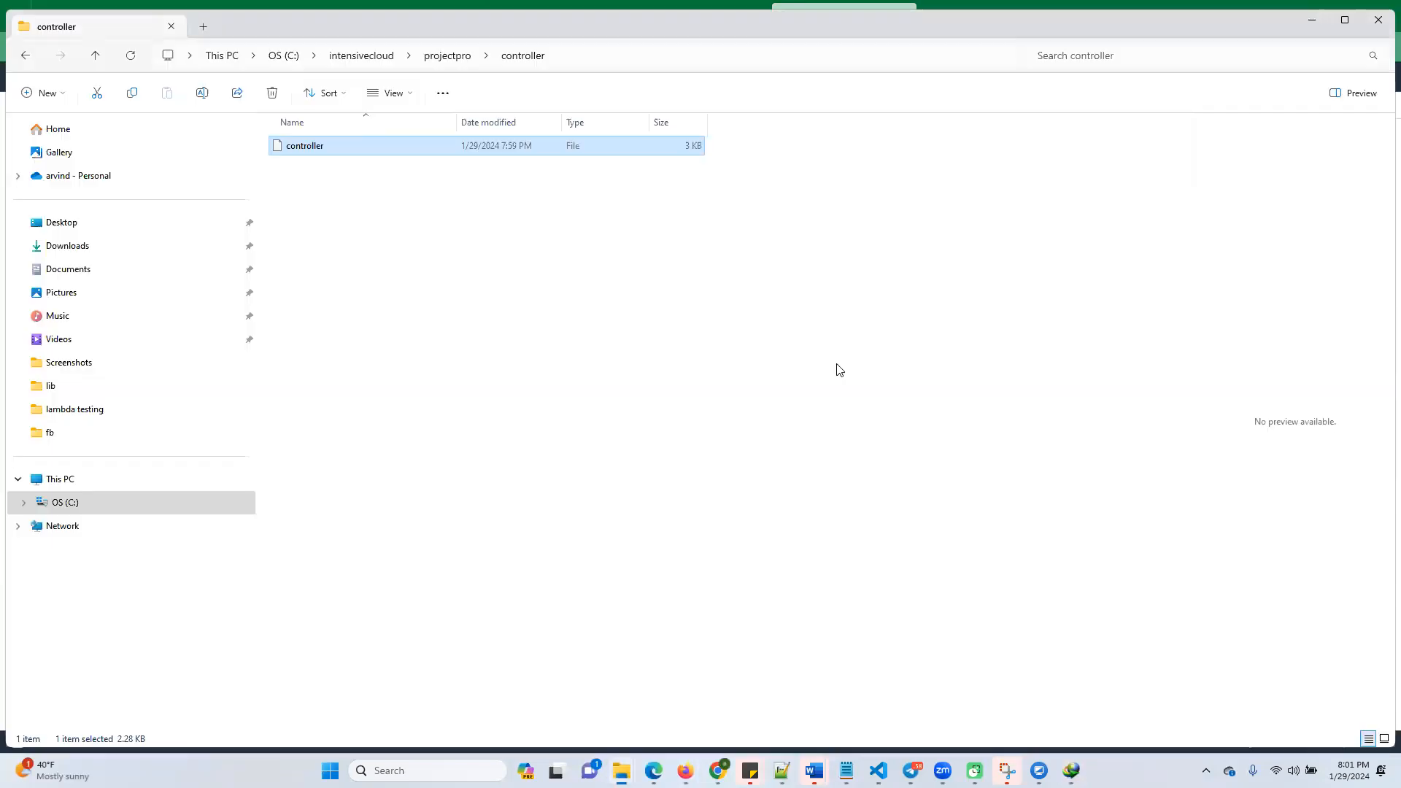
left_click(440, 62)
left_click(312, 508)
right_click(308, 515)
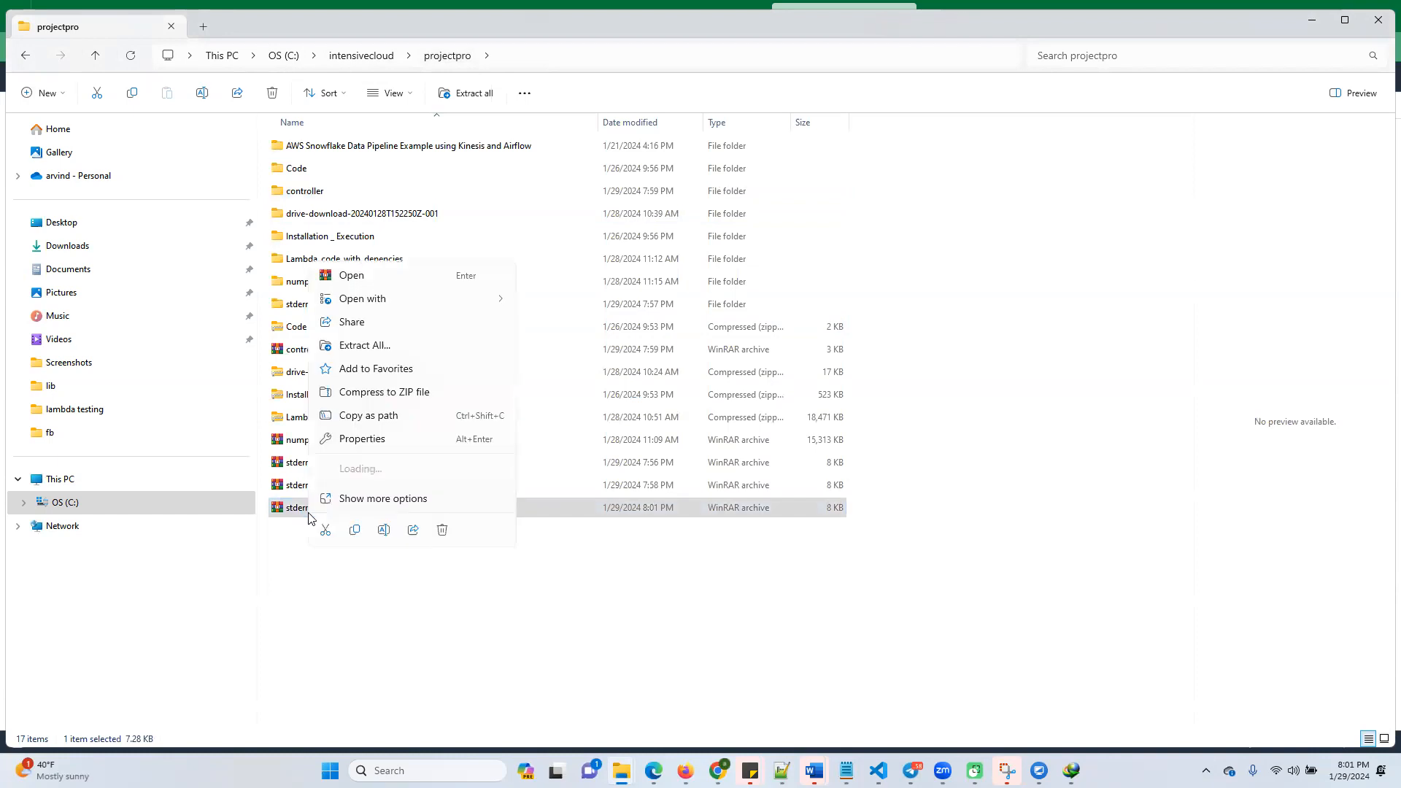
left_click(369, 347)
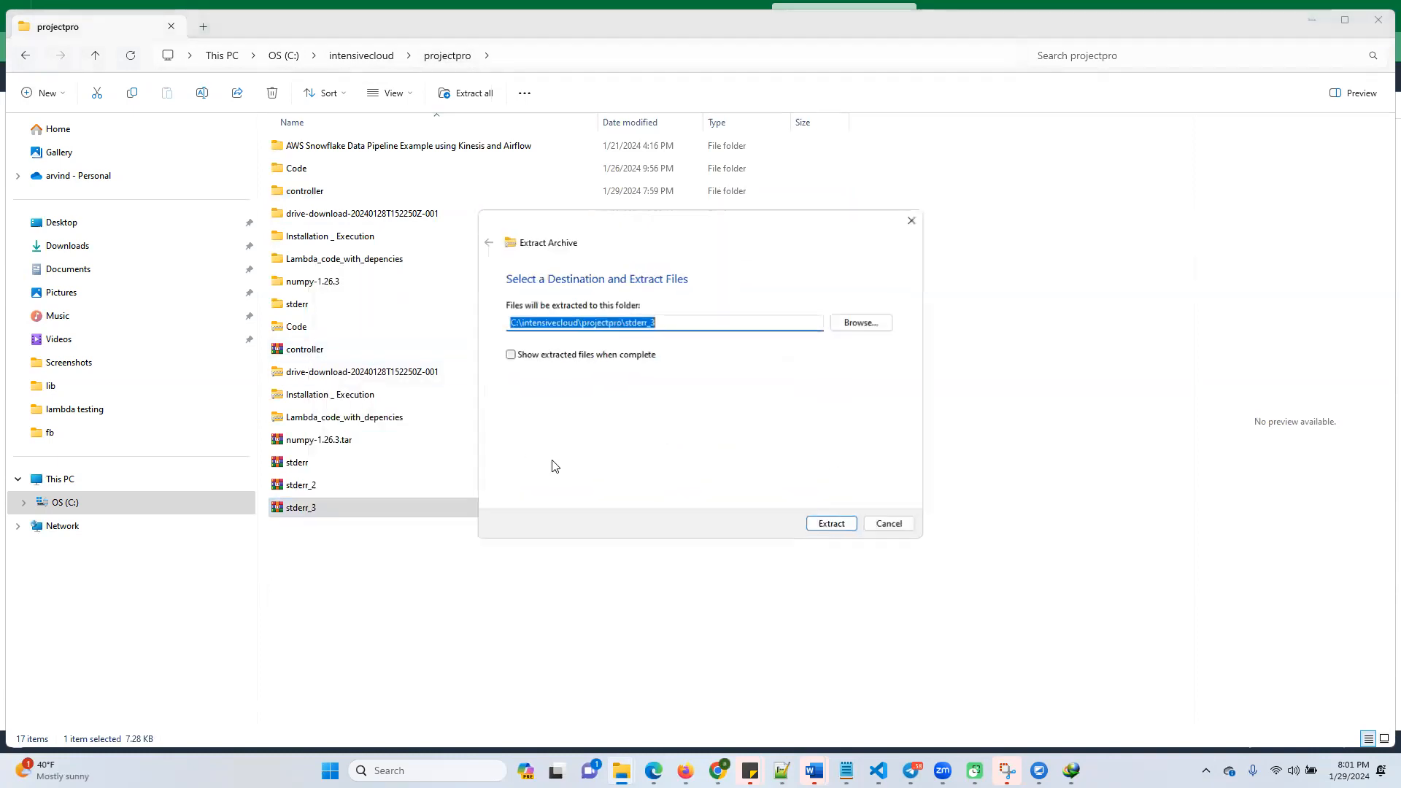
left_click(832, 524)
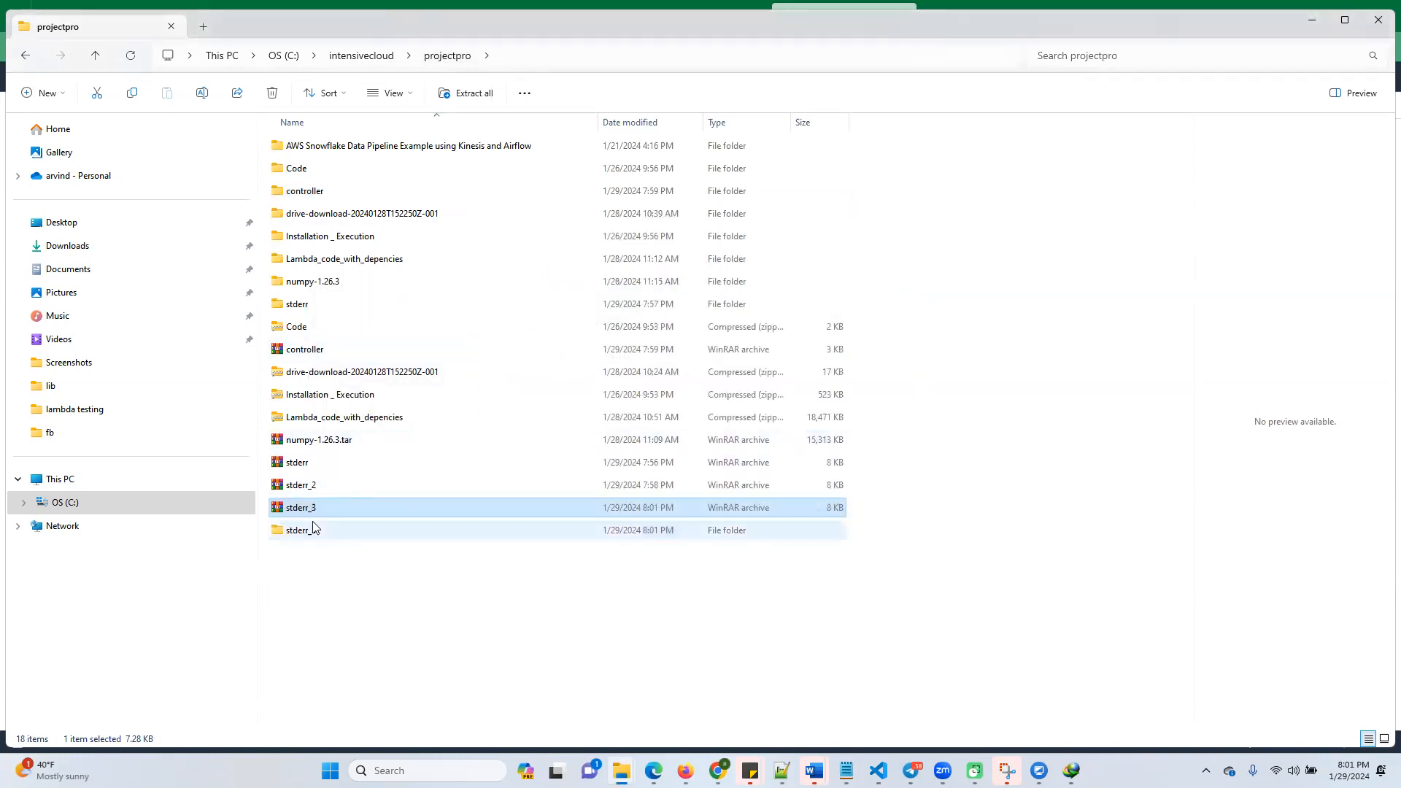
Open the extracted stderr_3 log in Notepad, examine its final application reports and exception trace, and return to Firefox
double_click(299, 535)
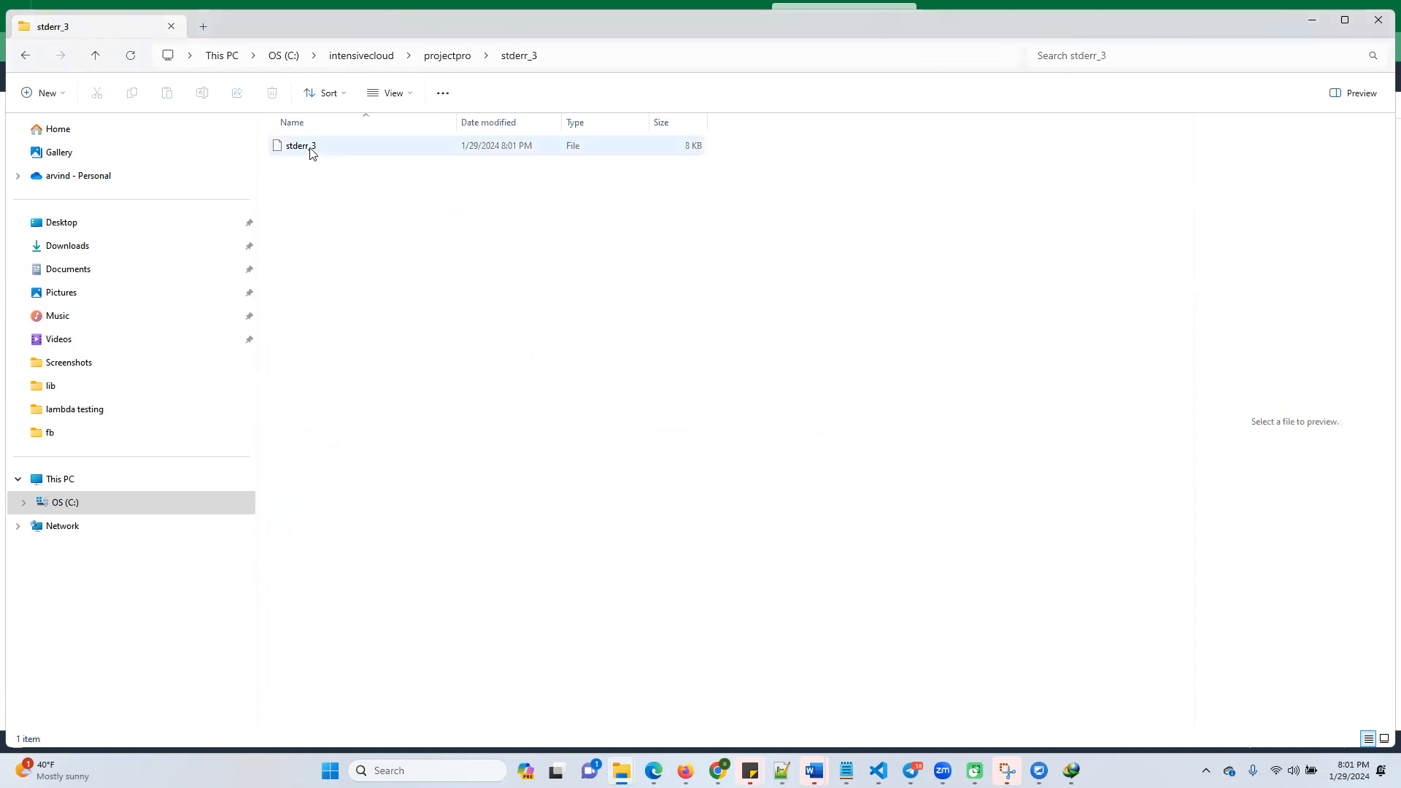
right_click(310, 151)
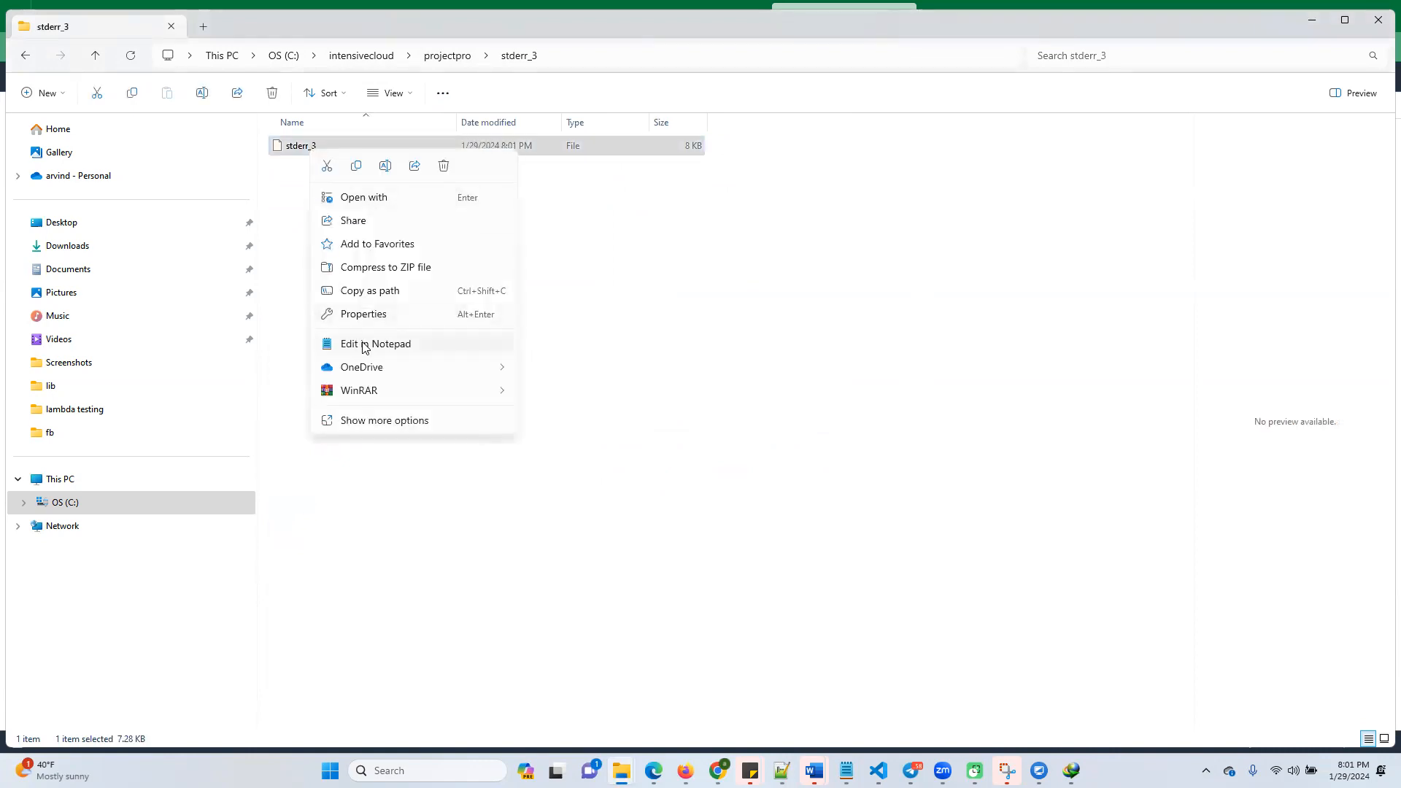
left_click(365, 344)
scroll(414, 519, "down", 4)
scroll(415, 520, "down", 12)
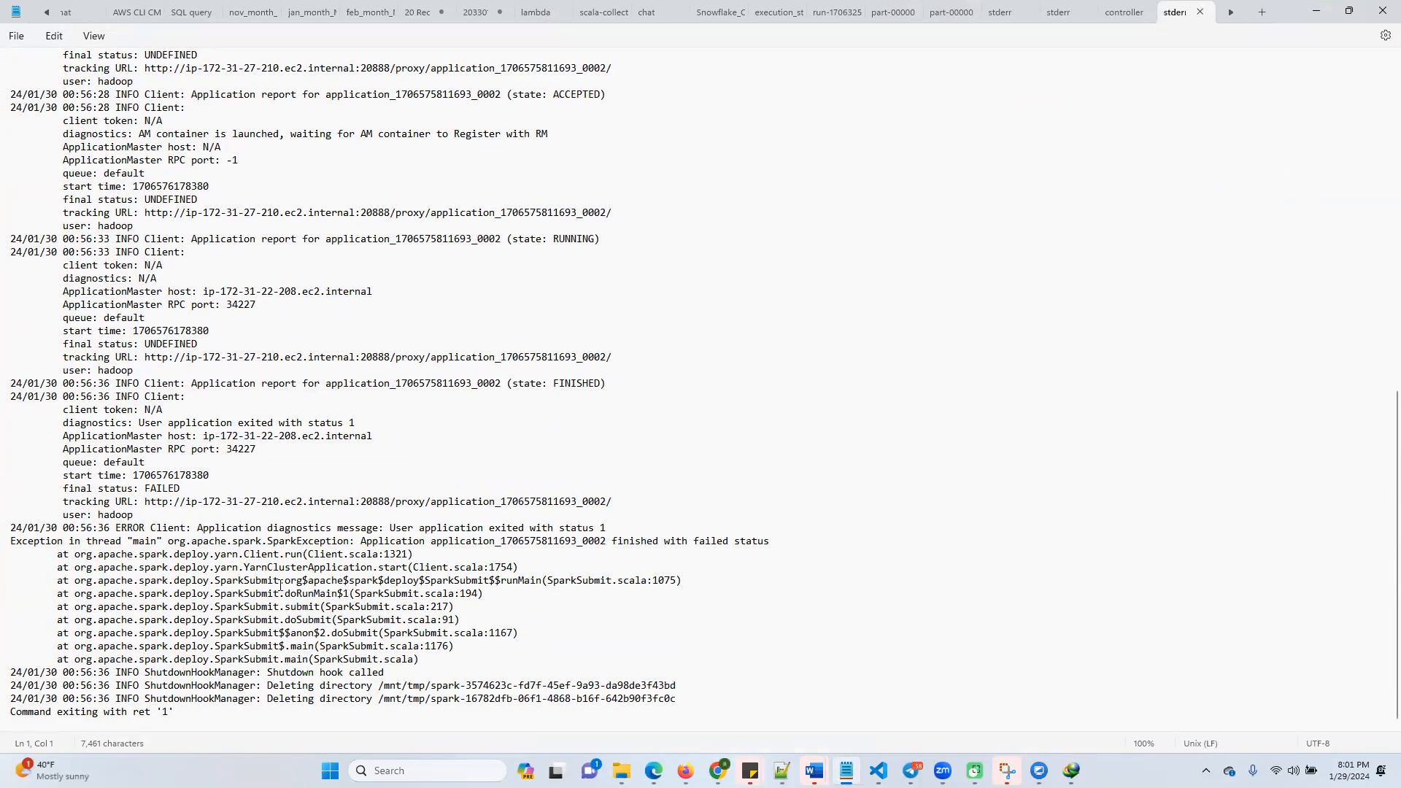
left_click(1383, 10)
left_click(1303, 17)
left_click(1312, 10)
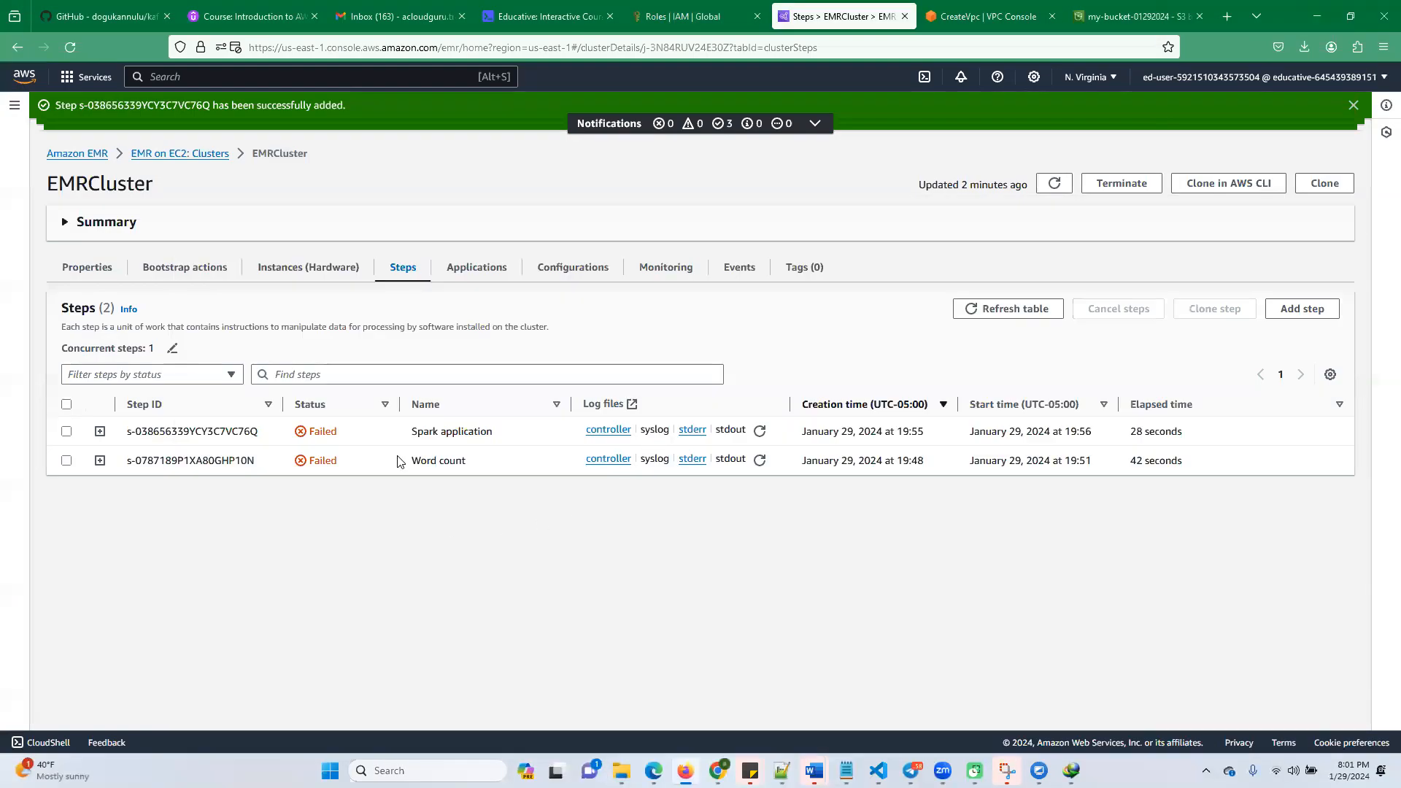
Open the Add step form for EMRCluster and look through its step settings and step action options
left_click(1297, 308)
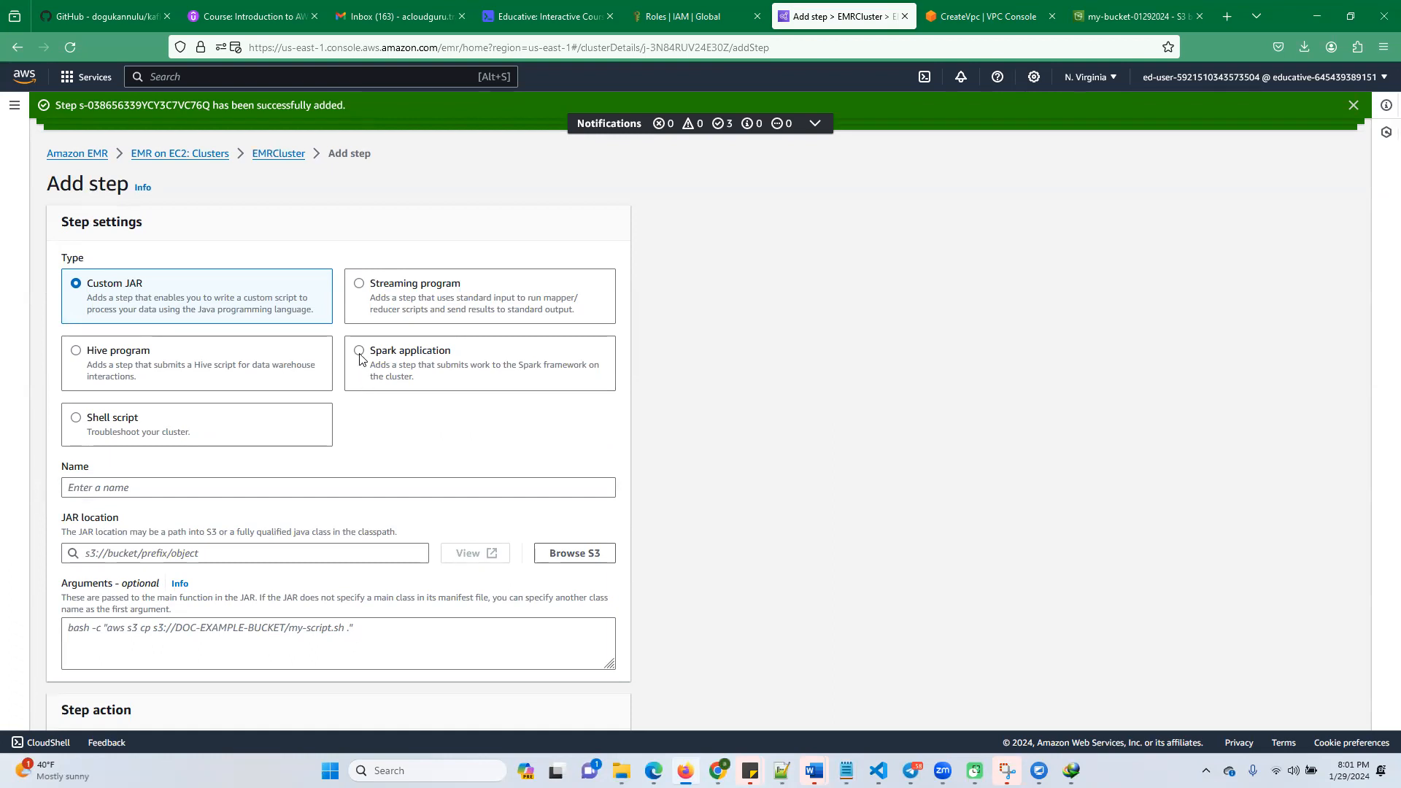
scroll(288, 549, "down", 2)
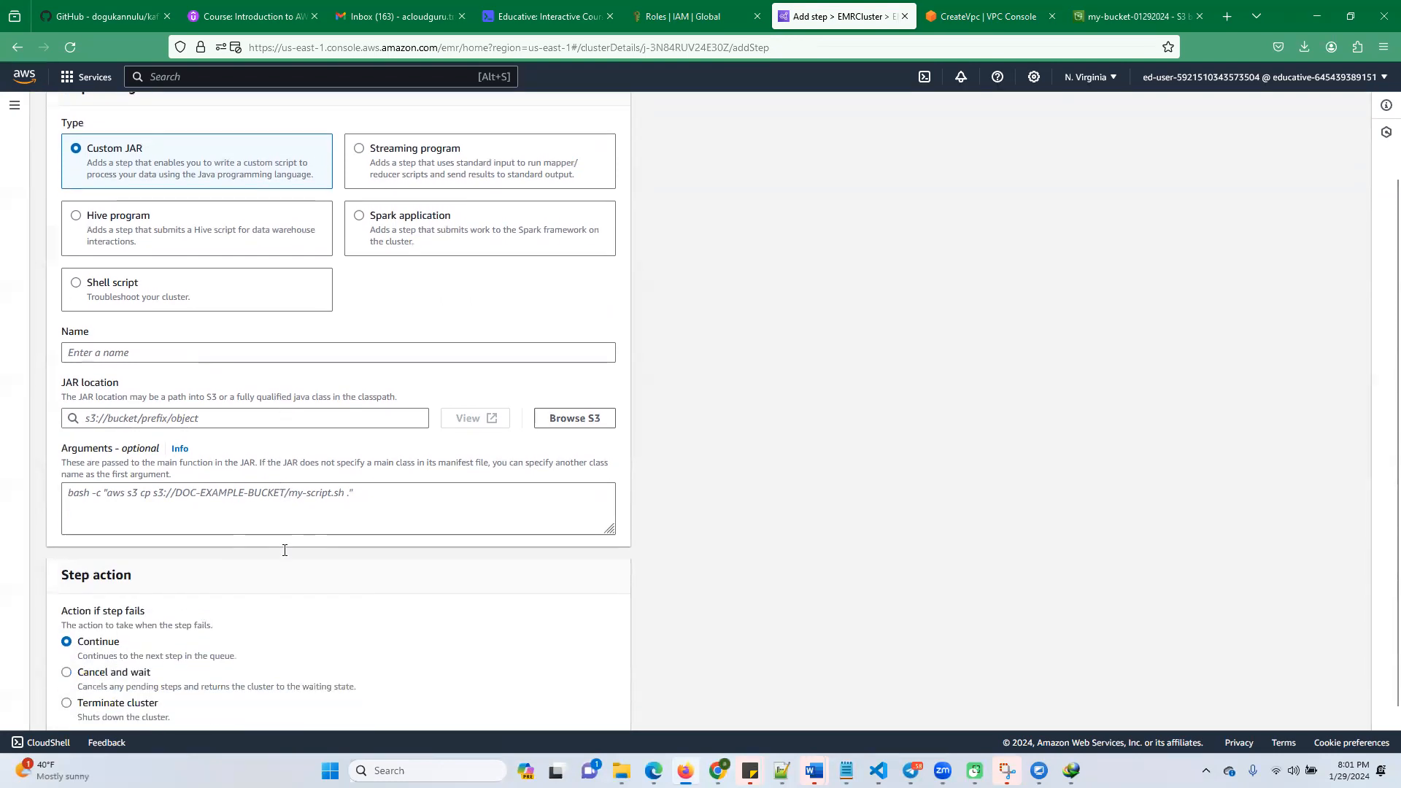
scroll(285, 550, "down", 1)
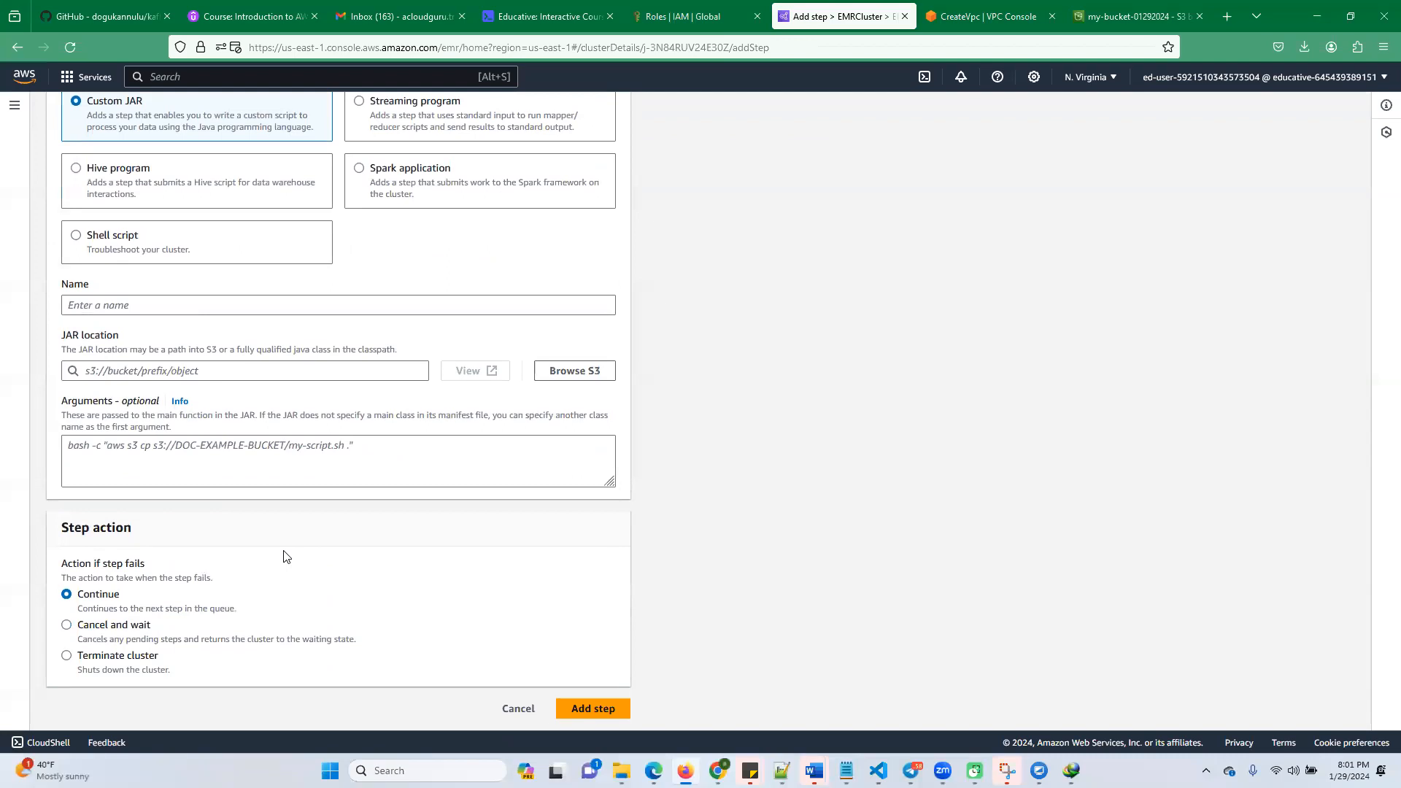
scroll(284, 555, "up", 3)
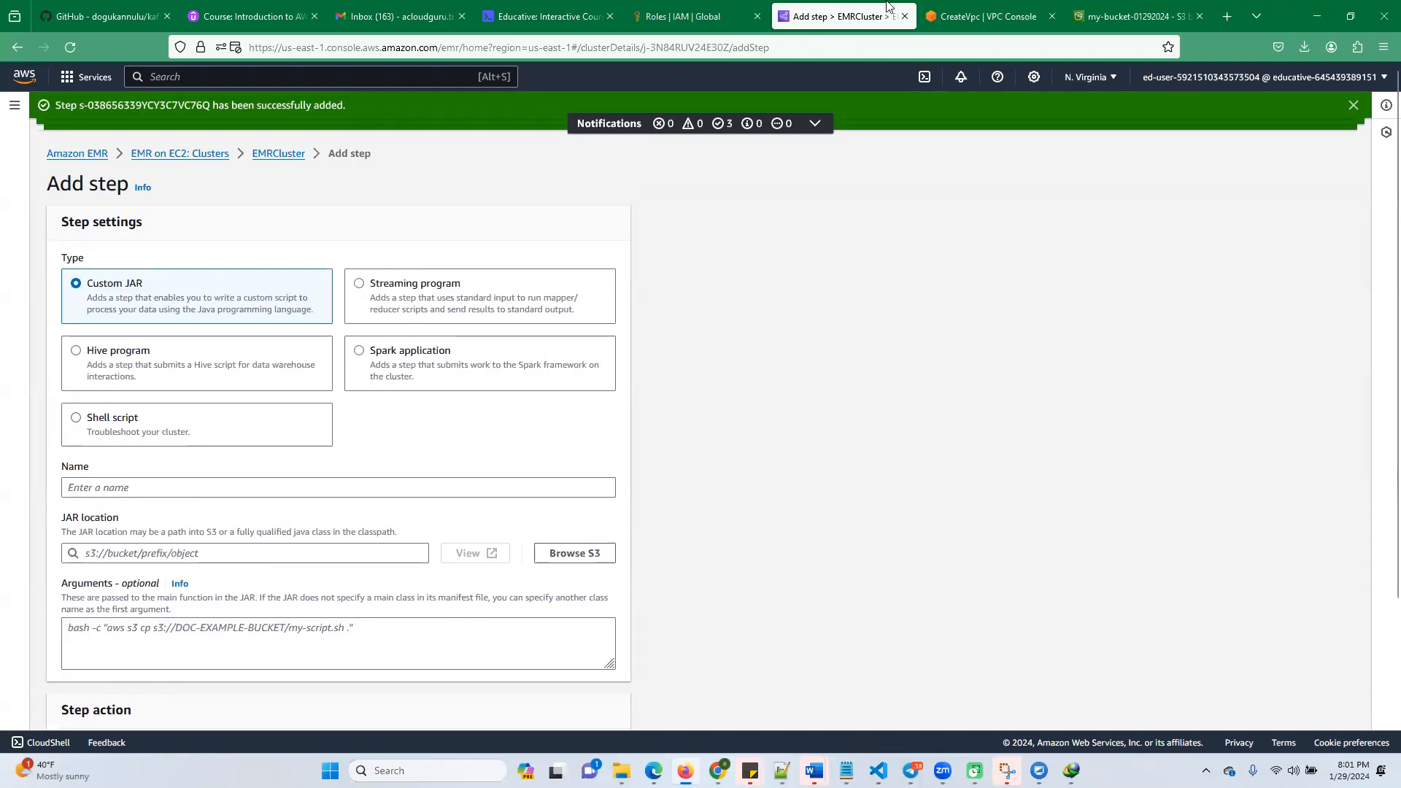
Review the lab's Run a Task on the EMR Cluster instructions, from the architecture diagram to the wc_output file description
left_click(548, 16)
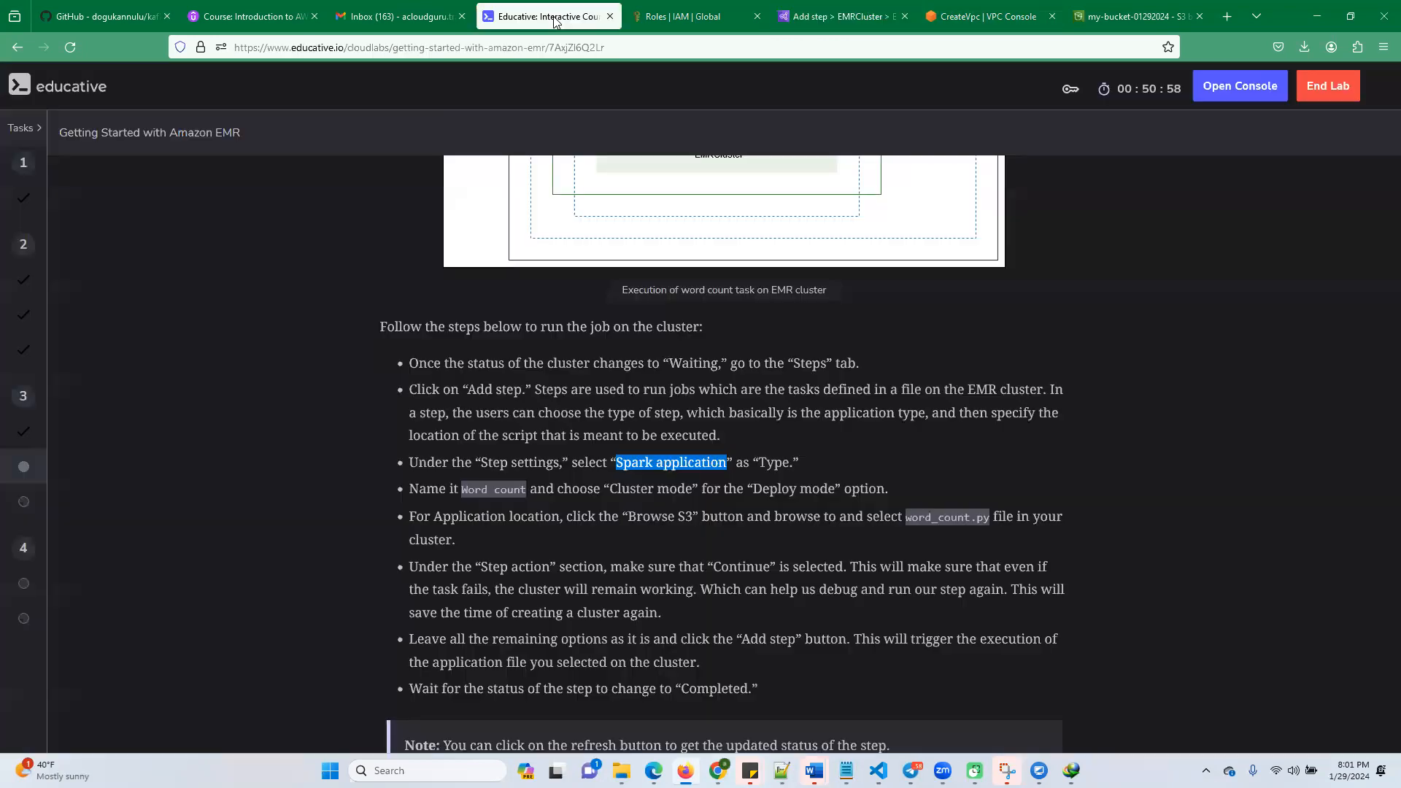
scroll(751, 546, "down", 2)
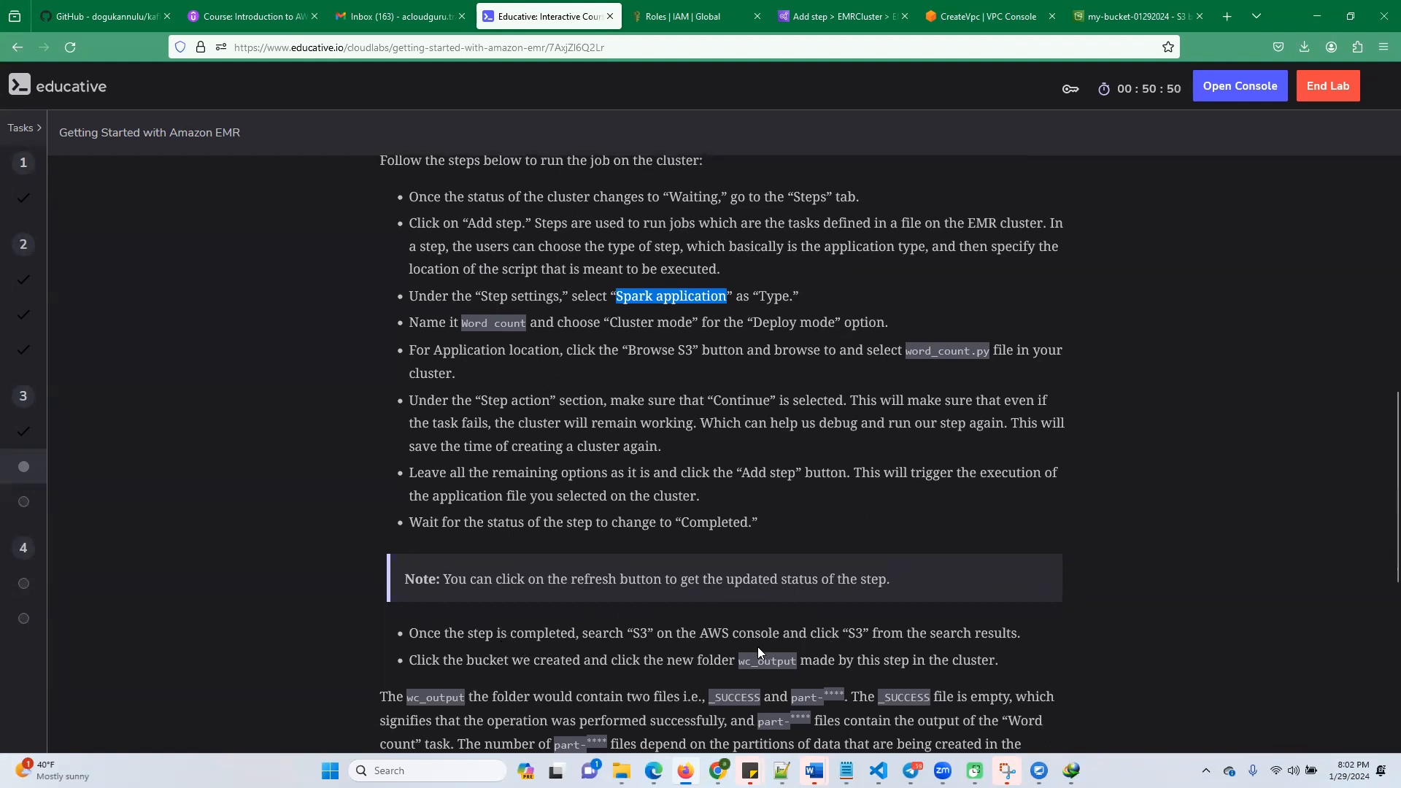
scroll(758, 645, "down", 3)
scroll(757, 644, "up", 3)
scroll(671, 534, "up", 3)
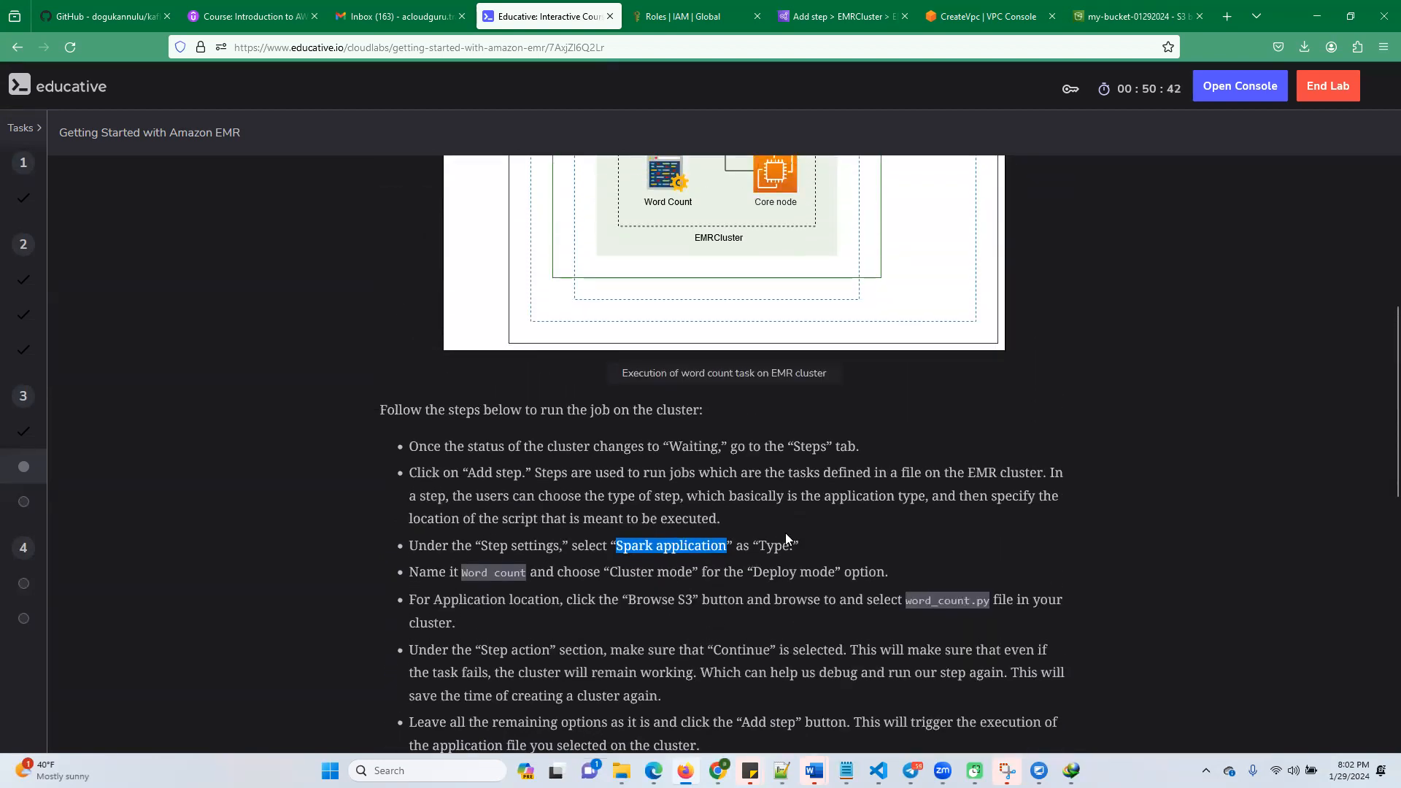
scroll(772, 546, "up", 5)
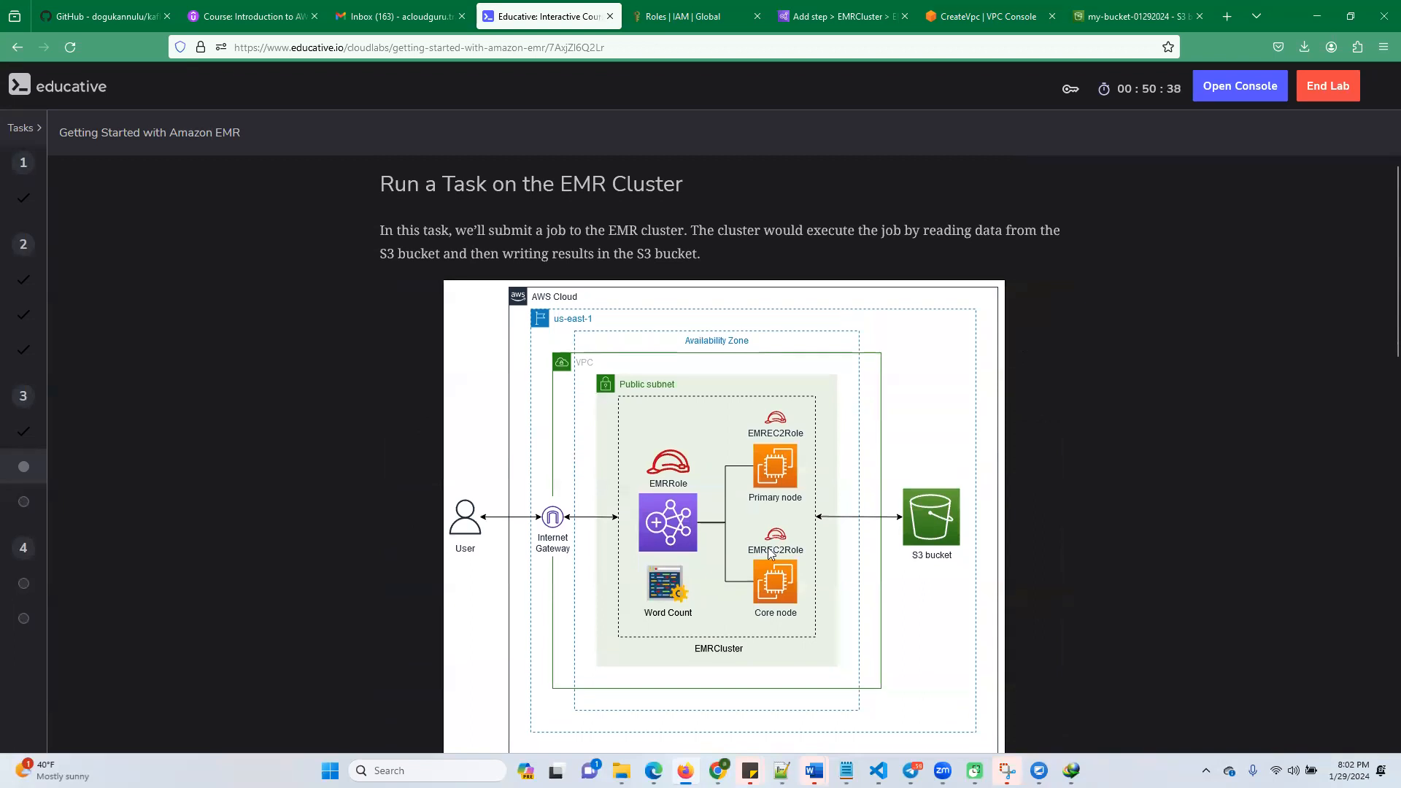
scroll(769, 546, "down", 8)
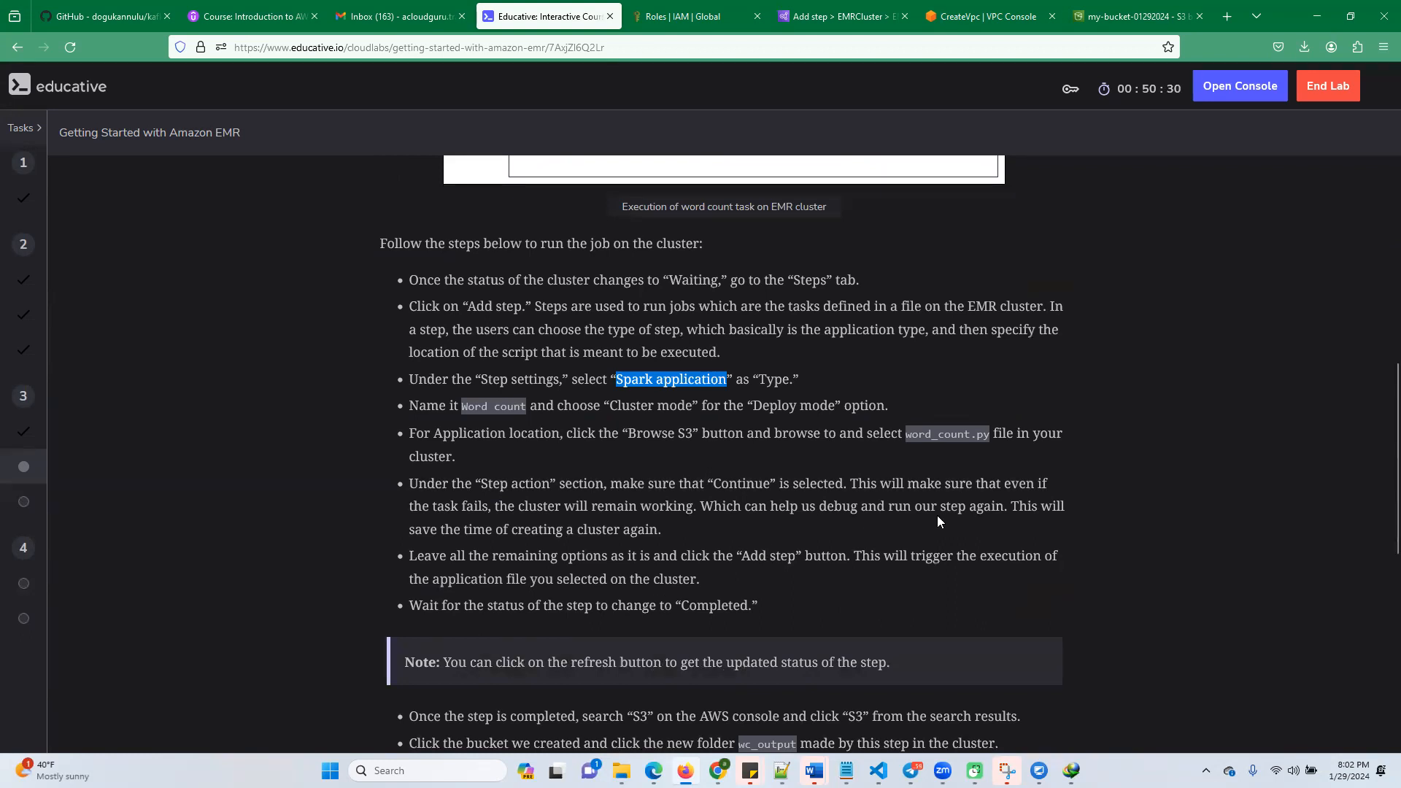
scroll(665, 615, "down", 3)
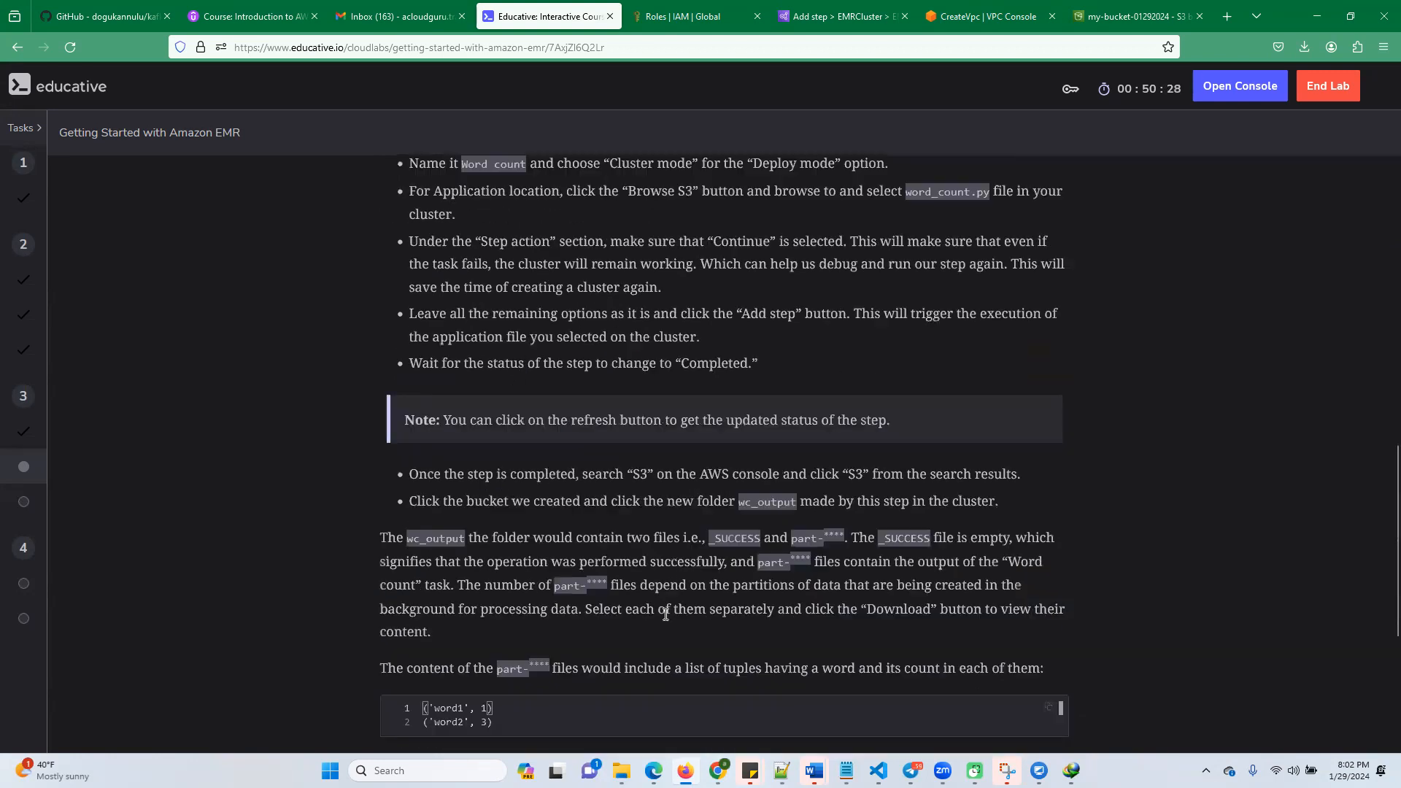
scroll(665, 615, "down", 4)
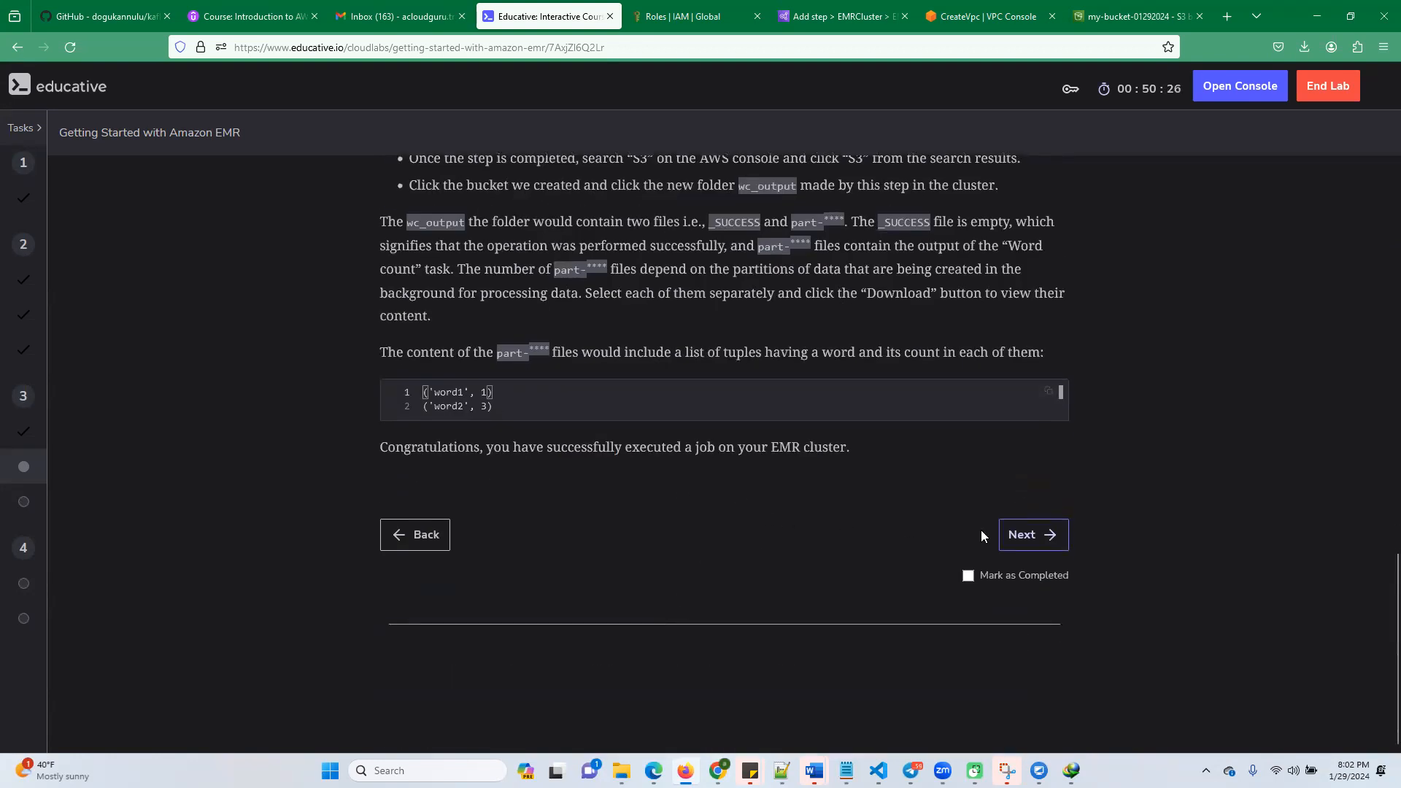
Advance the lab to the next task and read the instructions for creating an EMR Serverless application
left_click(1029, 539)
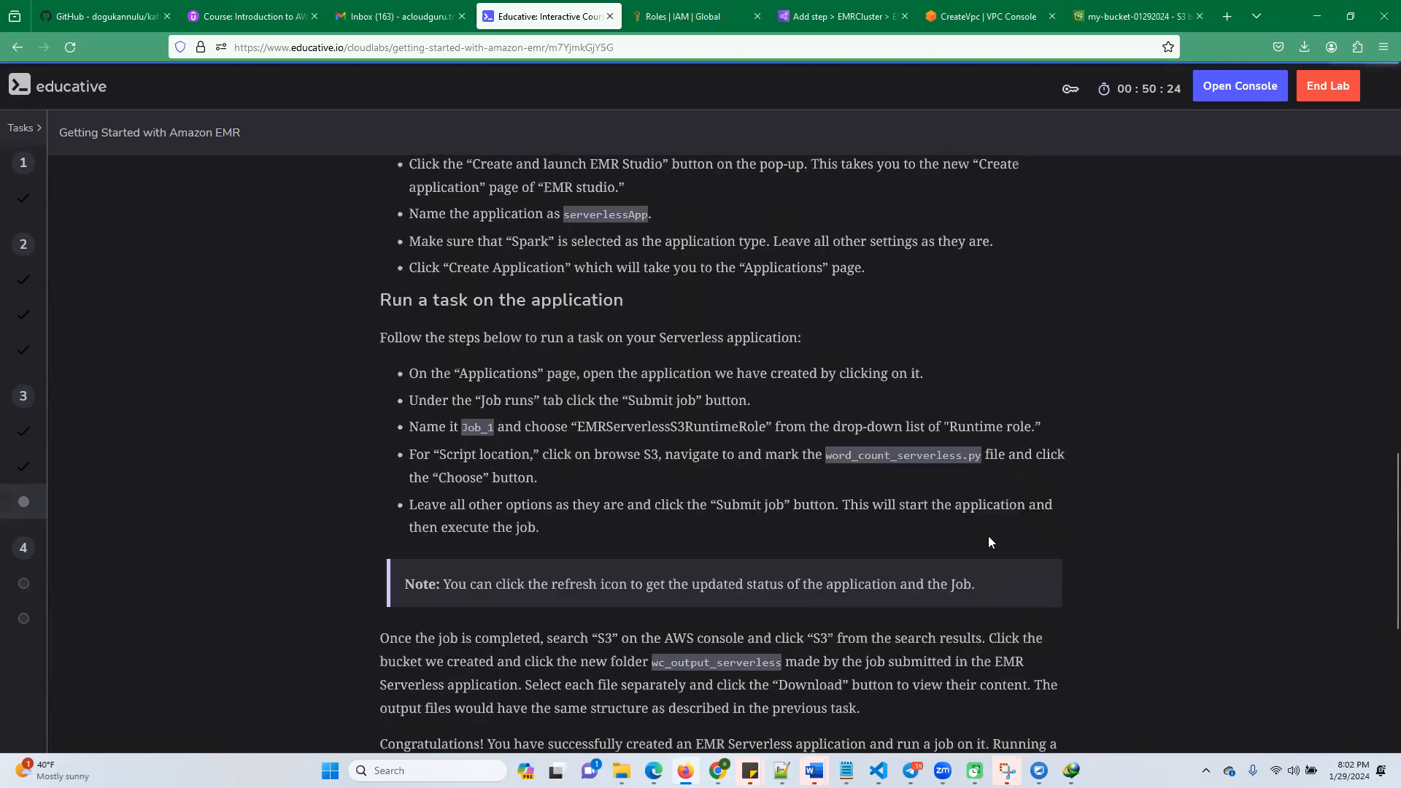
scroll(692, 522, "up", 8)
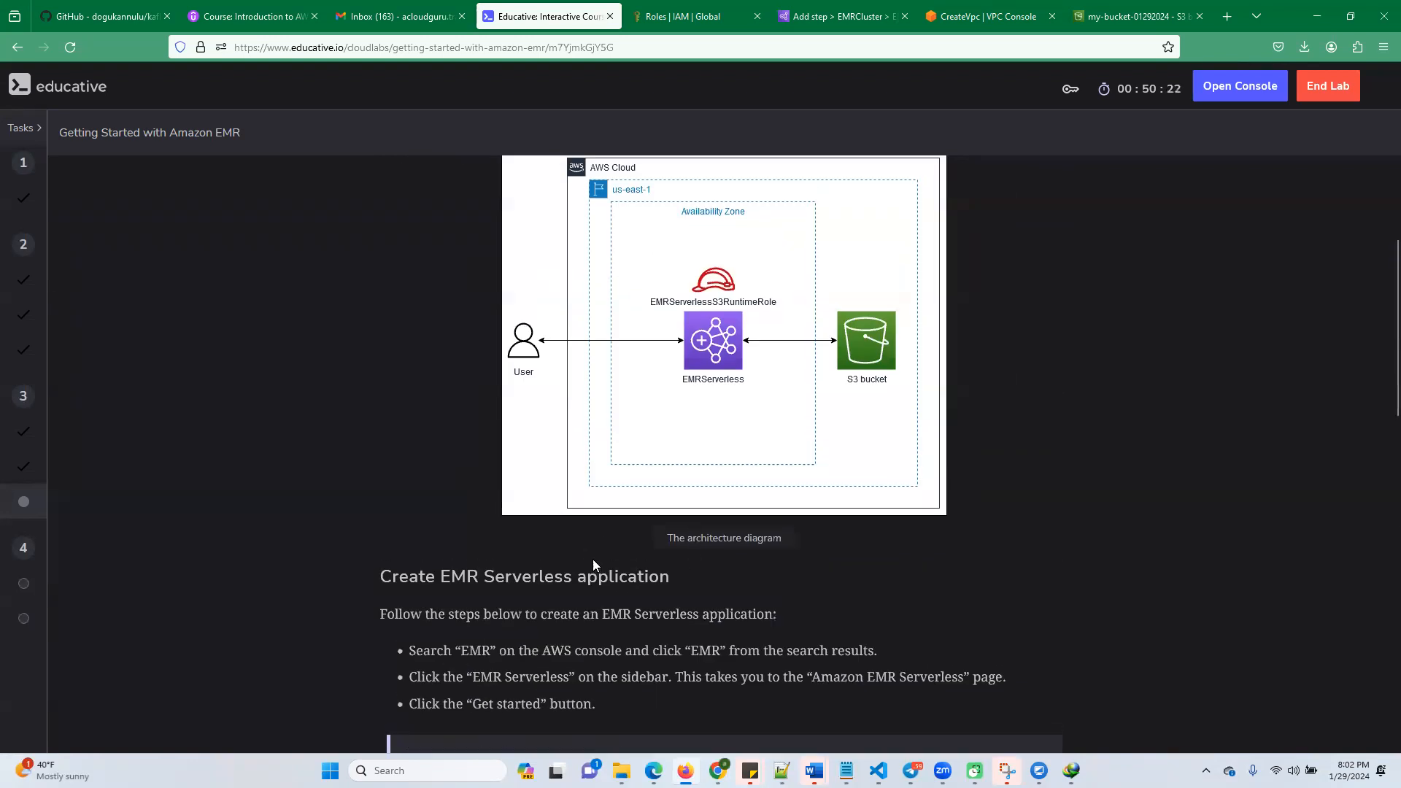
scroll(592, 559, "down", 2)
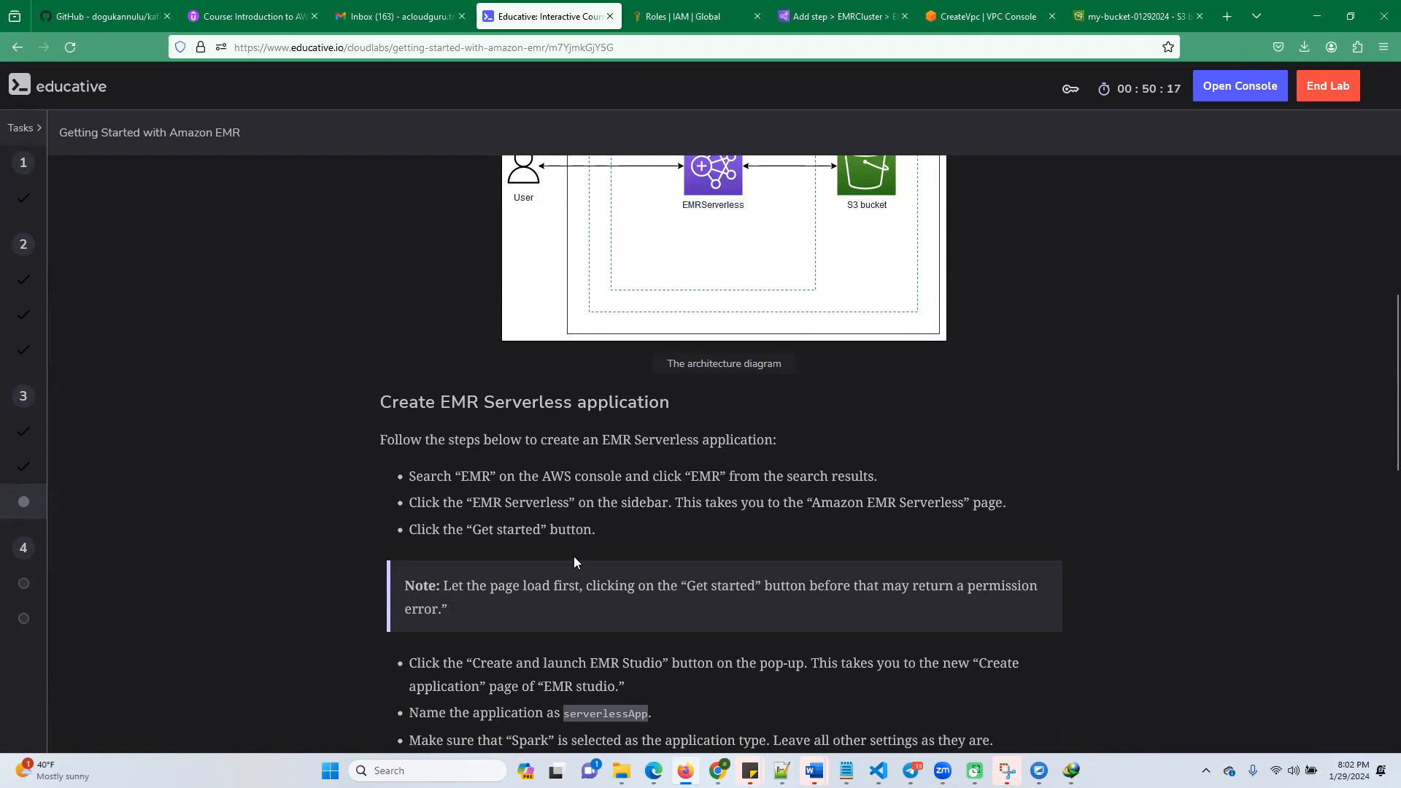
Open the EMR Serverless page in the Amazon EMR console and create and launch an EMR Studio
left_click(982, 16)
left_click(879, 16)
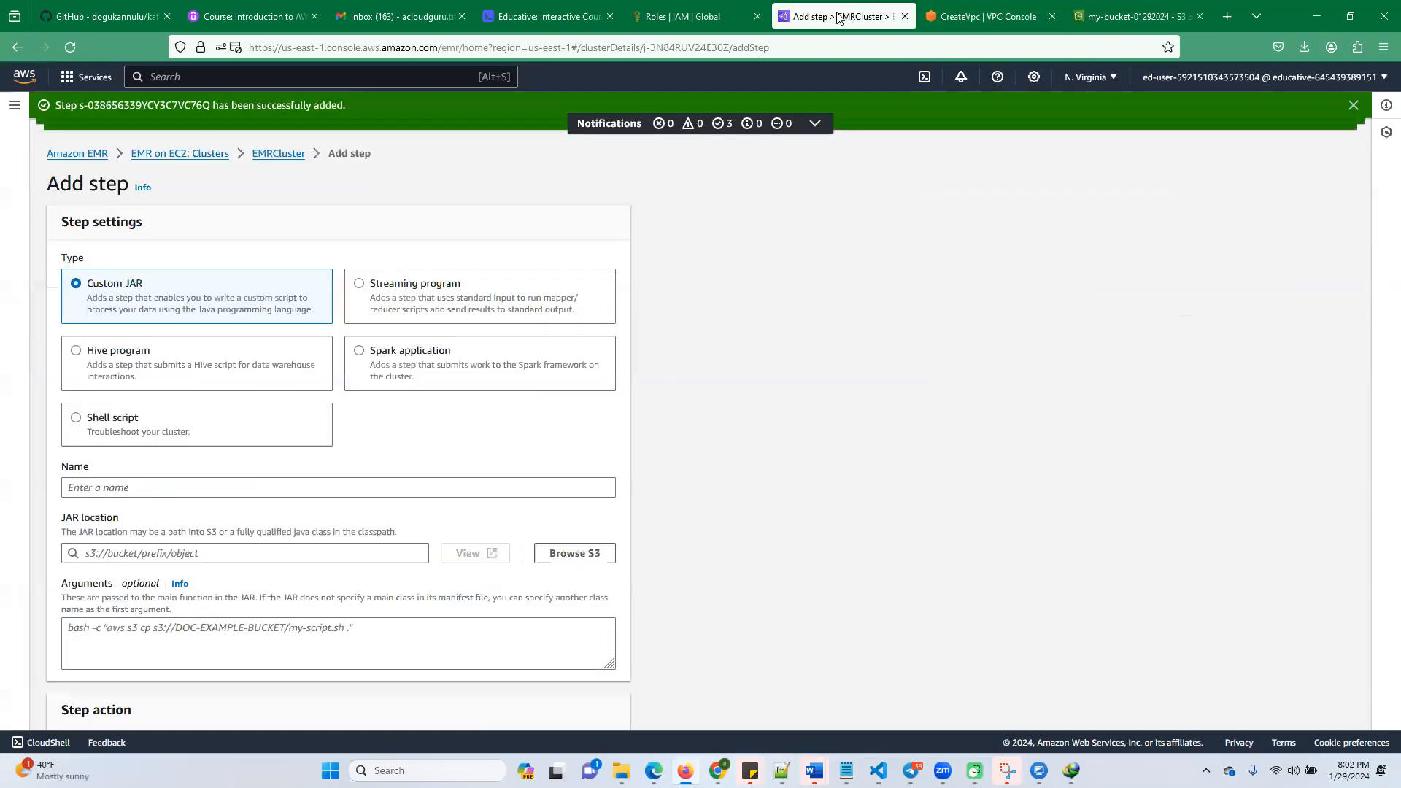
left_click(22, 111)
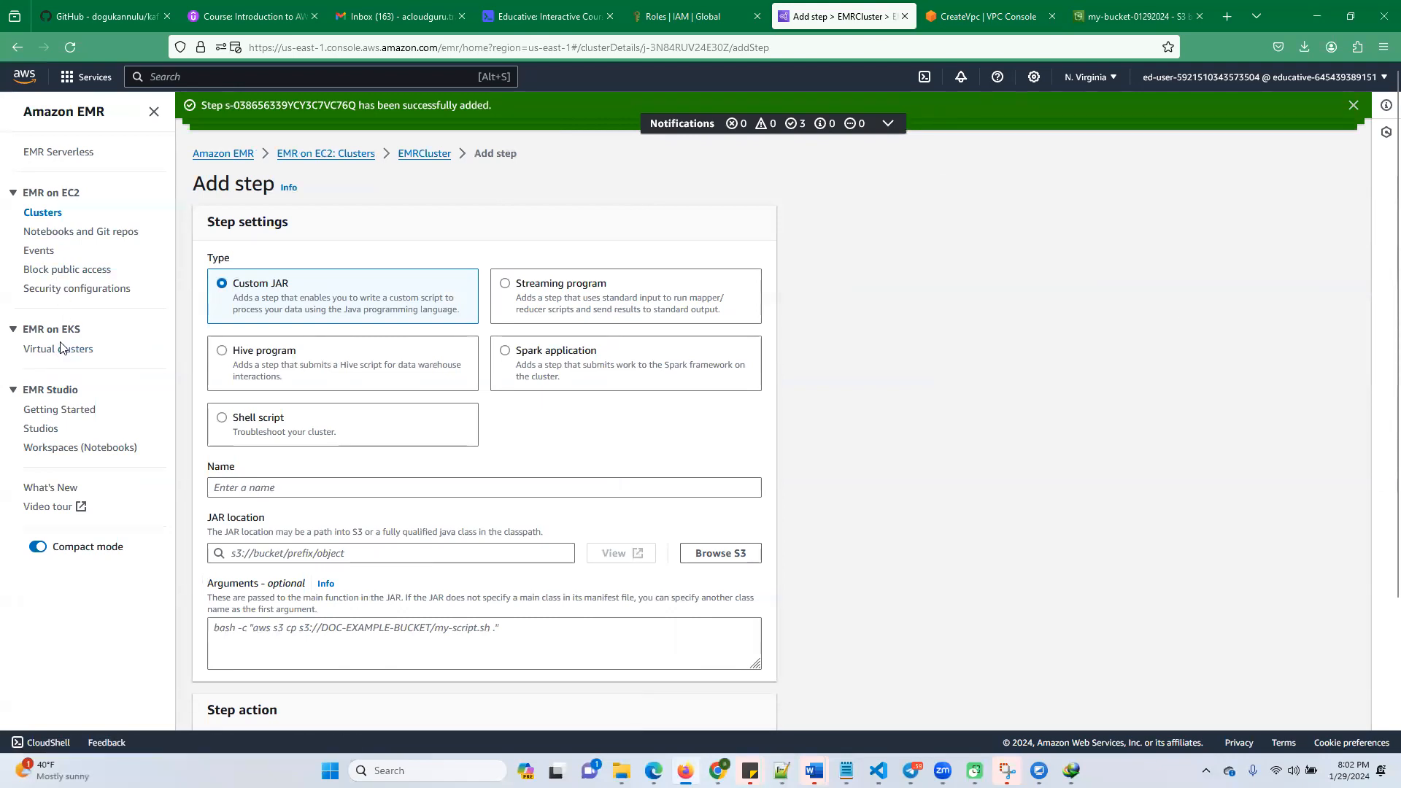
left_click(67, 152)
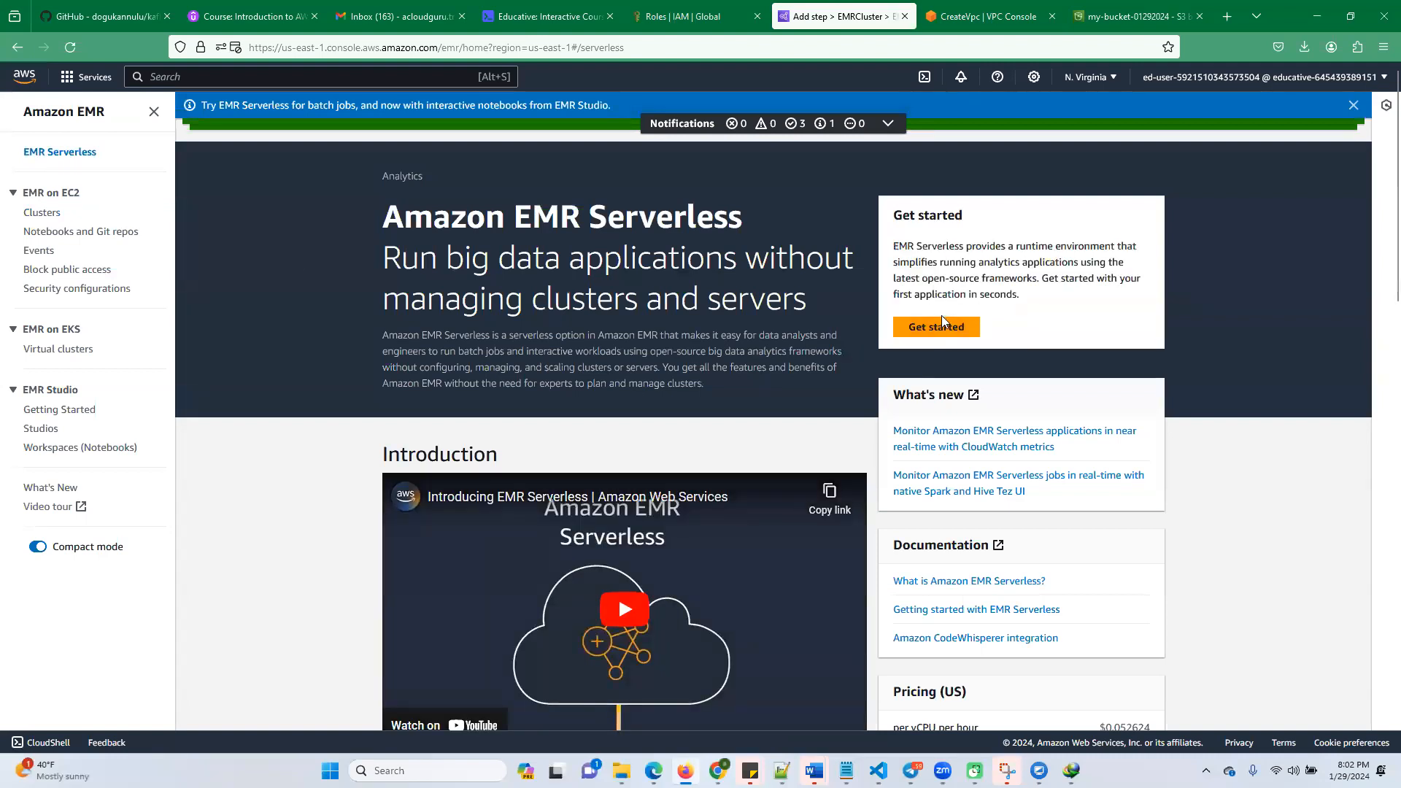
left_click(940, 327)
left_click(798, 472)
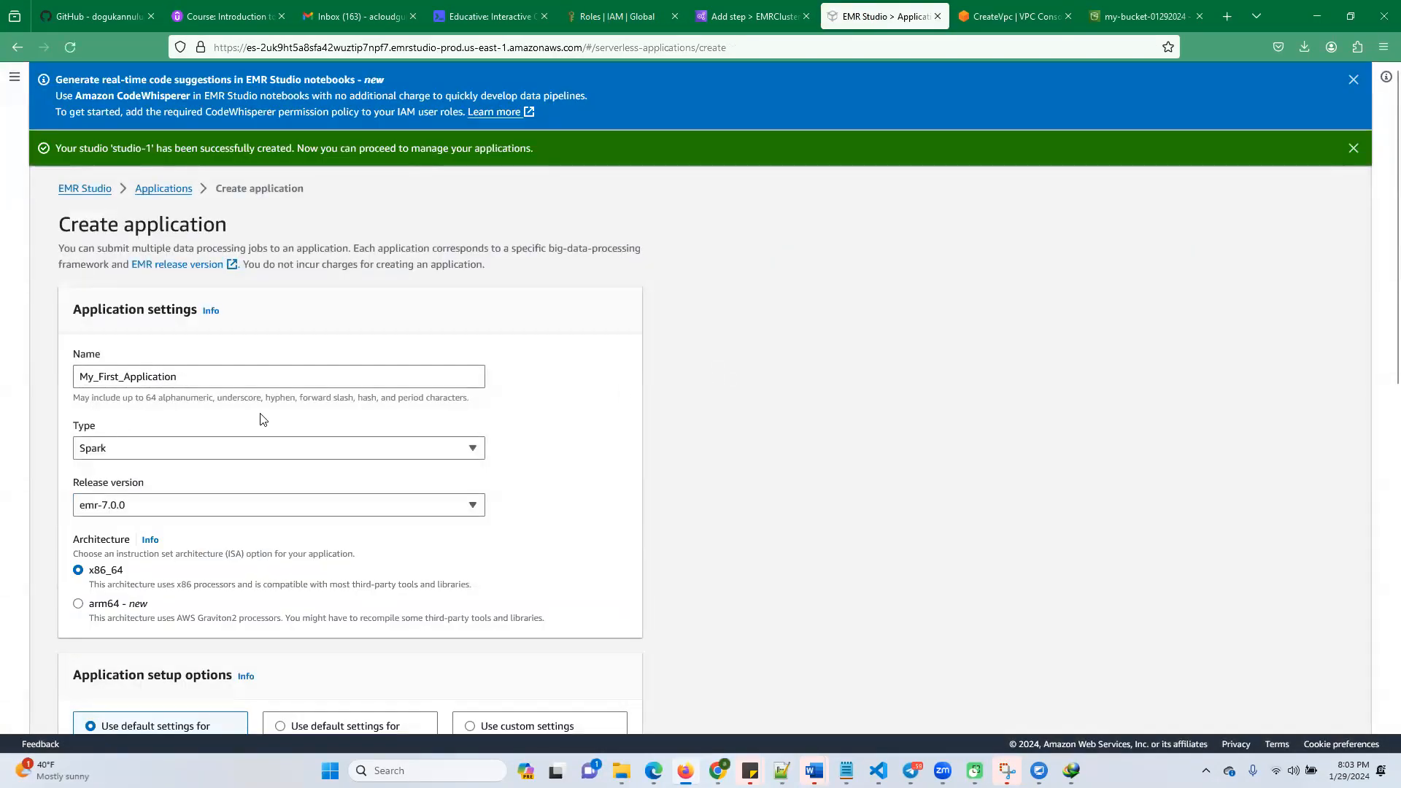
Copy the application name from the lab instructions and name the new EMR Serverless application serverlessApp
left_click(755, 17)
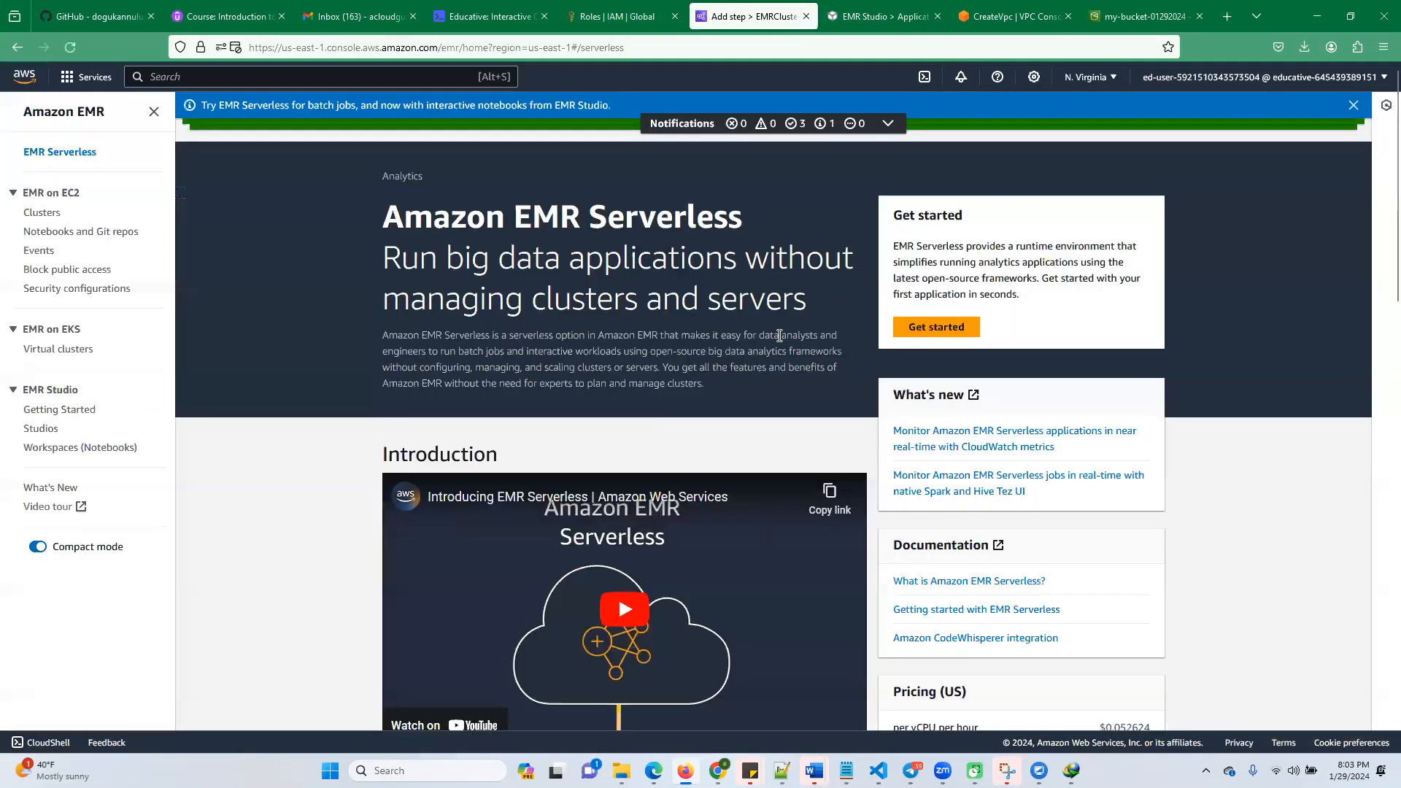
left_click(485, 16)
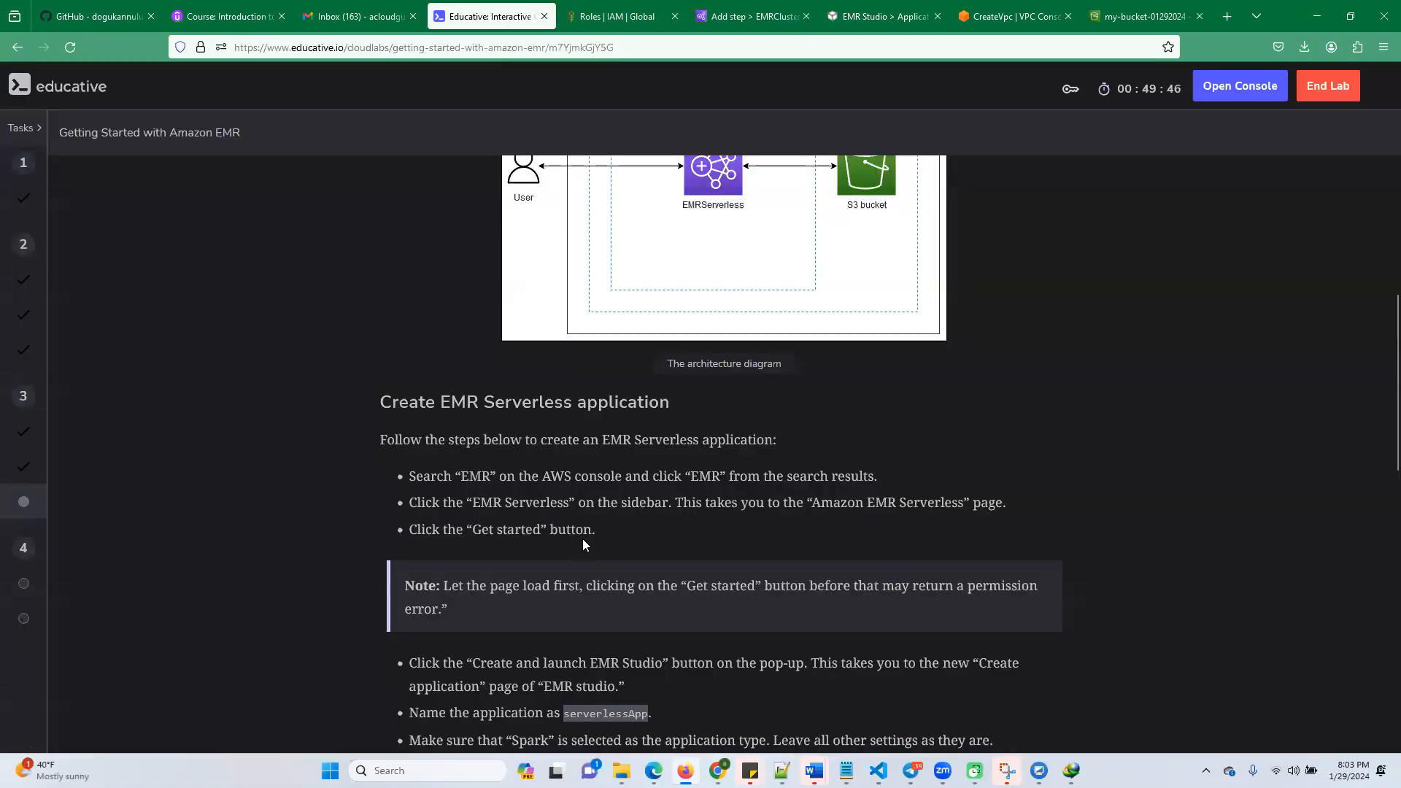
scroll(635, 505, "down", 2)
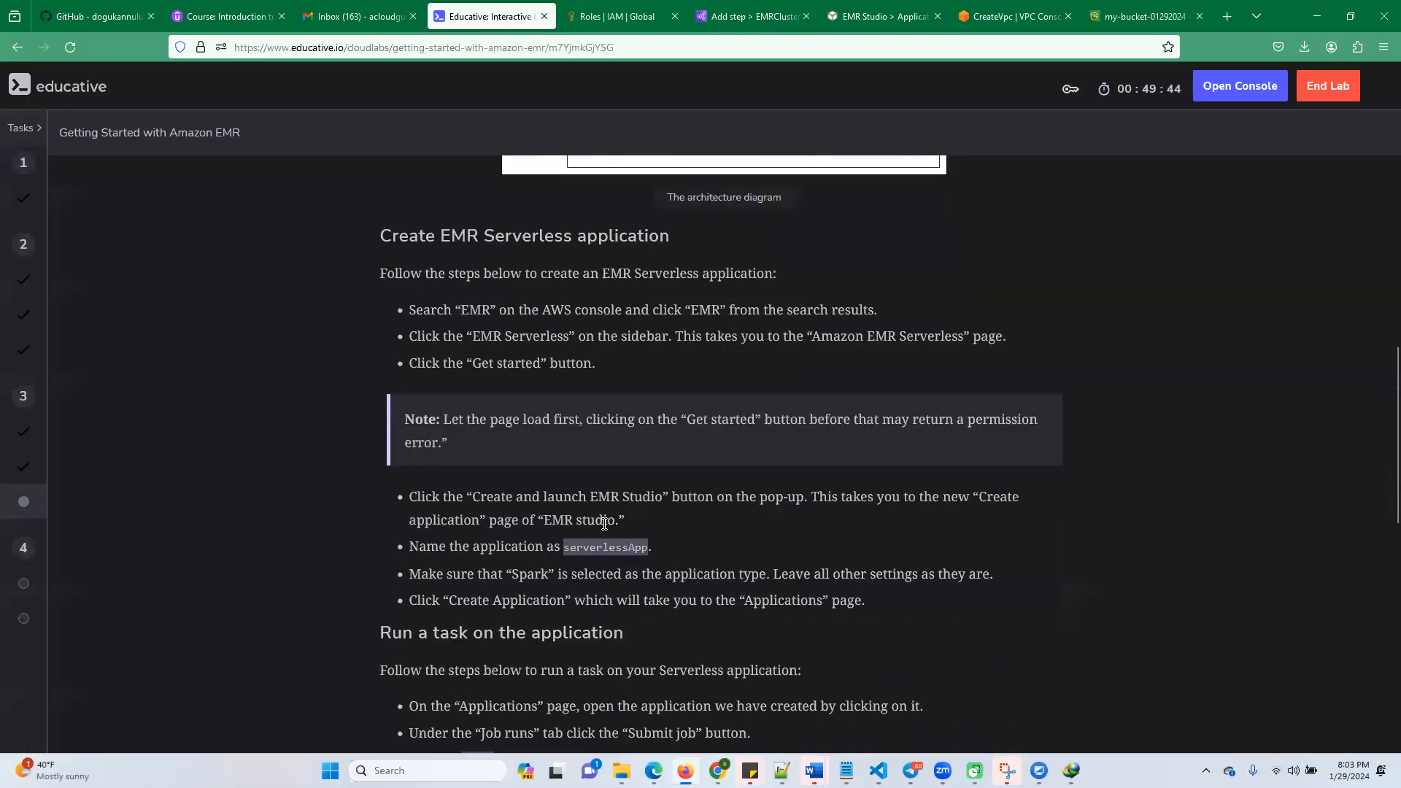
double_click(594, 546)
left_click(786, 18)
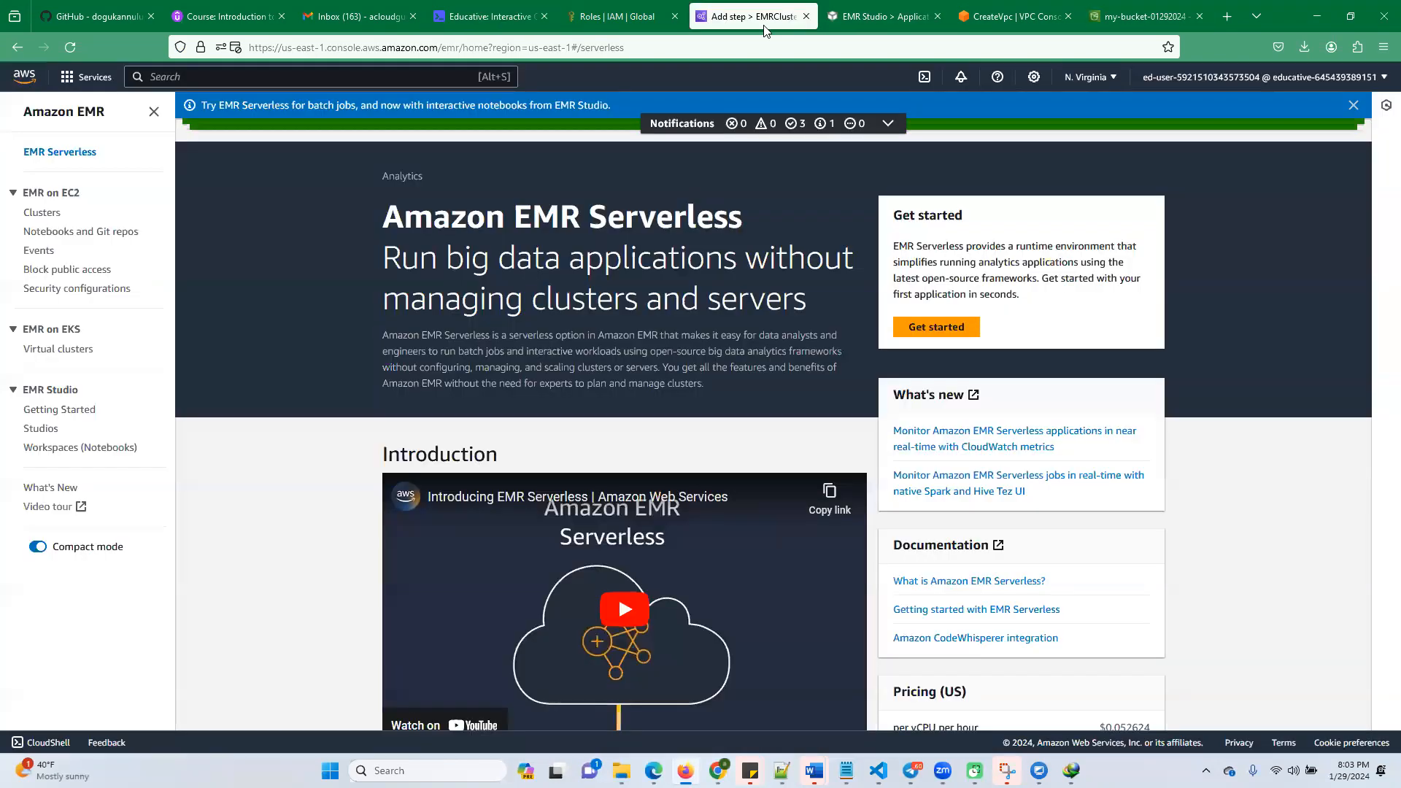
left_click(875, 22)
left_click_drag(179, 378, 10, 380)
type("serverlessApp")
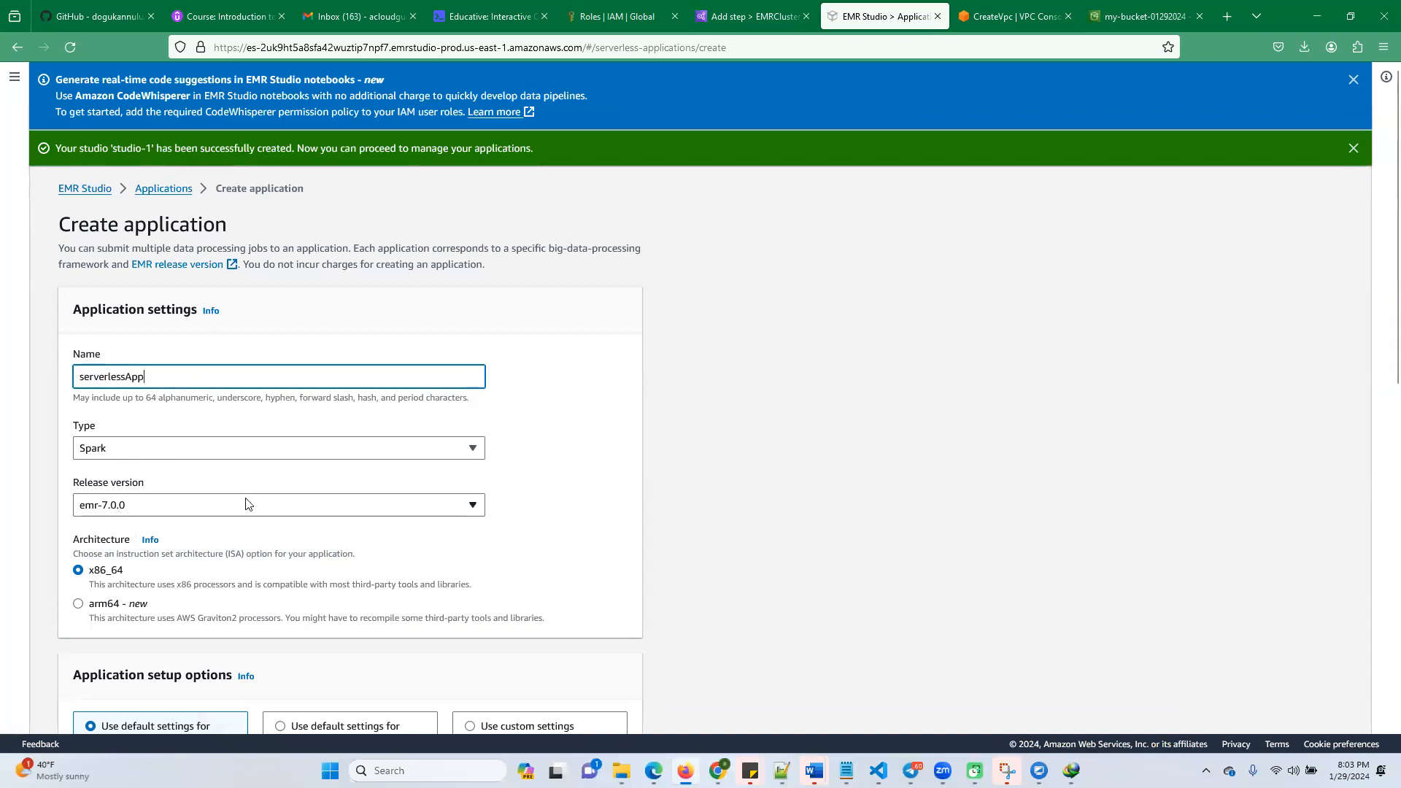
Create the Spark application with the default settings for batch jobs only, without starting it, after checking the lab instructions
scroll(252, 497, "down", 2)
scroll(325, 566, "down", 2)
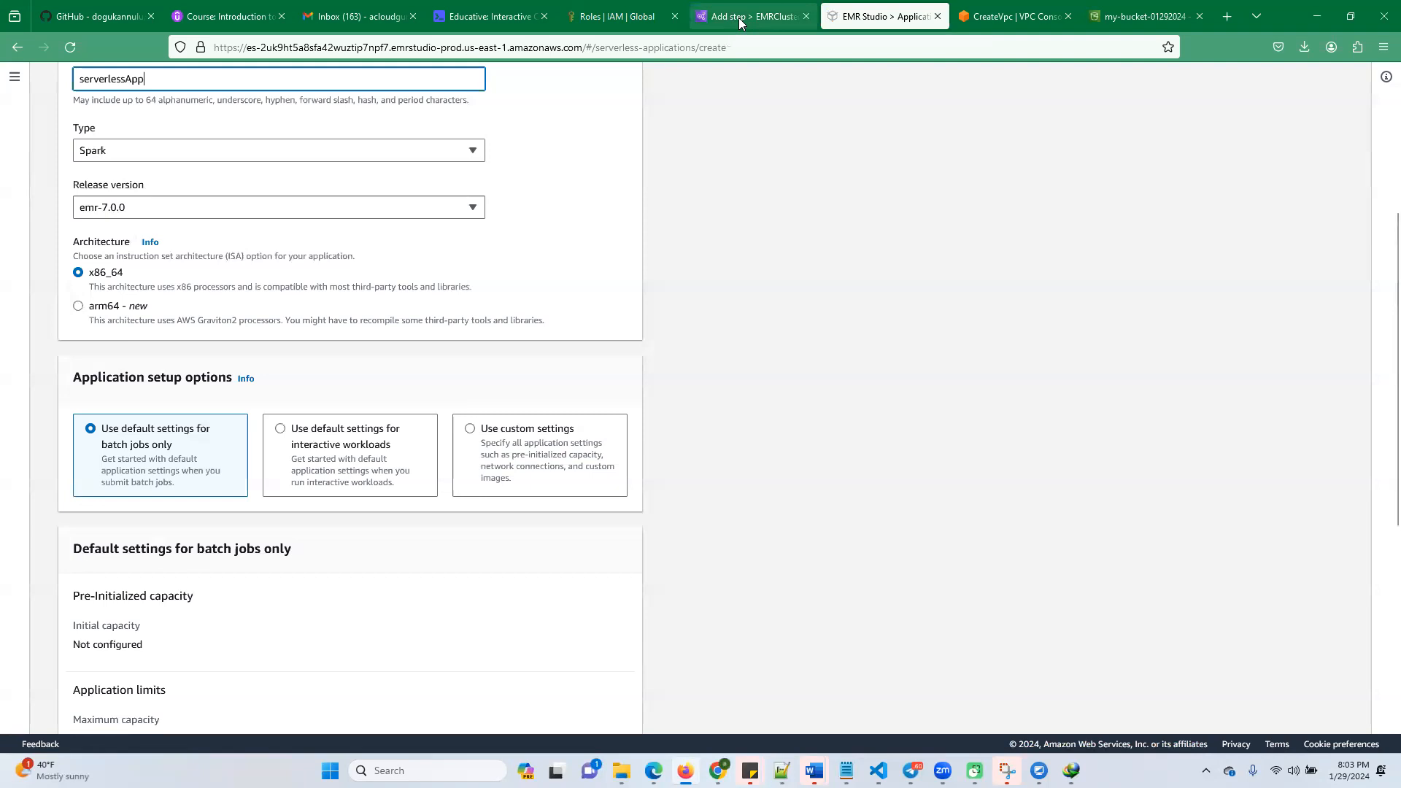
left_click(538, 19)
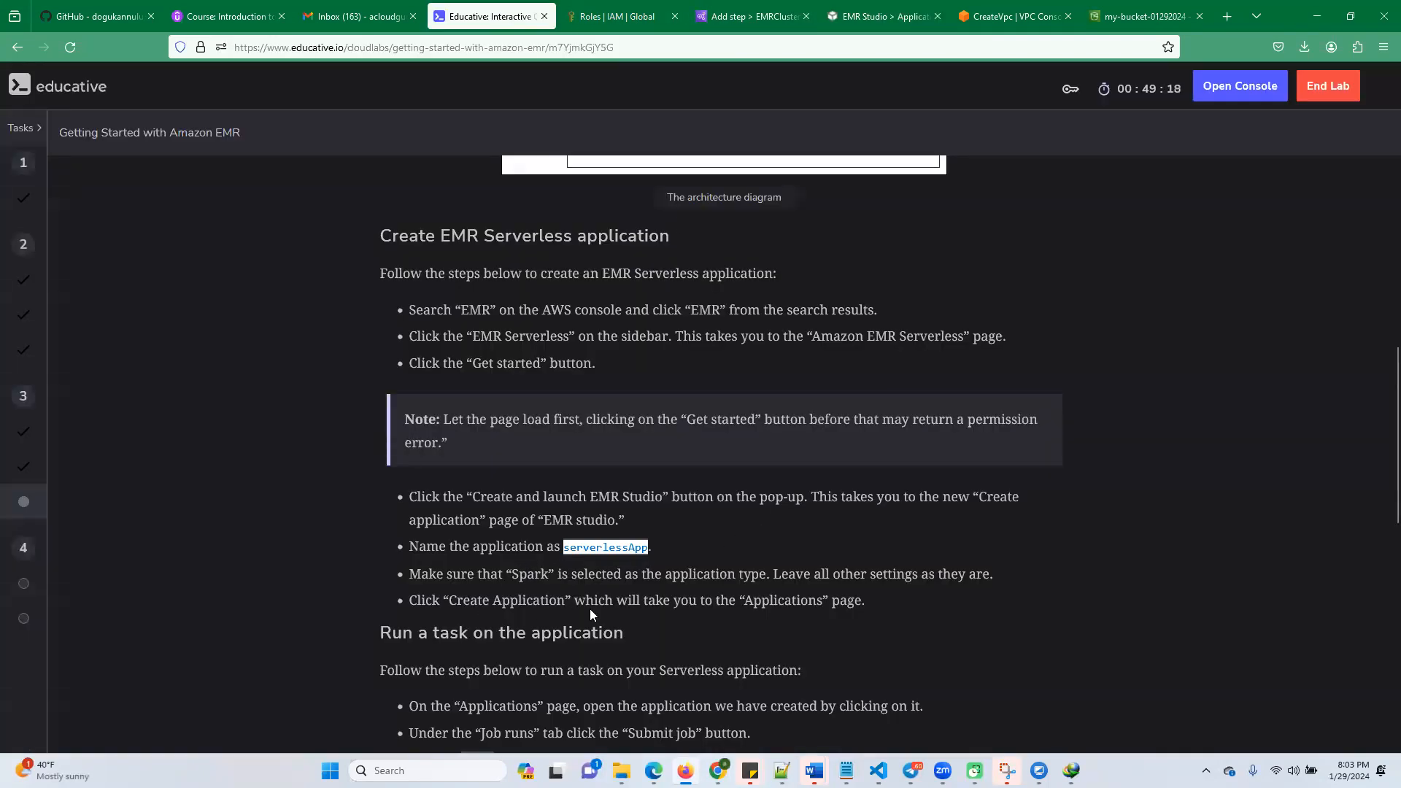
left_click(882, 16)
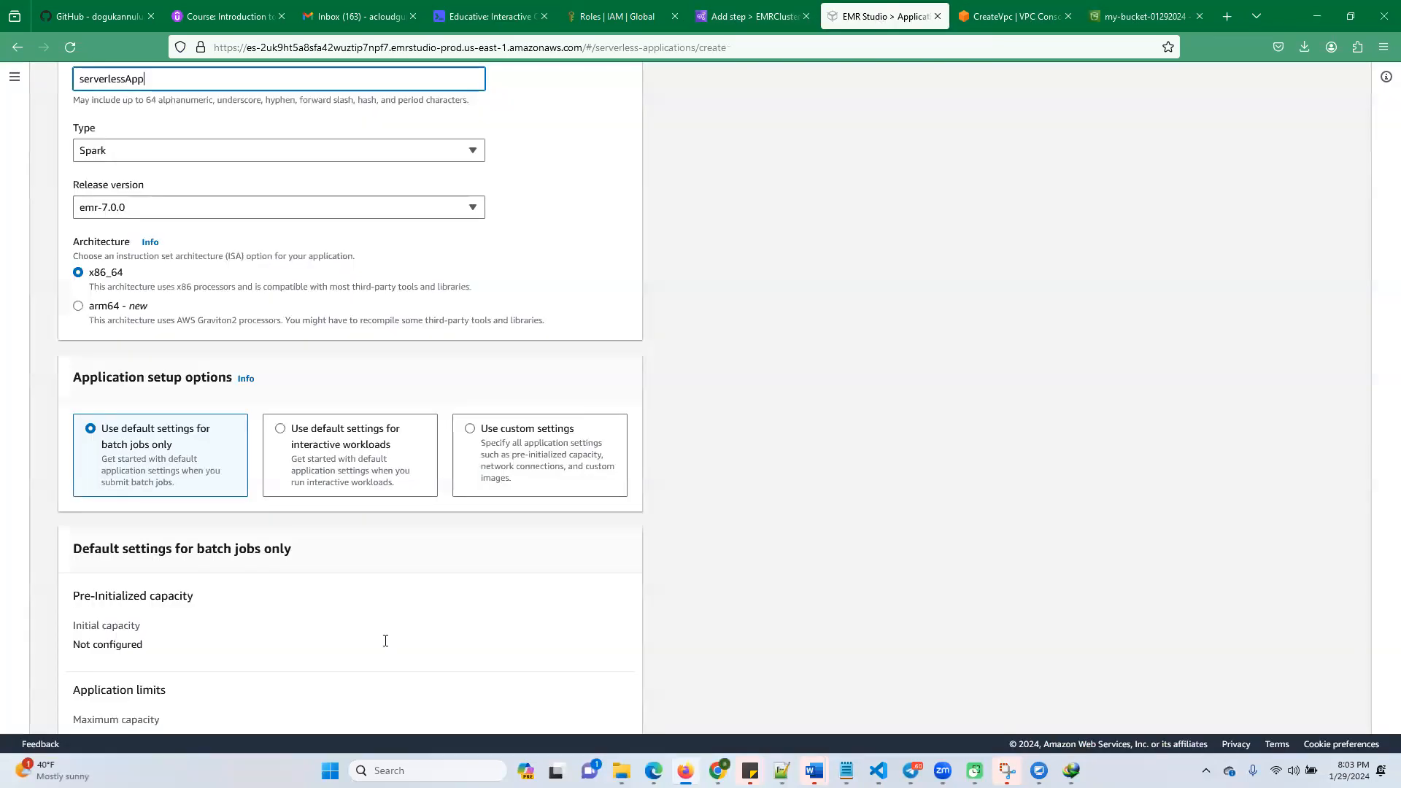
scroll(385, 641, "down", 6)
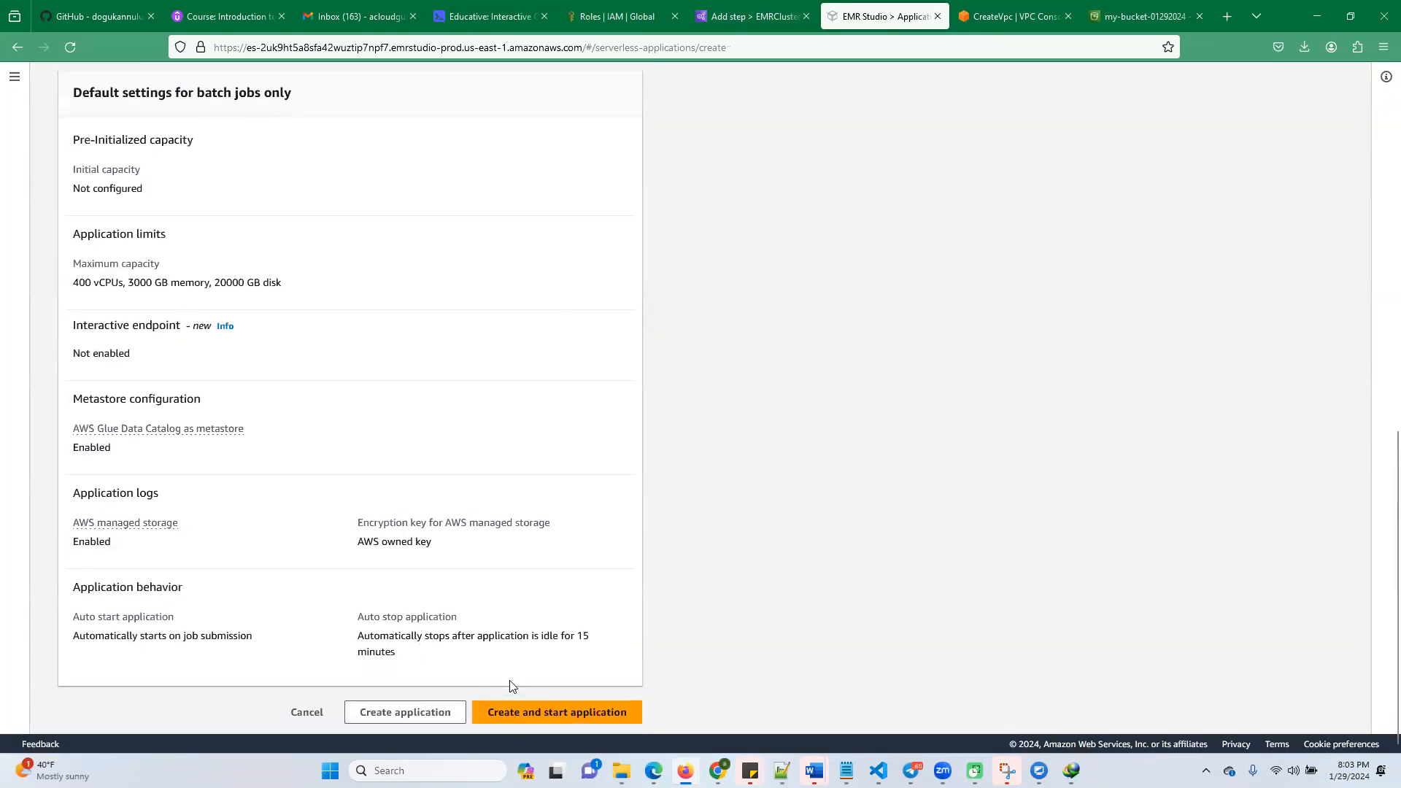
left_click(406, 714)
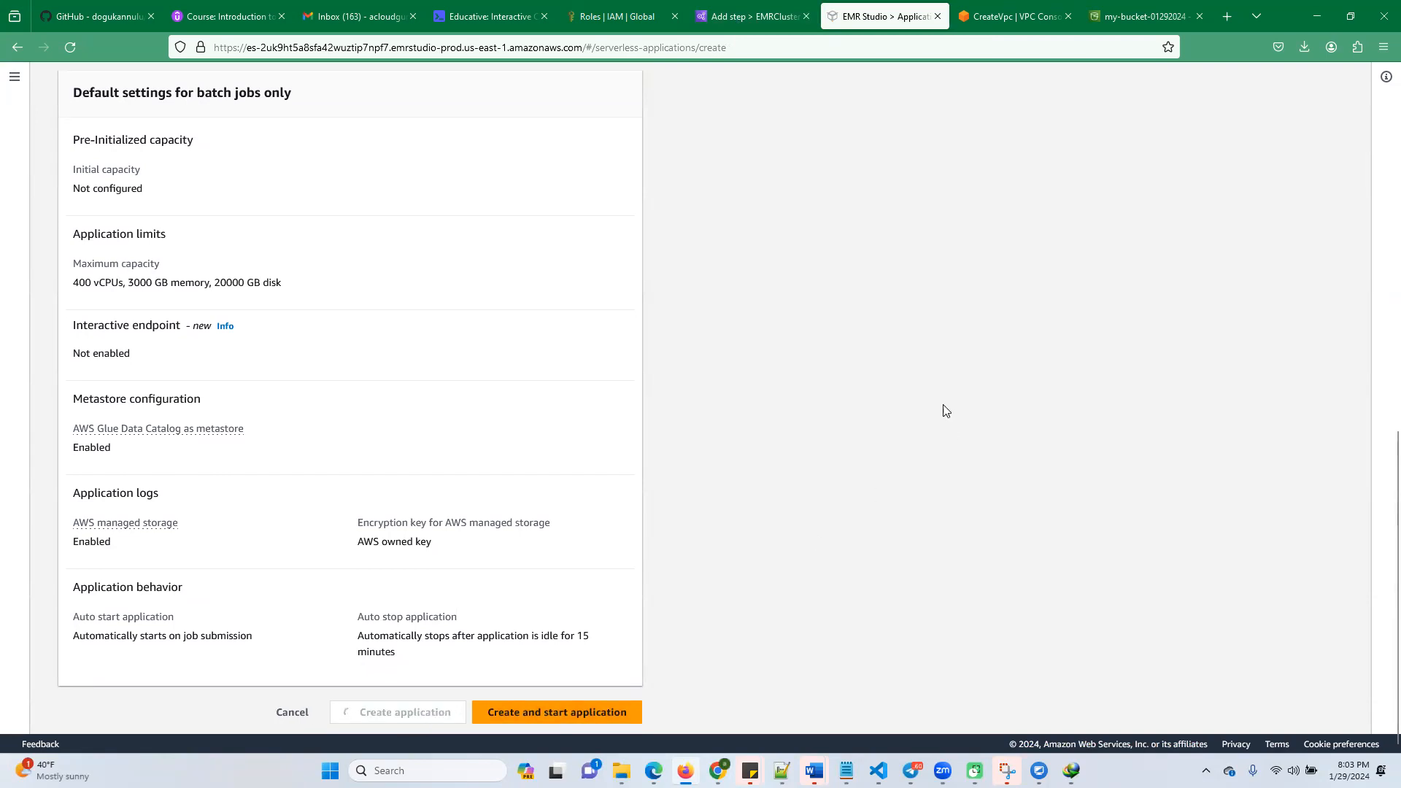
scroll(919, 419, "up", 5)
scroll(889, 441, "up", 7)
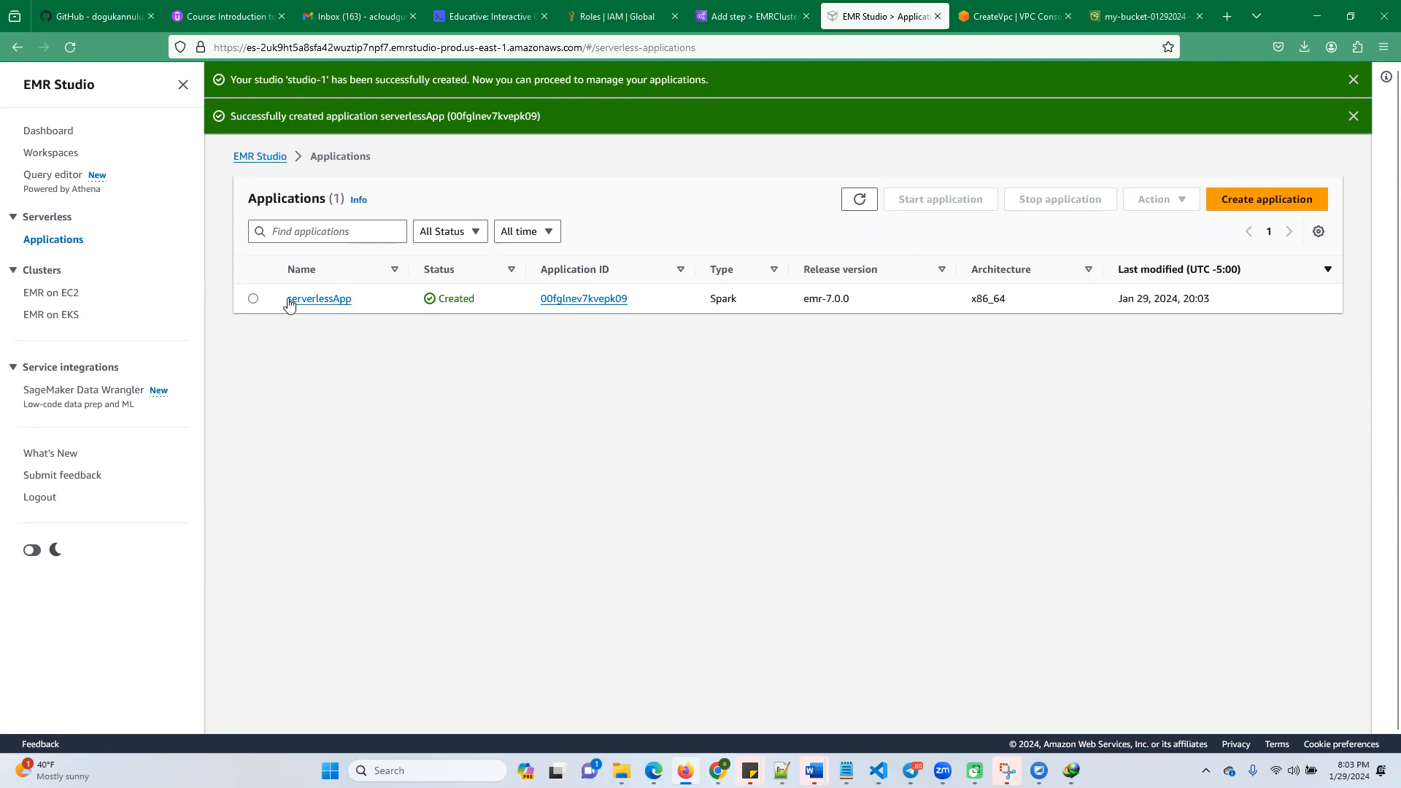
Open the serverlessApp details, dismiss the creation notice, and check the lab's instructions for running a task on the application
left_click(318, 300)
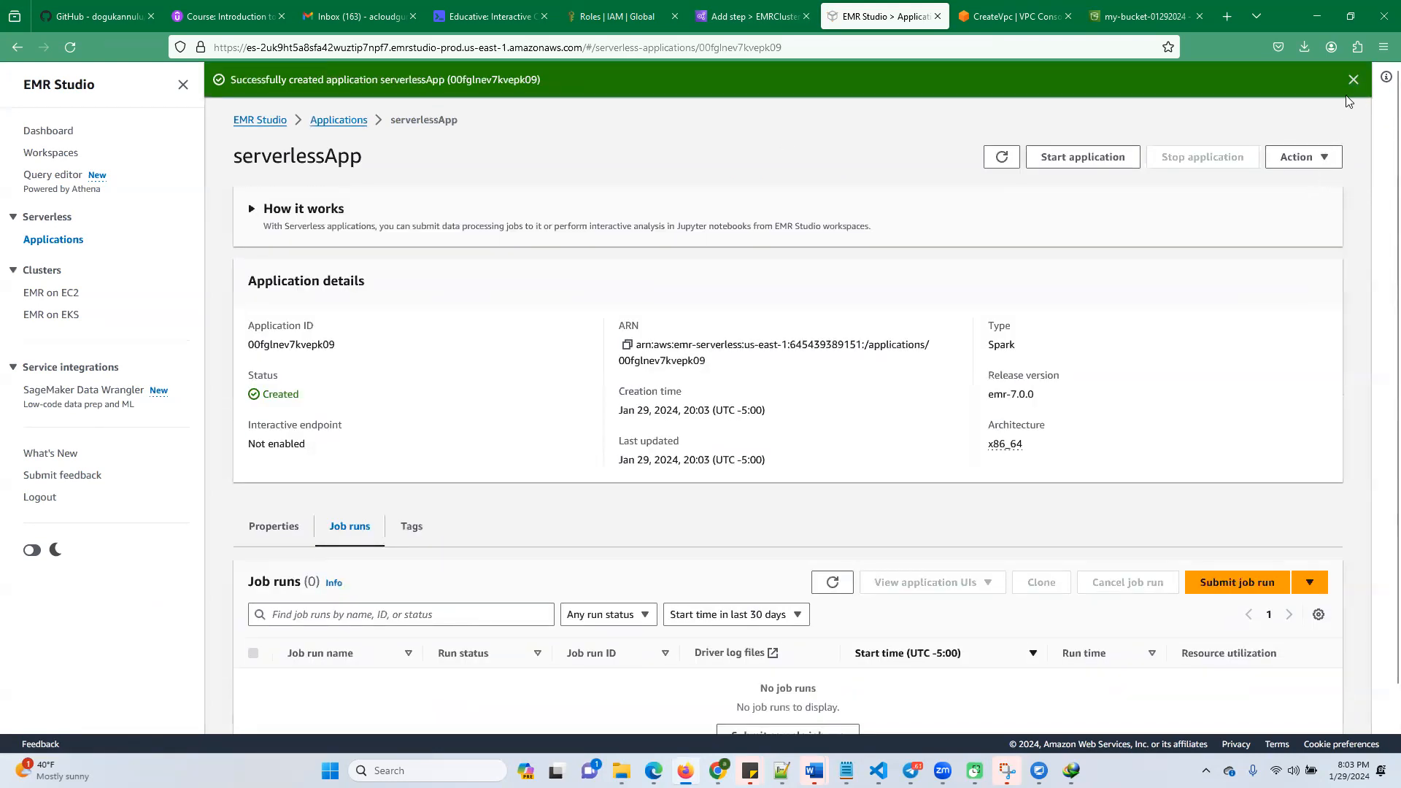
left_click(1352, 81)
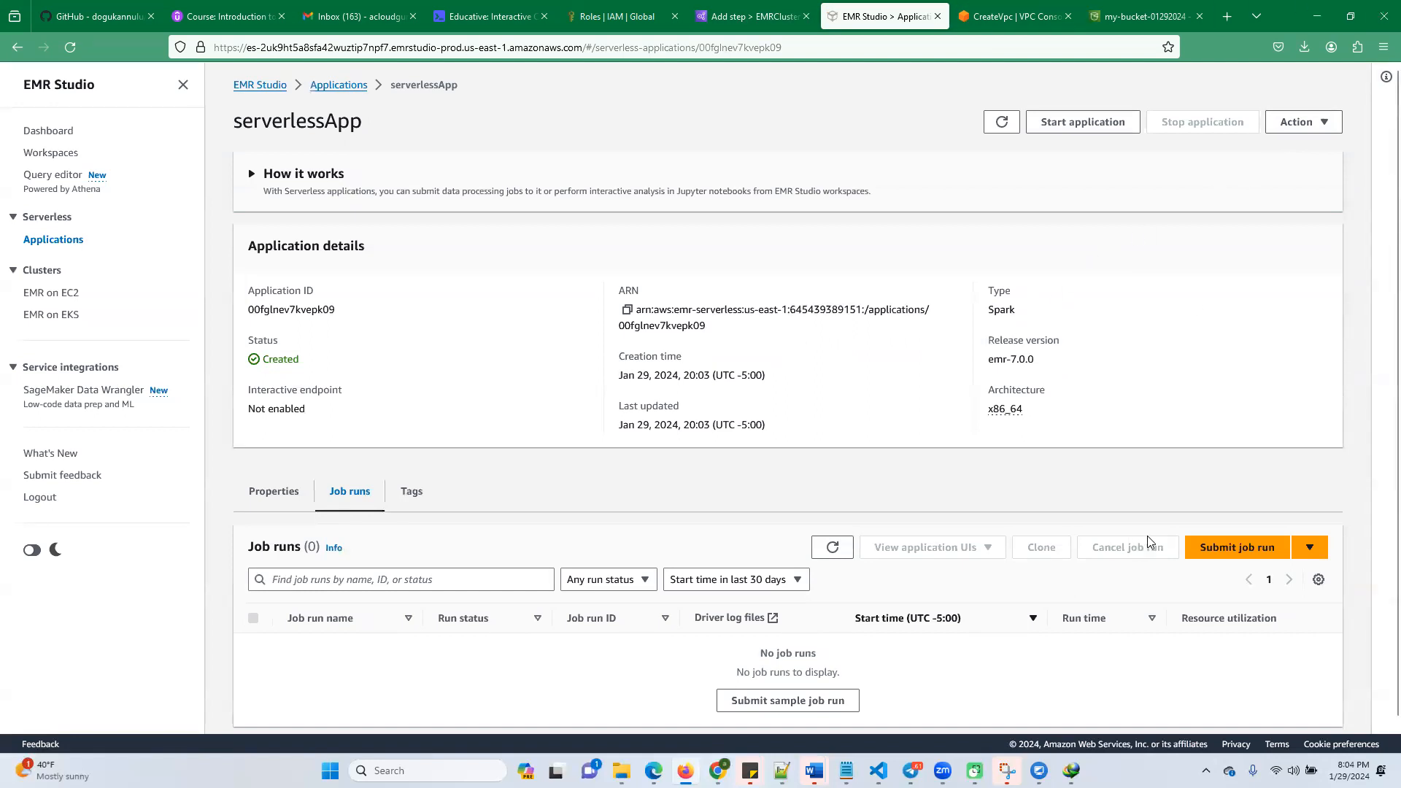
left_click(488, 16)
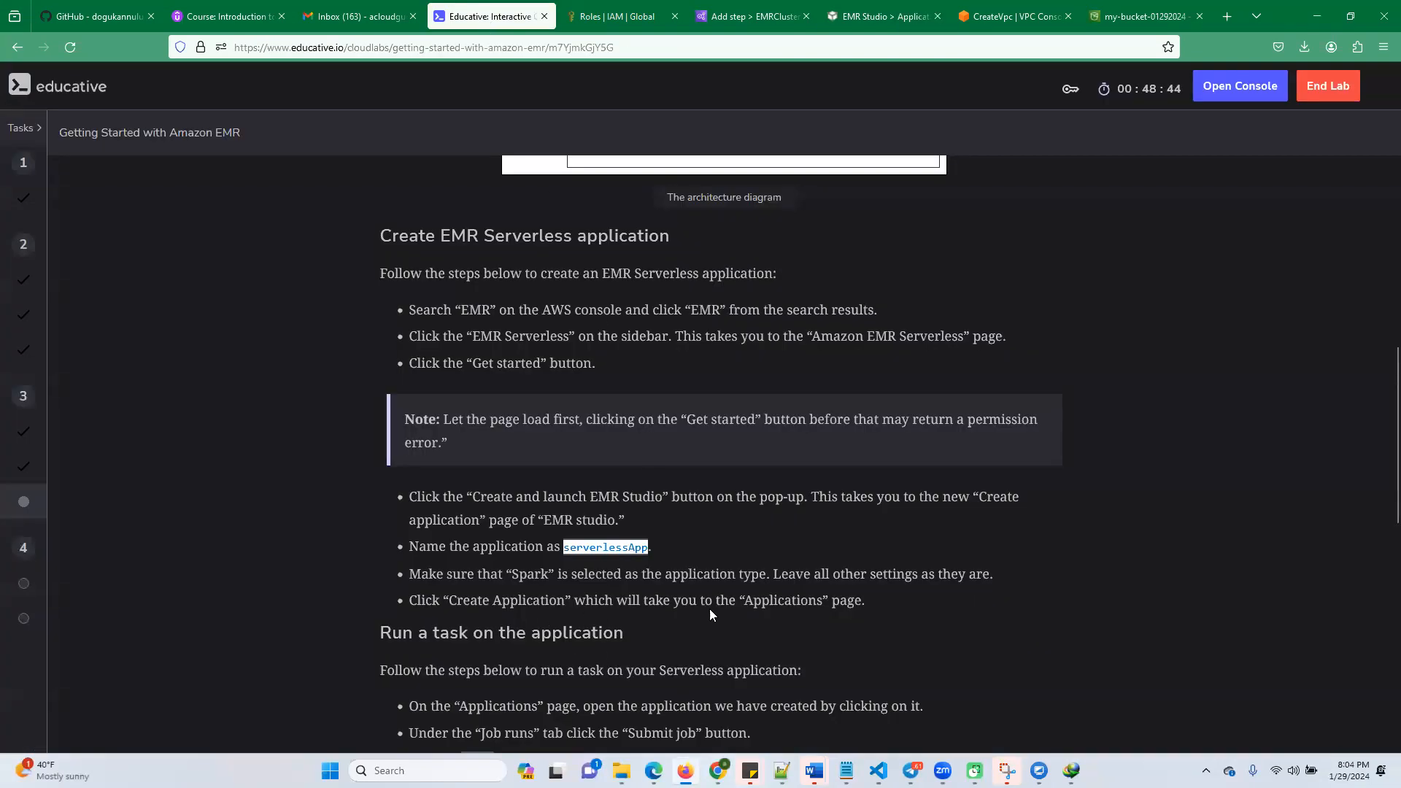
scroll(606, 661, "down", 2)
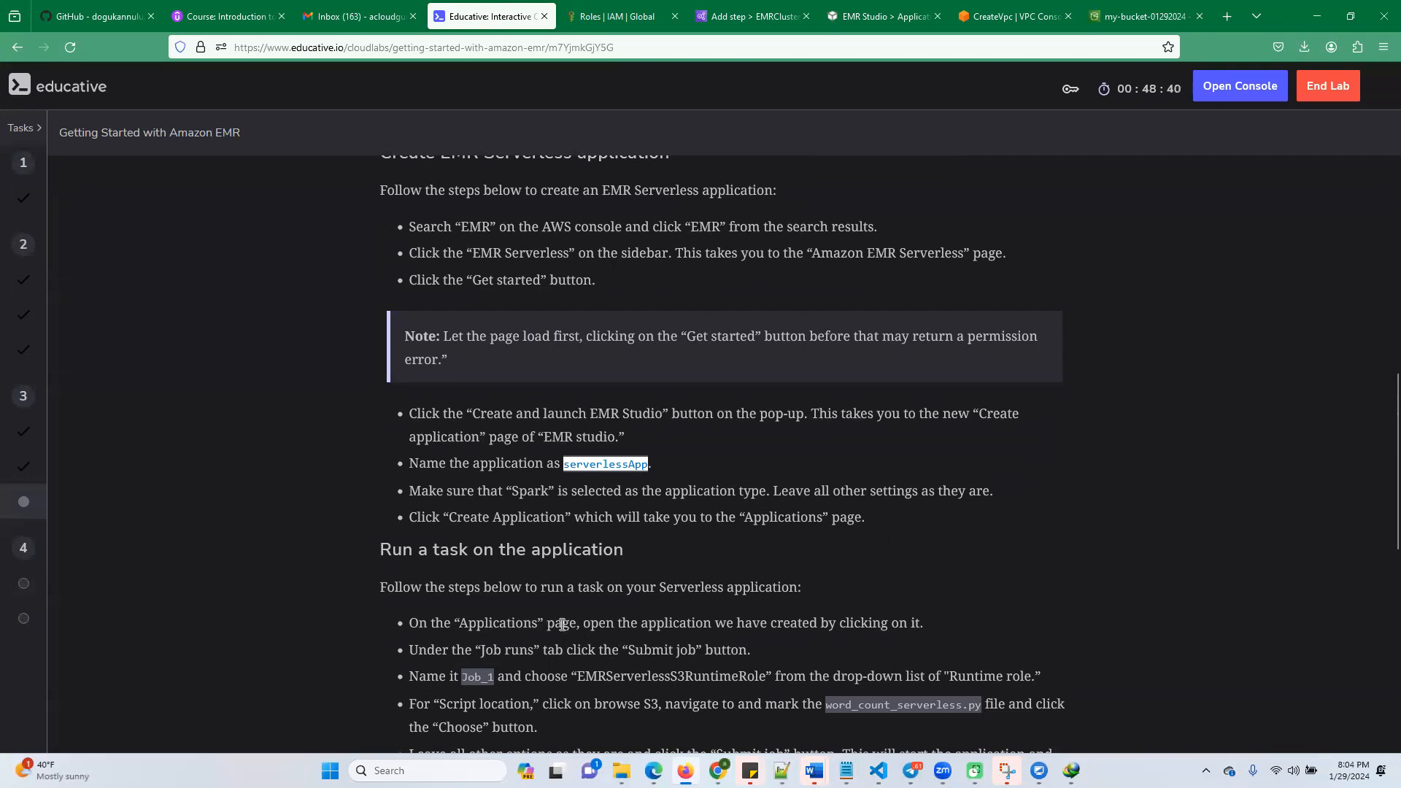
double_click(500, 651)
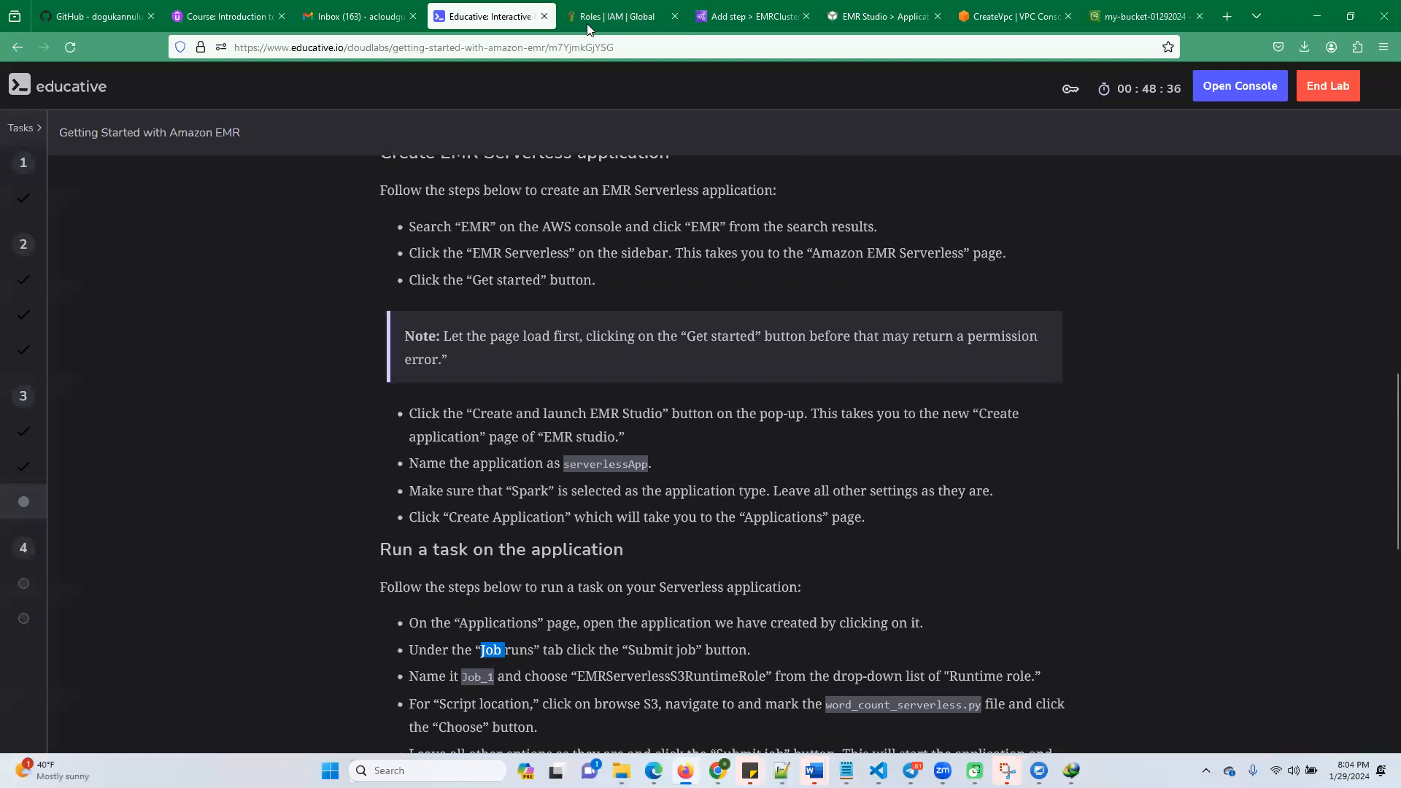
Close the CreateVpc browser tab and open the Submit job run form for serverlessApp
left_click(1005, 18)
left_click(1068, 16)
left_click(967, 19)
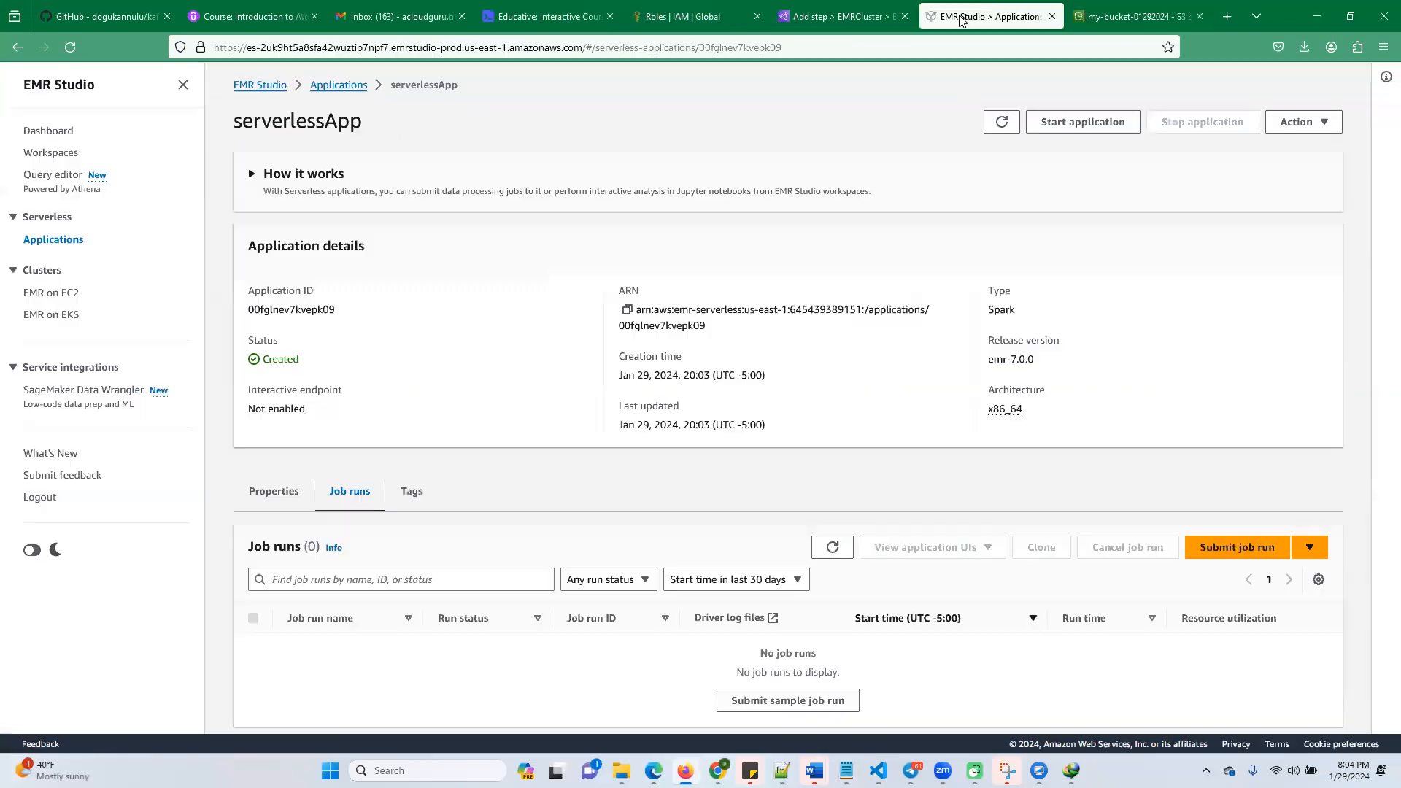
left_click(1261, 553)
left_click(1258, 576)
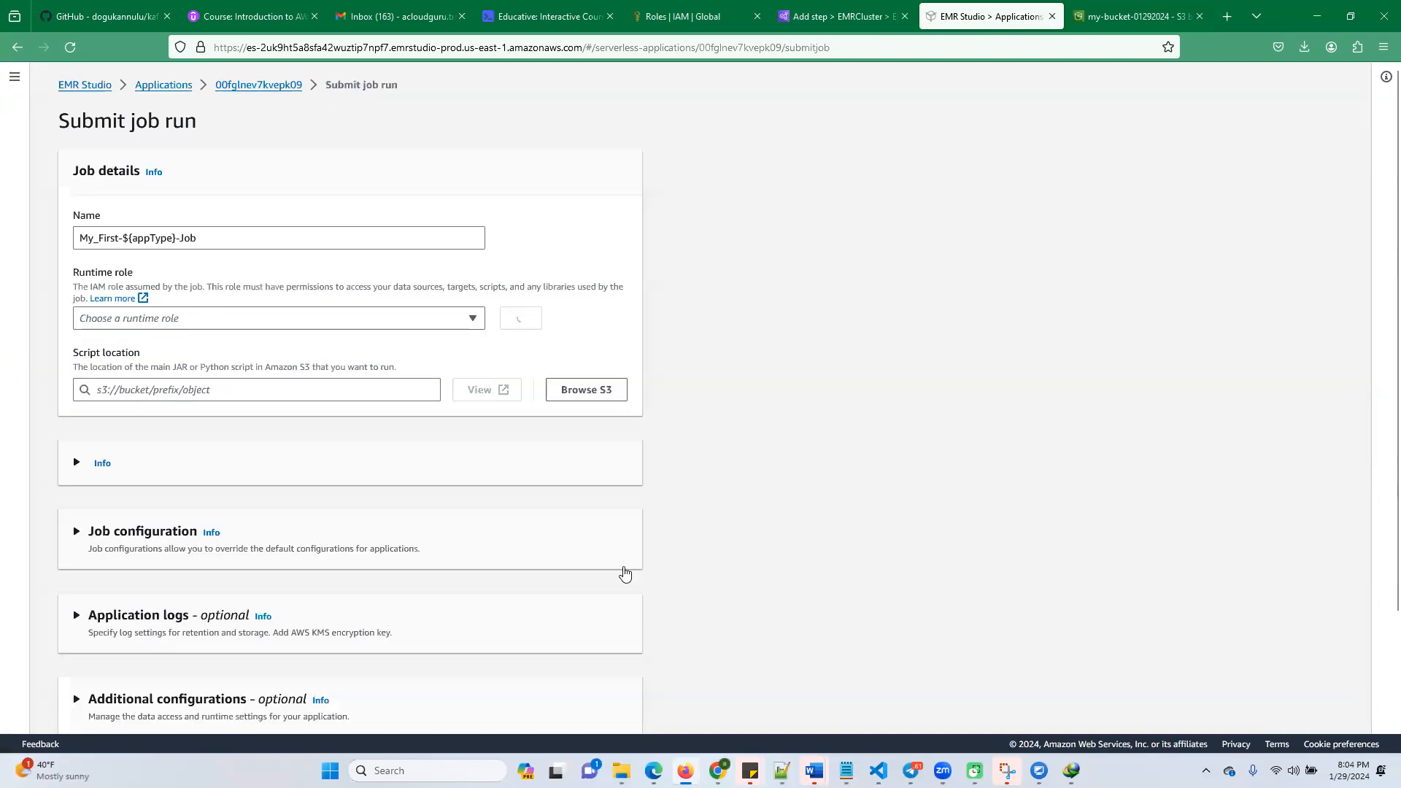
Choose the existing EMRServerlessS3RuntimeRole as the job run's runtime role
left_click_drag(200, 235, 44, 235)
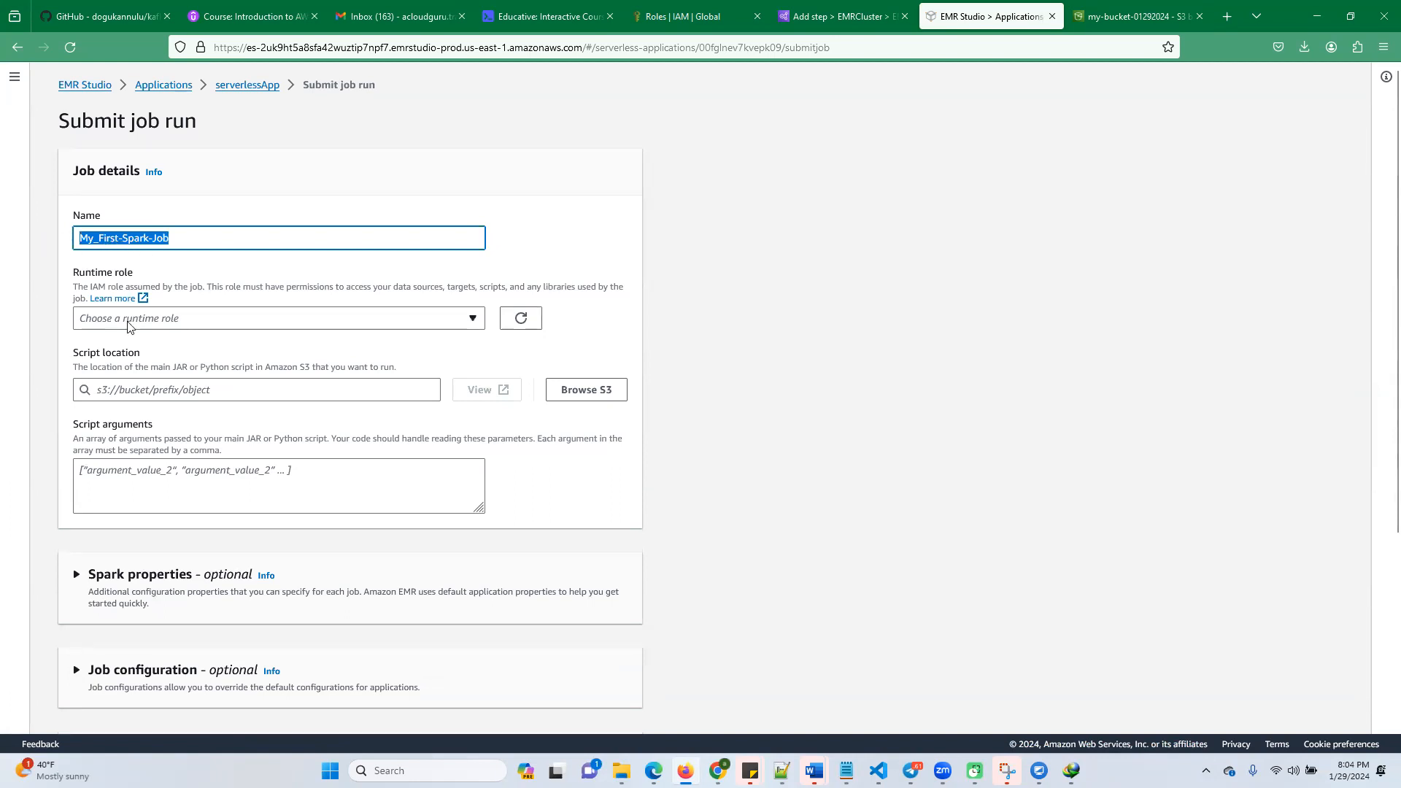
left_click(281, 319)
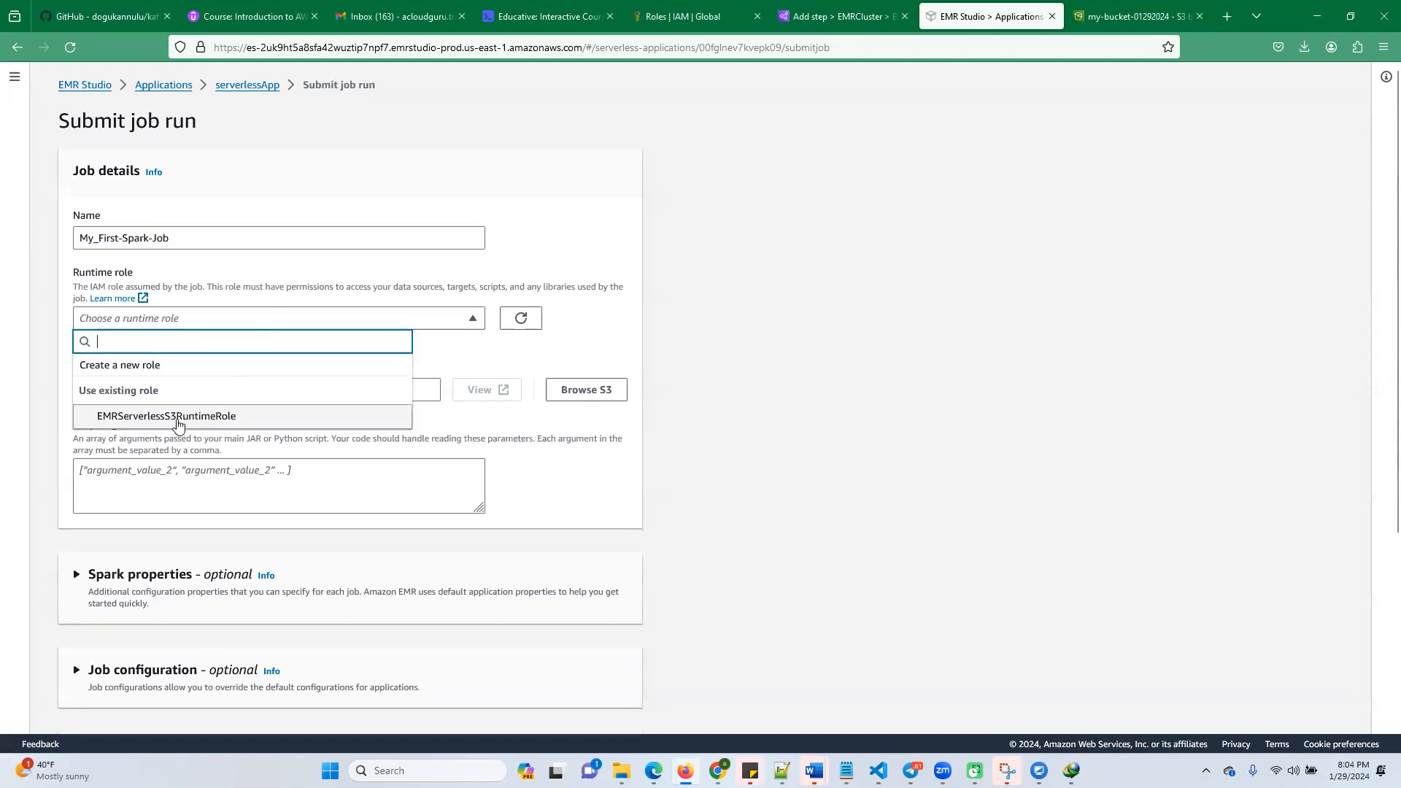
left_click(136, 418)
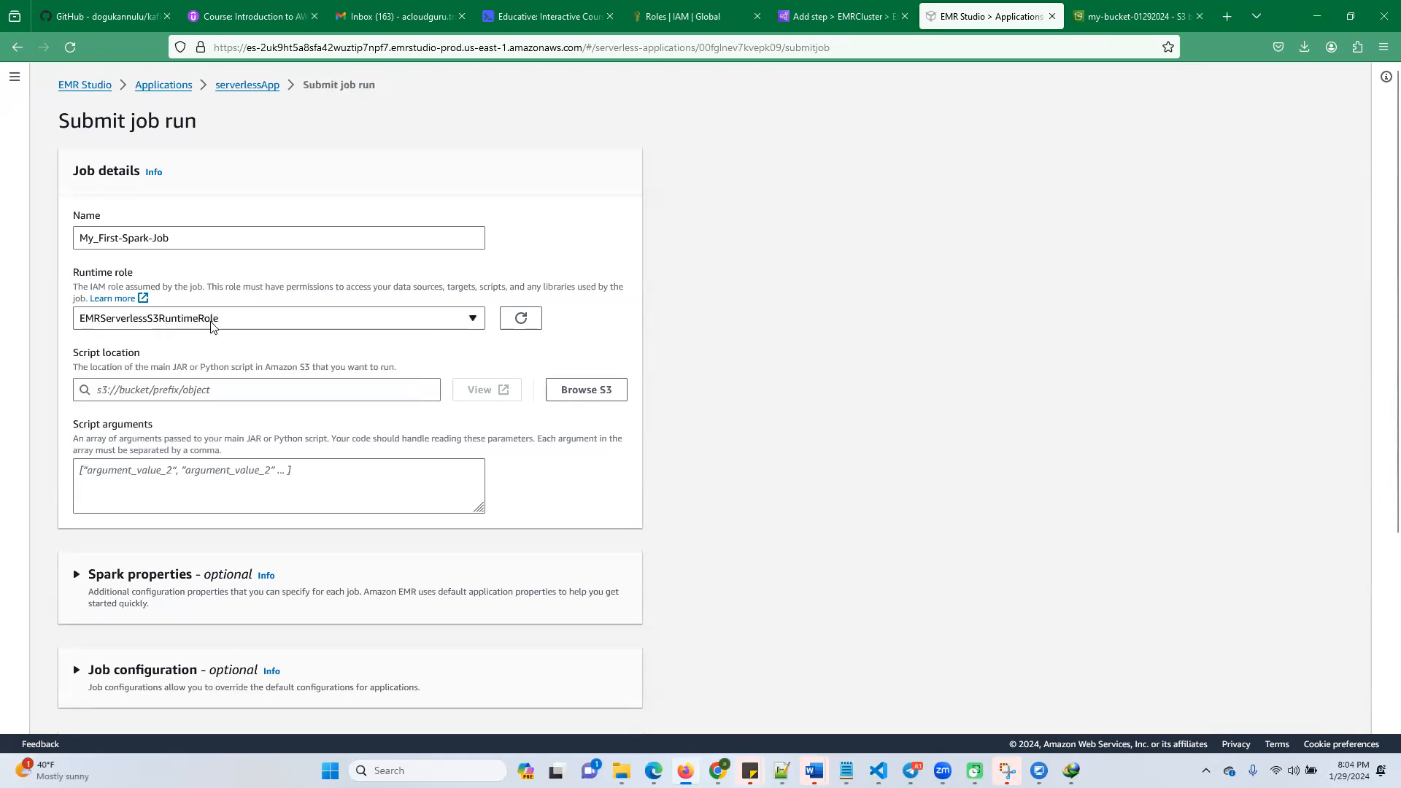
Review the lab's instructions for creating the Serverless application and running a task, including the job name, runtime role and script location
left_click(826, 19)
left_click(547, 16)
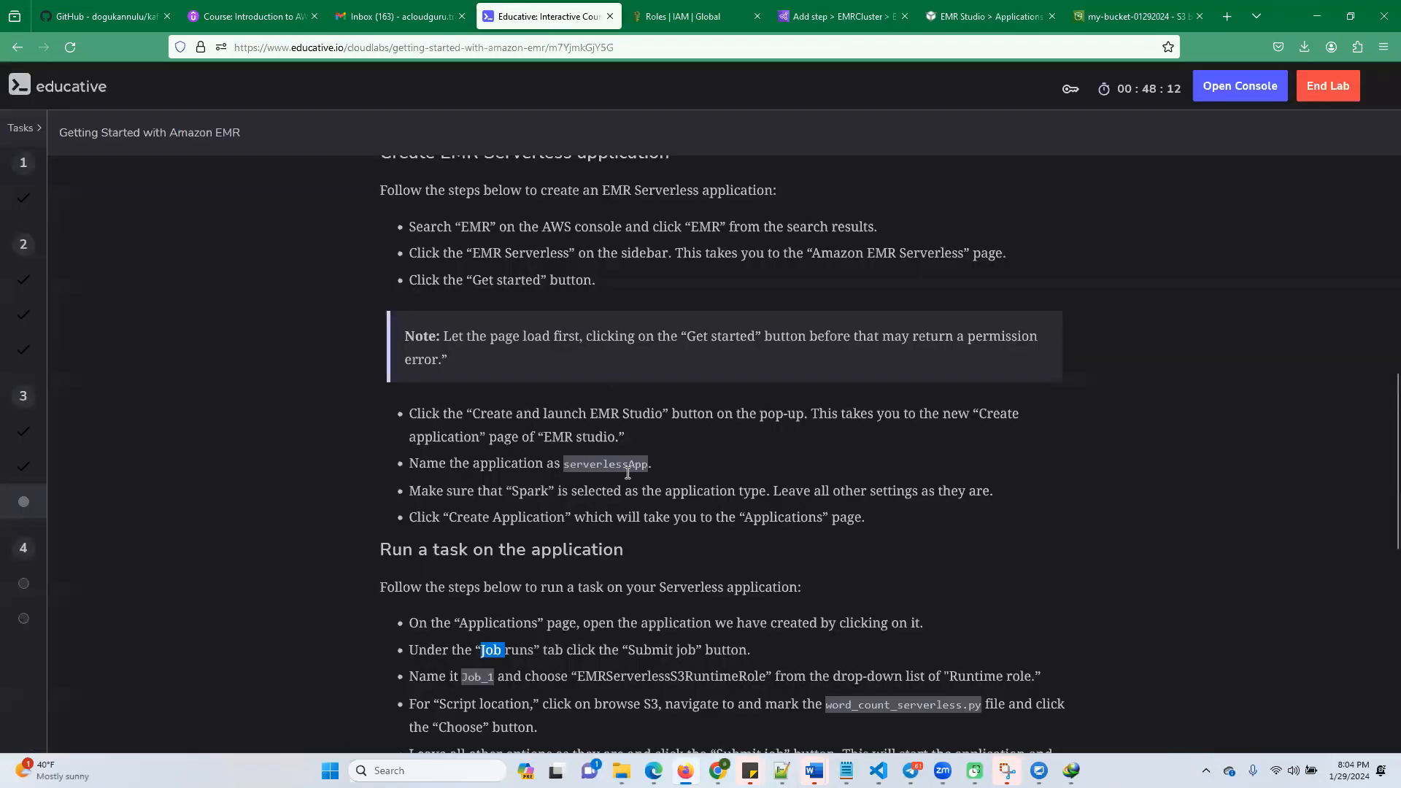
scroll(606, 491, "down", 3)
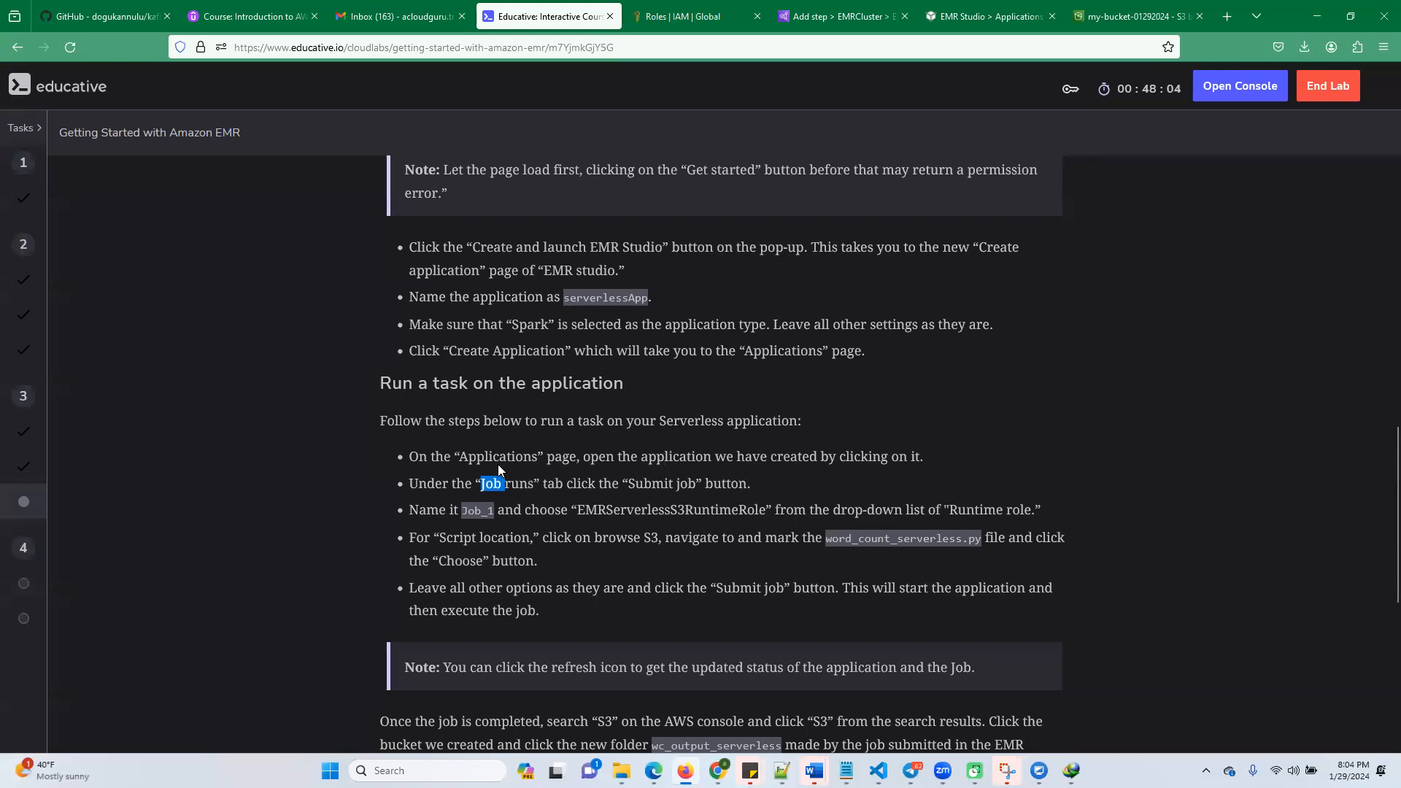
left_click(492, 483)
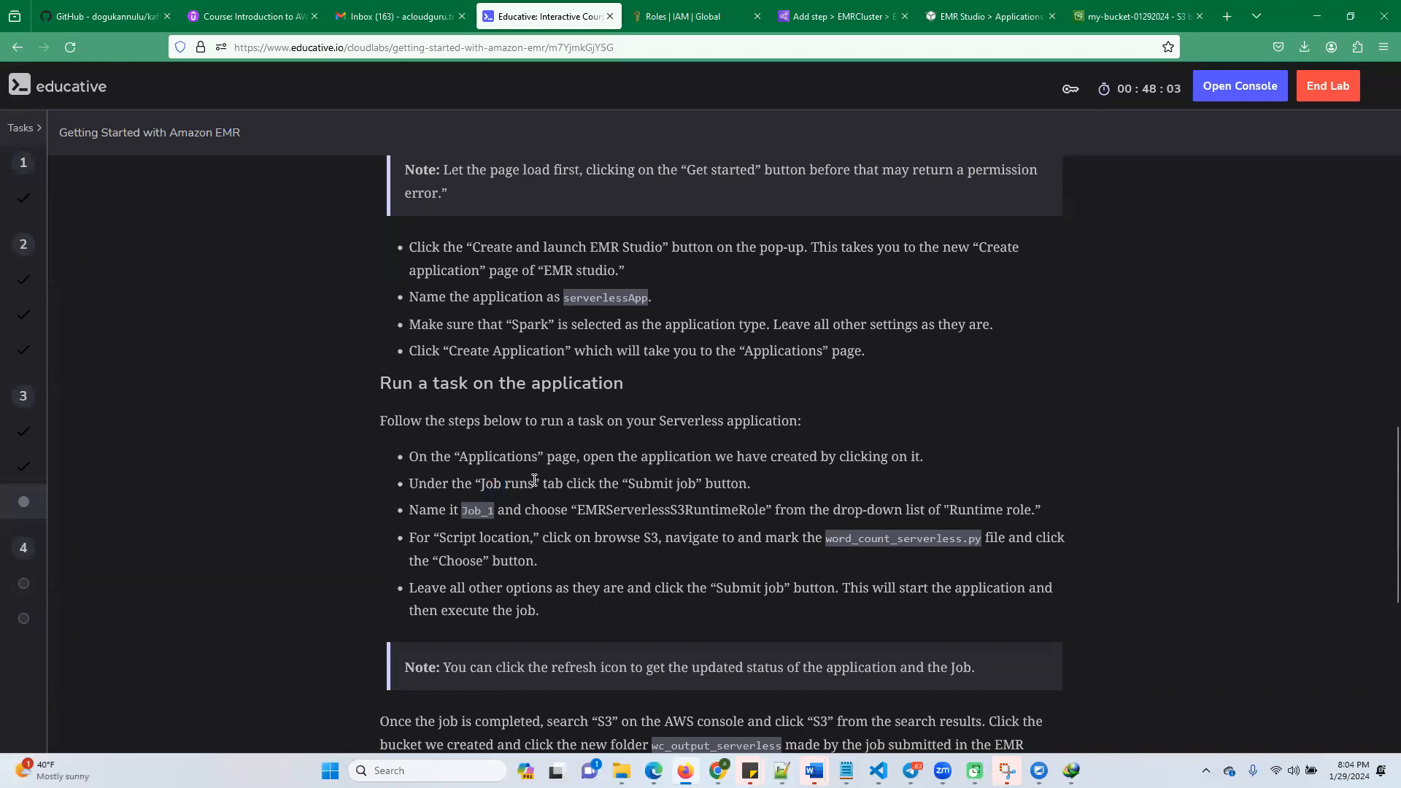
double_click(624, 511)
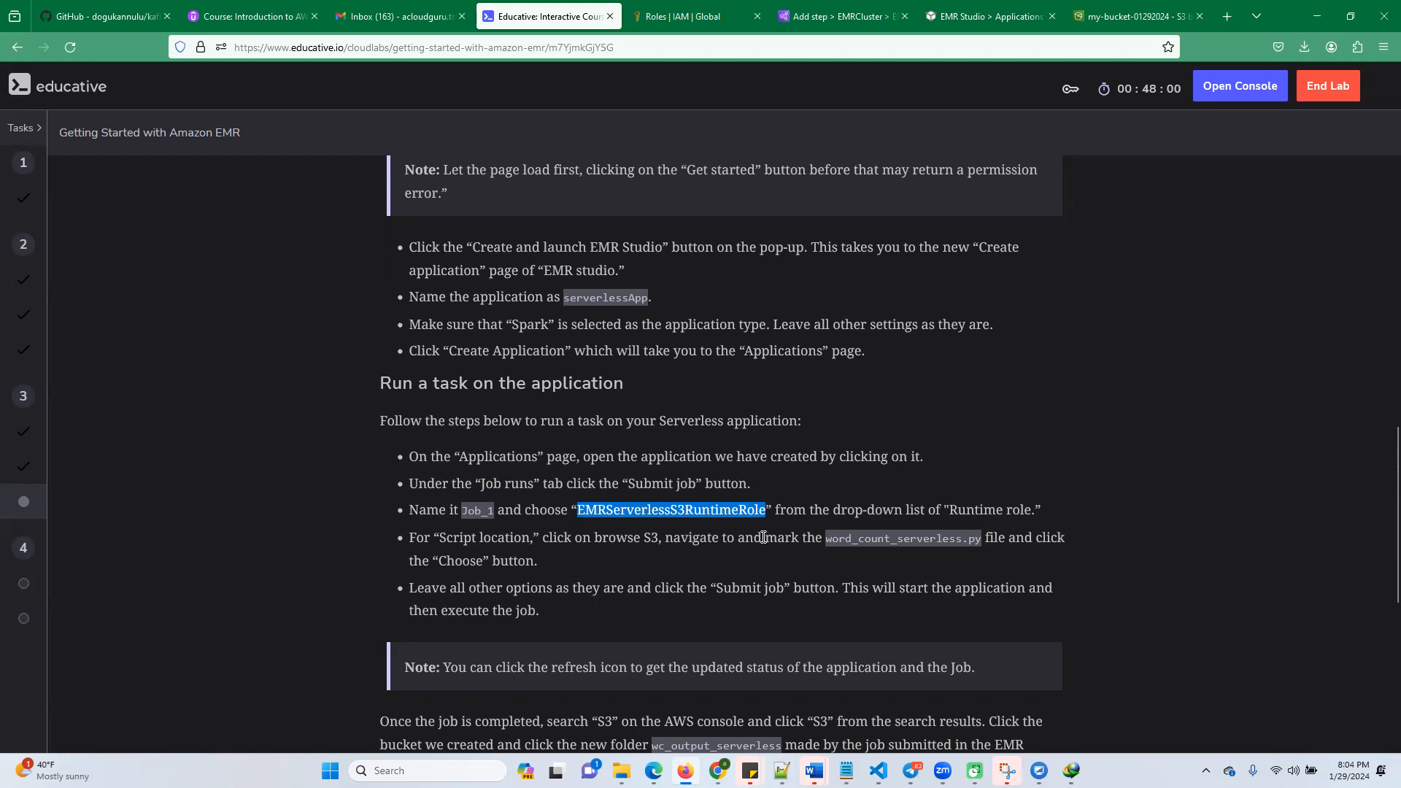
scroll(761, 535, "down", 1)
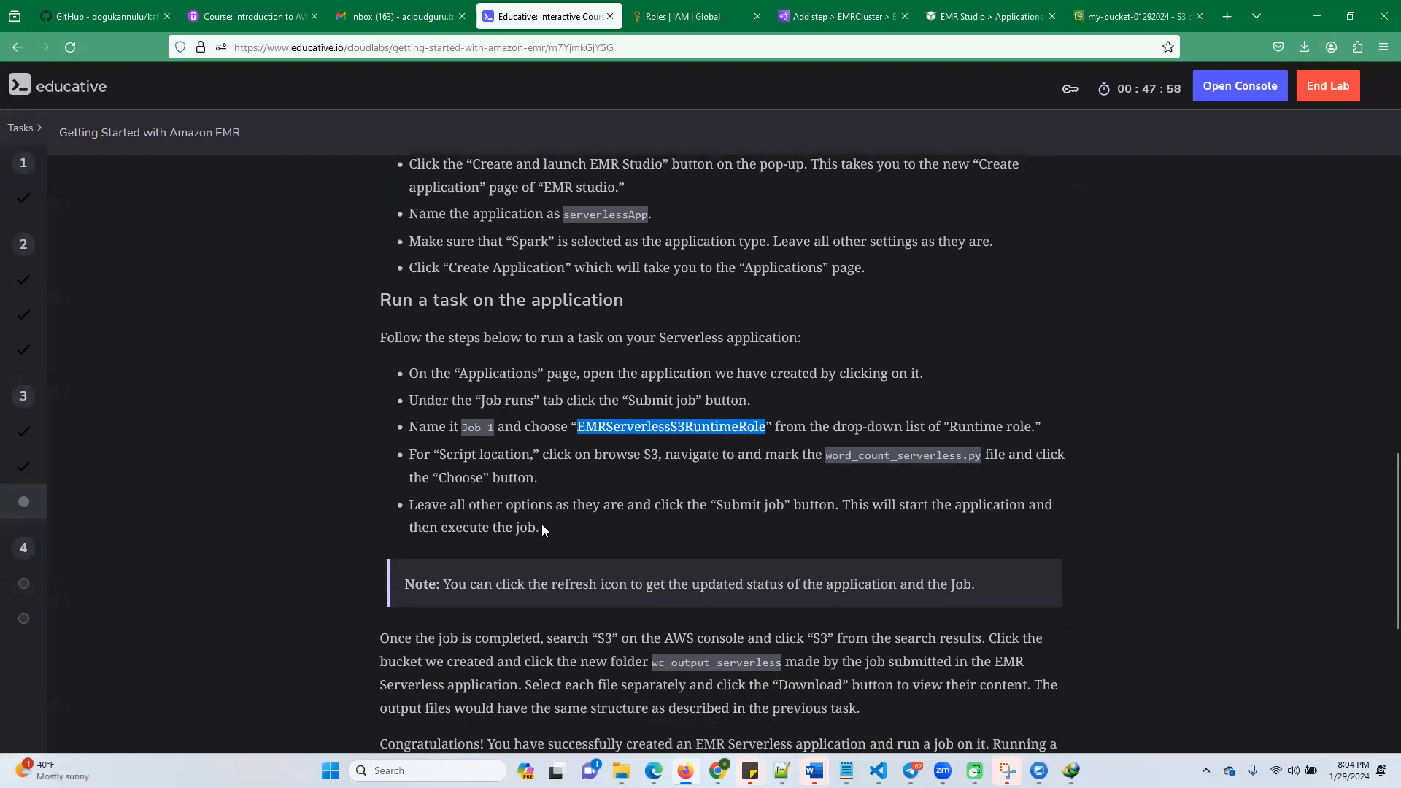
scroll(557, 500, "up", 2)
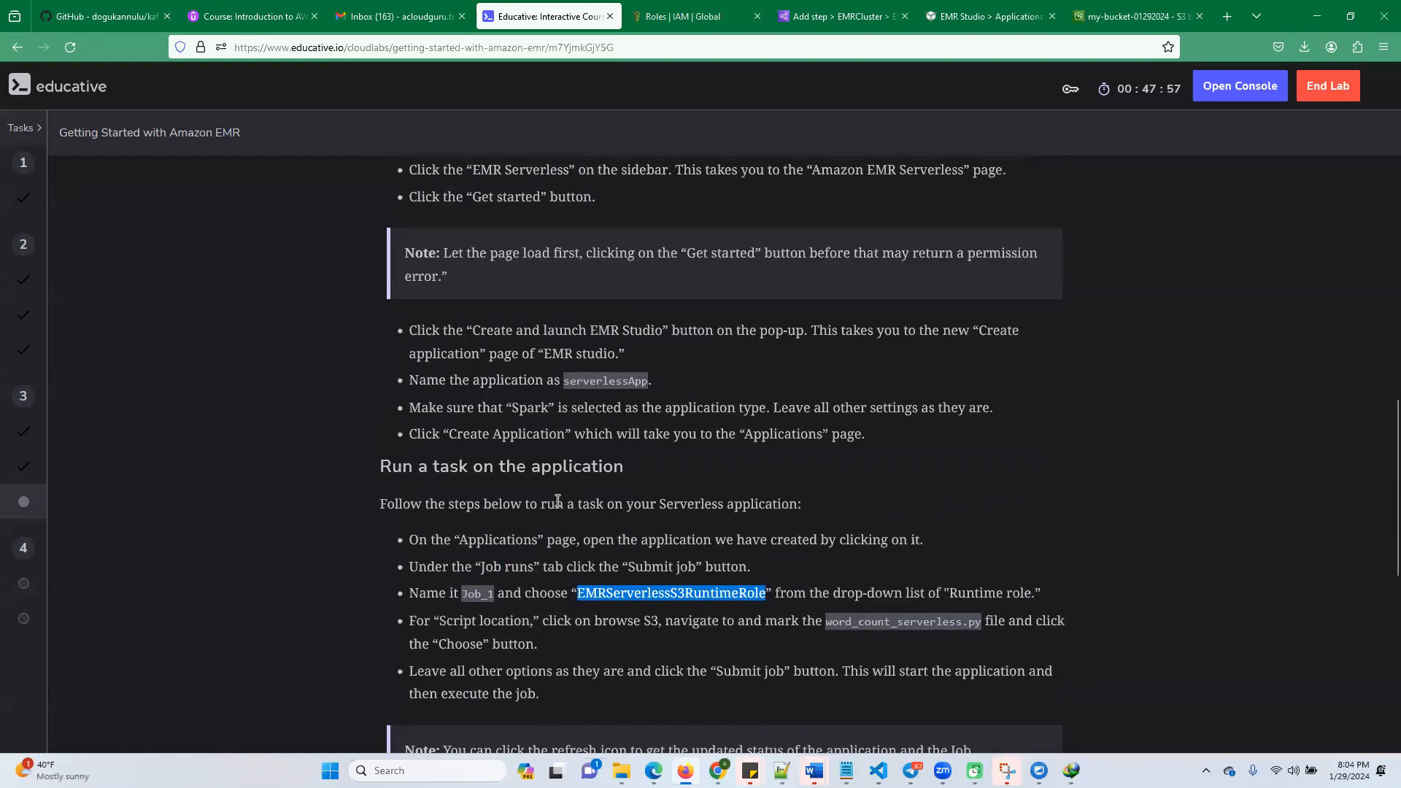
double_click(582, 381)
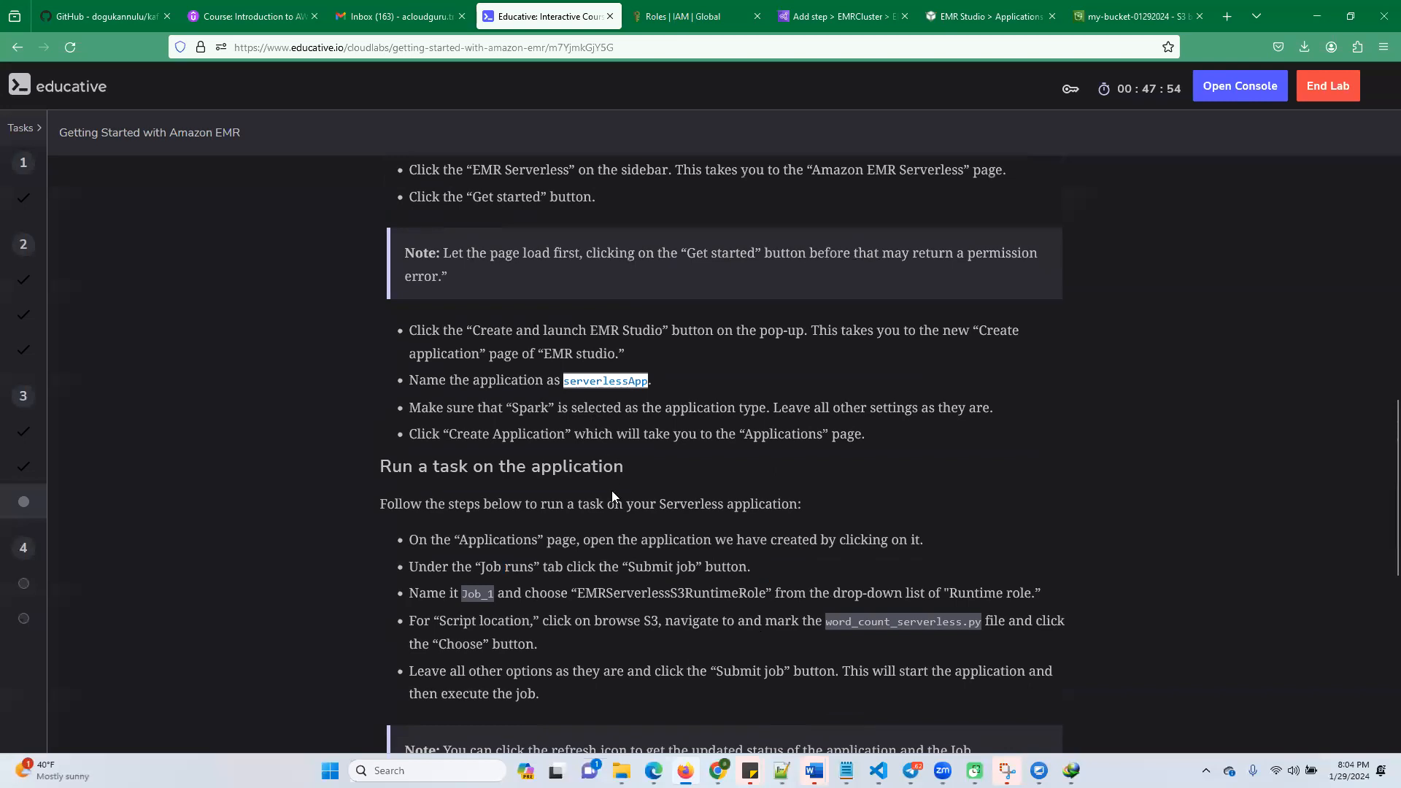
scroll(612, 491, "up", 3)
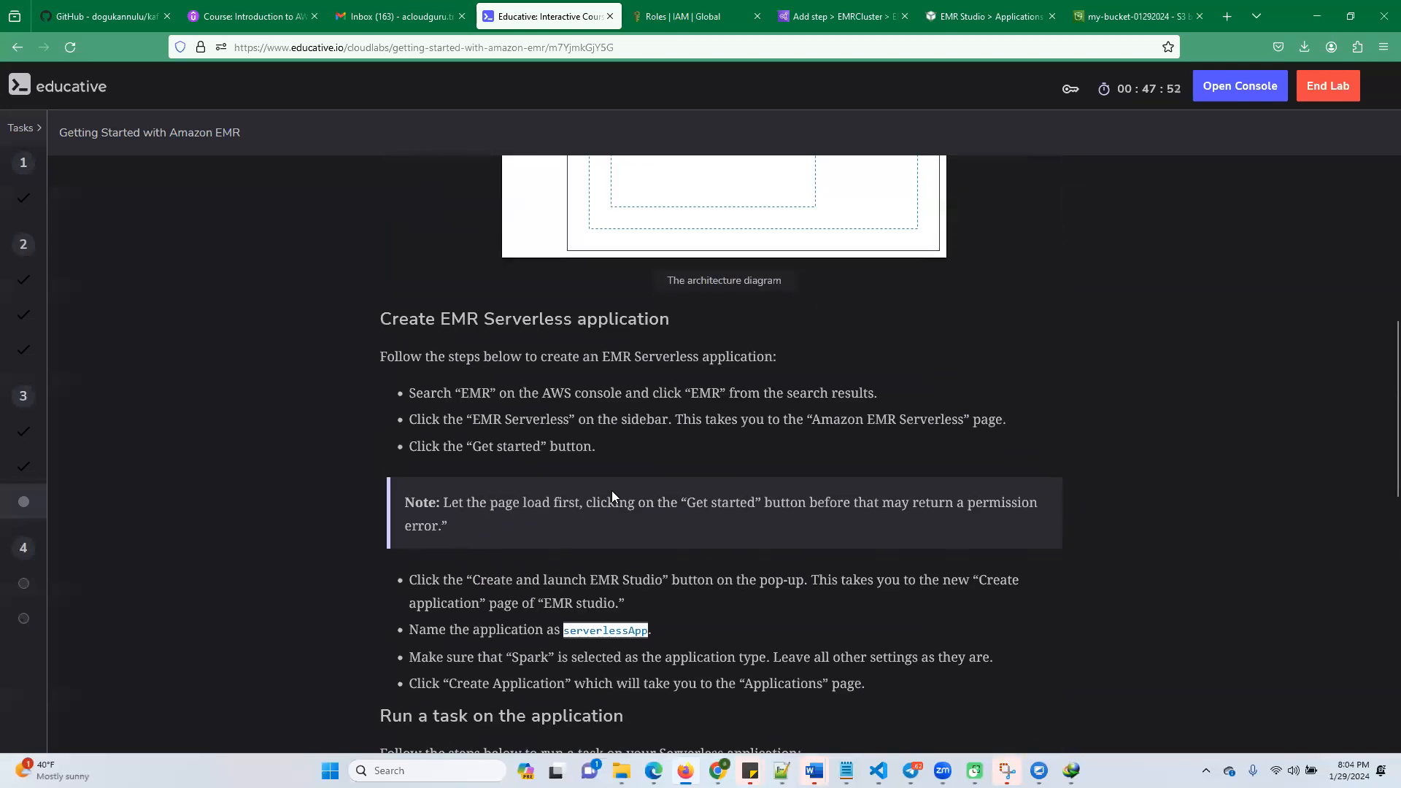
scroll(625, 504, "down", 2)
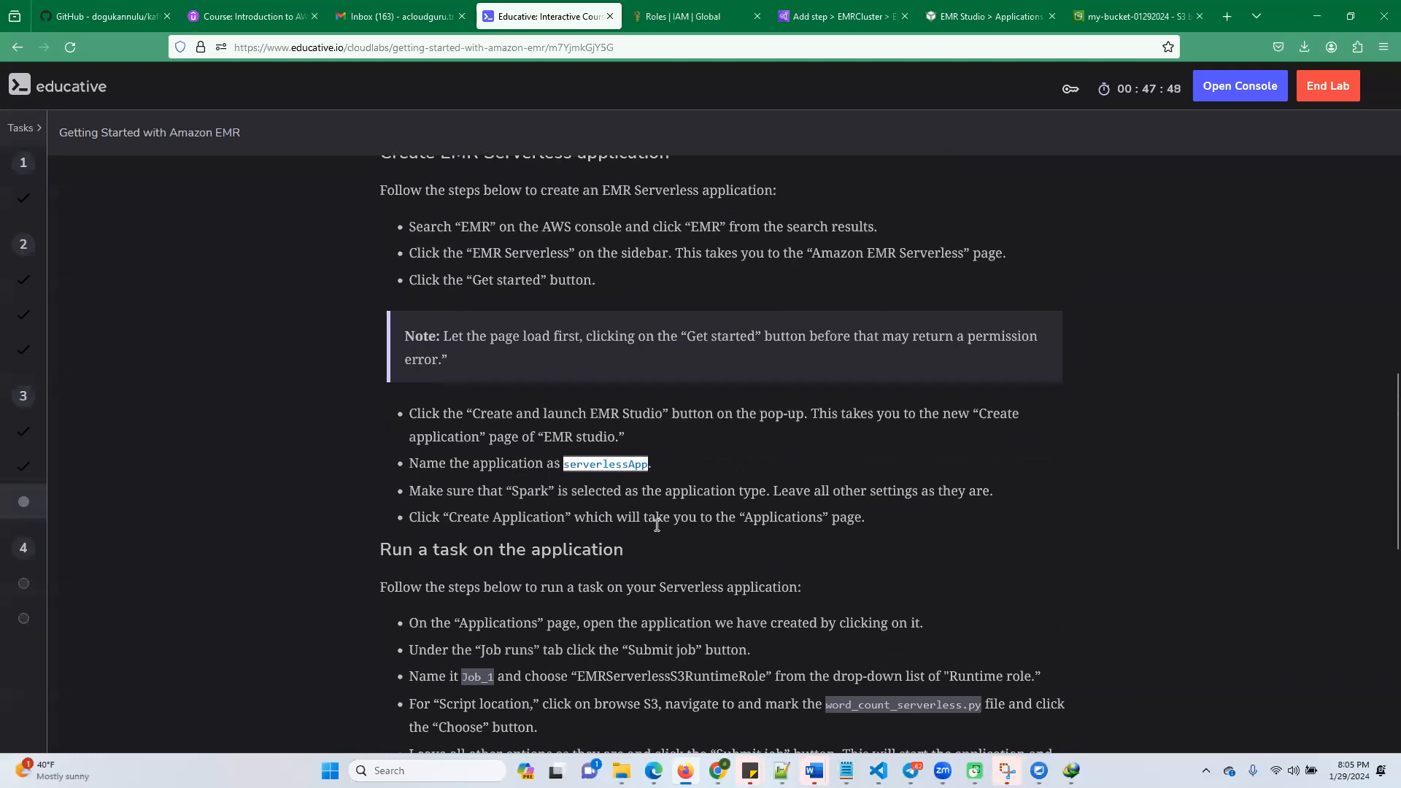
scroll(657, 525, "down", 1)
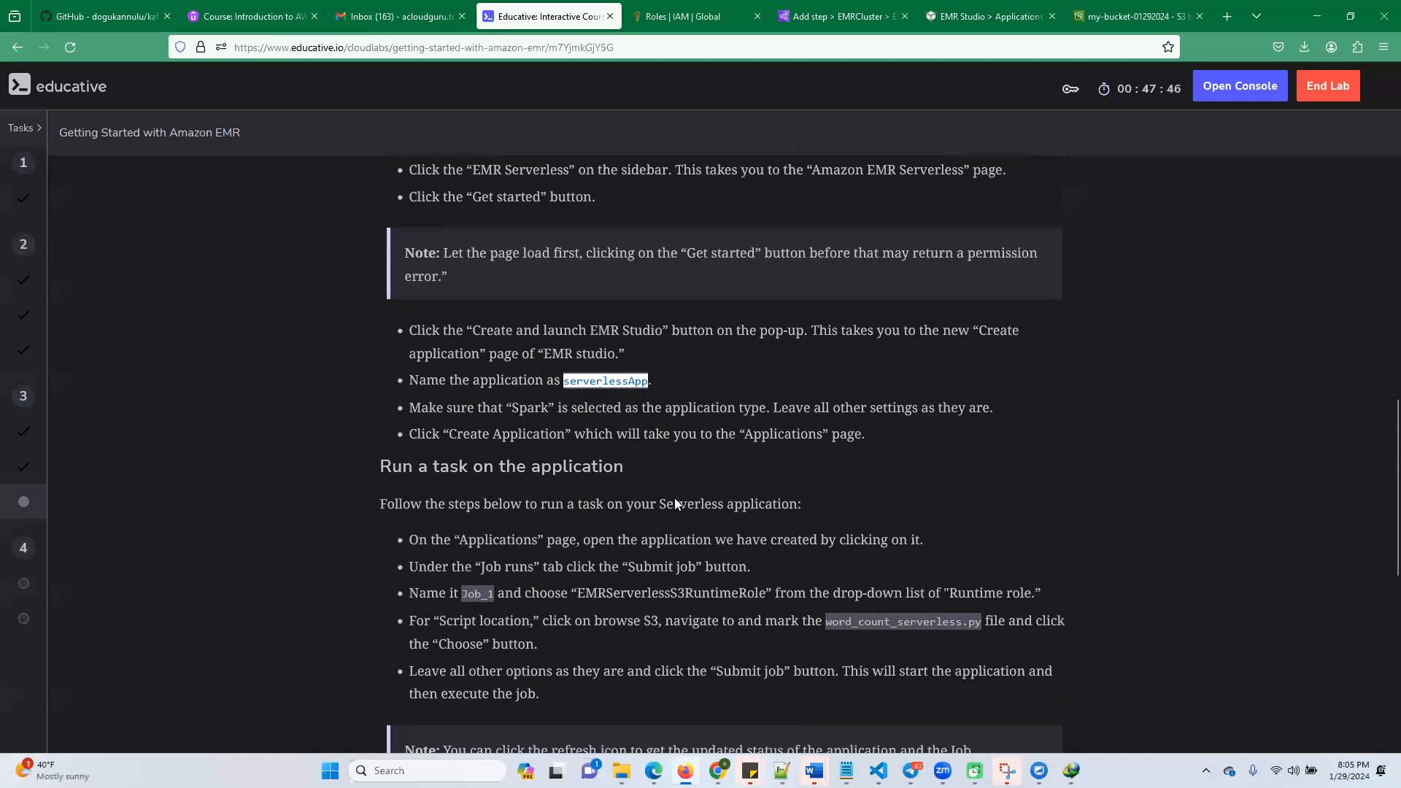
Set the job run's script location to word_count_serverless.py from the my-bucket-01292024 bucket in the Submit job run form
left_click(971, 16)
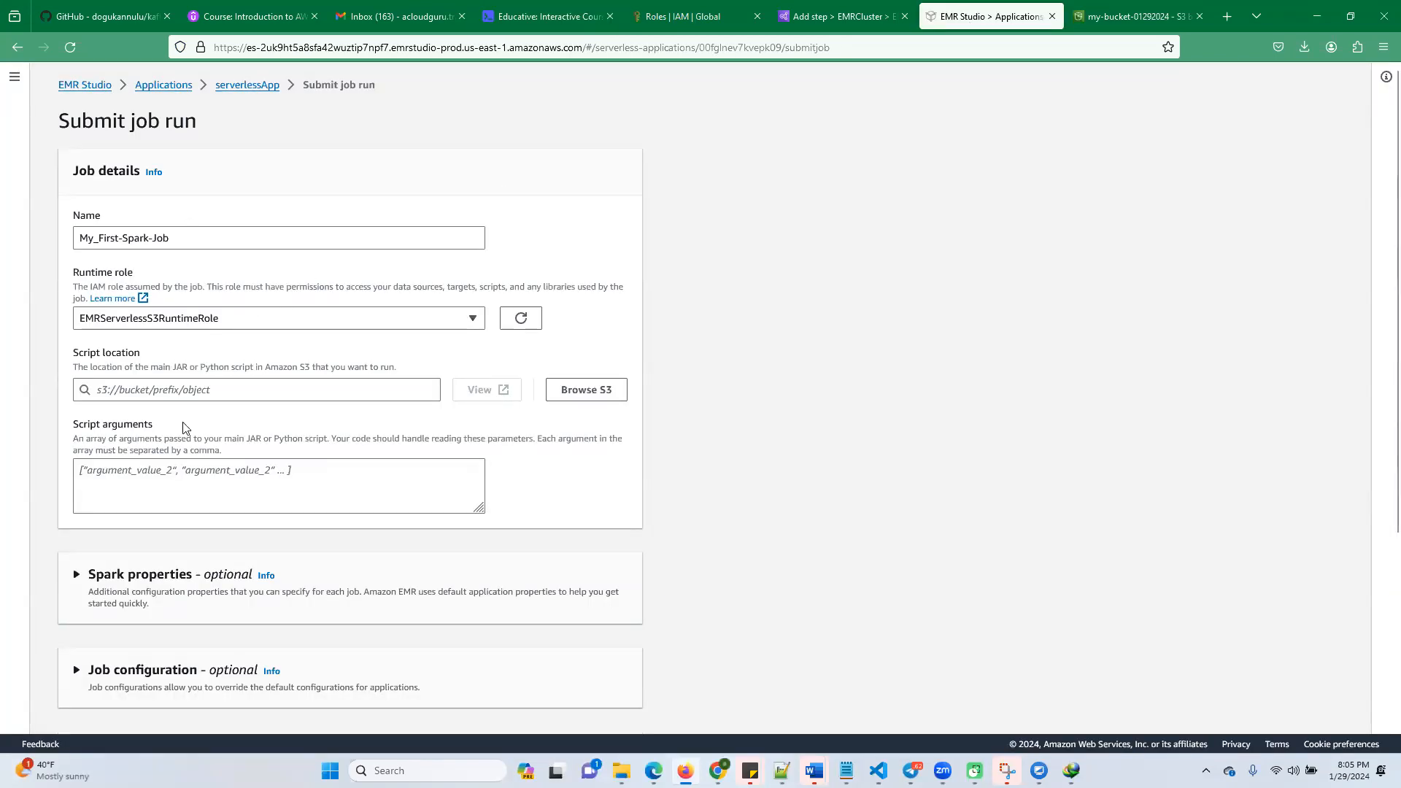
left_click(573, 394)
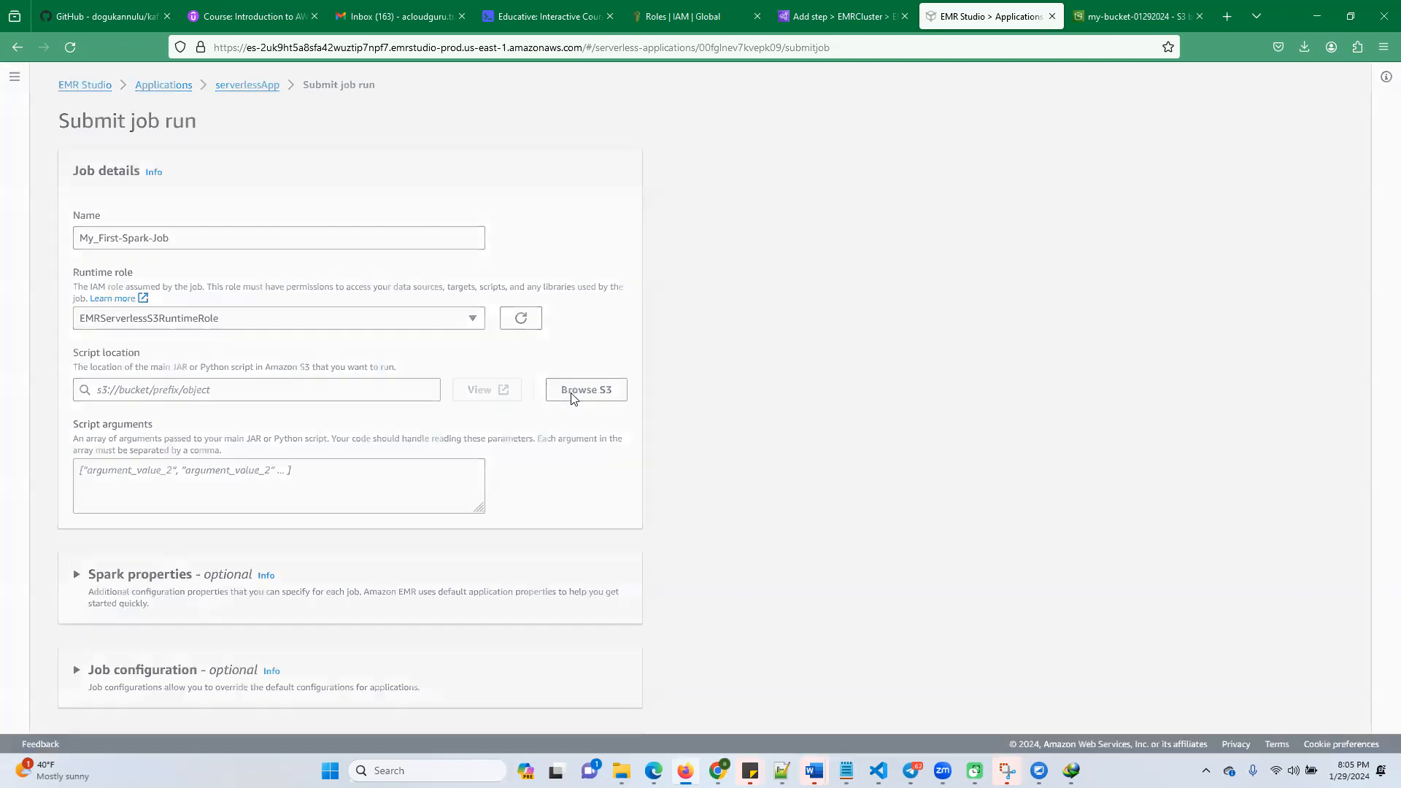
left_click(125, 507)
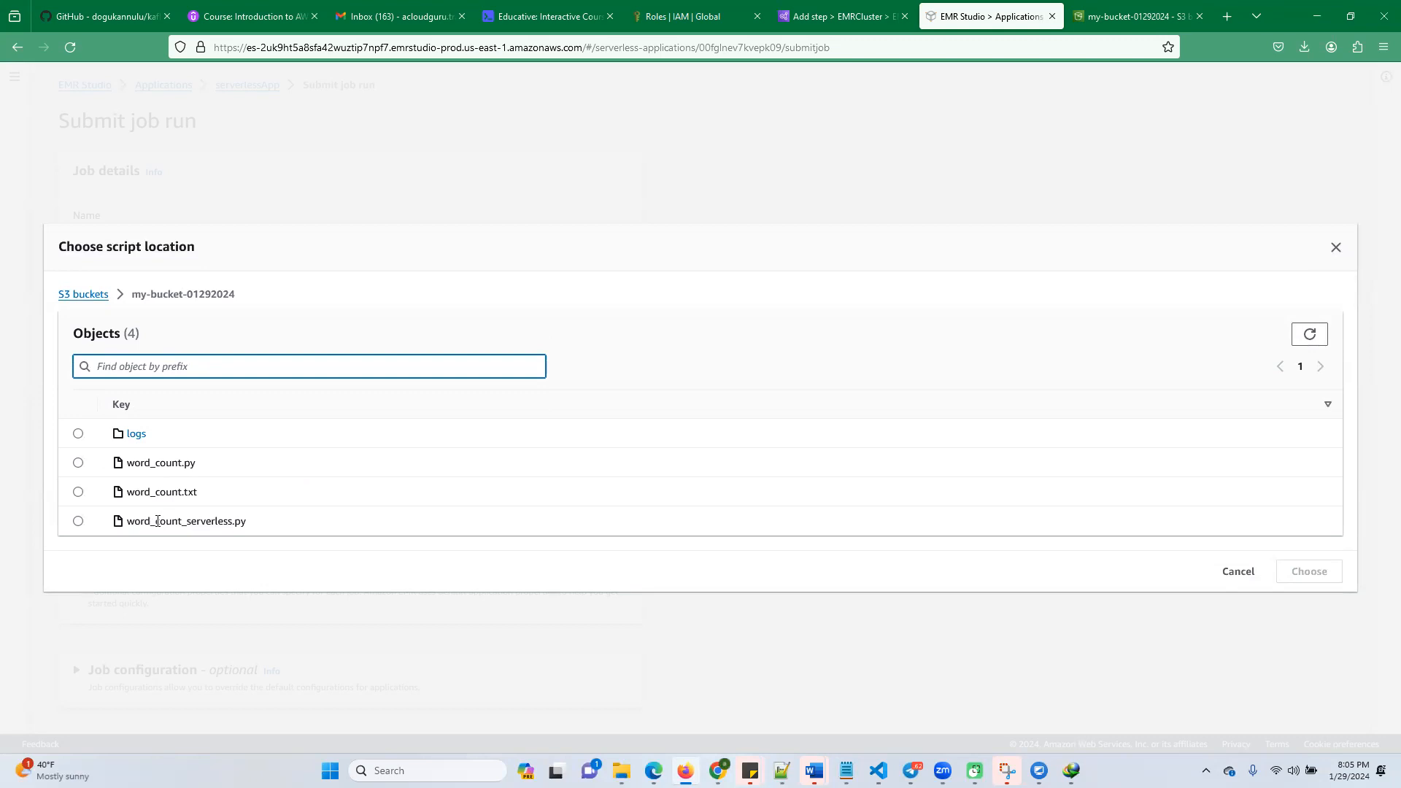
left_click(78, 521)
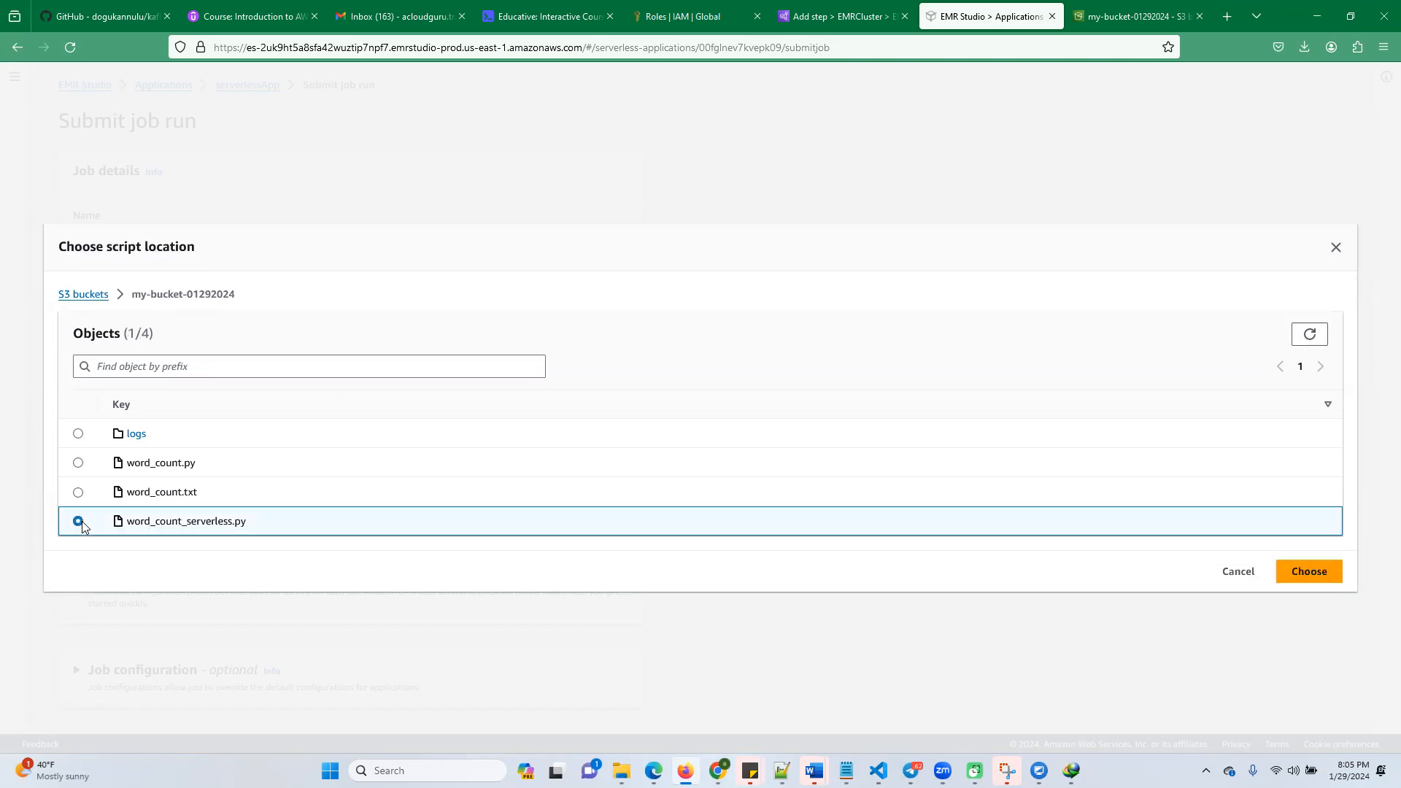
left_click(1307, 571)
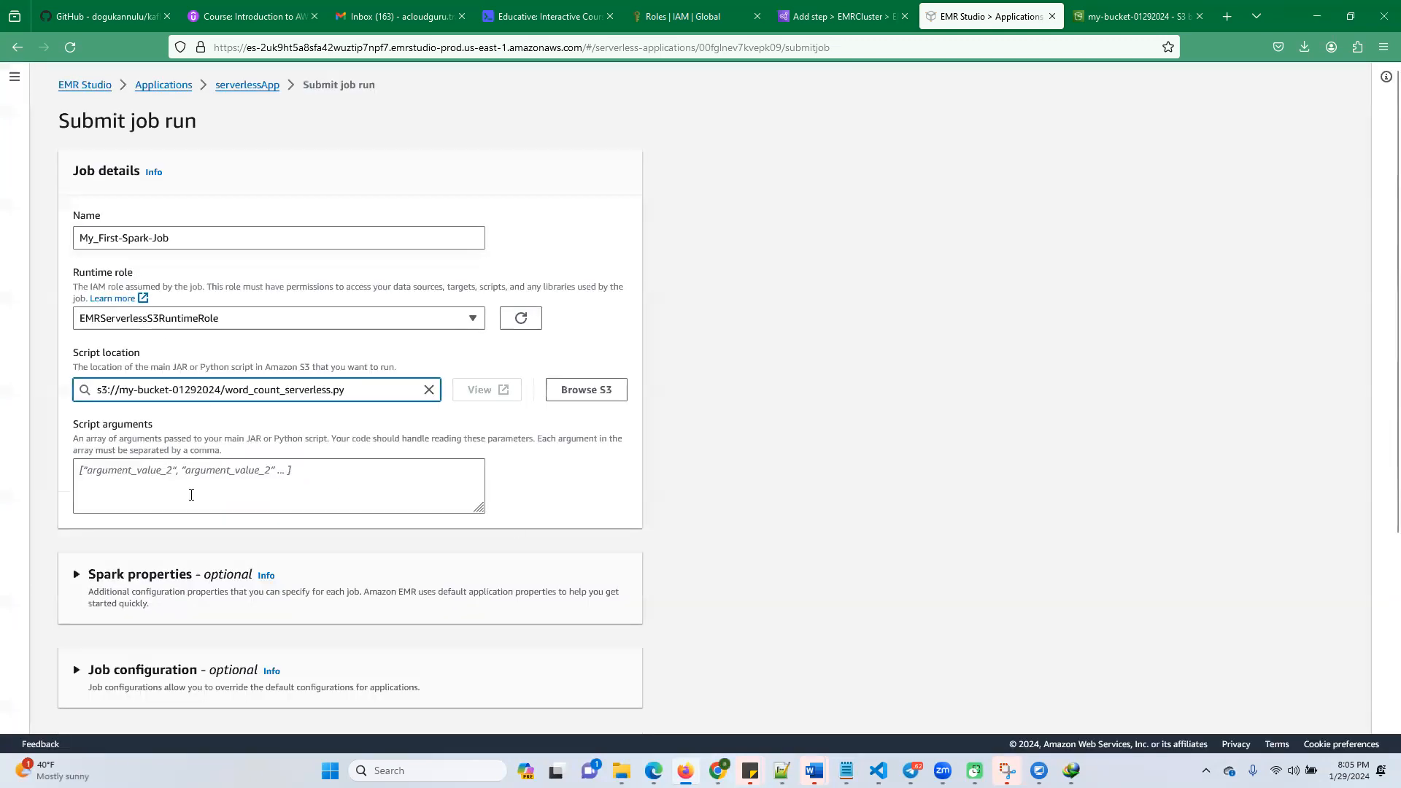
Submit the My_First-Spark-Job run on serverlessApp, leaving all optional settings at their defaults
scroll(192, 495, "down", 4)
scroll(215, 497, "up", 4)
scroll(521, 617, "down", 4)
left_click(594, 696)
scroll(548, 606, "down", 4)
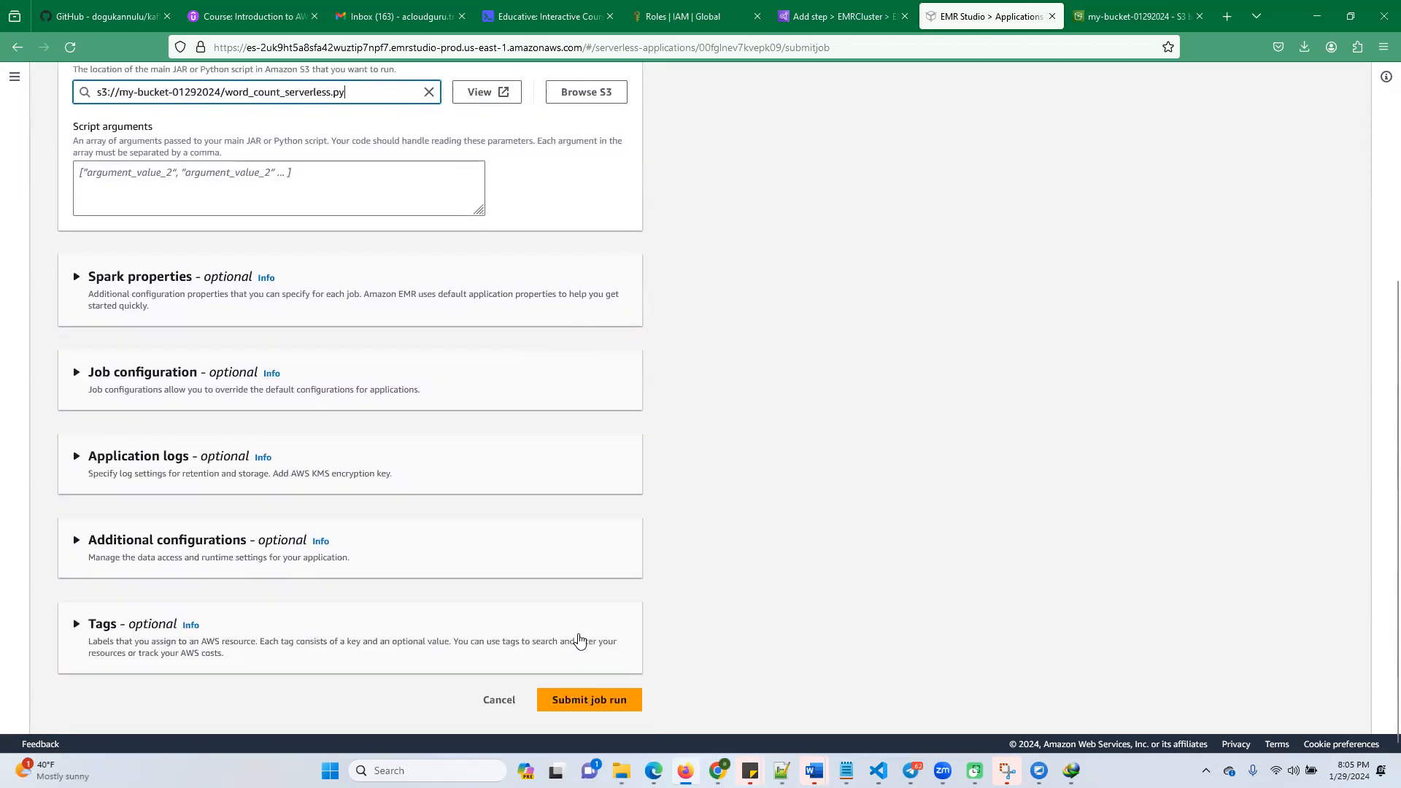
left_click(598, 698)
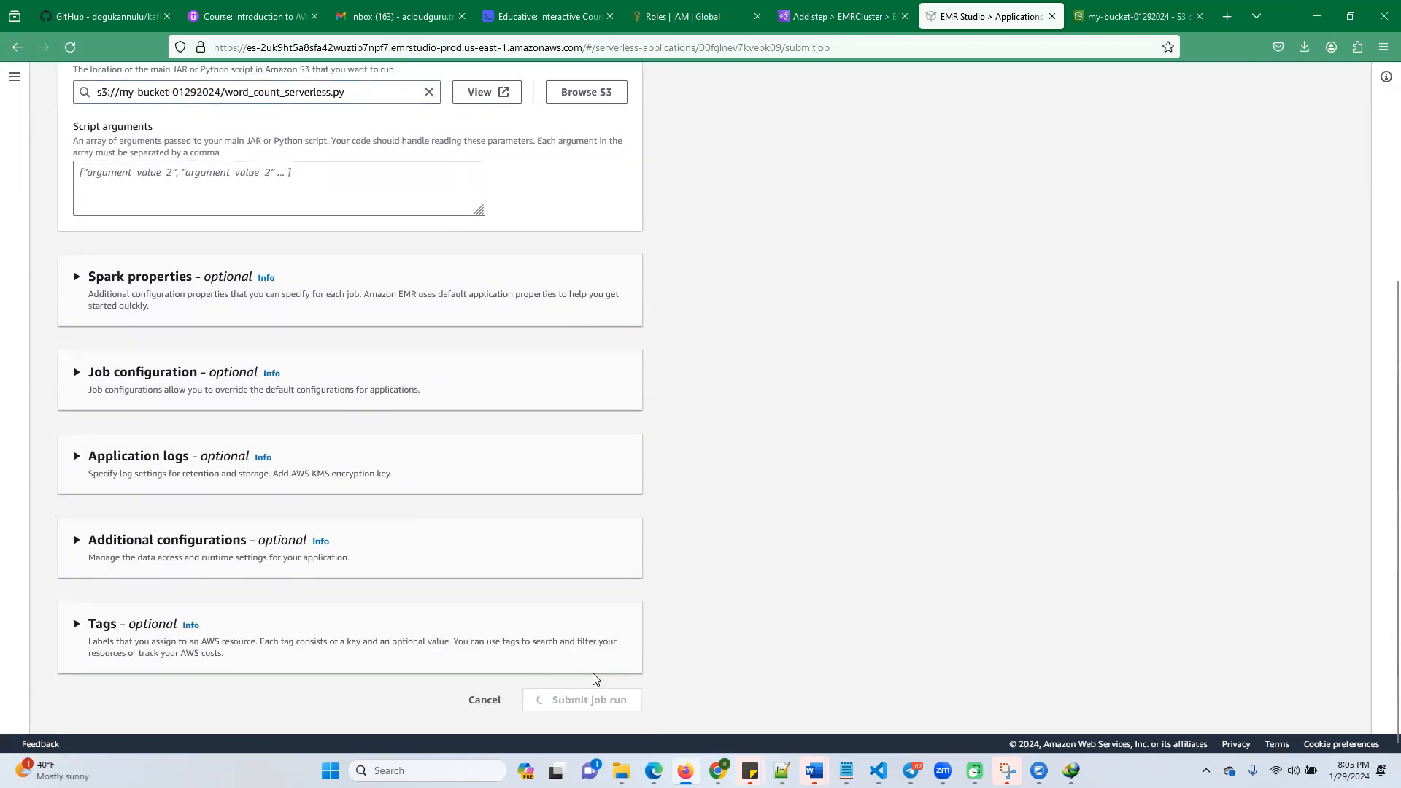
Monitor the run status of My_First-Spark-Job by repeatedly refreshing the job runs list of serverlessApp
scroll(657, 485, "down", 1)
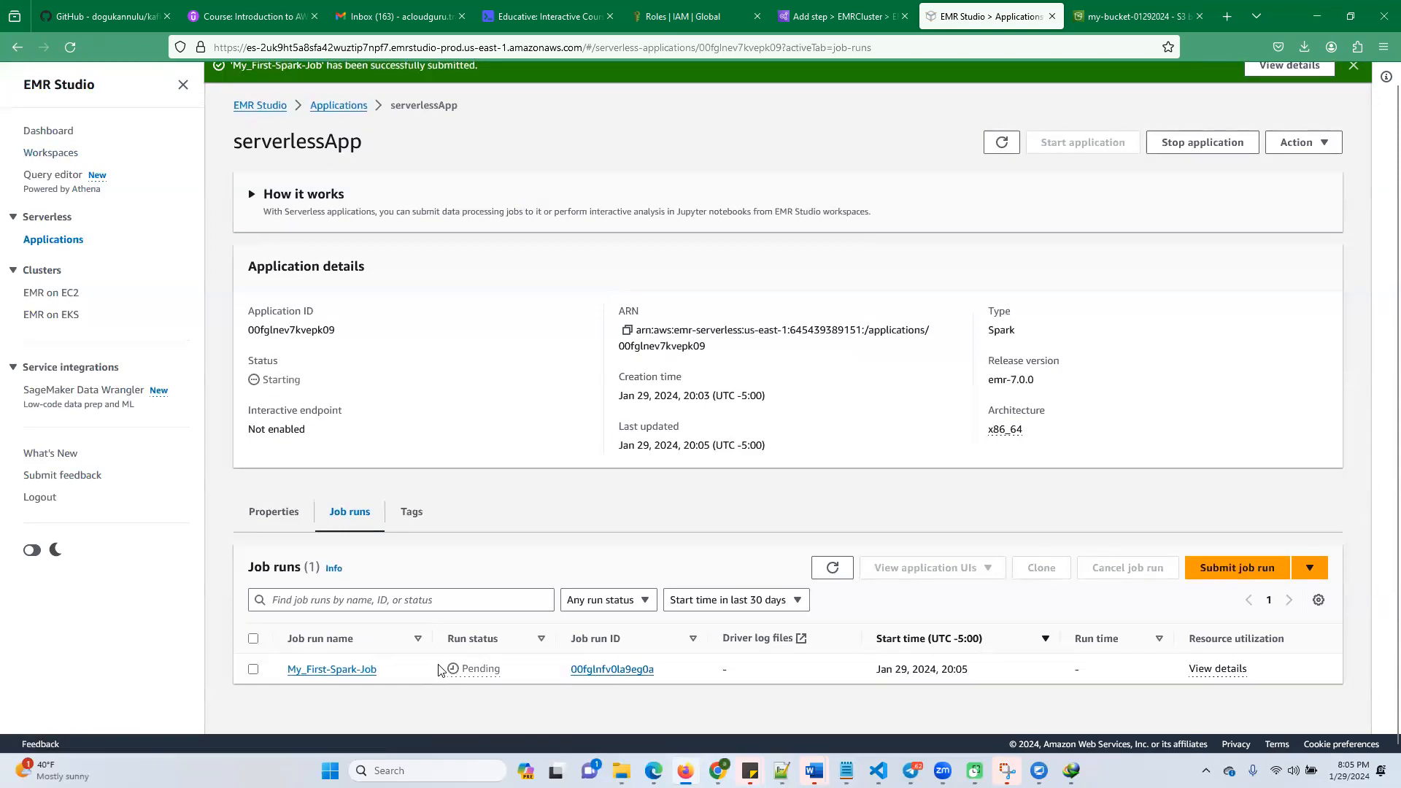
scroll(438, 669, "down", 1)
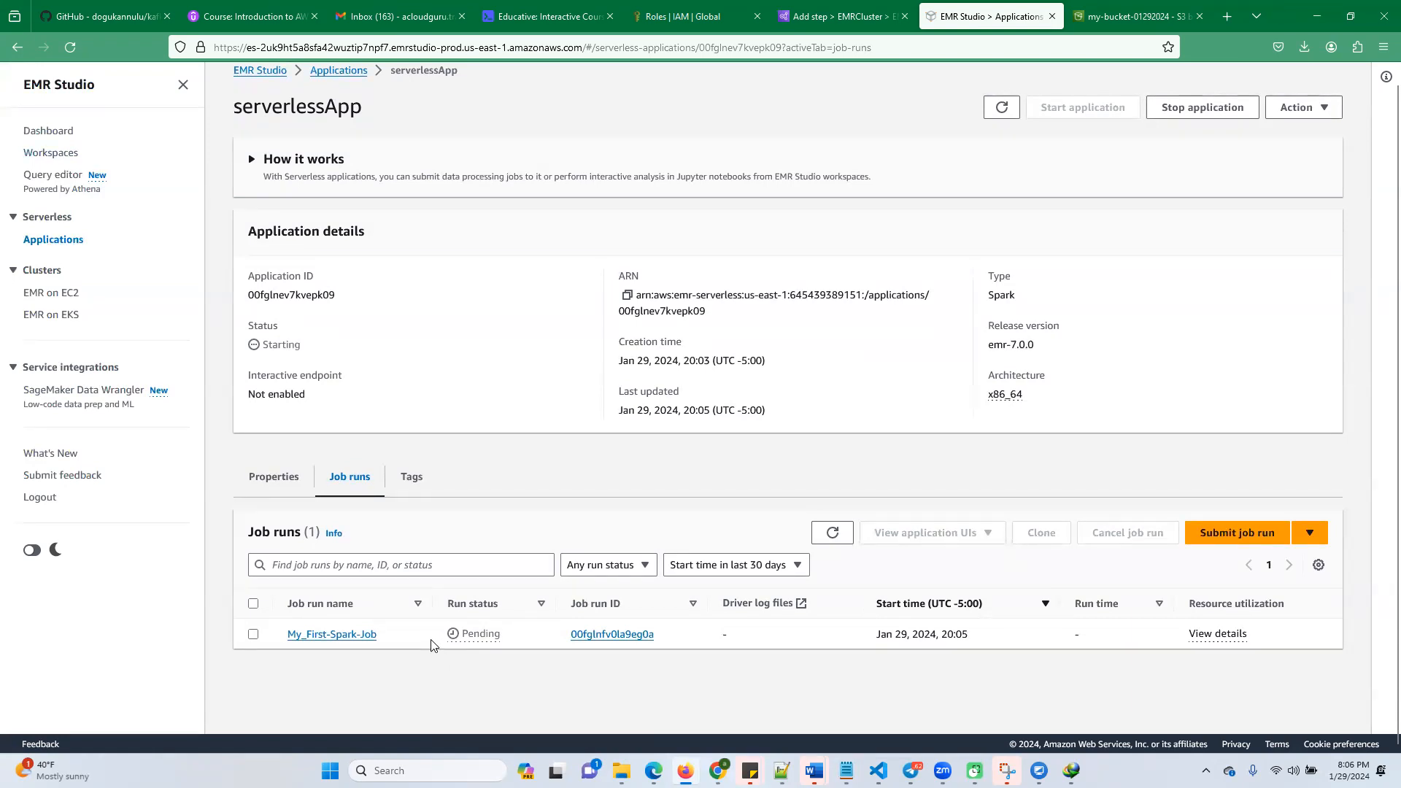
left_click(833, 535)
left_click(833, 535)
left_click(833, 534)
left_click(833, 535)
left_click(833, 535)
scroll(494, 430, "up", 1)
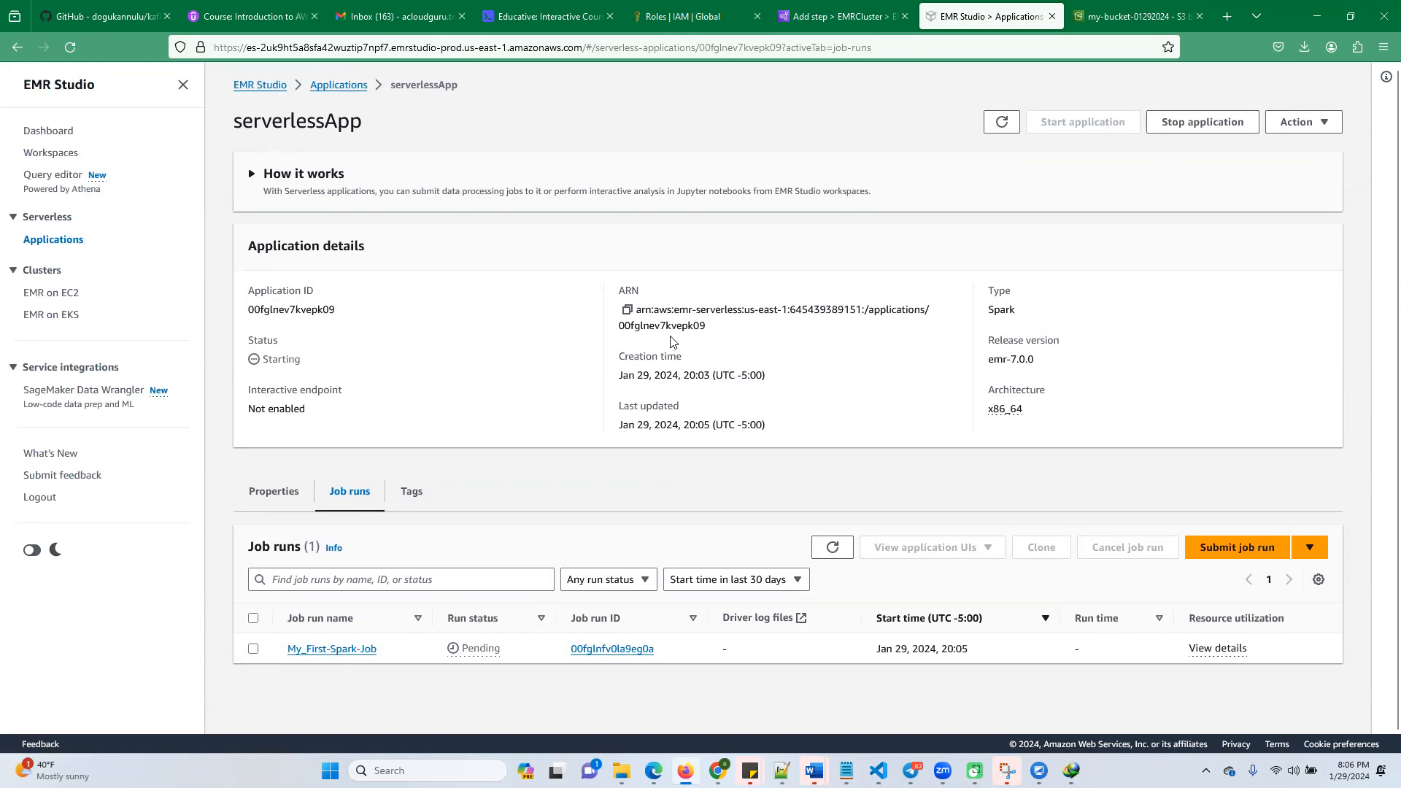
left_click(835, 552)
left_click(836, 555)
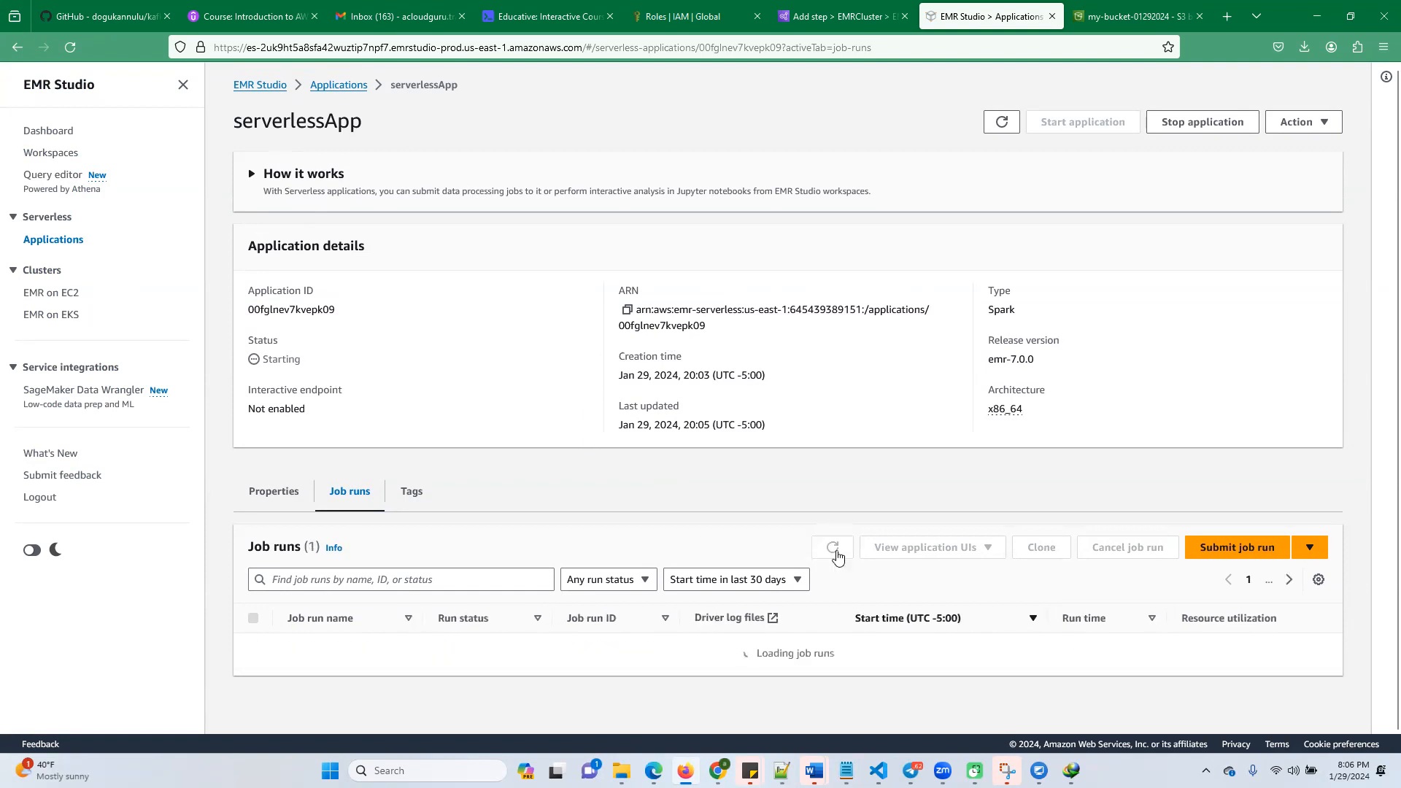
left_click(837, 555)
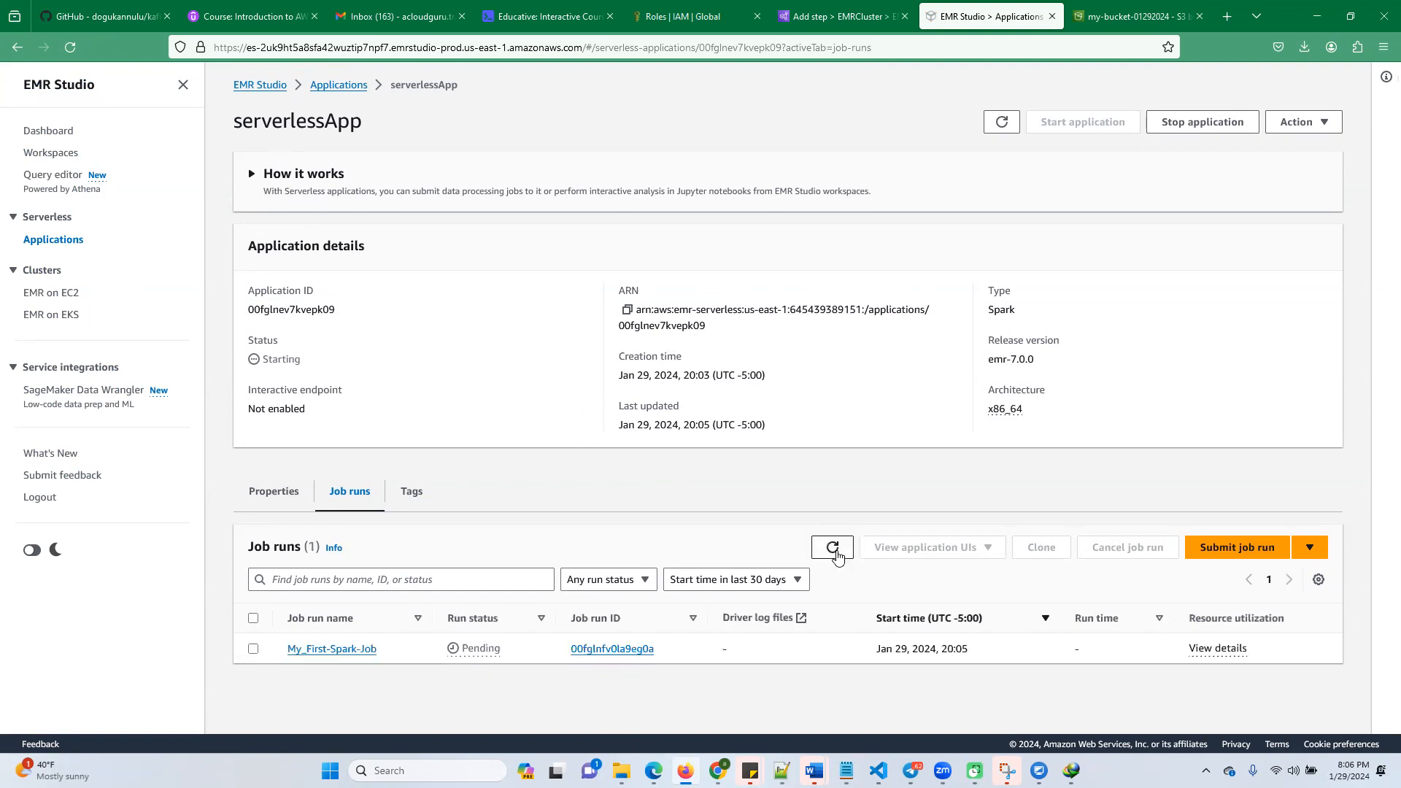
left_click(829, 553)
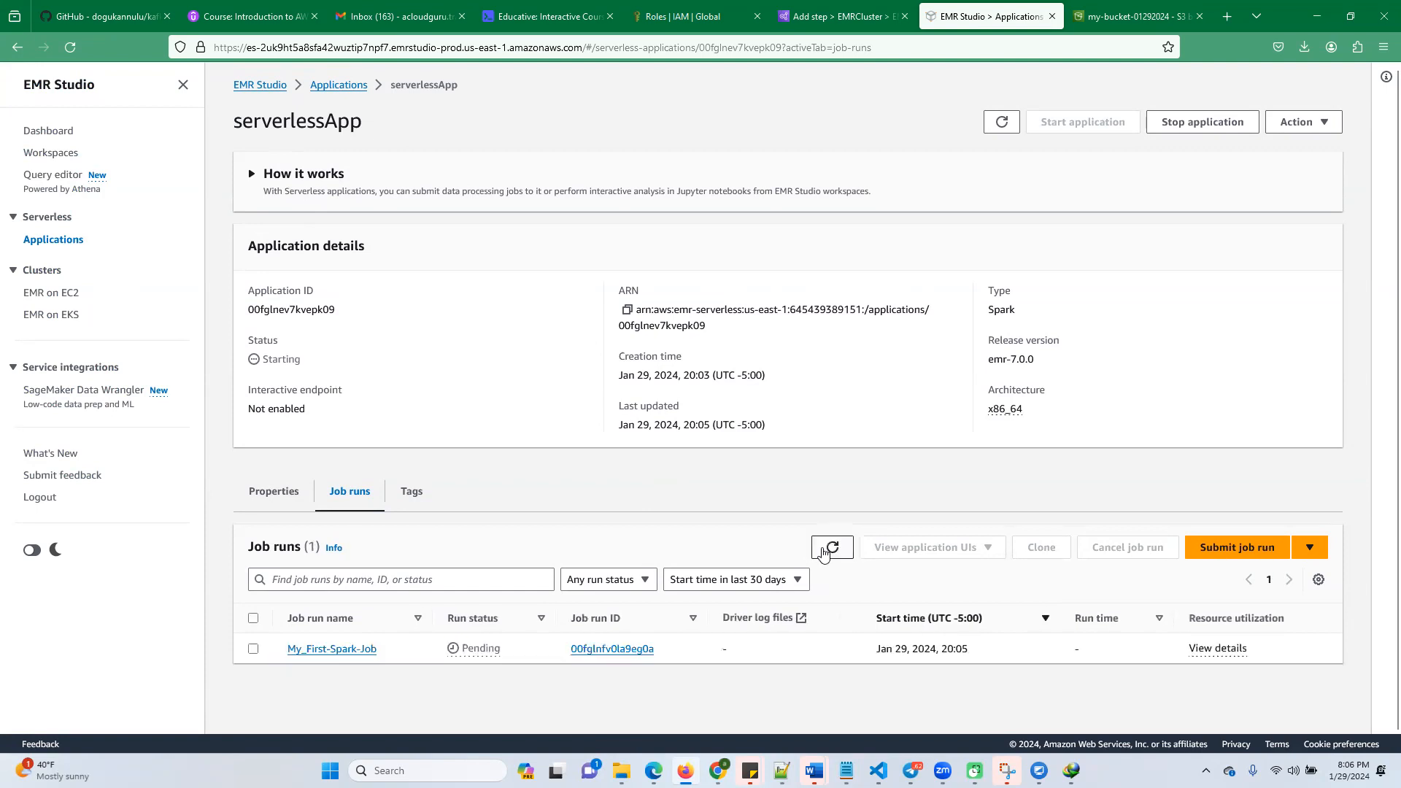
left_click(824, 553)
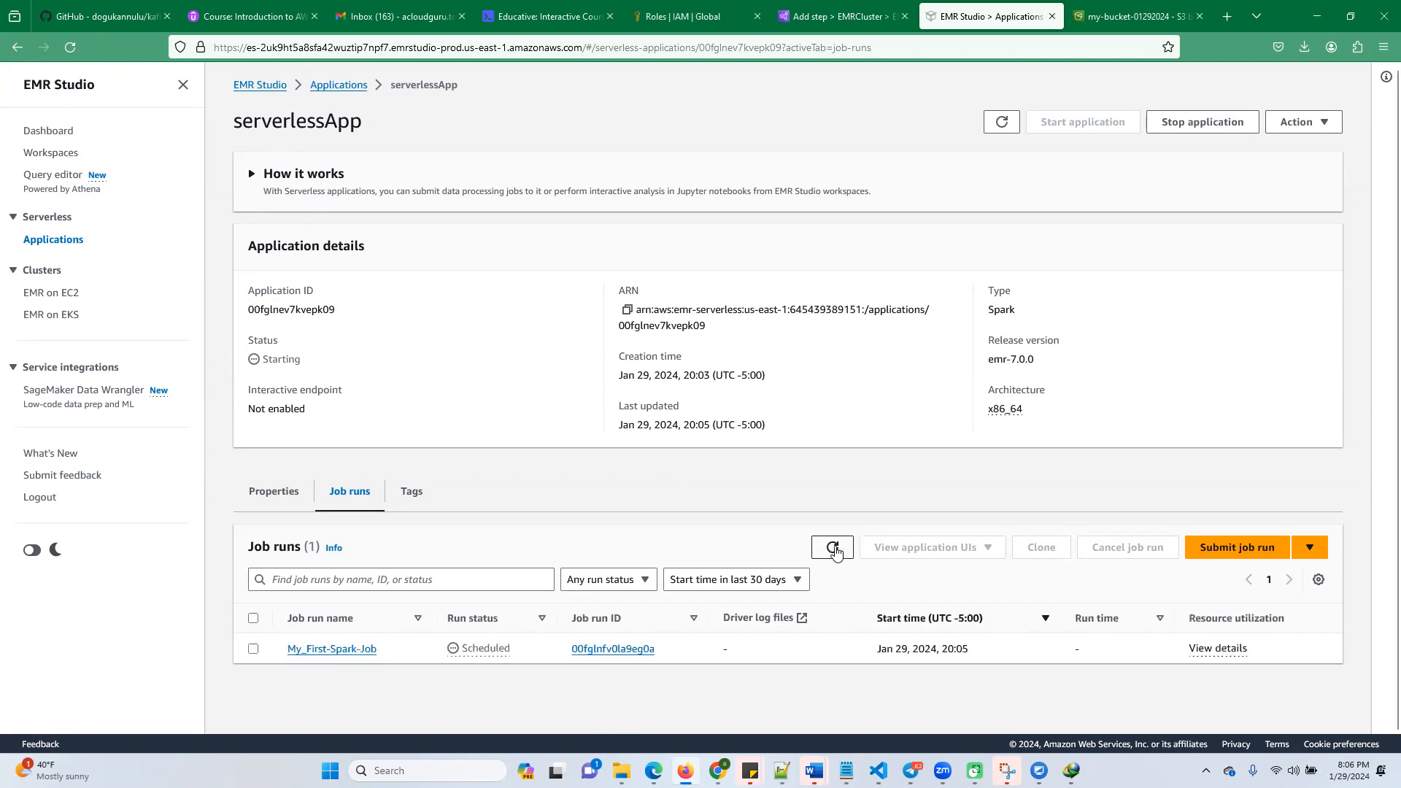
left_click(825, 554)
left_click(826, 552)
left_click(832, 550)
left_click(831, 554)
left_click(831, 554)
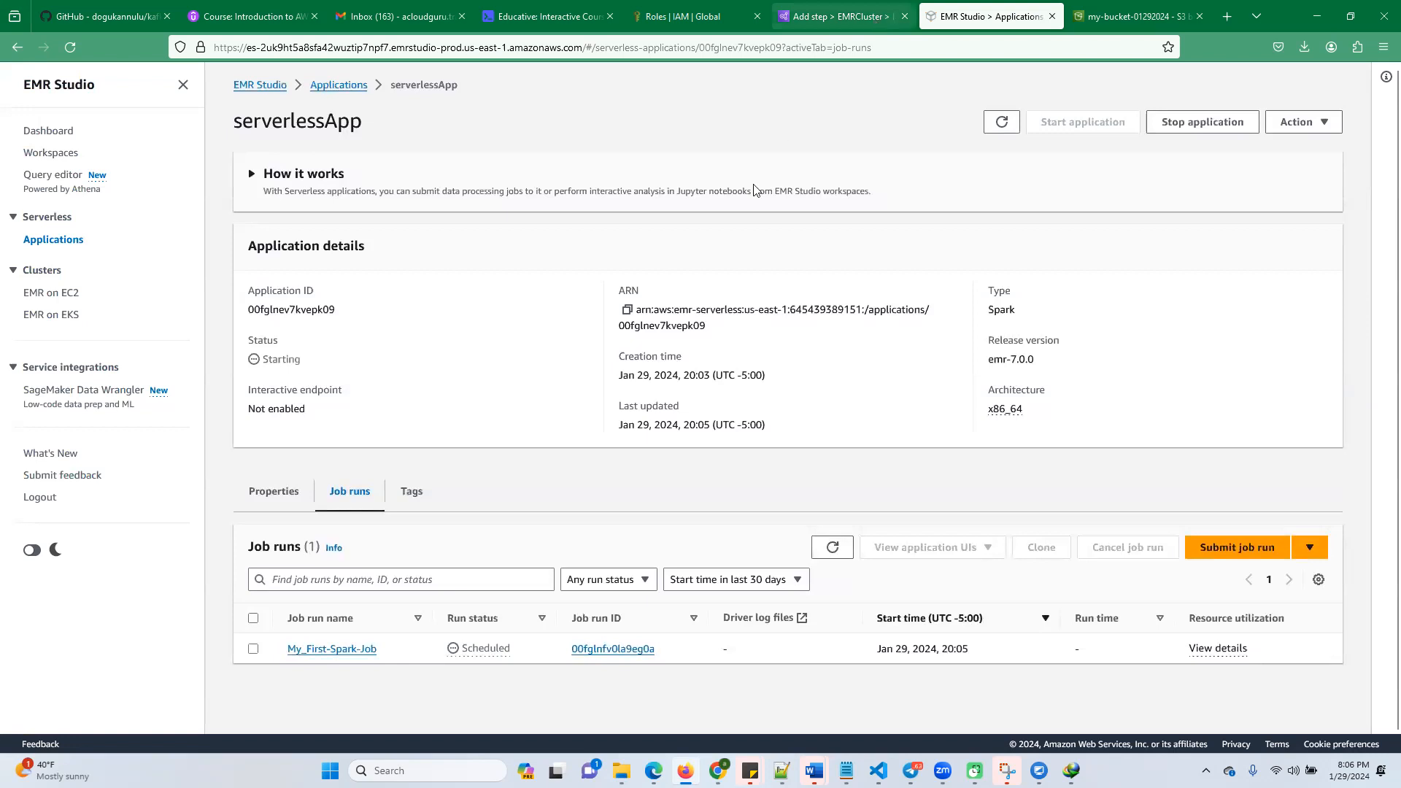
Read the lab's instructions on refreshing the job status and viewing the wc_output_serverless folder in S3
left_click(839, 16)
left_click(548, 16)
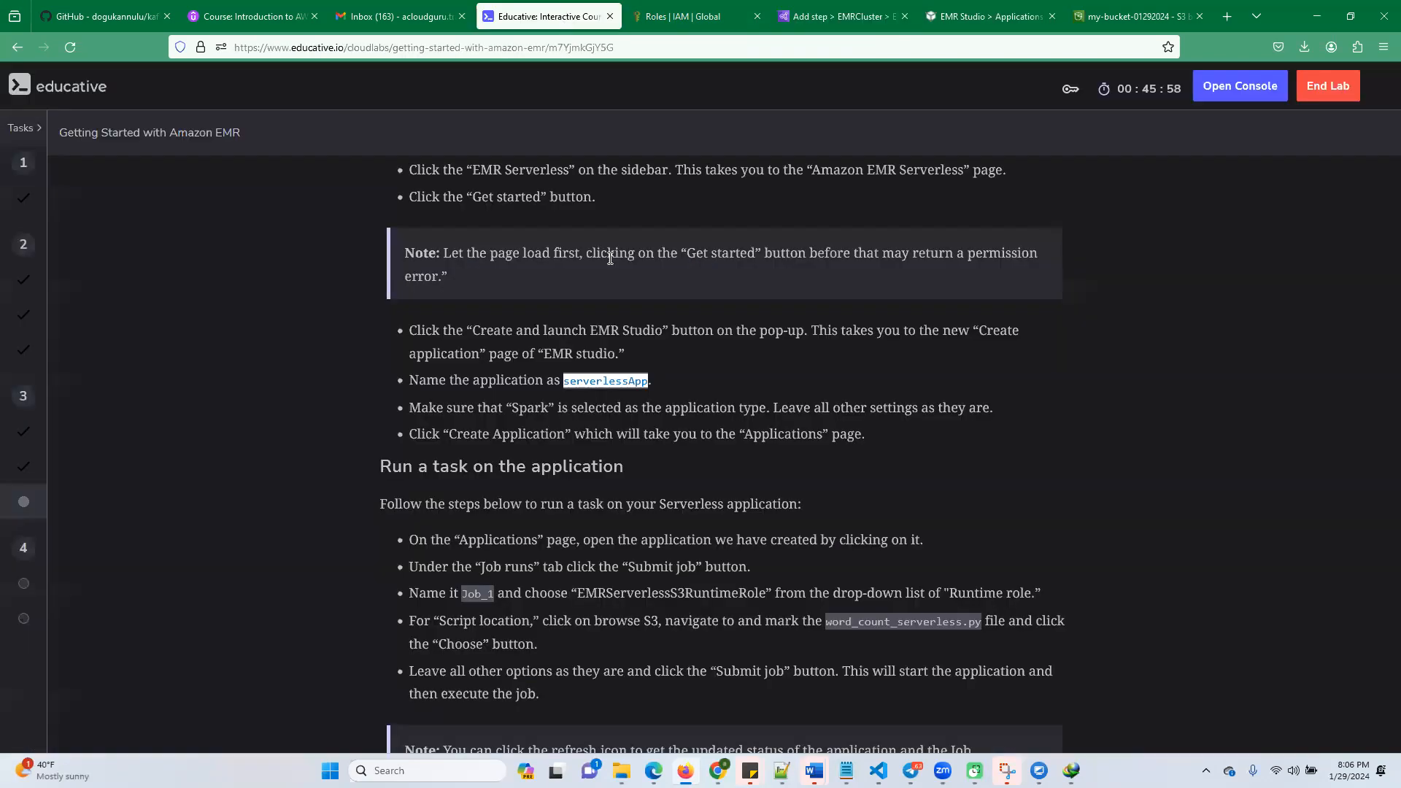
scroll(602, 505, "down", 5)
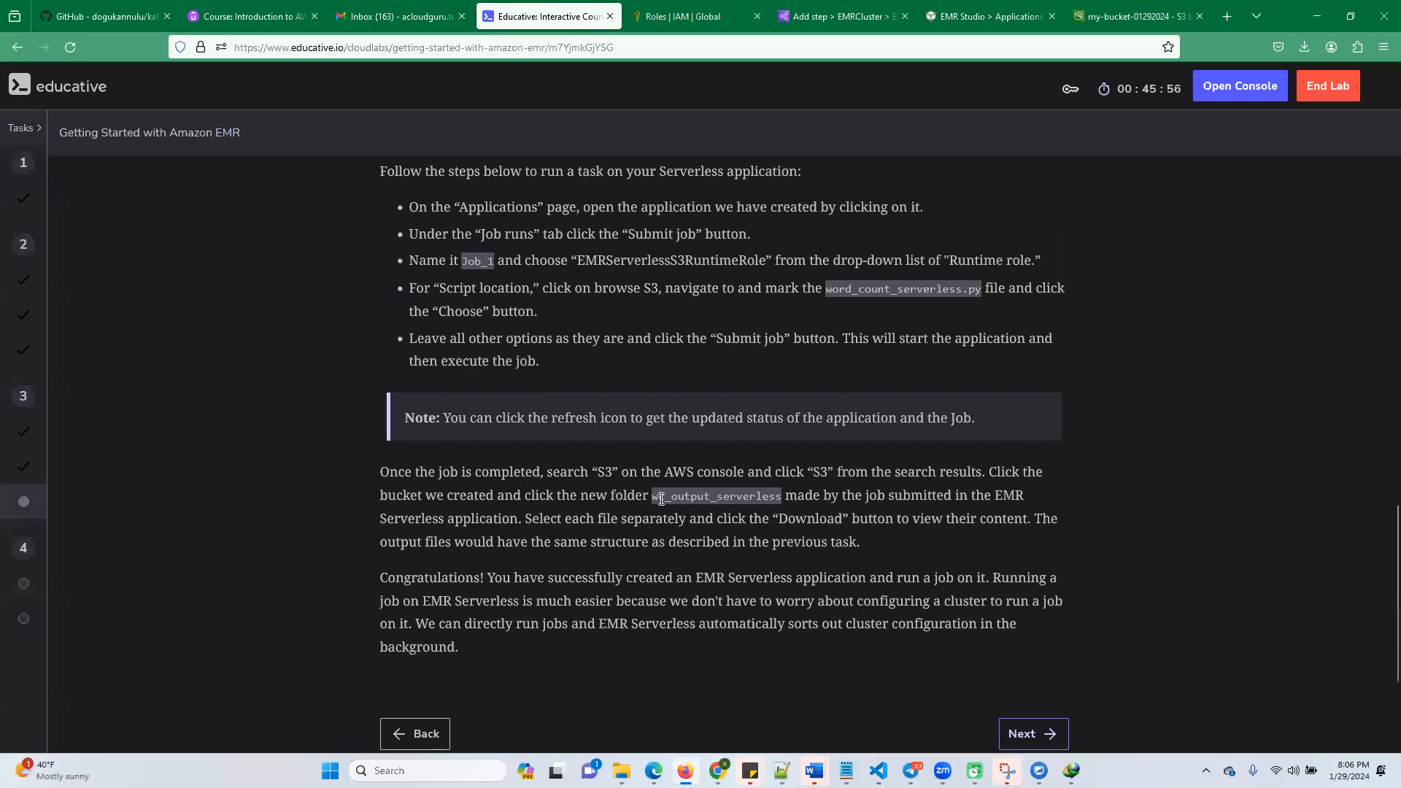
left_click(832, 18)
Return to serverlessApp in EMR Studio and refresh both the application status and the job runs list
left_click(970, 16)
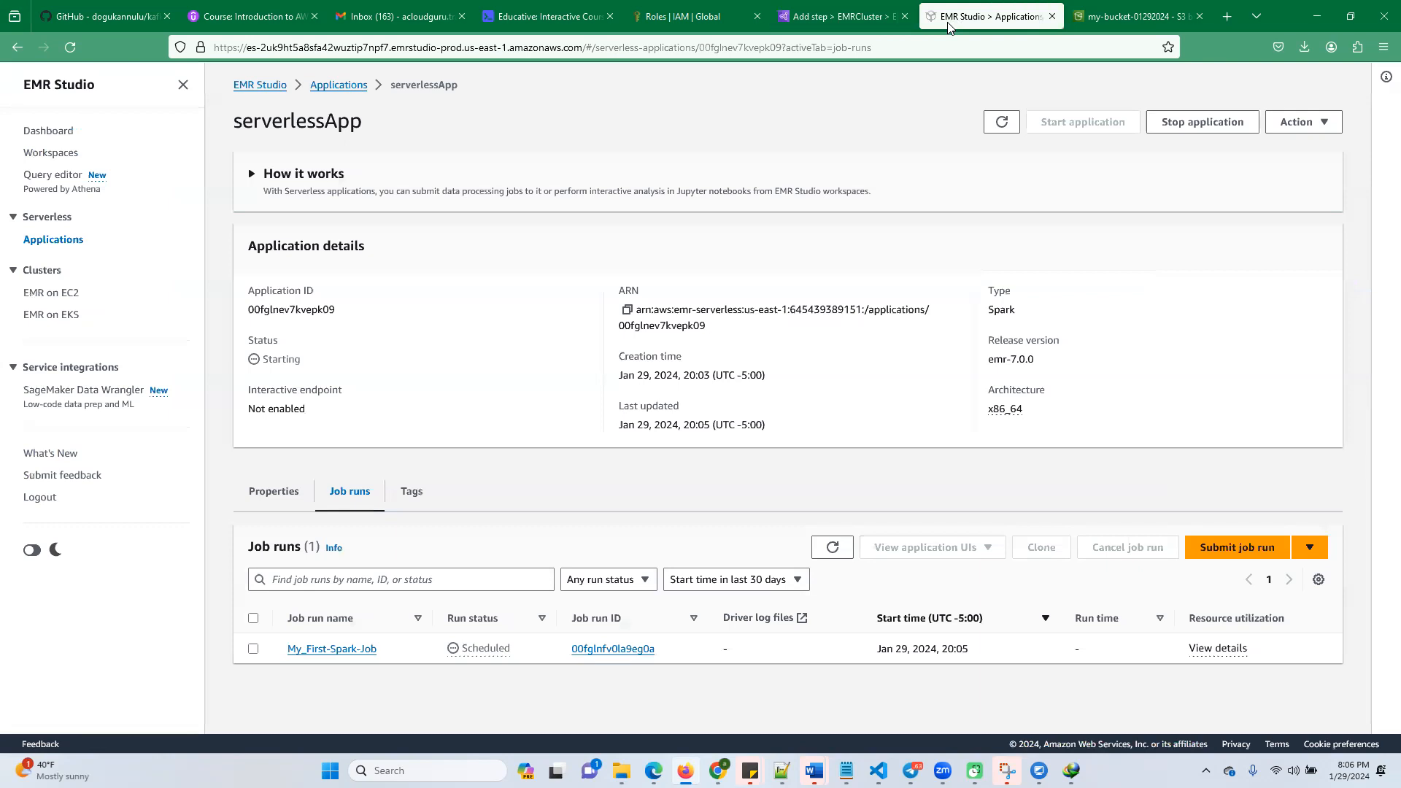
left_click(828, 552)
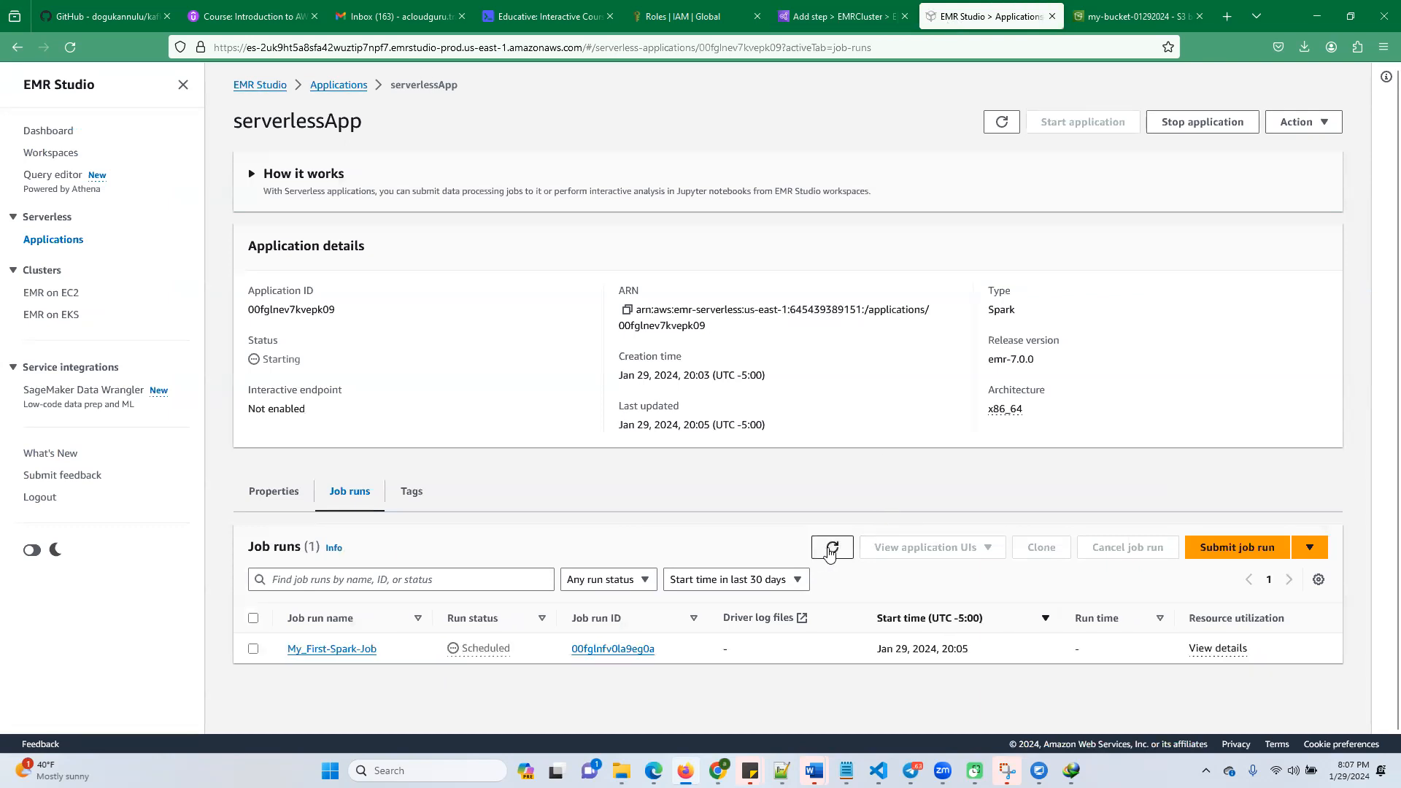
left_click(832, 553)
left_click(1001, 129)
left_click(839, 548)
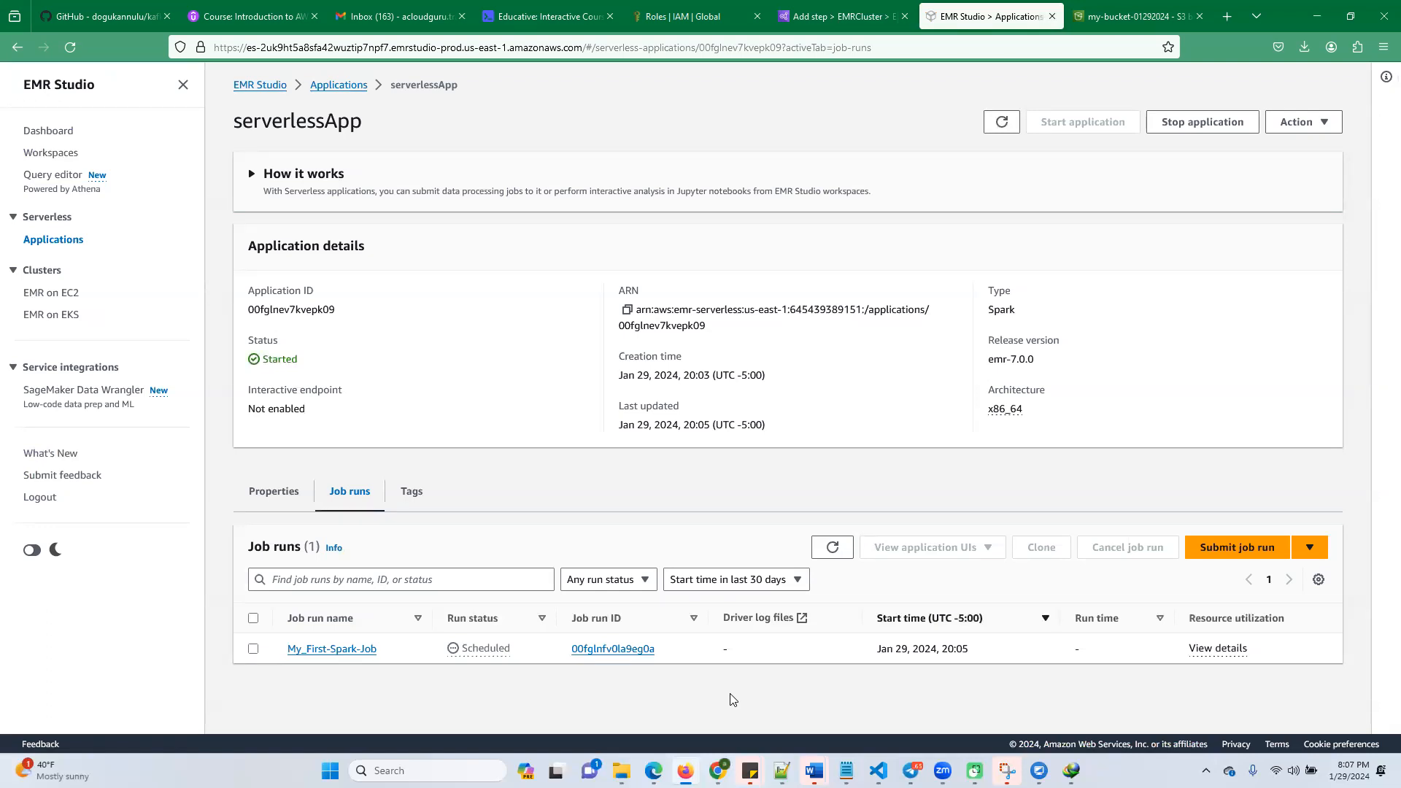
left_click(831, 552)
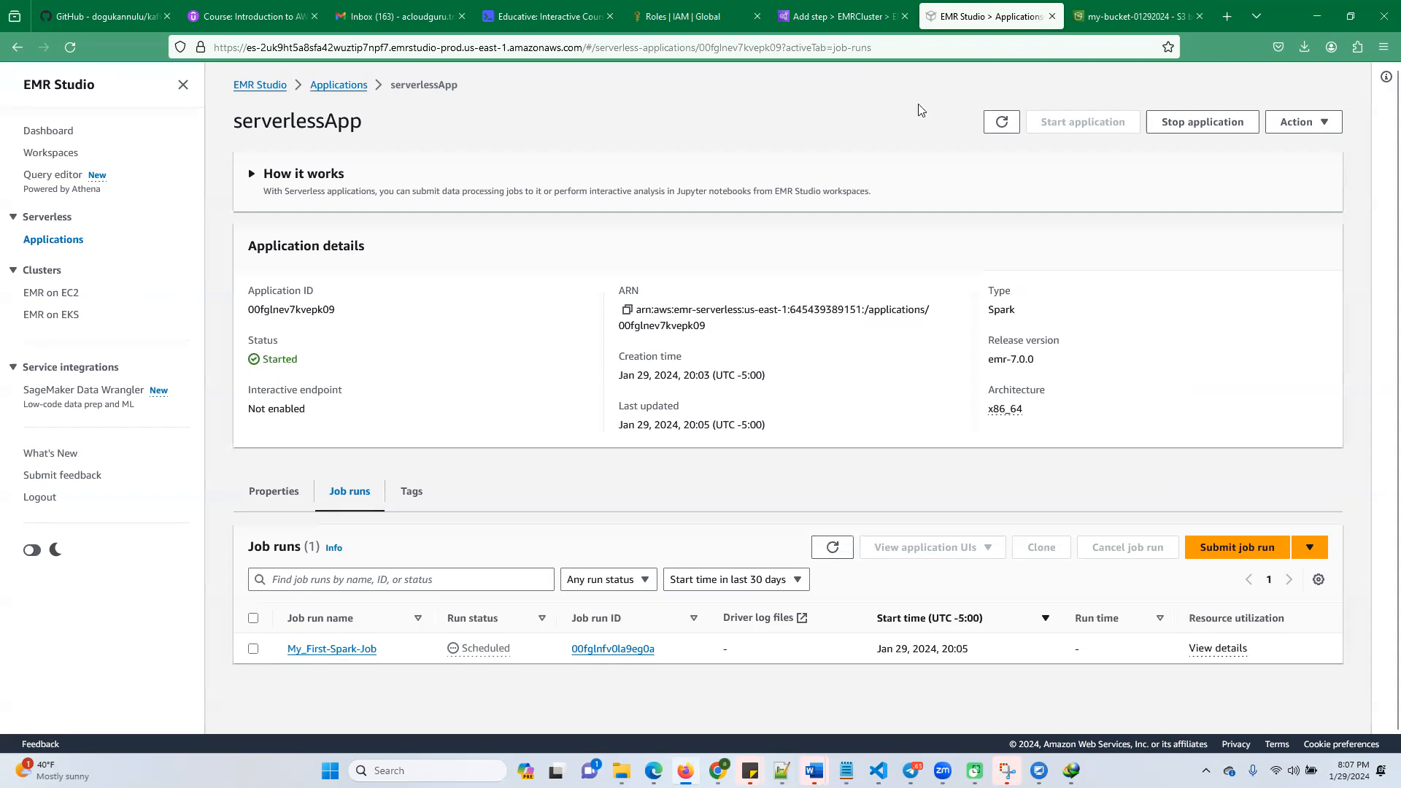
Check the top-level objects of my-bucket-01292024 in S3 for job output, and return to the serverlessApp page
left_click(1125, 20)
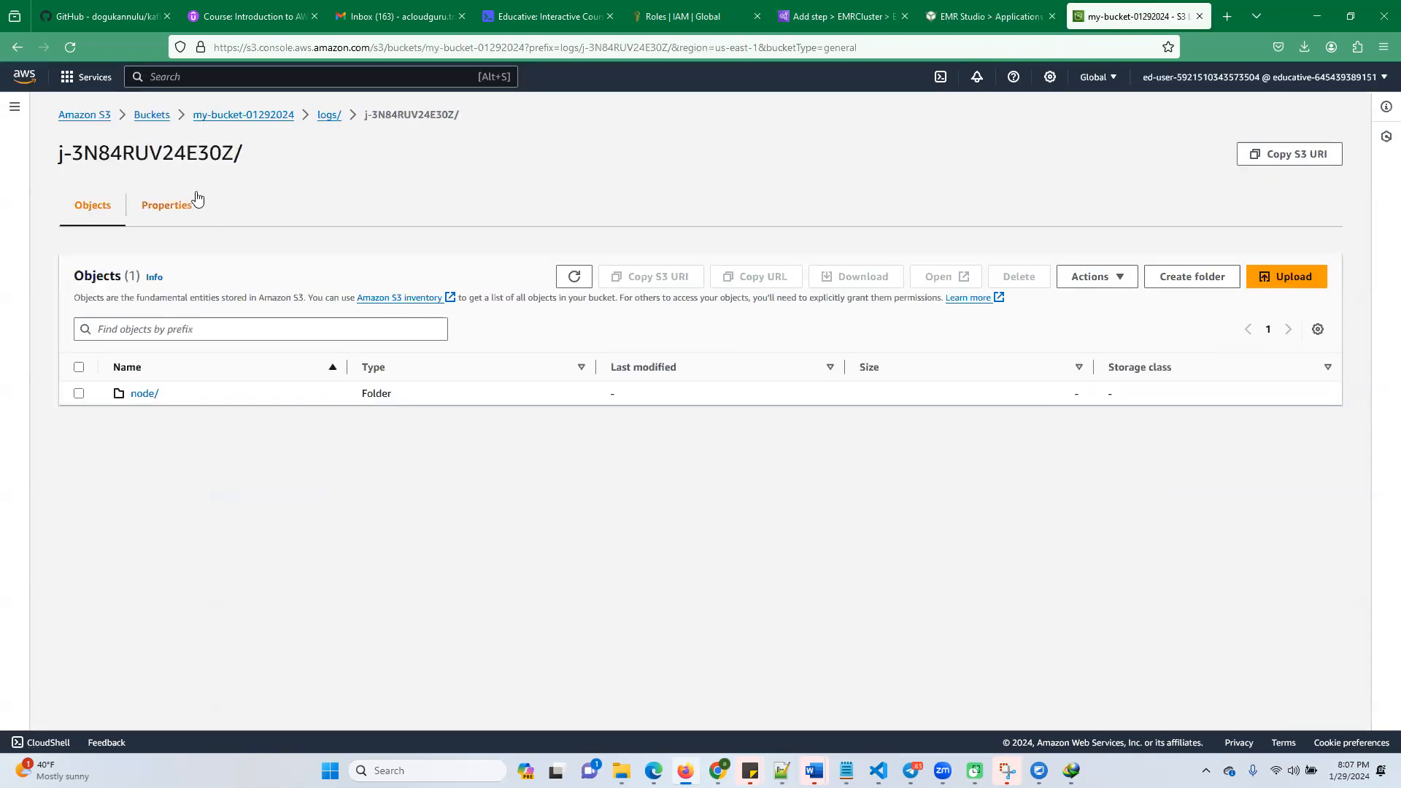
left_click(289, 117)
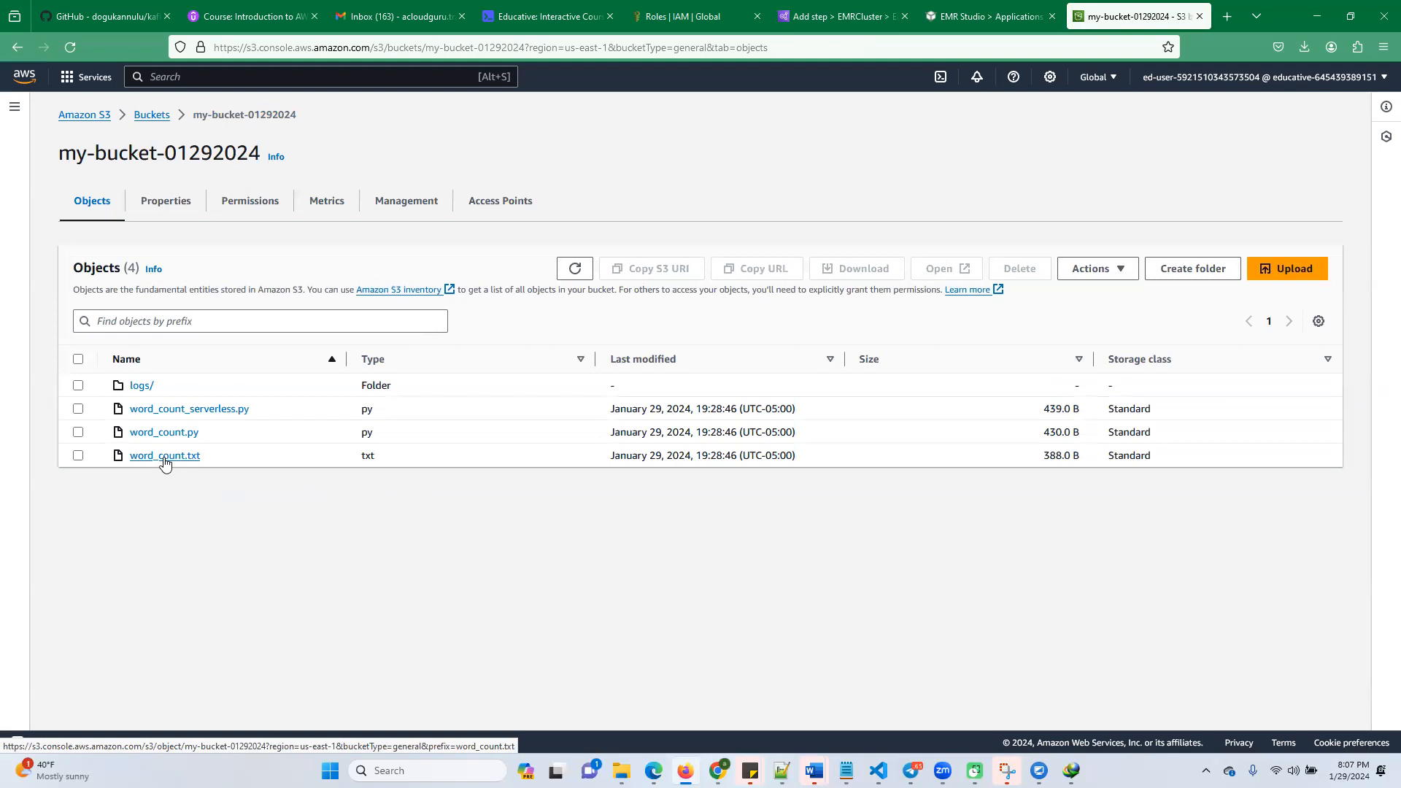
left_click(808, 17)
left_click(941, 19)
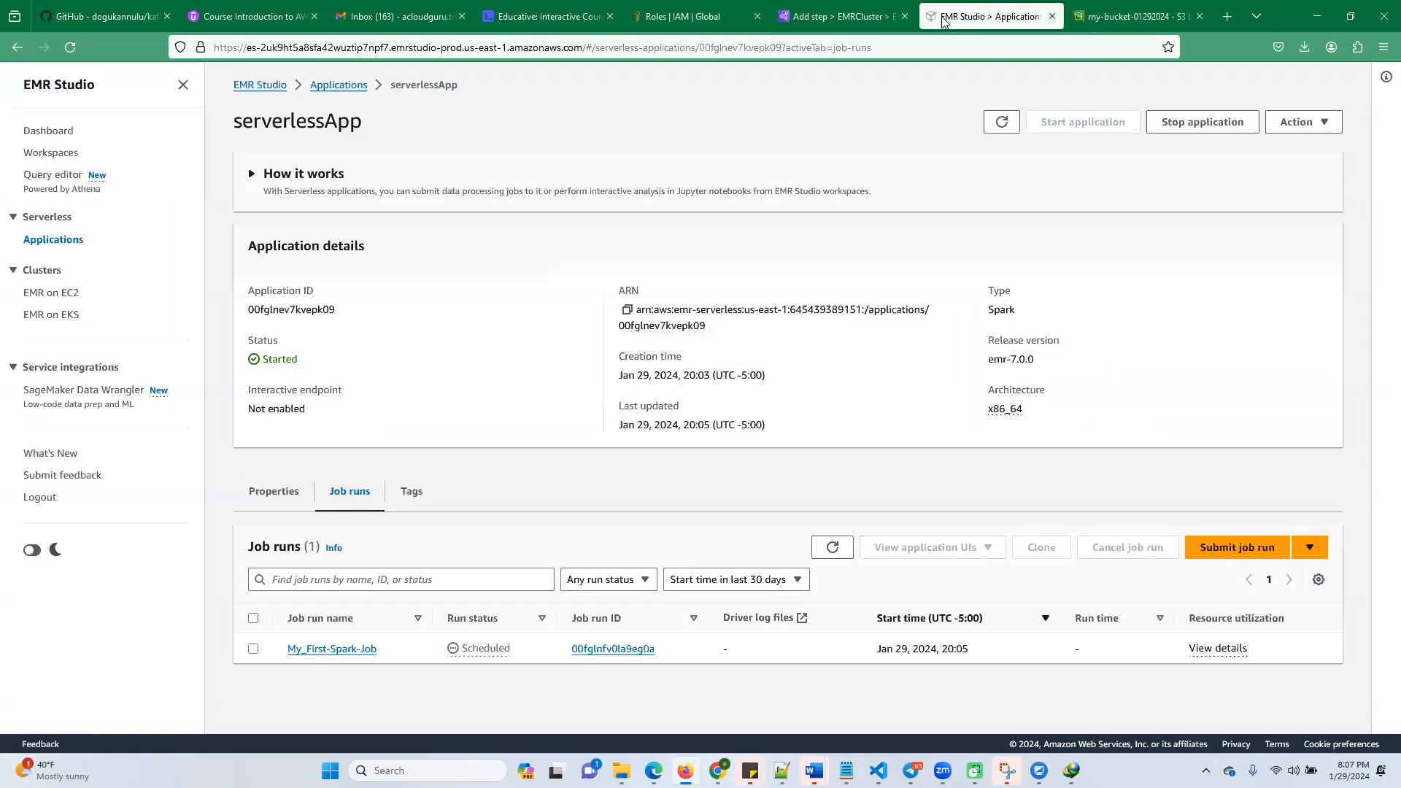
Keep refreshing the job runs list until My_First-Spark-Job reaches a final status
left_click(837, 552)
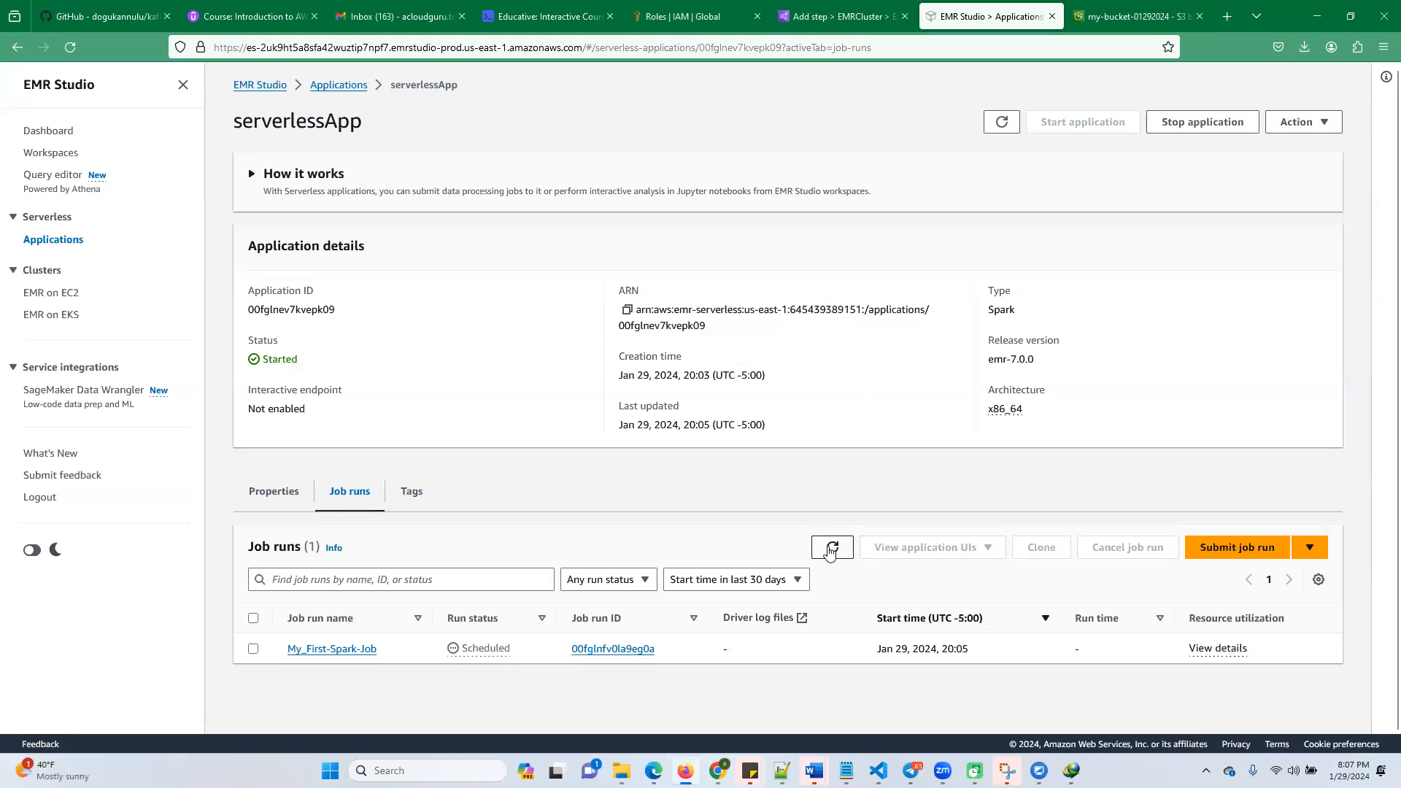
scroll(448, 505, "down", 1)
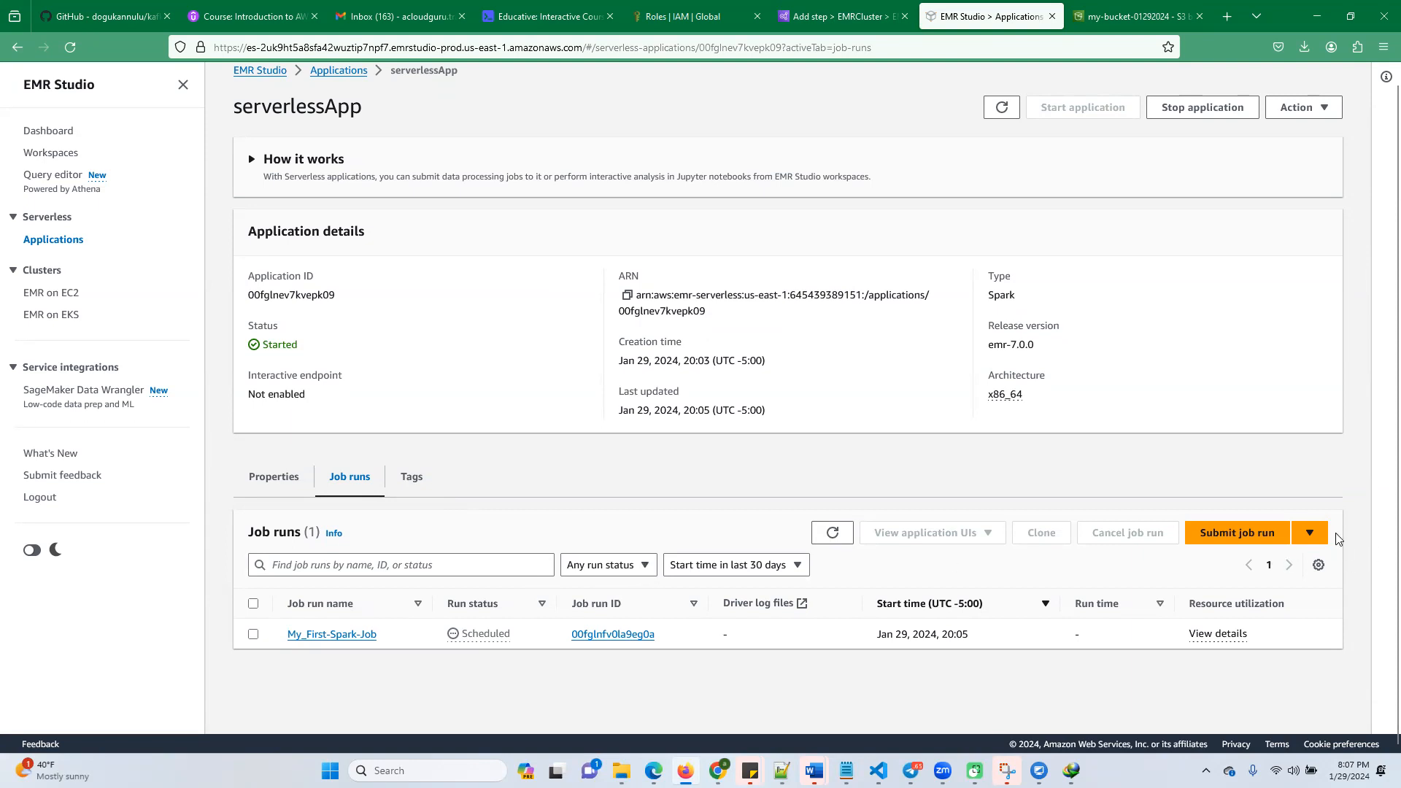
left_click(1310, 537)
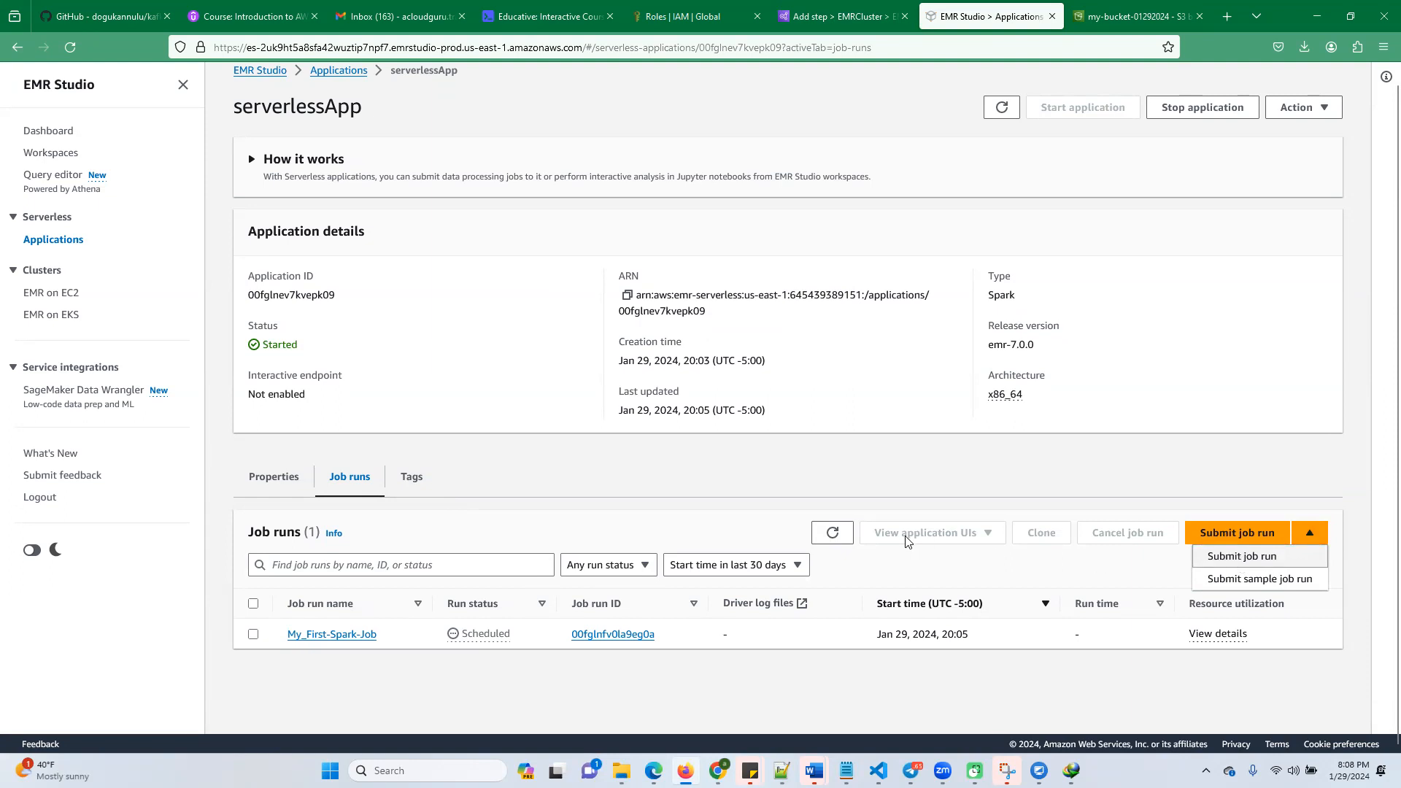
left_click(907, 480)
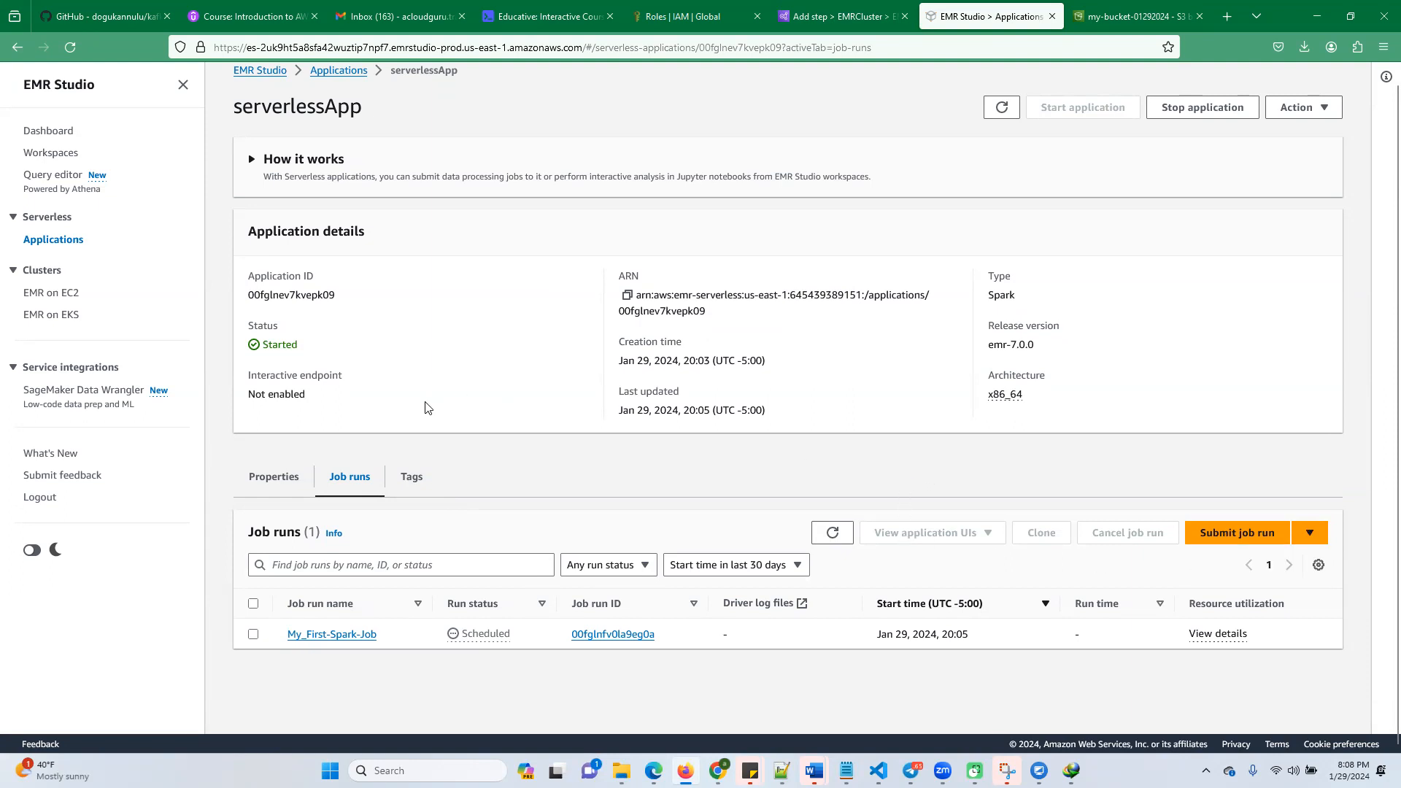
left_click(829, 539)
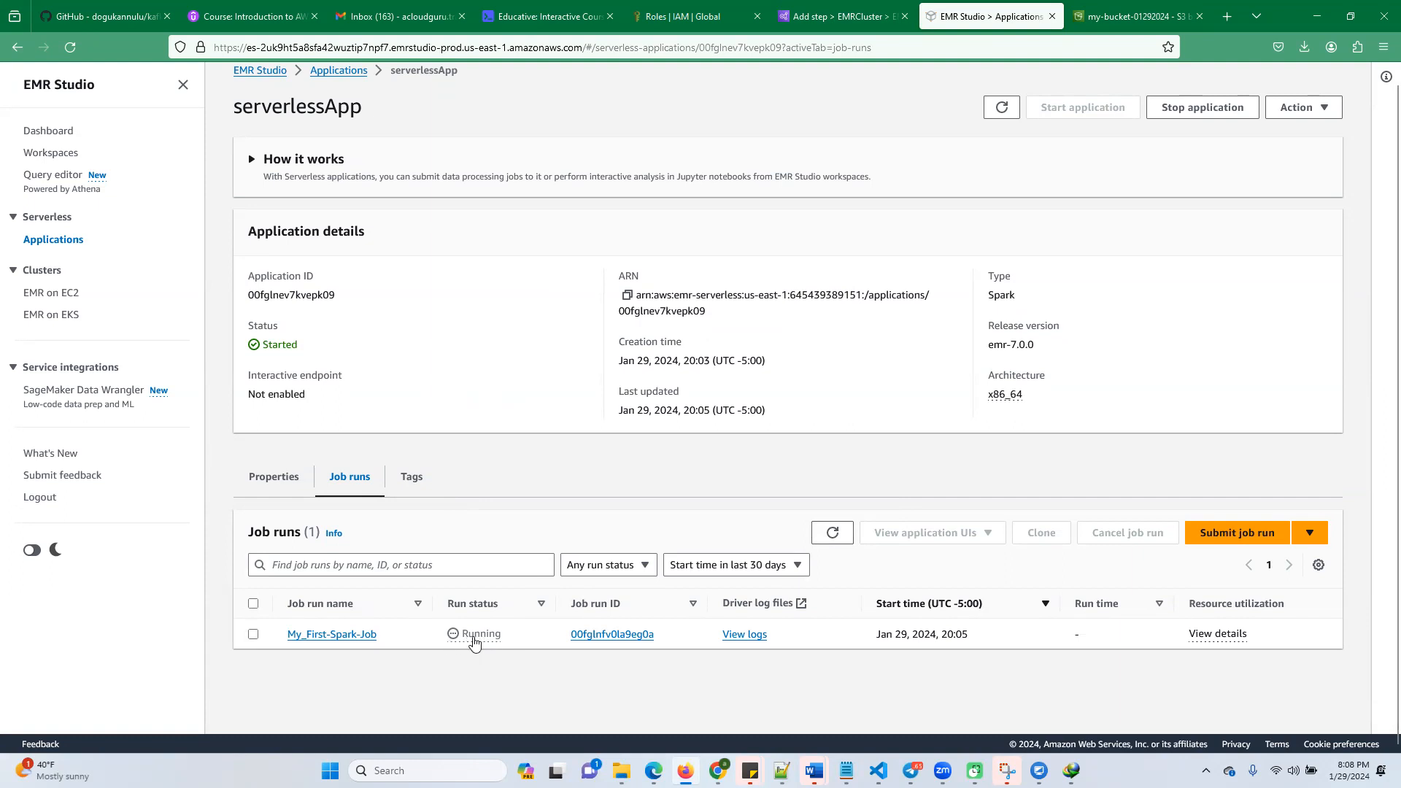
left_click(834, 537)
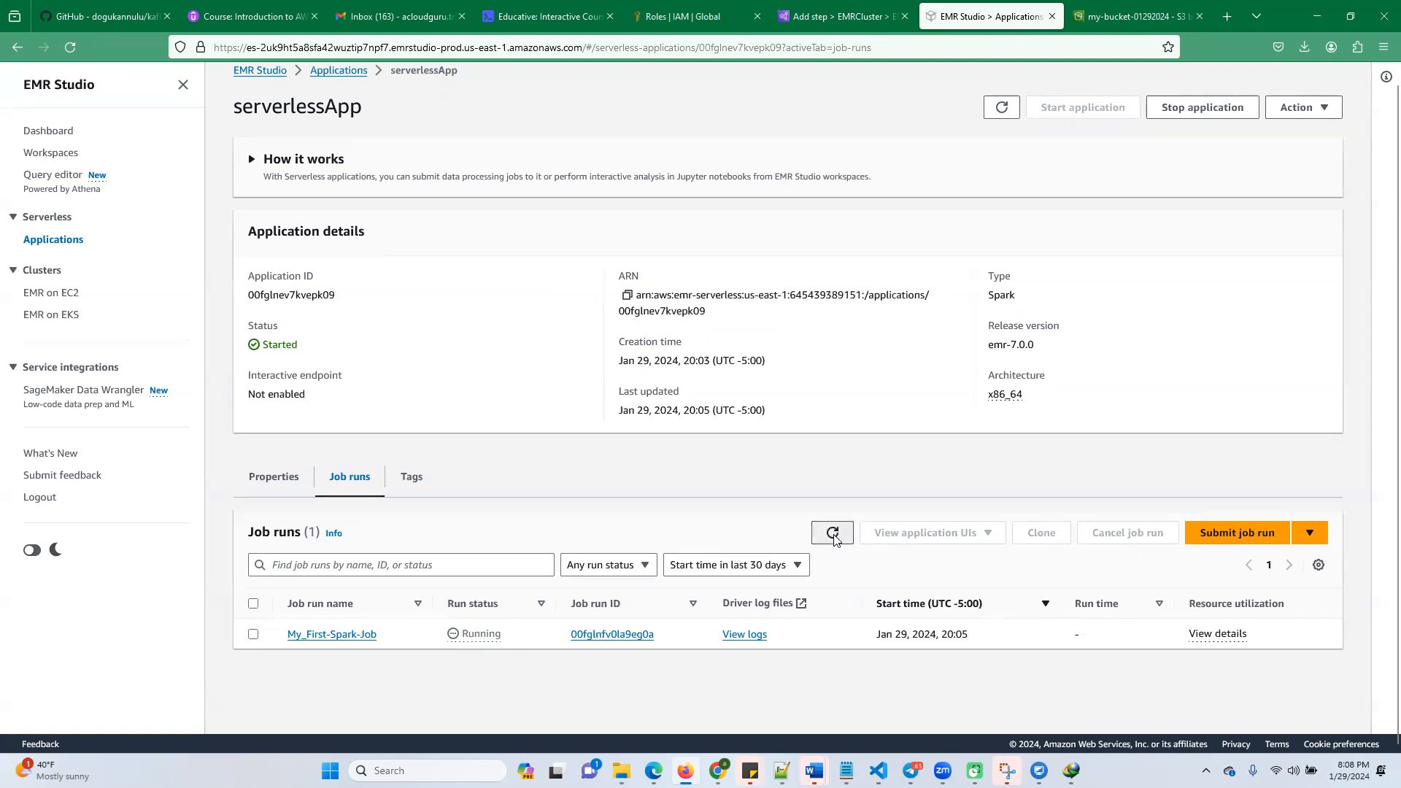
left_click(834, 538)
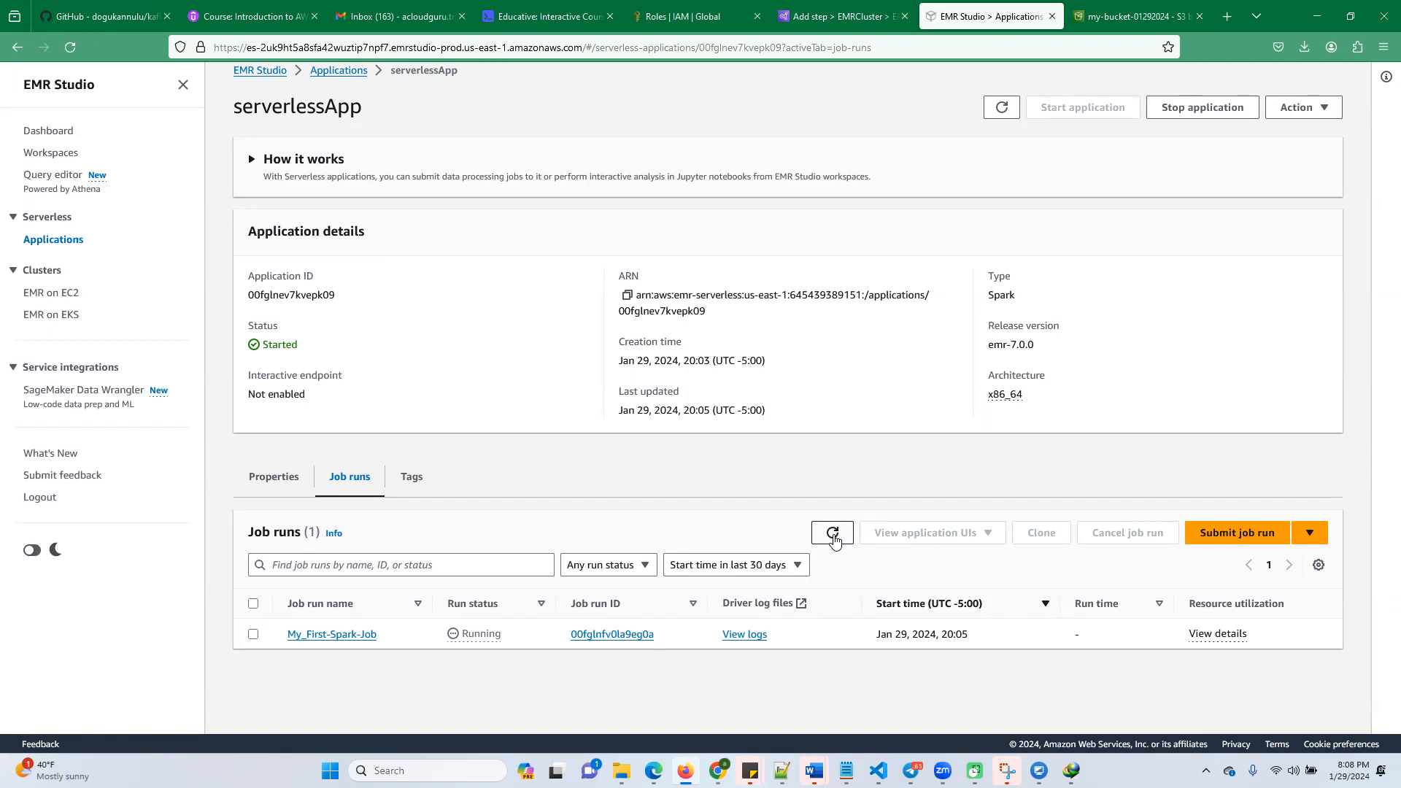
left_click(834, 538)
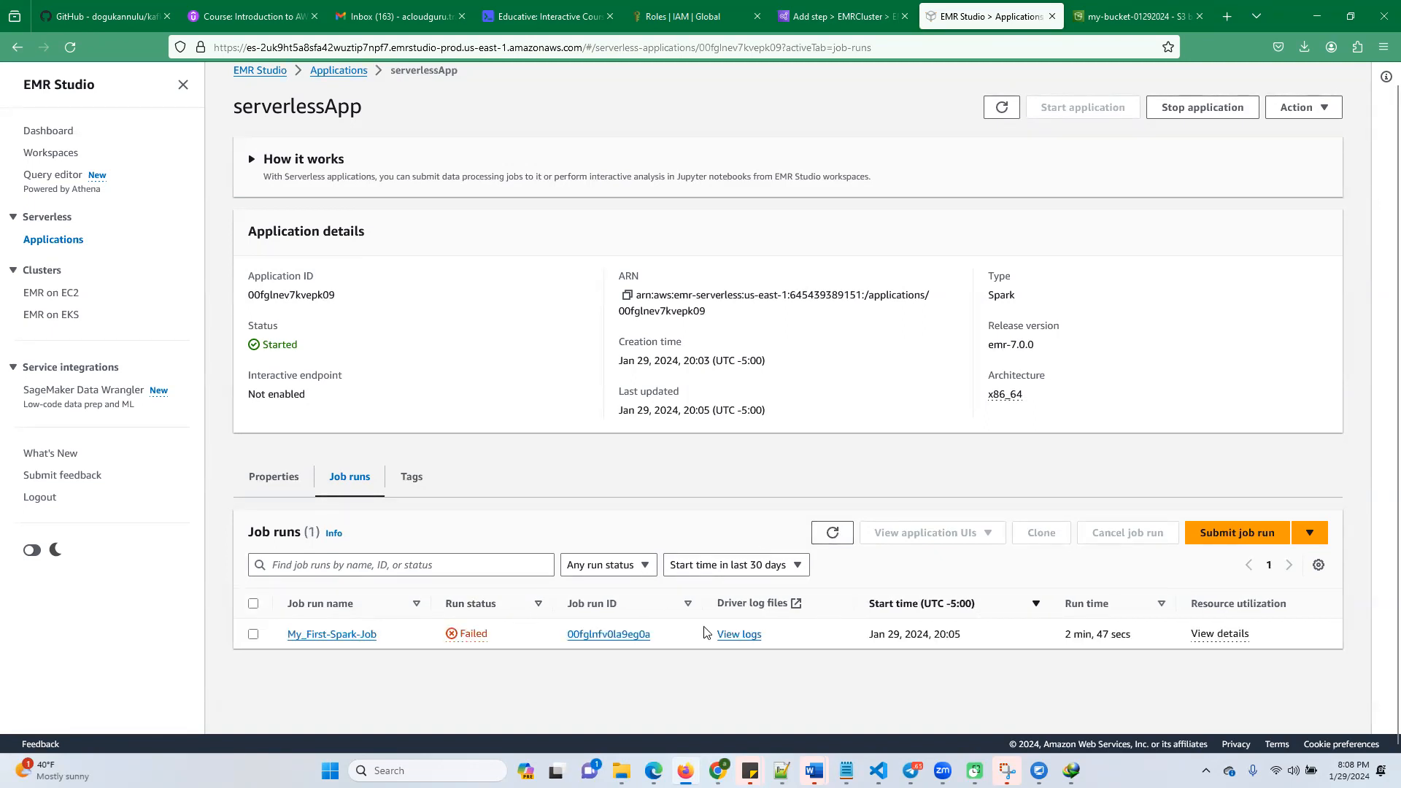
Try to open the driver logs of My_First-Spark-Job, refreshing the job runs list and retrying the log link
left_click(737, 634)
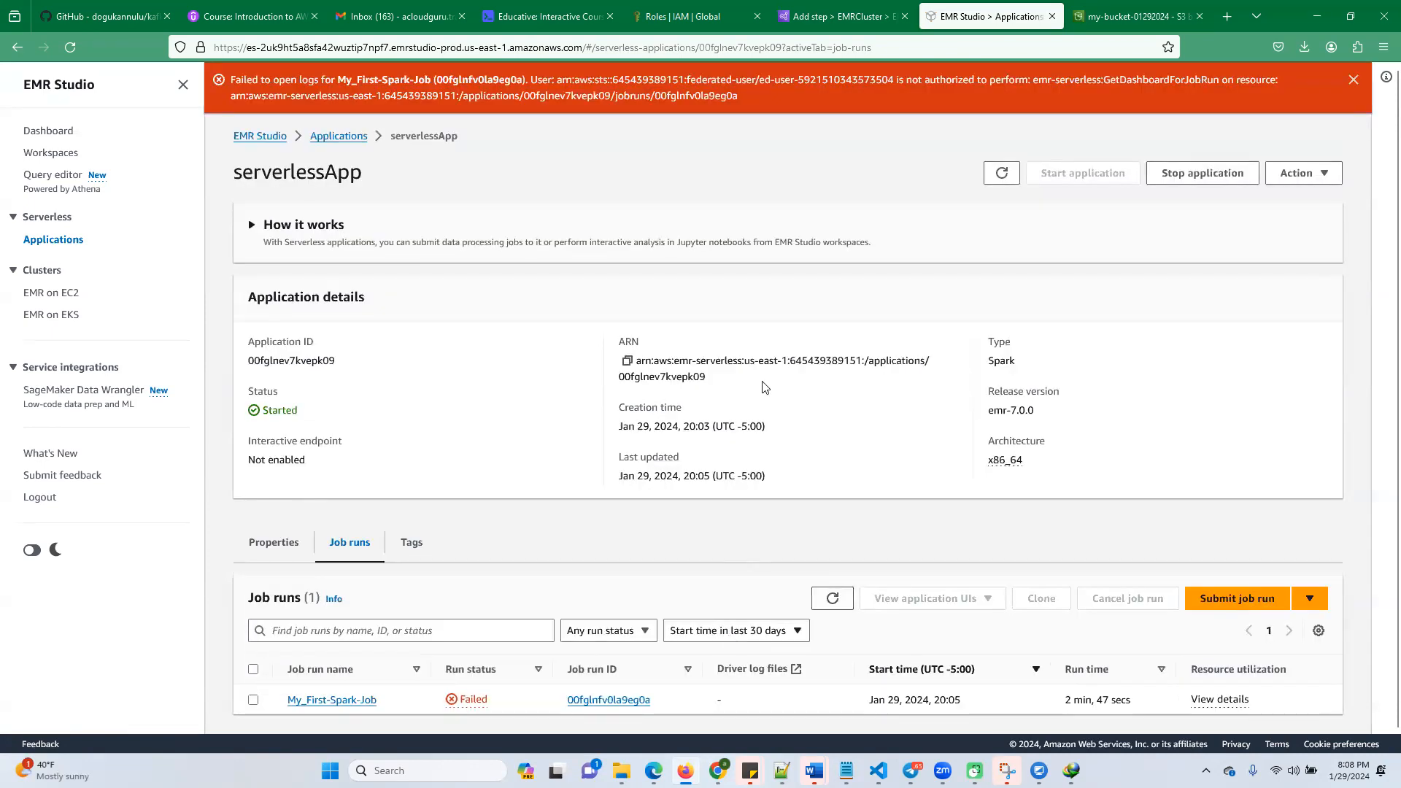
left_click(831, 596)
left_click(831, 597)
left_click(729, 703)
left_click(471, 700)
left_click(863, 630)
left_click(833, 599)
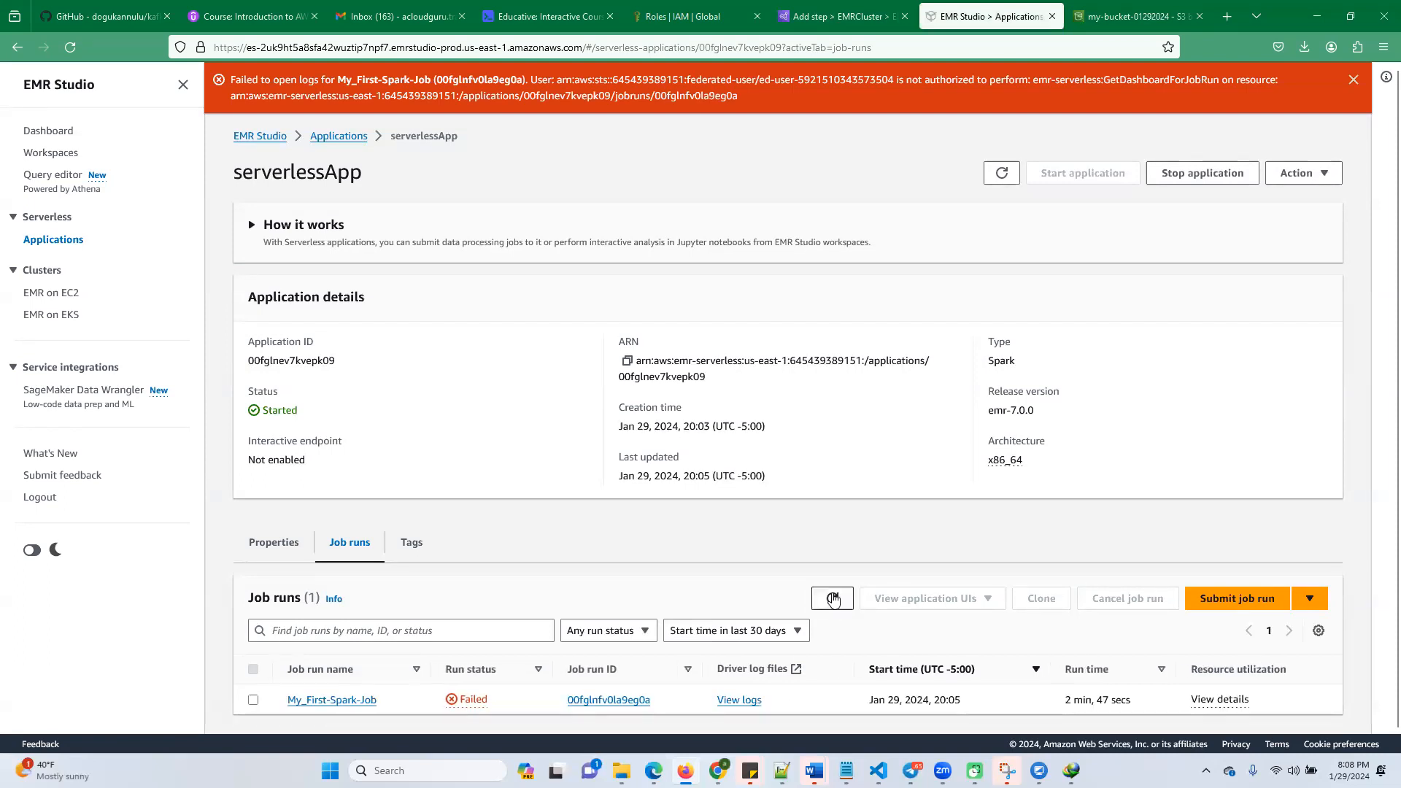
left_click(752, 701)
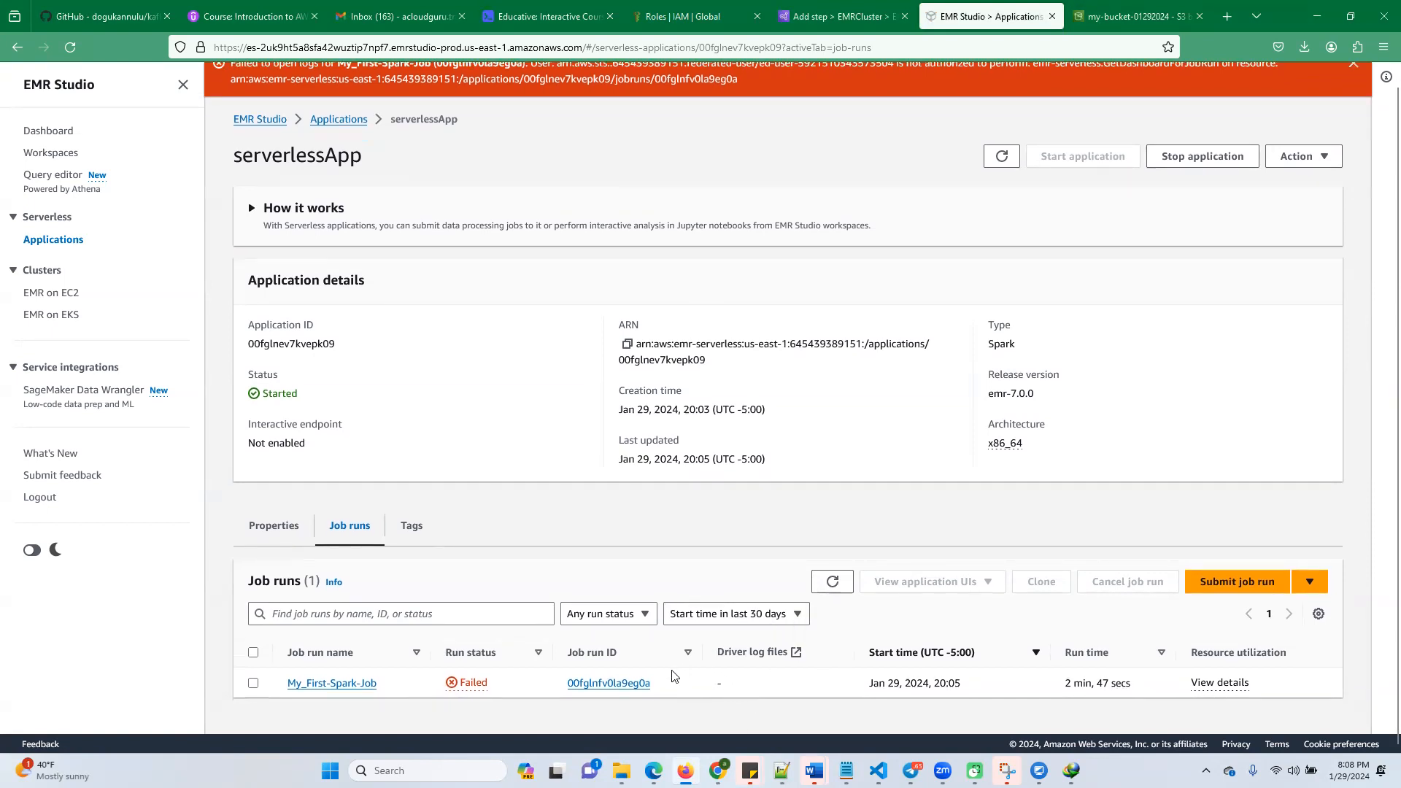
Read the failure explanation of My_First-Spark-Job and the error about opening its logs
left_click(467, 686)
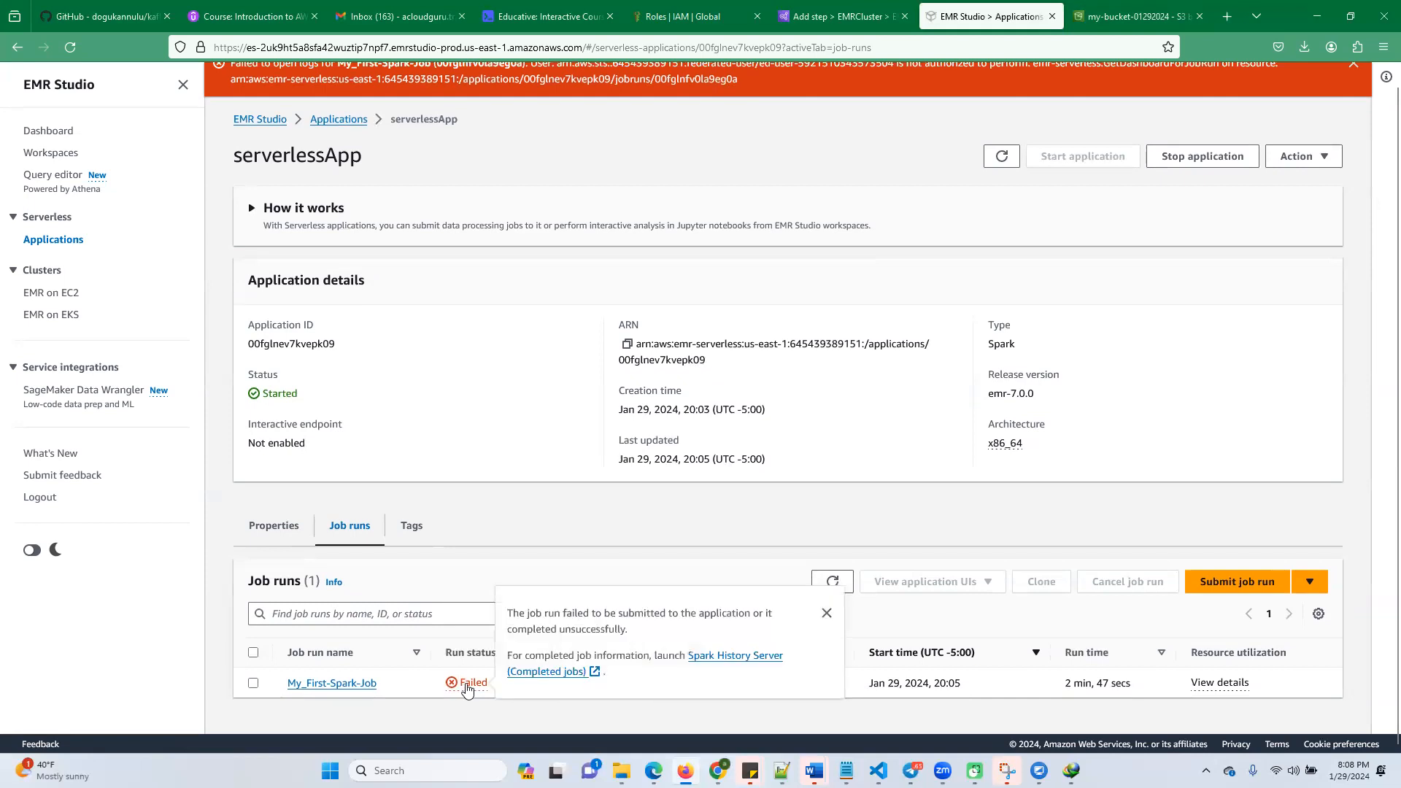
left_click(907, 629)
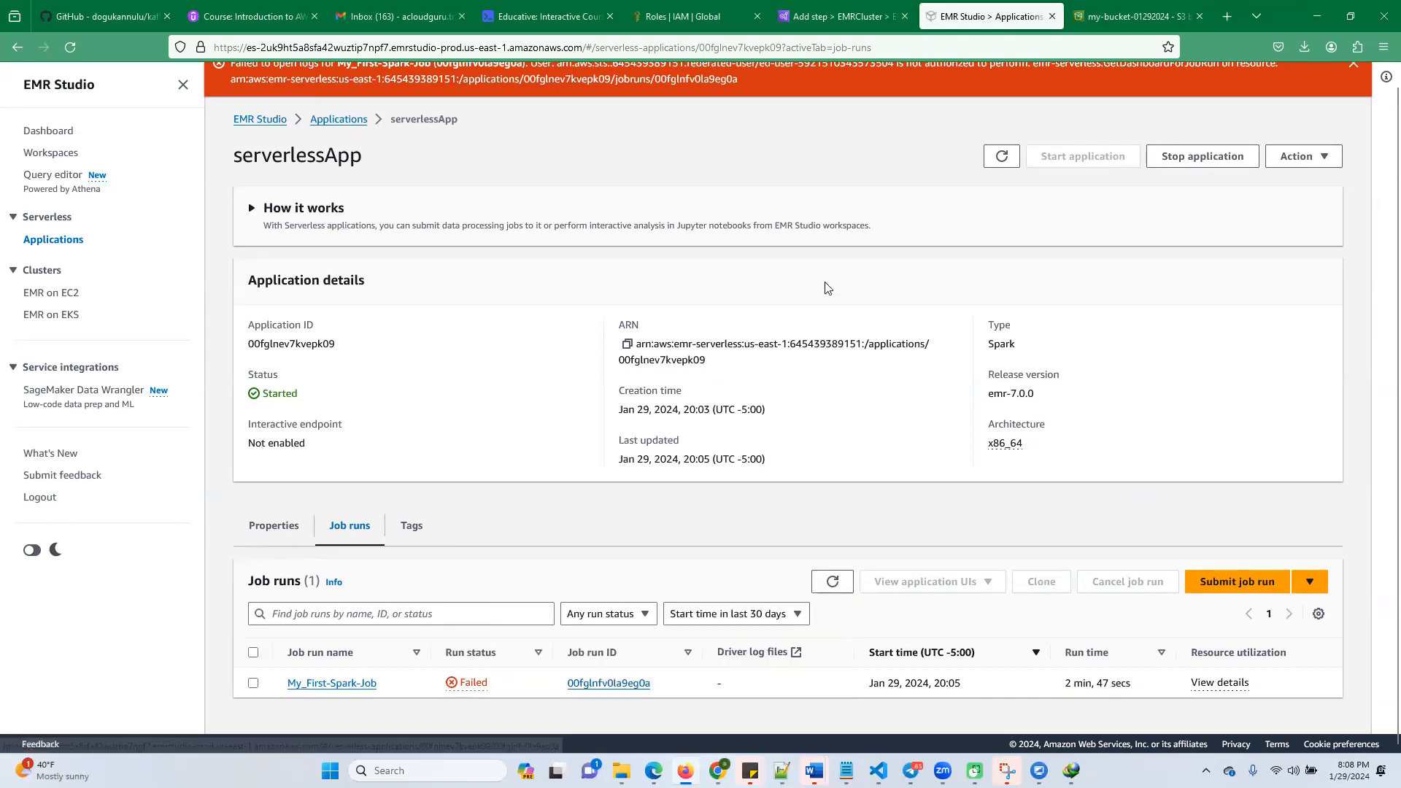
scroll(784, 152, "up", 1)
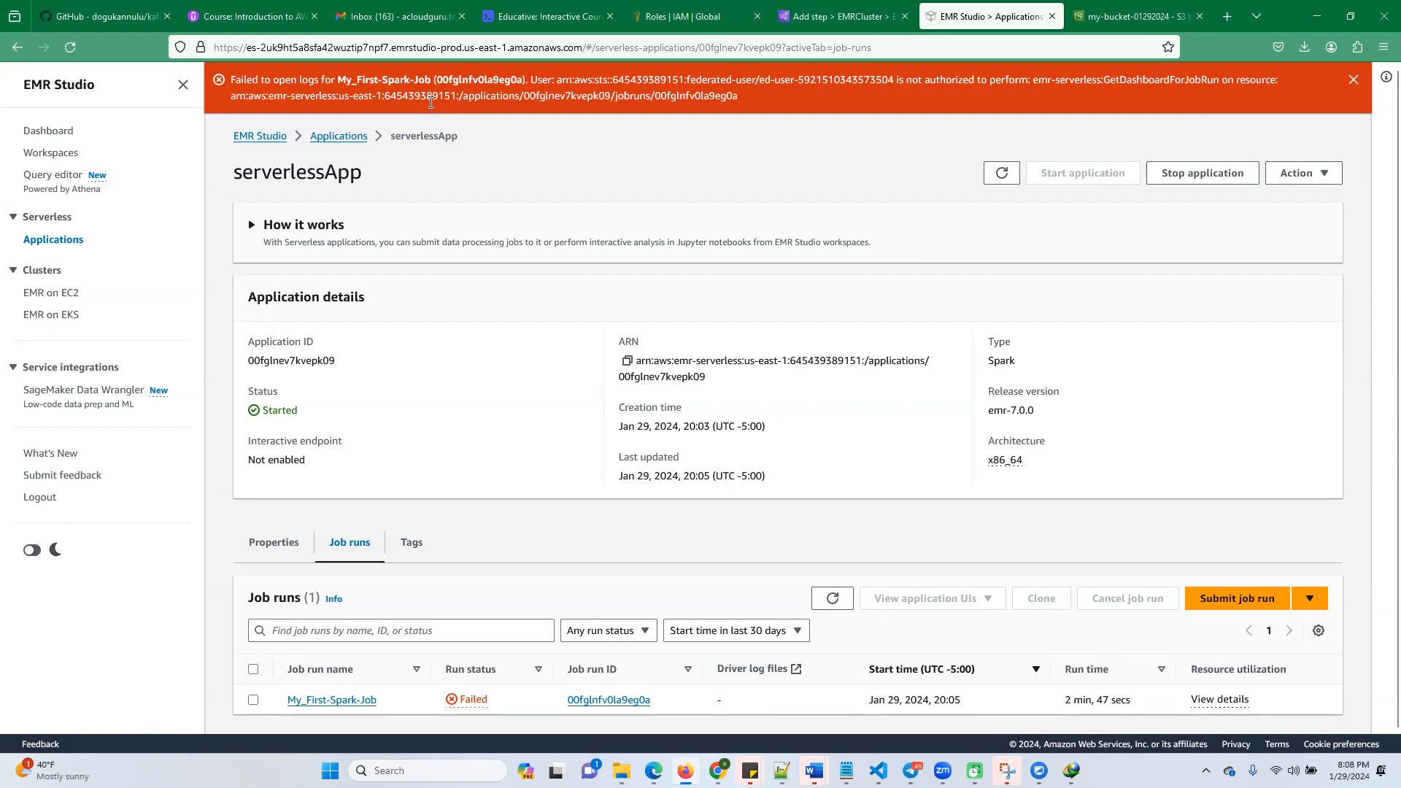
Switch to Chrome, go to aws.amazon.com/console and open the AWS Console Home
mouse_move(720, 762)
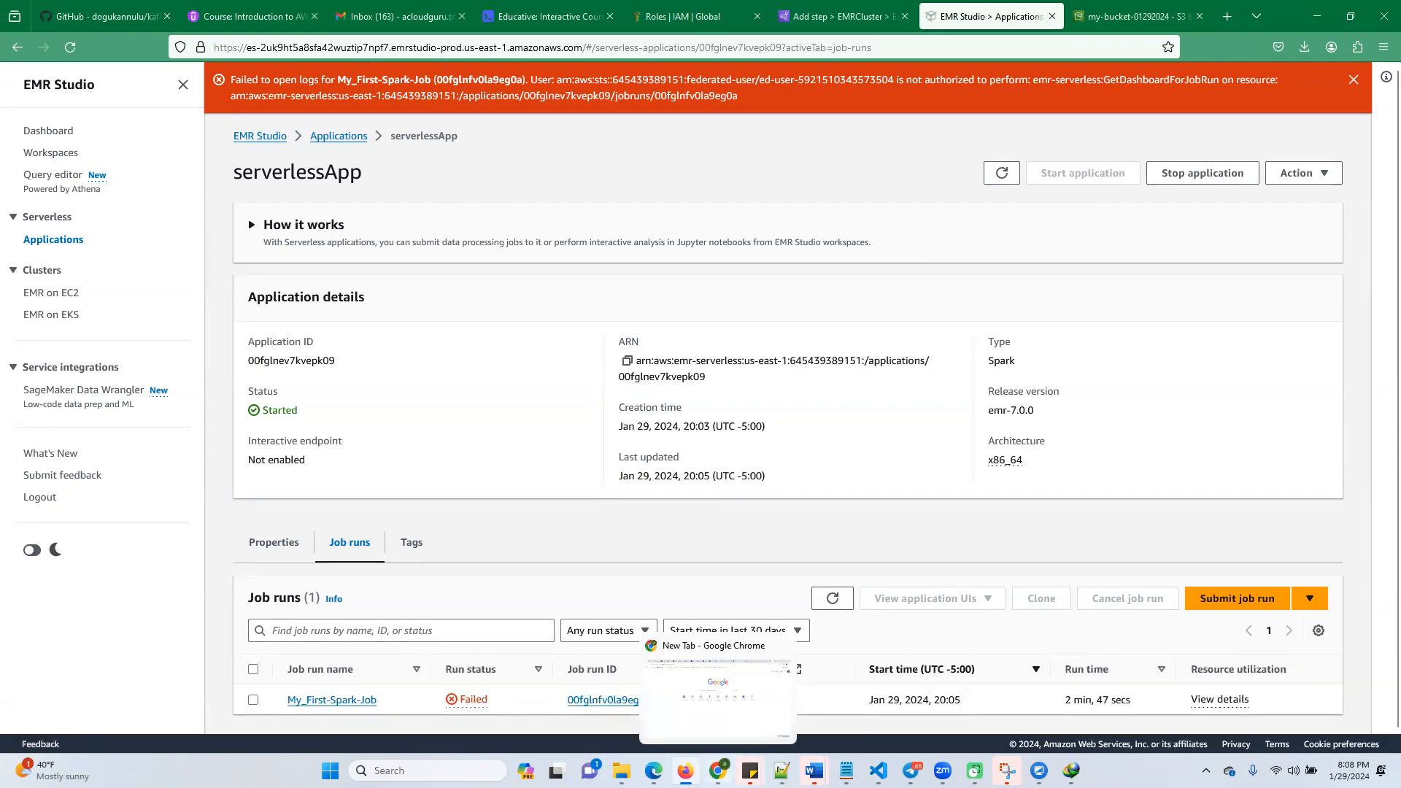
left_click(762, 714)
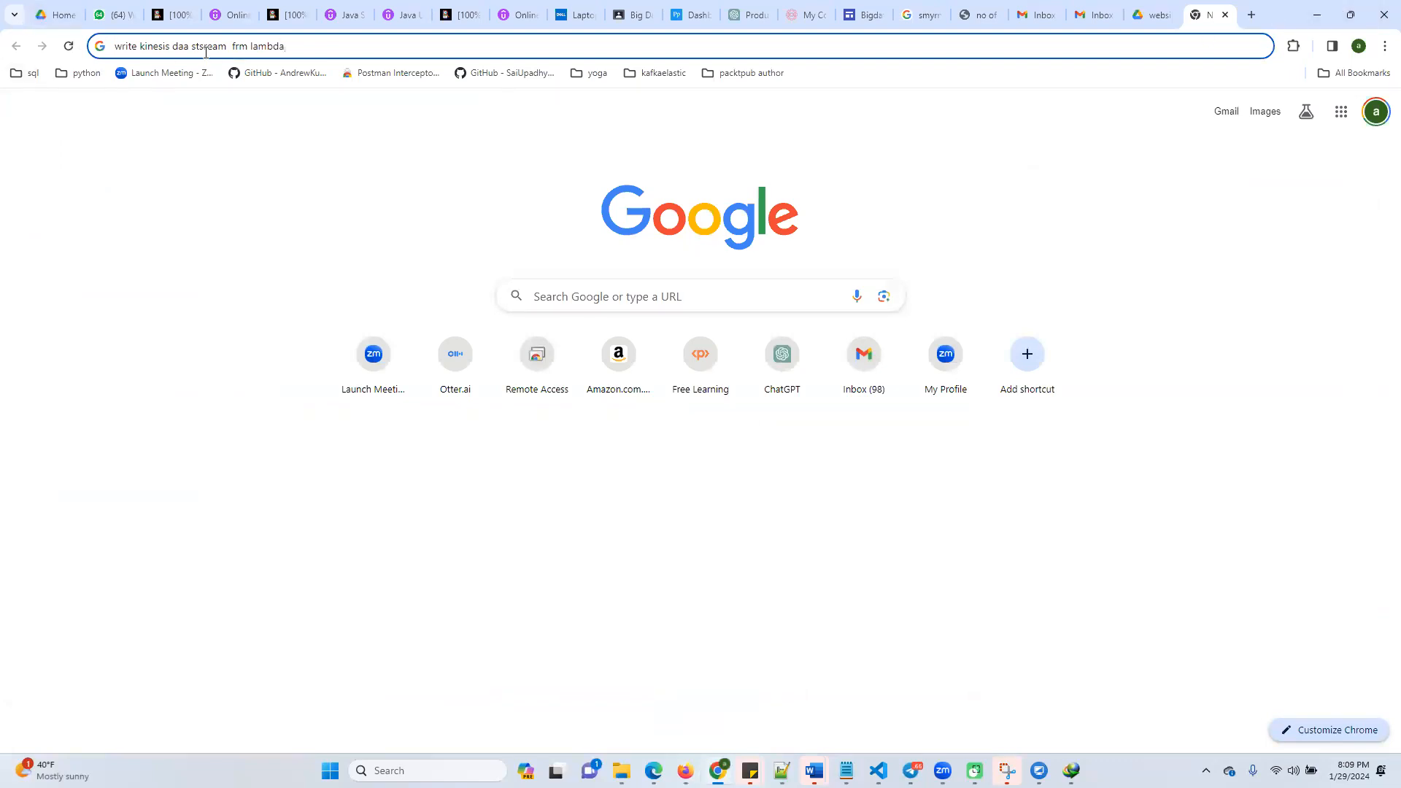
left_click_drag(286, 46, 64, 53)
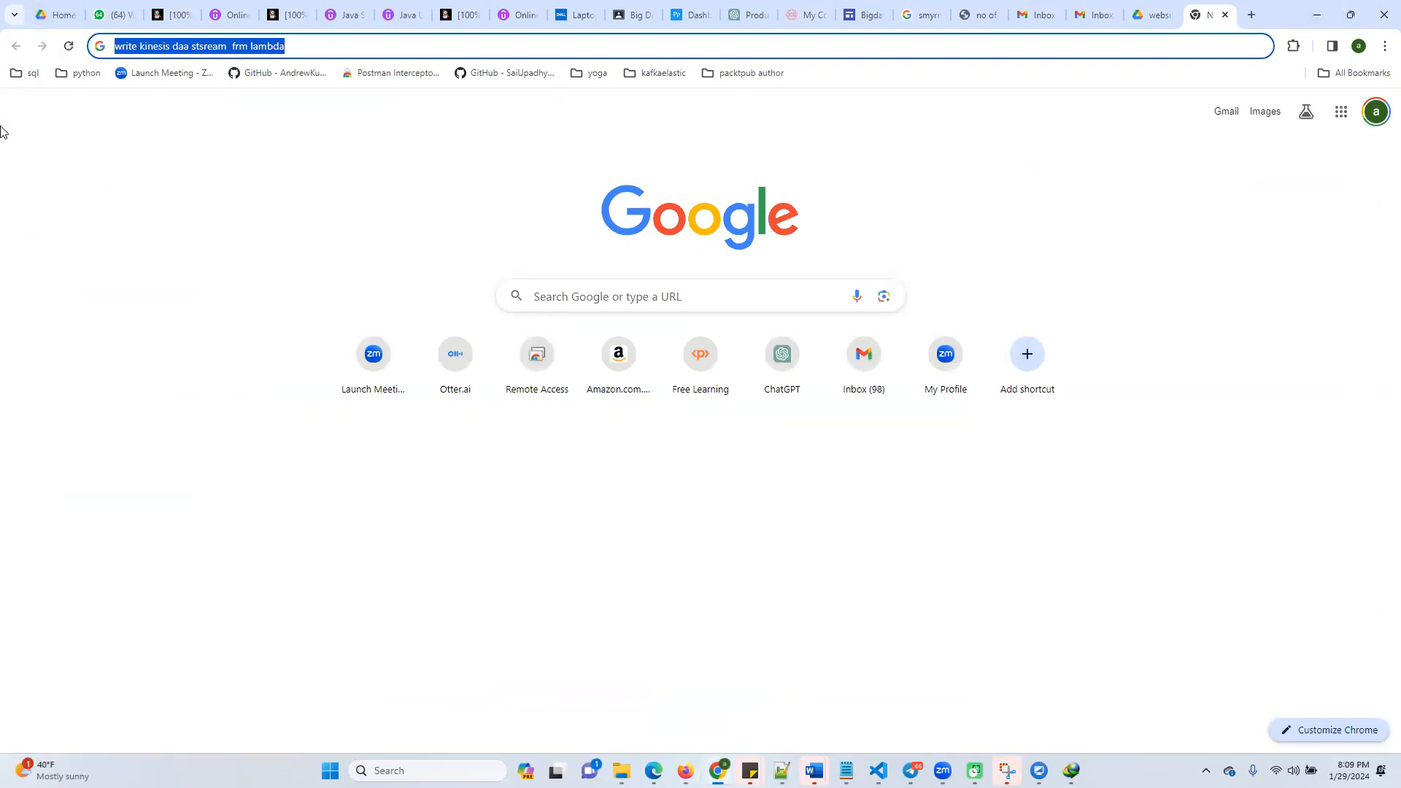
key("BackSpace")
type("aws.amazon.com/console/")
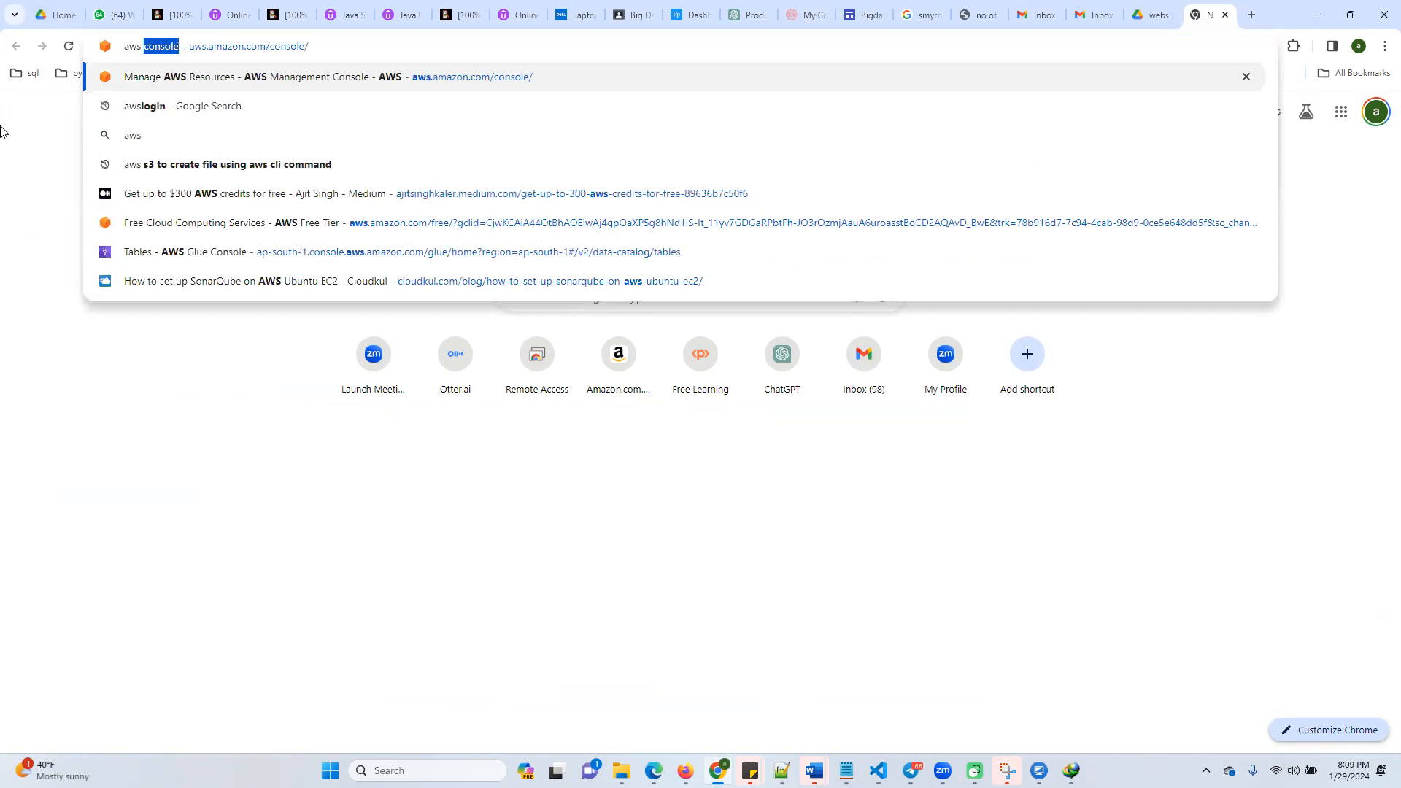
key("Return")
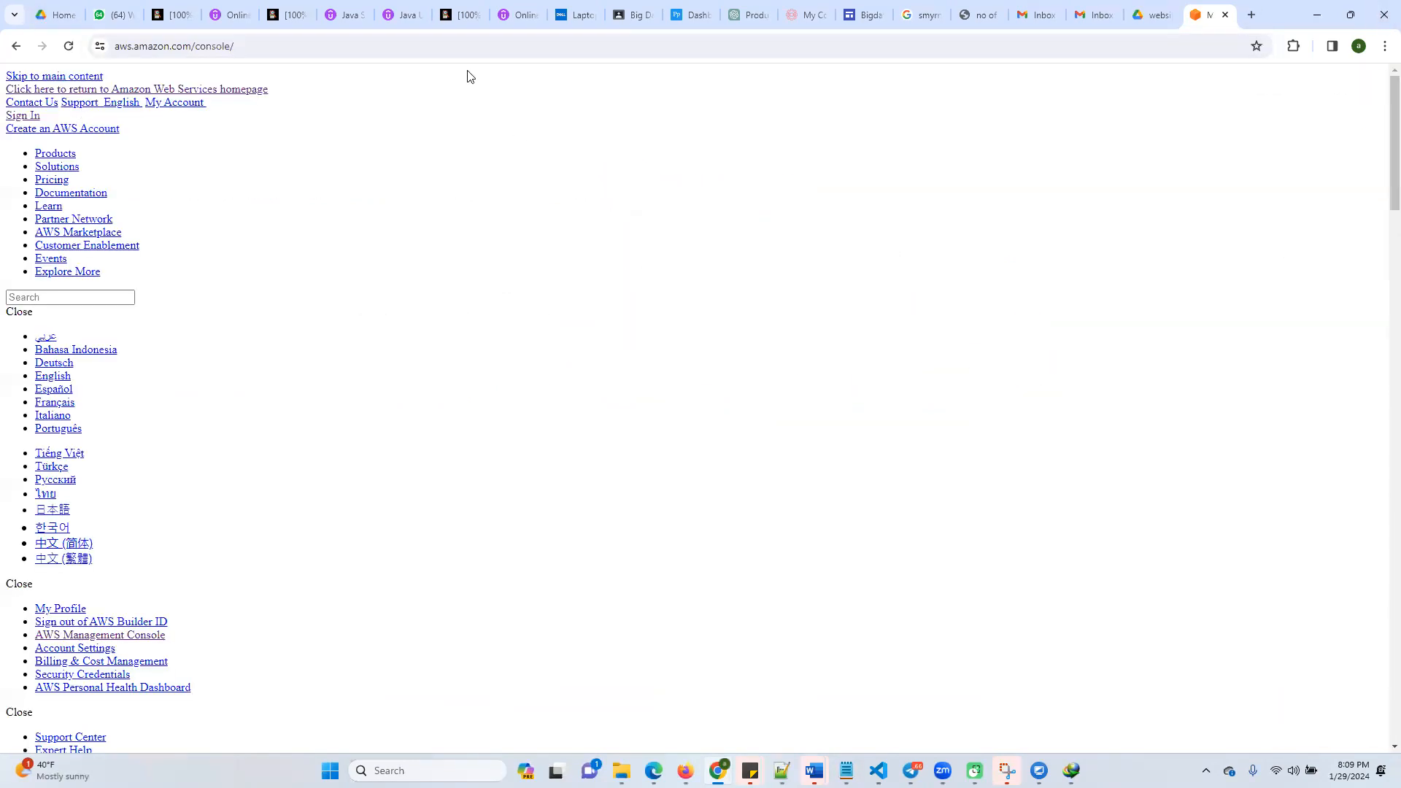
key("ctrl+l")
key("Return")
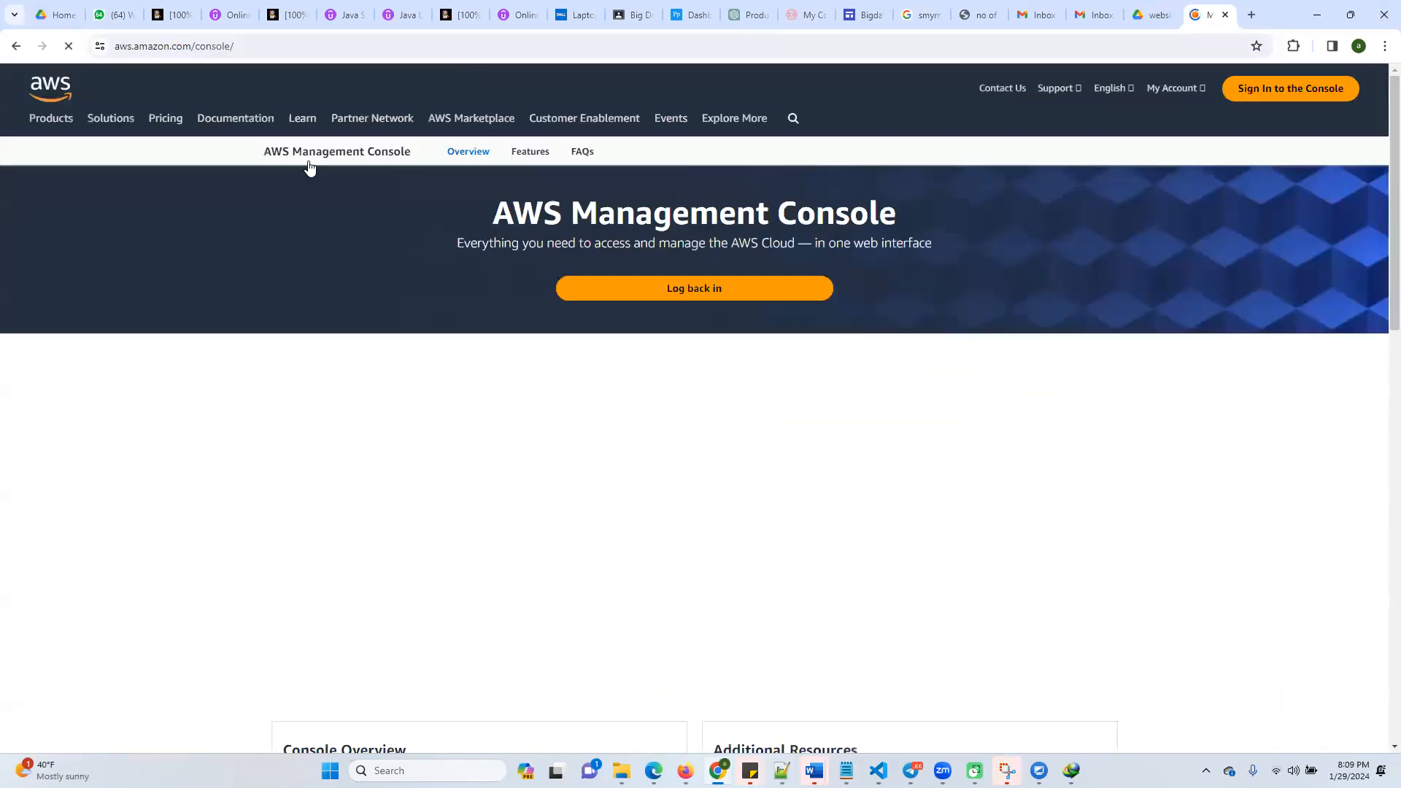
scroll(309, 170, "down", 1)
left_click(1257, 92)
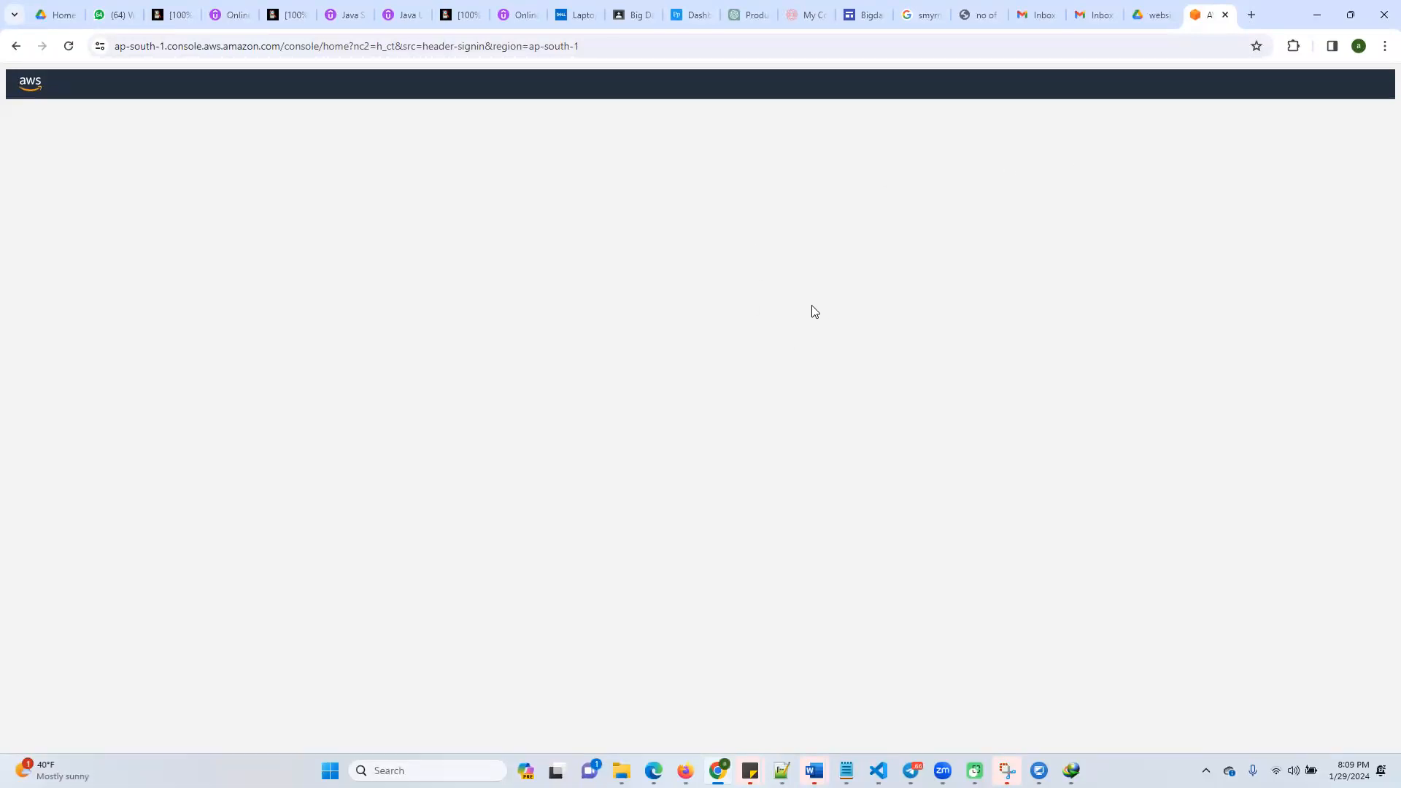
left_click(417, 58)
key("Return")
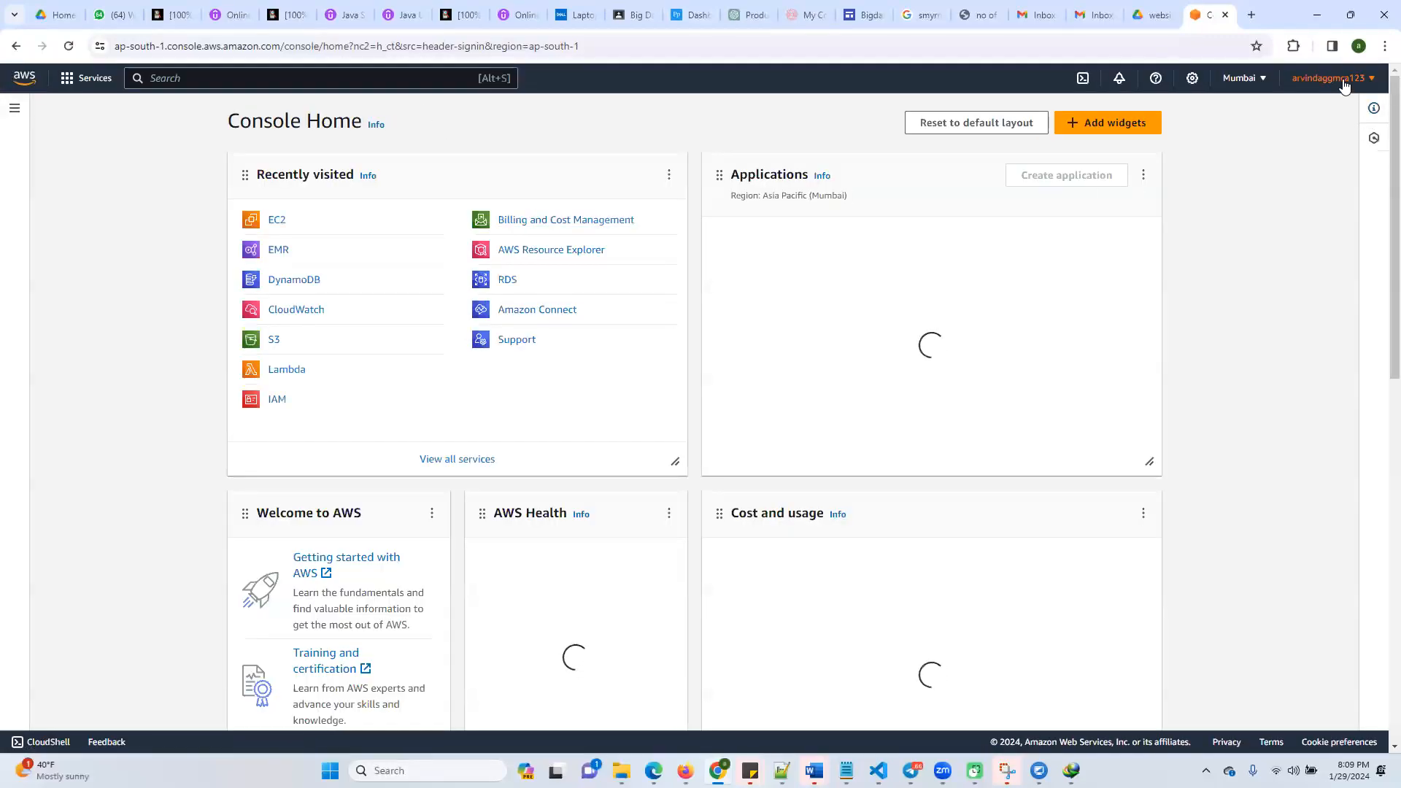
Sign out of the current AWS account and open the console sign-in page
left_click(1345, 85)
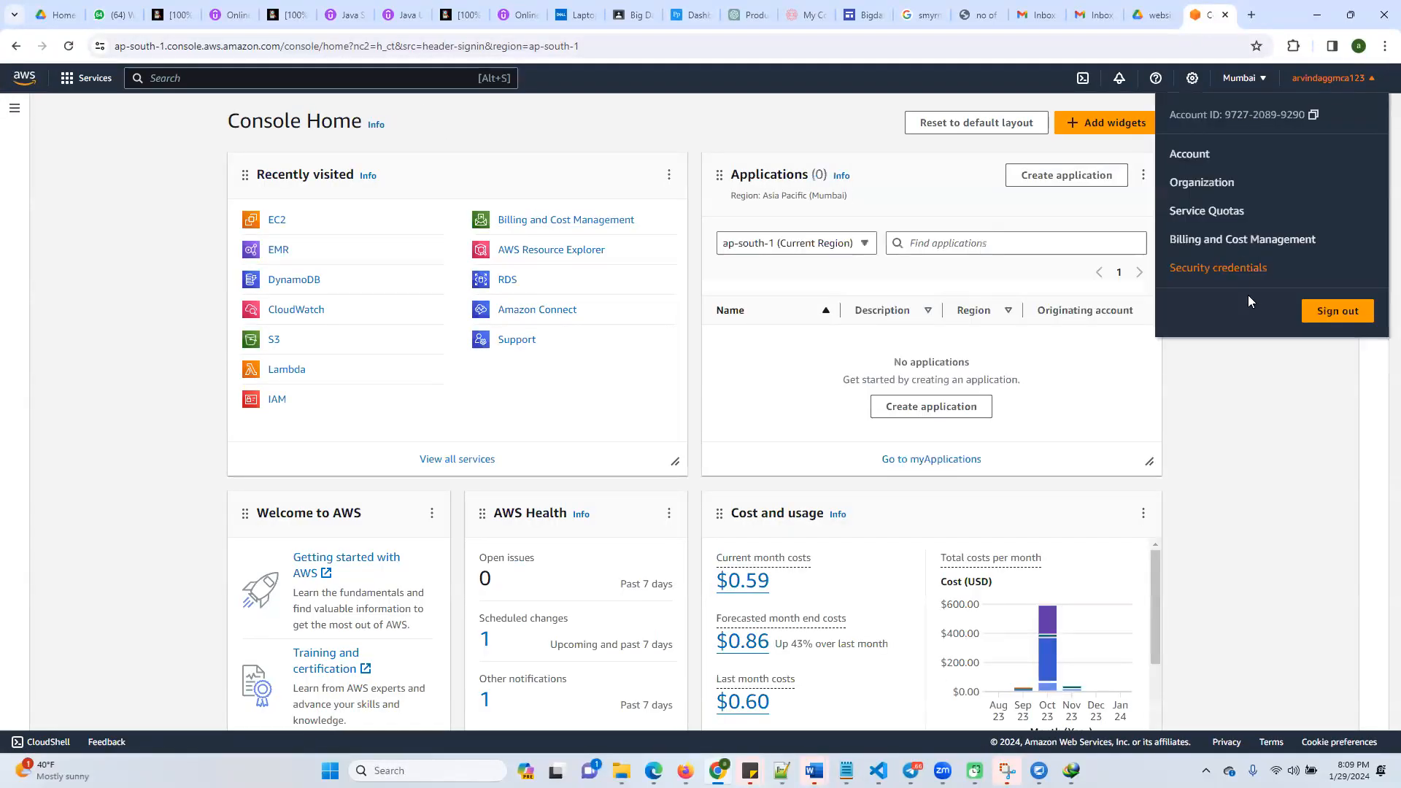
left_click(1324, 313)
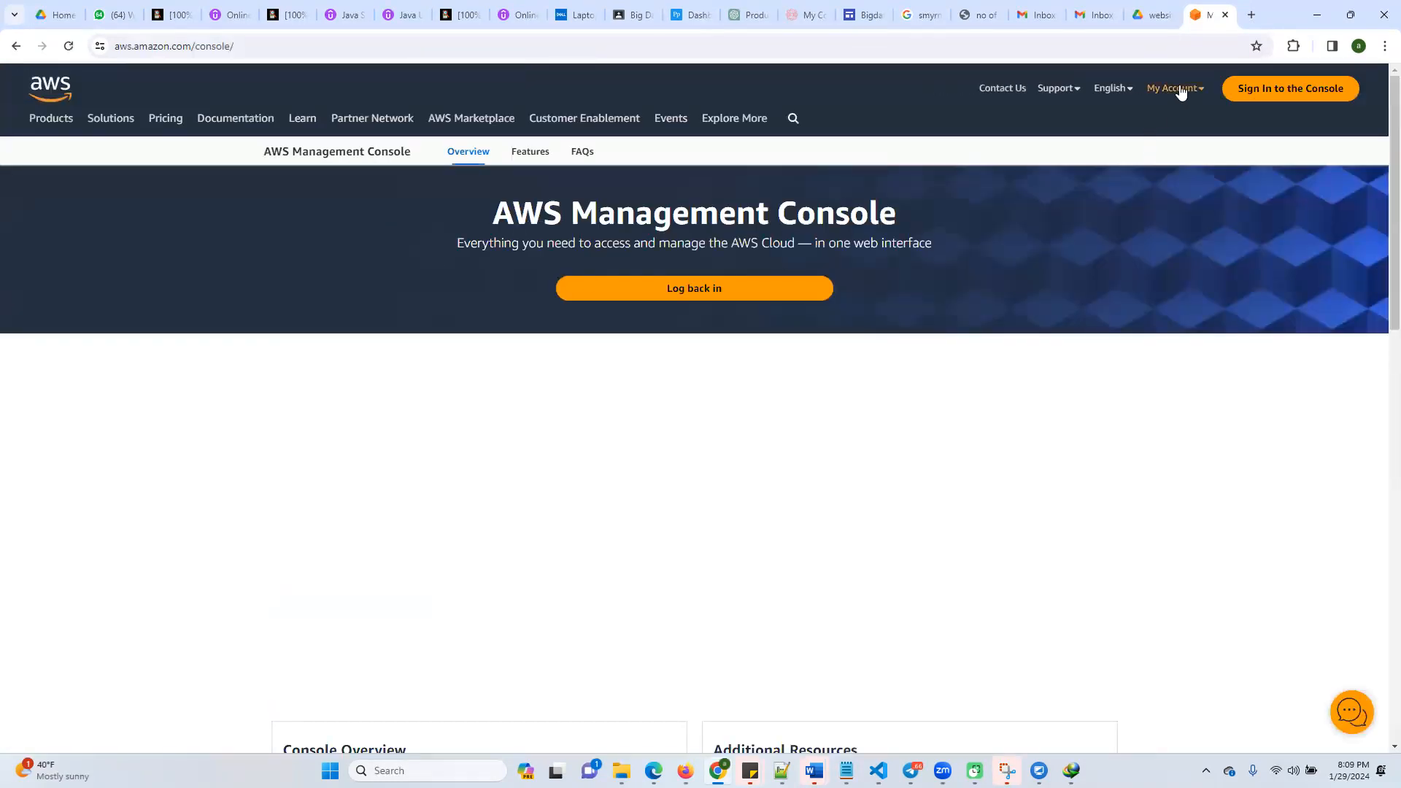
left_click(1258, 86)
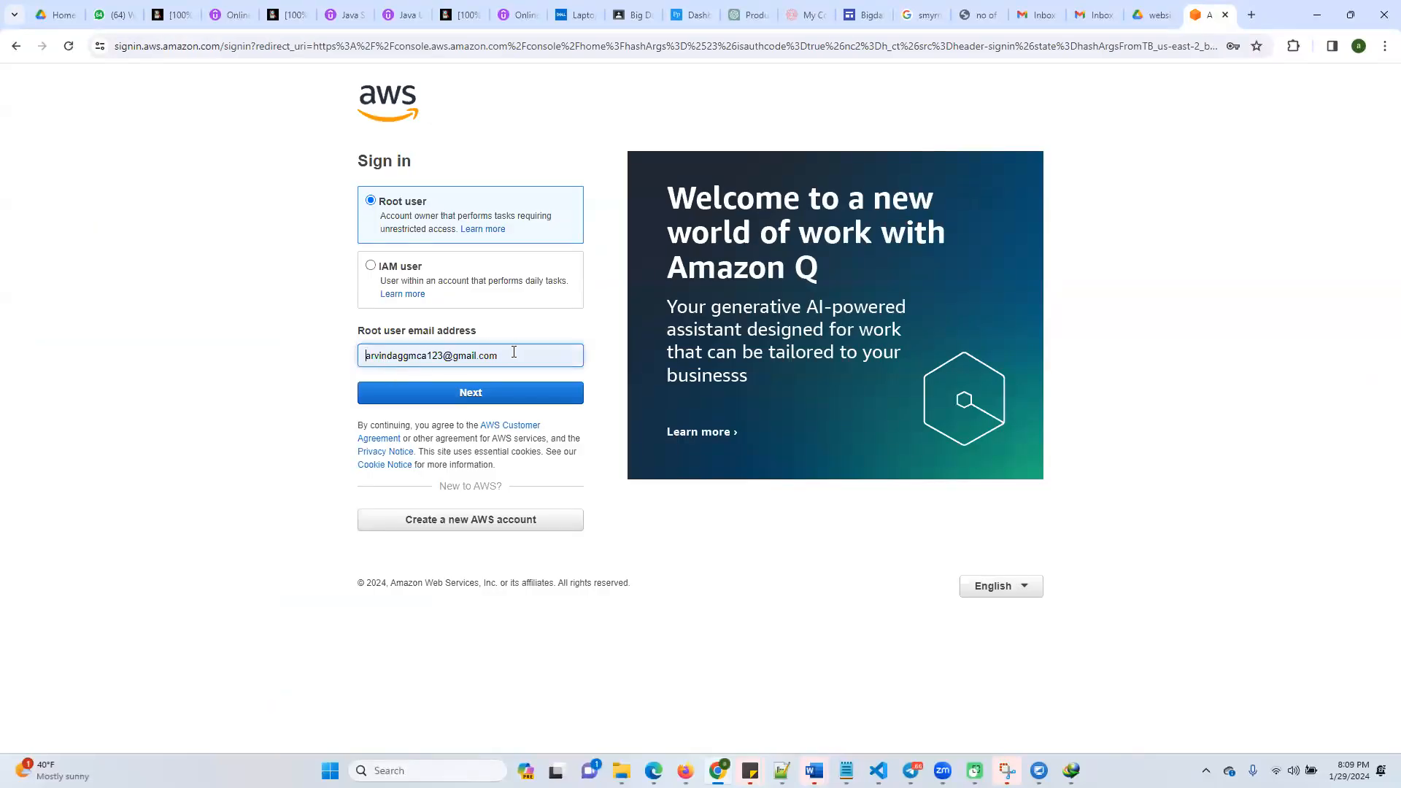
Sign in to AWS as root user with the e-mail address of the other account
left_click(514, 353)
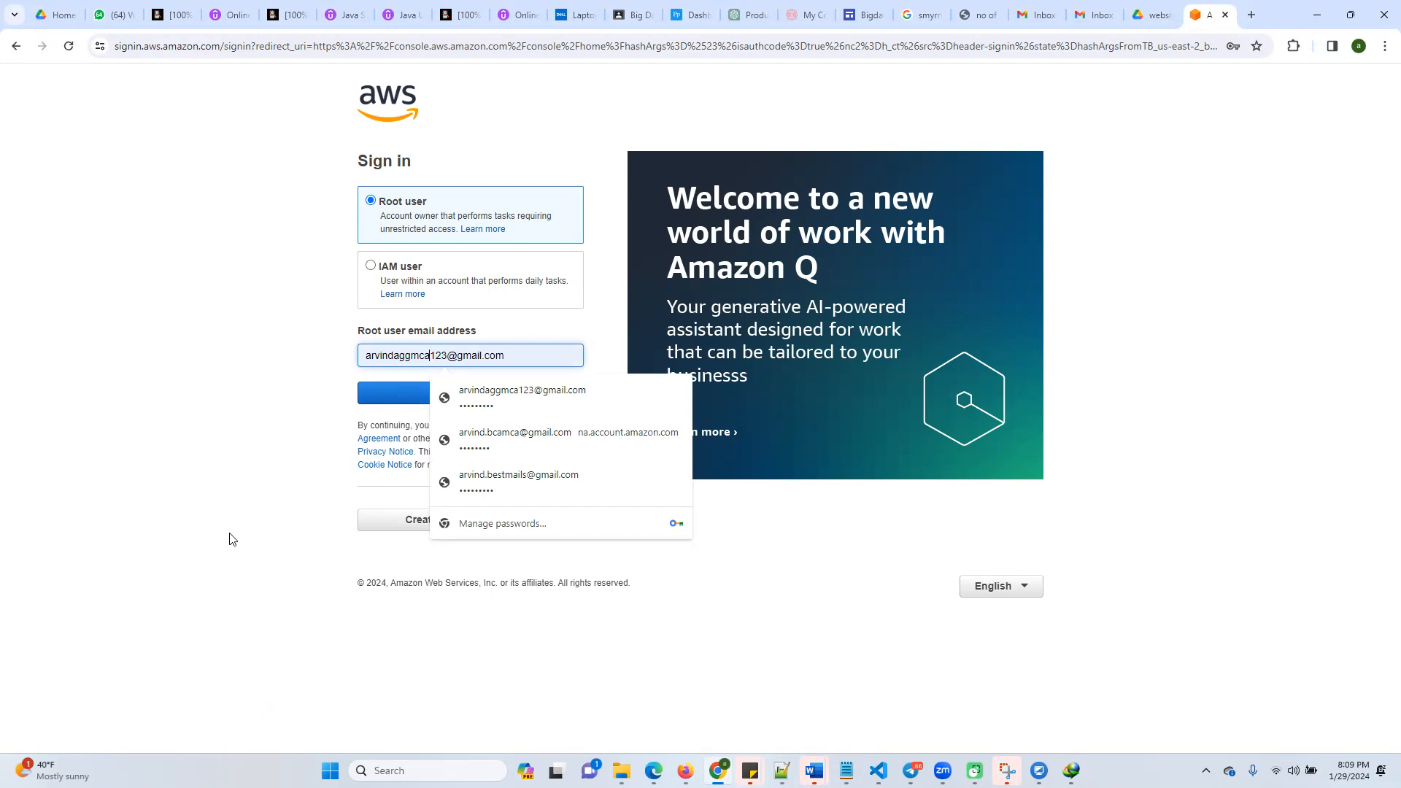
key("BackSpace")
key("BackSpace")
key("BackSpace")
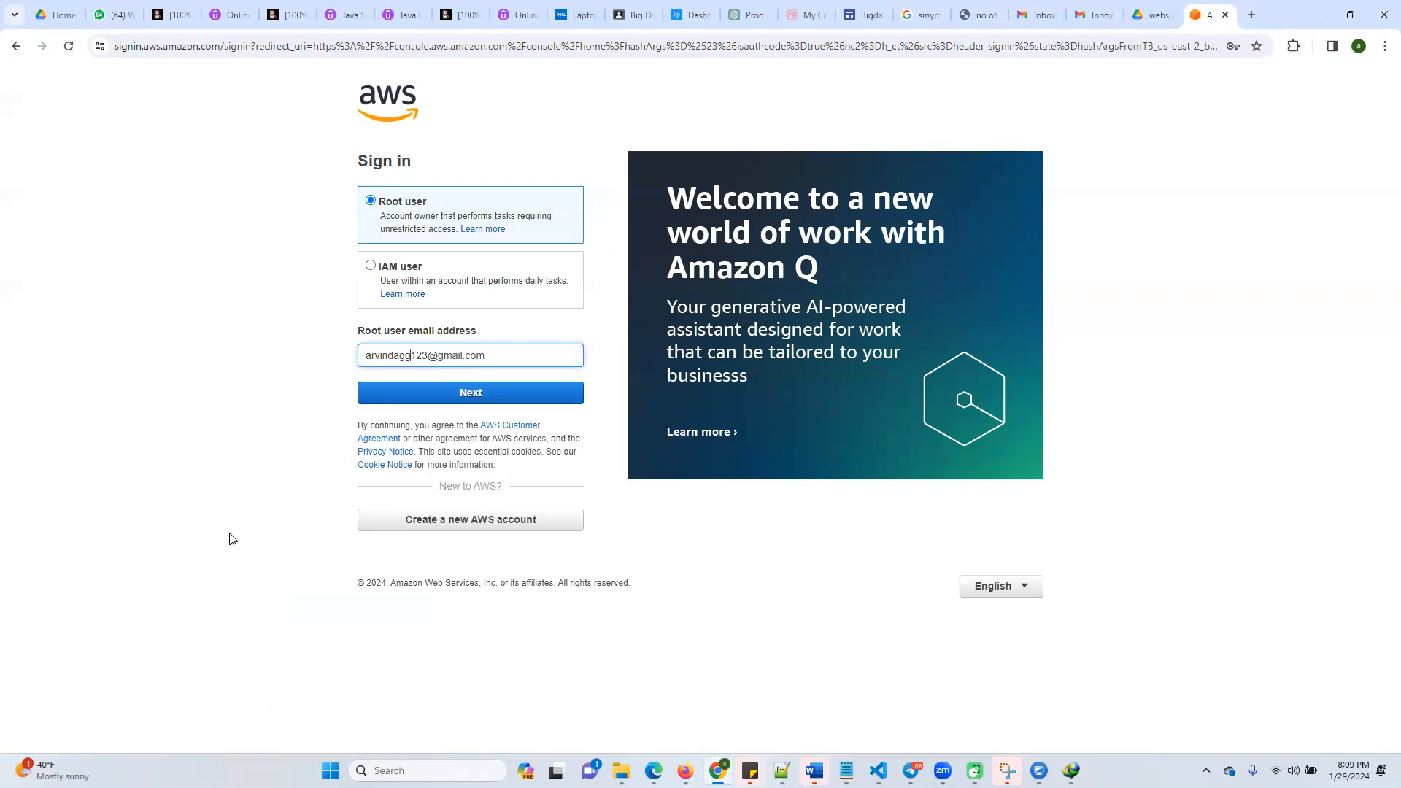
key("Return")
left_click(483, 288)
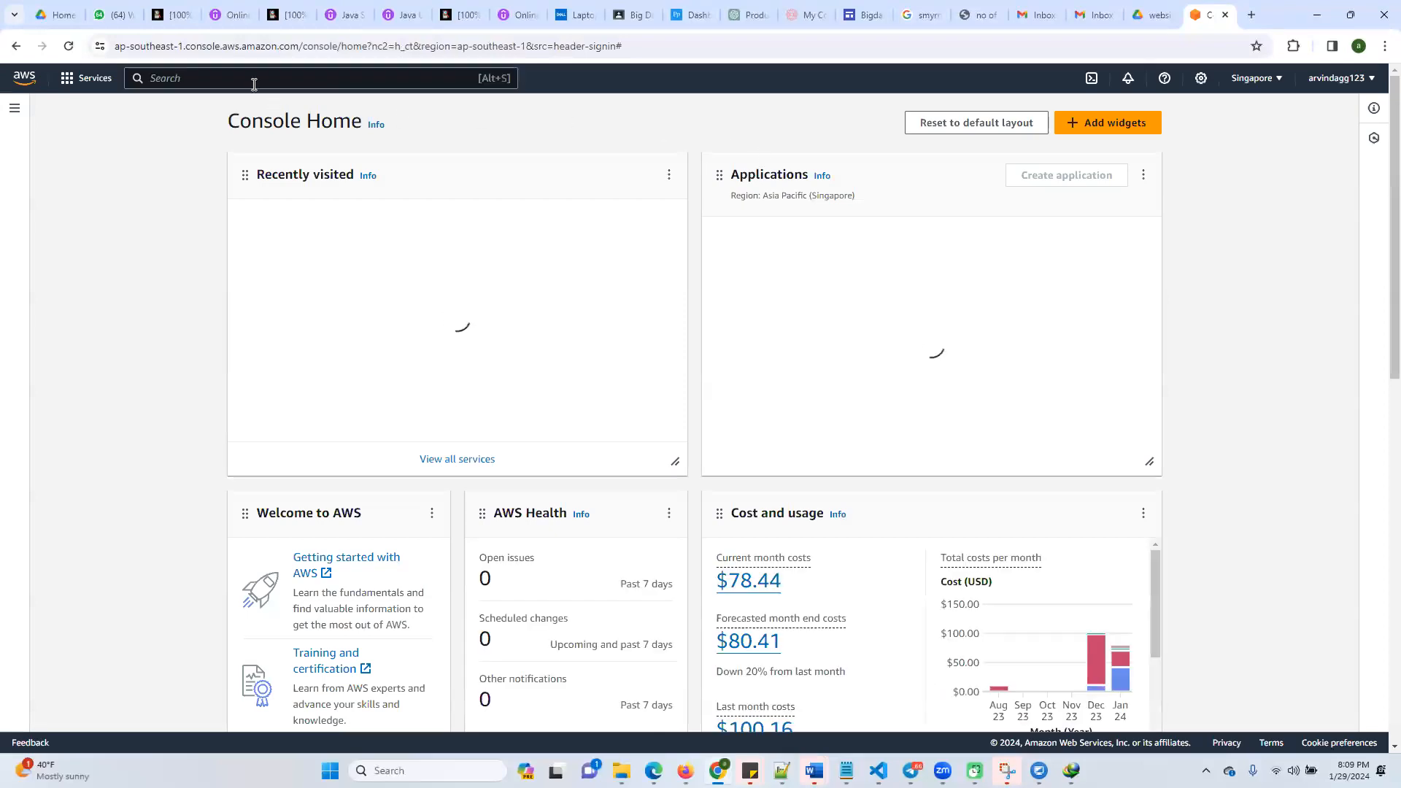
Search the console services for emr and open EMR Serverless in the Singapore region
left_click(254, 80)
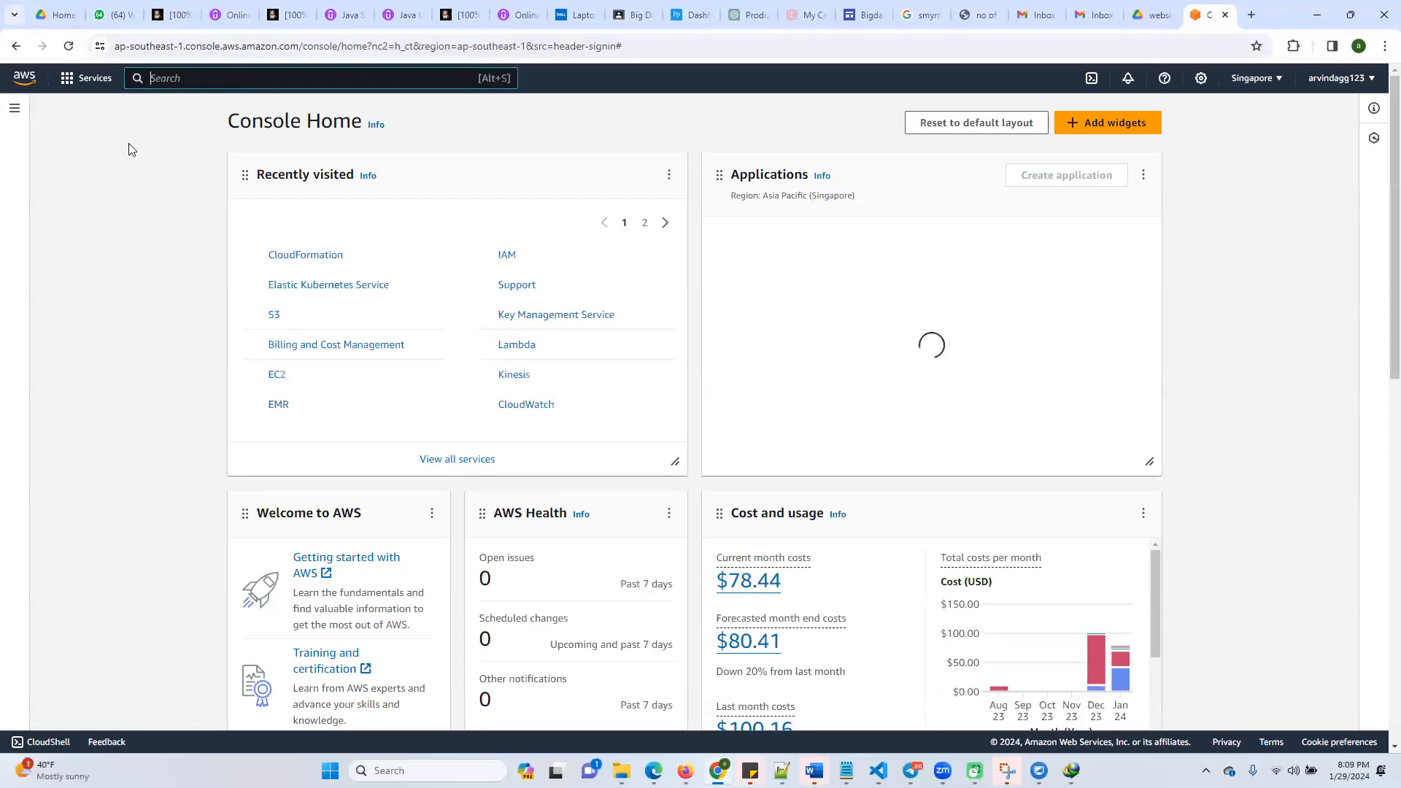
type("emr")
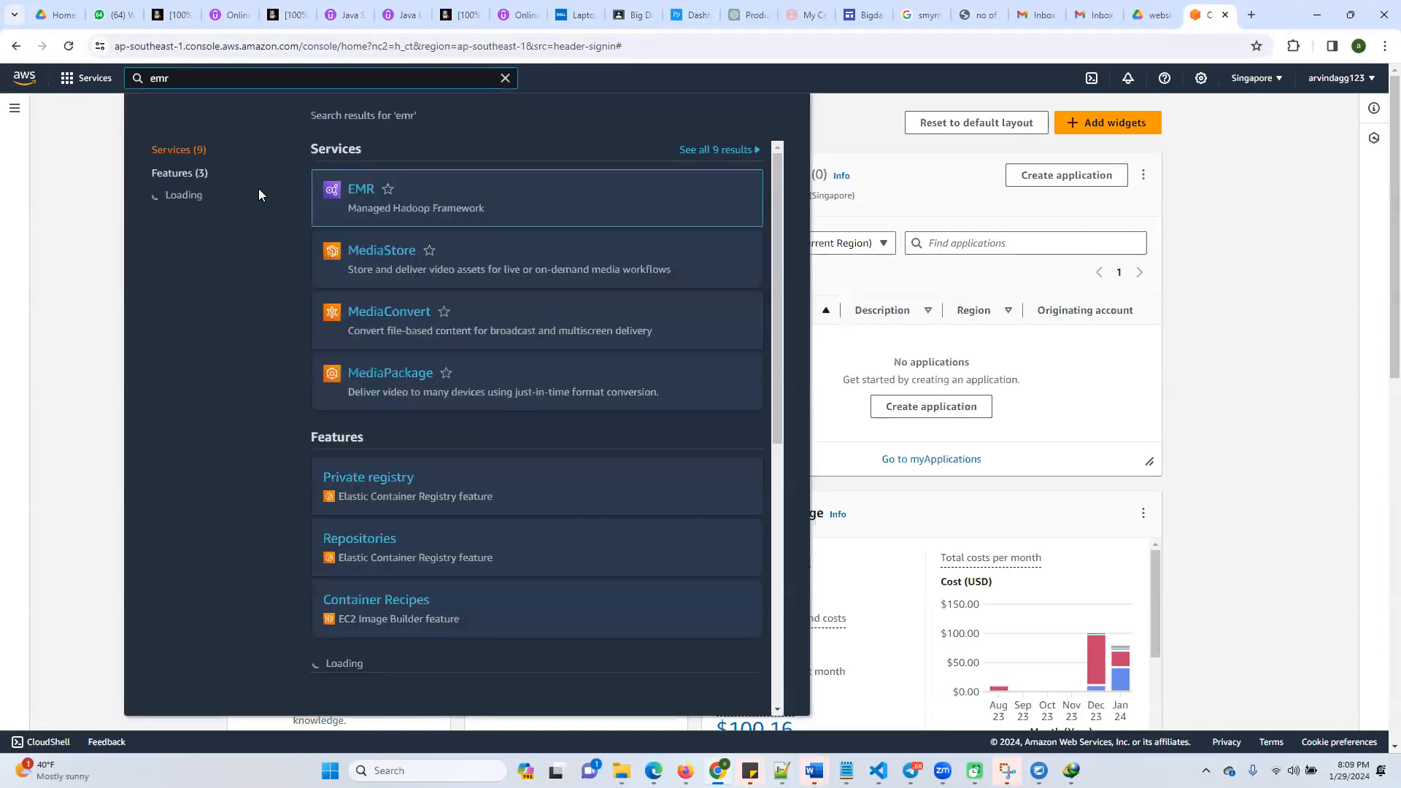
left_click(359, 191)
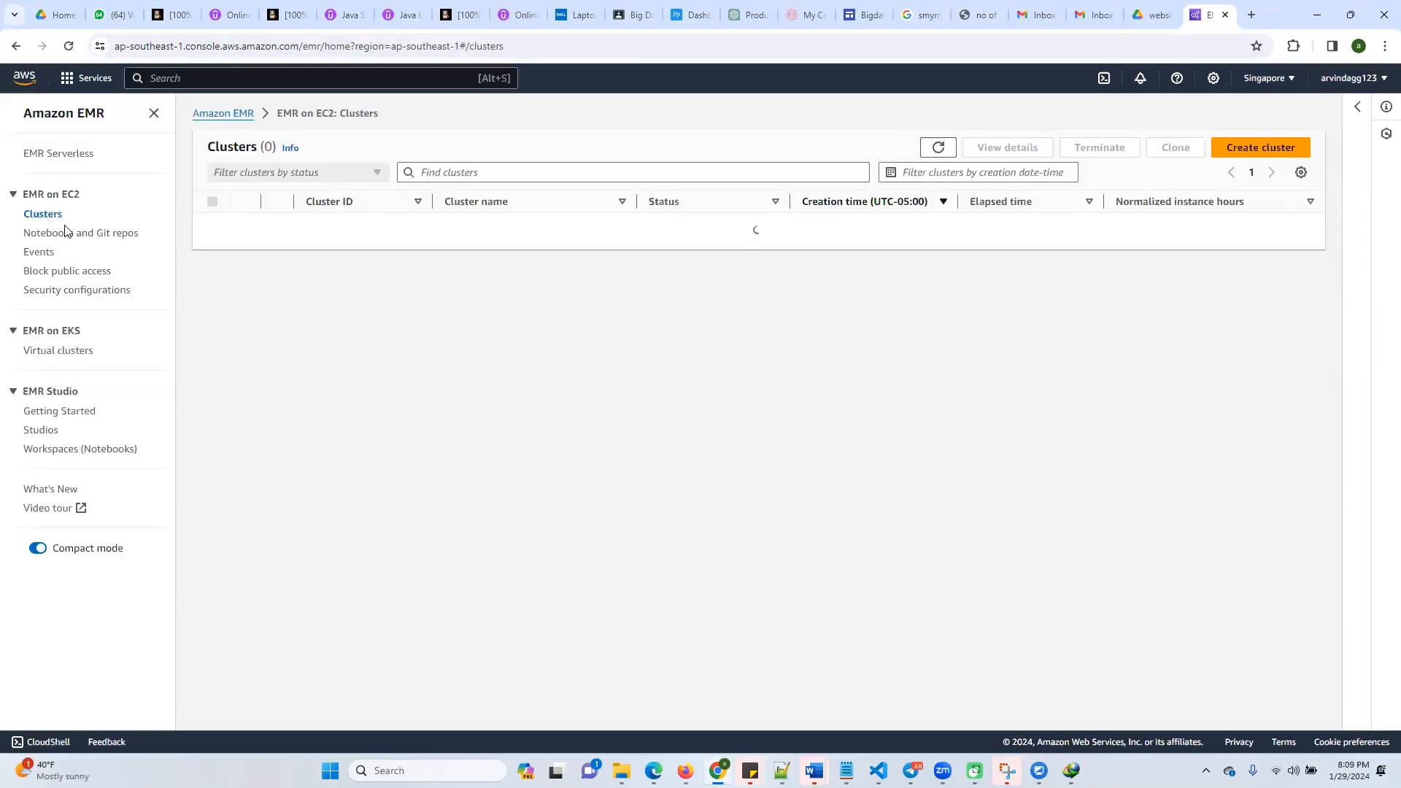
left_click(70, 156)
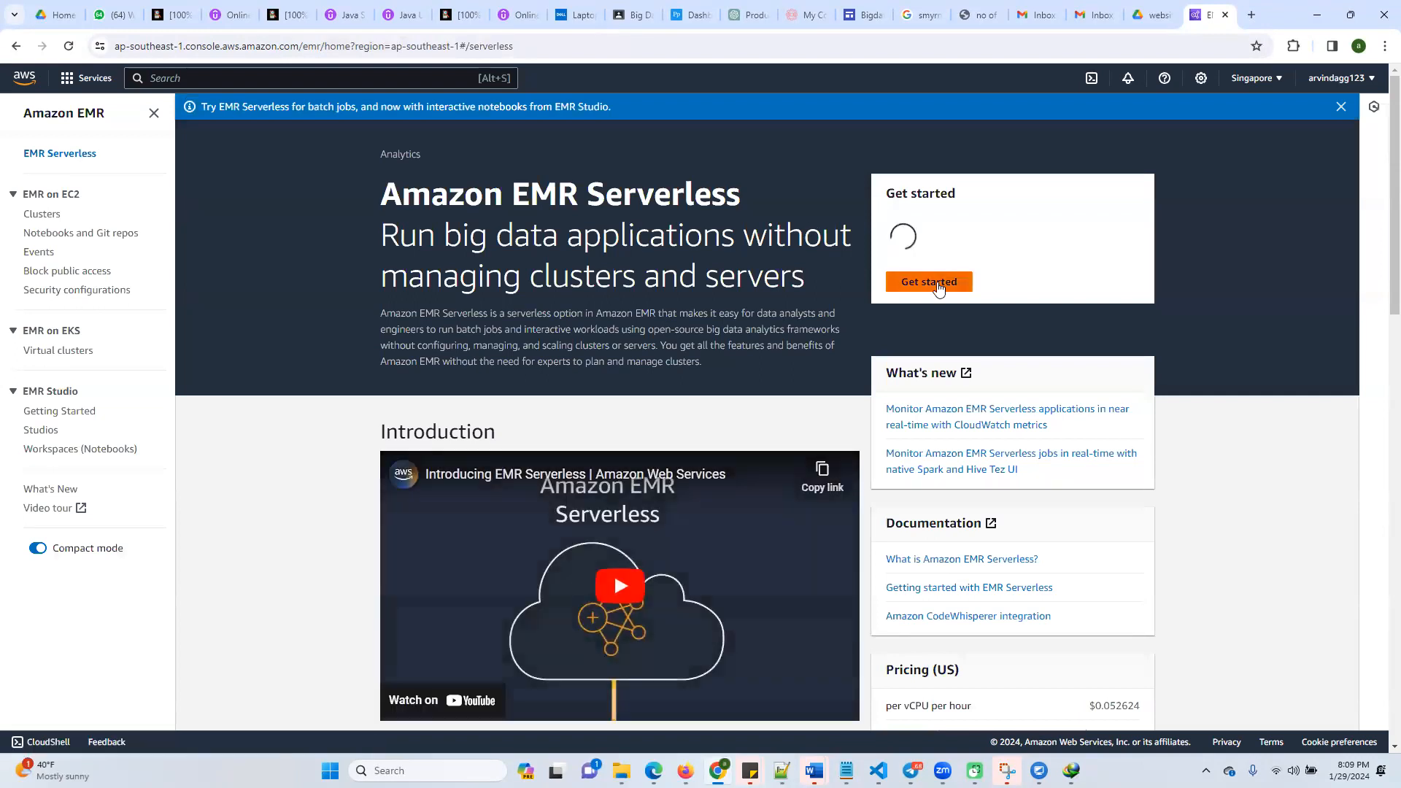
Get started with EMR Serverless, creating and launching an EMR Studio to manage the applications
left_click(933, 284)
left_click(898, 341)
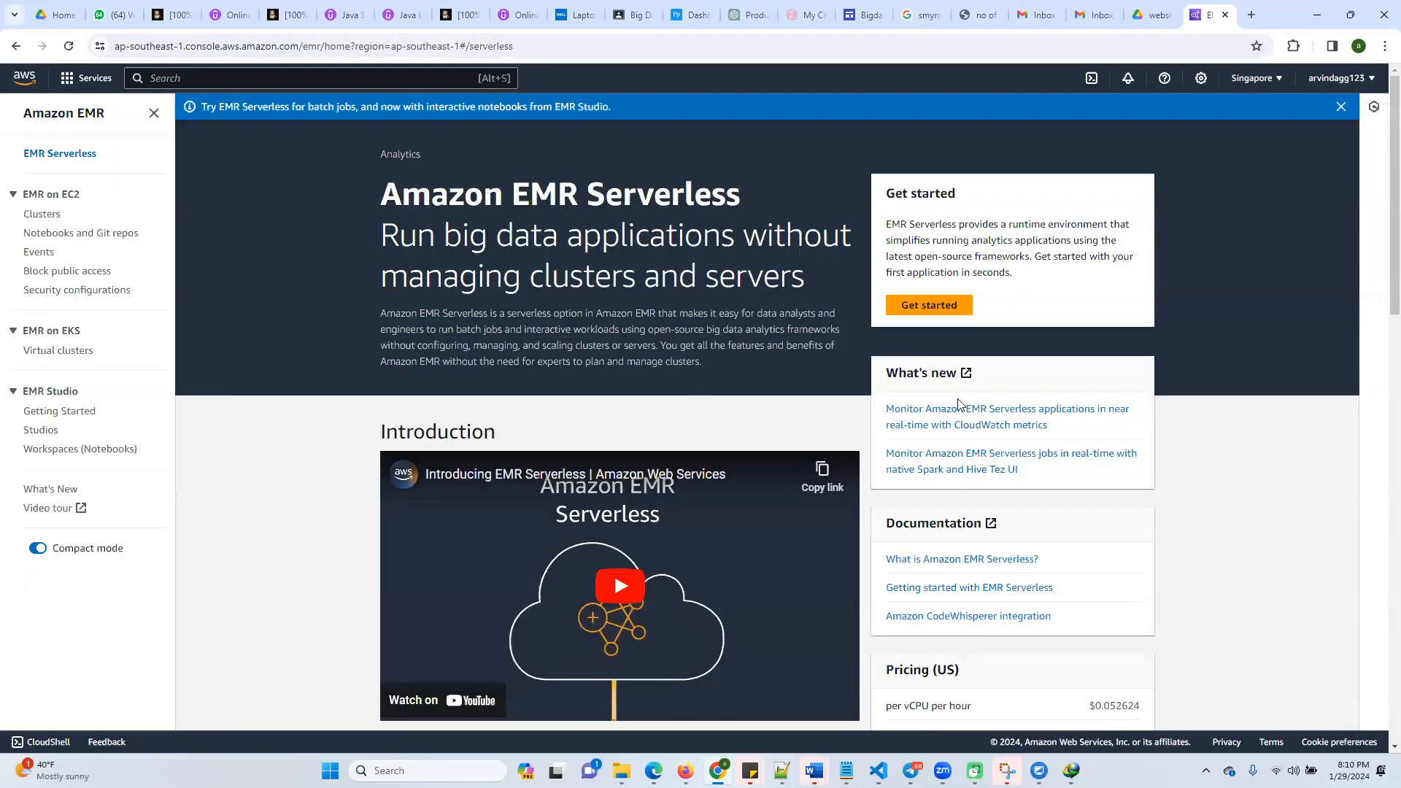
left_click(926, 306)
left_click(805, 473)
left_click(514, 456)
left_click(179, 49)
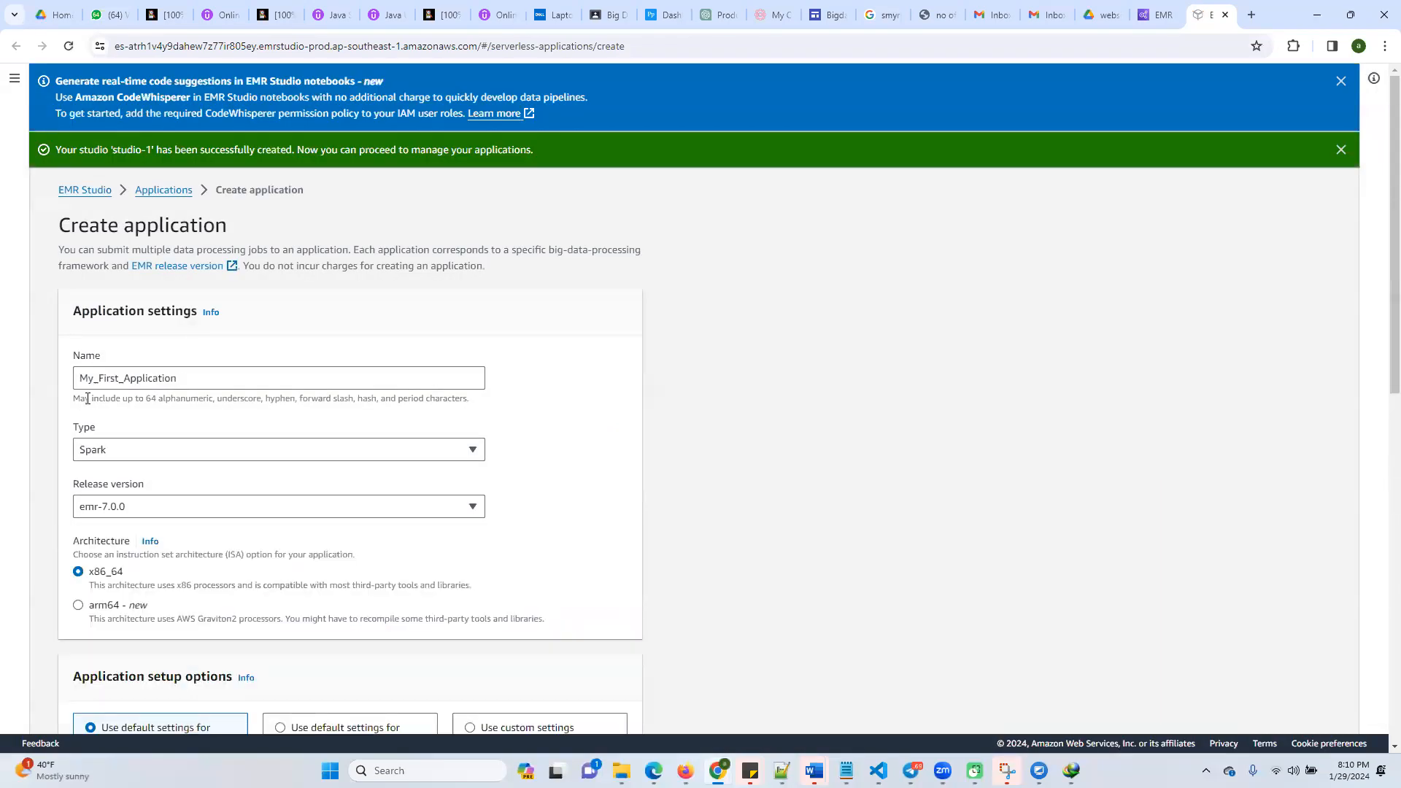
Check the list of serverless applications and reopen the application creation form
scroll(166, 387, "down", 3)
scroll(176, 356, "up", 3)
left_click(163, 192)
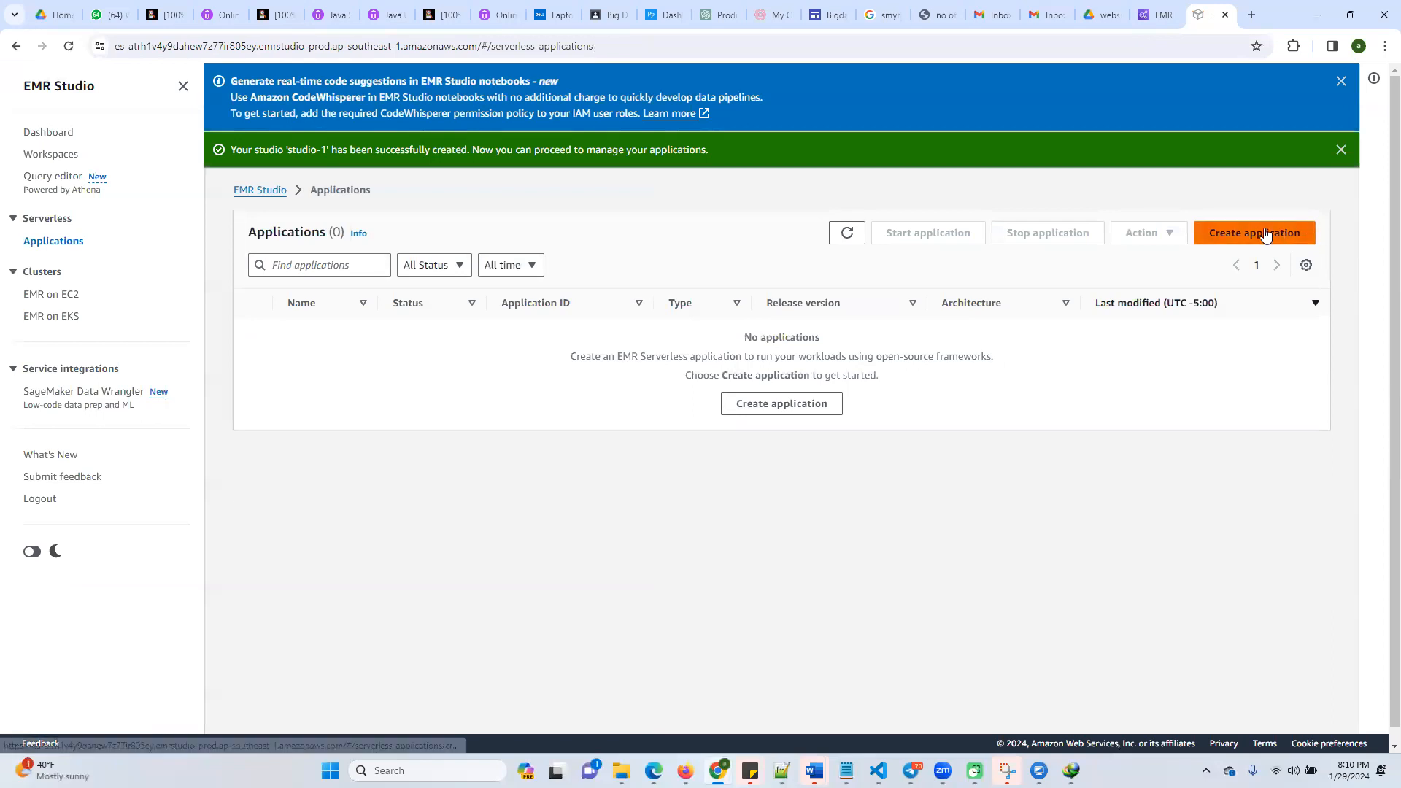
left_click(1266, 234)
Create and start the Spark application My_First_Application with emr-7.0.0, x86_64 and the default settings for batch jobs only
scroll(200, 460, "down", 6)
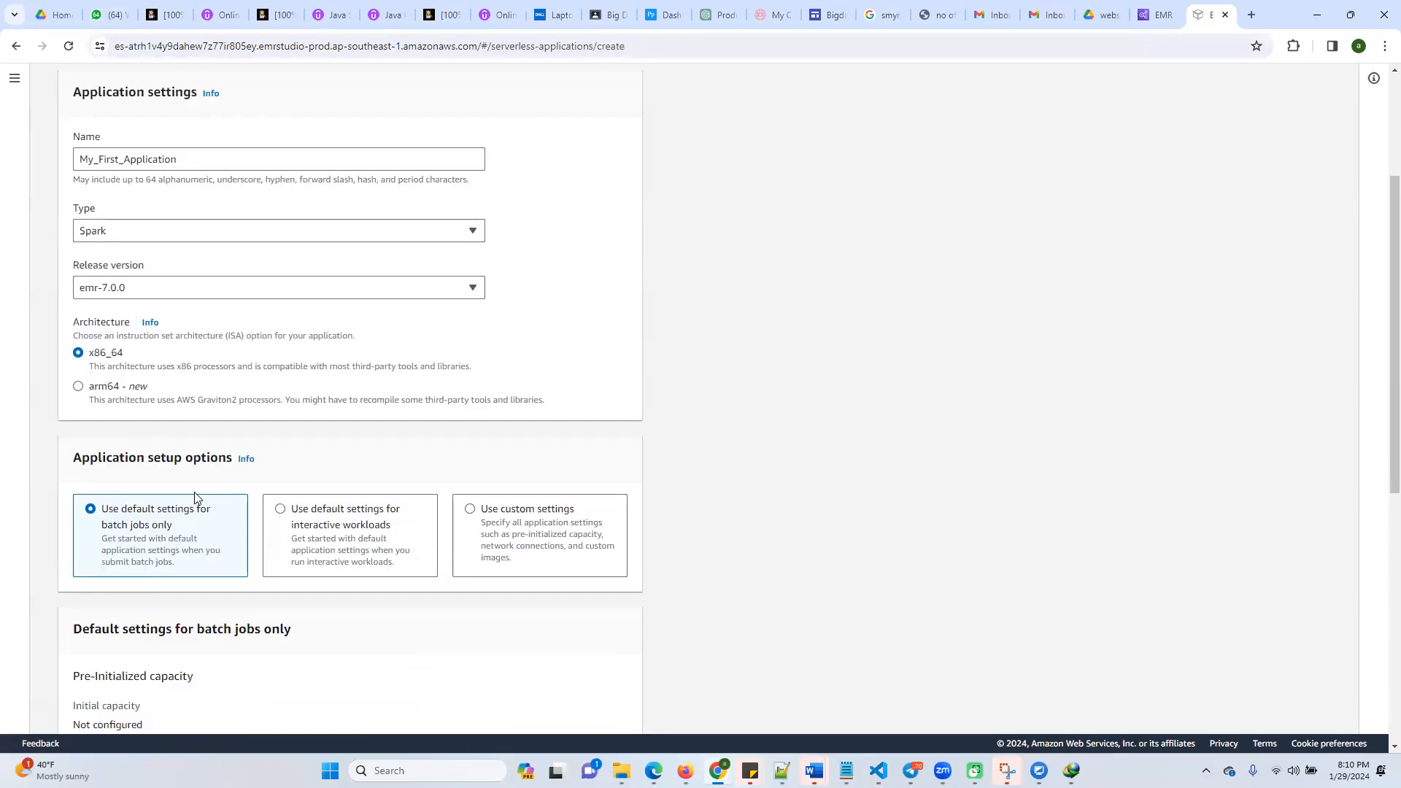
scroll(213, 471, "up", 2)
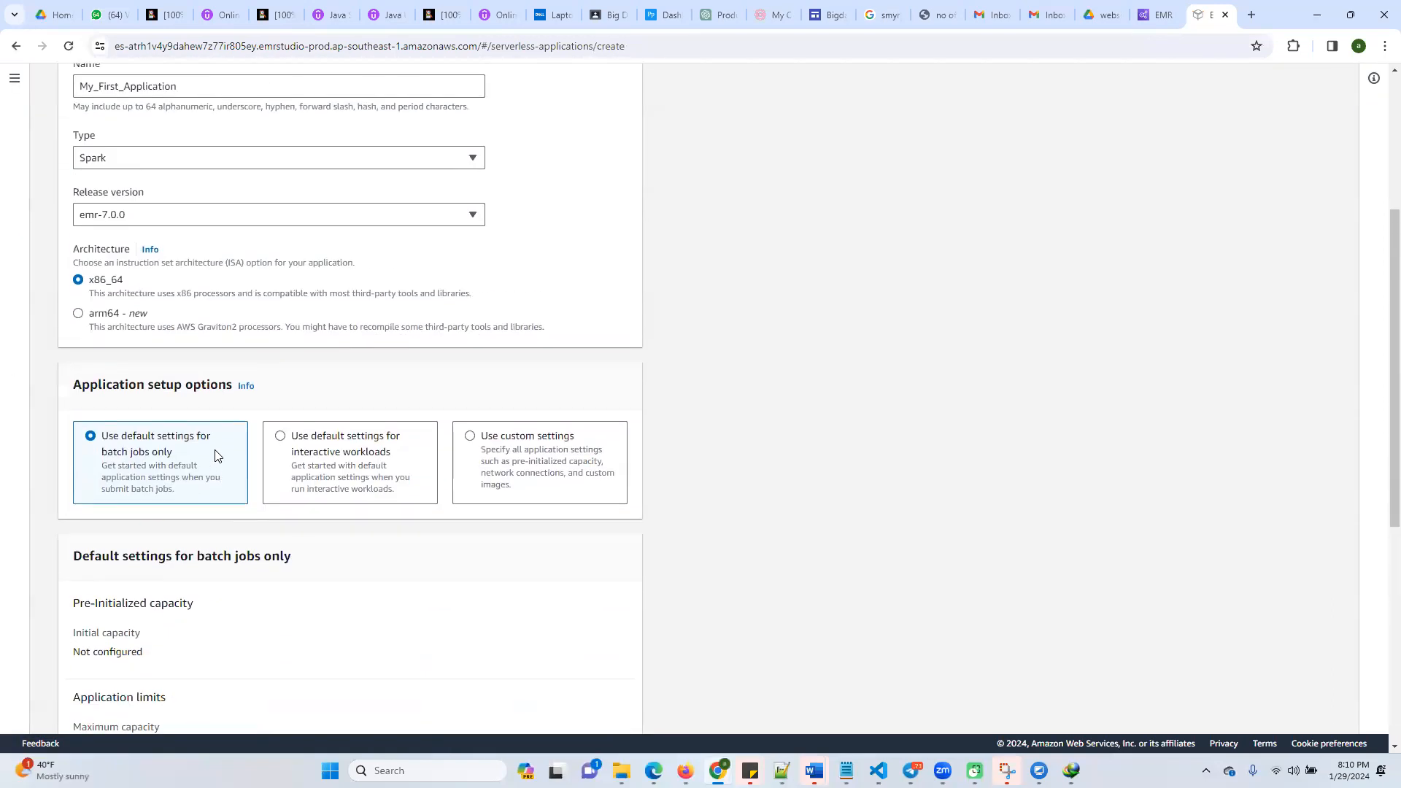
scroll(216, 456, "down", 4)
scroll(220, 475, "down", 1)
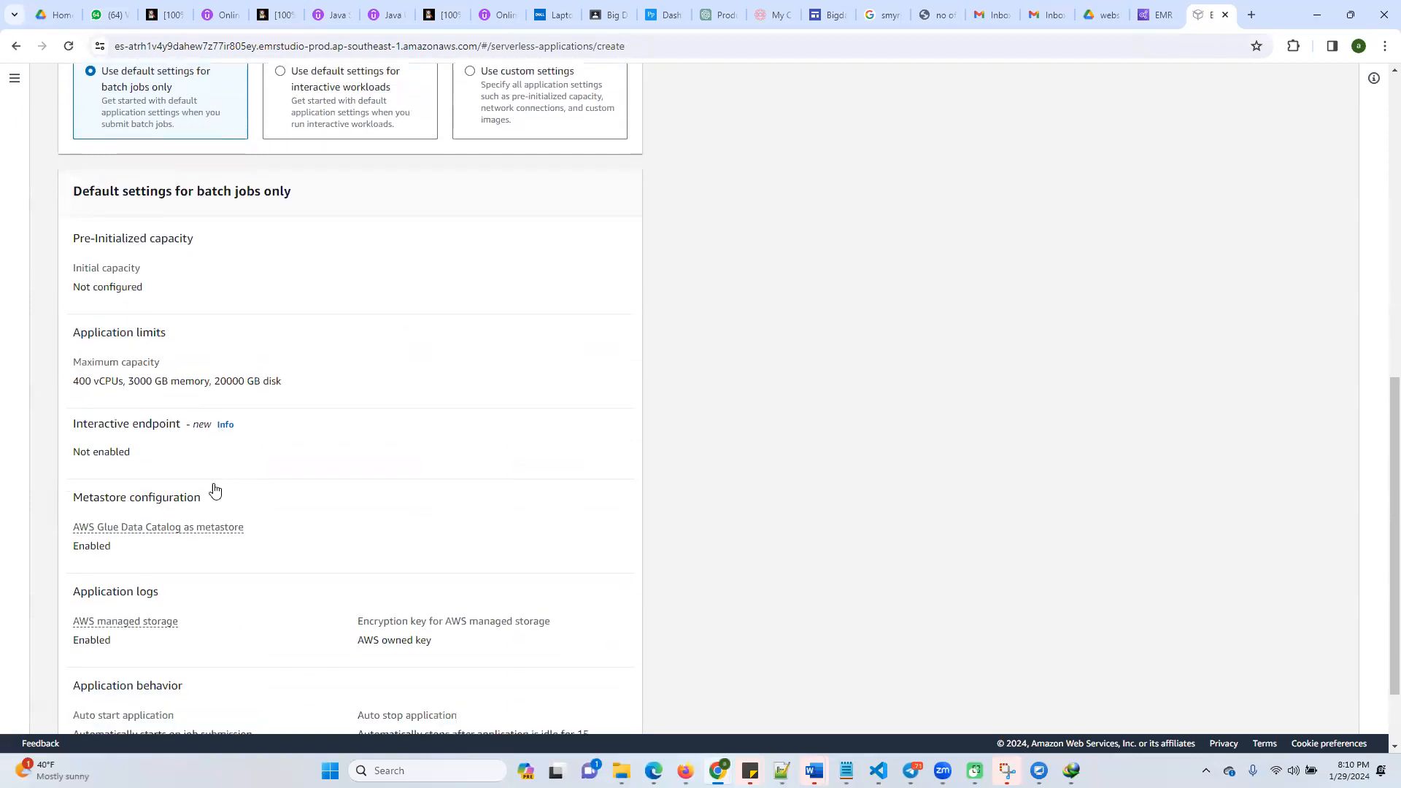
scroll(213, 488, "down", 2)
scroll(351, 529, "up", 4)
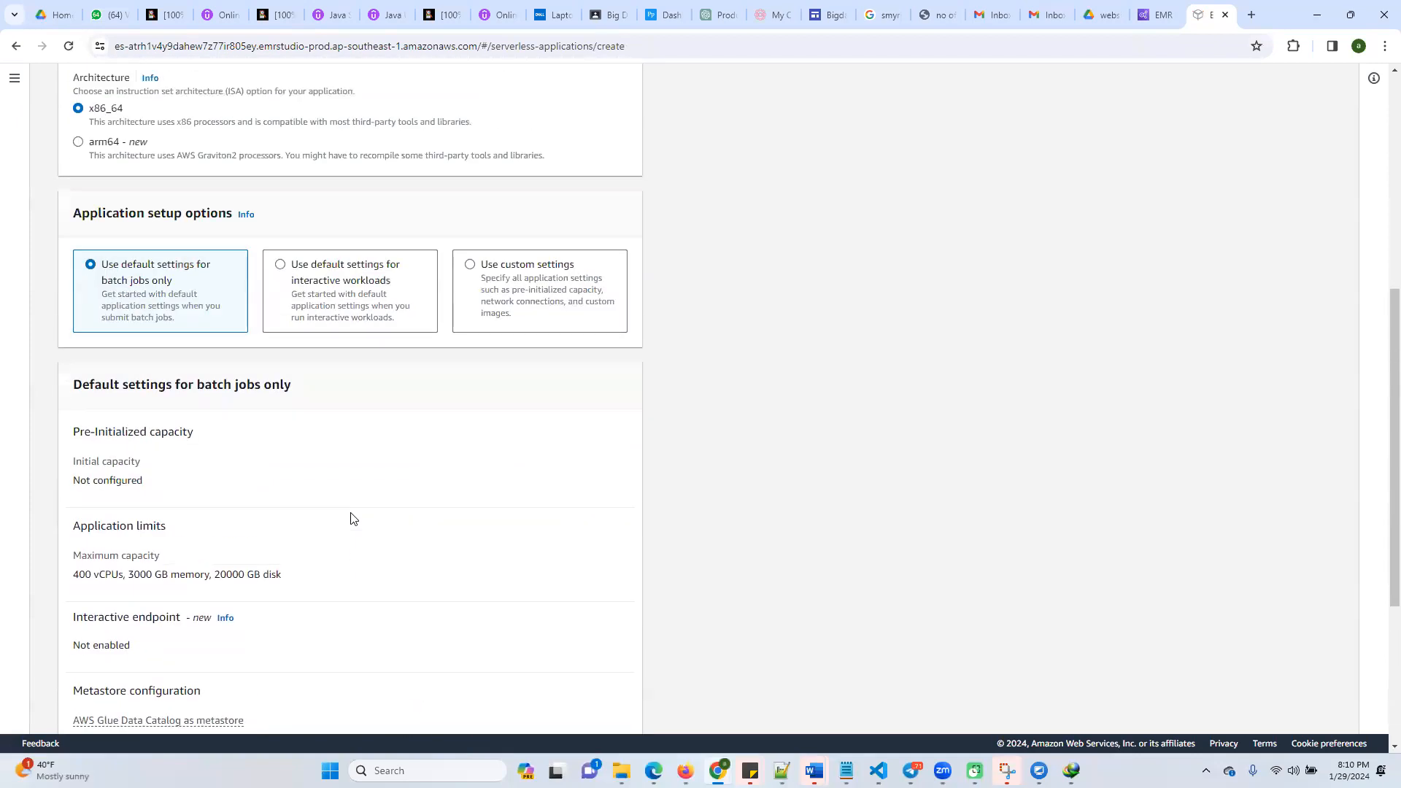
scroll(351, 518, "down", 4)
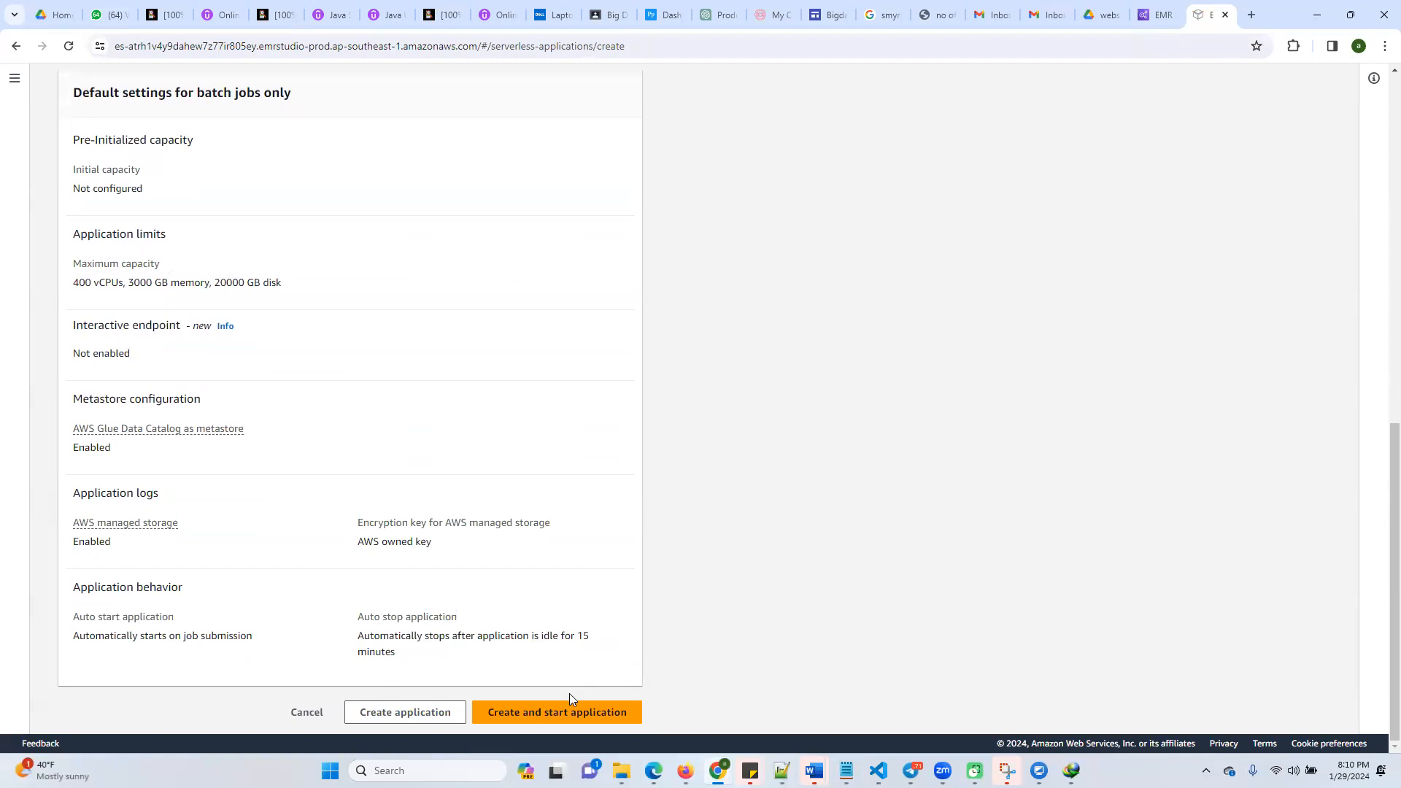
left_click(558, 713)
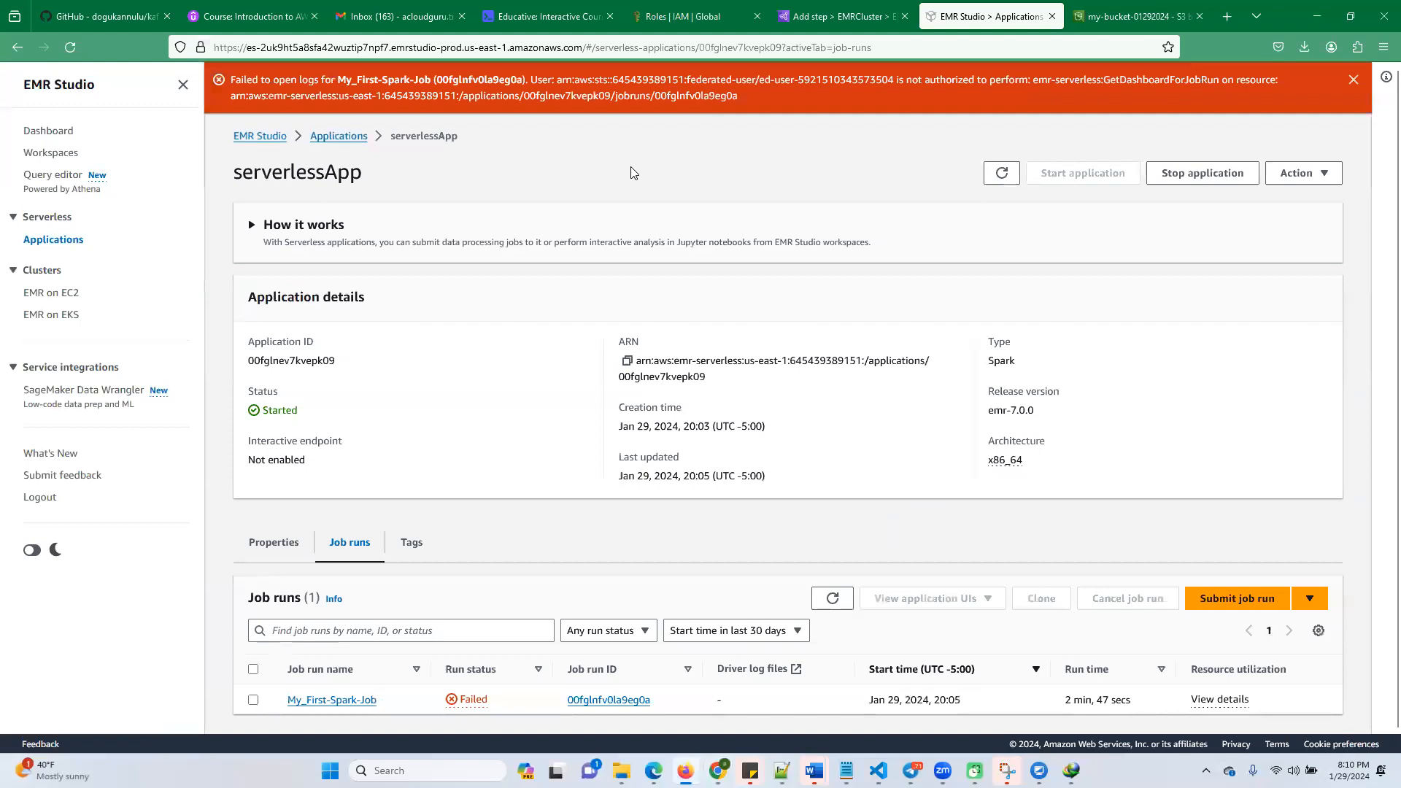
Switch to Firefox and check serverlessApp in the applications list and on its details page
left_click(353, 137)
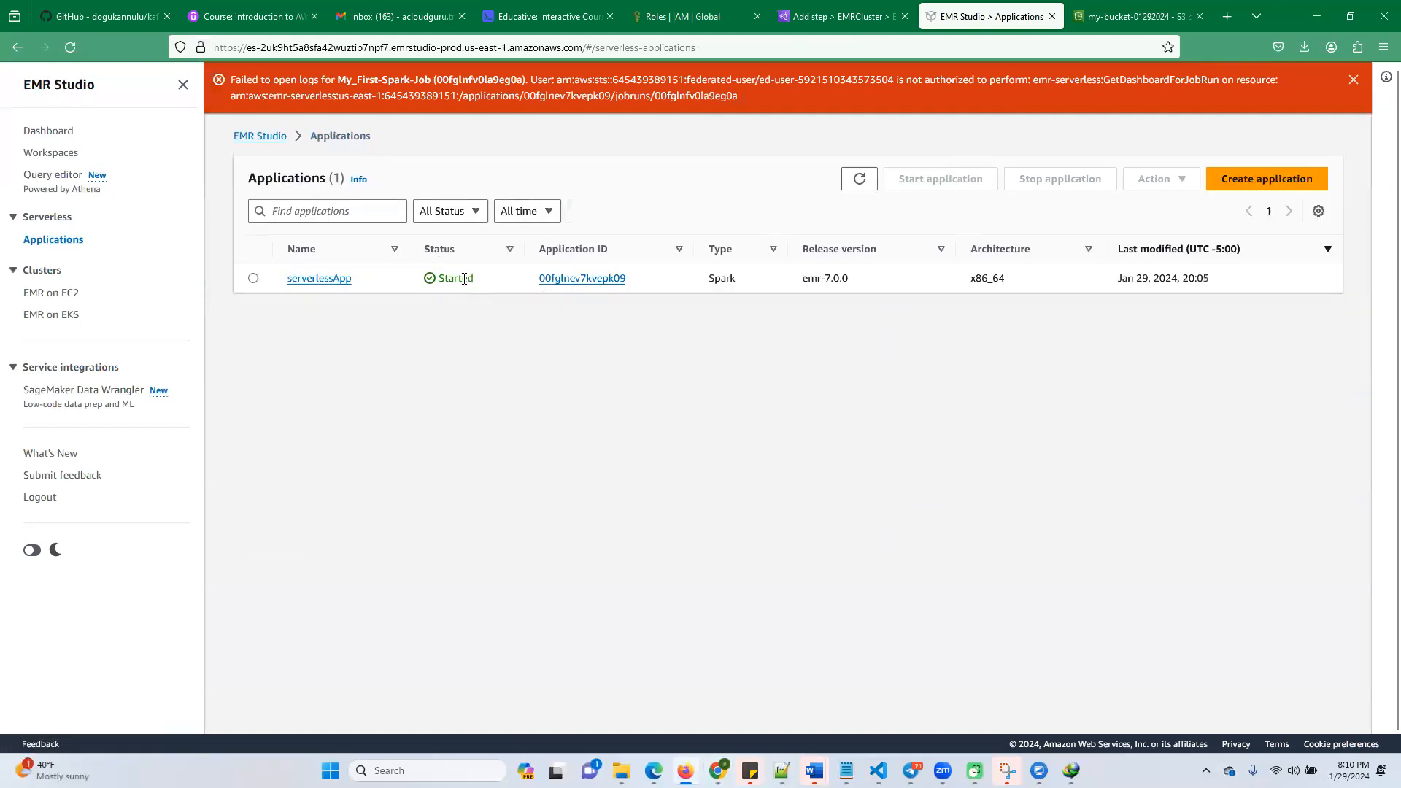
left_click(329, 286)
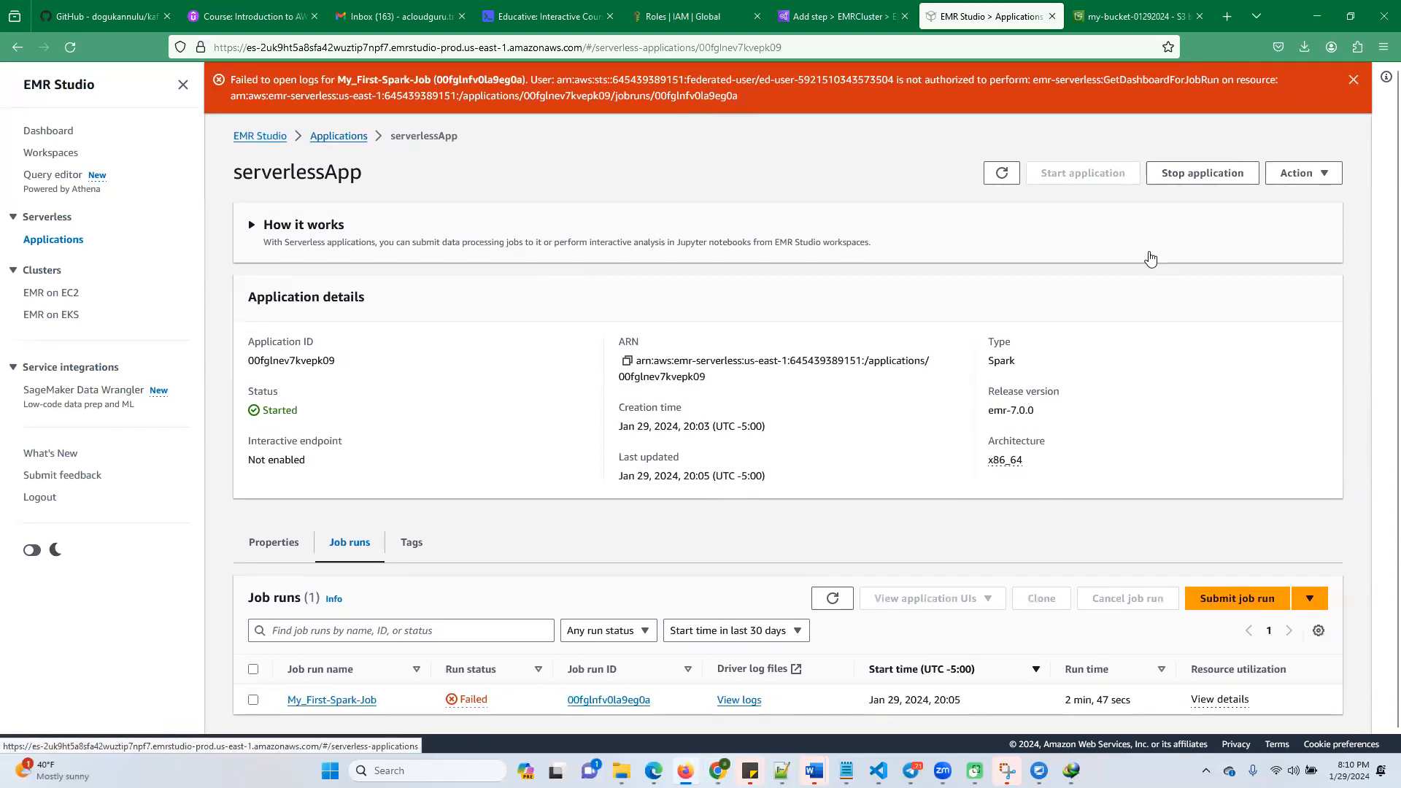
left_click(1318, 16)
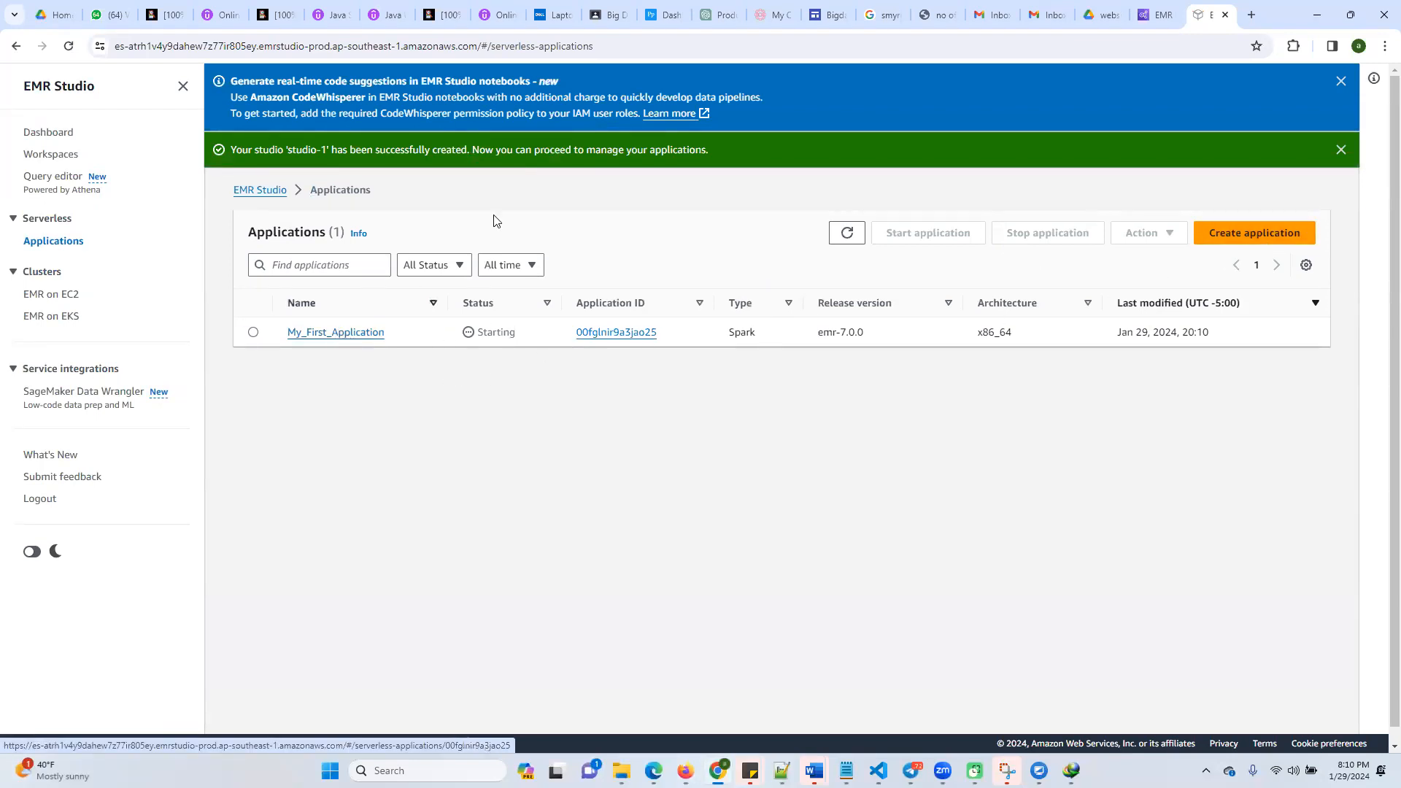
Reload the applications list in Chrome's EMR Studio and open My_First_Application
left_click(411, 48)
key("Return")
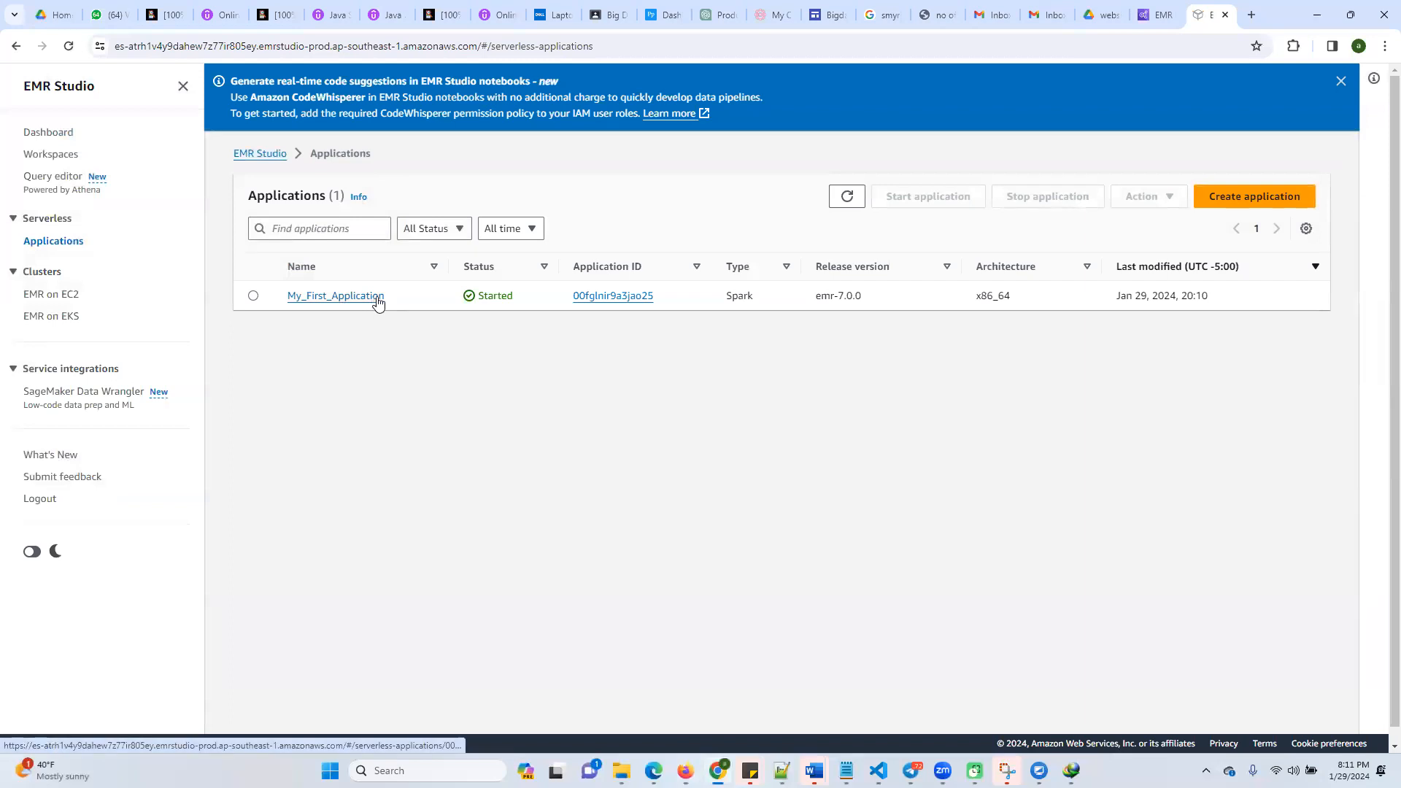
left_click(358, 297)
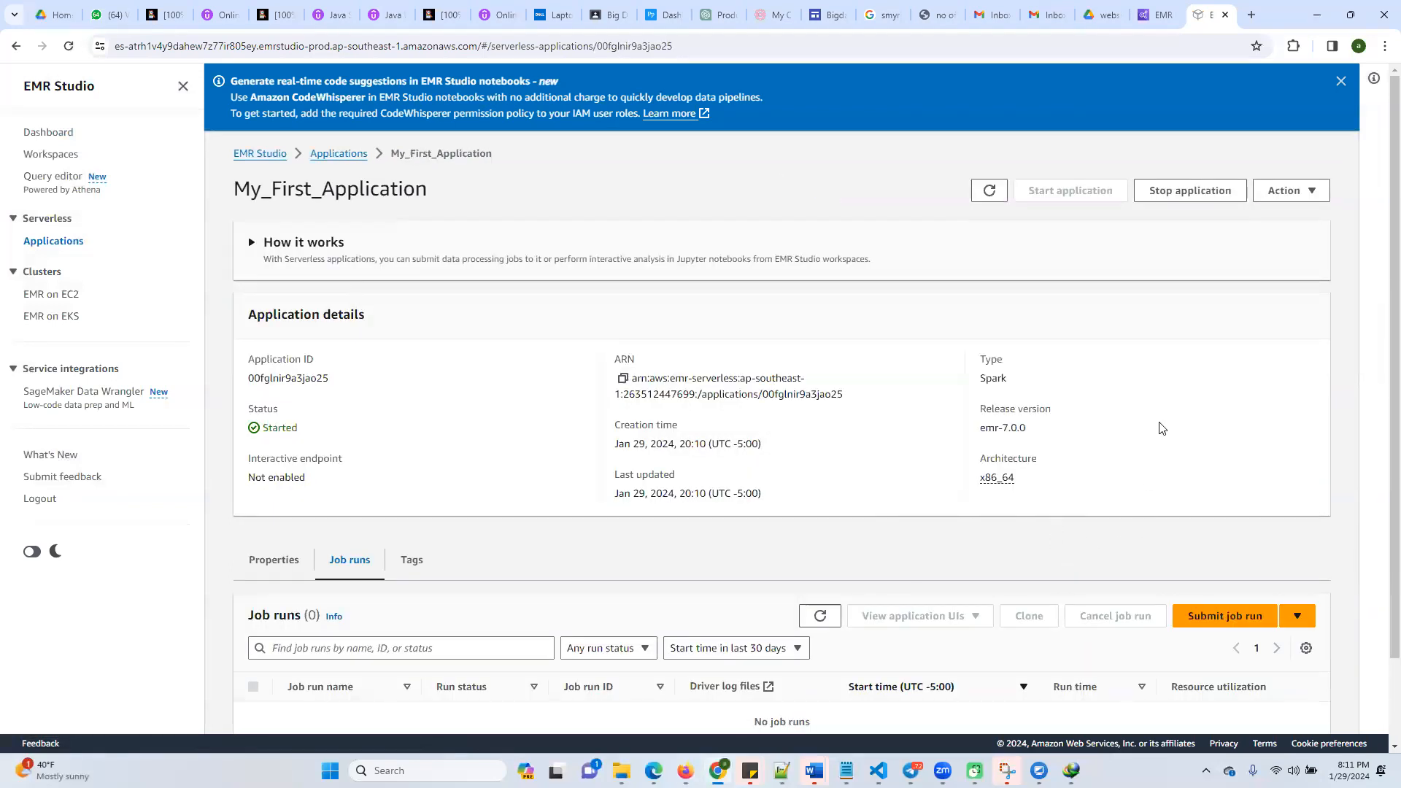
scroll(1233, 586, "down", 2)
left_click(1240, 519)
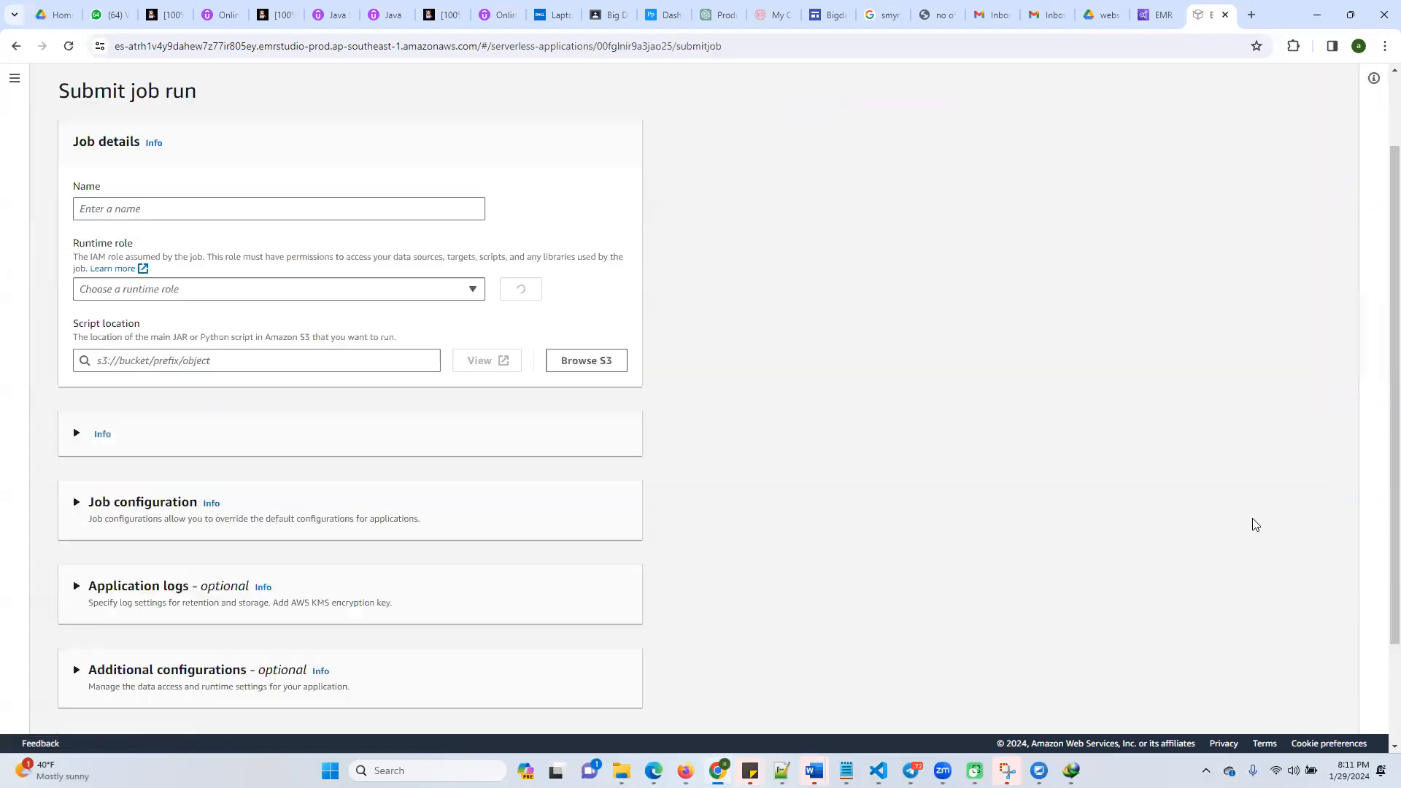
left_click(181, 289)
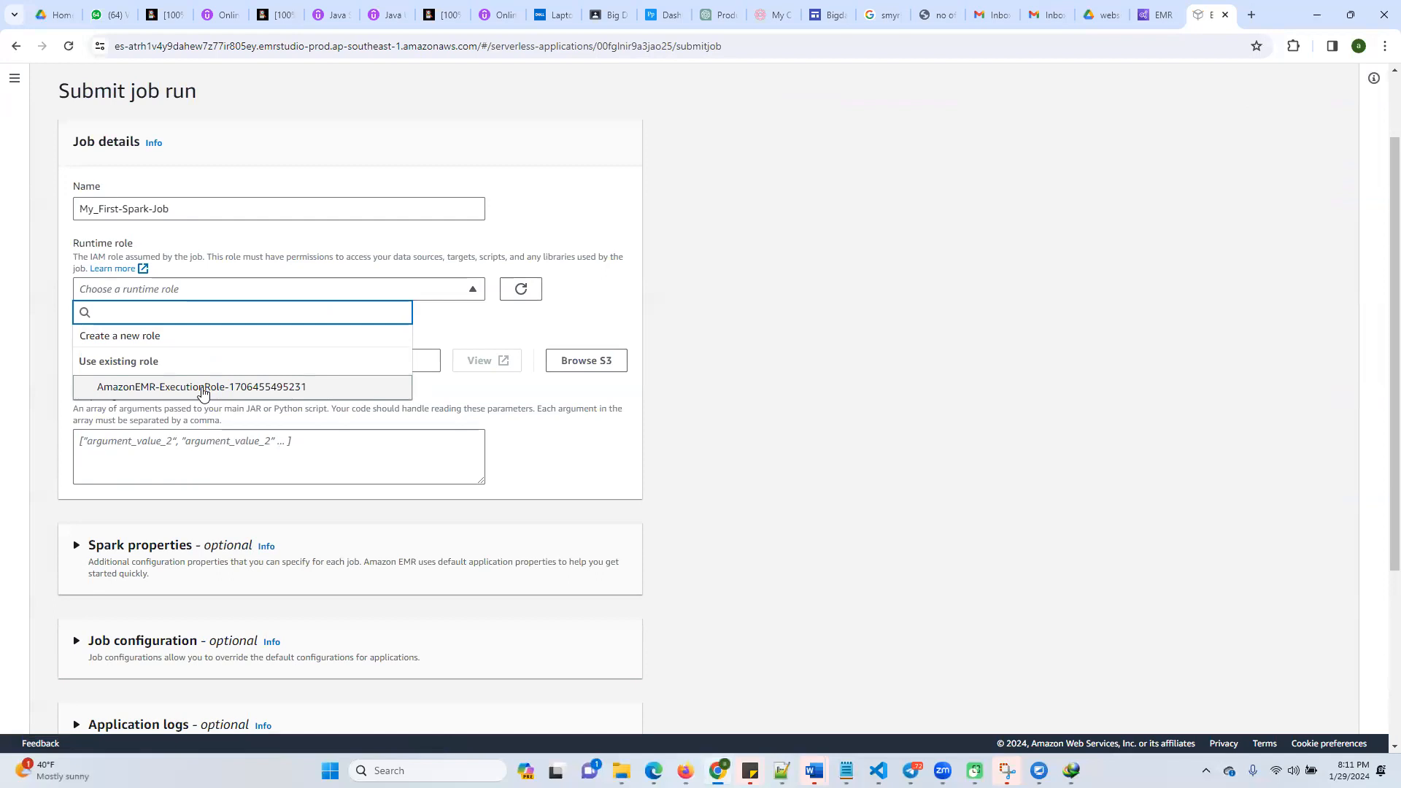
left_click(243, 392)
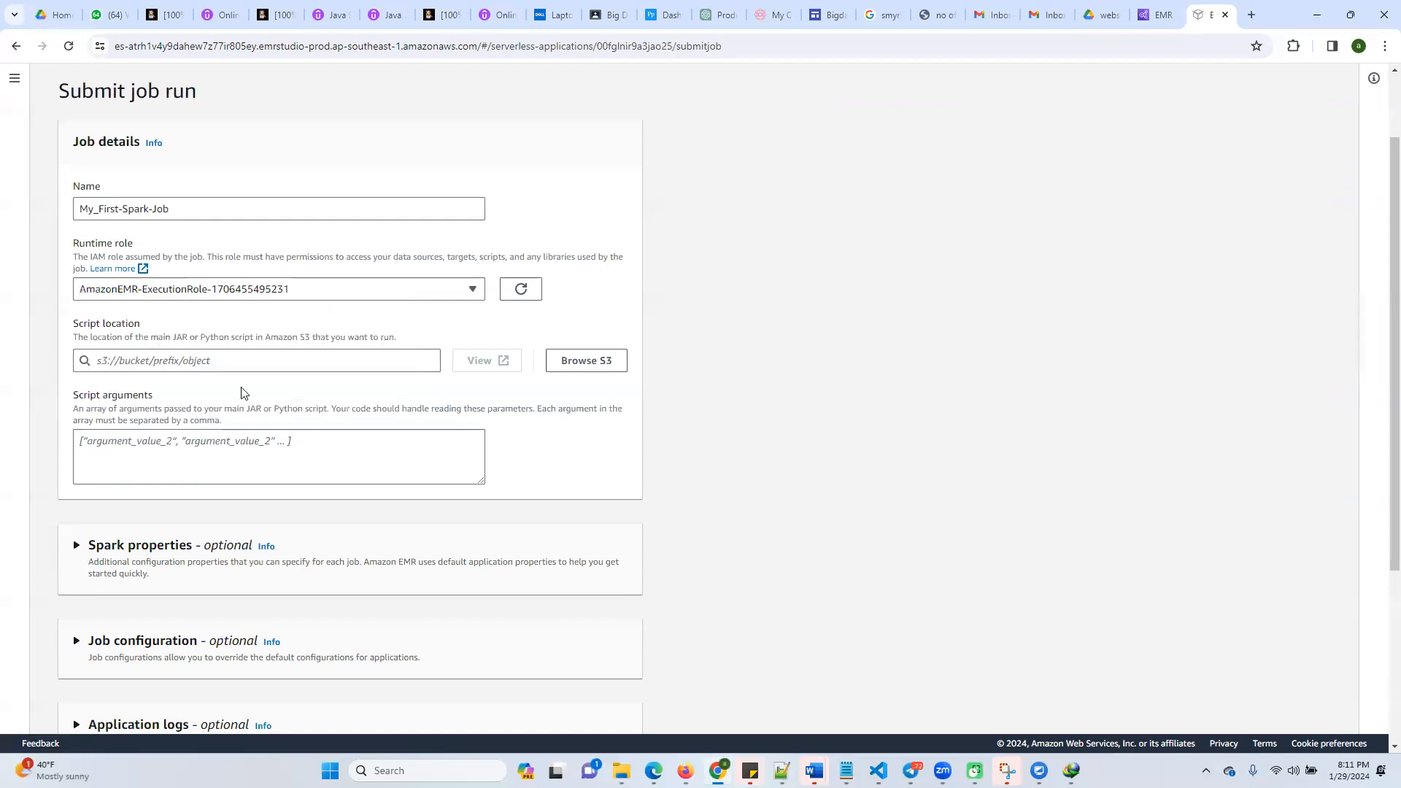
left_click(568, 362)
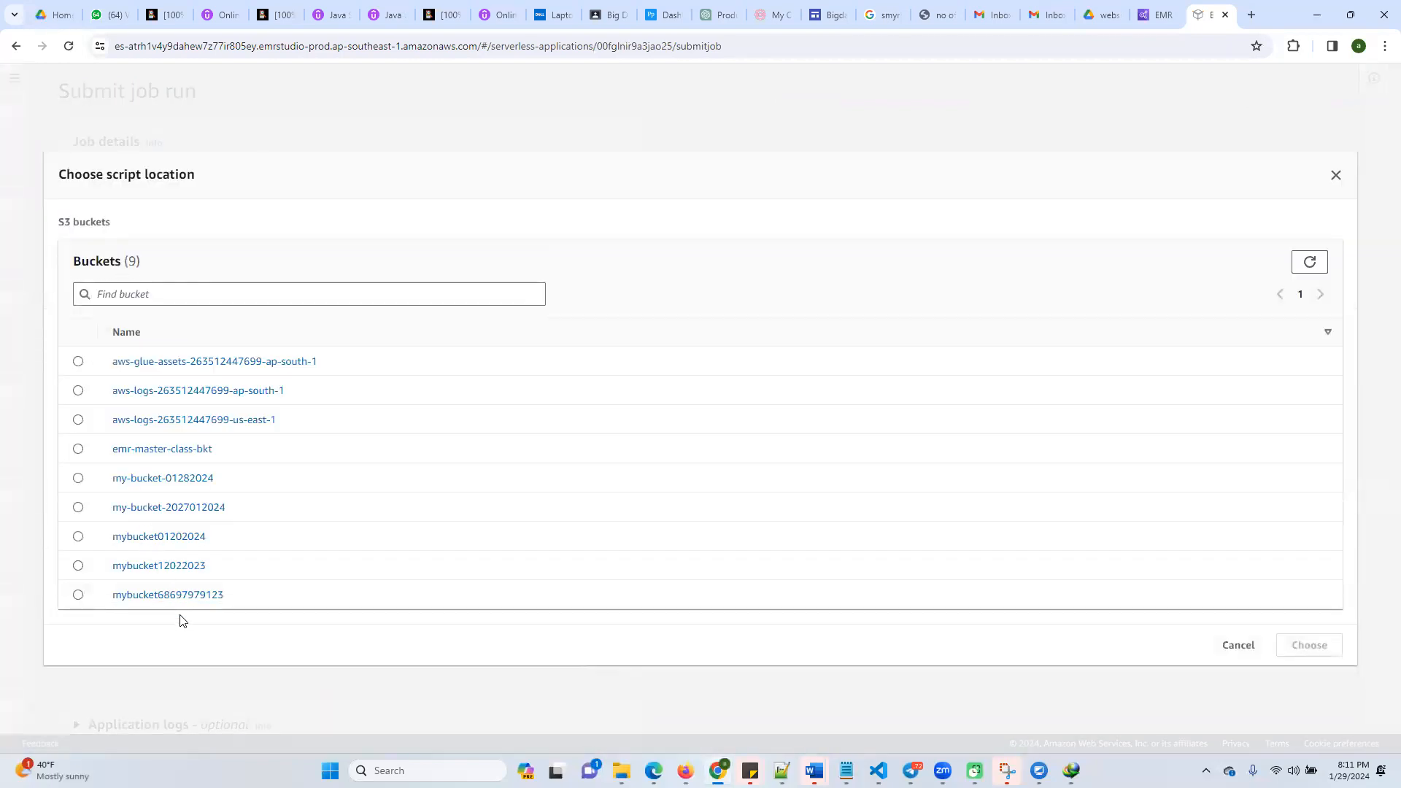
left_click(175, 508)
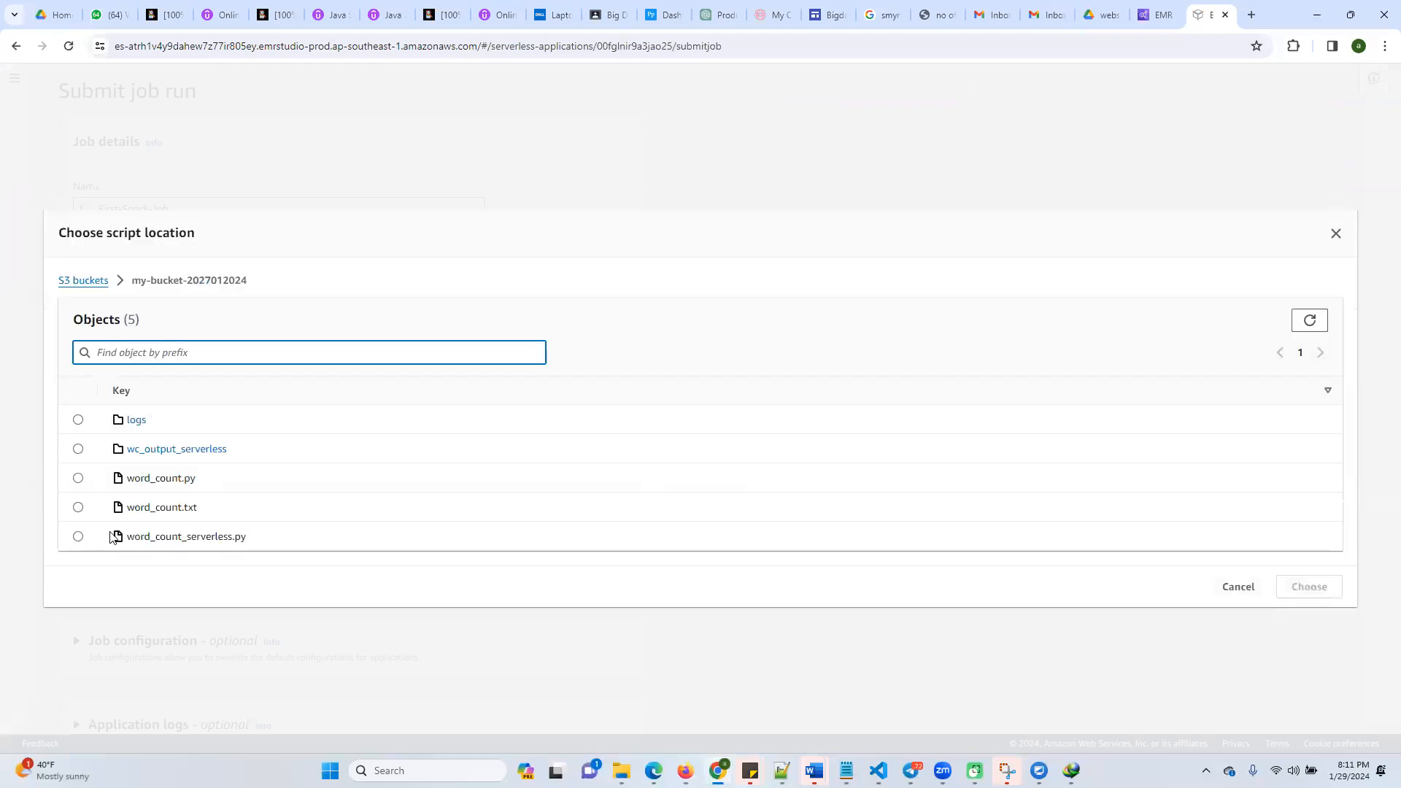
left_click(78, 538)
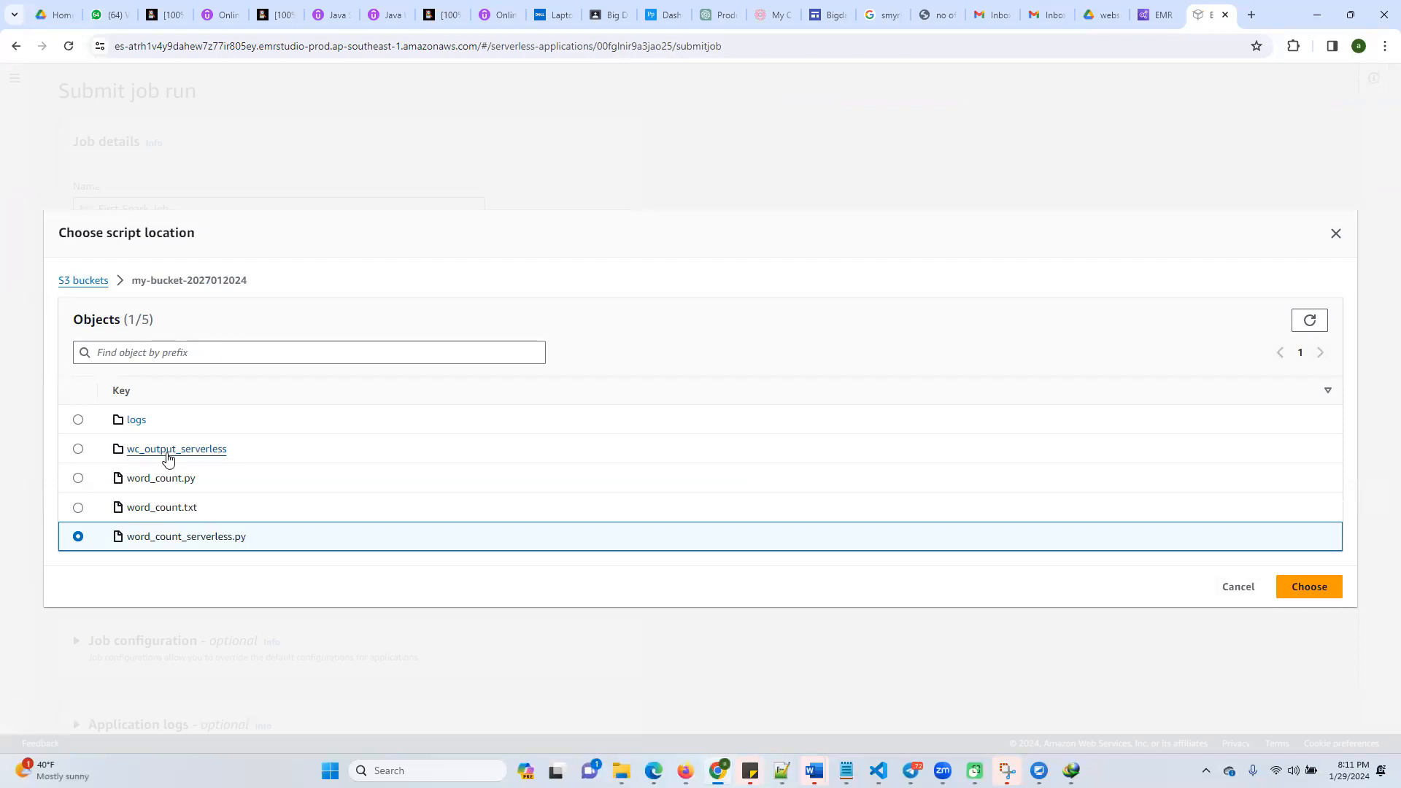
left_click(1313, 589)
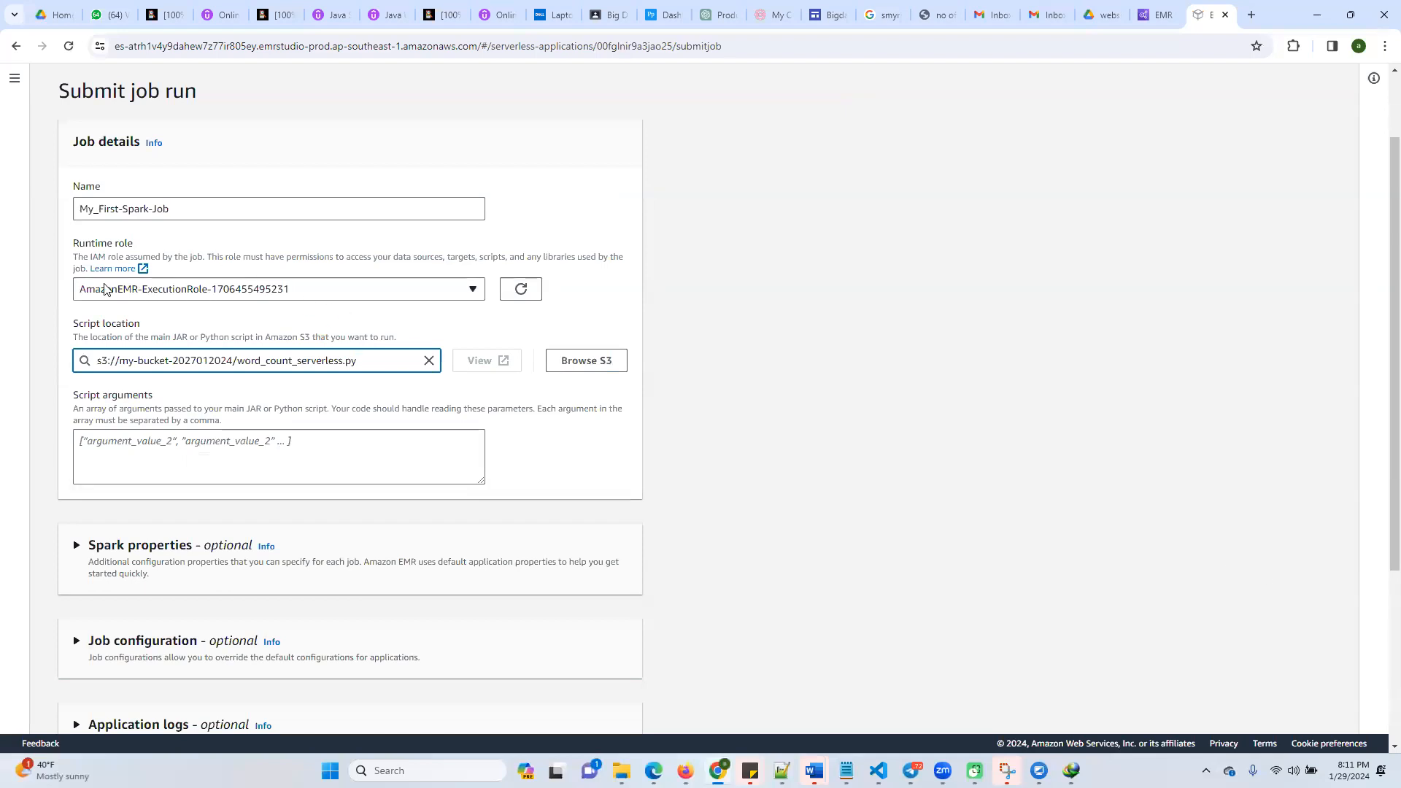
left_click(253, 294)
left_click(253, 294)
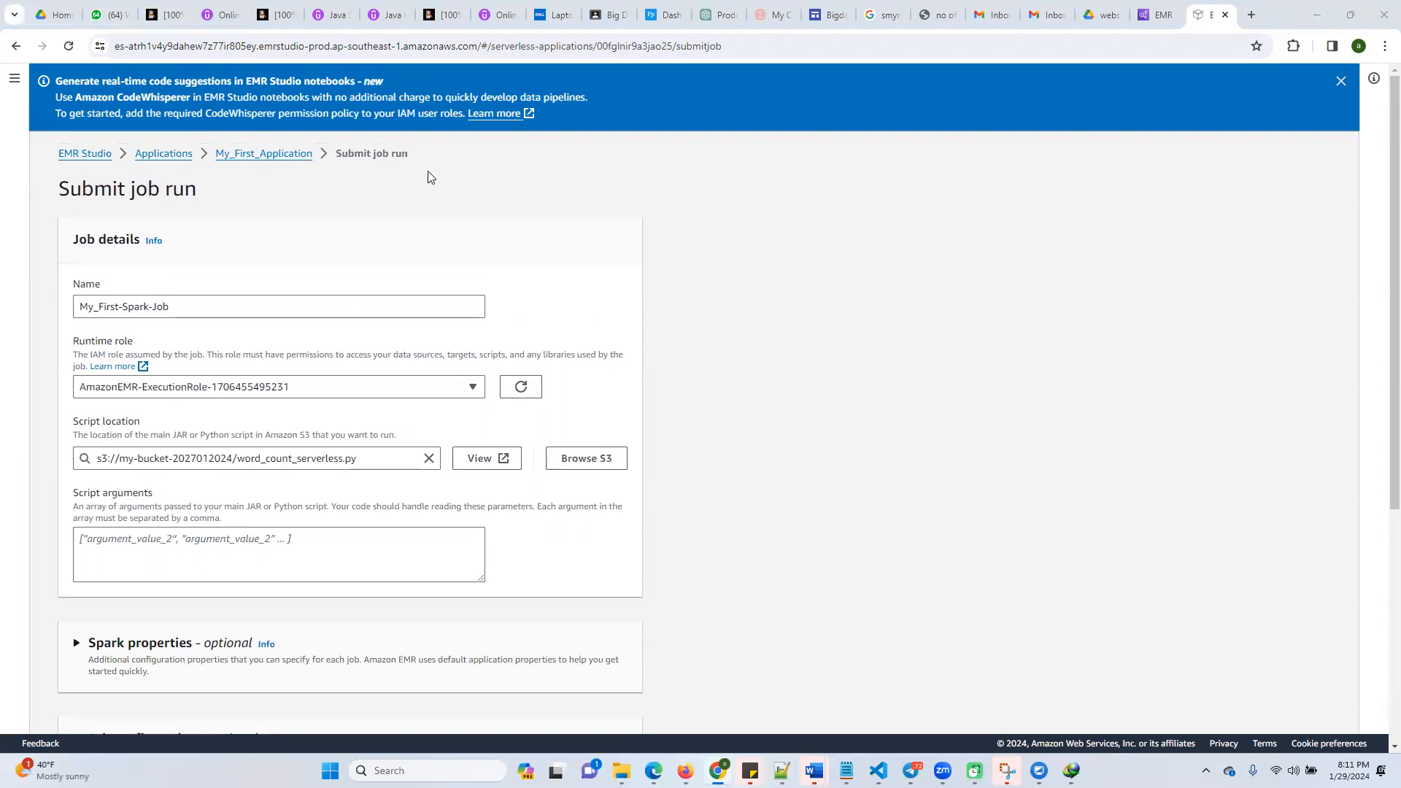
Search the AWS console for iam, open IAM in a separate browser tab and dismiss its introductory notice
left_click(1157, 15)
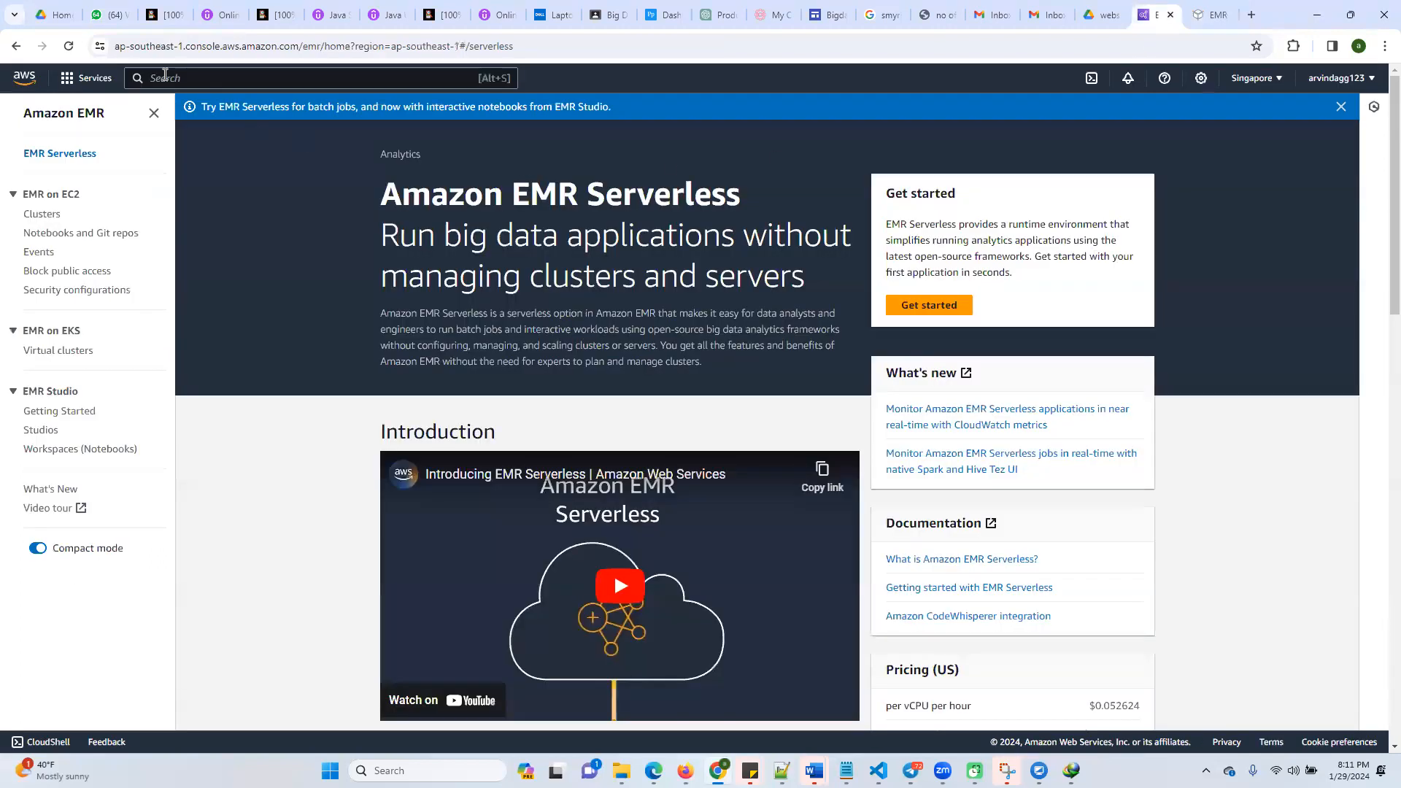
left_click(167, 78)
type("iam")
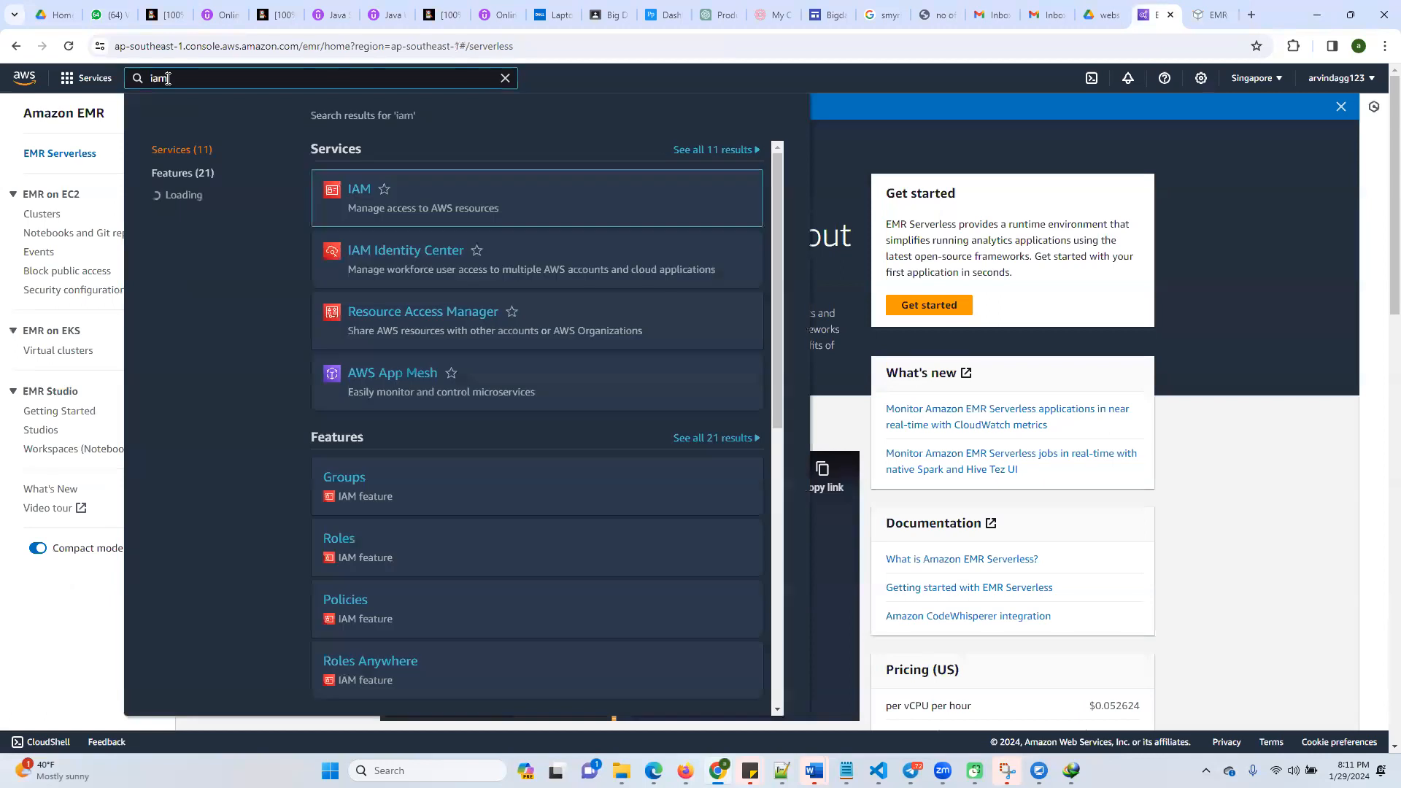
right_click(356, 189)
left_click(413, 207)
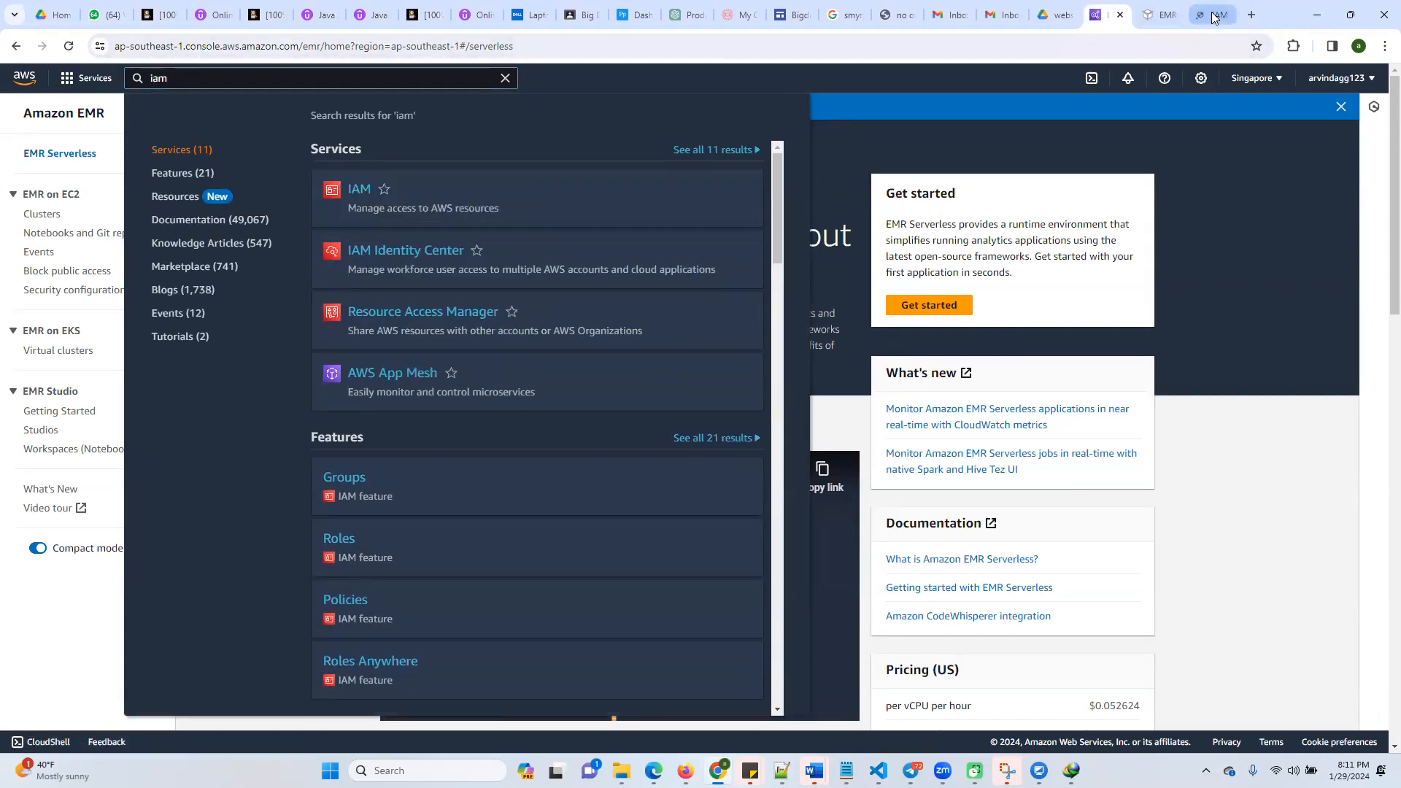
left_click(1214, 15)
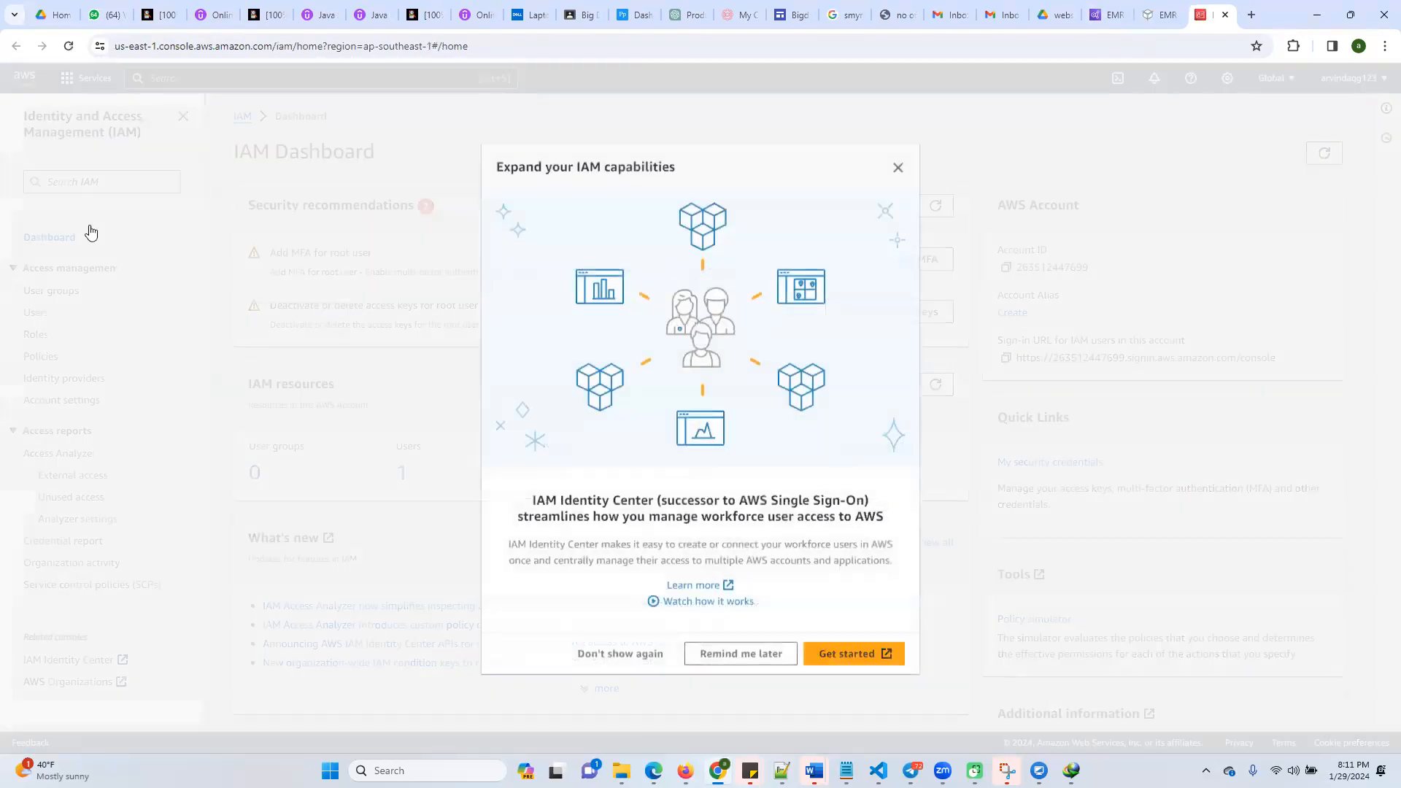
left_click(896, 169)
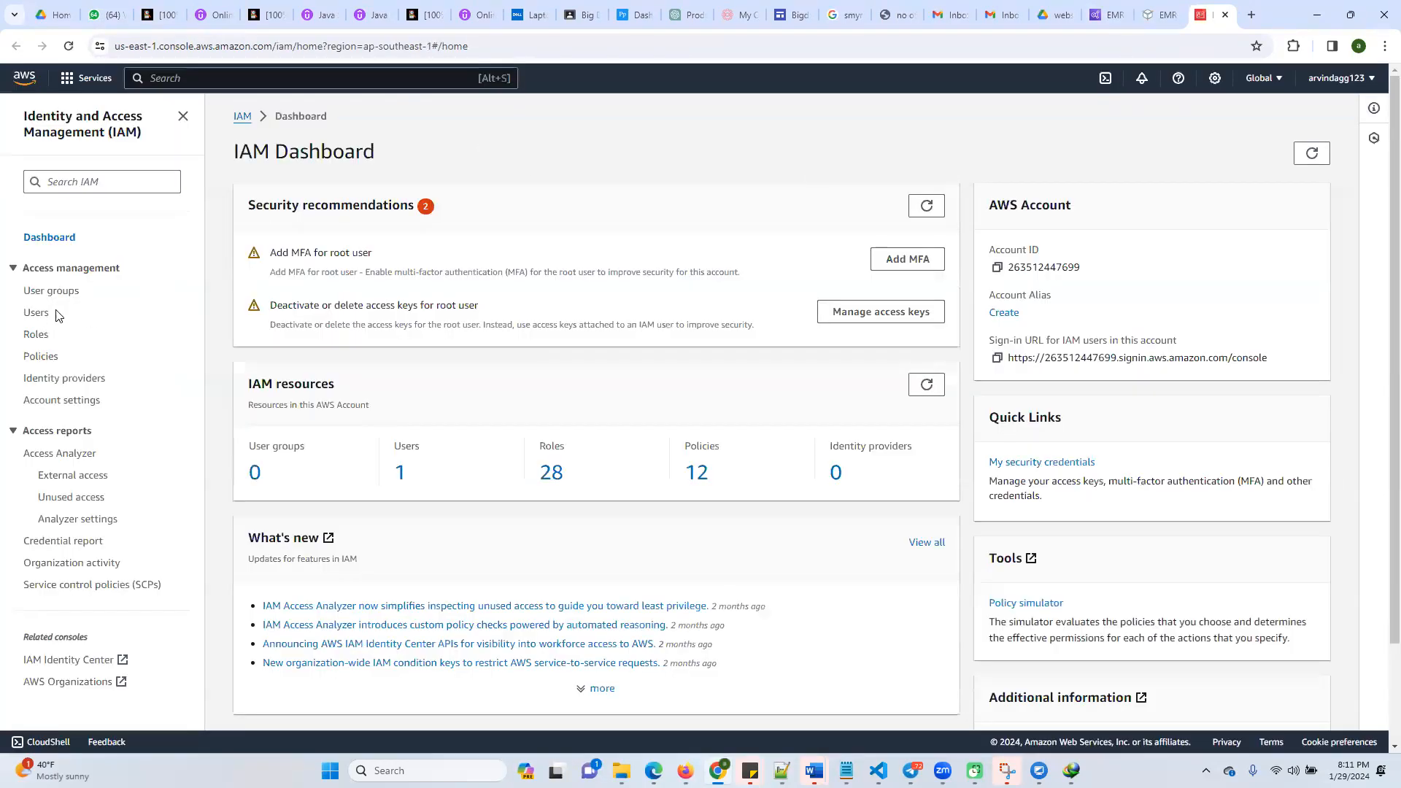
Search the IAM roles for server, open AWSServiceRoleForAmazonEMRServerless and copy its name
left_click(37, 337)
left_click(348, 210)
type("server")
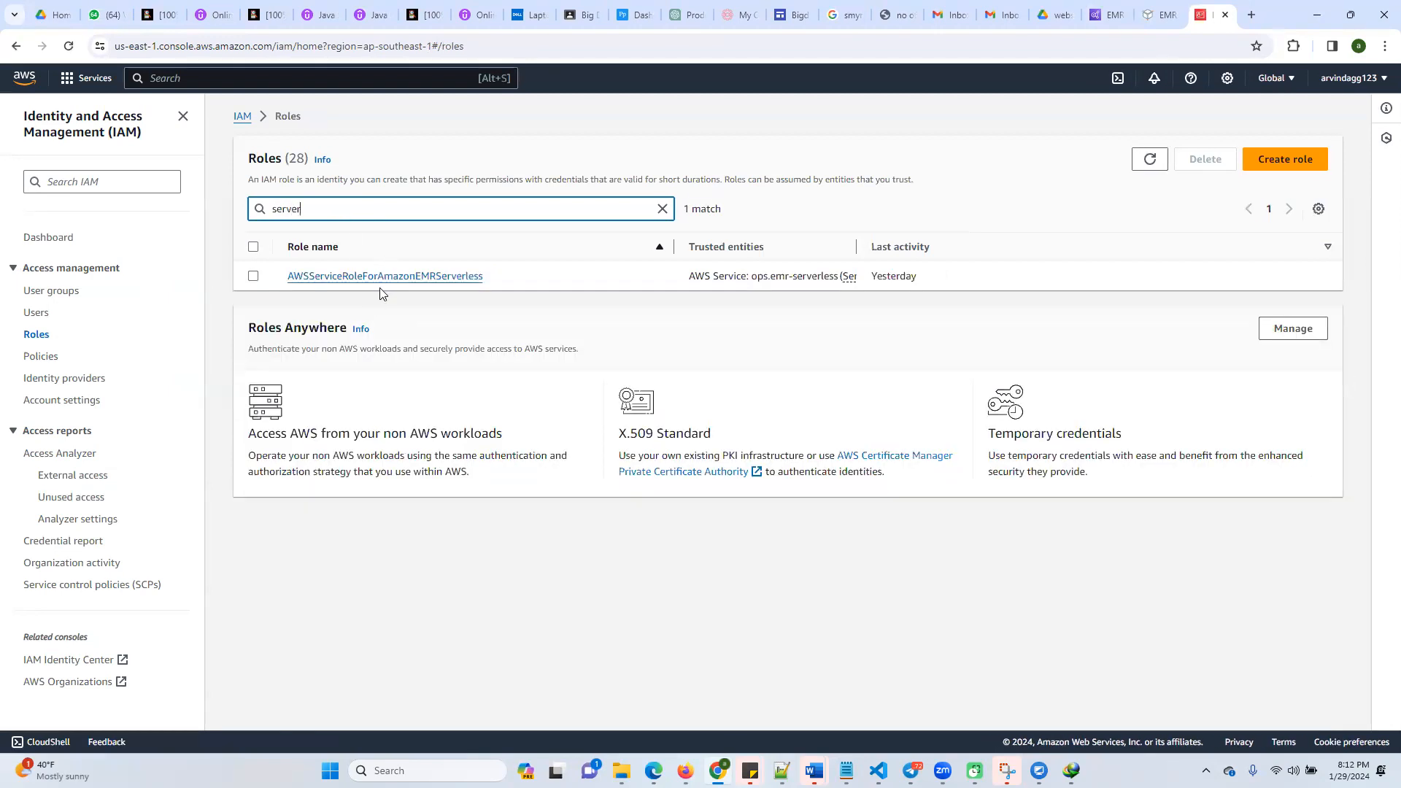
left_click(392, 277)
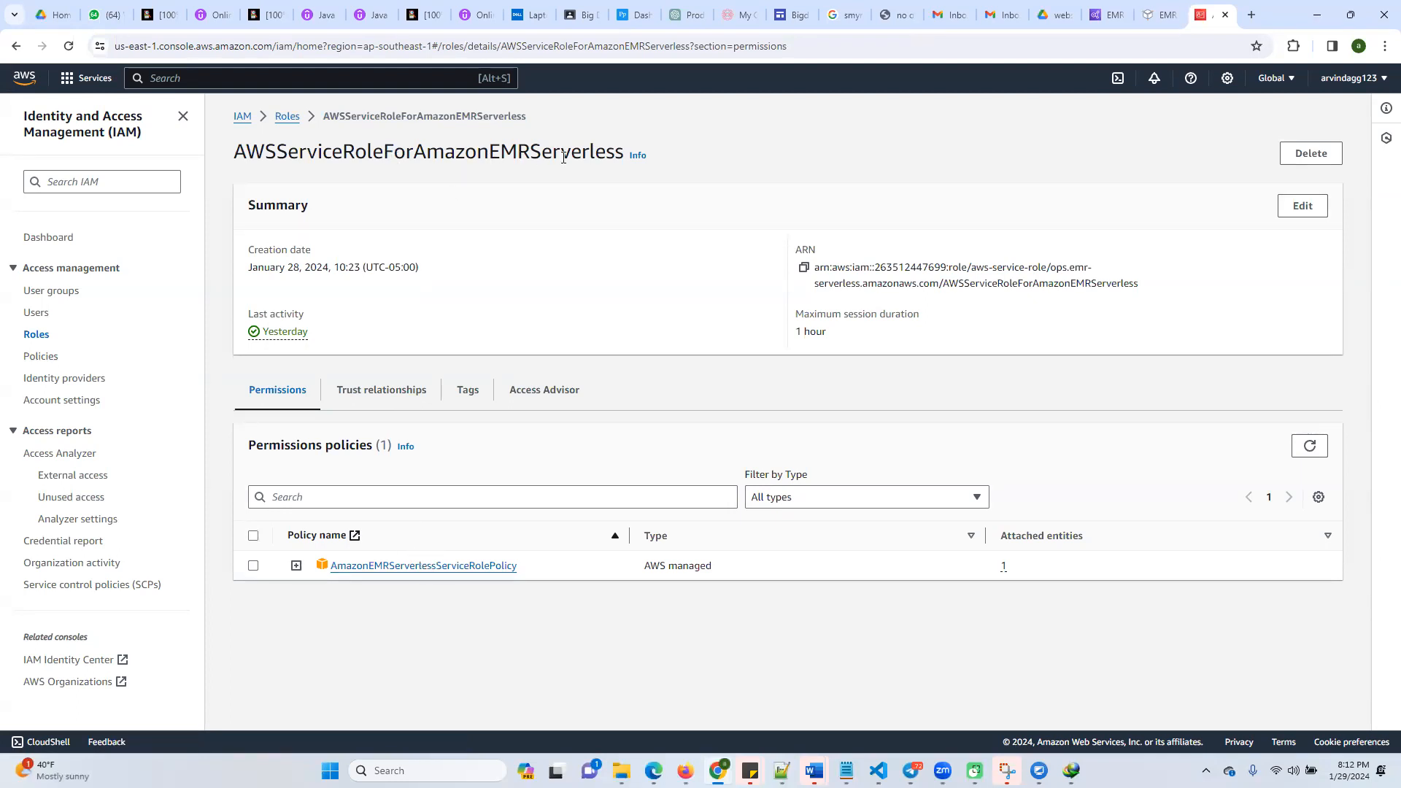
double_click(480, 145)
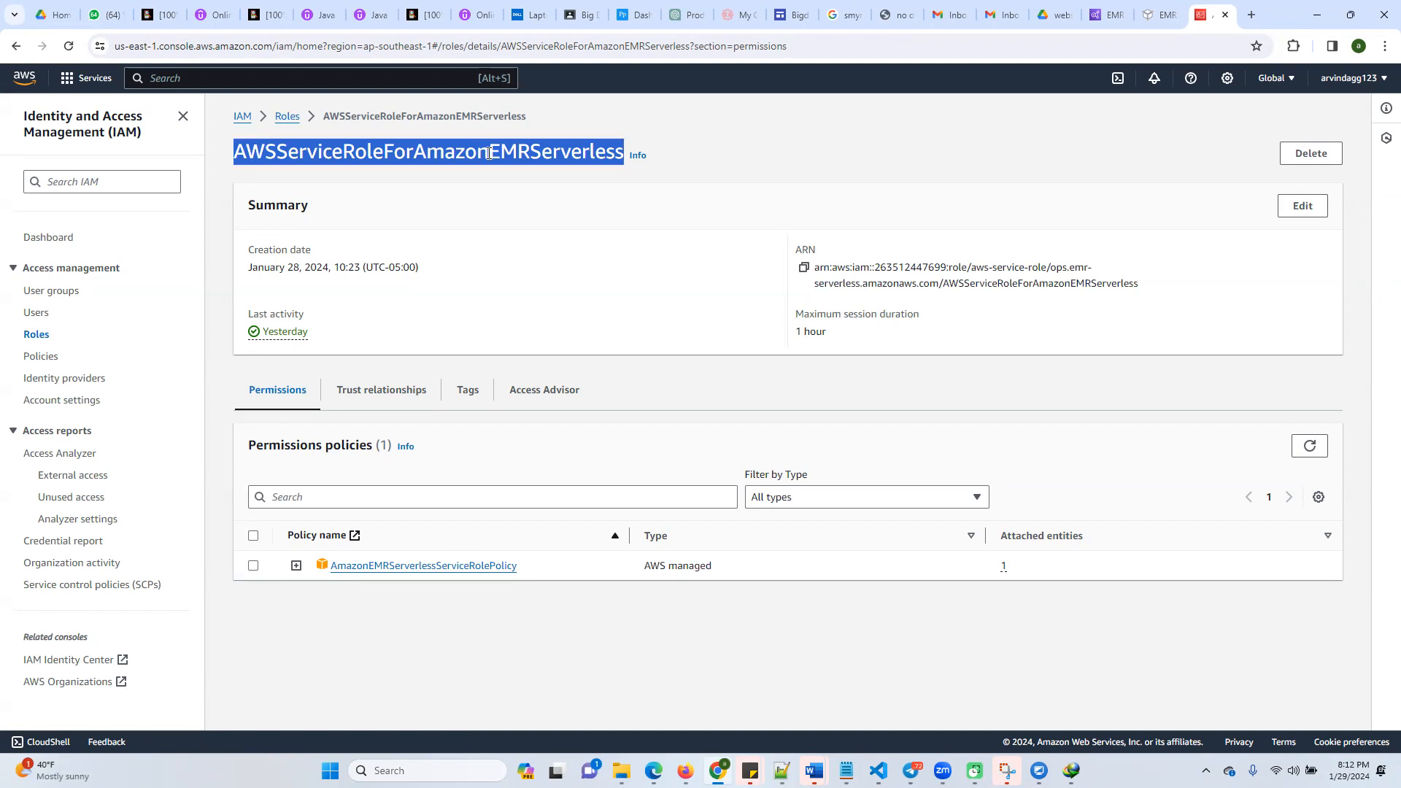
right_click(488, 153)
left_click(533, 169)
Return to the job run form, refresh the runtime roles and check which ones are available
left_click(1160, 15)
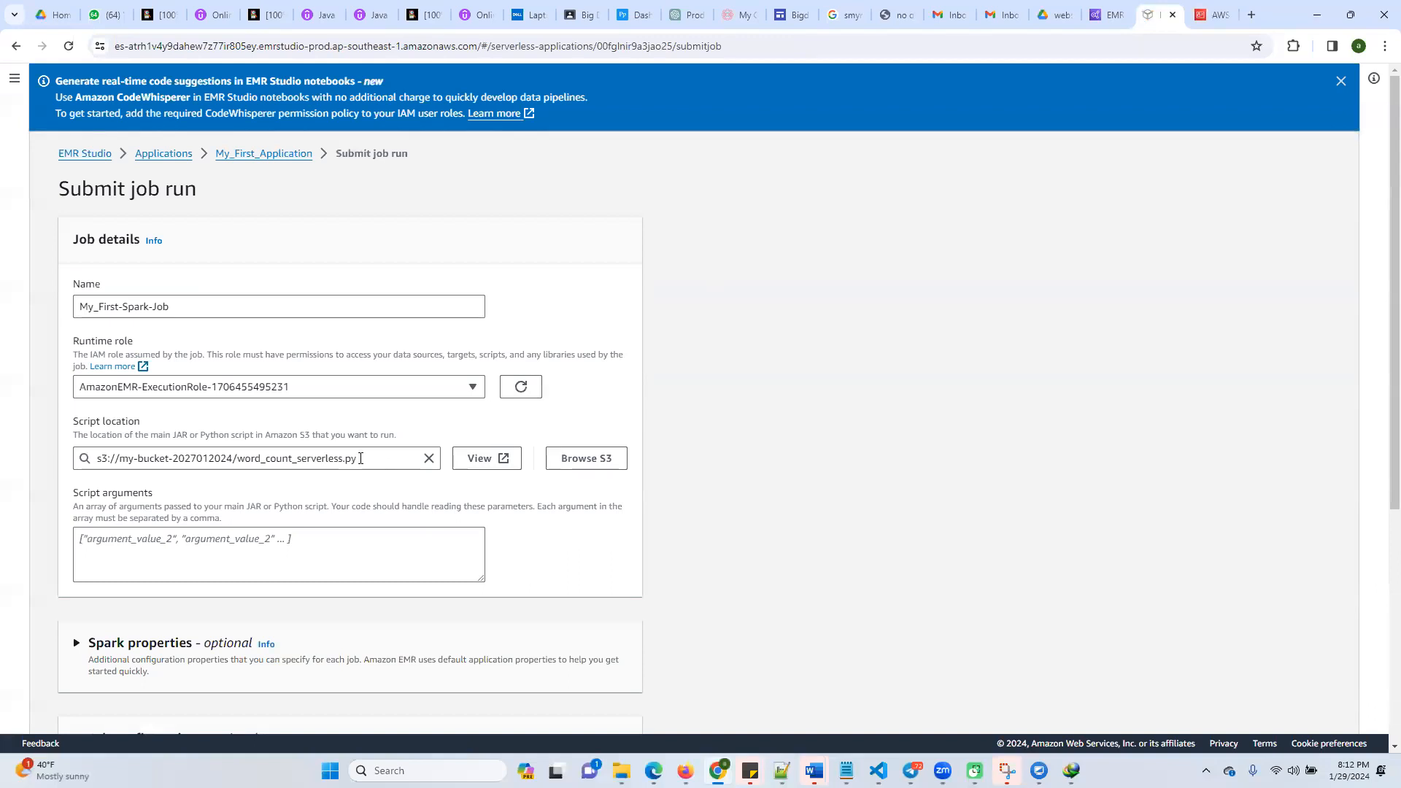
left_click(417, 389)
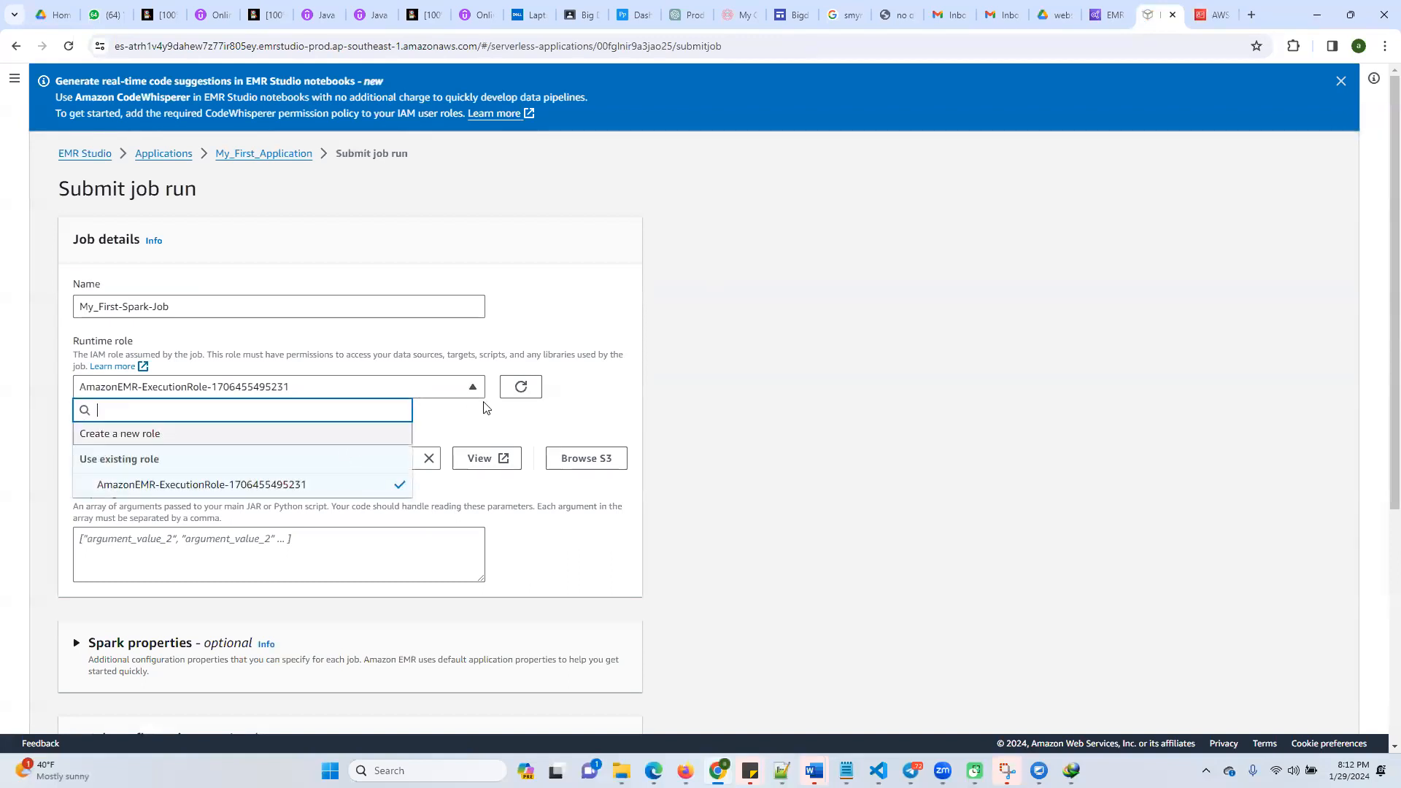
left_click(519, 387)
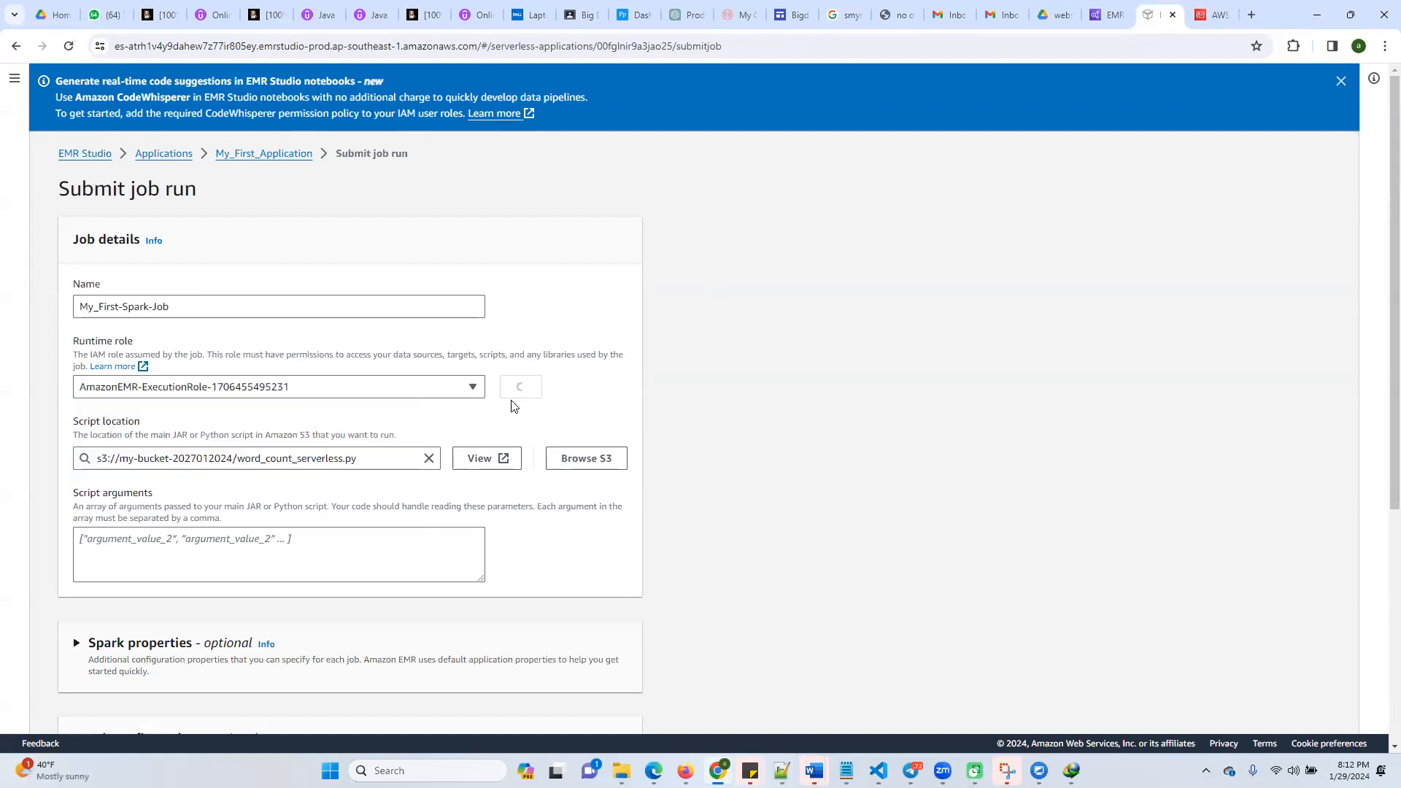
left_click(474, 386)
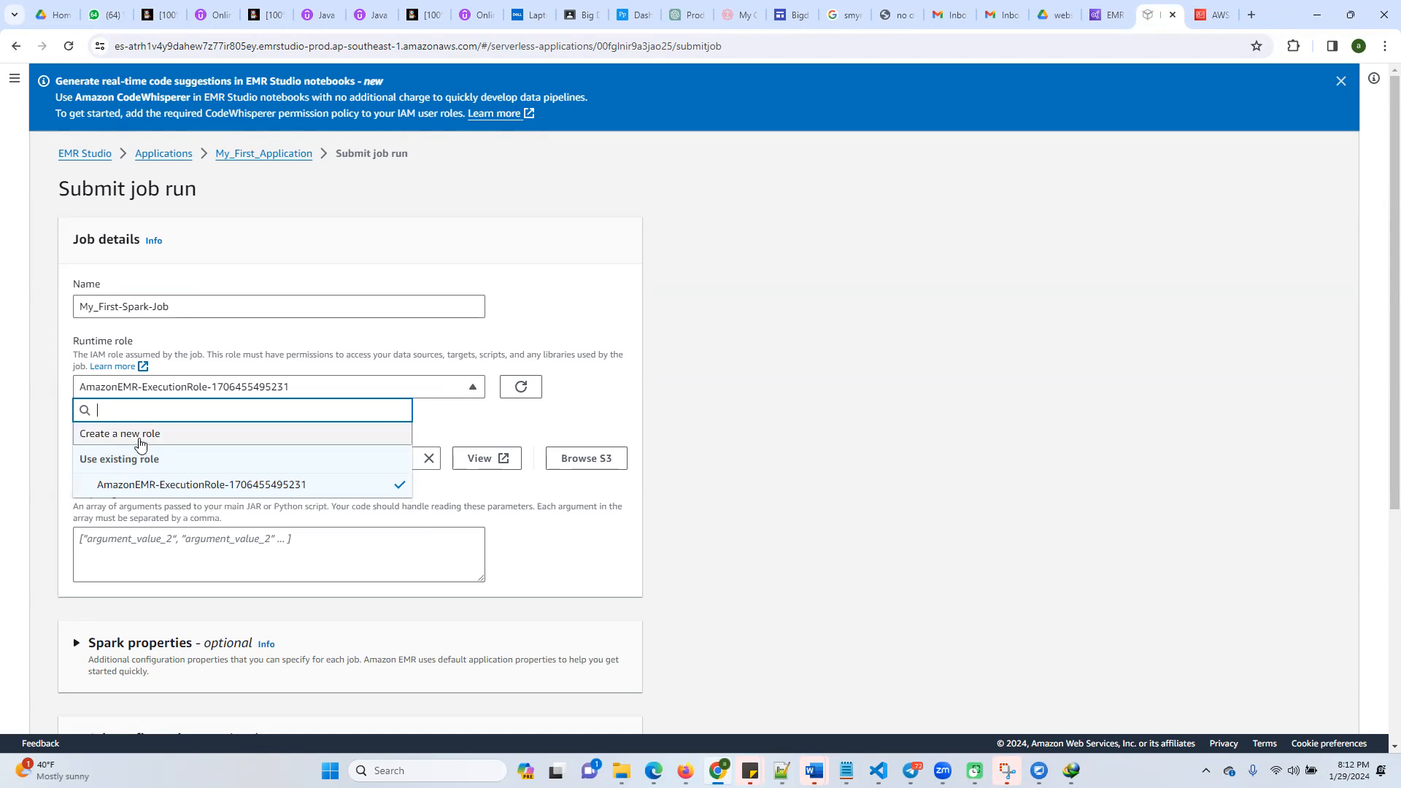
left_click(234, 339)
left_click(224, 392)
left_click(1212, 15)
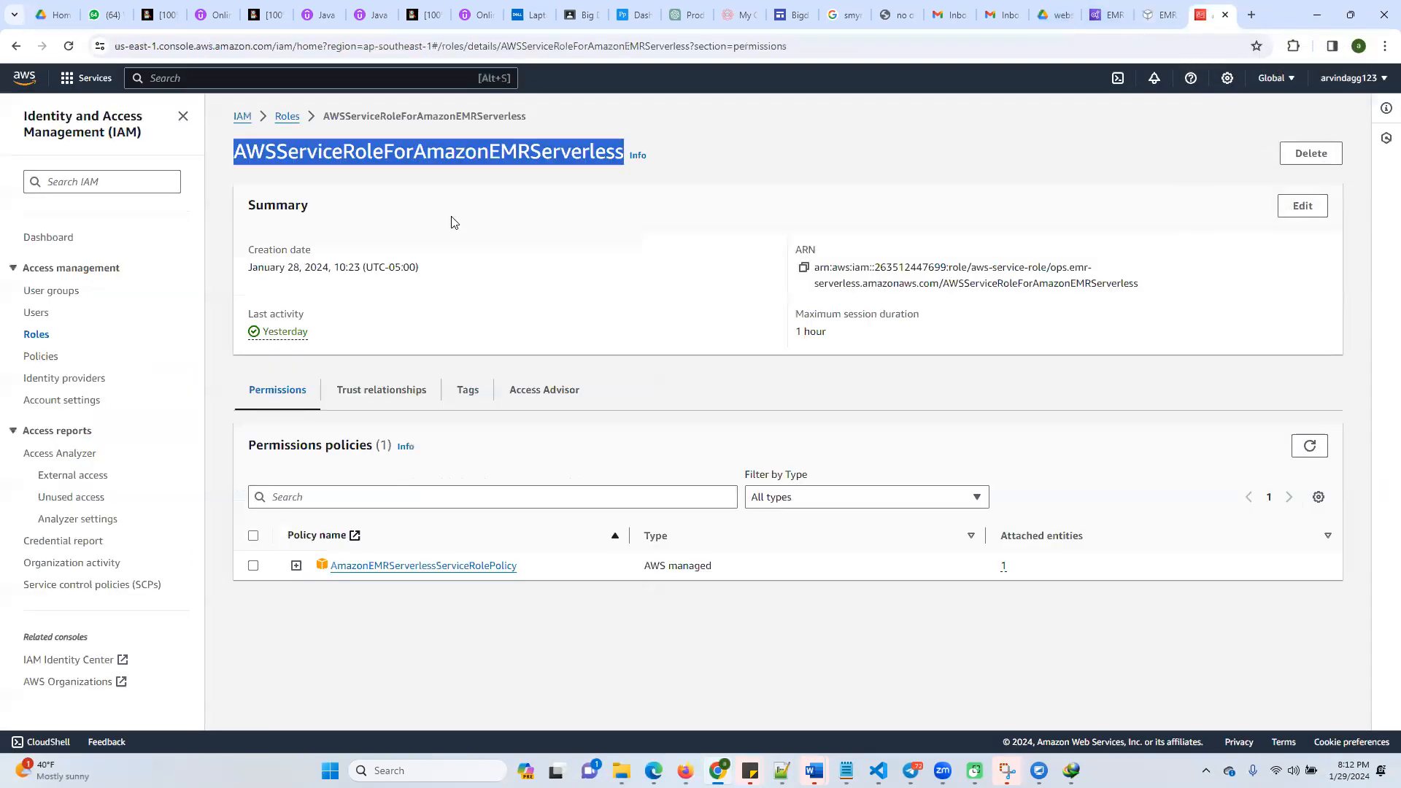
left_click(288, 116)
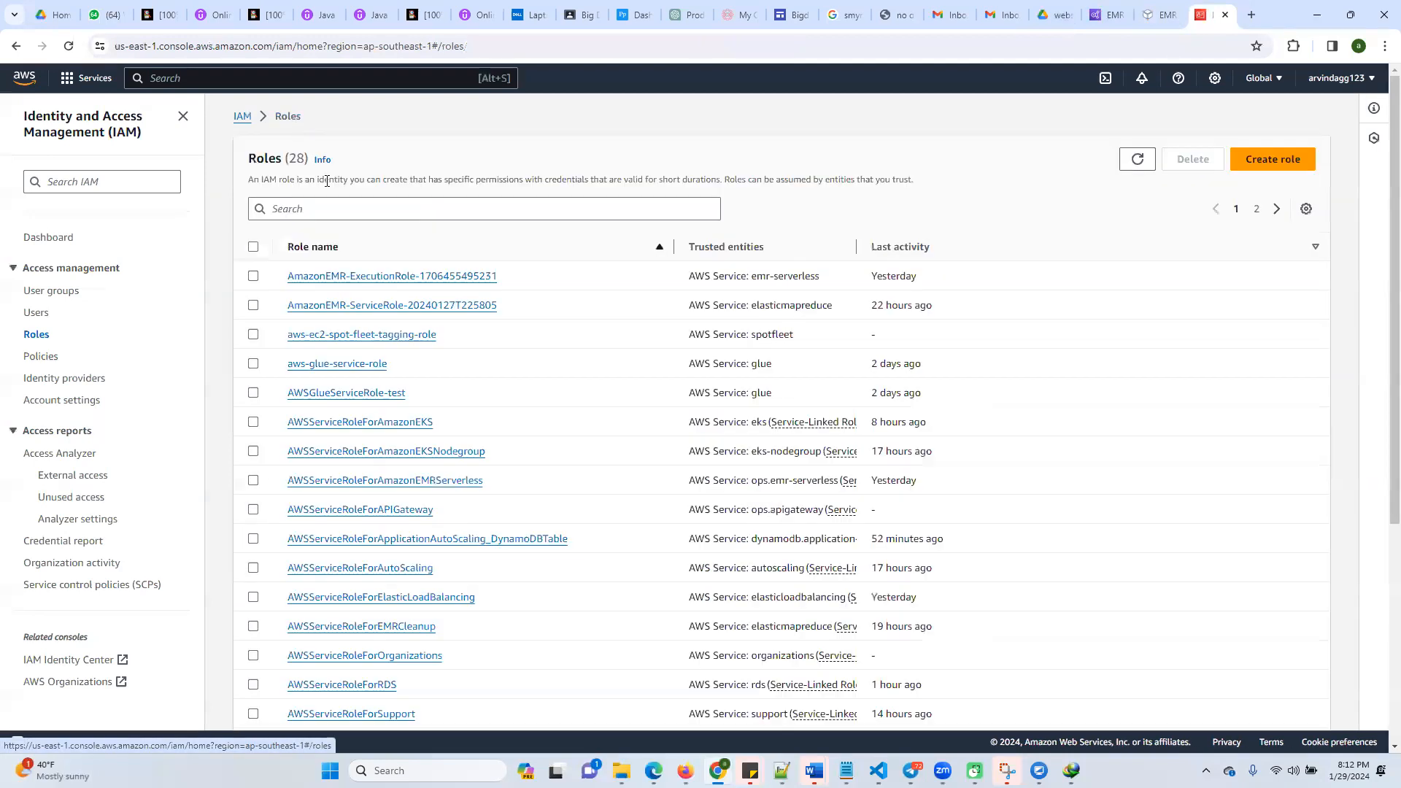
left_click(441, 277)
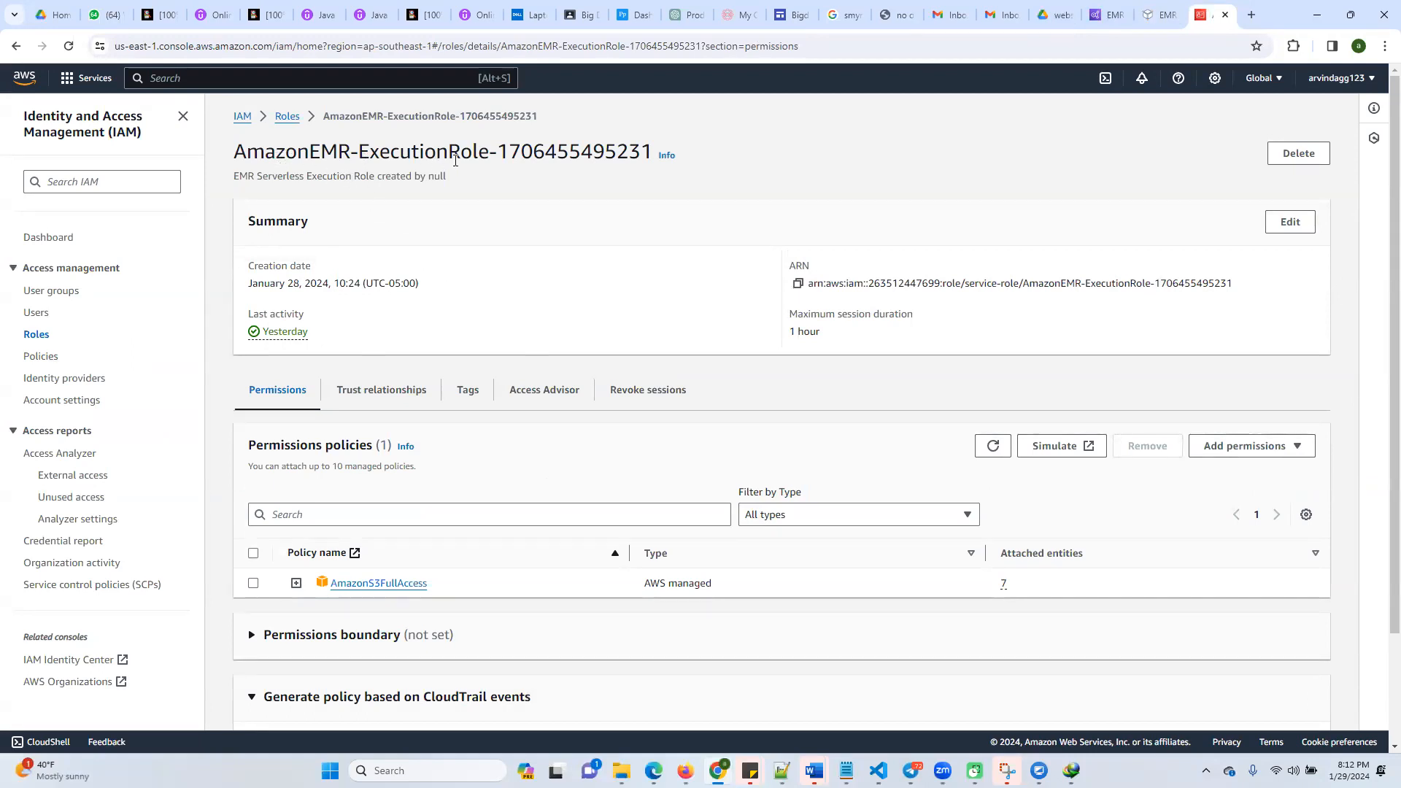
left_click(1160, 15)
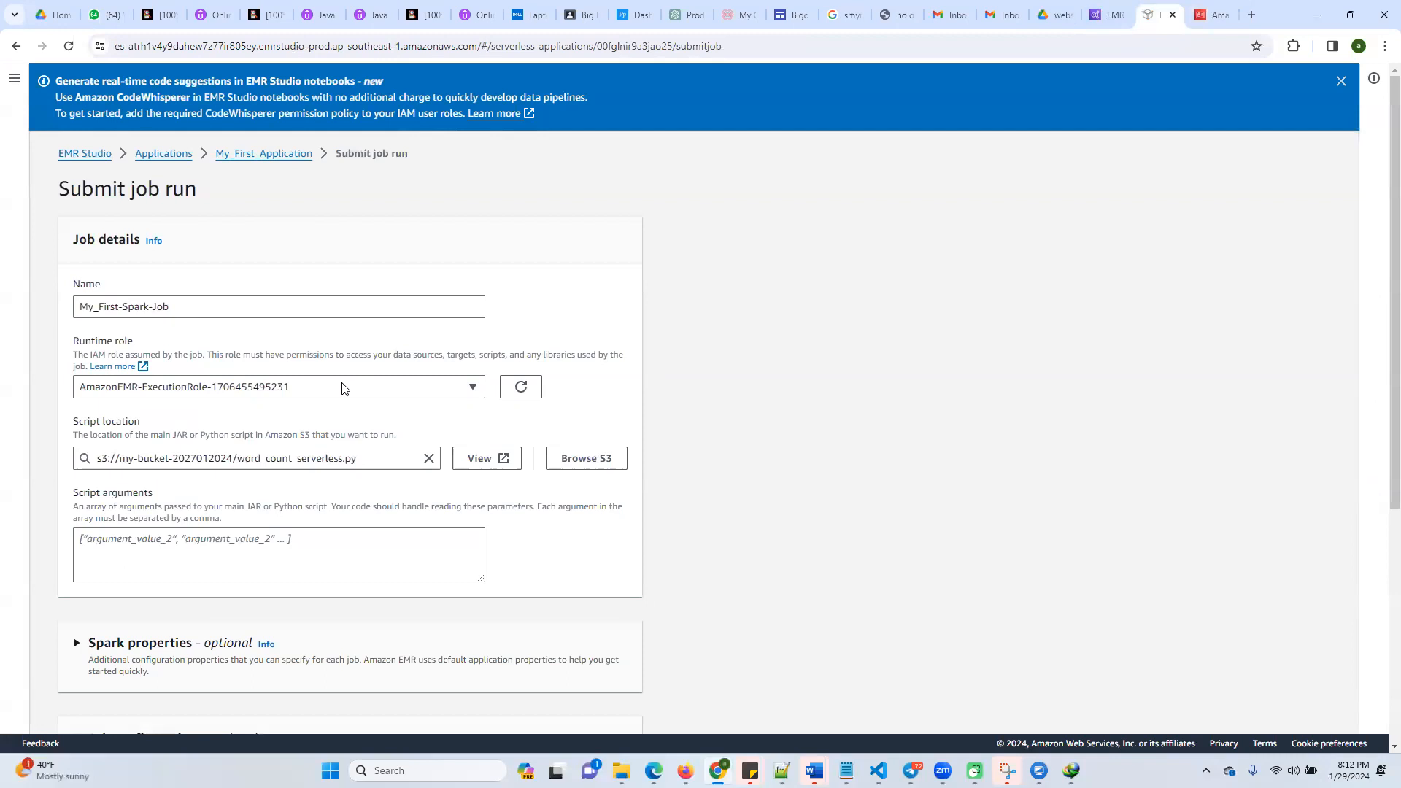
left_click(296, 395)
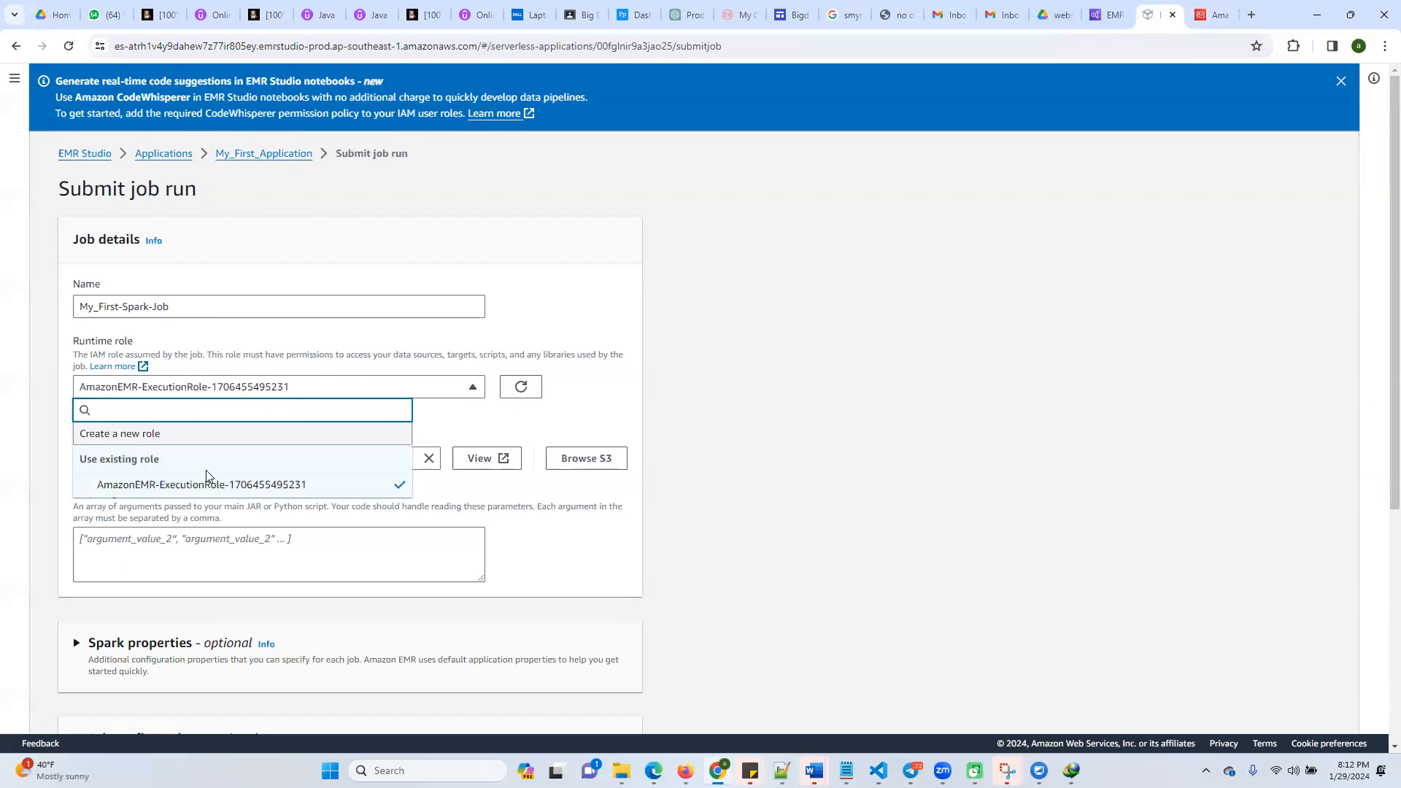
left_click(1211, 15)
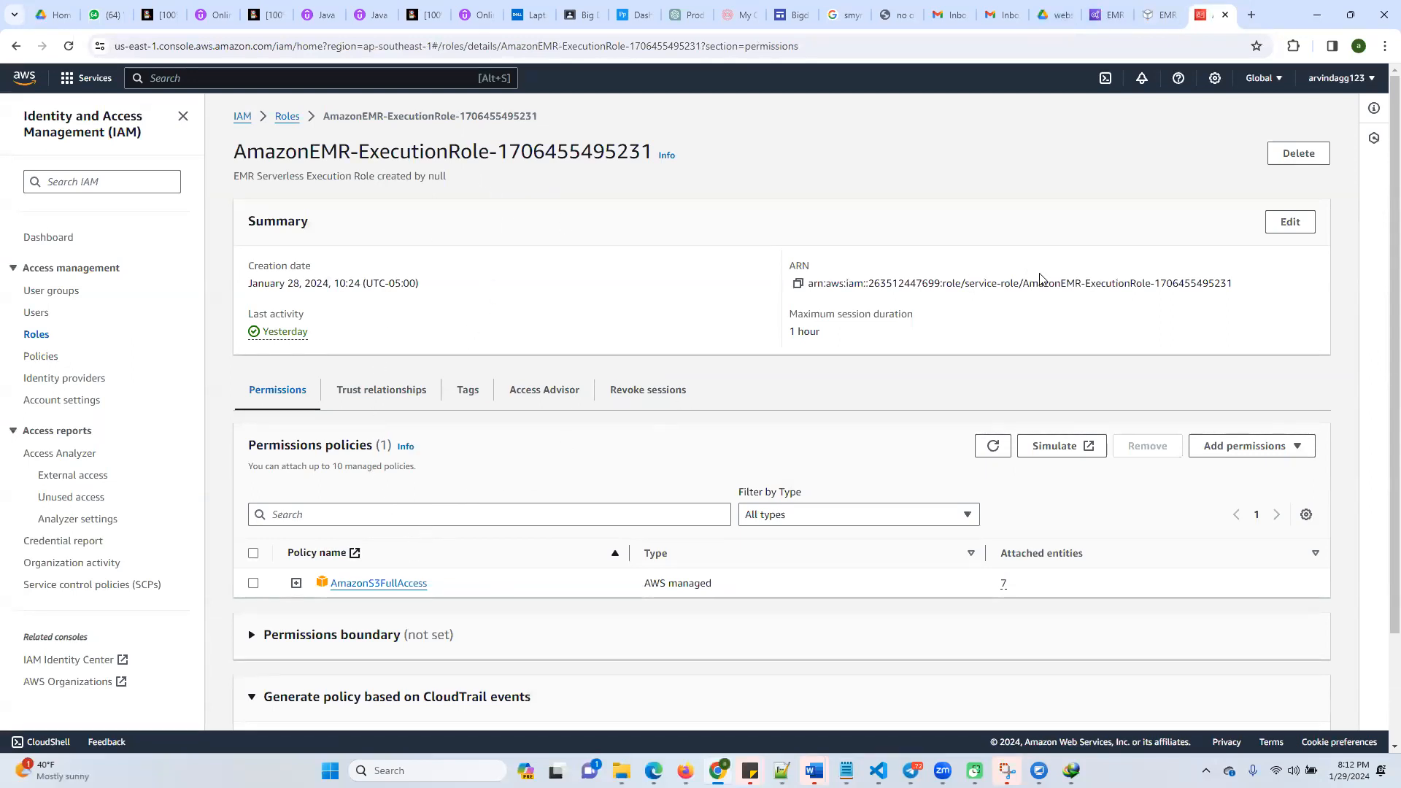
left_click(287, 116)
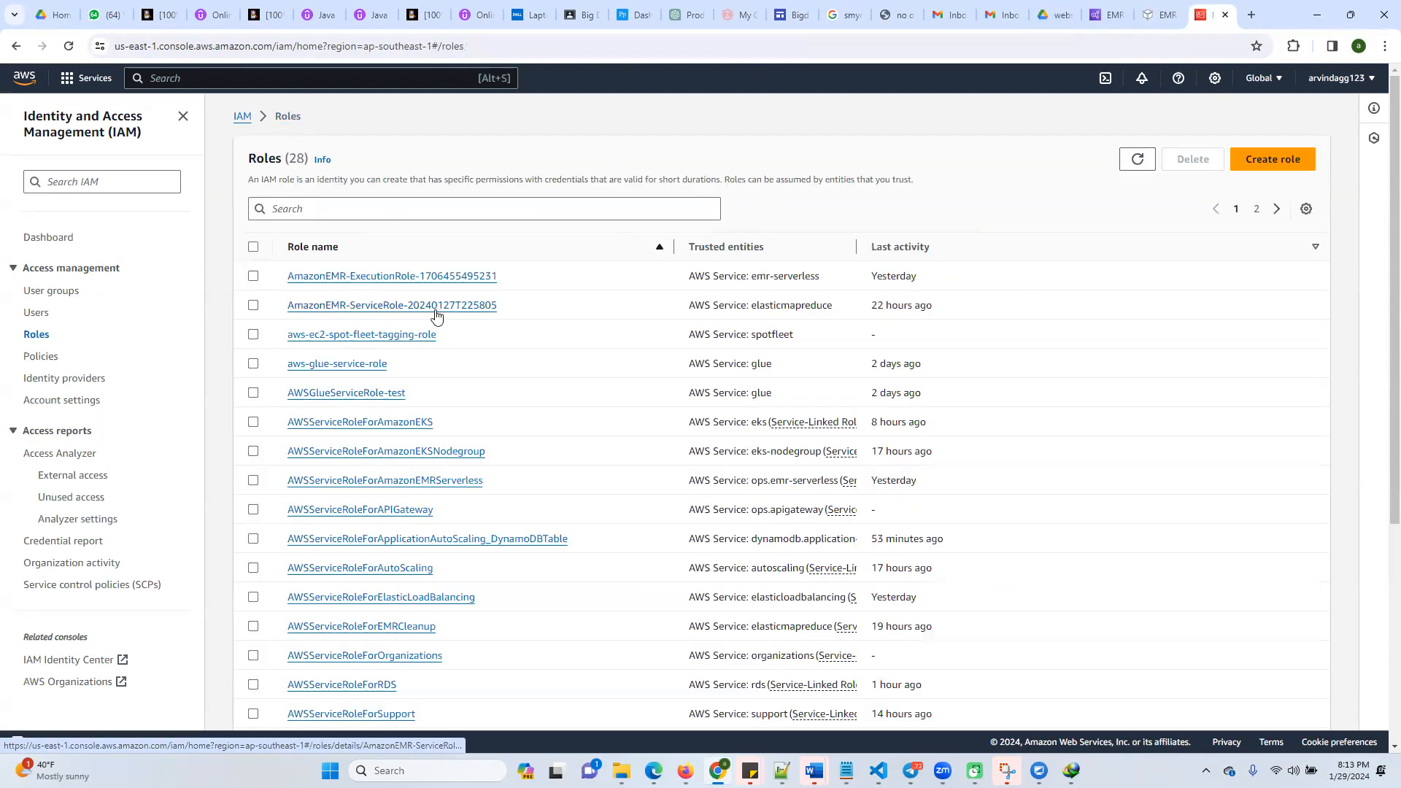
left_click(379, 206)
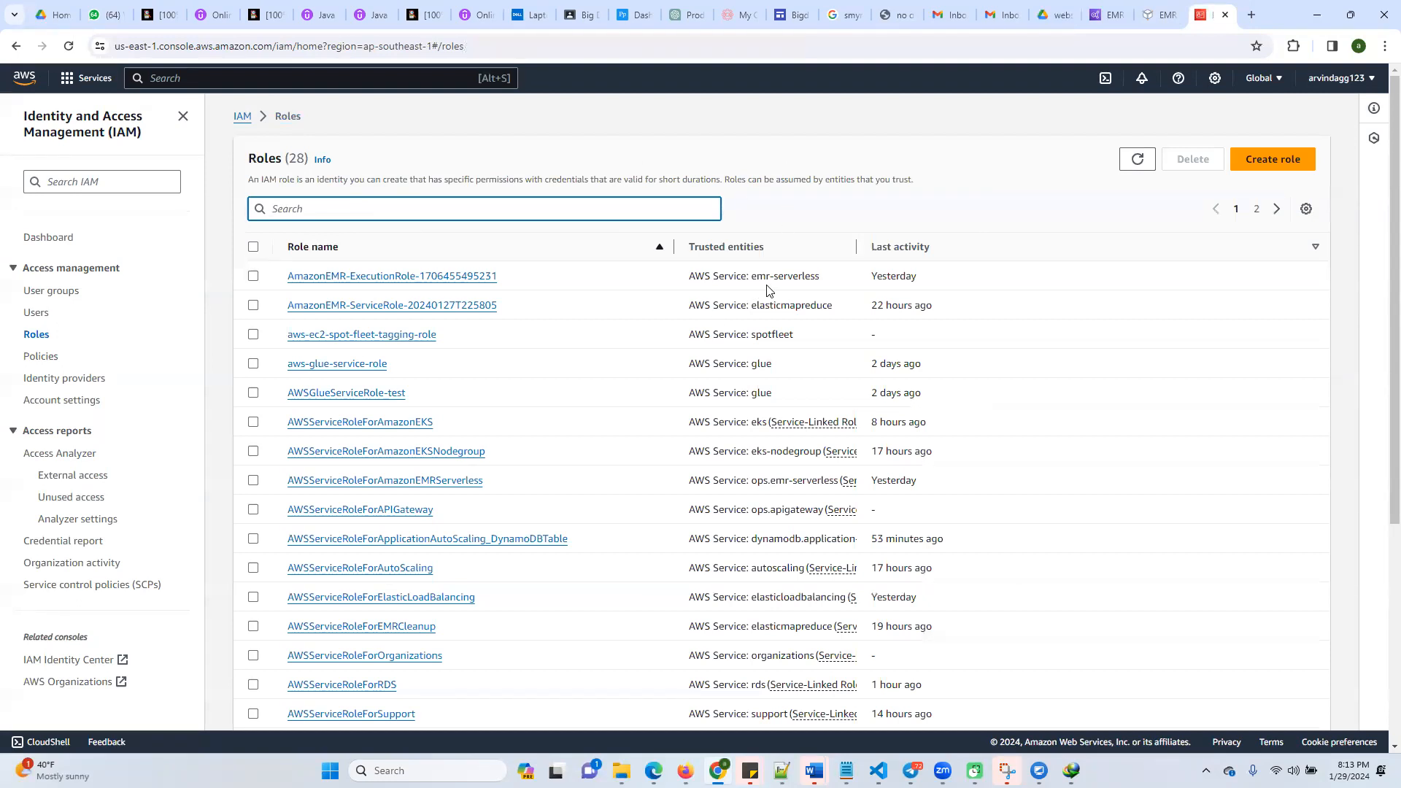
left_click_drag(684, 280, 836, 281)
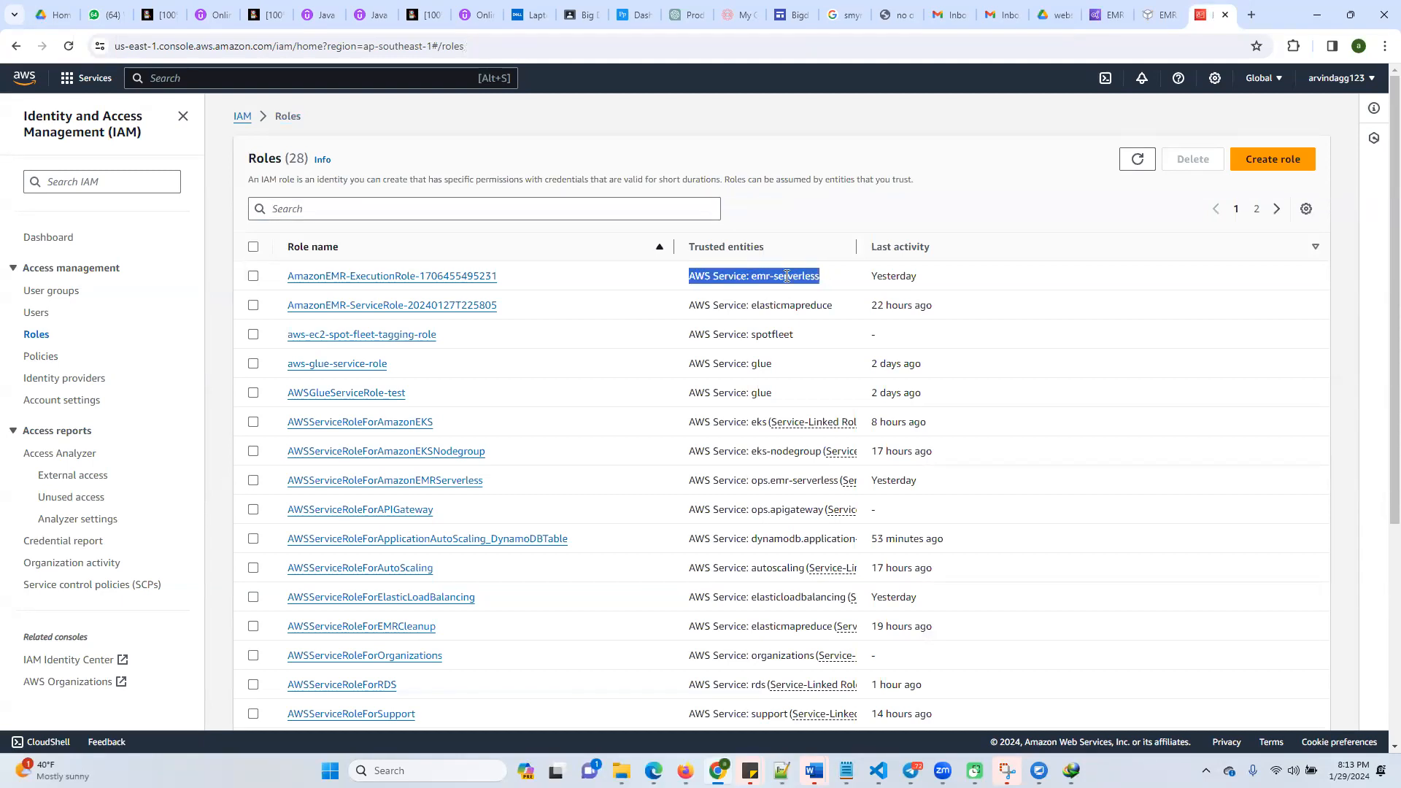
Start creating an IAM role with AWS service as the trusted entity type and Amazon EMR Serverless as the use case
left_click(1252, 169)
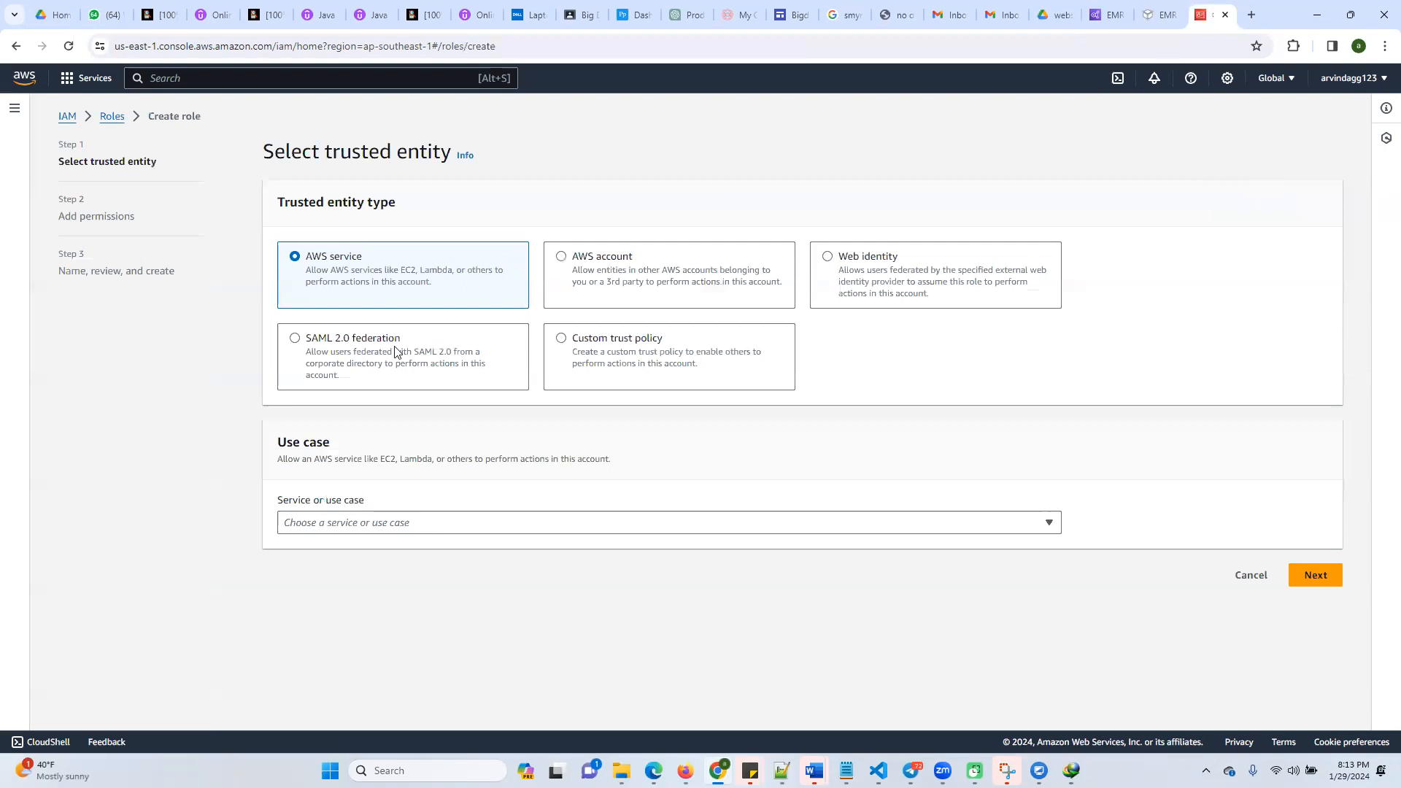
left_click(561, 338)
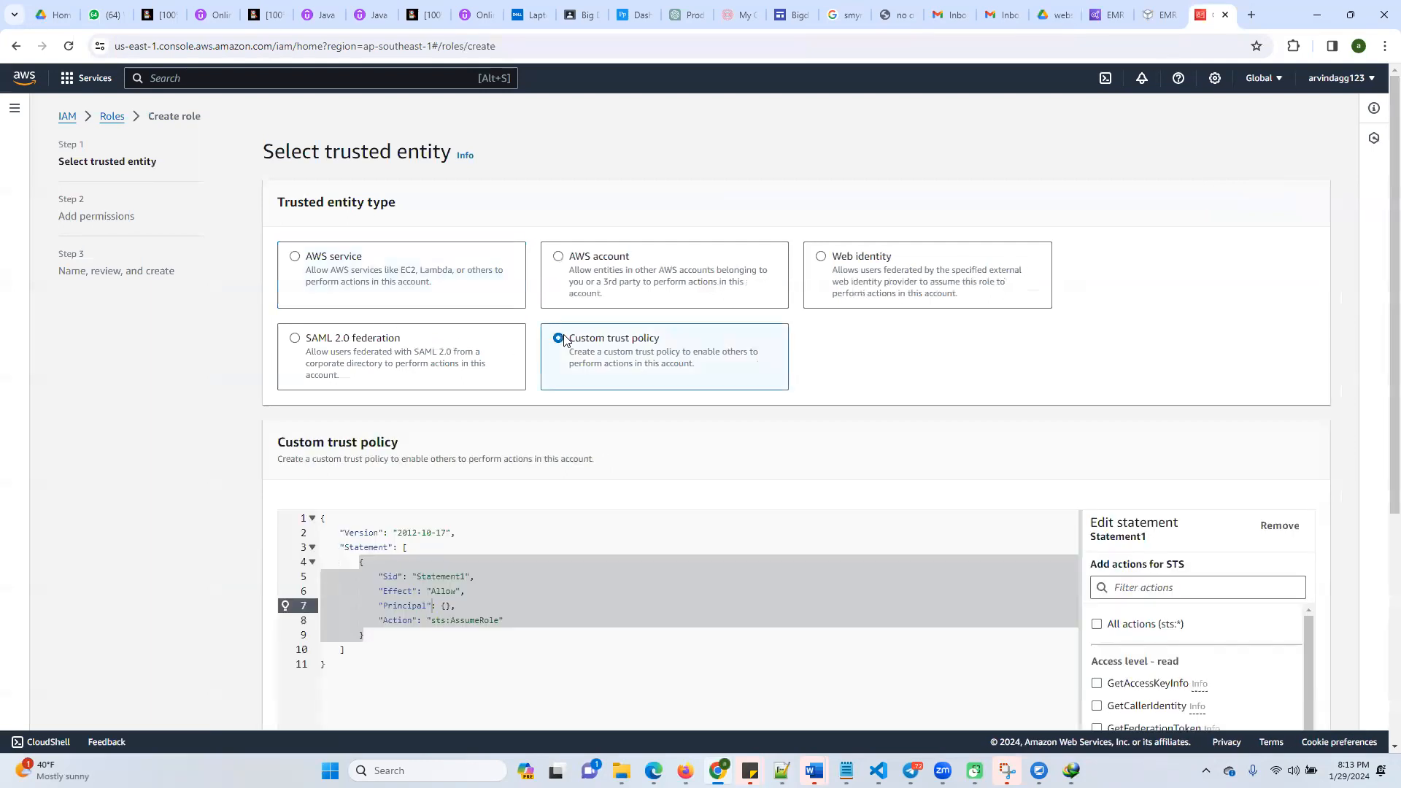
left_click(332, 268)
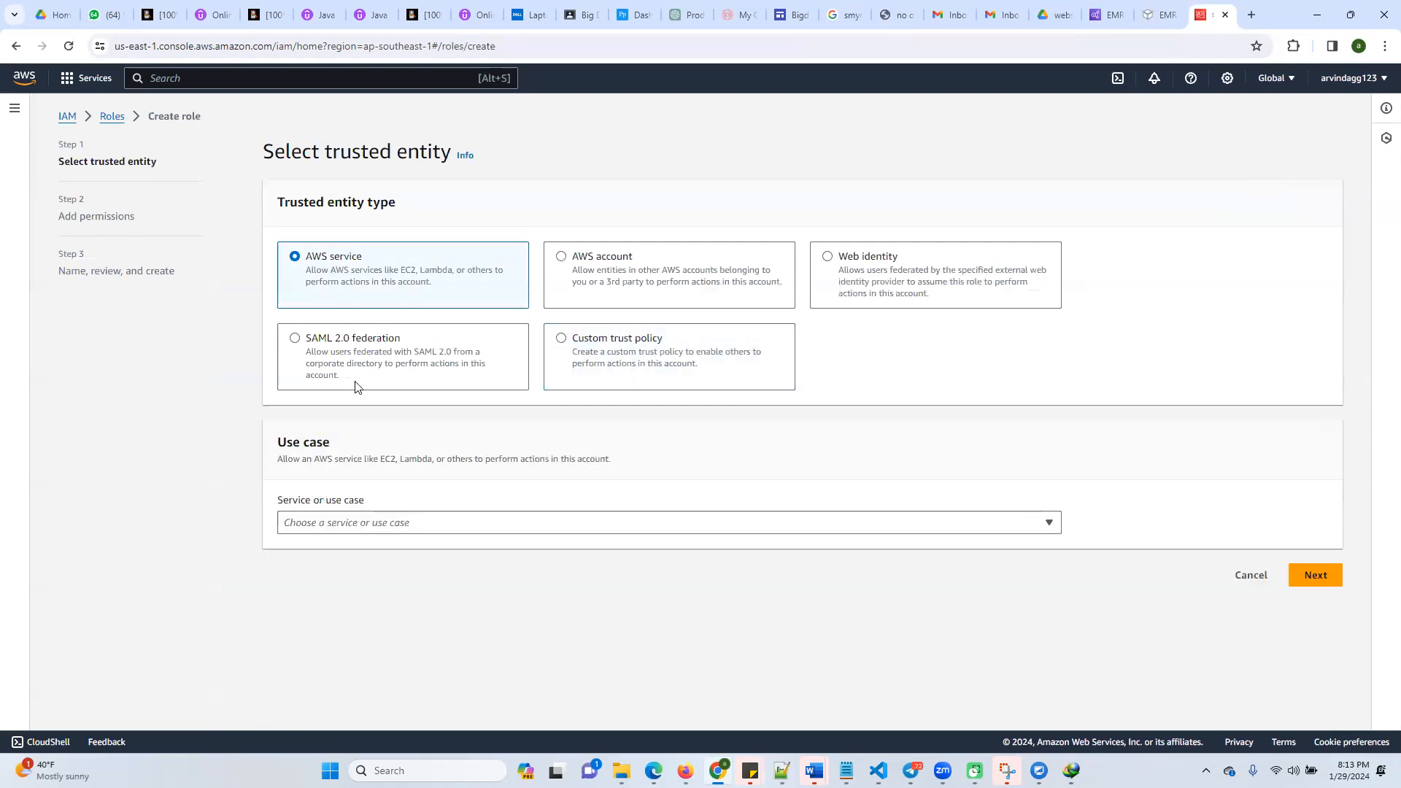
left_click(392, 521)
type("emr")
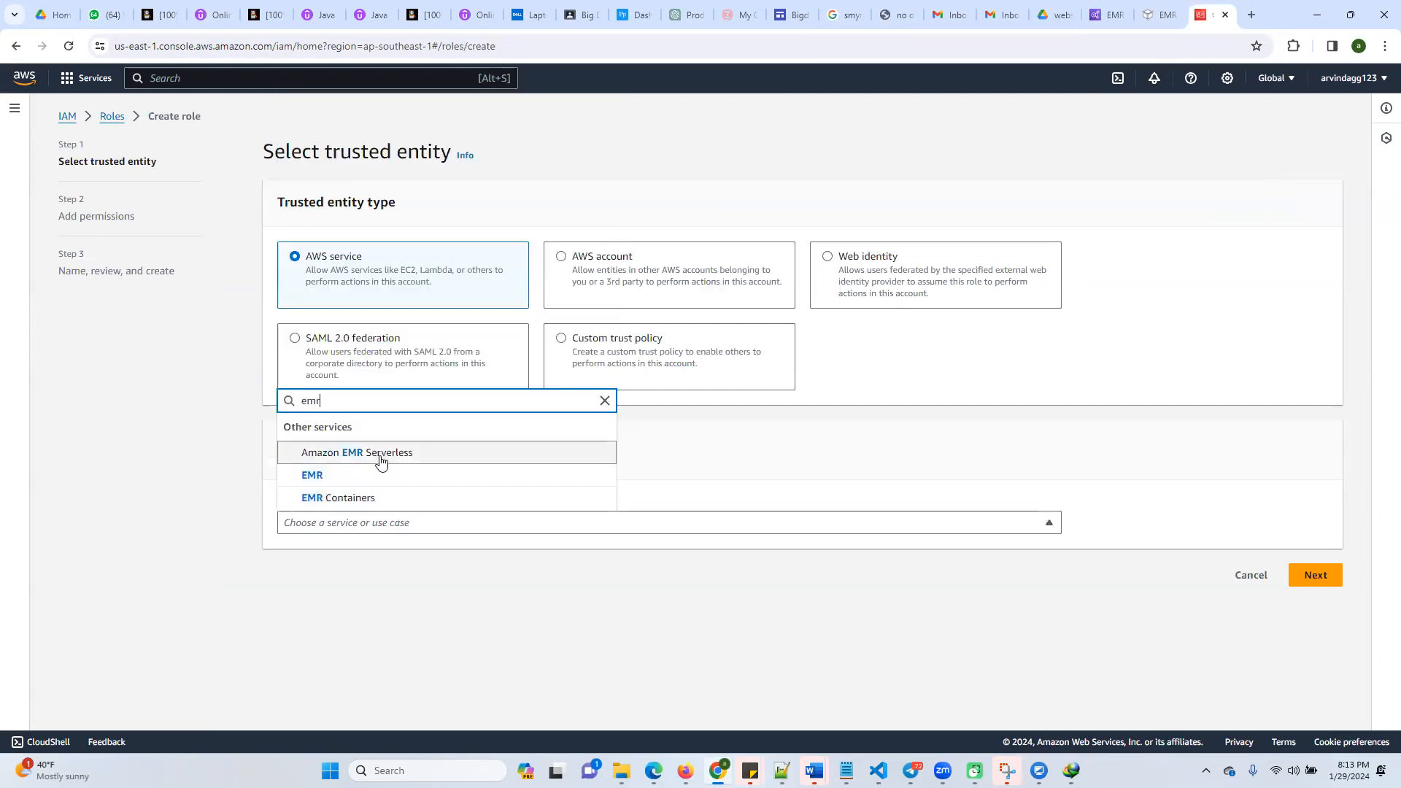
left_click(381, 455)
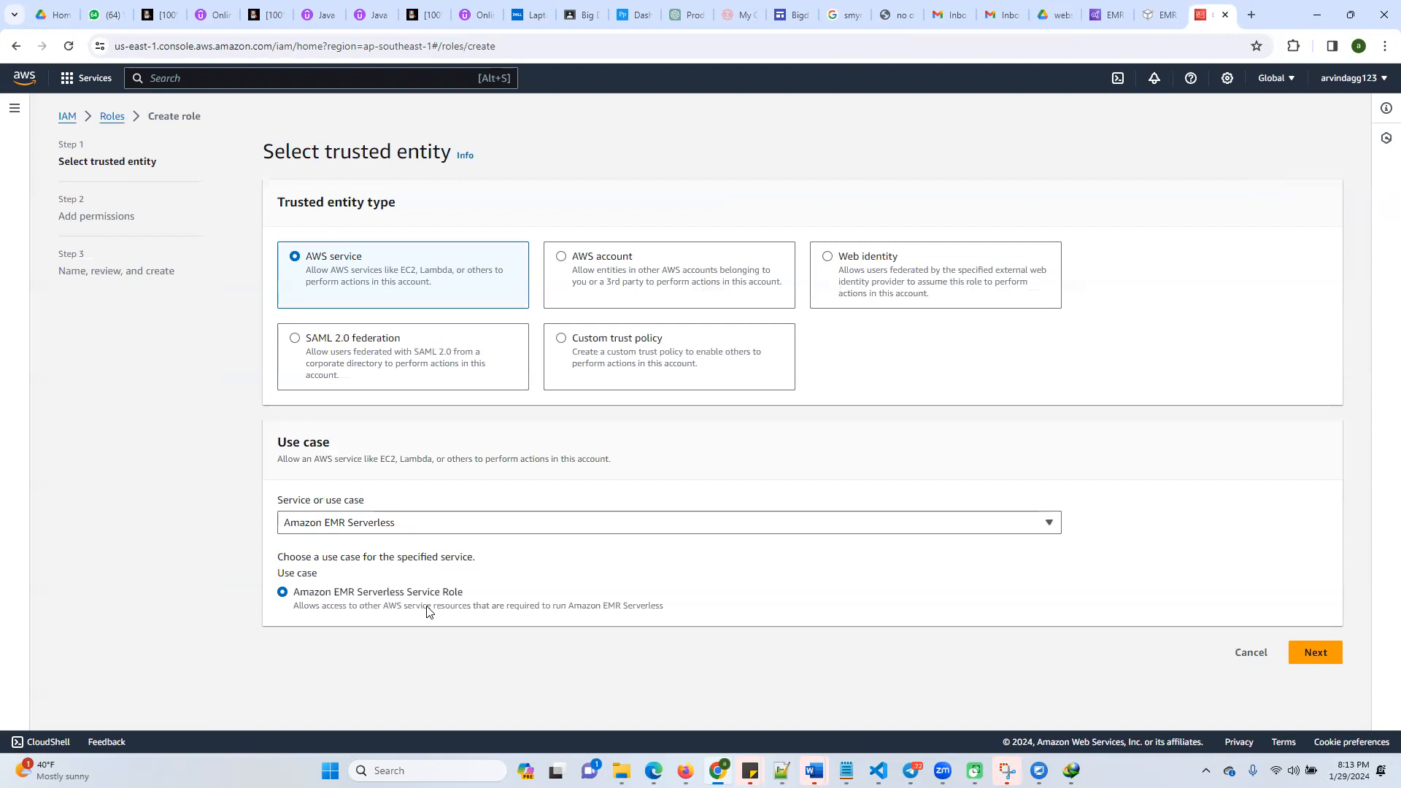
Try to create the AWSServiceRoleForAmazonEMRServerless role with the AmazonEMRServerlessServiceRolePolicy permissions policy
left_click(1314, 654)
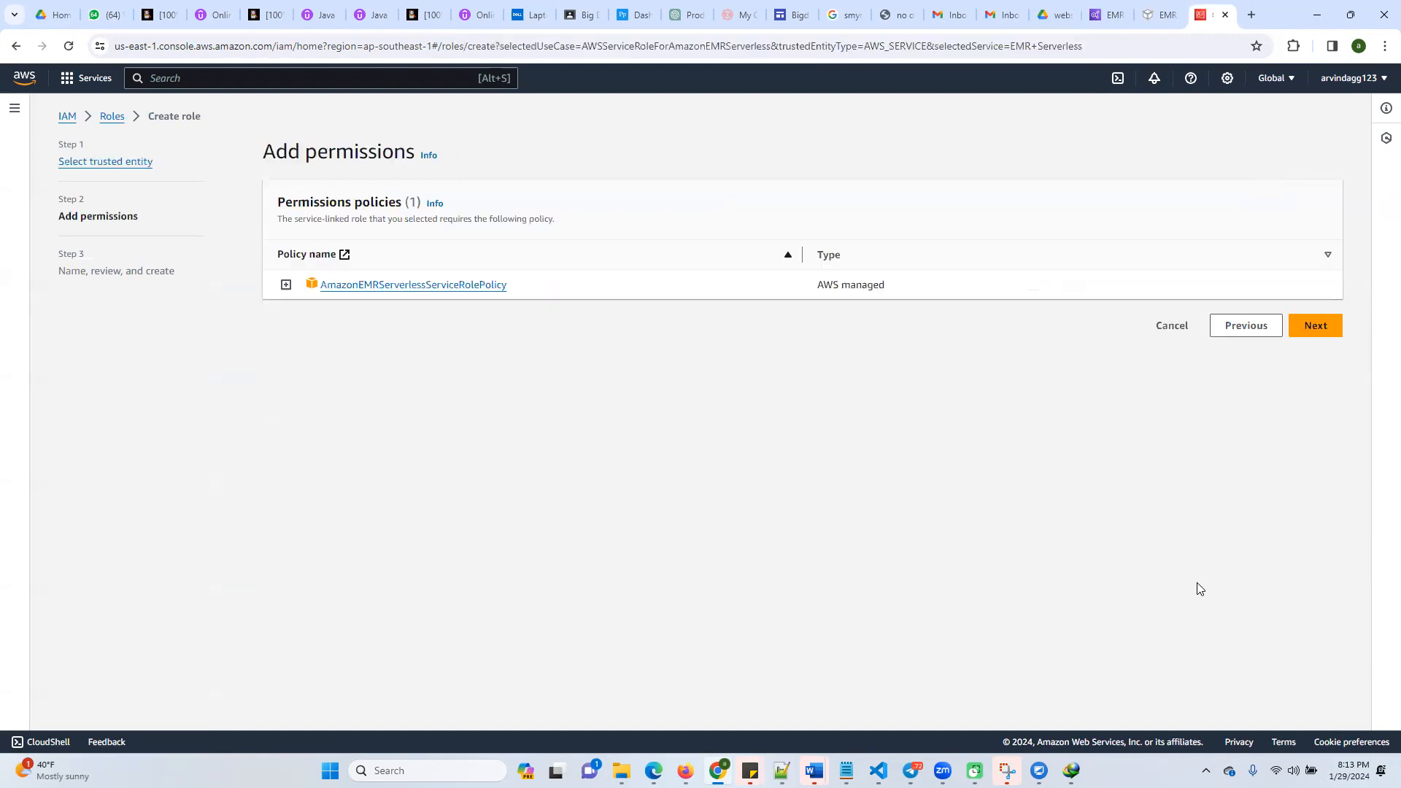
left_click(1315, 326)
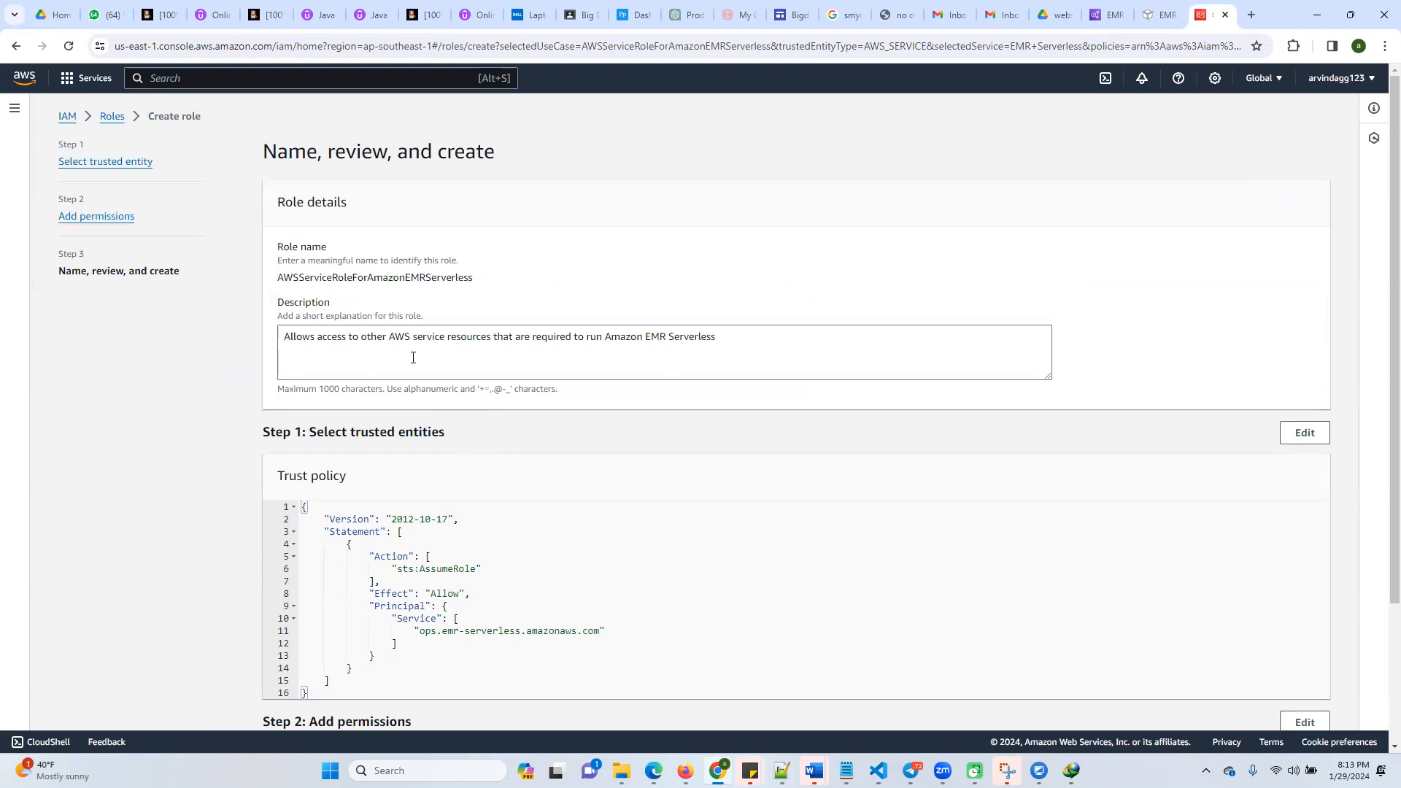
scroll(516, 467, "down", 2)
scroll(516, 460, "up", 2)
scroll(610, 636, "down", 2)
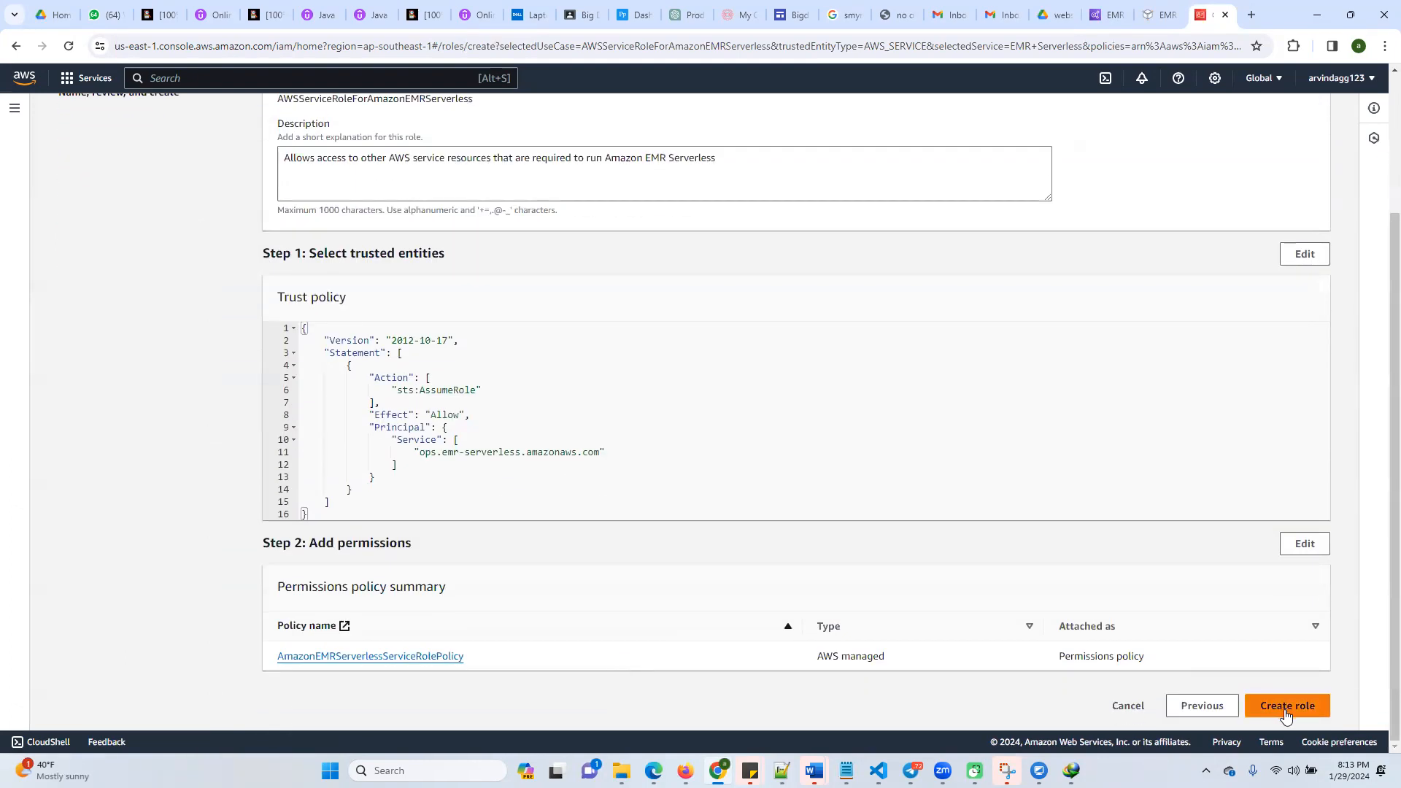
scroll(467, 365, "up", 2)
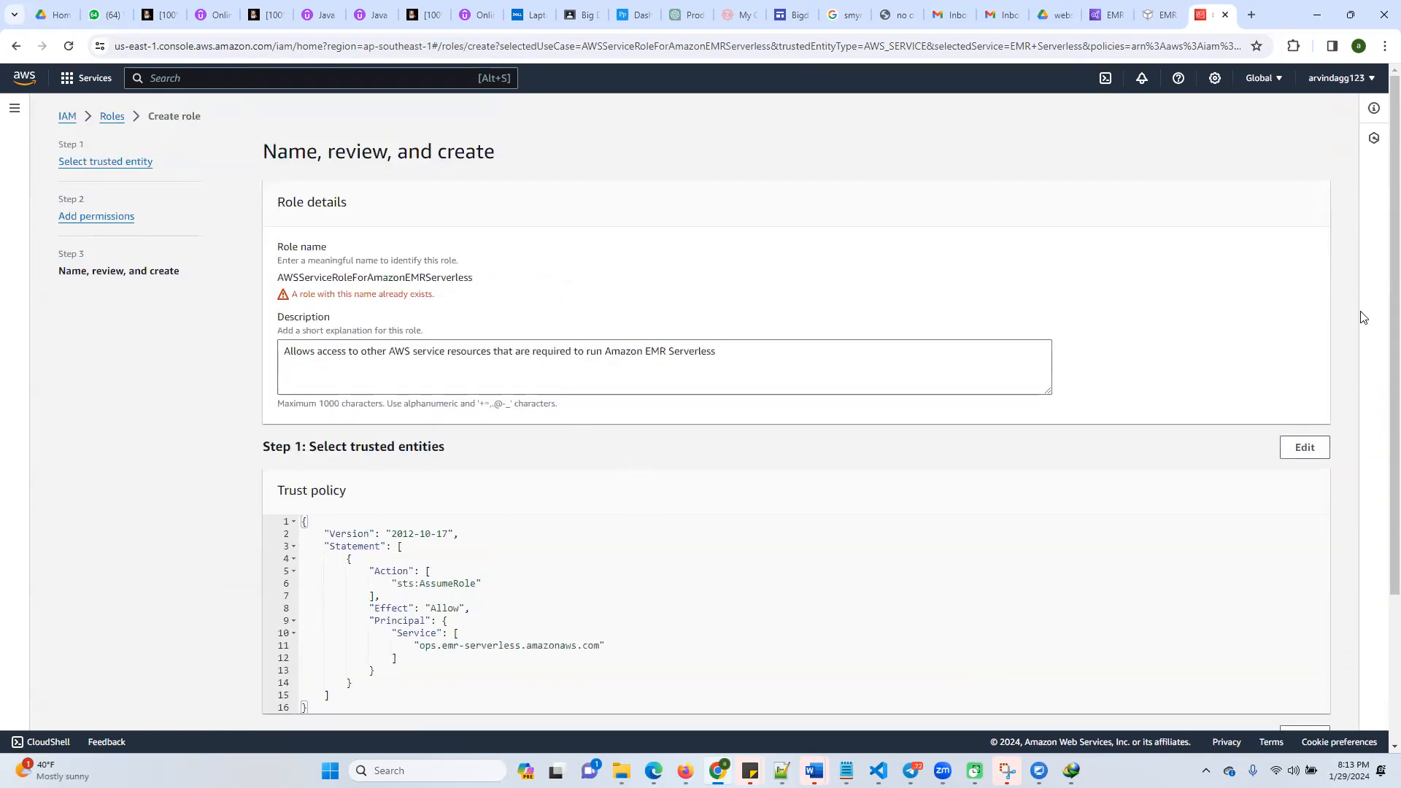
left_click_drag(469, 282, 319, 283)
Return to the job run form, submit My_First-Spark-Job and check its run status in My_First_Application
key("ctrl+shift+Tab")
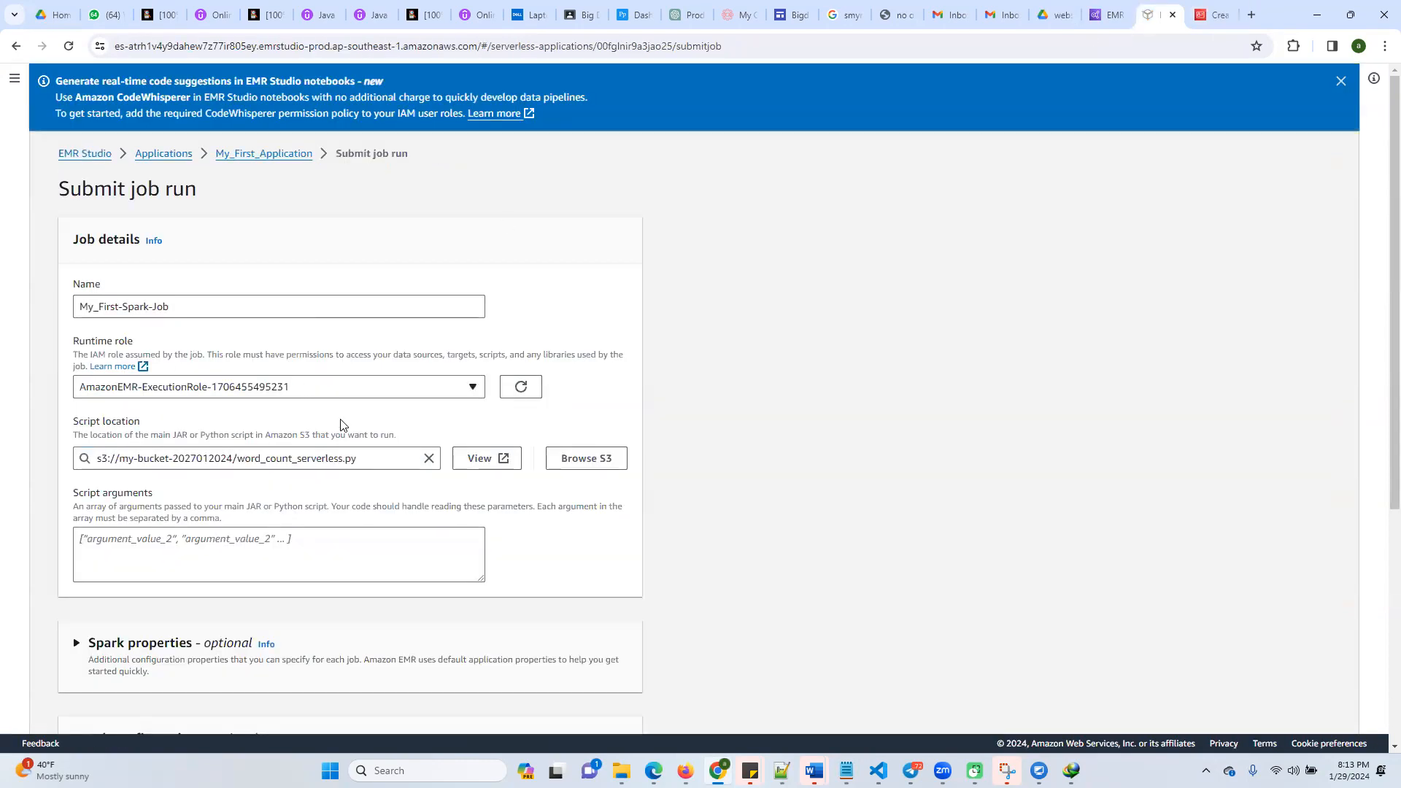
scroll(354, 562, "down", 5)
left_click(595, 699)
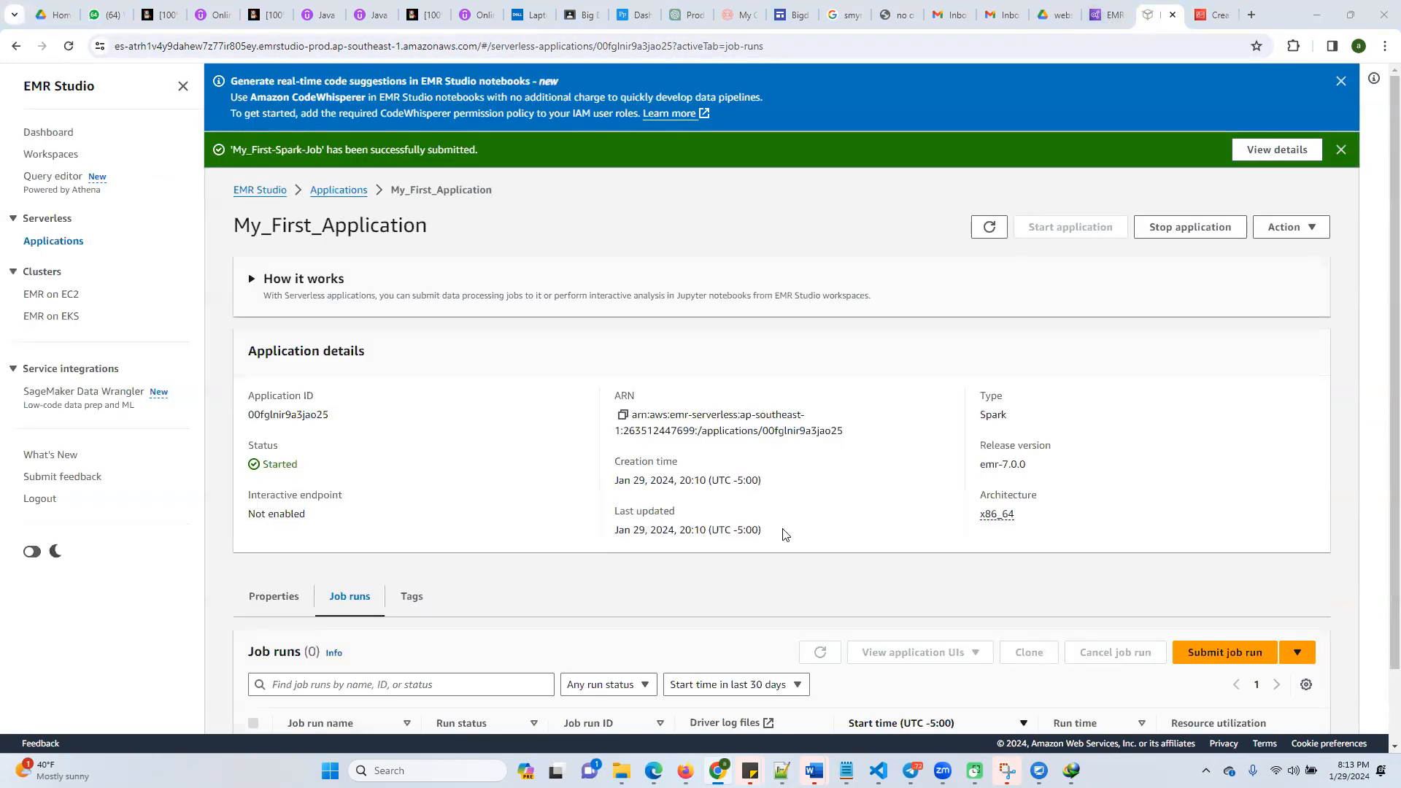
scroll(640, 566, "down", 1)
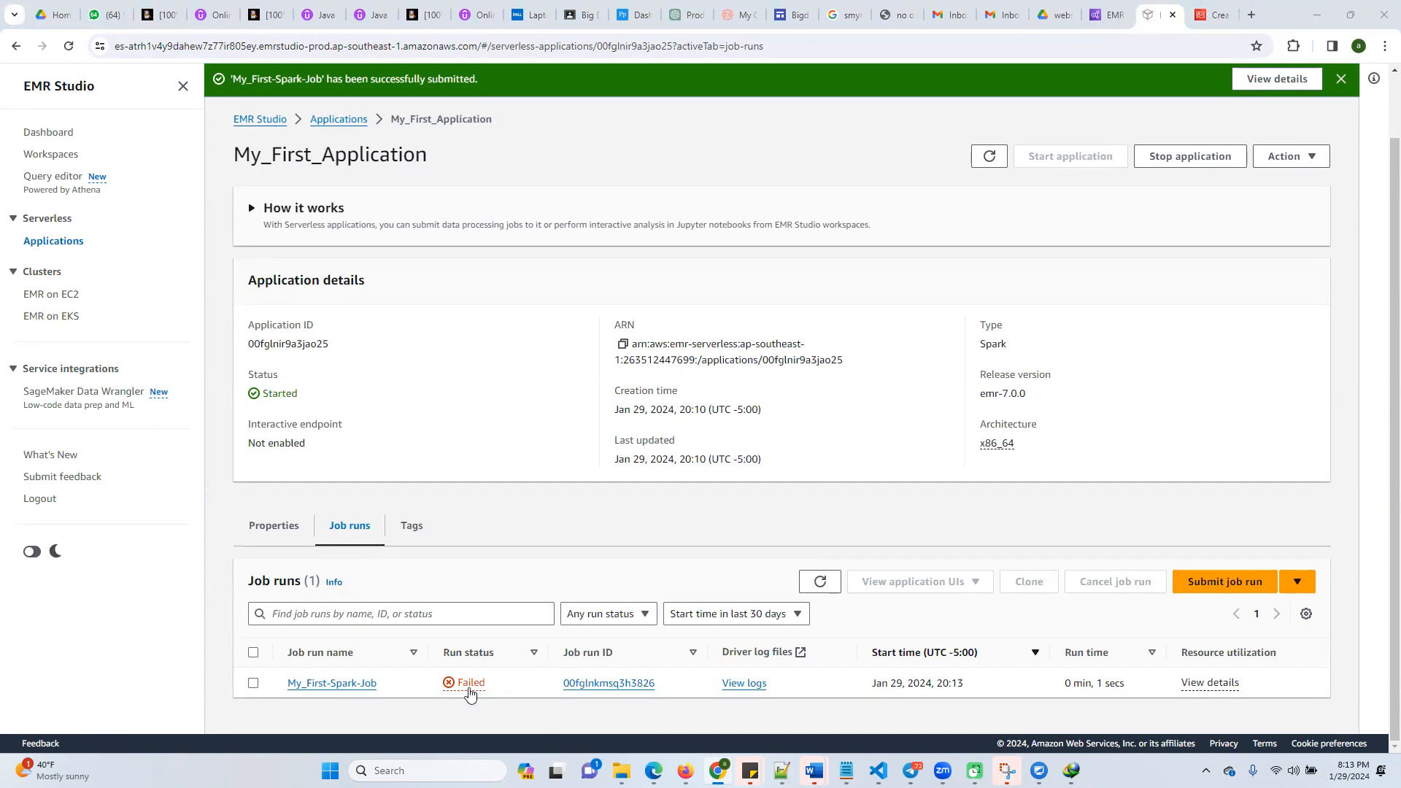
Try to view the driver logs of My_First-Spark-Job, dismissing the notifications and refreshing the job runs list
left_click(743, 689)
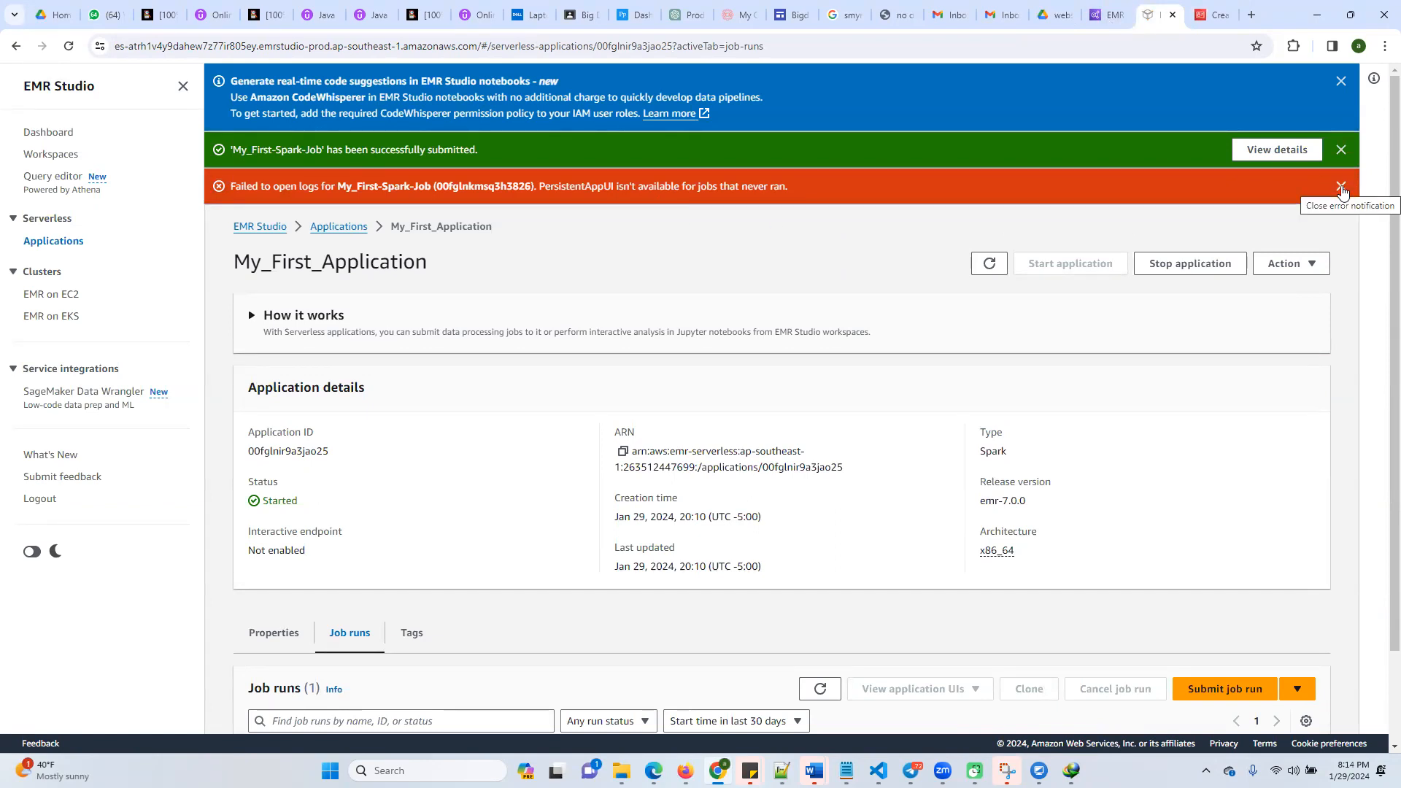
left_click(1342, 188)
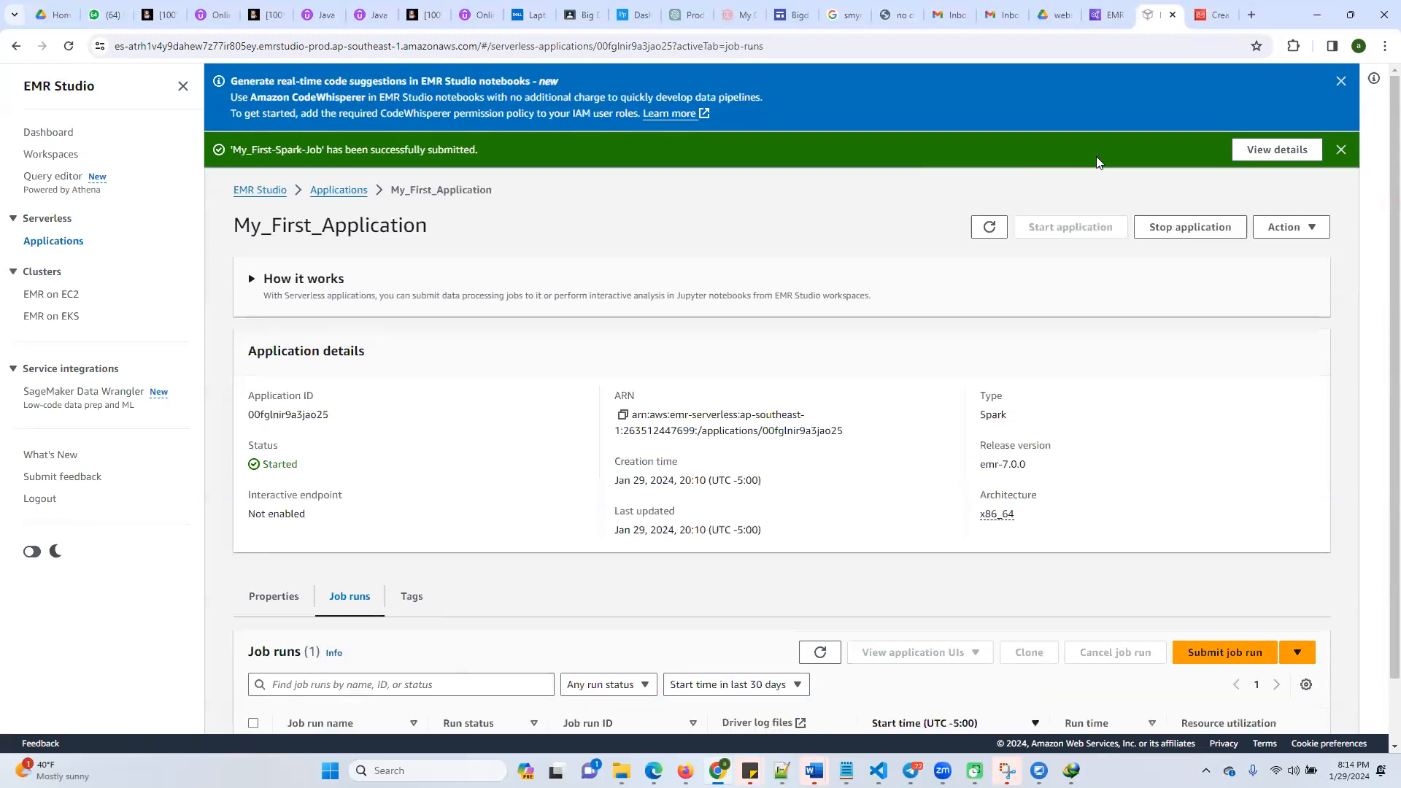
left_click(1341, 149)
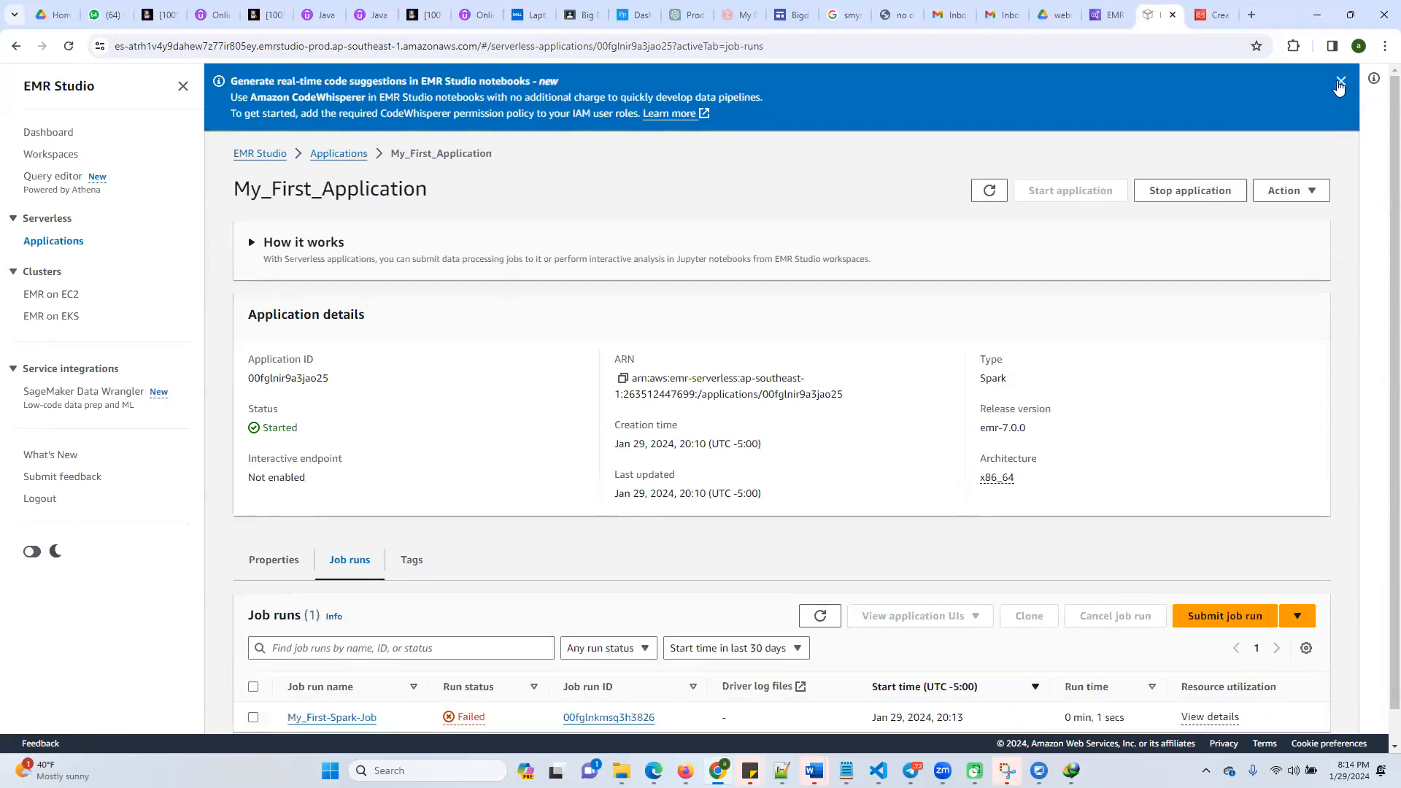
left_click(1341, 81)
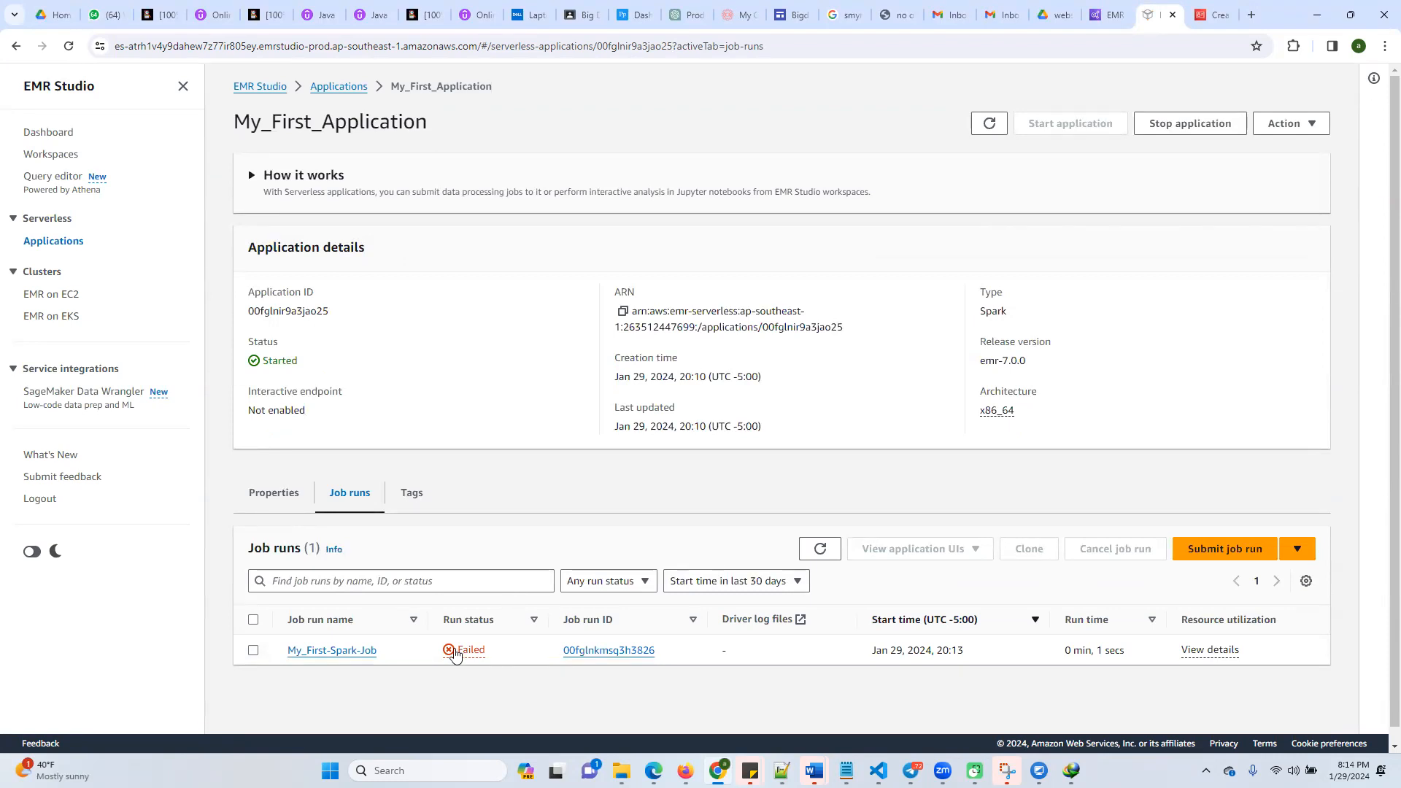
left_click(821, 550)
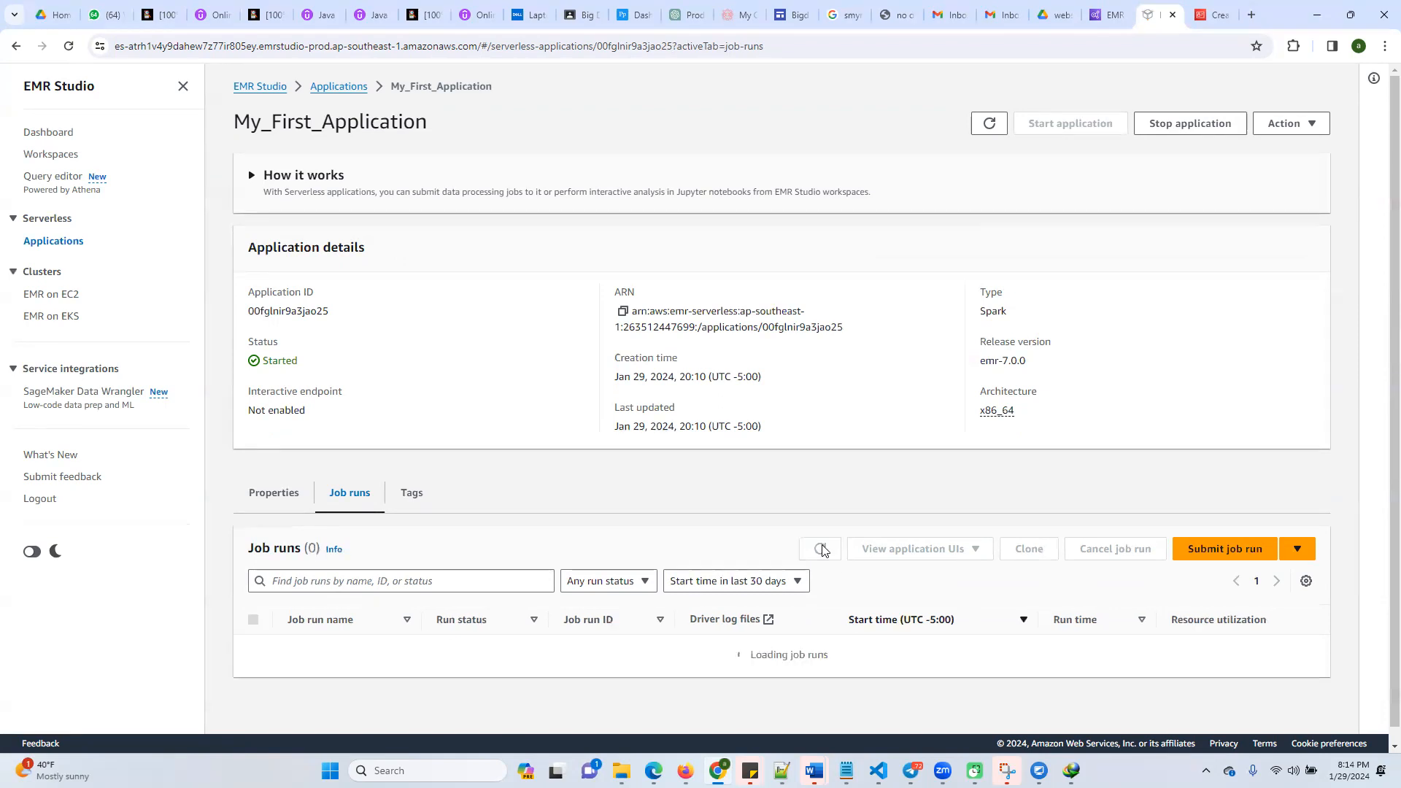
left_click(741, 651)
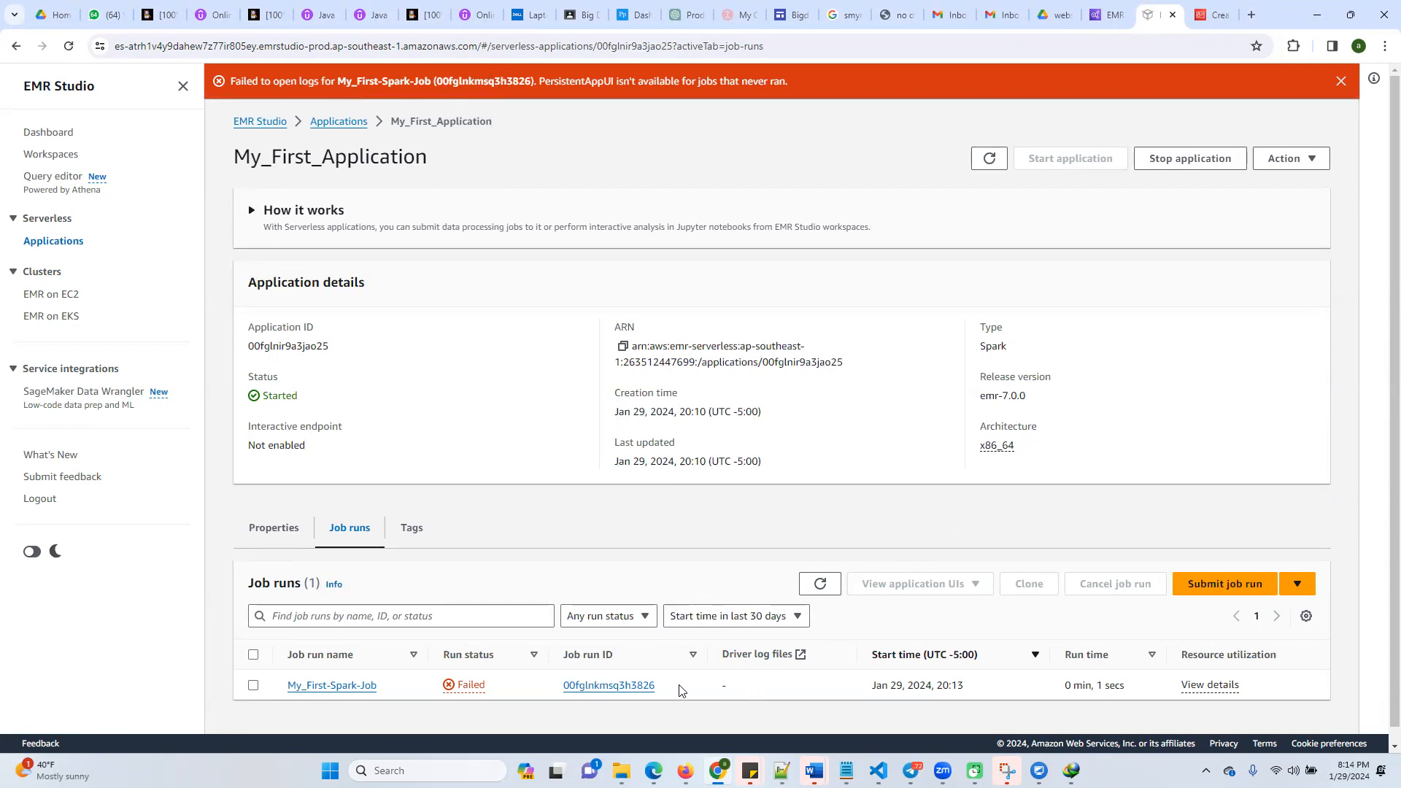
left_click(821, 588)
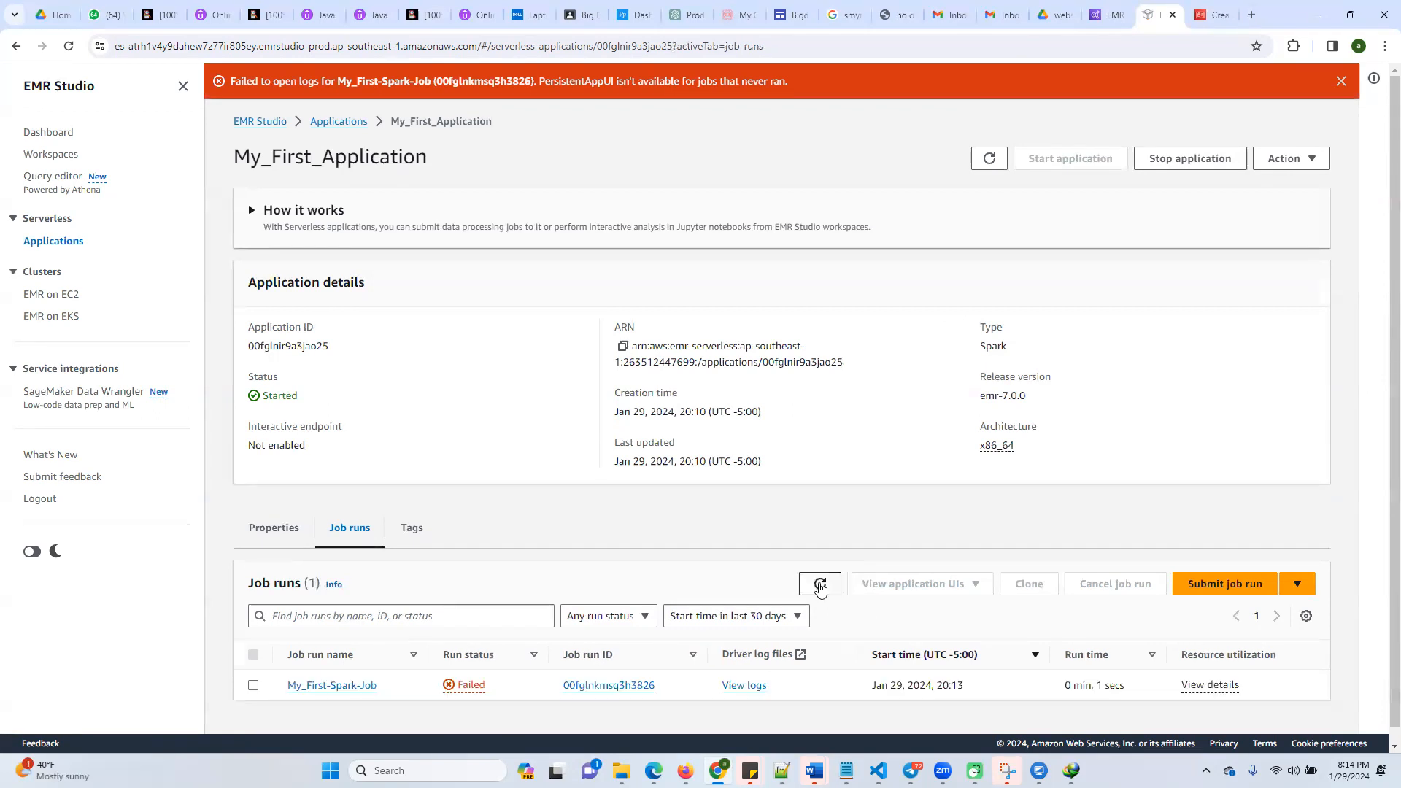
left_click(821, 588)
Start a new job run for My_First_Application and name it mysparkapp
left_click(1230, 592)
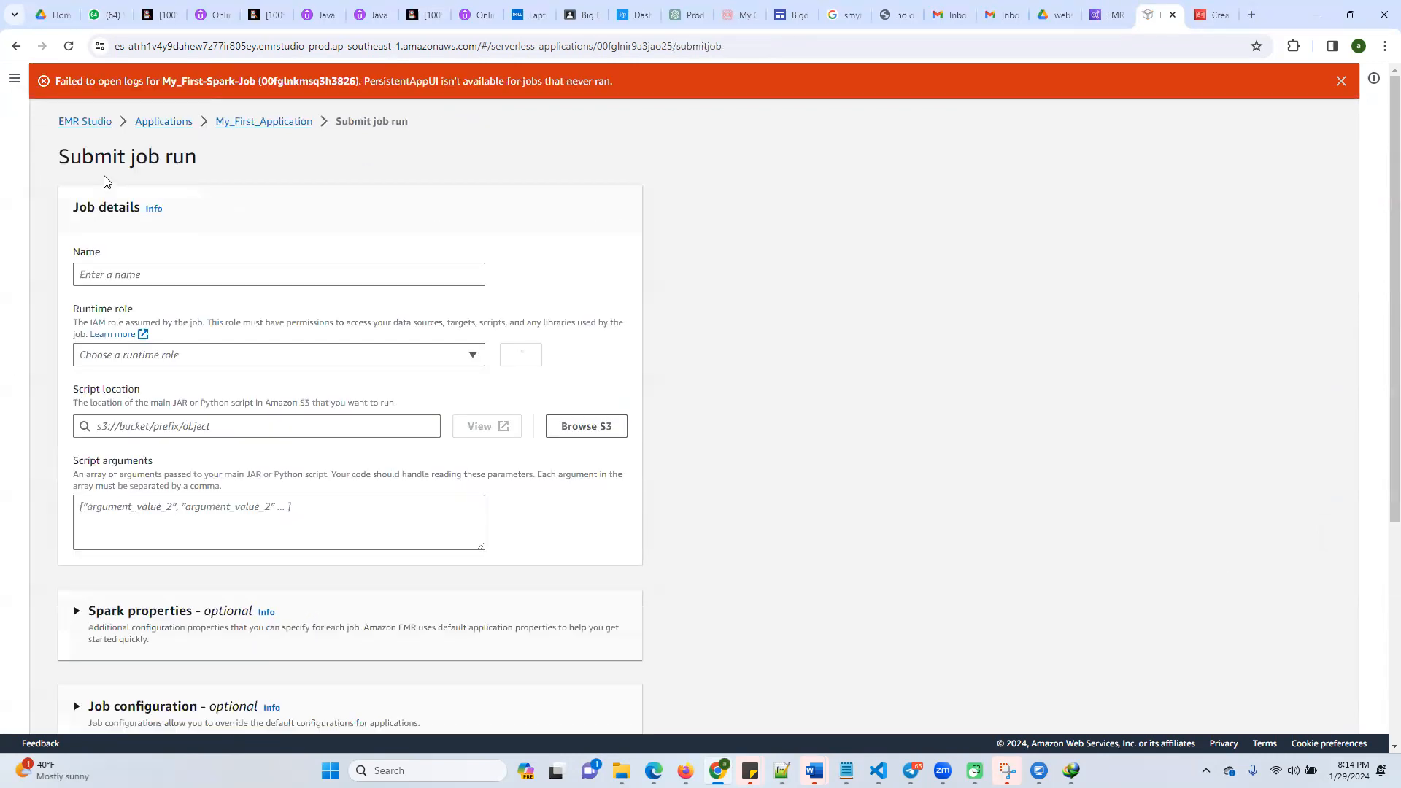
left_click(147, 274)
type("mysparkapp")
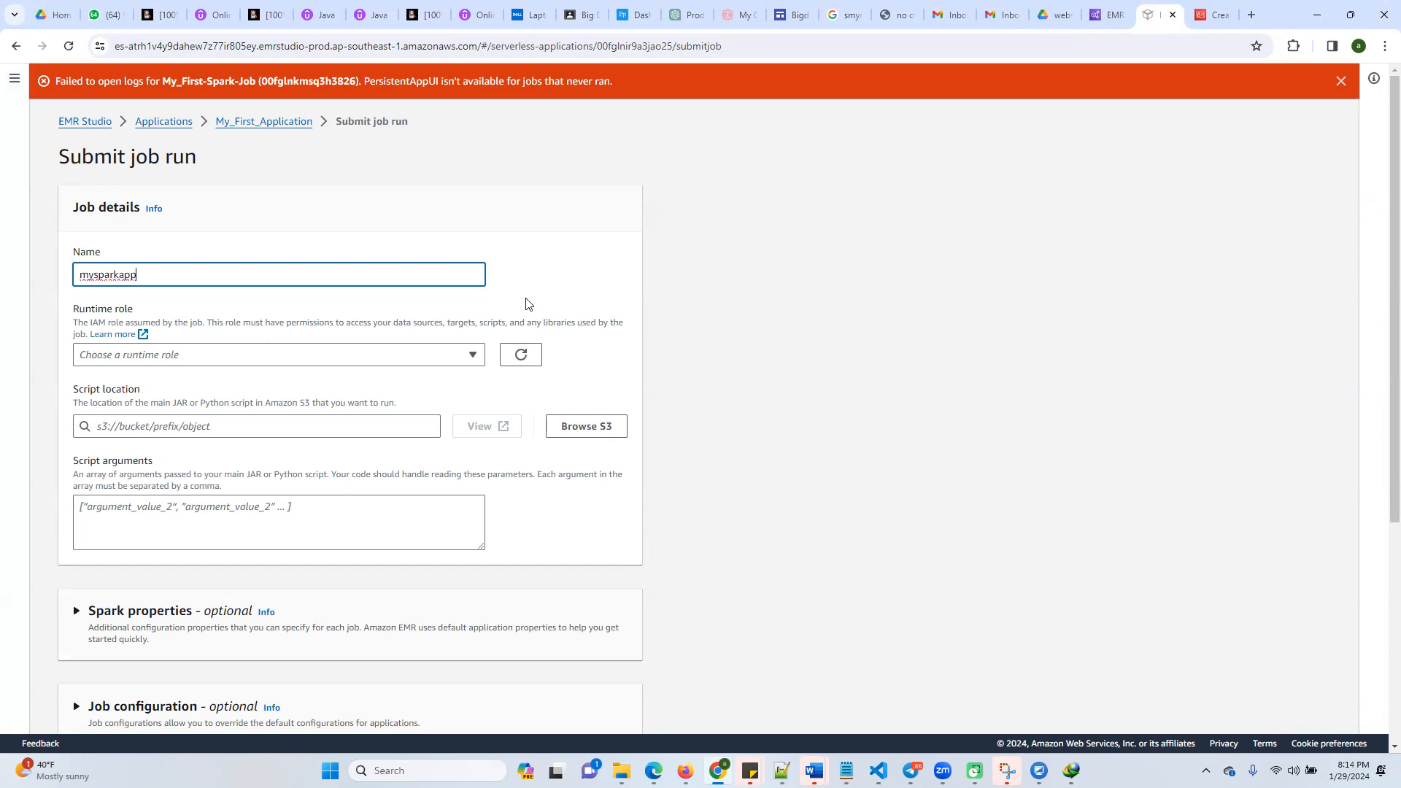
Create a new runtime role for the job with access to only the specific bucket my-bucket-01282024
left_click(454, 357)
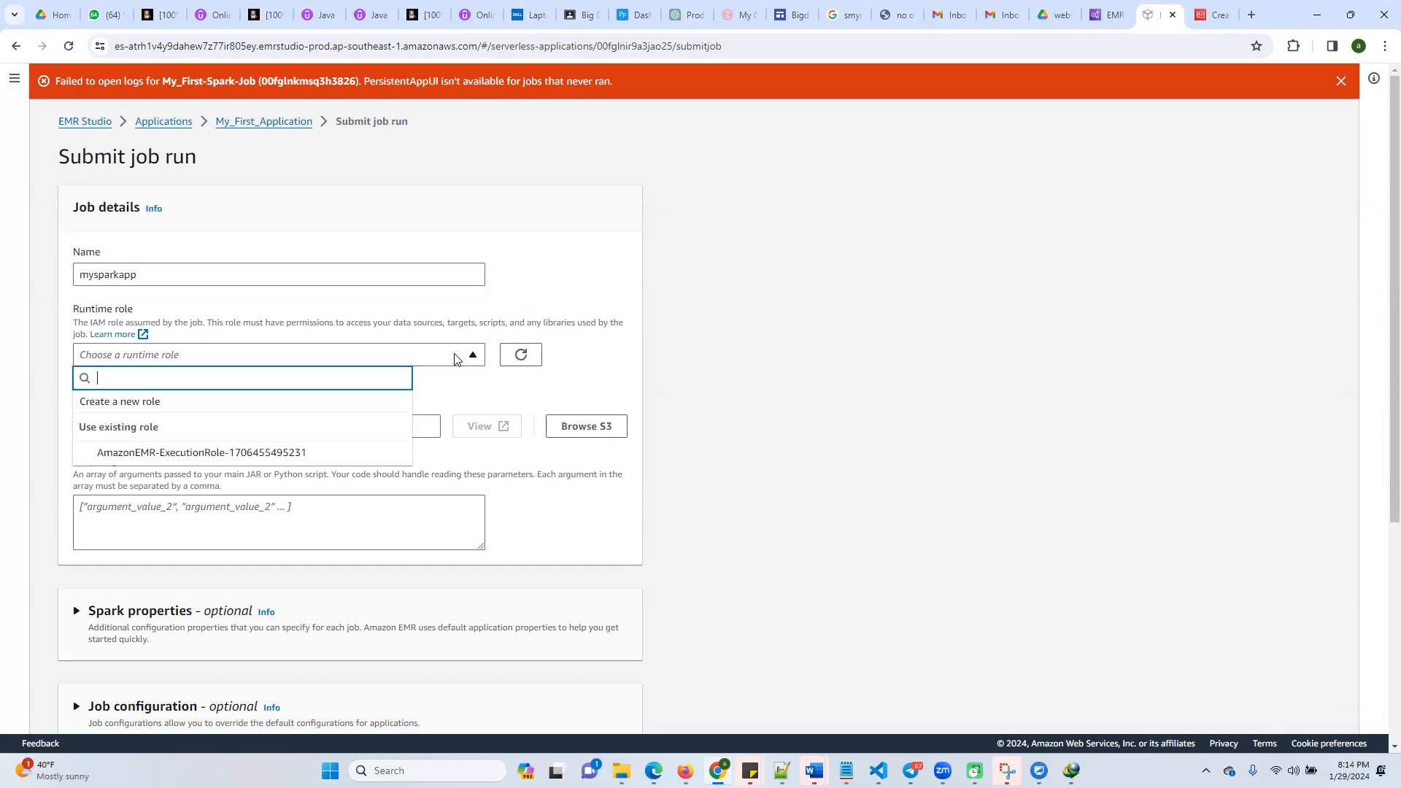
left_click(474, 381)
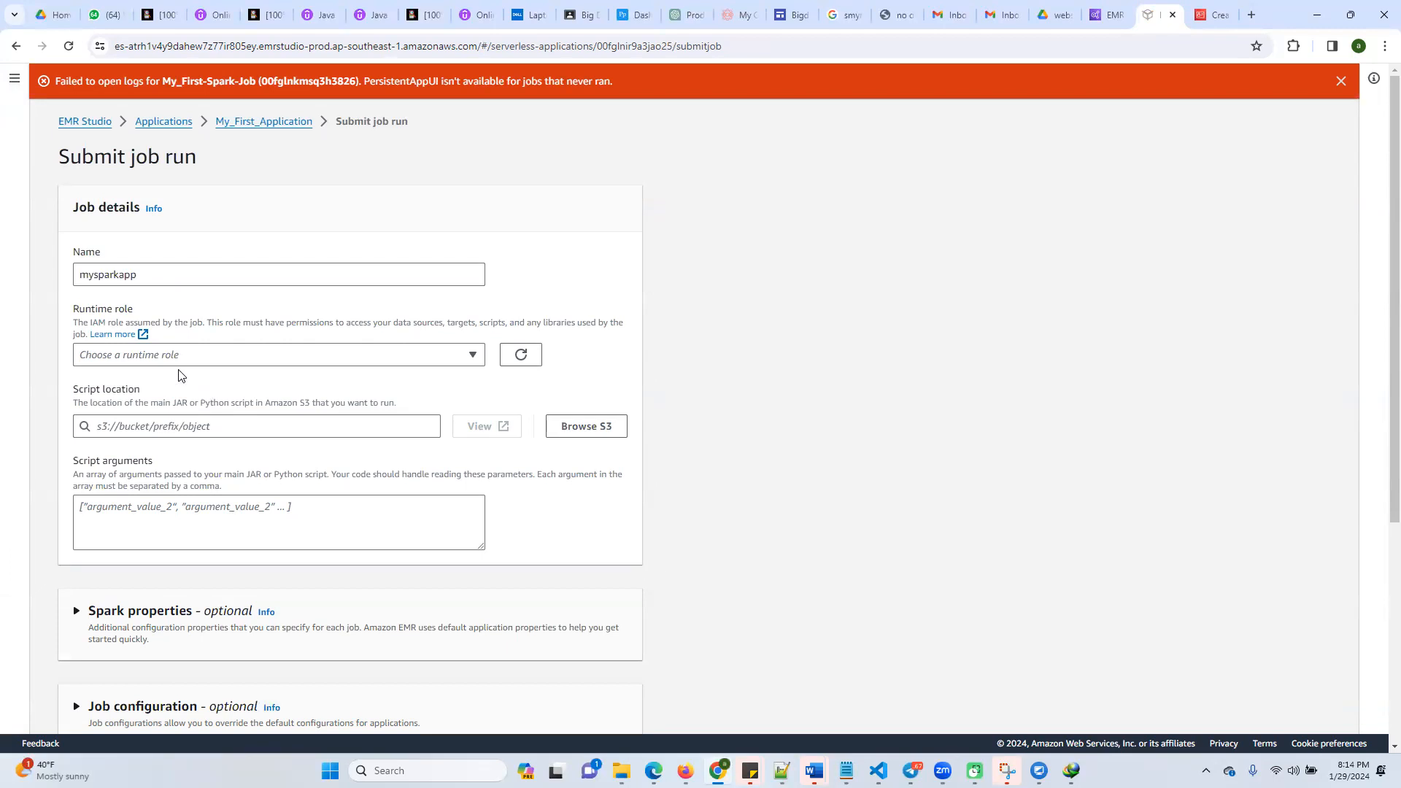
left_click(194, 357)
left_click(129, 402)
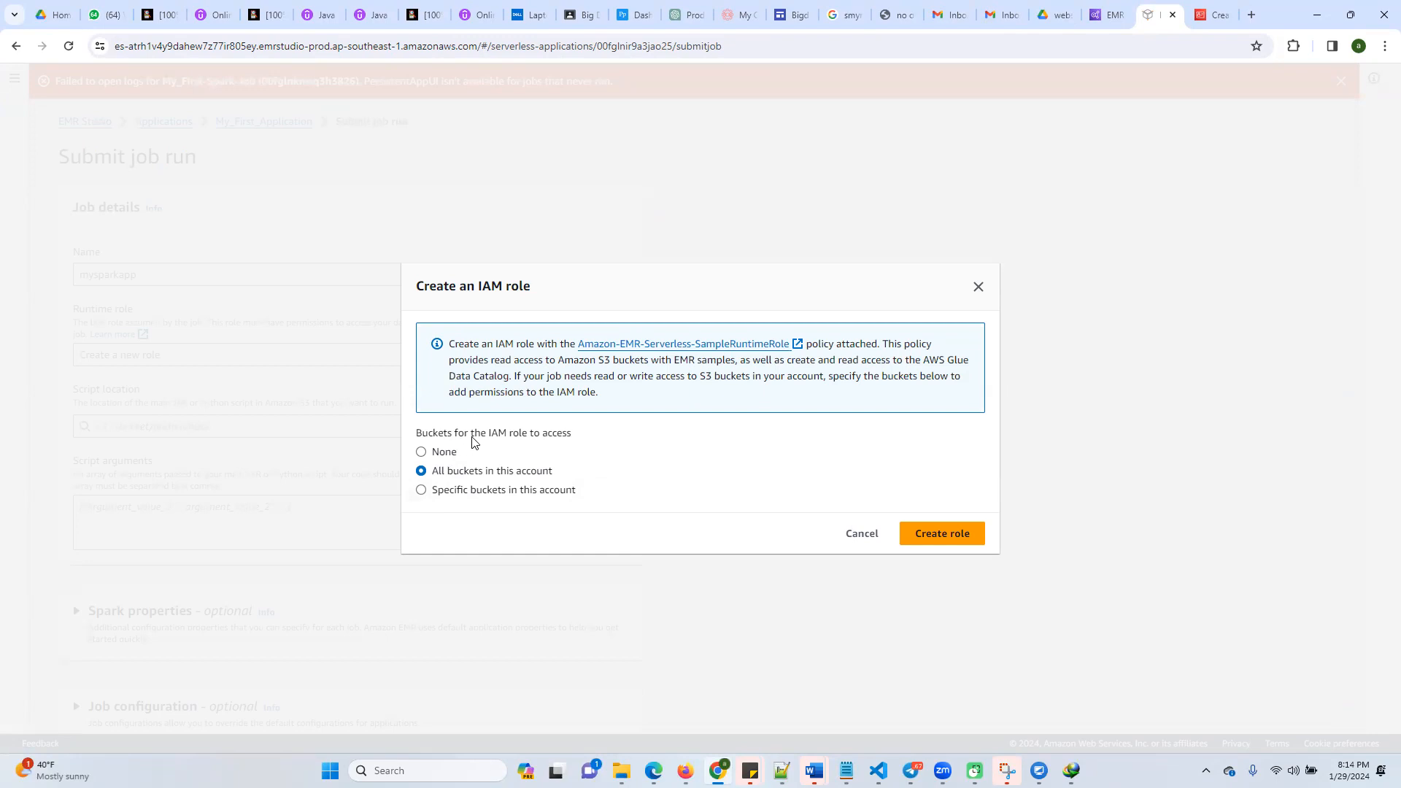
left_click(436, 490)
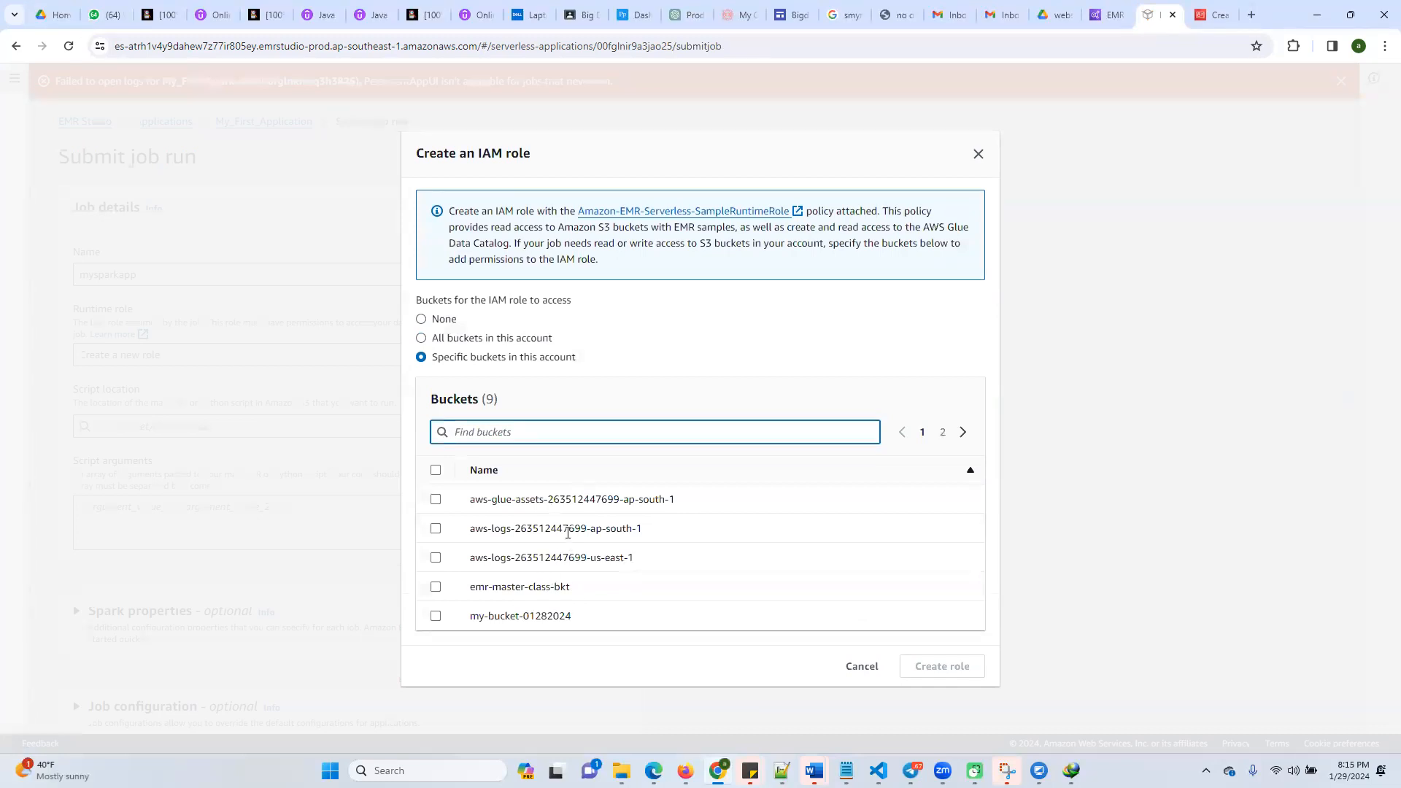
left_click(436, 616)
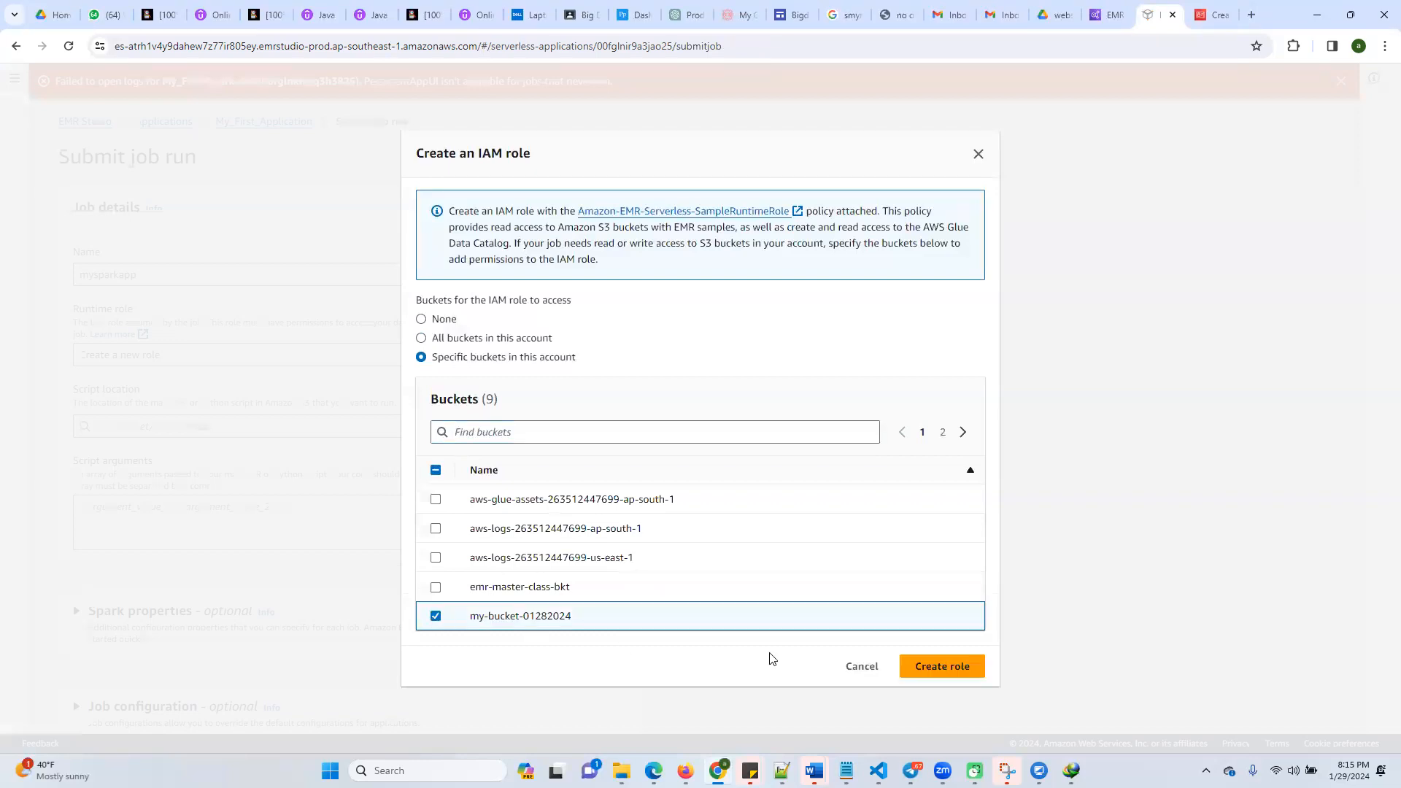
left_click(958, 669)
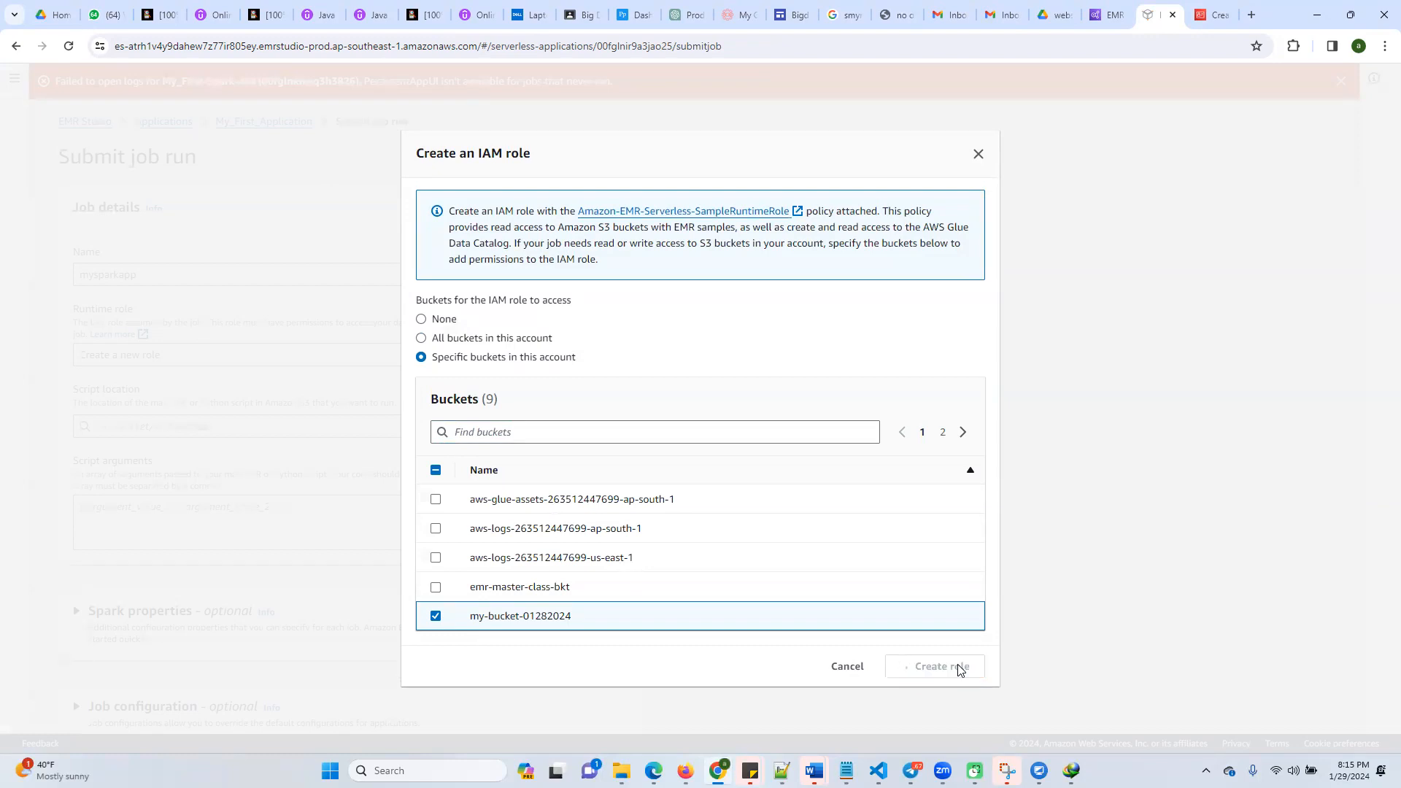
Abandon the pending IAM role creation page and open the S3 console in its place
left_click(1208, 16)
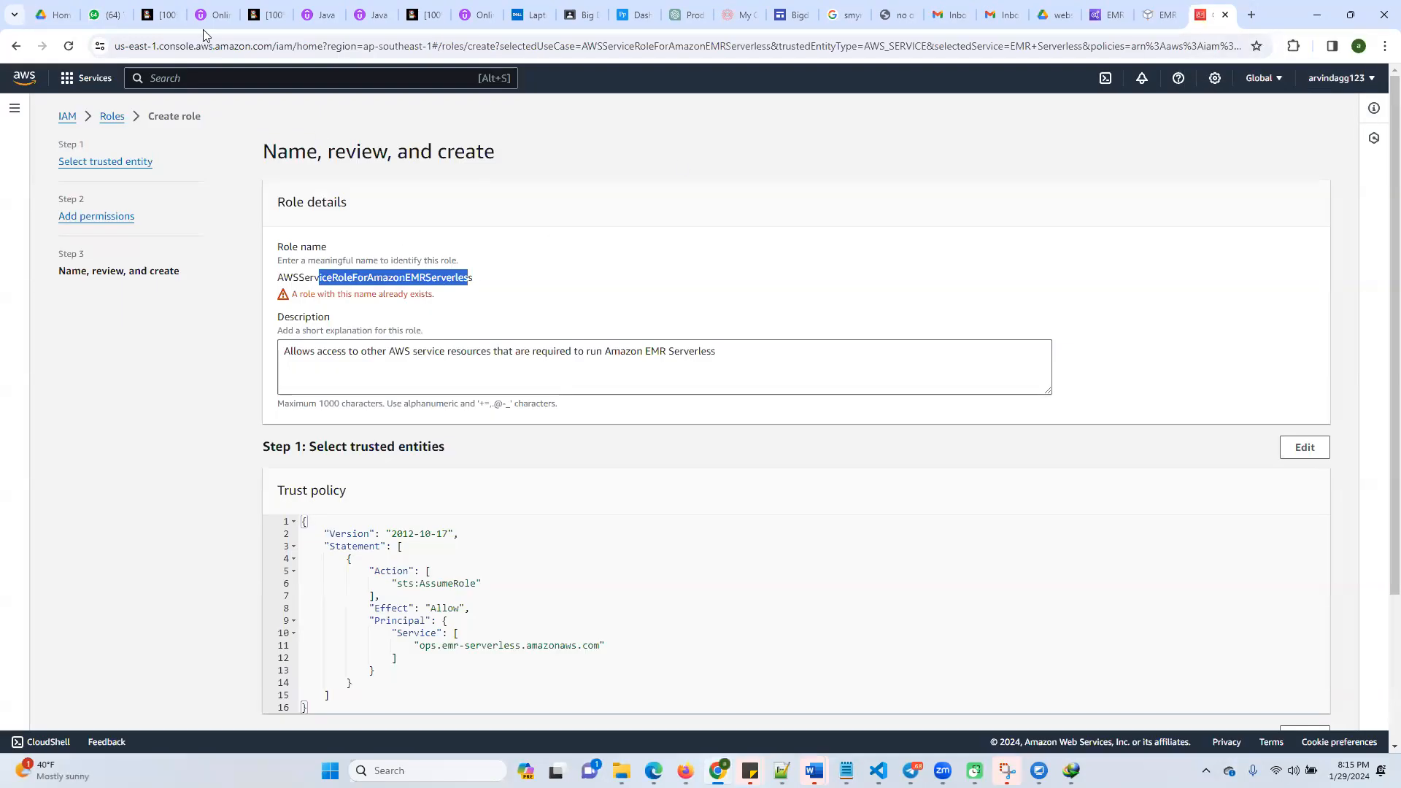
left_click(196, 77)
type("s3")
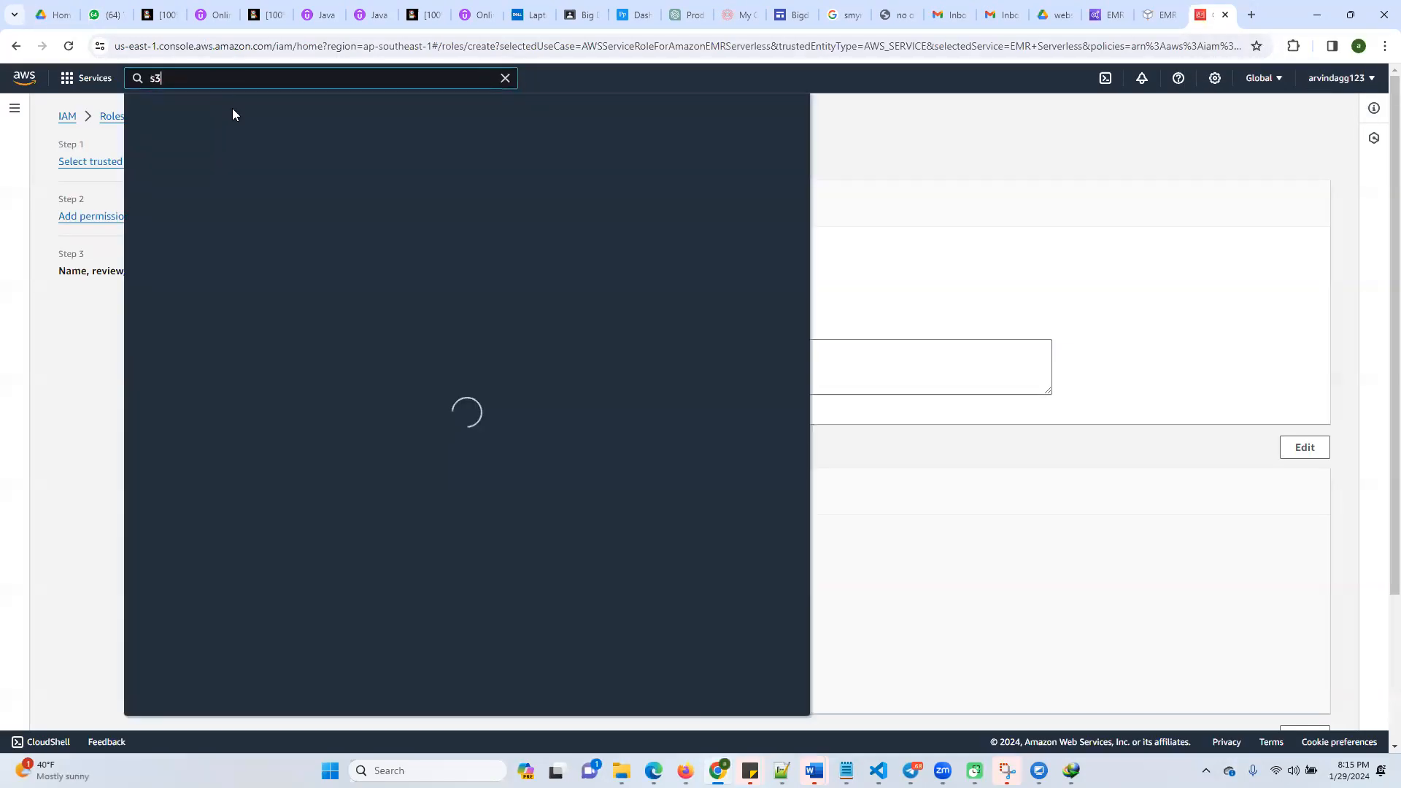
left_click(355, 189)
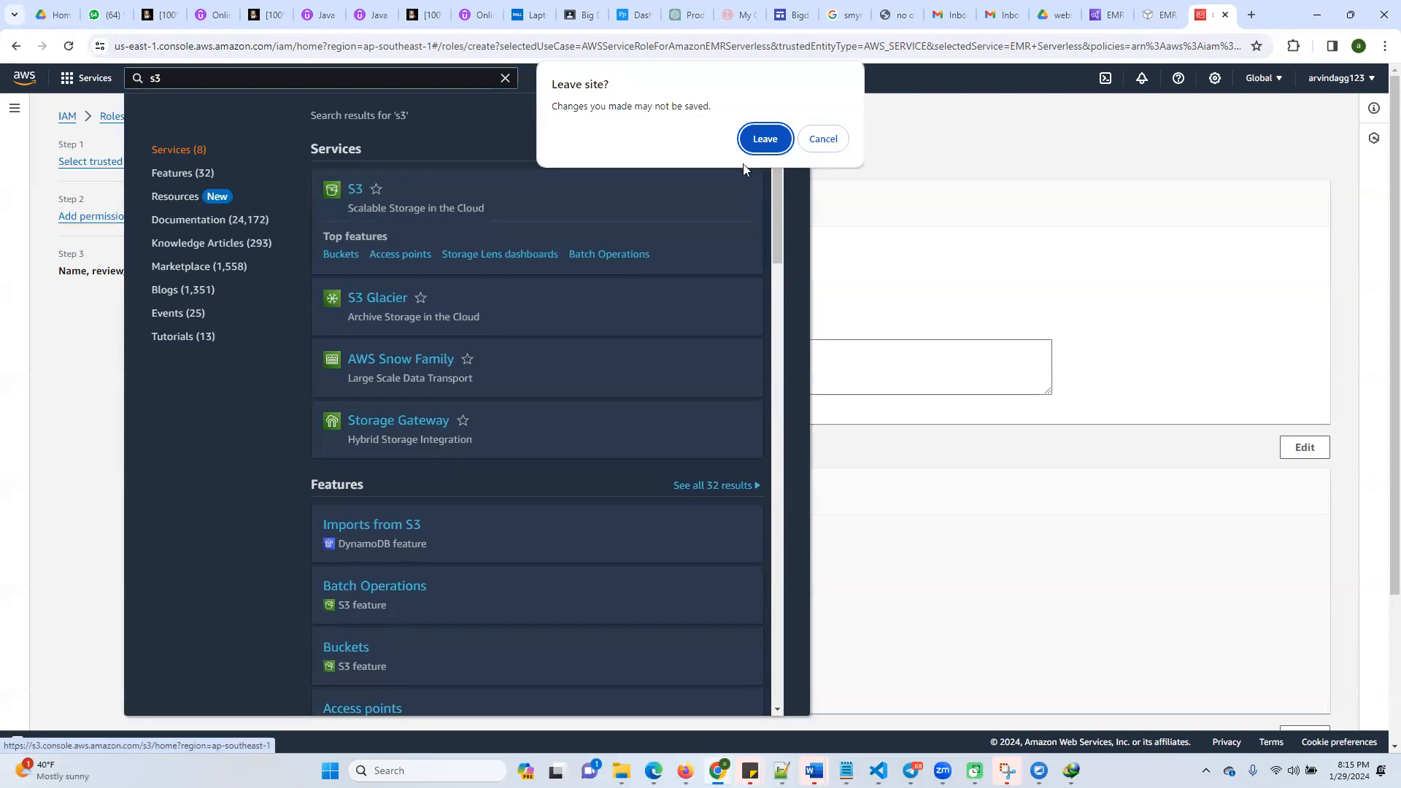
left_click(764, 139)
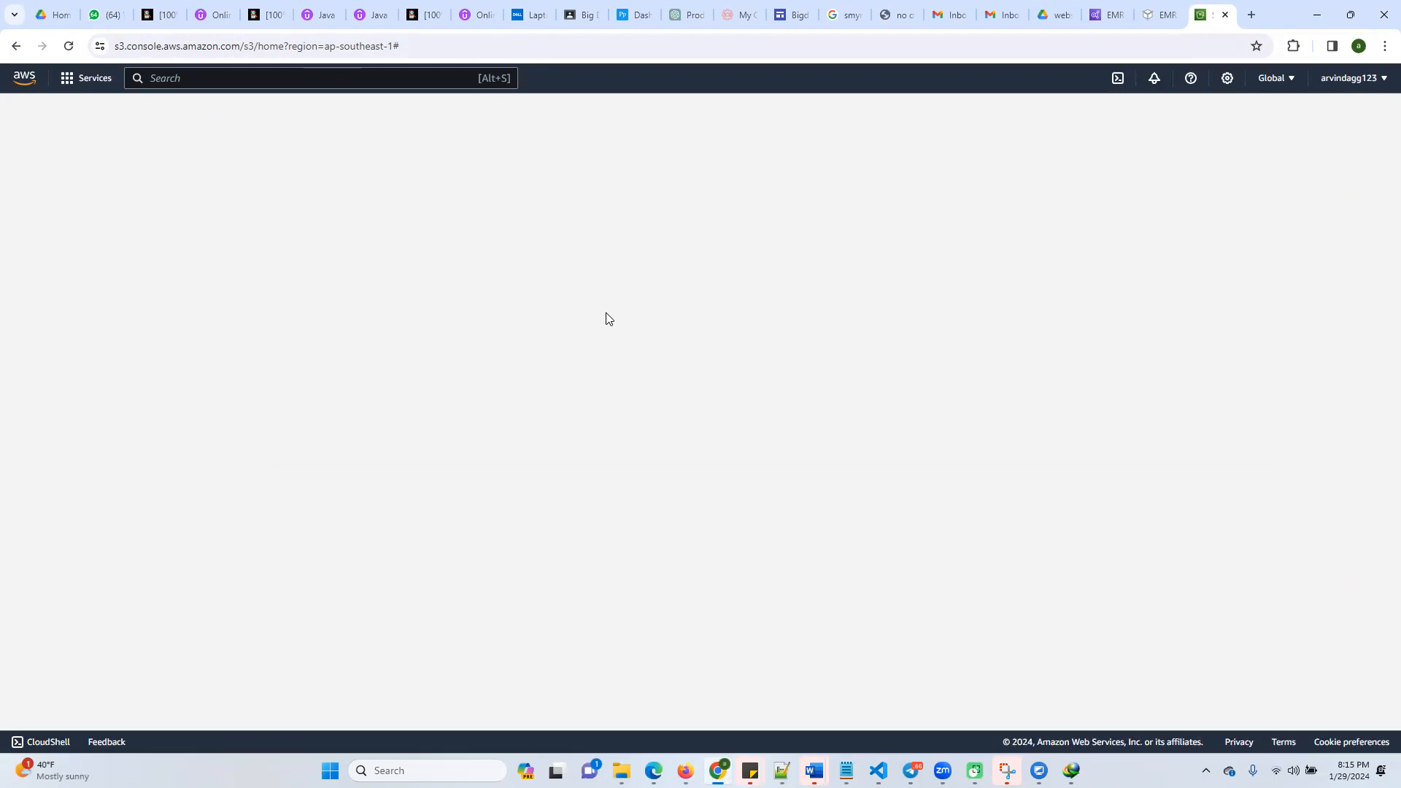
left_click(1159, 14)
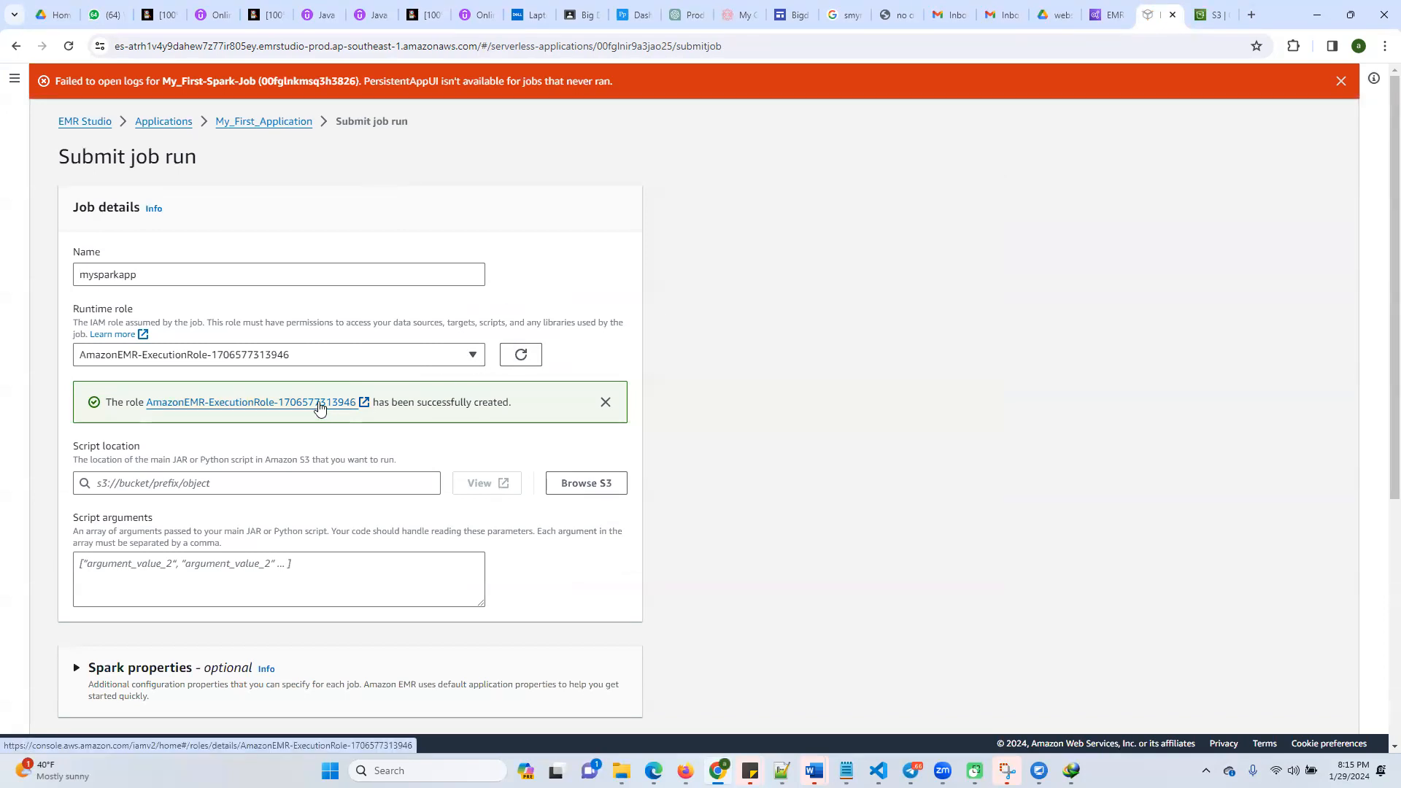
left_click(532, 356)
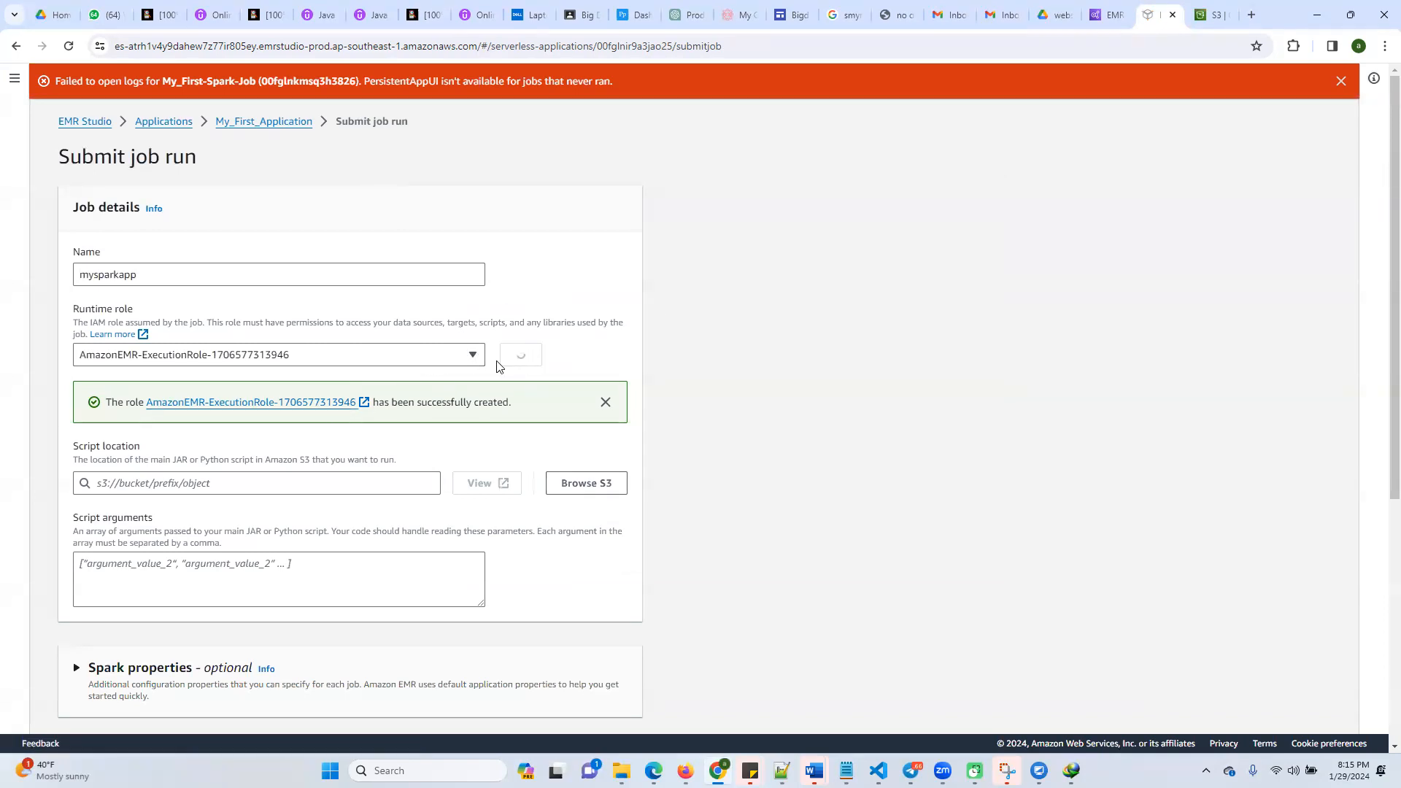
left_click(474, 355)
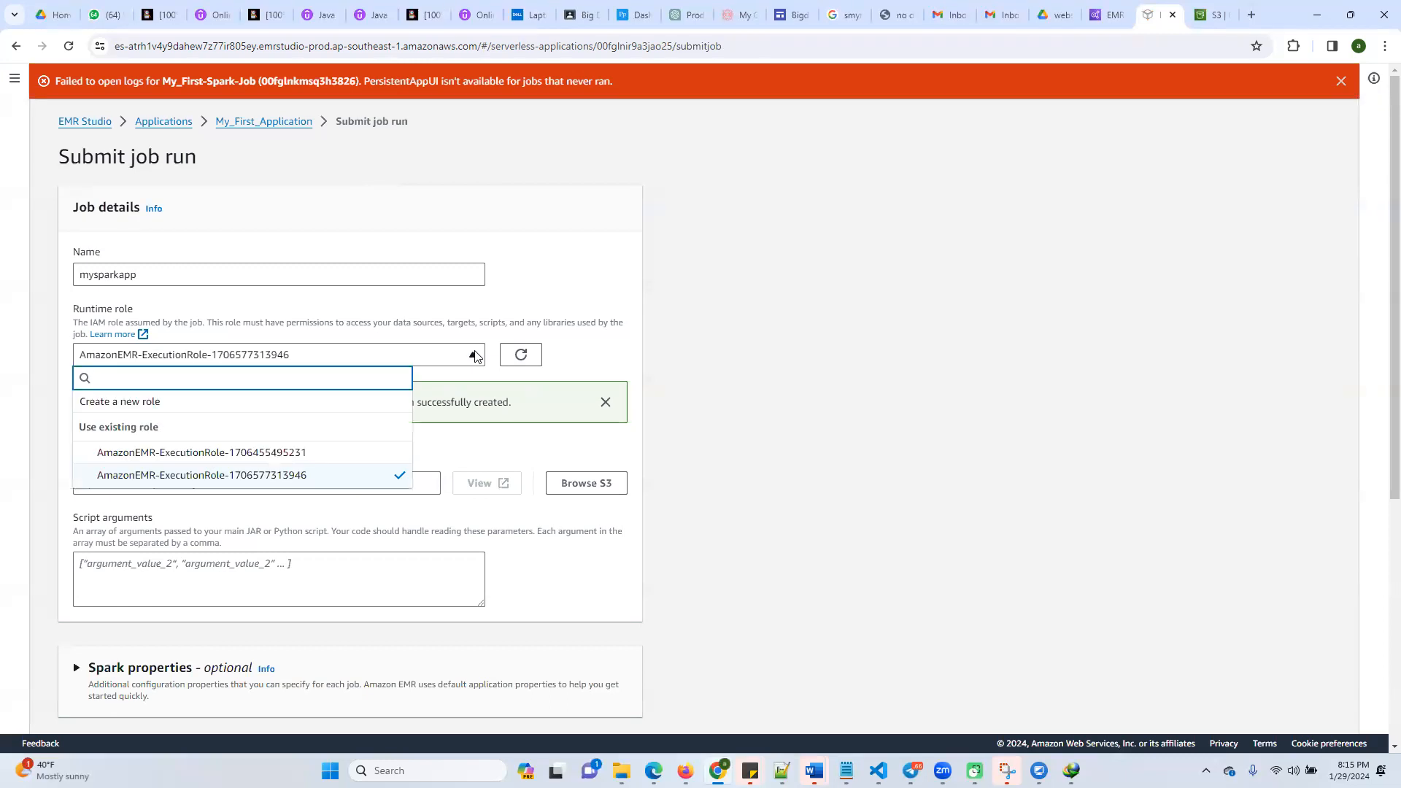
left_click(292, 476)
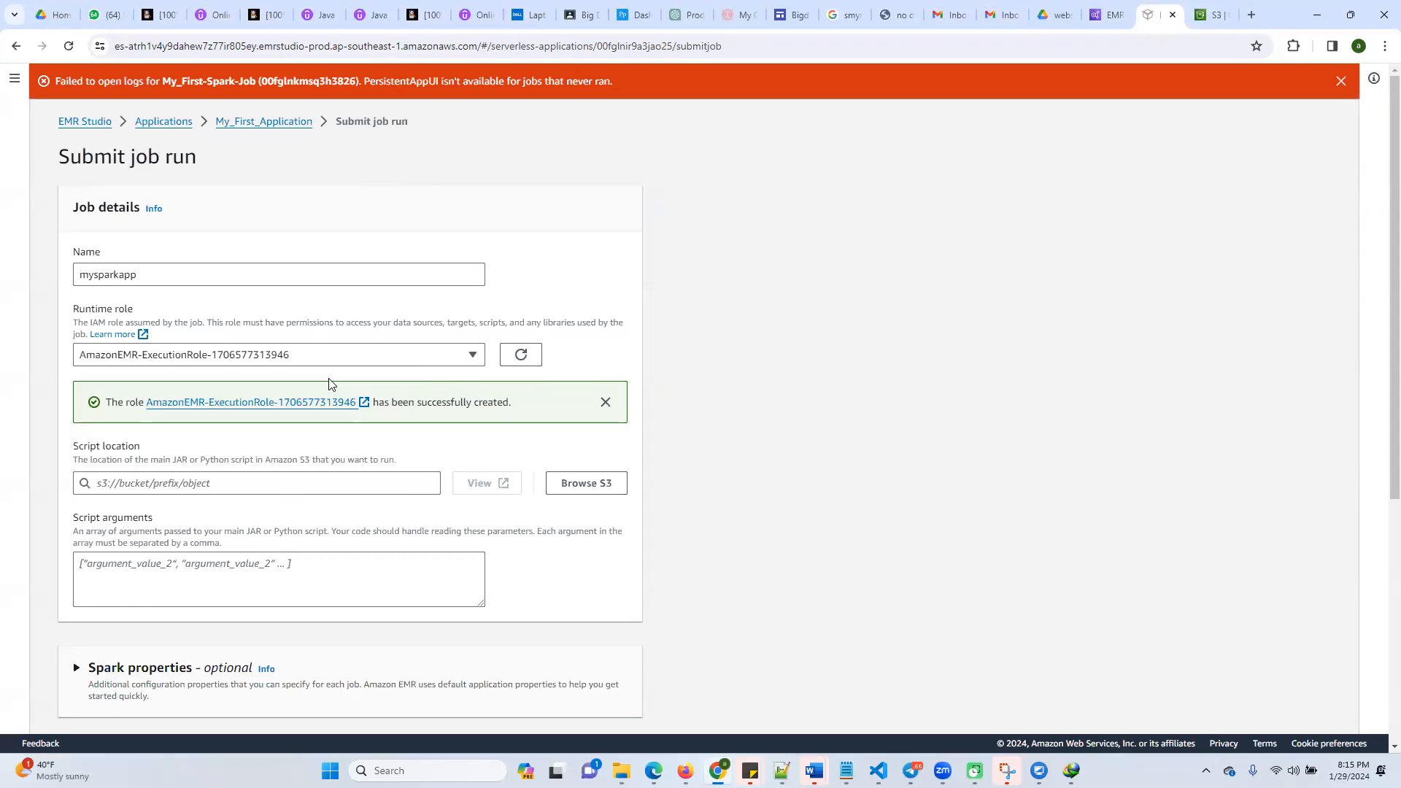
Browse S3 for the job's script location, looking through the my-bucket-01282024 and mybucket12022023 buckets
scroll(357, 533, "down", 2)
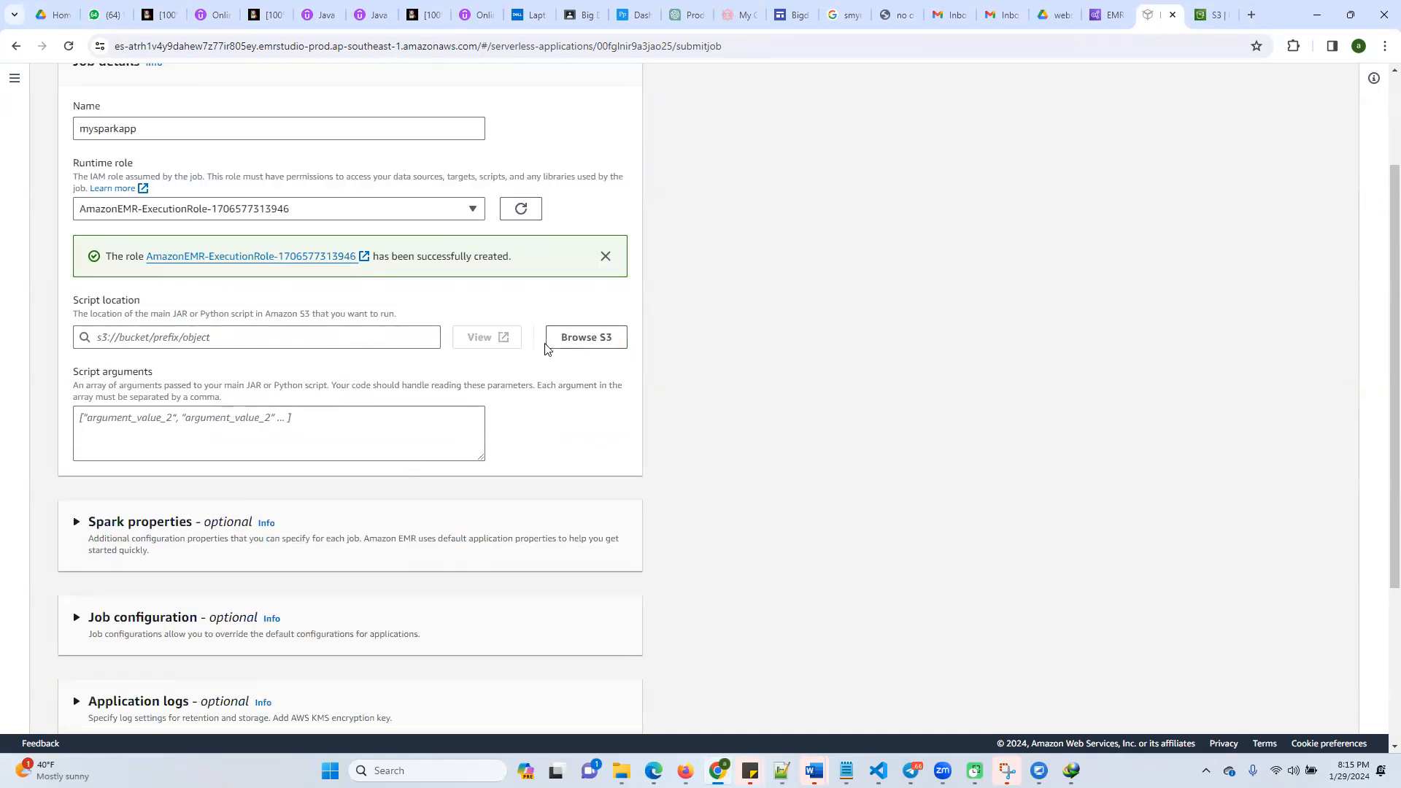
left_click(592, 344)
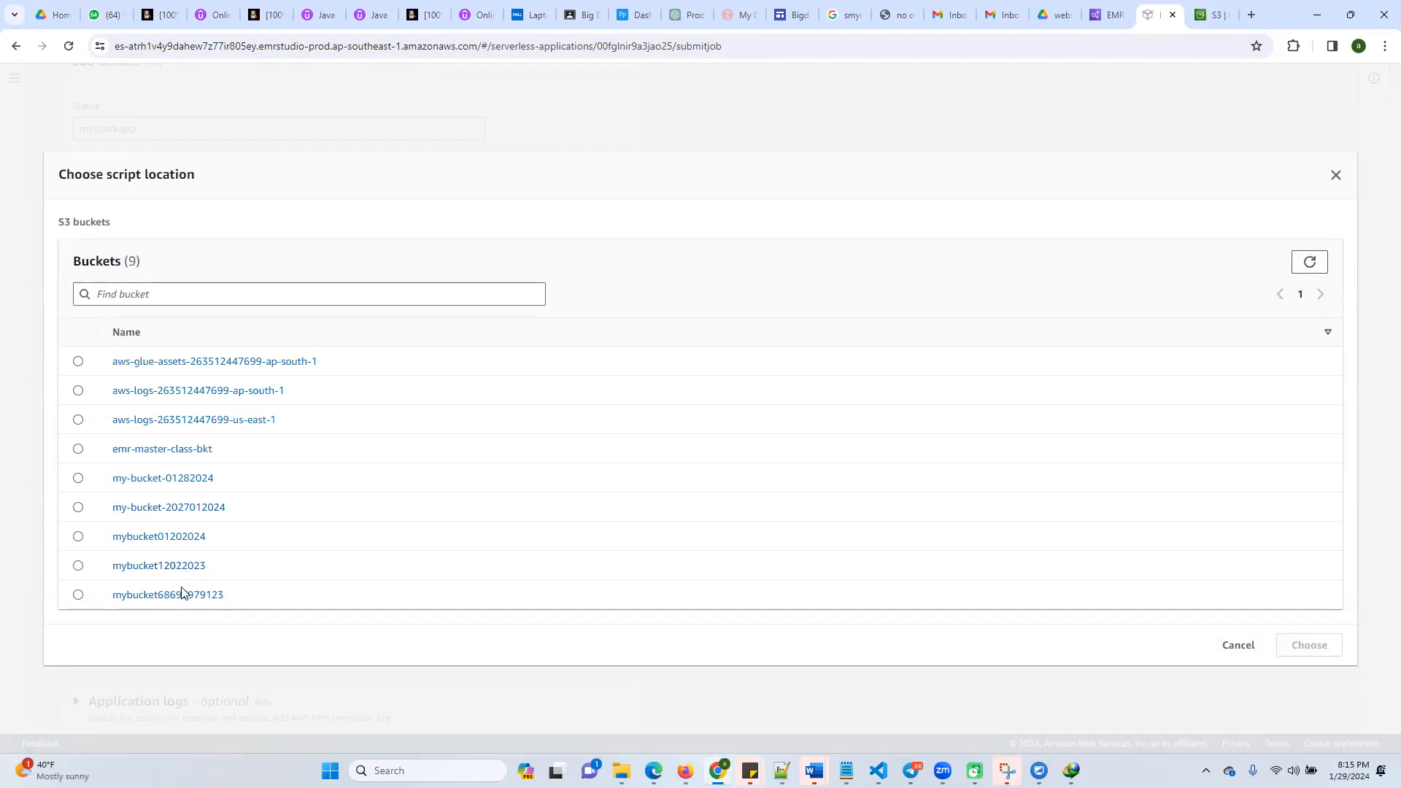
left_click(181, 481)
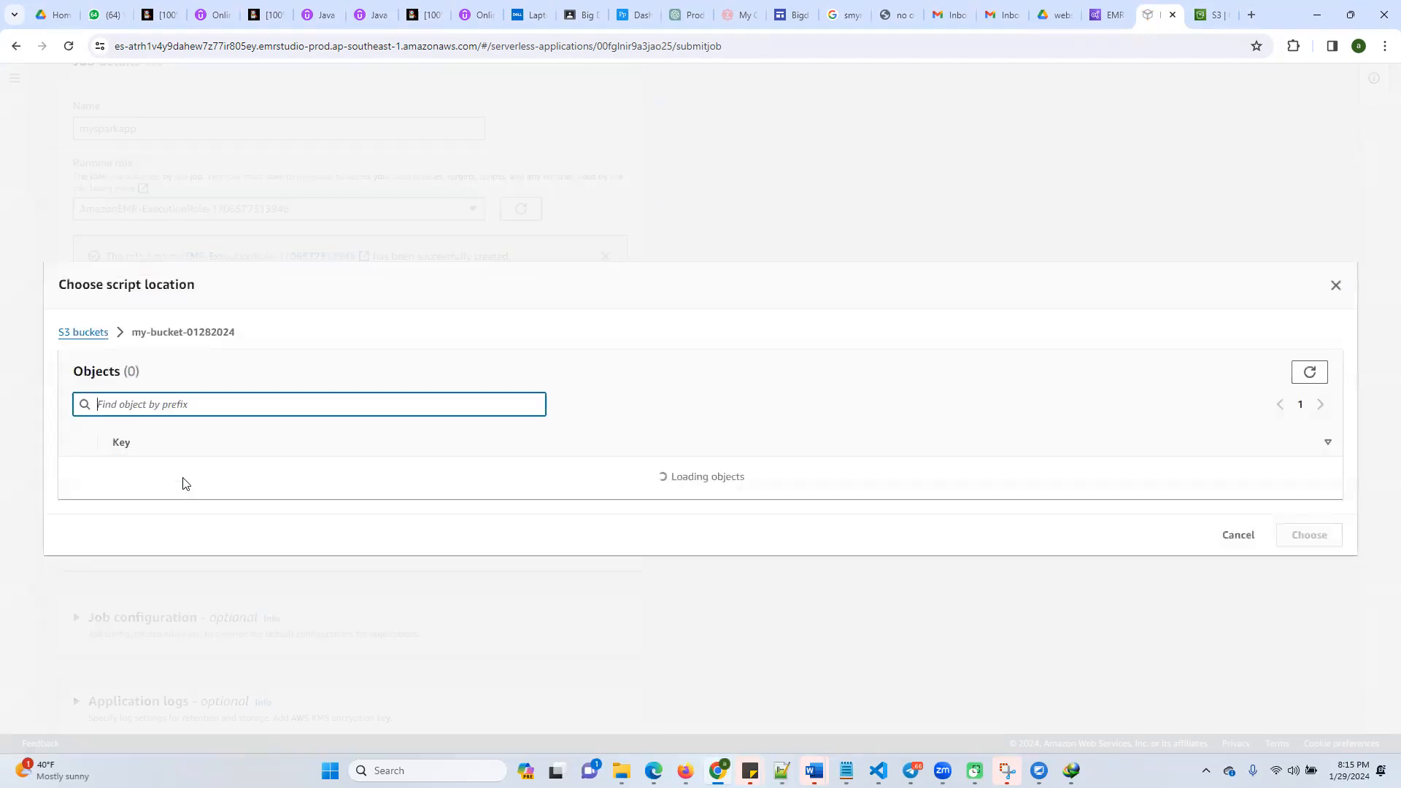
left_click(85, 340)
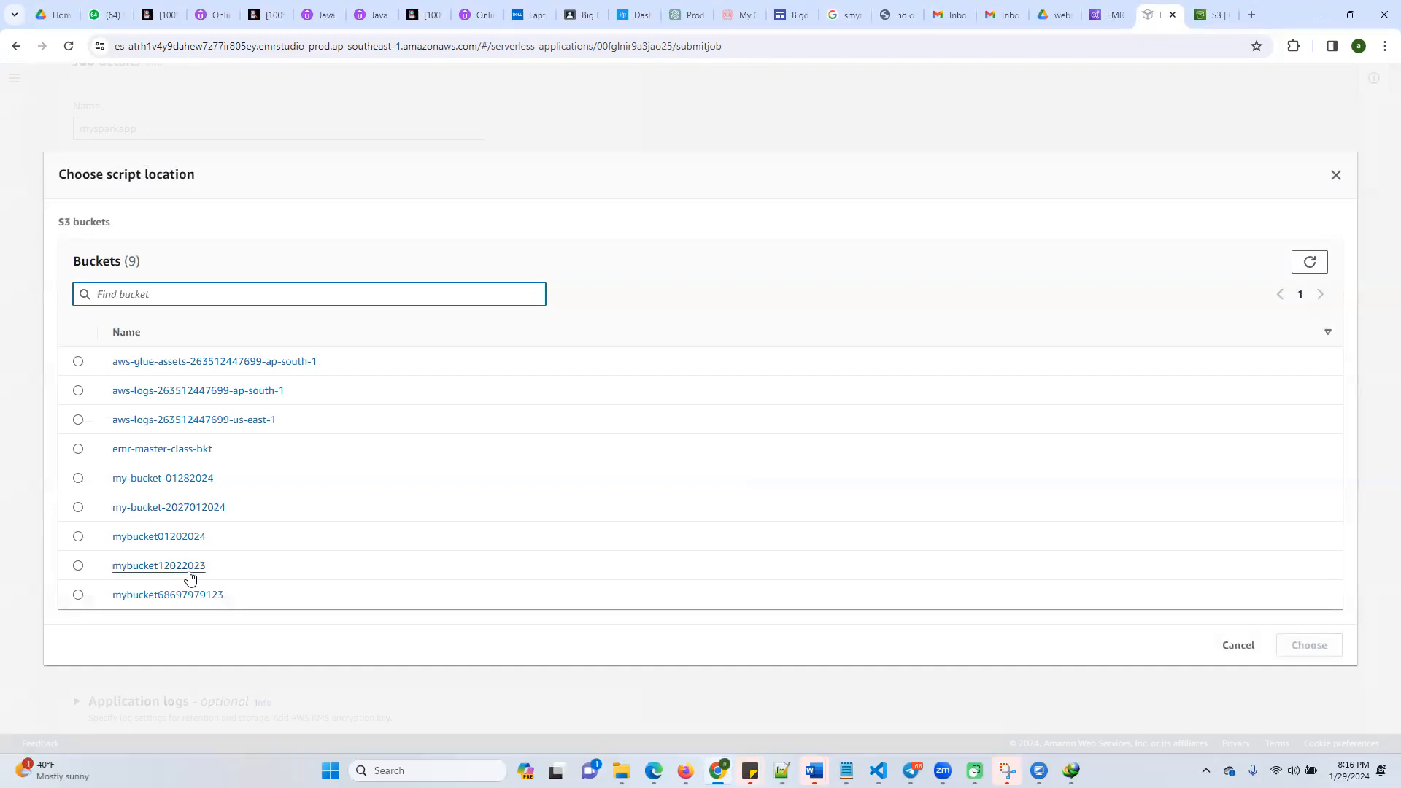
left_click(189, 569)
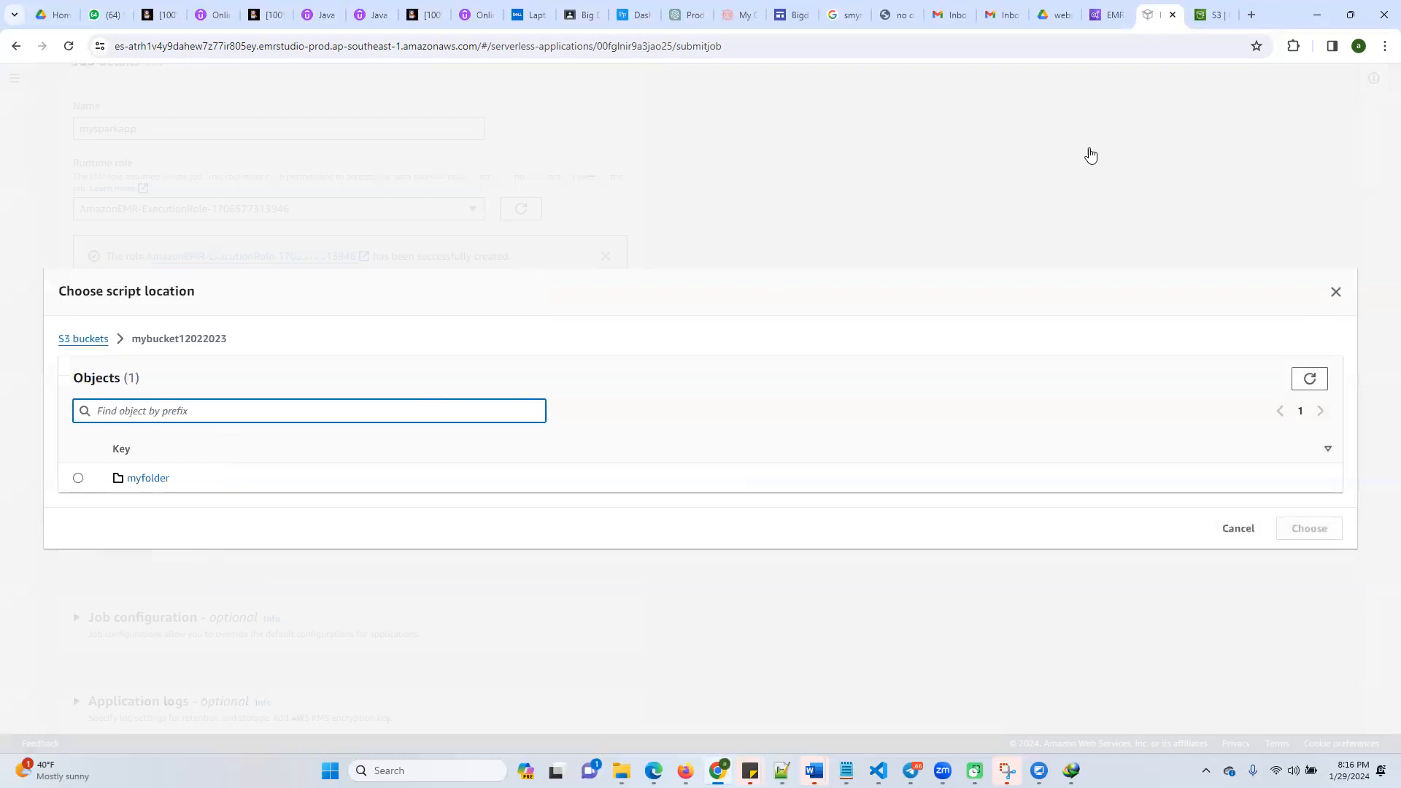
left_click(1197, 22)
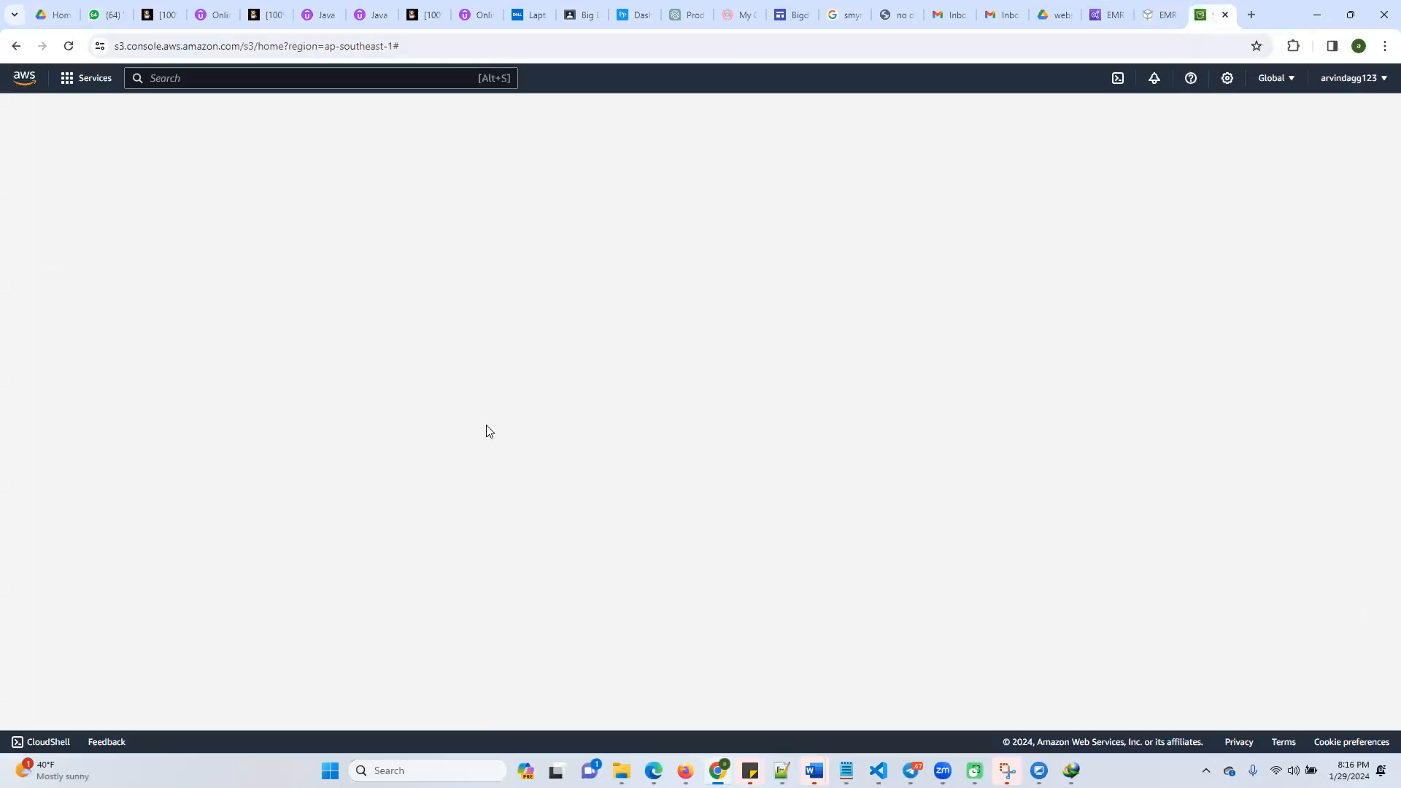
left_click(431, 58)
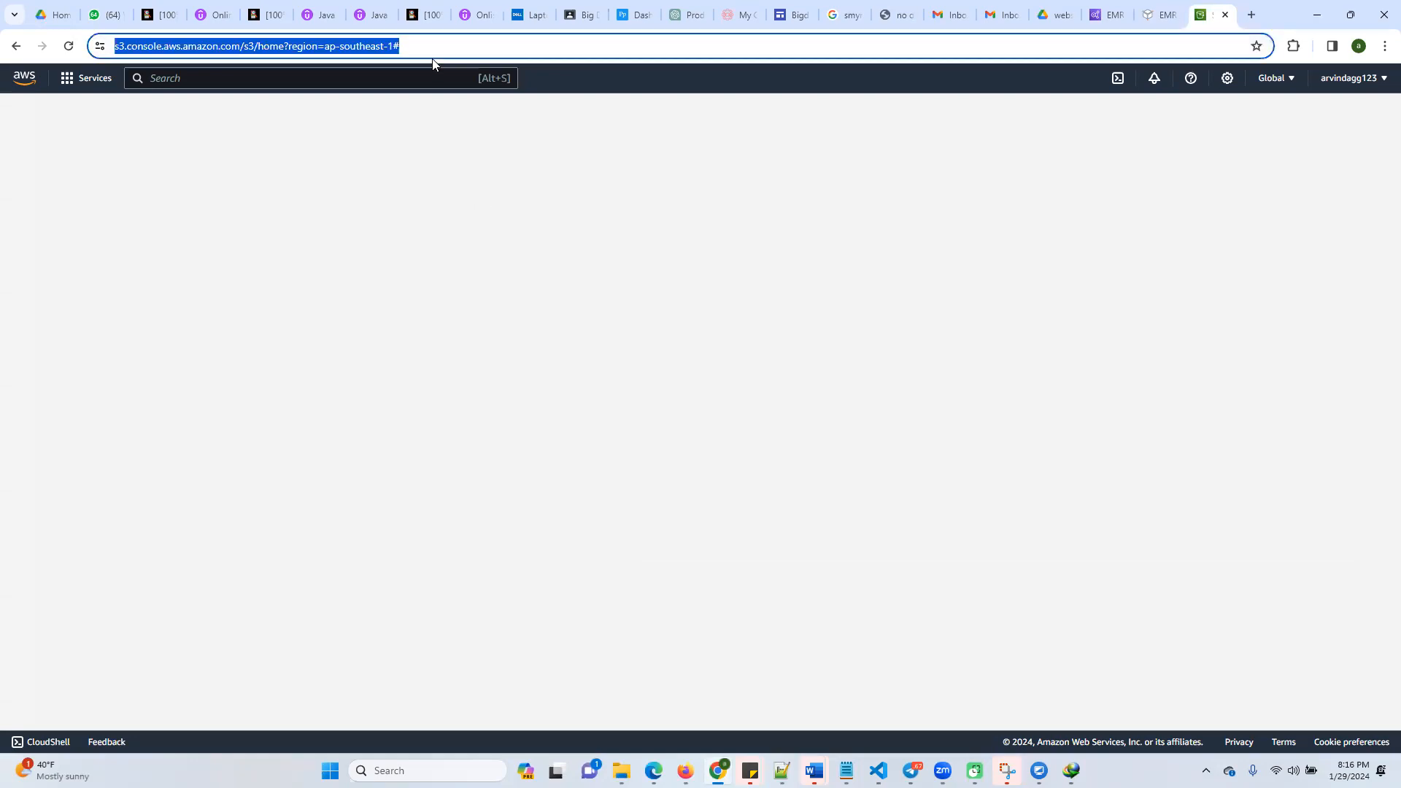
key("Return")
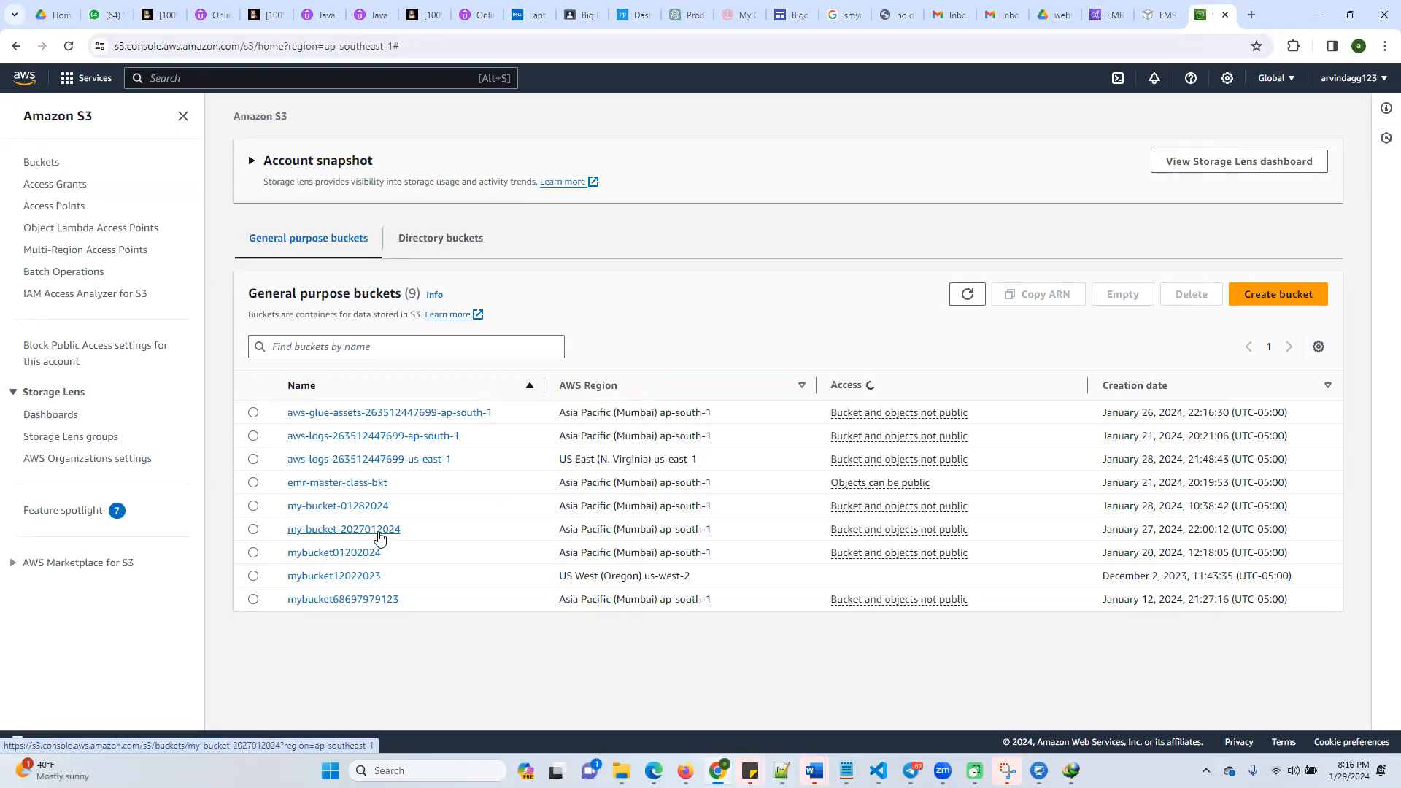
left_click(378, 533)
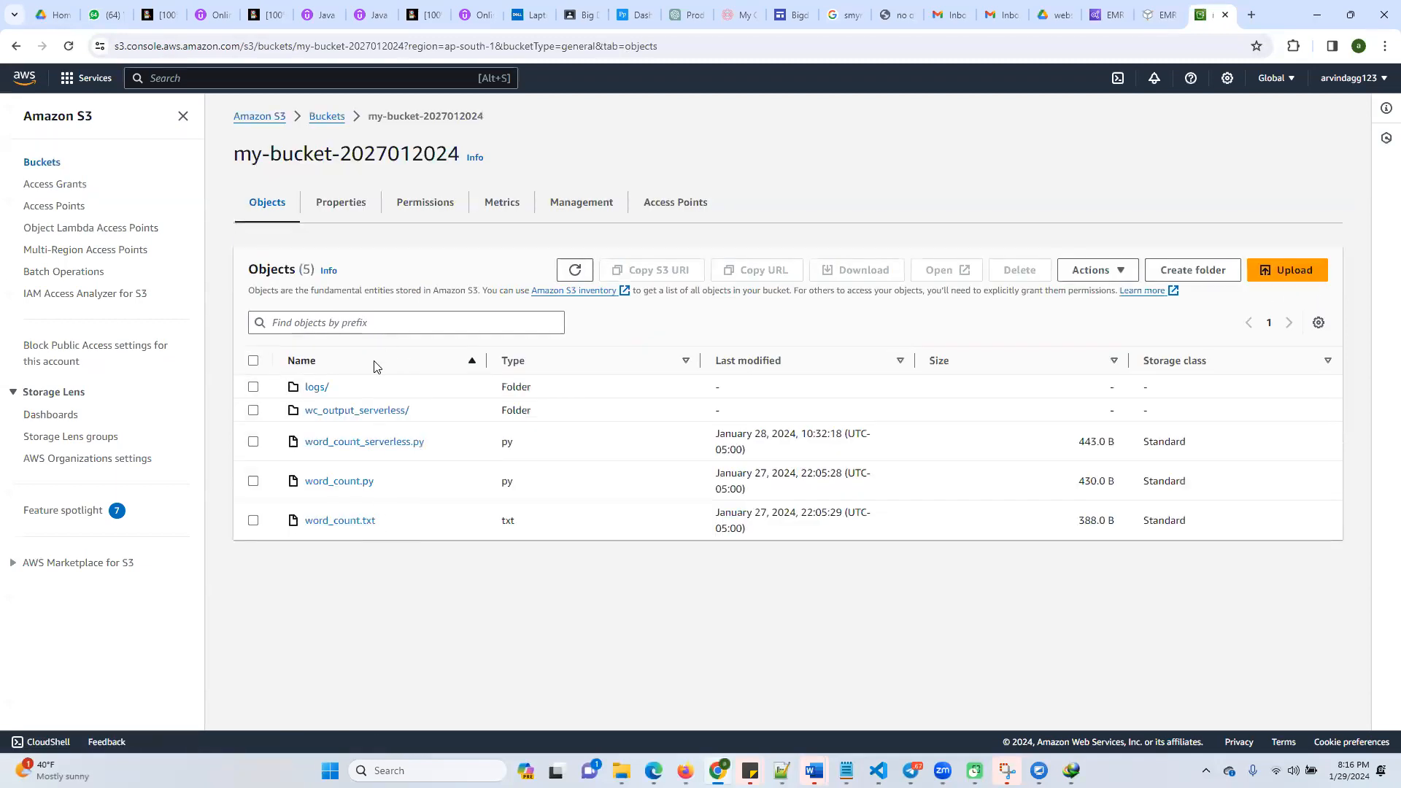
left_click(253, 410)
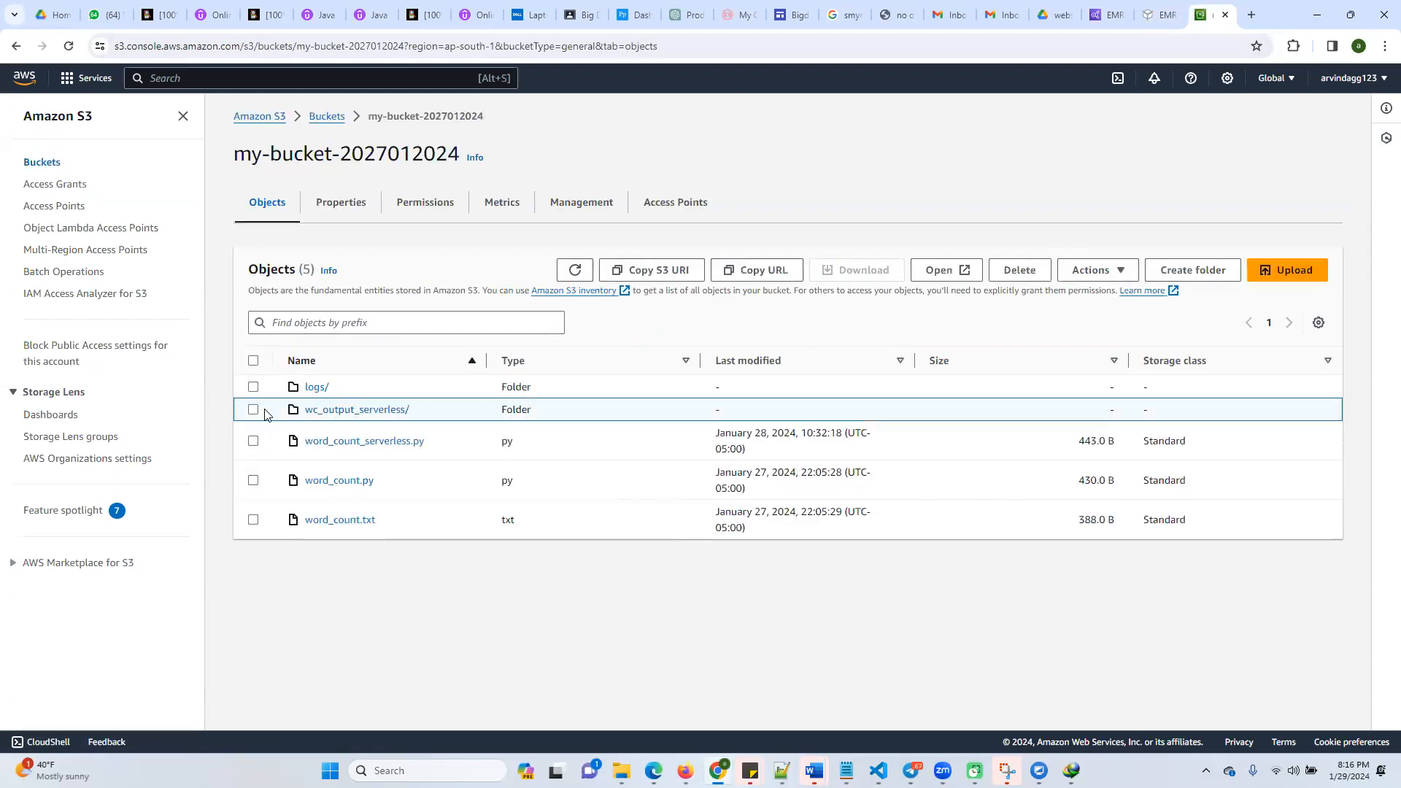
left_click(1037, 273)
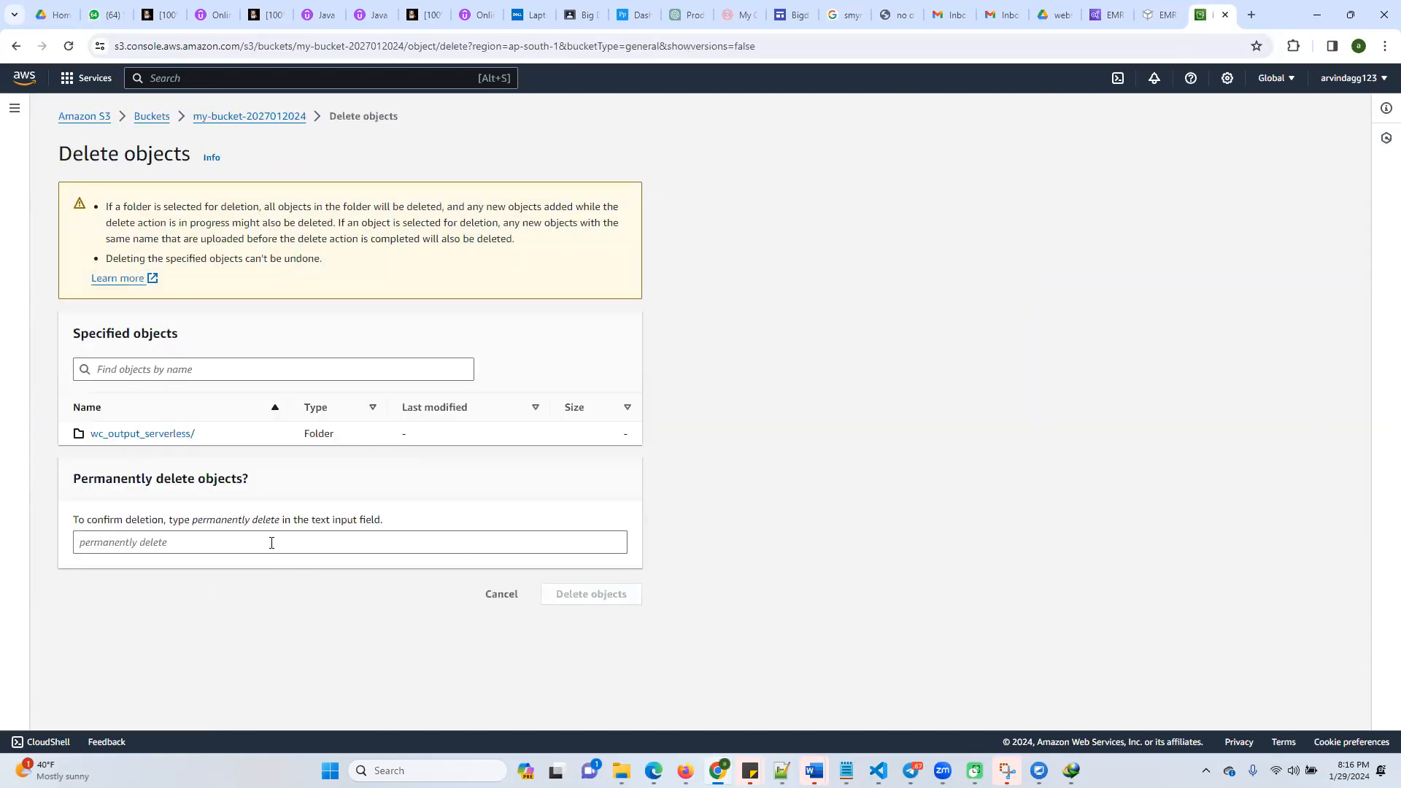
left_click_drag(263, 527, 282, 525)
key("ctrl+c")
left_click(209, 544)
key("ctrl+v")
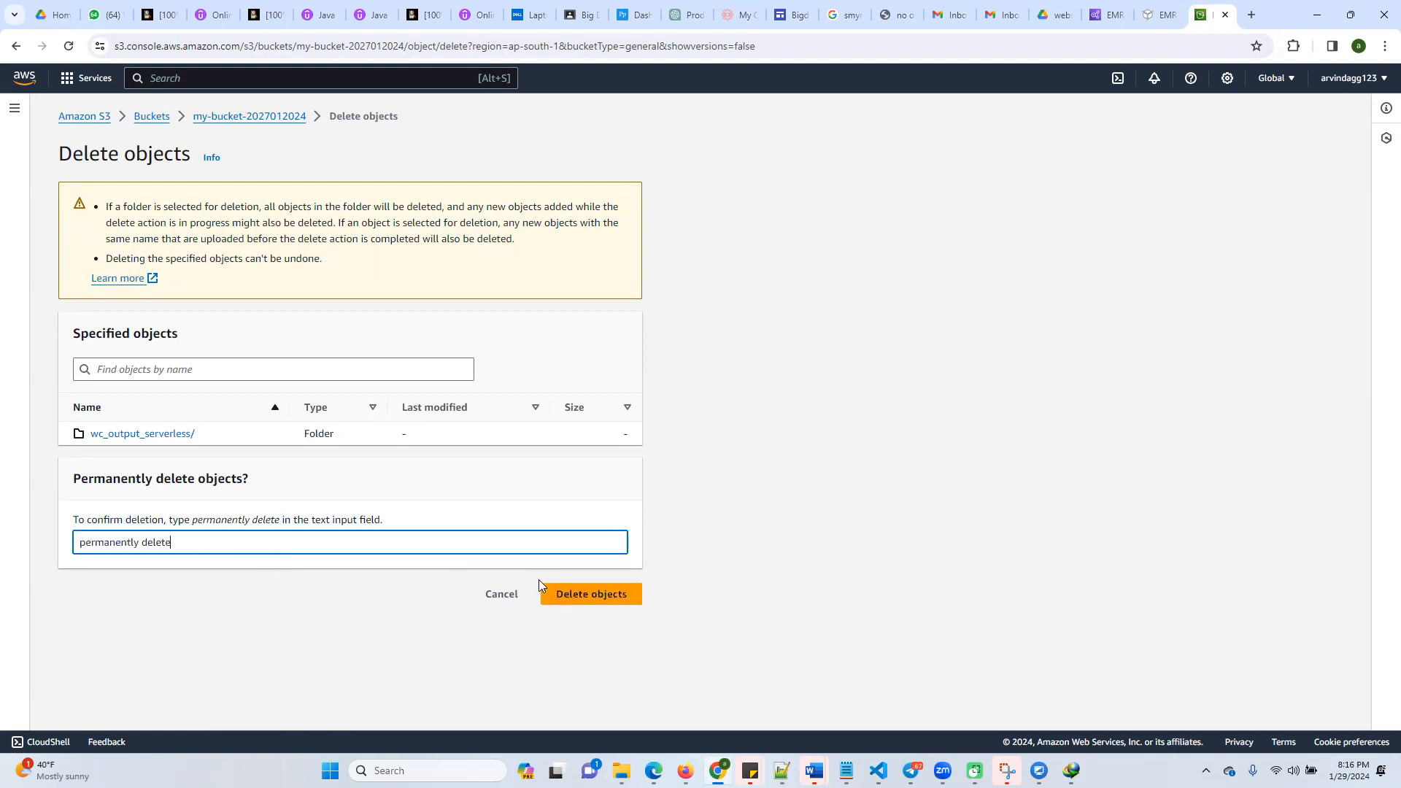
left_click(553, 592)
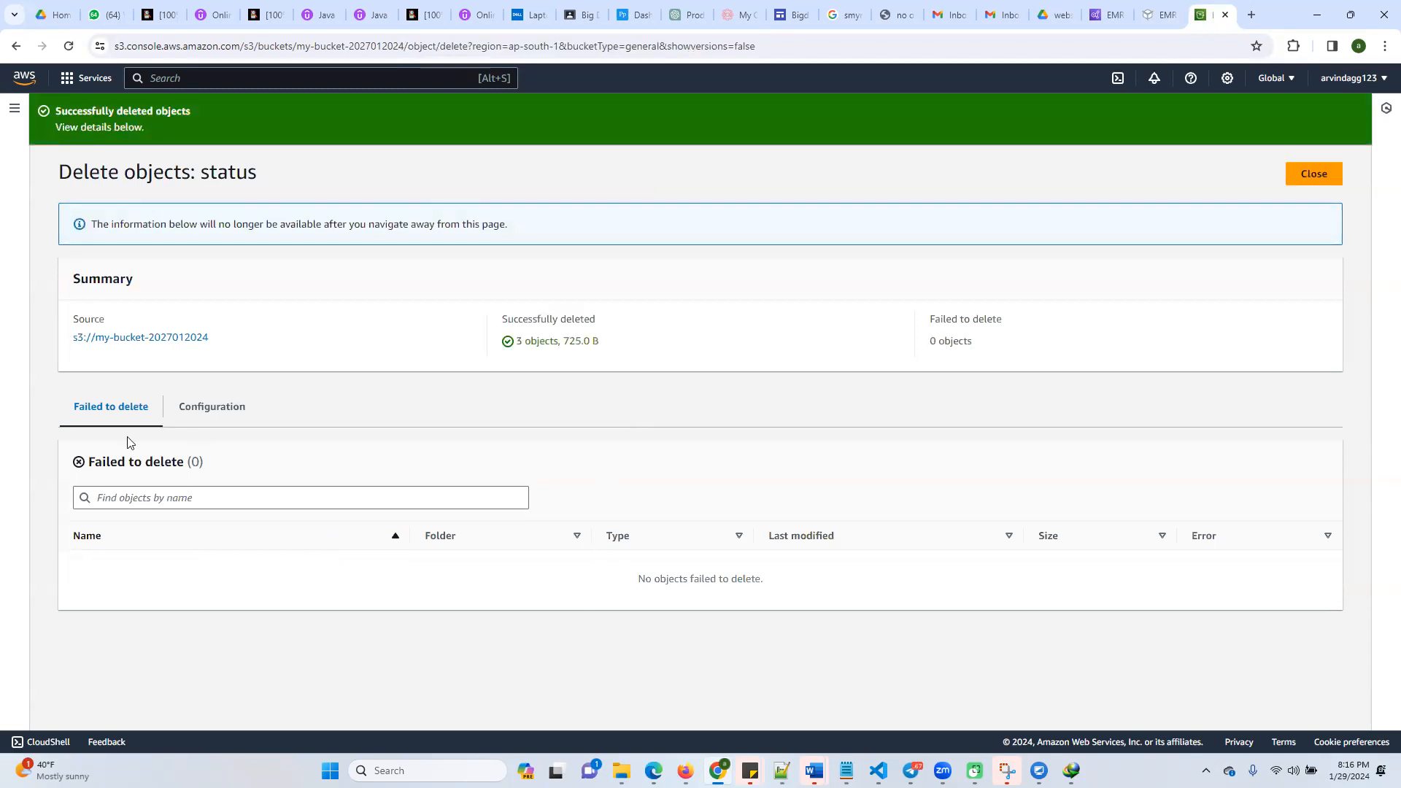
left_click(1322, 177)
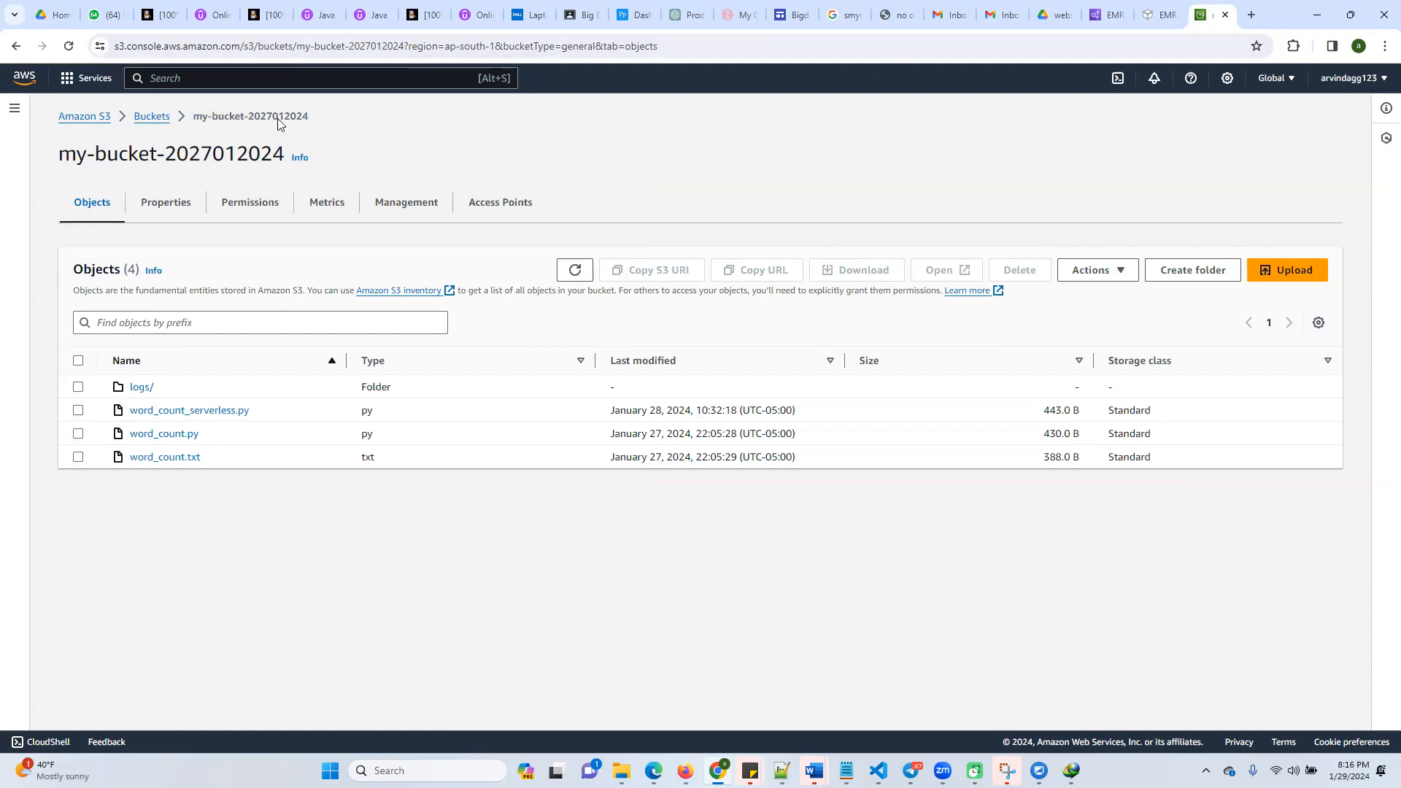
left_click(1150, 16)
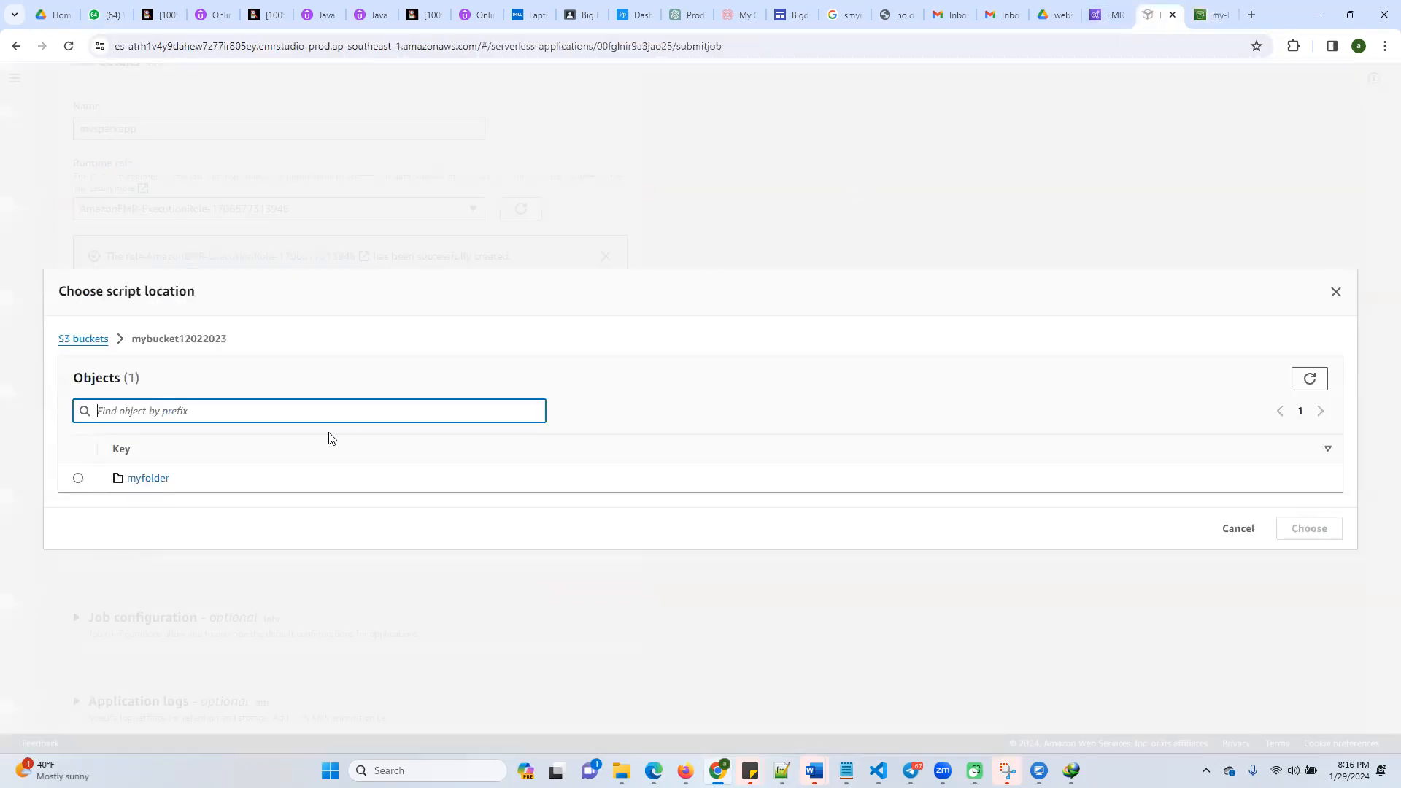
left_click(69, 341)
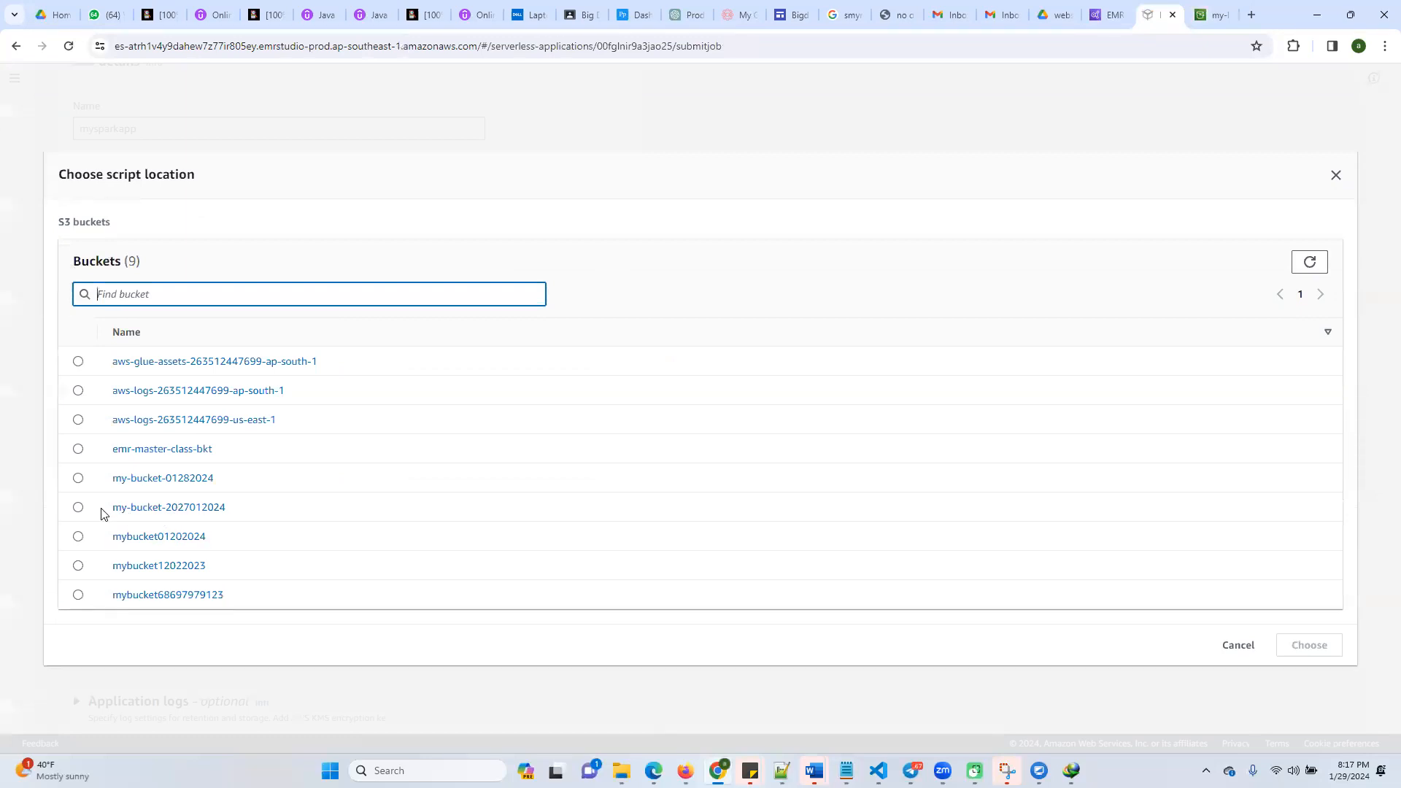
left_click(78, 507)
left_click(143, 508)
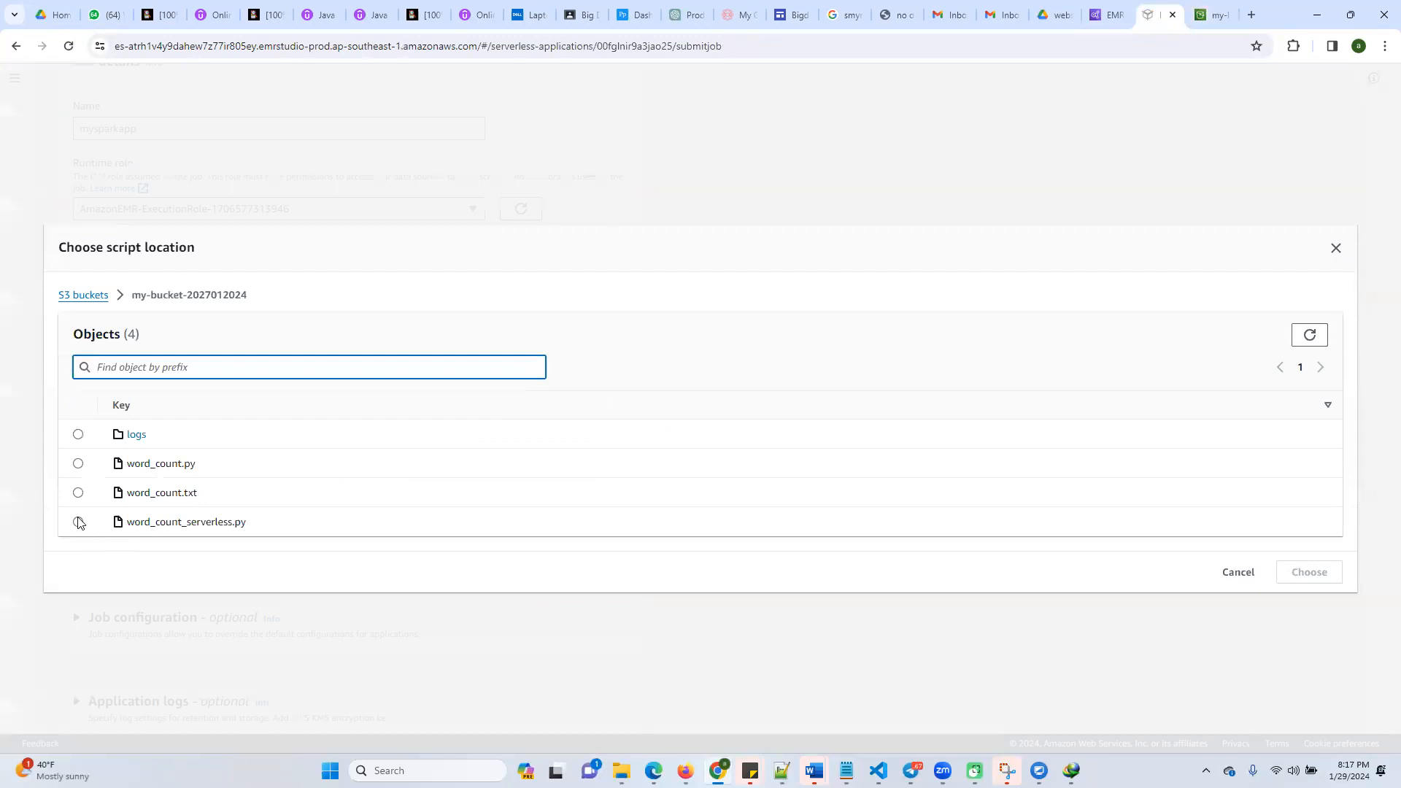
left_click(78, 522)
left_click(1302, 573)
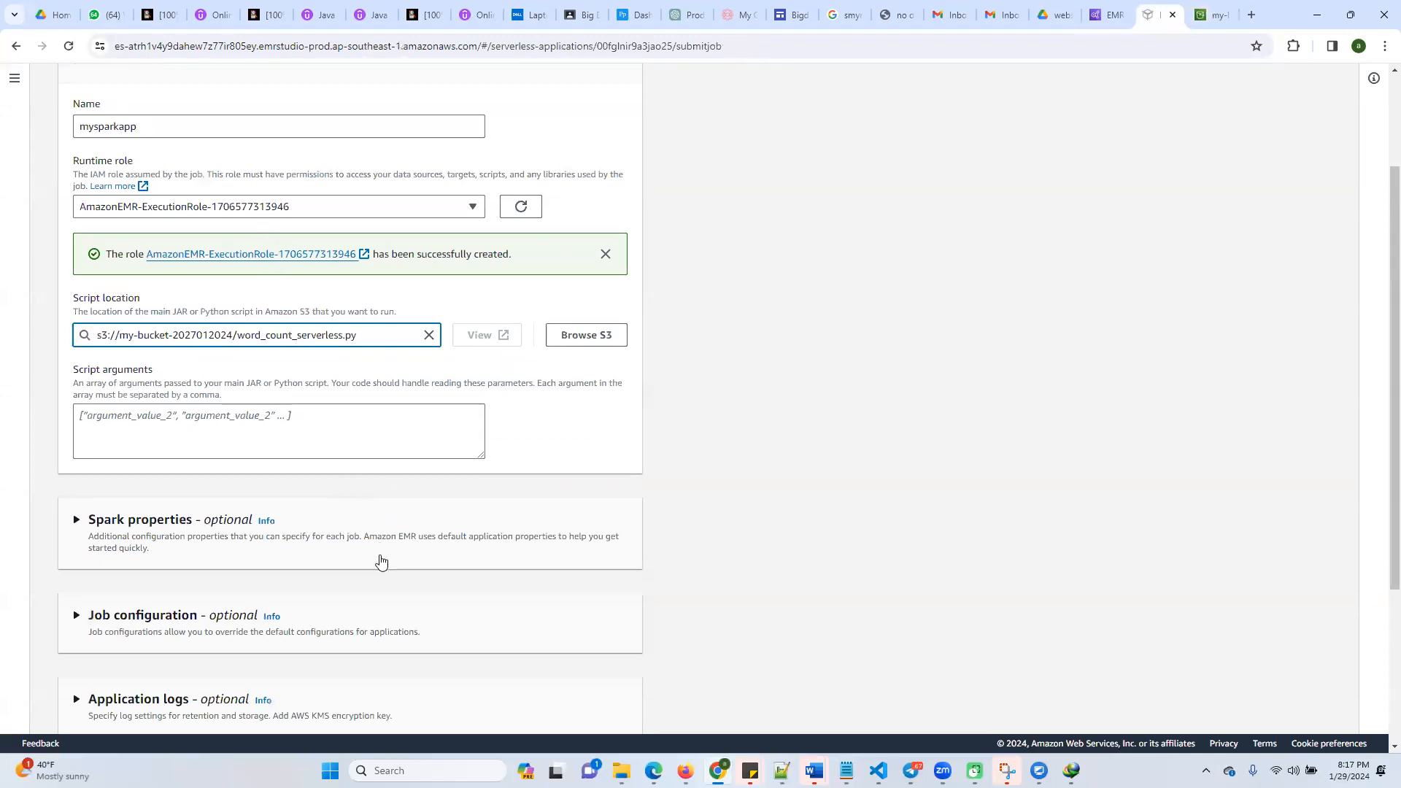
Submit the mysparkapp job run with the remaining optional settings left at their defaults
scroll(381, 562, "down", 3)
left_click(588, 697)
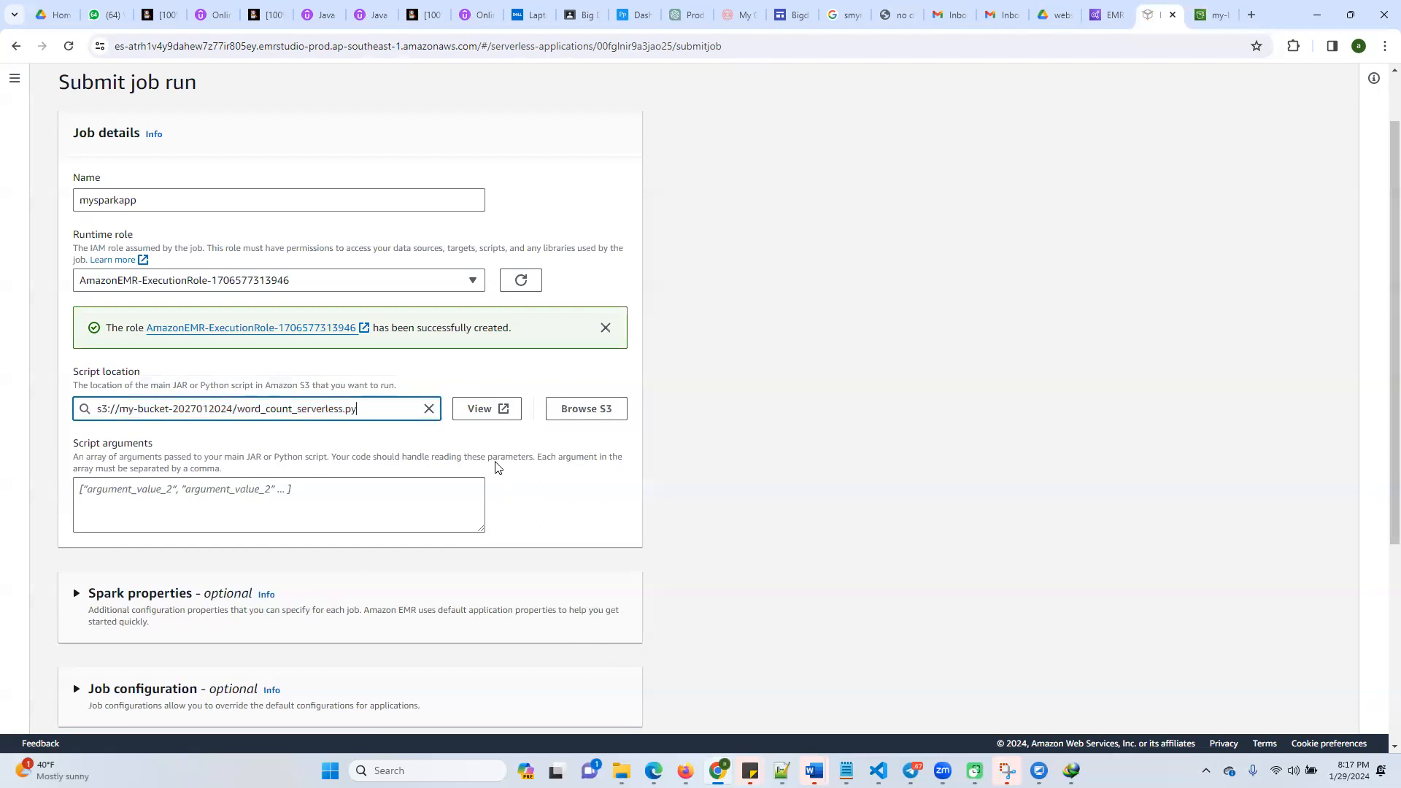
scroll(502, 478, "down", 4)
left_click(575, 694)
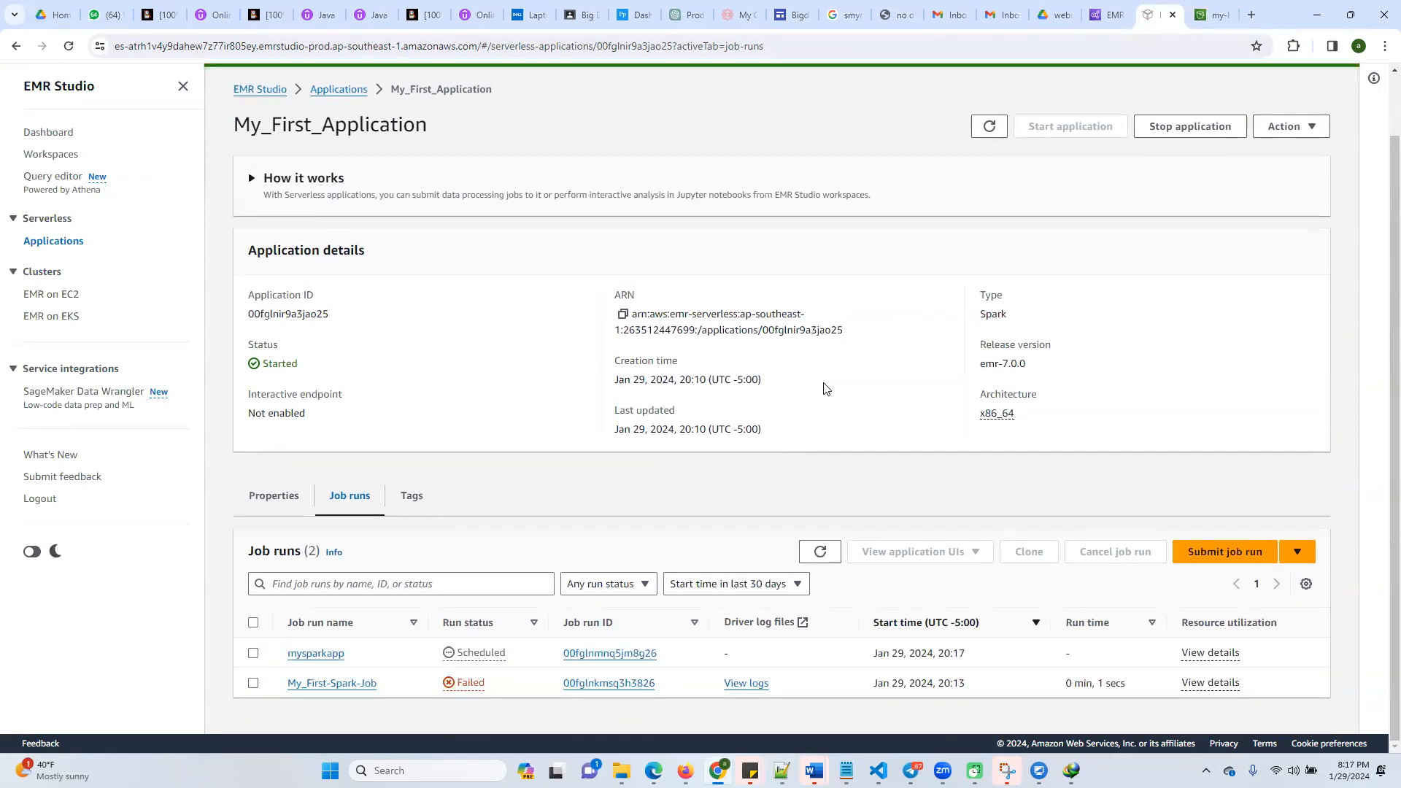
left_click(1341, 81)
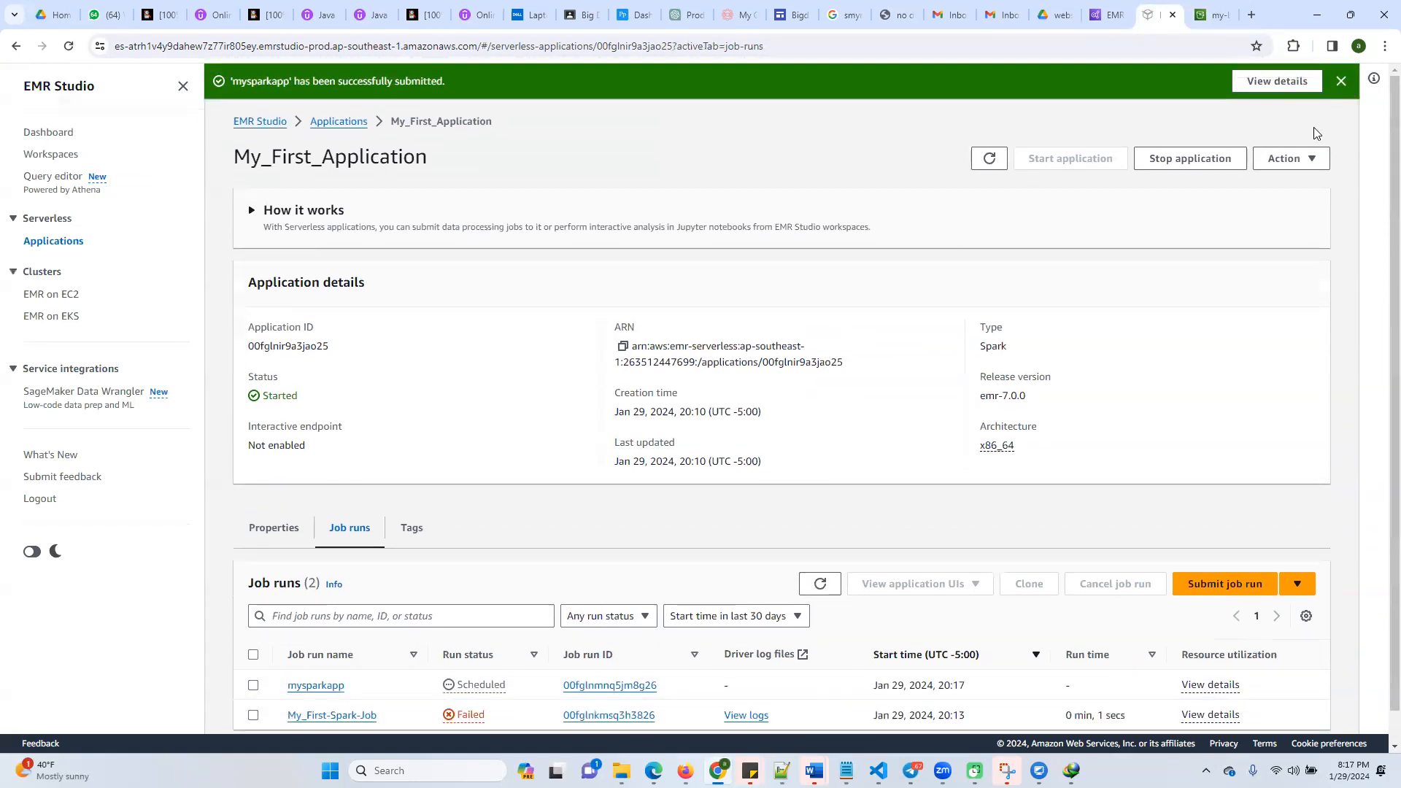
Refresh the job runs list of My_First_Application repeatedly to monitor the run status of mysparkapp
scroll(952, 492, "down", 1)
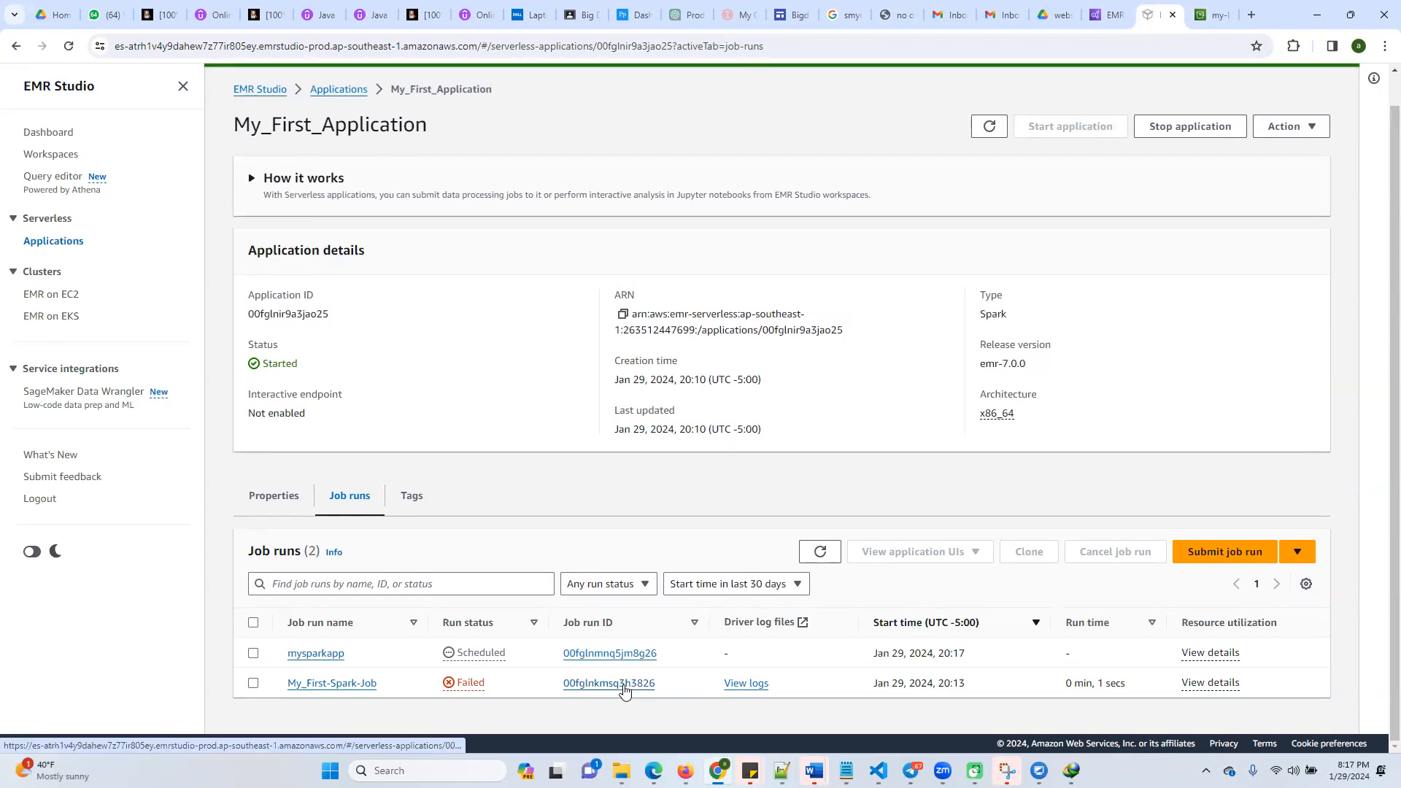
left_click(820, 552)
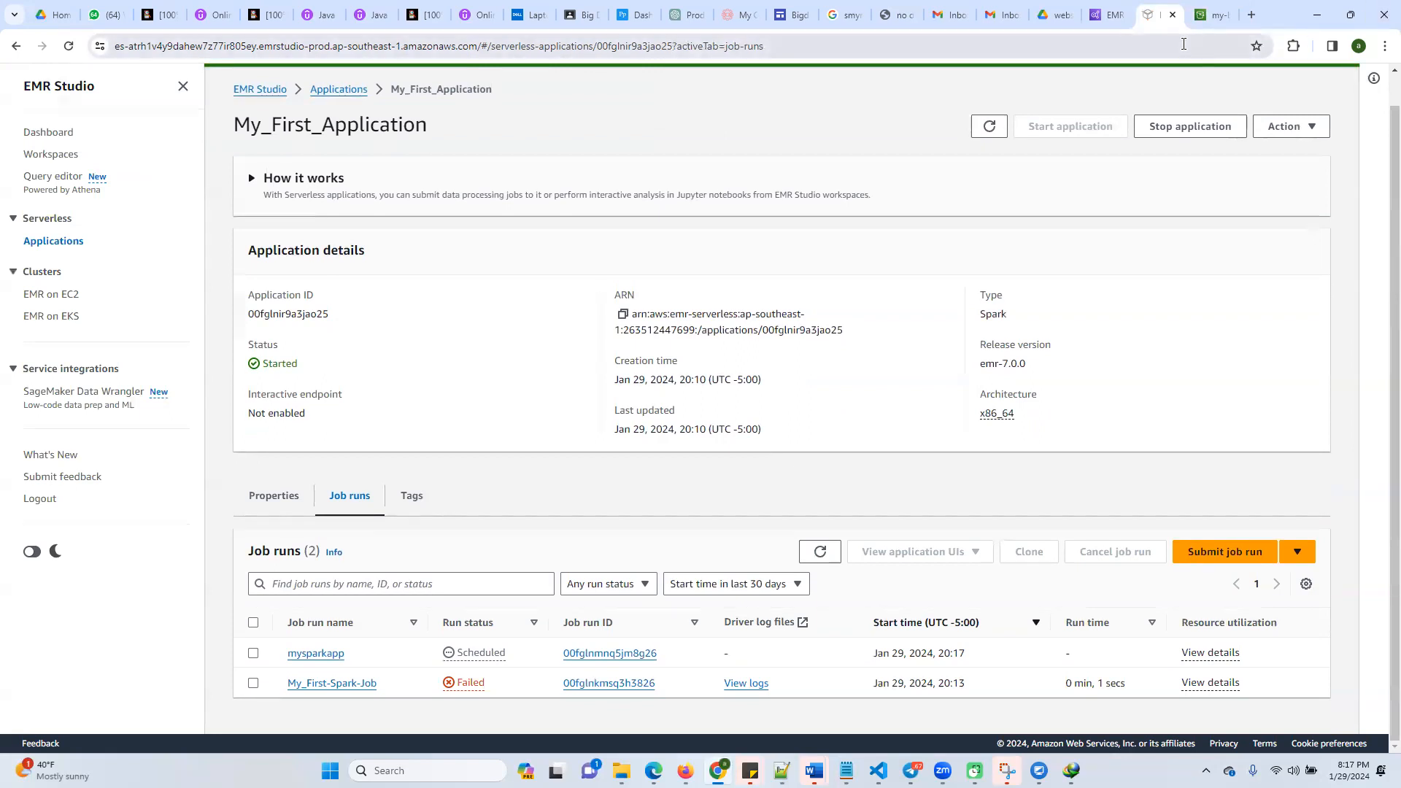
key("ctrl+l")
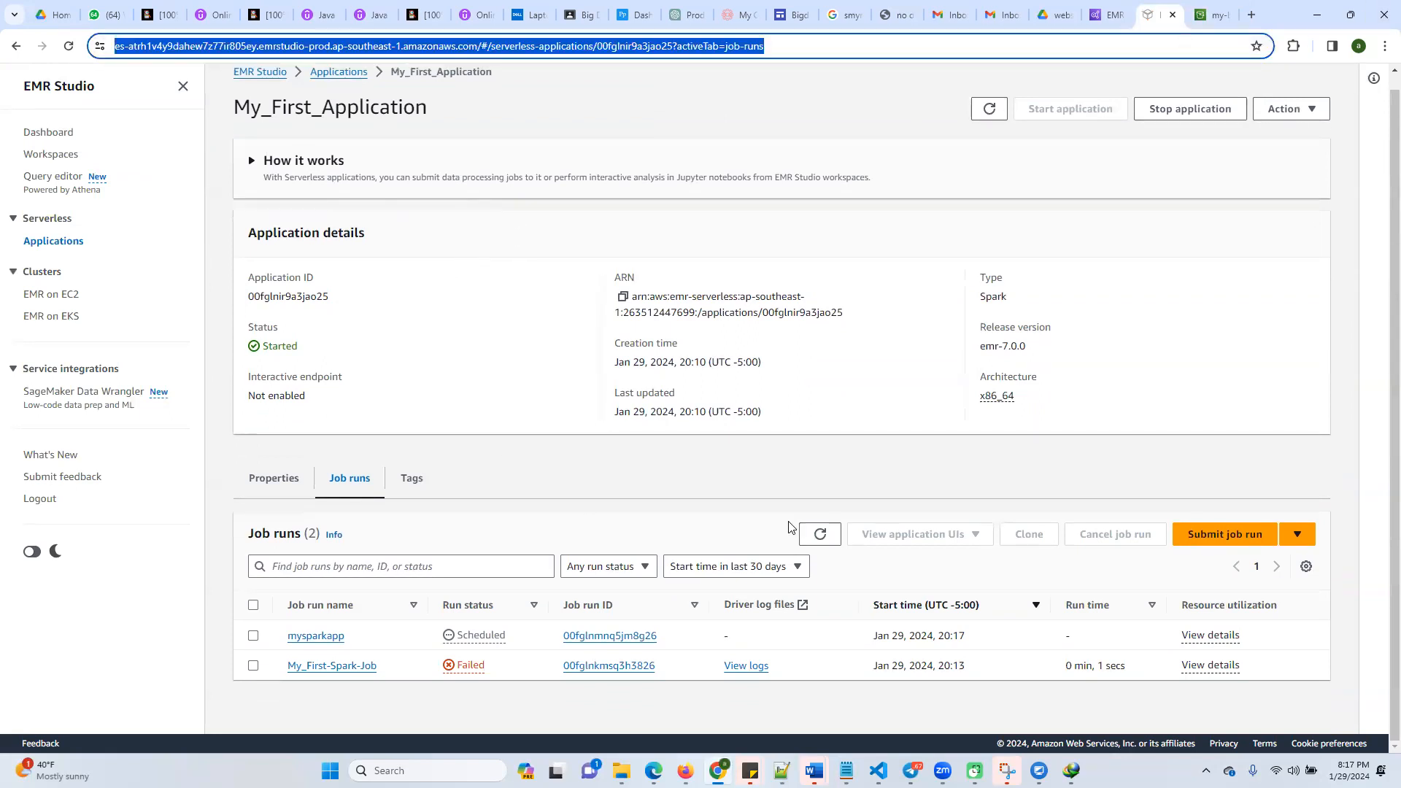
left_click(821, 540)
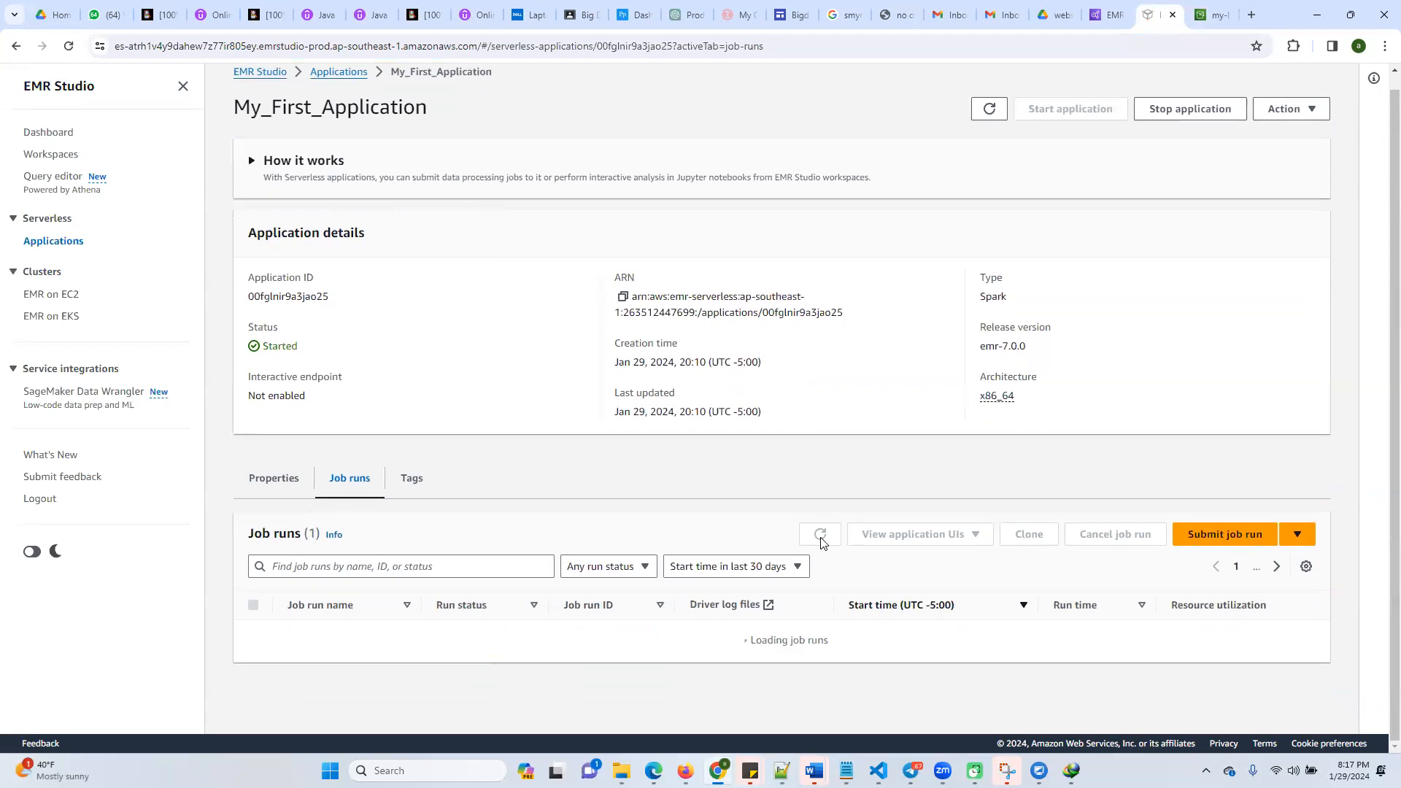
left_click(821, 540)
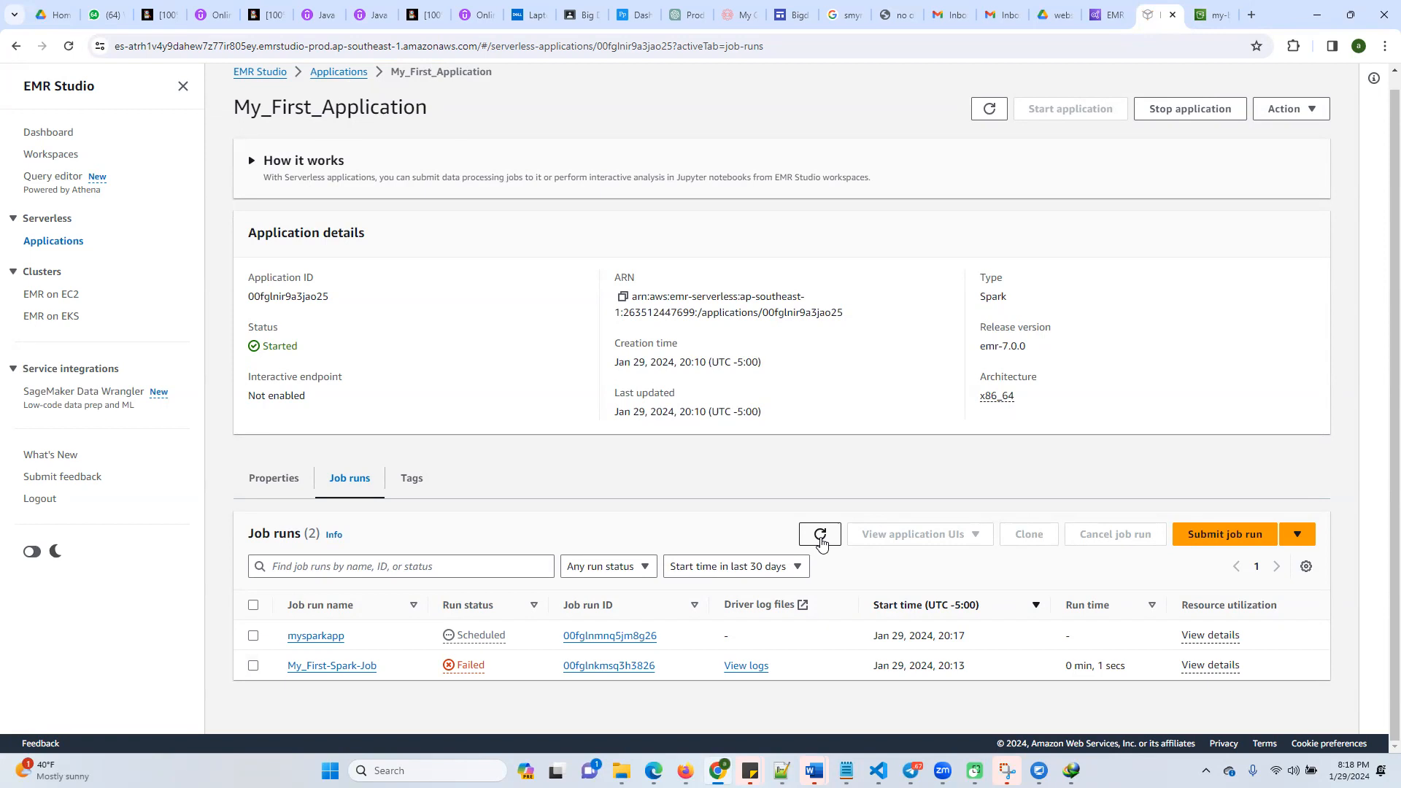
left_click(820, 537)
left_click(821, 537)
left_click(818, 535)
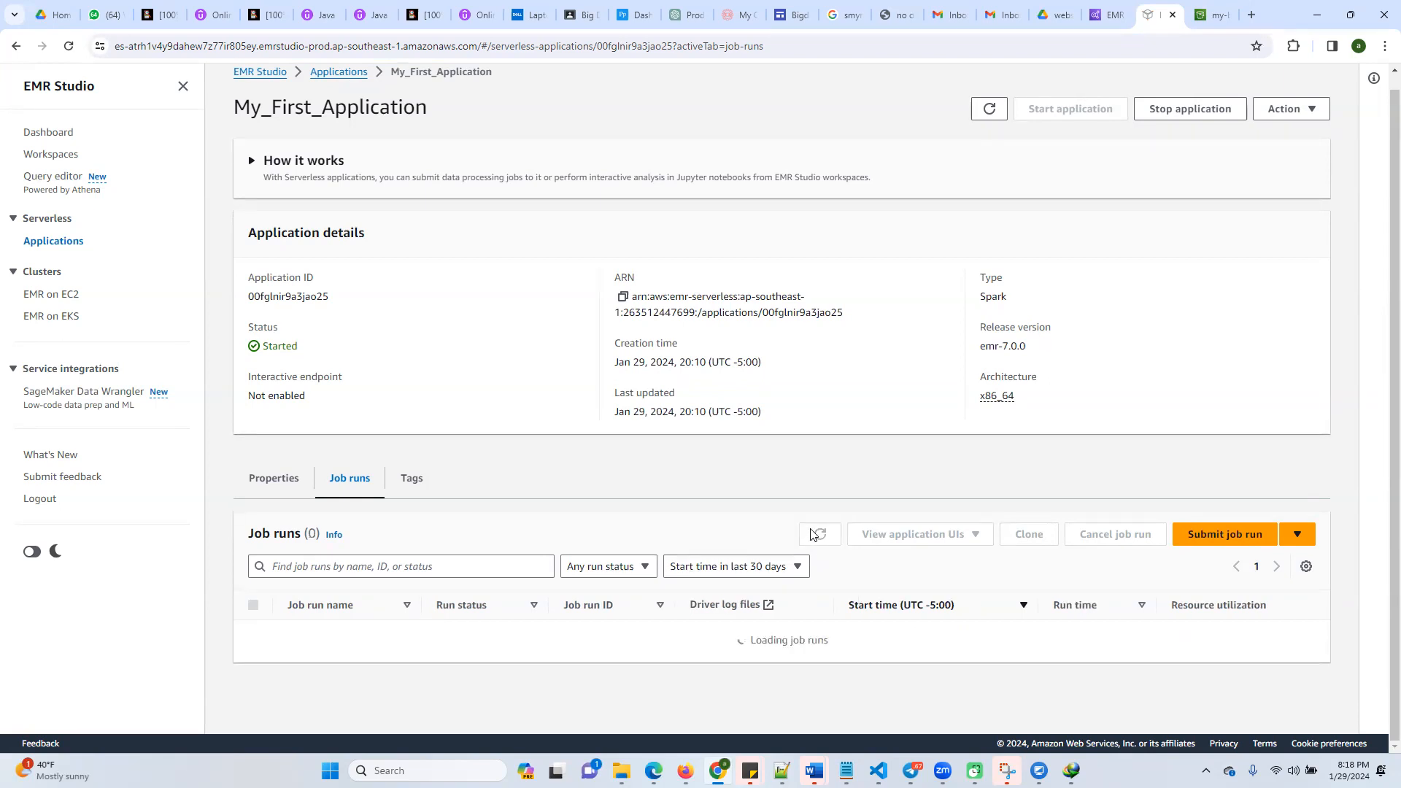
left_click(818, 535)
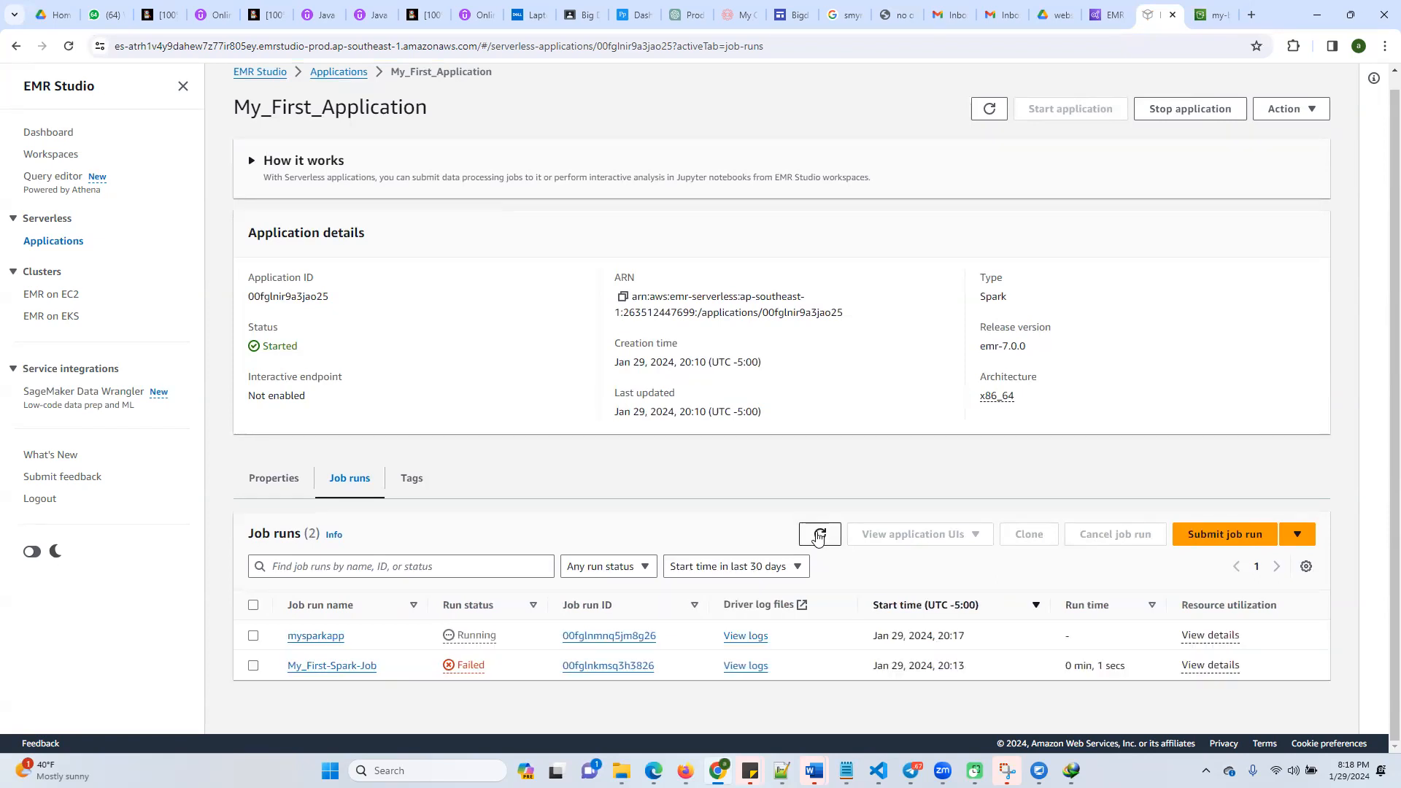
left_click(818, 535)
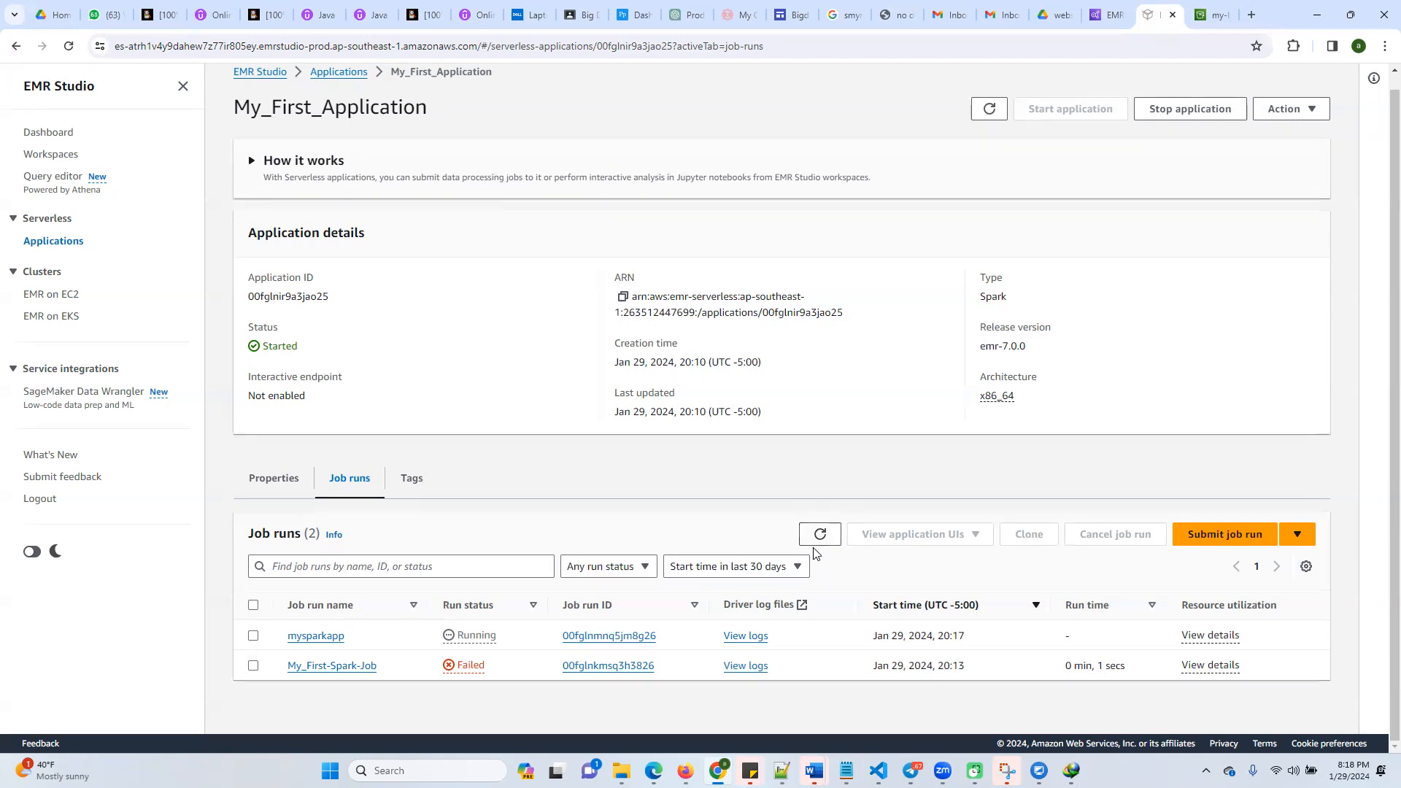
Keep refreshing the job runs list and the application details to check whether mysparkapp has finished
left_click(822, 536)
left_click(821, 537)
left_click(819, 537)
left_click(820, 537)
left_click(820, 535)
left_click(820, 534)
scroll(764, 340, "up", 1)
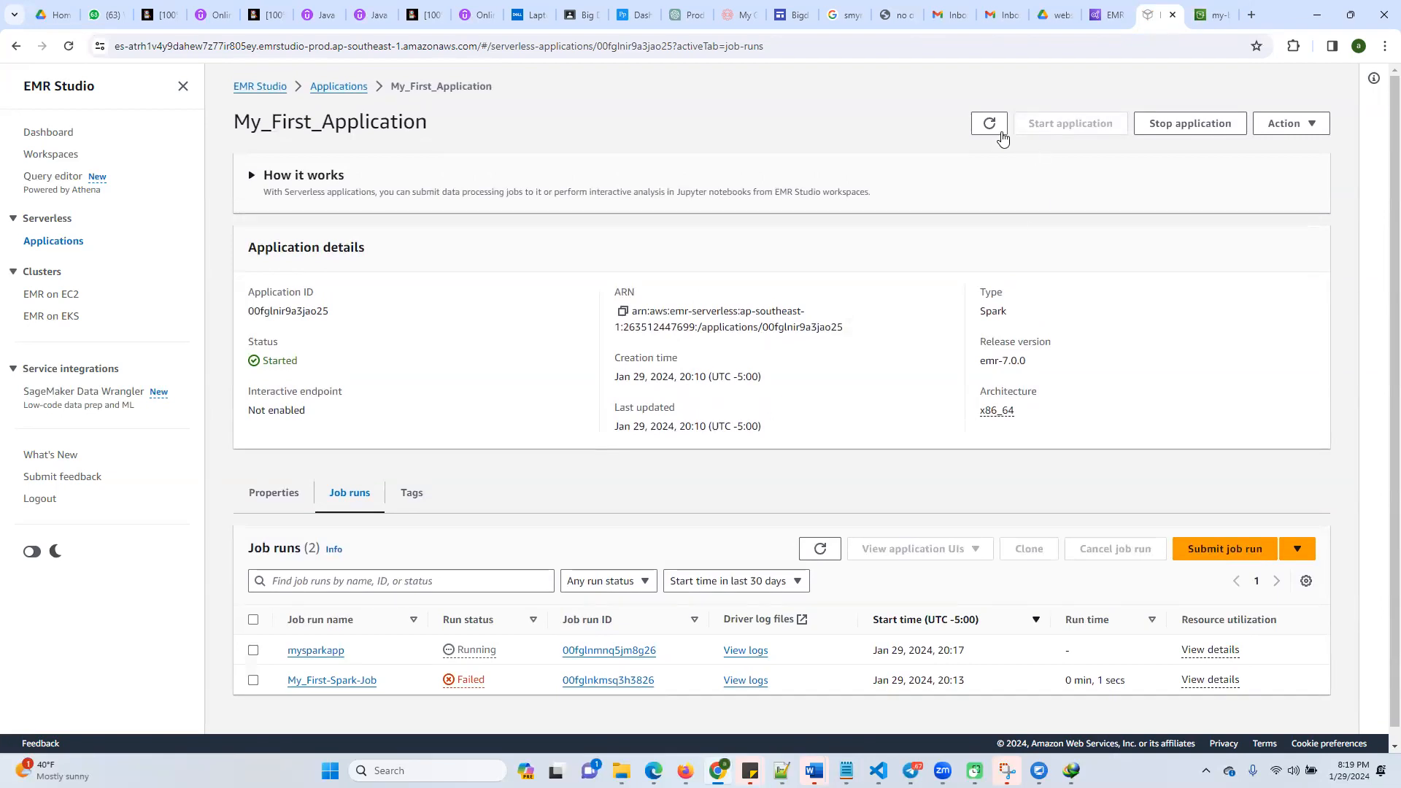
left_click(991, 126)
left_click(821, 553)
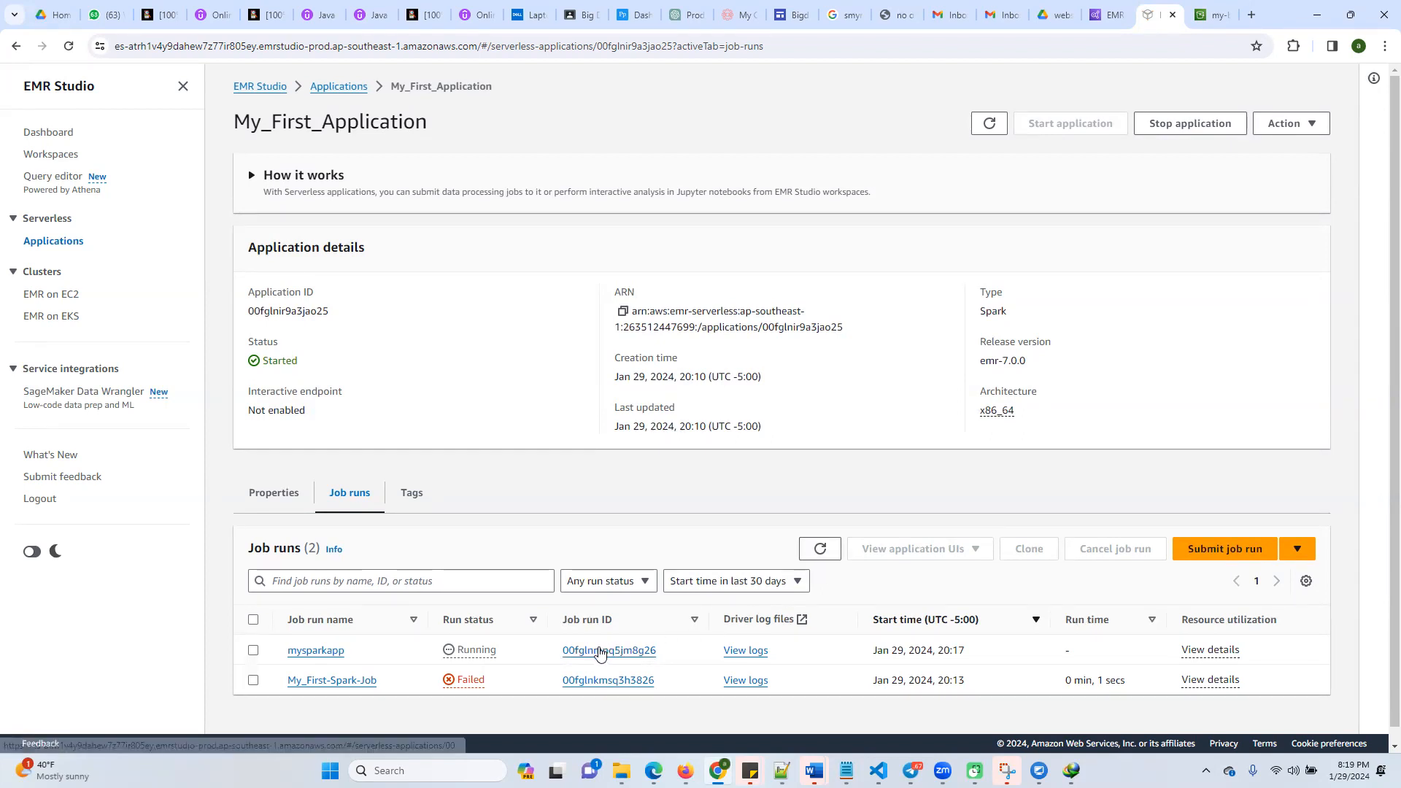
Open the mysparkapp job run details and review its configurations, Spark properties and tags
left_click(598, 652)
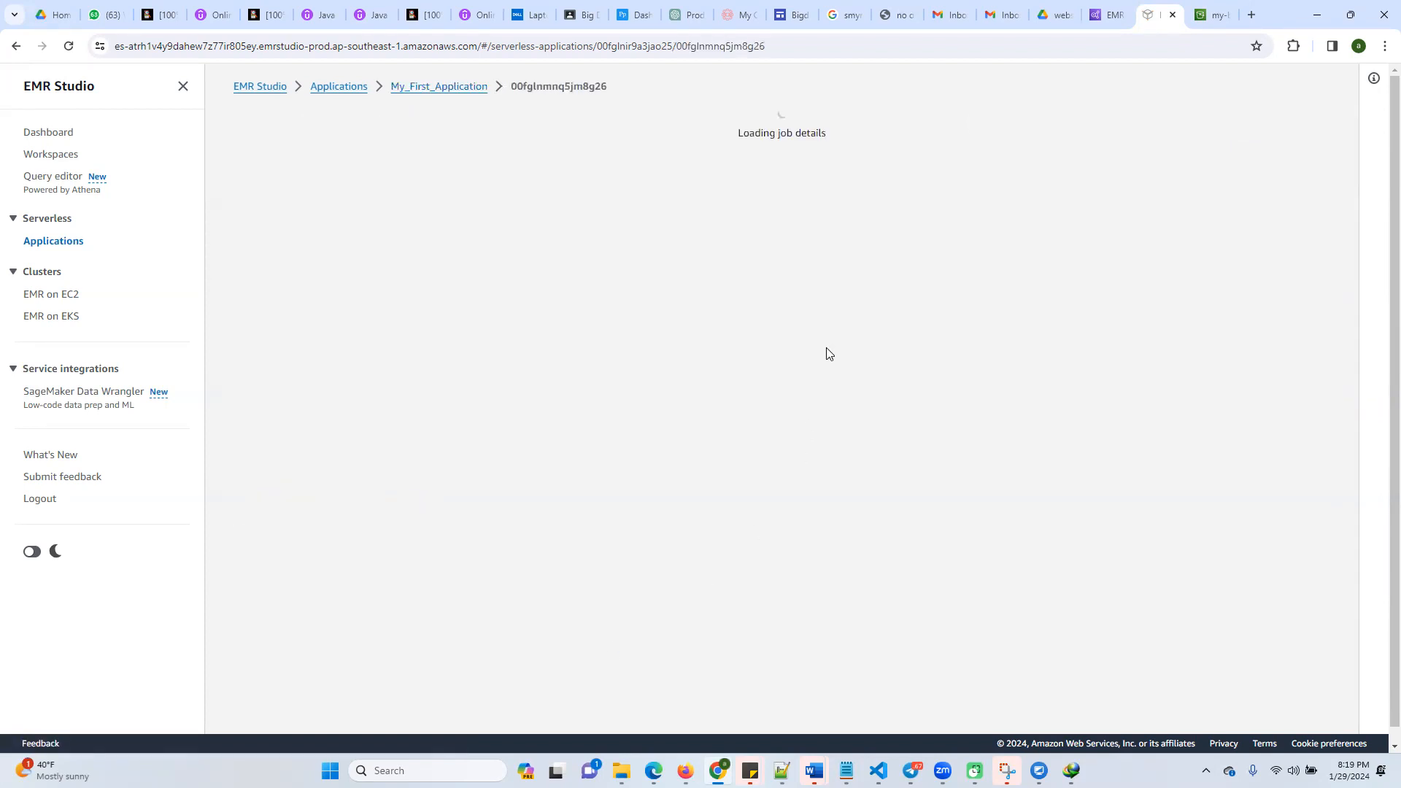
scroll(587, 516, "down", 5)
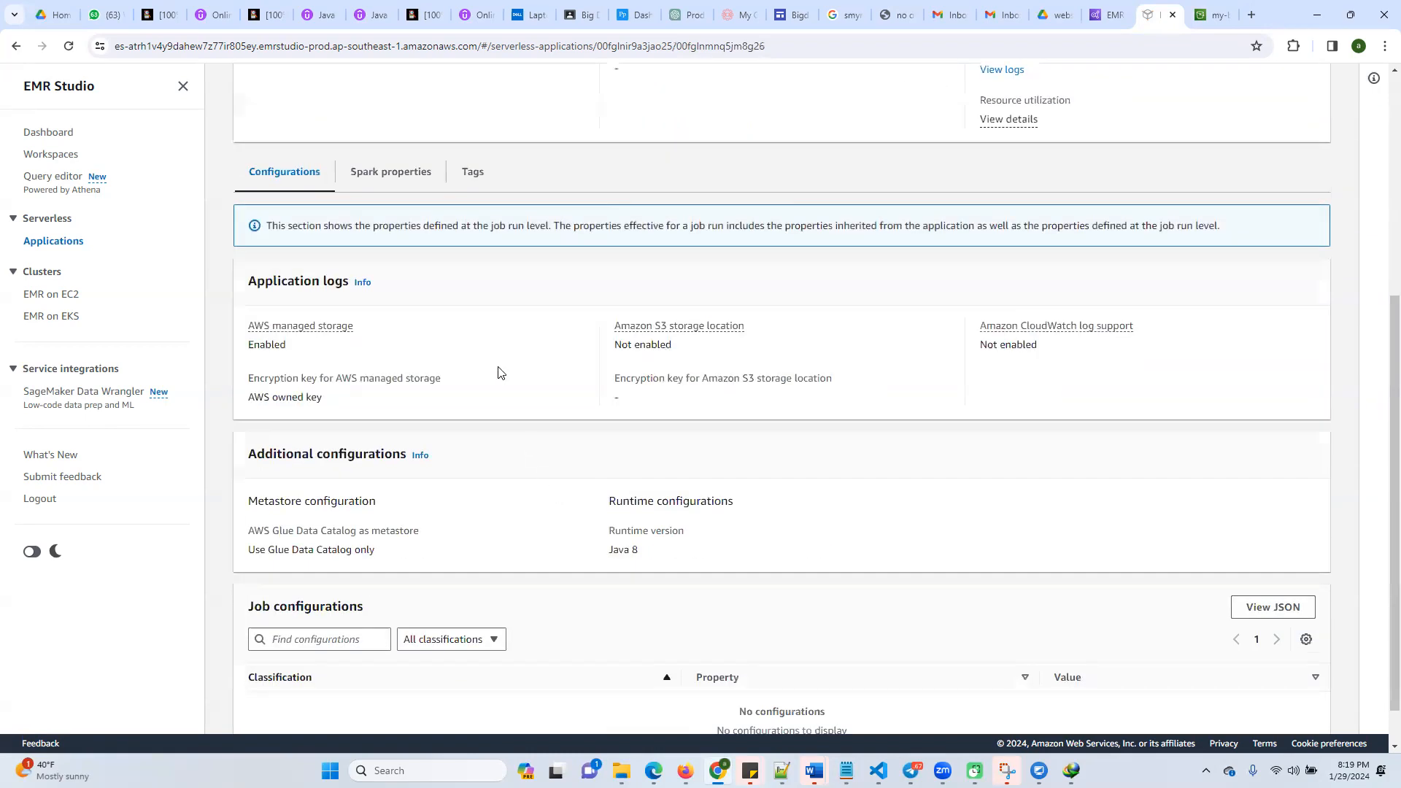
scroll(532, 561, "up", 3)
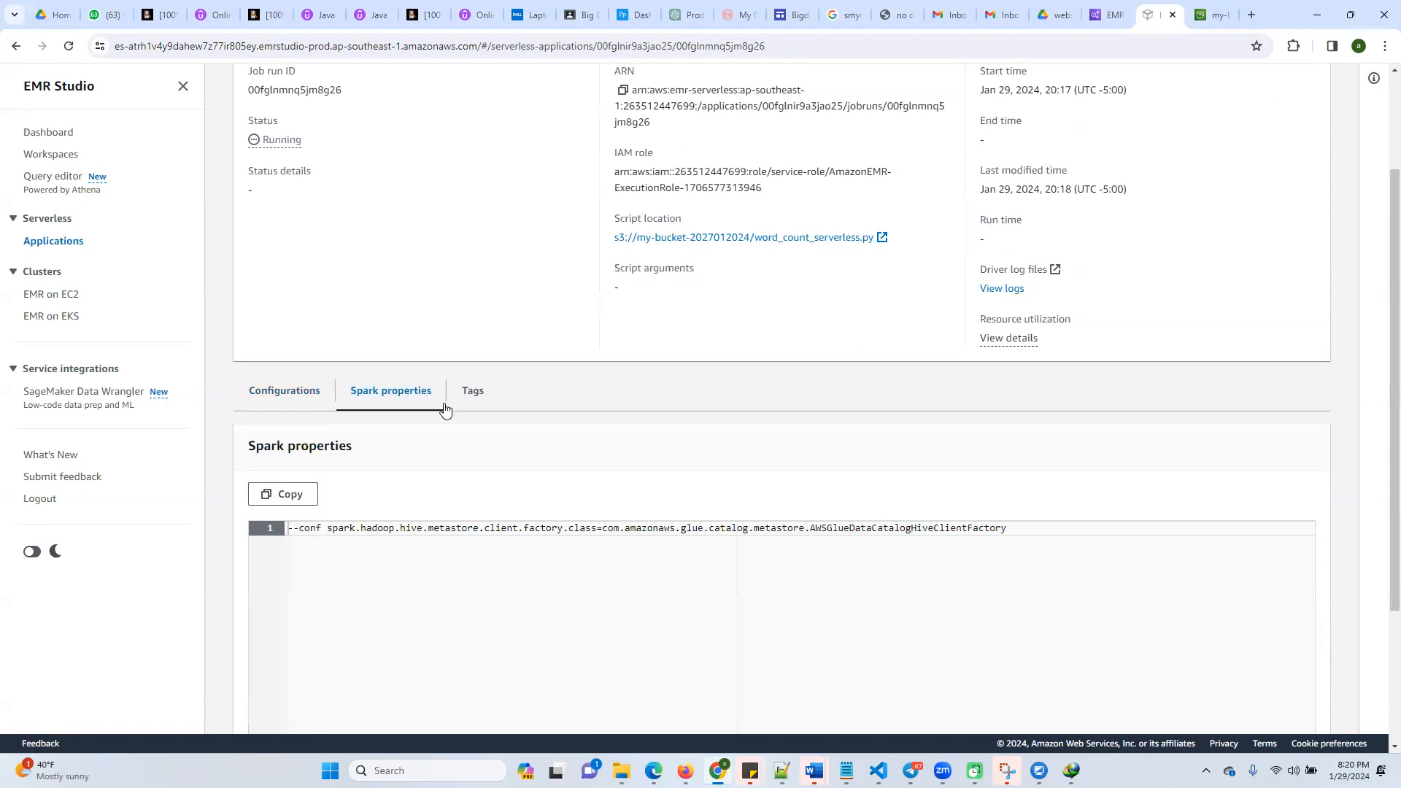
left_click(478, 392)
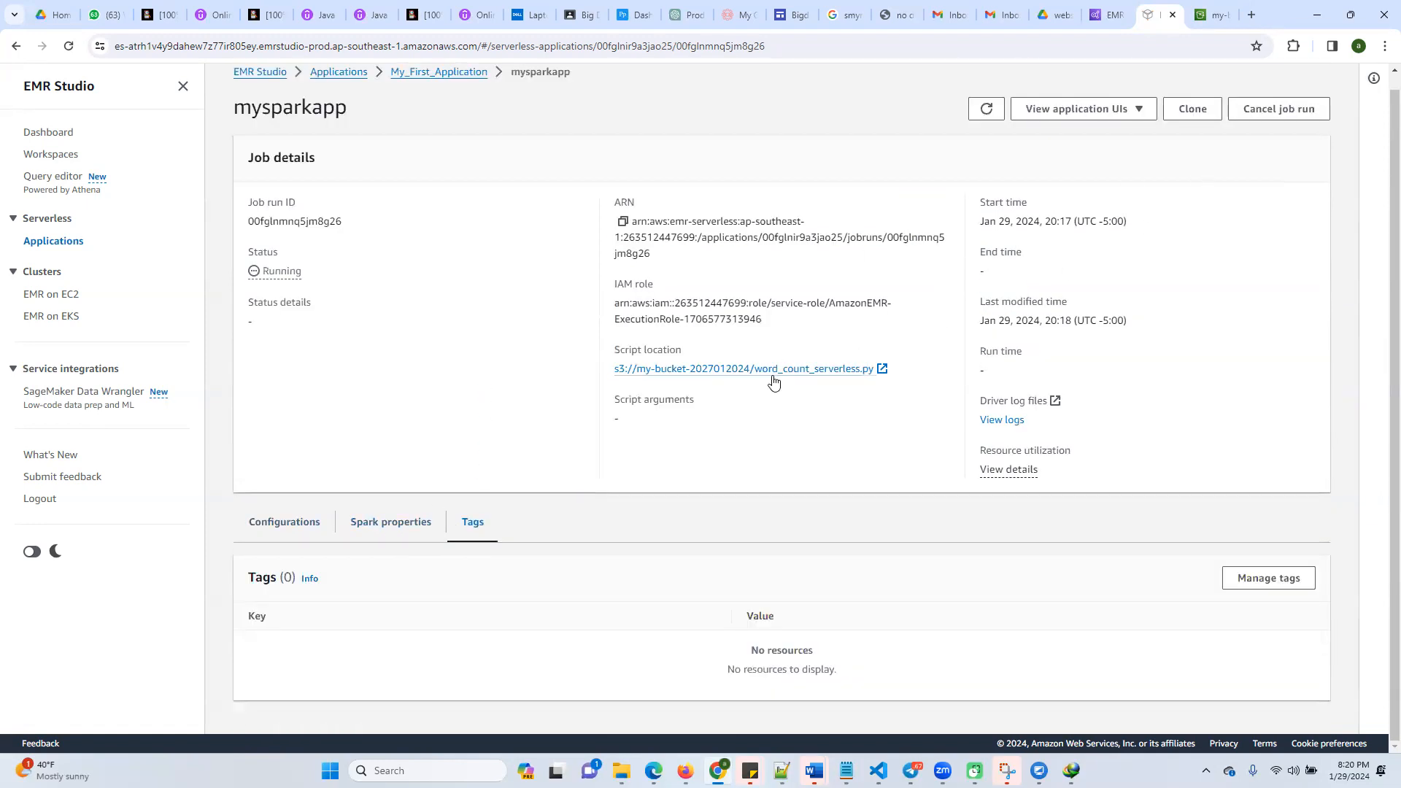
Download the stderr driver log of mysparkapp as stderr_4.gz into C:\intensivecloud\projectpro
left_click(1014, 422)
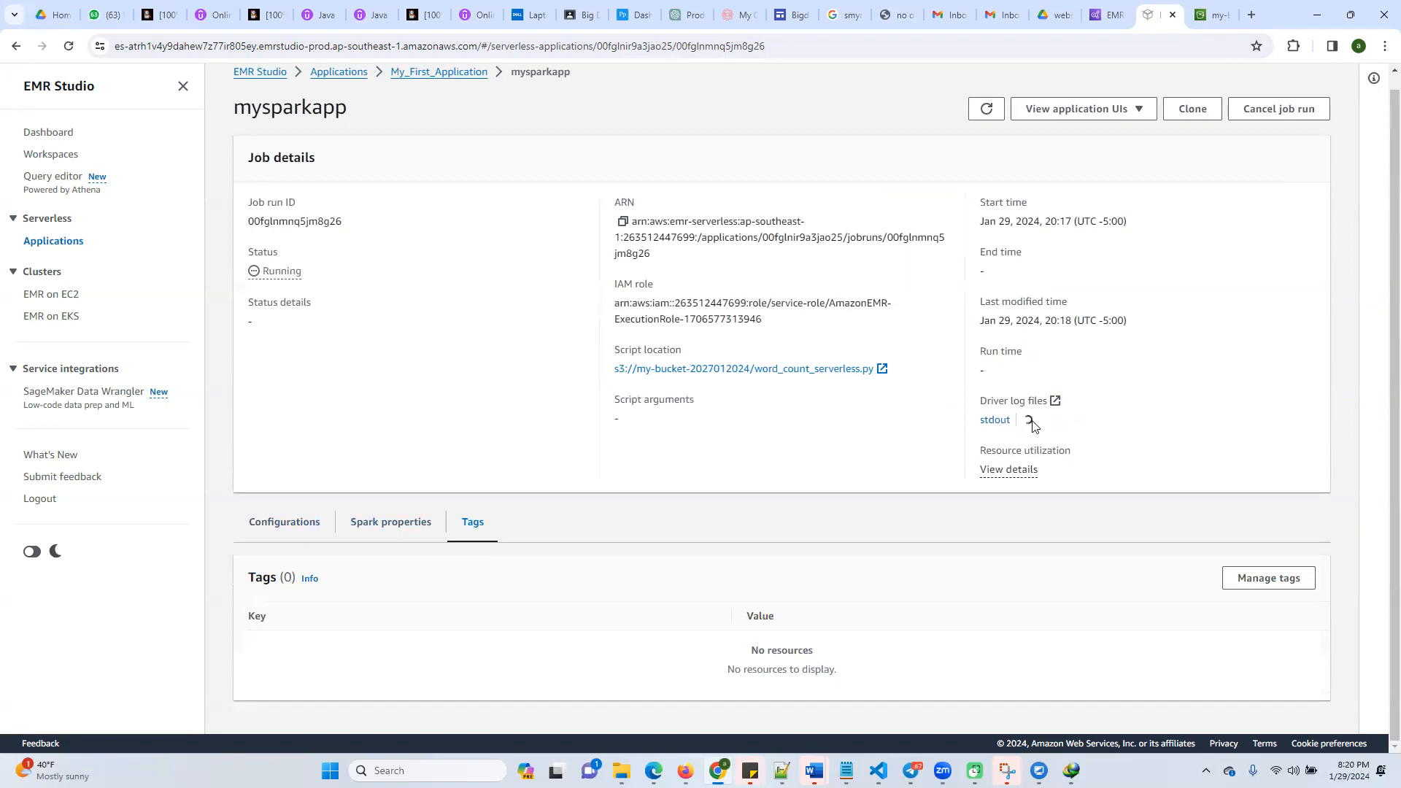
left_click(1035, 421)
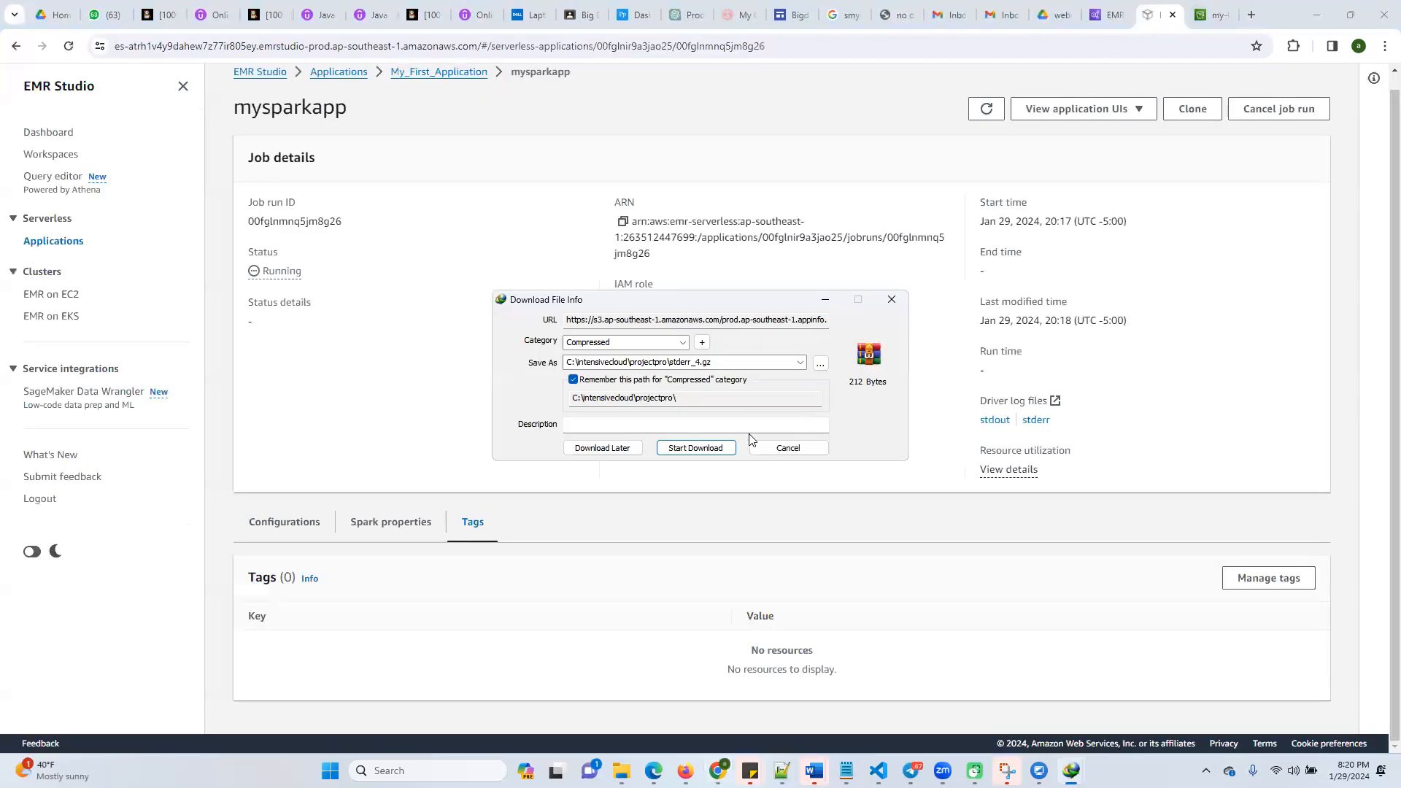
left_click(699, 450)
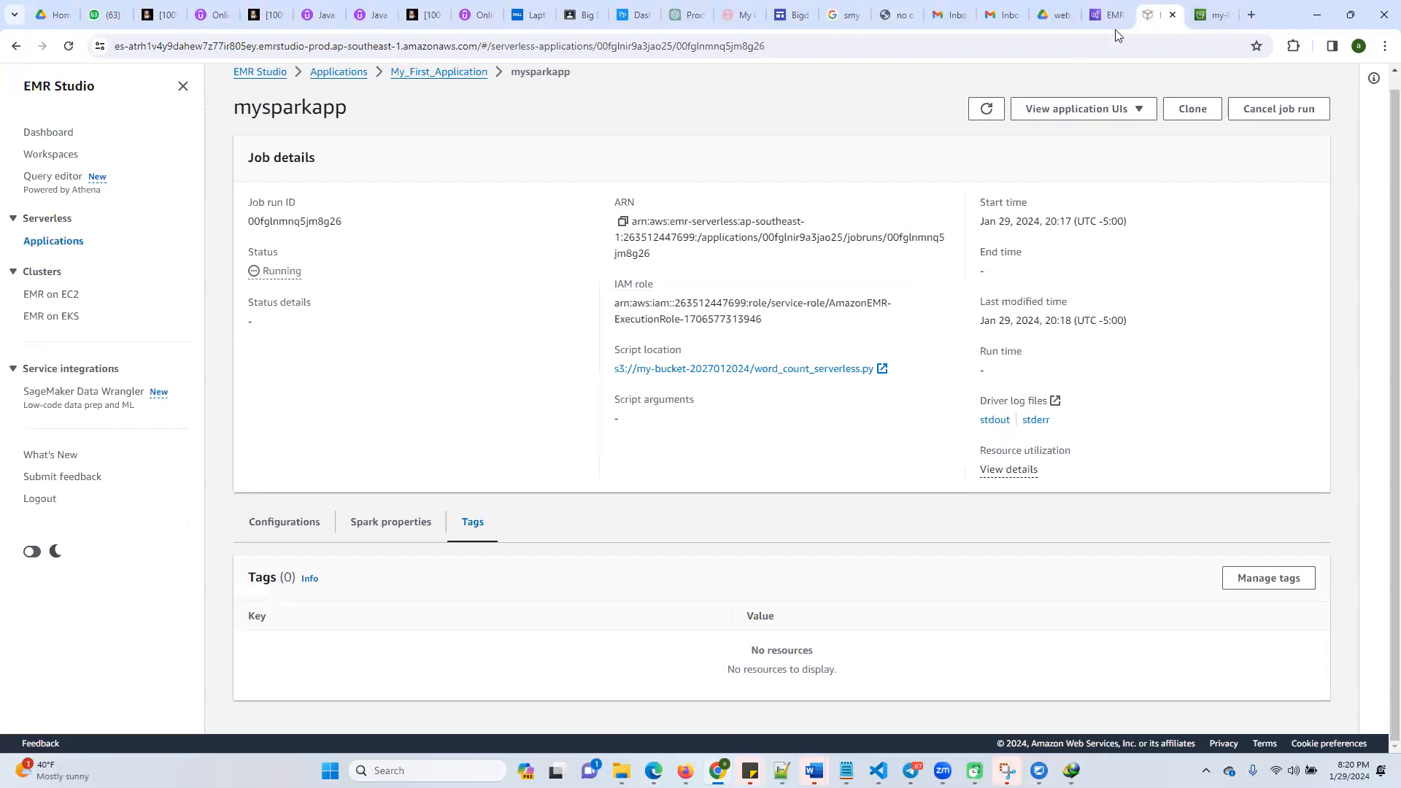
Return to My_First_Application and refresh its job runs list to recheck the mysparkapp status
left_click(431, 74)
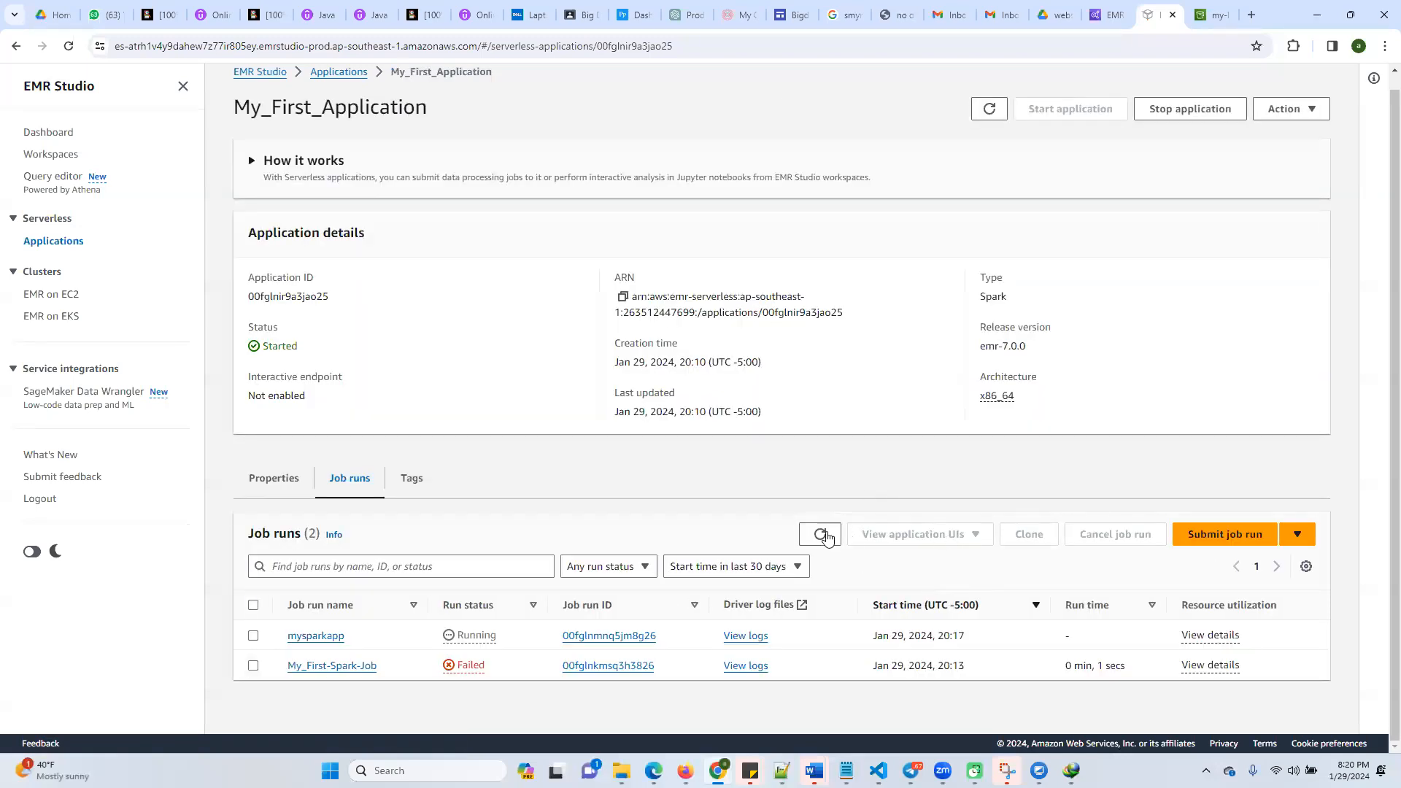
left_click(821, 535)
left_click(821, 535)
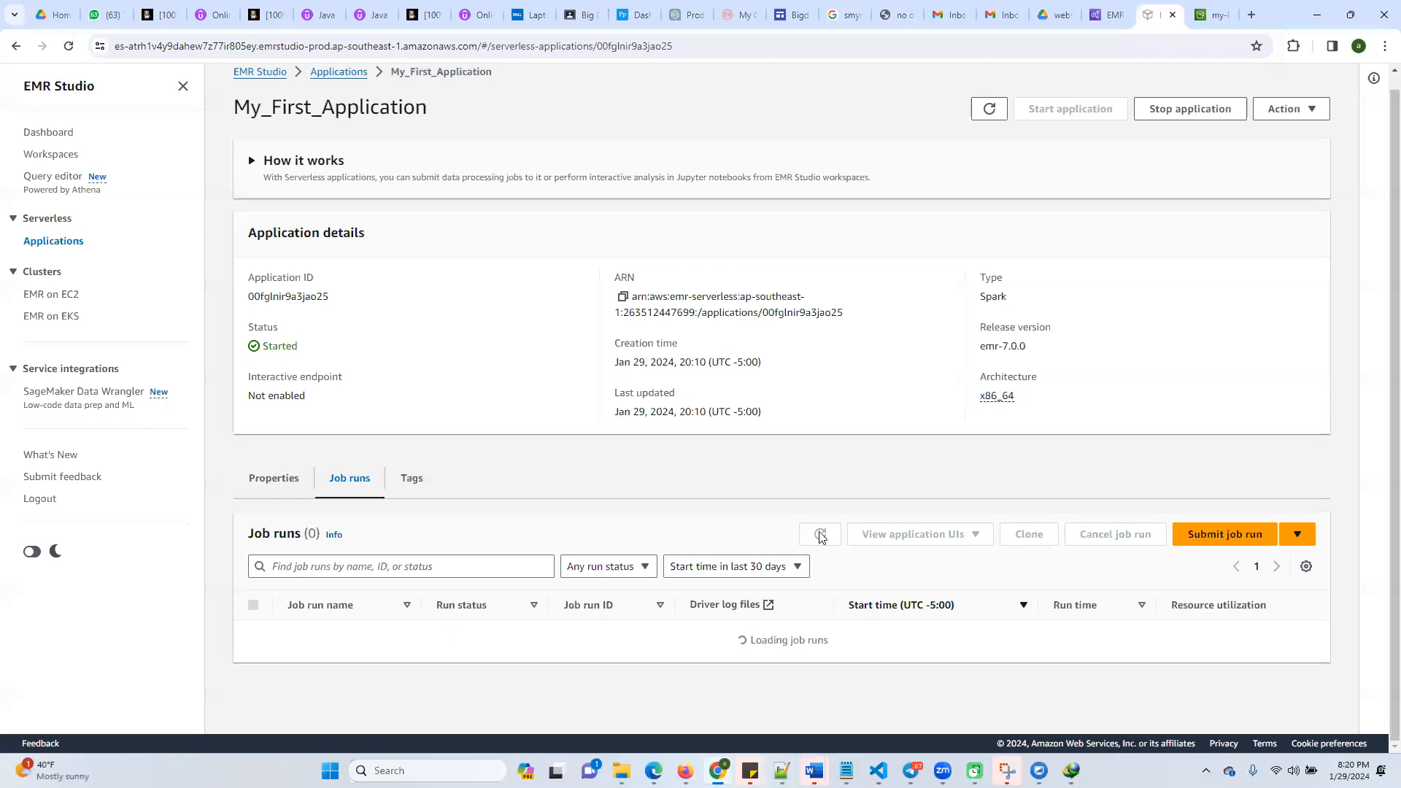
left_click(820, 535)
left_click(820, 535)
left_click(820, 535)
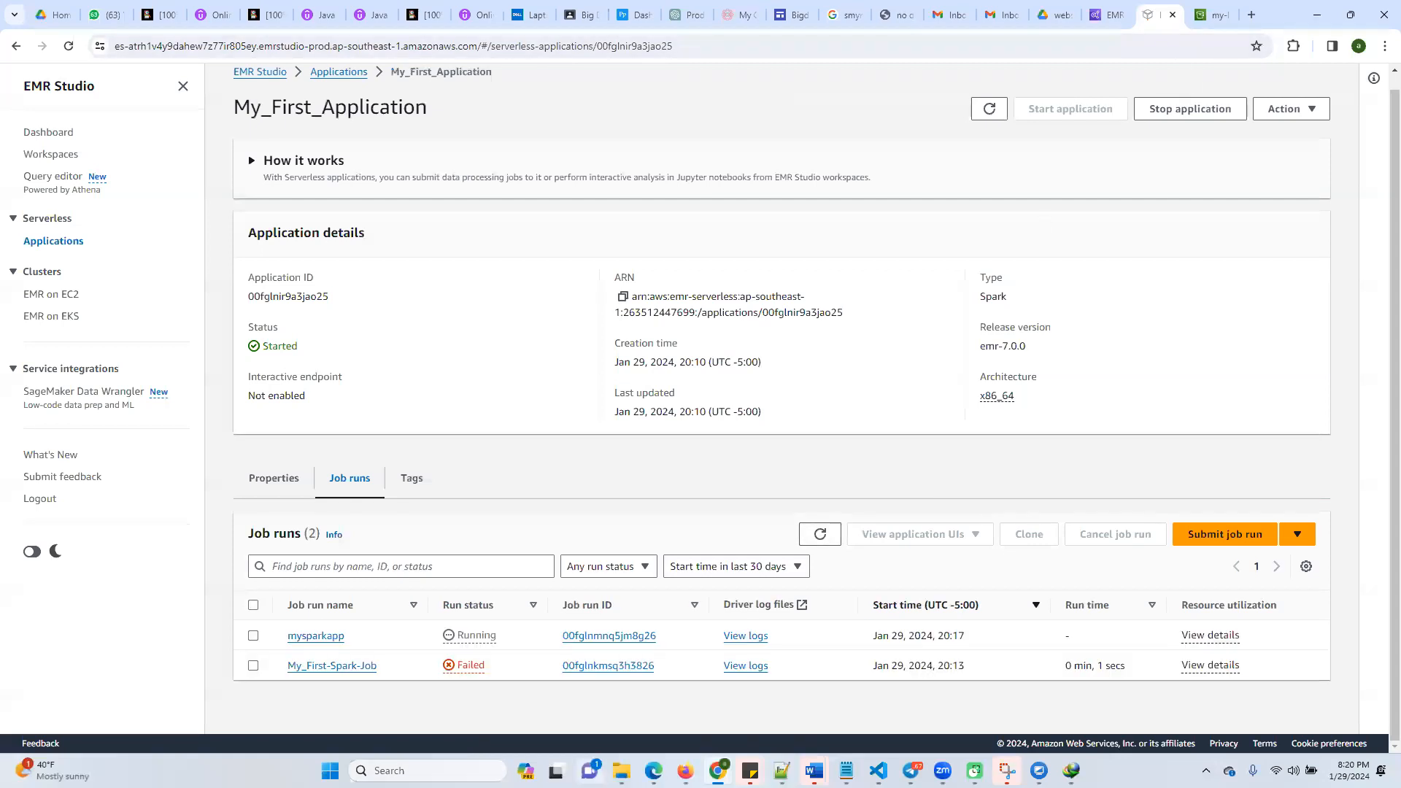
Locate the downloaded stderr_4.gz through Internet Download Manager and extract it in the projectpro folder
mouse_move(621, 770)
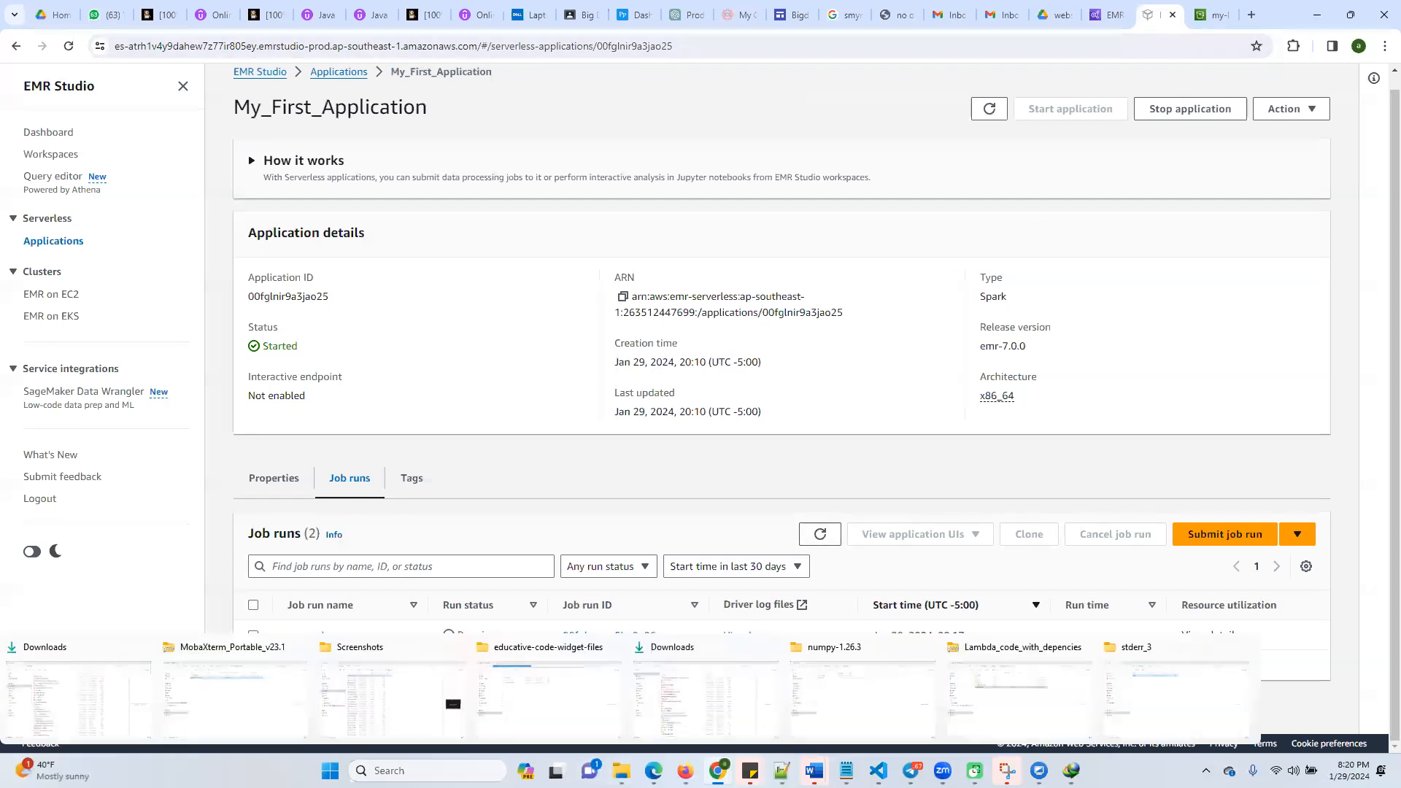
left_click(1070, 771)
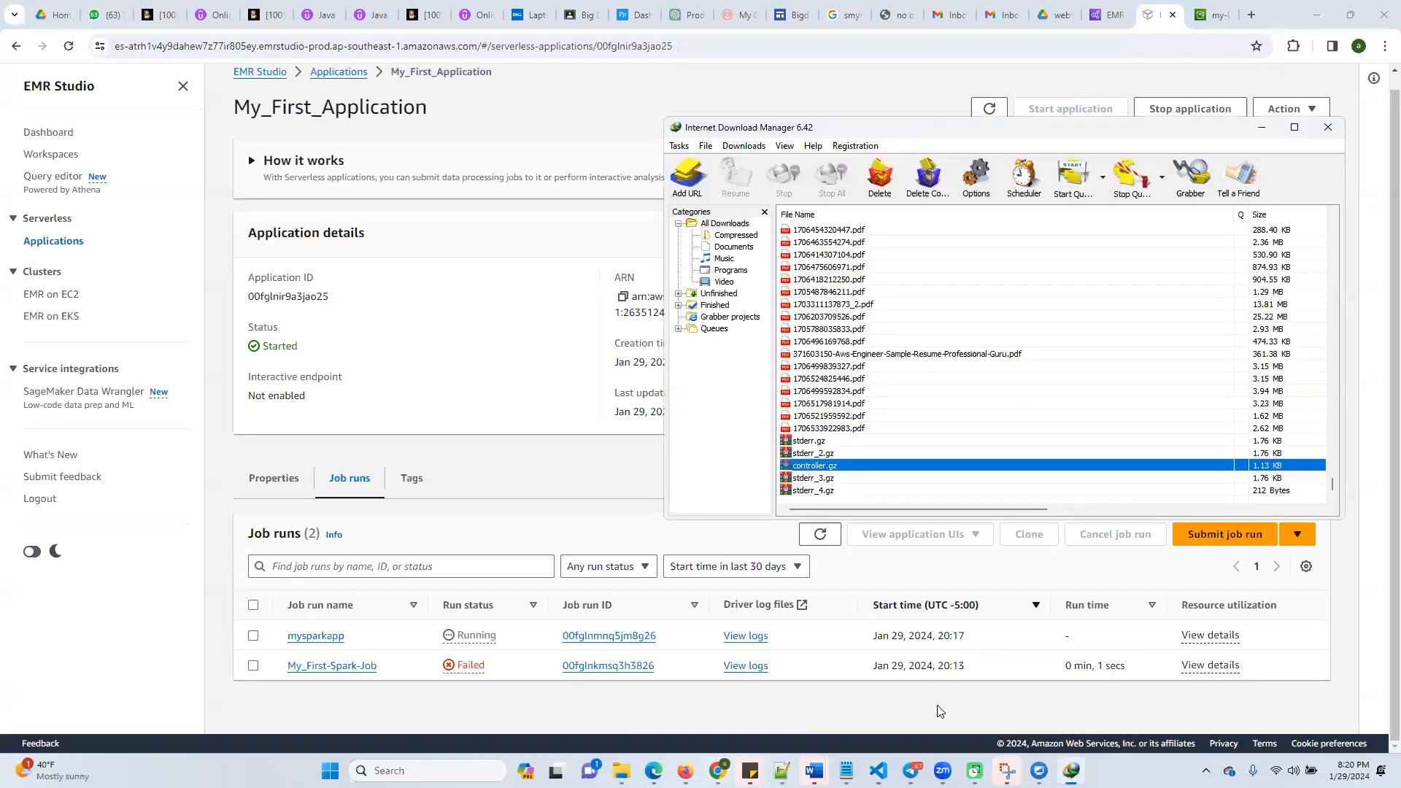
left_click(827, 490)
right_click(827, 491)
left_click(857, 512)
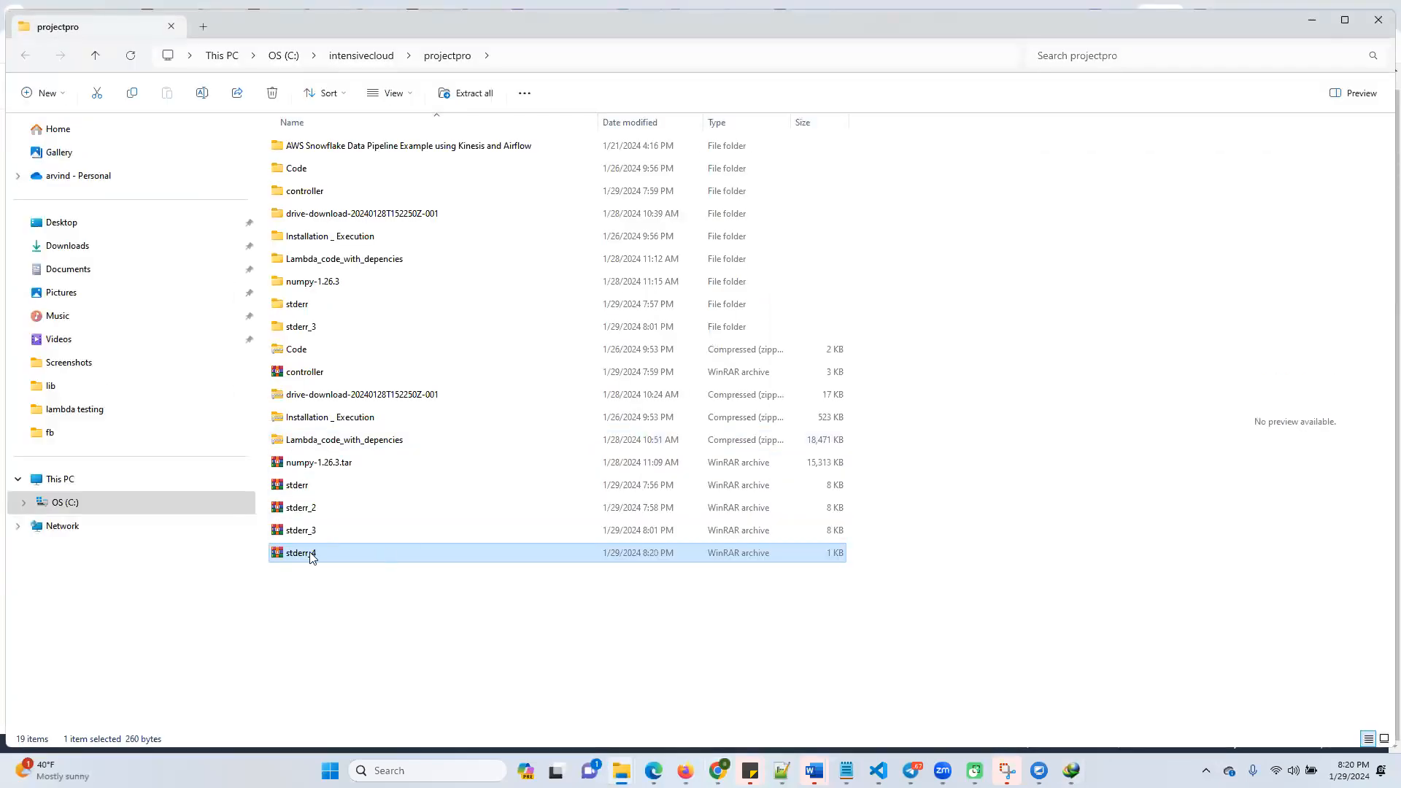
right_click(311, 555)
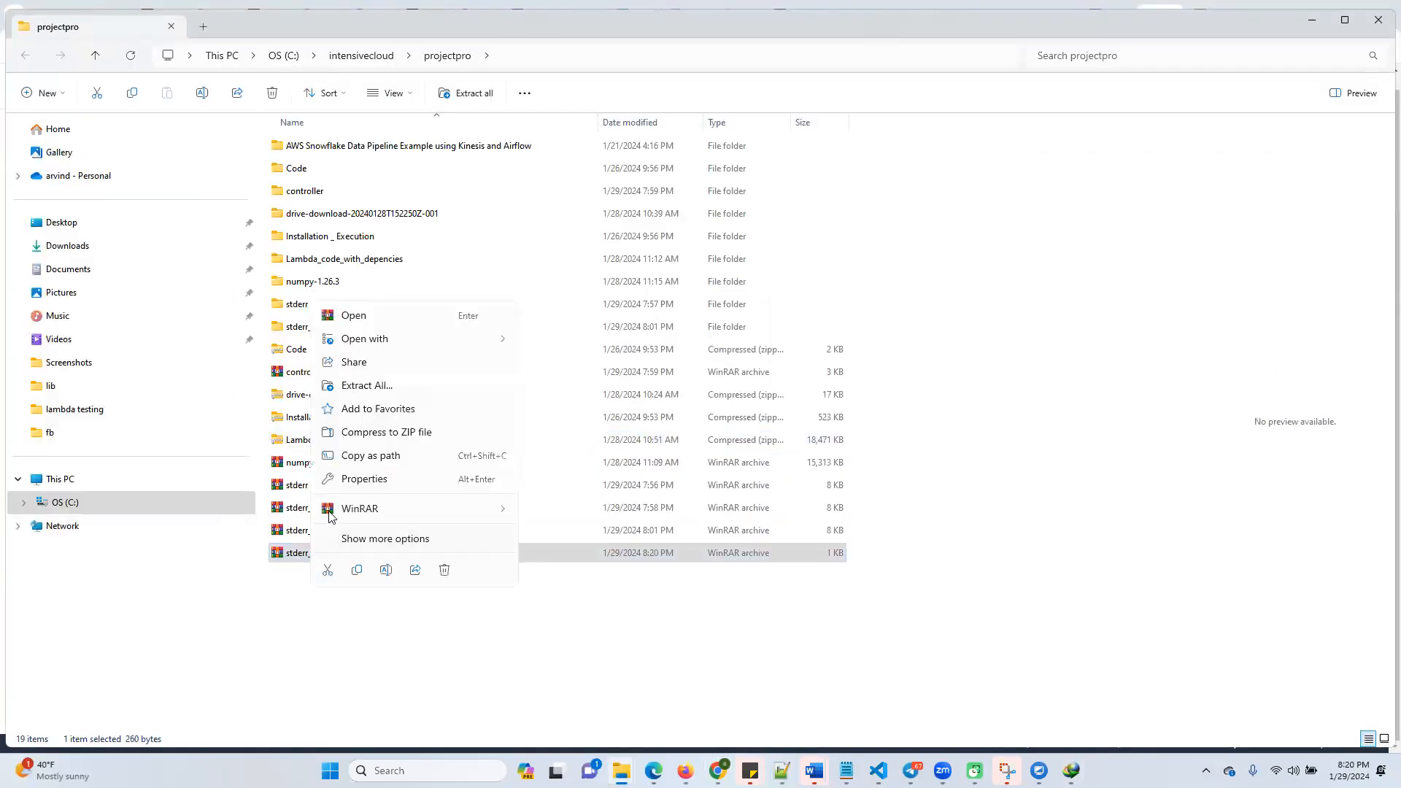
left_click(391, 387)
left_click(830, 524)
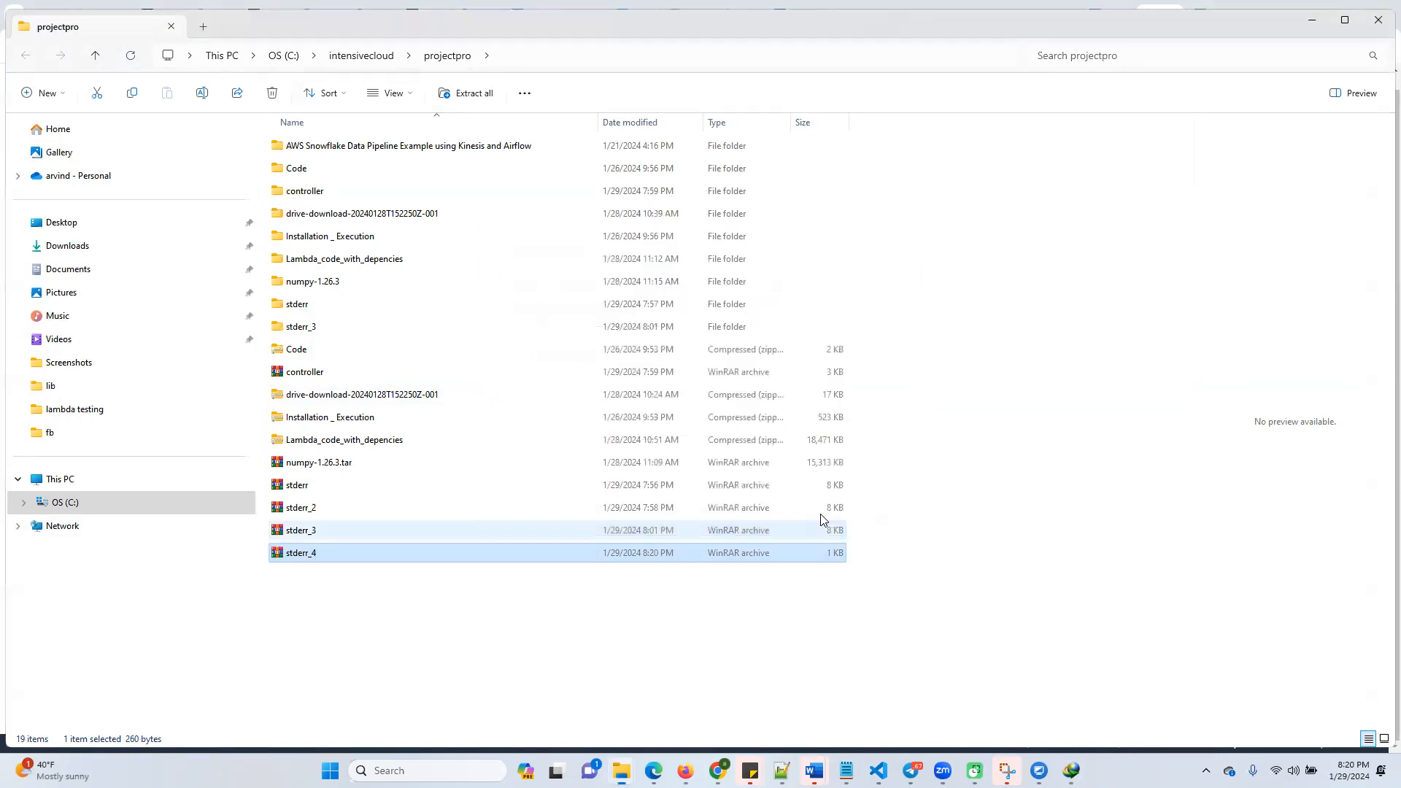
Open the extracted stderr_4 file in Notepad, examine its warning line, and minimize the Notepad and folder windows
double_click(299, 577)
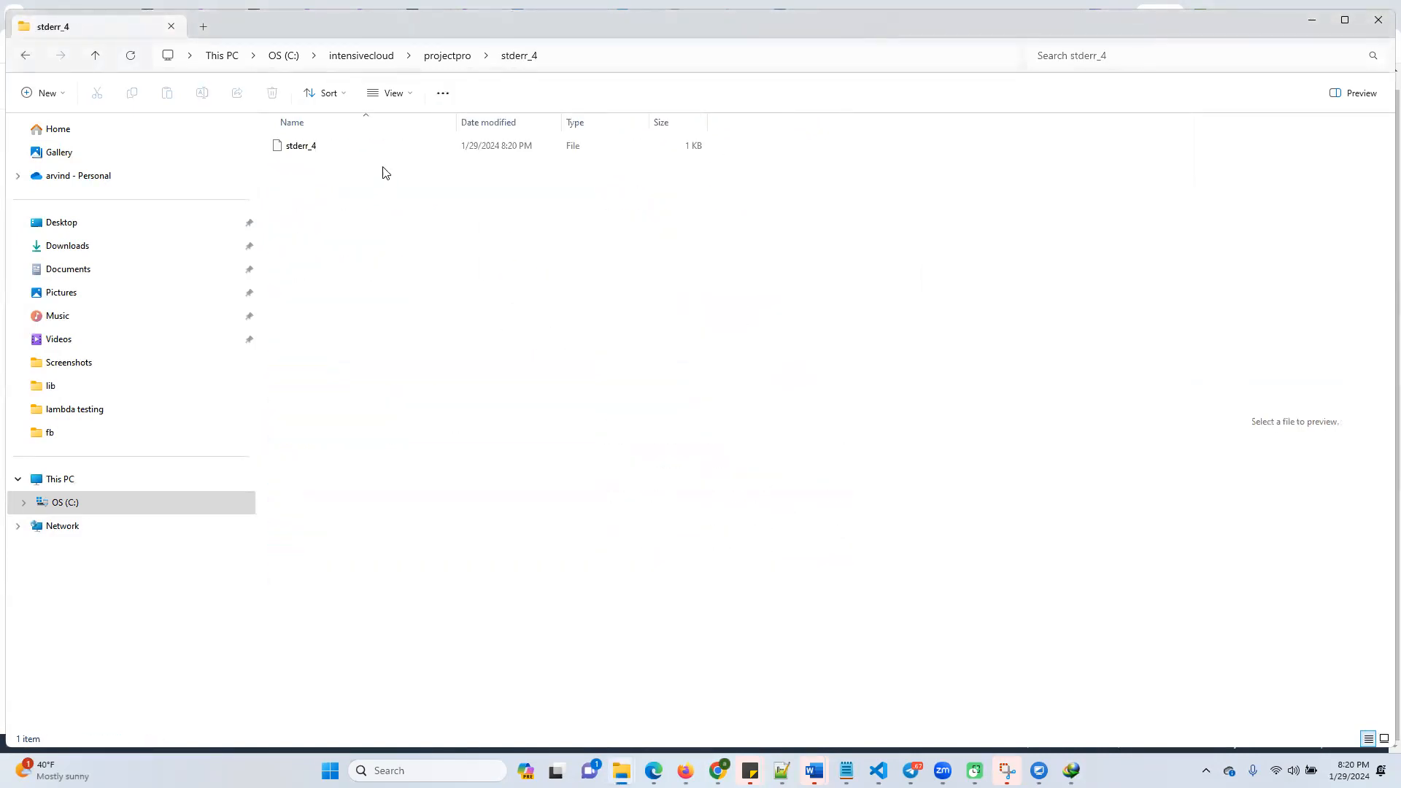
left_click(303, 148)
right_click(304, 152)
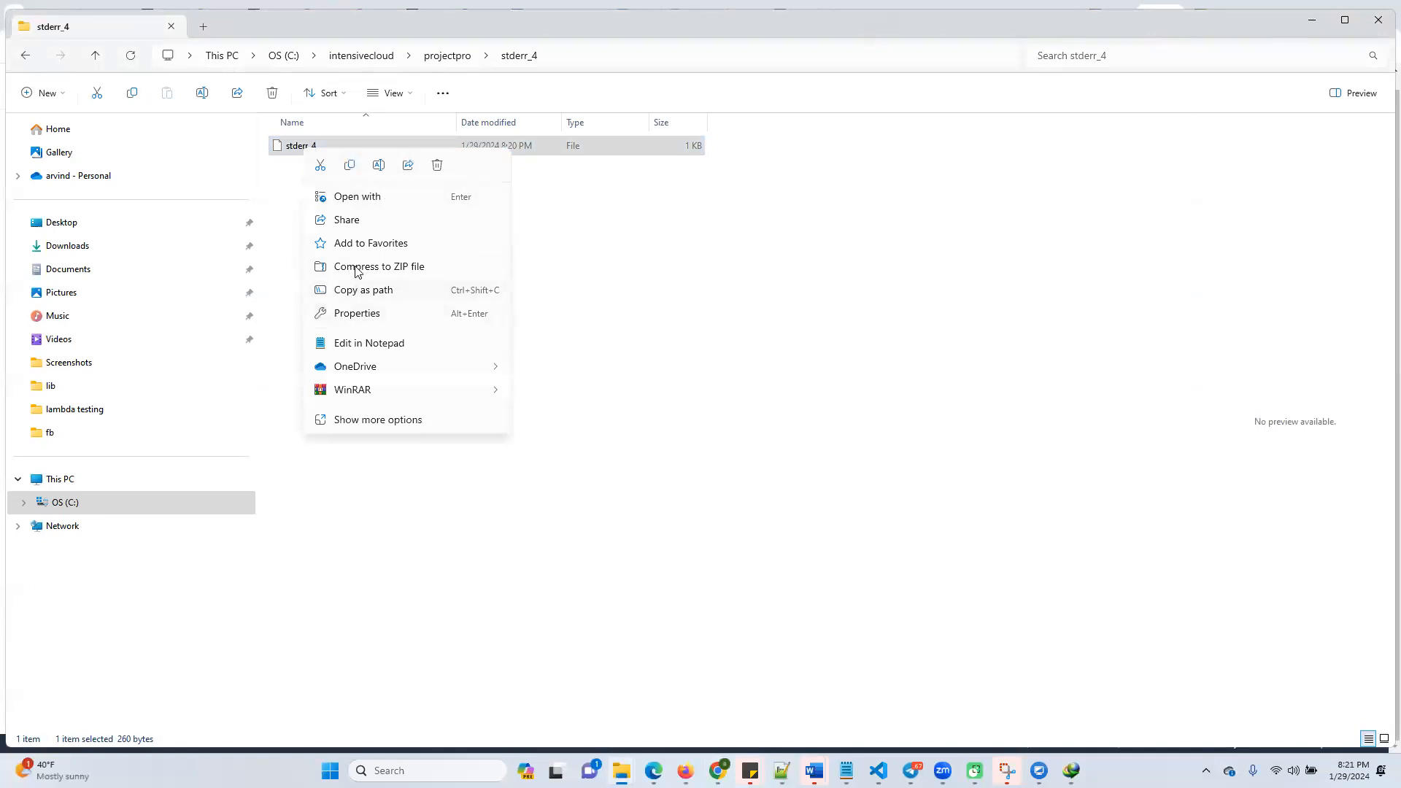
left_click(358, 343)
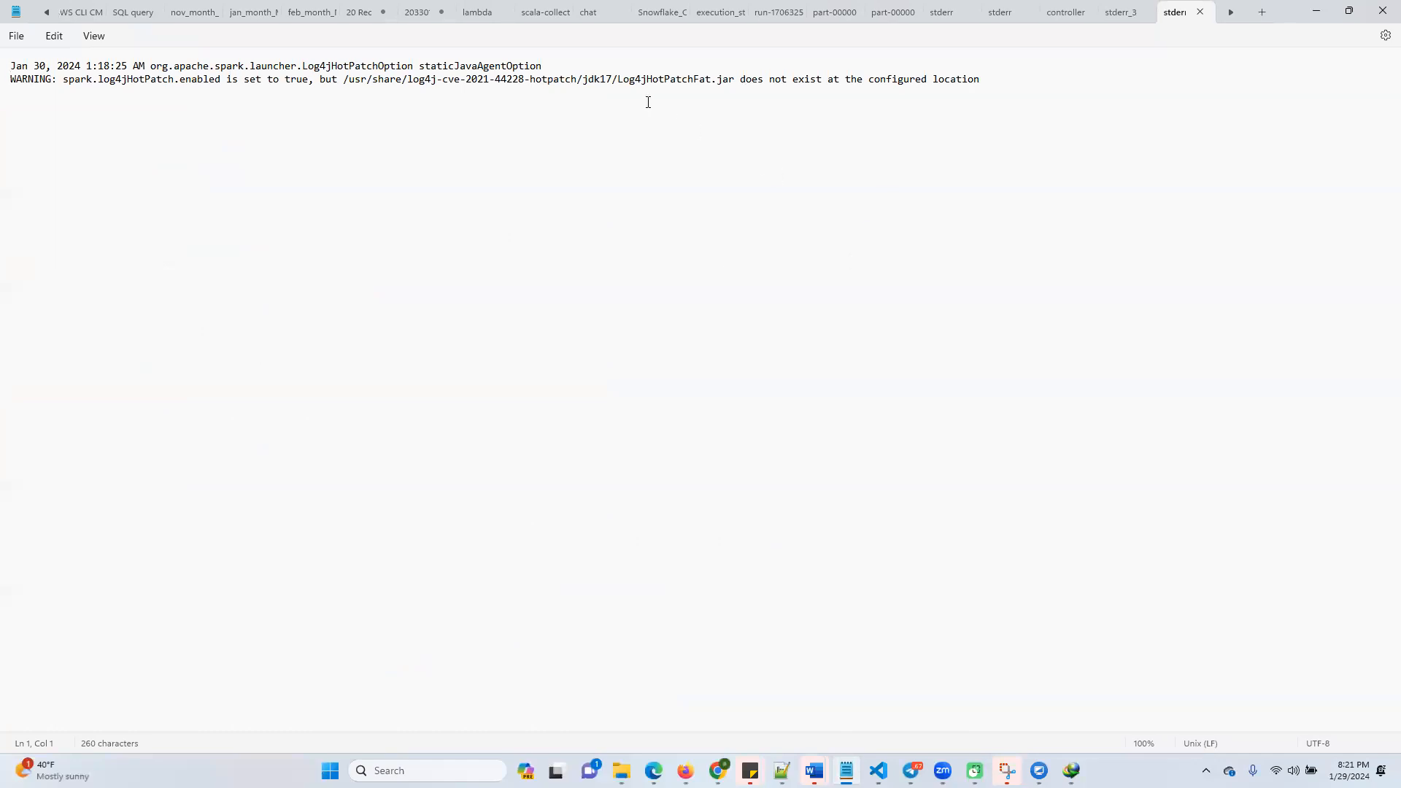
left_click_drag(529, 83, 1023, 83)
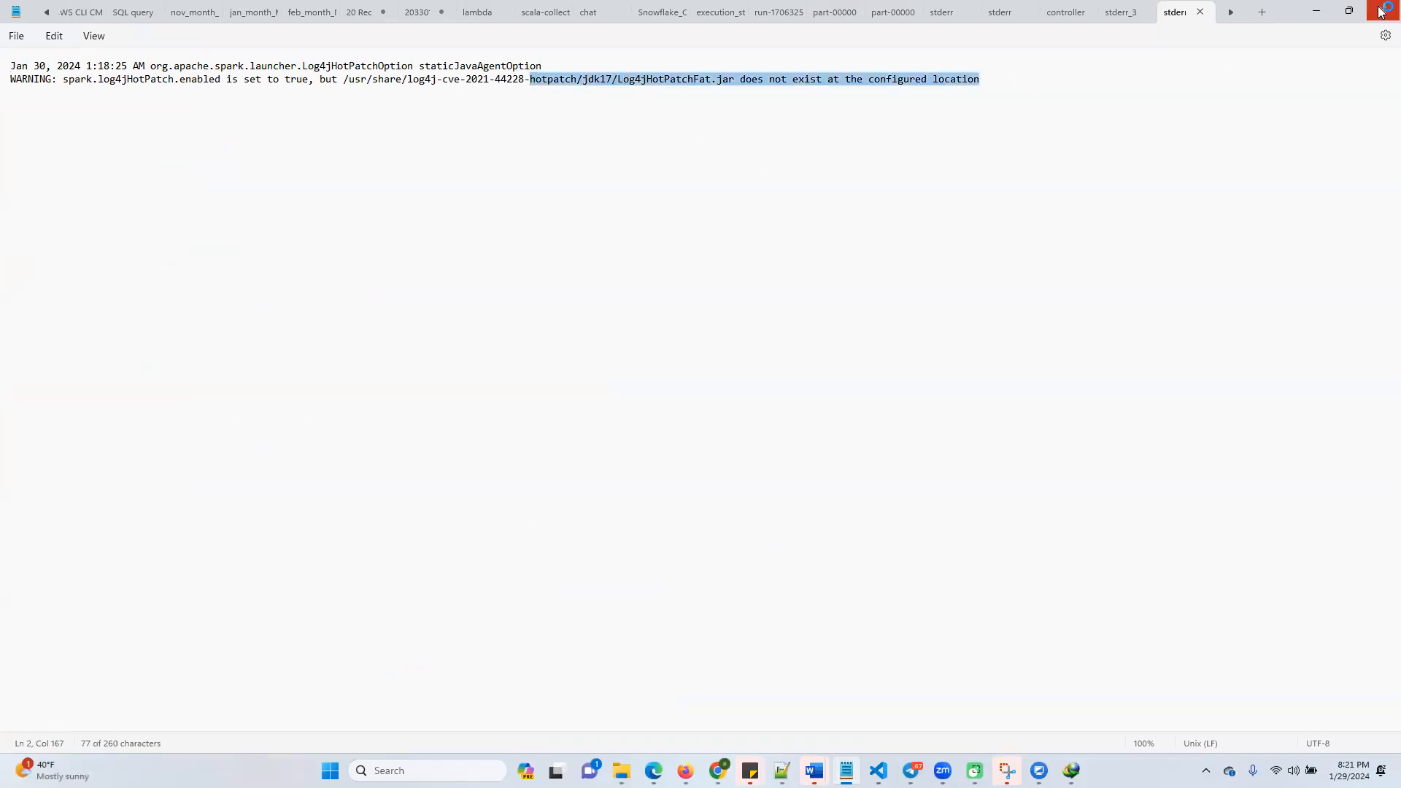
left_click(1316, 12)
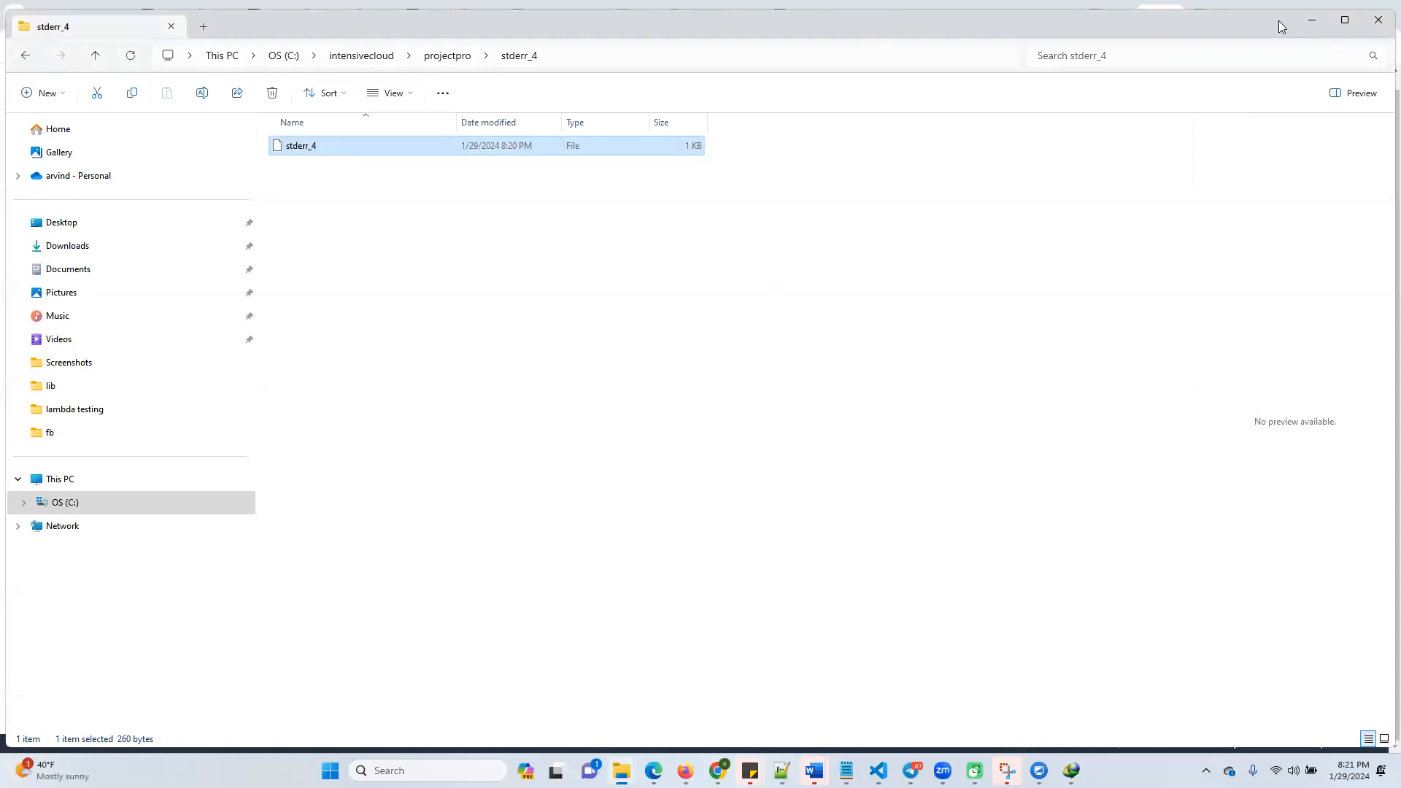
left_click(1311, 20)
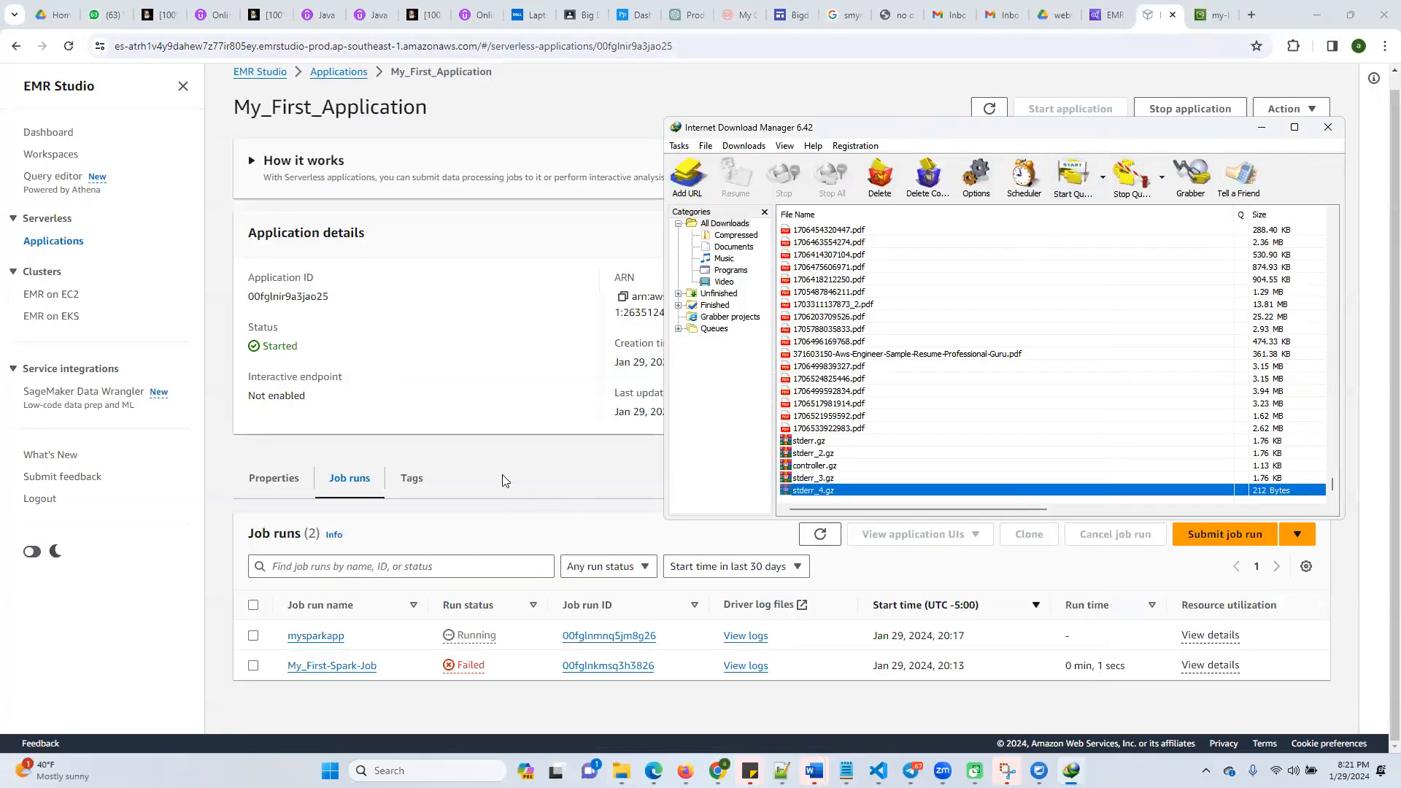
Go back to EMR Studio in the browser and refresh the job runs several times to monitor mysparkapp
left_click(502, 480)
left_click(820, 535)
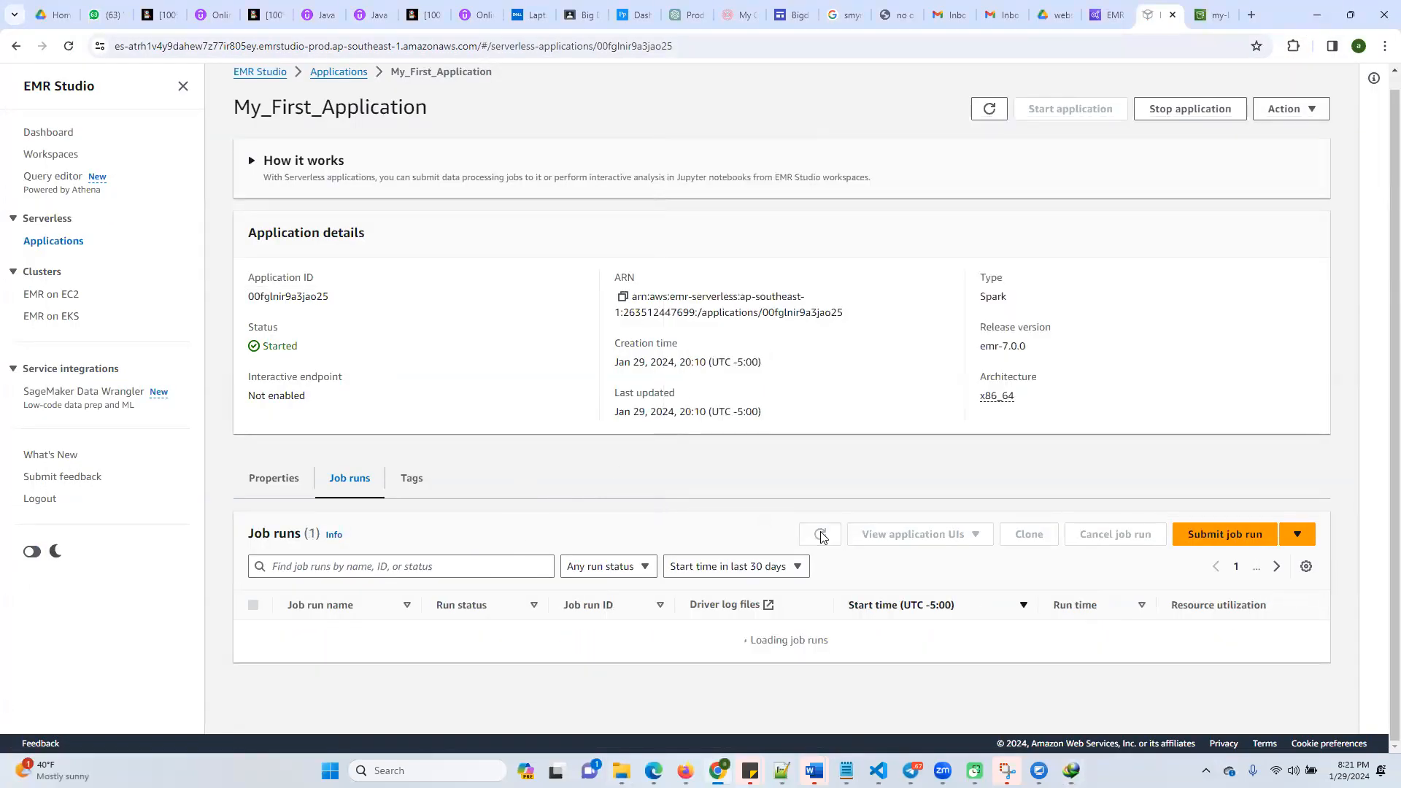
left_click(820, 534)
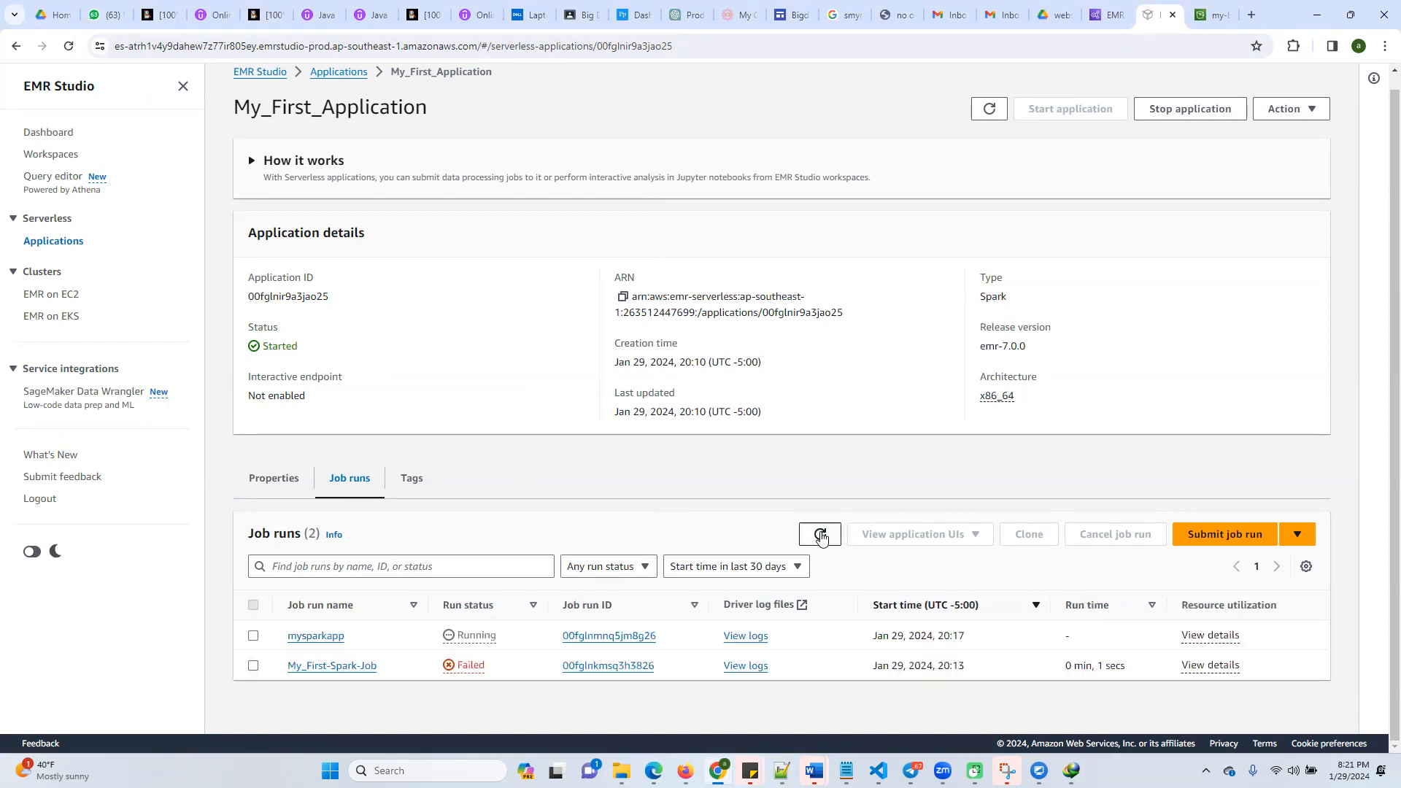
left_click(821, 534)
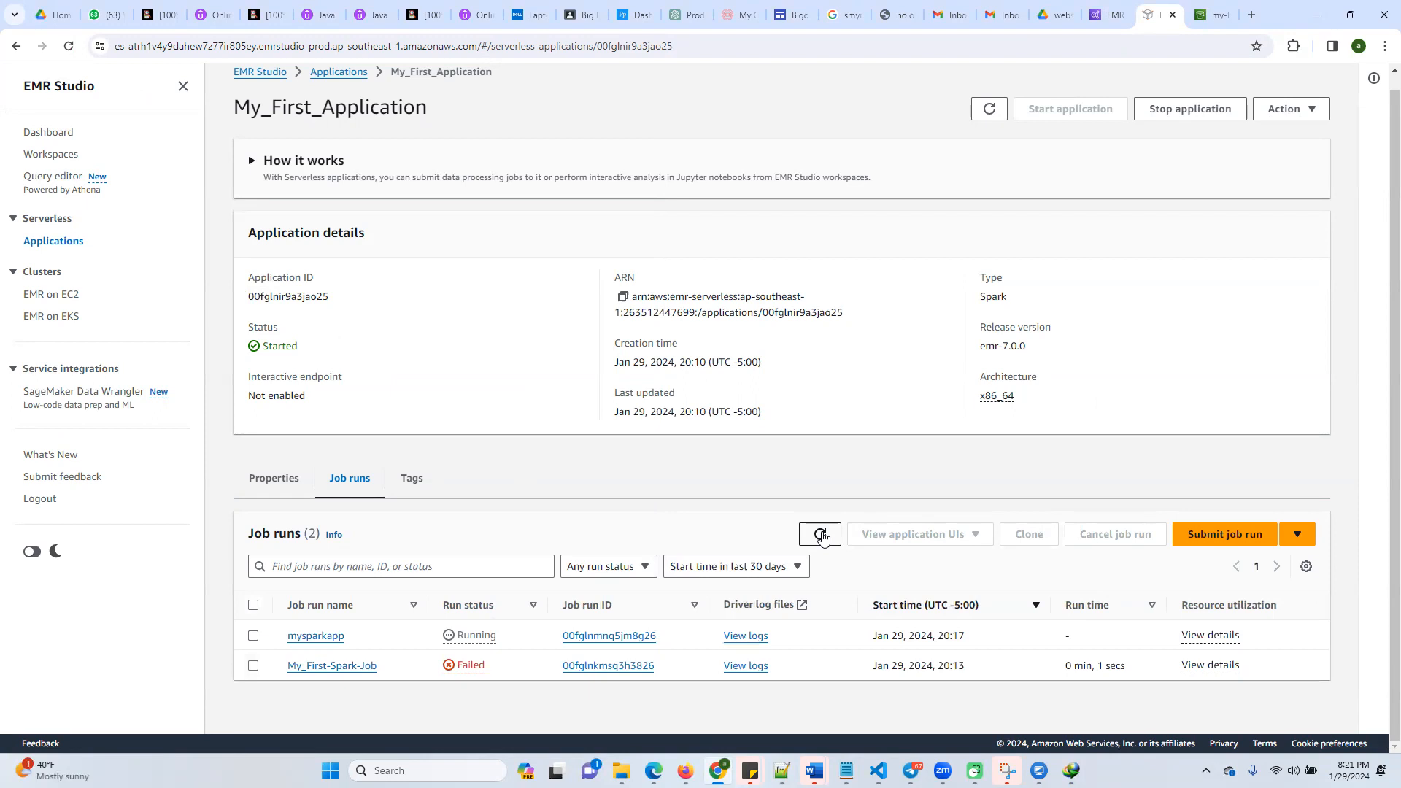
left_click(822, 536)
left_click(821, 534)
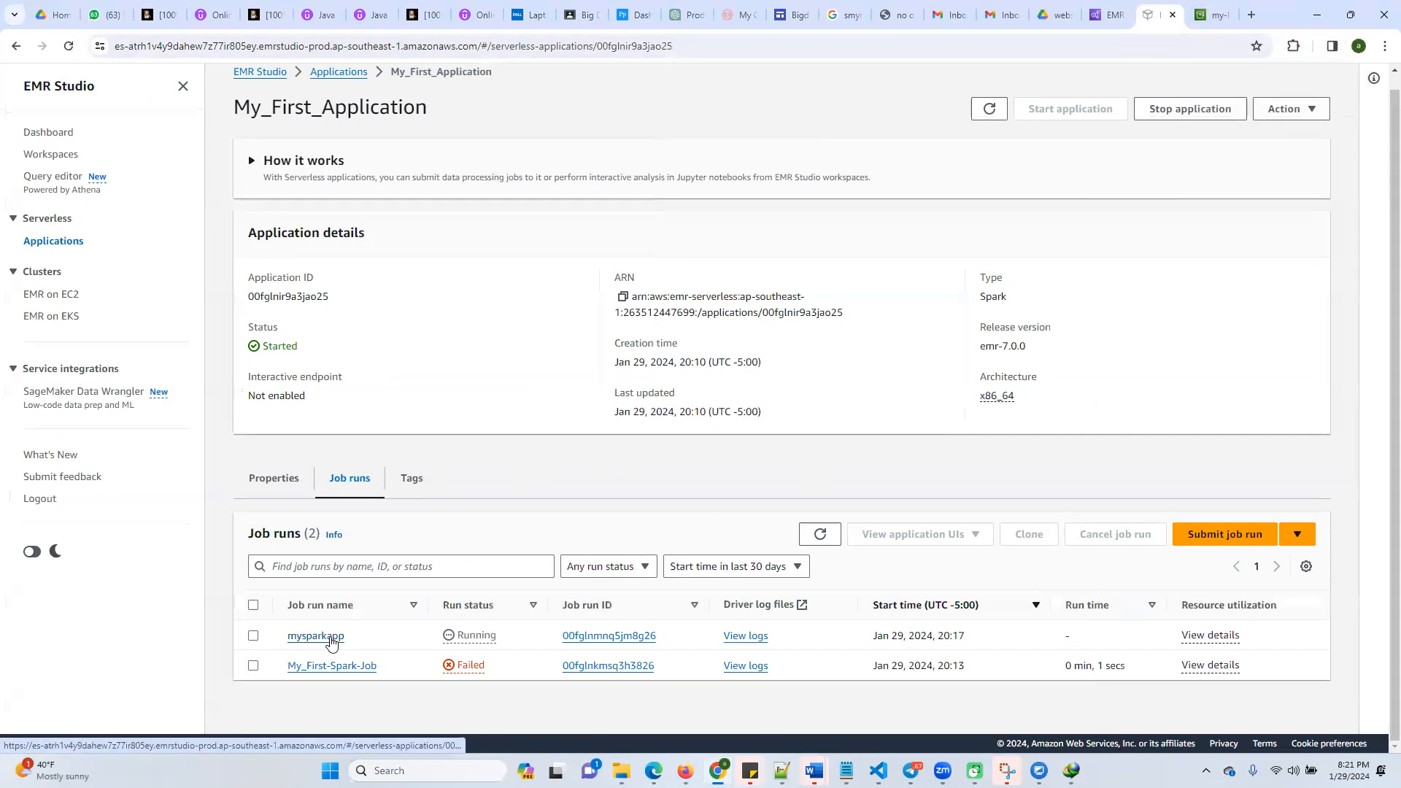
Review the mysparkapp job run details and configurations, and open its stdout driver log
left_click(336, 637)
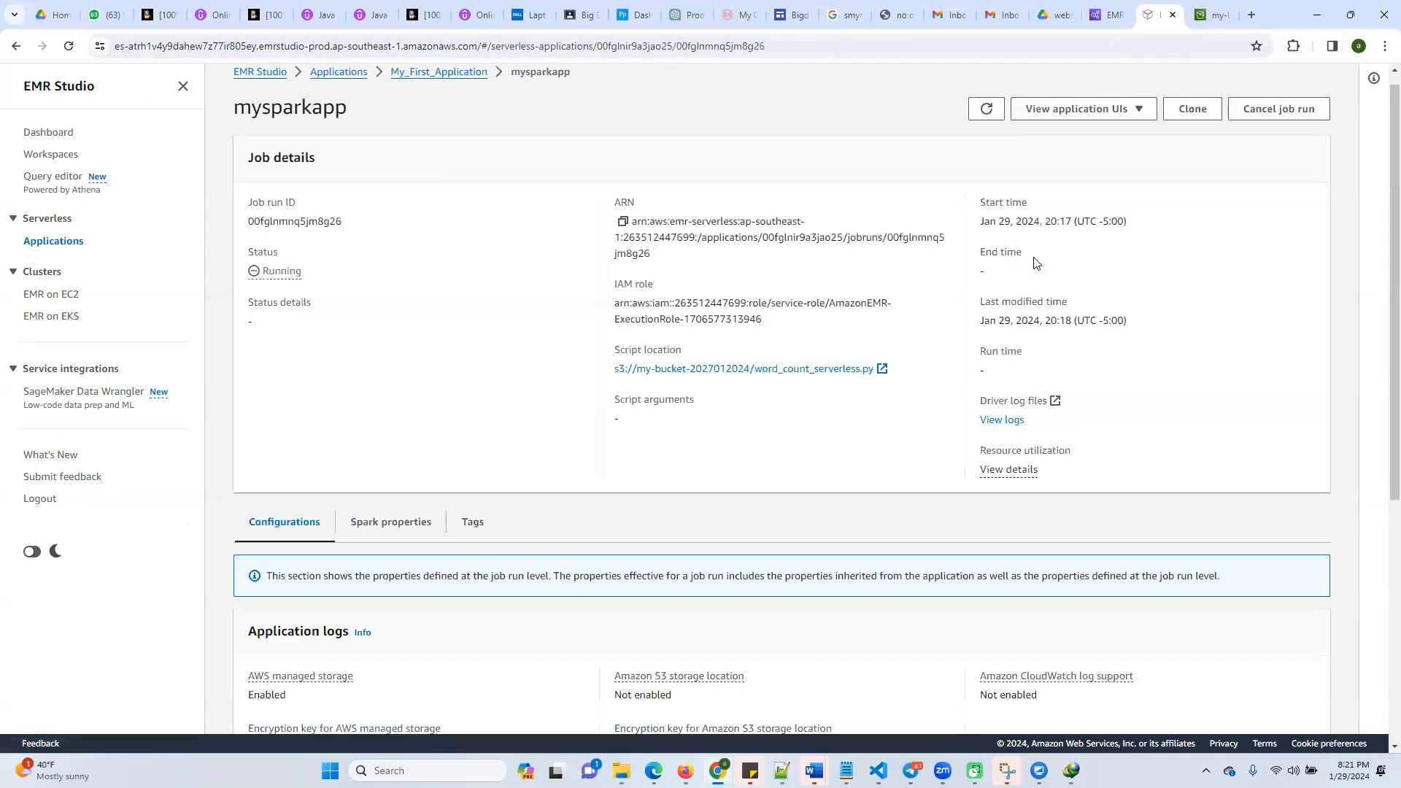
scroll(816, 480, "down", 4)
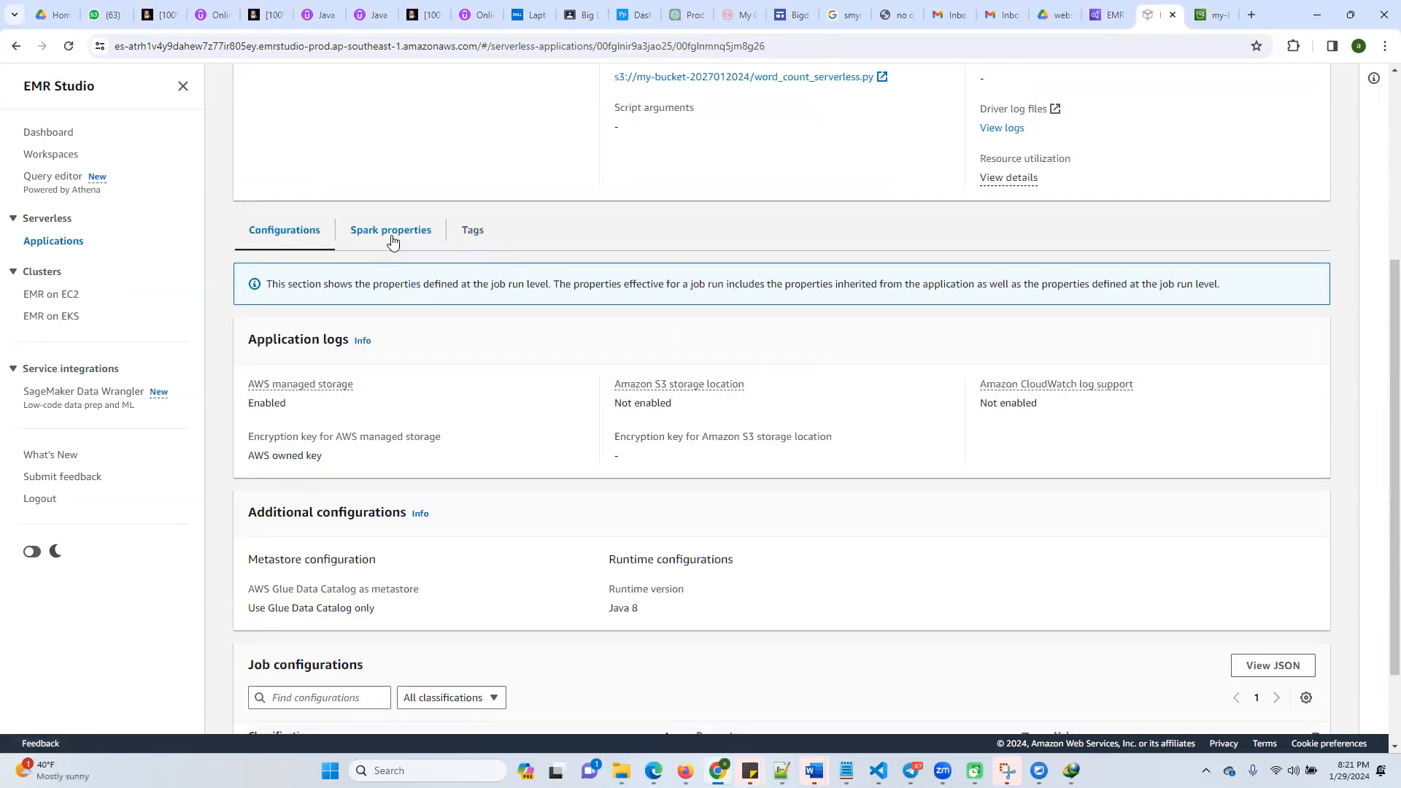
scroll(772, 454, "down", 2)
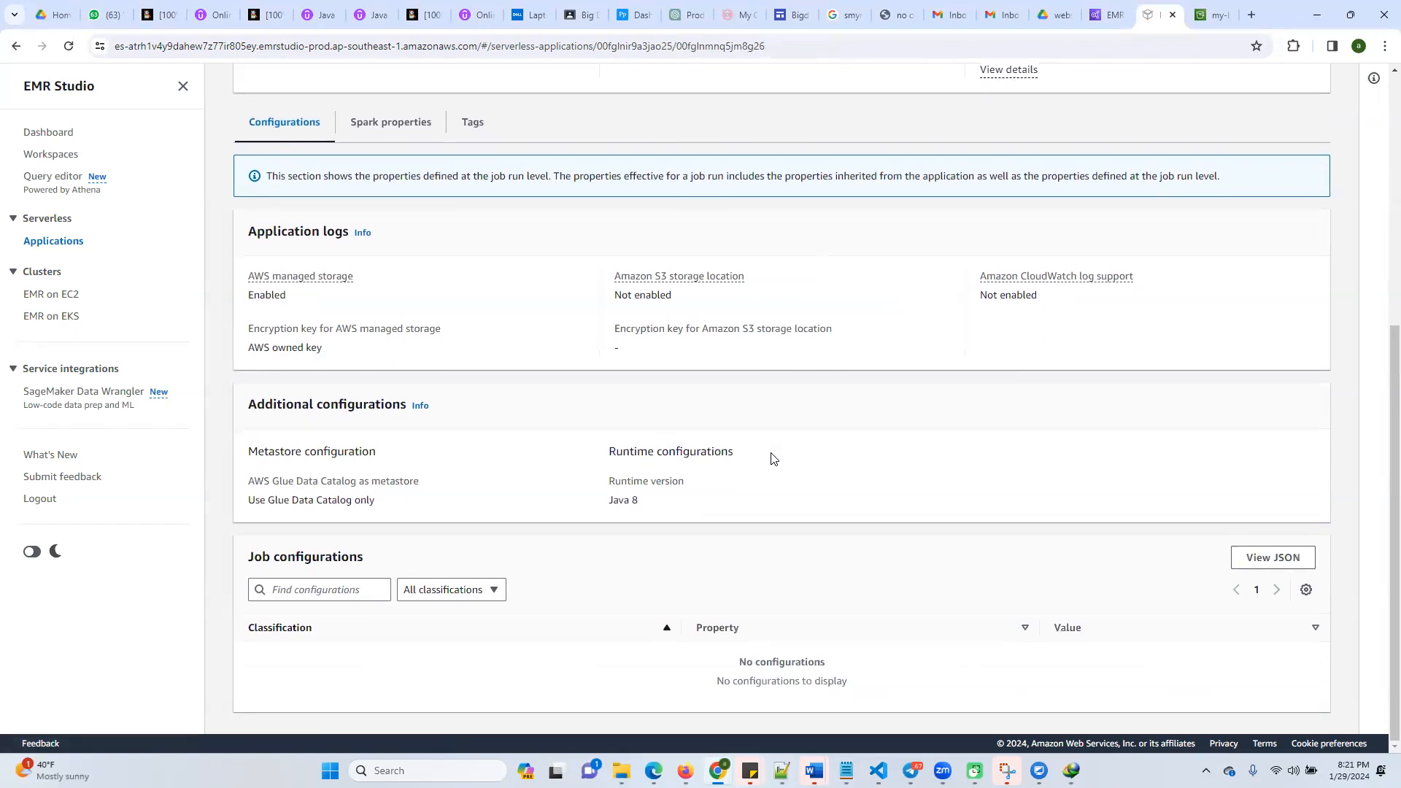
scroll(773, 458, "up", 6)
left_click(1003, 434)
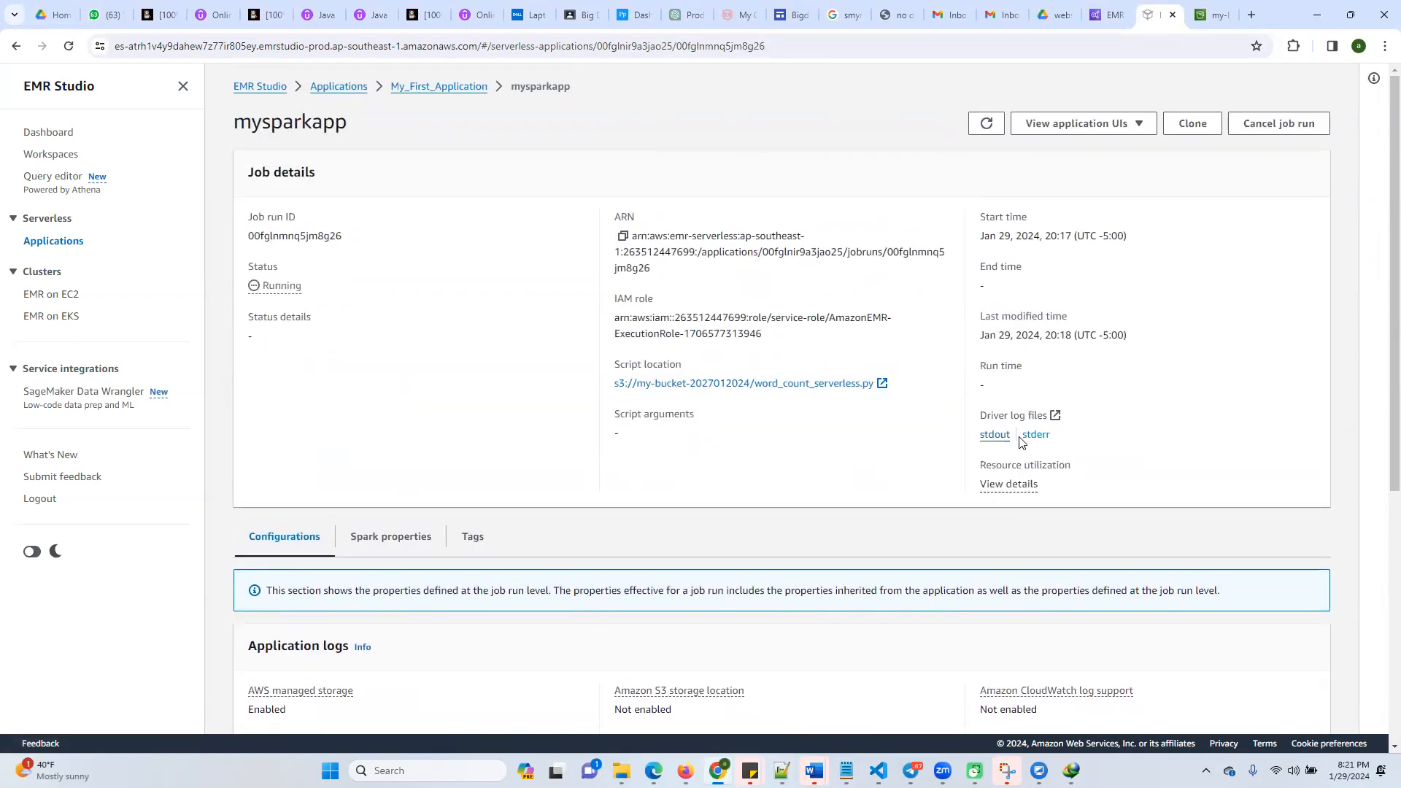
left_click(994, 440)
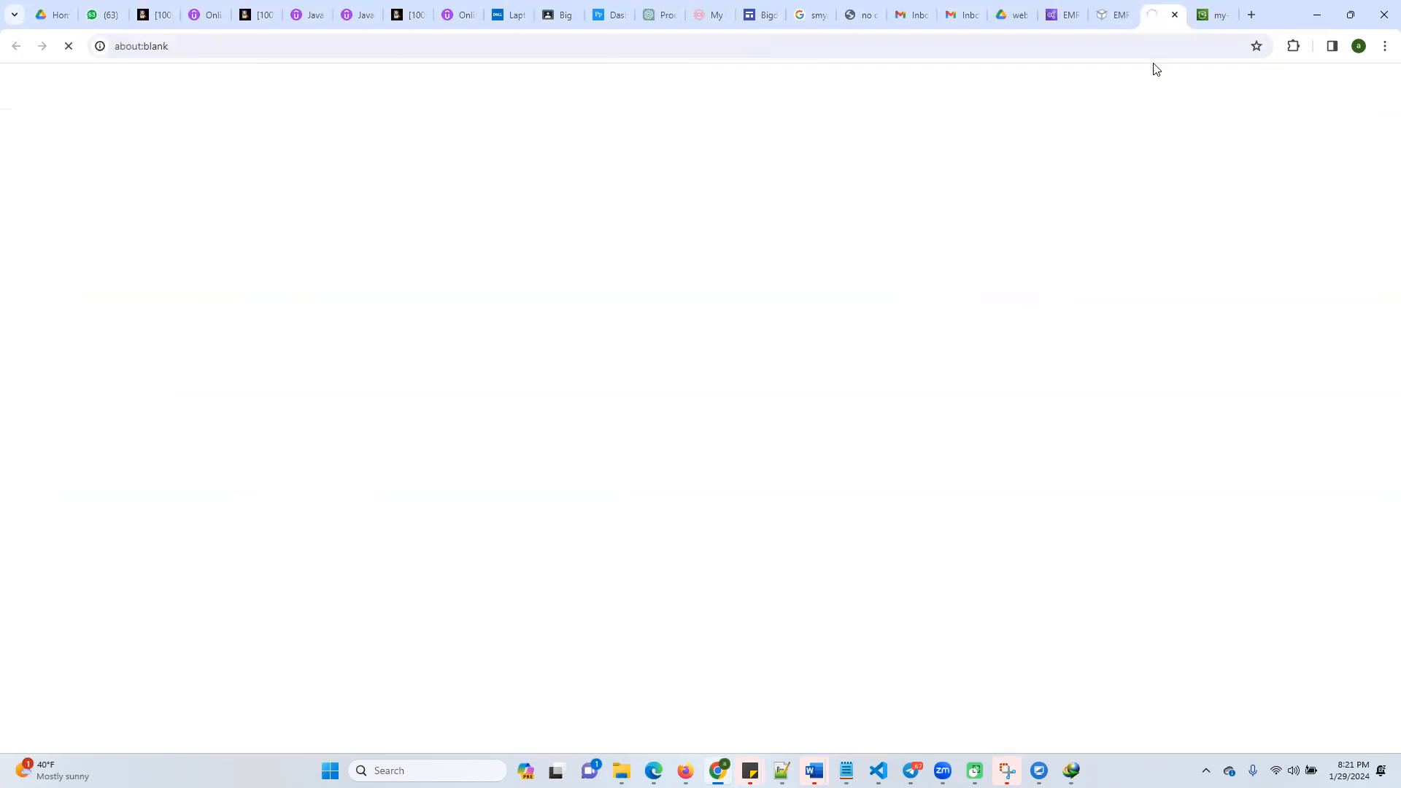
Refresh the My_First_Application job runs list to recheck mysparkapp, and view the opened stdout log page
left_click(1114, 17)
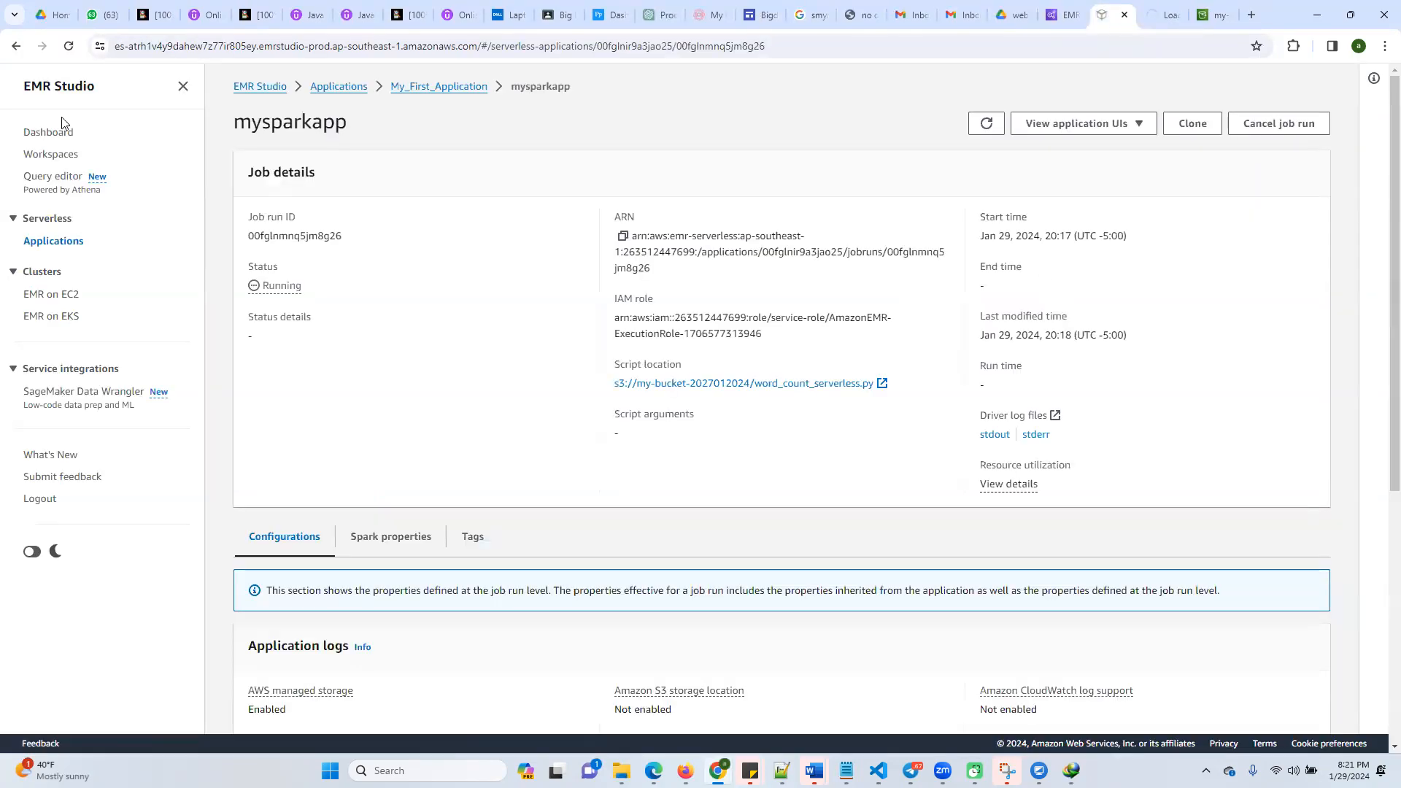
left_click(446, 87)
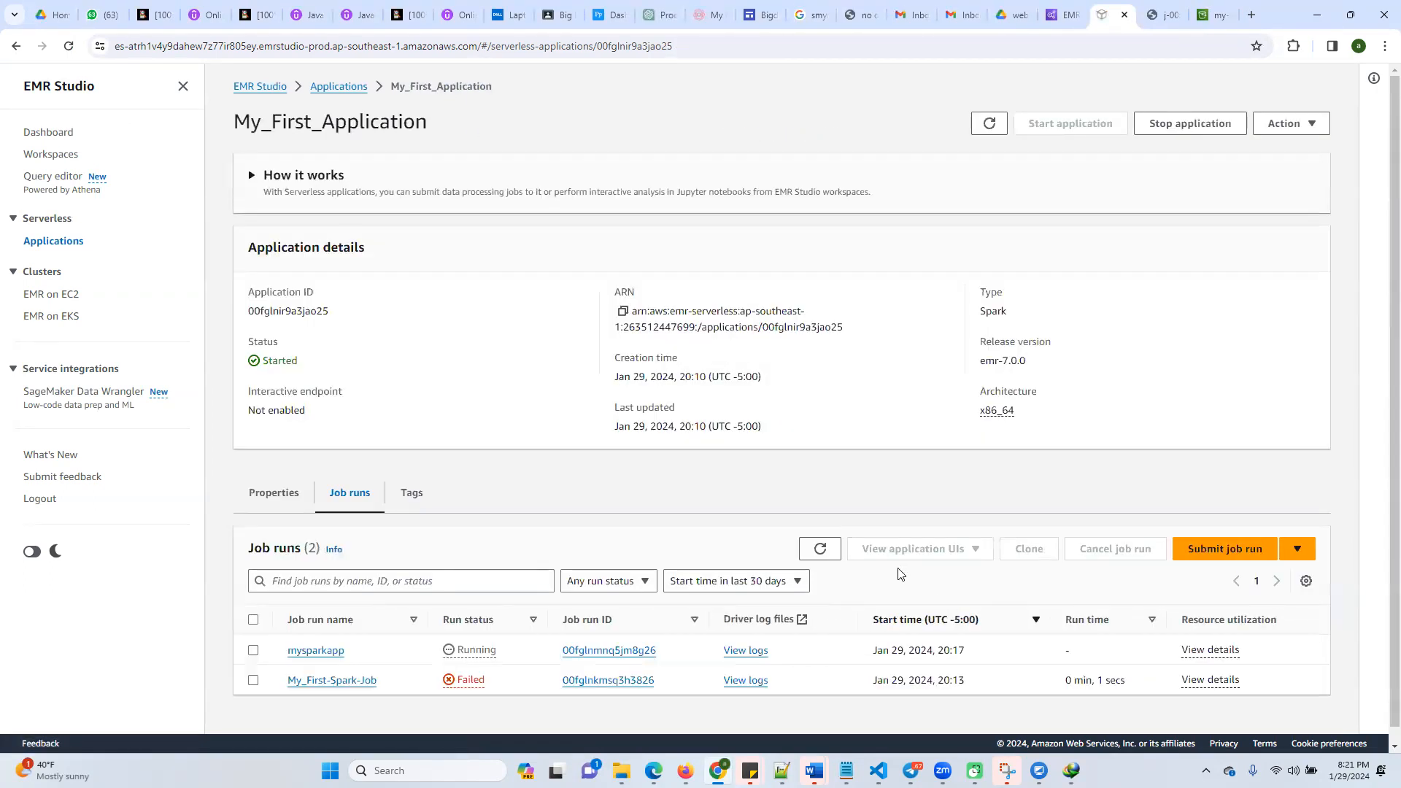
left_click(819, 552)
left_click(819, 551)
left_click(819, 551)
left_click(819, 550)
left_click(1170, 18)
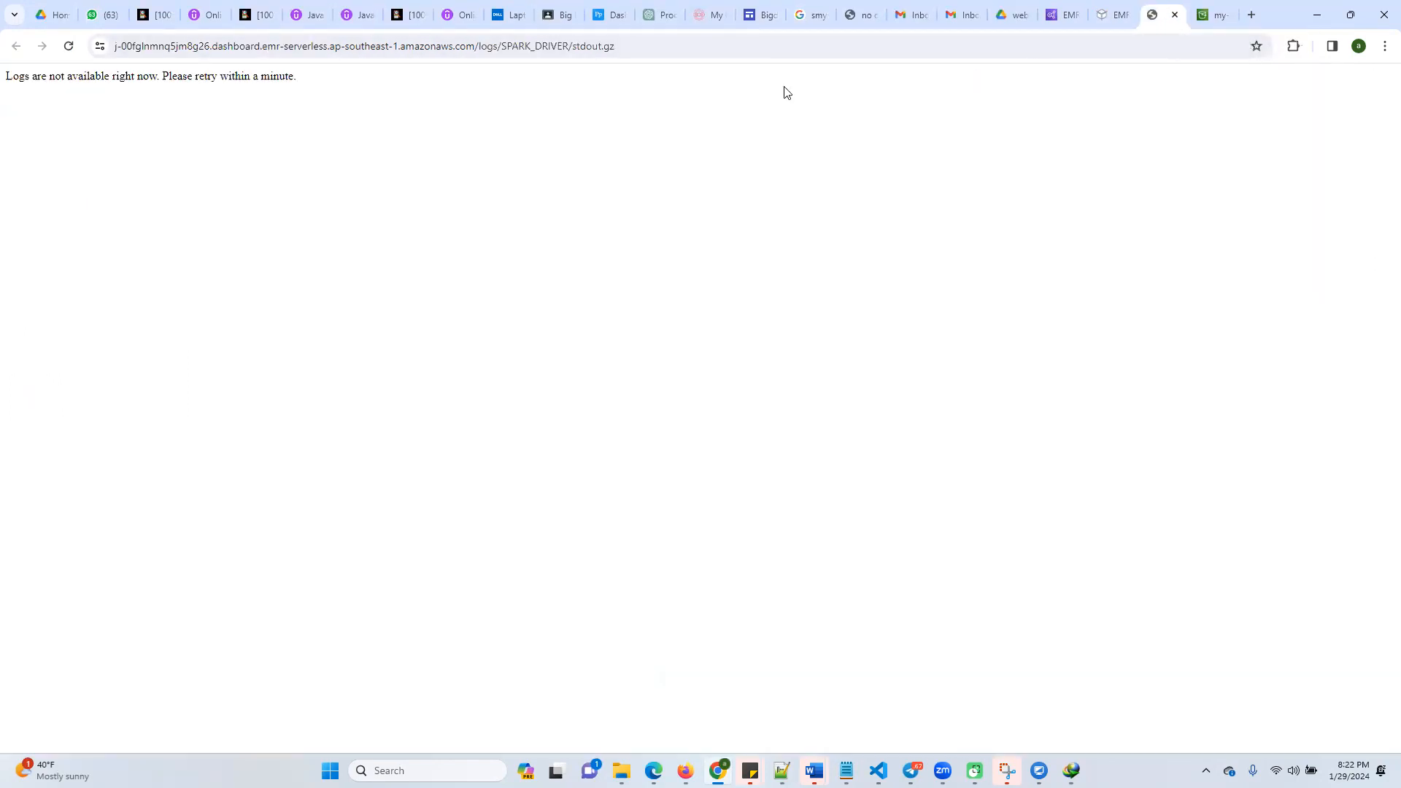
Reload the stdout driver log page and close it to return to EMR Studio
left_click(510, 51)
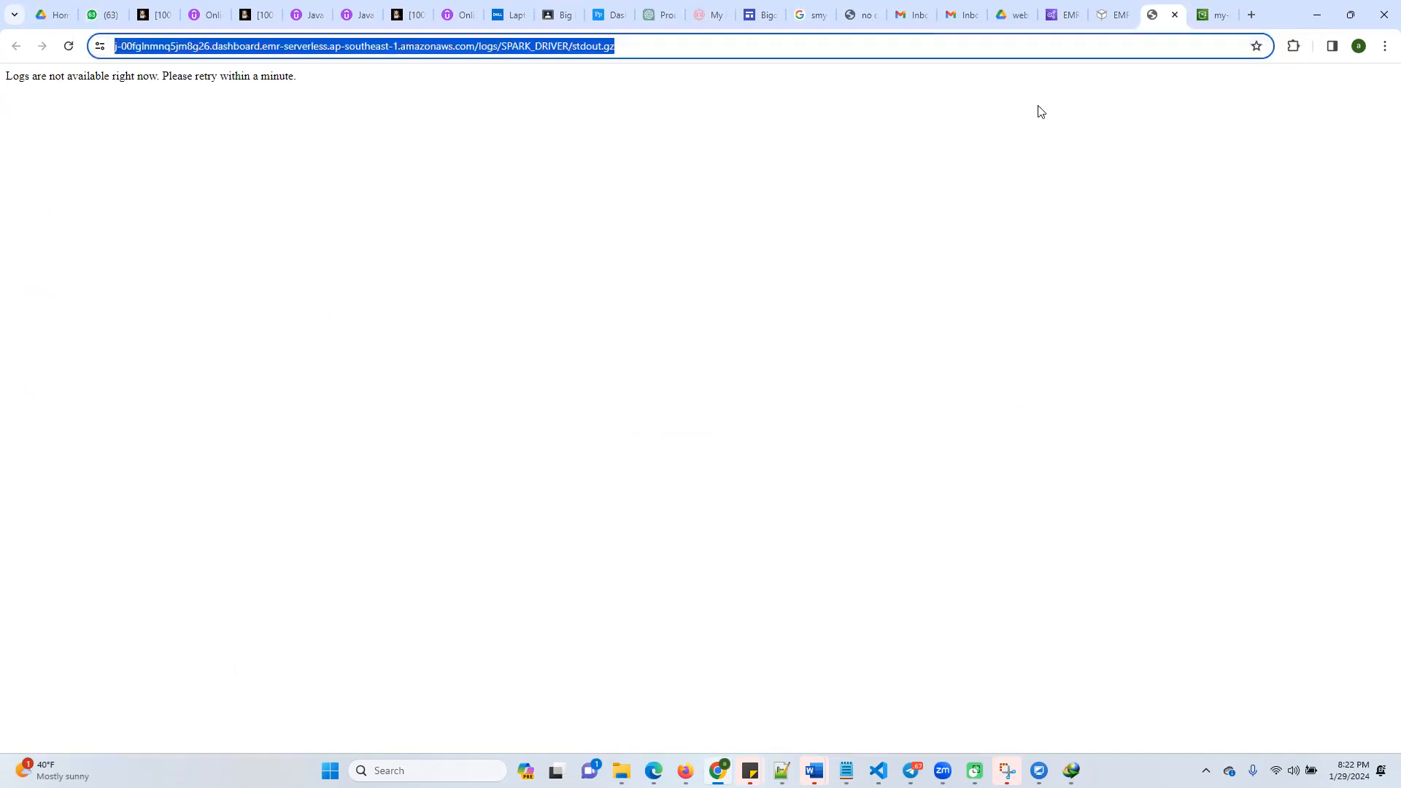
key("Return")
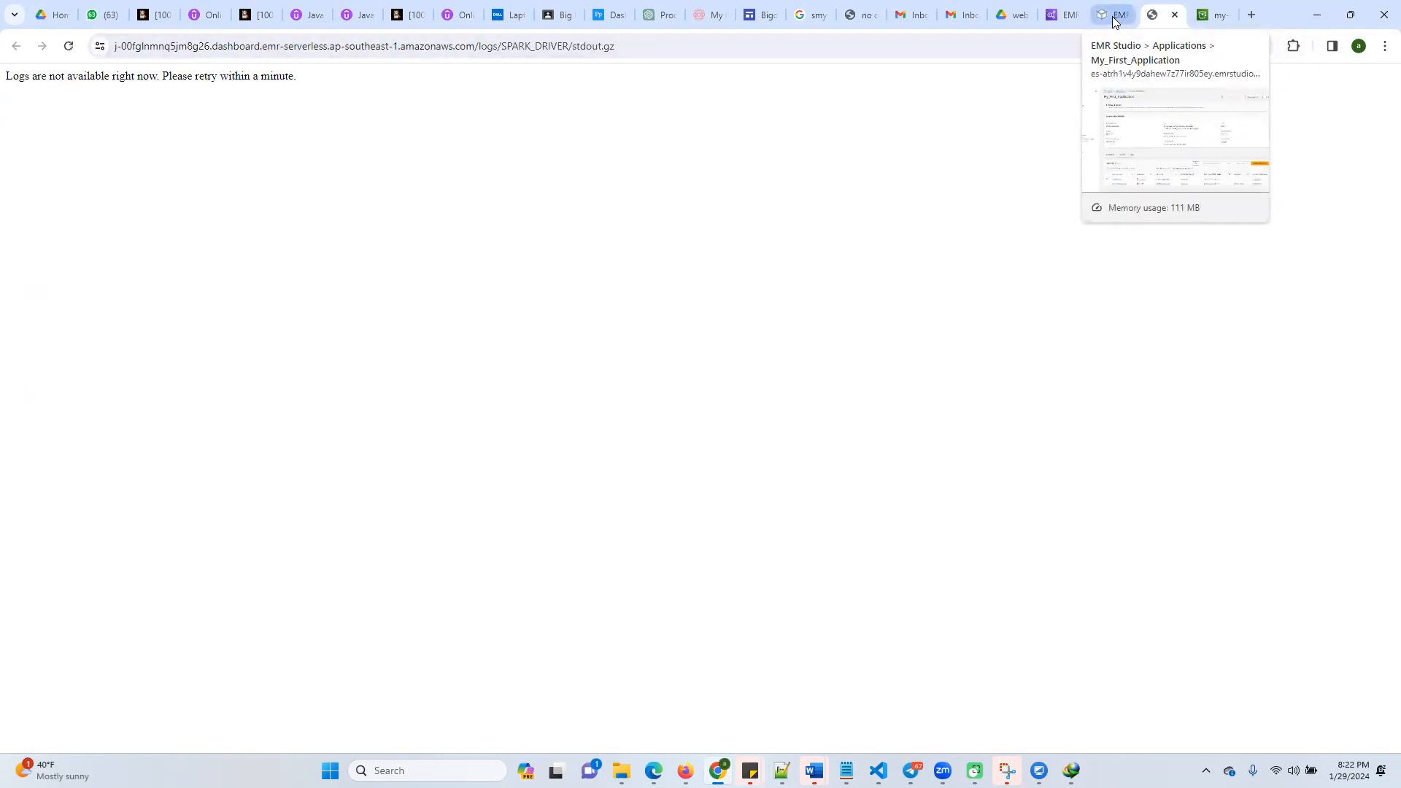
left_click(1174, 14)
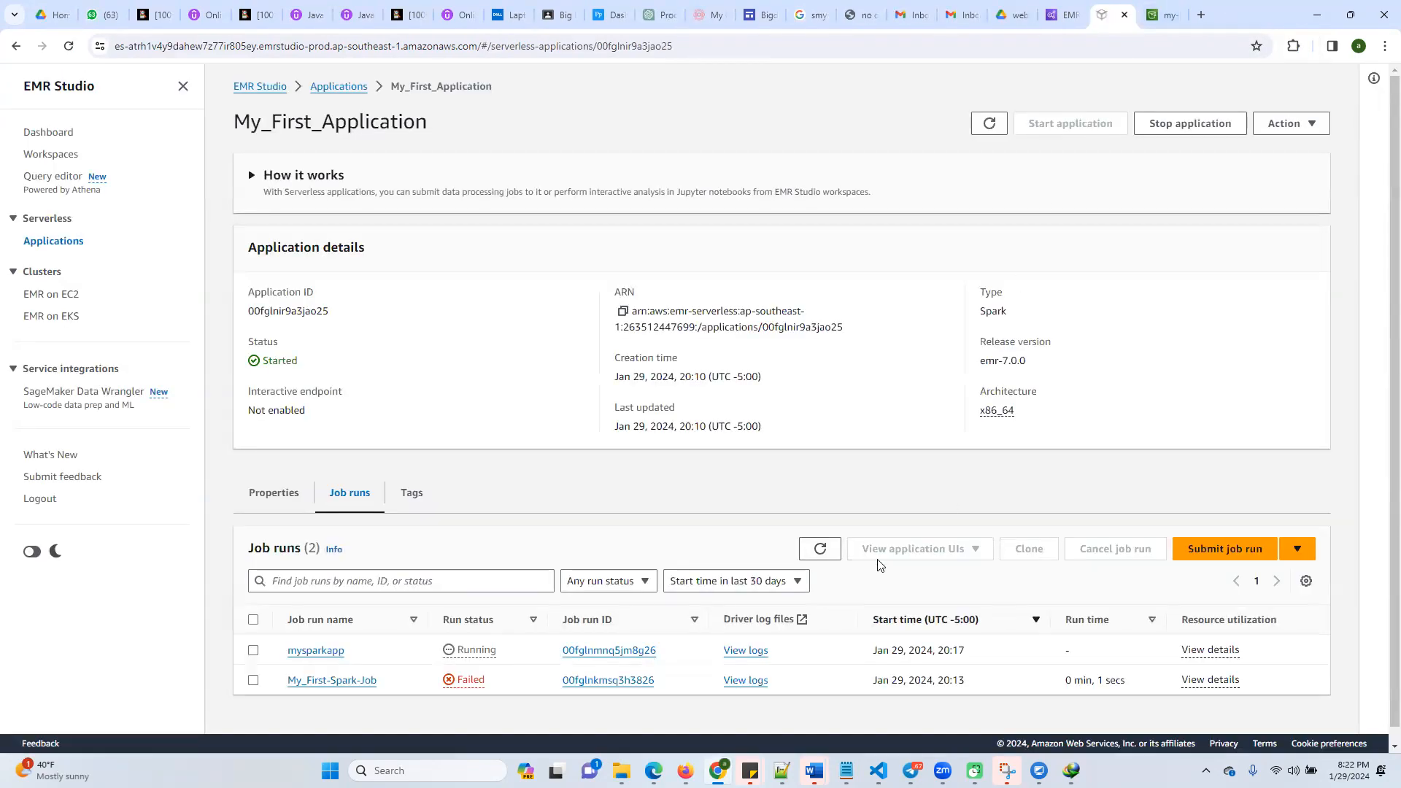
Refresh the job runs and application details, and try to view the driver logs of My_First-Spark-Job
left_click(818, 552)
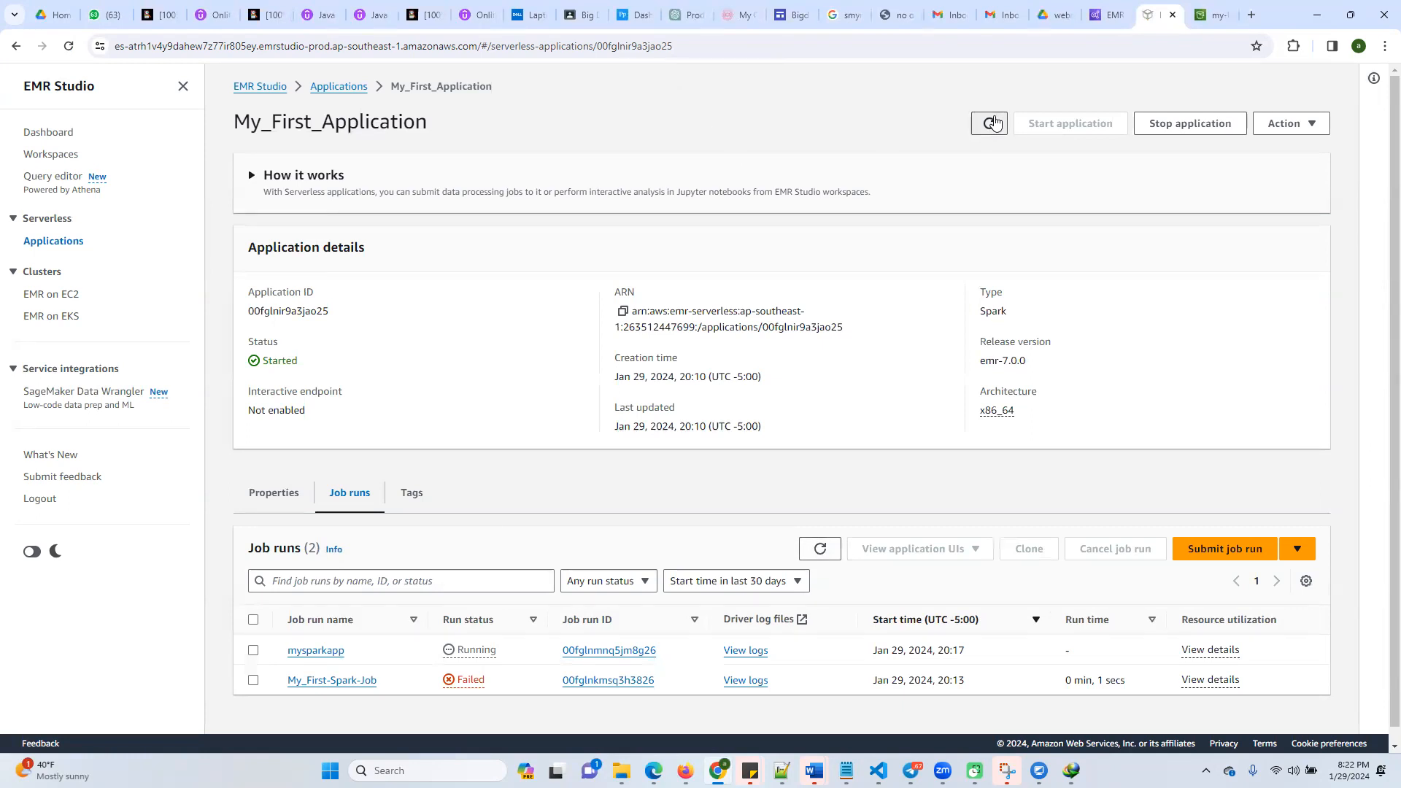
left_click(992, 122)
left_click(748, 690)
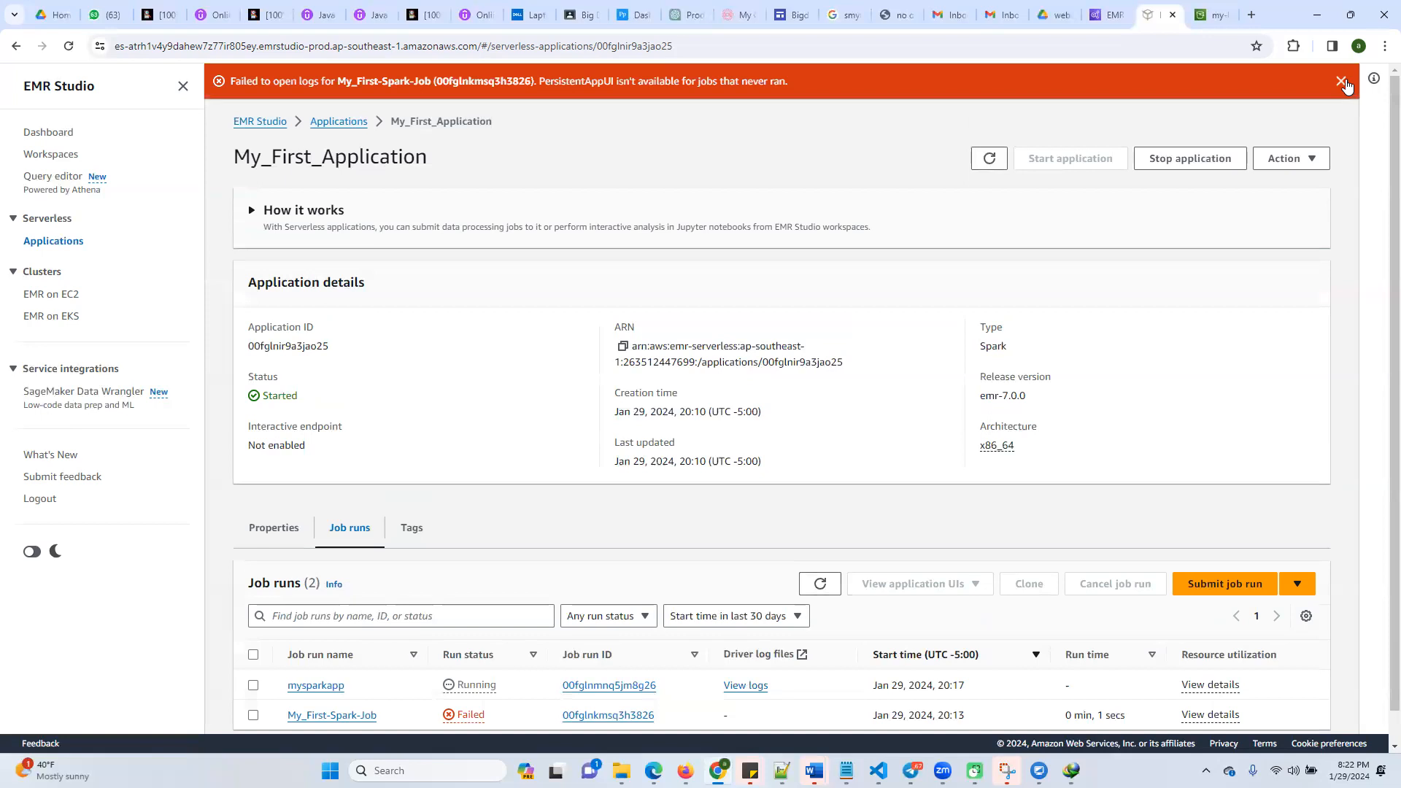
left_click(1341, 81)
Download the stderr driver log of mysparkapp as stderr_5.gz into C:\intensivecloud\projectpro
left_click(745, 653)
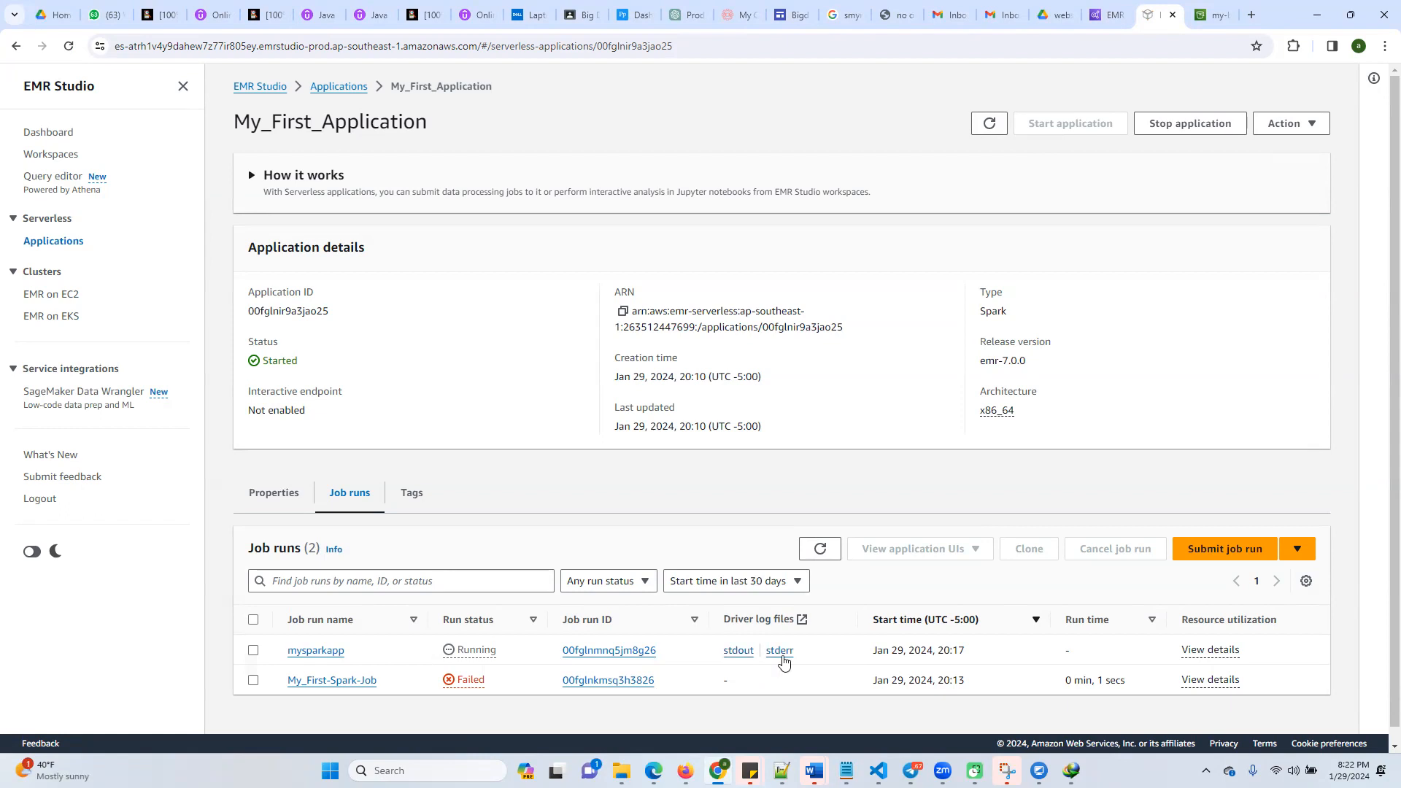
left_click(791, 653)
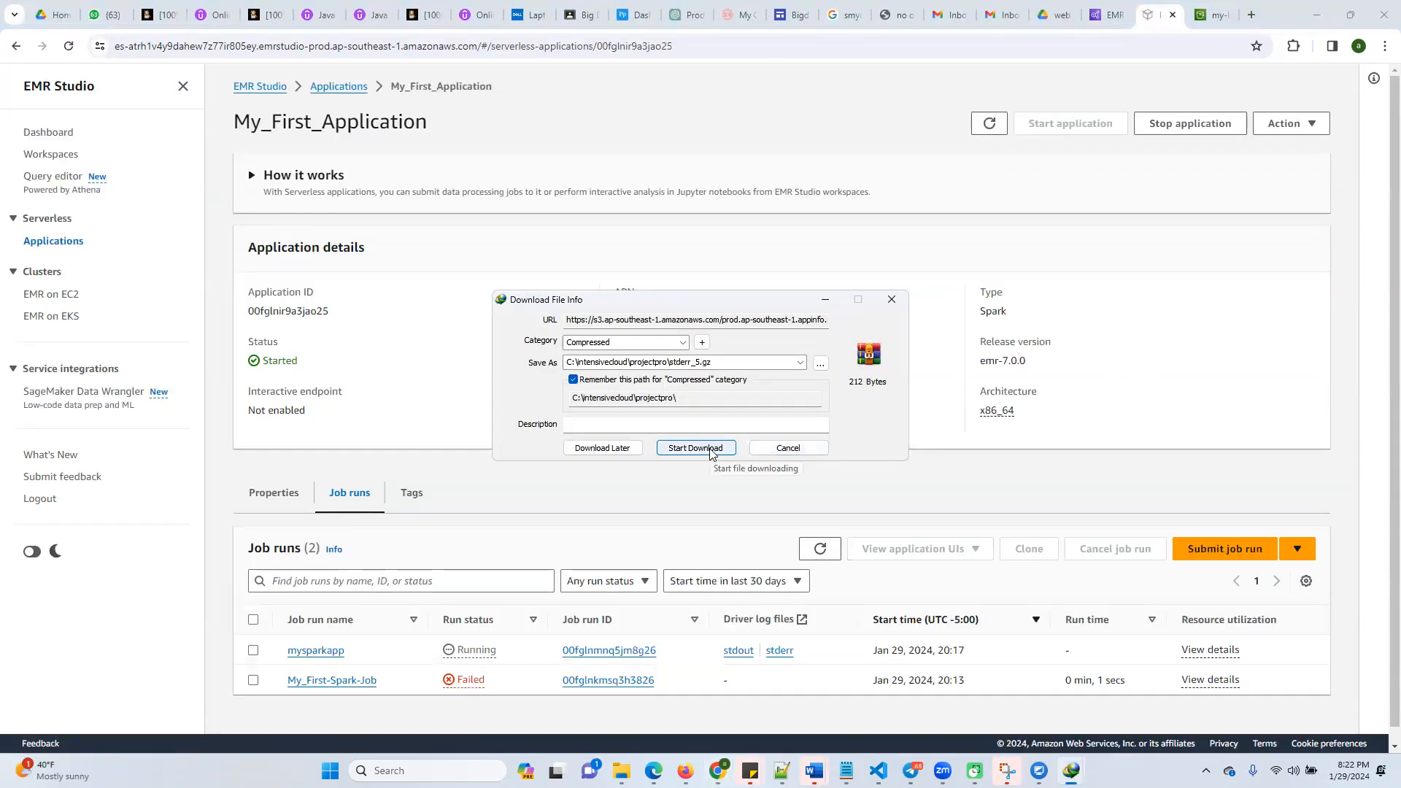
left_click(710, 452)
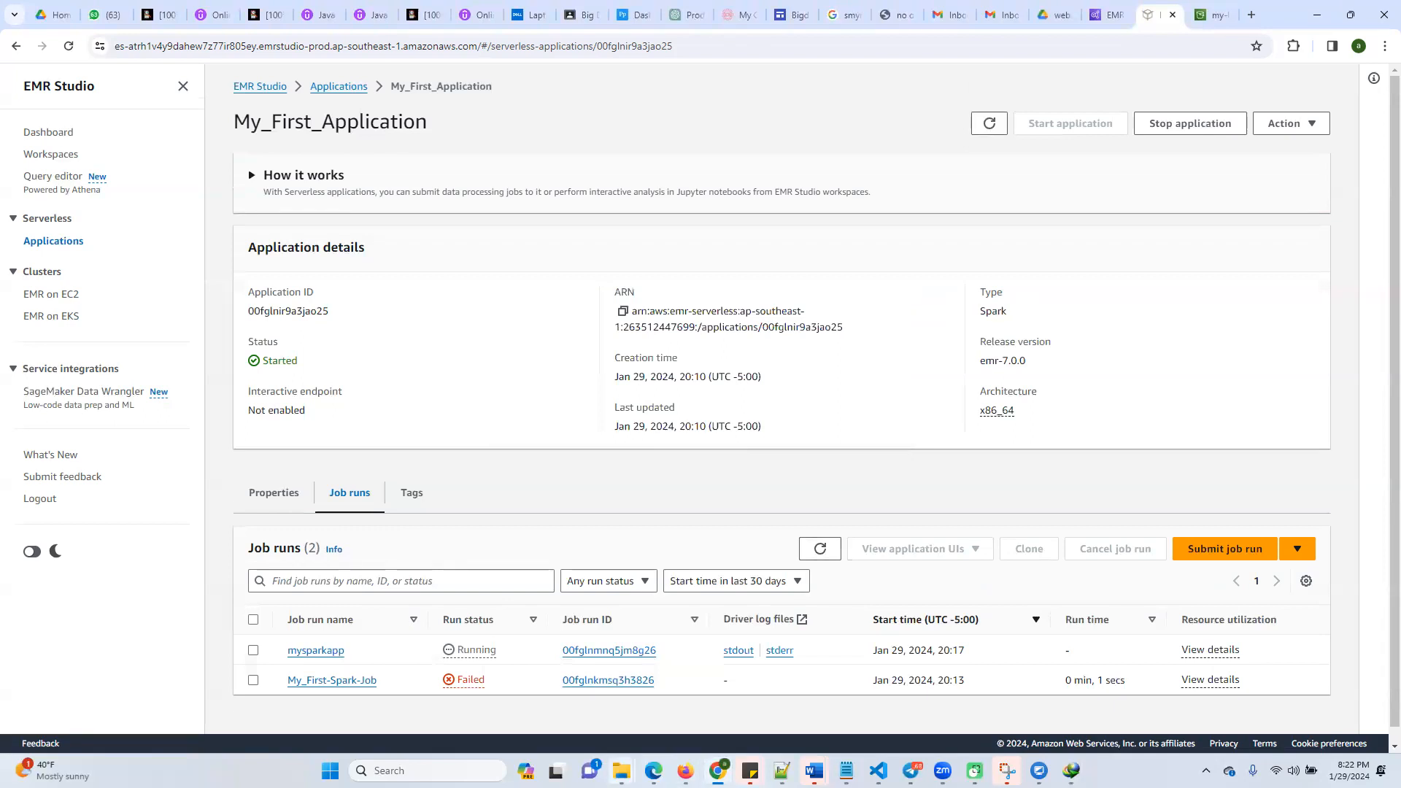
Go to the projectpro folder in File Explorer and extract the stderr_5 archive into its own folder
mouse_move(621, 770)
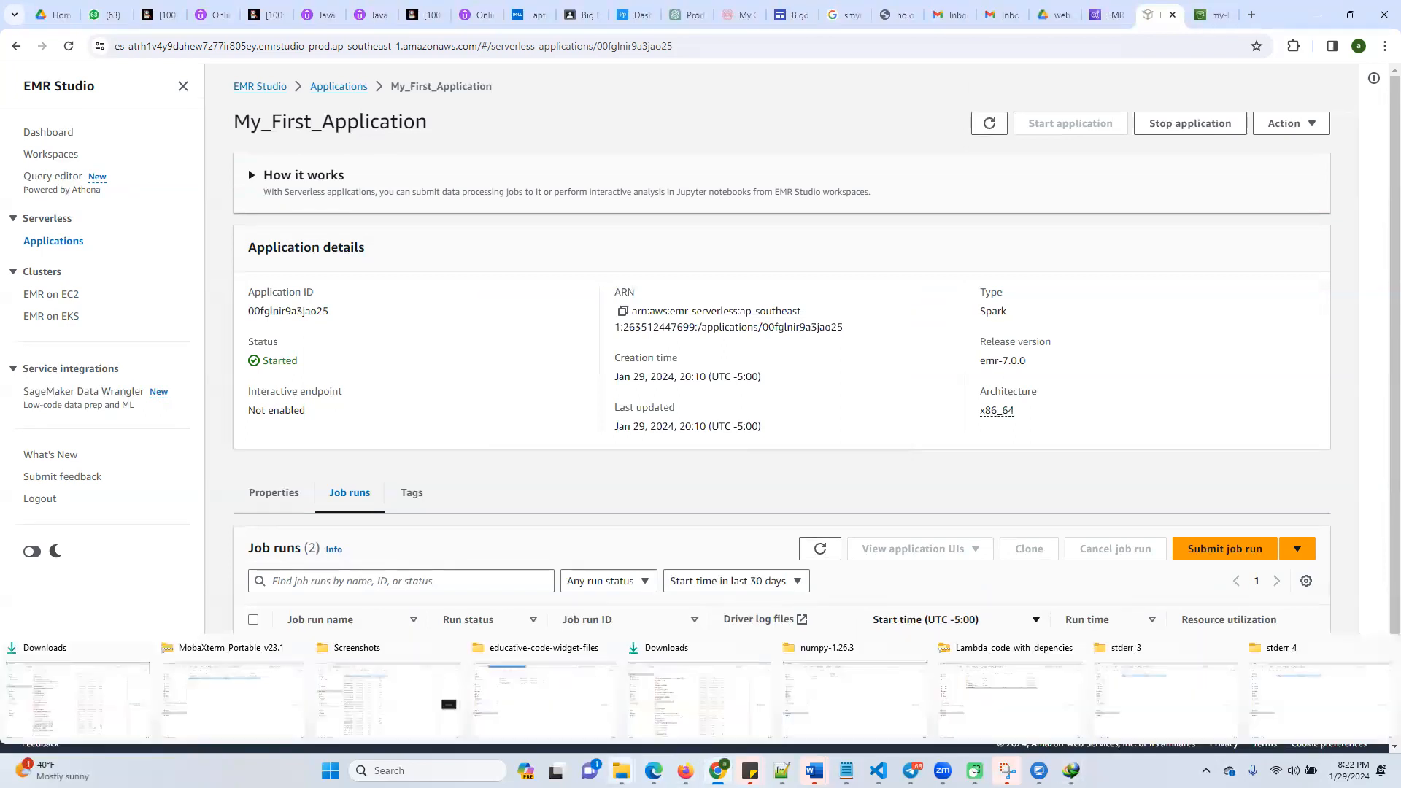
left_click(1206, 695)
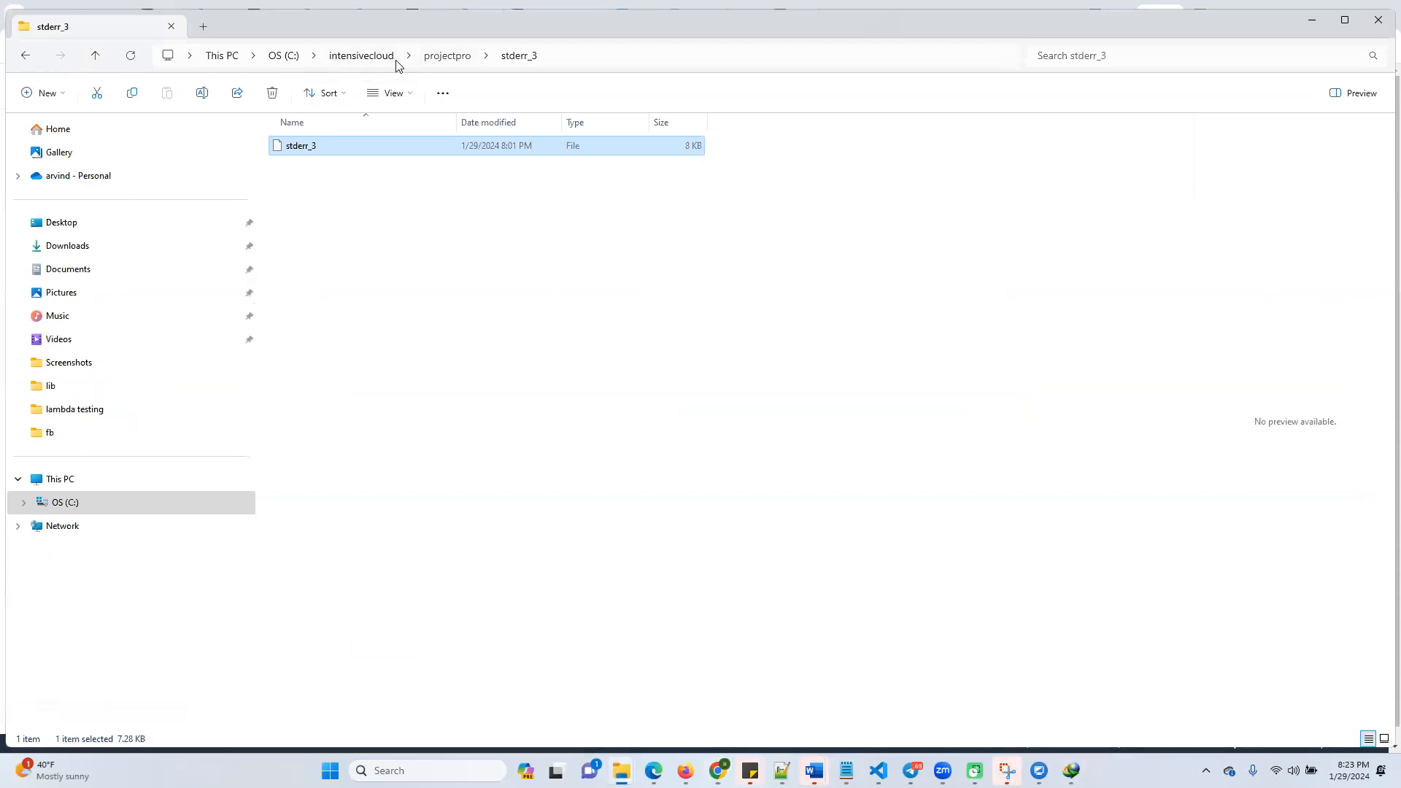
left_click(447, 56)
left_click(314, 600)
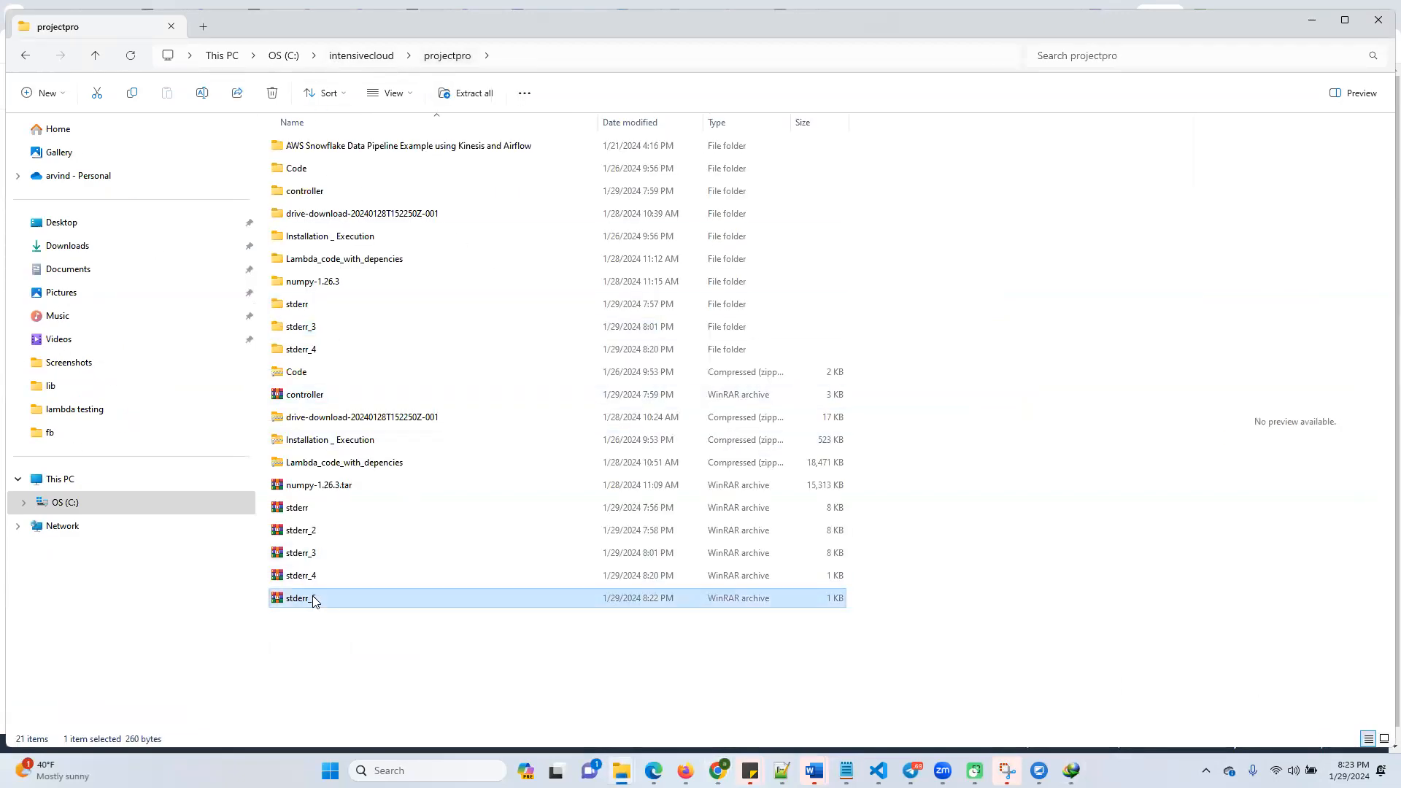
right_click(314, 601)
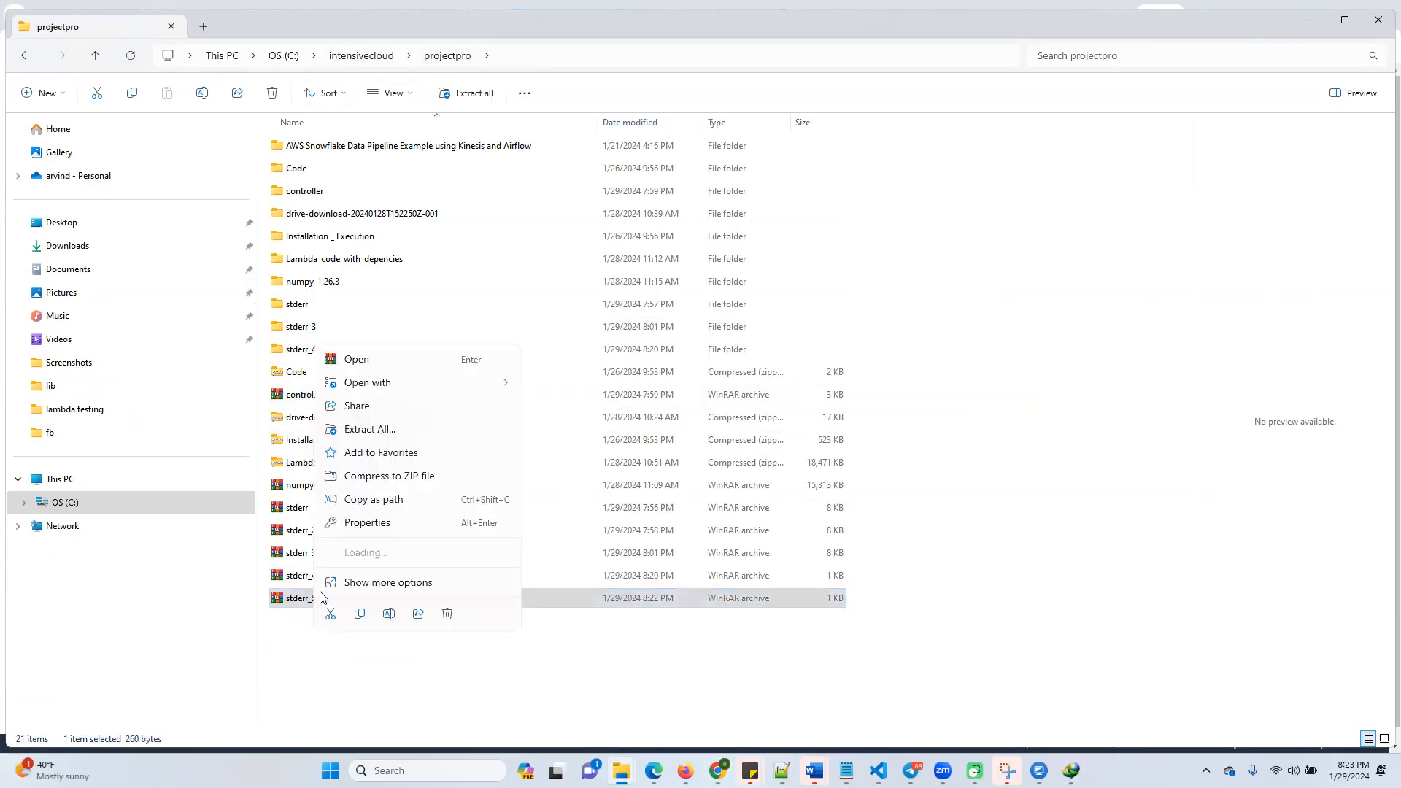
left_click(373, 430)
left_click(832, 524)
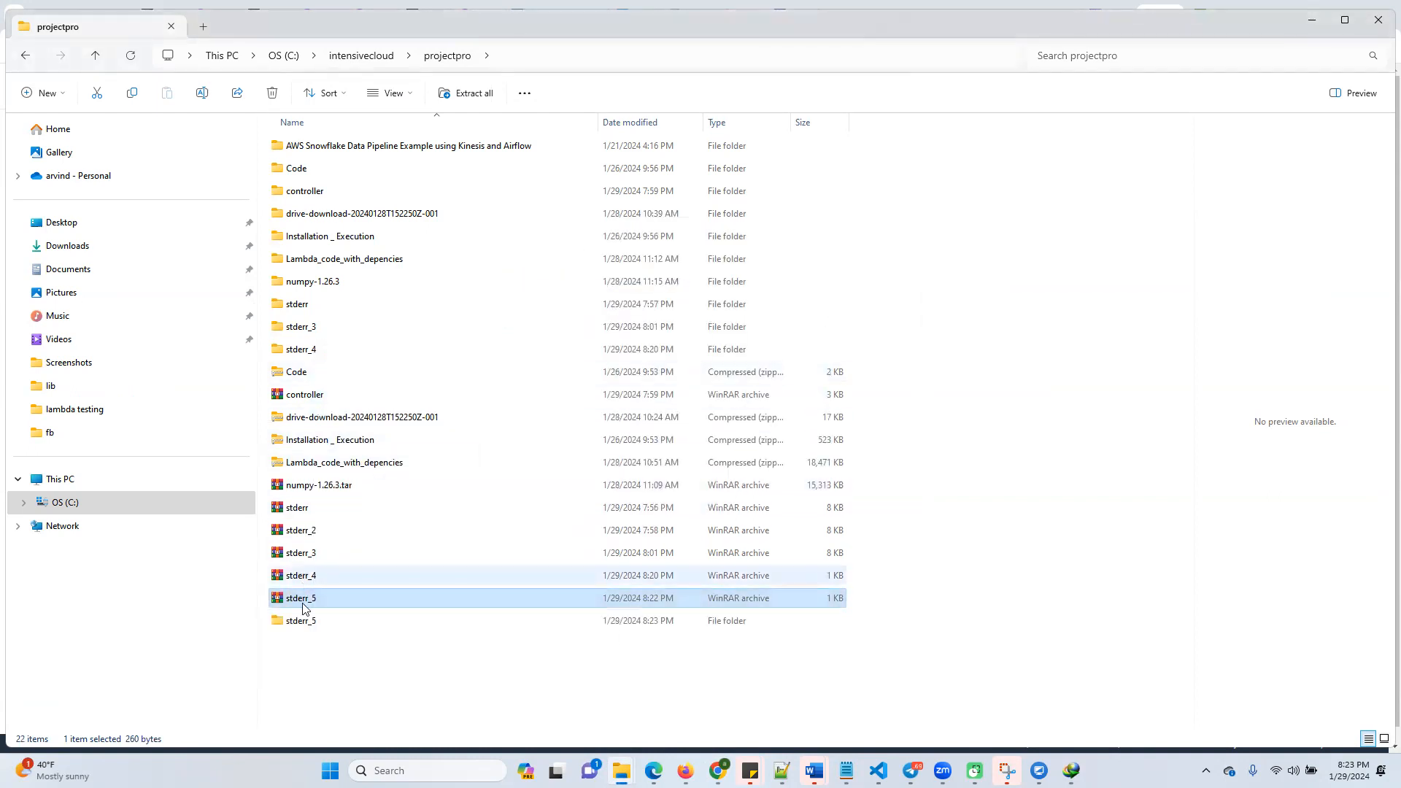
Open the extracted stderr_5 file in Notepad, examine its content, and minimize the Notepad and folder windows
double_click(306, 621)
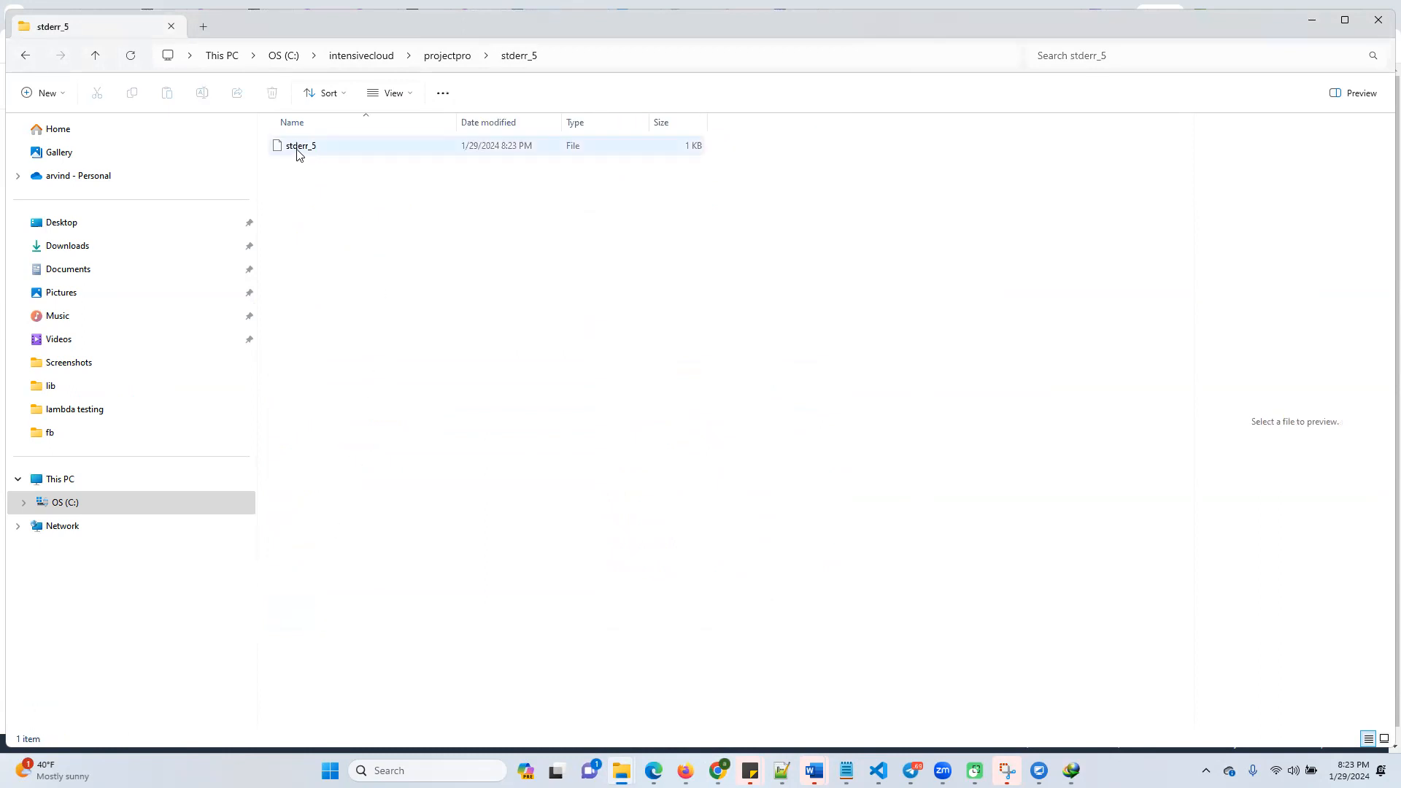
left_click(298, 147)
right_click(298, 149)
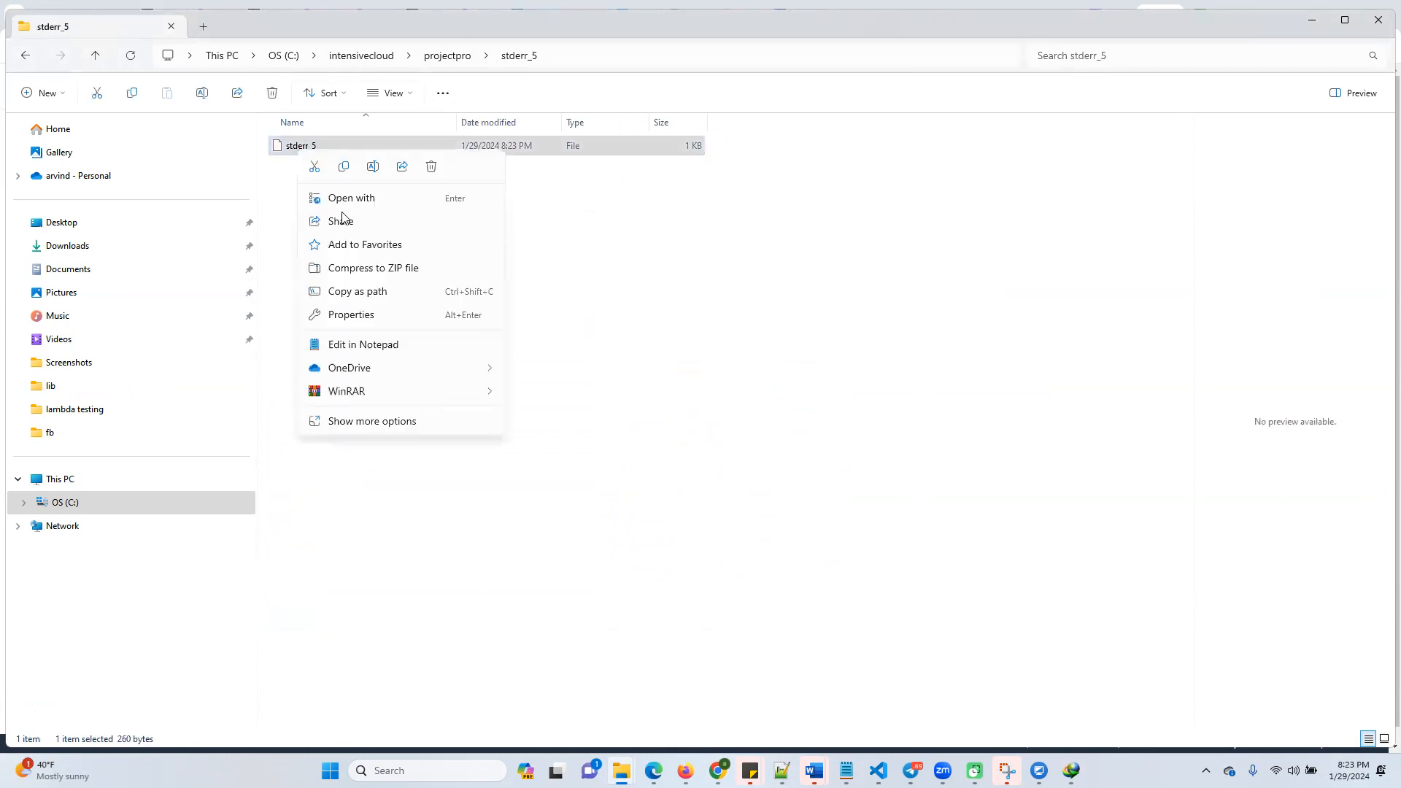
left_click(333, 349)
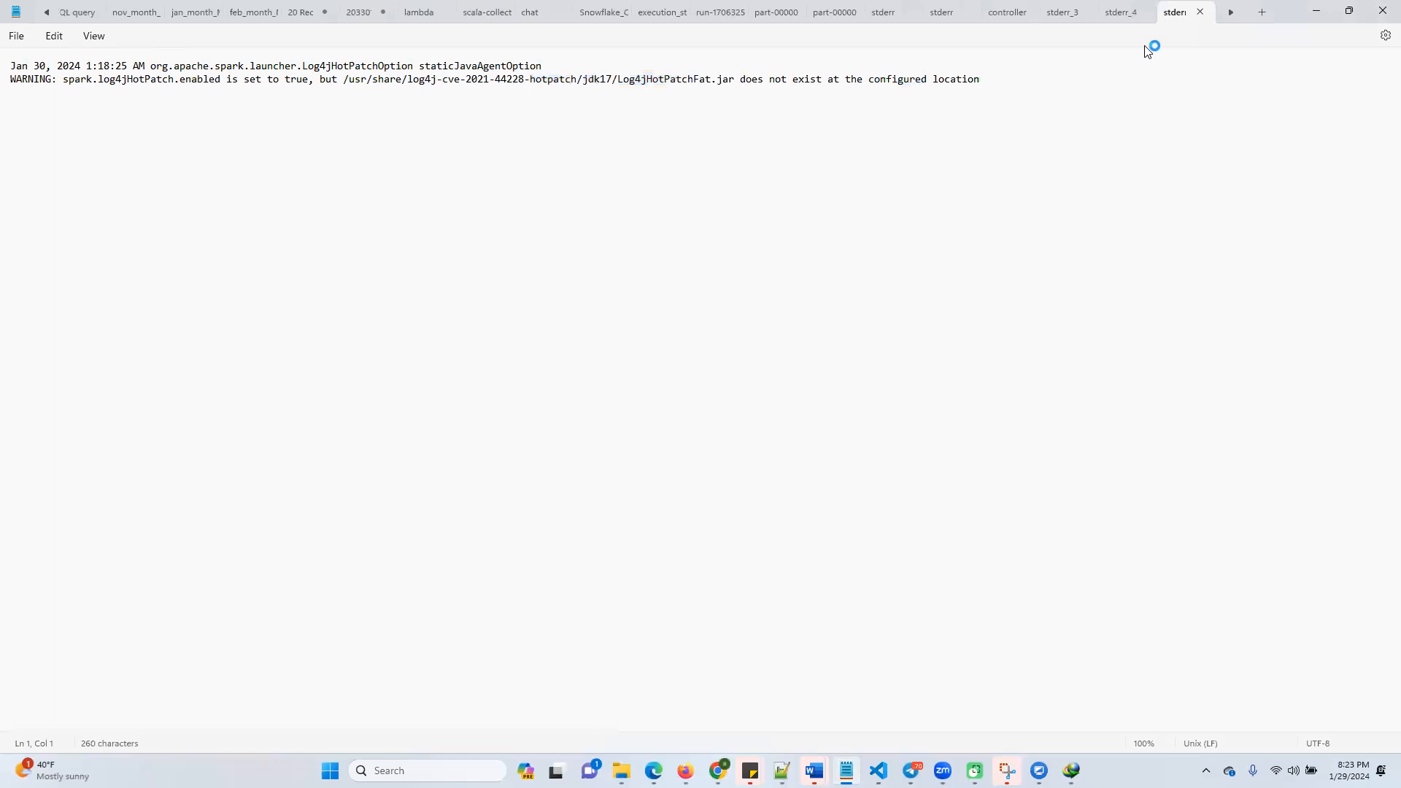
left_click(1317, 10)
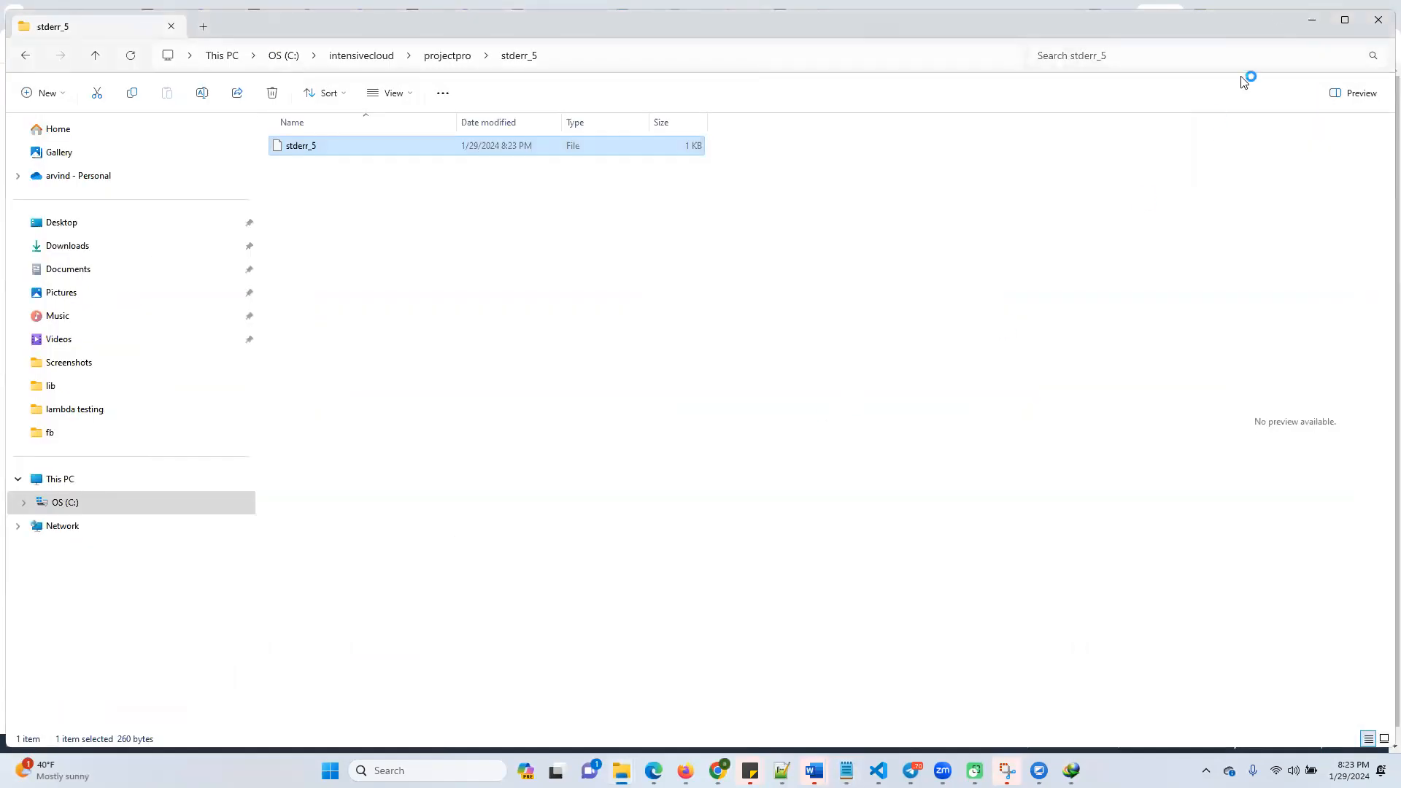
left_click(1311, 20)
Refresh the job runs list and the My_First_Application details to check mysparkapp
left_click(819, 550)
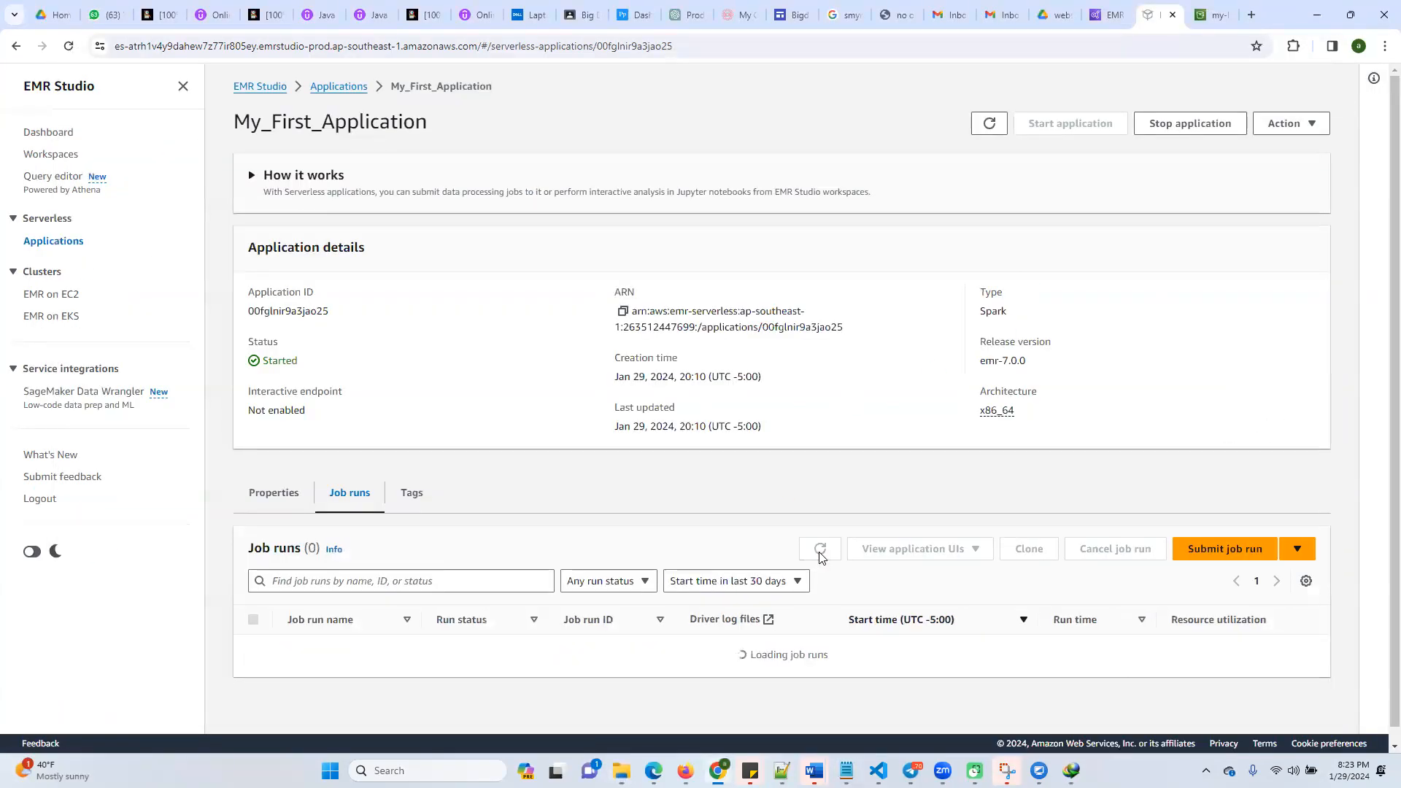
left_click(820, 556)
left_click(821, 557)
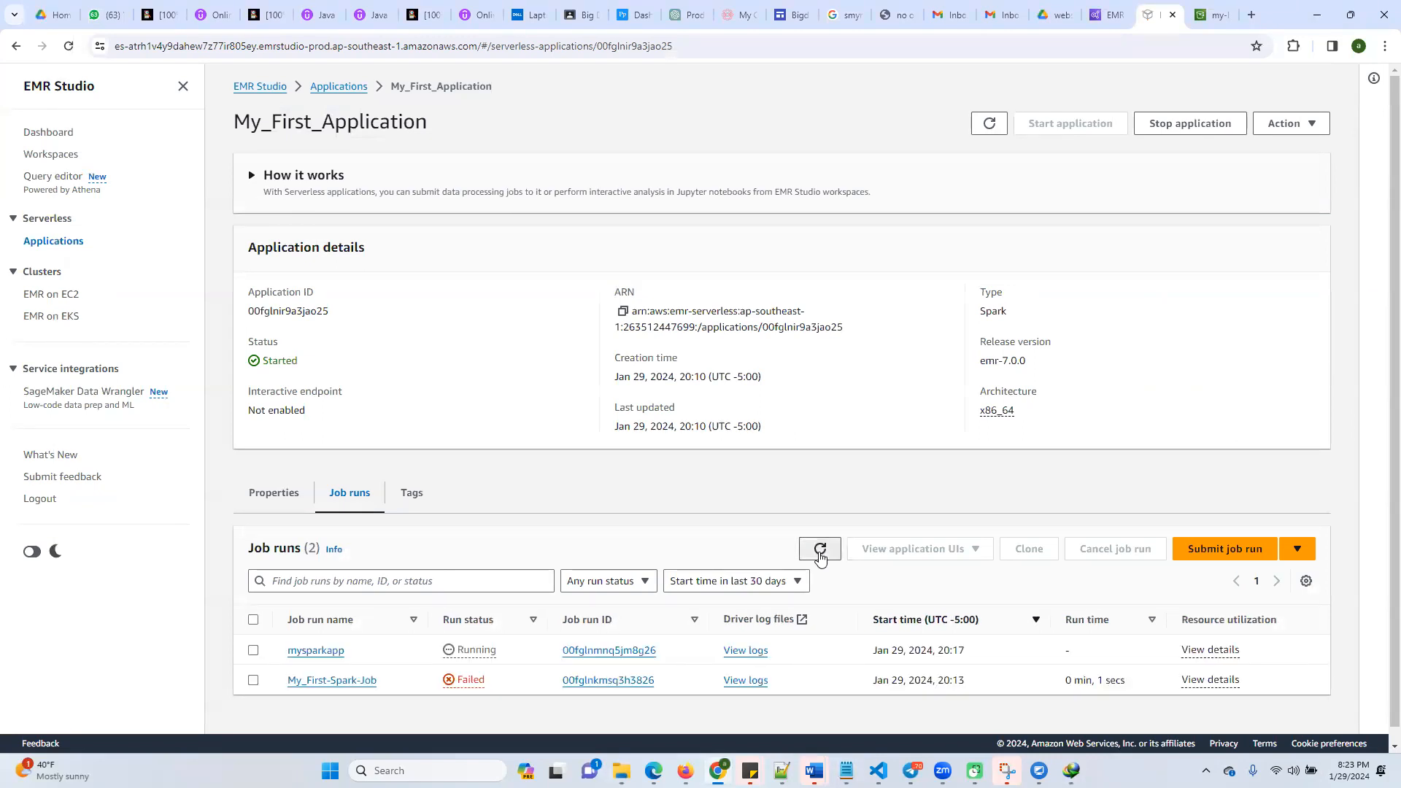
left_click(988, 125)
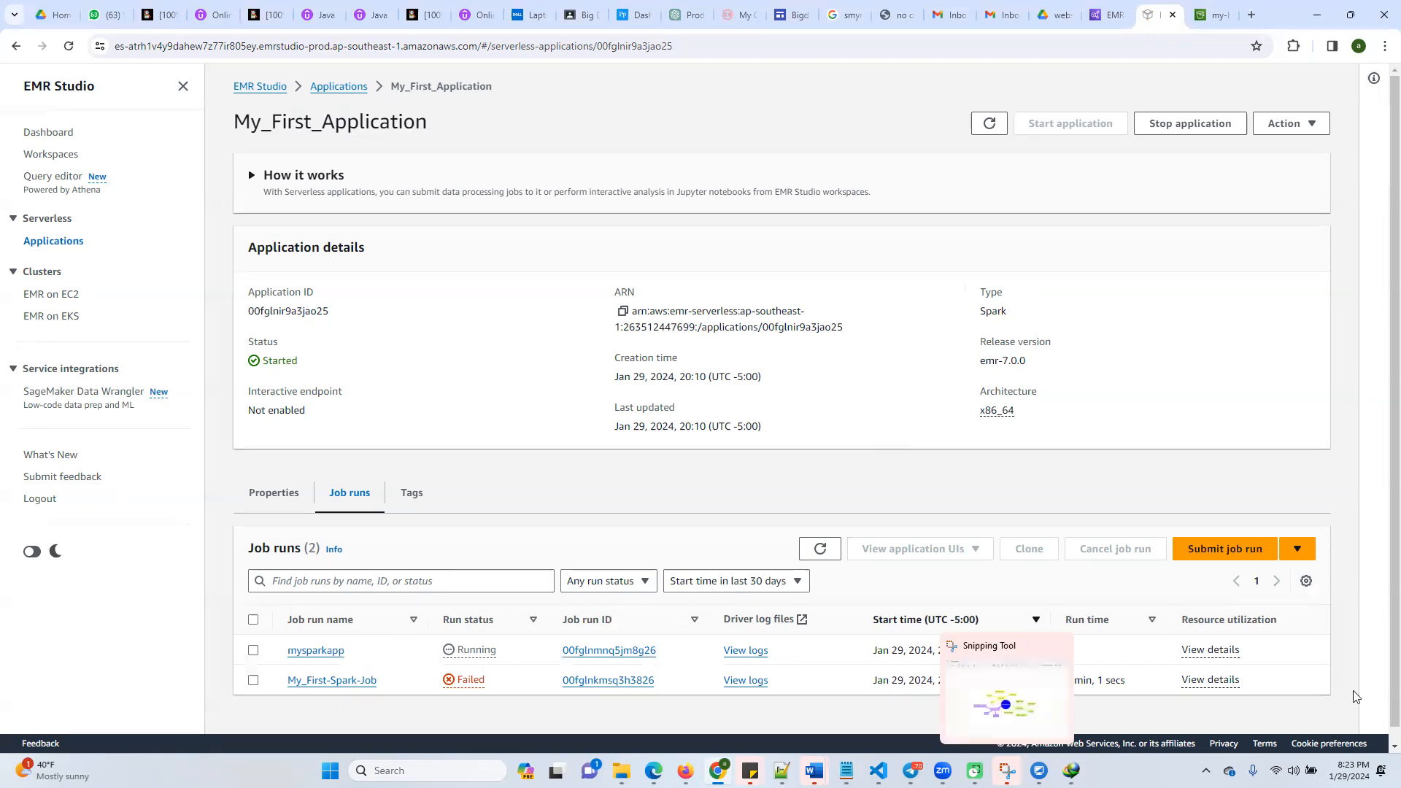
View the explanation of the mysparkapp run status and close it
left_click(1286, 548)
left_click(1249, 490)
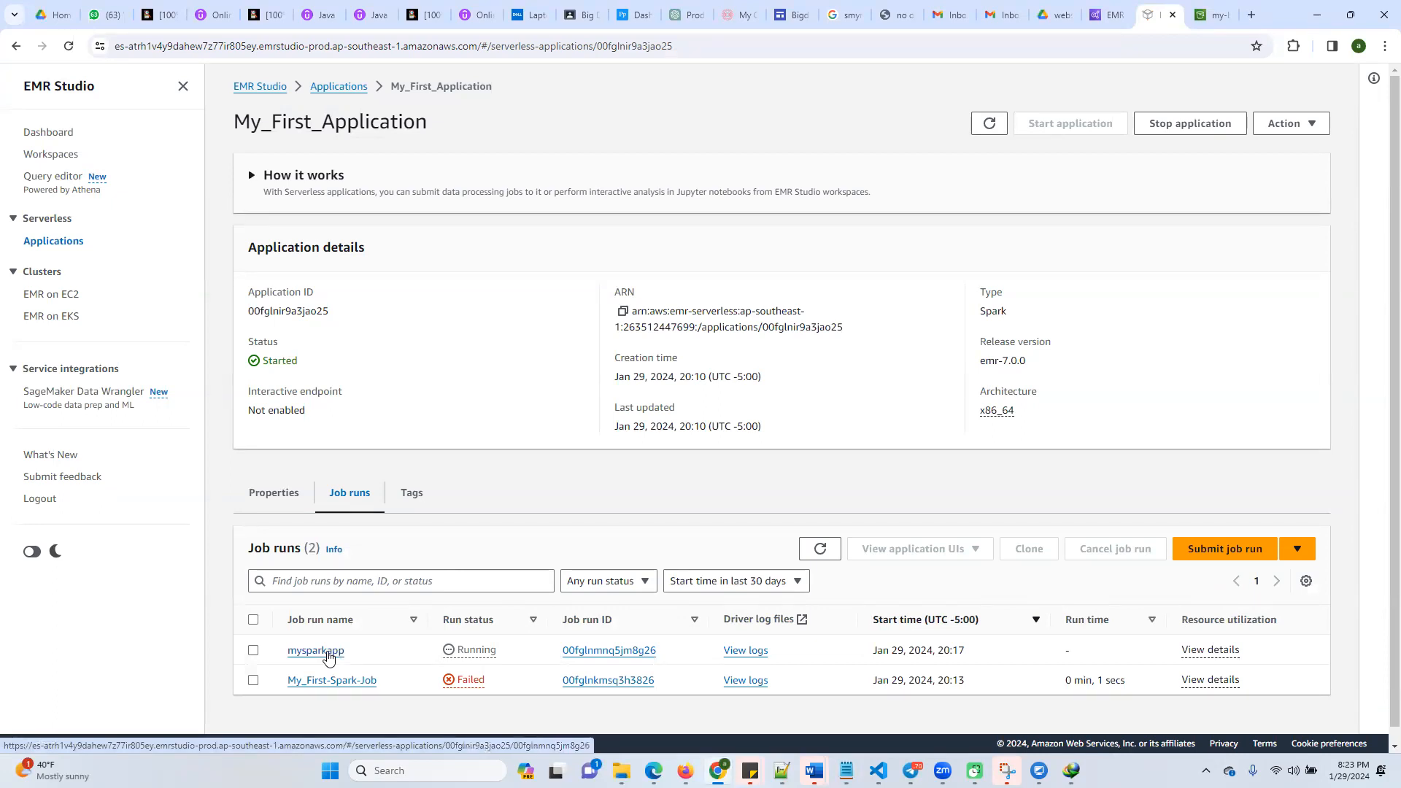
left_click(481, 654)
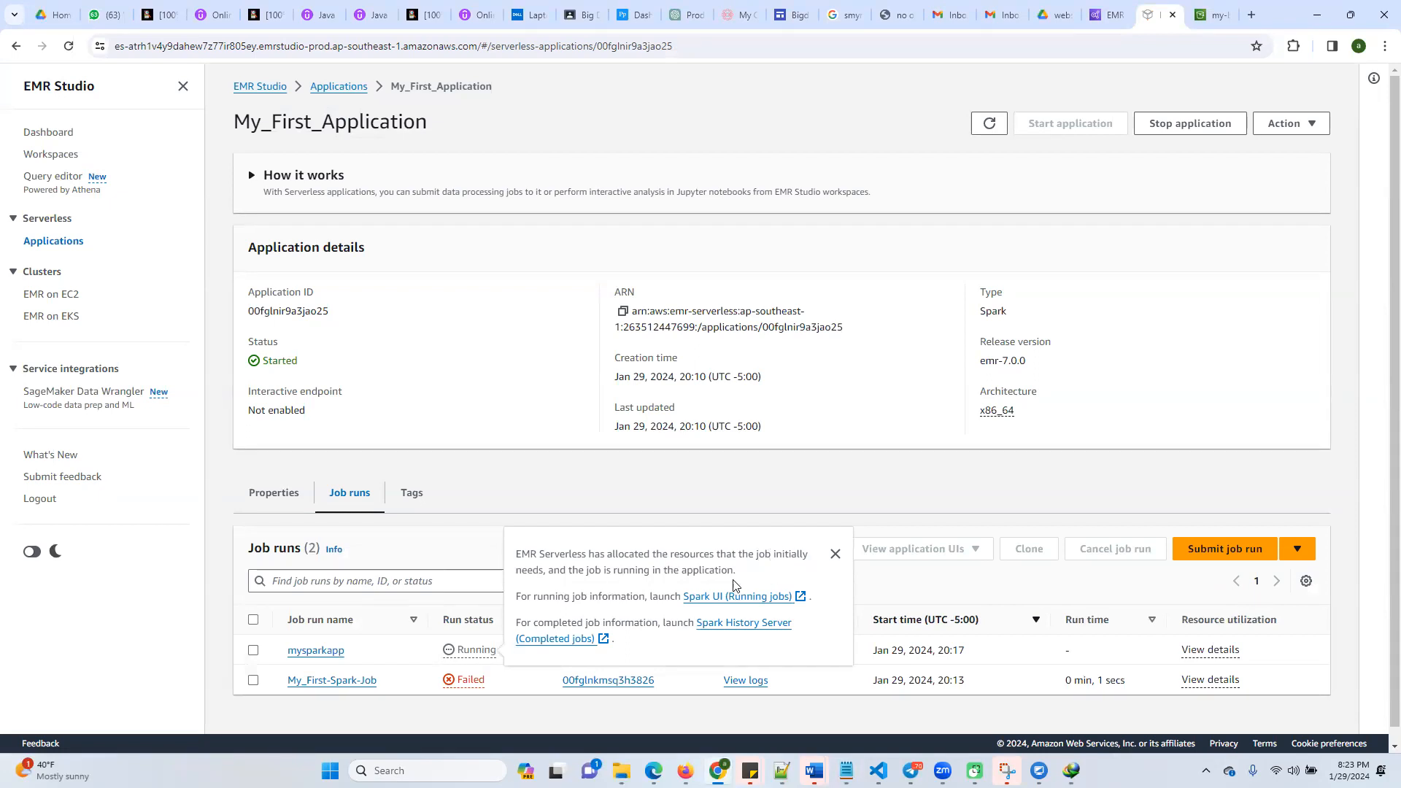
left_click(905, 588)
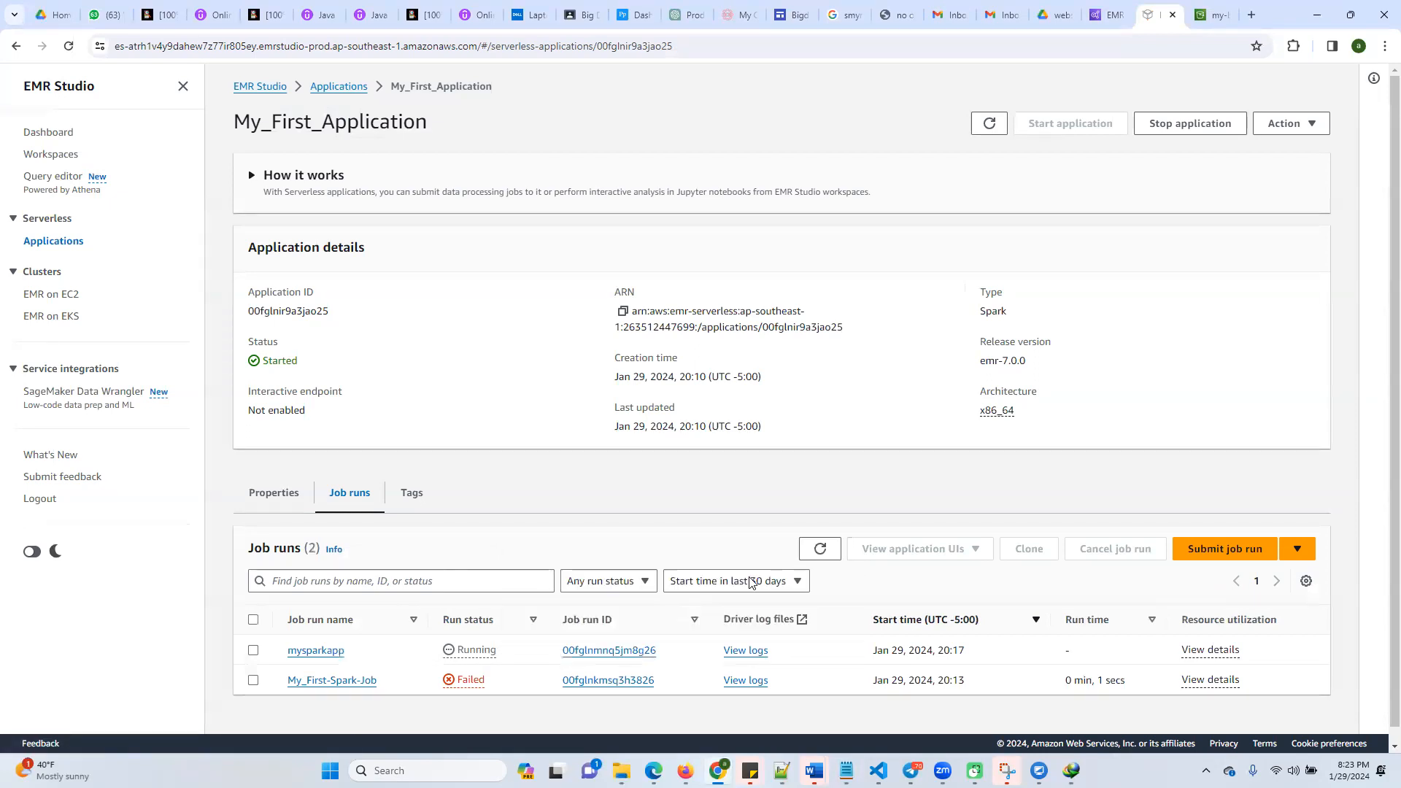
Keep refreshing the job runs list and application details to monitor the run status of mysparkapp
left_click(816, 552)
left_click(823, 552)
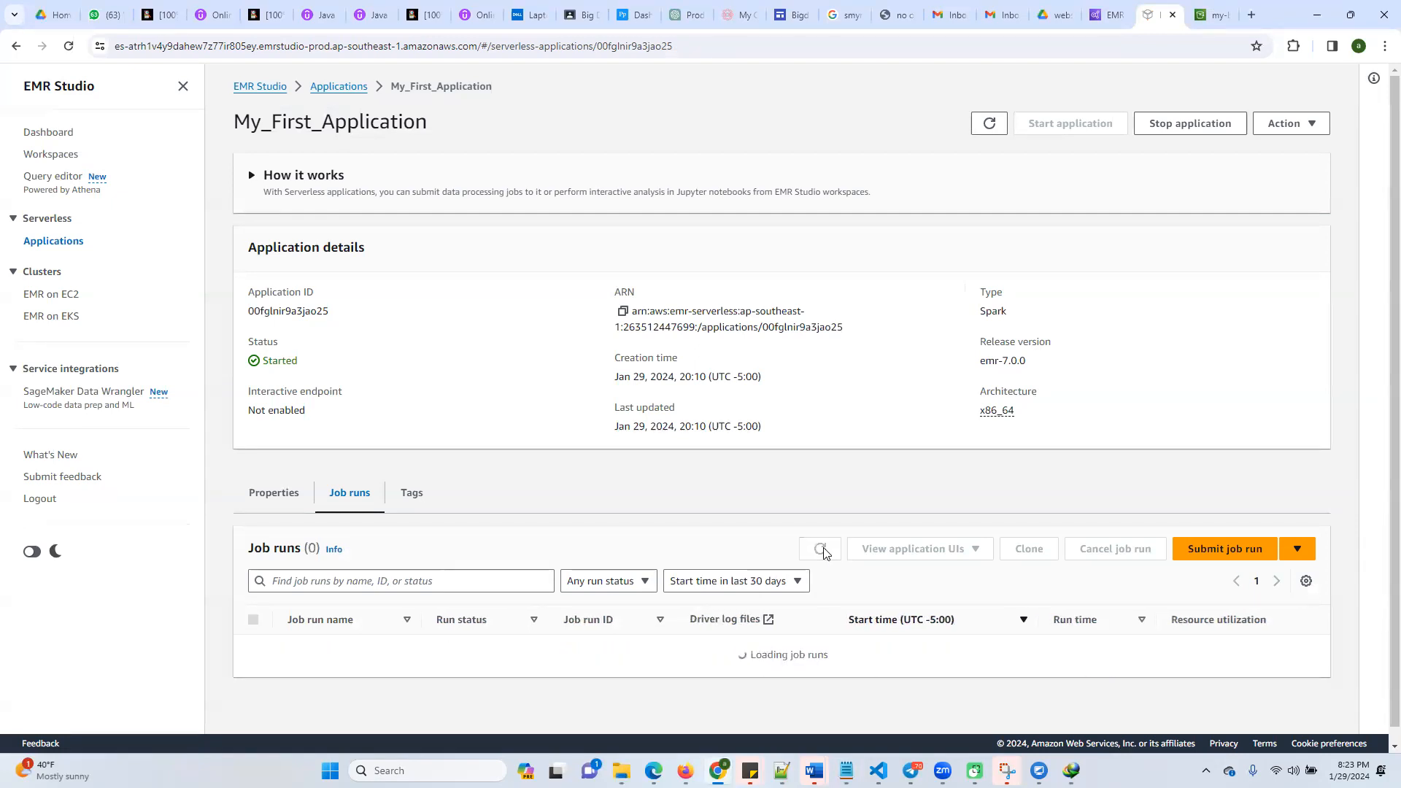
left_click(822, 552)
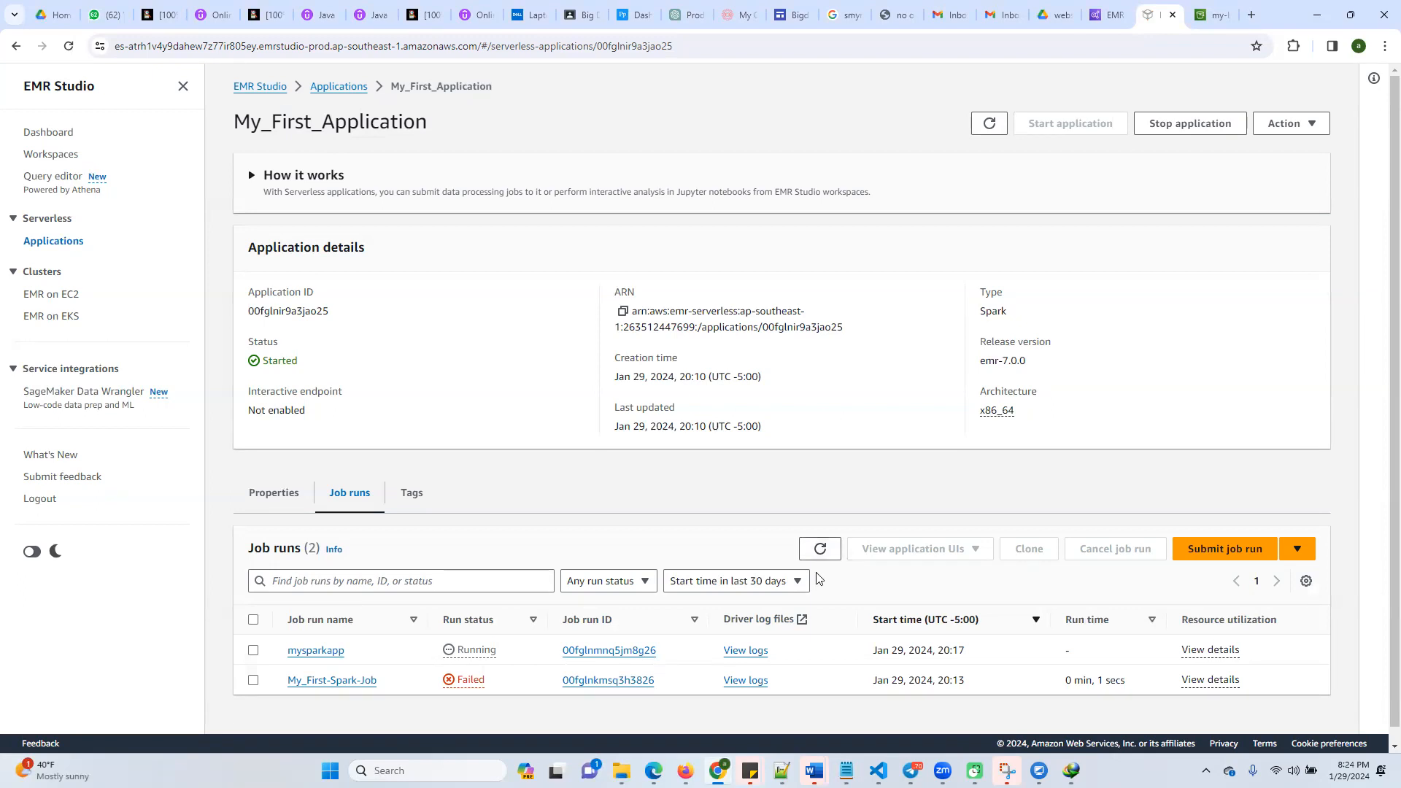
left_click(823, 553)
left_click(823, 554)
left_click(824, 554)
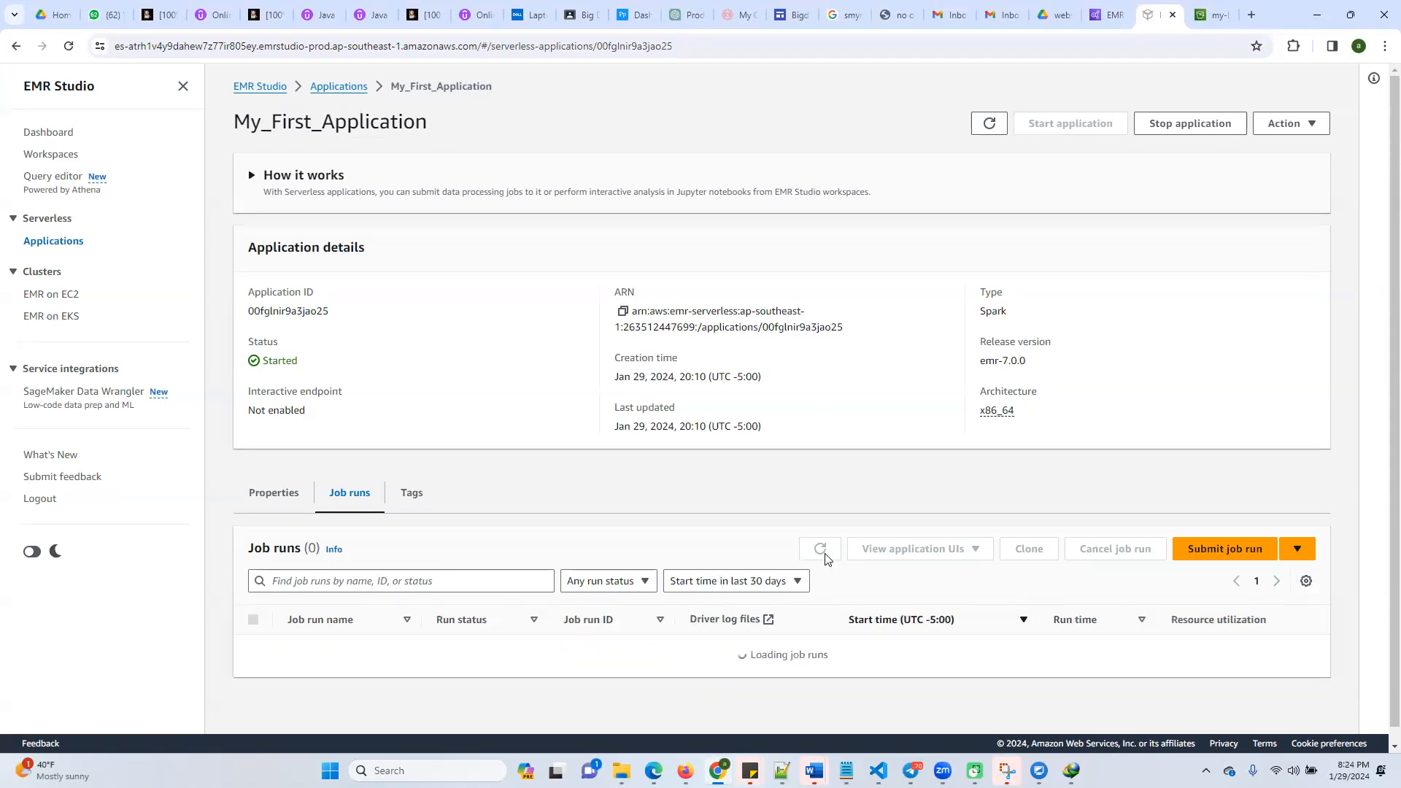
left_click(823, 555)
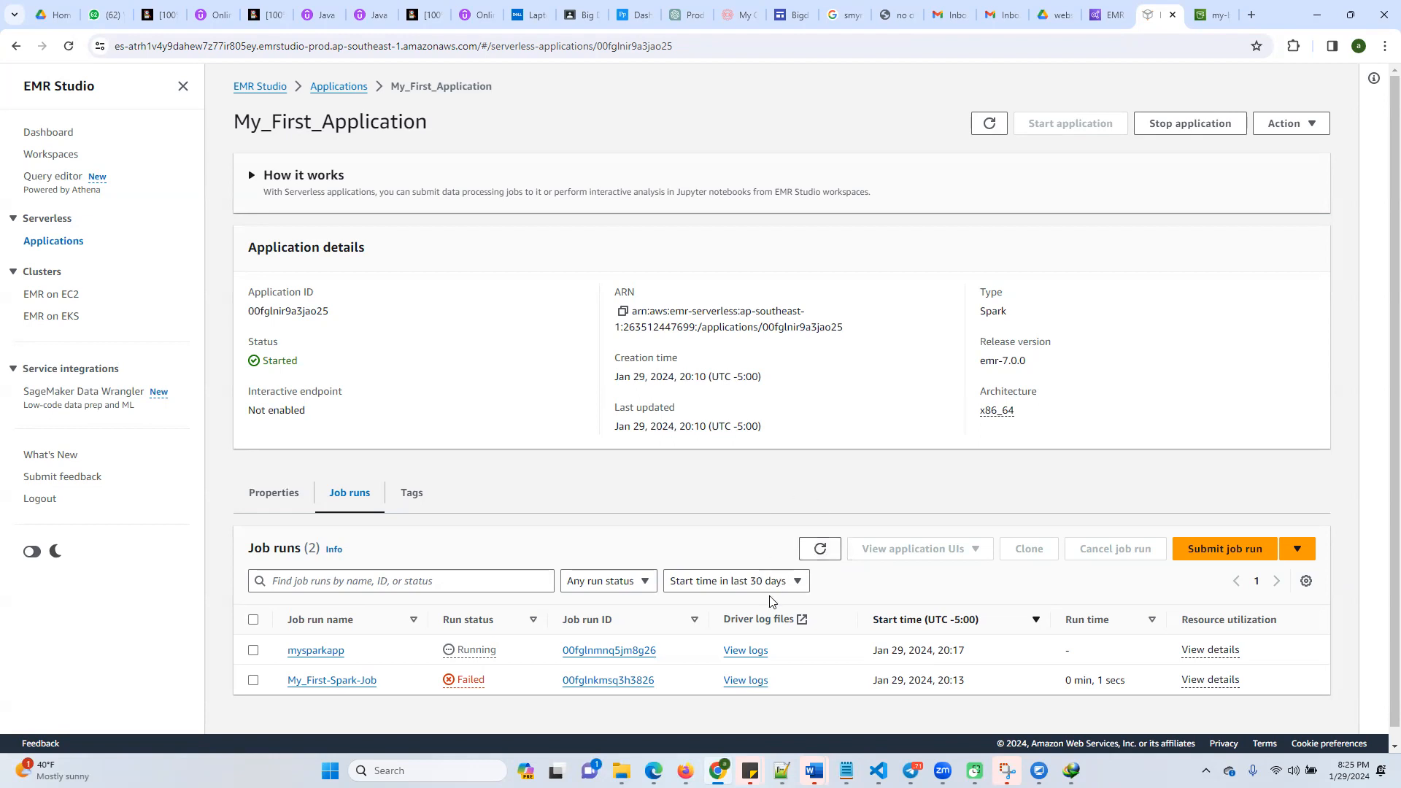
left_click(822, 552)
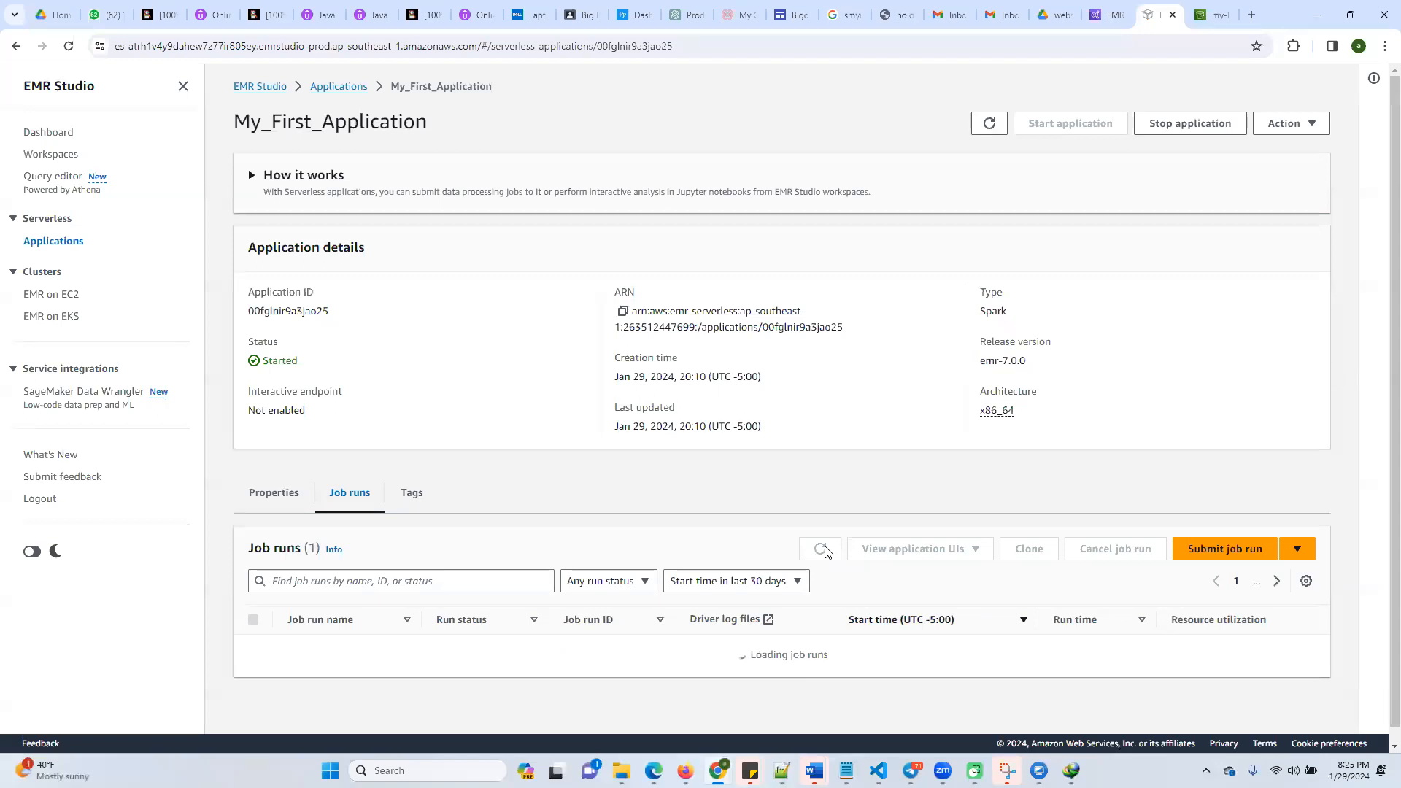
left_click(822, 552)
left_click(823, 552)
left_click(823, 552)
left_click(989, 124)
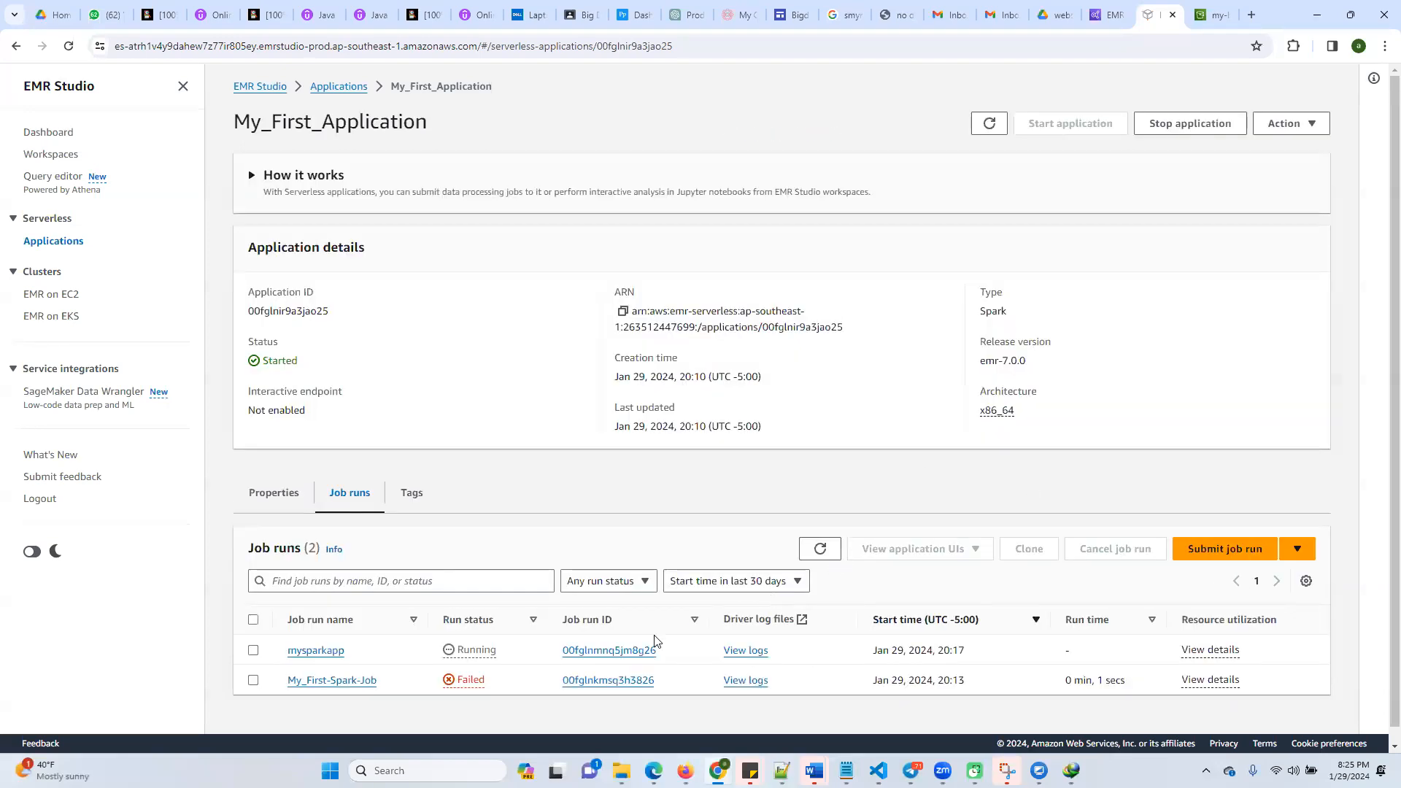
left_click(822, 556)
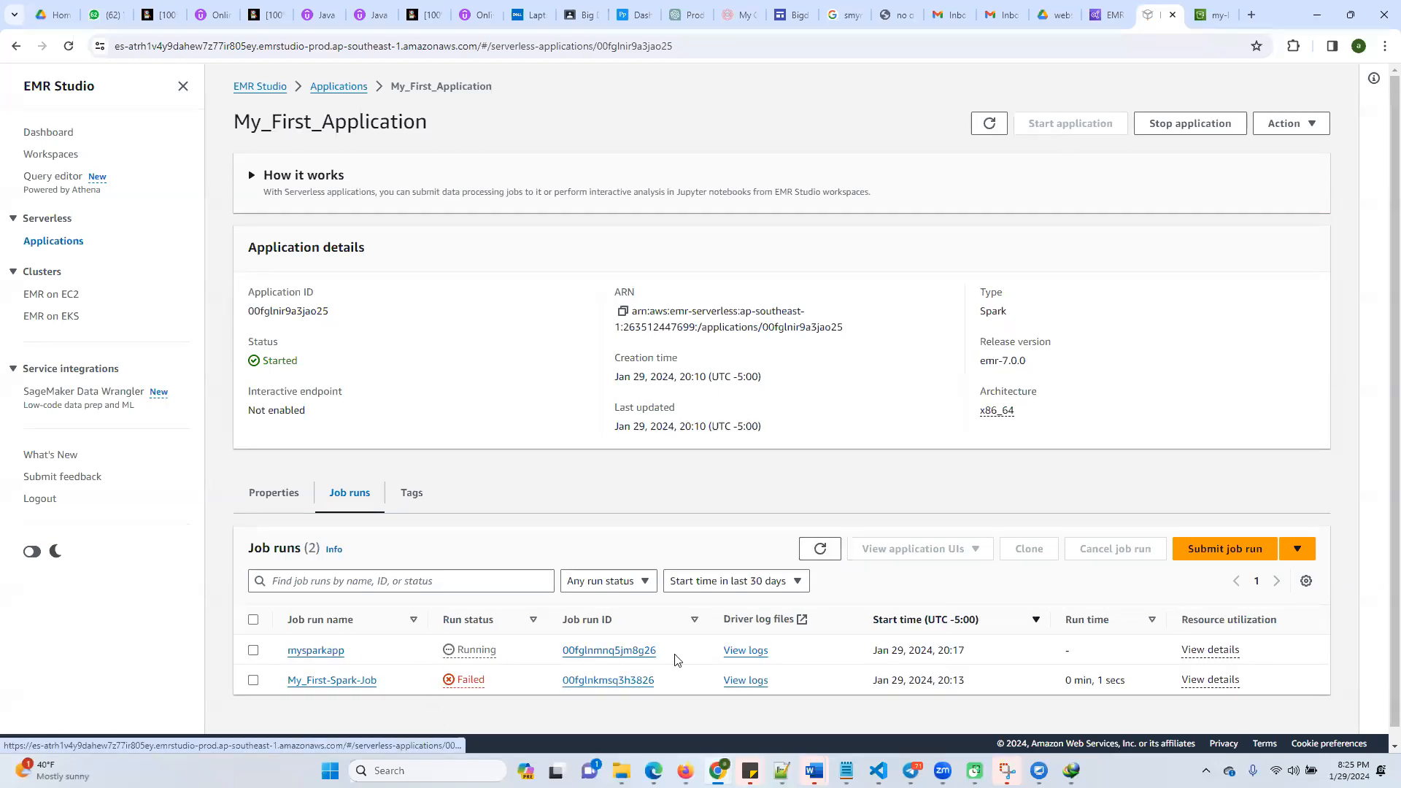
View the resource utilization details of the mysparkapp job run and close them
left_click(1203, 653)
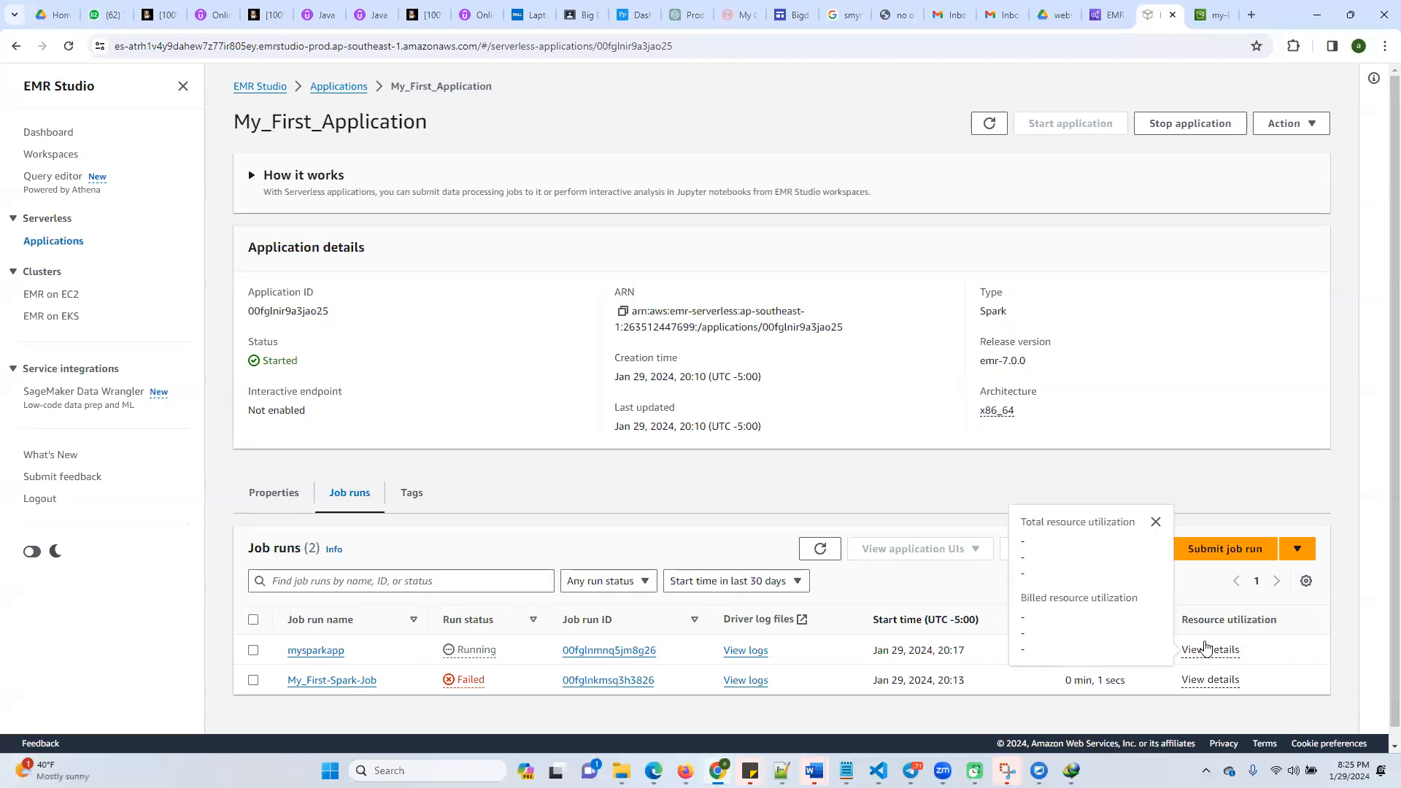
left_click(1155, 522)
scroll(925, 699, "down", 1)
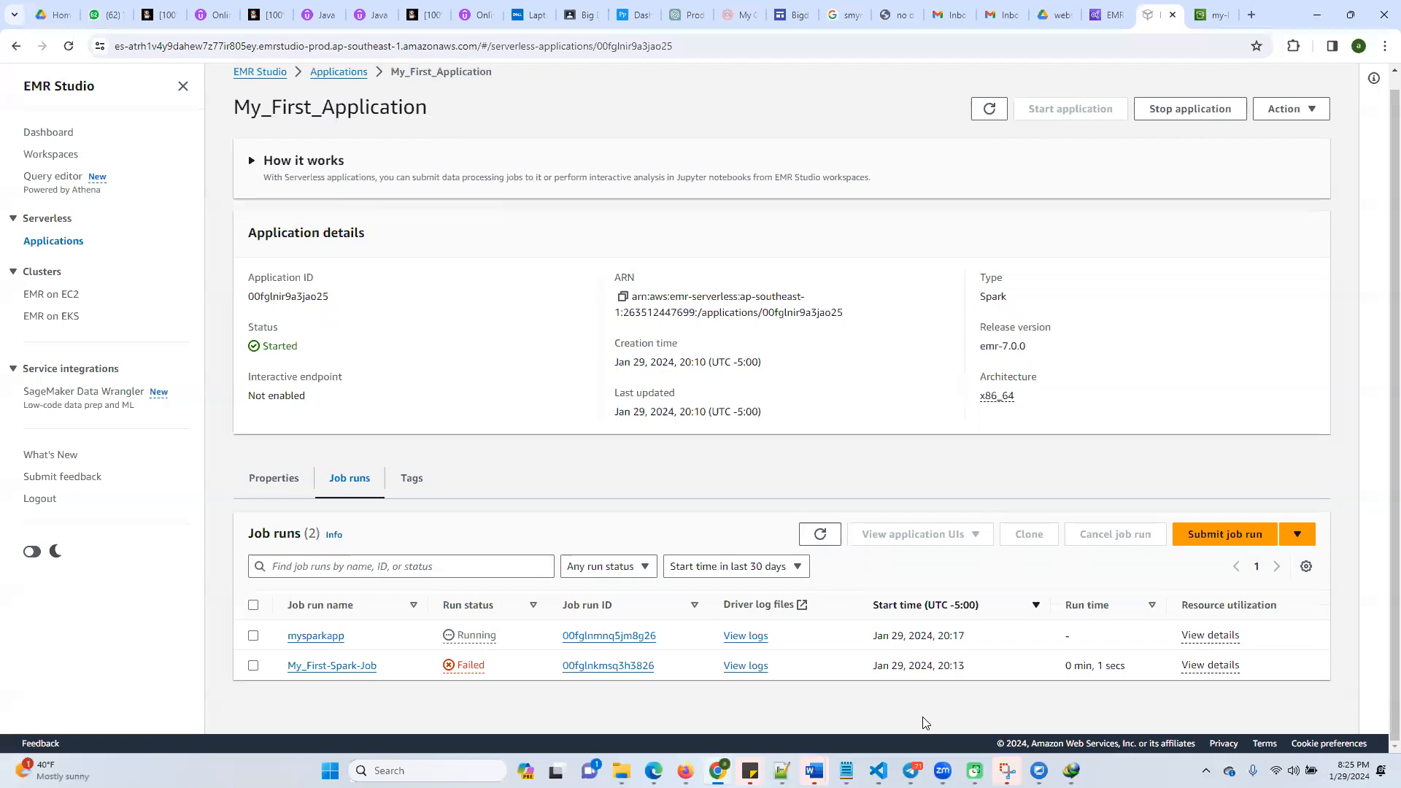
Switch to the emr_emr_serverless document in Word
mouse_move(718, 770)
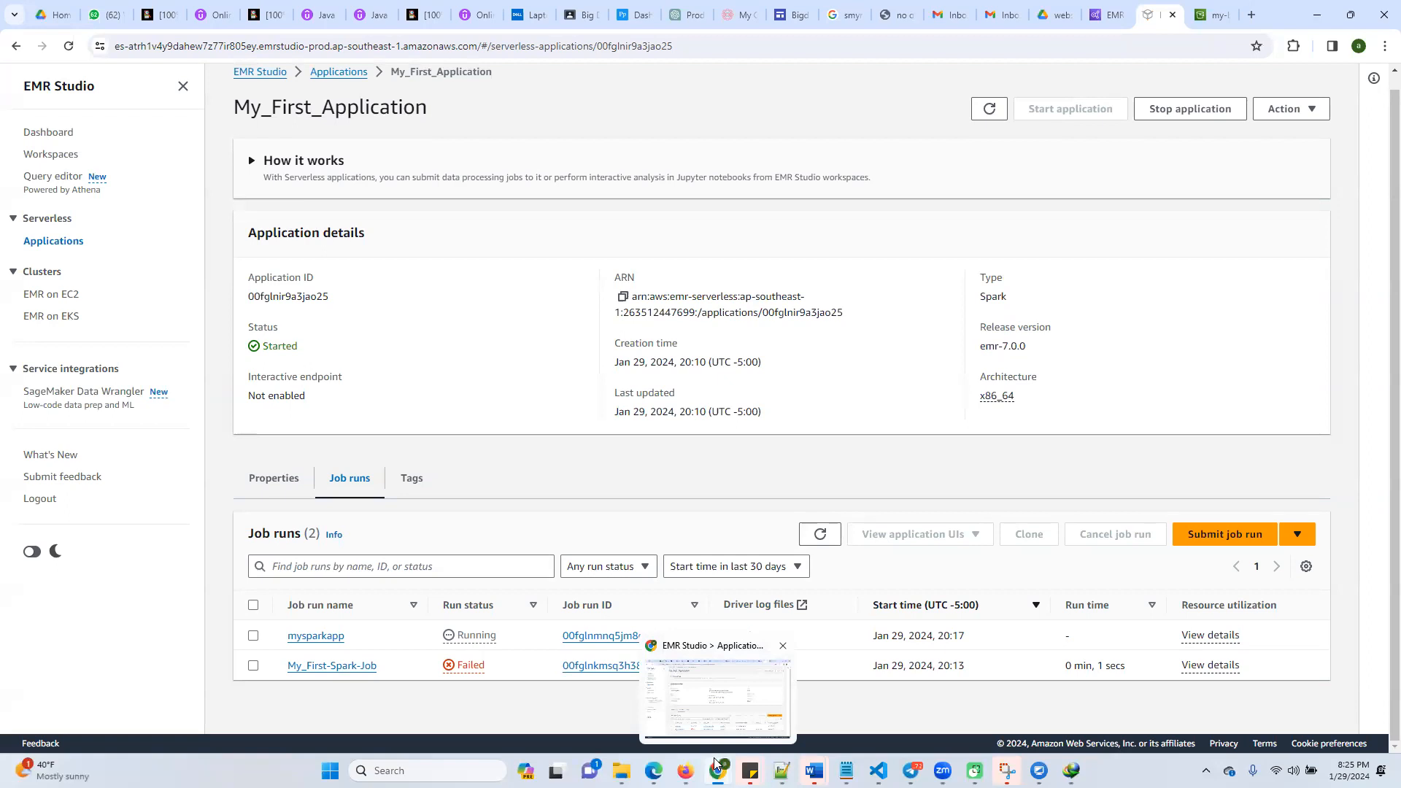
mouse_move(815, 768)
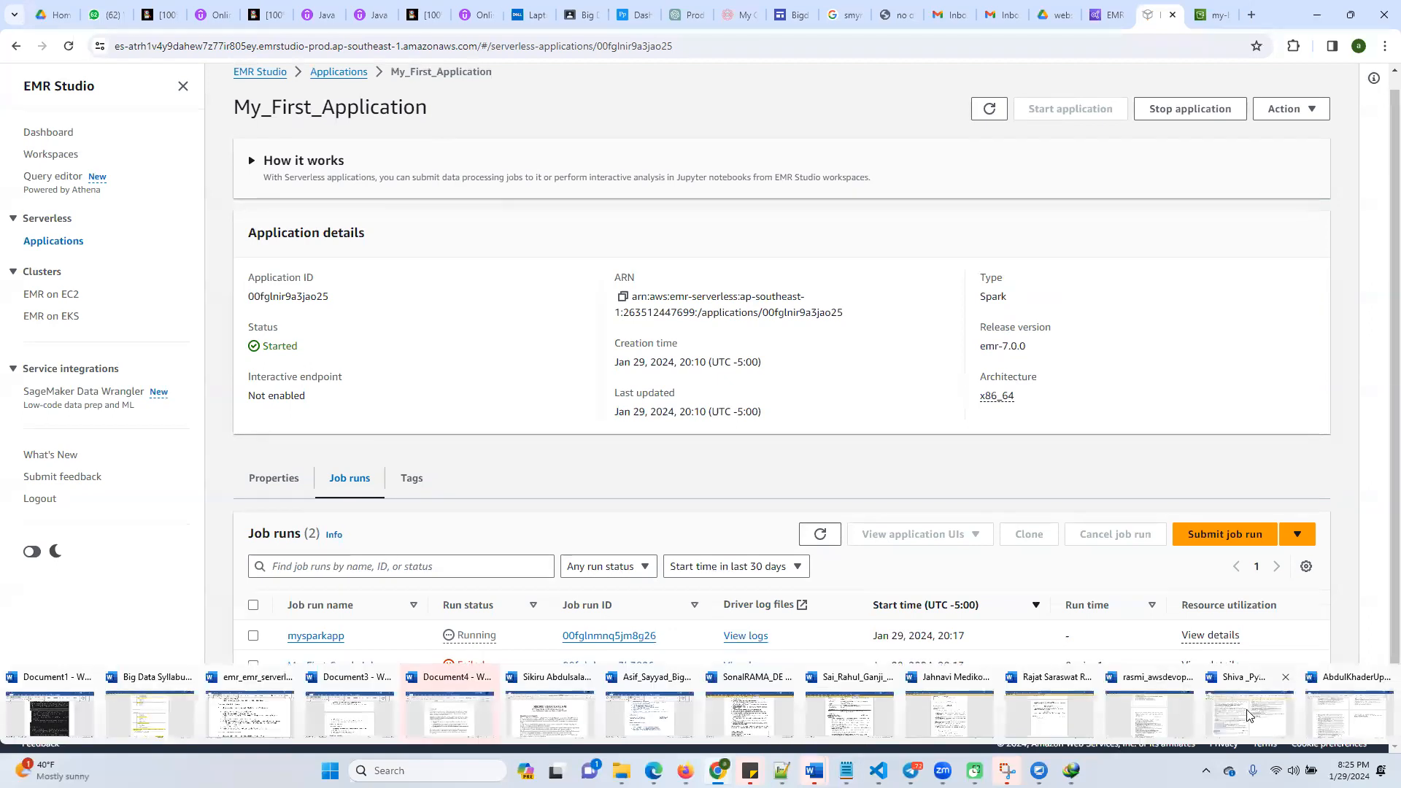
left_click(256, 717)
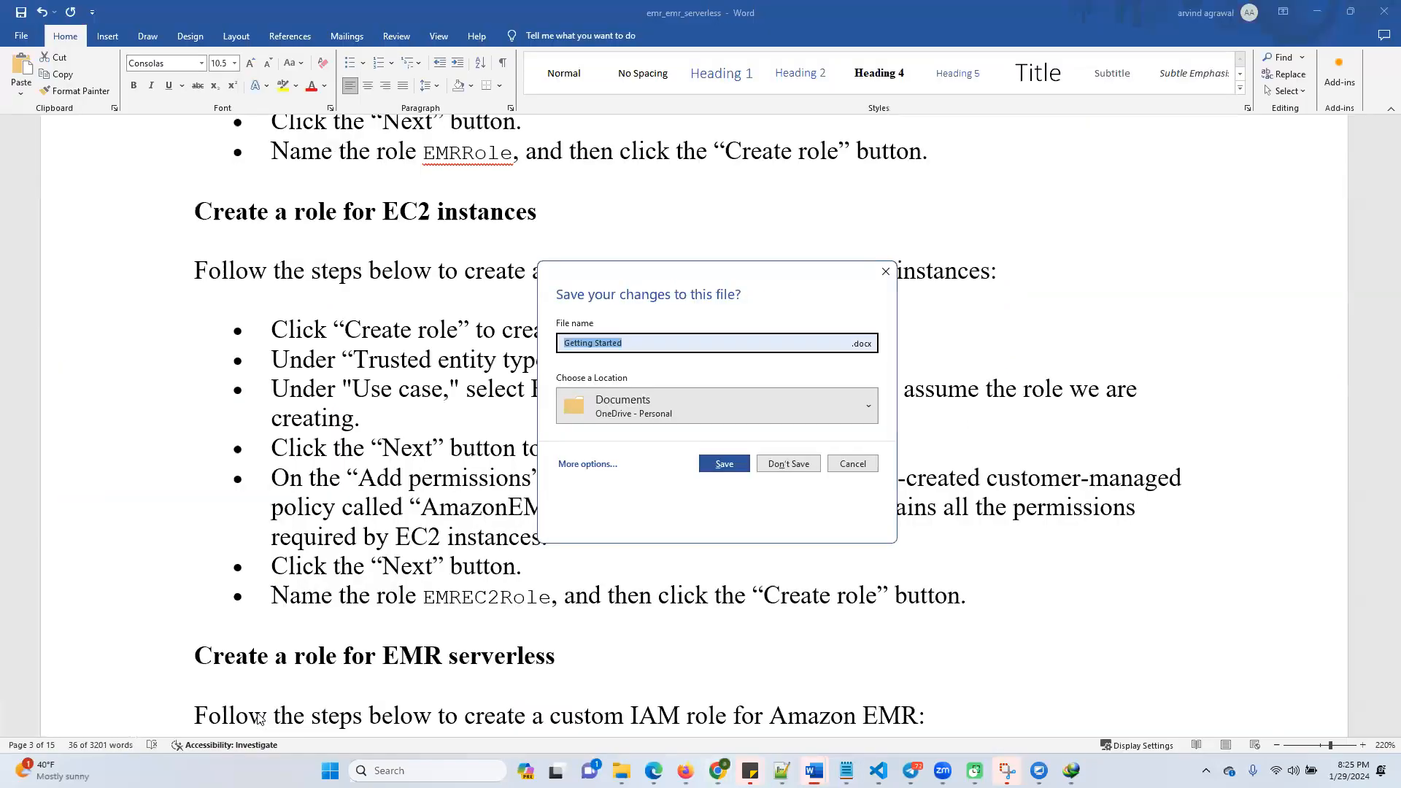
Dismiss the save prompt, remove the unopened recovered files and return to the emr_emr_serverless document
left_click(880, 280)
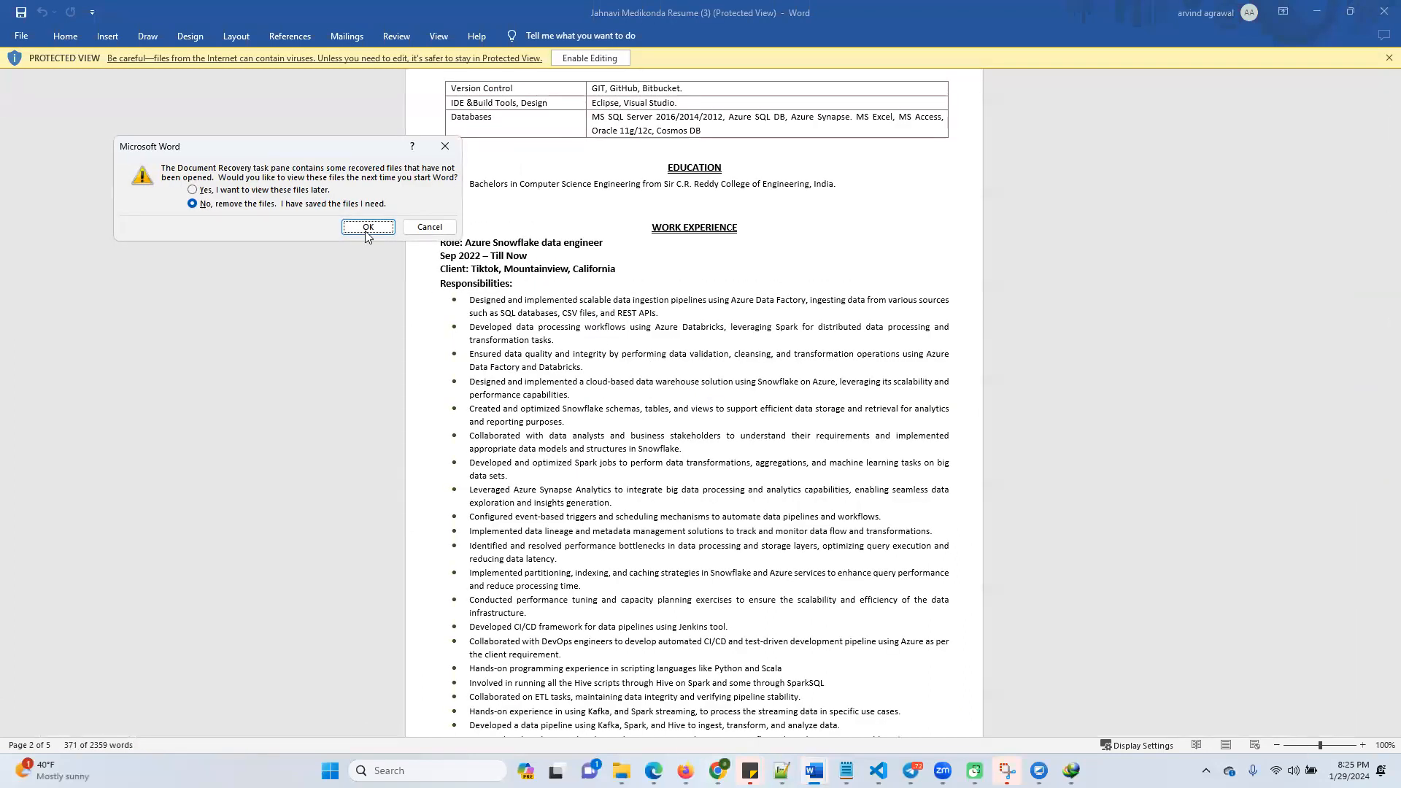
left_click(359, 229)
mouse_move(617, 772)
mouse_move(814, 771)
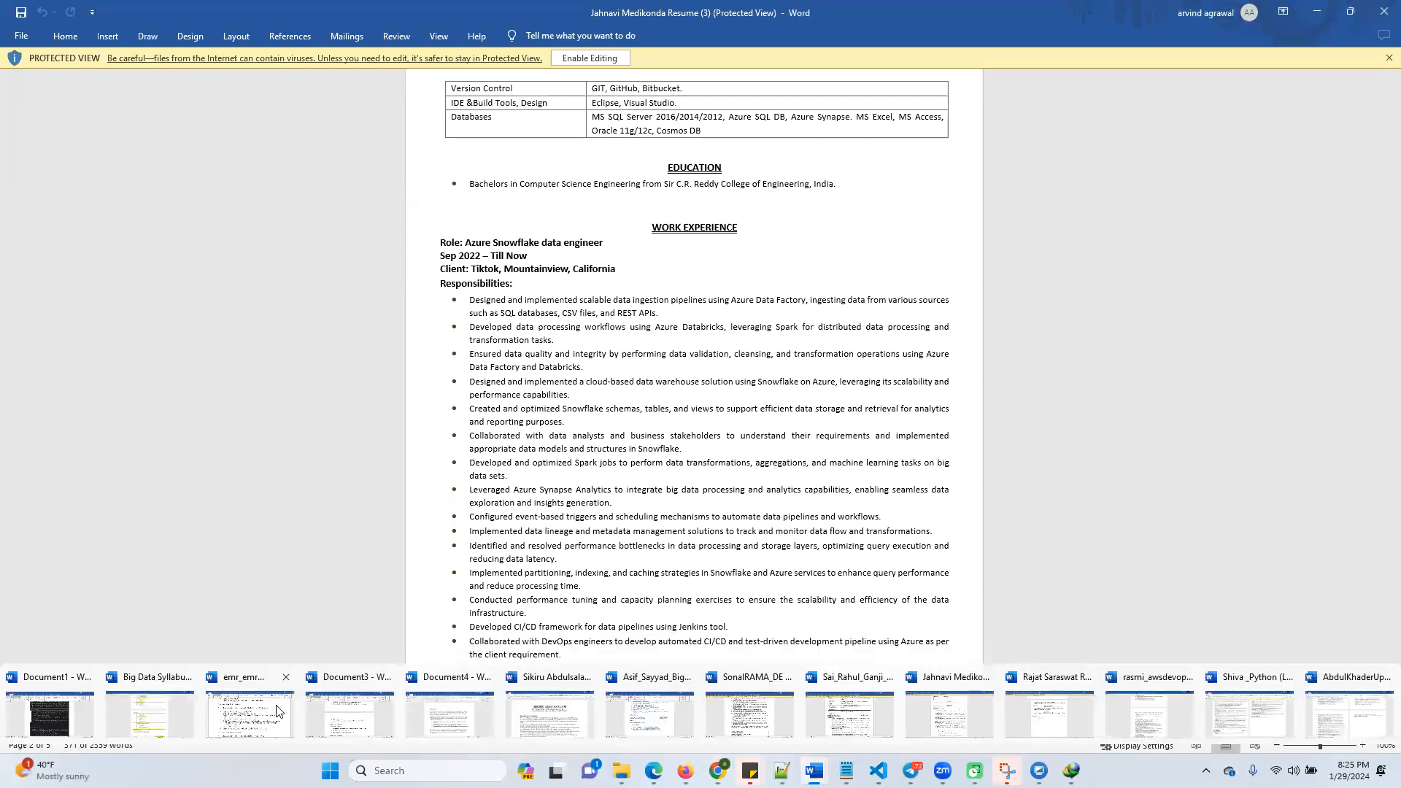
left_click(240, 715)
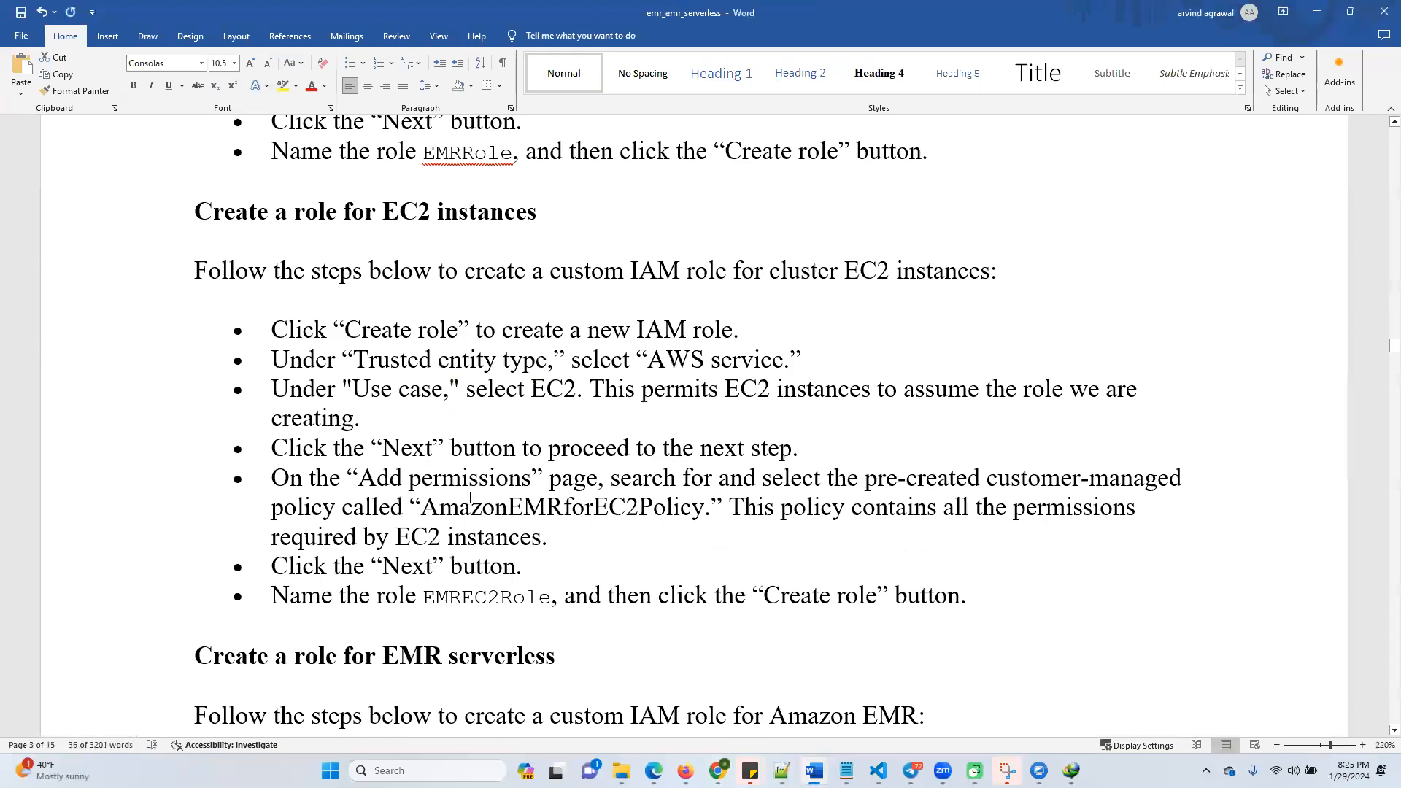
Review the serverless word count script, the word_count.txt sample text and the word_count.py code in the document, highlighting the sample paragraph
scroll(499, 549, "up", 10)
scroll(499, 549, "up", 20)
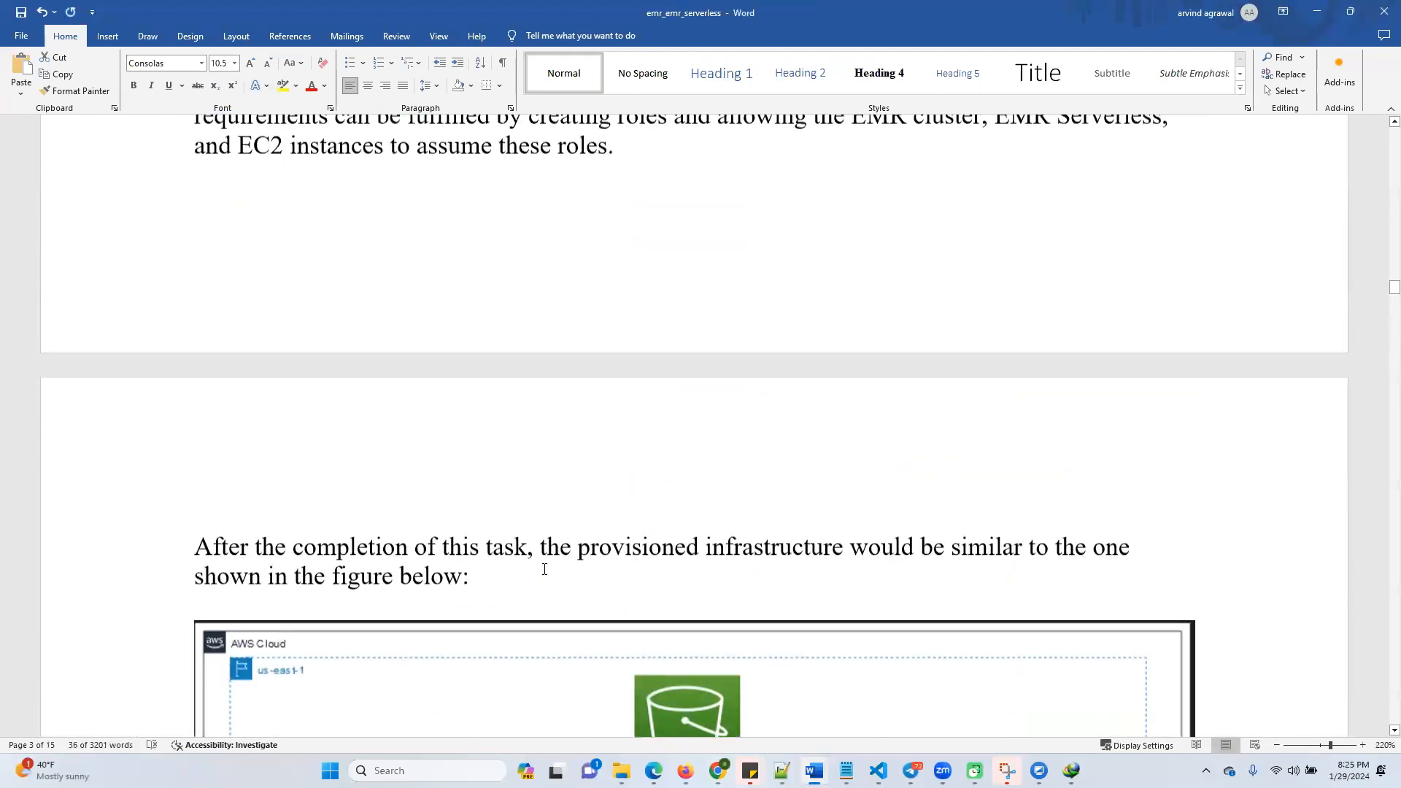
scroll(995, 456, "up", 5)
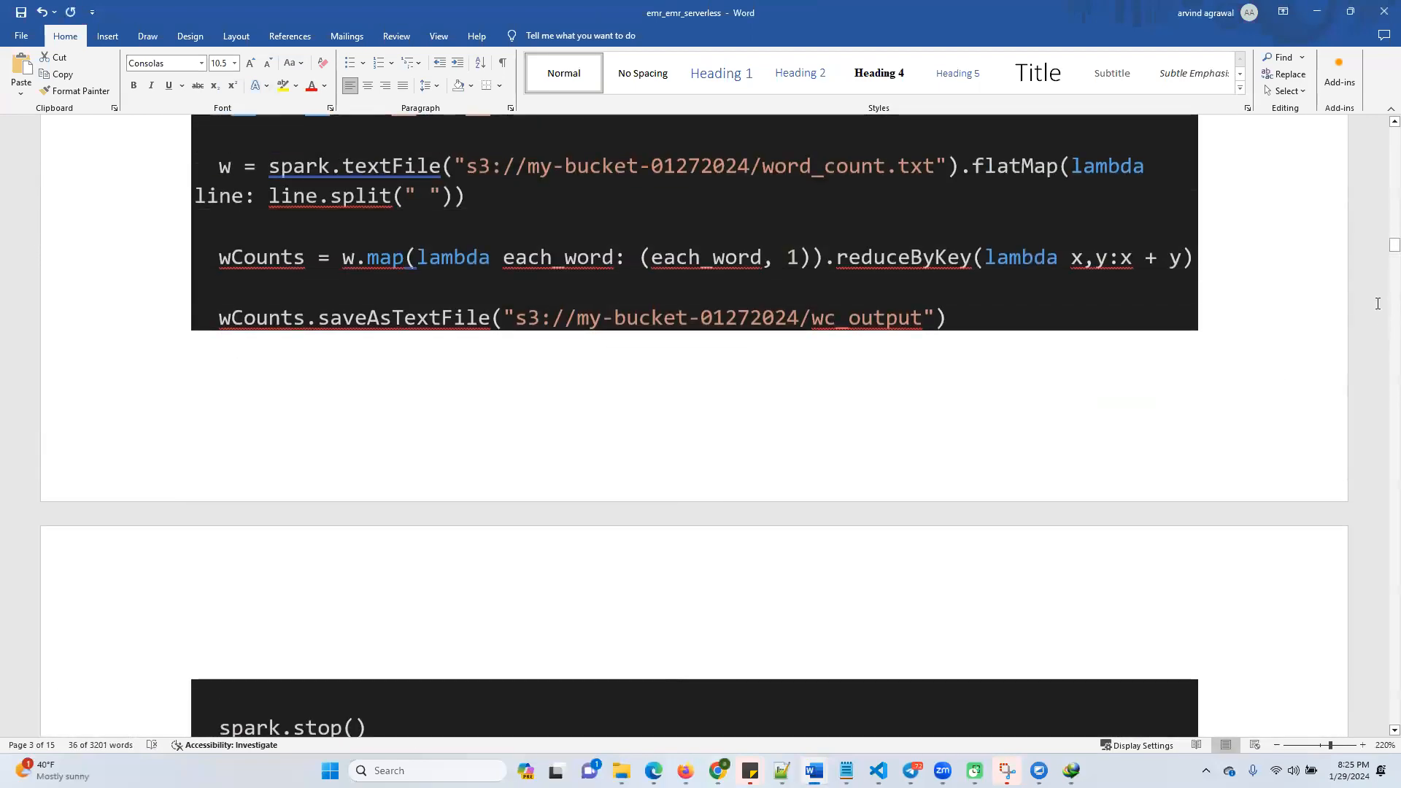
scroll(1381, 258, "down", 7)
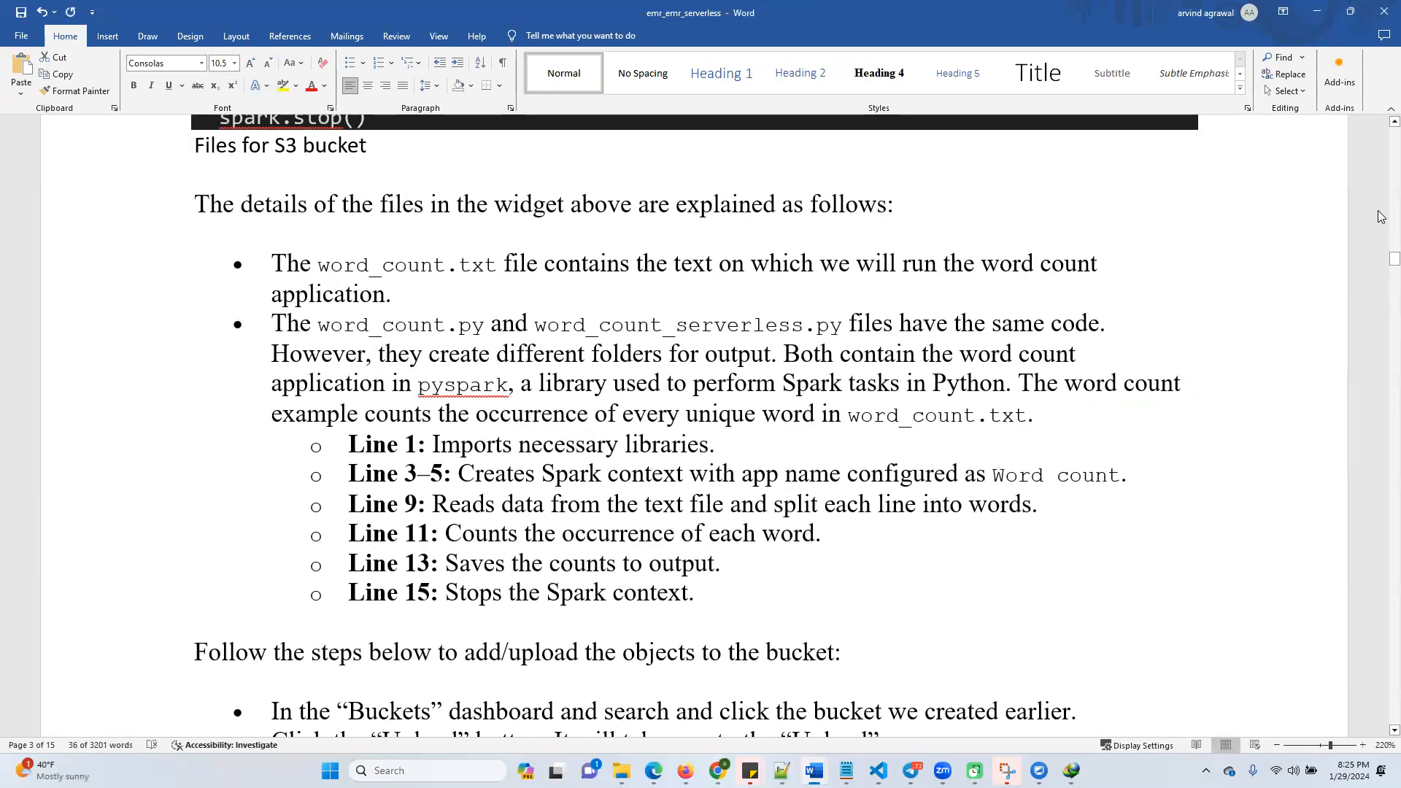
left_click_drag(1391, 255, 1381, 224)
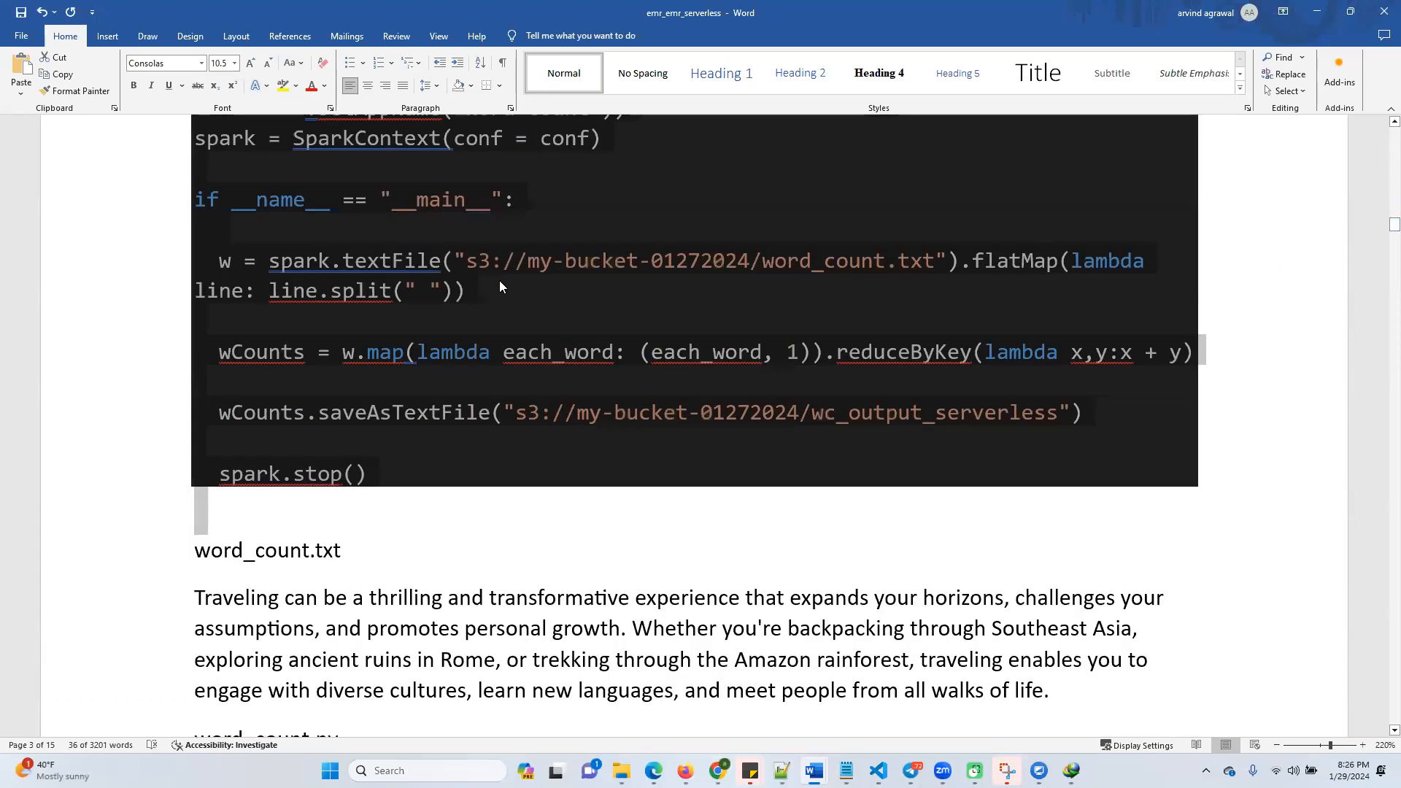
scroll(472, 387, "down", 2)
scroll(371, 385, "up", 5)
scroll(375, 388, "down", 4)
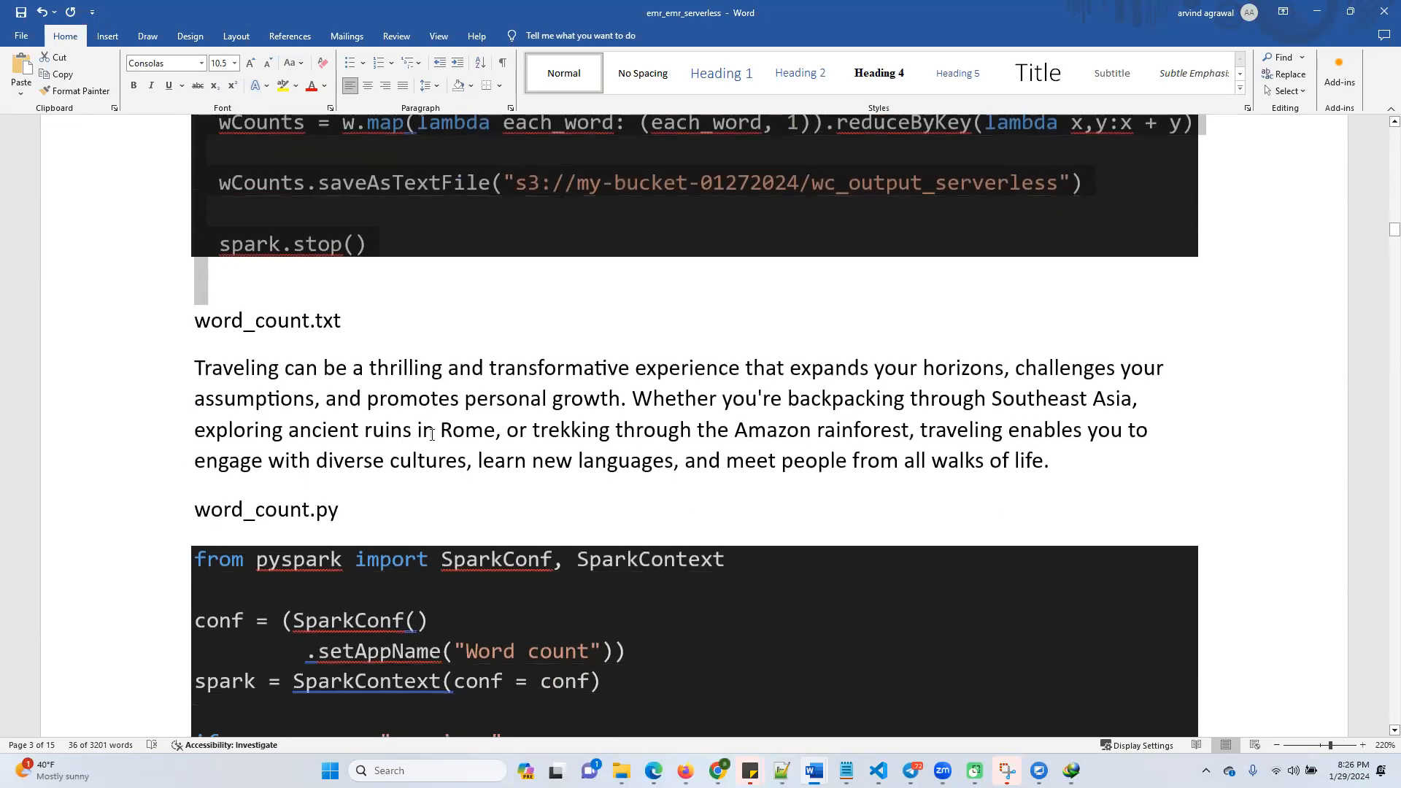
scroll(431, 434, "down", 2)
left_click_drag(211, 211, 1110, 307)
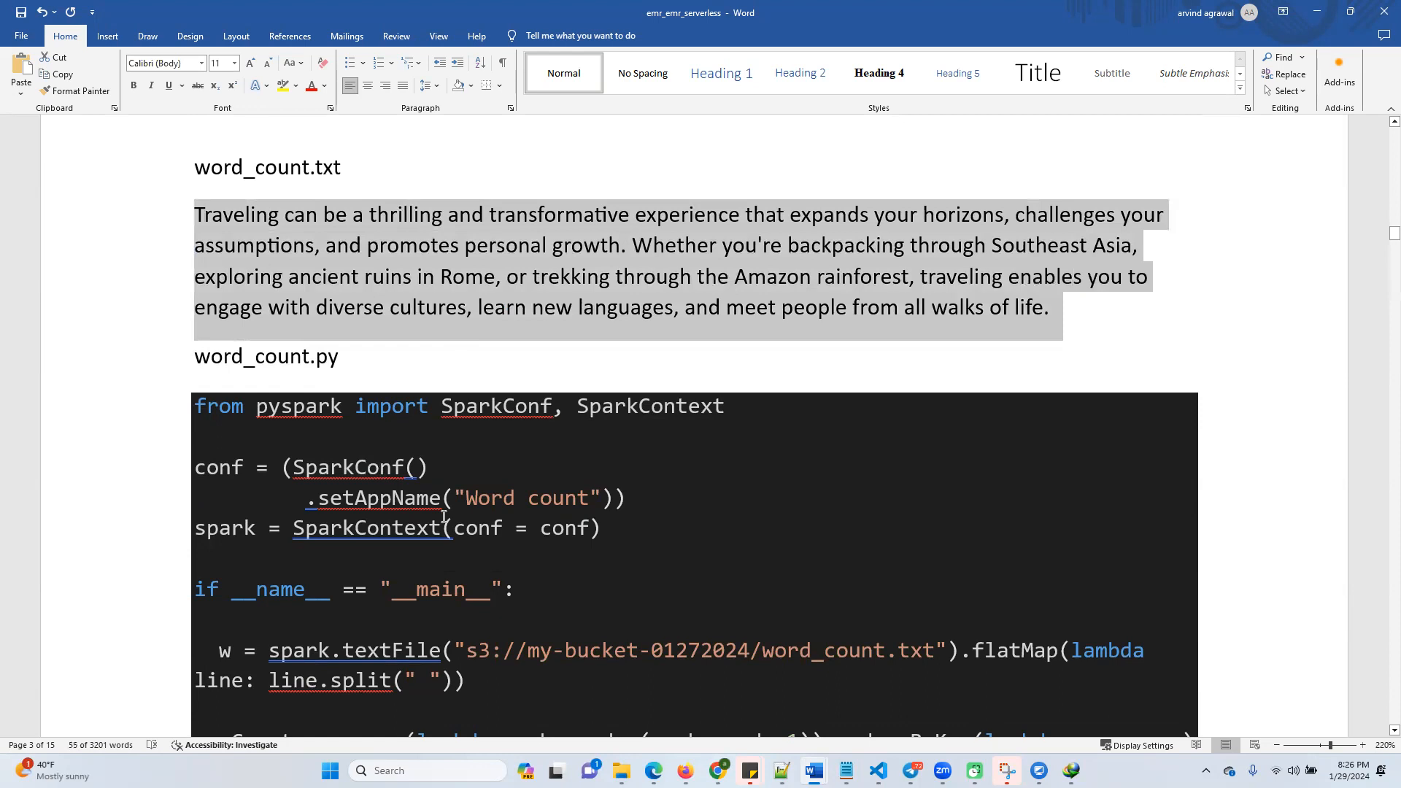
scroll(315, 312, "down", 2)
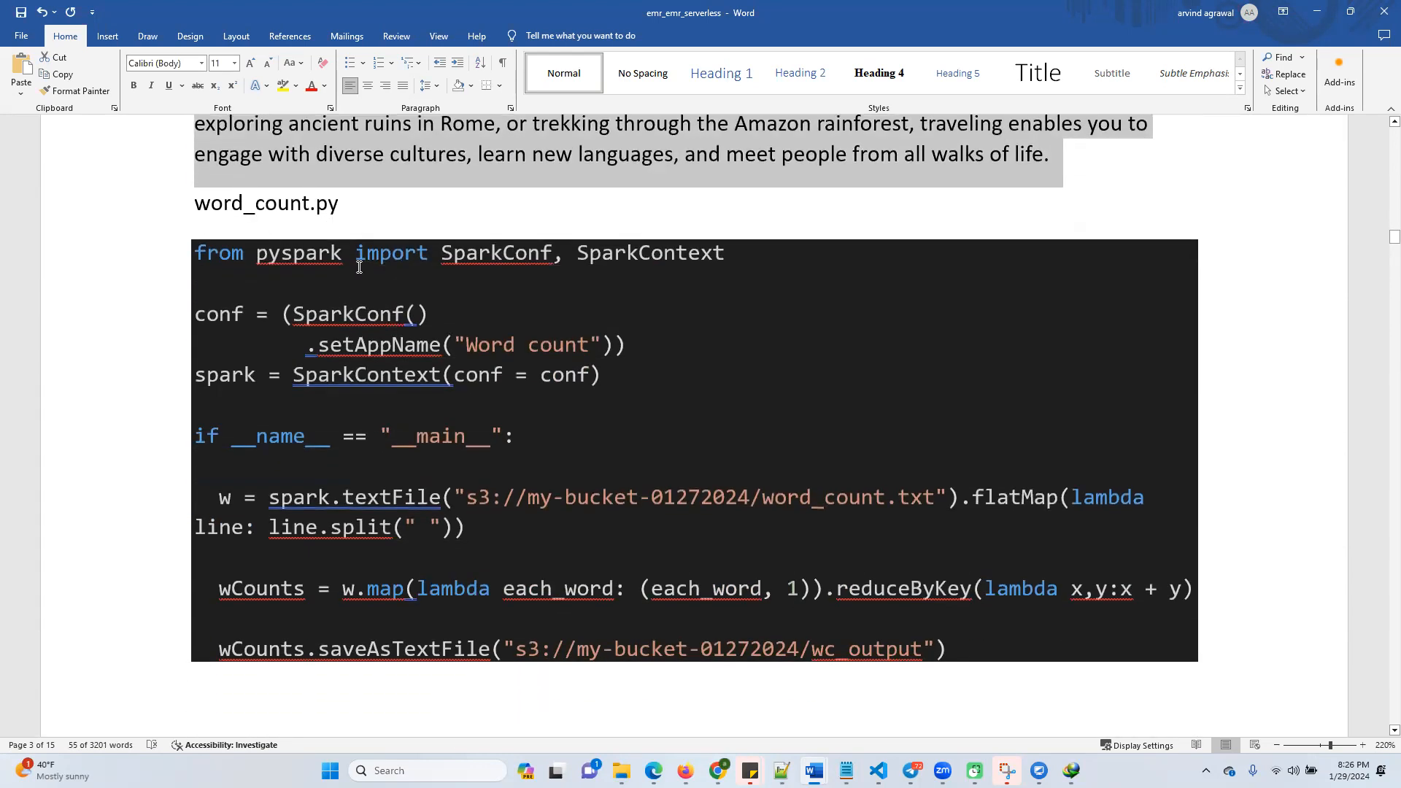
scroll(398, 554, "down", 4)
scroll(400, 559, "down", 1)
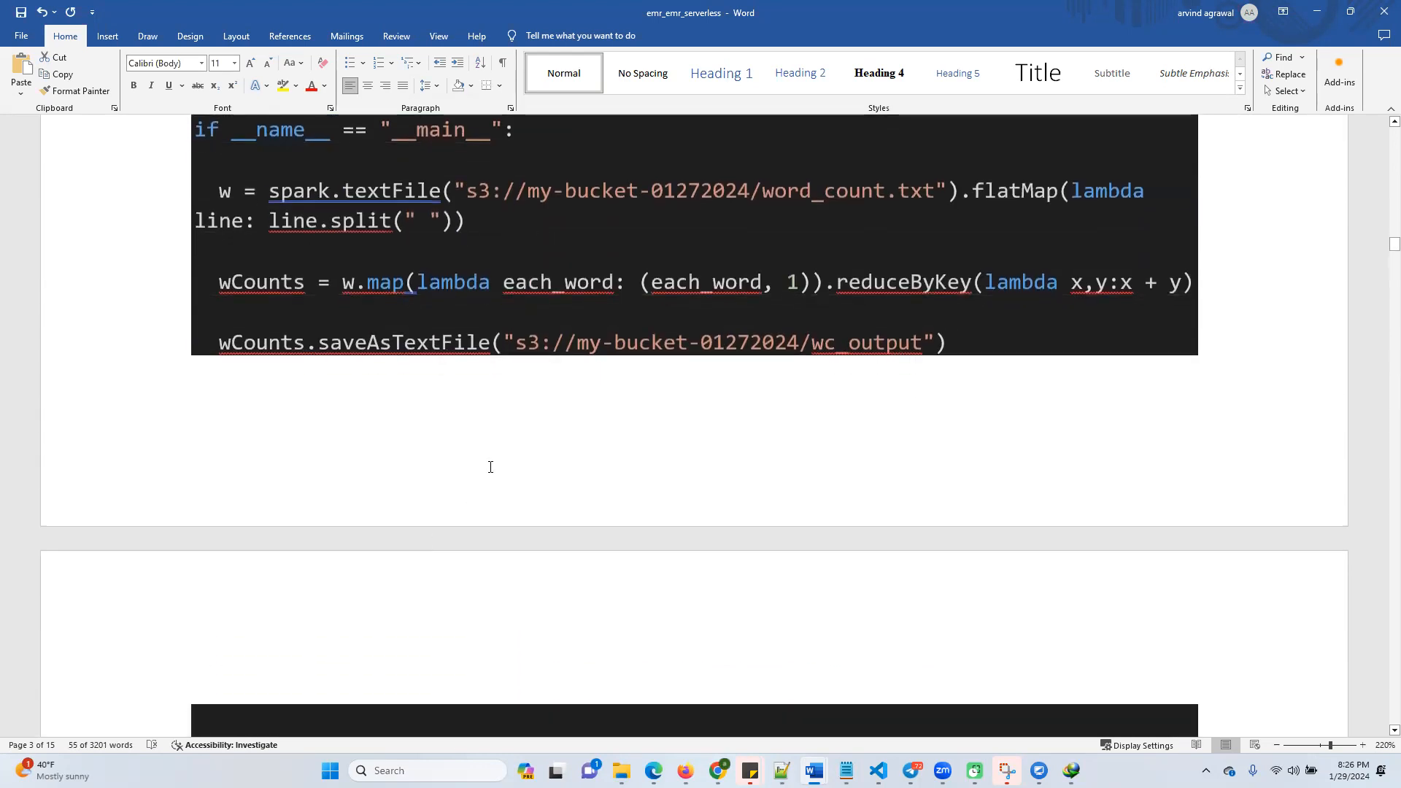
Read the architecture diagram and the instructions for creating the EMR cluster, EC2 instance and EMR serverless roles
scroll(490, 467, "down", 9)
scroll(491, 531, "down", 11)
scroll(492, 534, "down", 15)
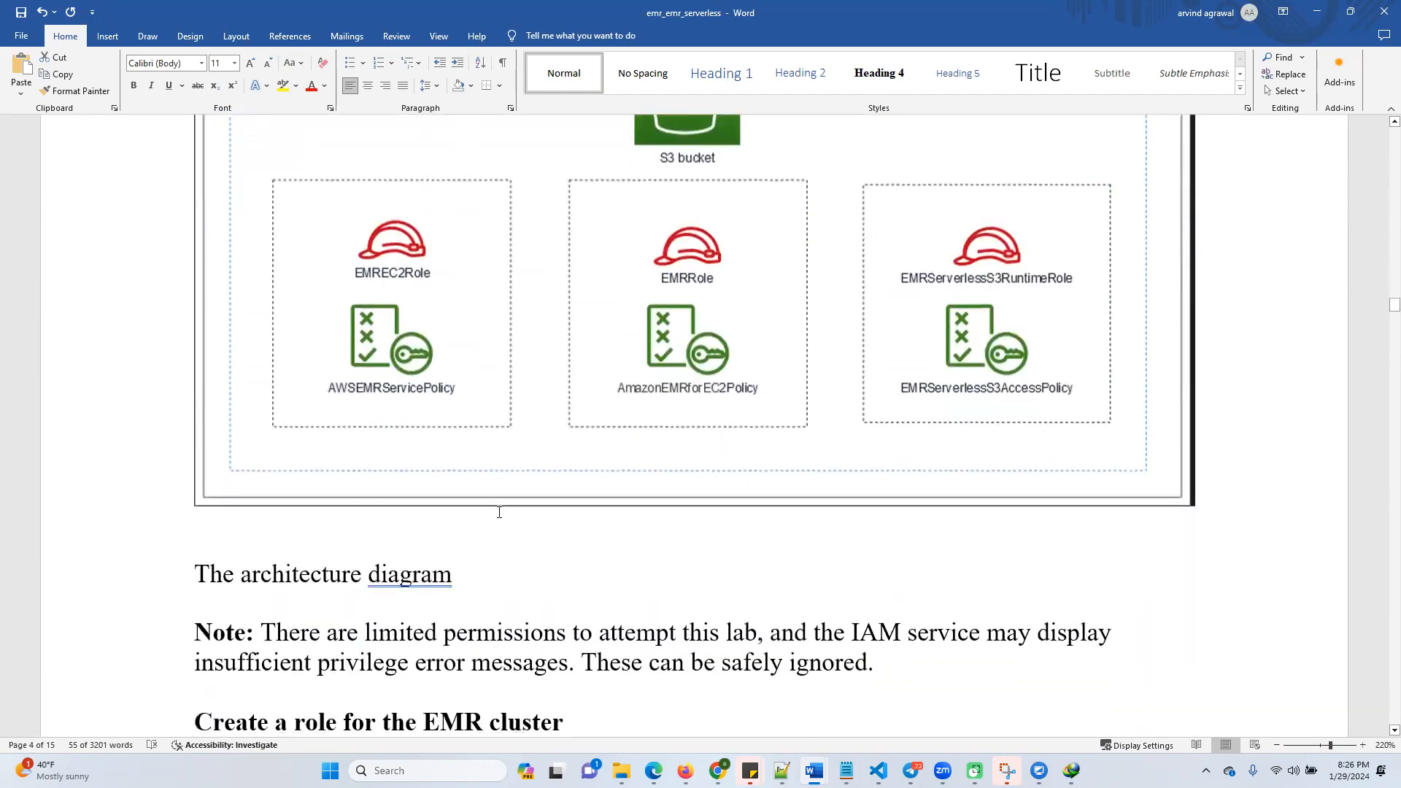
scroll(499, 513, "down", 12)
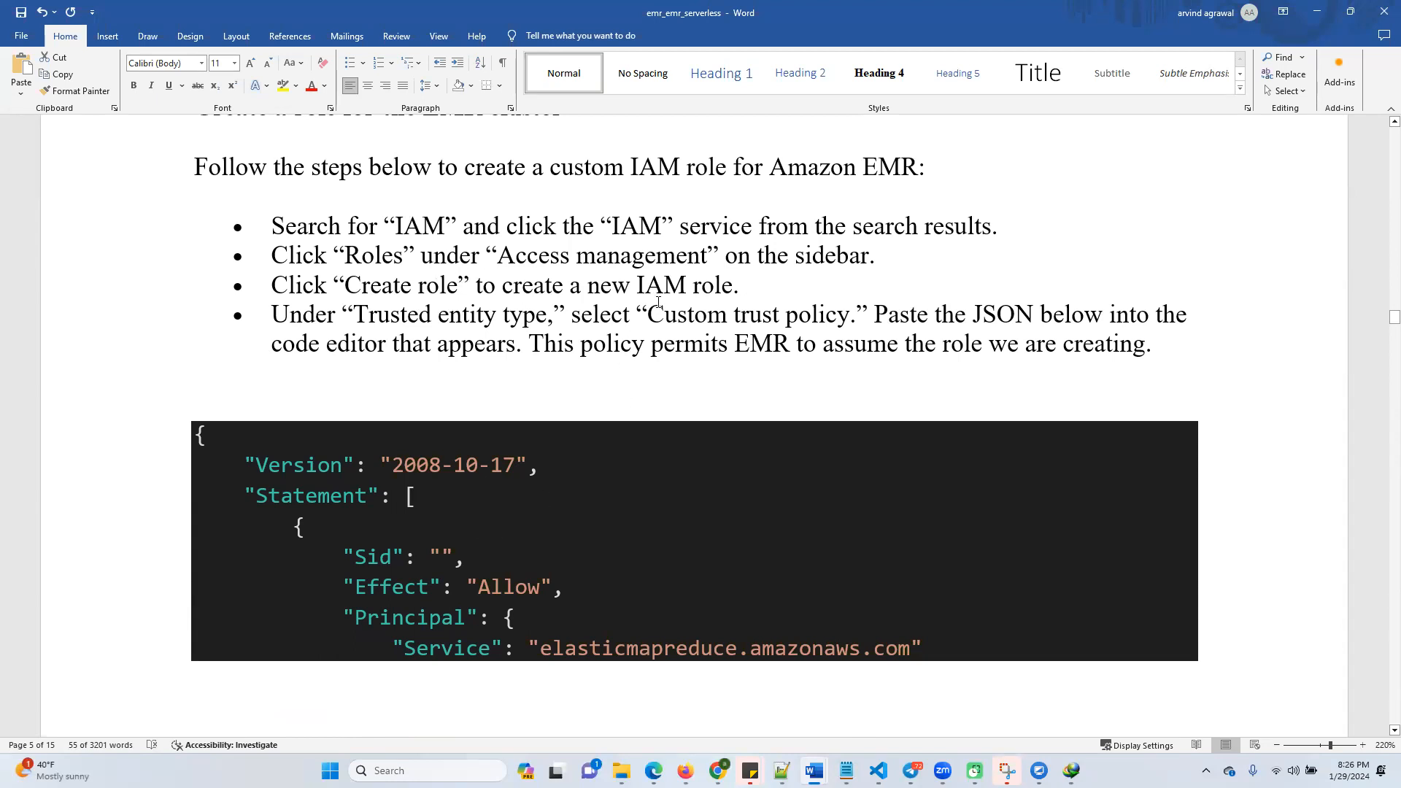
scroll(572, 478, "down", 3)
scroll(572, 482, "down", 7)
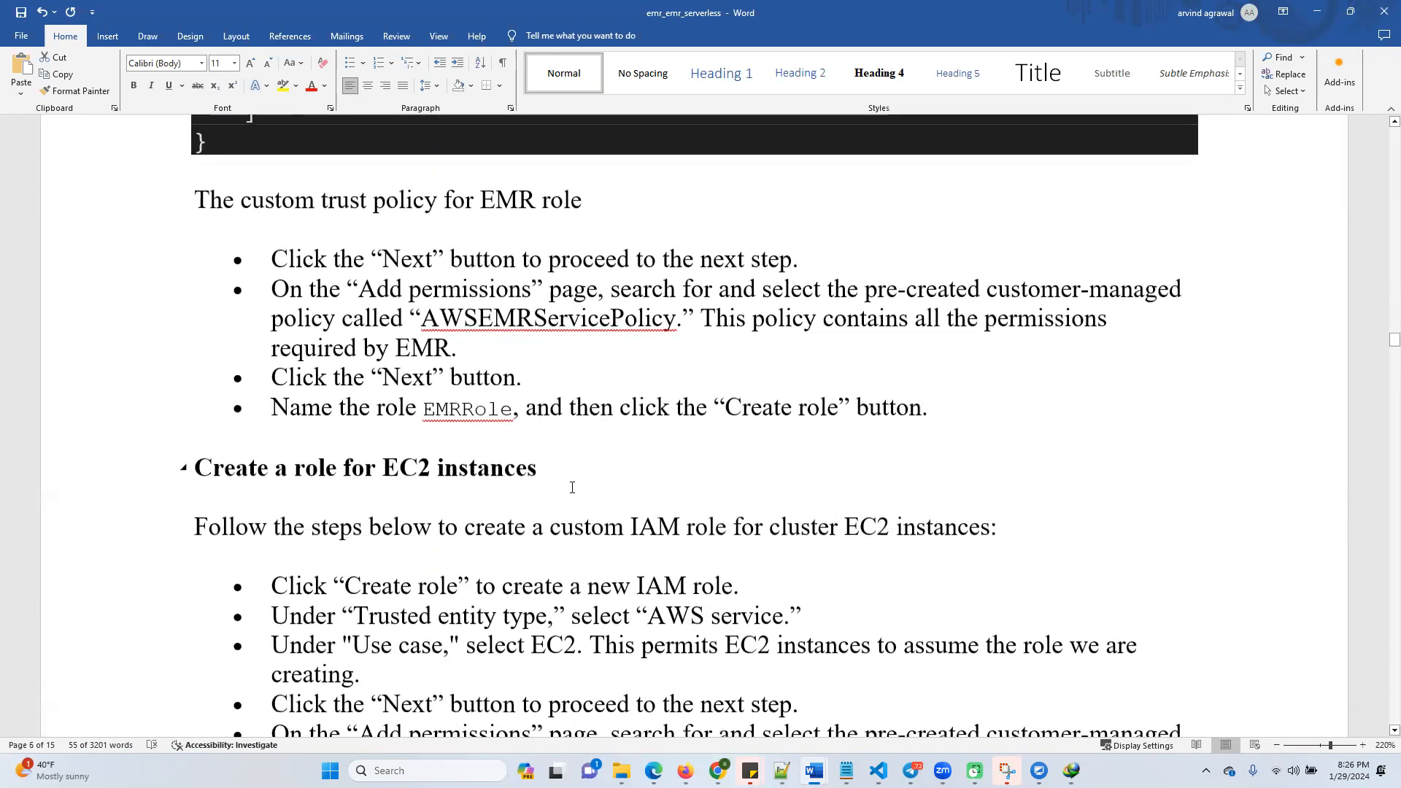
scroll(572, 485, "down", 3)
scroll(572, 488, "down", 1)
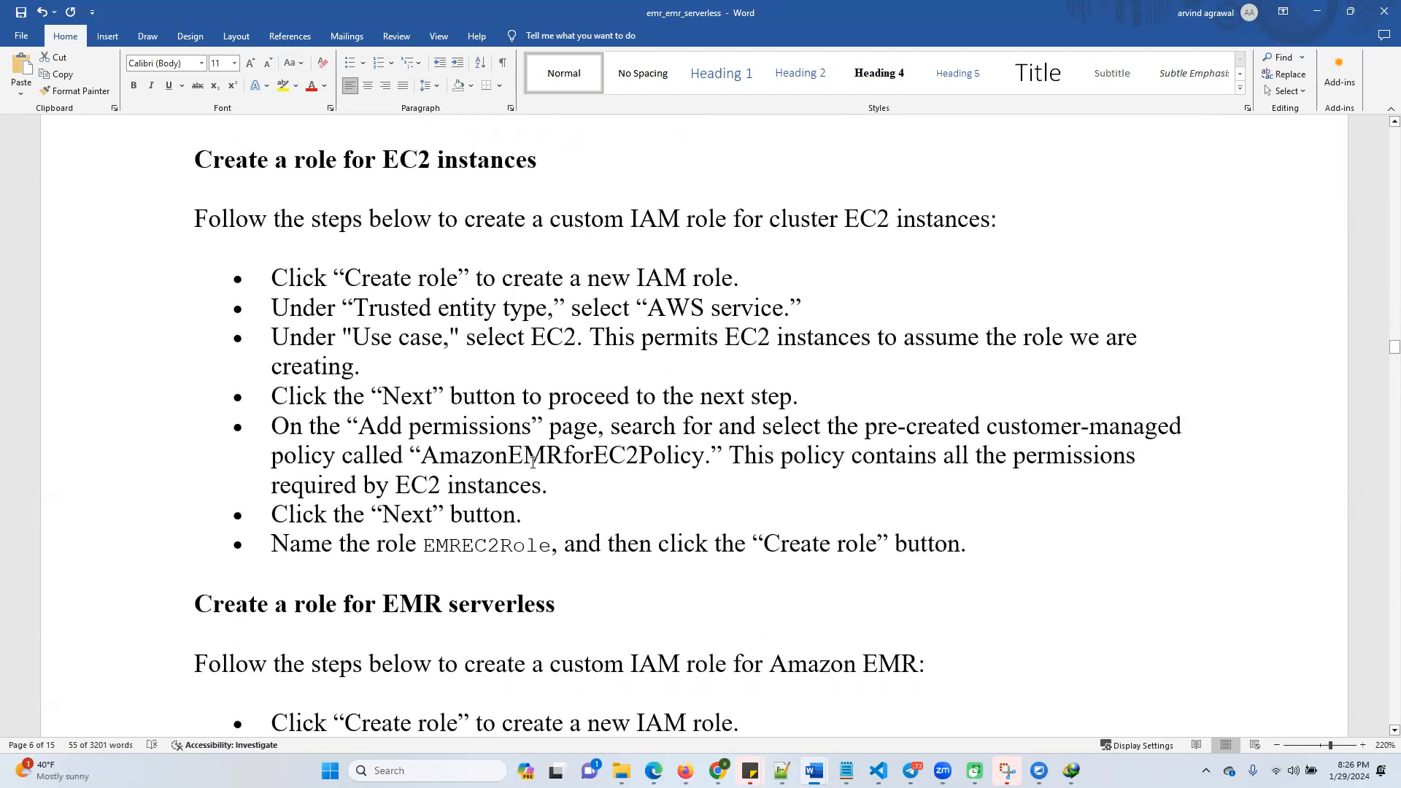
scroll(532, 461, "down", 4)
scroll(543, 460, "down", 20)
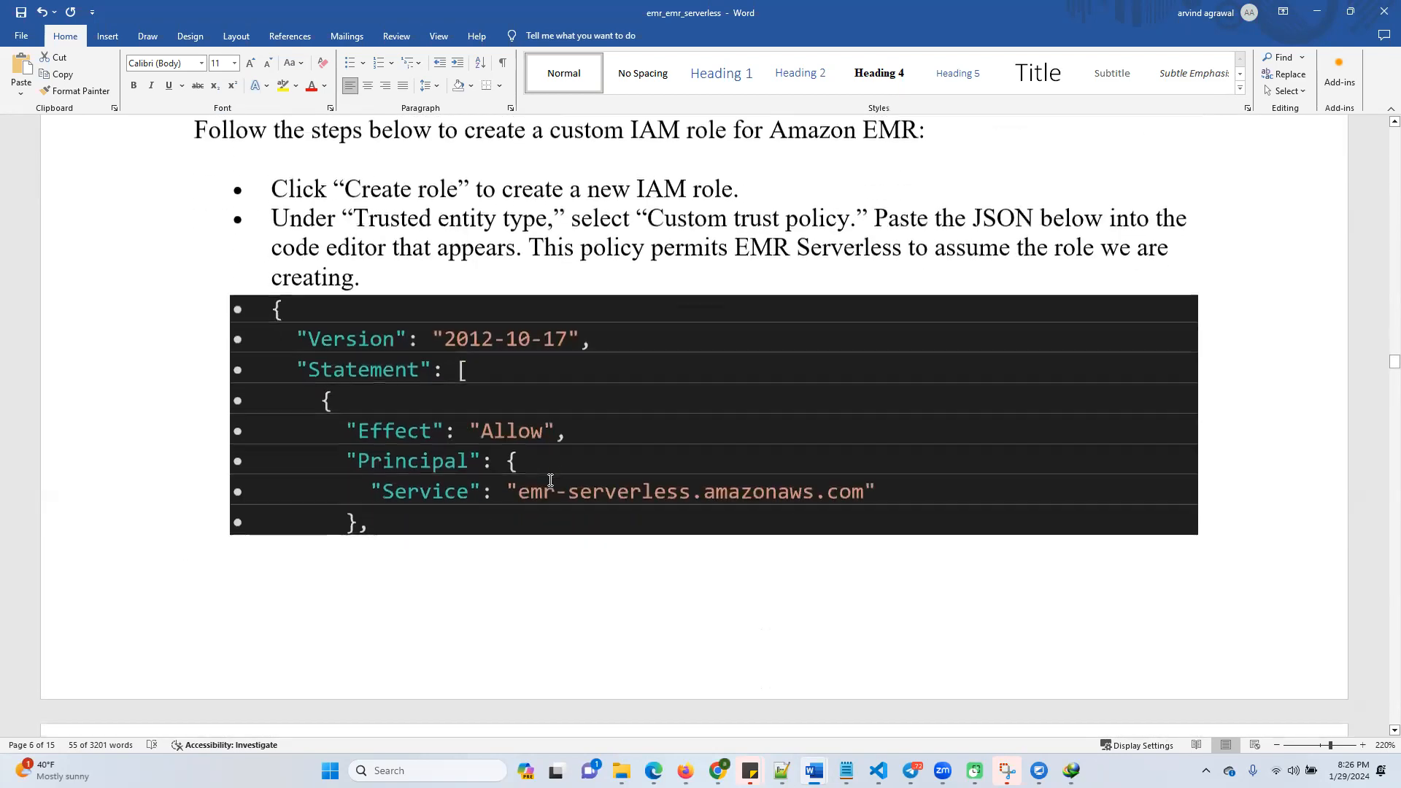
scroll(546, 509, "down", 12)
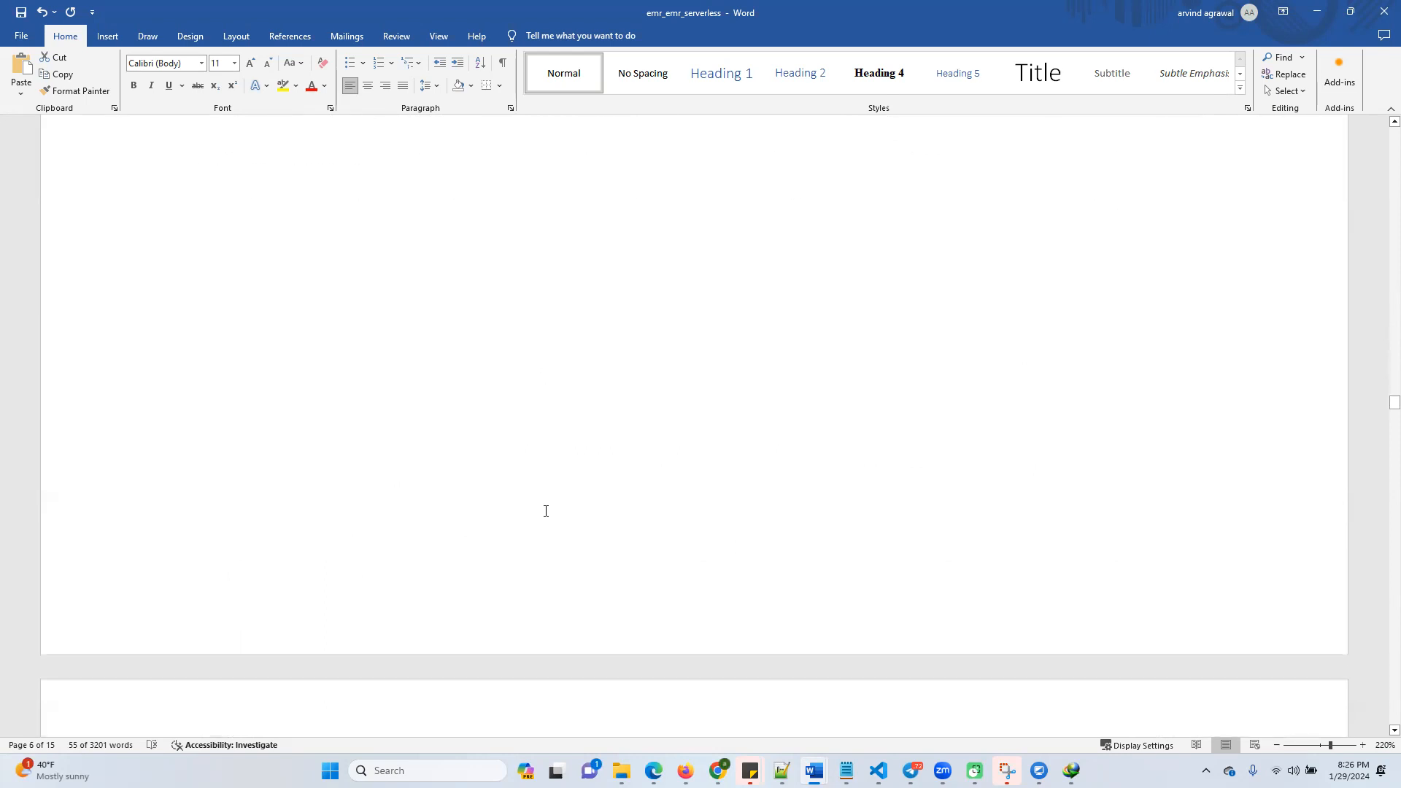
Read the instructions for creating the EMR cluster, highlighting the us-east-1a availability zone, up to the task-run section
scroll(540, 511, "down", 4)
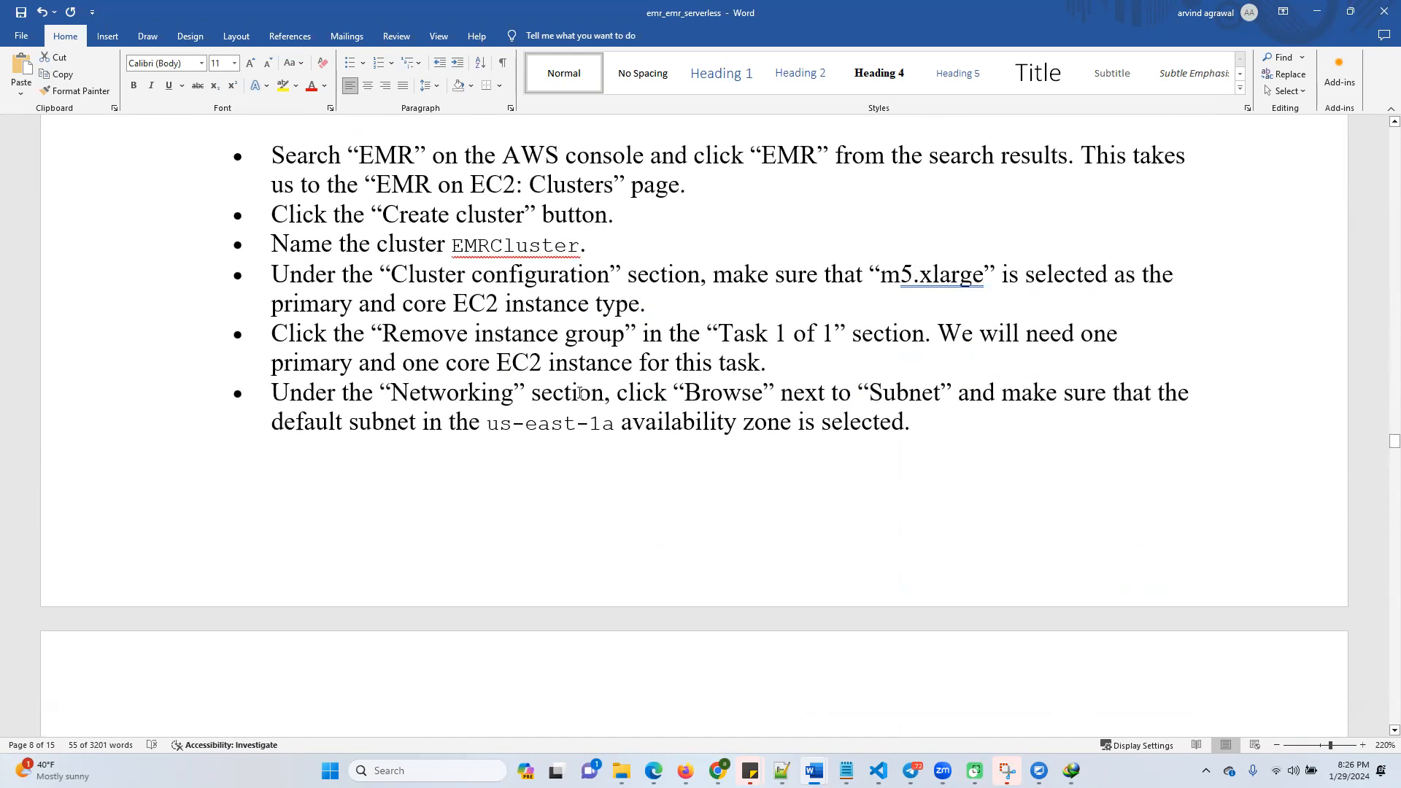
scroll(594, 439, "down", 6)
scroll(553, 370, "down", 1)
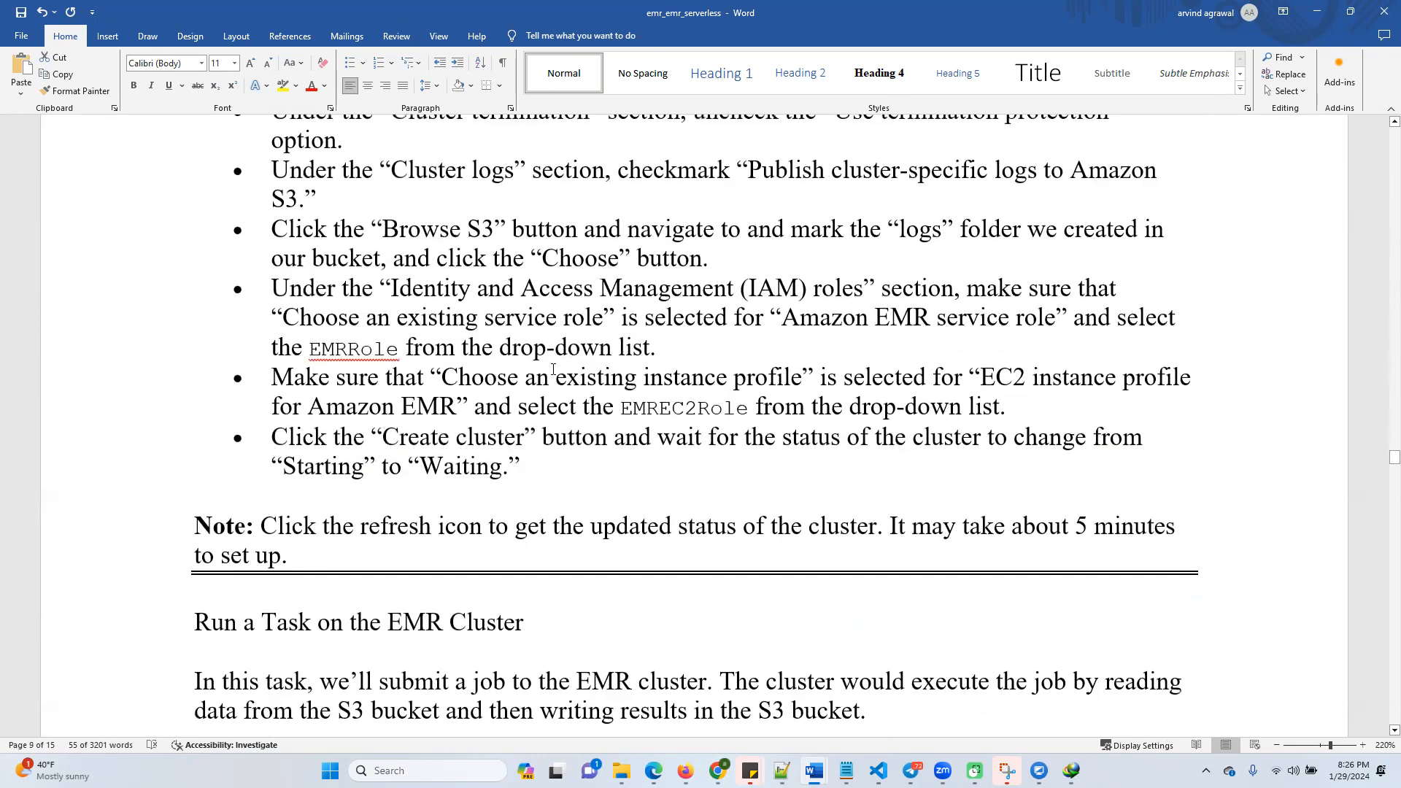
scroll(631, 427, "up", 3)
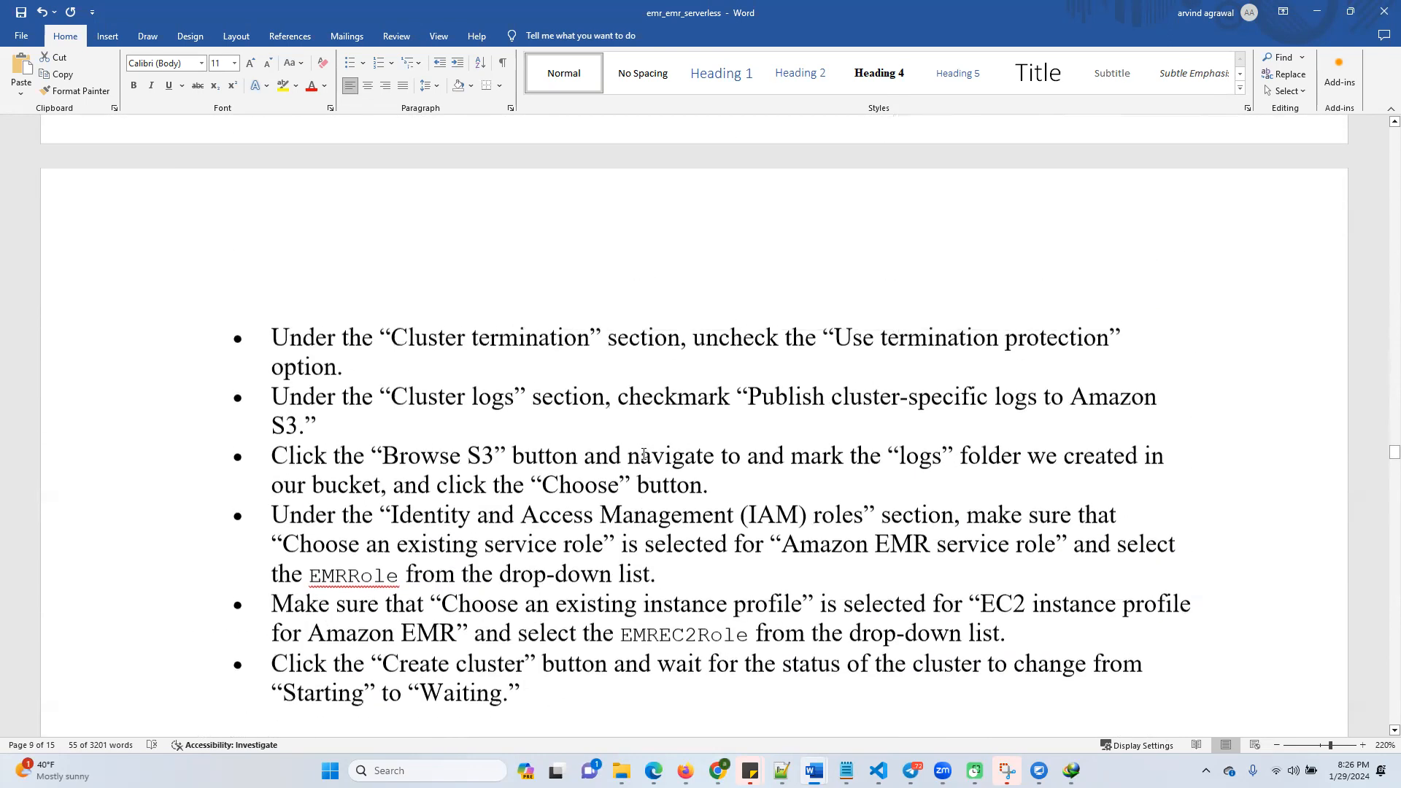
scroll(780, 520, "up", 6)
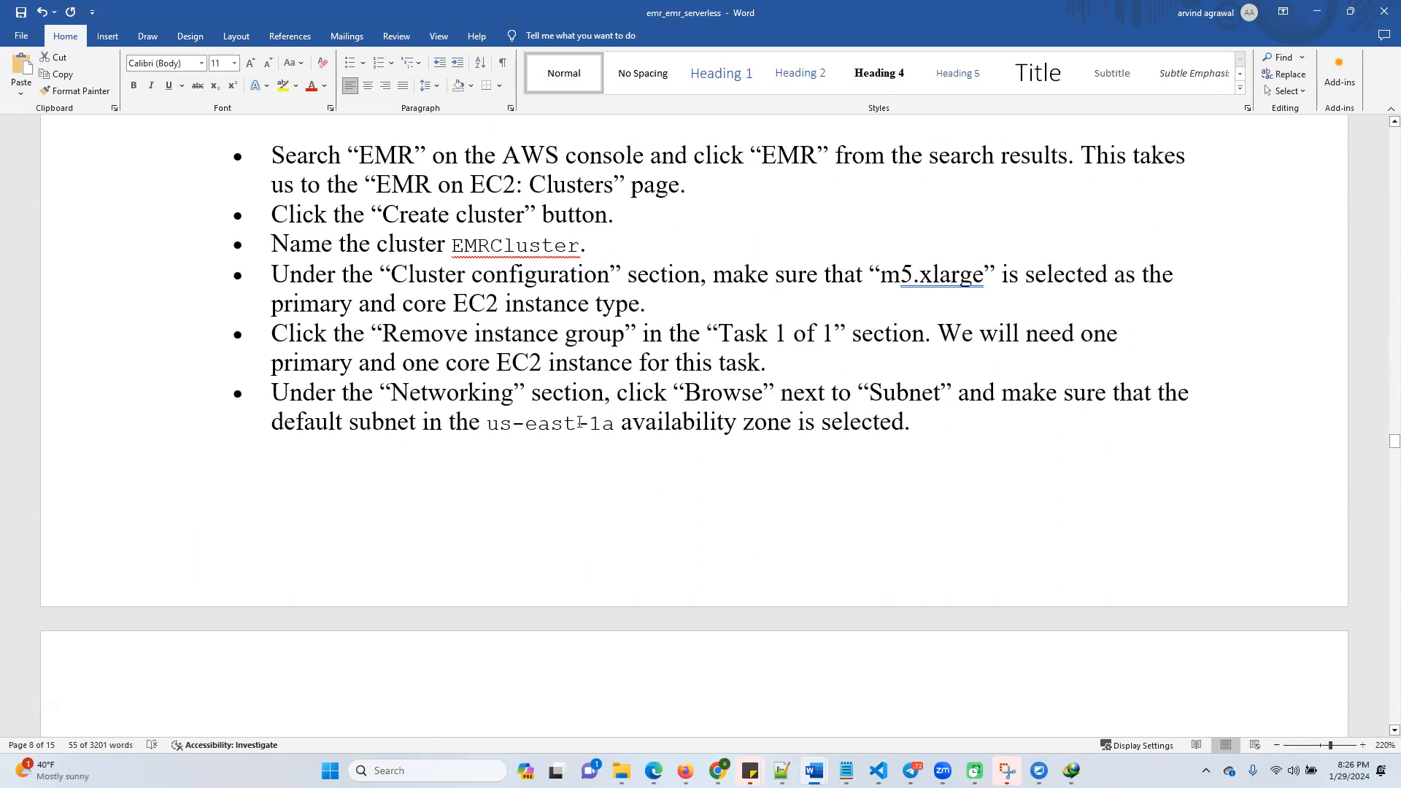
left_click_drag(488, 423, 615, 424)
scroll(594, 569, "down", 12)
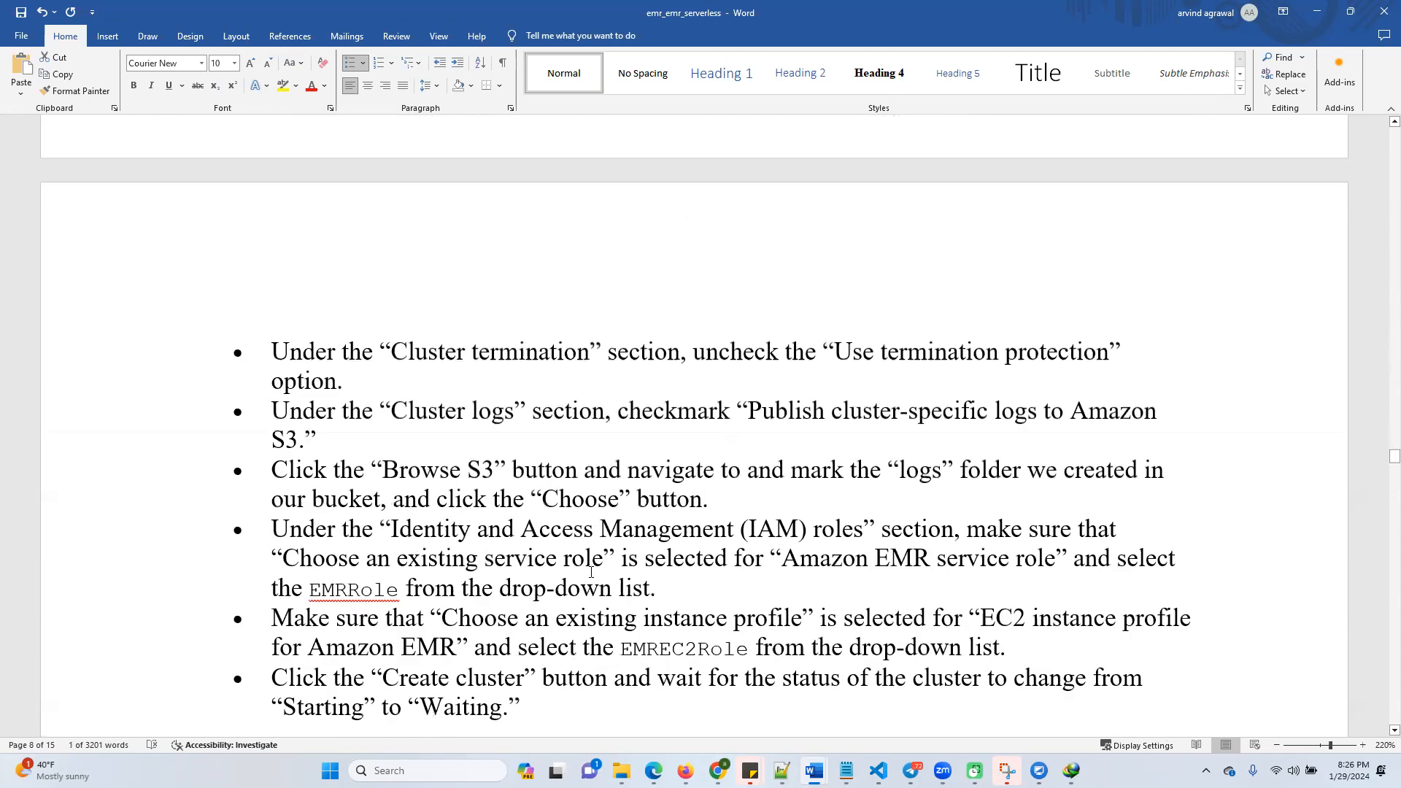
scroll(594, 570, "down", 2)
scroll(600, 557, "up", 6)
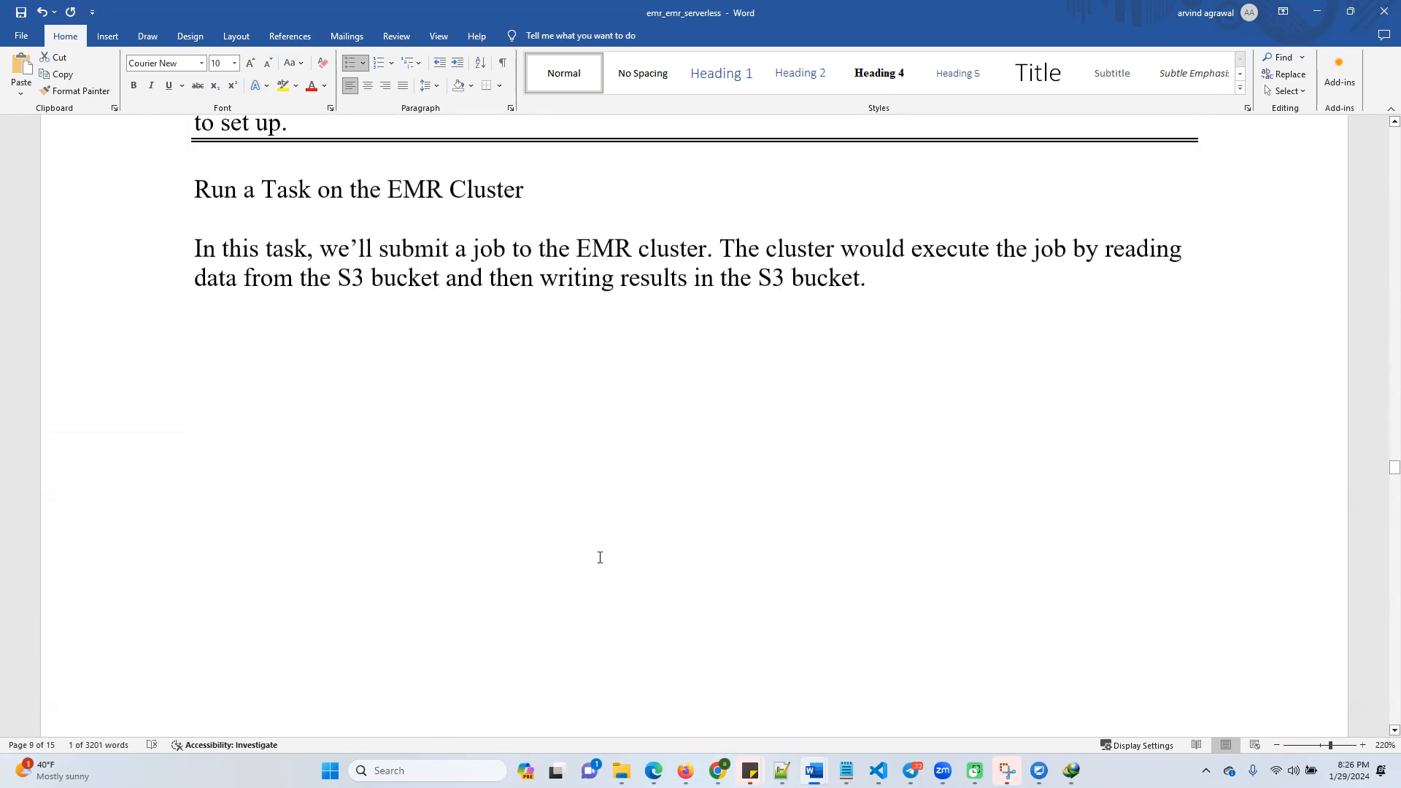
scroll(604, 542, "up", 9)
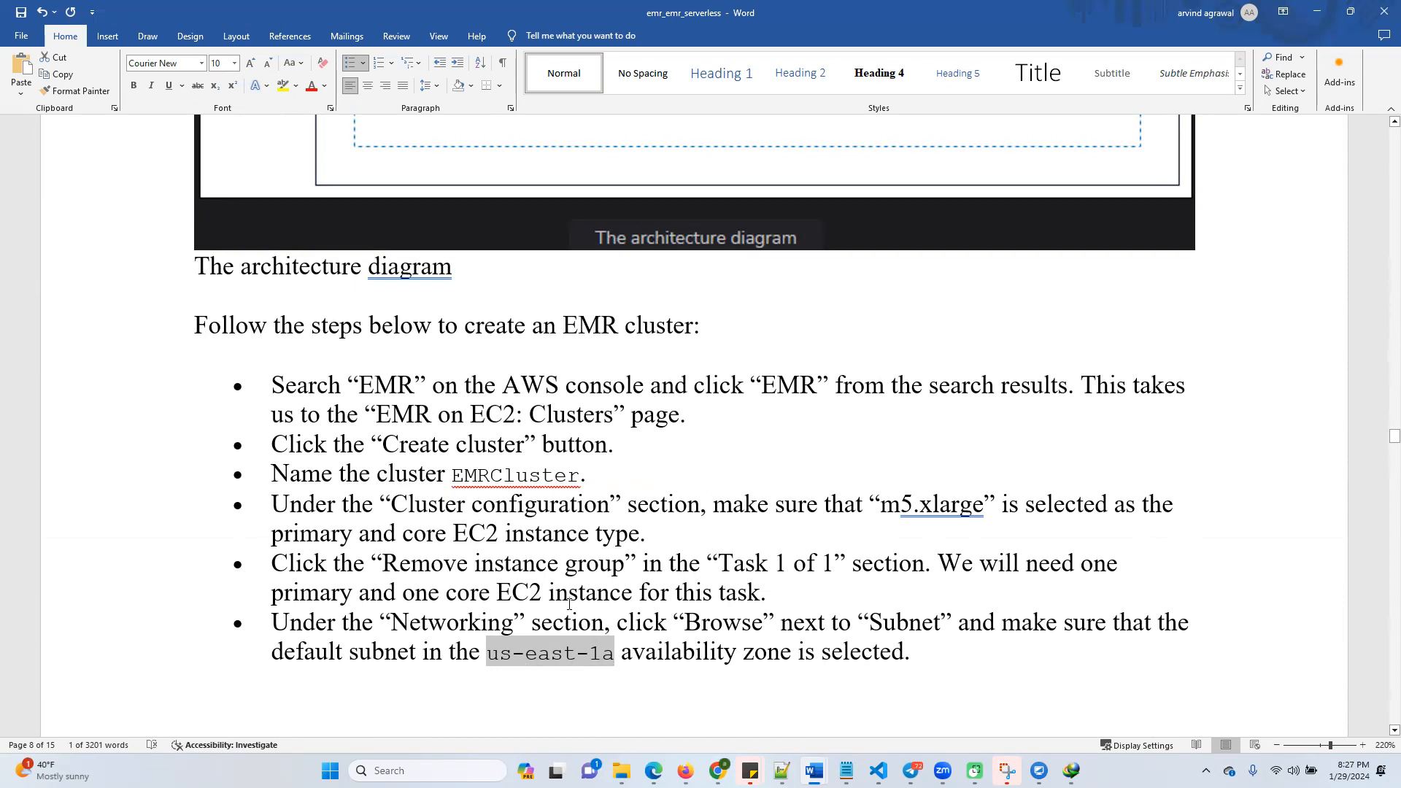
scroll(569, 604, "down", 4)
scroll(611, 515, "down", 10)
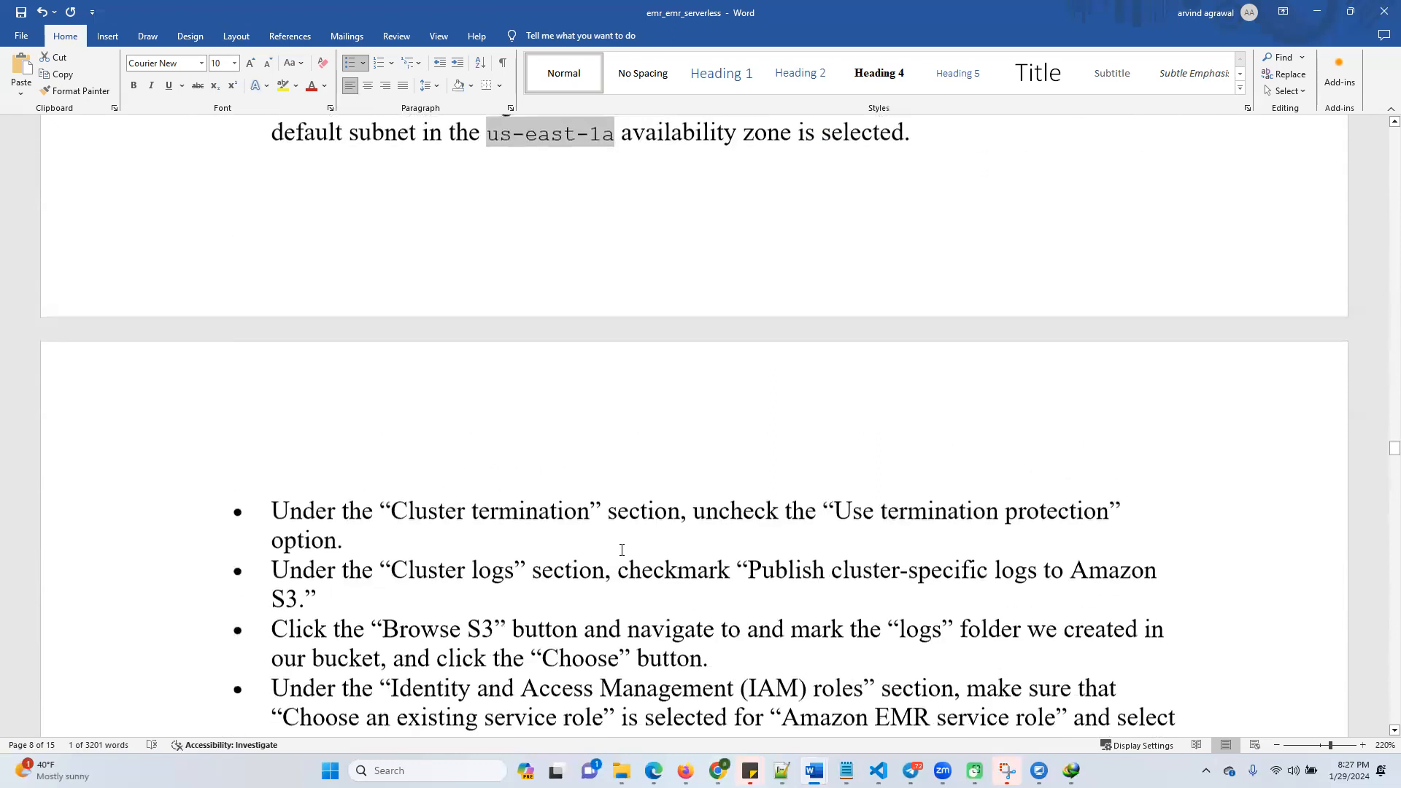
scroll(632, 568, "down", 3)
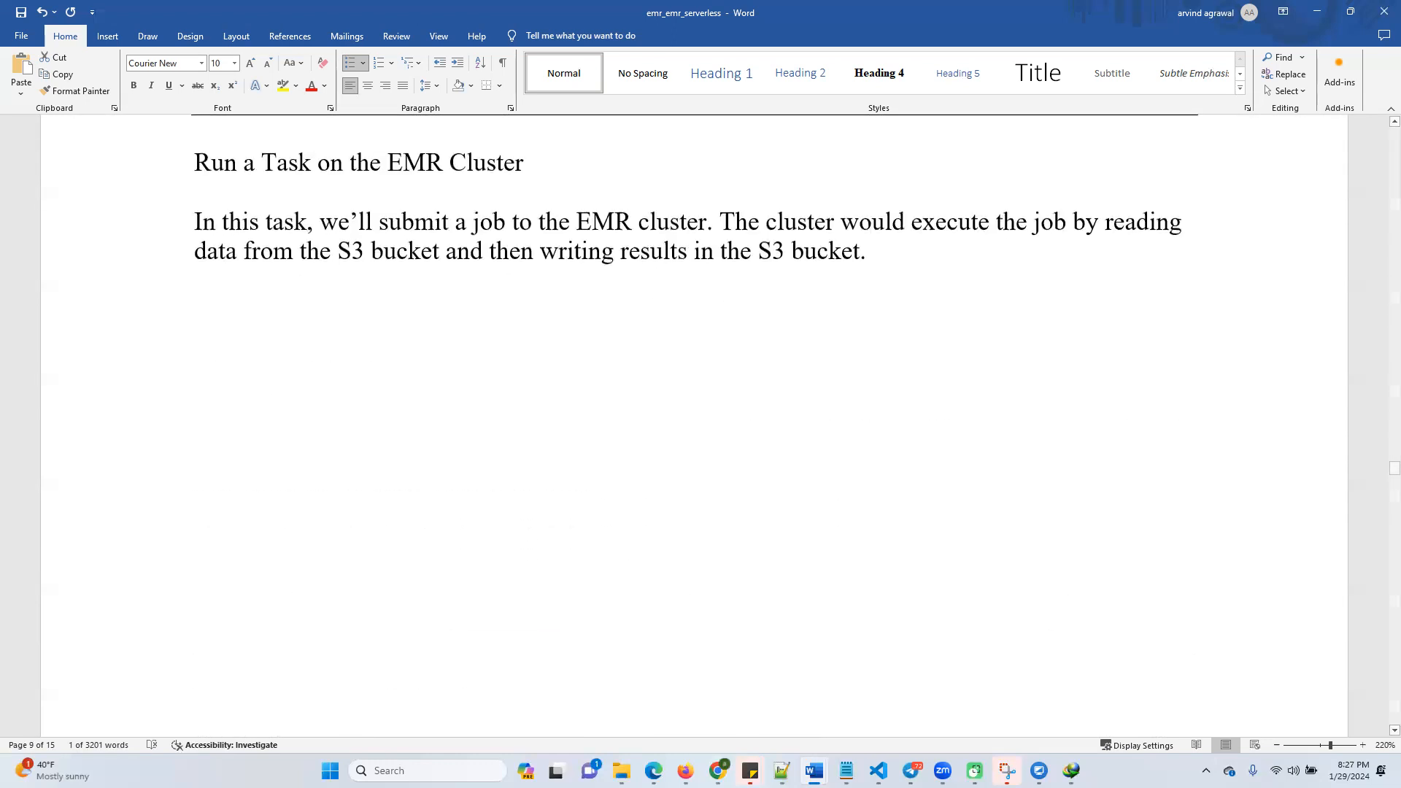
Switch to the Amazon EMR console in Chrome, view the list of AWS regions and close it without changing the region
mouse_move(718, 771)
left_click(743, 712)
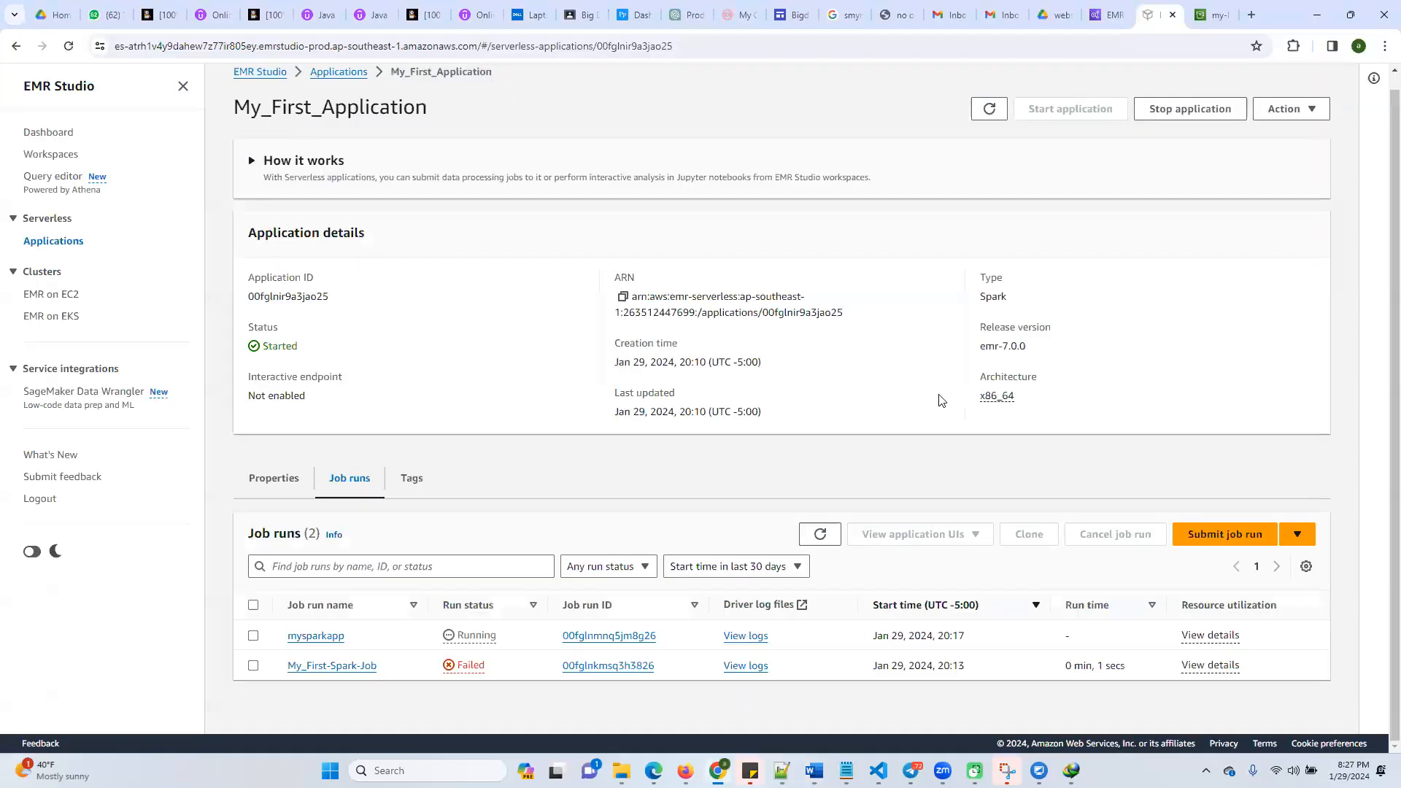
left_click(1110, 23)
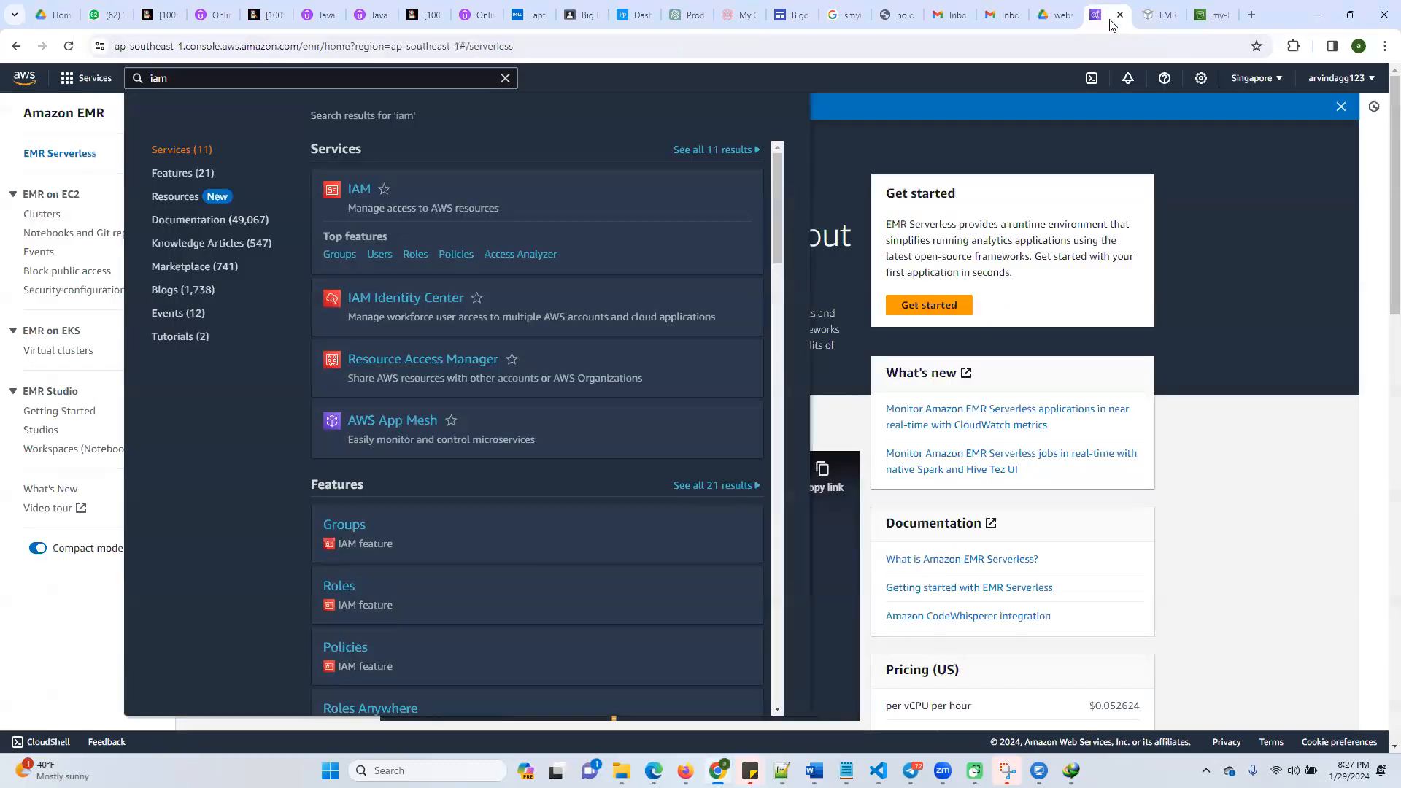
left_click(1272, 78)
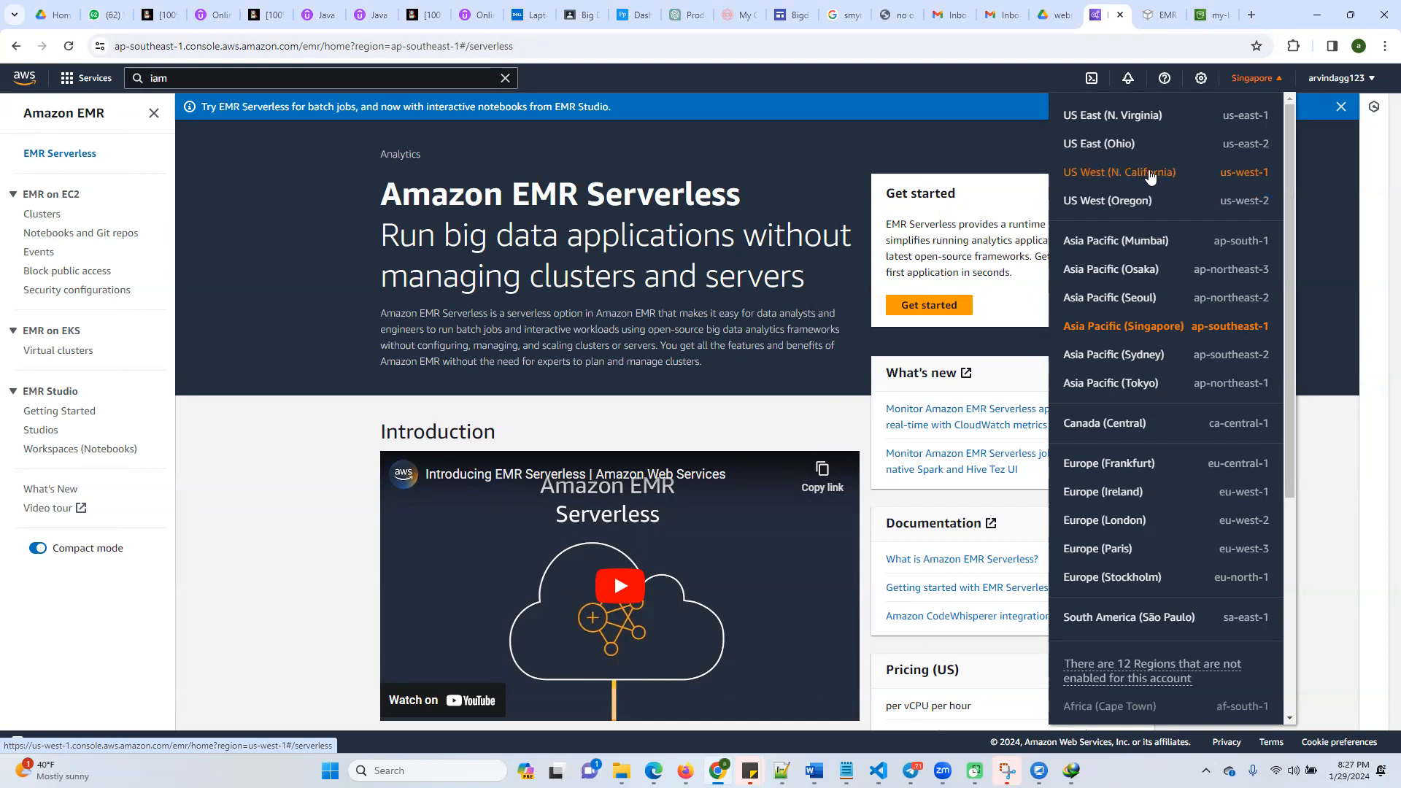
left_click(1334, 184)
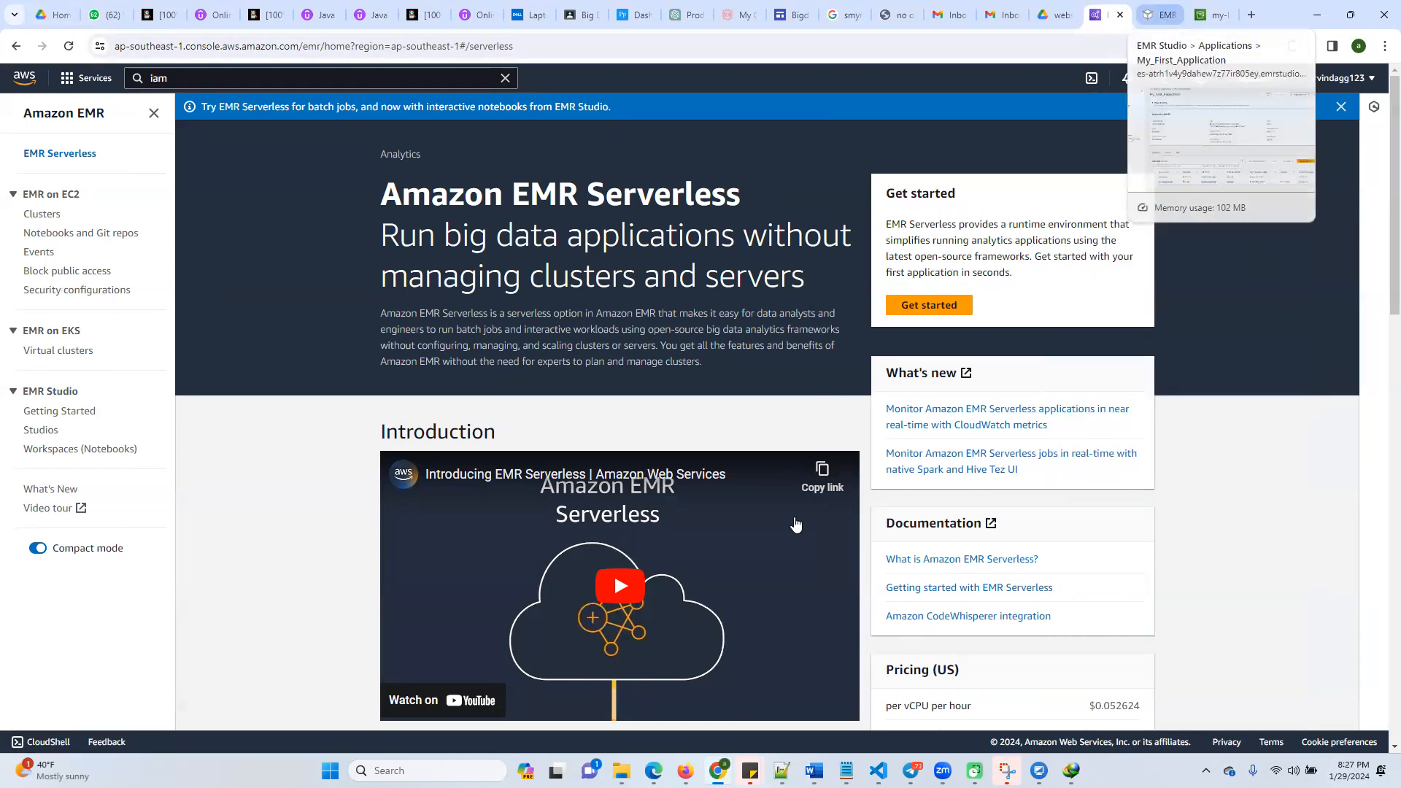
Return to the emr_emr_serverless document in Word and read from the EMR cluster task through the Serverless EMR instructions to Clean Up
mouse_move(814, 771)
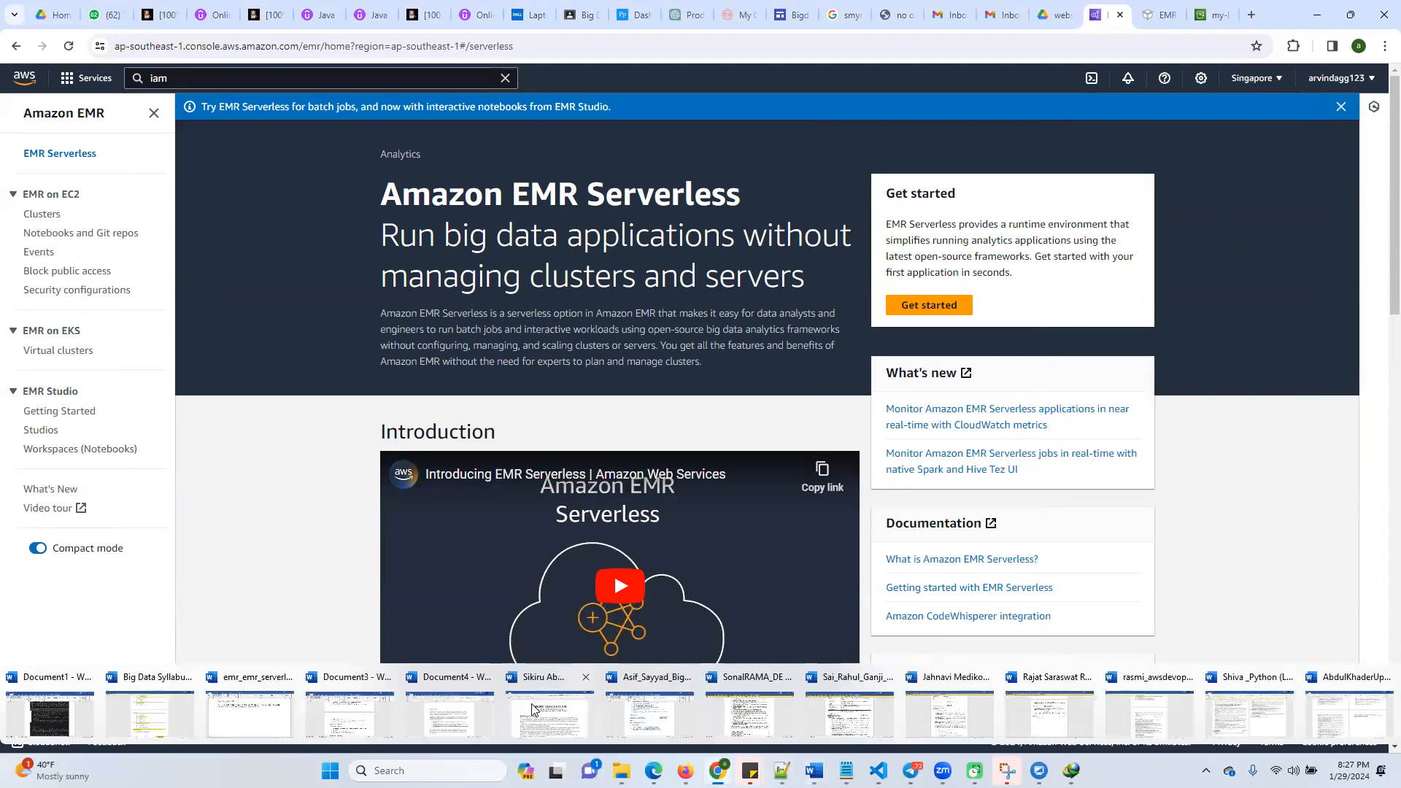
left_click(245, 715)
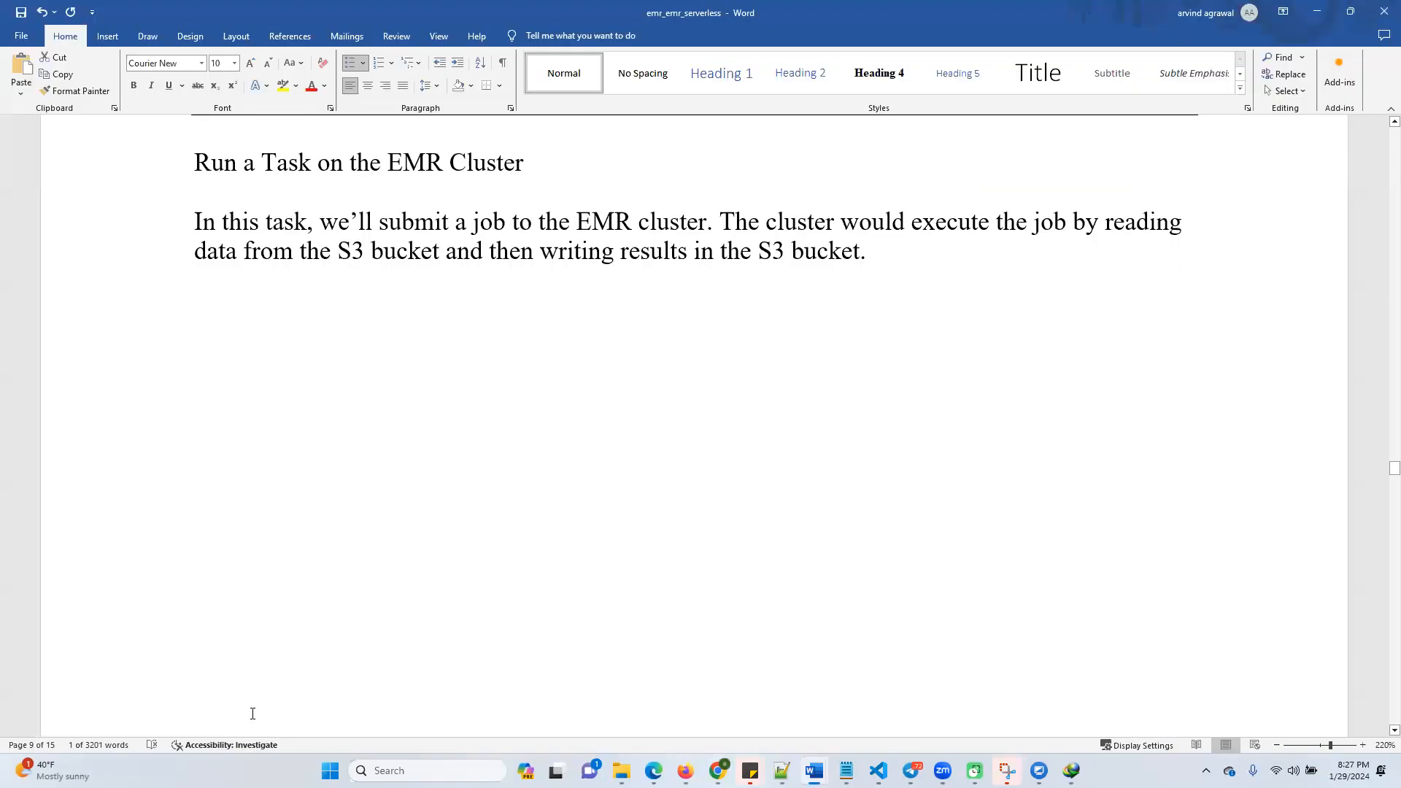
scroll(515, 529, "up", 2)
scroll(503, 572, "down", 10)
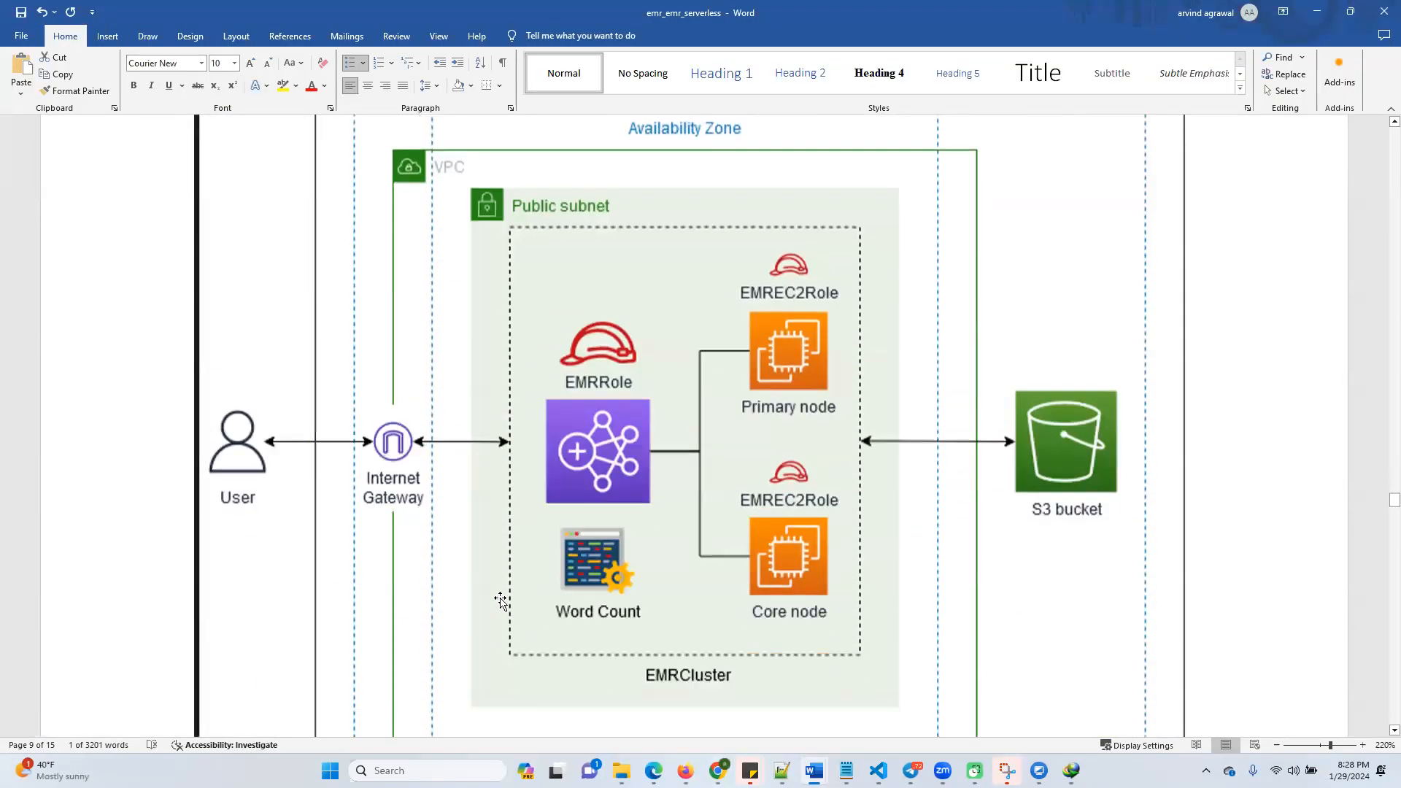
scroll(495, 605, "down", 20)
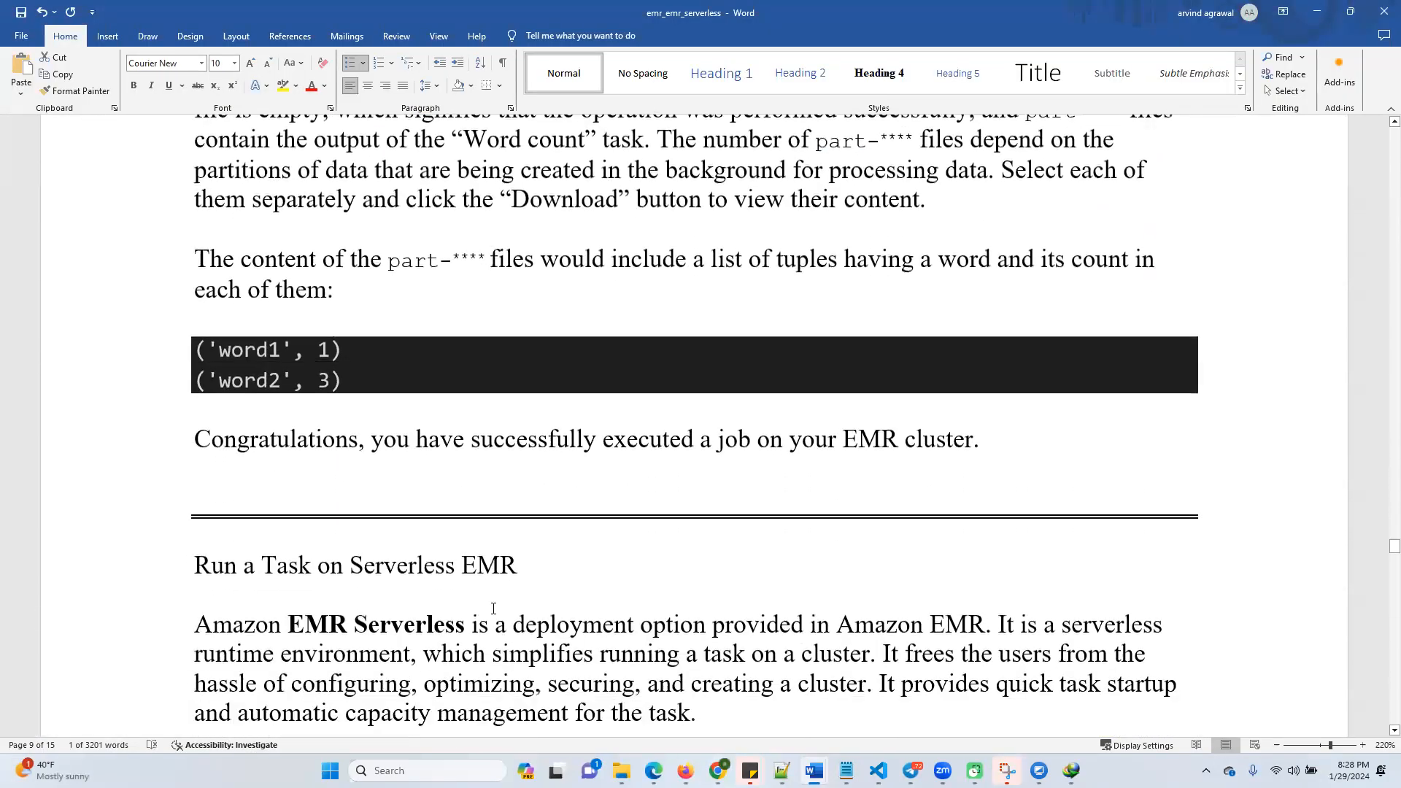
scroll(491, 607, "down", 5)
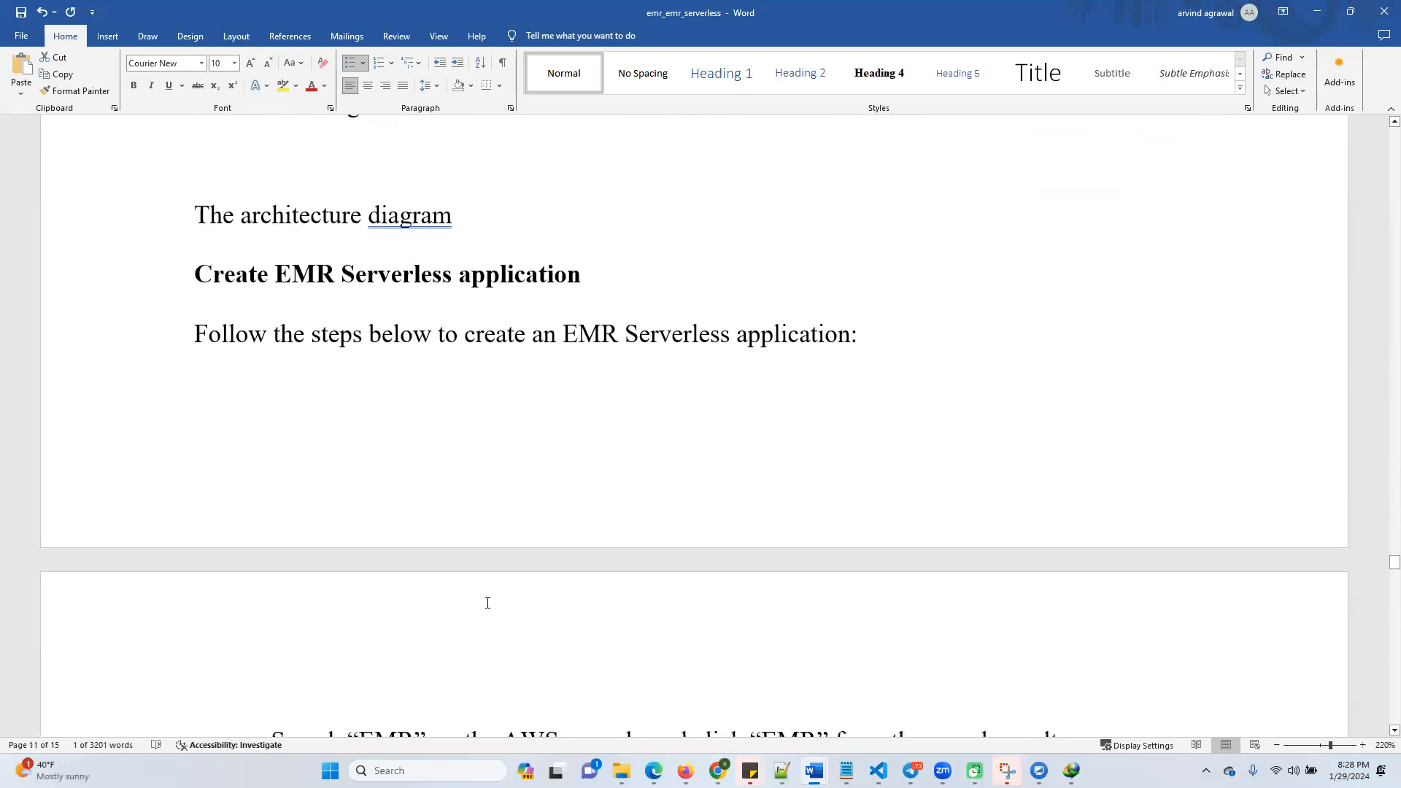
scroll(477, 509, "down", 14)
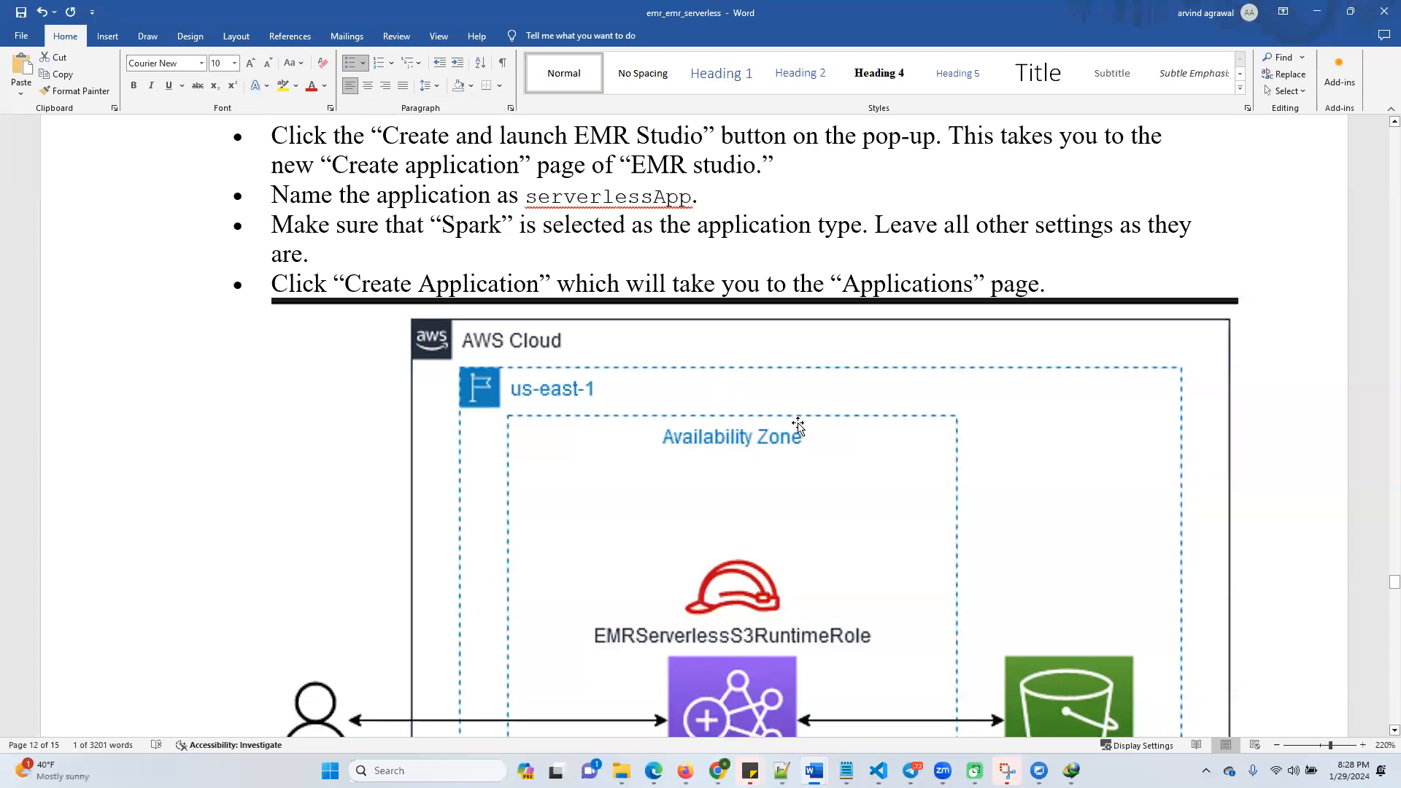
scroll(798, 423, "down", 13)
scroll(730, 423, "down", 14)
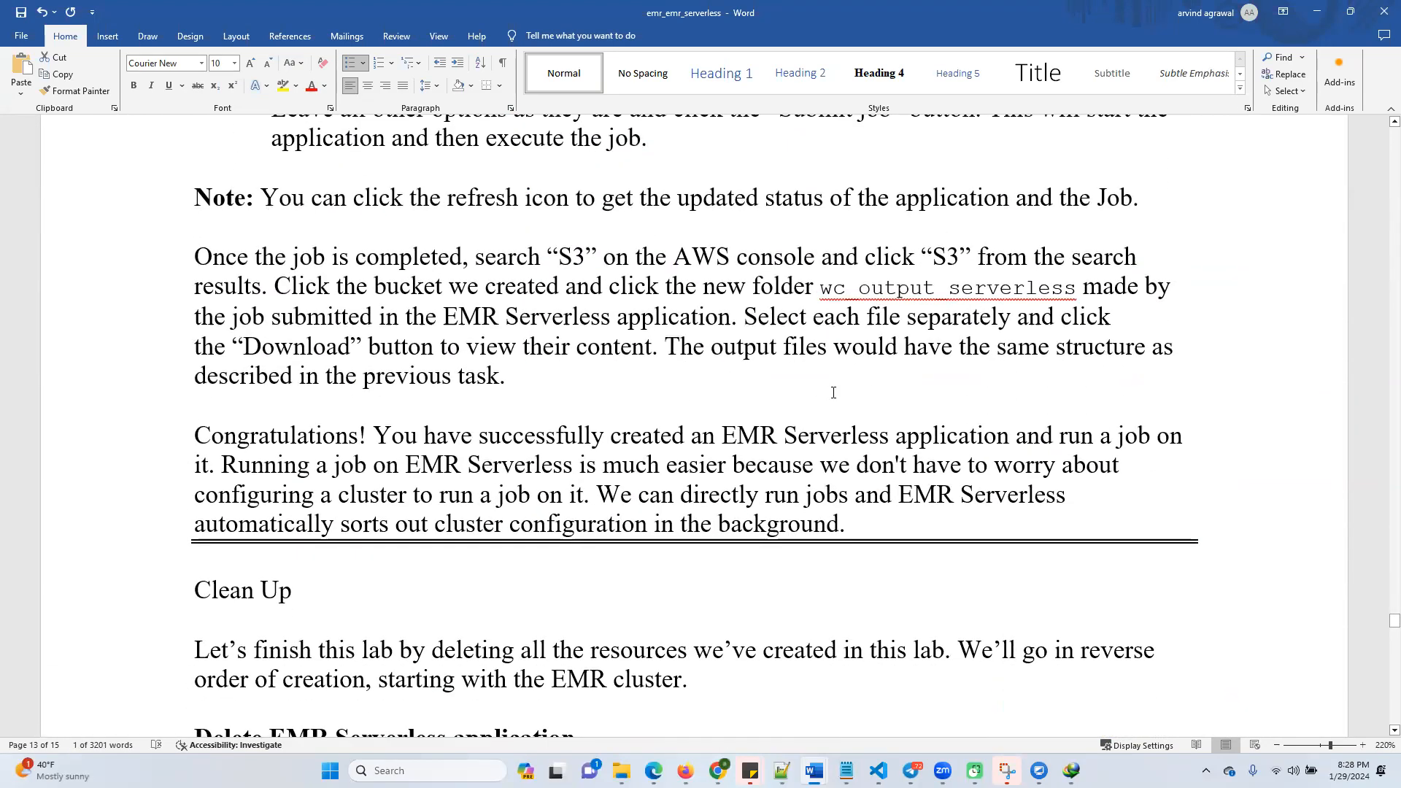
scroll(769, 455, "down", 3)
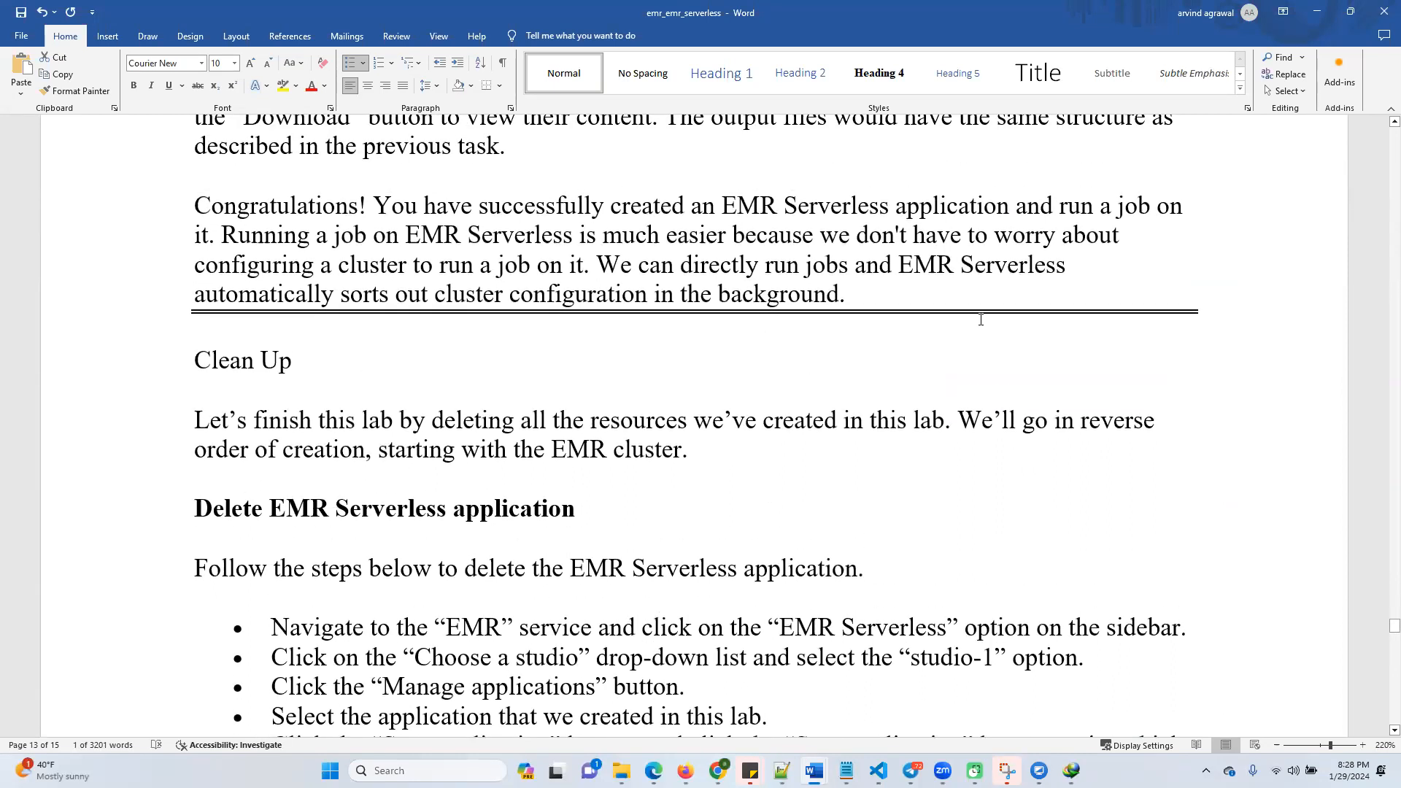